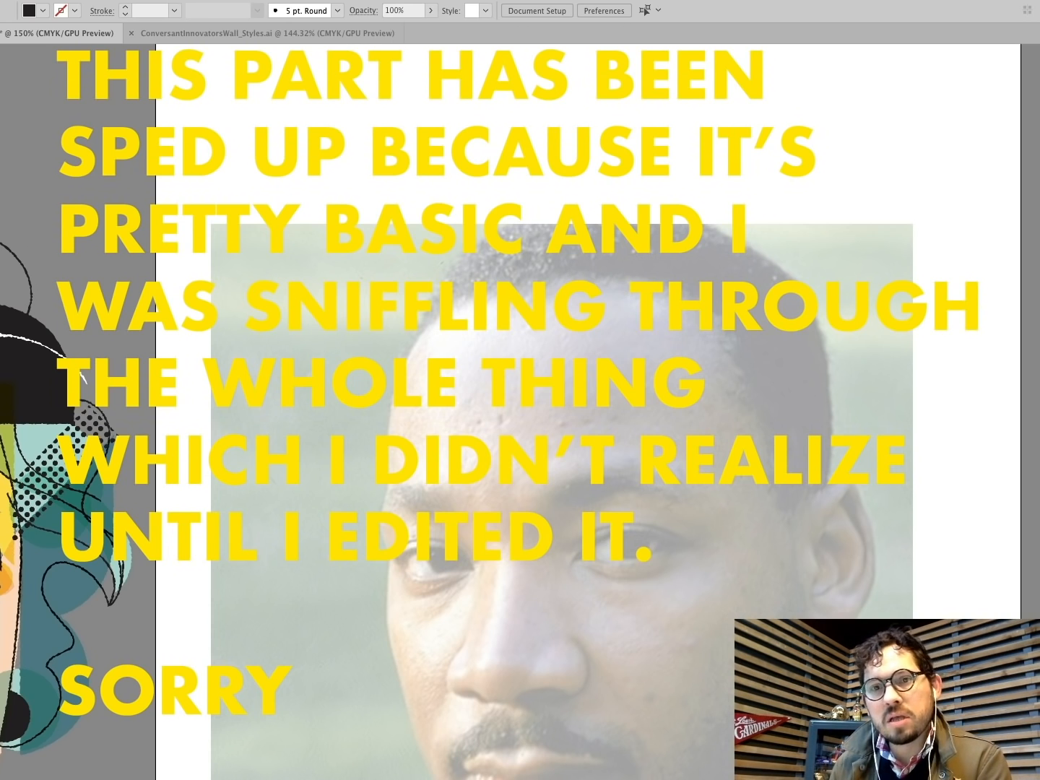
Step: Examine the finished sample portrait beside the artboard and compare it with the faded photo to be traced
left_click(509, 186)
scroll(365, 149, "down", 3)
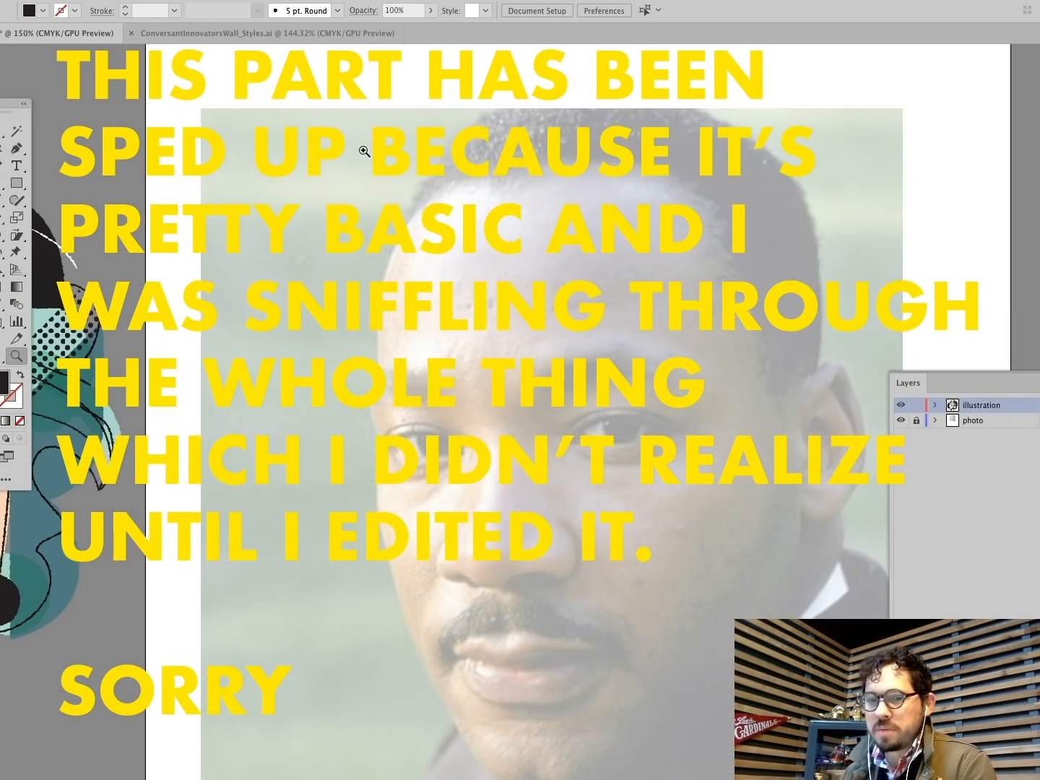
key("super+0")
scroll(460, 624, "left", 3)
key("super+=")
scroll(494, 624, "left", 4)
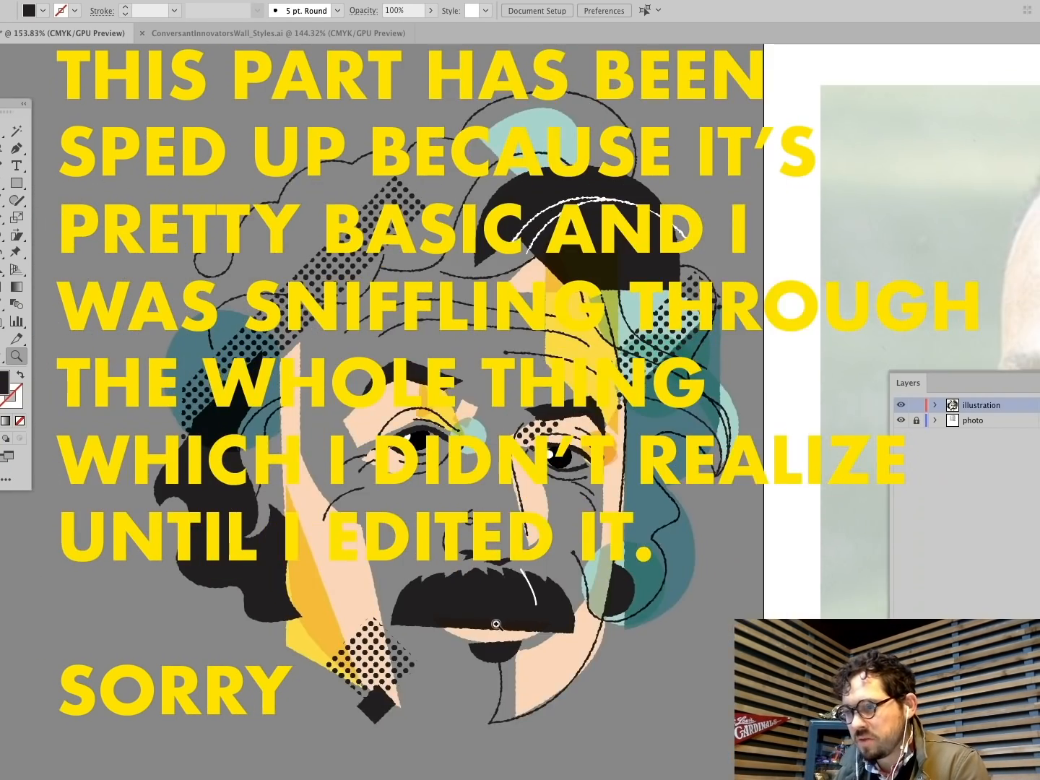
scroll(492, 619, "right", 8)
key("super+0")
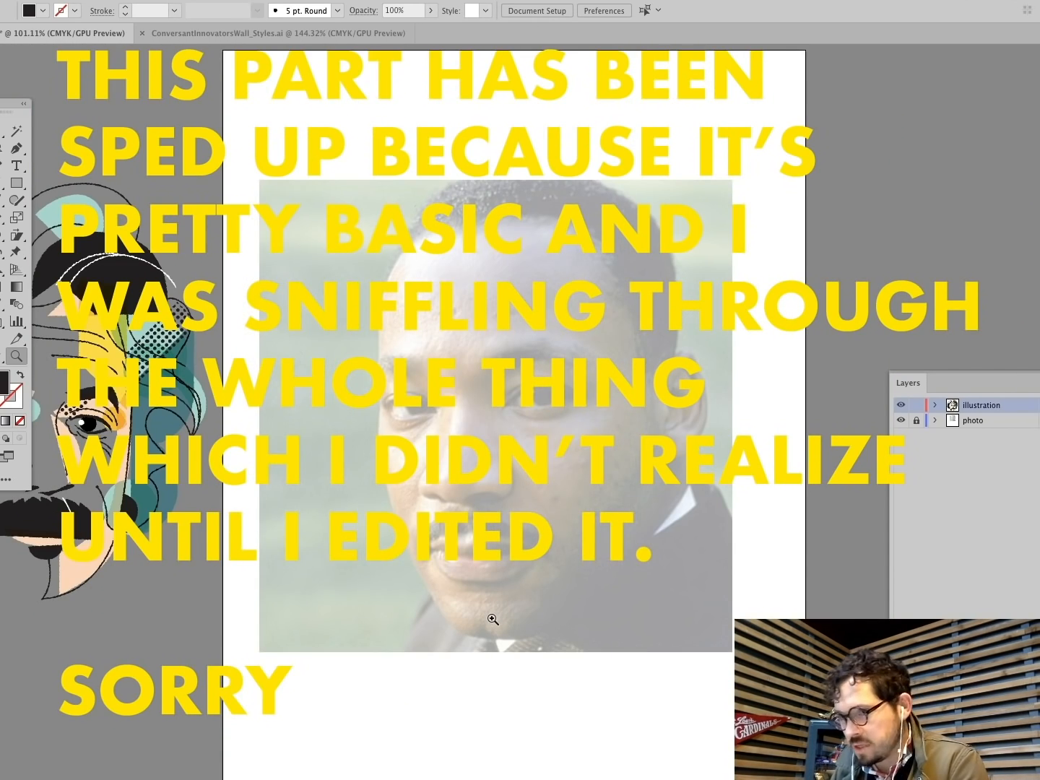
scroll(270, 356, "left", 2)
scroll(189, 309, "right", 2)
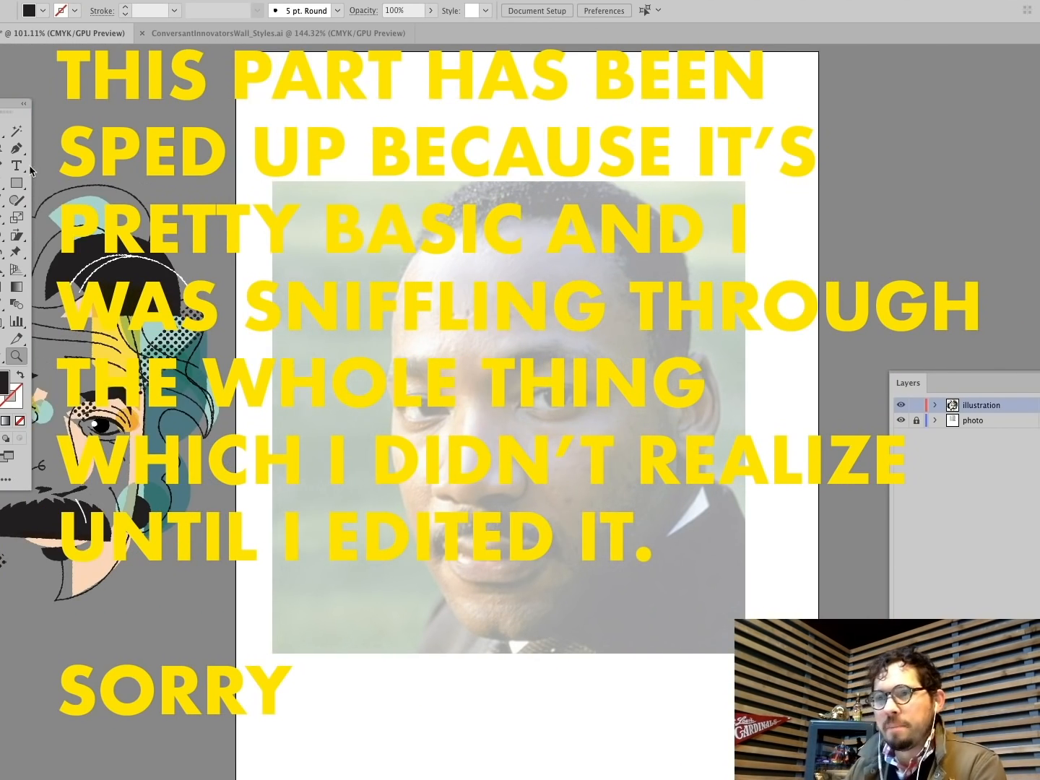
Step: Trace the outer edge of the hair with the Pen tool, from the parting over the crown down to the ear
left_click(16, 147)
left_click(476, 235)
left_click_drag(540, 172, 575, 166)
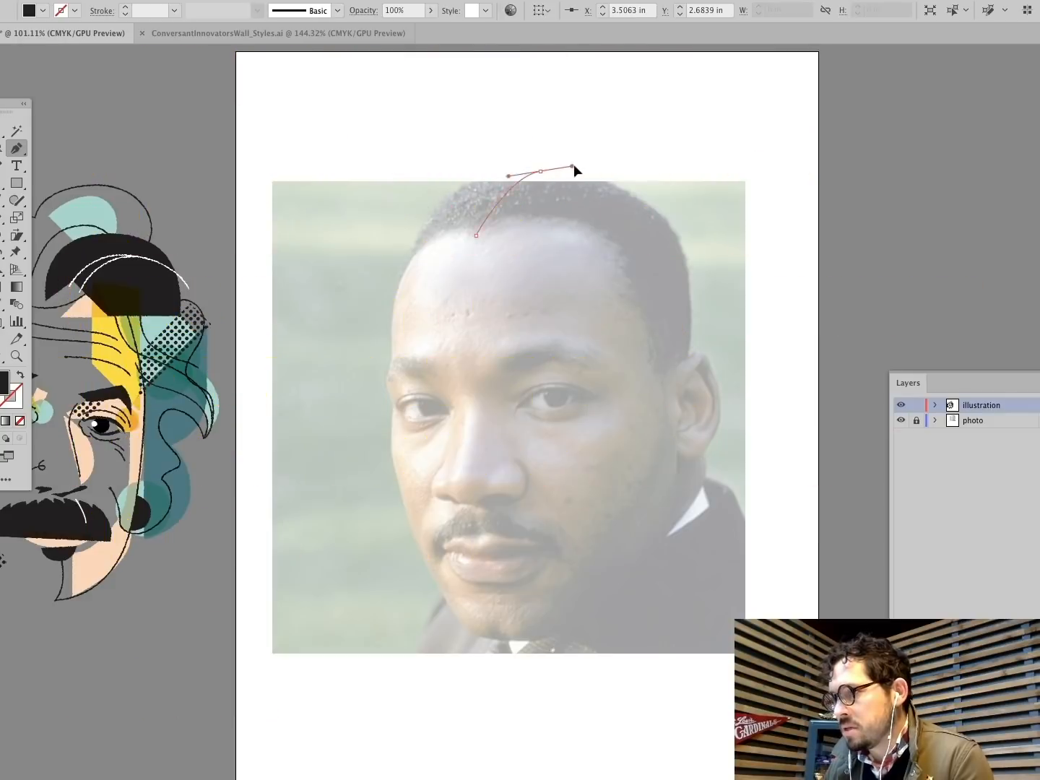
left_click(540, 172)
left_click_drag(663, 214, 700, 265)
left_click(687, 354)
key("super+z")
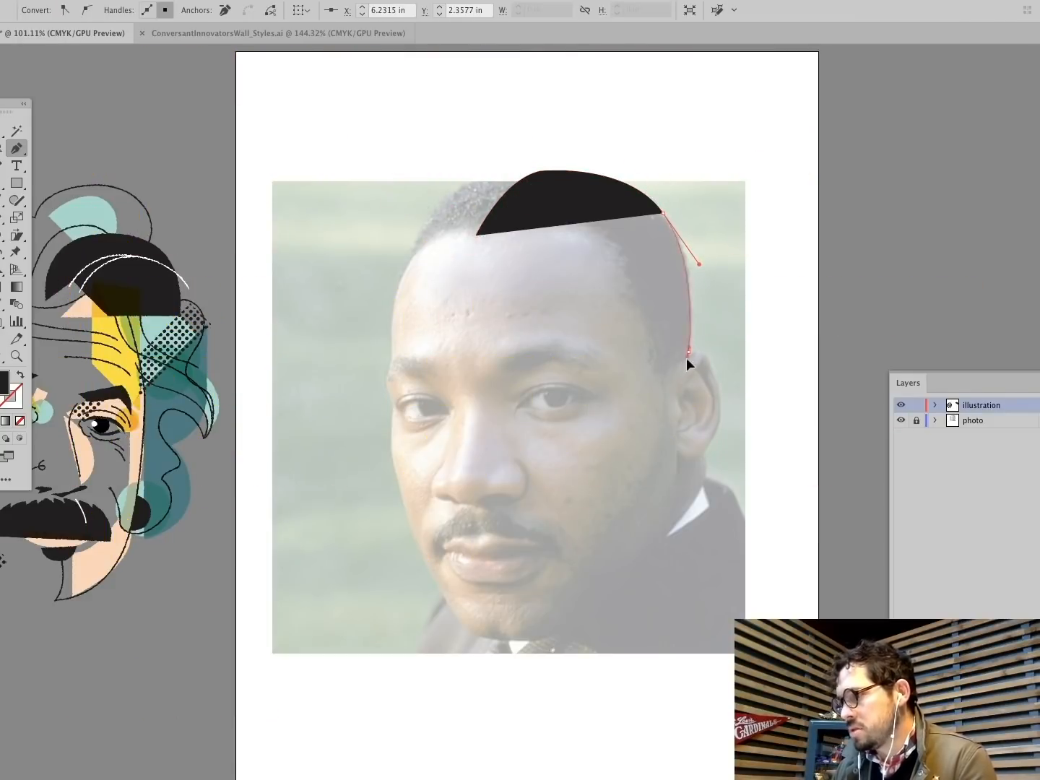
left_click(687, 352)
left_click_drag(687, 353, 668, 403)
Step: Trace the sideburn and forehead hairline back to the parting, adjust the hairline curve, and fill the closed hair shape with black
scroll(668, 403, "right", 1)
left_click(20, 375)
left_click_drag(651, 357, 651, 348)
mouse_move(621, 297)
left_mouse_down()
mouse_move(623, 277)
mouse_move(586, 224)
left_mouse_up()
left_click_drag(473, 236, 436, 263)
key("super+shift+a")
left_click(610, 253, "super")
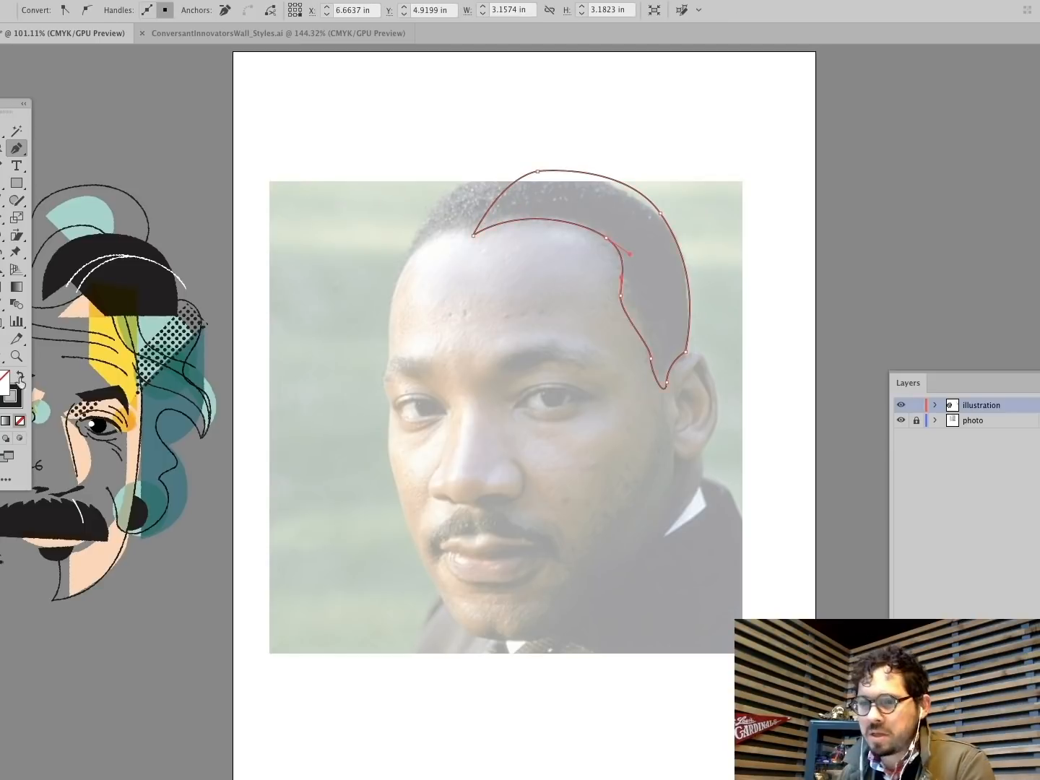
key("shift+x")
key("super+shift+a")
Step: Draw the remaining left section of hair as a closed shape from the parting to the temple and over the crown
left_click_drag(466, 236, 449, 230)
left_click_drag(419, 244, 403, 253)
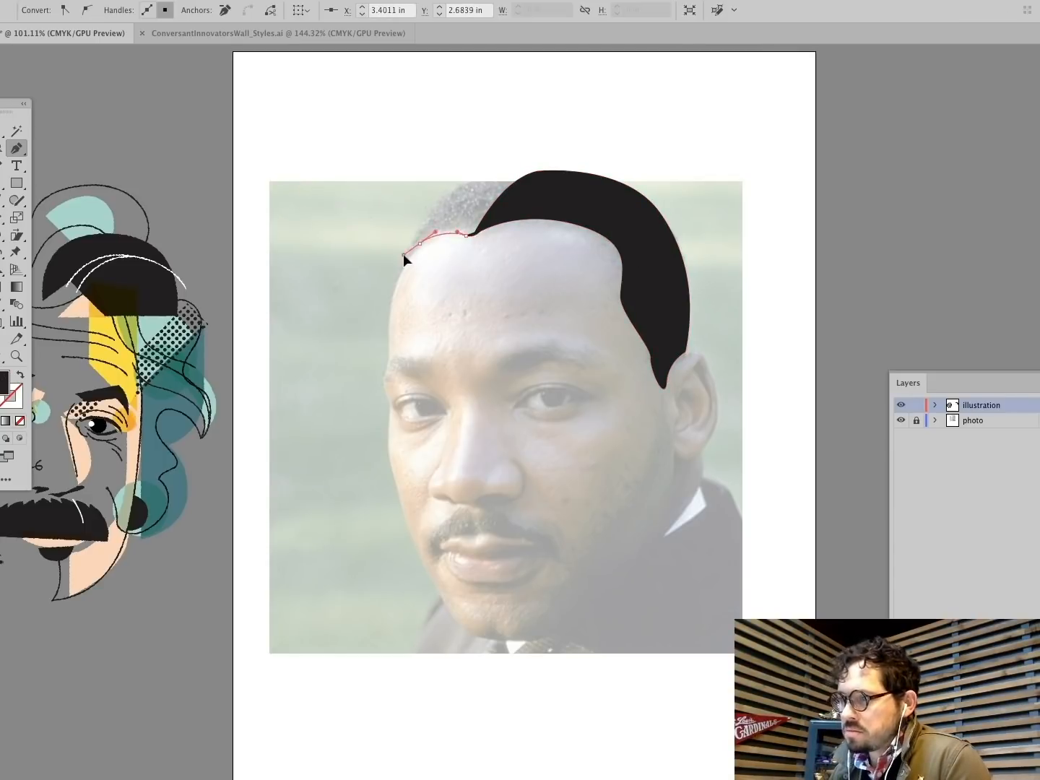
left_click(394, 289)
left_click_drag(435, 200, 464, 174)
left_click_drag(535, 174, 574, 190)
left_click_drag(464, 174, 417, 225)
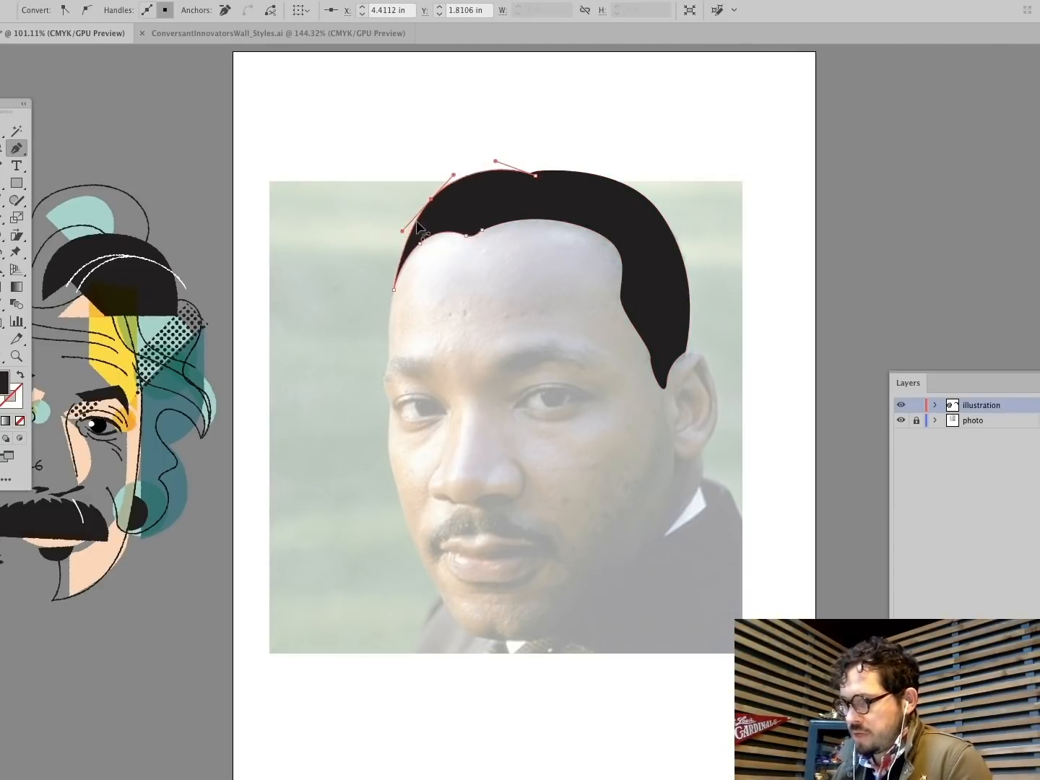
Step: Fill the left hair section with the orange-red swatch
left_click(224, 141, "super")
left_click(499, 204, "super")
left_click(1037, 105)
left_click(1009, 150)
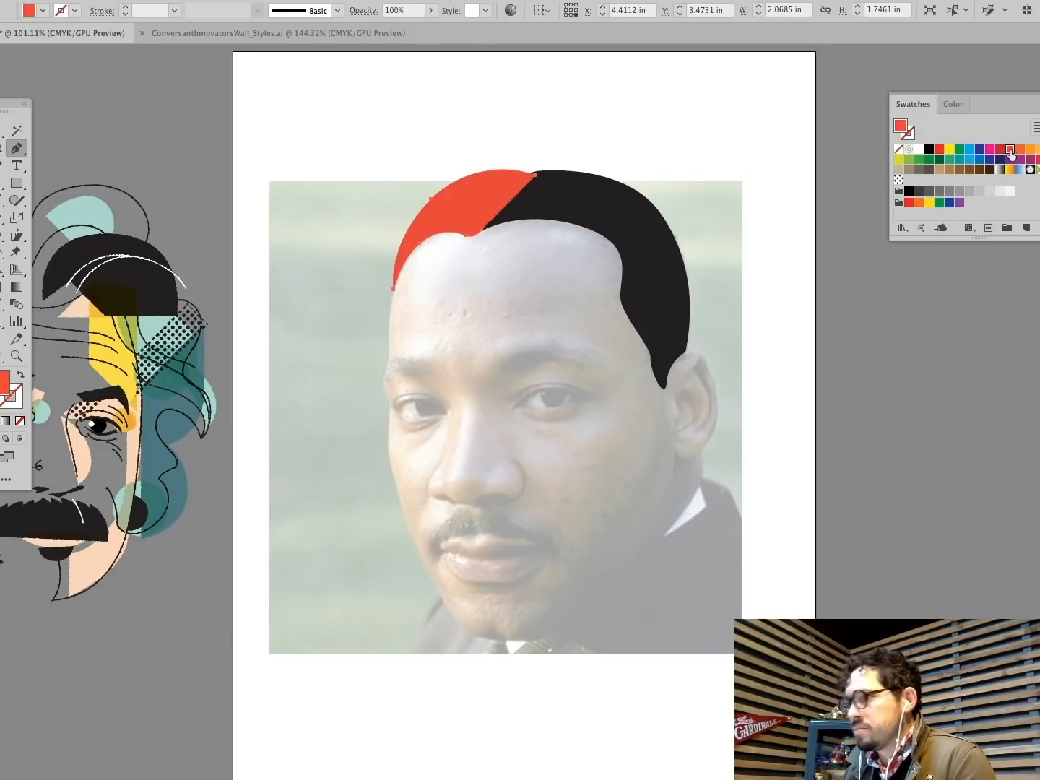
left_click(383, 134, "super")
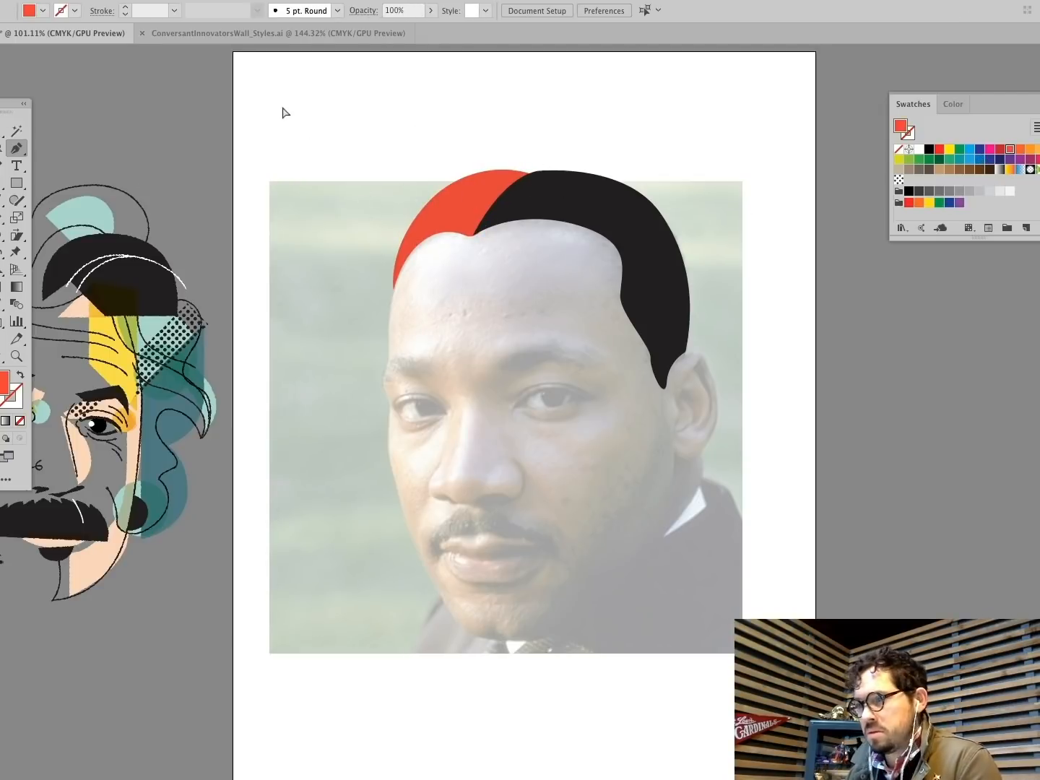
Step: Trace the left contour of the forehead and brow down to the eye as an open path with no fill and a black stroke
key("d")
left_click(18, 420)
scroll(420, 246, "left", 1)
left_click(414, 250)
left_click_drag(392, 315, 387, 354)
left_click_drag(386, 377, 375, 402)
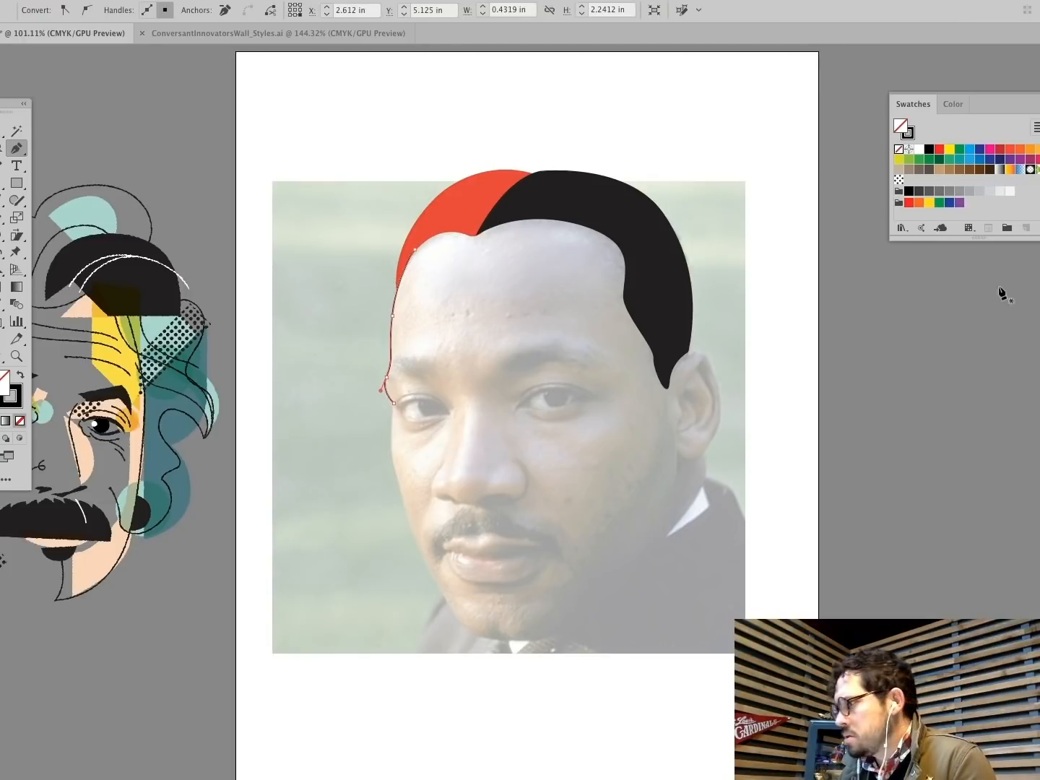
Step: Give the face contour a 2 pt stroke with round caps and round corners
left_click(1037, 253)
left_click(954, 271)
key("super+shift+a")
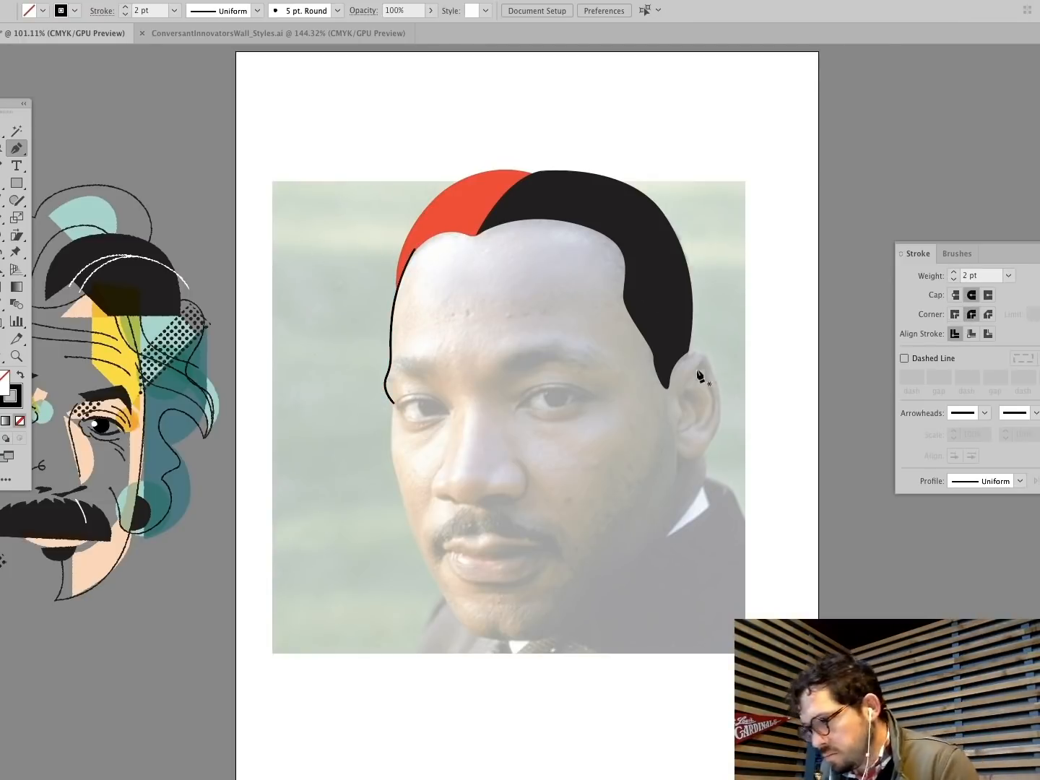
scroll(404, 346, "left", 3)
scroll(408, 346, "right", 4)
left_click(148, 383, "super")
key("super+shift+a")
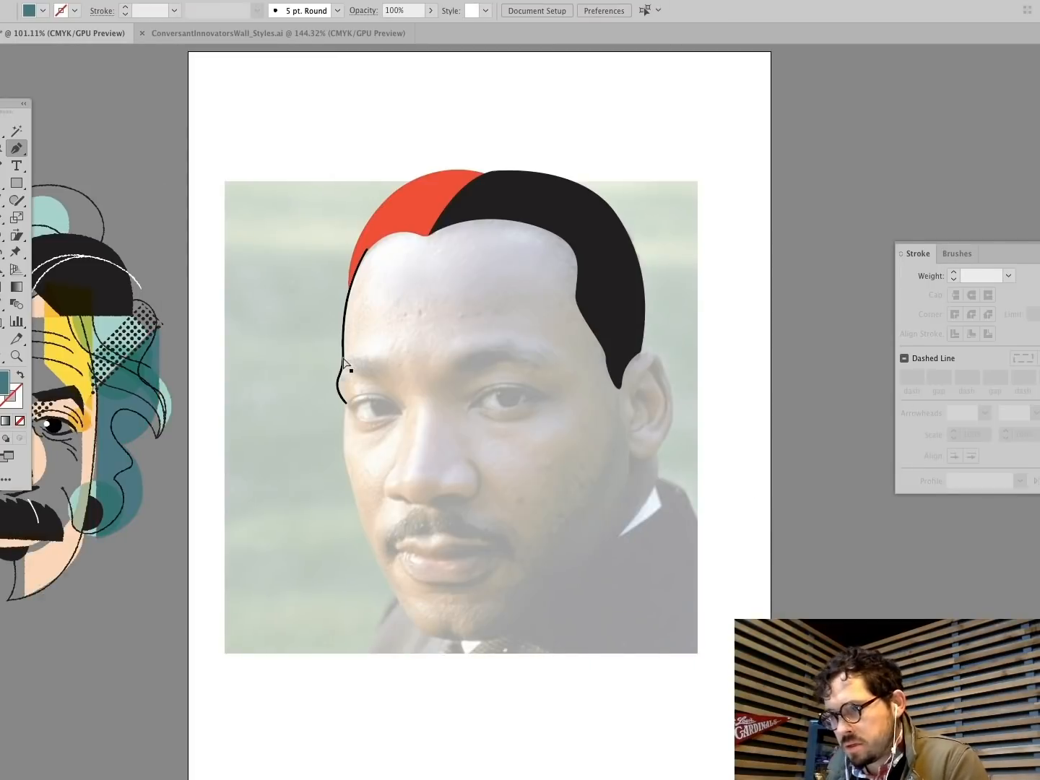
Step: Reuse the face contour's 2 pt stroke style and draw the eyelid crease above the right-hand eye
left_click(344, 316, "super")
key("super+shift+a")
left_click(471, 400)
left_click_drag(497, 382, 523, 387)
key("super+shift+a")
Step: Draw the tapered upper lash line of the right-hand eye as a closed shape filled with black and without a stroke
left_click(467, 408)
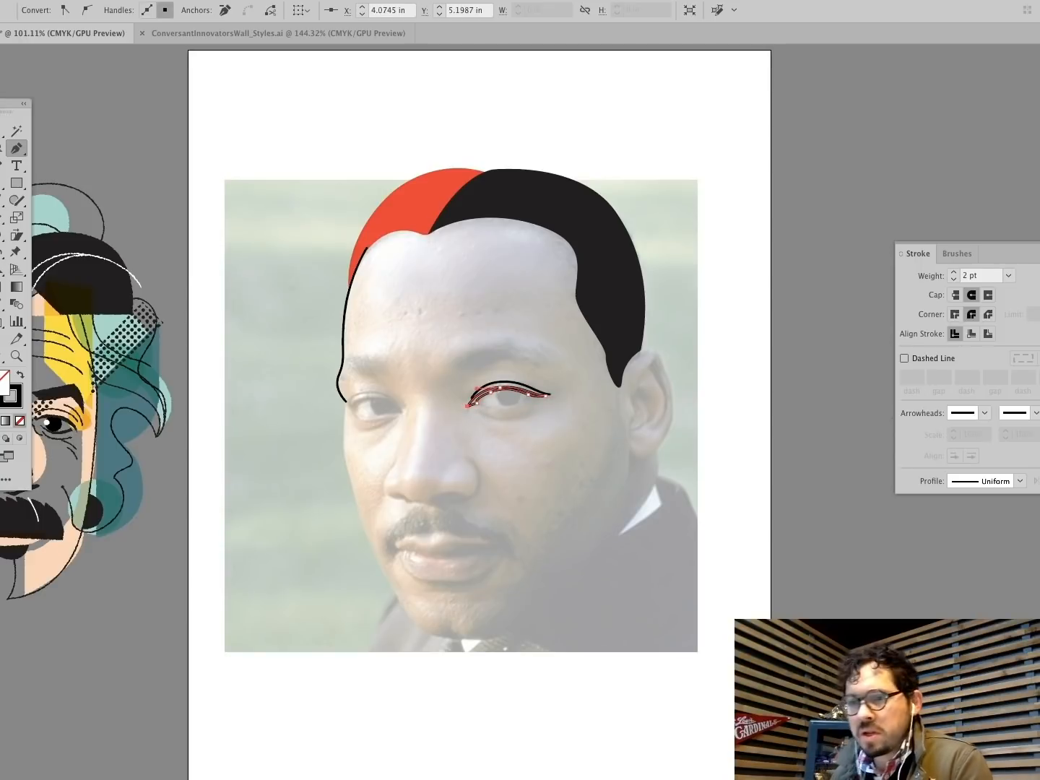
key("super+shift+a")
left_click_drag(715, 488, 715, 489)
key("a")
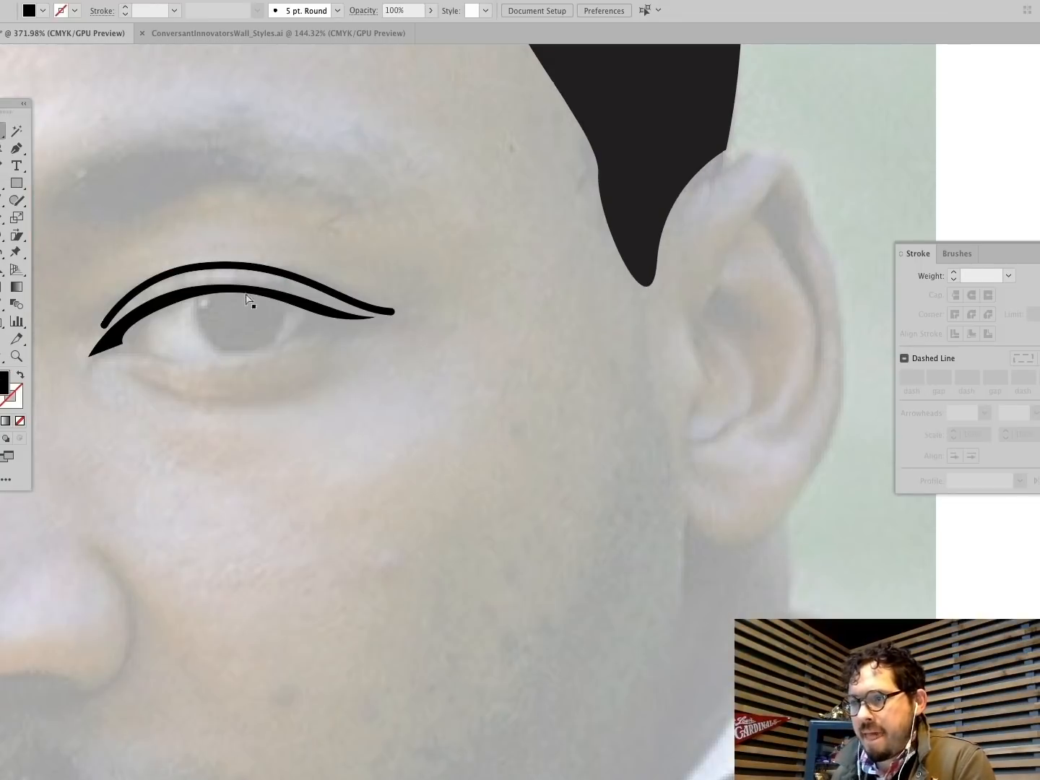
left_click(249, 293)
left_click(194, 326, "super")
Step: Draw the lower lash line as a thin, black-filled shape that thickens towards the outer corner, and refine its curve
left_click(133, 343)
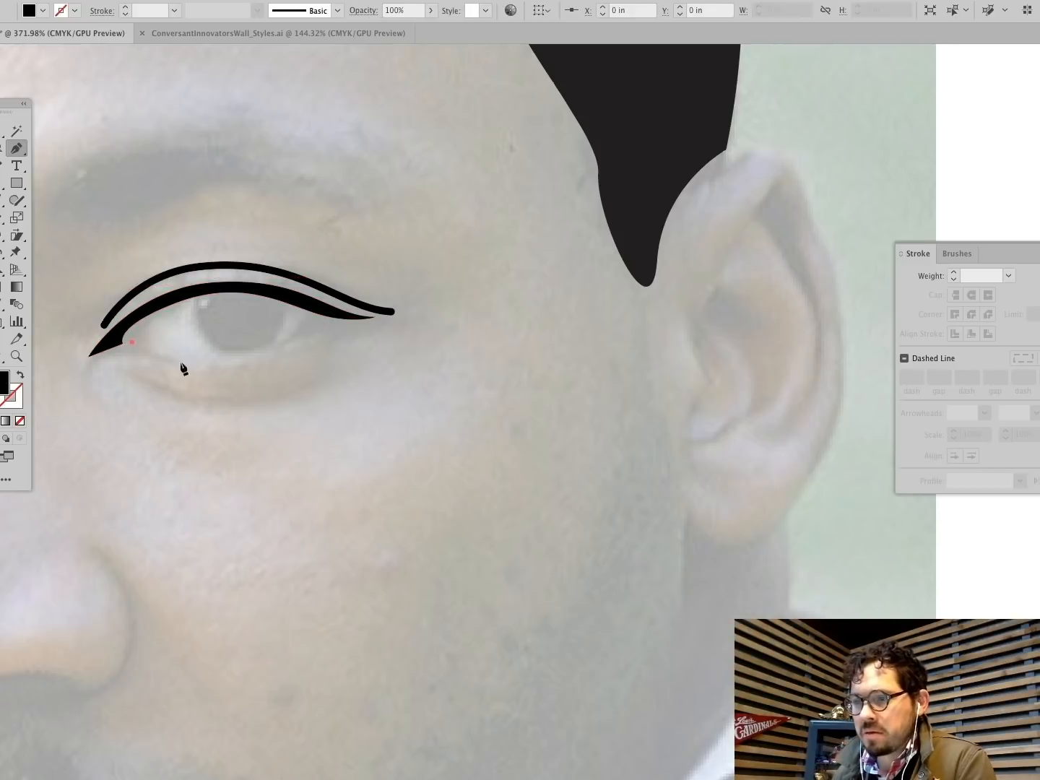
left_click_drag(182, 365, 205, 367)
mouse_move(281, 351)
left_mouse_down()
mouse_move(346, 326)
mouse_move(273, 343)
mouse_move(281, 335)
left_mouse_up()
left_click_drag(222, 361, 183, 362)
left_click(137, 342)
left_click(222, 361, "super")
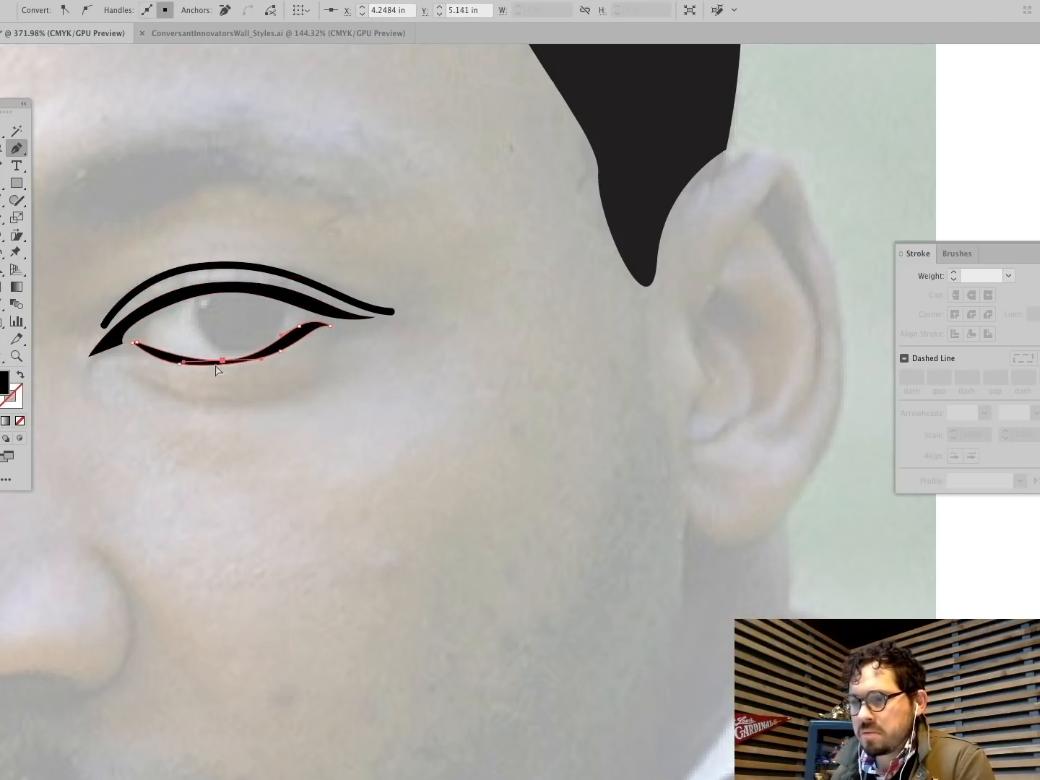
left_click(104, 253, "super")
Step: Pick up the eyelid crease's 2 pt stroke style and draw a curved crease beneath the lower lash line
left_click(140, 291, "super")
left_click(127, 366)
left_click_drag(219, 402, 278, 402)
left_click_drag(330, 364, 343, 346)
left_click(343, 332, "super")
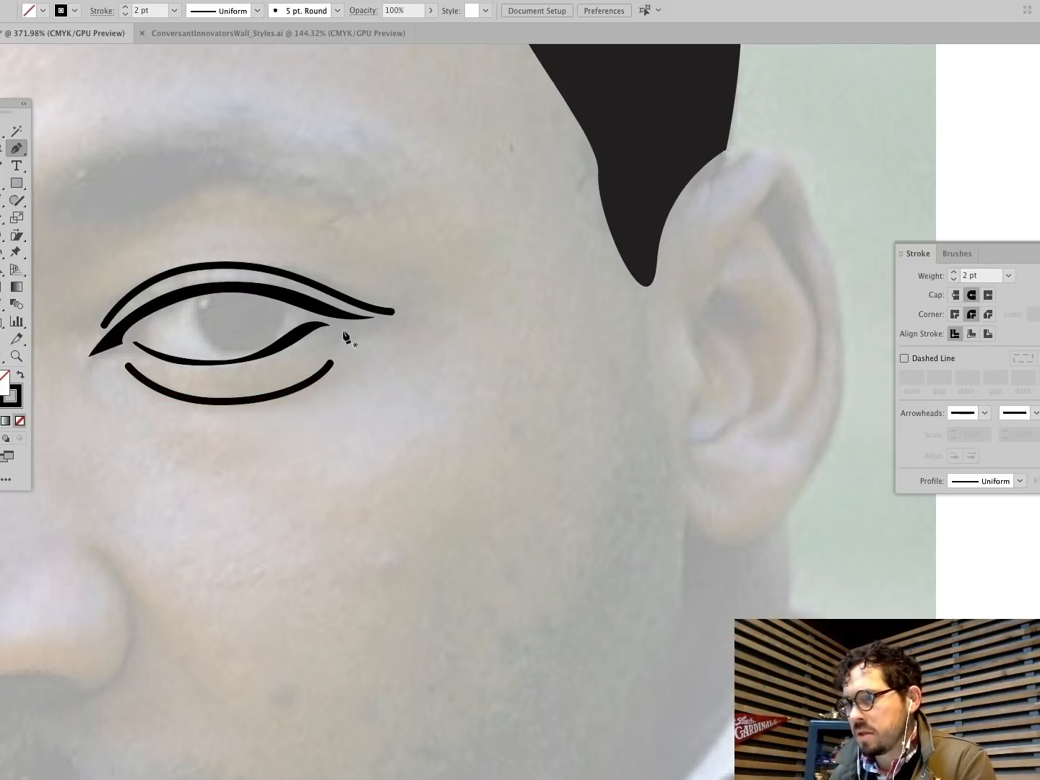
Step: Draw two short curved wrinkle lines at the outer corner of the eye
left_click(343, 327)
mouse_move(444, 297)
left_mouse_down()
mouse_move(474, 260)
mouse_move(503, 266)
left_mouse_up()
left_click(471, 282, "super")
left_click(403, 340)
left_click(505, 303, "super")
Step: Draw a short slanted crease on the cheek below the inner half of the eye
left_click(138, 430)
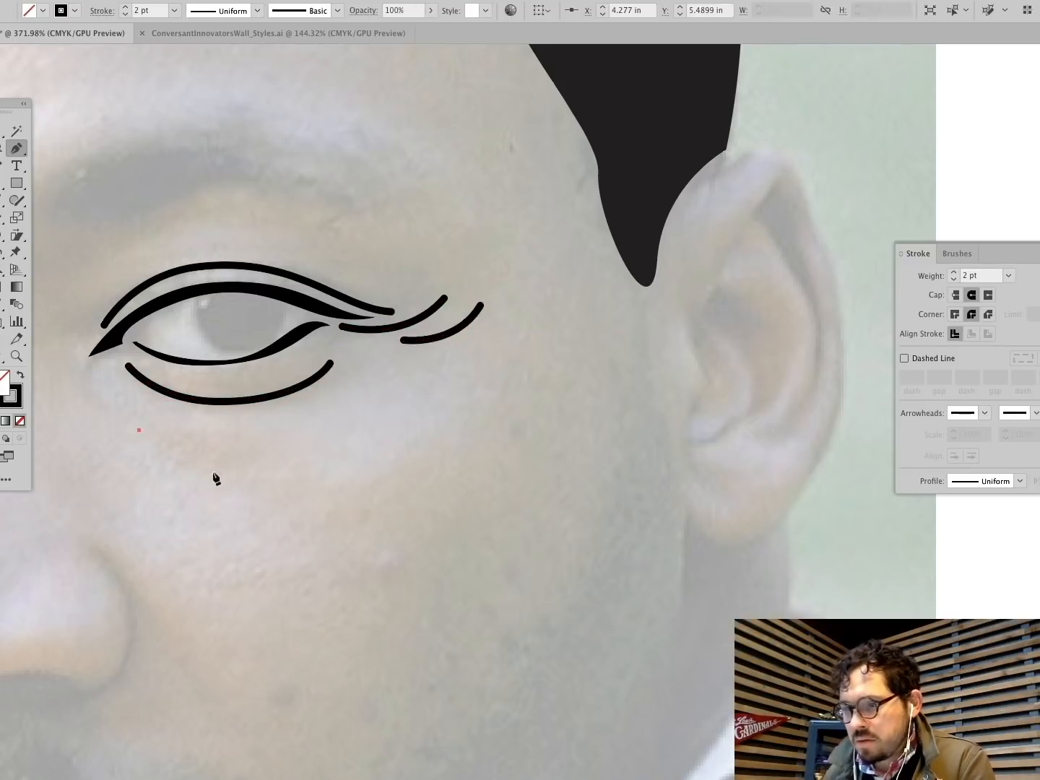
left_click(215, 478)
key("super+0")
left_click(323, 486, "super")
Step: Draw the curved tear-duct line from the inner end of the upper lash line down towards the cheek crease
key("z")
left_click_drag(550, 398, 650, 398)
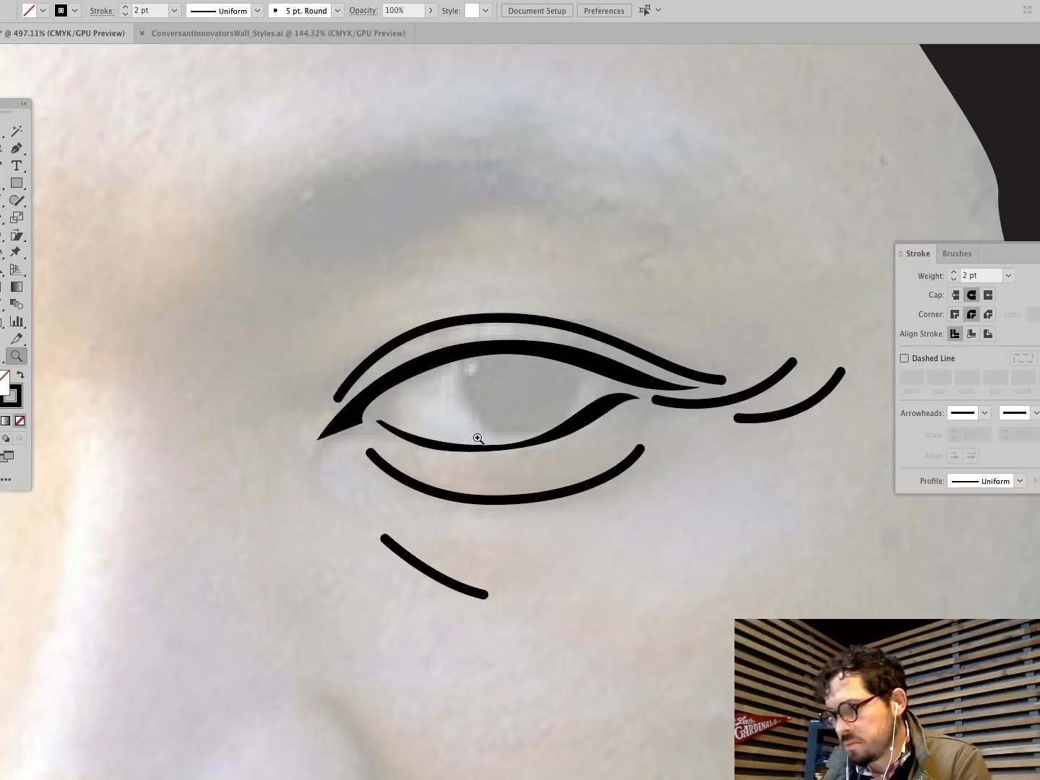
key("p")
left_click(337, 426)
left_click_drag(323, 468, 341, 502)
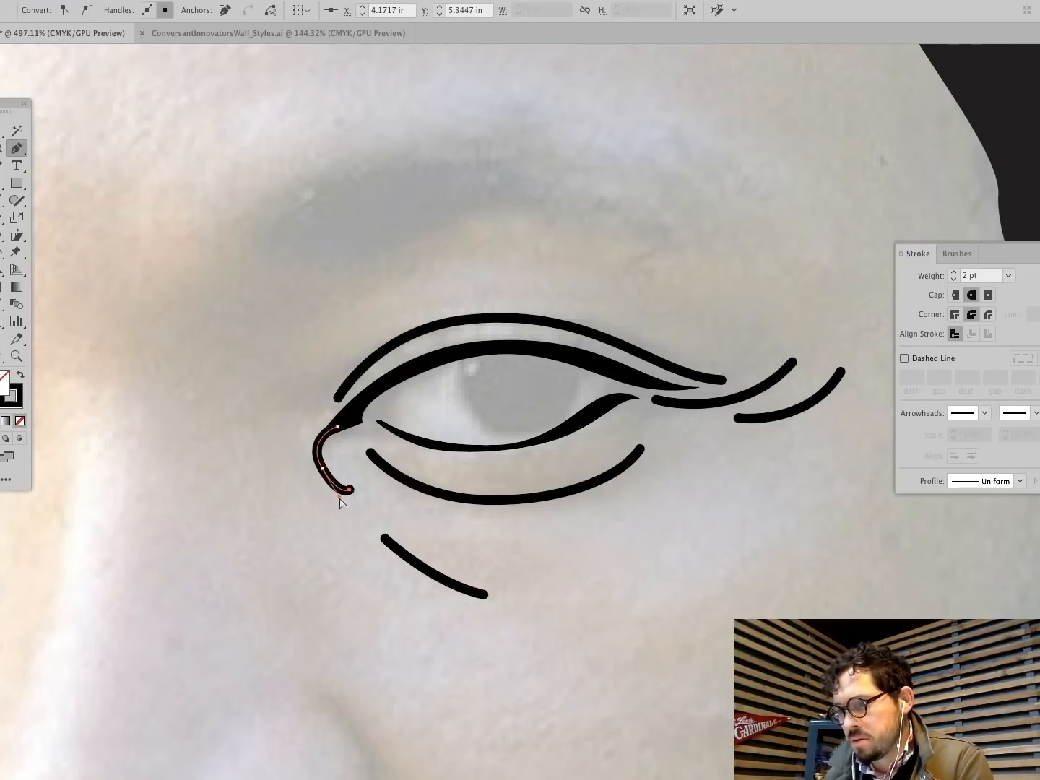
left_click(215, 394, "super")
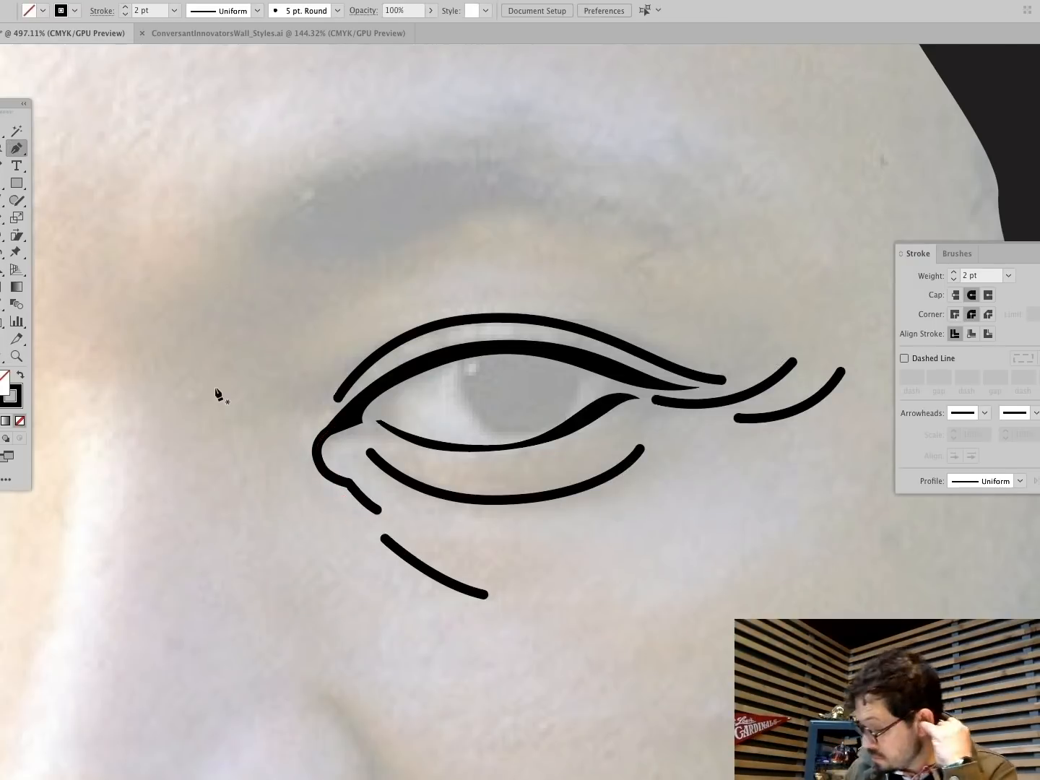
Step: Draw a circle about 0.33 in across over the iris and scale a copy down to about 0.08 in for the highlight
key("super+0")
key("z")
left_click_drag(572, 386, 652, 473)
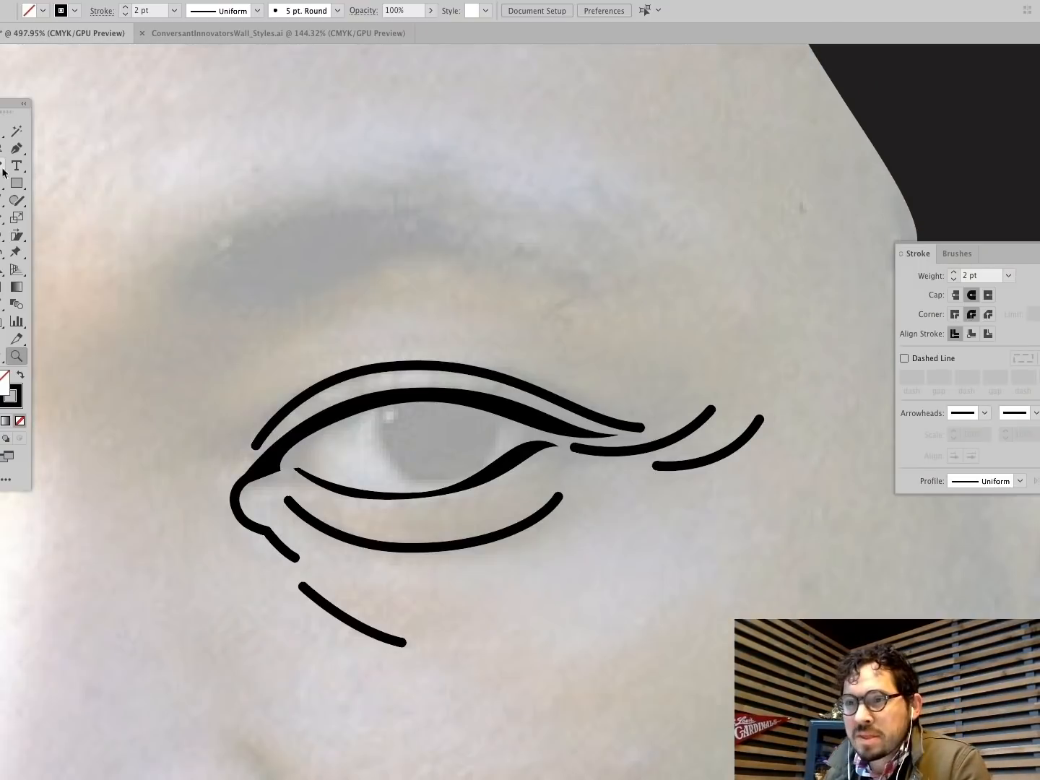
left_click_drag(16, 182, 81, 220)
mouse_move(498, 471)
left_mouse_down()
mouse_move(496, 443)
mouse_move(450, 438)
left_mouse_up()
left_click(16, 217)
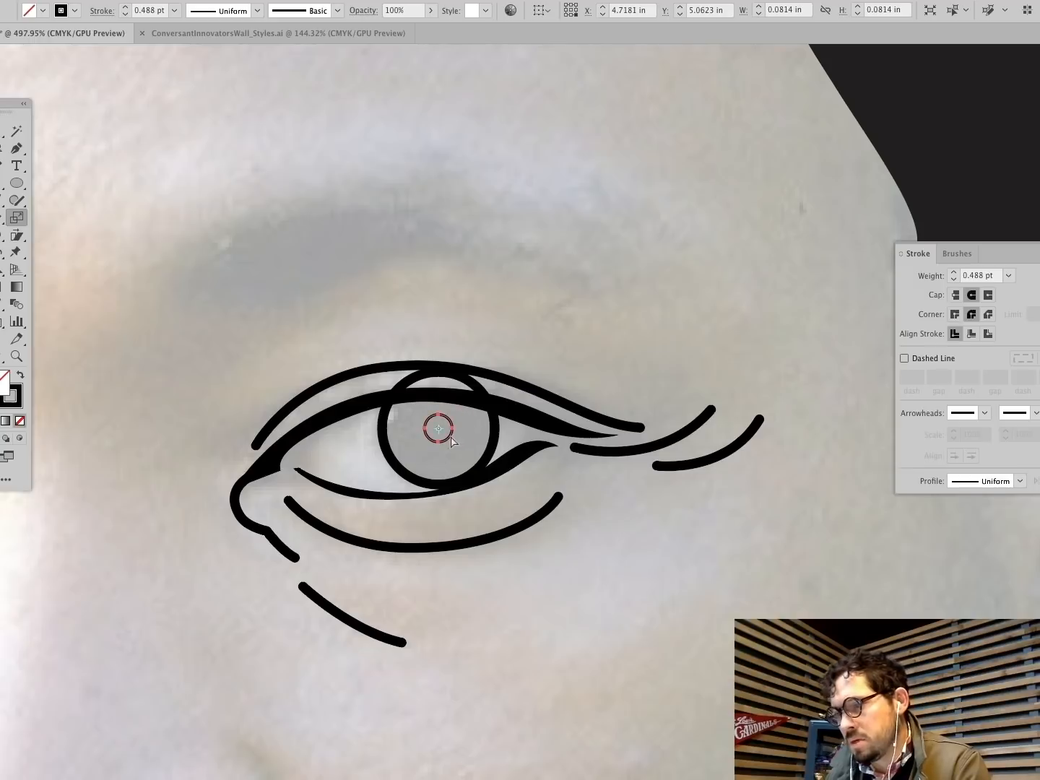
Step: Cut the small circle out of the iris's upper-left edge with Minus Front, then fill the iris black with no stroke
left_click(438, 372, "shift+super")
key("shift+super+F9")
key("d")
key("a")
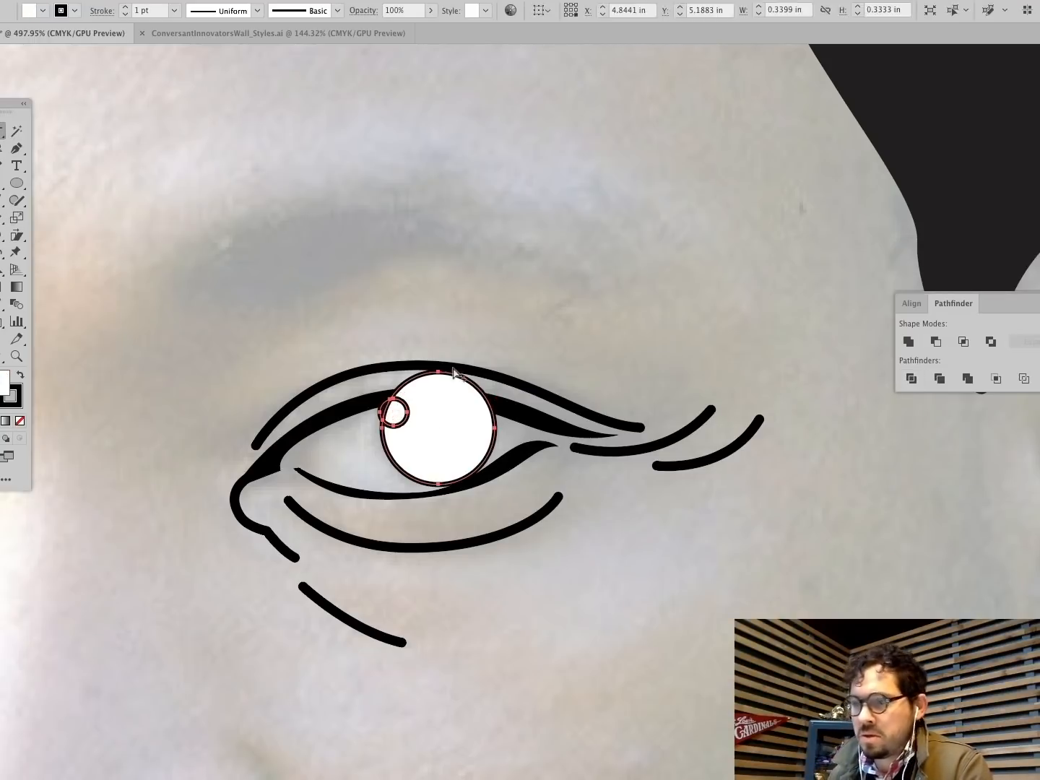
left_click(936, 341)
left_click(20, 375)
left_click(19, 420)
left_click(16, 148)
key("shift+super+a")
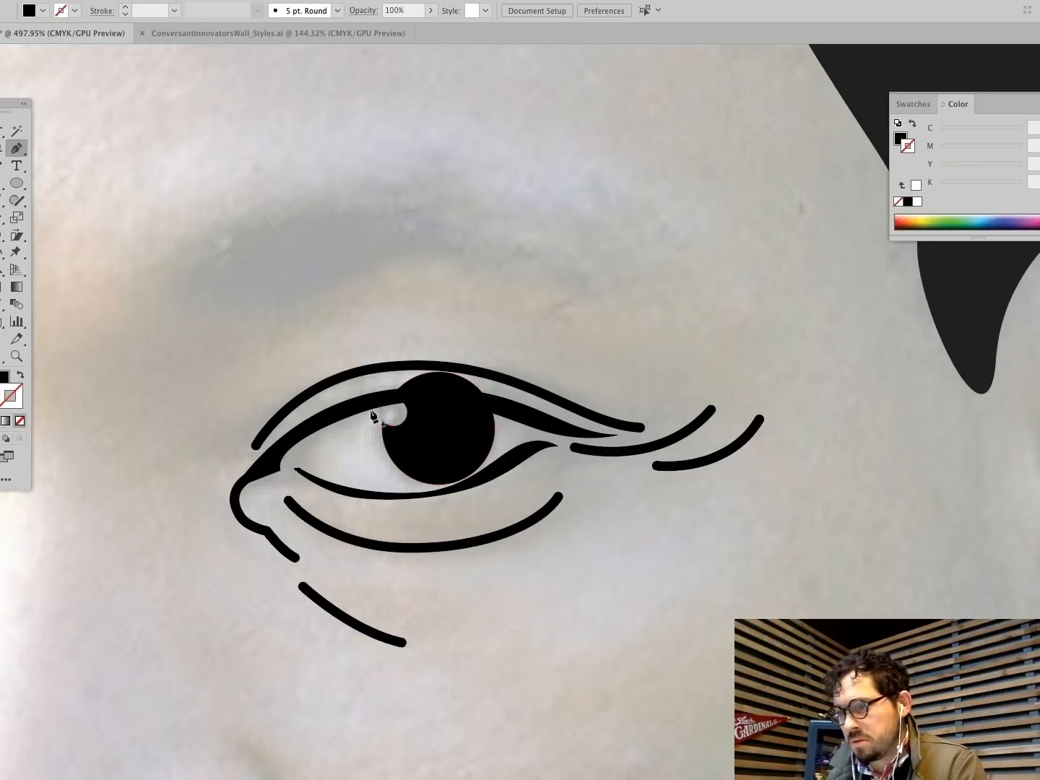
Step: Draw a closed path around the iris that follows the upper and lower lash lines
left_click(370, 406)
left_click_drag(521, 415, 617, 453)
left_click(522, 415)
left_click_drag(463, 485, 440, 495)
left_click(368, 478)
left_click(350, 433)
left_click(370, 405)
Step: Clip the iris to the eye-opening path with a clipping mask
left_click_drag(4, 131, 64, 166)
left_click(462, 383, "shift")
key("super+7")
key("shift+super+a")
Step: Draw the arched eyebrow above the right-hand eye as a closed black shape tapering towards the outer end
key("super+0")
left_click(16, 356)
left_click_drag(681, 374, 751, 374)
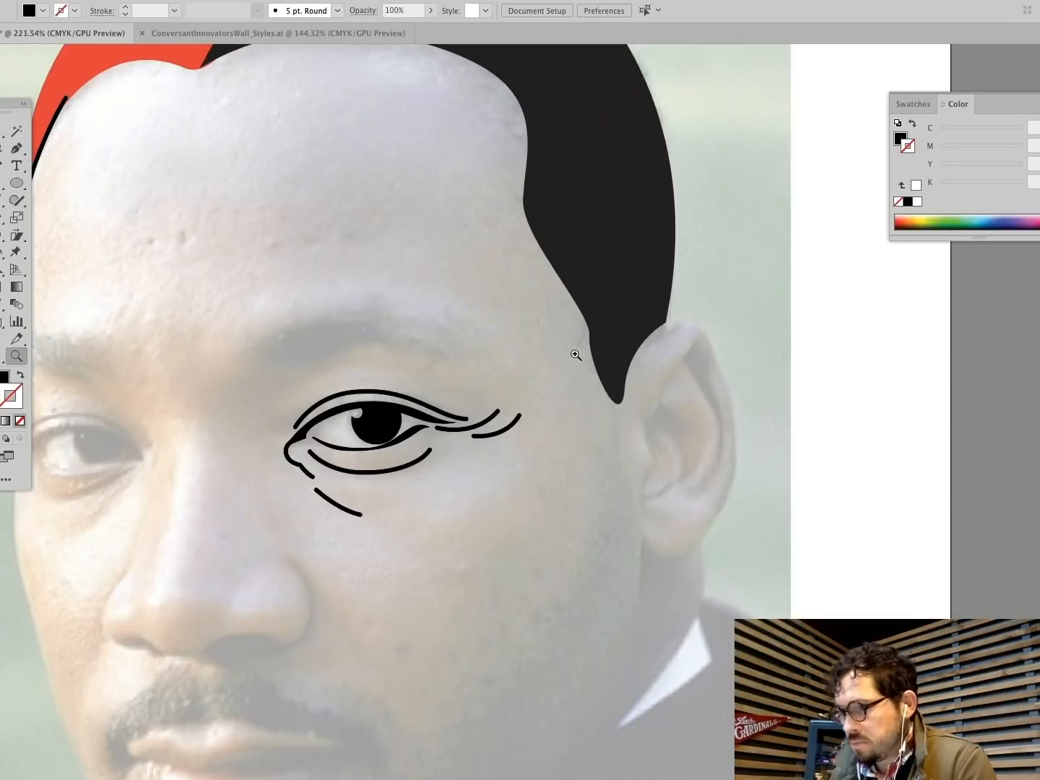
scroll(167, 330, "left", 4)
left_click(16, 148)
mouse_move(445, 358)
left_mouse_down()
mouse_move(469, 367)
mouse_move(562, 336)
mouse_move(619, 353)
left_mouse_up()
left_click(648, 351)
left_click_drag(510, 319, 540, 311)
left_click(445, 358)
left_click(1006, 309, "super")
Step: Draw a thin sliver along the eyebrow's upper edge and fill it with the dot pattern
left_click(478, 321, "super")
left_click(453, 342)
left_click(506, 325)
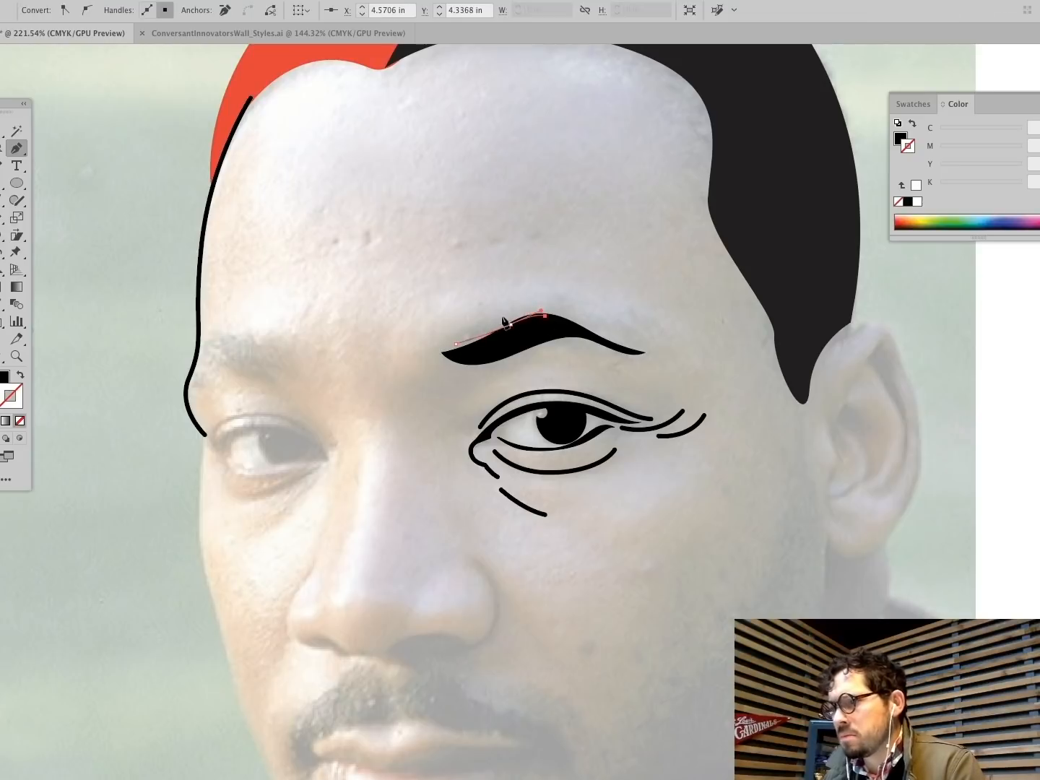
key("super+shift+a")
key("super+0")
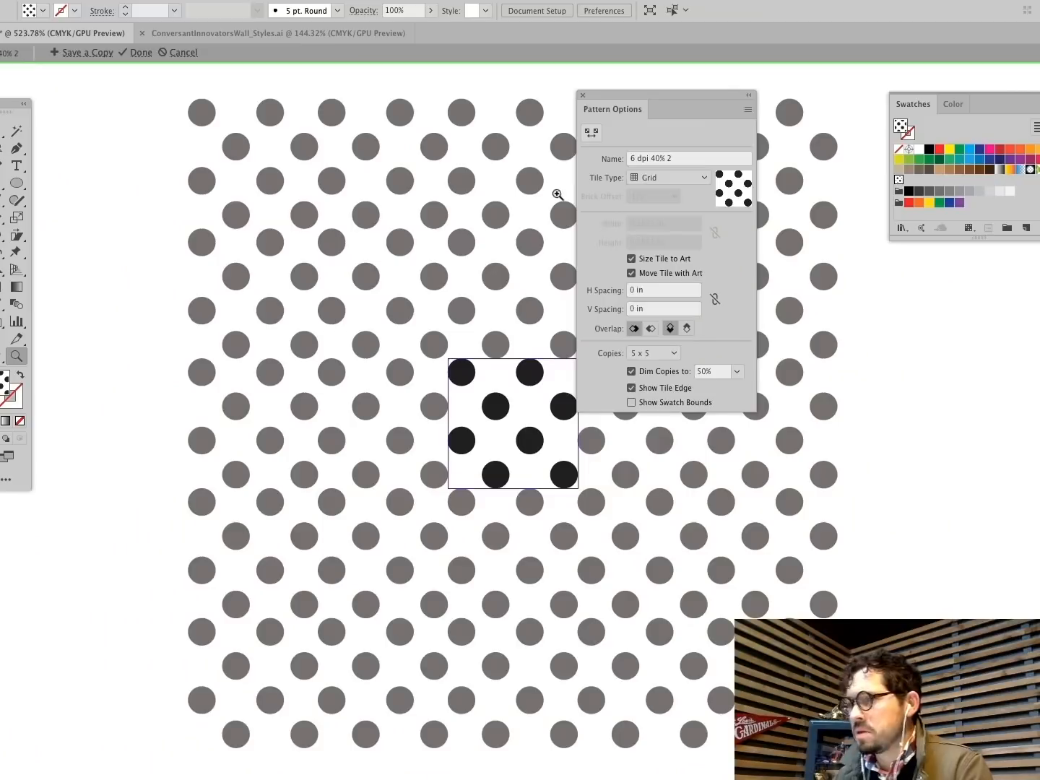
Step: Scale down all the dots of the "6 dpi 40% 2" pattern tile and apply the pattern edit
key("super+a")
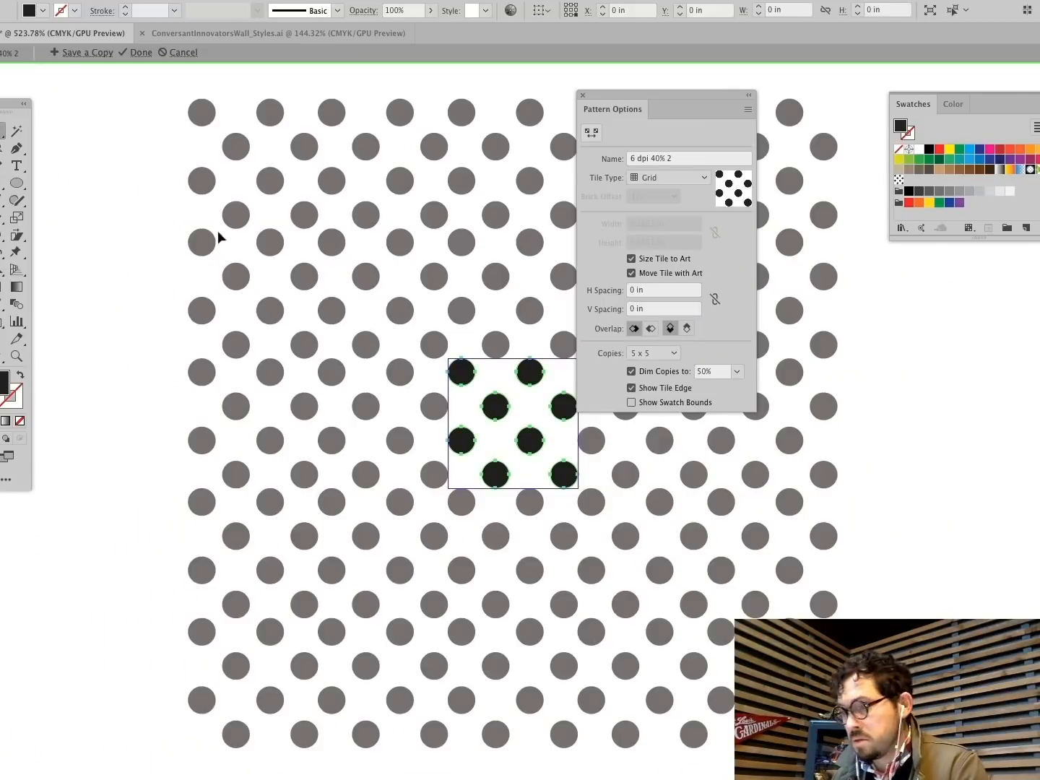
key("s")
left_click_drag(218, 235, 435, 380)
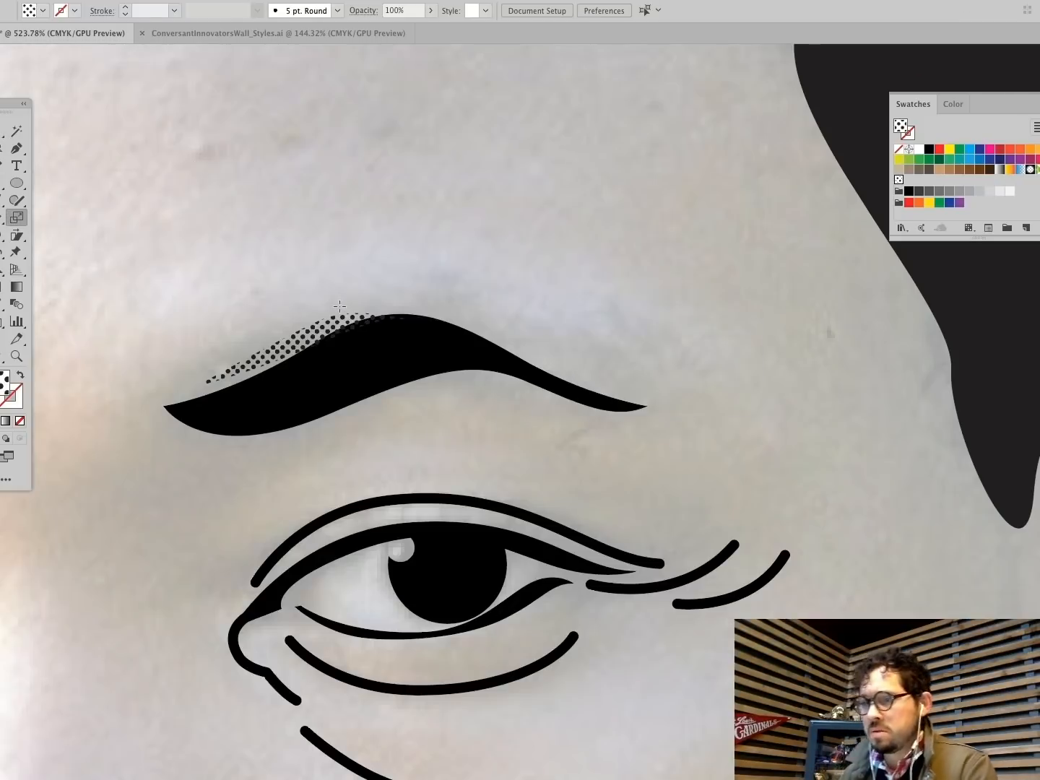
Step: Reopen the "6 dpi 40% 2" pattern and enlarge its dot tile slightly
key("super+0")
key("z")
left_click_drag(416, 290, 722, 507)
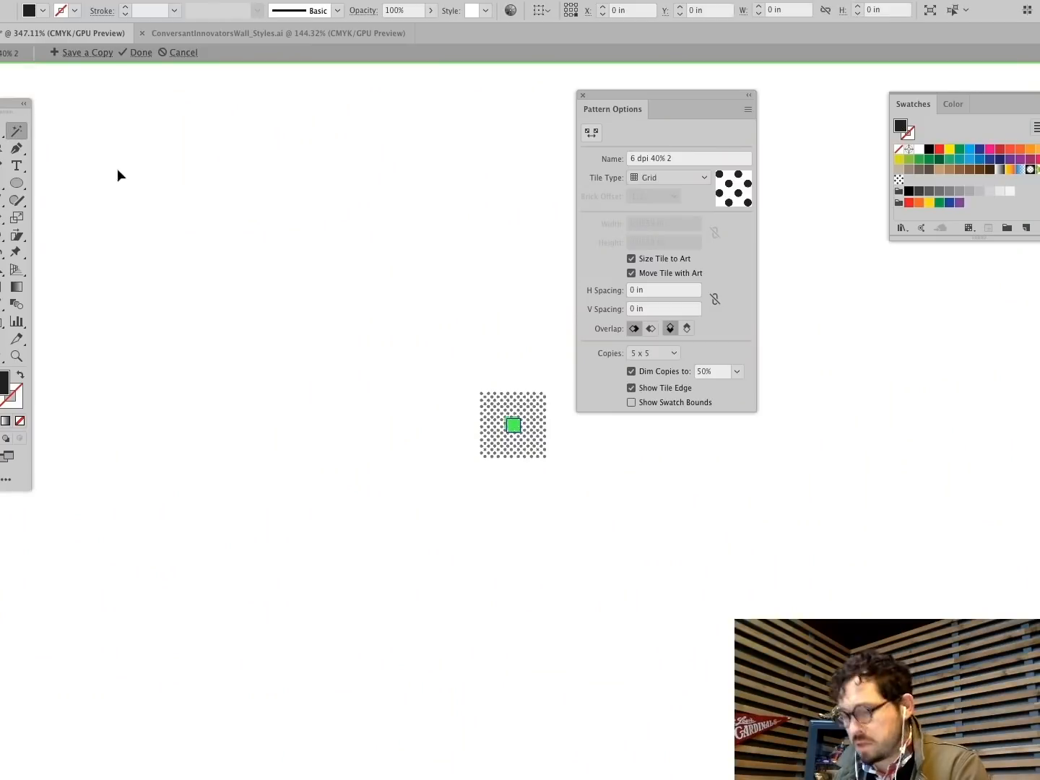
key("s")
left_click_drag(289, 281, 274, 268)
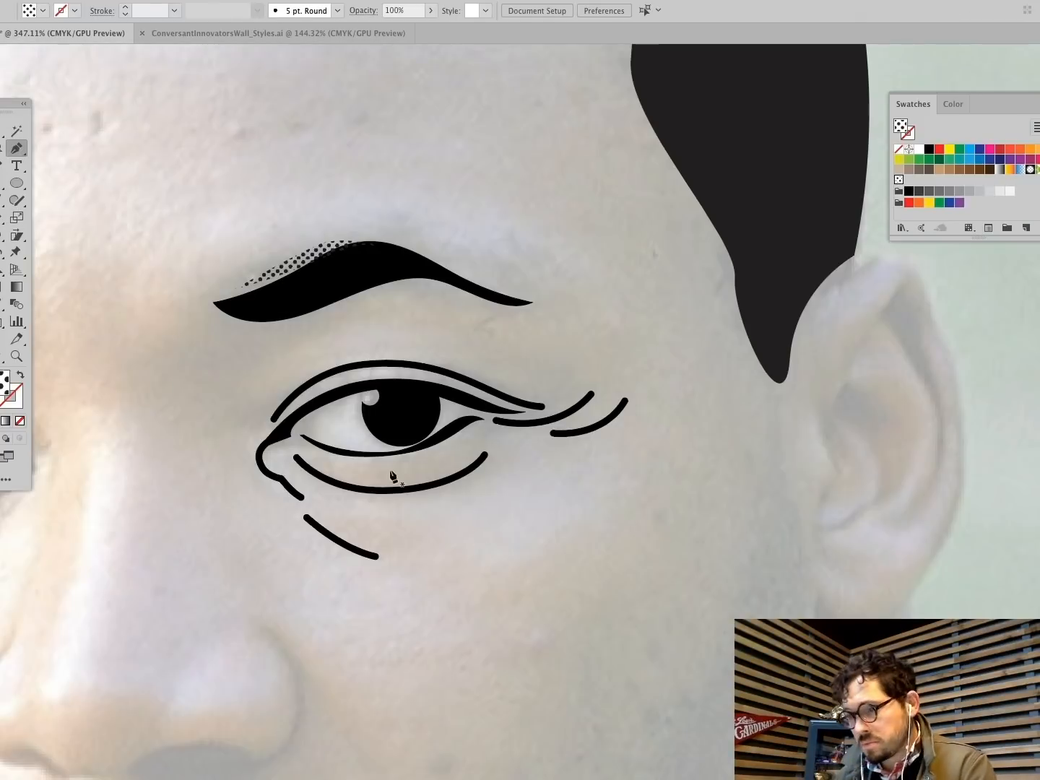
Step: Draw a closed dot-filled shadow shape wrapping around the inner corner of the traced eye
left_click(333, 392)
left_click(330, 374)
mouse_move(275, 392)
left_mouse_down()
mouse_move(252, 406)
mouse_move(221, 483)
left_mouse_up()
left_click(268, 507)
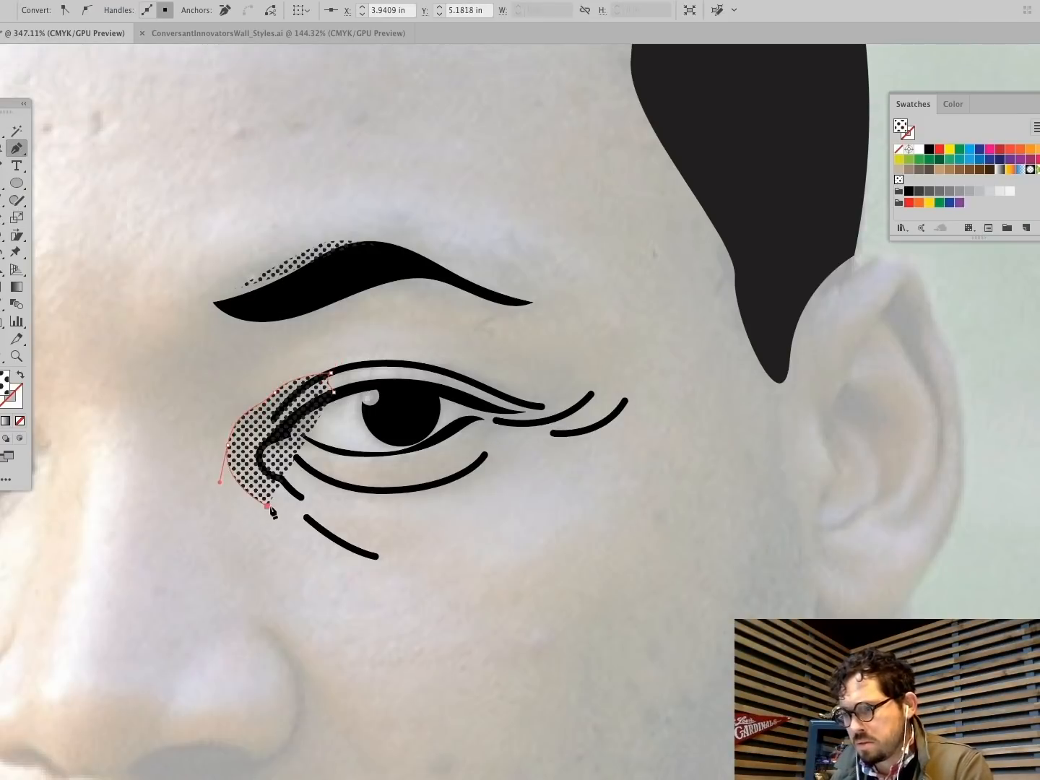
left_click(311, 471)
key("super+shift+a")
Step: Draw a closed dot-filled shadow shape at the eye's outer corner, extending over the crease lines
left_click(435, 442)
left_click(468, 469)
mouse_move(524, 440)
left_mouse_down()
mouse_move(551, 440)
mouse_move(598, 409)
mouse_move(560, 411)
left_mouse_up()
left_click(543, 419)
left_click_drag(526, 407, 515, 401)
left_click(435, 442)
key("super+shift+a")
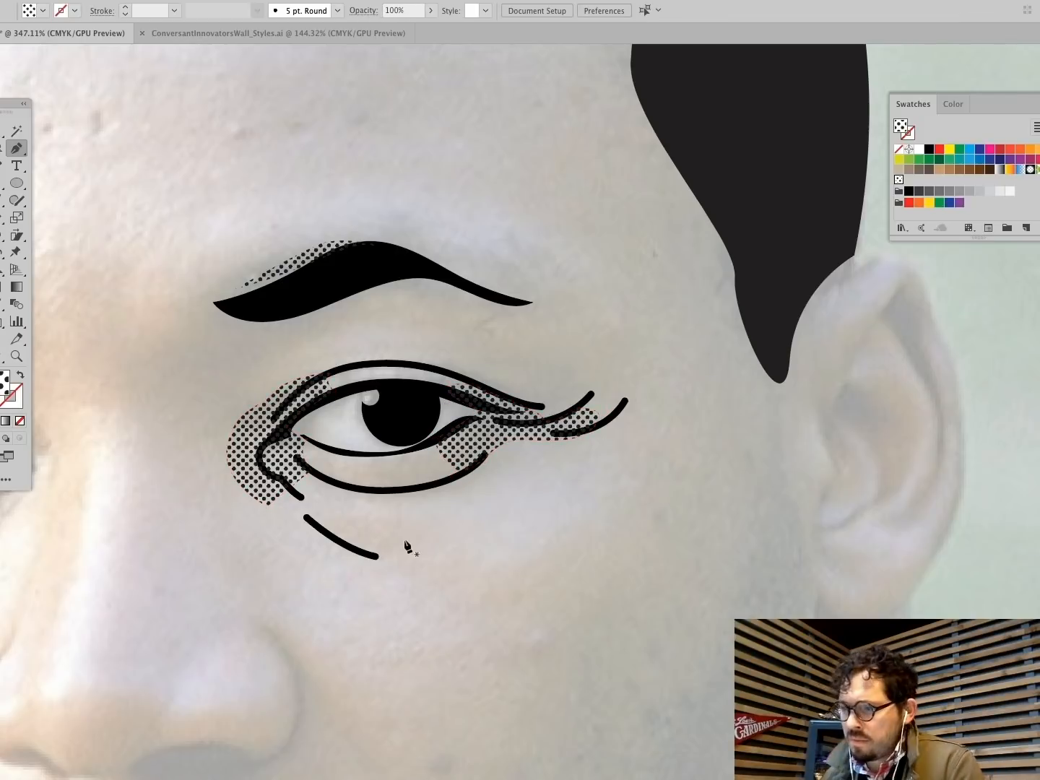
Step: Draw a dot-filled sliver along the upper edge of the eyebrow's outer half, ending at its tip
scroll(405, 546, "right", 2)
scroll(499, 557, "up", 5)
left_click(296, 396)
left_click_drag(381, 399, 412, 420)
left_click_drag(464, 433, 497, 427)
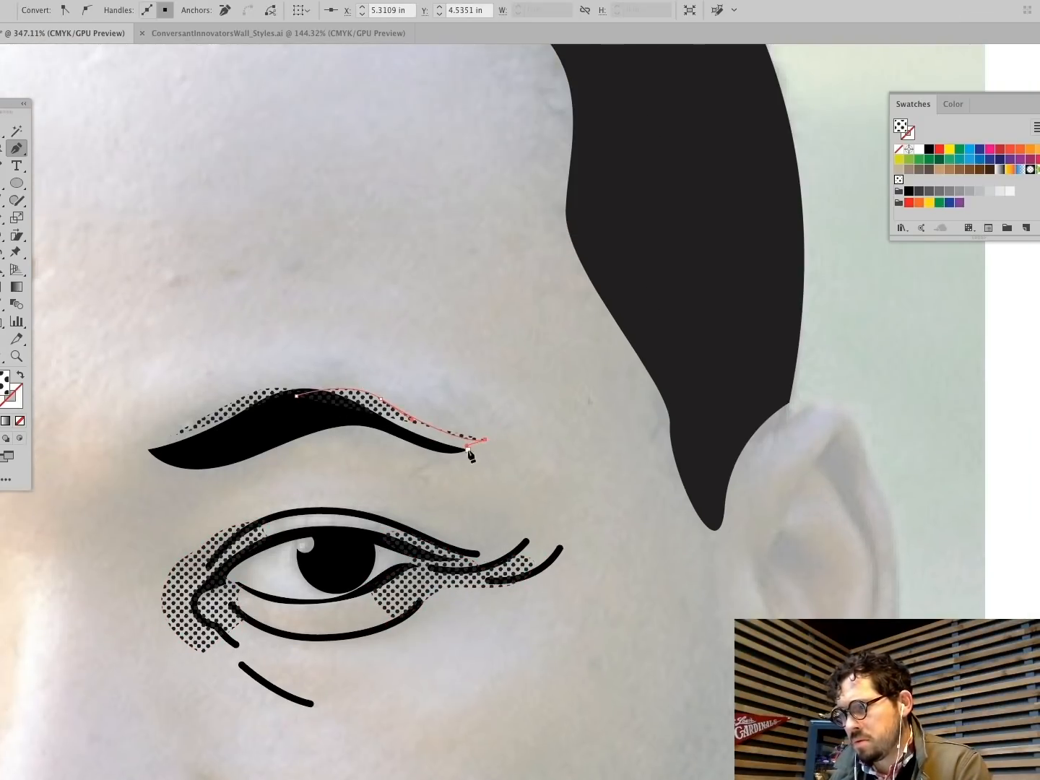
left_click(468, 450)
left_click(296, 396)
key("super+shift+a")
Step: Edit the "6 dpi 40% 2" pattern again, scaling all its dots up, and return to the whole artboard
key("super+0")
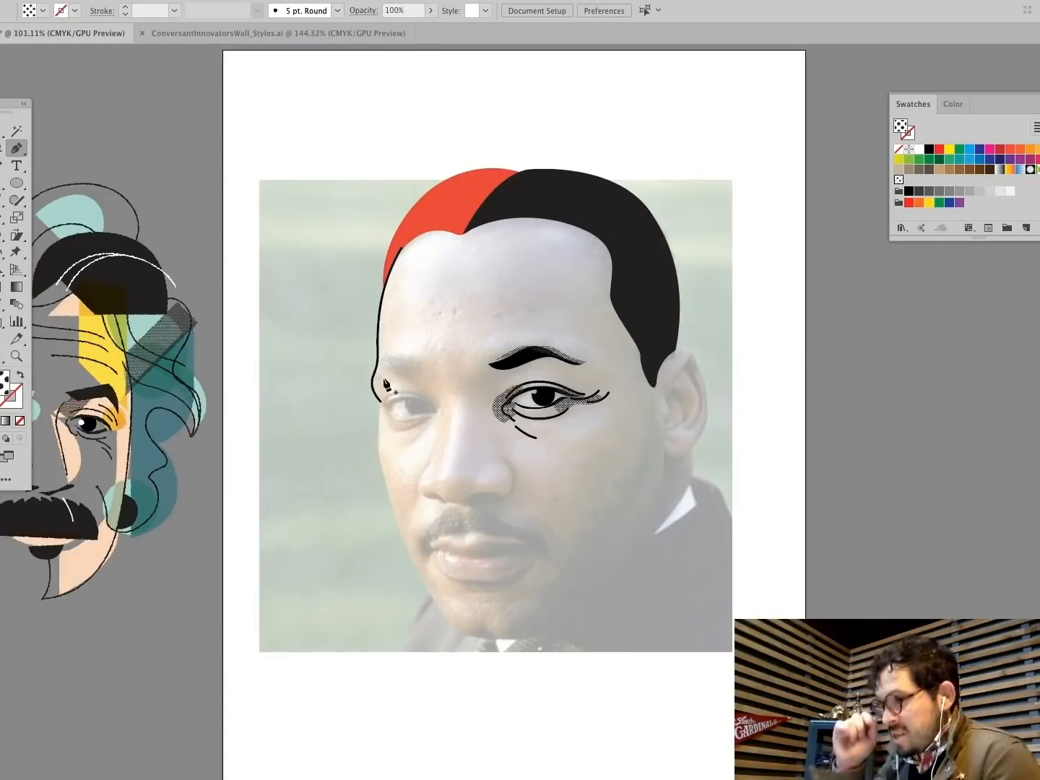
left_click_drag(873, 554, 873, 554)
double_click(900, 179)
left_click_drag(437, 347, 620, 561)
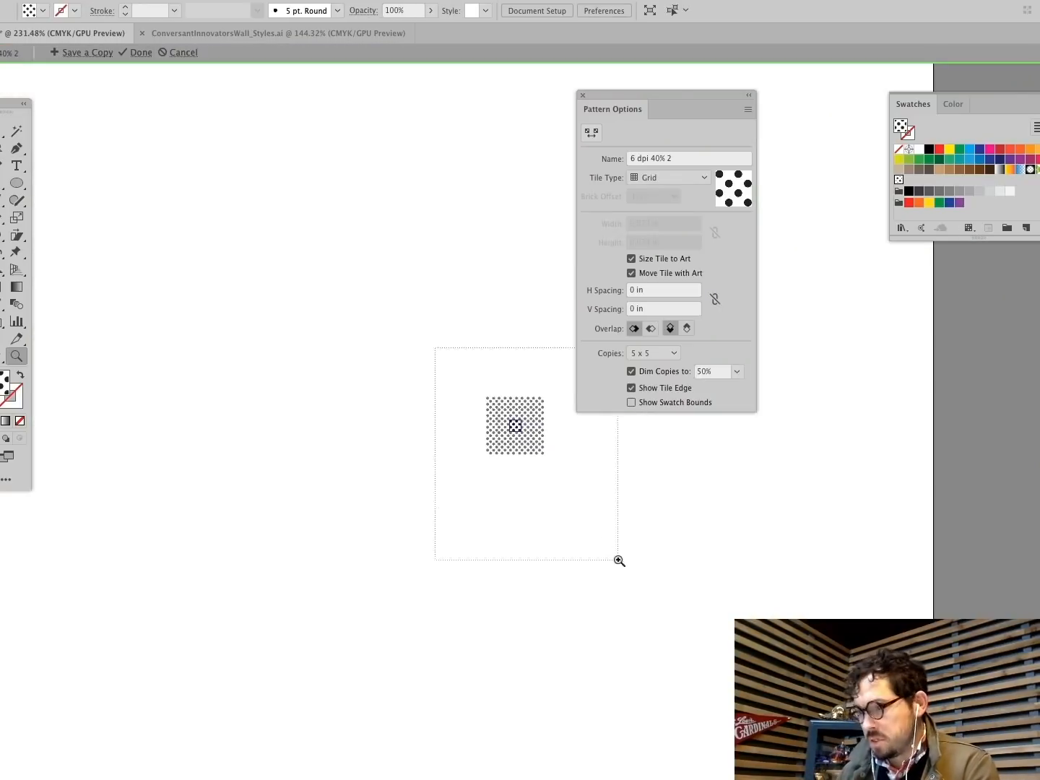
key("v")
key("super+a")
key("s")
left_click_drag(495, 354, 507, 366)
key("Escape")
key("super+0")
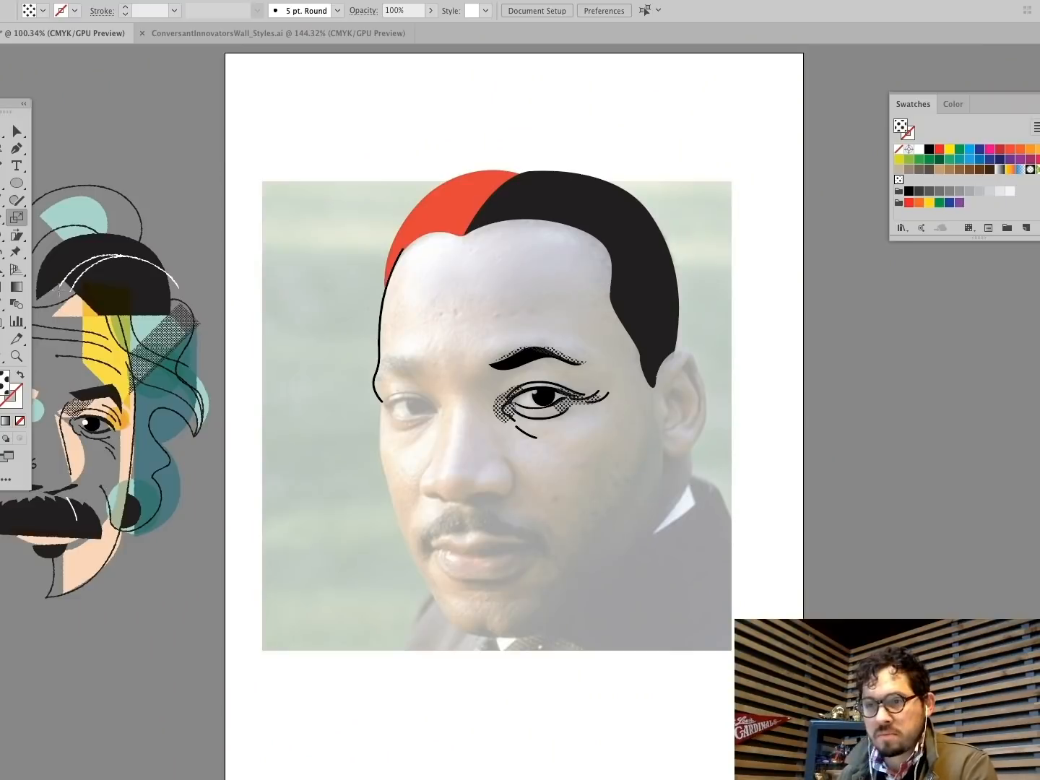
key("z")
left_click_drag(978, 358, 1026, 357)
key("p")
left_click(311, 140)
left_click_drag(265, 281, 283, 392)
left_click_drag(337, 411, 378, 491)
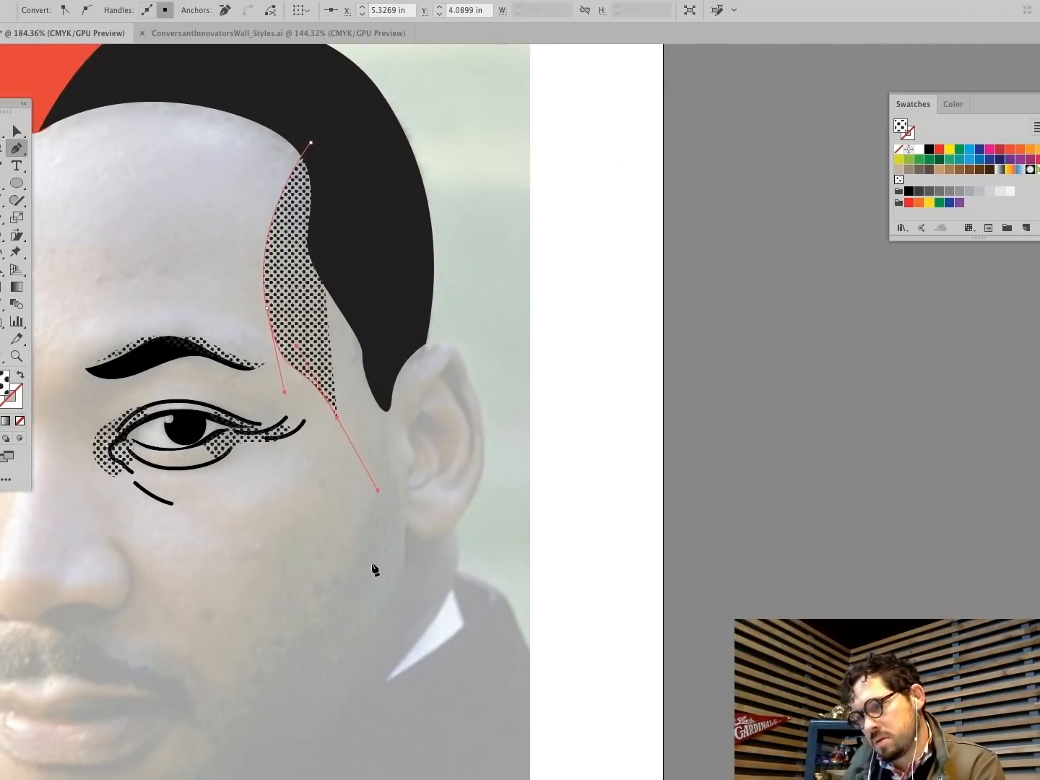
scroll(373, 568, "down", 3)
key("super+z")
key("super+z")
key("super+z")
Step: Begin a dot-filled beard shape at the sideburn, tracing its inner edge down the cheek towards the moustache
left_click(364, 272)
left_click_drag(374, 357, 382, 388)
left_click_drag(337, 491, 339, 426)
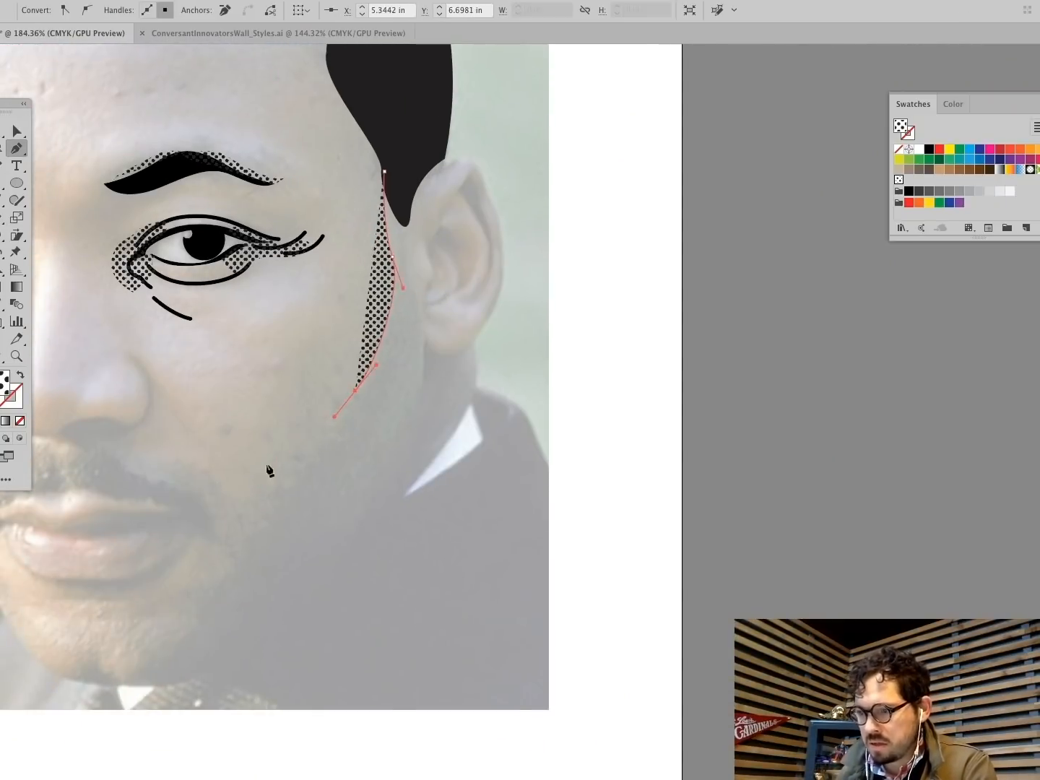
left_click_drag(254, 483, 252, 514)
left_click_drag(243, 531, 227, 536)
left_click_drag(197, 473, 175, 462)
Step: Continue the beard outline over the top of the moustache and back along its underside past the mouth corner
scroll(181, 464, "left", 3)
left_click_drag(261, 444, 247, 438)
left_click_drag(230, 427, 185, 435)
left_click_drag(186, 440, 144, 460)
key("super+z")
key("super+z")
left_click(136, 471)
left_click_drag(226, 464, 337, 587)
left_click(343, 526)
left_click(353, 546)
key("super+z")
key("super+z")
Step: Trace the beard below the lower lip, around the chin and up the jawline, closing the shape at the sideburn
left_click_drag(274, 619, 120, 524)
left_click_drag(109, 495, 107, 512)
left_click_drag(129, 601, 201, 677)
left_click_drag(281, 685, 303, 683)
left_click_drag(393, 637, 422, 611)
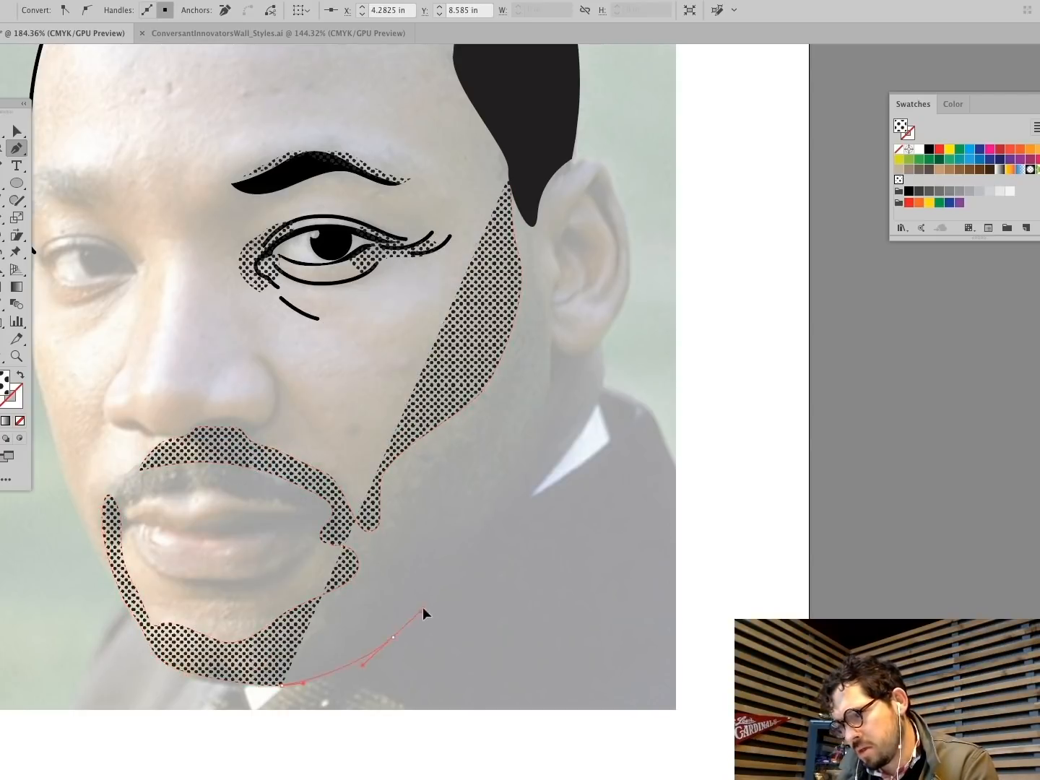
left_click_drag(529, 471, 552, 433)
left_click_drag(551, 383, 550, 358)
left_click_drag(543, 291, 536, 253)
left_click(509, 177)
left_click(801, 269, "super")
Step: Pick up the hair's black fill and draw the moustache as a closed shape with a wavy lower edge
left_click(535, 206, "super")
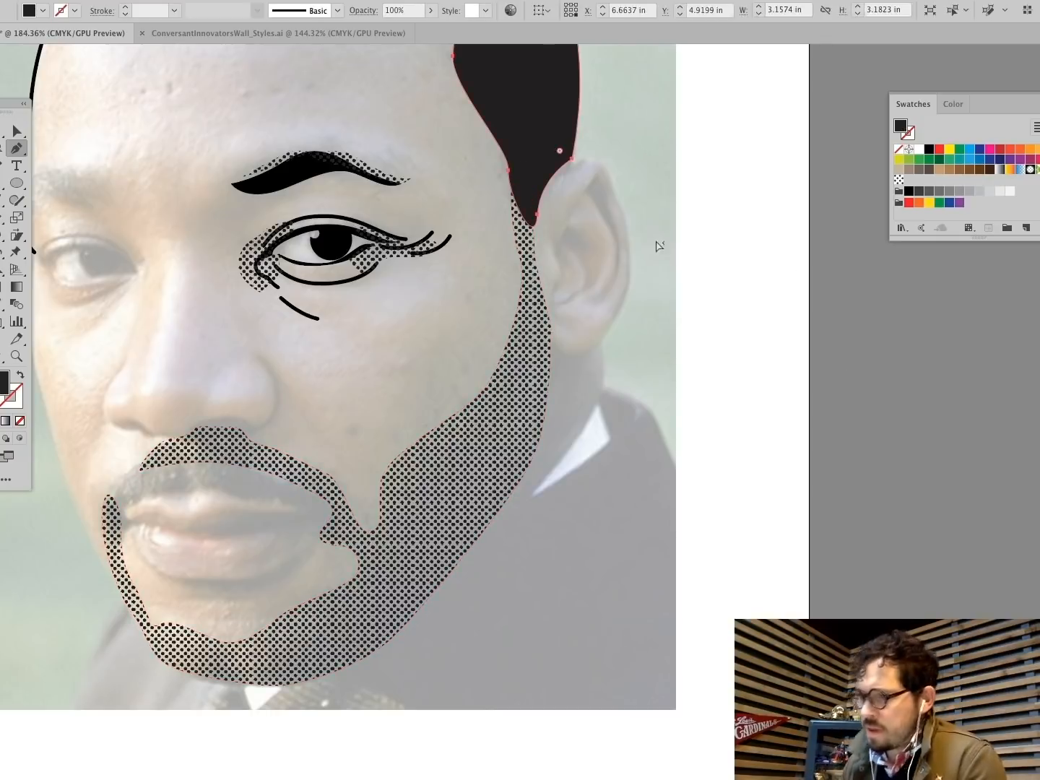
left_click(656, 242, "super")
left_click(165, 448)
left_click_drag(134, 467, 120, 488)
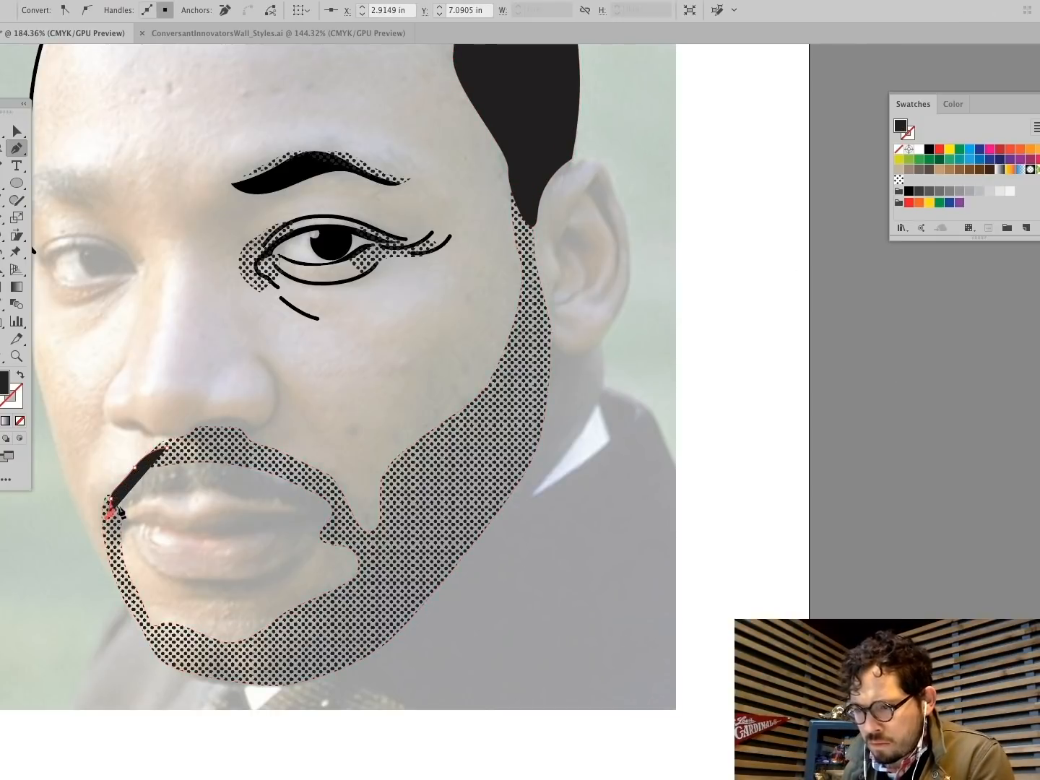
left_click_drag(216, 488, 252, 496)
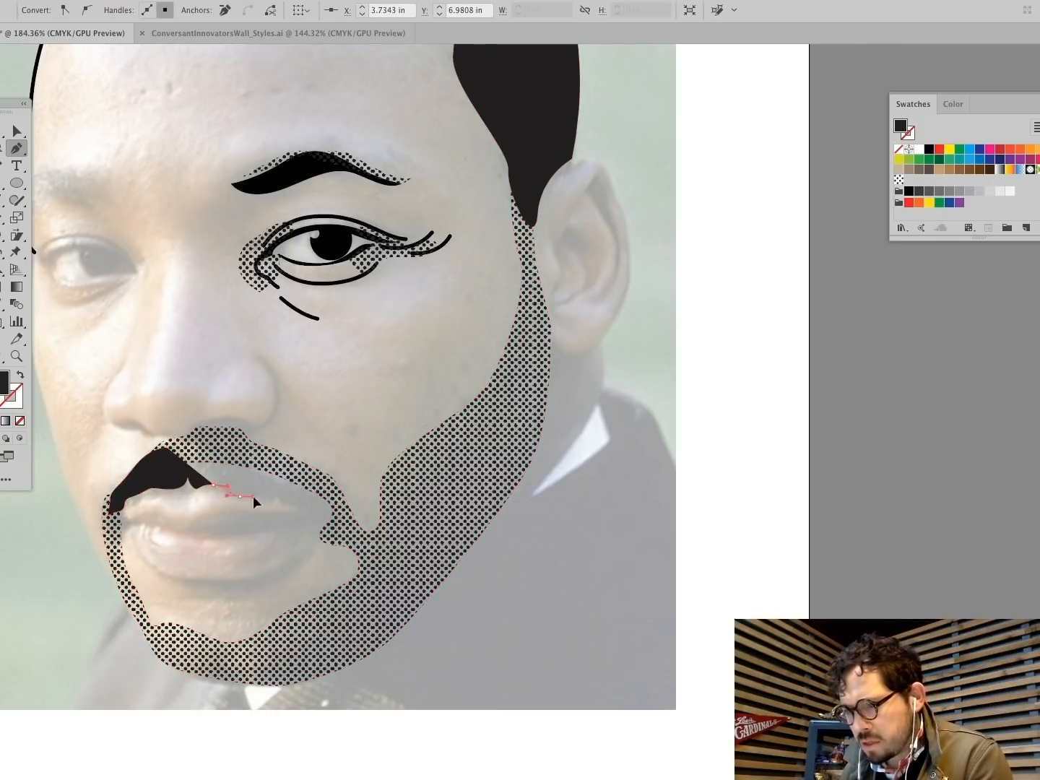
left_click(254, 491)
left_click_drag(318, 509, 329, 505)
left_click_drag(272, 458, 138, 448)
left_click(166, 448)
left_click(799, 462, "super")
Step: Pick up the beard's dot fill and draw a patch bridging the beard gap beside the moustache's left end
left_click(168, 439, "super")
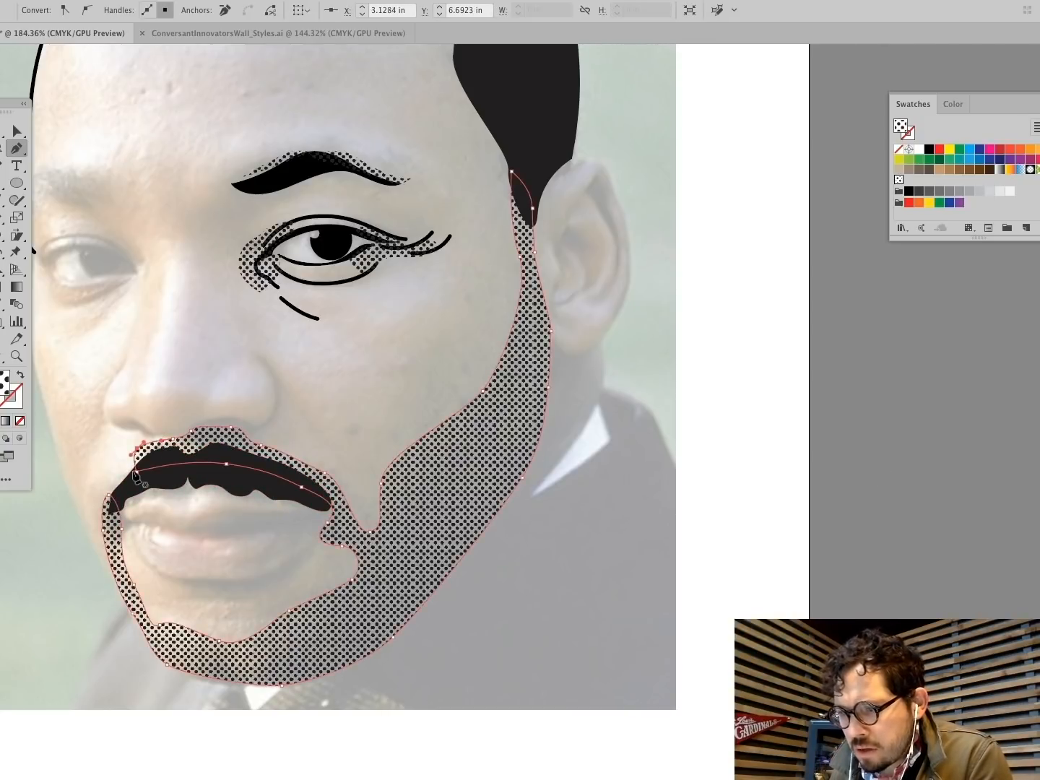
left_click(142, 471, "super")
left_click(129, 456, "super")
left_click(141, 457, "super")
left_click(124, 462, "super")
left_click_drag(101, 488, 116, 477)
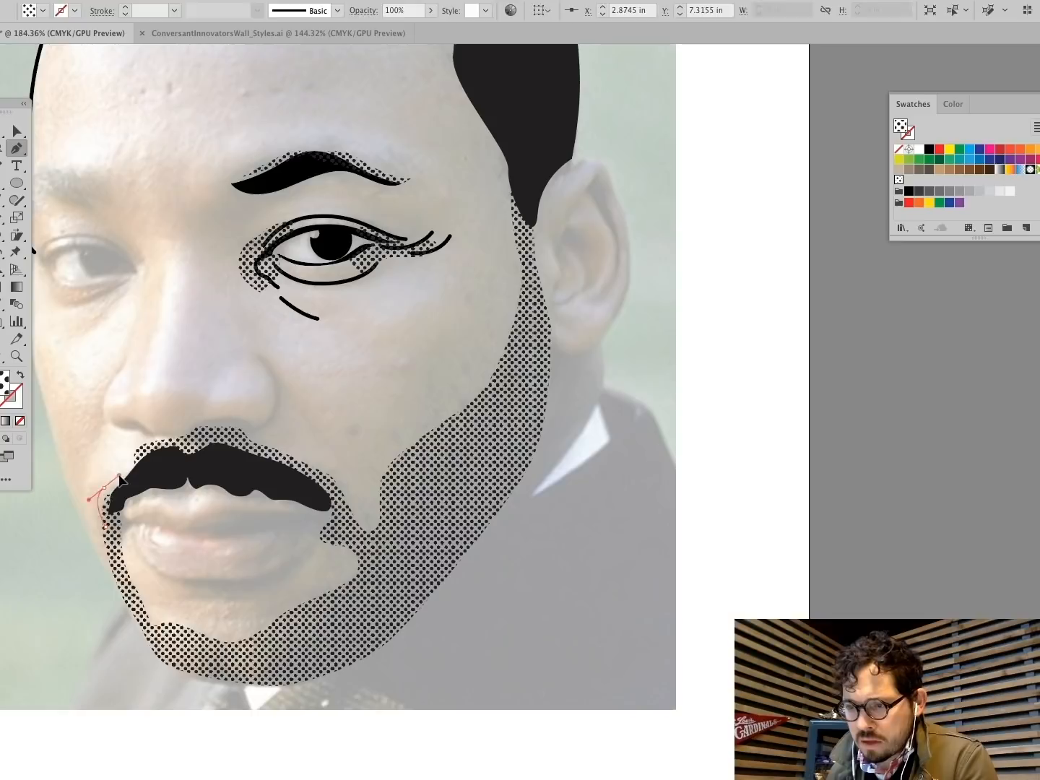
left_click(142, 458)
left_click(119, 509)
left_click(772, 527, "super")
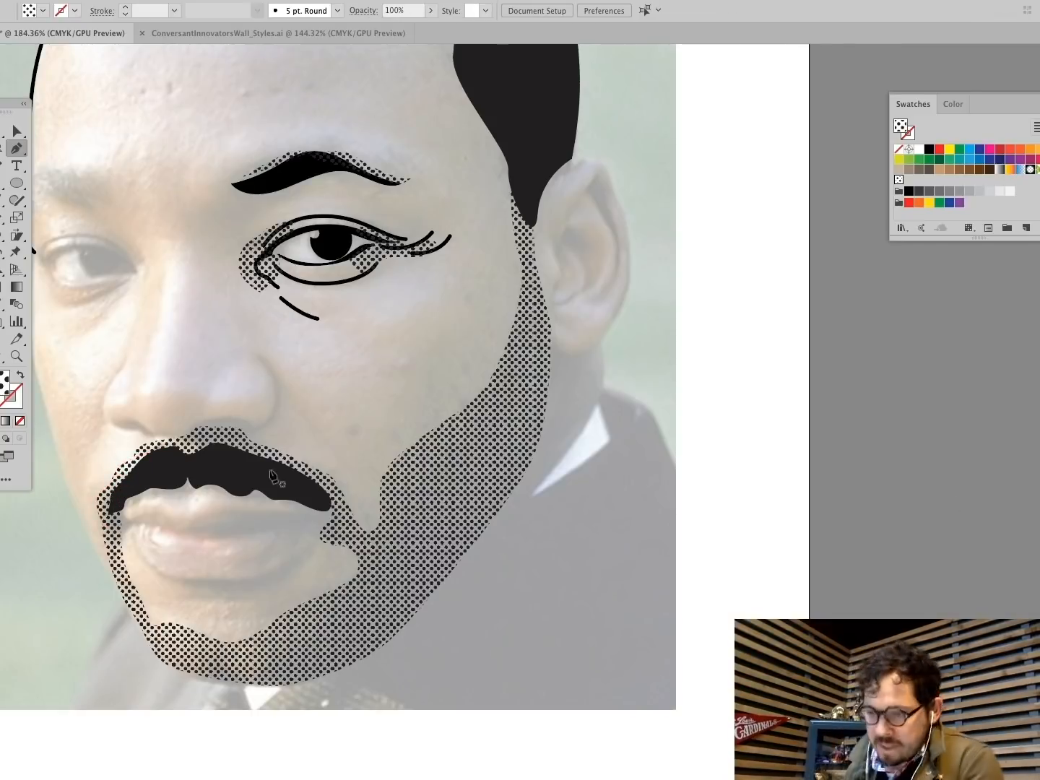
Step: Adjust the anchor curves on the lower edge of the black moustache near its left end
left_click_drag(382, 652, 382, 653)
left_click(18, 130)
left_click_drag(219, 269, 218, 281)
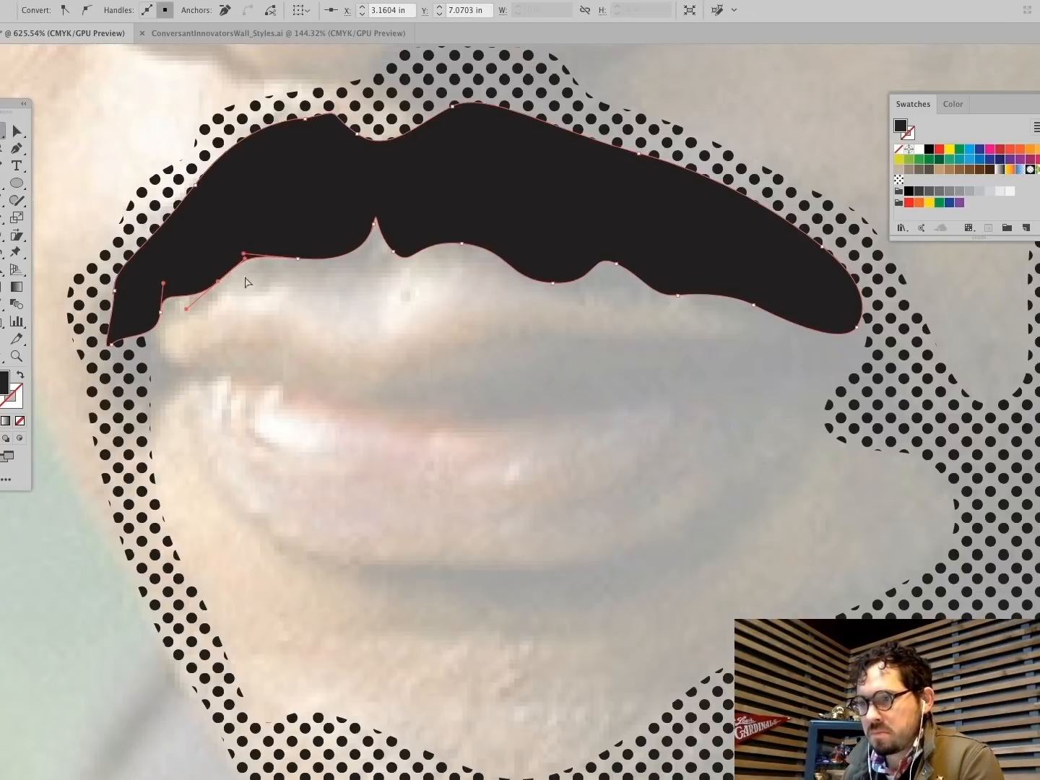
left_click(17, 148)
key("super+a")
key("super+shift+a")
Step: Start a black mouth line between the lips, tracing its lower edge to a rounded tip at the right corner
left_click(342, 402)
left_click_drag(423, 418, 489, 412)
left_click_drag(588, 402, 640, 398)
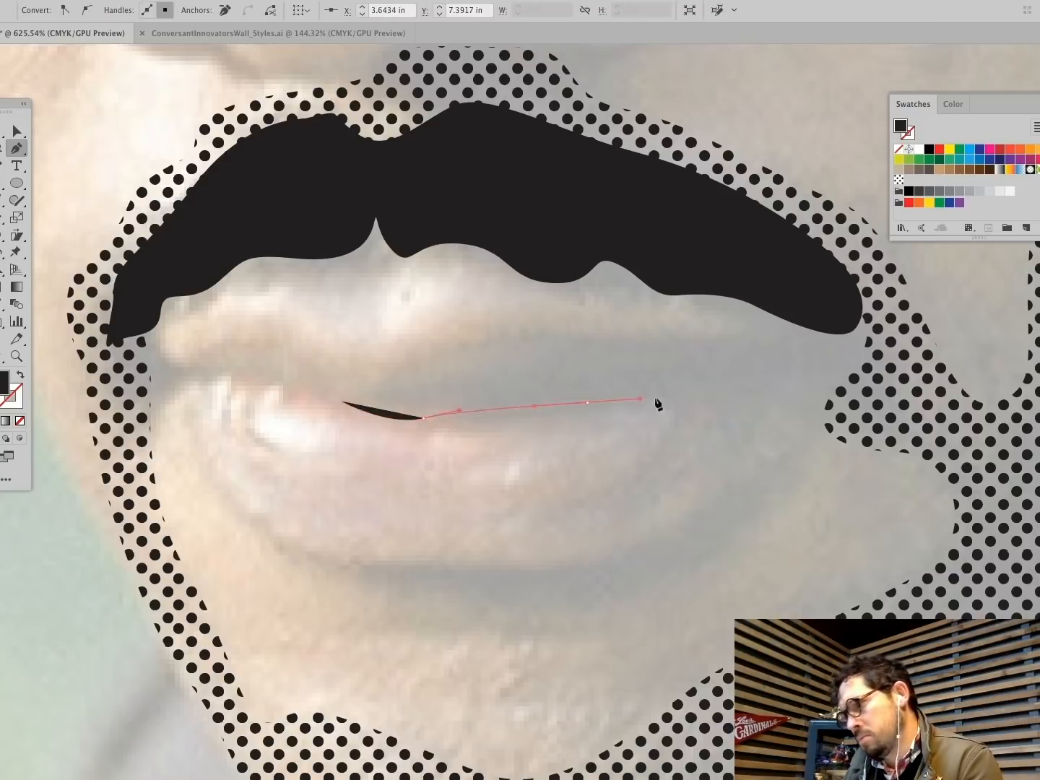
mouse_move(741, 388)
left_mouse_down()
mouse_move(776, 387)
mouse_move(800, 364)
mouse_move(749, 380)
mouse_move(672, 382)
left_mouse_up()
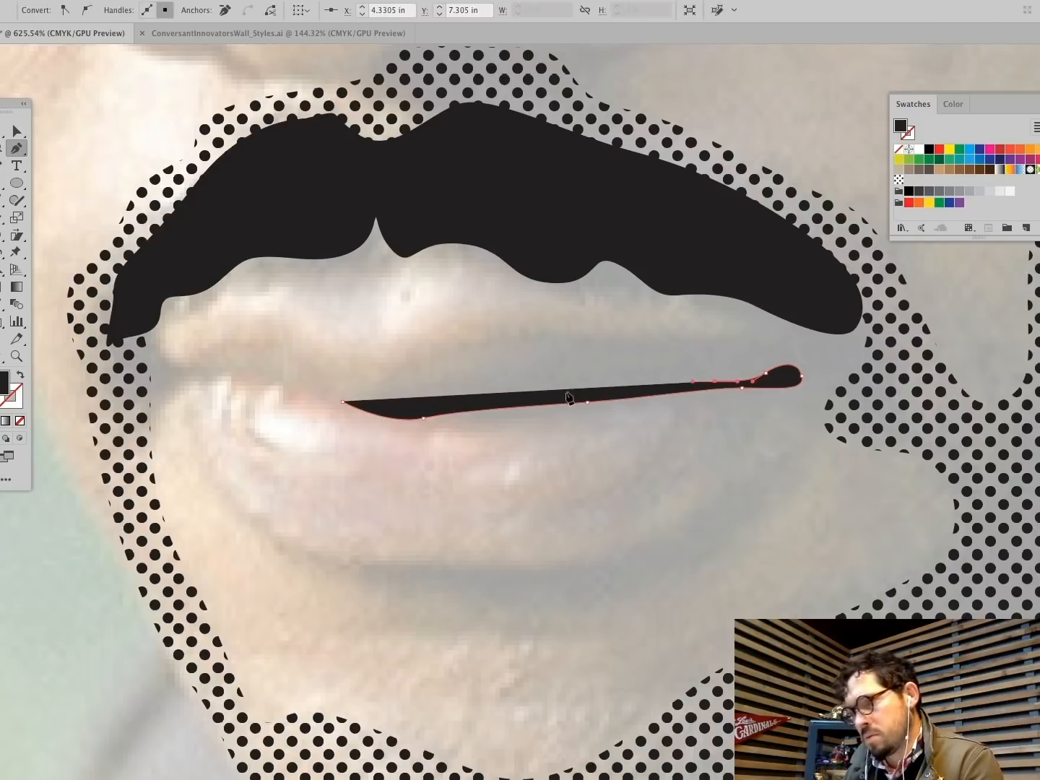
Step: Trace the mouth line's upper edge back to a rounded left corner and close the black shape
left_click_drag(557, 391, 513, 401)
left_click_drag(408, 406, 367, 398)
left_click_drag(297, 379, 255, 368)
left_click_drag(213, 373, 133, 346)
left_click_drag(130, 385, 143, 397)
left_click_drag(181, 391, 306, 391)
left_click(342, 402)
key("super+shift+a")
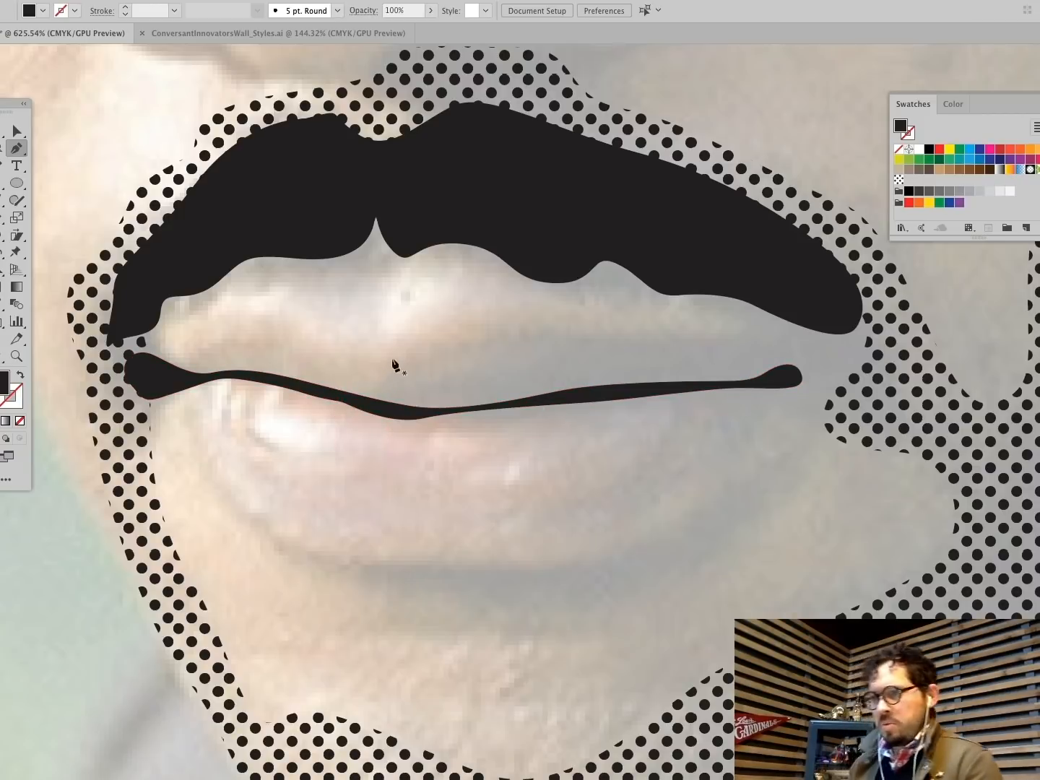
Step: Reshape the curve in the middle of the black mouth line
left_click_drag(525, 400, 522, 388)
left_click_drag(449, 411, 451, 406)
left_click(333, 602, "super")
Step: Draw a closed black shadow shape beneath the lower lip, widening at the middle and tapering towards both ends
left_click(327, 562)
left_click_drag(564, 569, 650, 555)
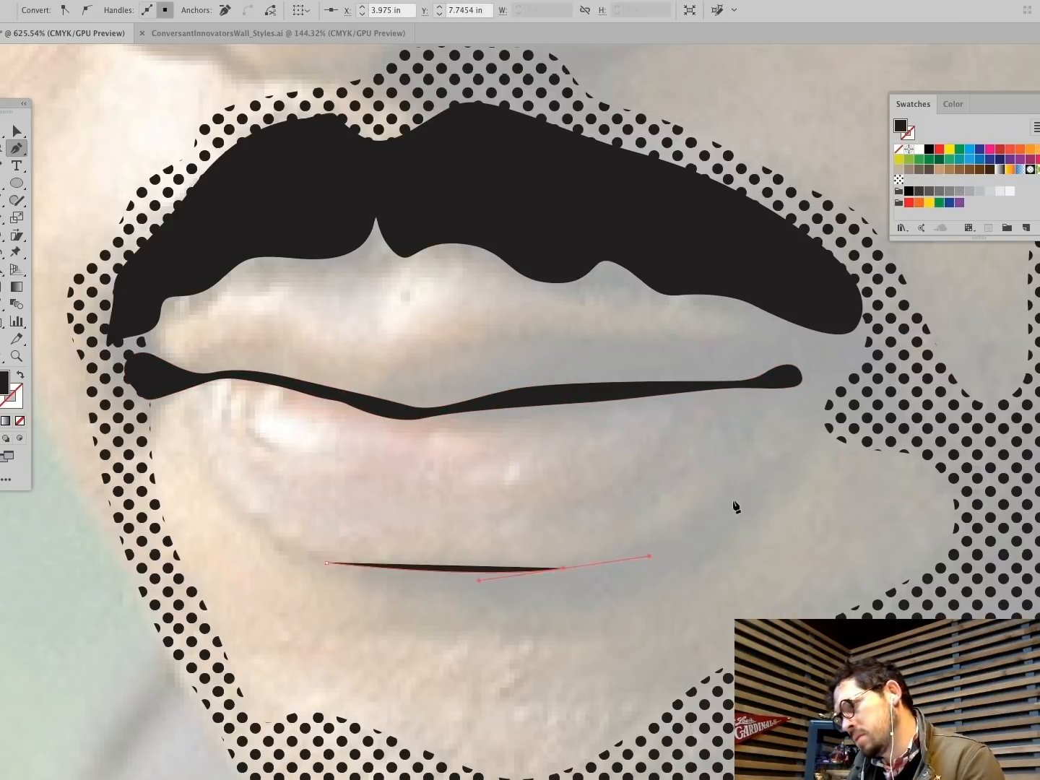
left_click_drag(734, 499, 770, 478)
left_click_drag(755, 526, 725, 557)
left_click_drag(599, 623, 570, 651)
left_click_drag(327, 563, 303, 550)
key("super+shift+a")
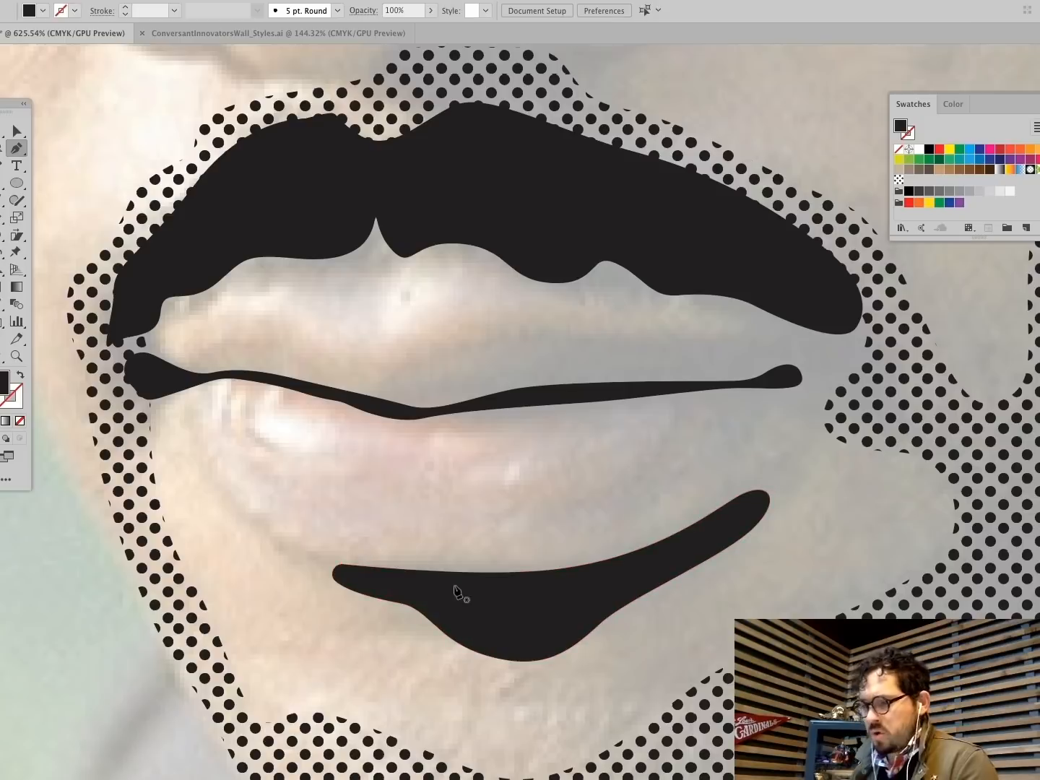
Step: Draw a colour-sample rectangle about 0.61 × 0.49 in above the head in the hair's red, with a green copy beside it
key("super+0")
left_click(455, 192, "super")
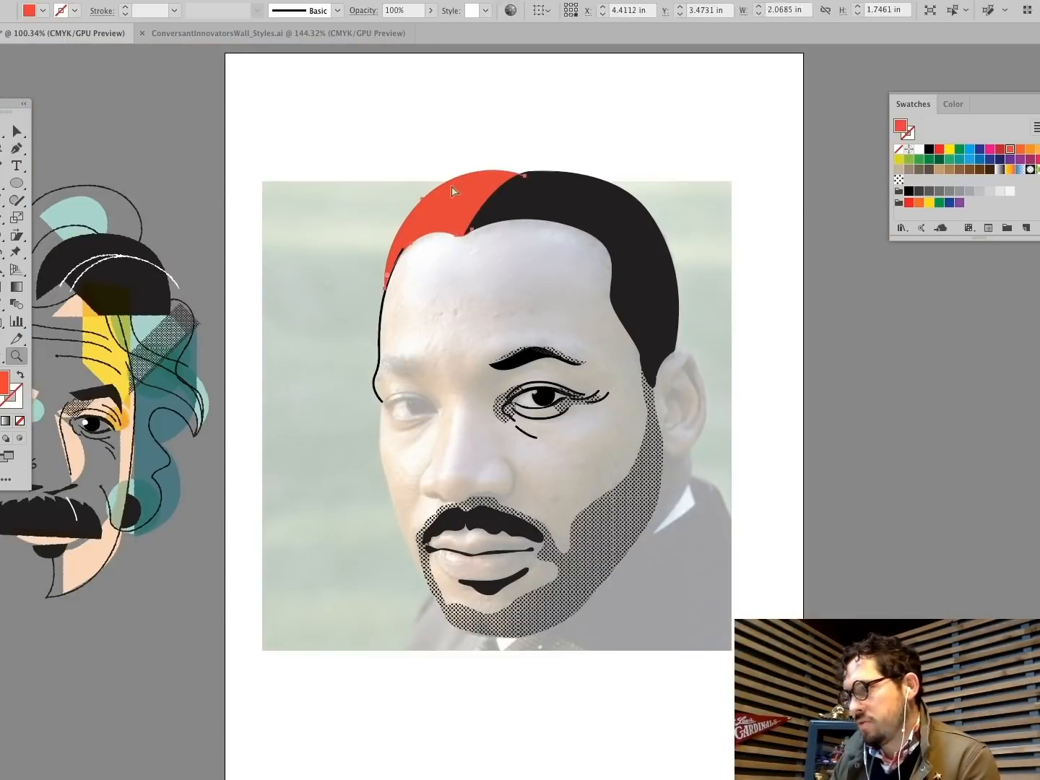
key("super+shift+a")
left_click(461, 212, "super")
left_click(408, 106, "super")
left_click(20, 184)
left_click(91, 182)
mouse_move(527, 76)
left_mouse_down()
mouse_move(570, 110)
mouse_move(605, 99)
mouse_move(577, 98)
left_mouse_up()
key("super+z")
left_click(919, 159)
key("super+shift+a")
left_click(549, 98, "super")
left_click(989, 149)
key("super+z")
key("super+z")
key("super+z")
key("super+z")
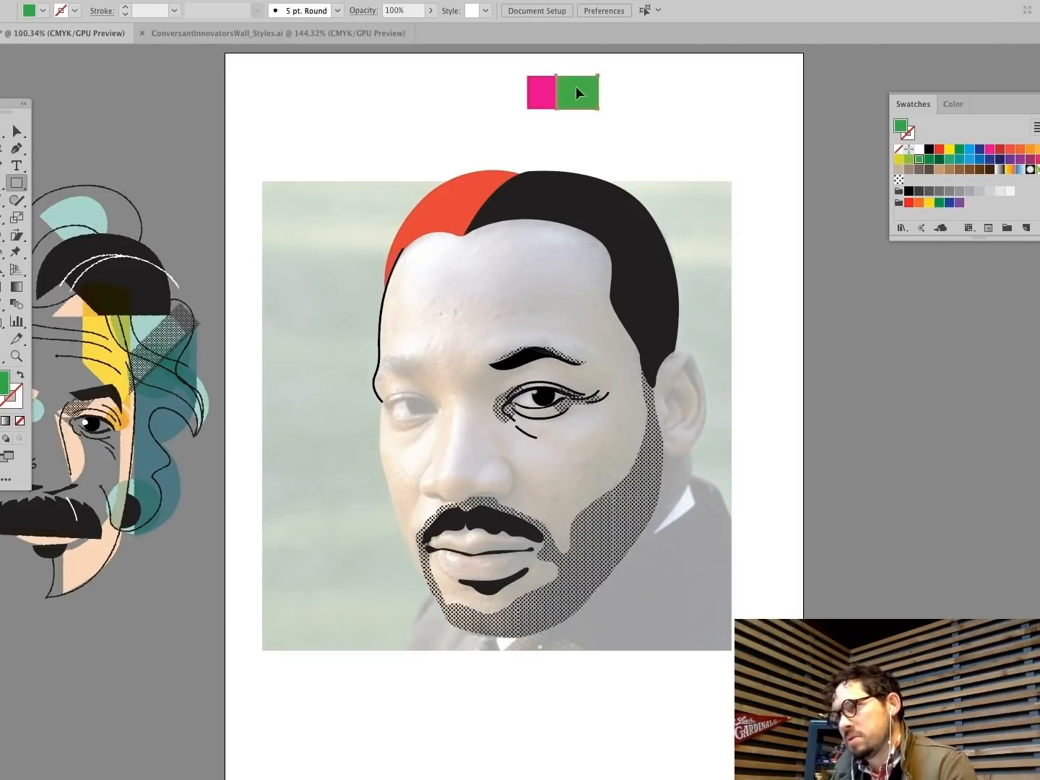
Step: Recolour the green sample rectangle teal and move it close beside the red one
left_click(605, 96, "super")
left_click(949, 159)
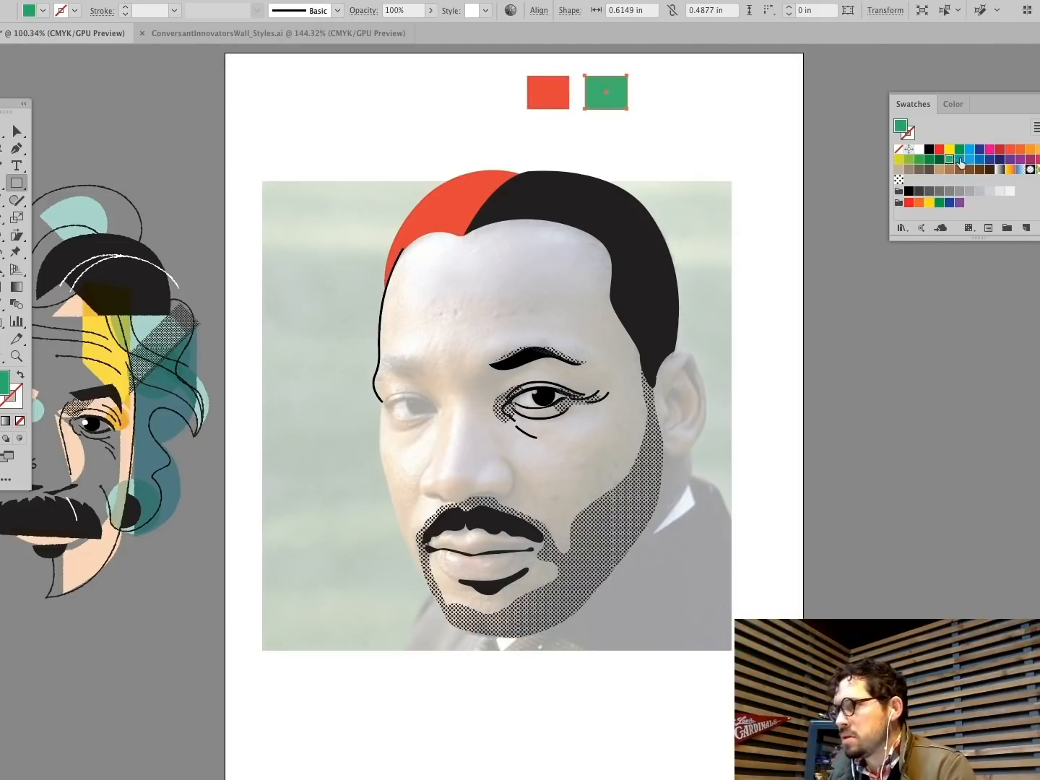
left_click(960, 159)
key("super+shift+a")
left_click_drag(610, 97, 596, 97)
Step: Duplicate the teal rectangle to its right and fill the copy with lime green
left_click_drag(600, 98, 645, 108)
left_click(909, 159)
key("super+shift+a")
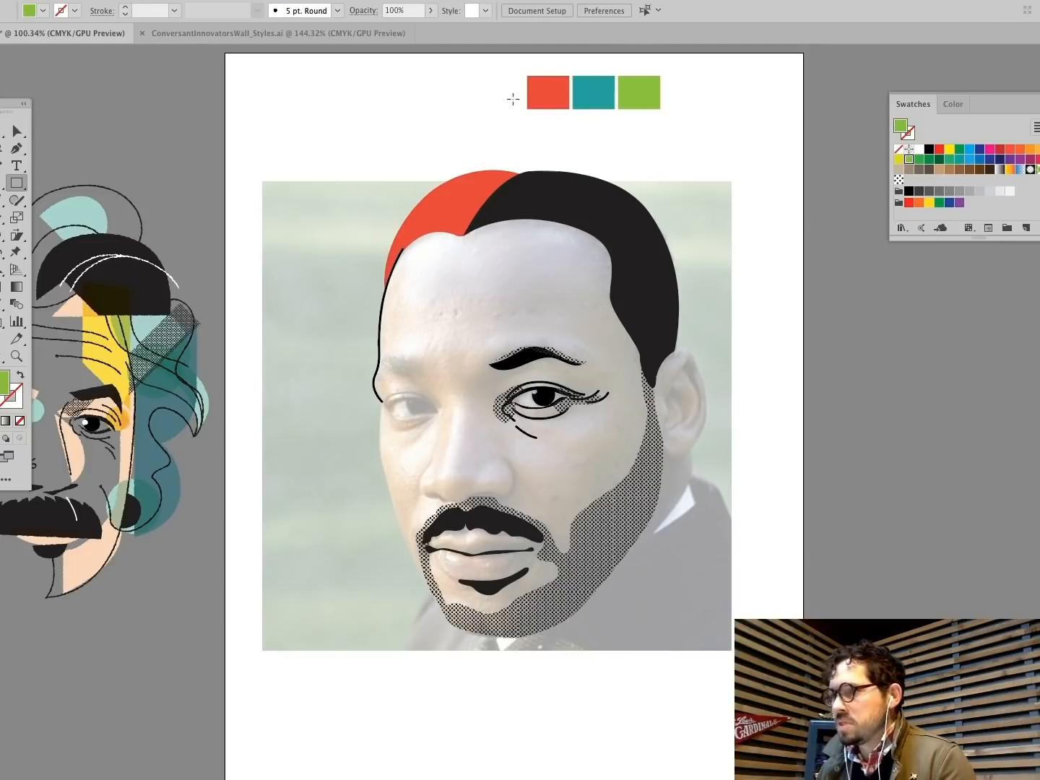
Step: Add a sample rectangle to the left of the red one and mix a dark navy fill for it
left_click(503, 98)
left_click(994, 163)
left_click(953, 104)
left_click_drag(943, 167, 970, 185)
key("super+shift+a")
left_click(653, 224, "super")
key("super+shift+a")
left_click(913, 104)
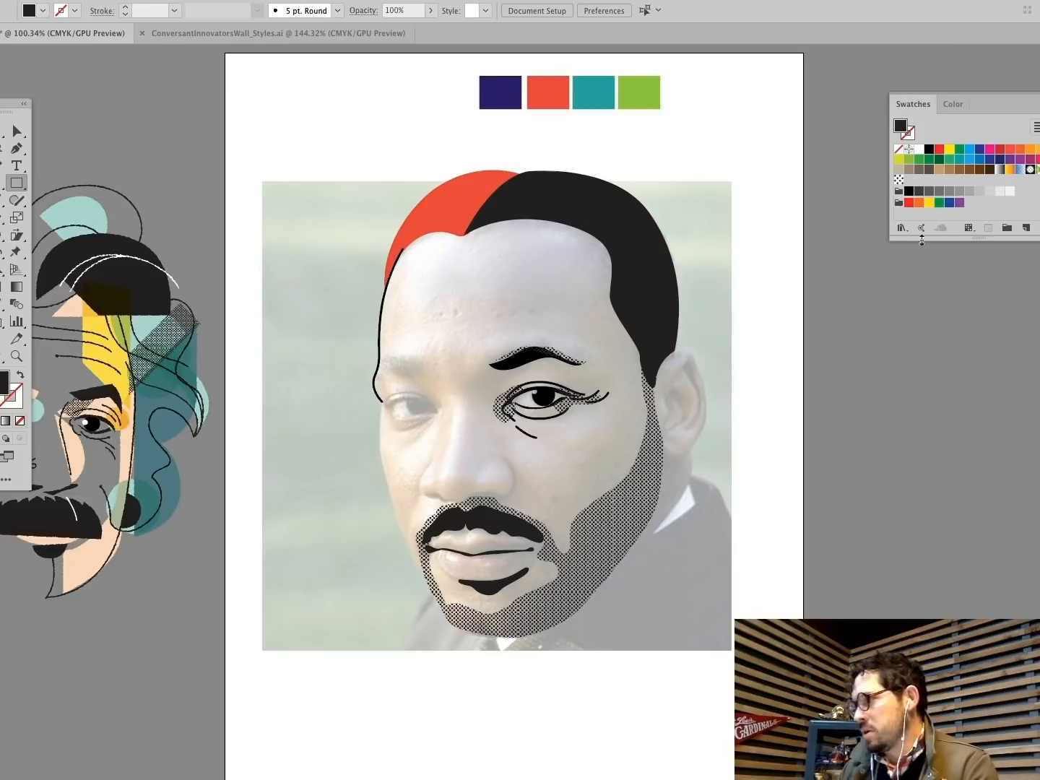
key("v")
left_click_drag(489, 101, 916, 184)
left_click_drag(549, 92, 920, 183)
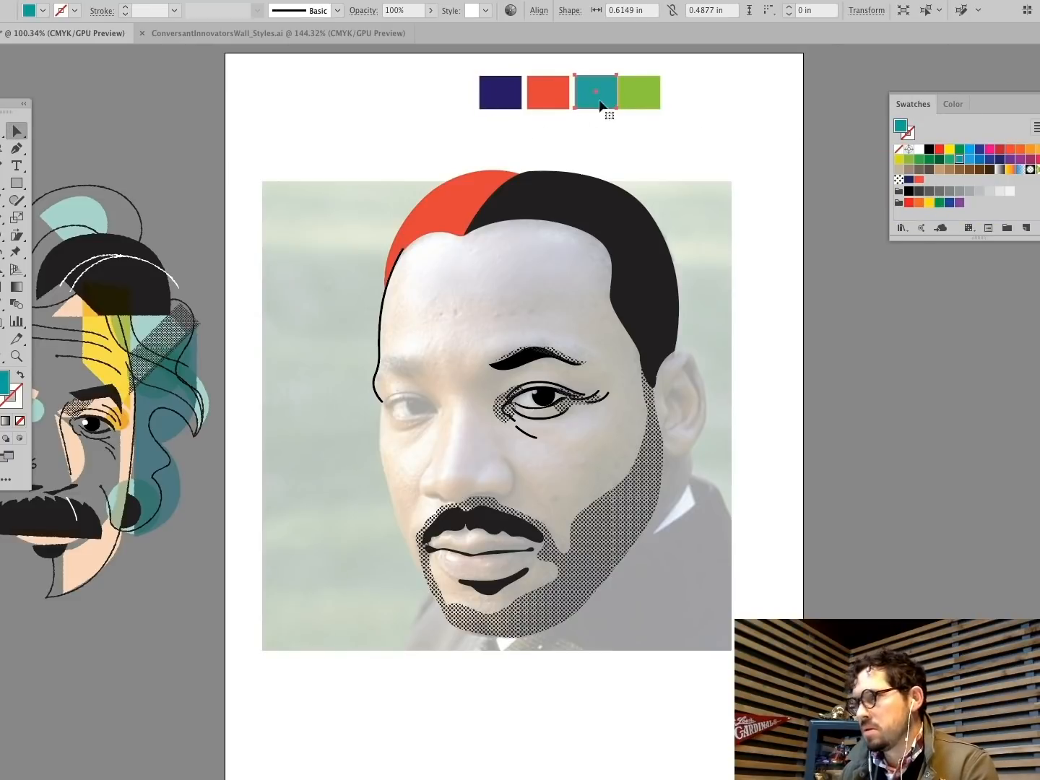
key("super+z")
key("super+z")
key("super+z")
Step: Add the navy, red, teal and lime-green fills of the sample rectangles to the document's swatches
left_click_drag(500, 94, 941, 183)
left_click_drag(549, 94, 939, 180)
left_click(594, 92)
left_click(639, 93)
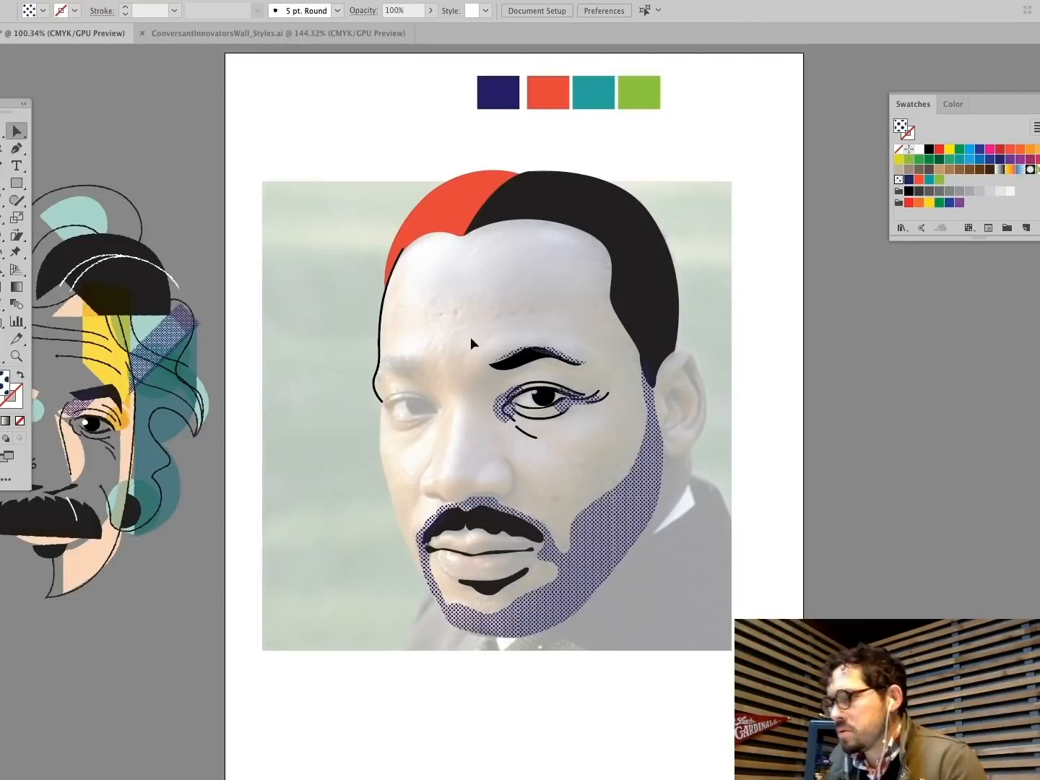
Step: Recolour the black hair and all other shapes sharing its fill with the dark navy swatch
left_click(505, 210)
left_click(213, 0)
mouse_move(224, 109)
left_click(394, 164)
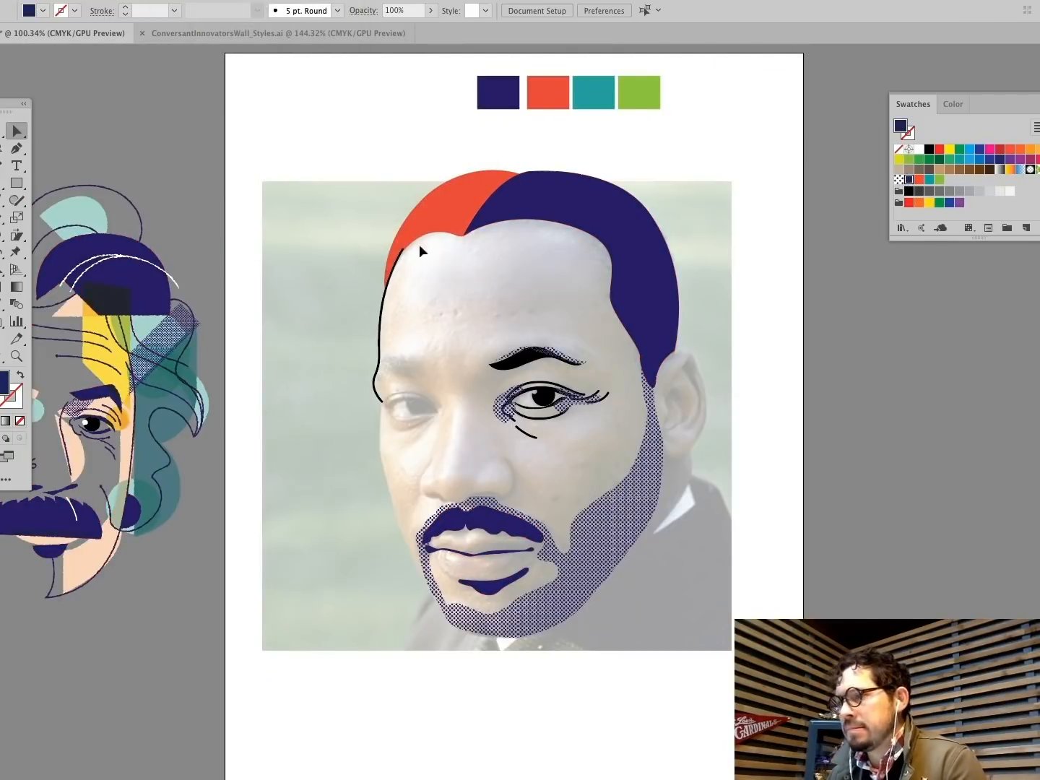
Step: Apply the navy swatch to every black line that shares the face contour's stroke colour
left_click(213, 2)
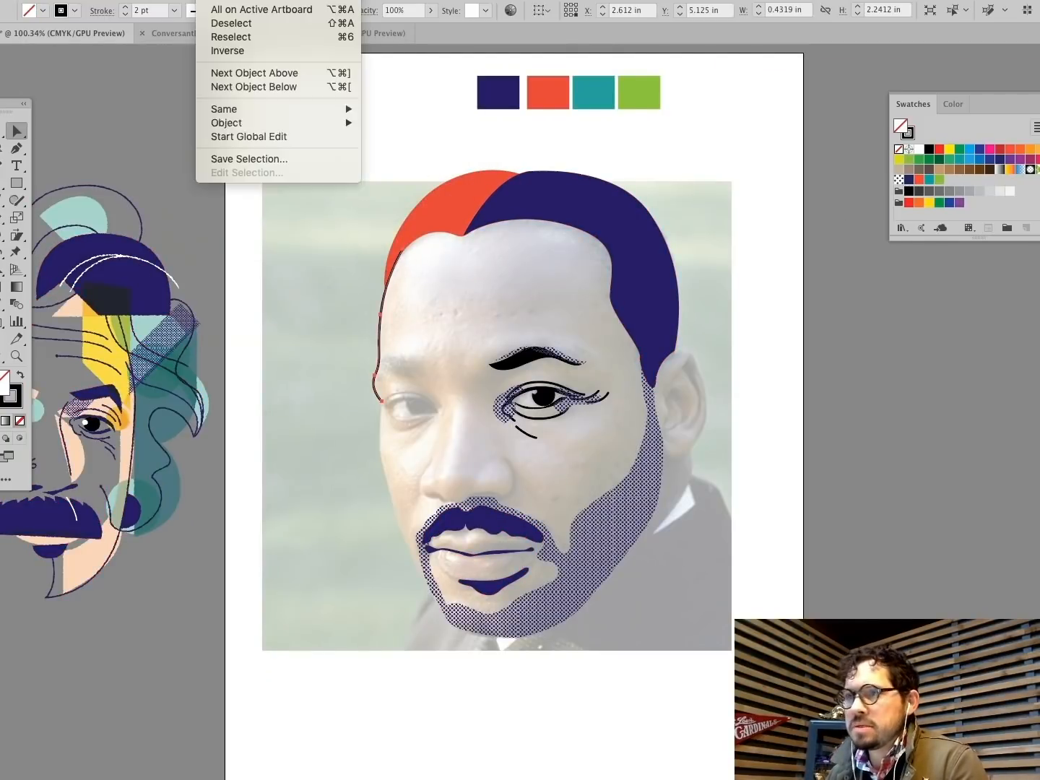
left_click(404, 191)
left_click(953, 104)
left_click(913, 104)
left_click(909, 179)
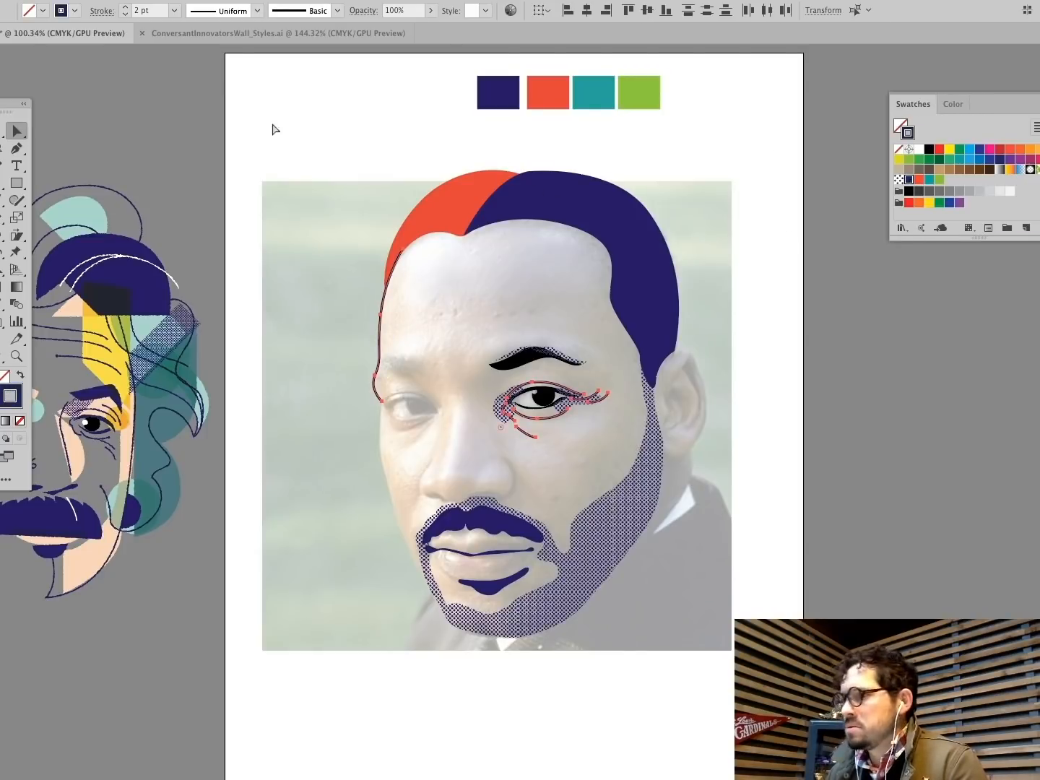
Step: Select every shape that shares the red hair section's fill colour
left_click(433, 209)
left_click(213, 2)
mouse_move(224, 109)
left_click(394, 163)
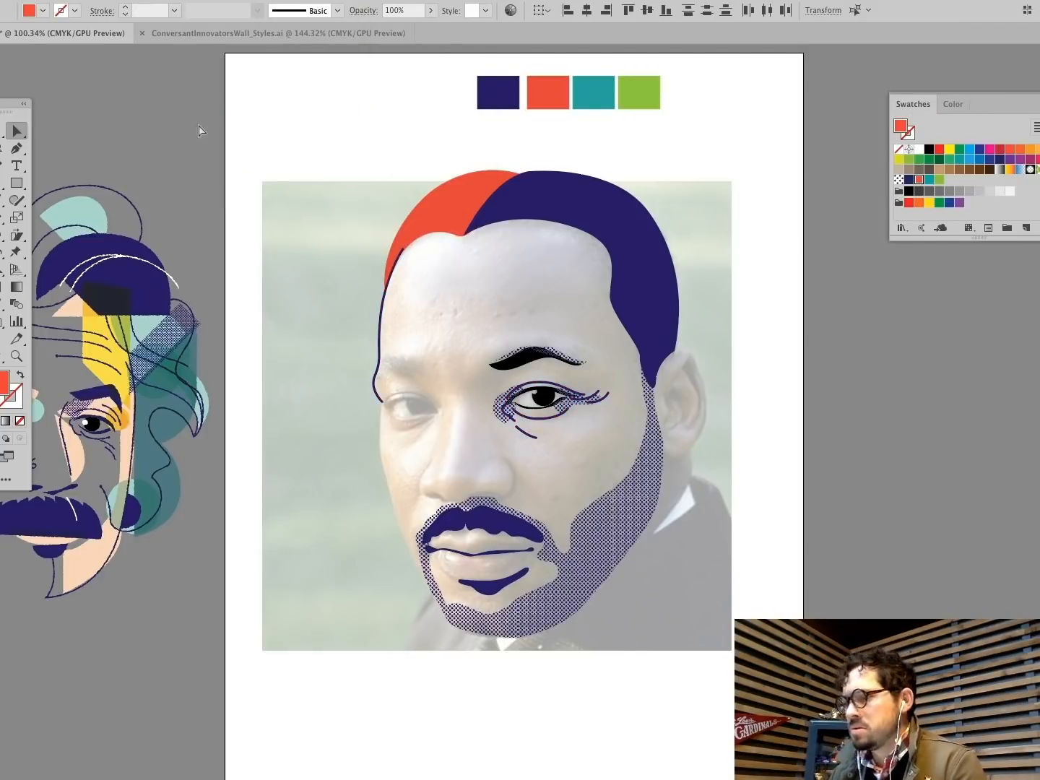
Step: Recolour the black pupil, eyebrow and the other shapes sharing their black fill with the navy swatch
left_click(500, 373)
left_click(543, 397)
left_click(213, 2)
mouse_move(224, 109)
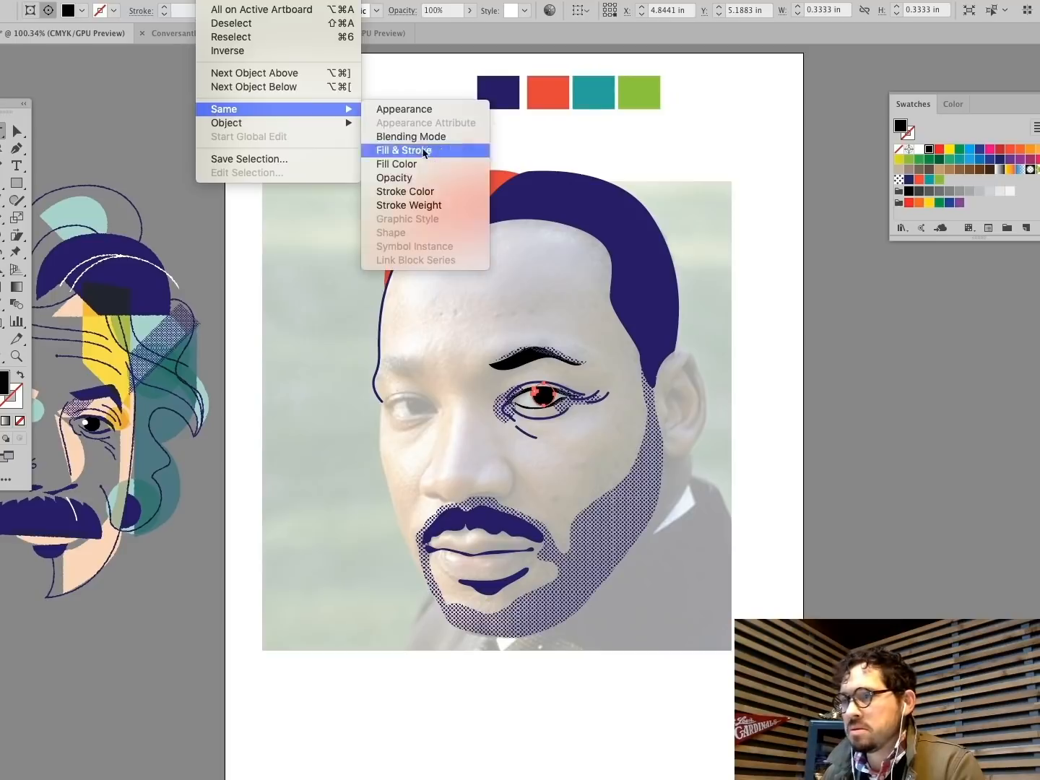
left_click(394, 163)
left_click(909, 179)
left_click(260, 147)
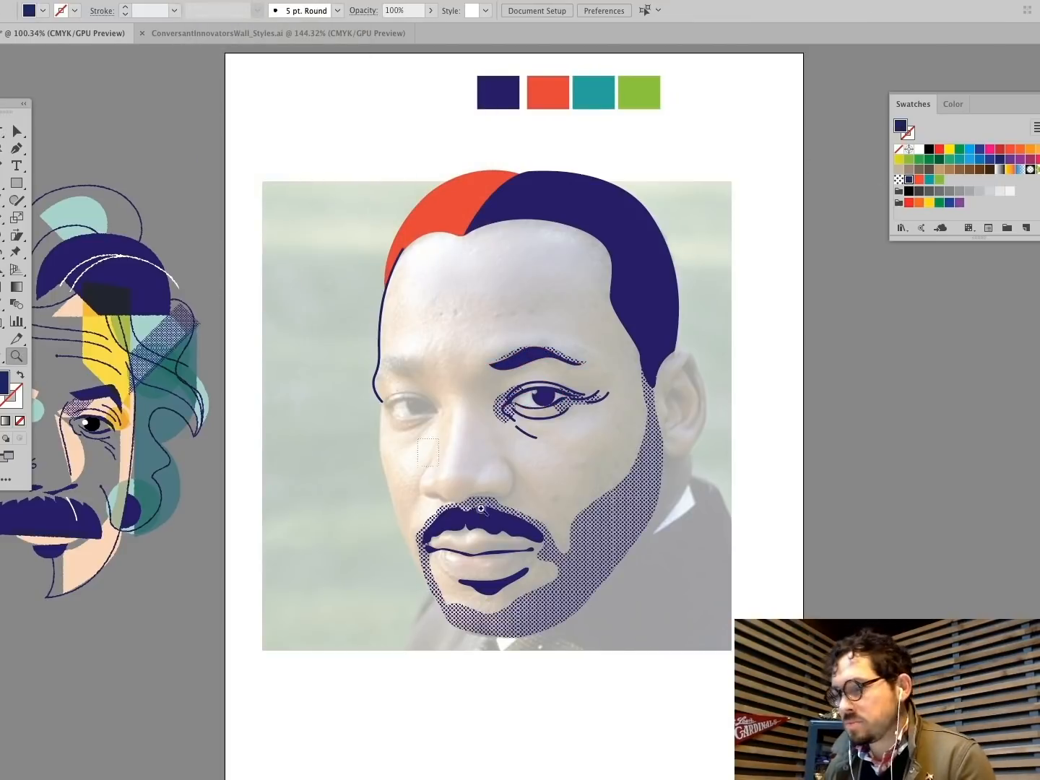
Step: Extend the moustache shape's left tip slightly outward and down at the corner of the mouth
left_click_drag(481, 509, 640, 638)
left_click_drag(3, 130, 58, 135)
left_click(240, 386)
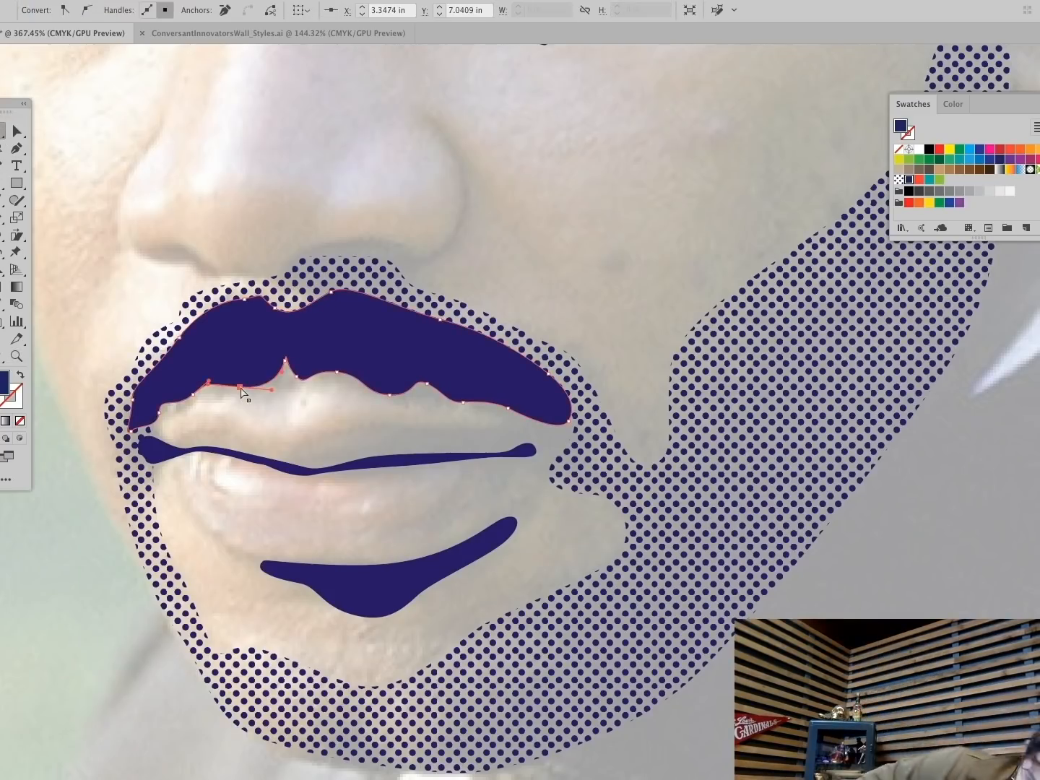
left_click(131, 422)
key("p")
key("super+shift+a")
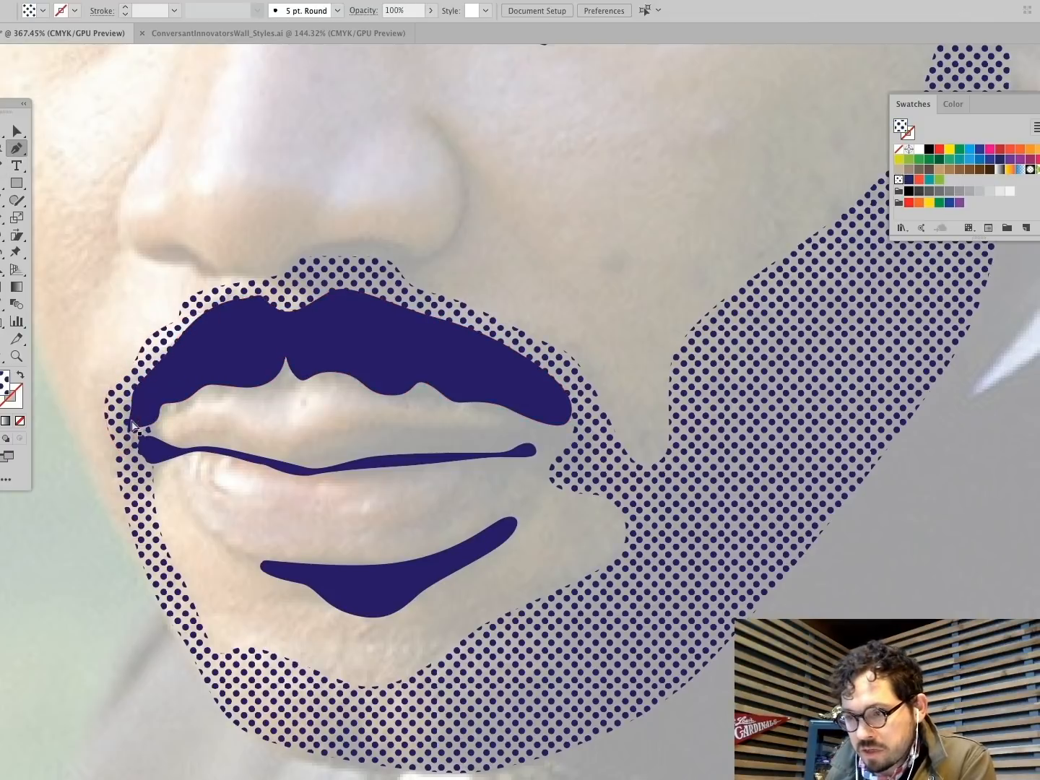
left_click_drag(132, 423, 129, 431)
left_click(107, 327, "super")
Step: Refine the anchor points around the central notch on the moustache's lower edge
mouse_move(302, 378)
left_mouse_down()
mouse_move(338, 377)
mouse_move(315, 388)
left_mouse_up()
left_click(337, 372, "super")
left_click(432, 314, "super")
left_click(288, 381, "super")
left_click_drag(290, 379, 285, 367)
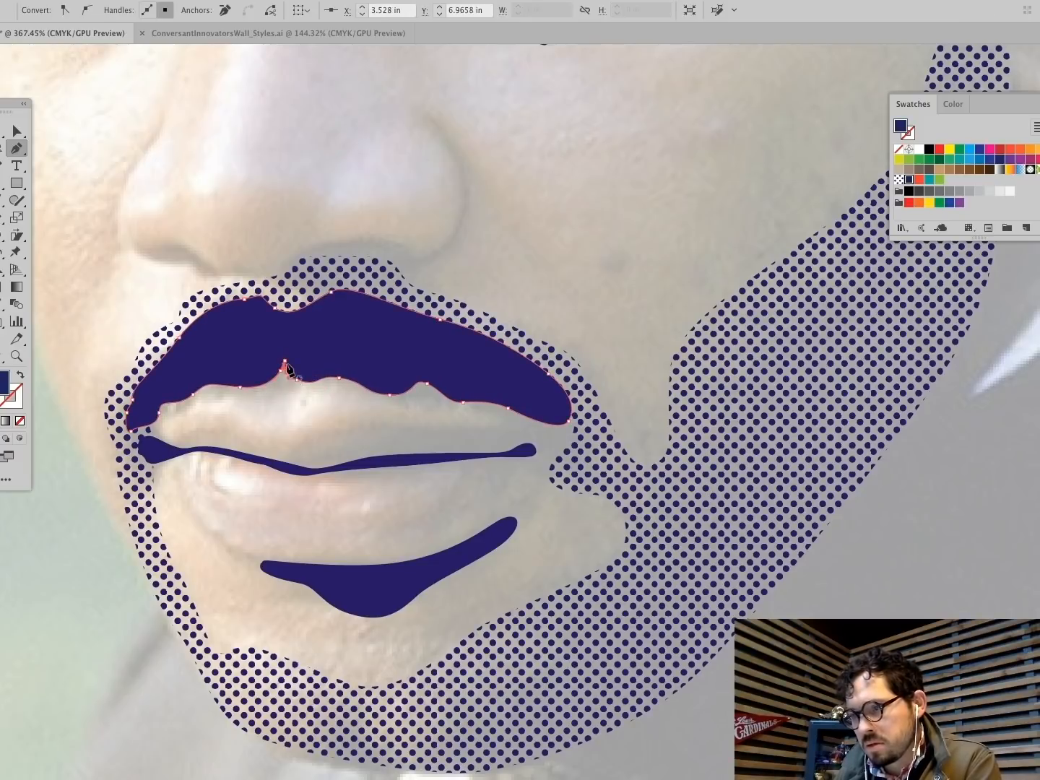
left_click(437, 230, "super")
Step: Draw a small navy spot below the lower-lip shape and another beside the moustache's right corner
left_click(360, 641)
left_click_drag(369, 637, 378, 643)
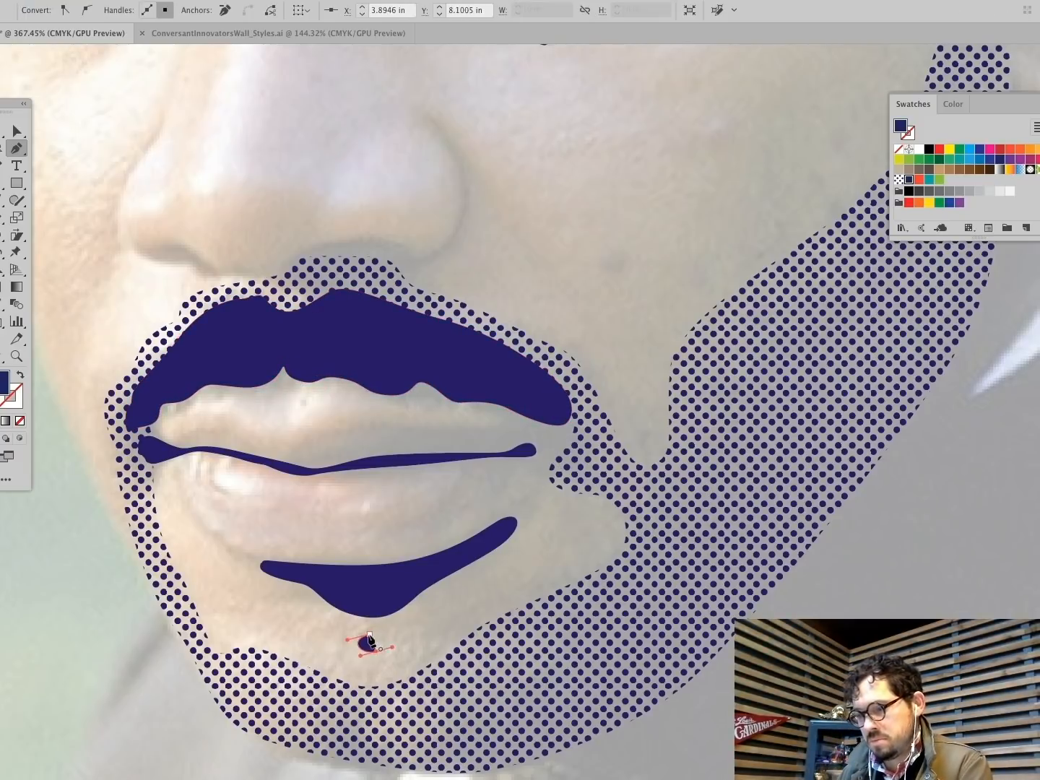
left_click(360, 642)
left_click(415, 636, "super")
left_click(576, 432)
left_click(669, 405, "super")
key("super+0")
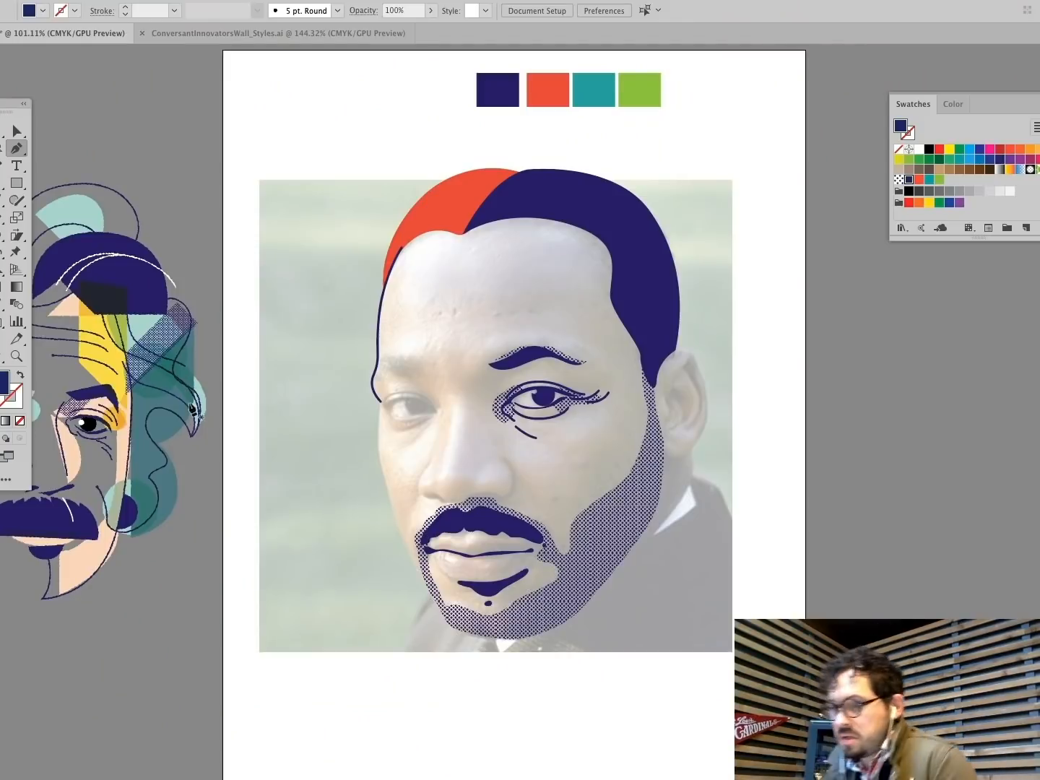
Step: Trace the inner ear as an open, unfilled curve with a 2 pt navy stroke
key("super+space")
left_click_drag(607, 281, 869, 583)
left_click(295, 197, "super")
left_click(385, 302, "super")
left_click(342, 332)
mouse_move(338, 365)
left_mouse_down()
mouse_move(348, 381)
mouse_move(337, 405)
left_mouse_up()
left_click_drag(345, 416, 354, 411)
left_click_drag(404, 329, 379, 255)
left_click(3, 304)
key("shift+x")
key("p")
left_click(342, 332)
left_click(422, 343, "super")
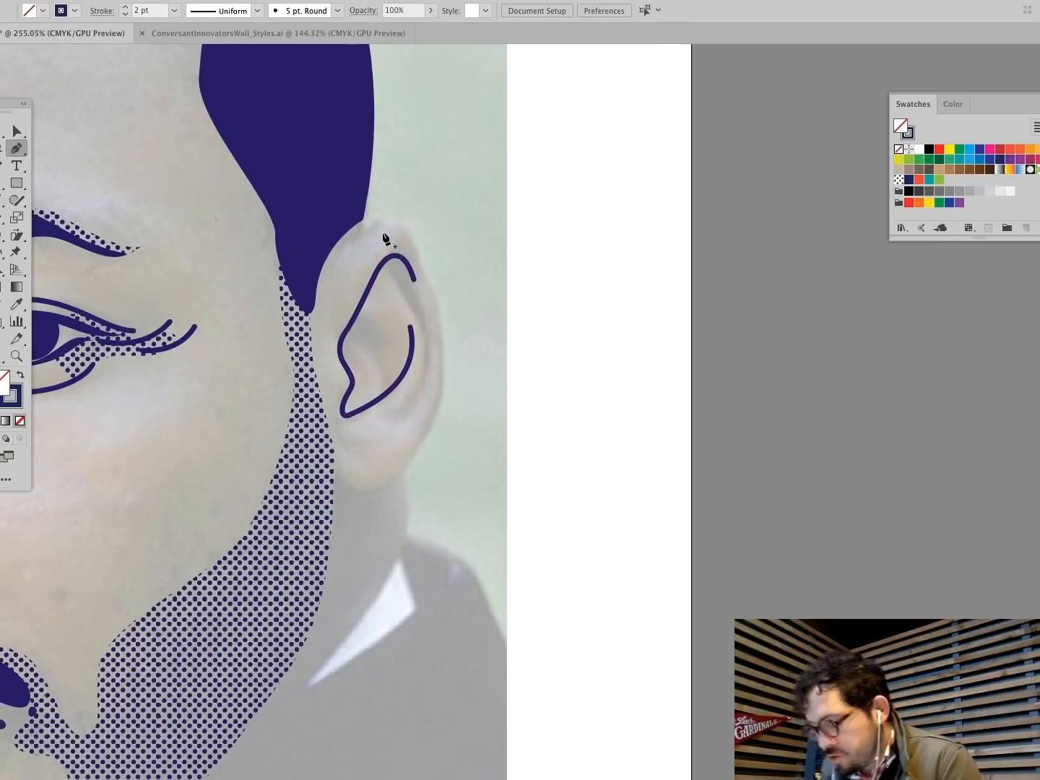
Step: Draw a closed background shape right of the head that follows the shoulder, neck and ear outline
key("super+0")
key("super+space")
left_click_drag(27, 394, 46, 160)
left_click(351, 106)
left_click(404, 78)
left_click(632, 86)
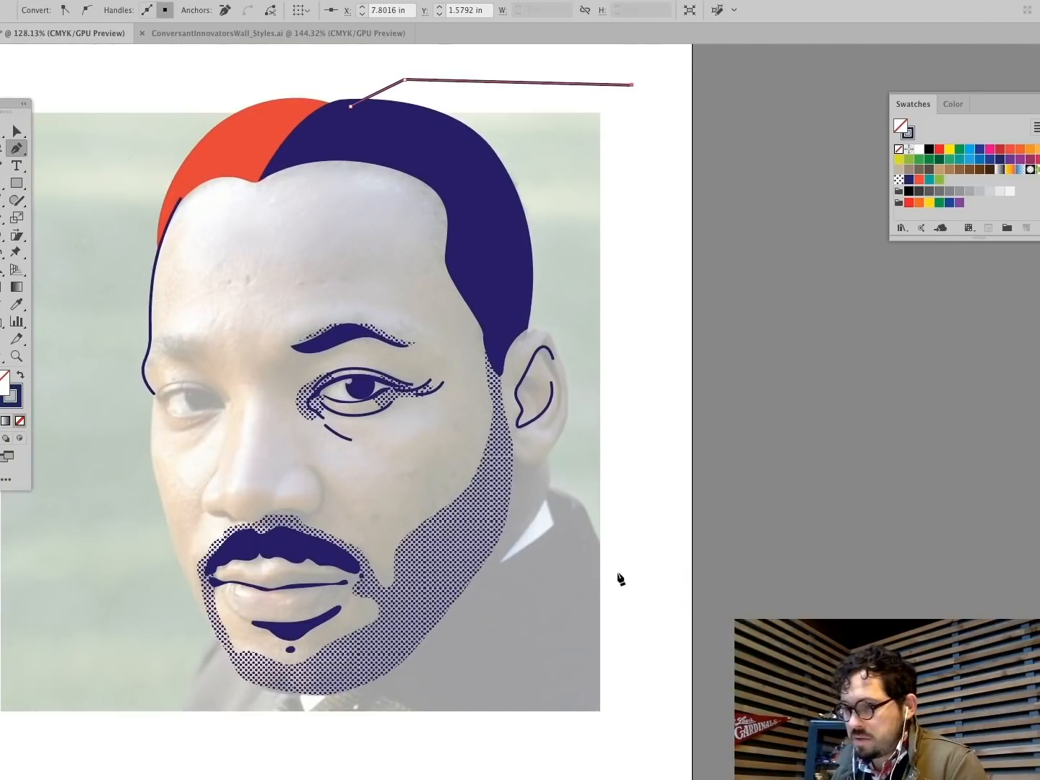
left_click(632, 583)
left_click(607, 576)
left_click_drag(568, 513, 568, 506)
left_click(553, 492)
left_click(545, 489)
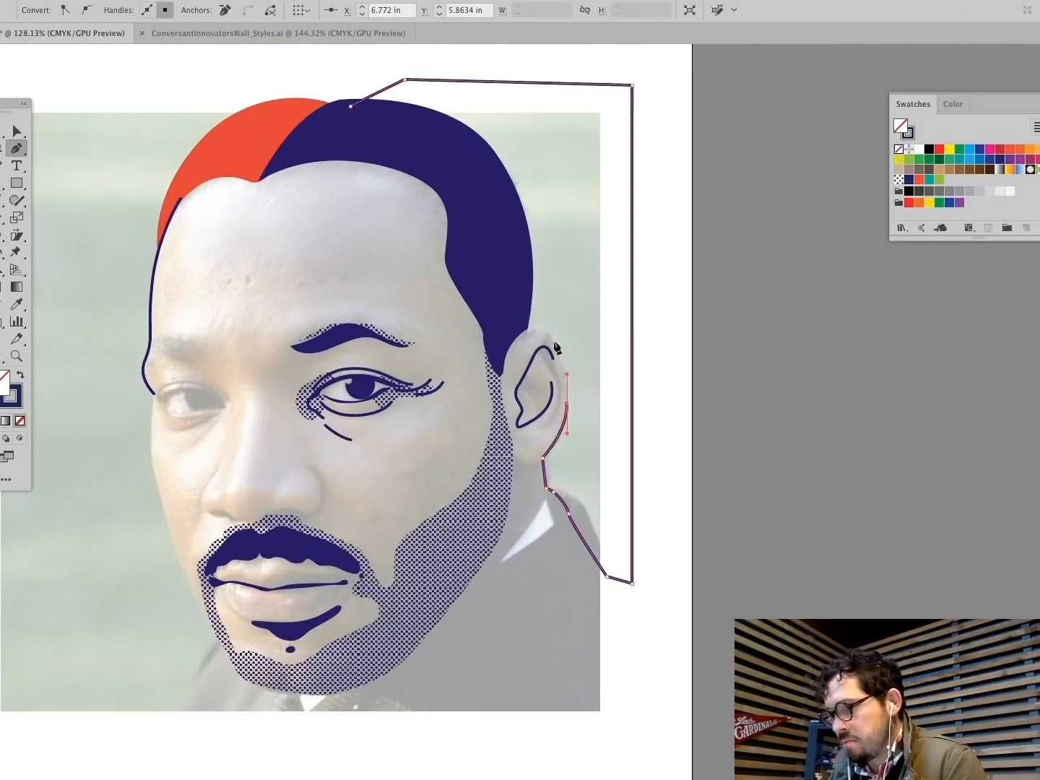
left_click_drag(526, 329, 508, 300)
Step: Fill the background shape with lime green, send it to the back and remove its stroke
left_click(939, 179)
key("super+shift+[")
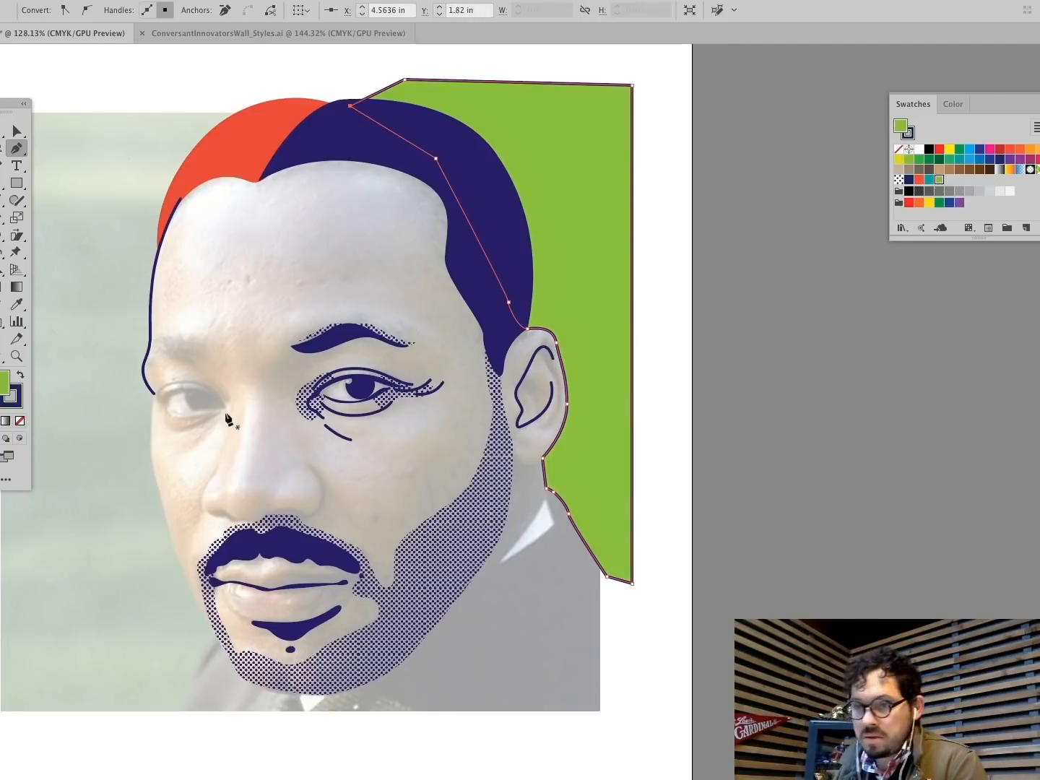
key("x")
key("/")
left_click(903, 415, "super")
Step: Trace the suit jacket as a closed shape around the collar, shoulders and the beard's lower edge
scroll(772, 422, "left", 4)
scroll(498, 668, "down", 2)
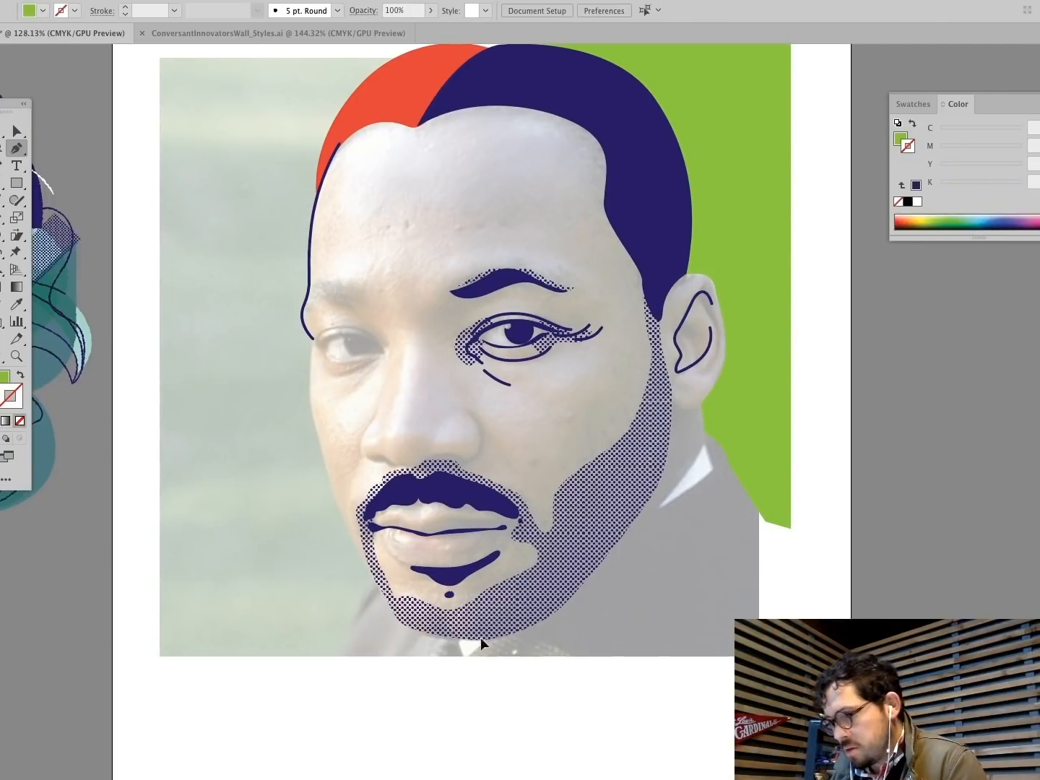
left_click(481, 637)
left_click_drag(662, 508, 734, 462)
left_click(705, 441)
left_click(706, 433)
left_click_drag(765, 508, 796, 549)
left_click(764, 508)
left_click(765, 663)
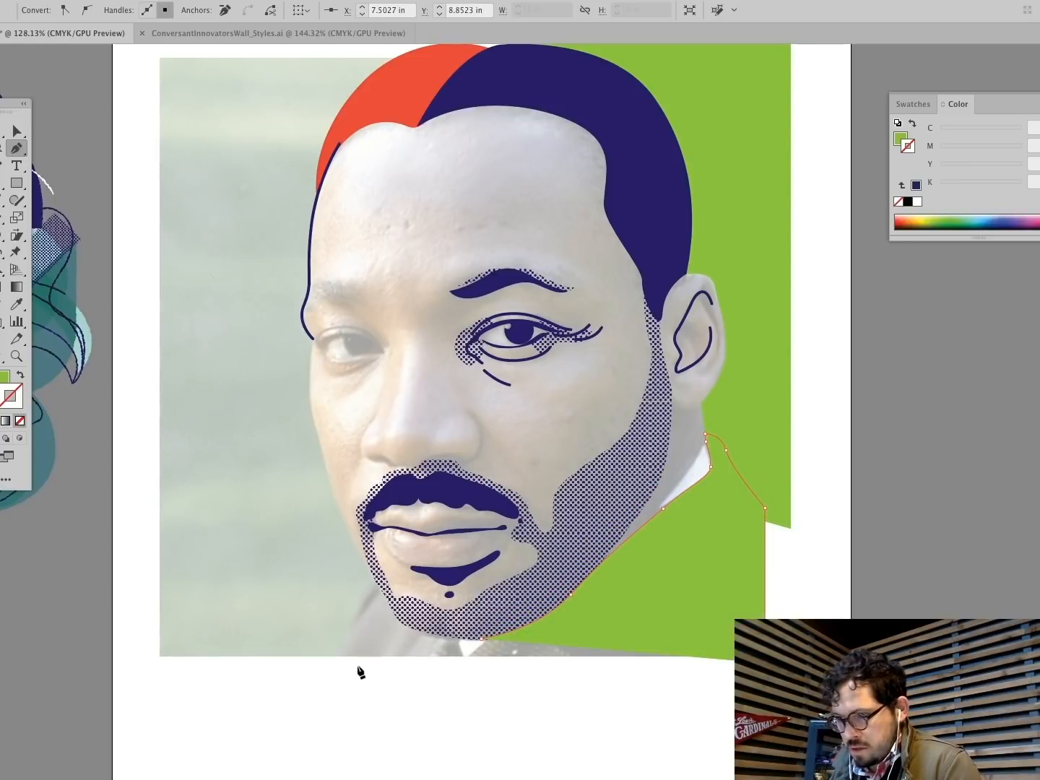
left_click(335, 664)
left_click_drag(354, 611, 406, 631)
left_click(375, 584)
left_click_drag(434, 634, 452, 634)
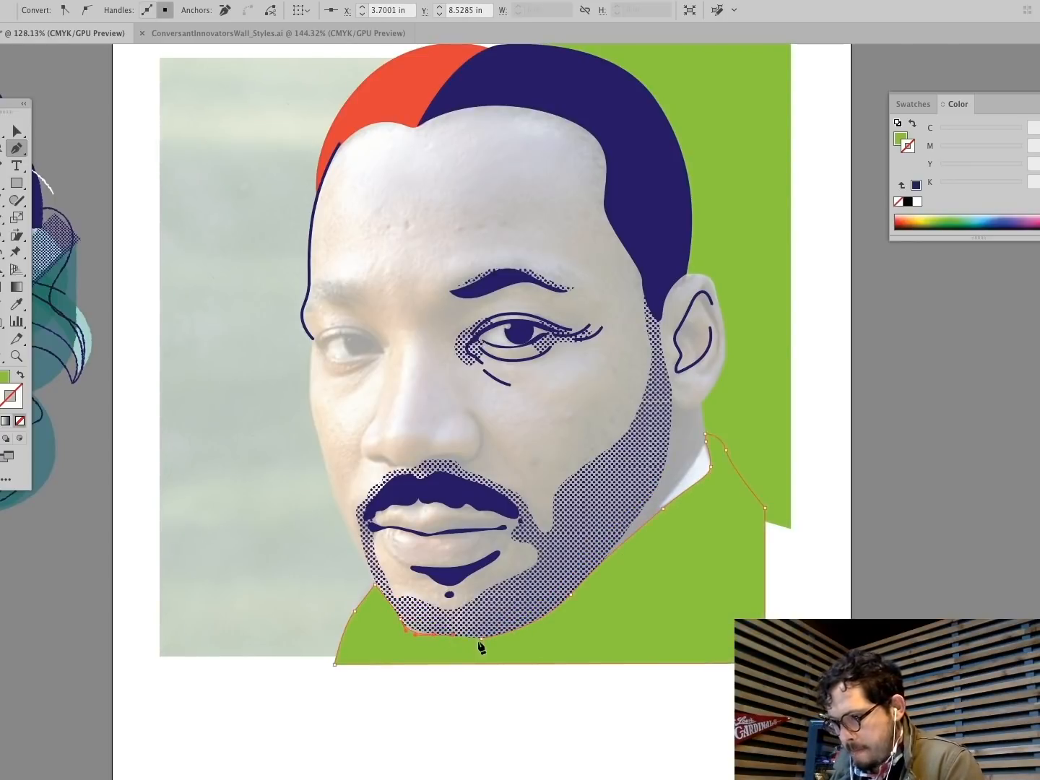
left_click(481, 638)
Step: Match the jacket shape's fill to the navy hair with the Eyedropper
left_click(14, 306)
left_click(650, 267)
left_click(955, 356, "super")
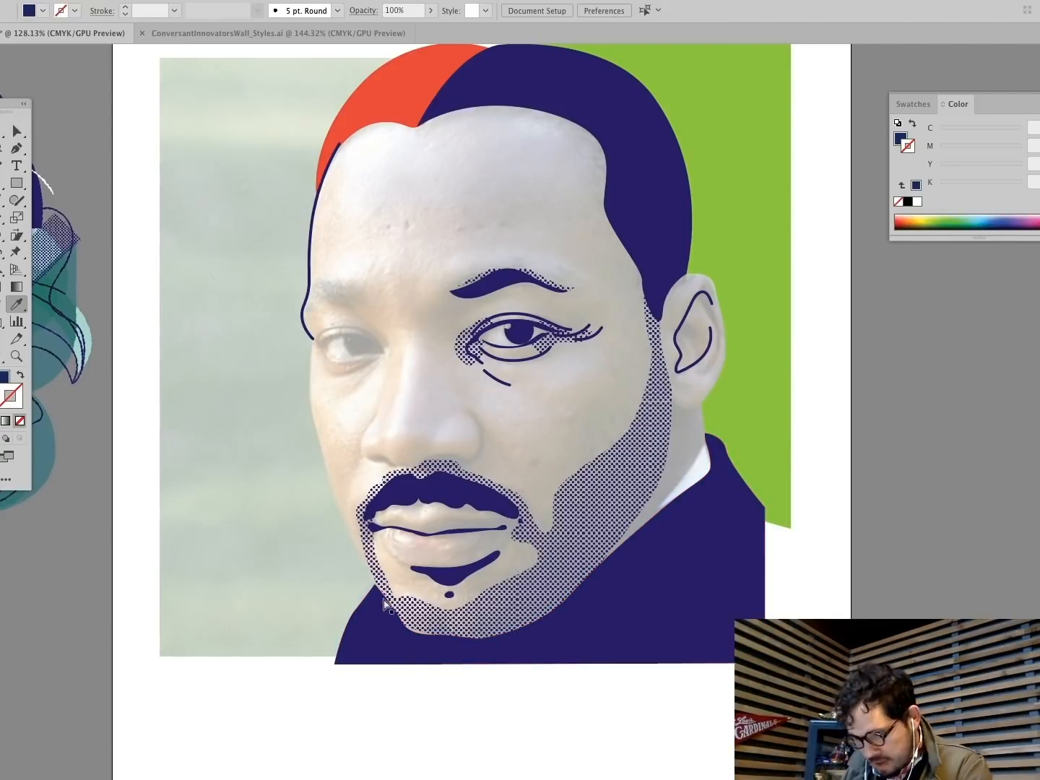
Step: Adjust the halftone beard's anchor at the lower left of the jaw, where it meets the jacket
left_click(406, 633, "super")
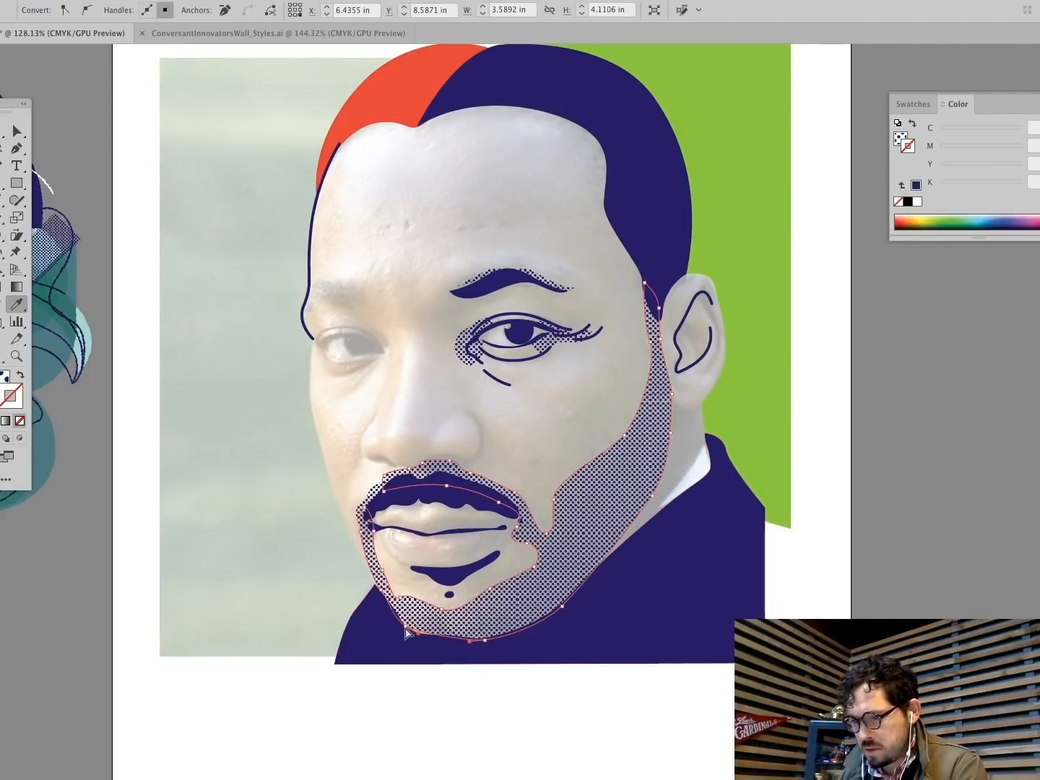
left_click(409, 643, "super")
left_click(970, 582, "super")
Step: Draw a curved navy line around the right nostril wing, using the under-eye line's stroke style
scroll(215, 466, "up", 2)
key("z")
left_click_drag(311, 353, 681, 638)
left_click(471, 297, "super")
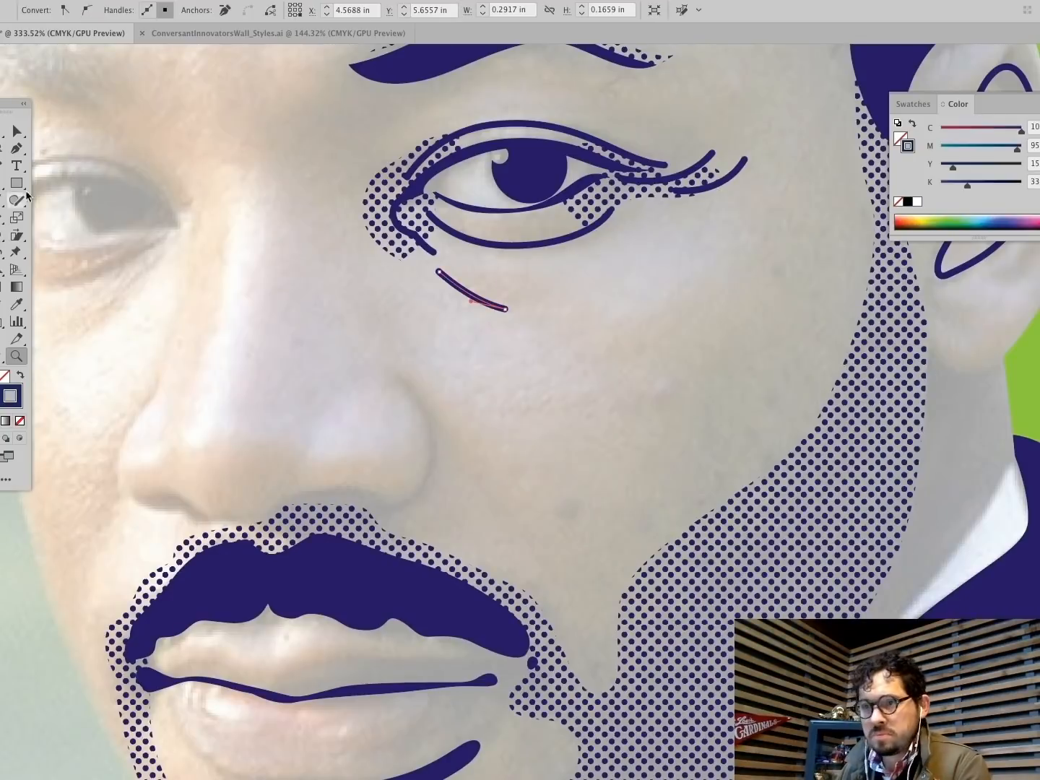
key("p")
left_click(412, 391)
left_click_drag(433, 454, 428, 491)
left_click(360, 504, "super")
Step: Draw a navy line beneath the nose from the tip to the inside of the right nostril
left_click(229, 522)
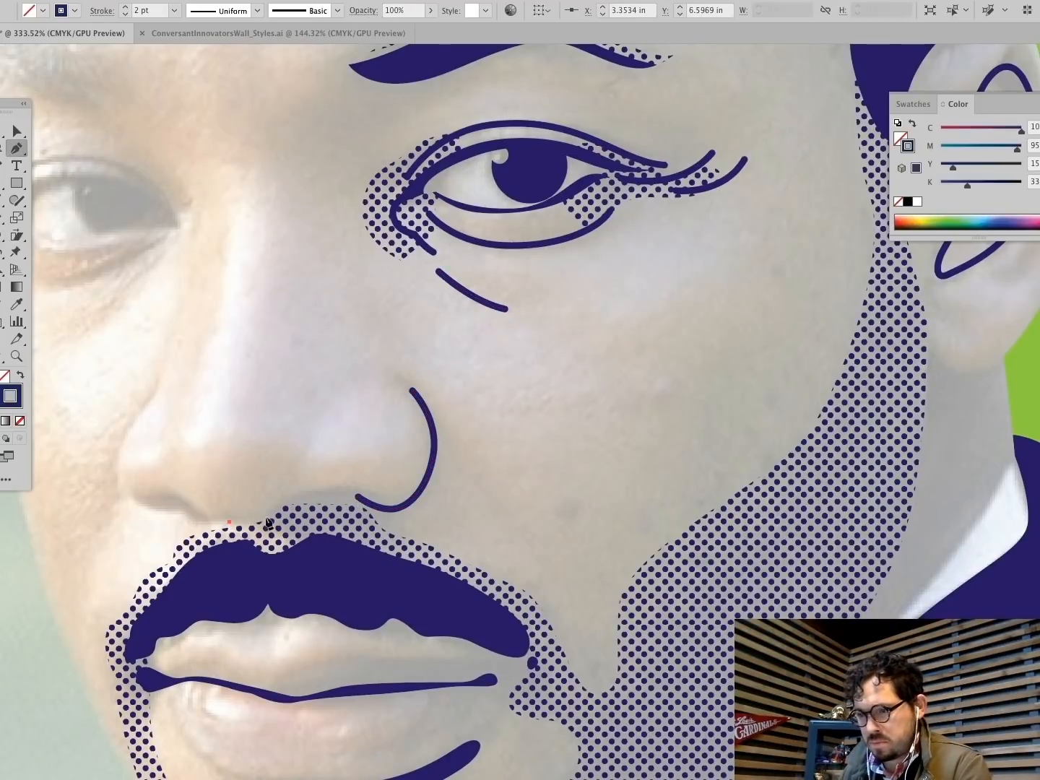
left_click_drag(266, 518, 308, 498)
left_click(346, 543, "super")
Step: Draw a filled navy shape for the right nostril under the nose line
left_click(269, 515)
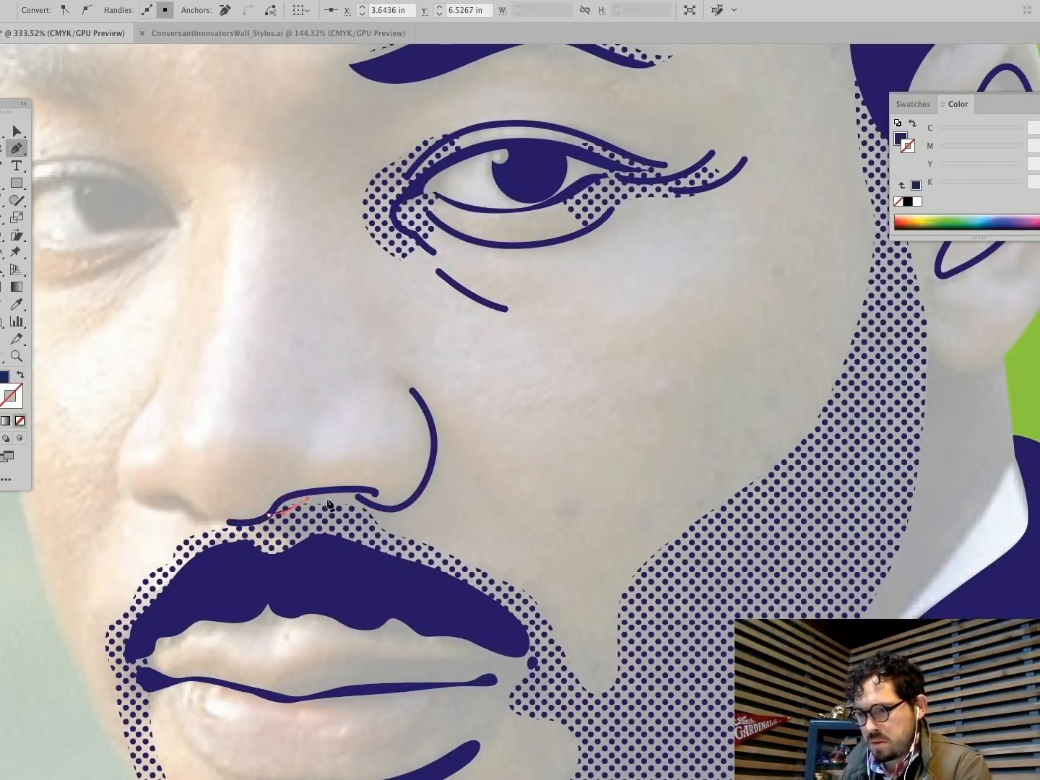
left_click(284, 501)
left_click(269, 515)
left_click(594, 495, "super")
left_click(303, 500, "super")
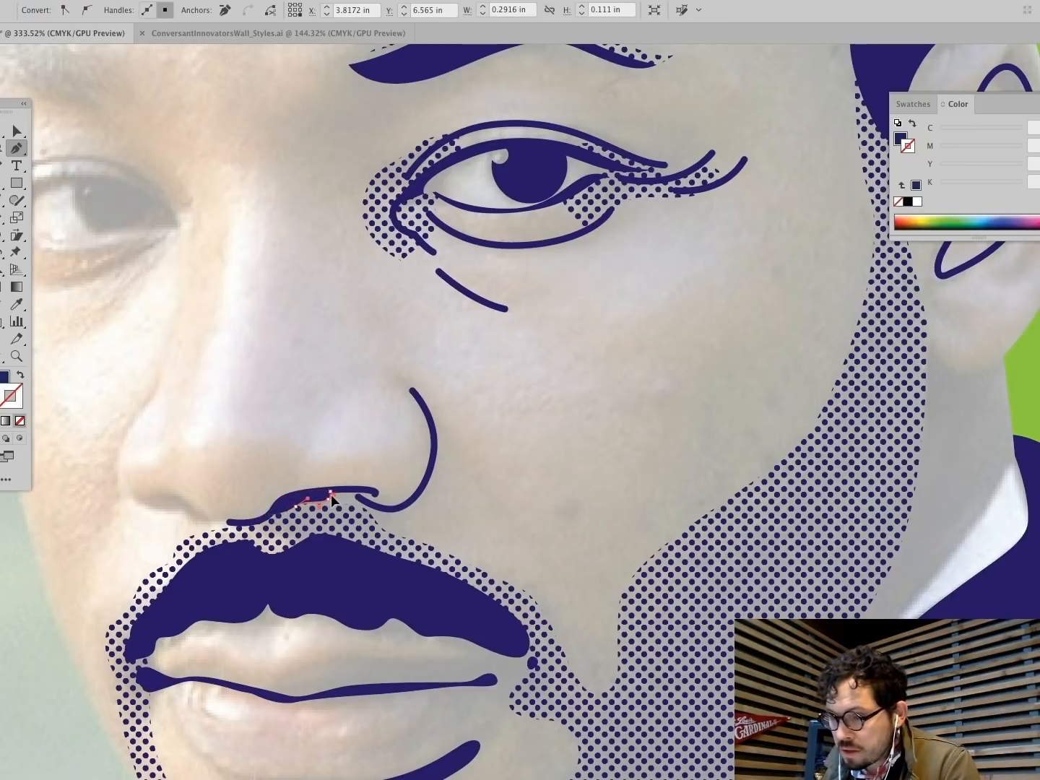
left_click(304, 479, "super")
Step: Reshape the right nostril's anchors and handles into a rounded form flush with the nose line
key("z")
left_click_drag(214, 416, 489, 588)
left_click(433, 406, "super")
left_click_drag(434, 405, 441, 392)
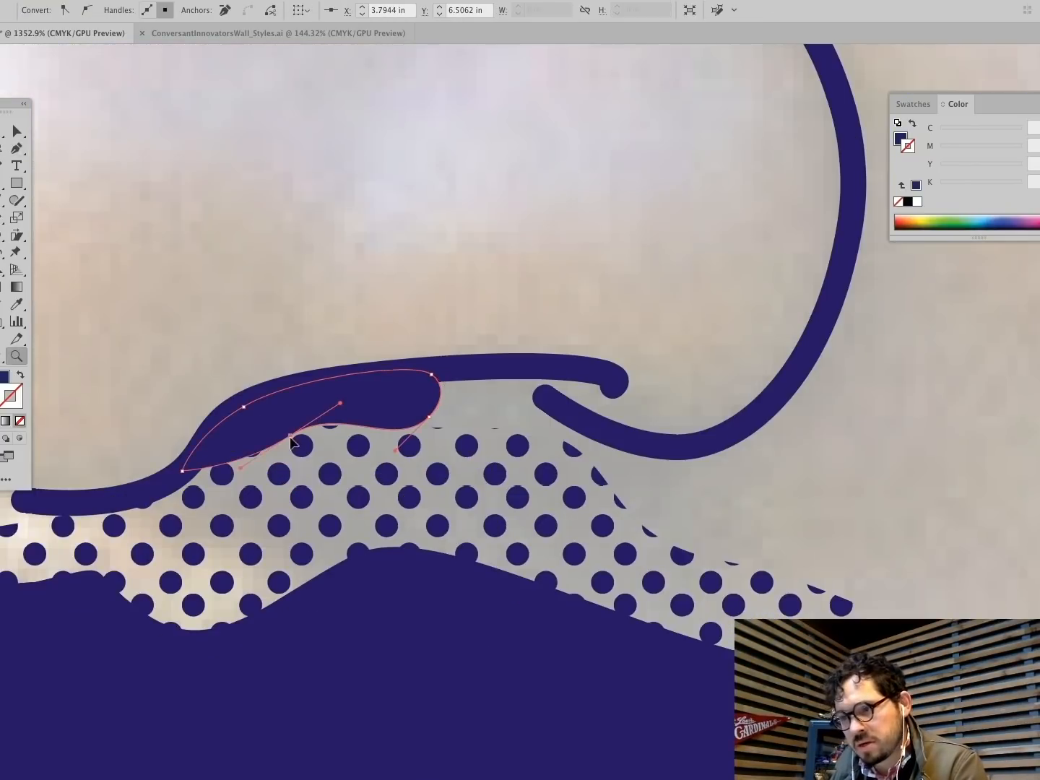
left_click(238, 419, "super")
left_click_drag(153, 424, 452, 433)
Step: Extend the line beneath the nose leftward and curl its end around the left nostril
key("super+0")
left_click_drag(377, 422, 620, 582)
left_click_drag(222, 311, 489, 513)
key("p")
left_click(509, 514, "super")
left_click_drag(350, 445, 292, 388)
left_click_drag(208, 414, 172, 437)
left_click(172, 436, "super")
Step: Draw a curve around the left nostril wing and match its stroke to the nose line
left_click(679, 473, "super")
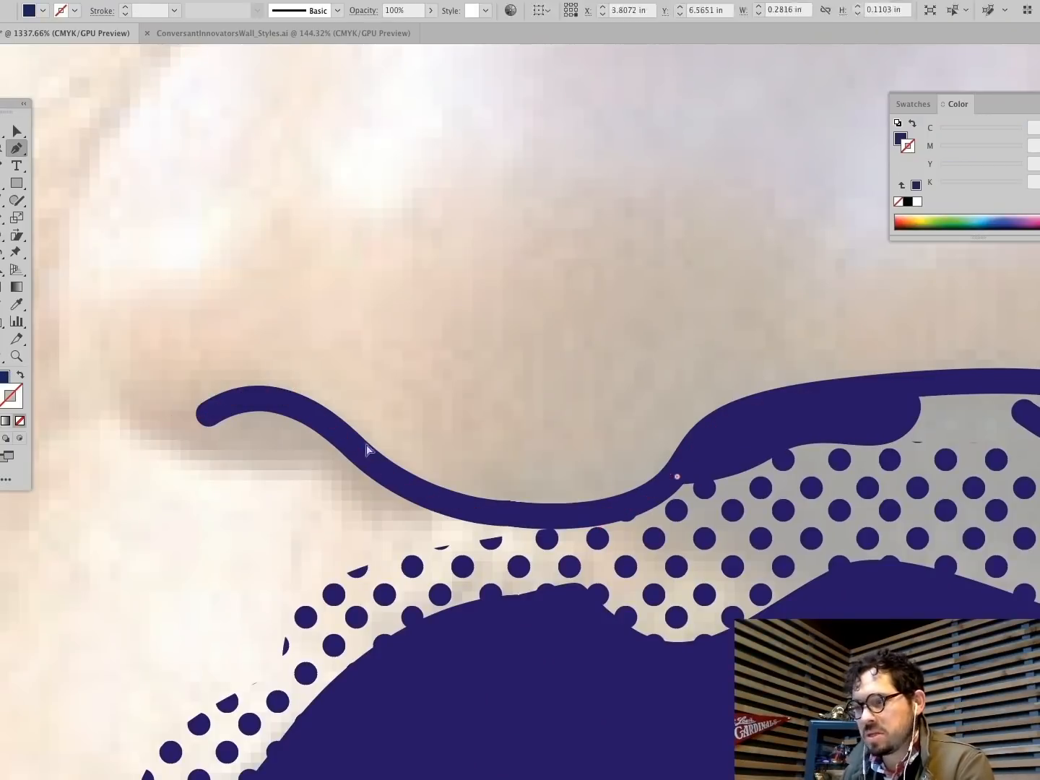
left_click(348, 445)
left_click_drag(257, 466, 203, 471)
left_click_drag(93, 377, 70, 297)
left_click(115, 239)
scroll(115, 240, "up", 1)
key("i")
left_click(423, 497)
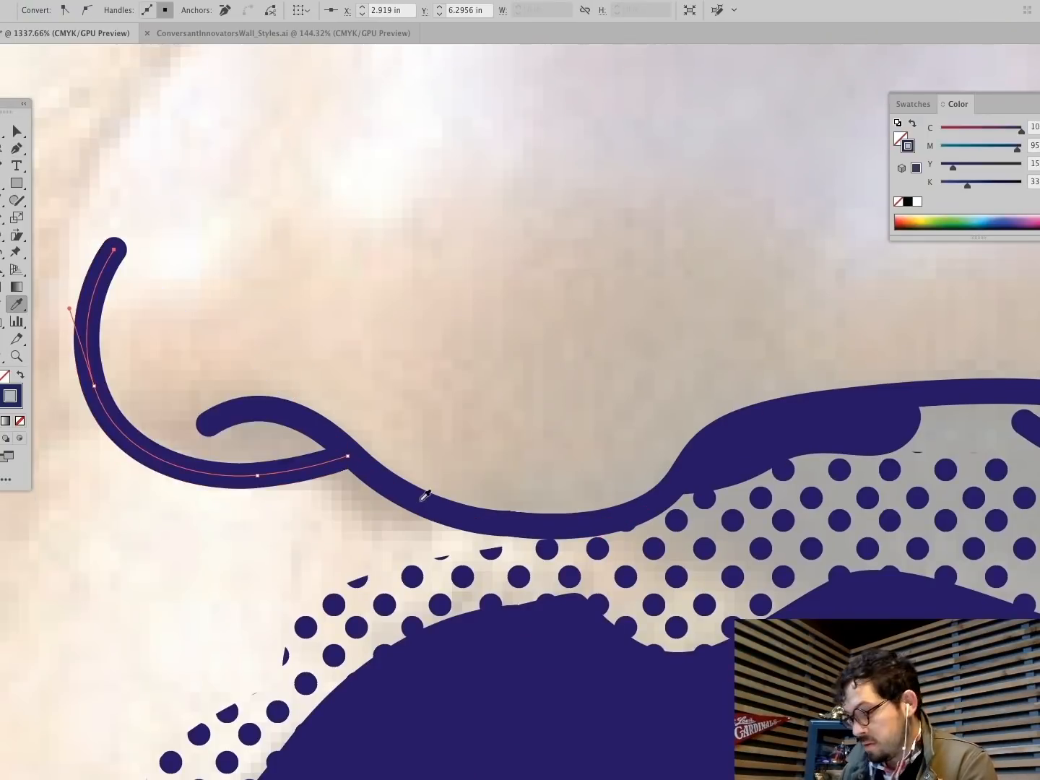
Step: Draw a filled navy teardrop on the upper end of the right nostril line
key("super+0")
left_click(38, 430, "super")
key("z")
left_click_drag(363, 397, 655, 602)
key("p")
key("shift+x")
left_click(505, 275)
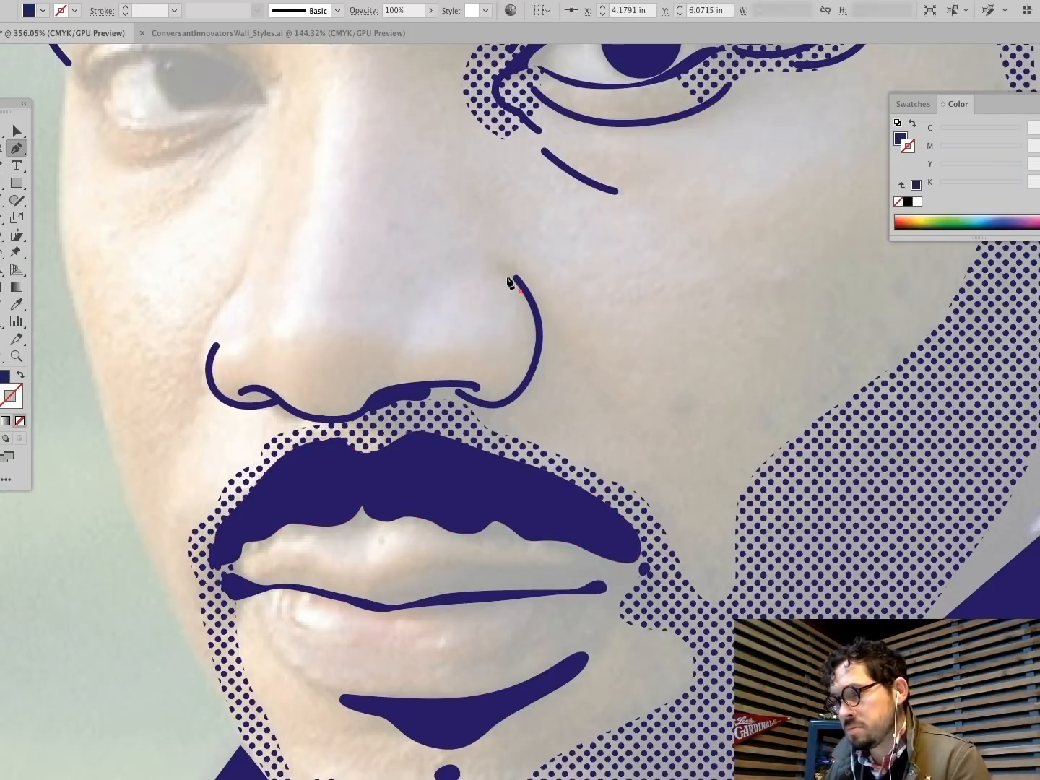
left_click_drag(521, 265, 532, 272)
left_click(520, 292)
left_click(704, 503, "super")
Step: Adjust the upper end and curvature of the left nostril wing line
scroll(585, 338, "up", 4)
left_click_drag(259, 497, 248, 492)
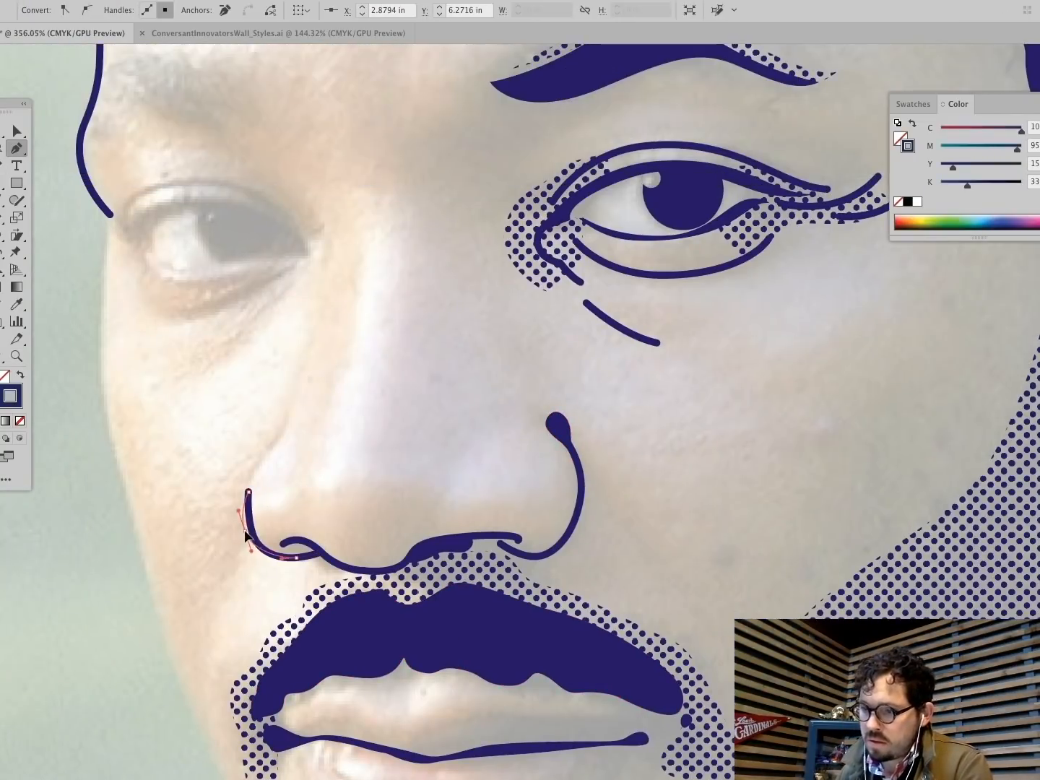
left_click(373, 522, "super")
Step: Draw filled navy shapes that thicken the line from the left nostril along the underside of the nose tip
key("shift+x")
left_click(331, 568)
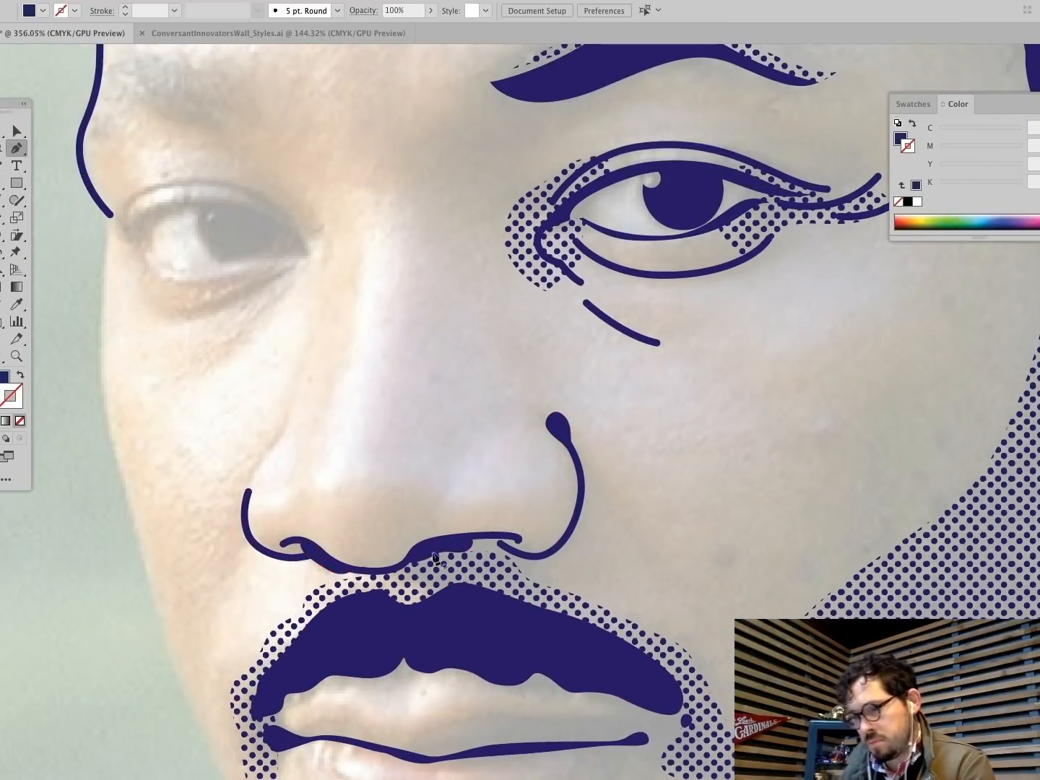
left_click_drag(383, 581, 391, 578)
left_click(408, 572)
left_click(411, 558)
left_click(391, 568)
left_click(330, 568)
left_click(696, 532, "super")
Step: Unite the two filled shapes beneath the nose with Pathfinder and tidy the anchor at their join
left_click(368, 576, "super")
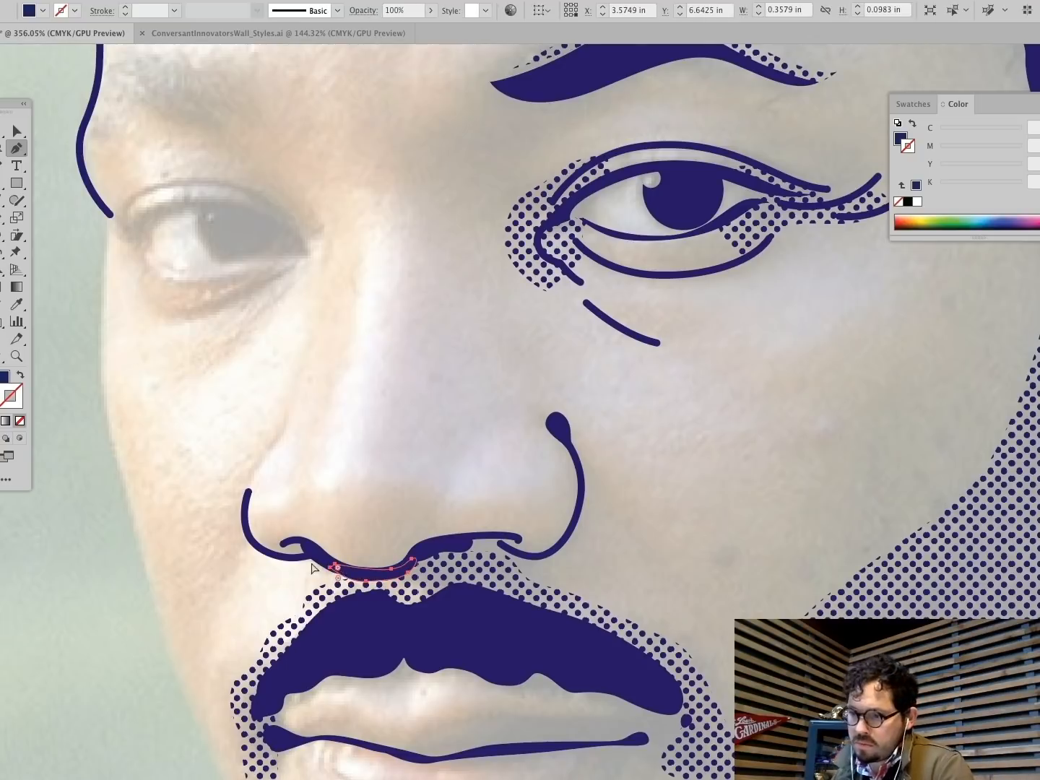
left_click(314, 560, "shift+super")
key("shift+super+F9")
left_click(909, 342)
left_click(342, 573)
left_click(430, 431, "super")
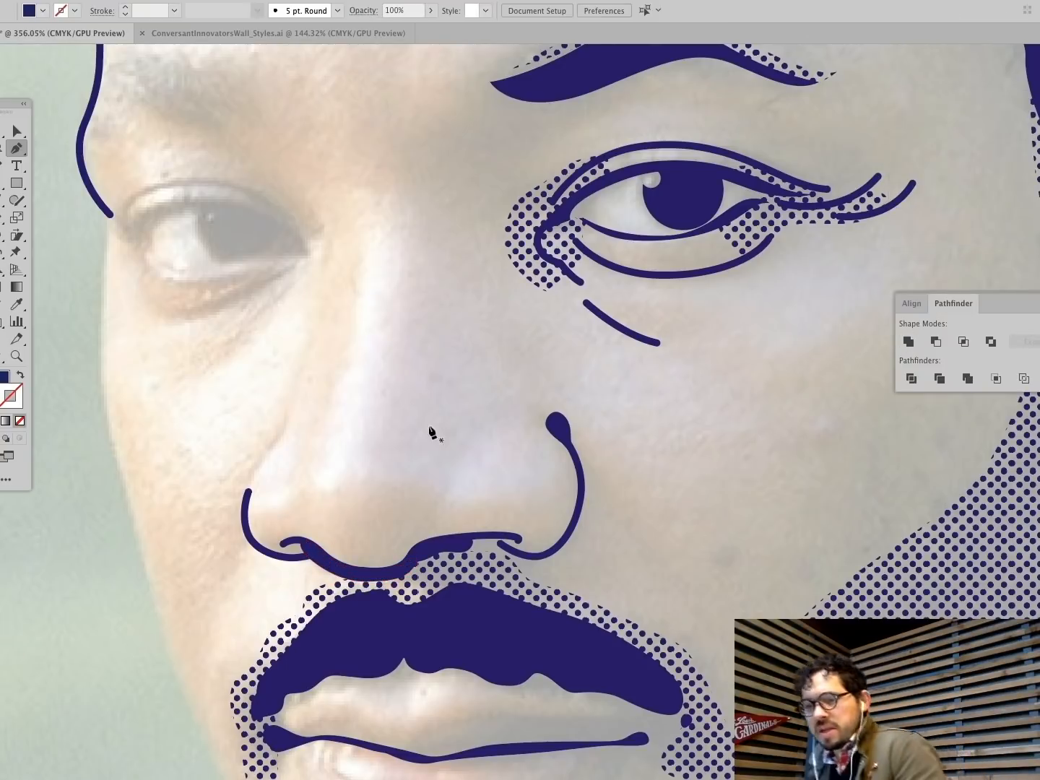
Step: Draw a curved line on the nose bridge beside the left eye in the navy 2 pt stroke of the line beneath the right eye
scroll(348, 308, "up", 3)
left_click(318, 285)
mouse_move(349, 416)
left_mouse_down()
mouse_move(336, 490)
mouse_move(332, 457)
left_mouse_up()
left_click(16, 304)
left_click(607, 422)
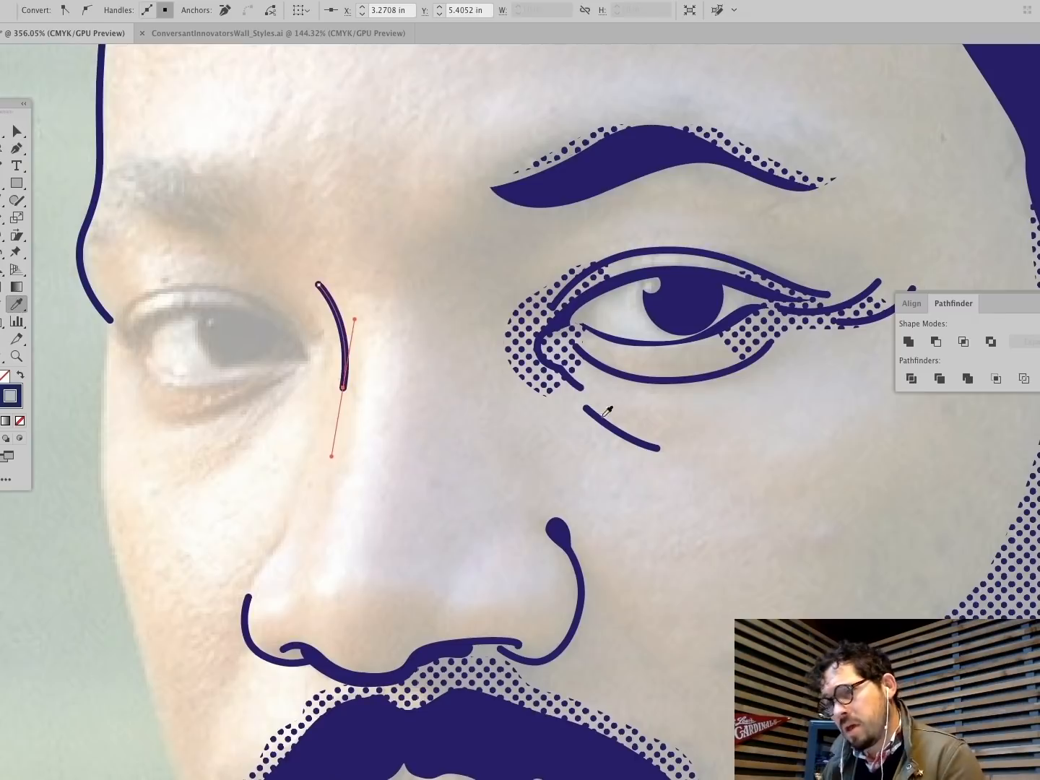
left_click(749, 422, "super")
Step: Draw a closed halftone-dot shape surrounding the underside of the nose and both nostril wings
scroll(260, 478, "left", 3)
key("p")
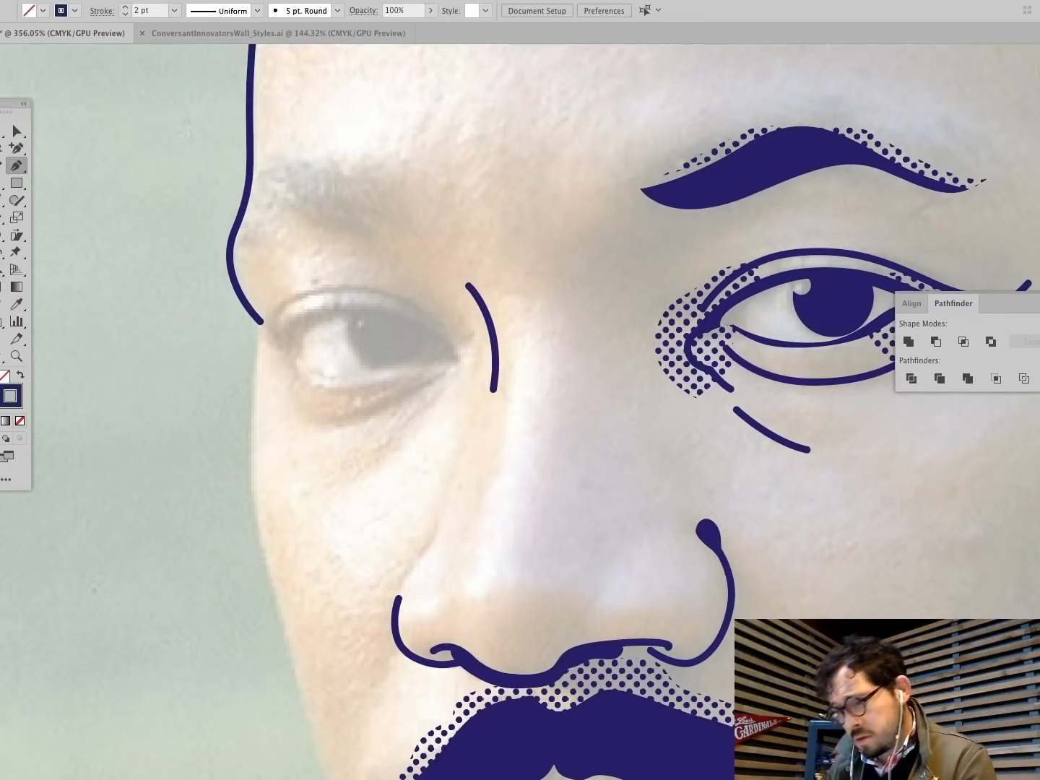
left_click(483, 686, "super")
left_click(409, 656, "super")
left_click(399, 631)
left_click_drag(440, 636, 506, 645)
left_click_drag(552, 636, 584, 628)
left_click_drag(657, 624, 736, 586)
left_click(731, 607)
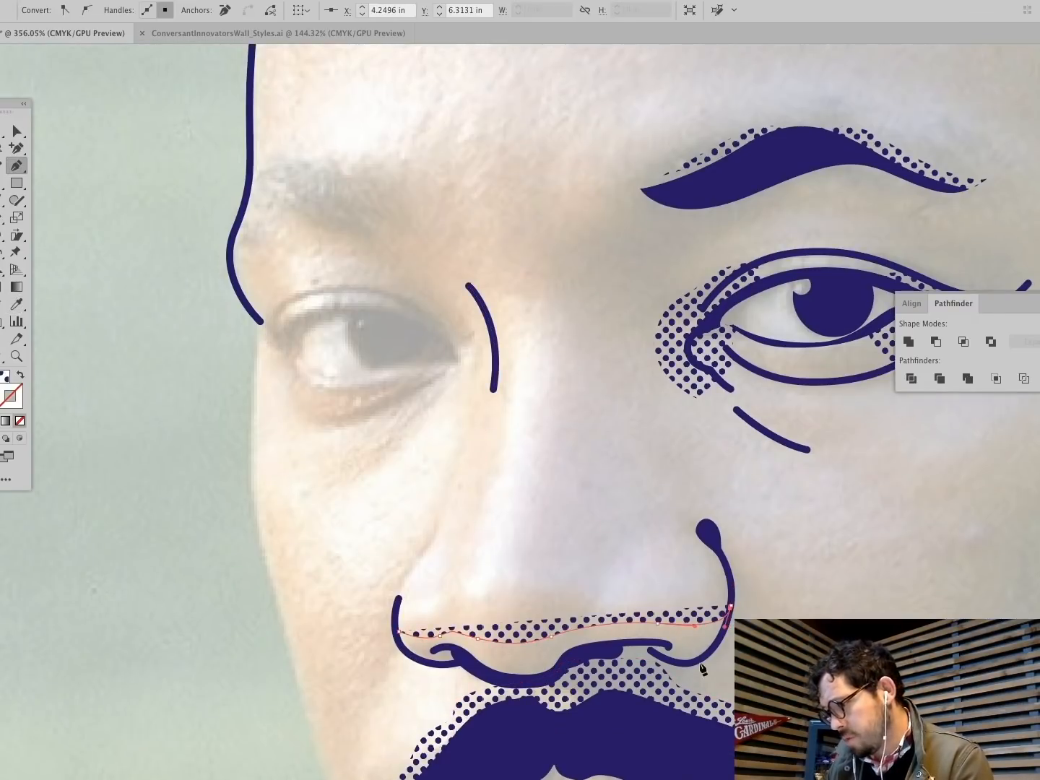
left_click_drag(693, 672, 615, 660)
left_click_drag(574, 665, 558, 671)
left_click_drag(540, 681, 530, 685)
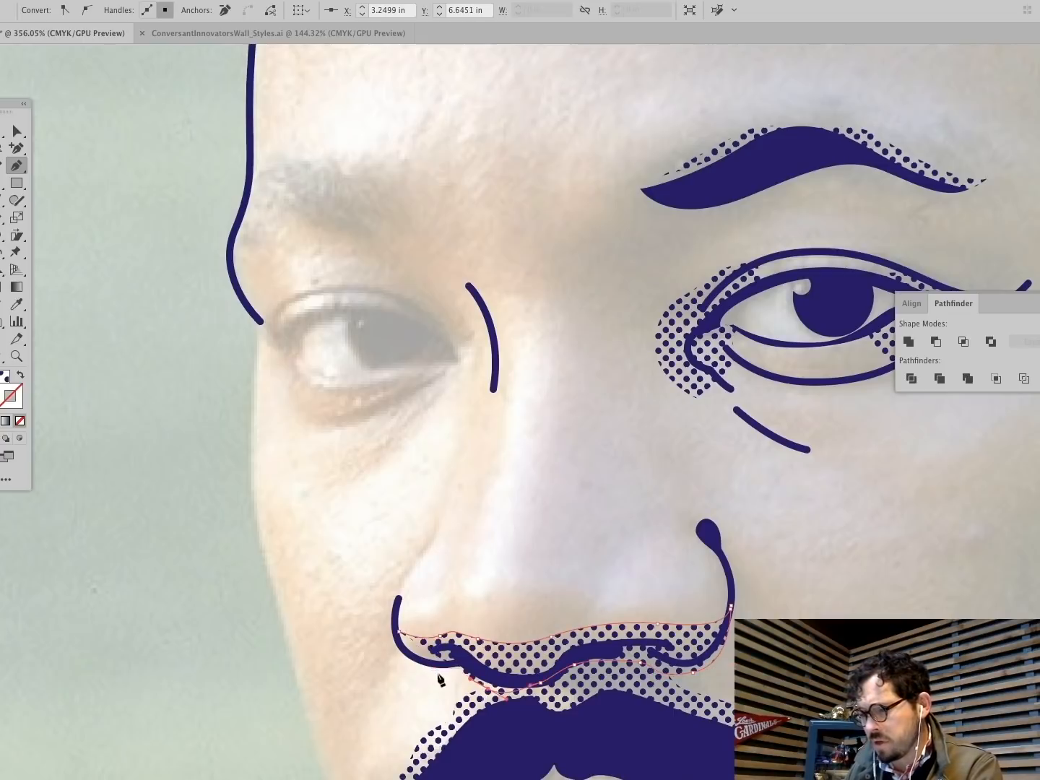
left_click_drag(437, 673, 415, 671)
mouse_move(386, 647)
left_mouse_down()
mouse_move(409, 579)
mouse_move(380, 621)
left_mouse_up()
left_click(395, 613)
left_click(399, 631)
left_click(158, 599, "super")
Step: Smooth the upper edge of the halftone shape across the nose tip
left_click(547, 639, "super")
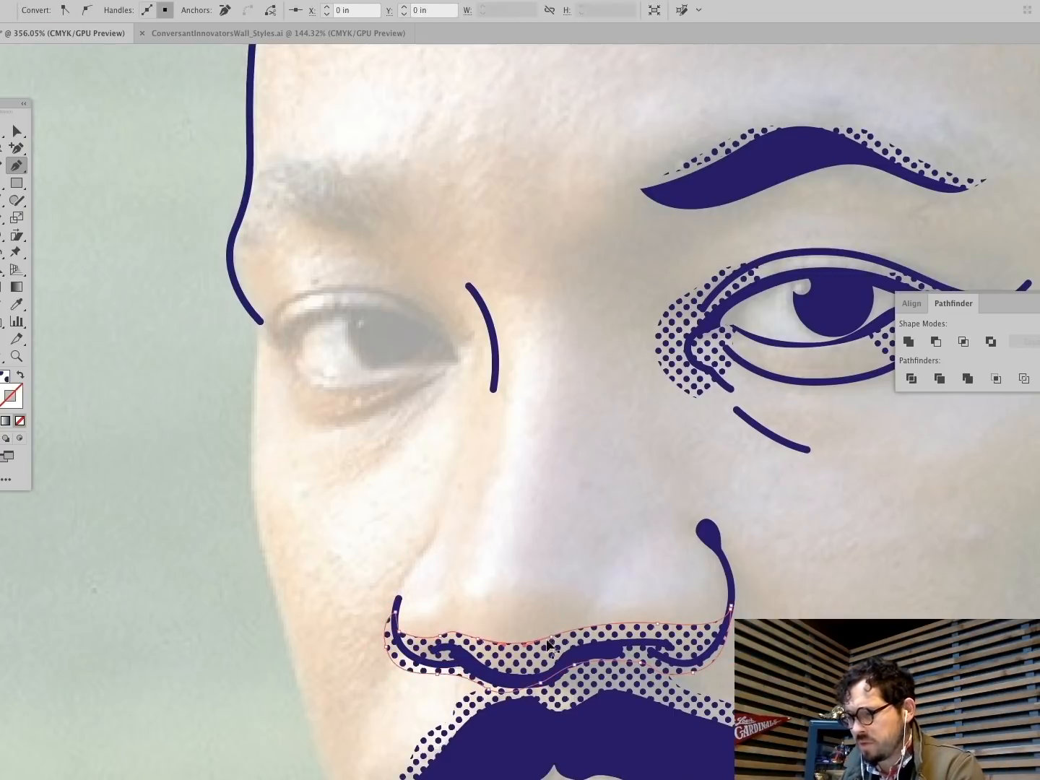
left_click(658, 624, "super")
left_click_drag(619, 621, 622, 627)
Step: Draw a small teardrop just above the left nostril line and give it the solid navy fill
left_click(403, 565, "super")
left_click_drag(411, 560, 423, 564)
left_click_drag(423, 547, 420, 543)
left_click(411, 560)
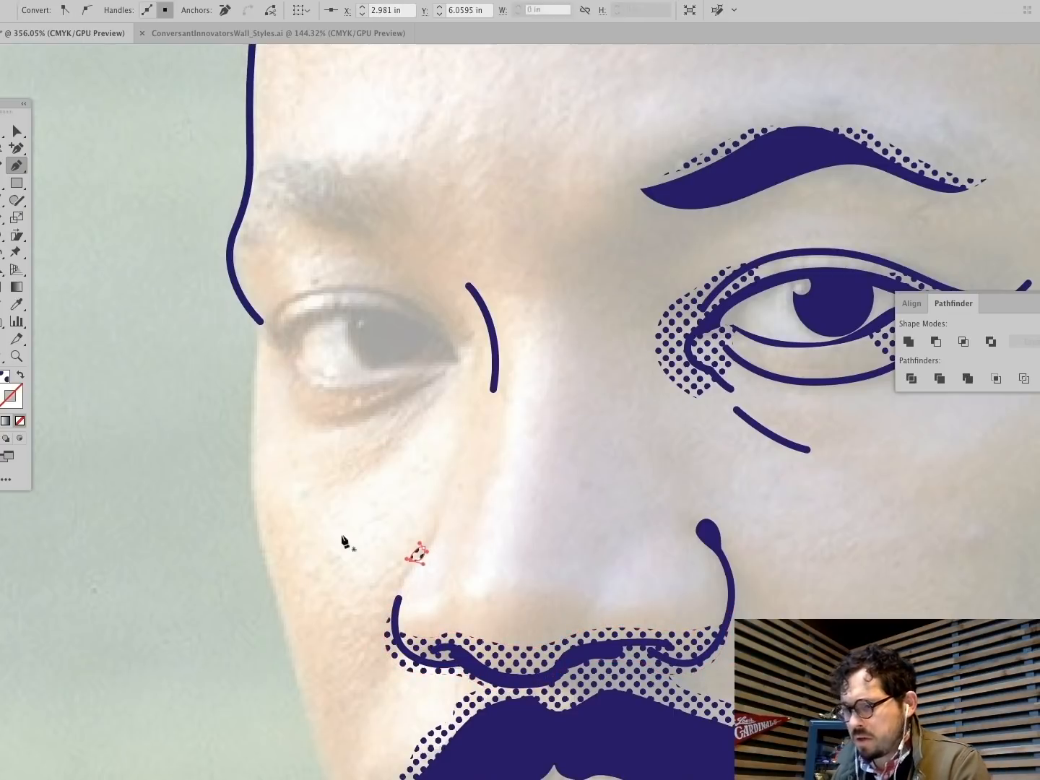
left_click(342, 538, "super")
left_click(416, 555, "super")
key("i")
left_click(53, 515)
left_click(54, 515, "super")
left_click(413, 562, "super")
left_click(285, 643, "super")
Step: Draw the left face contour from beside the eye down to the chin in the navy 2 pt outline stroke
scroll(285, 642, "down", 4)
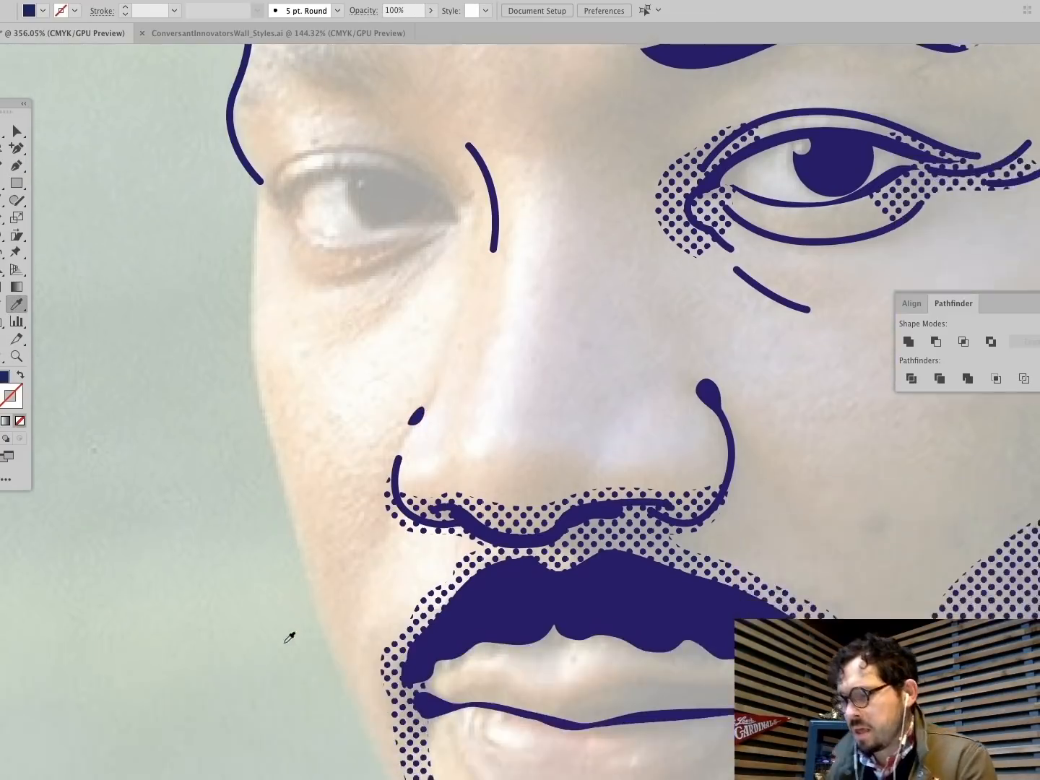
key("super+0")
key("z")
left_click_drag(537, 670, 630, 644)
left_click_drag(285, 312, 511, 449)
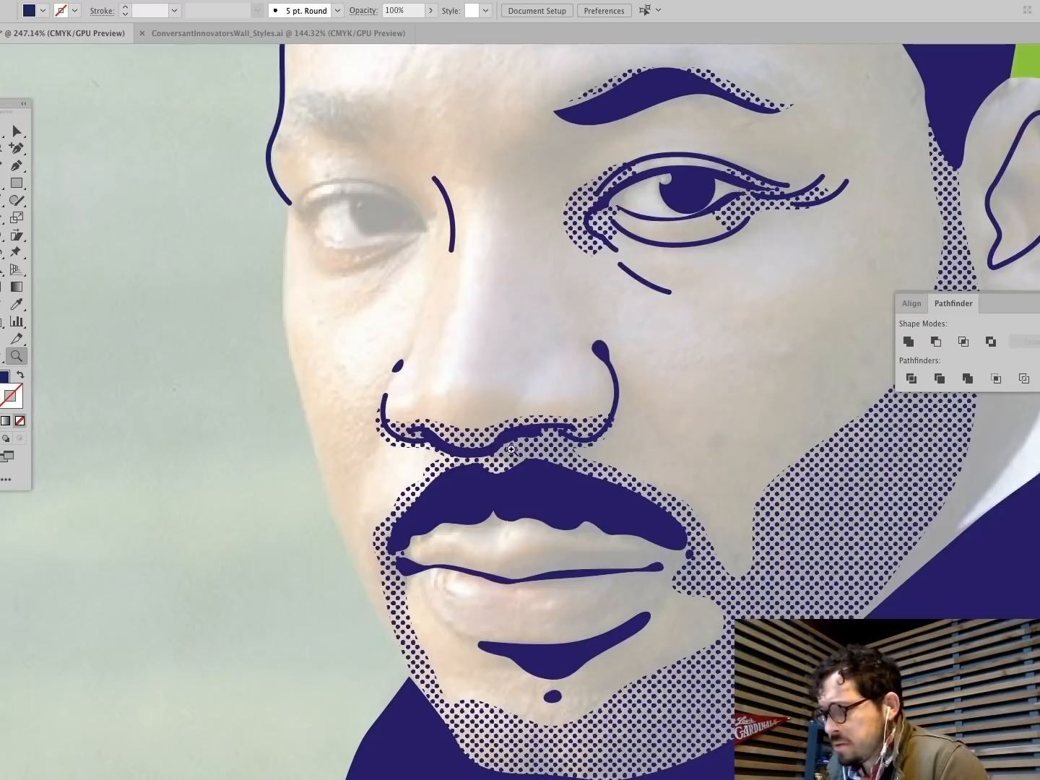
left_click(288, 214)
left_click_drag(289, 334, 297, 380)
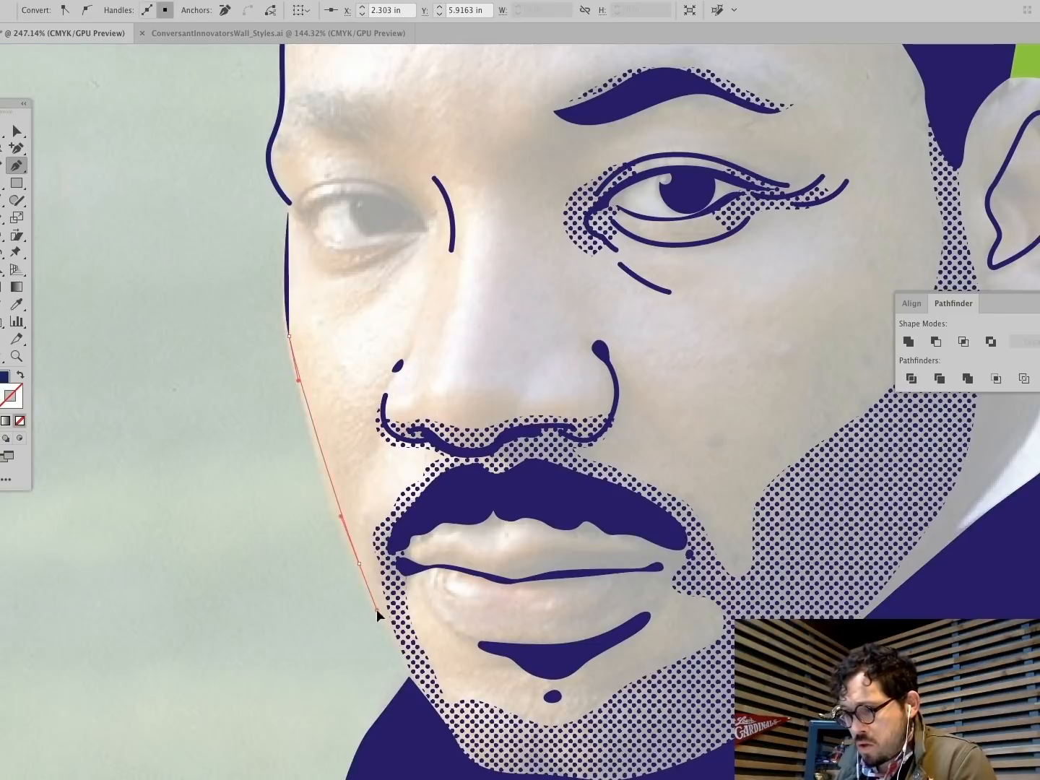
left_click_drag(376, 609, 390, 628)
left_click(404, 667)
left_click(19, 304)
left_click(384, 406)
key("super+shift+a")
Step: Add a short navy dash just below the curved line on the nose bridge
scroll(304, 440, "up", 3)
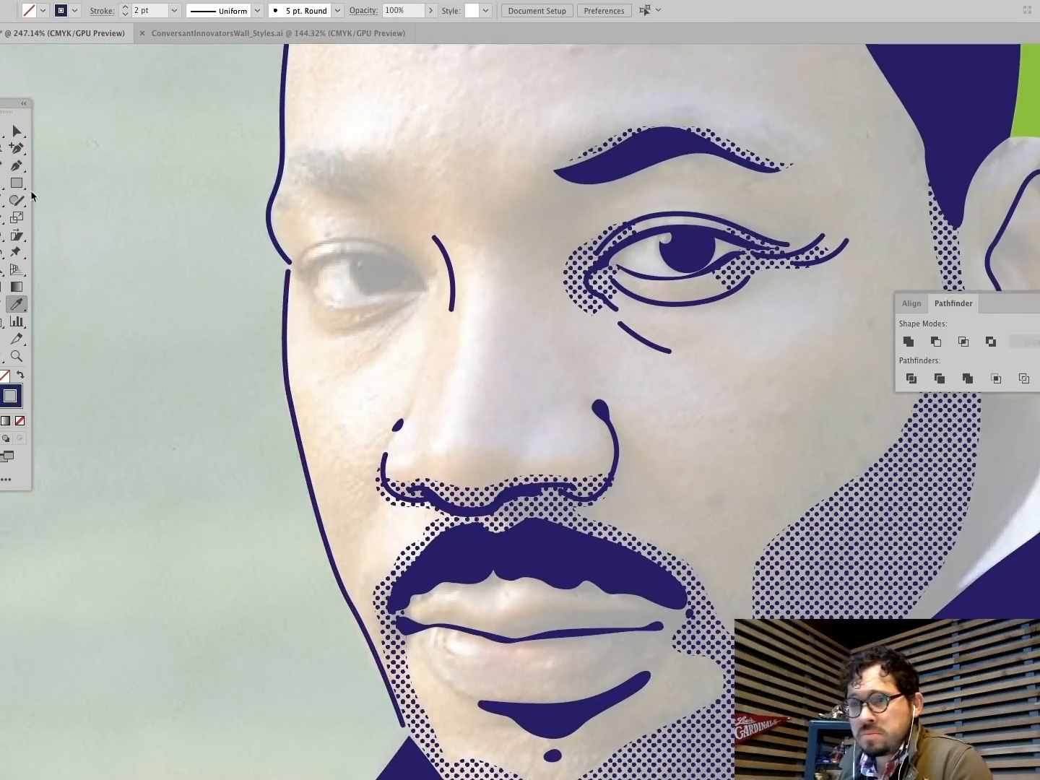
left_click(16, 165)
left_click(445, 332)
left_click(449, 321)
left_click(387, 320, "super")
Step: Draw the left eyebrow as a filled navy shape with a forked outer end, using the right eyebrow's fill
scroll(720, 357, "up", 5)
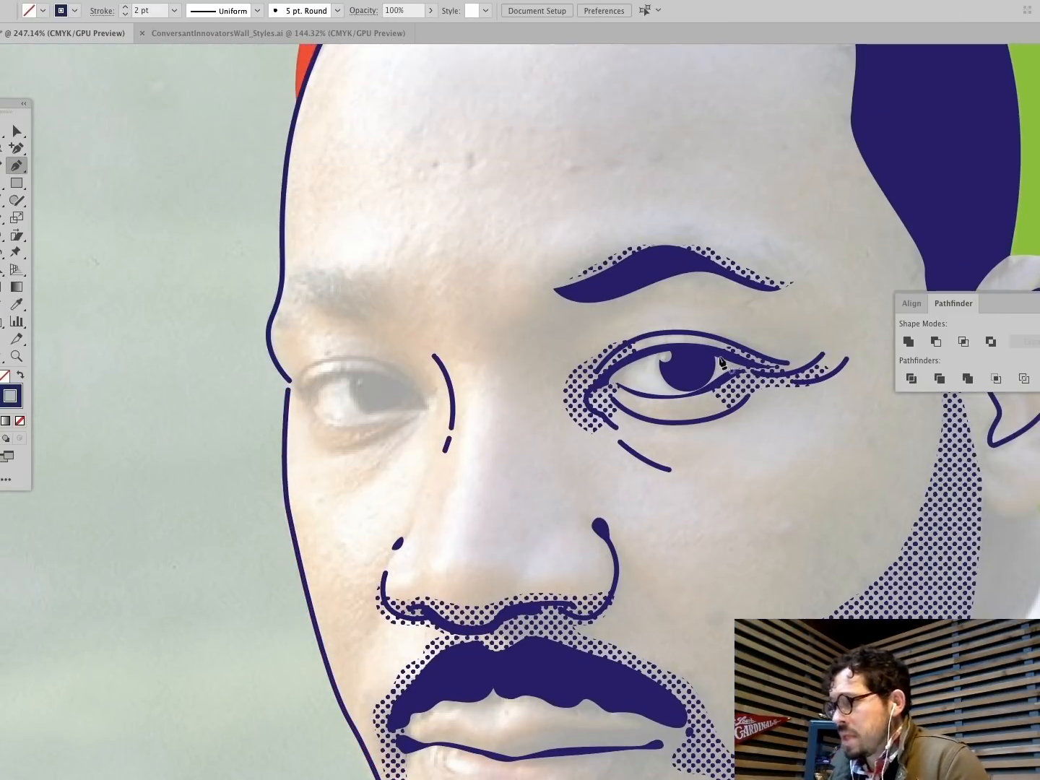
left_click(624, 284, "super")
key("super+shift+a")
left_click(401, 305)
left_click_drag(372, 322, 338, 314)
left_click_drag(302, 295, 278, 298)
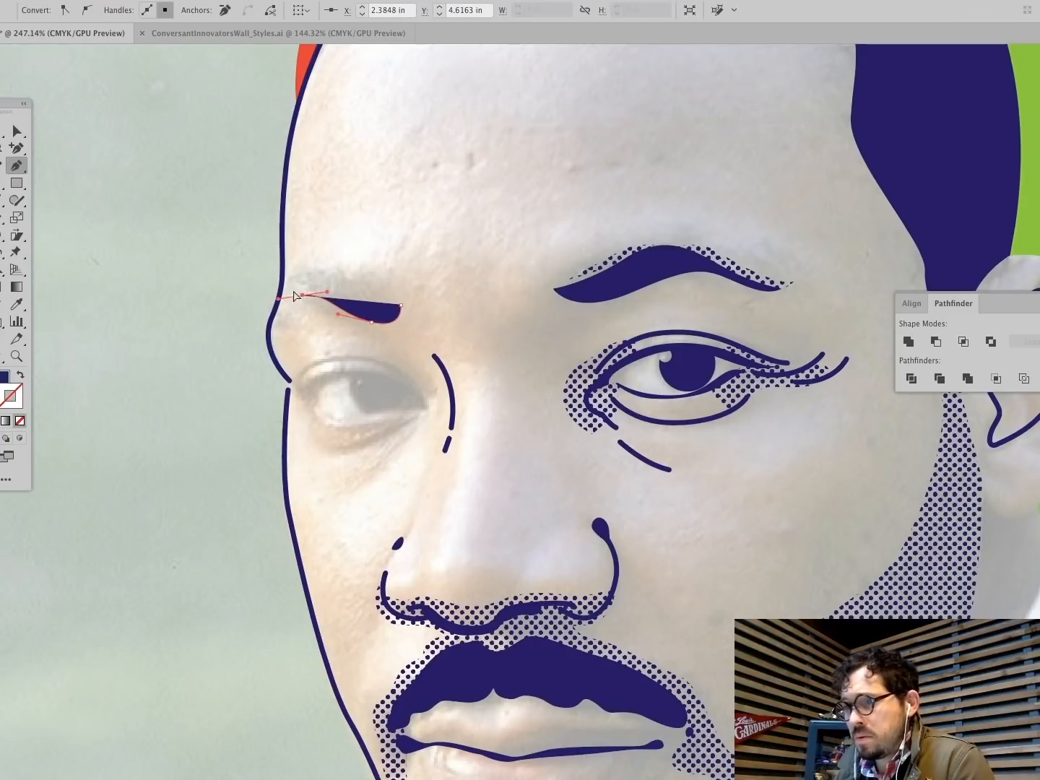
left_click(435, 270, "super")
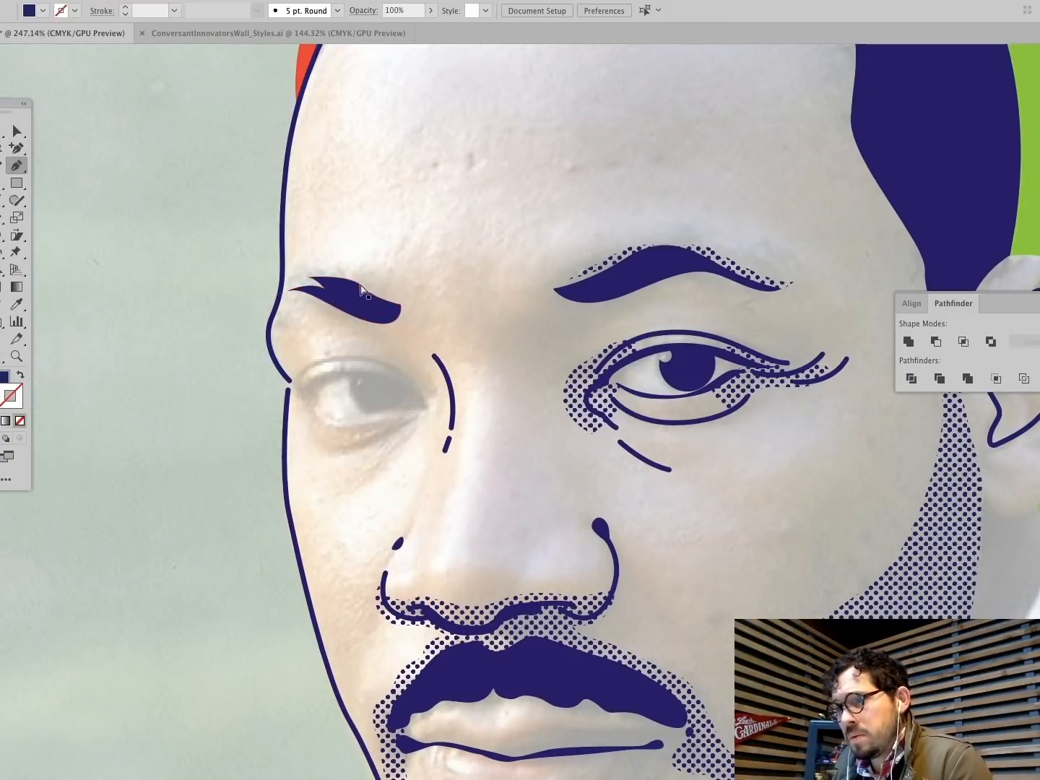
Step: Reshape the inner end and lower edge of the left eyebrow
left_click_drag(362, 286, 408, 301)
left_click(406, 312, "super")
left_click_drag(372, 322, 367, 316)
left_click(408, 282, "super")
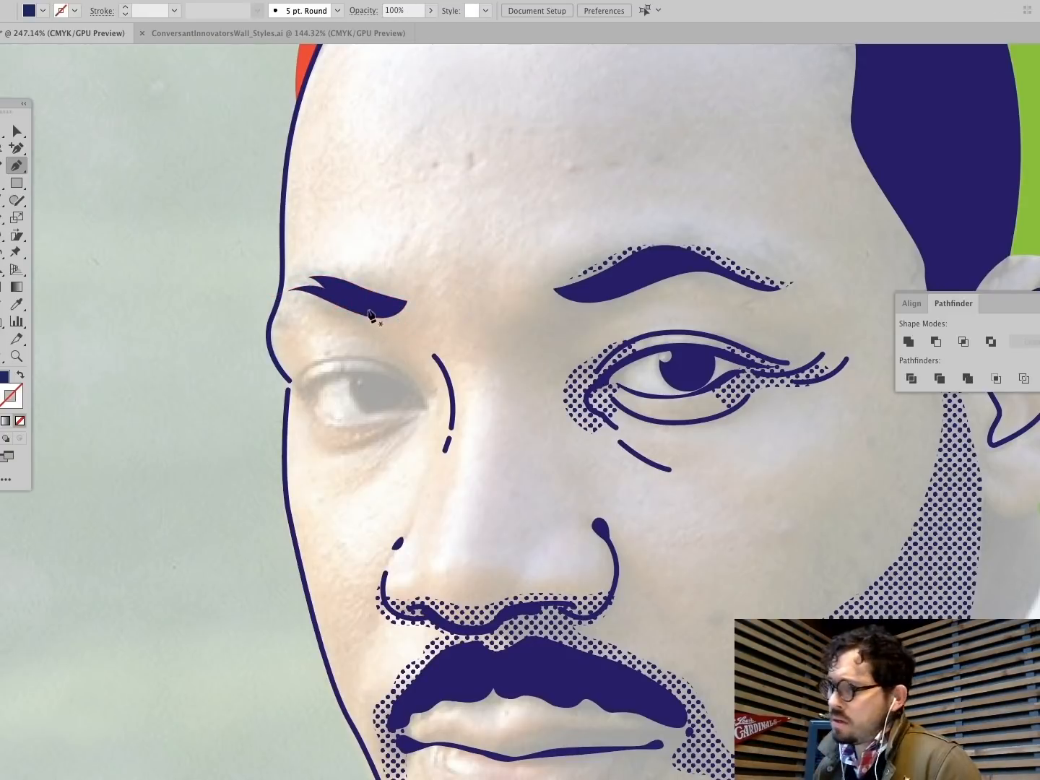
Step: Draw a filled navy shape that extends the left eyebrow's lower edge out to the face contour
left_click(342, 307)
left_click_drag(295, 312, 276, 328)
left_click(269, 329)
mouse_move(322, 295)
left_mouse_down()
mouse_move(368, 304)
mouse_move(355, 276)
left_mouse_up()
left_click(342, 307)
Step: Draw a halftone-dot shape around the left eyebrow, using the halftone fill of the right eyebrow's shading
left_click(723, 264, "super")
key("super+shift+a")
left_click(406, 299)
left_click_drag(299, 275, 287, 279)
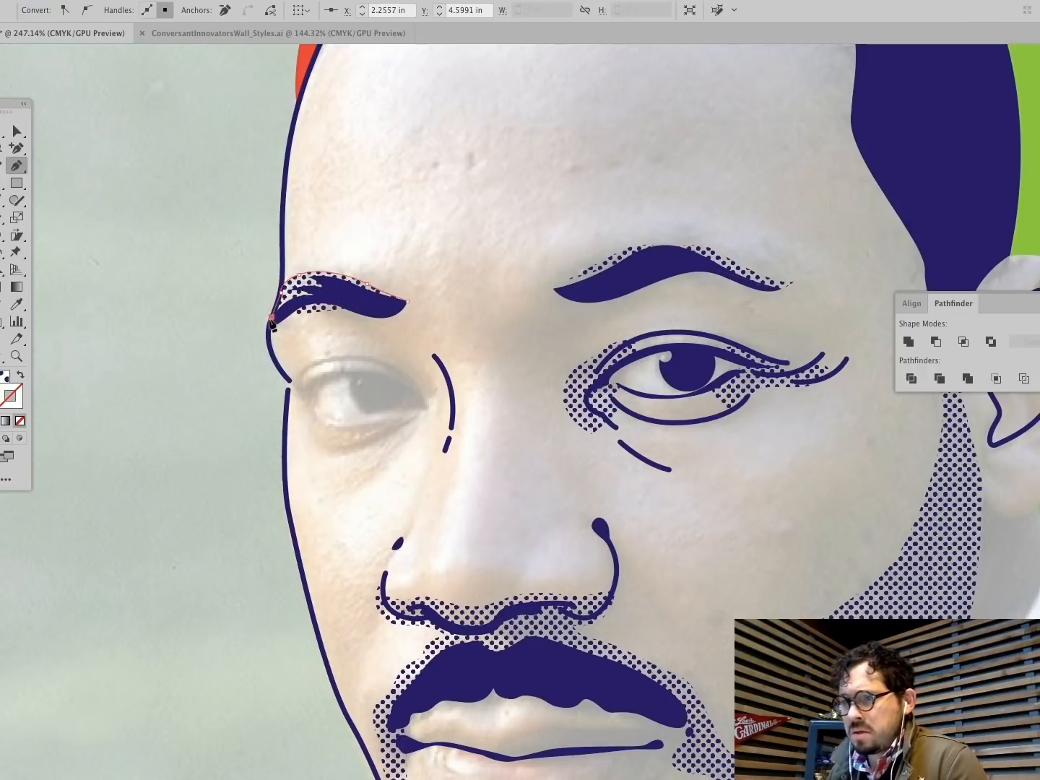
left_click_drag(397, 315, 410, 296)
left_click(405, 300)
Step: Draw a halftone-dot shape along the underside of the right eyebrow's inner end
key("super+shift+a")
left_click(550, 299)
left_click_drag(595, 312, 618, 309)
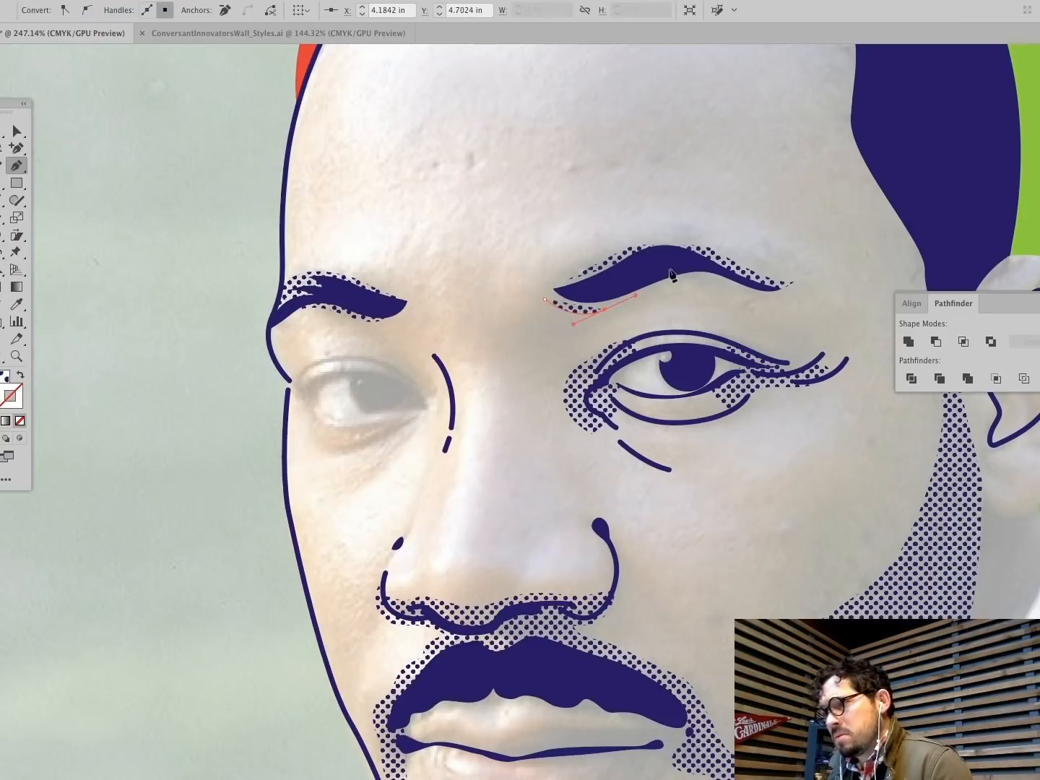
left_click_drag(671, 271, 614, 284)
left_click(549, 300)
left_click(560, 331, "super")
Step: Draw an oval halftone-dot patch between the right eyebrow's inner end and the inner corner of the eye
left_click(560, 331)
left_click_drag(536, 359, 556, 361)
left_click(557, 329)
key("super+shift+a")
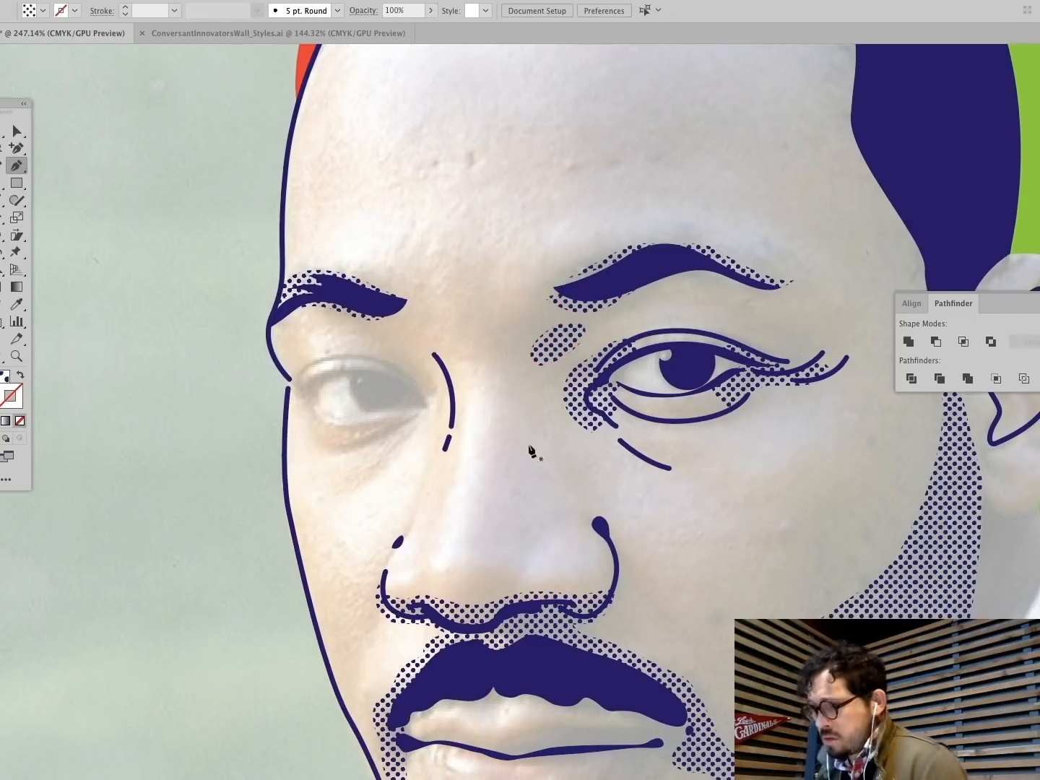
Step: Draw a small halftone-dot patch on the nose beside the teardrop of the right nostril line
left_click(561, 499)
left_click_drag(567, 514, 594, 515)
left_click(561, 499)
key("super+shift+a")
Step: Draw the upper lid crease of the left eye as an arched line in the stroke of the right eye's crease
left_click(677, 331, "super")
key("super+shift+a")
left_click(424, 399)
mouse_move(354, 356)
left_mouse_down()
mouse_move(311, 360)
mouse_move(295, 407)
left_mouse_up()
key("super+shift+a")
Step: Draw the left eye's upper lash line as a filled navy shape that thickens toward the outer corner
left_click(687, 346, "super")
left_click(673, 346, "super")
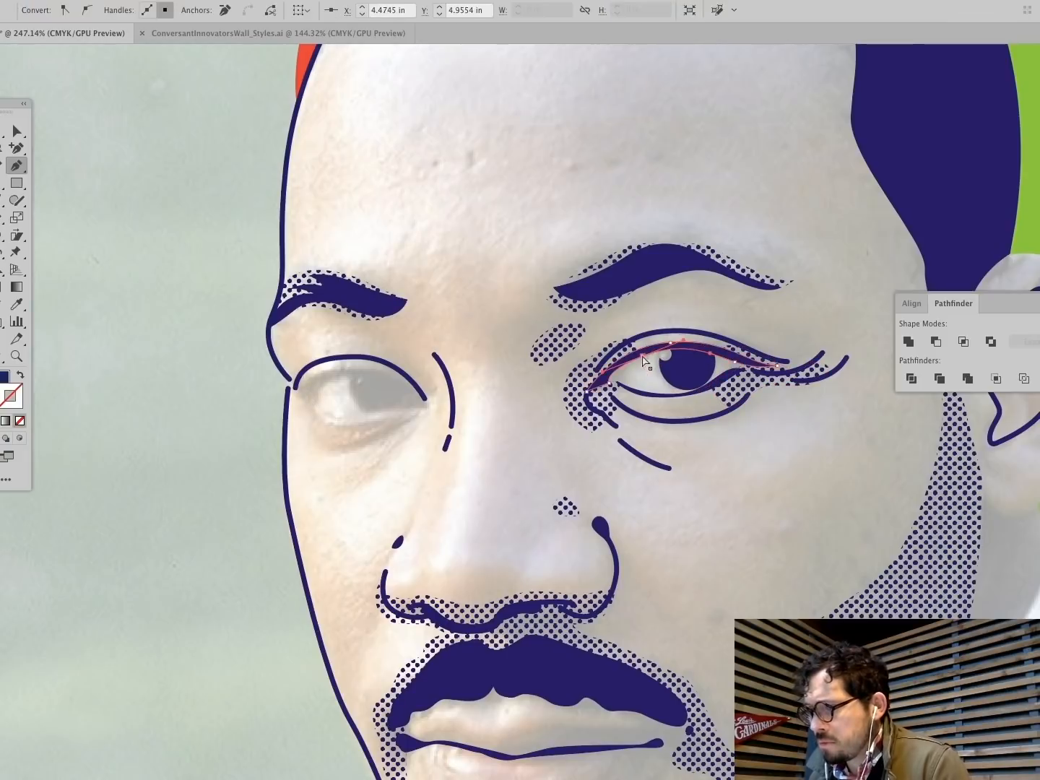
key("super+shift+a")
left_click(414, 397)
left_click_drag(350, 366, 344, 368)
left_click_drag(315, 378, 382, 377)
left_click(242, 316, "super")
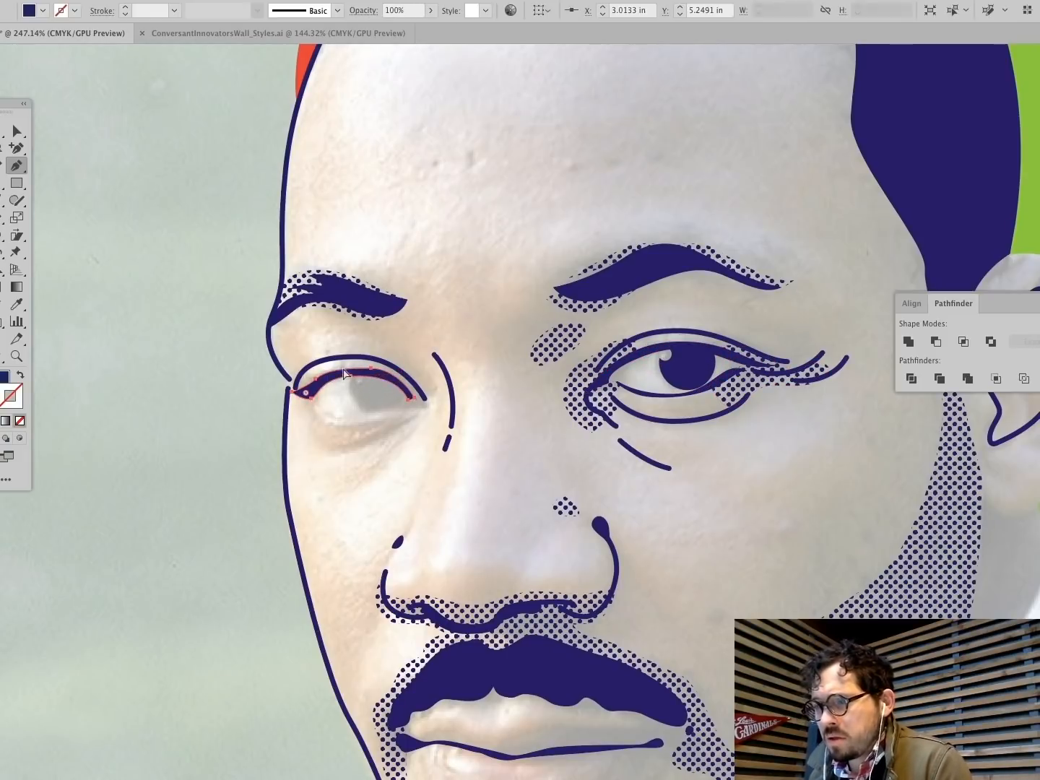
Step: Refine the anchors at the outer corner of the left eye's upper lash line
left_click(311, 399, "super")
left_click(183, 322, "super")
key("z")
left_click_drag(356, 389, 426, 389)
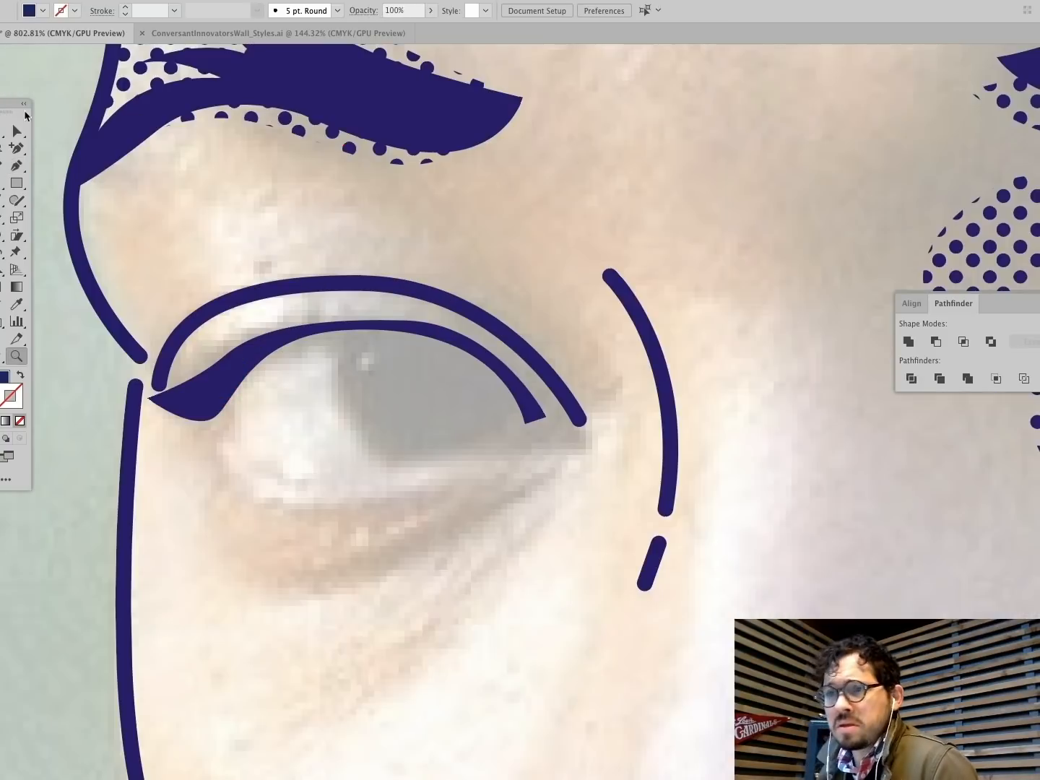
key("a")
left_click(257, 338)
left_click(151, 396)
left_click(267, 398)
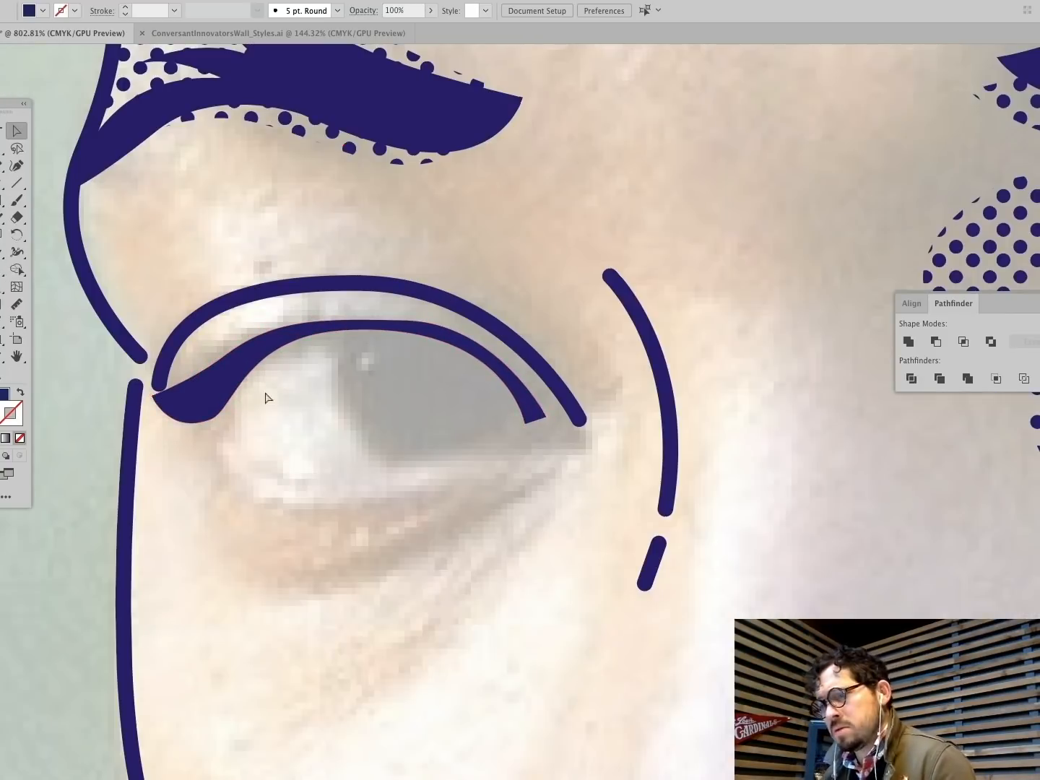
Step: Draw the left eye's lower lid as a thin filled navy shape and smooth its lower curve
left_click(211, 437)
left_click(520, 442)
mouse_move(312, 512)
left_mouse_down()
mouse_move(420, 512)
mouse_move(230, 524)
left_mouse_up()
left_click(537, 440)
left_click(191, 442)
left_click_drag(210, 437, 227, 447)
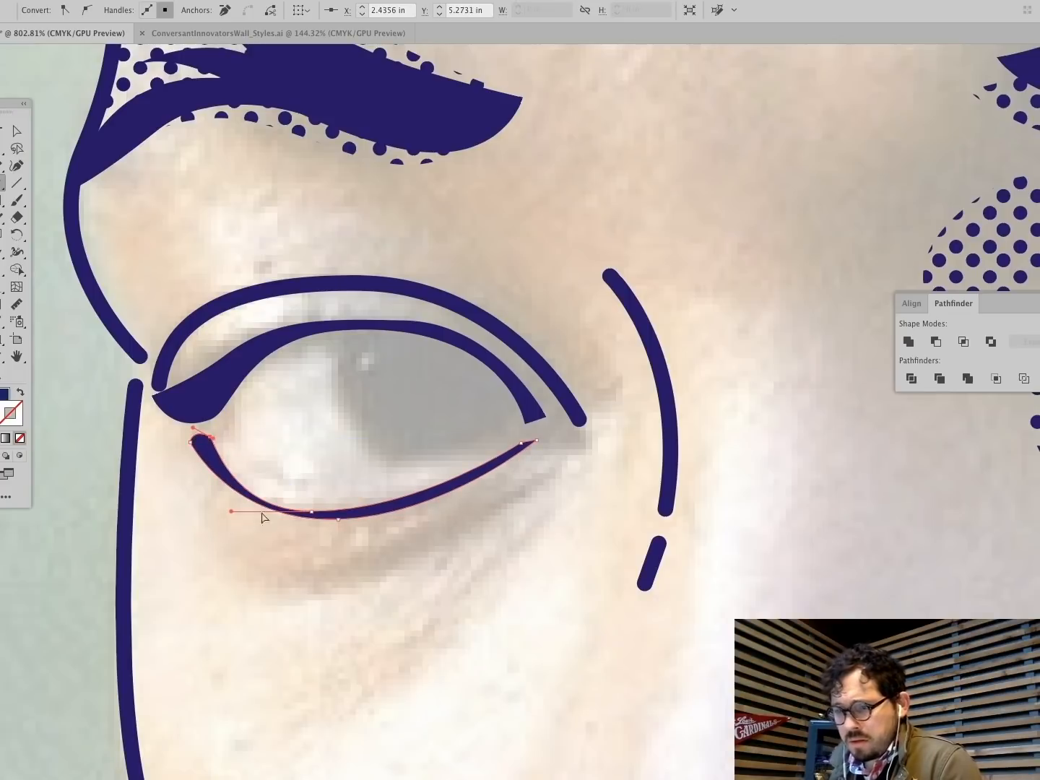
left_click_drag(338, 519, 316, 521)
left_click_drag(423, 517, 437, 517)
Step: Draw a navy 2 pt line from the left eye's inner corner curving beneath the lower lid
left_click(561, 417)
left_click(579, 417)
left_click(552, 401)
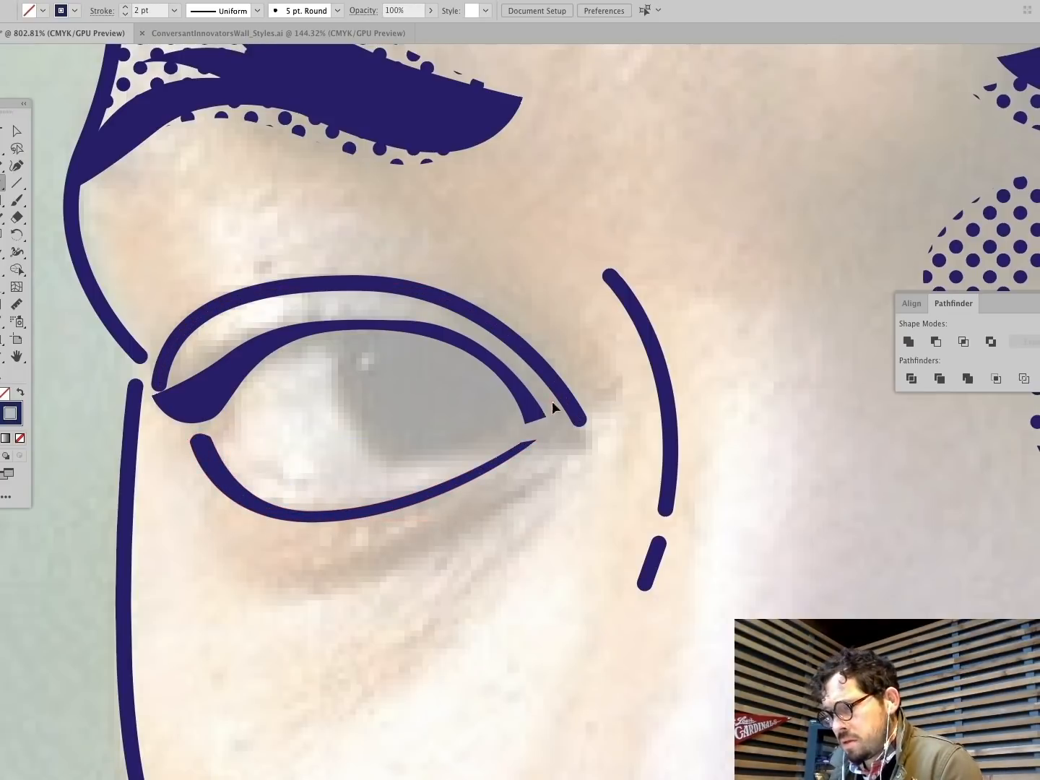
left_click(552, 401)
left_click_drag(548, 475, 507, 512)
left_click_drag(291, 592, 192, 595)
left_click(627, 381, "super")
Step: Draw a navy crease around the left eye's inner corner and down beneath the under-eye line, ending in a separate short dash
left_click(591, 365)
mouse_move(595, 469)
left_mouse_down()
mouse_move(557, 515)
mouse_move(577, 504)
left_mouse_up()
left_click(564, 484)
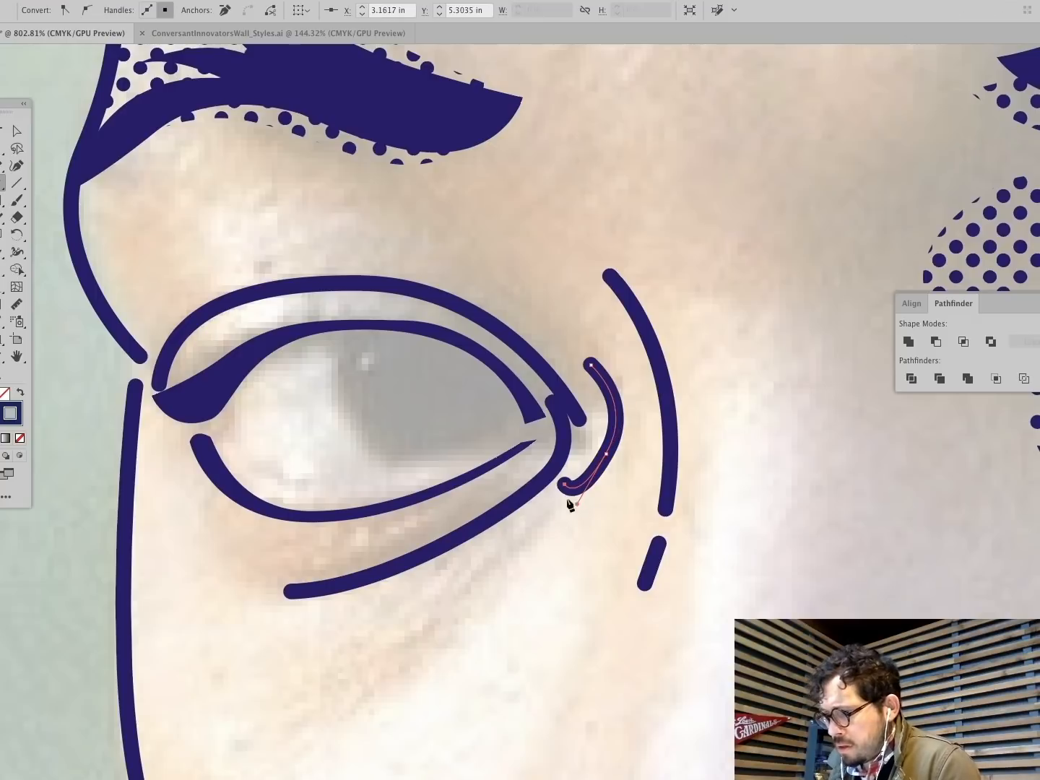
mouse_move(398, 650)
left_mouse_down()
mouse_move(293, 703)
mouse_move(277, 691)
left_mouse_up()
left_click(337, 678, "super")
left_click(366, 667)
left_click(224, 607, "super")
Step: Place a navy iris with a light highlight inside the left eye
key("super+1")
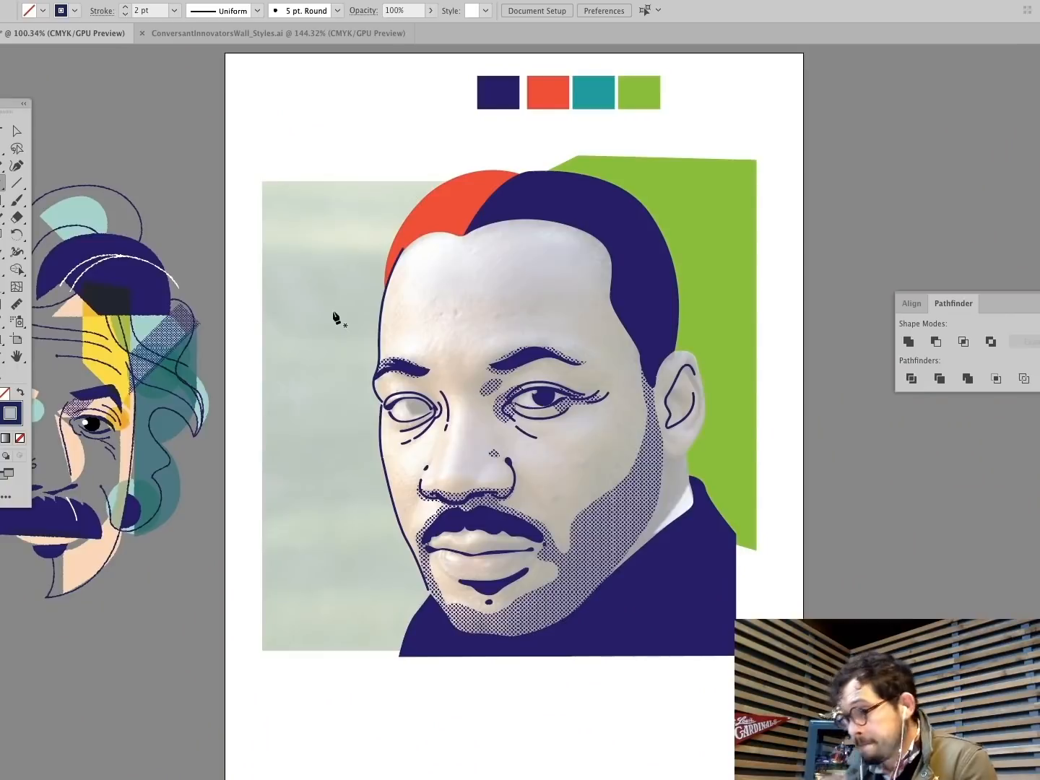
left_click_drag(466, 385, 258, 270)
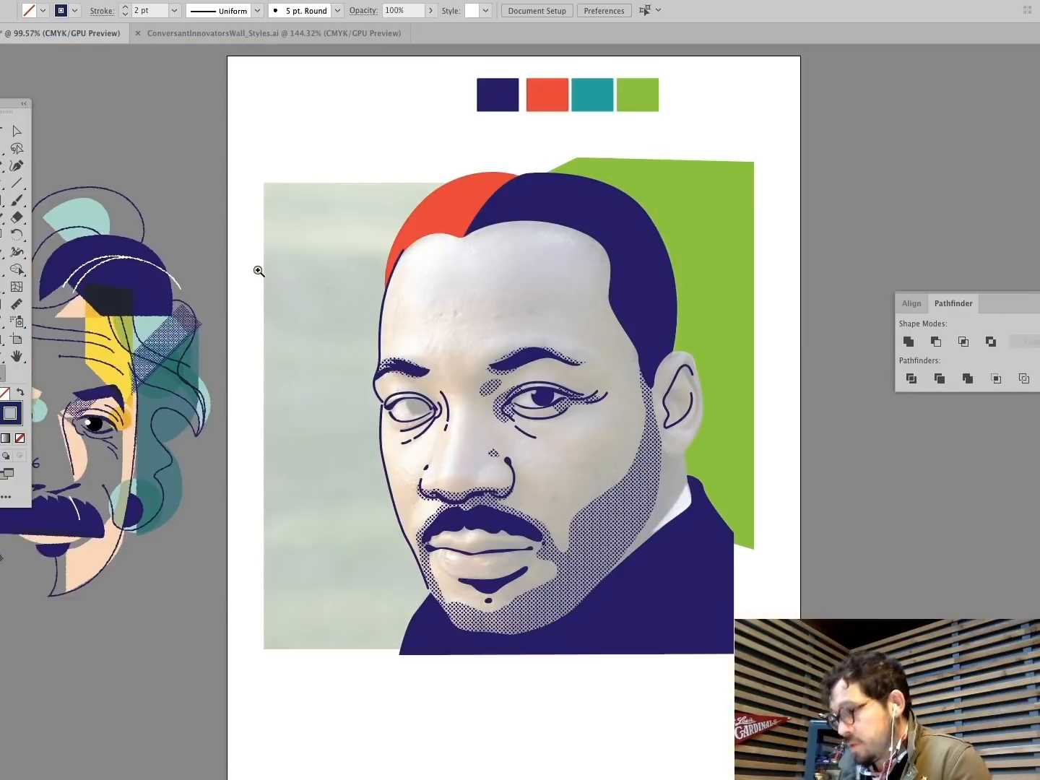
left_click(449, 413)
left_click(148, 224)
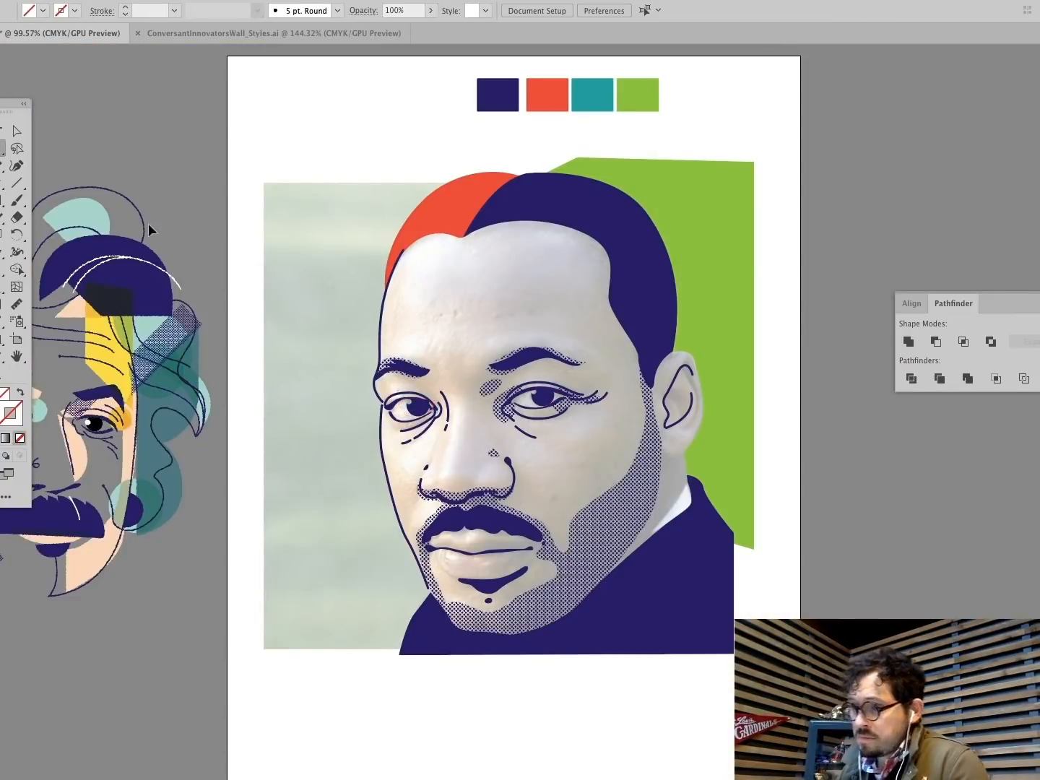
Step: Adjust the anchors of the unfilled outline around the left iris to fit it between the eyelids
key("z")
left_click(25, 133)
left_click_drag(423, 401, 470, 431)
left_click(447, 387)
left_click_drag(381, 384, 309, 392)
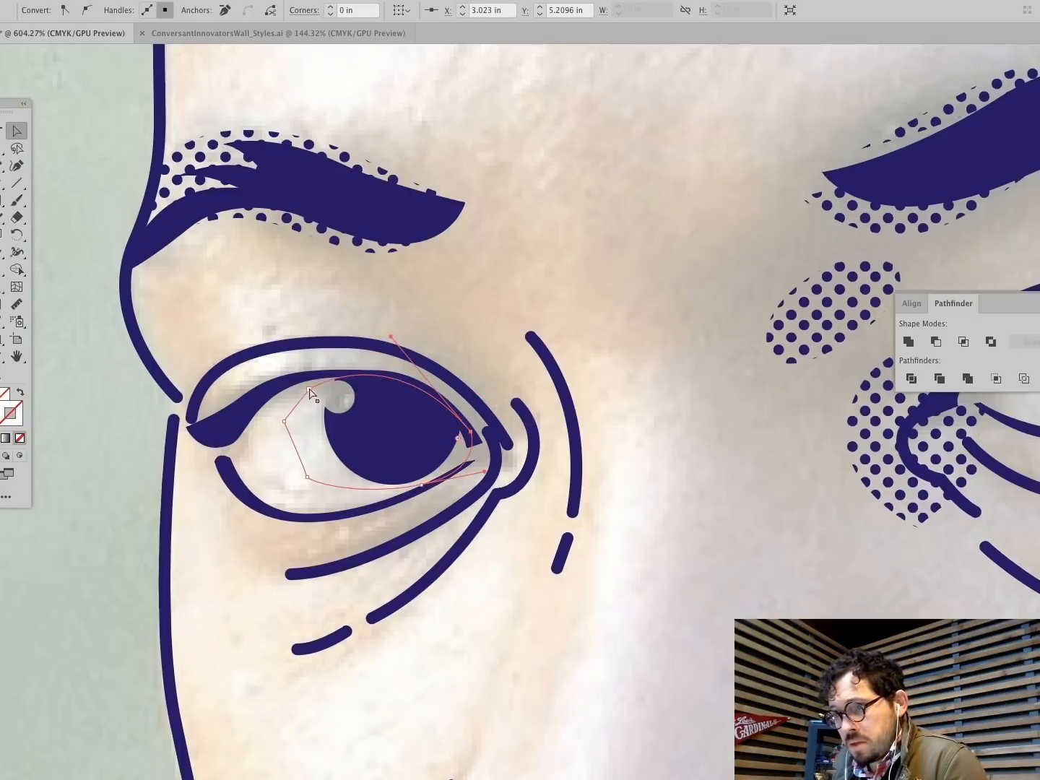
left_click_drag(416, 487, 423, 492)
left_click(469, 453)
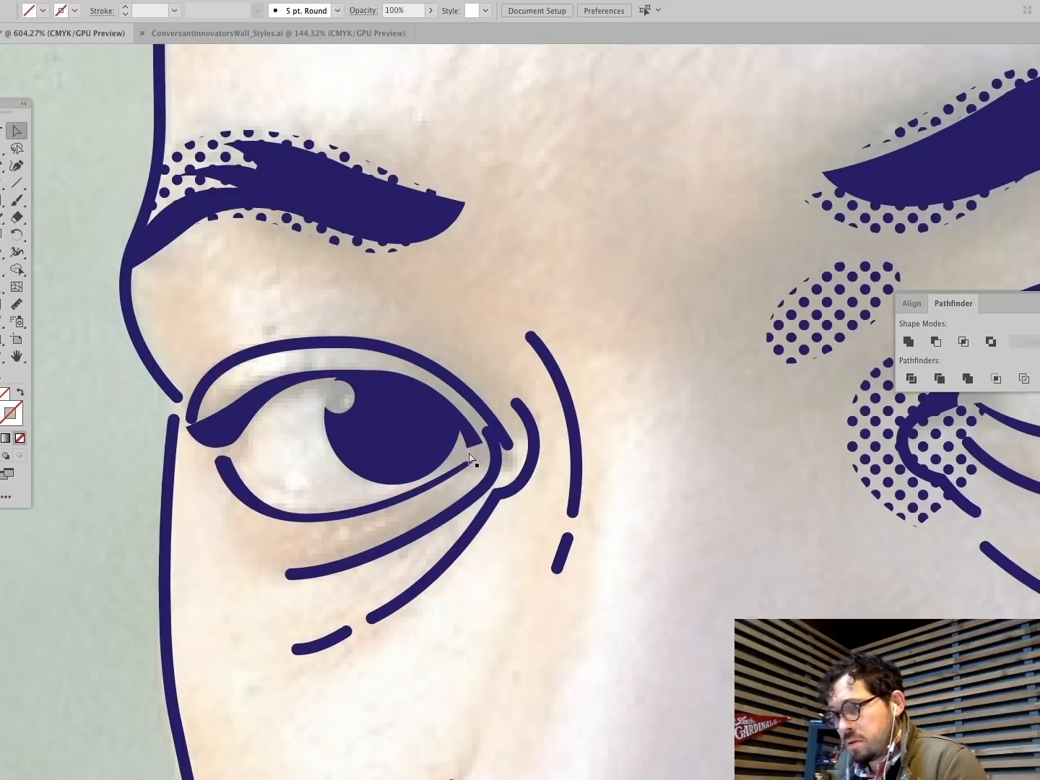
Step: Cut the left eye's crease line near its outer end with the Scissors tool and delete the end piece
left_click(191, 413)
left_click_drag(17, 217, 69, 235)
left_click(193, 410)
key("Delete")
key("Delete")
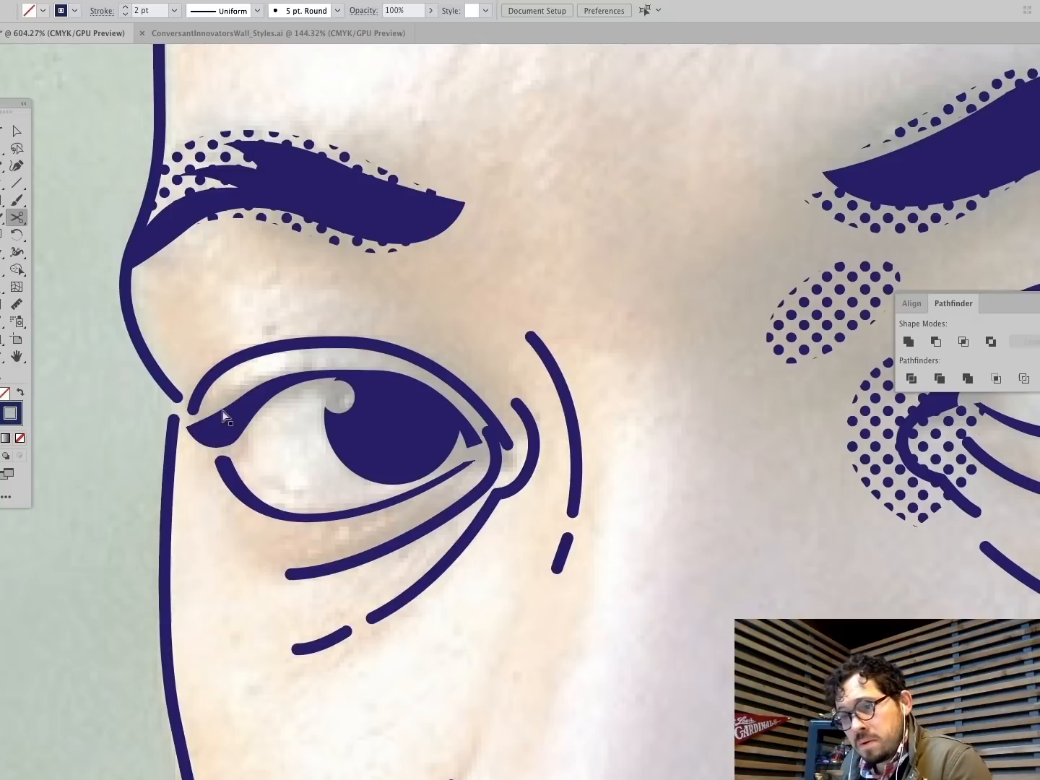
Step: Slim the outer part of the left eye's upper lash line by reshaping its upper edge
left_click(222, 414, "super")
key("a")
left_click(222, 394)
left_click(241, 398)
left_click_drag(216, 416, 238, 407)
left_click_drag(259, 365, 269, 379)
Step: Refine the inner-corner ends of the left eye's lower lid and upper lash line shapes
left_click(453, 474)
left_click(464, 462)
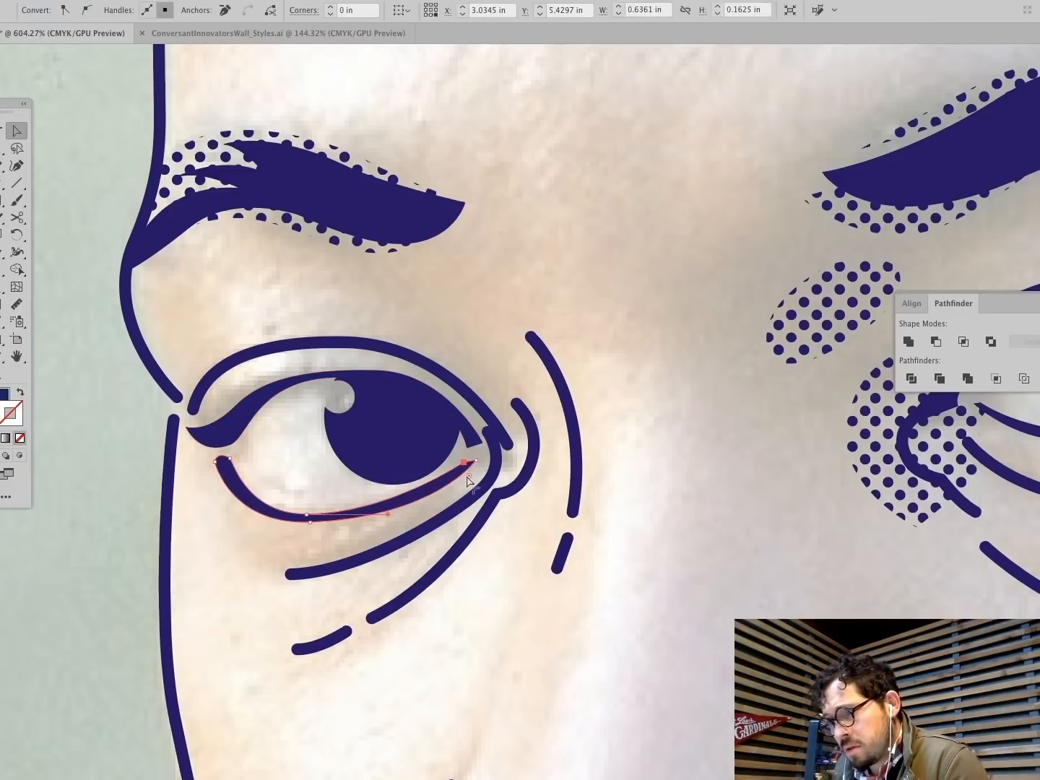
left_click(540, 444)
left_click(468, 443)
left_click_drag(483, 443, 497, 433)
left_click(620, 416, "super")
left_click(471, 447, "super")
left_click(760, 361, "super")
key("super+0")
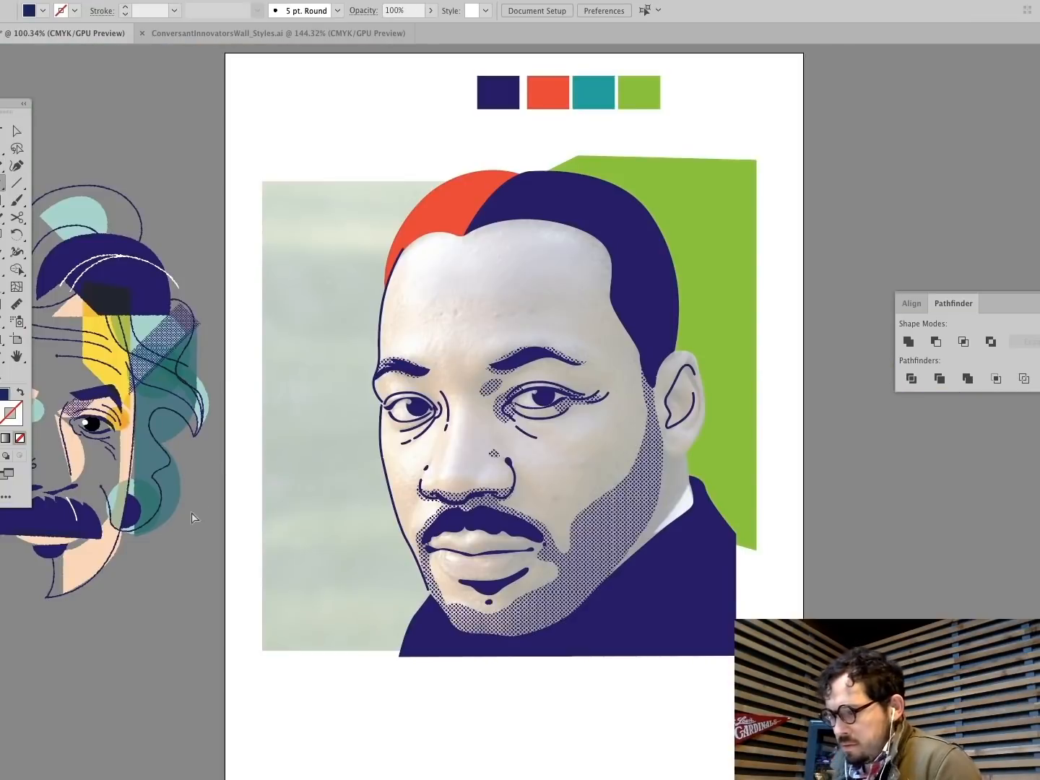
Step: Draw halftone-dot shadow shapes inside the ear, along its upper fold, outer rim and inner hollow, using the eye shading's dot pattern
left_click(3, 379)
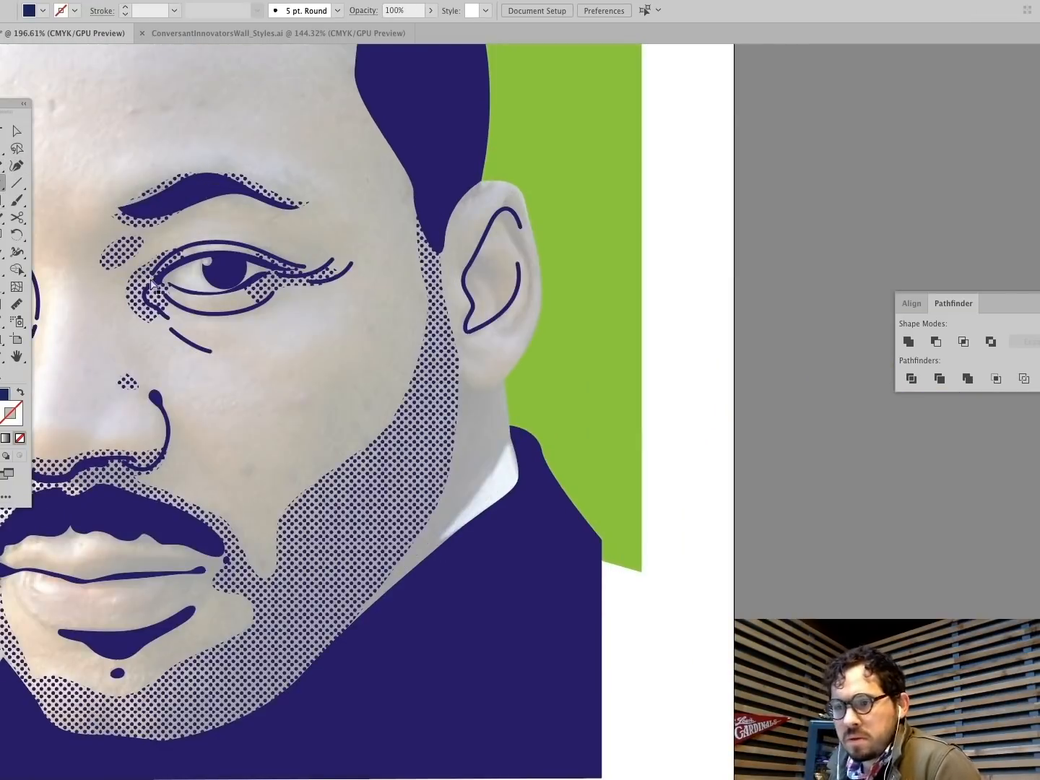
left_click(136, 288, "super")
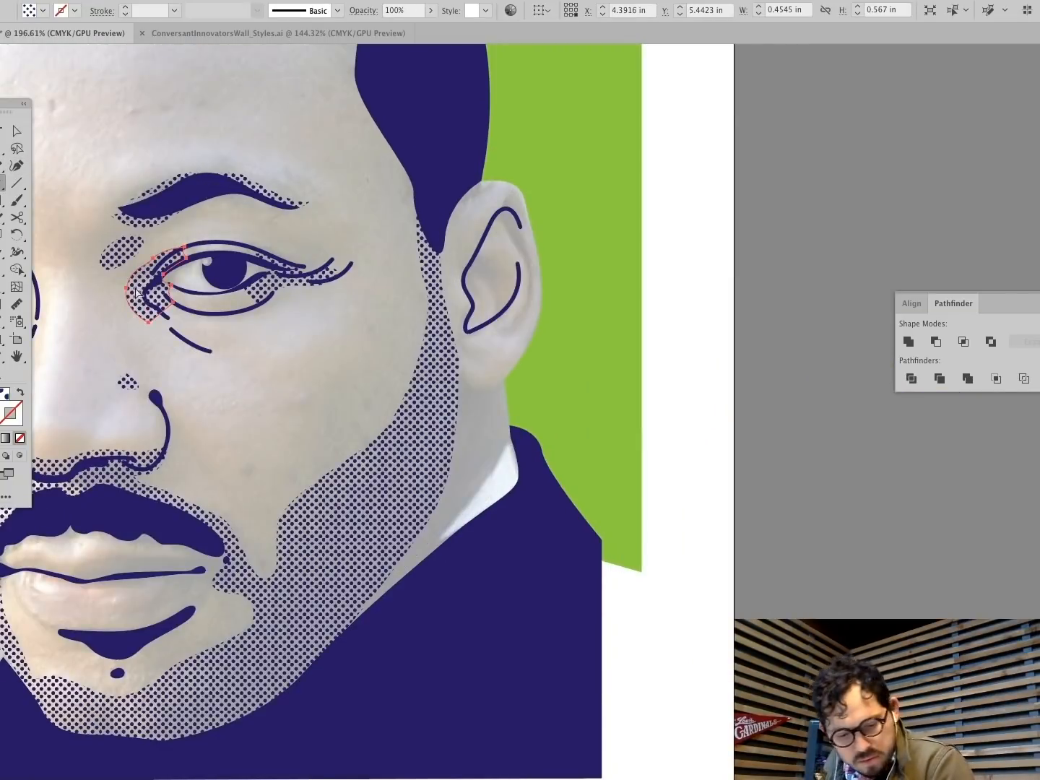
left_click(534, 296, "super")
left_click(487, 230)
left_click_drag(512, 213, 519, 224)
left_click_drag(527, 254, 530, 268)
left_click_drag(528, 293, 526, 298)
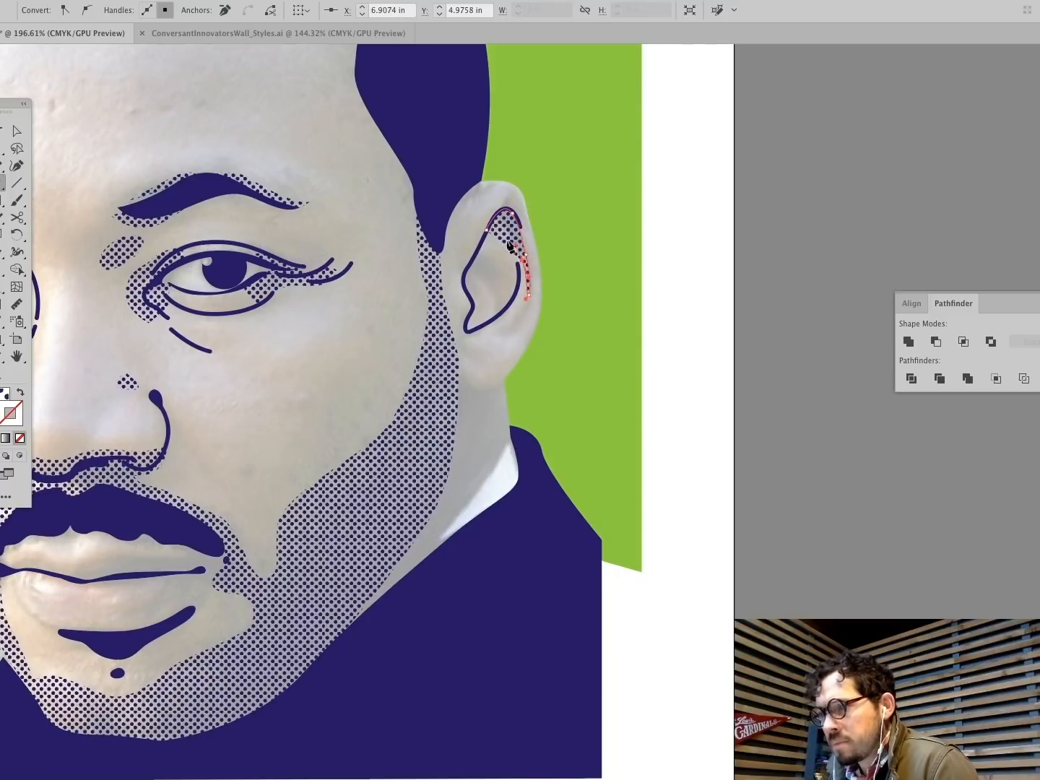
left_click(488, 230)
left_click(612, 314, "super")
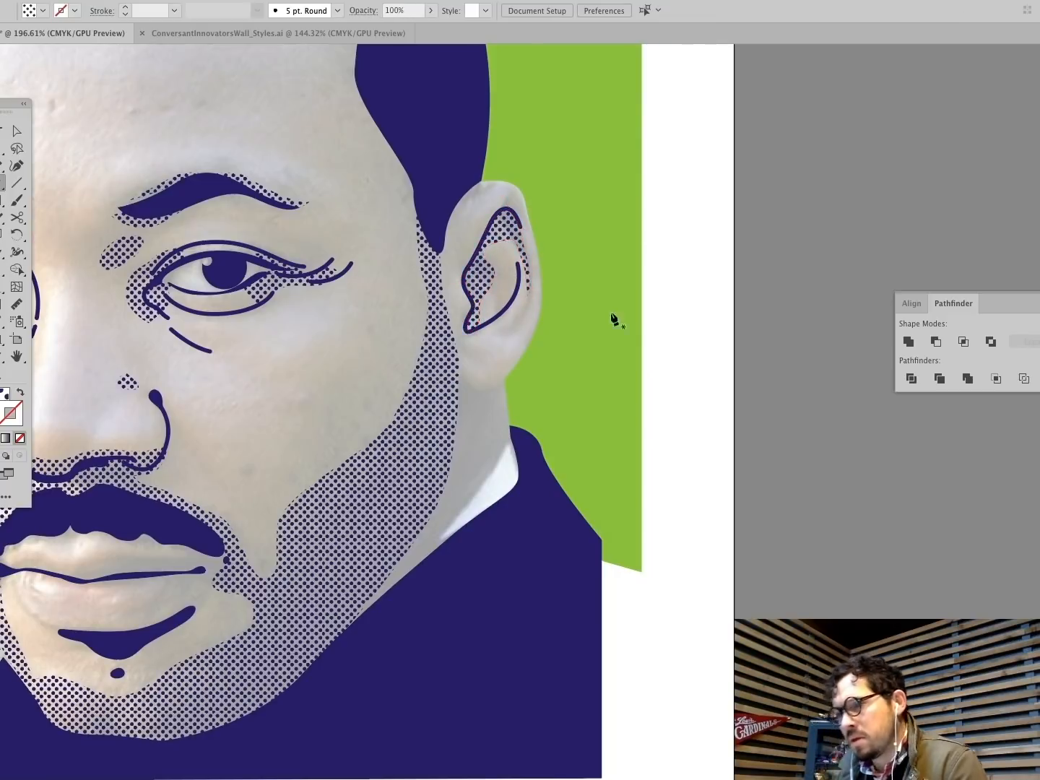
Step: Draw a 2 pt navy line curving under the earlobe and continuing down the edge of the jaw
left_click(508, 309, "super")
mouse_move(518, 355)
left_mouse_down()
mouse_move(510, 379)
mouse_move(448, 376)
left_mouse_up()
left_click(461, 380)
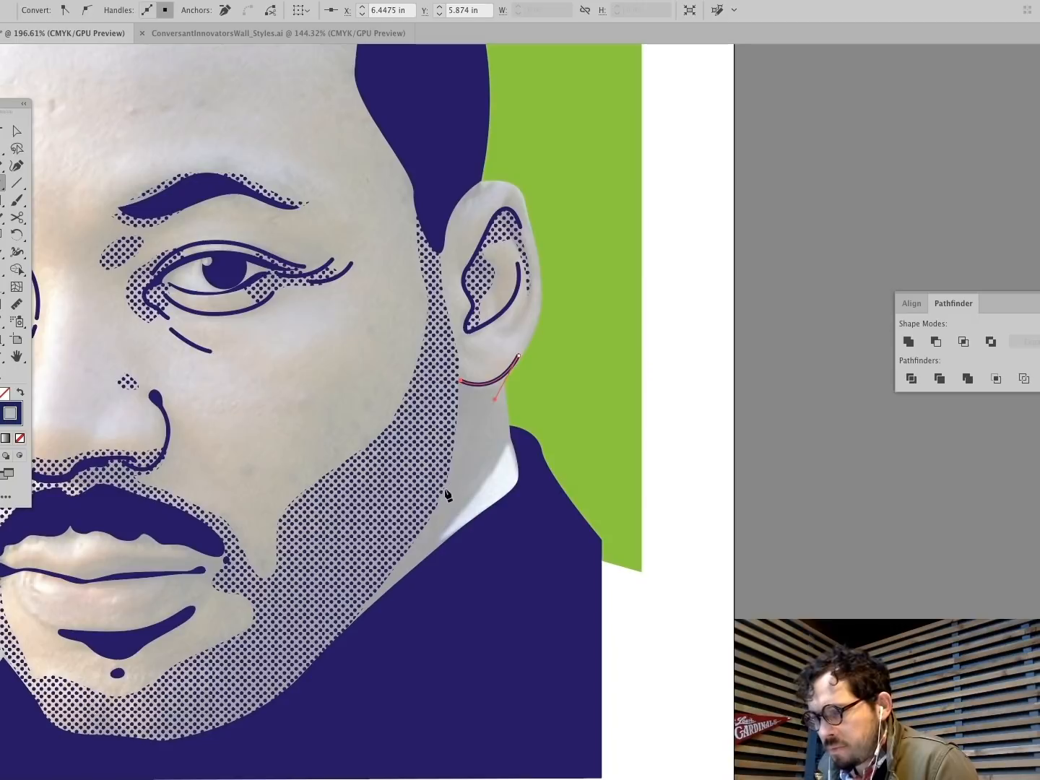
left_click_drag(445, 489, 436, 507)
left_click(507, 477, "super")
key("super+0")
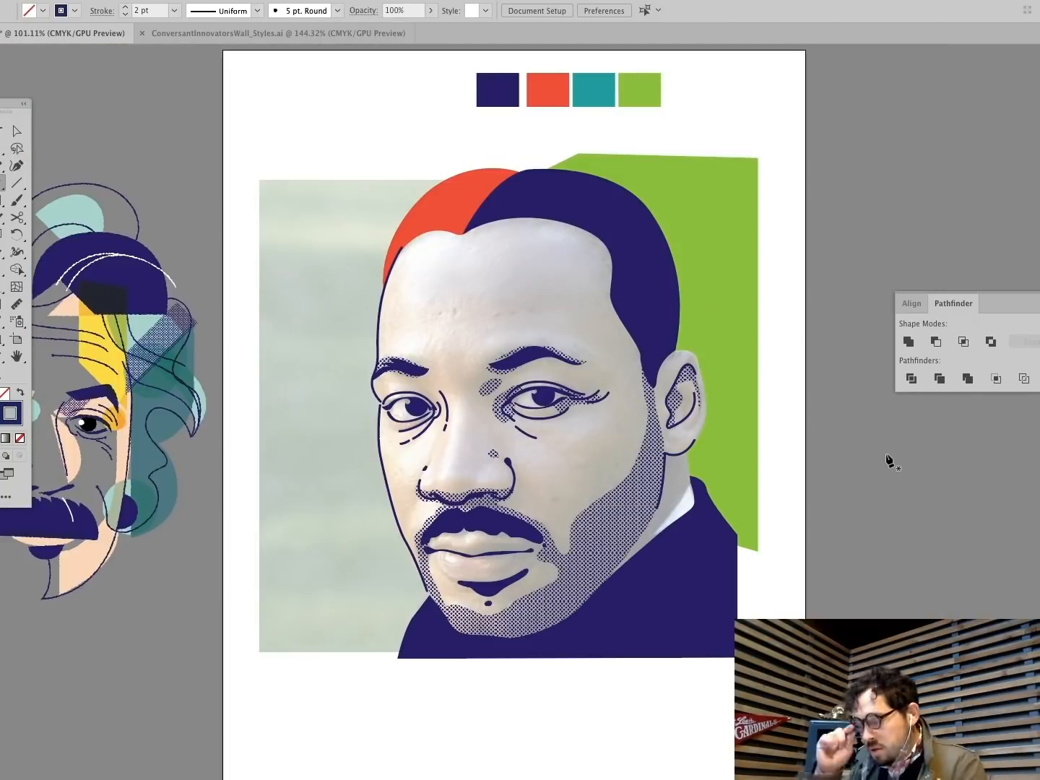
Step: Draw a red filled shape over the upper lip between the mustache and the mouth line
key("z")
left_click_drag(543, 524, 577, 524)
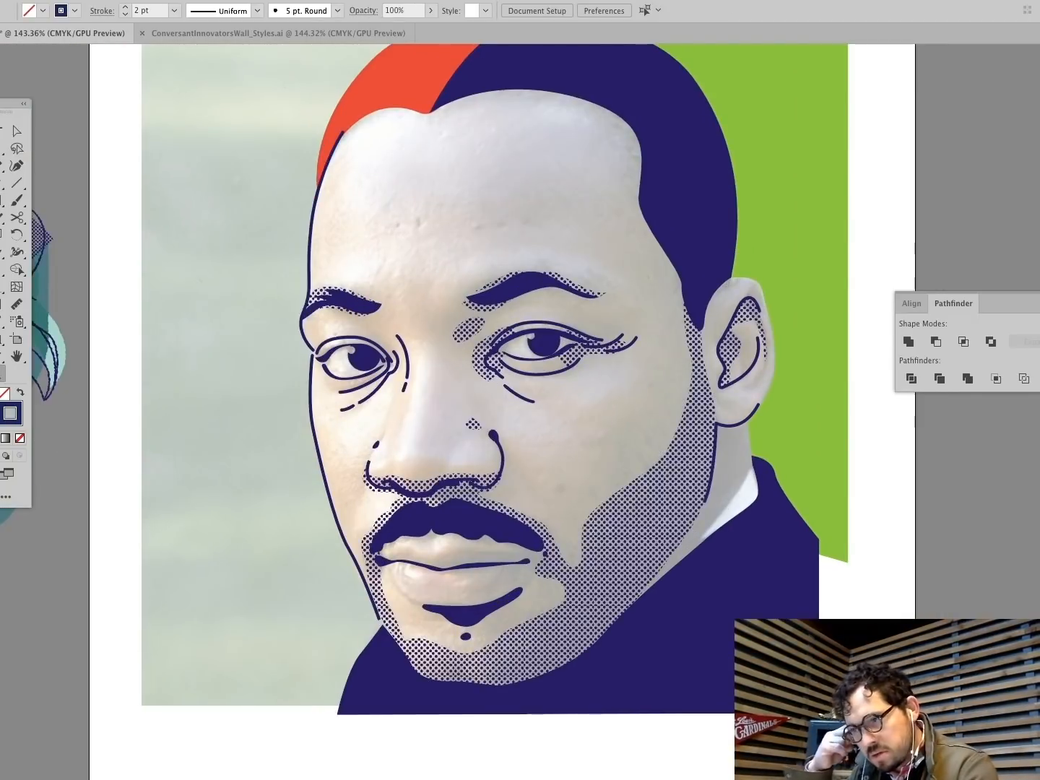
key("super+0")
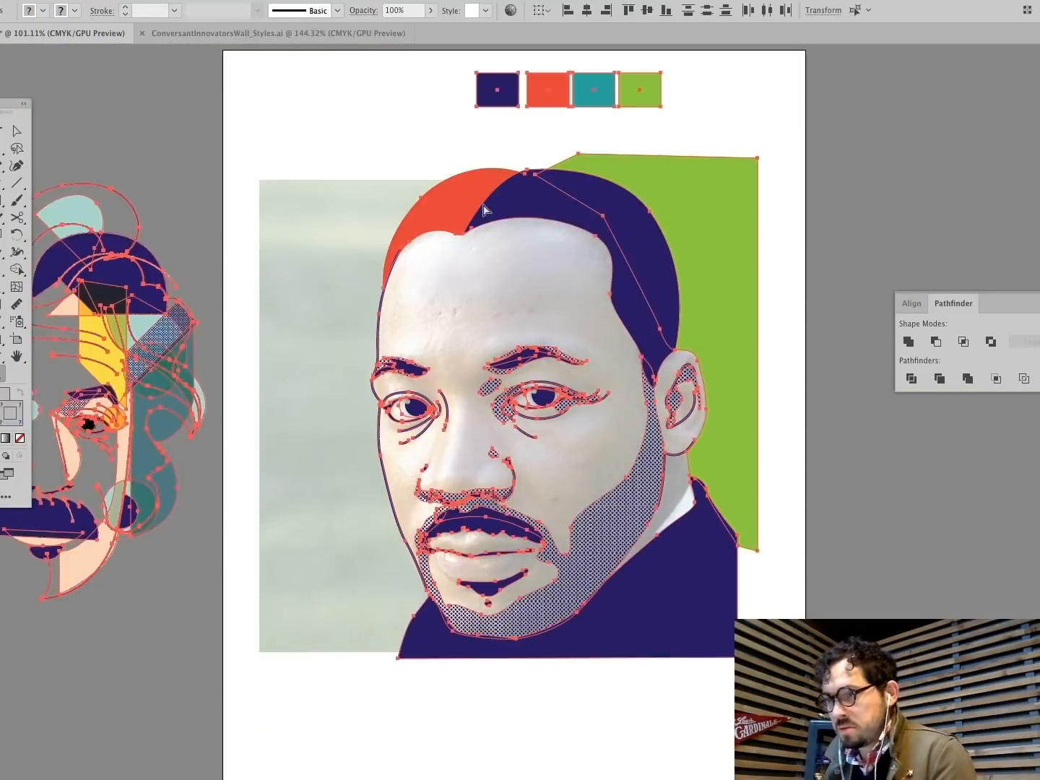
left_click_drag(517, 654, 614, 654)
left_click(4, 183)
left_click(276, 353)
left_click_drag(311, 338, 375, 355)
left_click_drag(400, 333, 516, 348)
left_click_drag(554, 359, 463, 374)
left_click_drag(425, 378, 360, 379)
left_click_drag(319, 366, 269, 365)
left_click(276, 352)
left_click(158, 365, "super")
left_click(532, 369, "super")
left_click(601, 302, "super")
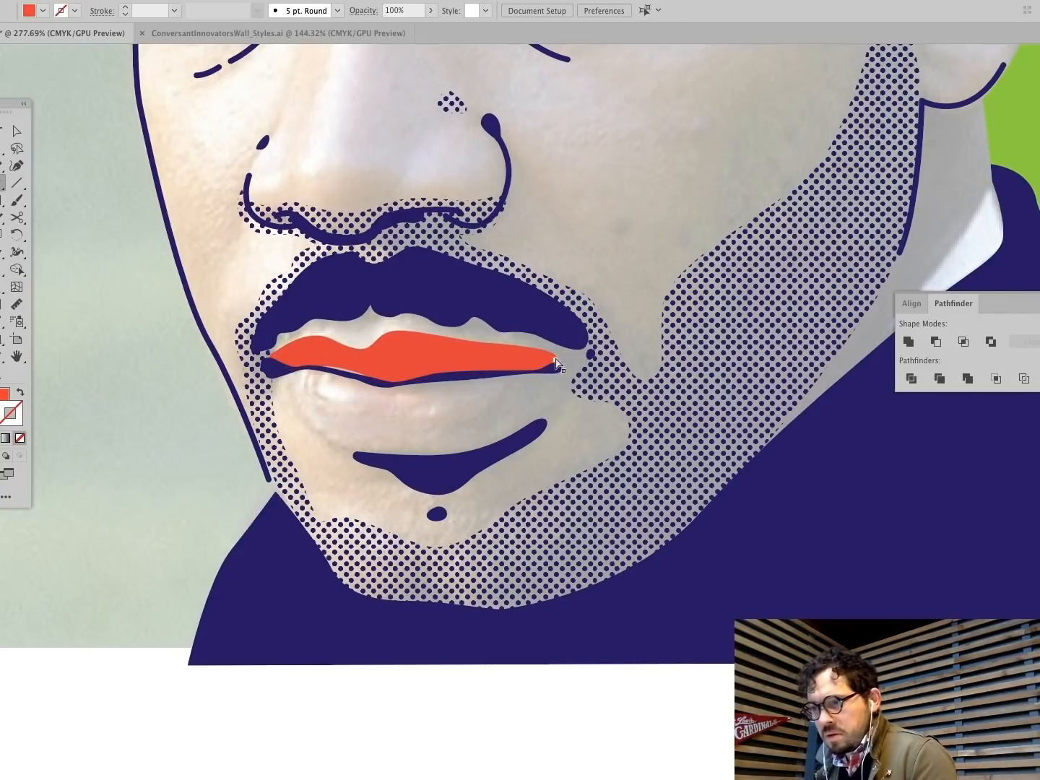
Step: Adjust the red upper lip's anchors at the mouth corner, lower edge and central dip to follow the photo
left_click(551, 364, "super")
left_click_drag(539, 372, 540, 383)
left_click(667, 197, "super")
left_click(354, 374, "super")
left_click(341, 372)
left_click(240, 354, "super")
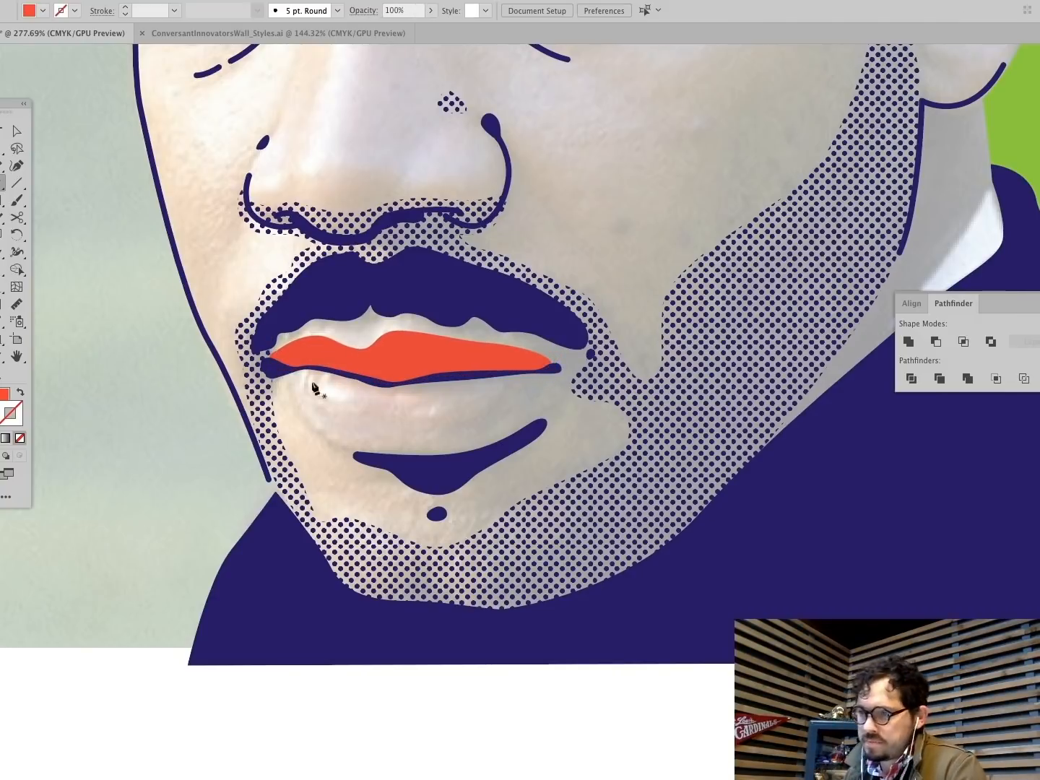
left_click(324, 336, "super")
left_click(357, 350, "super")
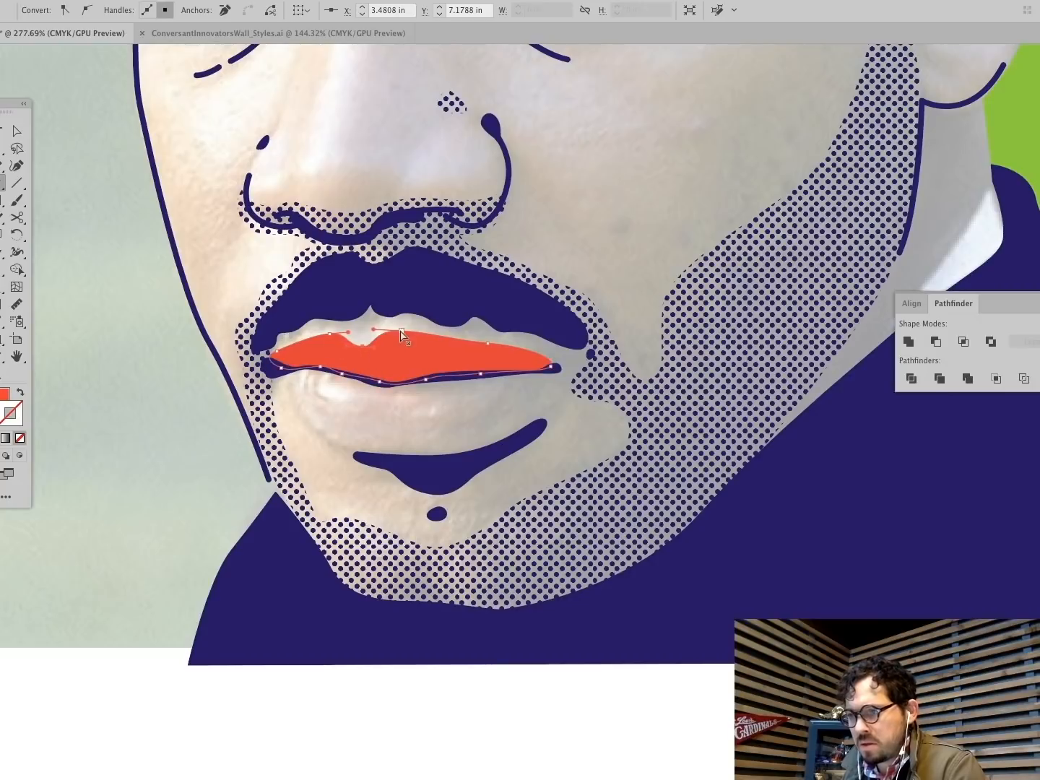
Step: Draw a large red lower-lip shape below the mouth line and a small red oval beside it
left_click(318, 387, "super")
left_click(278, 376)
left_click_drag(376, 448, 454, 412)
left_click_drag(432, 408, 394, 382)
left_click_drag(341, 372, 316, 365)
left_click(166, 397, "super")
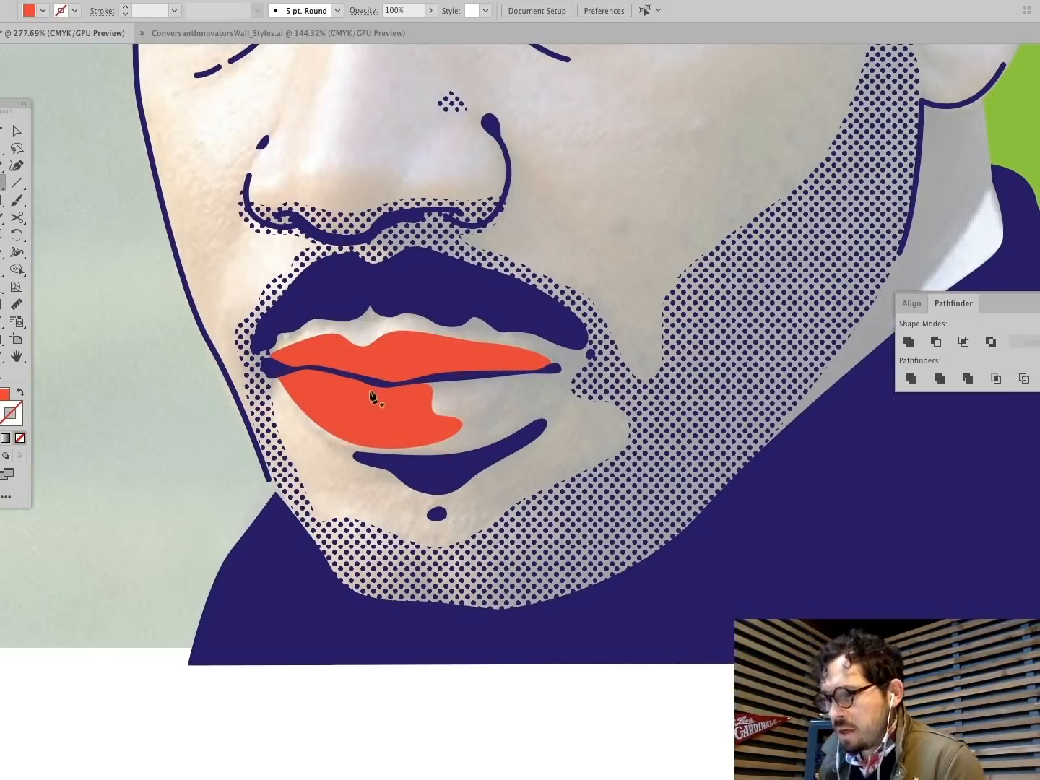
left_click_drag(474, 417, 523, 391)
left_click(473, 419)
left_click(163, 427, "super")
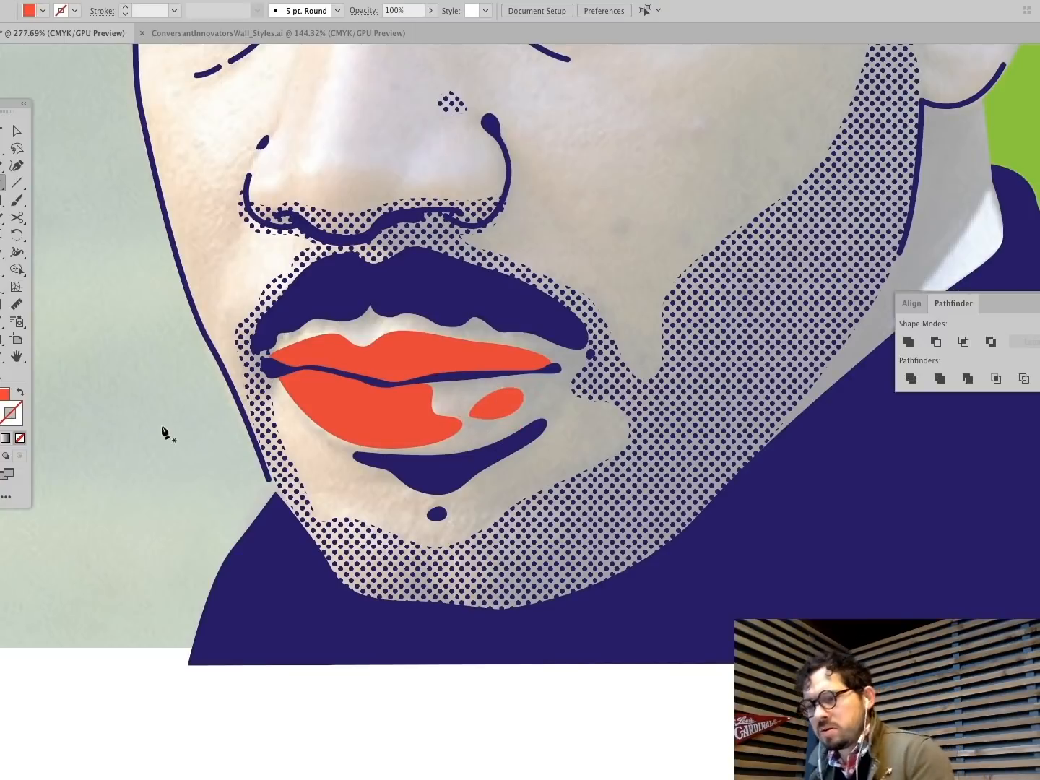
Step: Recolour both lower-lip shapes with the teal from the palette swatch
key("super+0")
left_click(468, 575, "super")
key("i")
left_click(593, 90)
left_click(350, 238, "super")
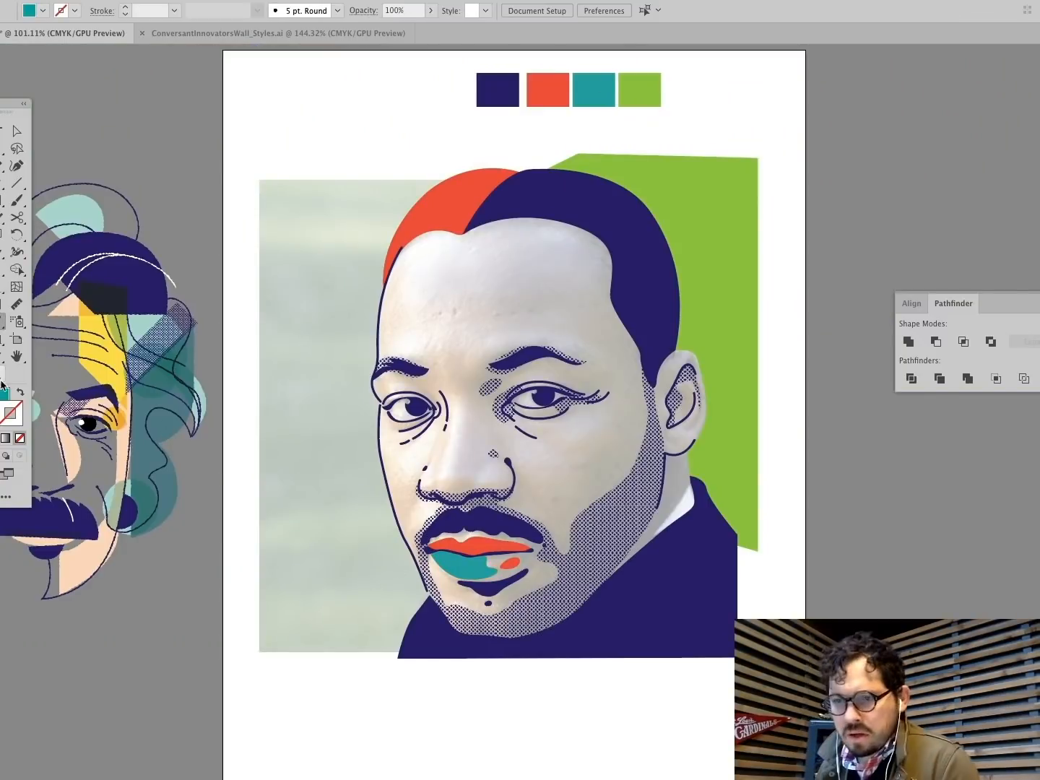
left_click(2, 377)
left_click_drag(576, 613, 650, 614)
left_click(377, 488, "super")
key("i")
left_click(245, 477)
left_click(196, 447, "super")
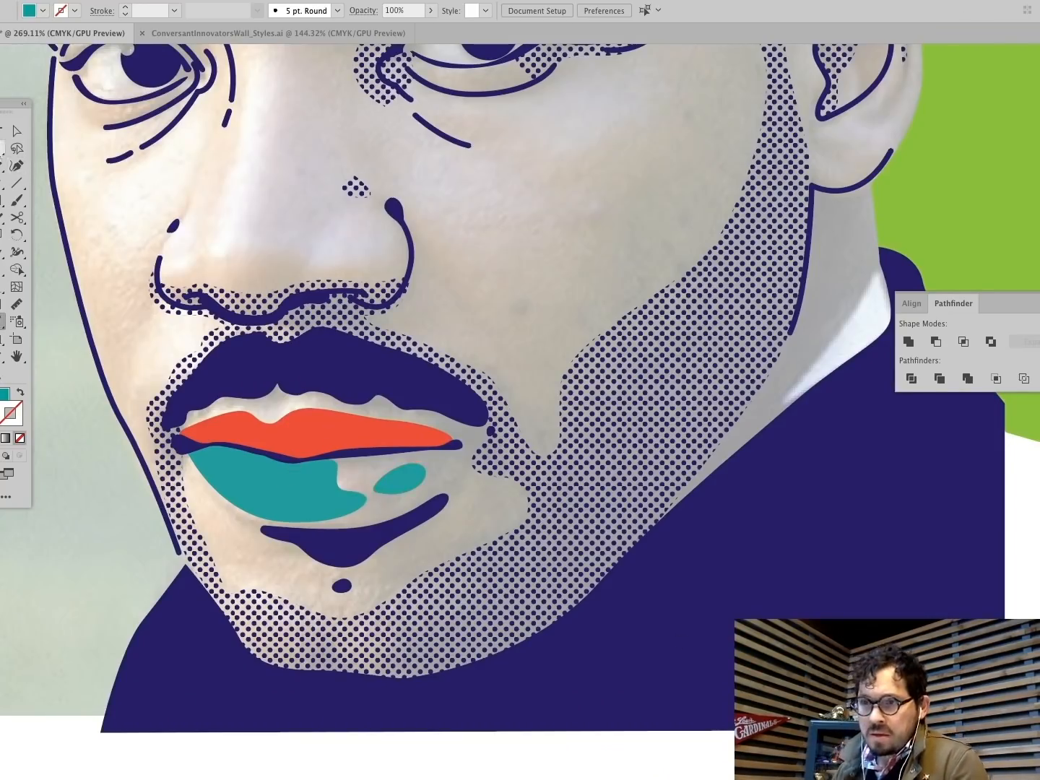
Step: Draw a wavy teal shadow shape along the upper lip's lower edge and send it backward
left_click(232, 430)
left_click_drag(254, 446, 280, 438)
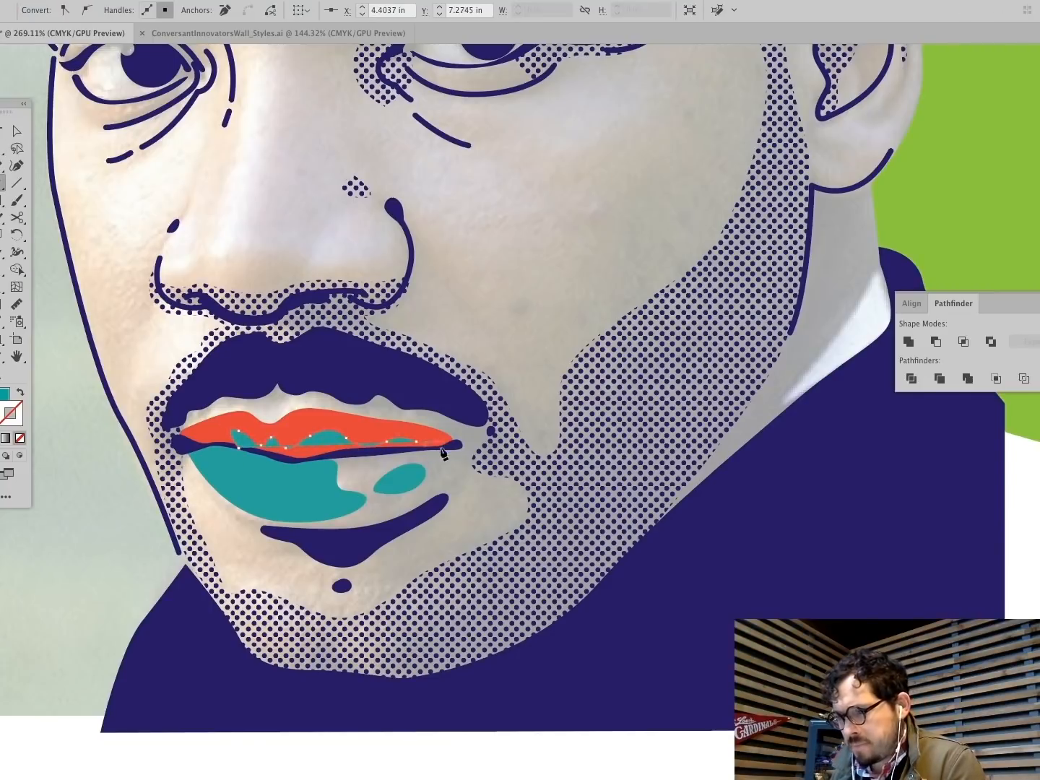
left_click_drag(238, 448, 238, 450)
left_click(211, 437, "super")
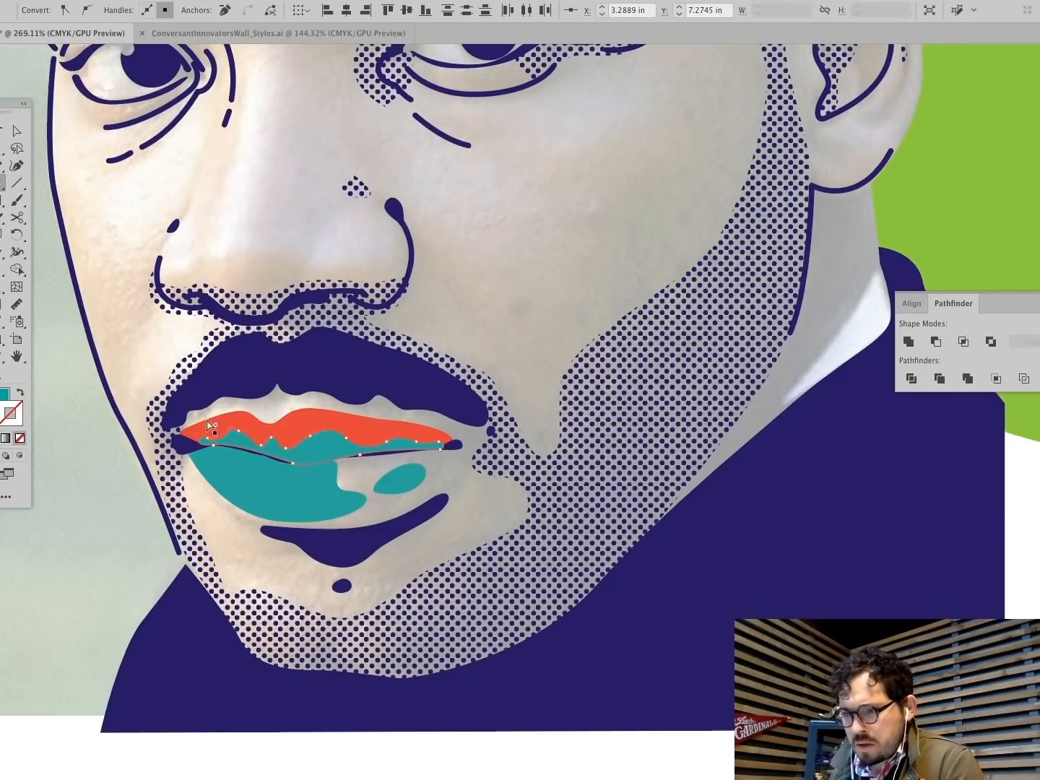
key("super+[")
key("super+0")
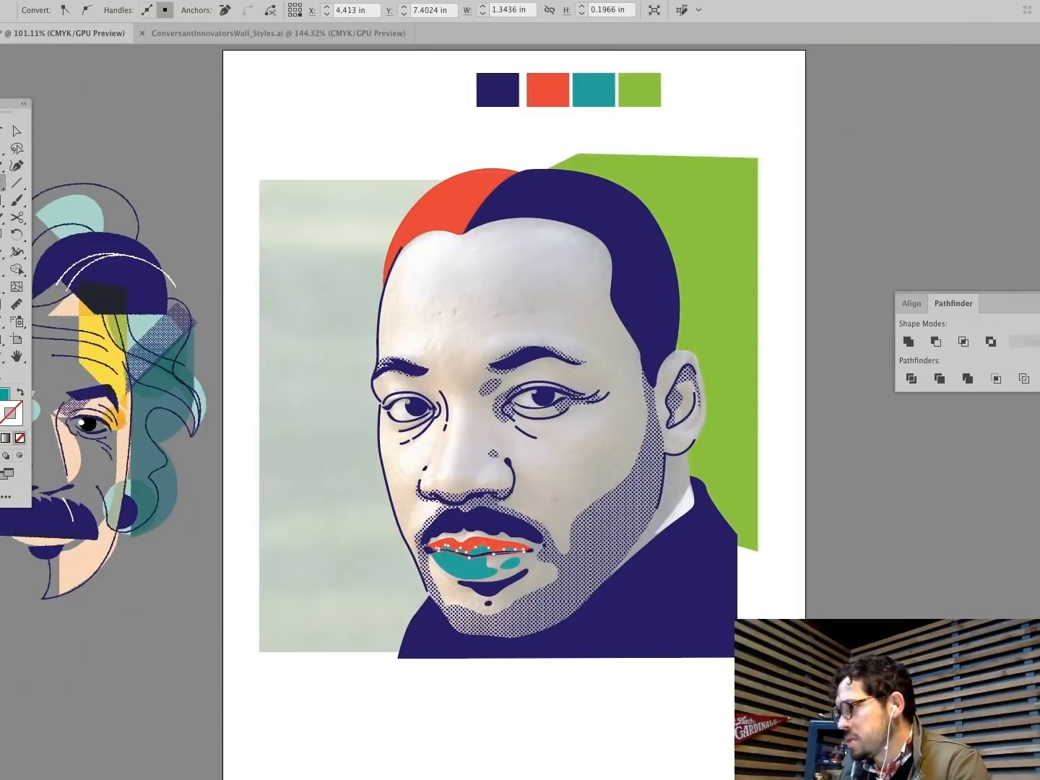
Step: Set the teal upper-lip shadow's blending mode to Multiply
left_click(1037, 204)
left_click(934, 225)
left_click(926, 277)
left_click(828, 308, "super")
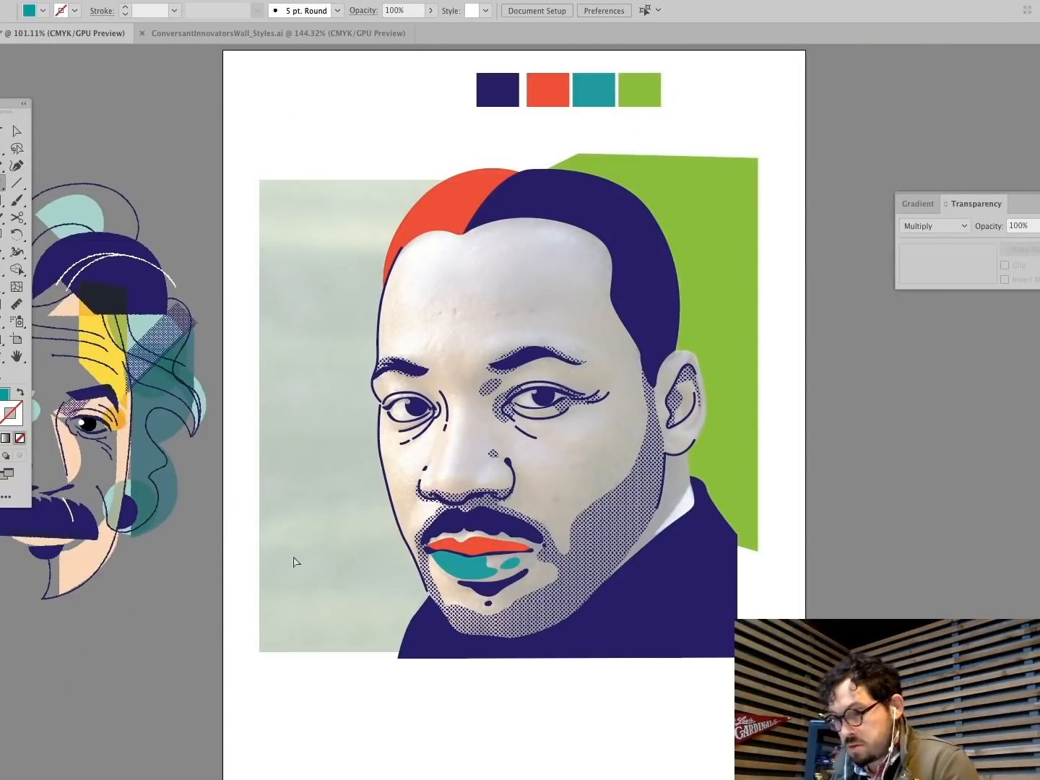
Step: Draw a halftone-dot shadow along the lower edge of the teal lower lip
left_click_drag(536, 630, 650, 630)
left_click(238, 571, "super")
left_click(278, 480, "super")
left_click_drag(266, 466, 235, 442)
left_click_drag(270, 428, 323, 444)
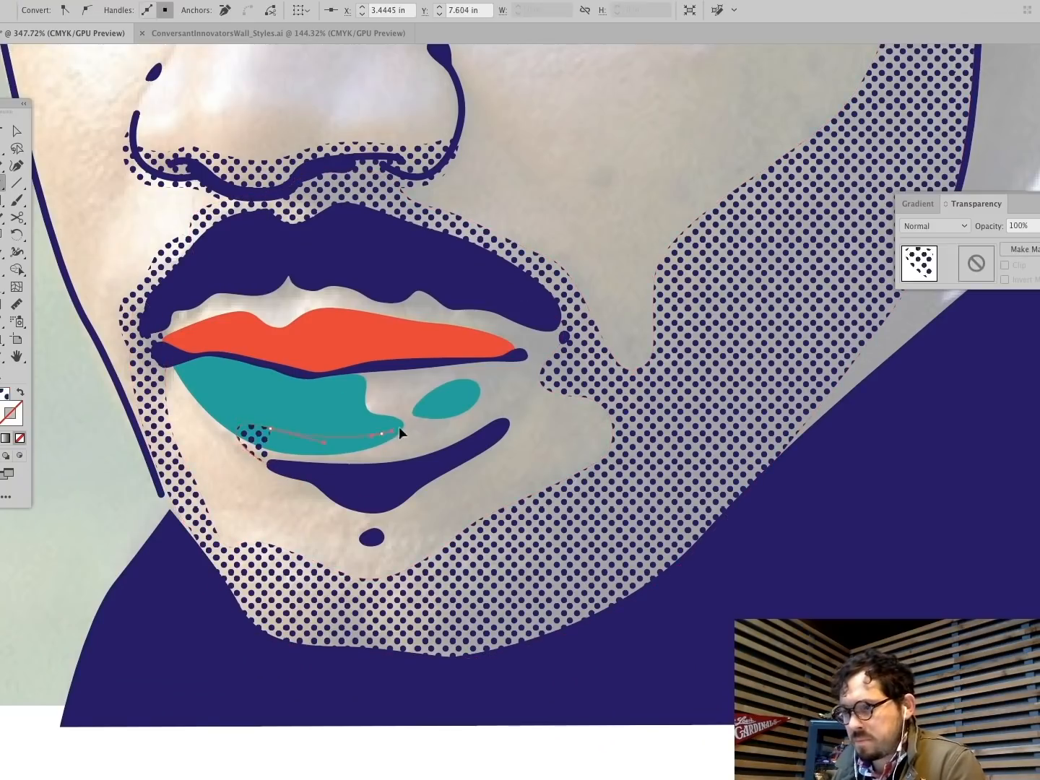
left_click_drag(399, 433, 426, 438)
left_click_drag(397, 473, 335, 488)
left_click_drag(267, 465, 249, 454)
left_click(217, 449, "super")
Step: Draw a narrow halftone-dot shadow along the red upper lip's lower edge, just above the mouth line
left_click_drag(169, 353, 182, 342)
left_click_drag(210, 340, 230, 347)
left_click_drag(303, 357, 325, 354)
mouse_move(358, 351)
left_mouse_down()
mouse_move(385, 351)
mouse_move(326, 373)
left_mouse_up()
left_click_drag(291, 373, 269, 365)
left_click_drag(193, 357, 159, 361)
left_click(241, 563, "super")
key("super+0")
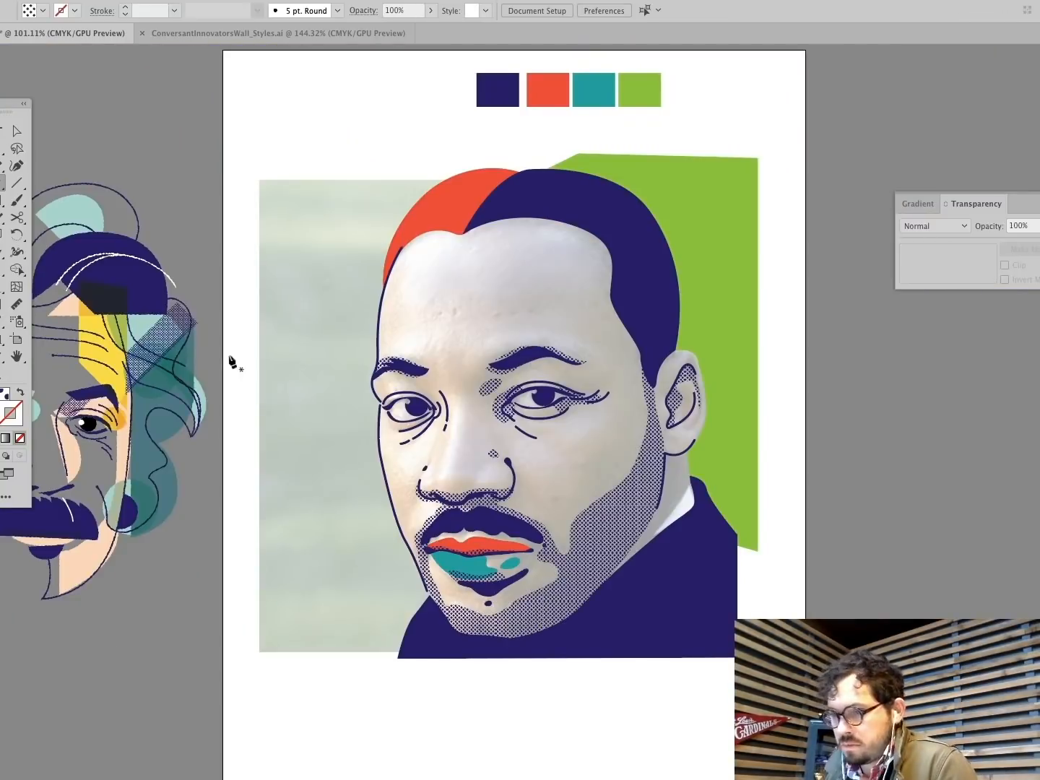
Step: Draw a halftone-dot shadow around the left eye's inner corner and beneath the eye
left_click_drag(601, 532, 650, 531)
scroll(434, 221, "up", 3)
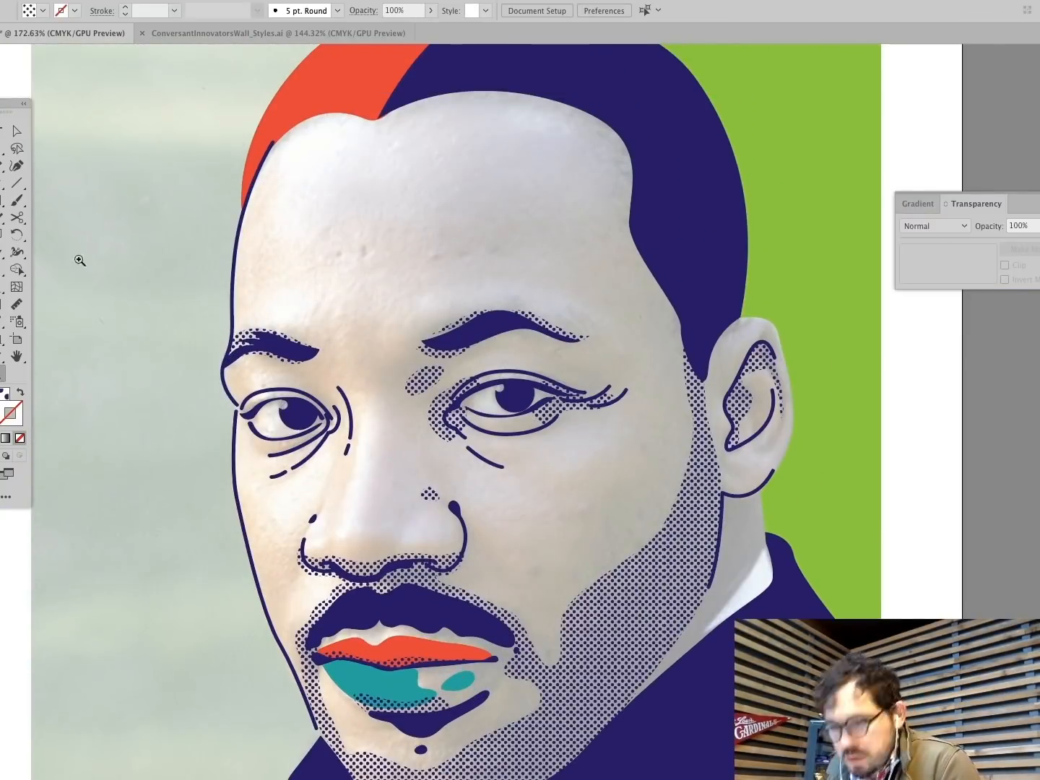
key("p")
left_click(436, 413, "super")
left_click(222, 250, "super")
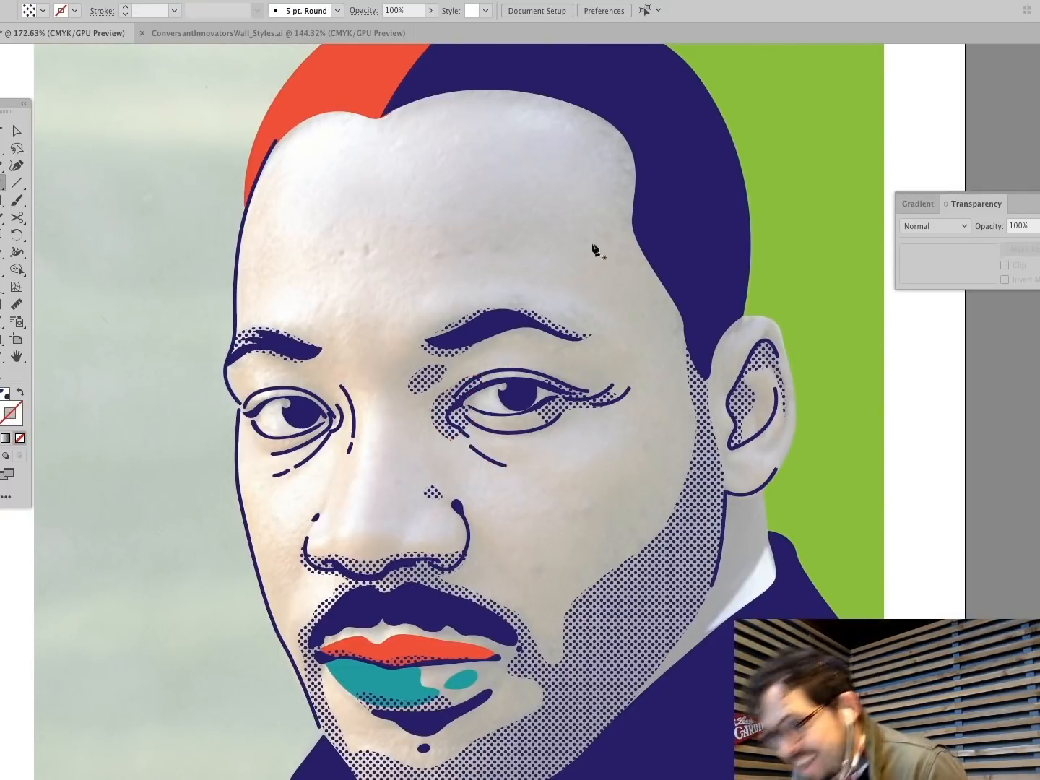
left_click(468, 381, "super")
left_click(294, 377, "super")
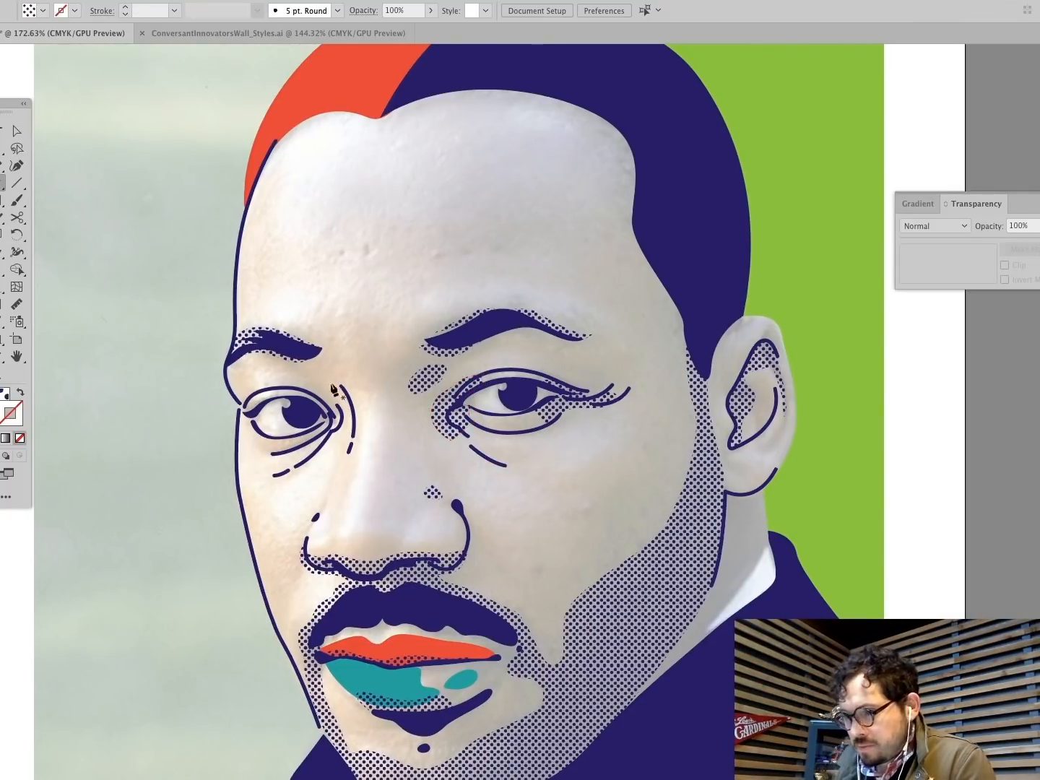
left_click(332, 381)
mouse_move(343, 434)
left_mouse_down()
mouse_move(333, 449)
mouse_move(279, 444)
left_mouse_up()
left_click(309, 459)
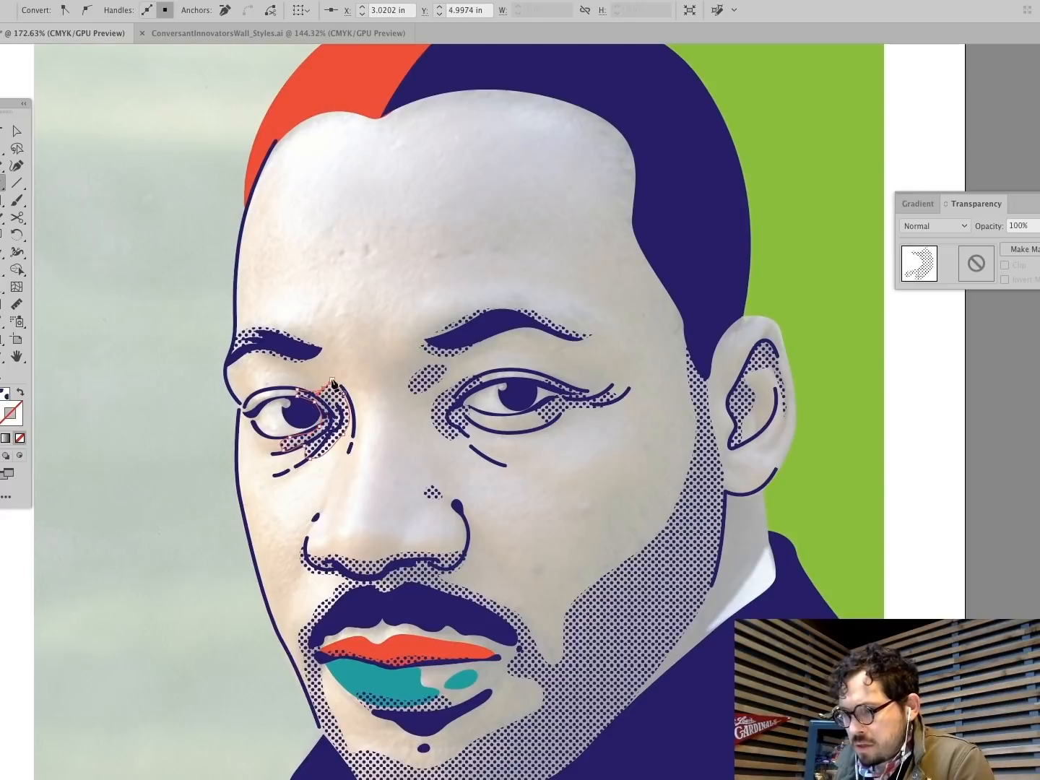
Step: Draw a halftone-dot shadow over the outer part of the left eye's upper lid
left_click(261, 406)
left_click(277, 395)
left_click_drag(243, 382, 239, 385)
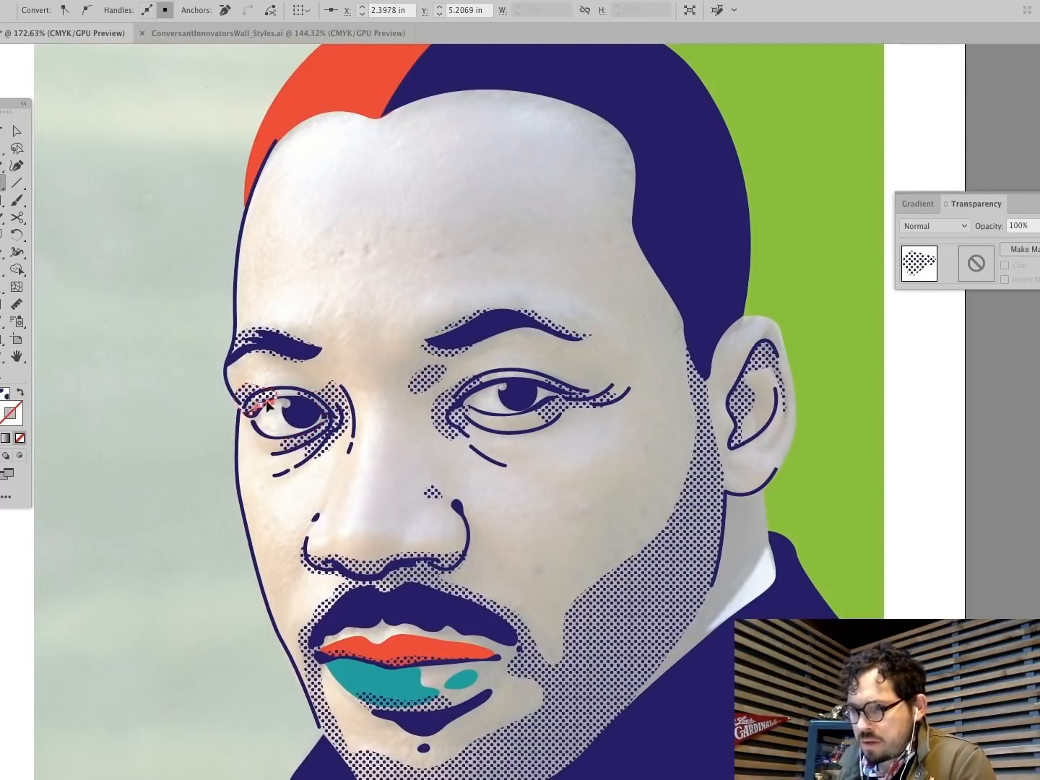
left_click(186, 467, "super")
Step: Draw halftone-dot shadows down the left side of the nose bridge and along the forehead's right hairline
left_click(353, 455)
mouse_move(340, 474)
left_mouse_down()
mouse_move(330, 486)
mouse_move(352, 485)
left_mouse_up()
left_click(352, 455)
left_click(151, 476, "super")
scroll(218, 525, "up", 3)
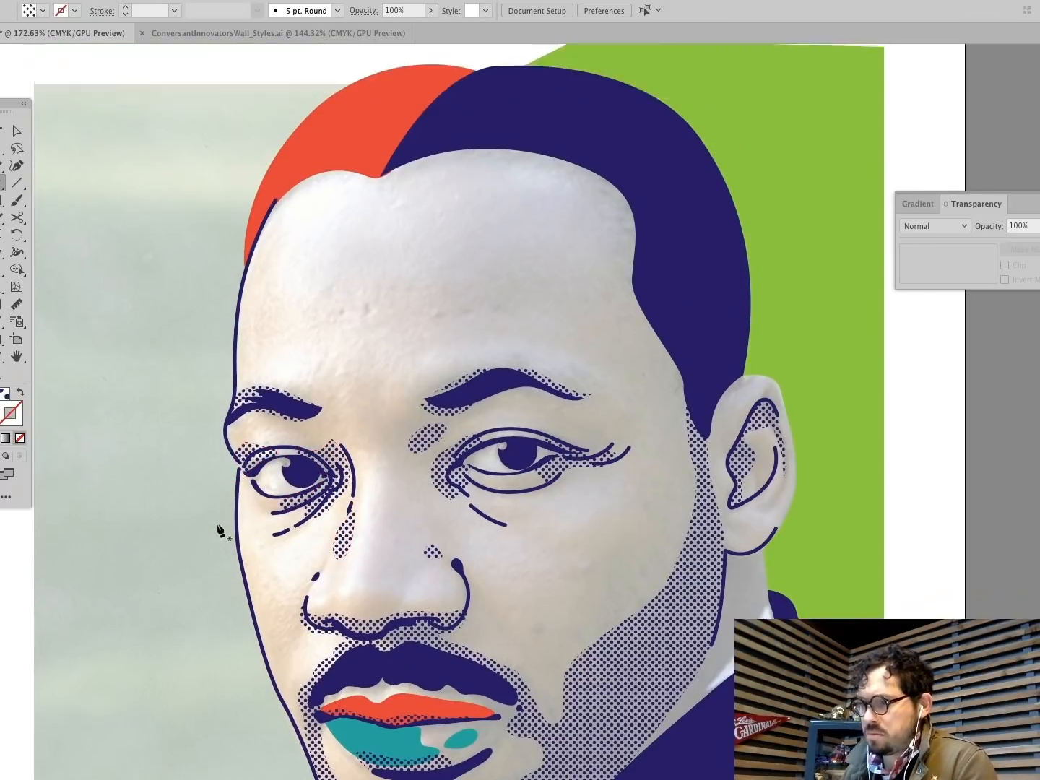
scroll(610, 656, "down", 3)
key("super+0")
mouse_move(594, 233)
left_mouse_down()
mouse_move(621, 318)
mouse_move(659, 356)
left_mouse_up()
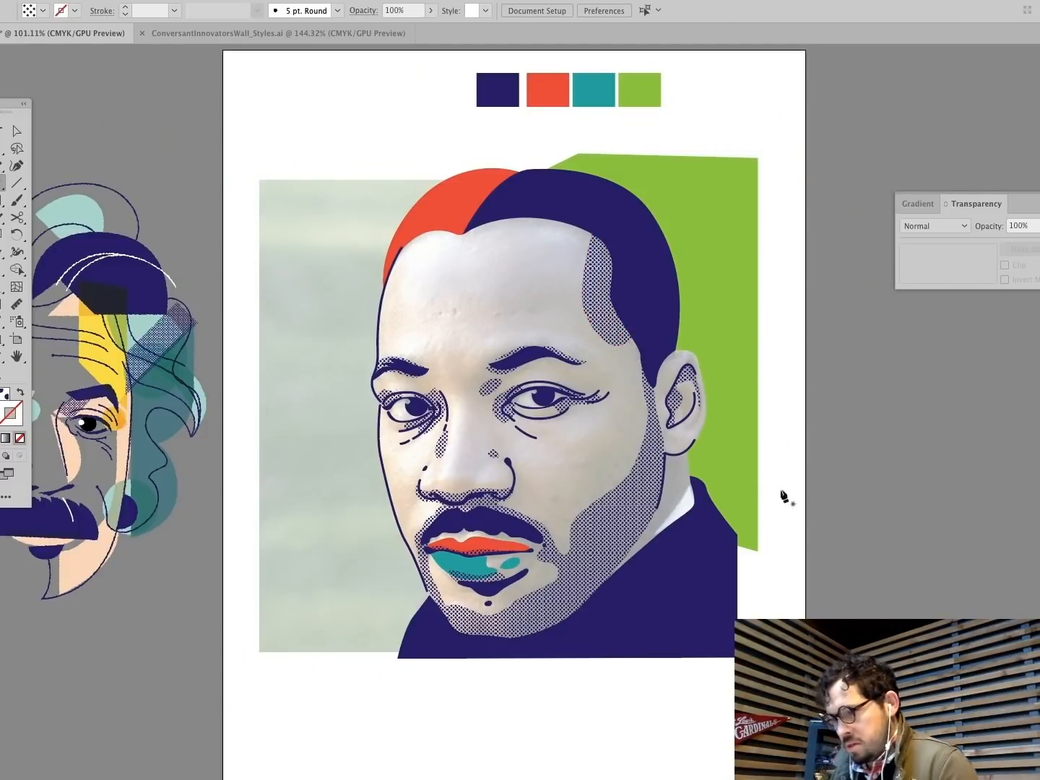
Step: Draw a teal shape over the neck and collar between the jaw, earlobe and jacket, and send it to the back
left_click(462, 564, "super")
key("super+shift+a")
left_click(688, 449)
left_click(699, 508)
left_click(677, 538)
left_click(608, 583)
left_click_drag(626, 547, 633, 537)
left_click_drag(659, 490, 663, 475)
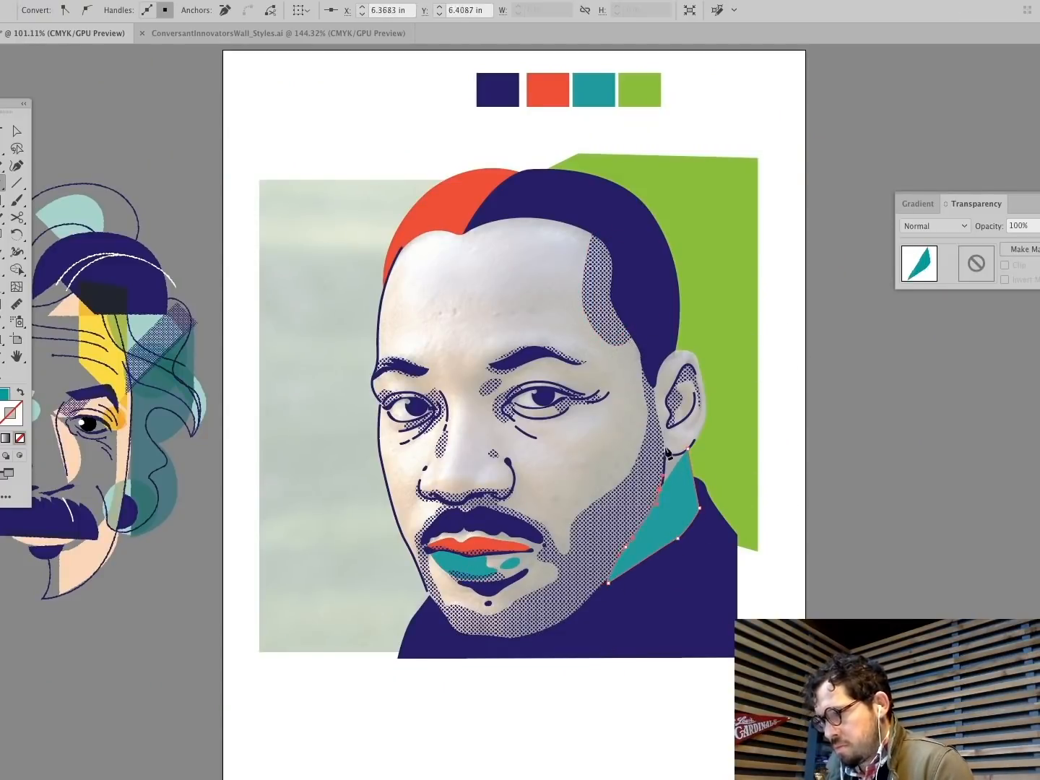
left_click(665, 453)
left_click(688, 448)
key("super+shift+a")
left_click(676, 501, "super")
key("super+shift+[")
left_click(906, 443, "super")
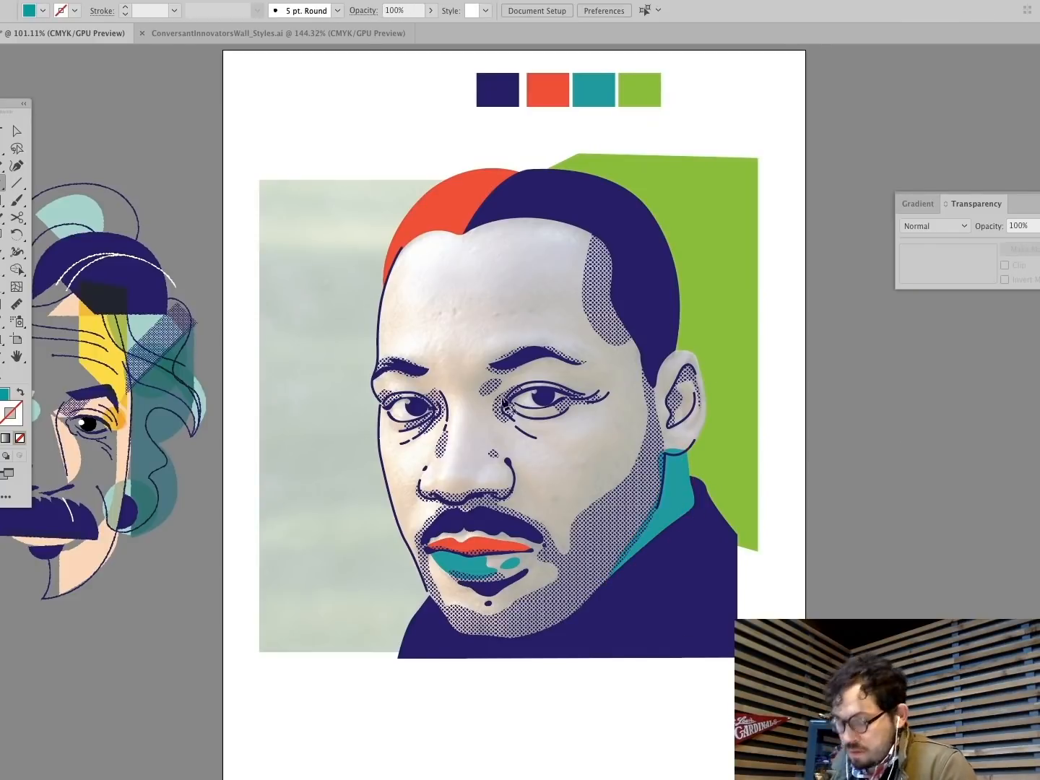
Step: Draw a curved teal shadow from the right eyebrow around the eye's inner corner to the nose, and send it to the back
left_click_drag(497, 374, 496, 375)
left_click_drag(478, 403, 478, 421)
left_click_drag(498, 437, 505, 424)
left_click(512, 373)
key("super+shift+[")
key("super+shift+a")
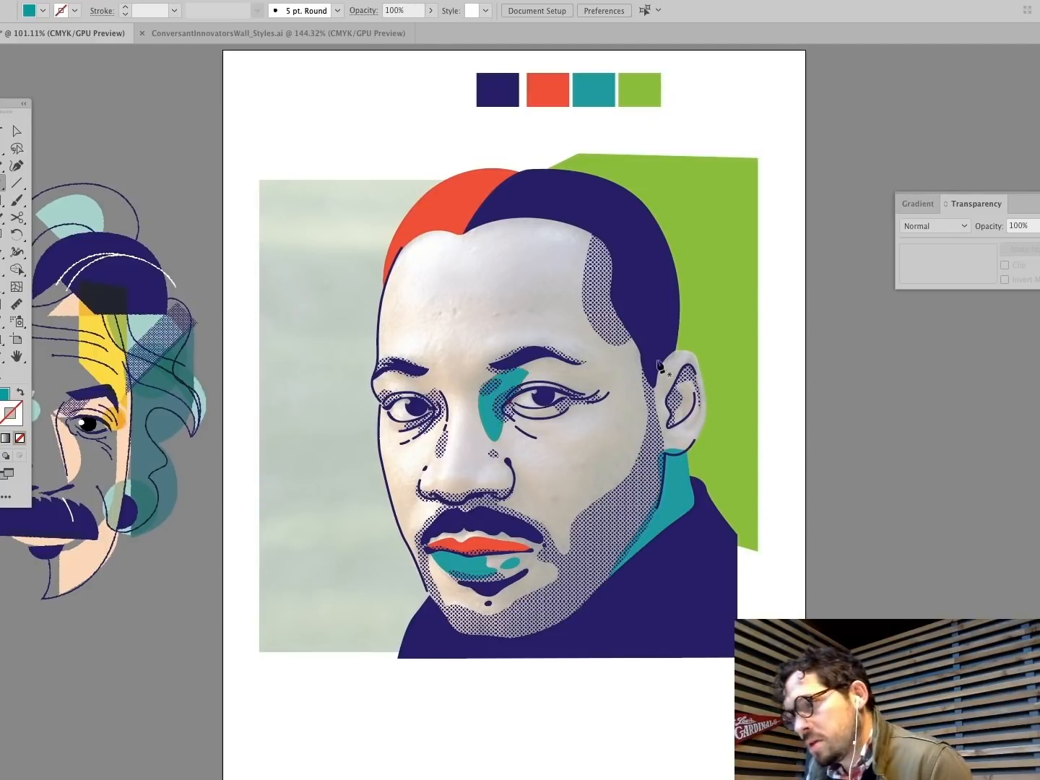
Step: Adjust the upper anchor of the teal shadow beside the right eye, just below the eyebrow
left_click_drag(859, 550, 859, 551)
key("a")
left_click(255, 182)
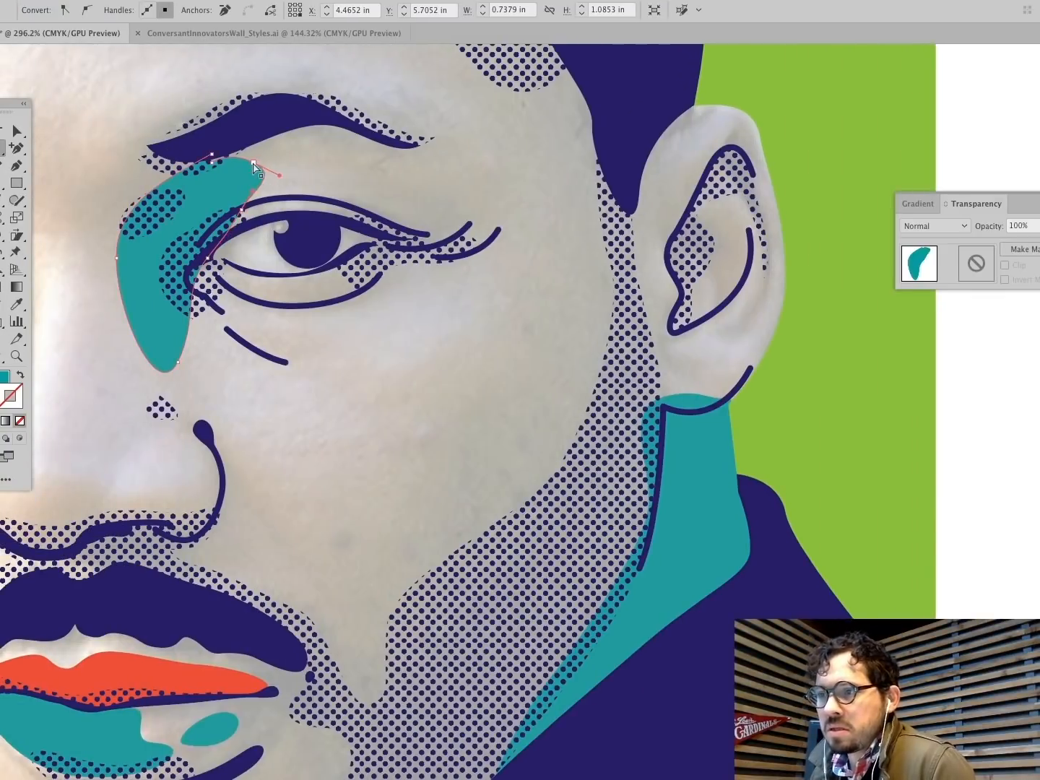
left_click(250, 156)
Step: Draw a teal shadow shape beneath the right eye's outer corner and send it to the back
left_click(21, 166)
key("super+shift+a")
left_click(305, 303)
left_click_drag(317, 278, 392, 252)
left_click_drag(400, 302, 379, 320)
left_click_drag(342, 304, 329, 309)
left_click(305, 302)
key("super+shift+[")
key("super+0")
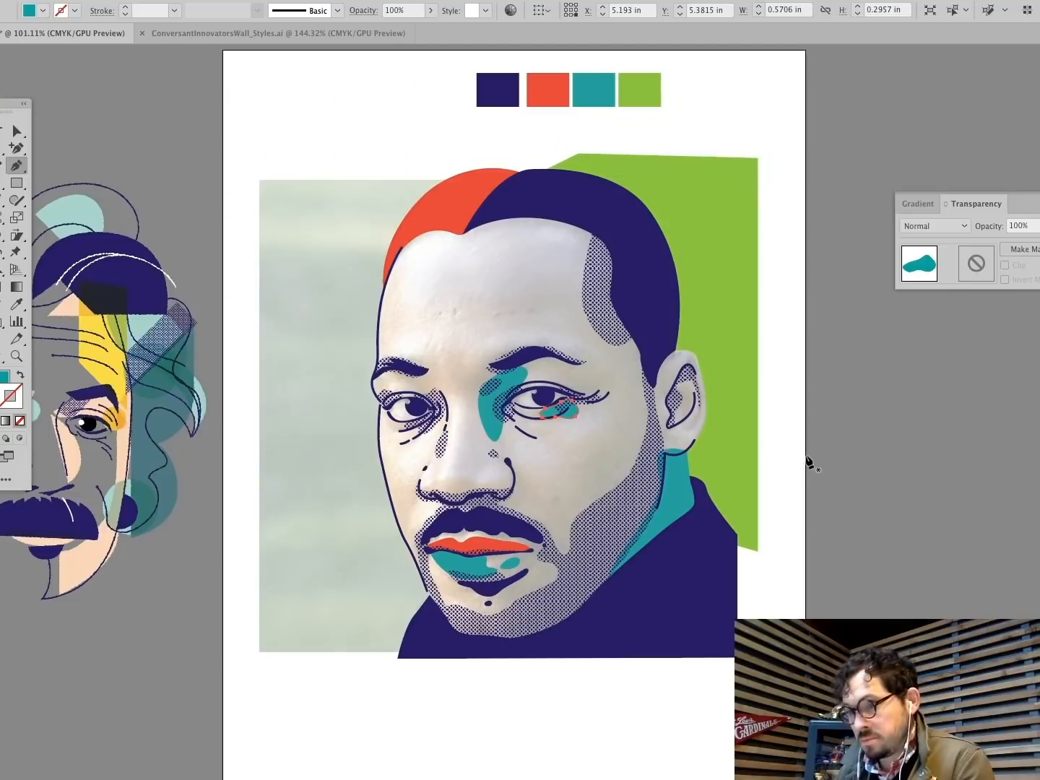
Step: Draw a teal shadow between the base of the nose and the moustache, and send it to the back
key("super+shift+a")
key("z")
left_click_drag(726, 655, 794, 655)
key("p")
left_click(279, 407)
left_click_drag(267, 385, 336, 366)
left_click_drag(344, 394, 313, 420)
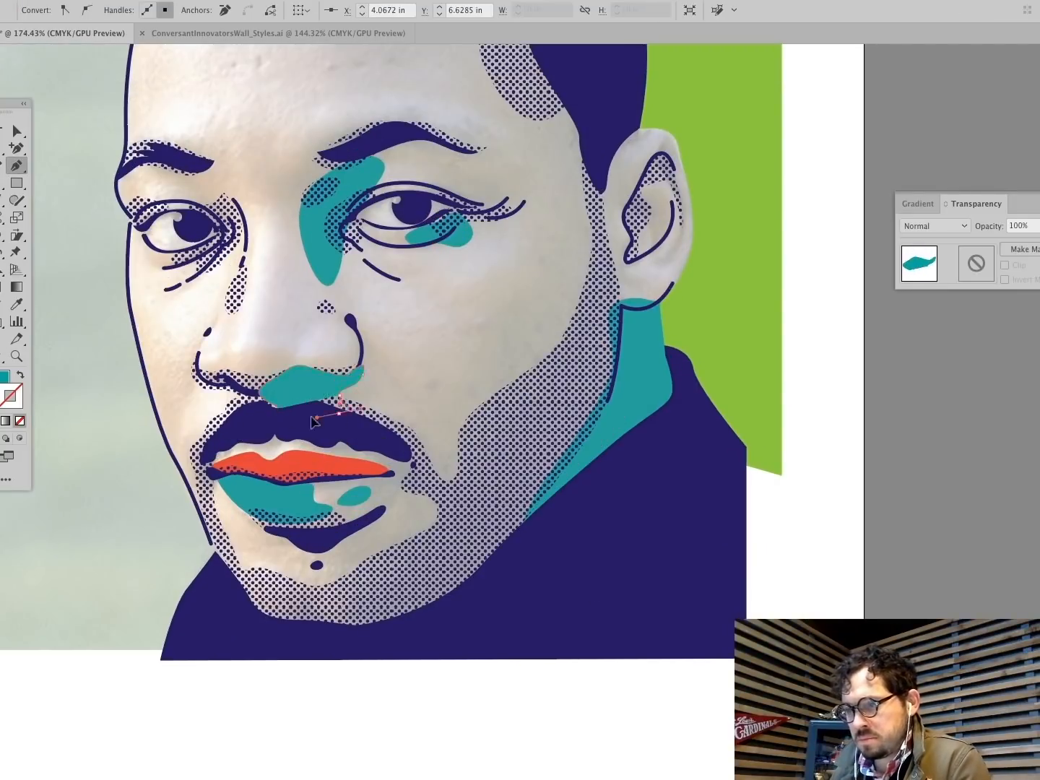
left_click(279, 407)
key("super+shift+[")
left_click(98, 427, "super")
Step: Draw a small teal drop on the side of the nose and a teal dot below the right eye's outer corner
left_click_drag(304, 287, 303, 291)
left_click_drag(316, 318, 319, 316)
scroll(394, 368, "up", 4)
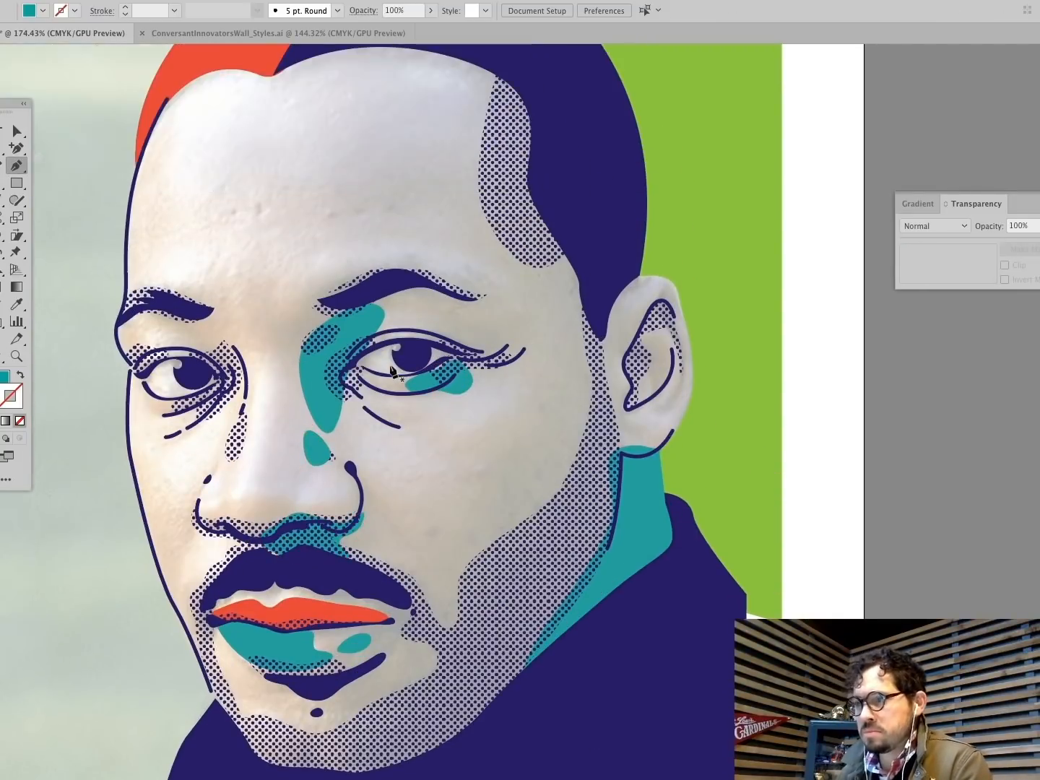
left_click(490, 377)
left_click_drag(495, 387, 500, 386)
left_click(490, 378)
Step: Draw a long teal shadow from the forehead hairline past the ear and along the jaw to the chin, and send it to the back
scroll(262, 232, "up", 3)
left_click(335, 167)
left_click_drag(387, 180, 425, 183)
left_click_drag(480, 209, 493, 224)
left_click_drag(512, 292, 513, 315)
left_click_drag(548, 387, 562, 408)
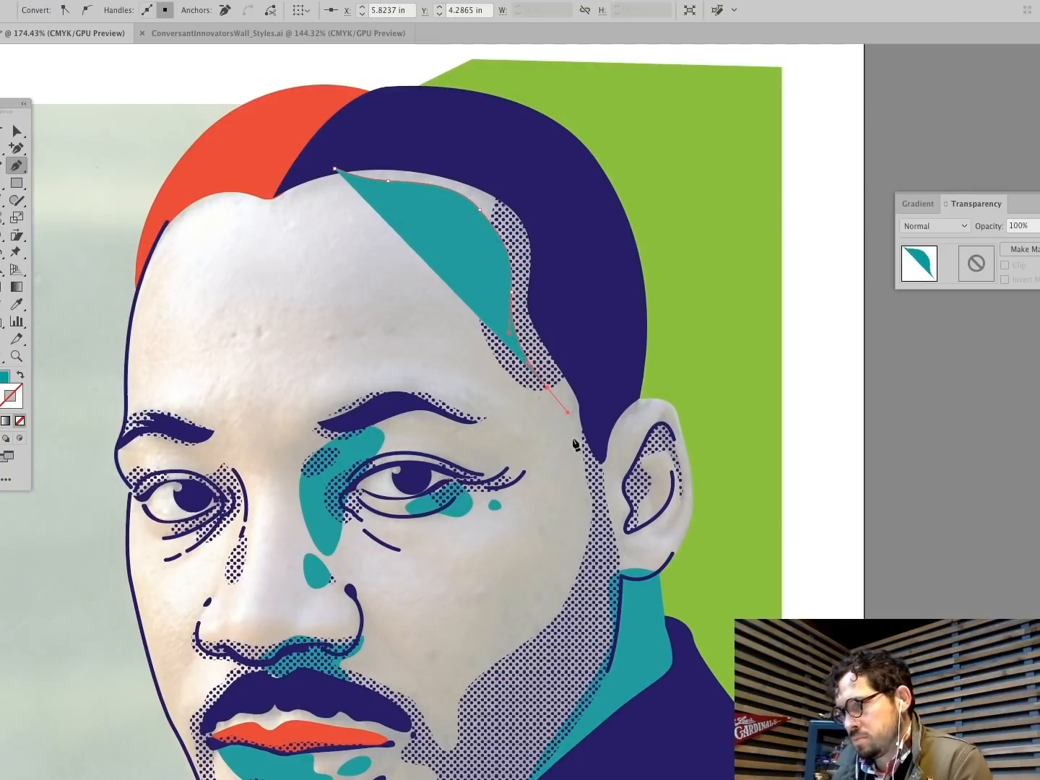
left_click_drag(579, 456, 584, 476)
left_click_drag(594, 575, 573, 652)
left_click_drag(574, 652, 547, 574)
left_click_drag(478, 653, 450, 682)
left_click_drag(413, 706, 383, 717)
left_click_drag(300, 722, 332, 740)
left_click_drag(502, 702, 545, 663)
left_click(631, 538)
left_click_drag(635, 426, 616, 373)
left_click(622, 239)
scroll(607, 188, "up", 5)
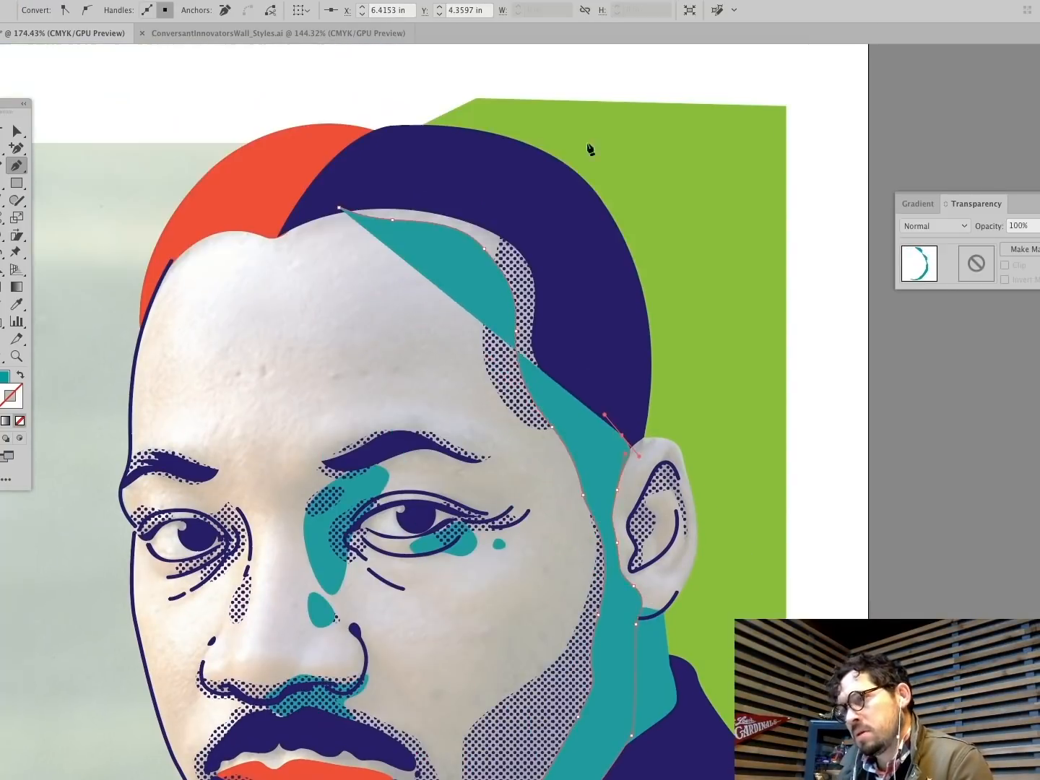
left_click_drag(510, 213, 474, 185)
left_click_drag(407, 181, 376, 186)
left_click(341, 210)
key("super+shift+[")
left_click(864, 356, "super")
Step: Reshape the inner edge of the long teal shadow so it bulges into the face at the temple and cheek
scroll(864, 356, "down", 4)
scroll(864, 355, "down", 1)
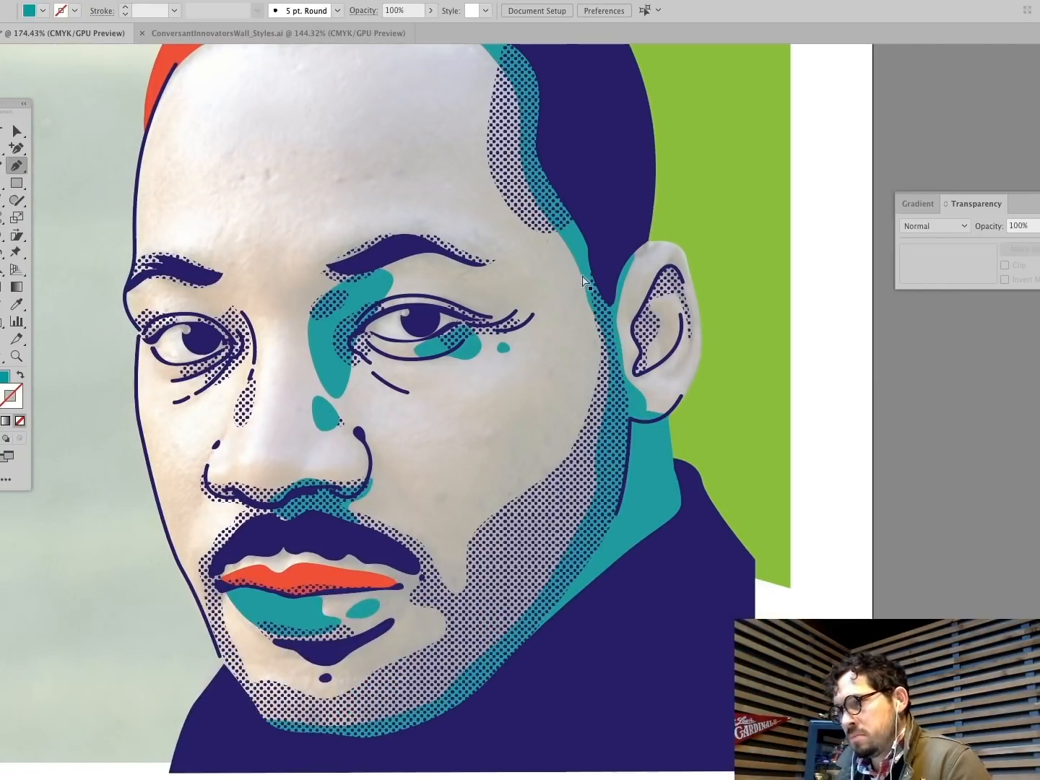
left_click(583, 279, "super")
left_click_drag(586, 297, 542, 297)
left_click(840, 350, "super")
left_click(601, 420, "super")
left_click_drag(601, 419, 567, 431)
left_click(677, 295, "super")
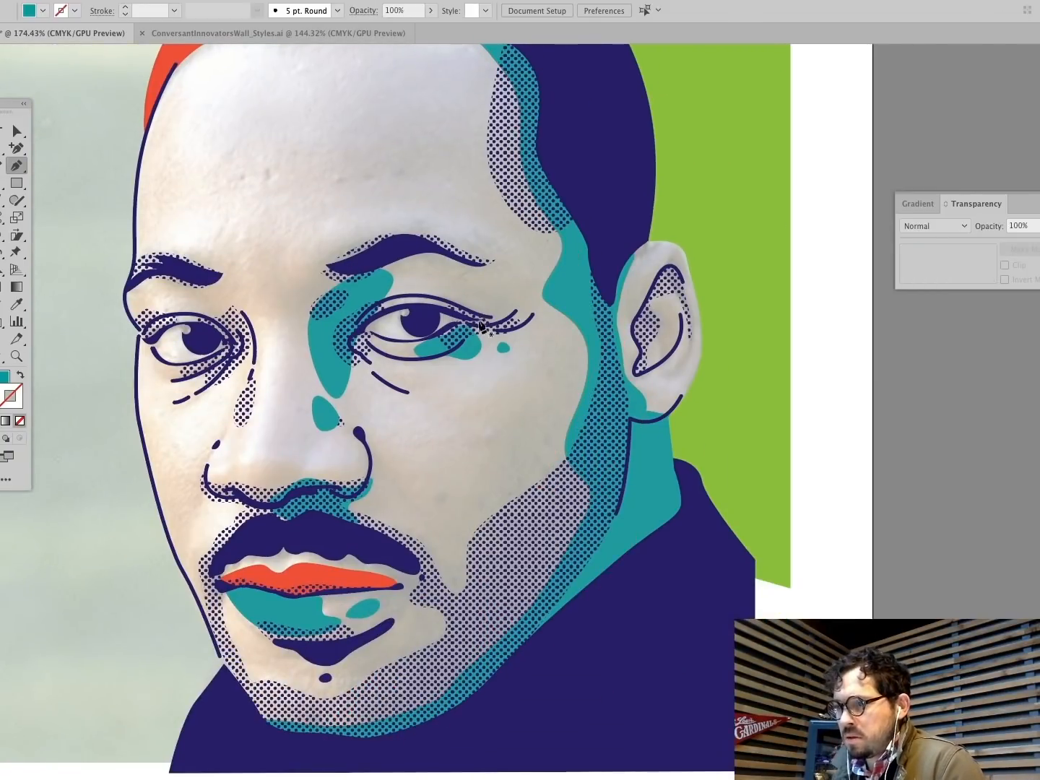
Step: Draw a teal almond shape about 0.38 in wide and 0.17 in high at the right eye's outer corner
left_click_drag(473, 321, 483, 325)
mouse_move(505, 318)
left_mouse_down()
mouse_move(512, 311)
mouse_move(471, 306)
left_mouse_up()
left_click(473, 321)
scroll(473, 366, "left", 4)
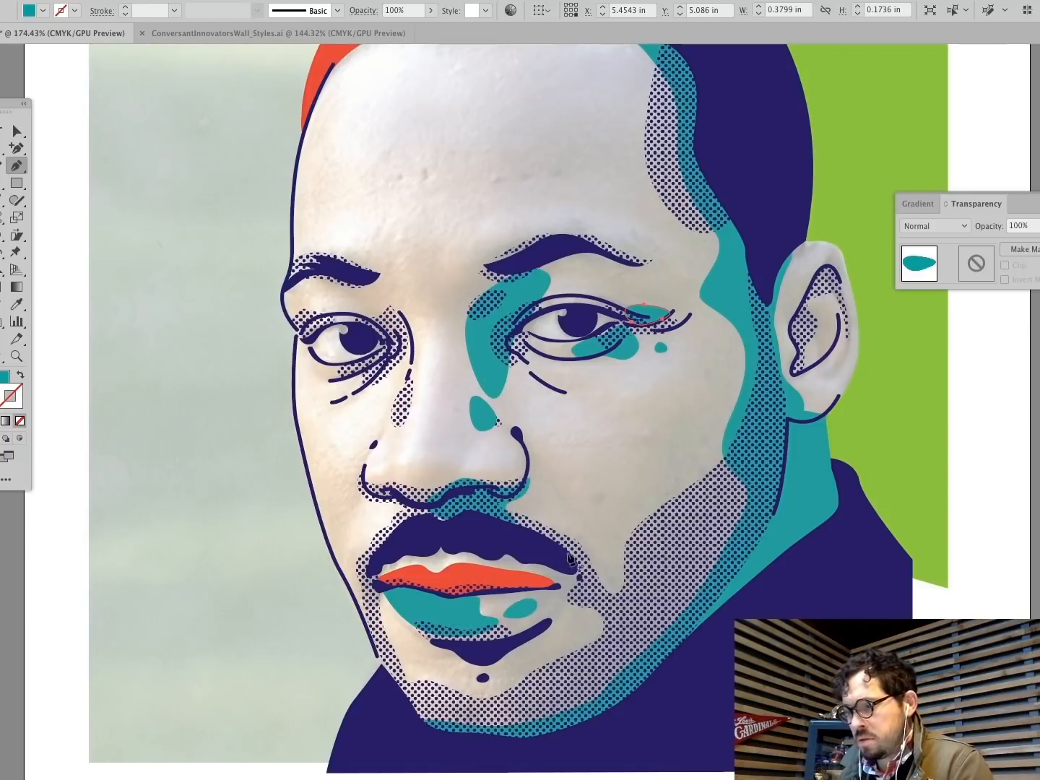
left_click(545, 540, "super")
Step: Fit the artboard in the window and hide the photo layer
key("super+0")
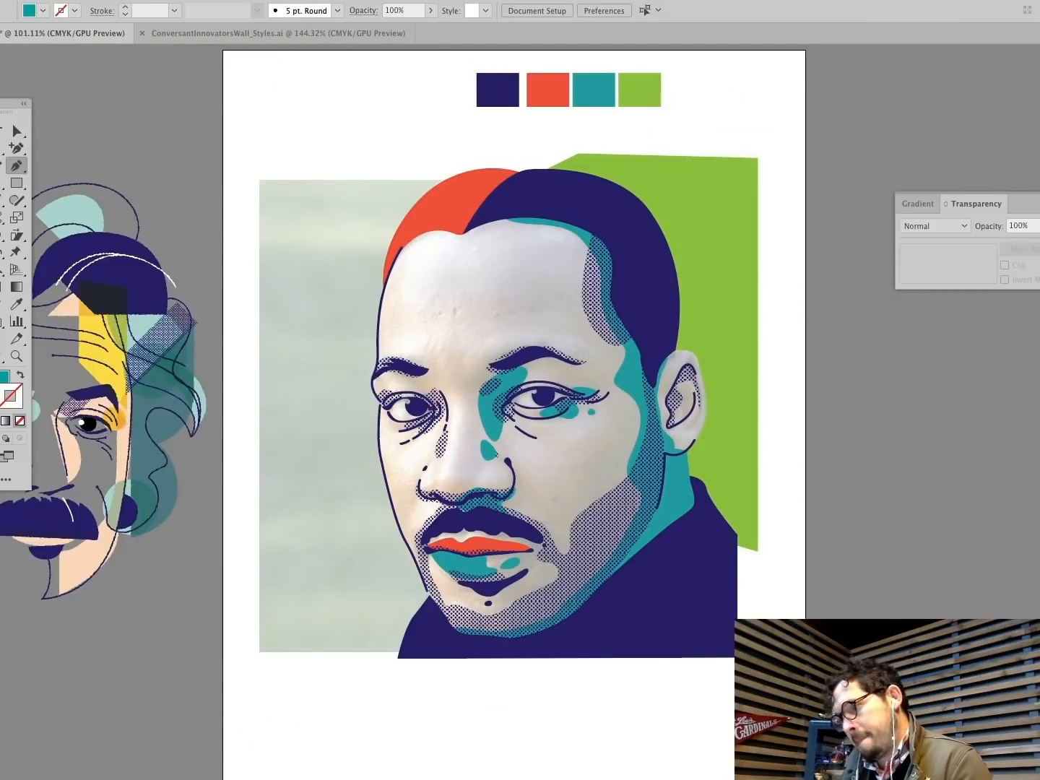
key("F7")
left_click(901, 420)
Step: Adjust the navy jacket's anchors where its left edge meets the jawline below the cheek contour
left_click_drag(321, 457, 667, 734)
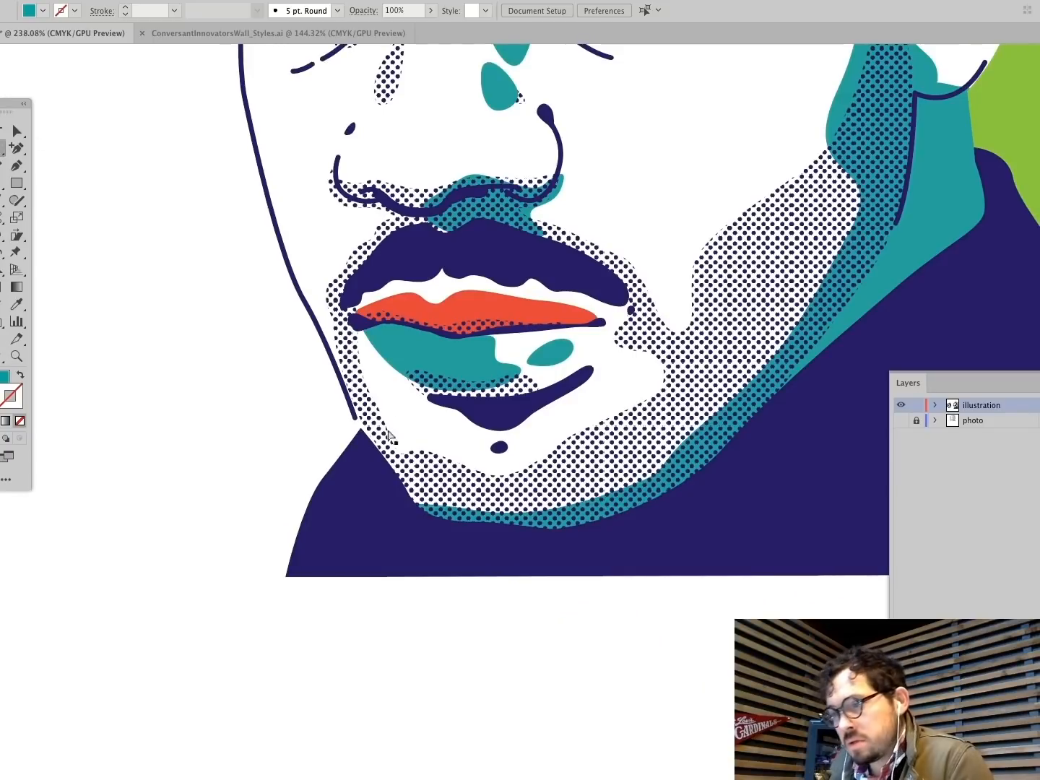
left_click(360, 422, "super")
left_click(258, 397, "super")
left_click(360, 432, "super")
left_click_drag(362, 443, 364, 457)
left_click(249, 441, "super")
key("super+0")
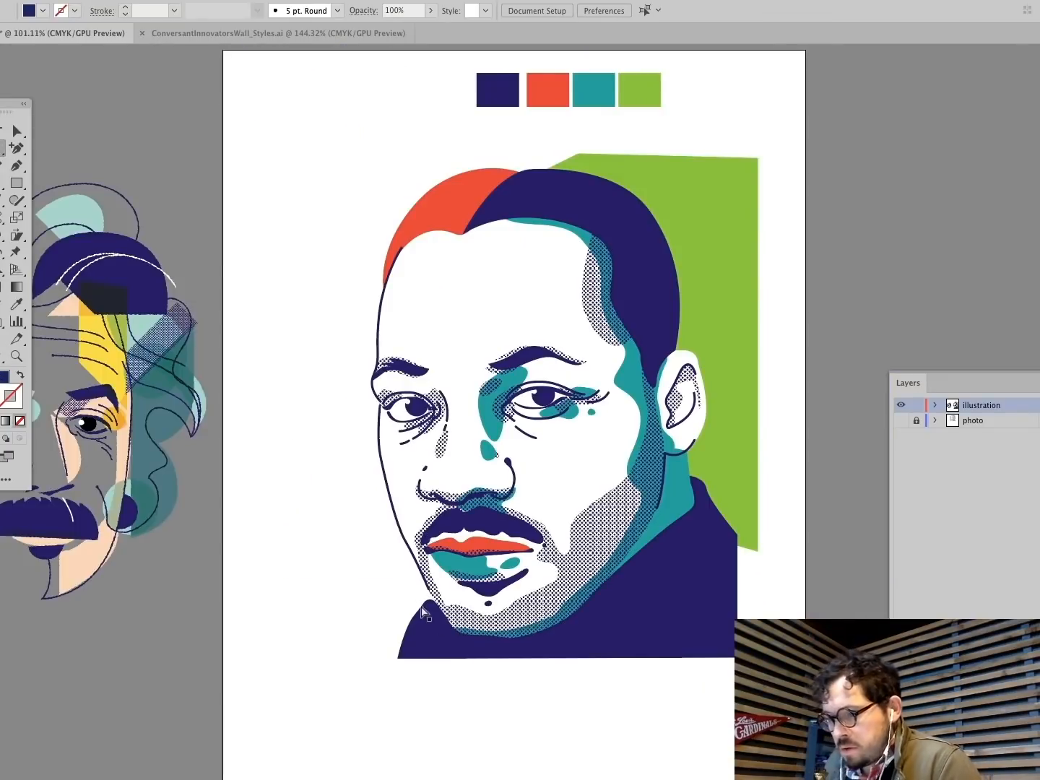
Step: Pull in the navy jacket's bottom-left corner and raise its collar point along the jawline
left_click_drag(422, 606, 400, 659)
left_click(17, 166)
left_click(518, 729, "super")
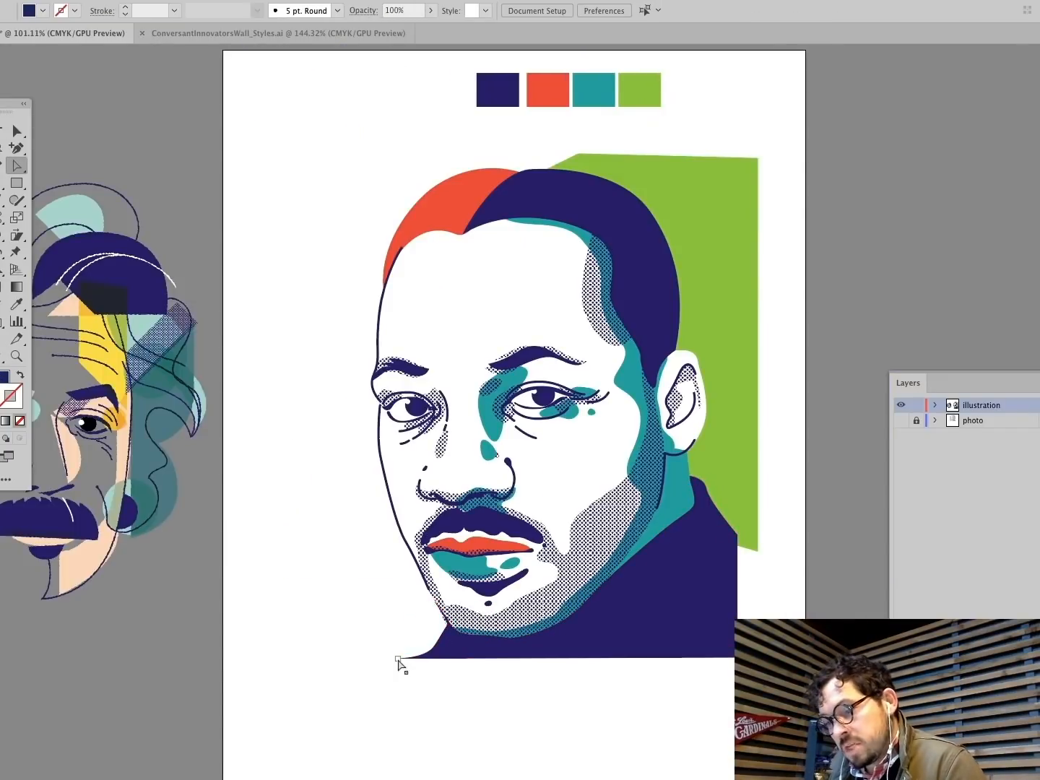
left_click_drag(472, 504, 718, 649)
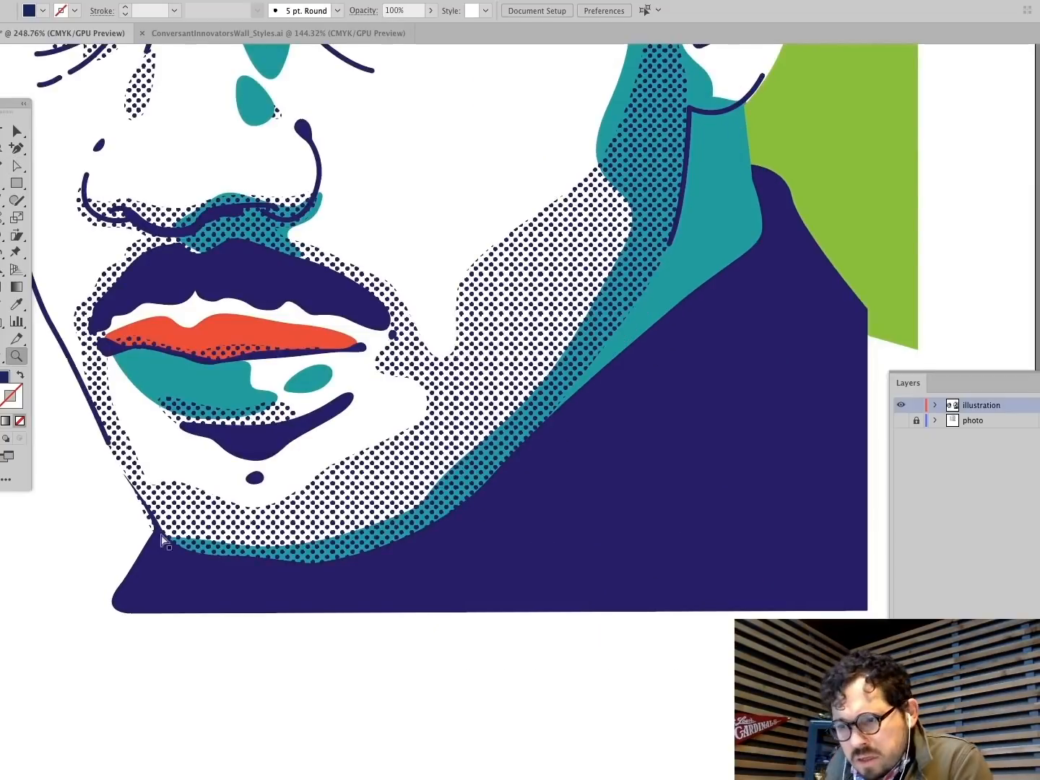
left_click(164, 541, "super")
left_click(157, 540, "super")
left_click_drag(157, 540, 122, 546)
key("super+z")
key("super+z")
left_click(127, 483, "super")
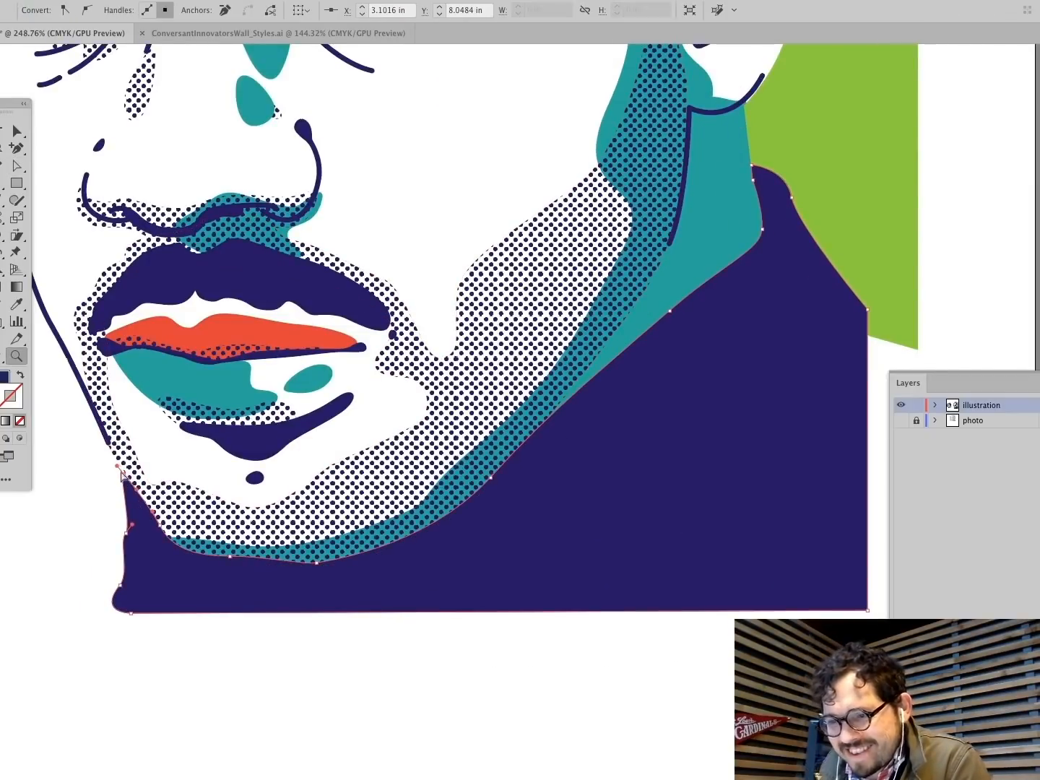
Step: Deselect the jacket and switch the toolbar to its fuller set of tools
left_click(18, 150)
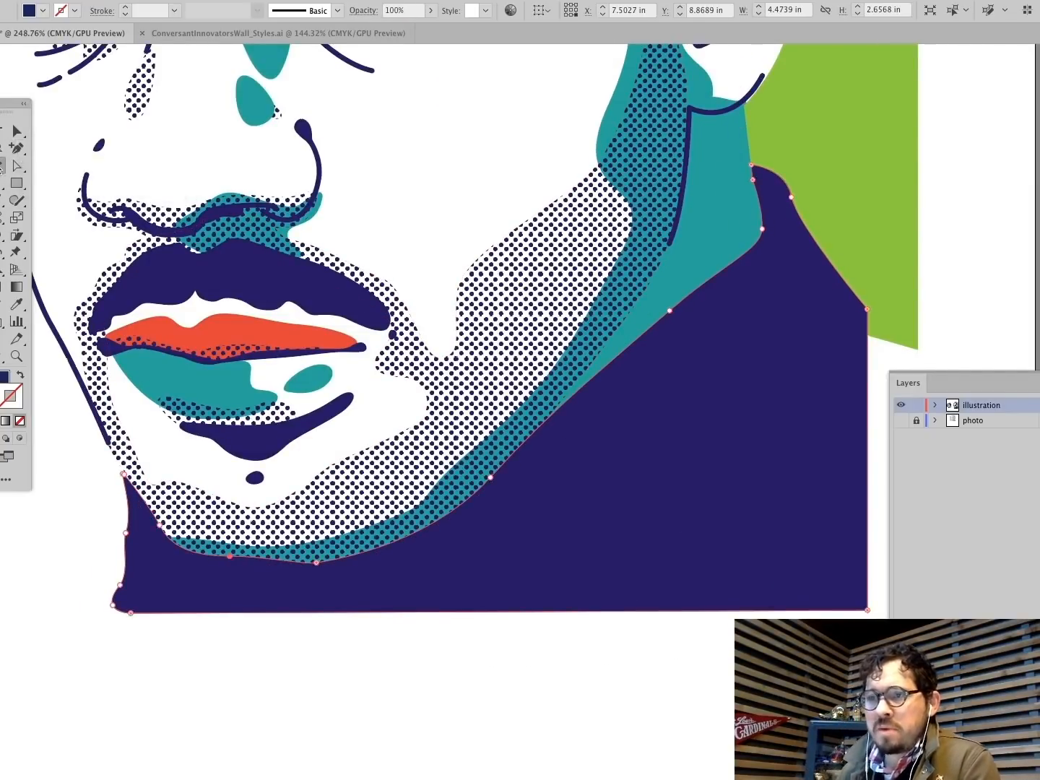
key("super+shift+a")
left_click(6, 480)
left_click(209, 104)
left_click(229, 112)
key("Escape")
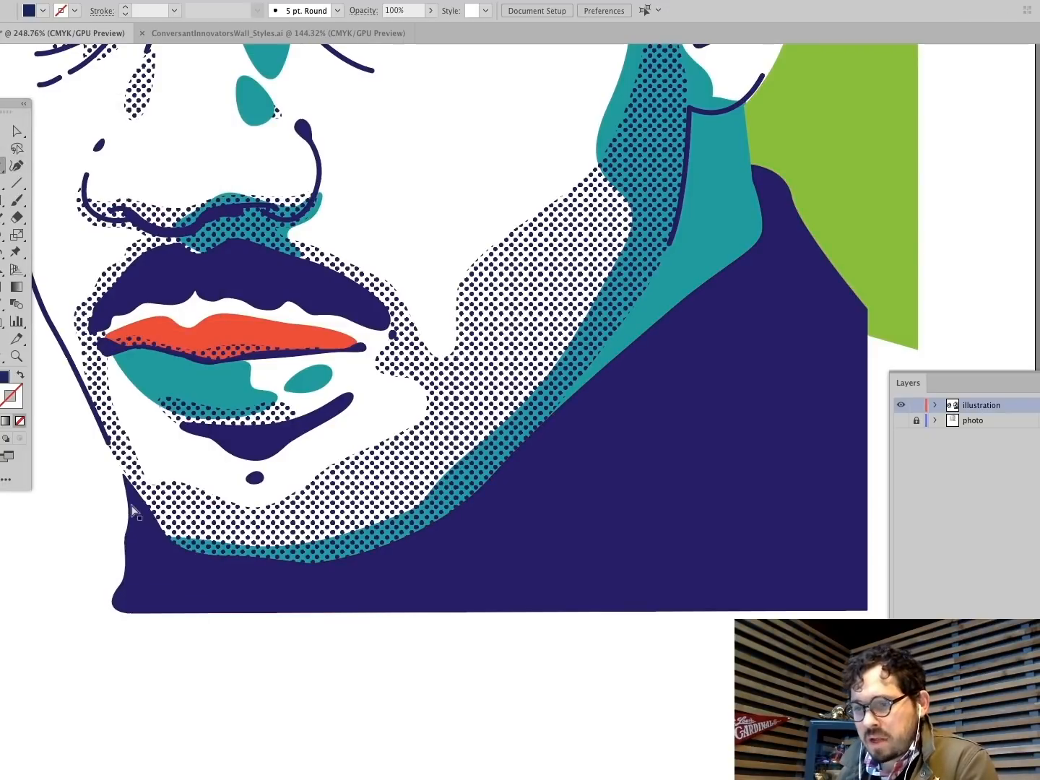
Step: Refine the jacket's left edge by rounding the collar tip and extending the bottom-left corner outward
left_click(134, 512, "super")
left_click(118, 494, "super")
left_click(67, 510, "super")
left_click(120, 587, "super")
left_click_drag(120, 586, 95, 610)
key("super+shift+a")
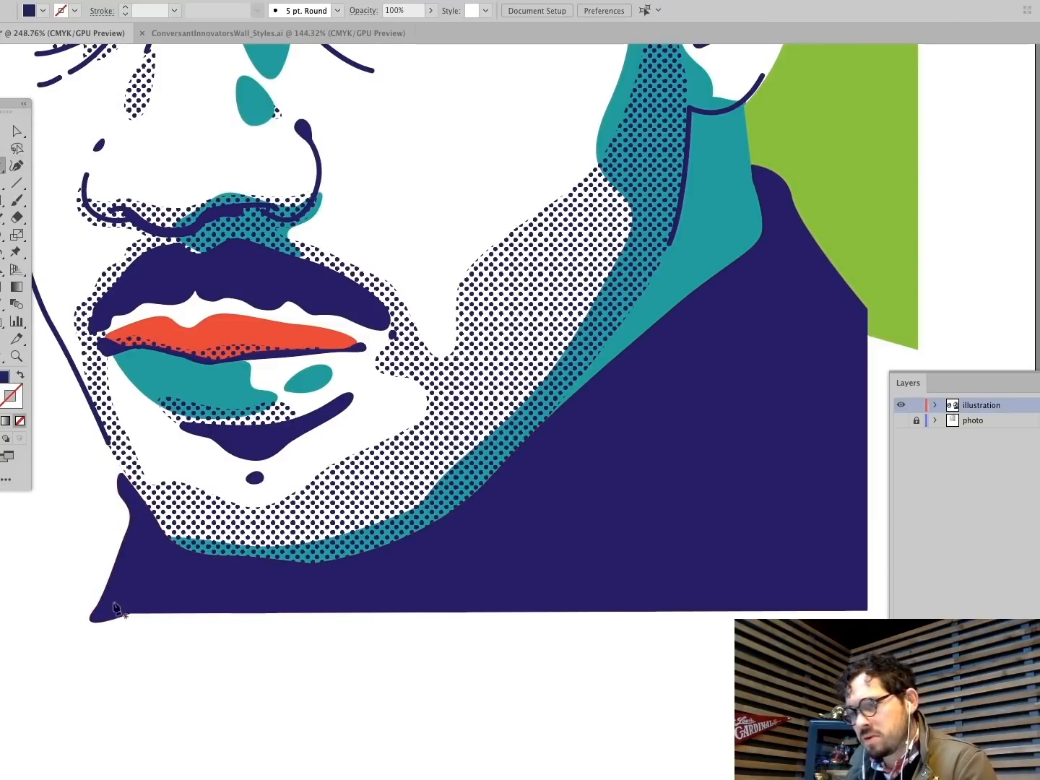
left_click(138, 510, "super")
left_click_drag(118, 491, 118, 478)
key("super+shift+a")
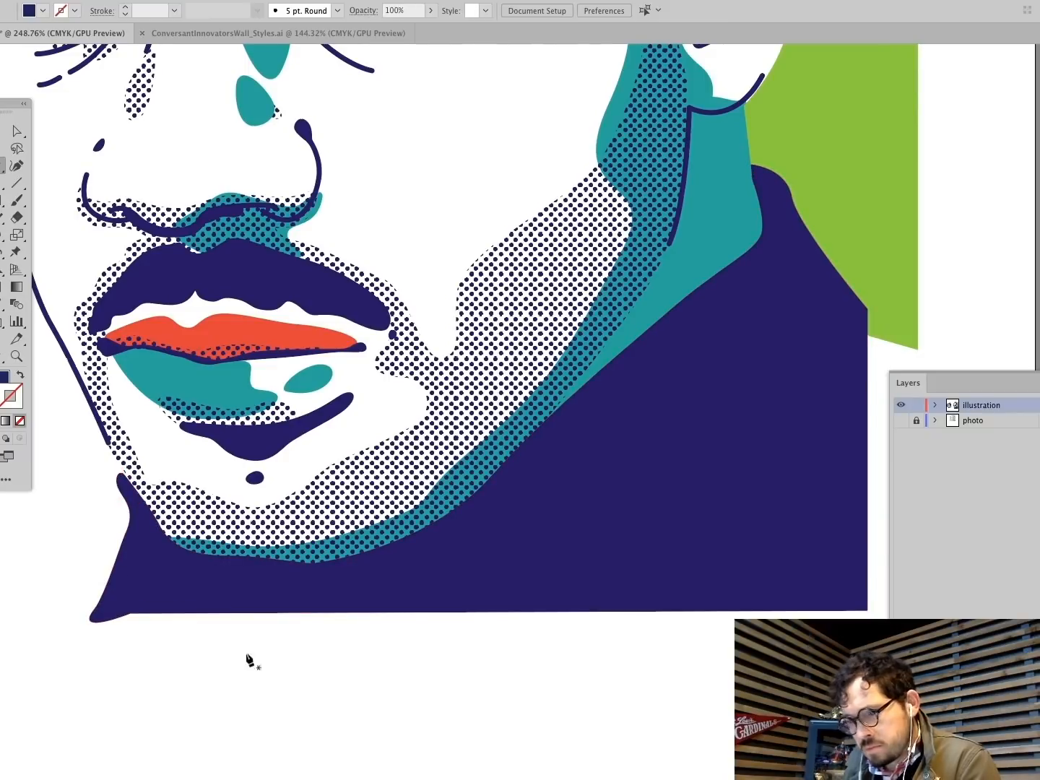
Step: Draw a curved collar line on the jacket from the back of the neck toward the jaw, with a 1 pt teal stroke
scroll(263, 659, "right", 3)
left_click(607, 180)
left_click_drag(629, 233, 623, 265)
left_click_drag(634, 209, 638, 244)
left_click_drag(581, 307, 536, 339)
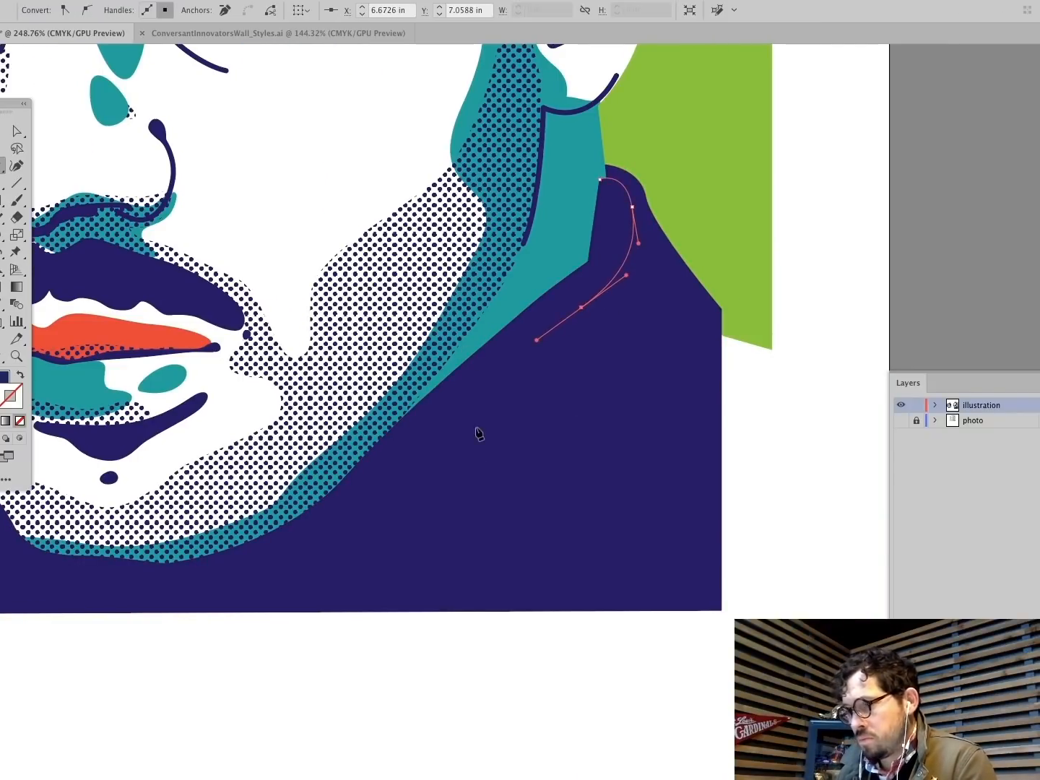
left_click(412, 409)
key("i")
left_click(567, 165)
key("shift+x")
key("super+shift+a")
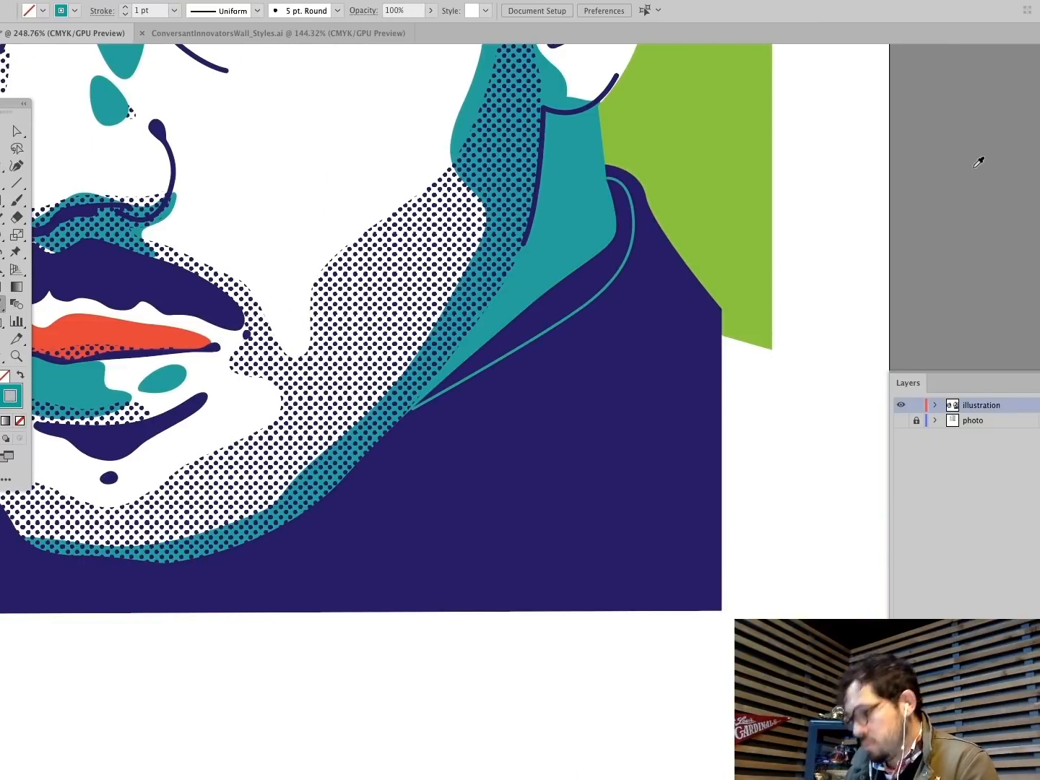
Step: Move the collar line's lower end up to the jaw and adjust its curve around the neck
left_click(16, 132)
left_click(536, 337)
left_click_drag(412, 408, 436, 378)
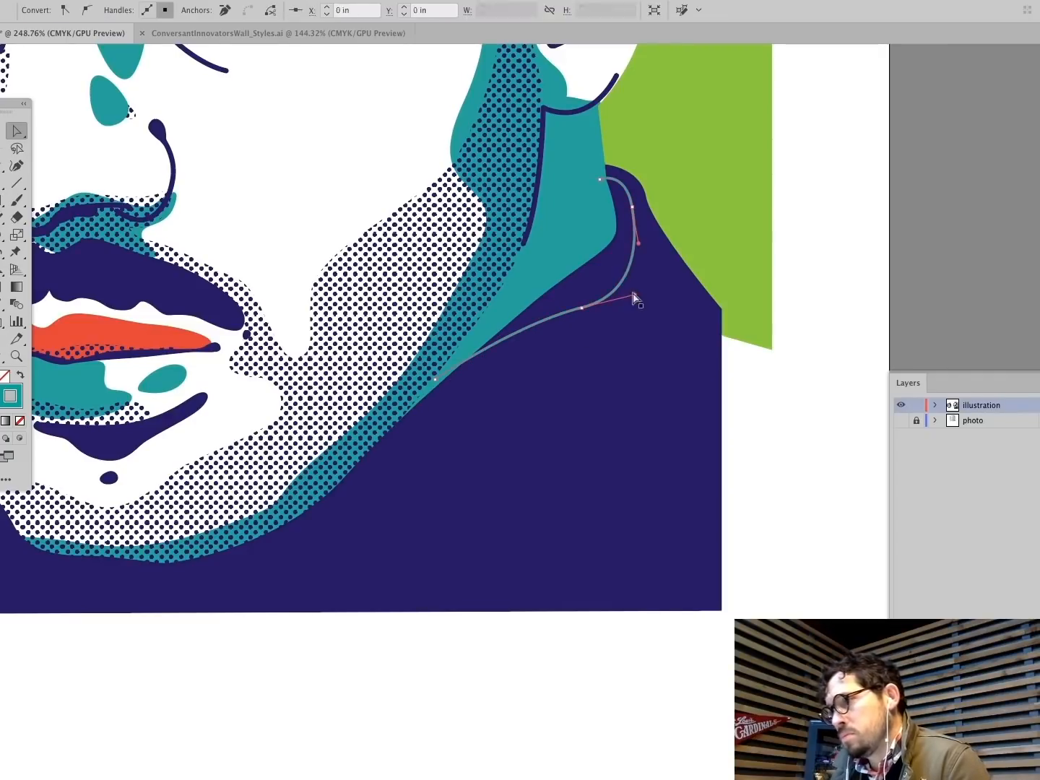
left_click_drag(632, 281, 627, 269)
left_click(599, 294)
left_click(925, 225)
Step: Draw a closed shape around the ear and fill it with teal behind the ear's line work
key("super+0")
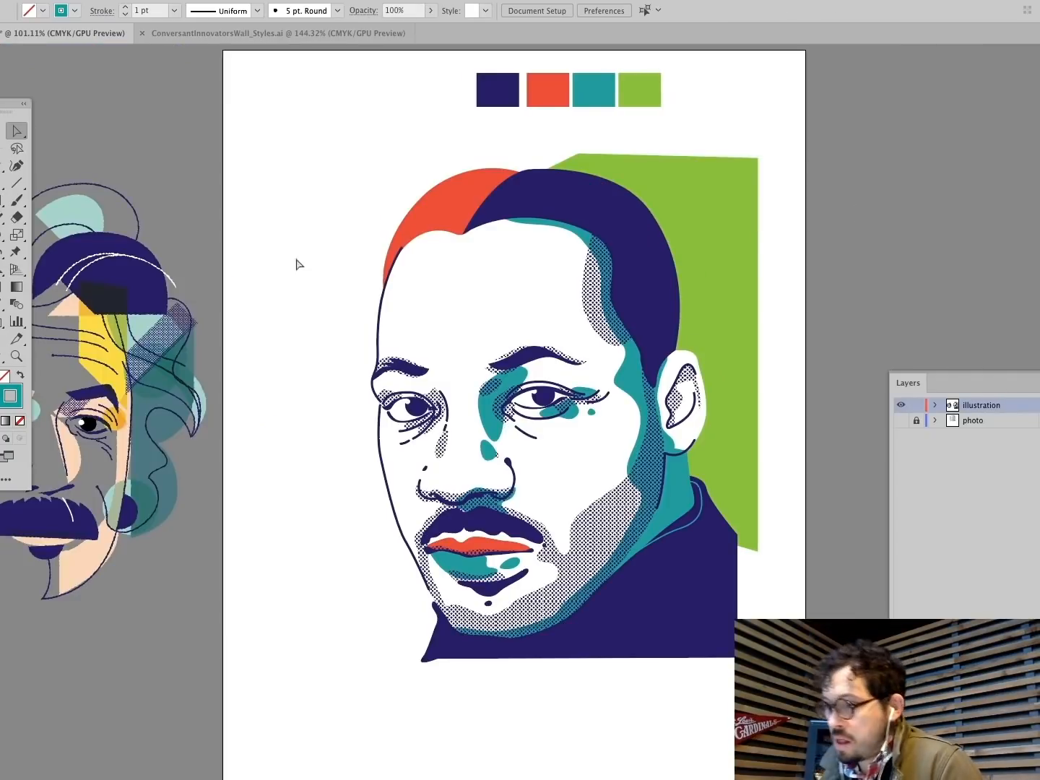
left_click_drag(692, 393, 817, 582)
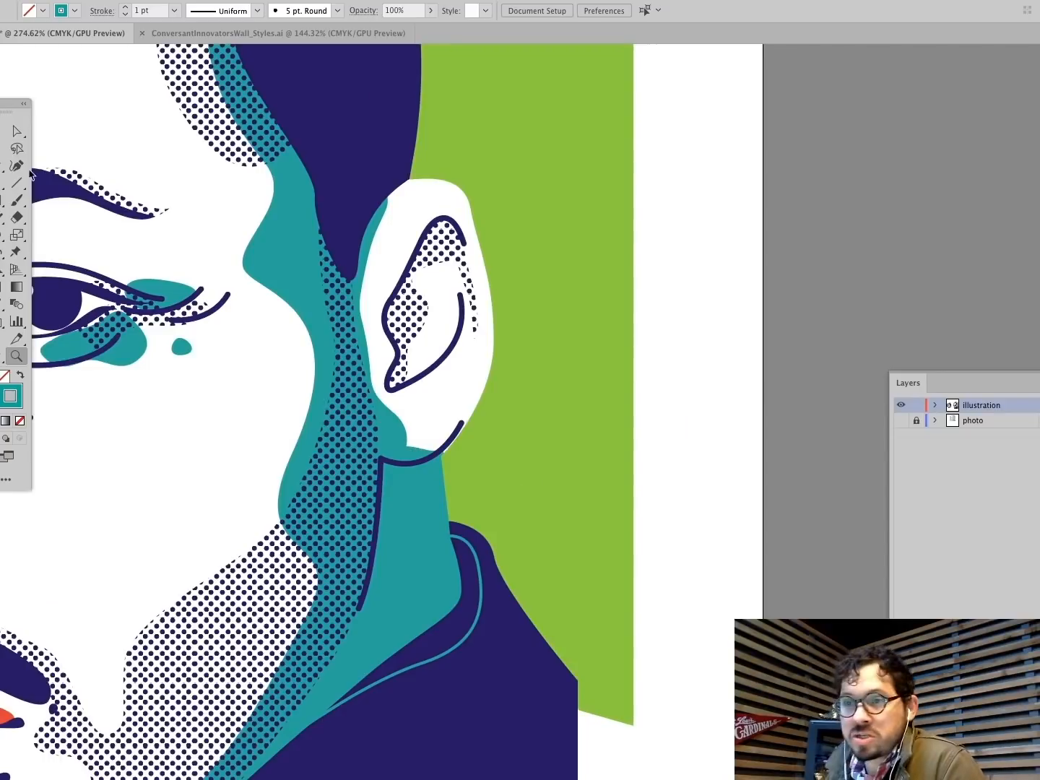
left_click(5, 165)
left_click(372, 190)
left_click_drag(451, 173, 477, 176)
left_click_drag(491, 212, 492, 223)
left_click(509, 329)
left_click_drag(488, 437, 473, 450)
left_click(409, 497)
left_click(19, 376)
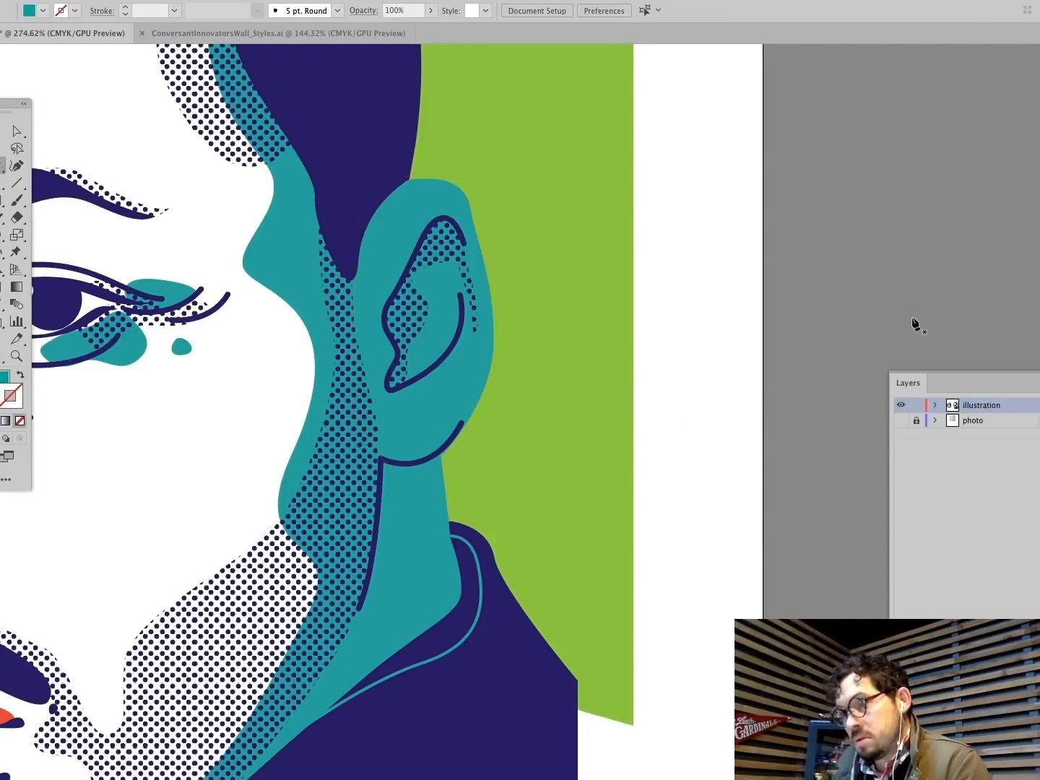
Step: Extend the long teal shadow inward past the halftone patch on the forehead and temple
key("super+0")
left_click(601, 306)
left_click_drag(601, 306, 567, 325)
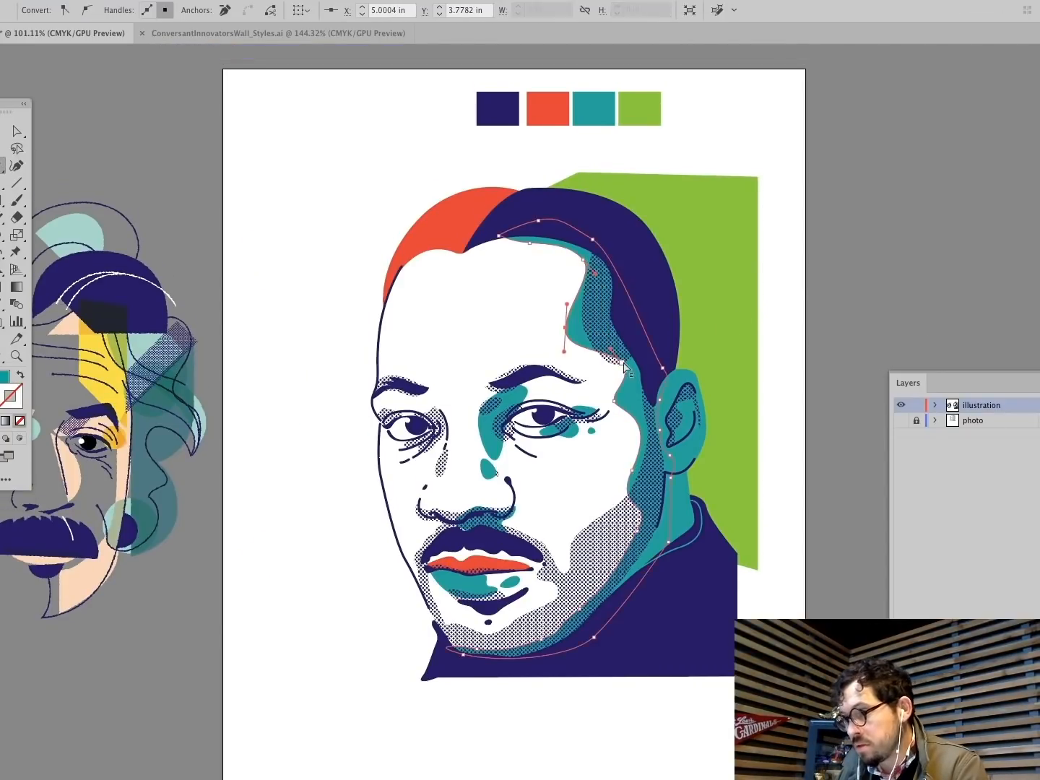
left_click_drag(625, 366, 611, 371)
left_click_drag(583, 260, 575, 258)
left_click(847, 328)
left_click_drag(419, 421, 455, 363)
key("super+shift+a")
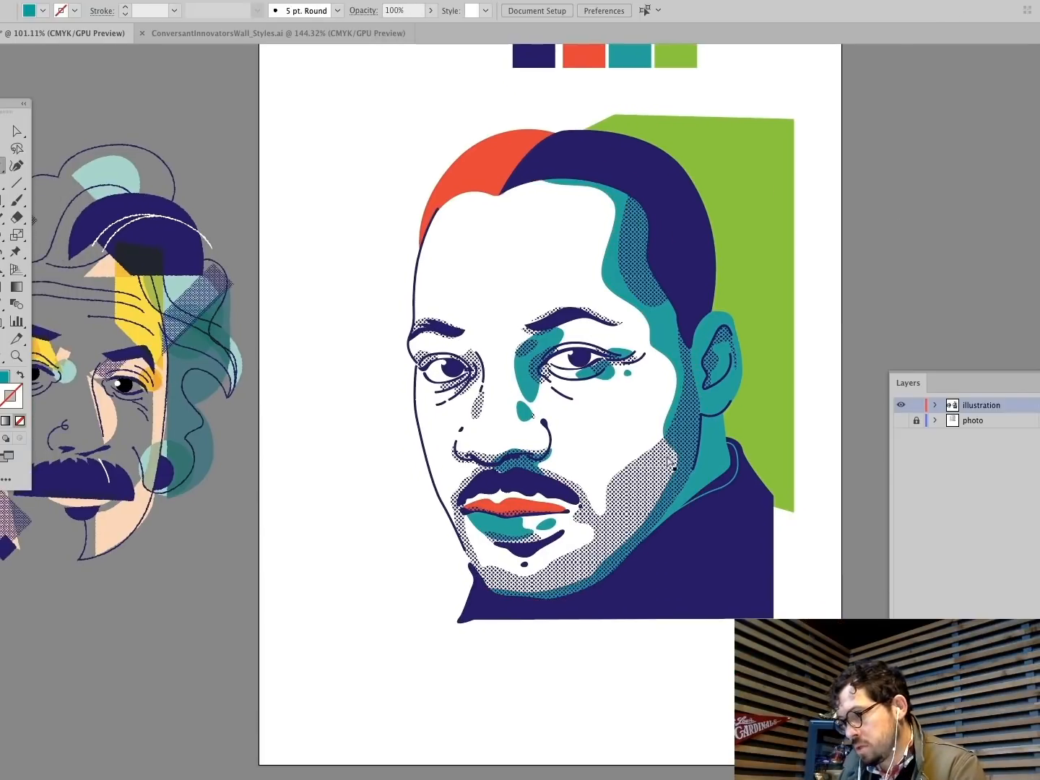
Step: Reshape the long teal shadow so it covers the cheek's halftone area down to the side of the chin
left_click(669, 431)
left_click(638, 437)
left_click(665, 434)
key("a")
key("super+shift+a")
left_click_drag(668, 414, 613, 482)
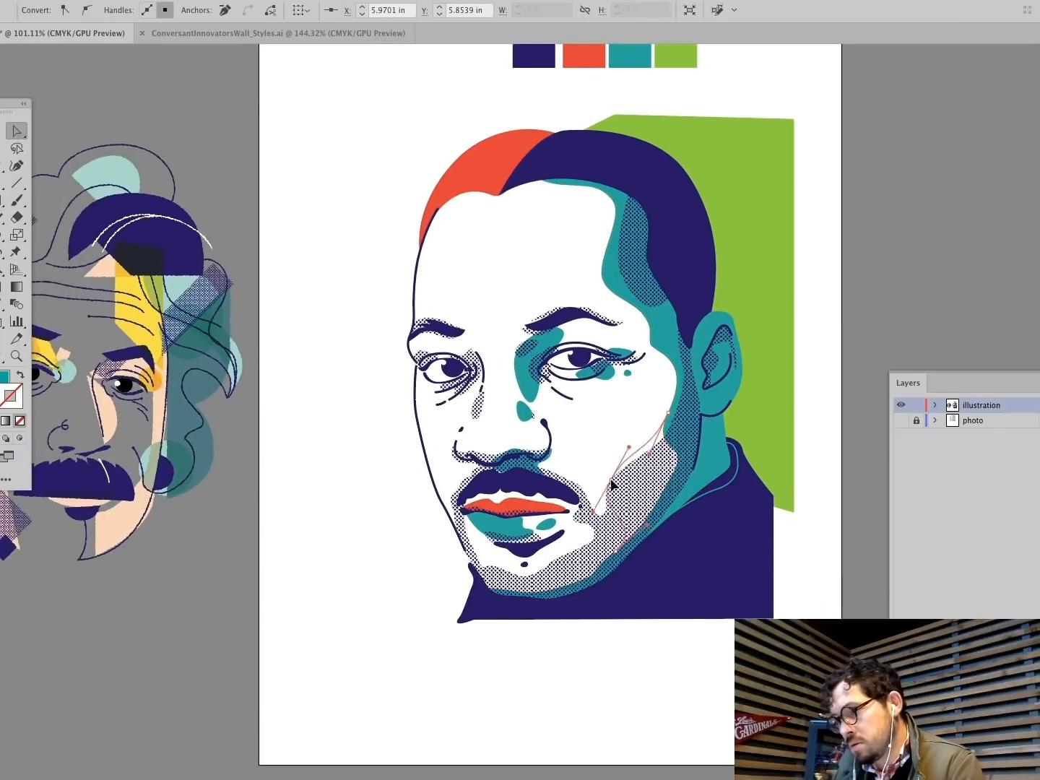
left_click_drag(636, 540, 604, 575)
left_click(668, 448)
key("super+shift+a")
left_click(623, 464)
left_click(234, 587)
Step: Mirror the two teal shapes below the lips horizontally and shift them back under the mouth
left_click(16, 356)
left_click(585, 562)
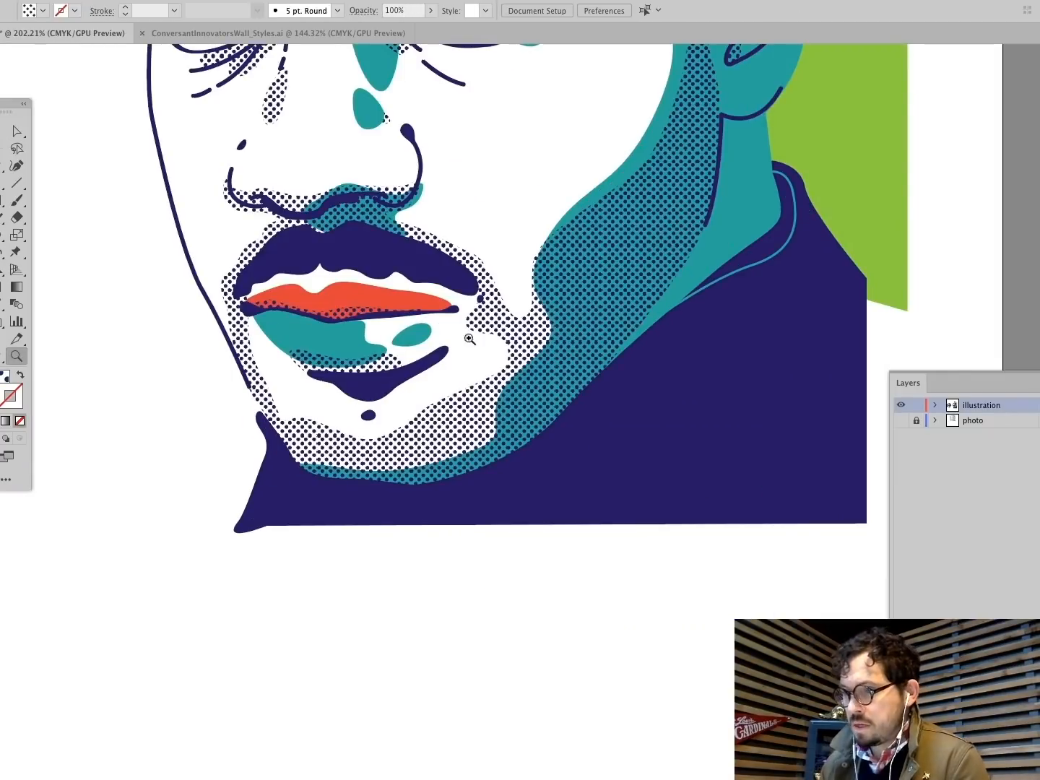
left_click(343, 339, "super")
left_click_drag(3, 234, 41, 253)
left_click_drag(404, 336, 303, 336)
left_click_drag(359, 334, 384, 332)
left_click(51, 382, "super")
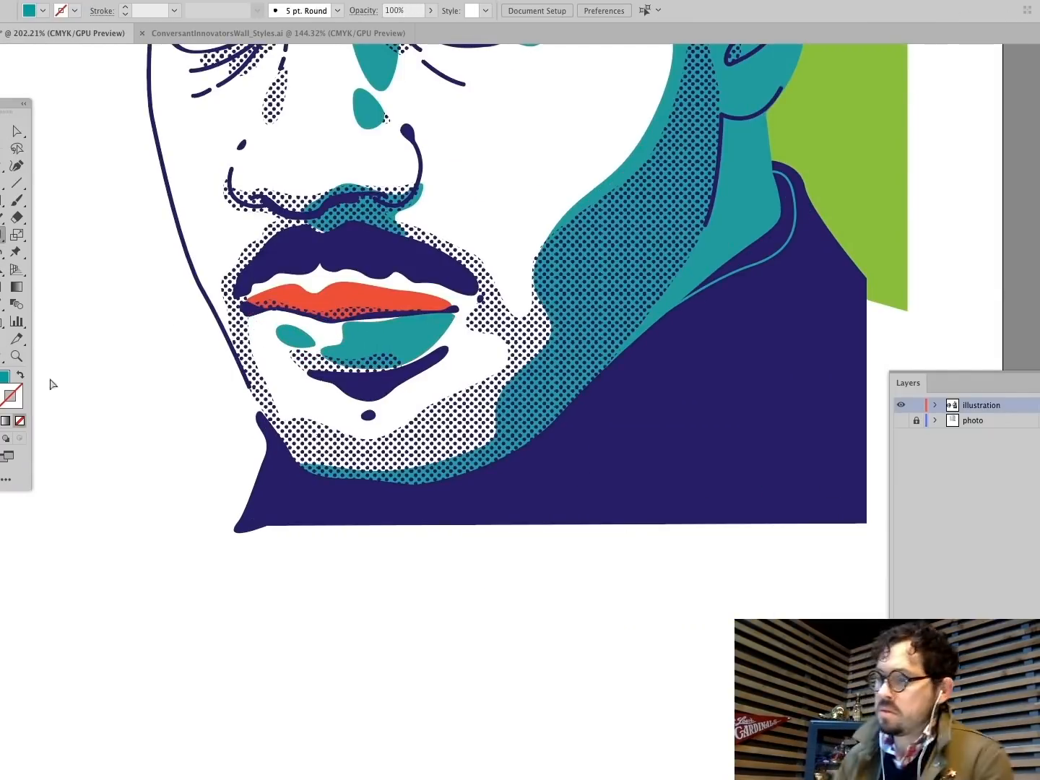
Step: Adjust the left end of the teal lower-lip shadow and move the small teal oval slightly down
key("a")
scroll(249, 429, "up", 3)
left_click(360, 392)
left_click(356, 396)
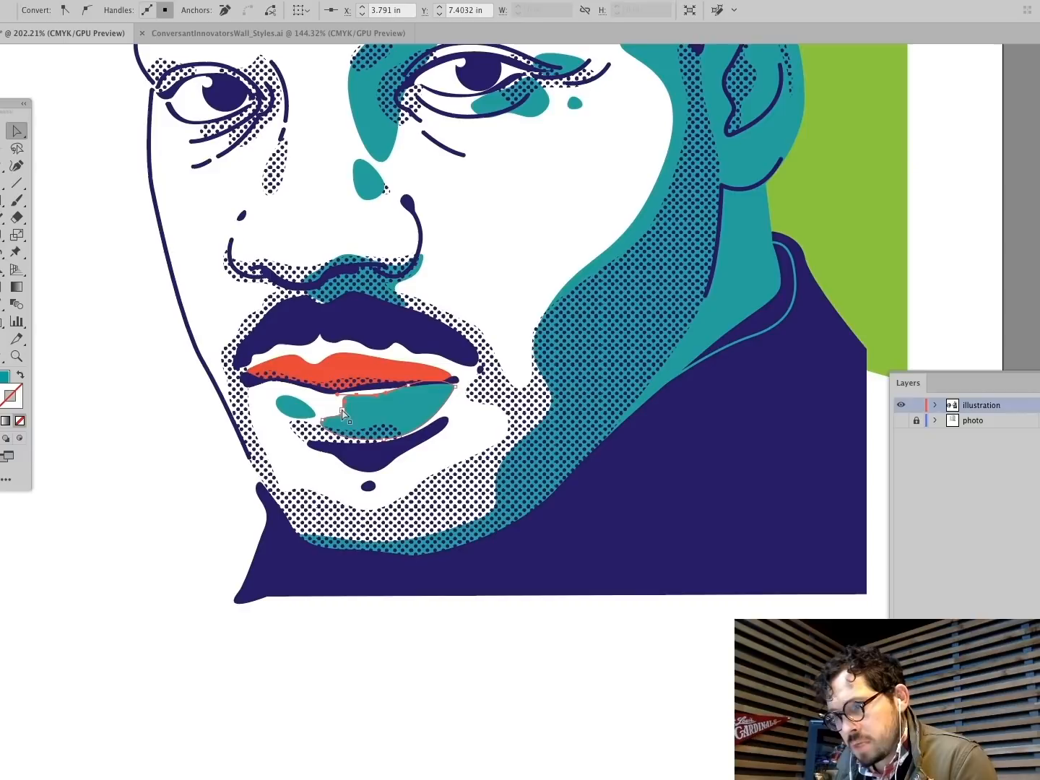
left_click(93, 437, "super")
left_click_drag(293, 411, 292, 418)
Step: Draw a closed teal shape over the halftone between the chin and the lower cheek
key("b")
key("super+shift+a")
left_click(399, 541)
left_click_drag(435, 514, 437, 495)
mouse_move(453, 446)
left_mouse_down()
mouse_move(490, 440)
mouse_move(563, 365)
left_mouse_up()
left_click(587, 407)
left_click(530, 479)
Step: Unite the new chin shape with the long teal face shadow and send the result to the back
left_click(650, 209, "shift+super")
key("super+shift+F9")
left_click(908, 342)
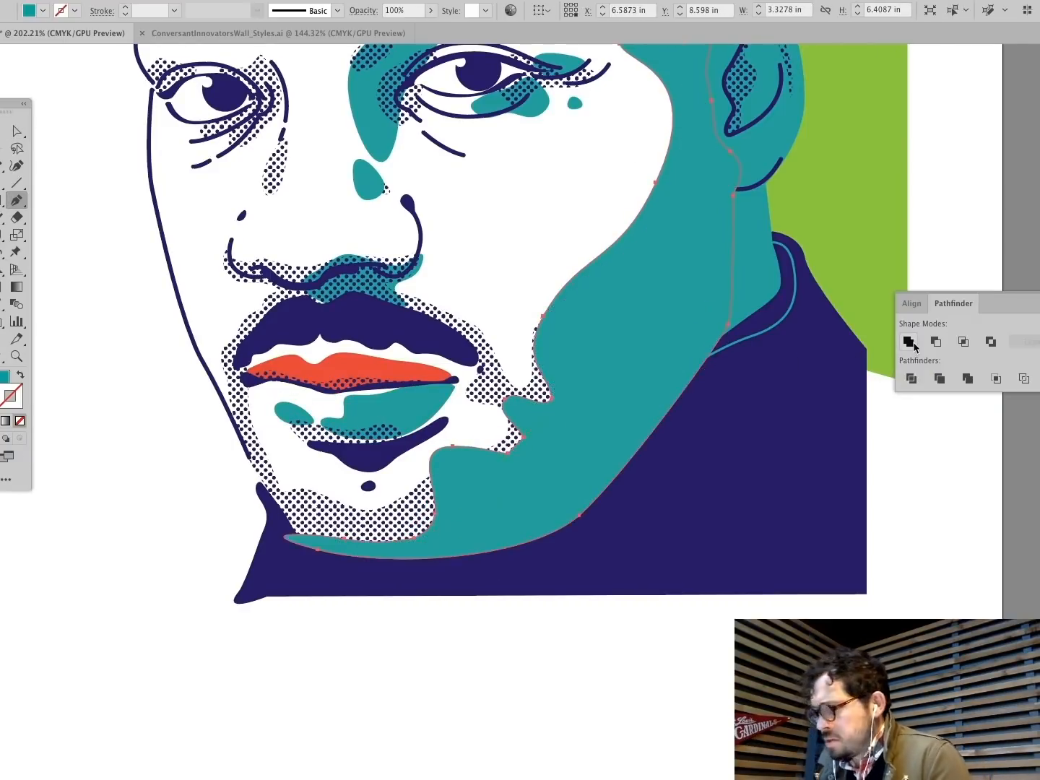
key("super+shift+[")
left_click(62, 216, "super")
key("a")
left_click(499, 448)
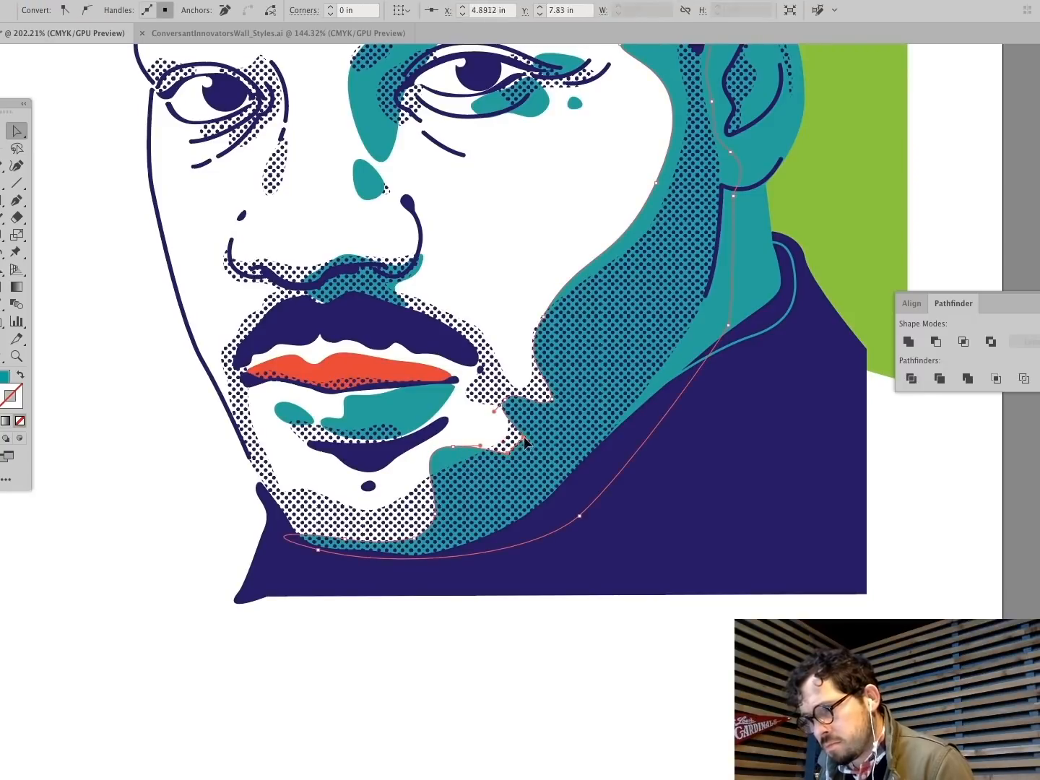
key("super+shift+a")
scroll(246, 415, "up", 5)
Step: Draw a teal shadow over the left eye's inner-corner halftone and a small teal dot under the eyebrow, keeping the shadow behind the line work
left_click(16, 216)
left_click(367, 402, "super")
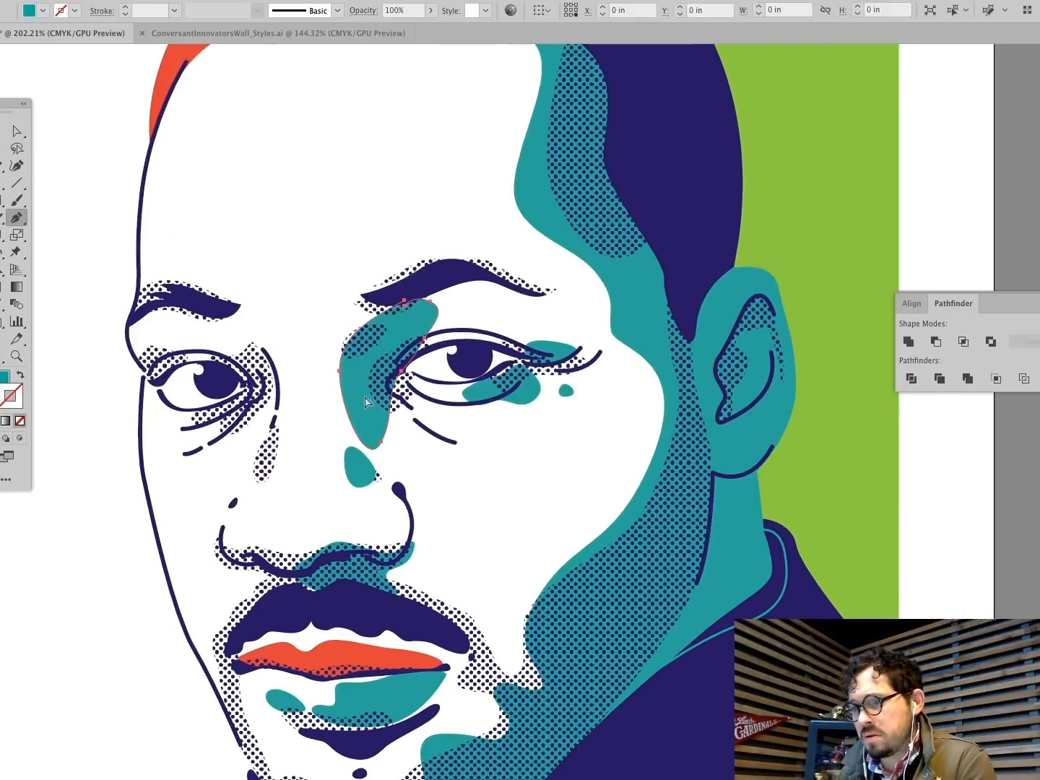
key("super+shift+a")
left_click(215, 415)
left_click_drag(247, 390, 250, 374)
left_click_drag(239, 343, 252, 335)
left_click_drag(275, 384, 279, 396)
left_click_drag(253, 420, 192, 447)
left_click(215, 415)
key("super+shift+[")
key("super+shift+a")
scroll(473, 473, "up", 3)
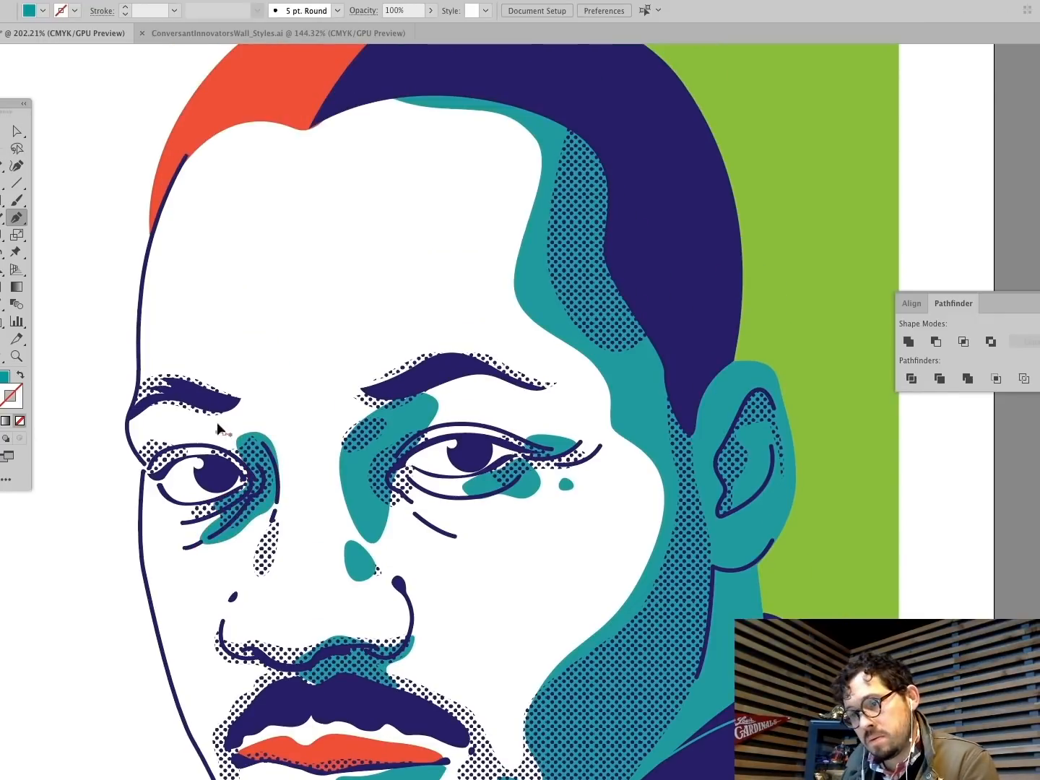
Step: Recolour the red hair section teal and pick up the palette red as the fill for new shapes
key("super+minus")
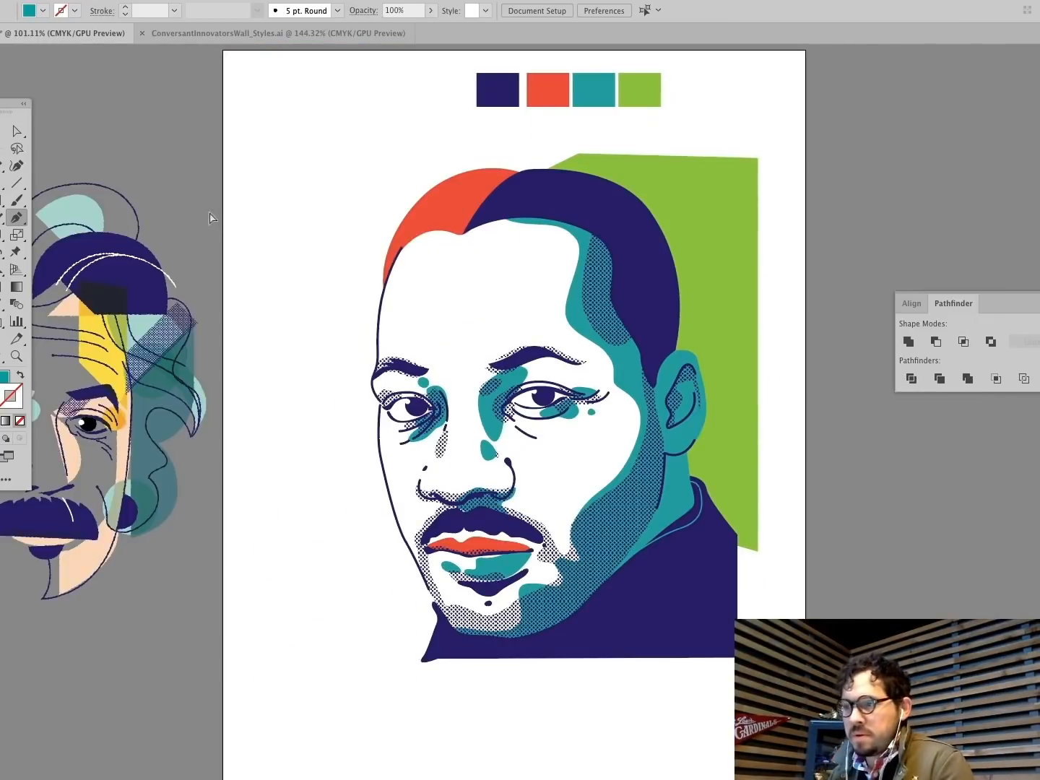
left_click(461, 208, "super")
key("i")
left_click(506, 377)
left_click(274, 262, "super")
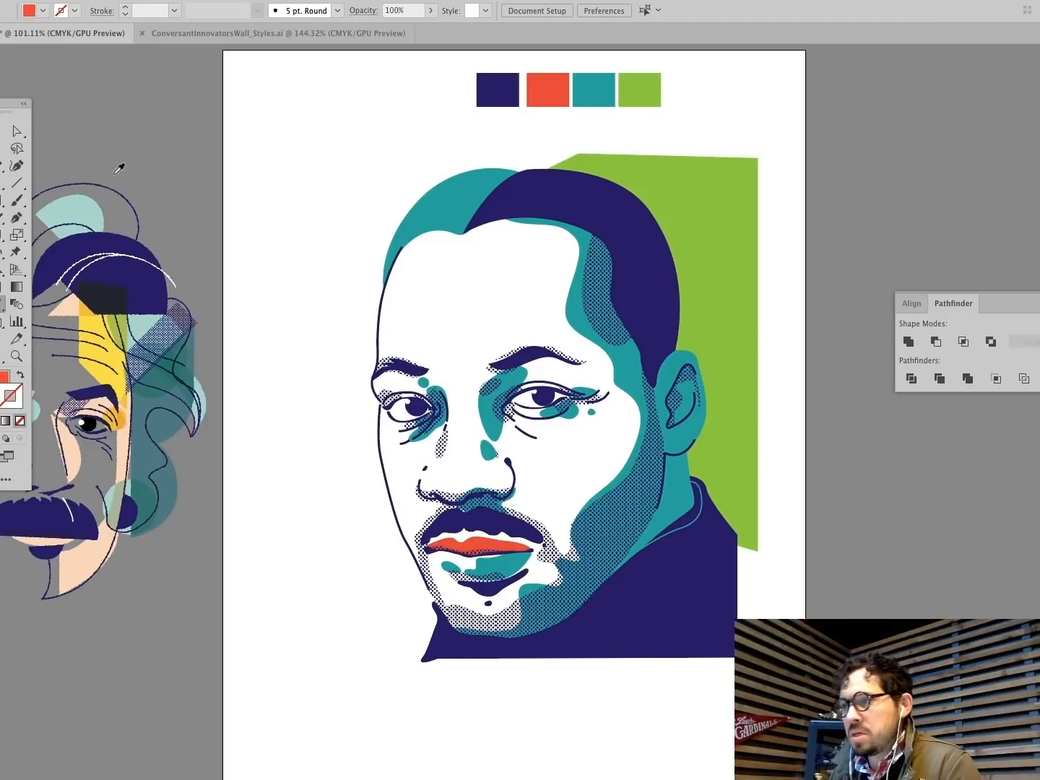
Step: Trace a red path from the jaw up the left contour of the face and around the teal hair section
mouse_move(2, 197)
left_mouse_down()
mouse_move(56, 220)
mouse_move(1, 180)
left_mouse_up()
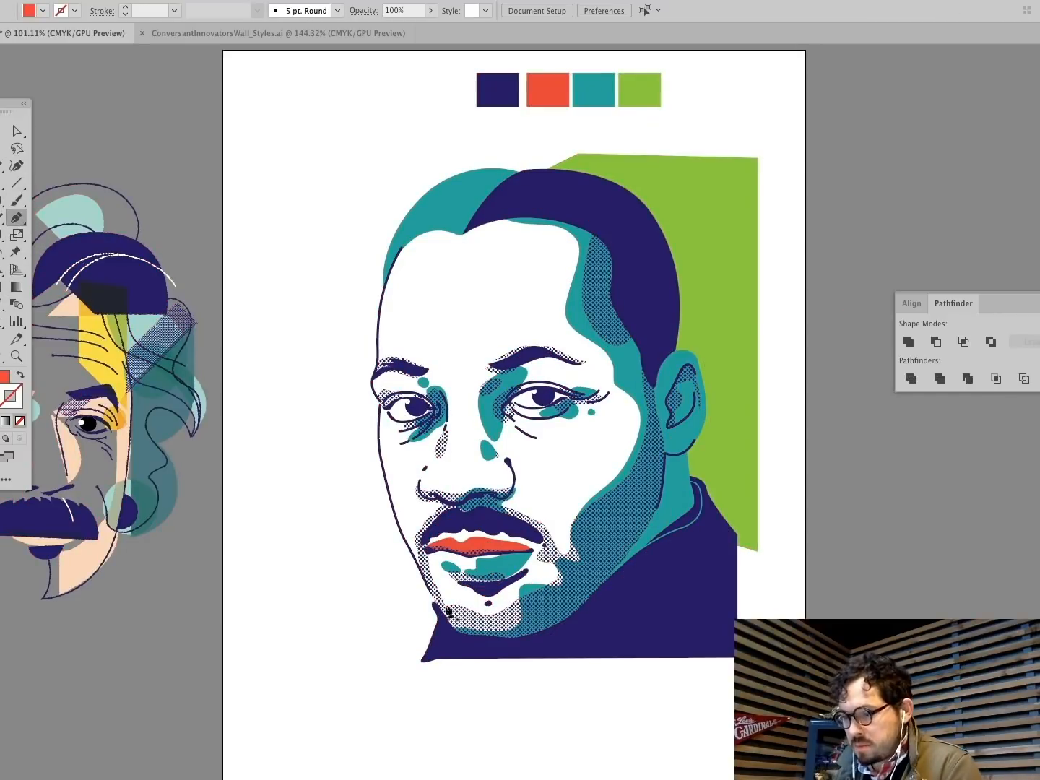
left_click(442, 614)
left_click_drag(412, 552, 402, 534)
left_click_drag(380, 459, 378, 442)
left_click(379, 401)
left_click_drag(373, 376, 380, 362)
left_click_drag(376, 337, 380, 325)
left_click_drag(422, 199, 462, 172)
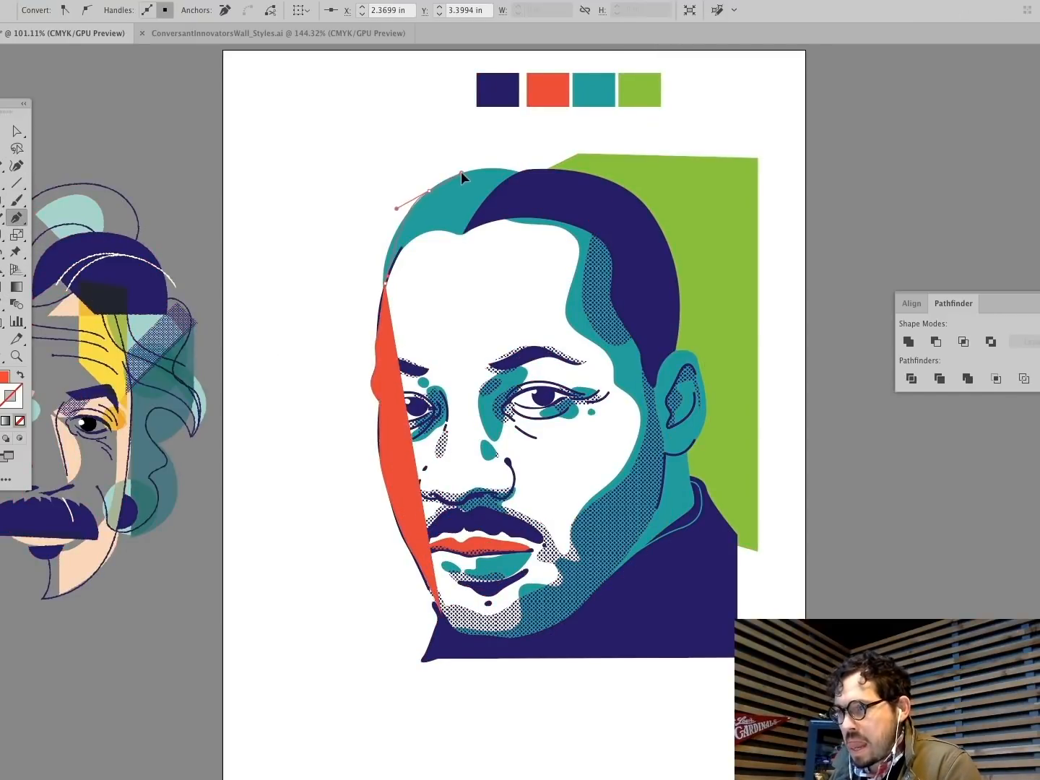
Step: Close the red path as a large rectangular background block left of the head and send it to the back
left_click(533, 175)
left_click(568, 174)
left_click(574, 156)
left_click(246, 156)
left_click(247, 647)
left_click(446, 648)
left_click(442, 614)
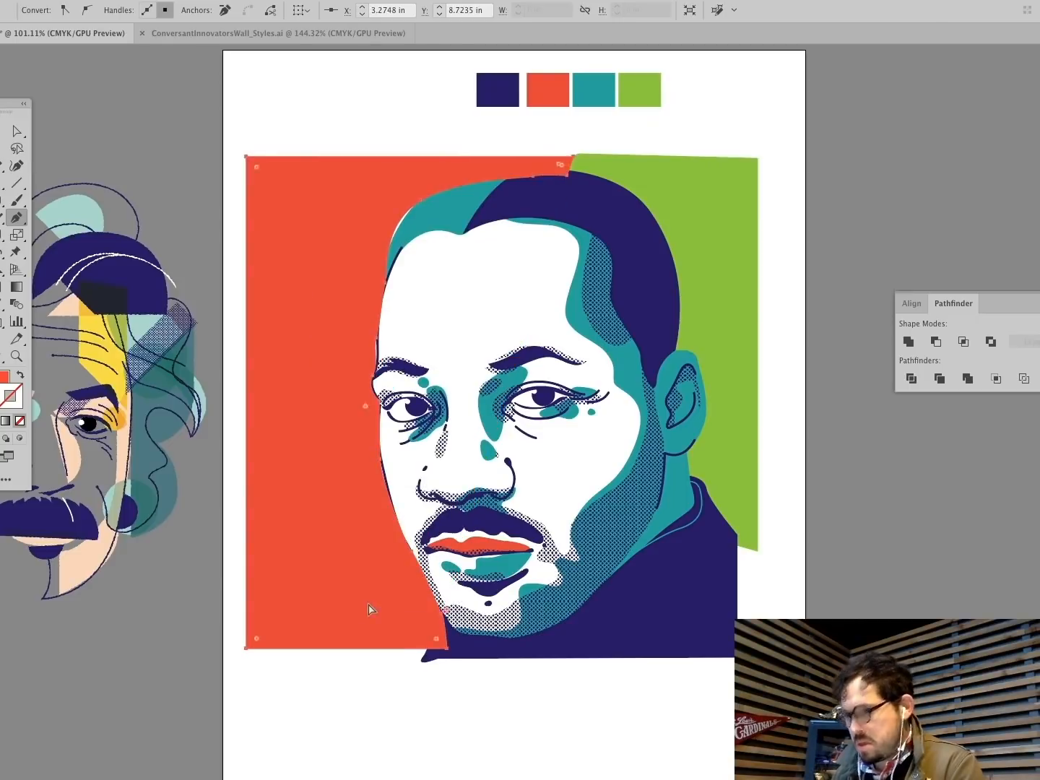
key("super+shift+bracketleft")
key("super+shift+a")
Step: Delete the navy outline strokes along the left edge of the forehead and cheek
left_click(378, 348, "super")
left_click(379, 347, "super")
key("Delete")
left_click(381, 418, "super")
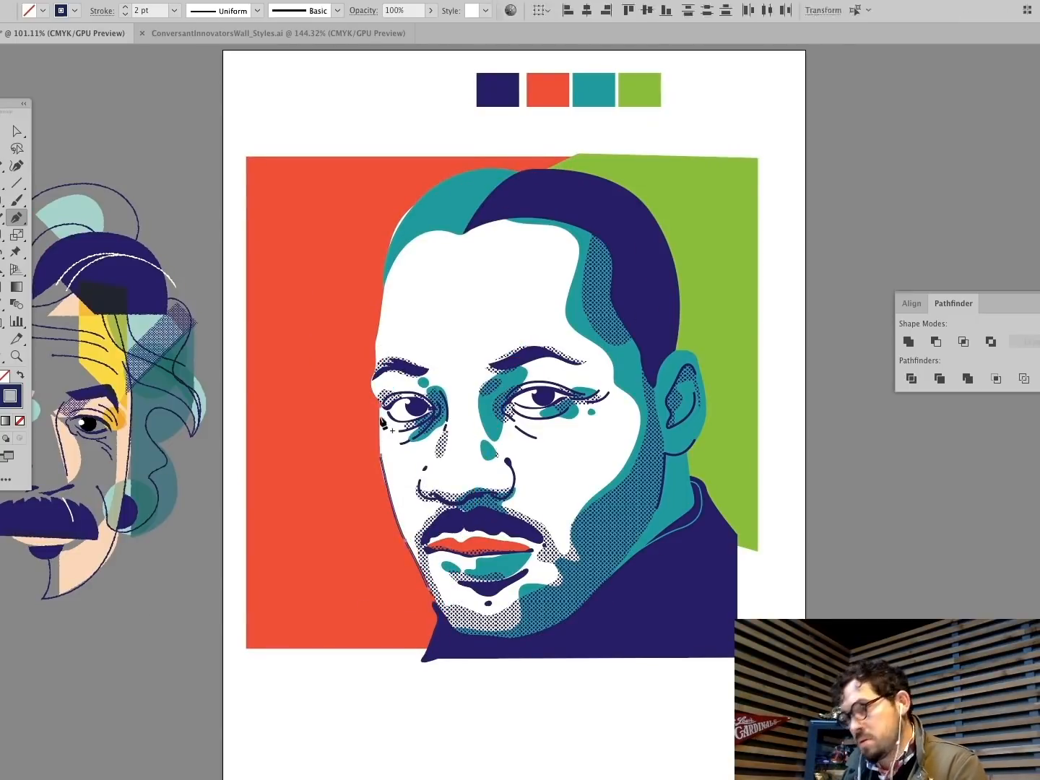
key("Delete")
Step: Reshape the red background's edge along the left side of the forehead and brow
left_click(16, 356)
left_click_drag(600, 432, 344, 183)
left_click(17, 131)
left_click(318, 124)
scroll(289, 130, "down", 5)
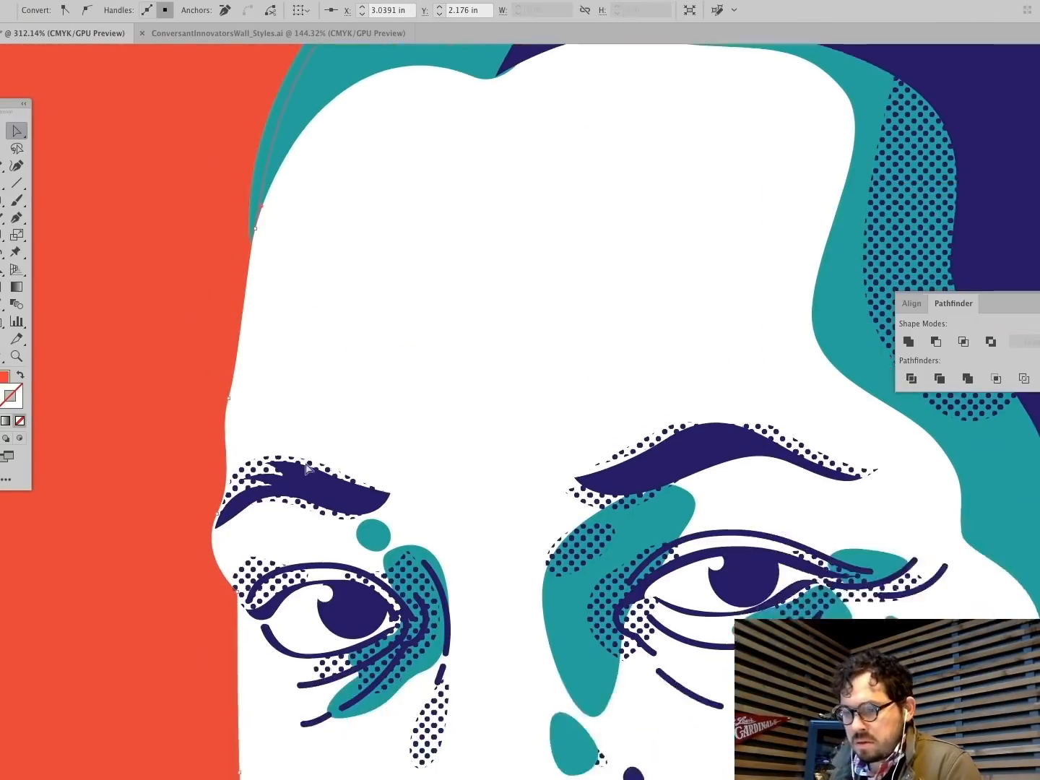
left_click_drag(229, 334, 234, 333)
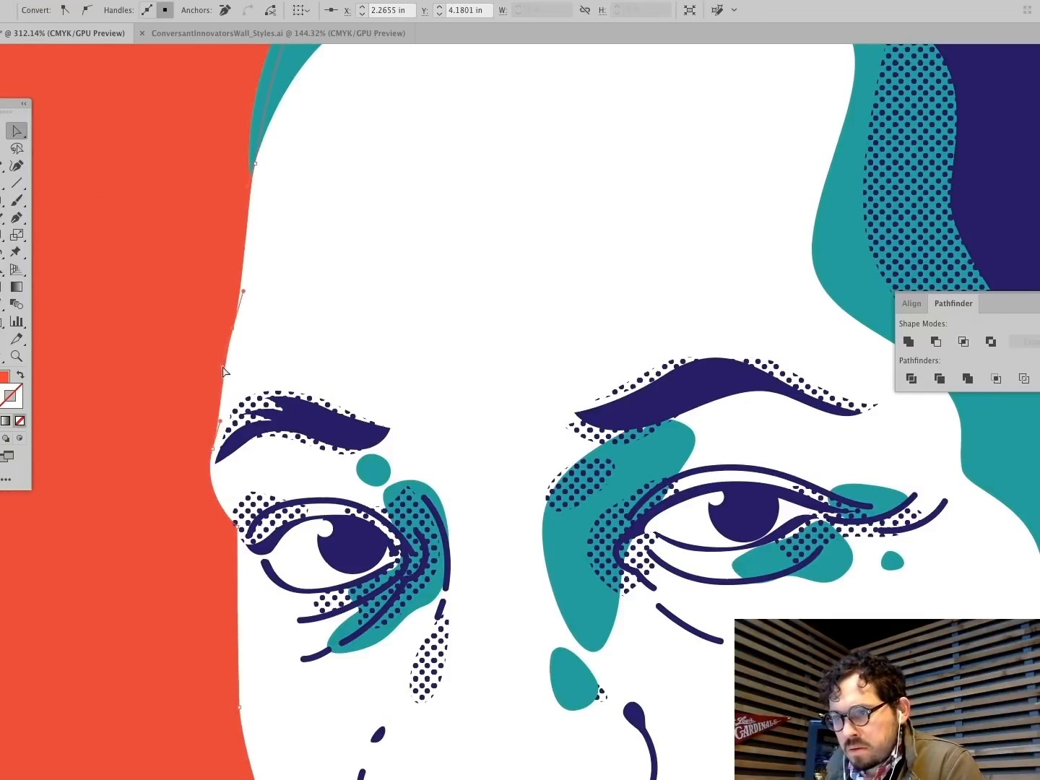
left_click(272, 351)
Step: Refine the red background's contour beside the left eye and upper cheek
key("super+0")
key("super+alt+2")
key("z")
key("a")
left_click_drag(574, 517, 298, 314)
left_click(336, 326)
scroll(337, 325, "down", 2)
left_click(332, 335)
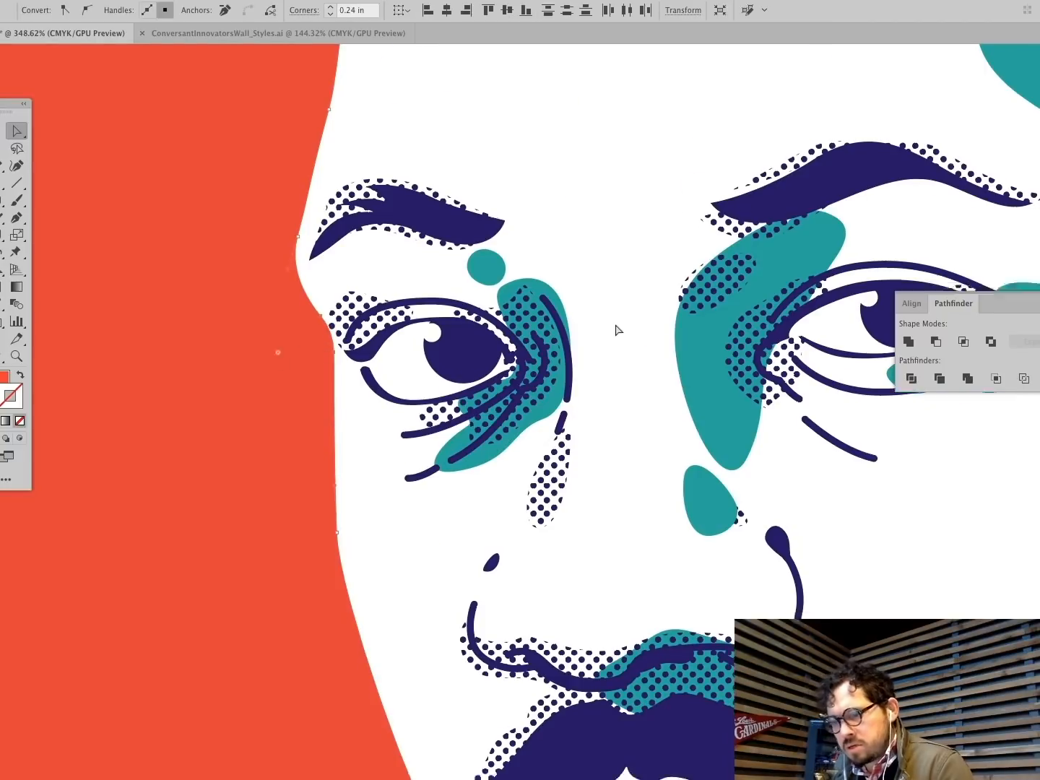
Step: Reshape the red background's edge along the lower cheek and jaw so it follows the halftone beard
scroll(616, 330, "down", 8)
left_click(552, 772)
left_click(445, 560, "shift")
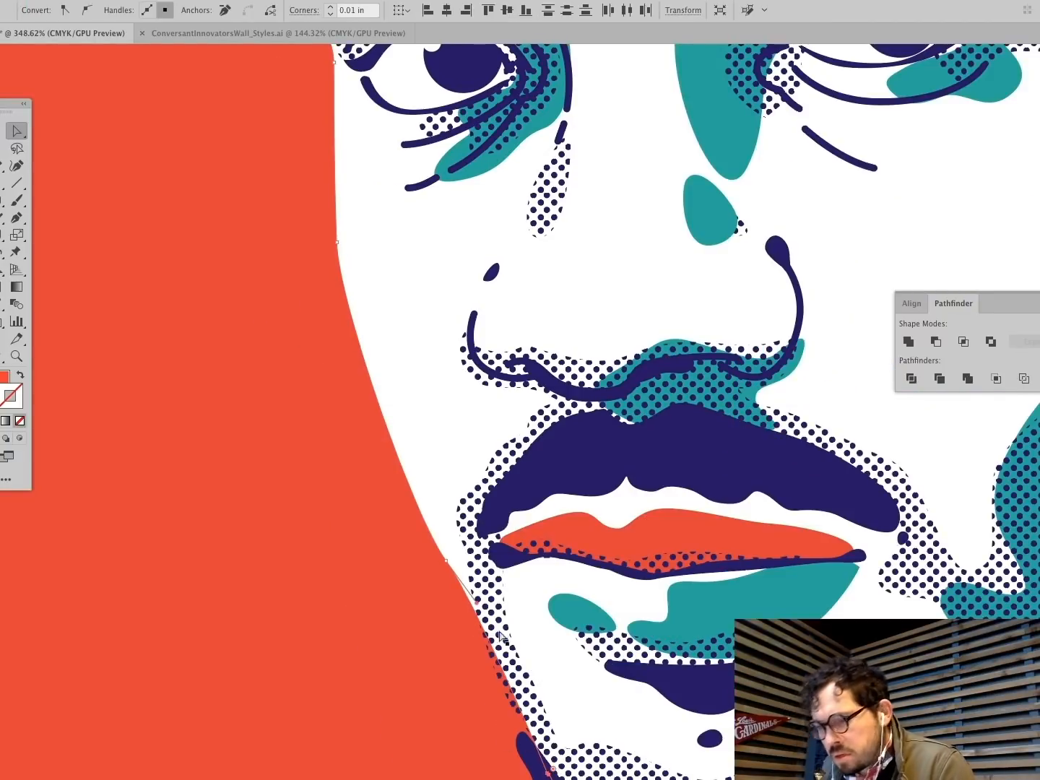
Step: Change the illustration layer's highlight colour to cyan
key("F7")
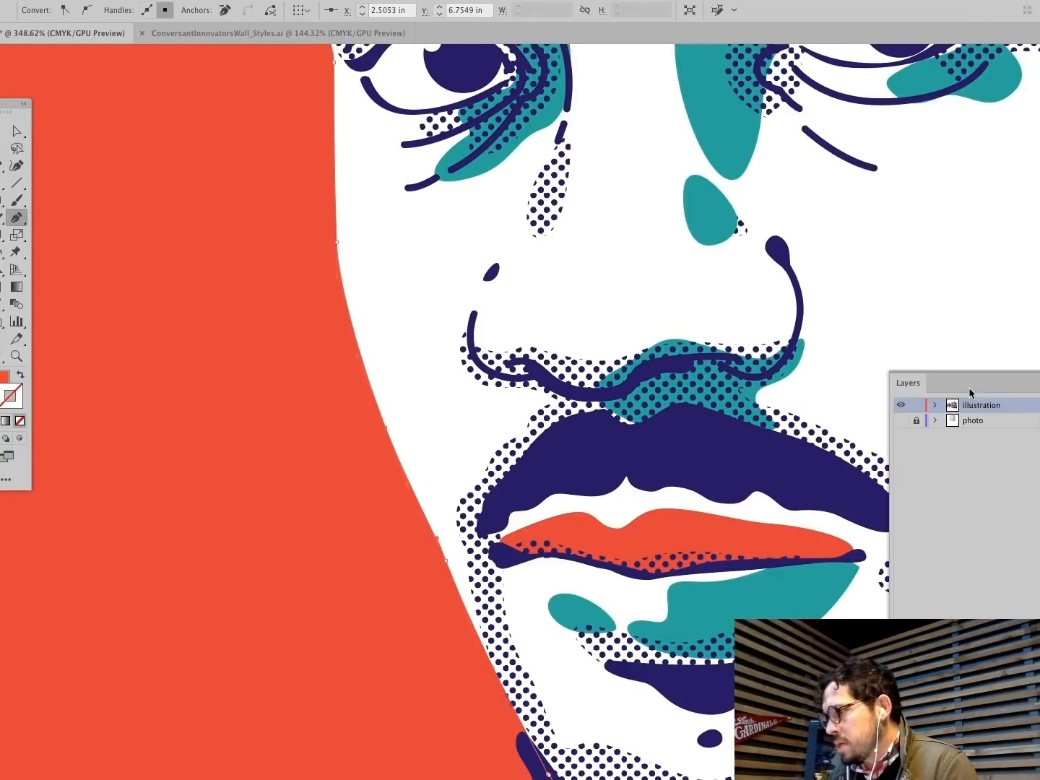
double_click(953, 406)
left_click(142, 208)
key("ctrl+0")
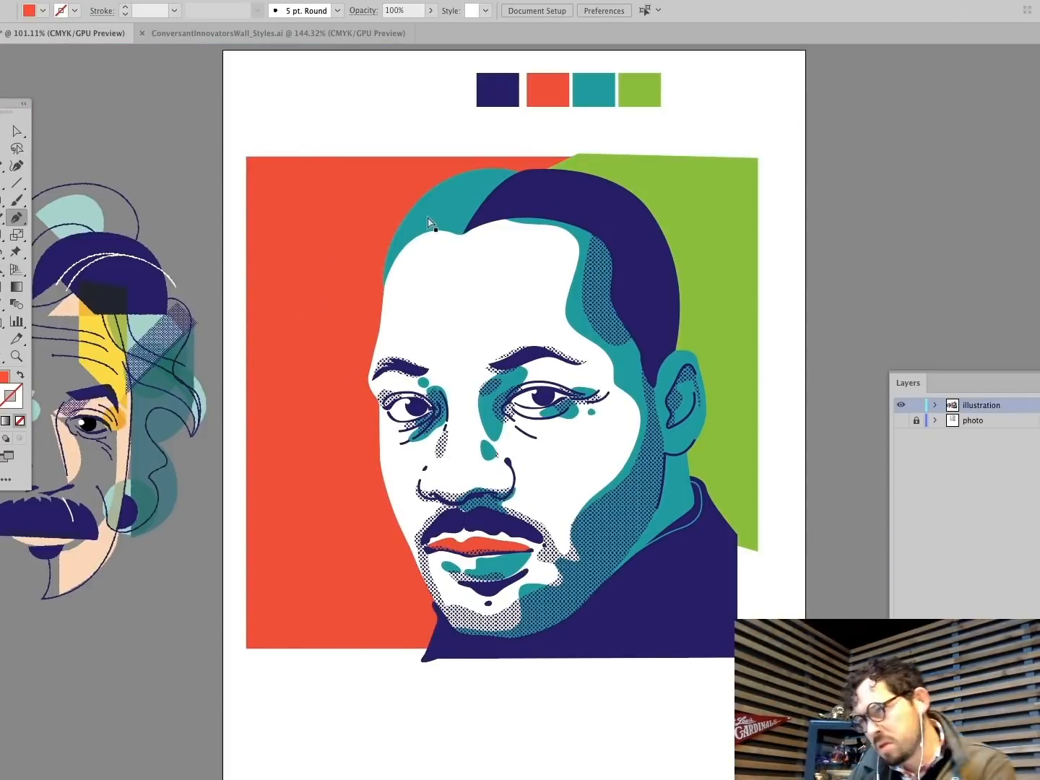
left_click(458, 211, "super")
left_click(117, 173, "super")
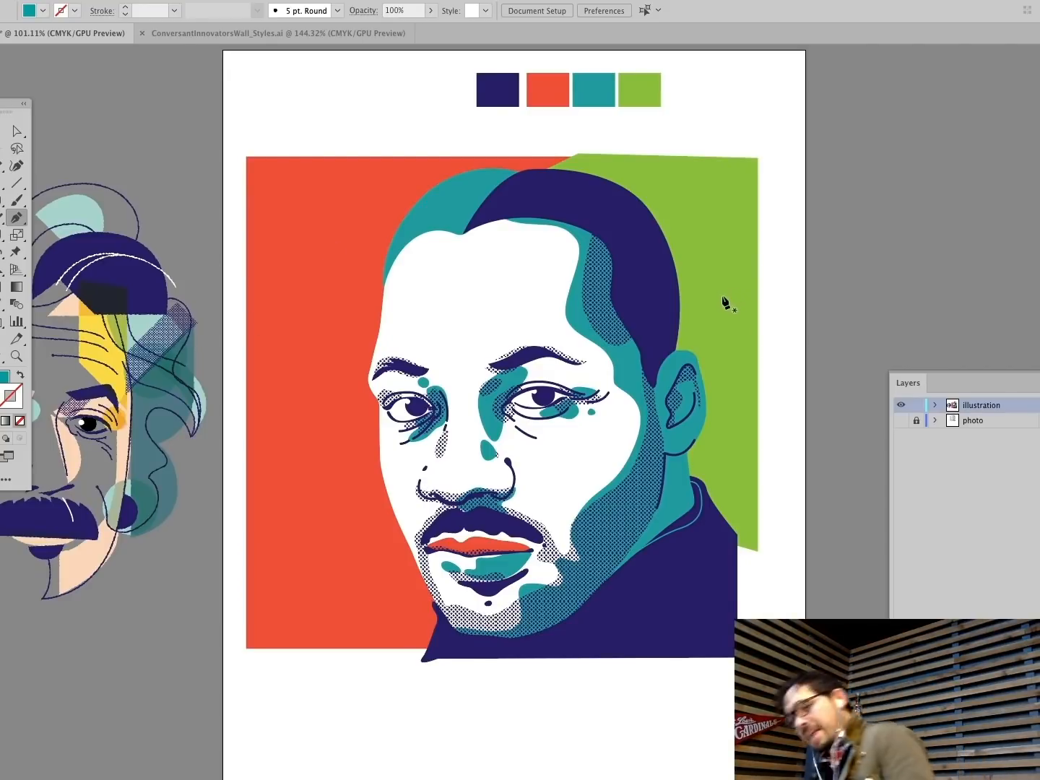
left_click(248, 178, "super")
Step: Adjust the boundary between the halftone beard and the red background beside the left corner of the mouth
left_click_drag(449, 575, 520, 575)
left_click(395, 507, "super")
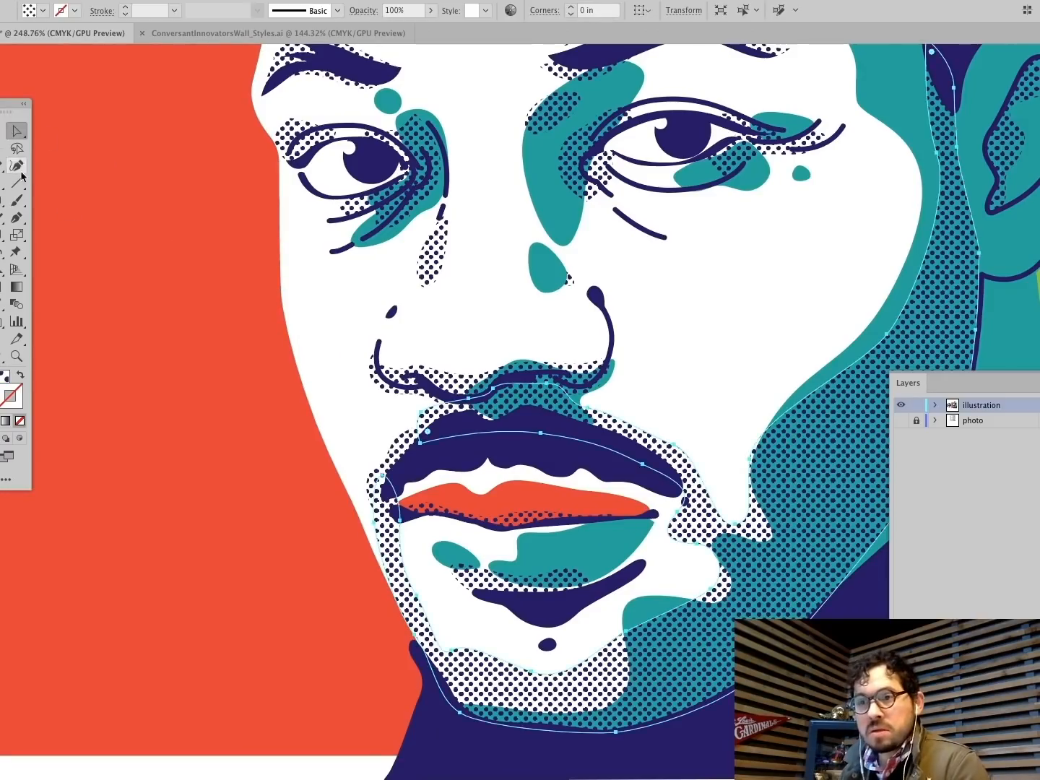
left_click(425, 483, "super")
mouse_move(427, 487)
left_mouse_down()
mouse_move(678, 480)
mouse_move(417, 482)
left_mouse_up()
key("super+shift+a")
key("super+0")
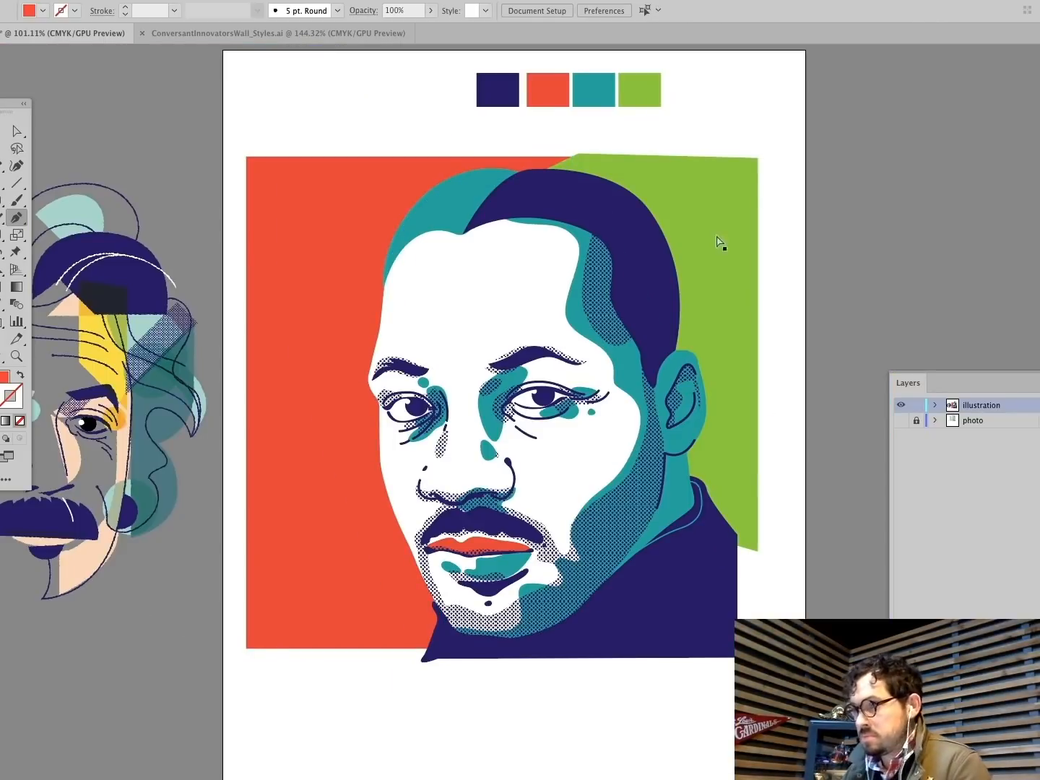
Step: Recolour the green background shape behind the head with the palette teal
left_click(717, 242, "super")
key("i")
left_click(594, 90)
left_click(883, 299, "super")
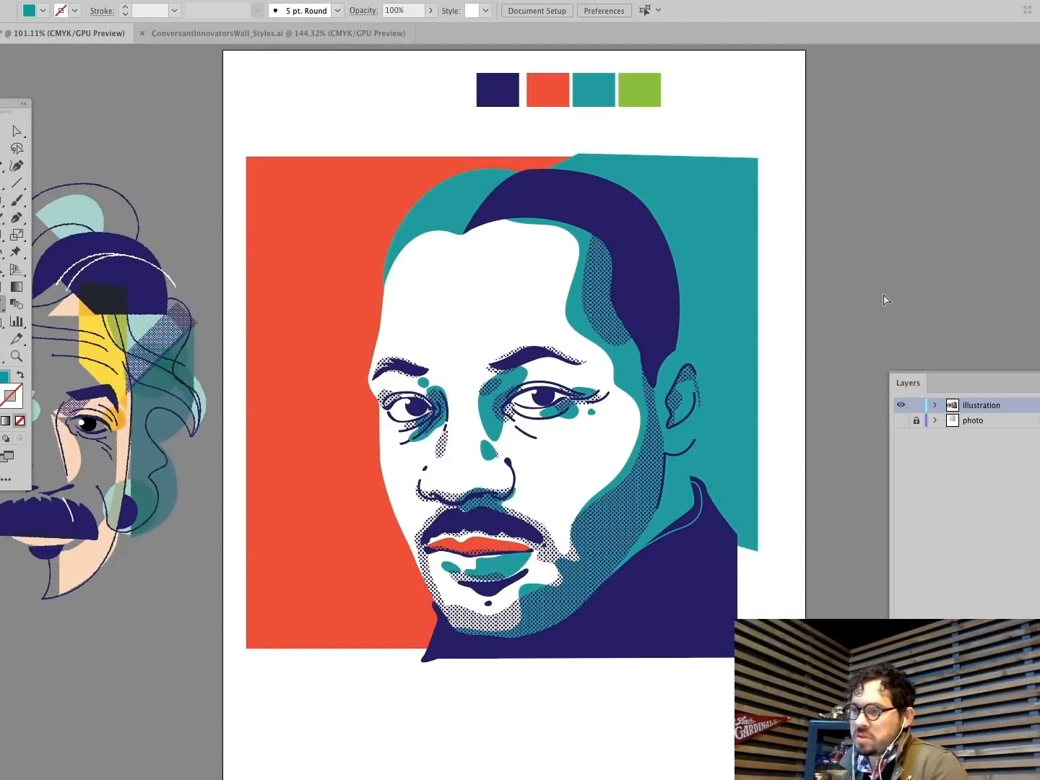
Step: Draw a 2 pt navy stroke along the outer rim of the ear
left_click(18, 358)
left_click_drag(753, 352, 830, 352)
left_click(18, 166)
left_click(18, 218)
left_click(465, 343)
mouse_move(560, 345)
left_mouse_down()
mouse_move(615, 376)
mouse_move(554, 339)
left_mouse_up()
left_click(589, 478)
left_click_drag(500, 310, 457, 347)
left_click_drag(498, 311, 495, 318)
left_click_drag(592, 356, 604, 361)
left_click(865, 359, "super")
key("super+0")
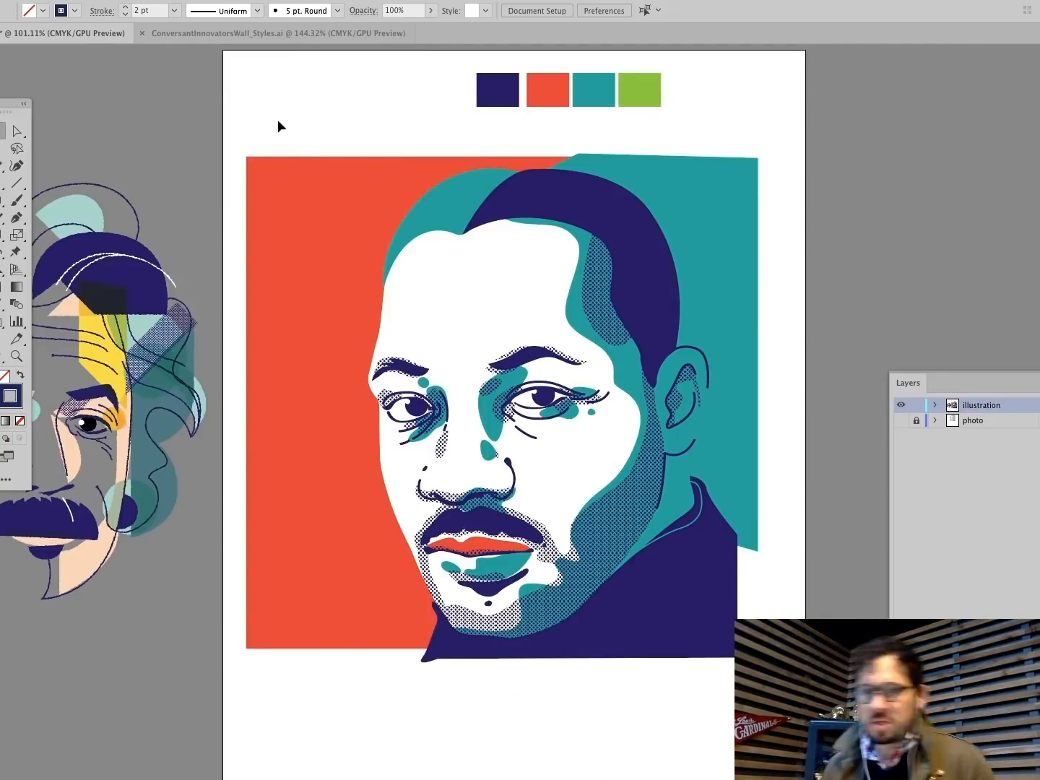
Step: Duplicate the illustration layer and hide the original illustration layer
left_click(17, 355)
left_click_drag(598, 391, 684, 457)
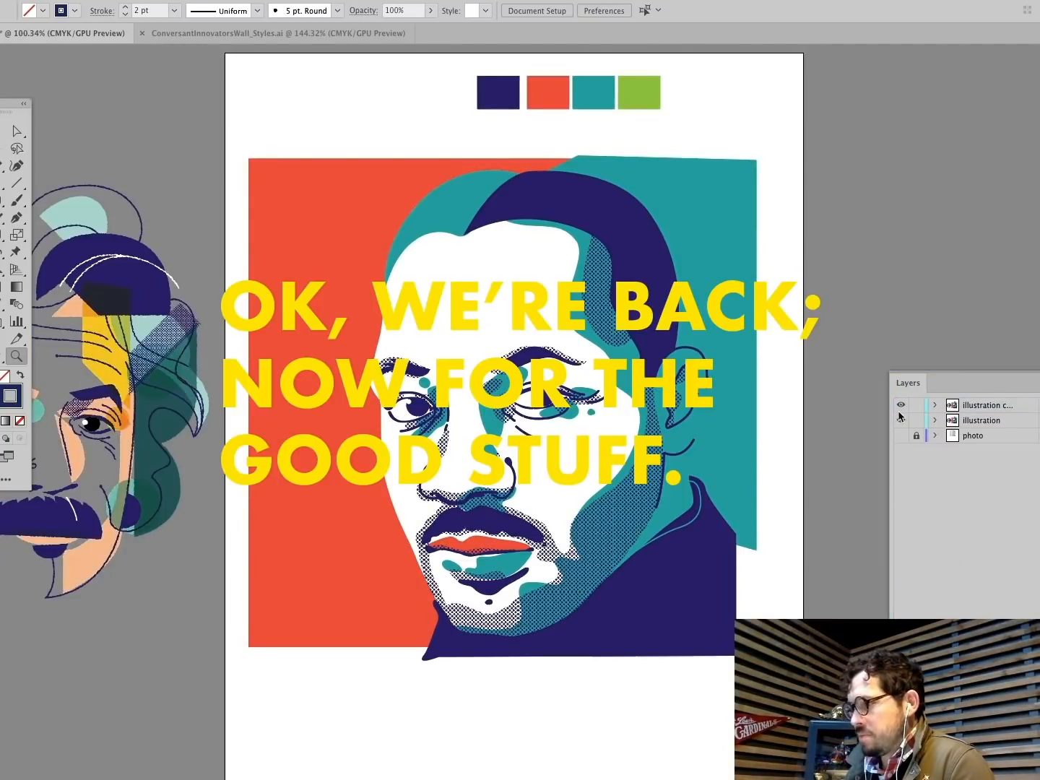
left_click(901, 419)
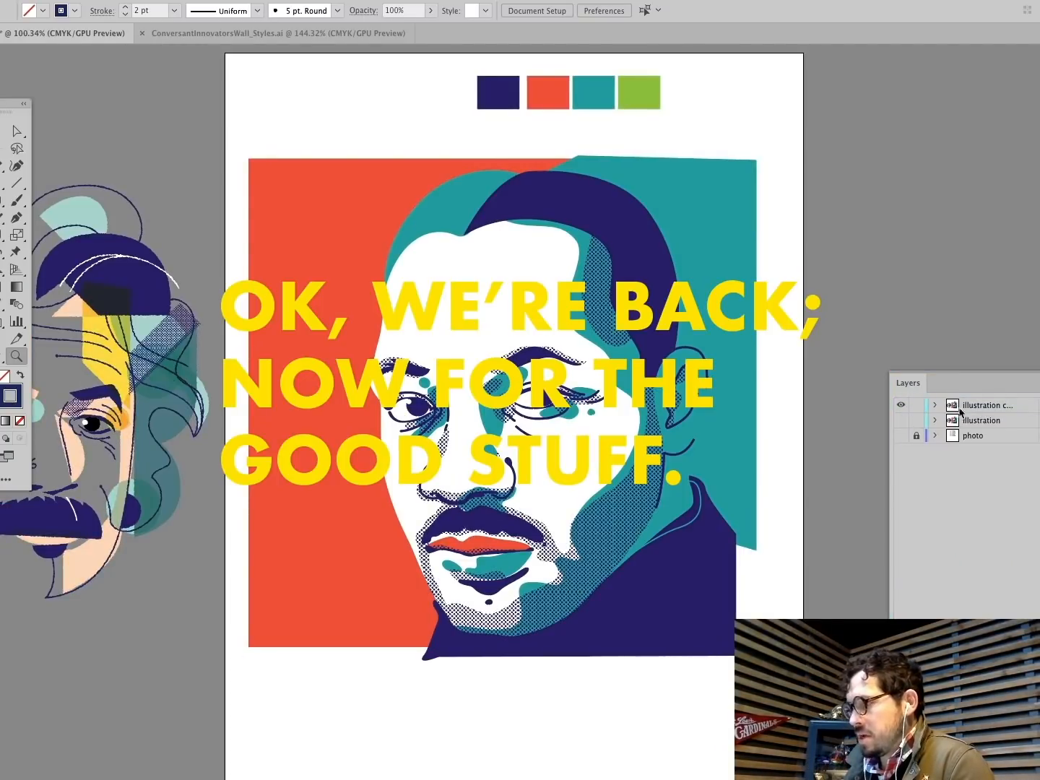
Step: Delete the moustached reference portrait beside the artboard from the duplicated illustration layer
left_click(2, 131)
left_click(123, 254)
key("Delete")
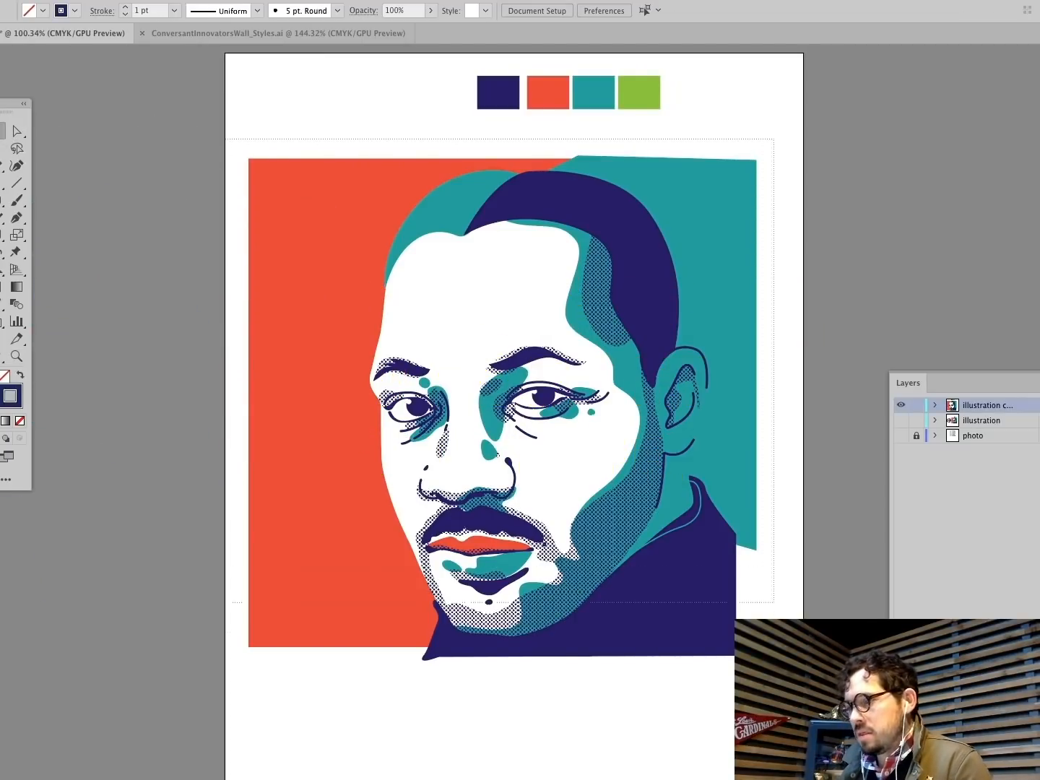
Step: Select every object with the same fill color as the halftone beard shape, and clear the selection
left_click_drag(774, 602, 793, 670)
left_click(801, 589)
left_click(639, 457)
left_click(216, 1)
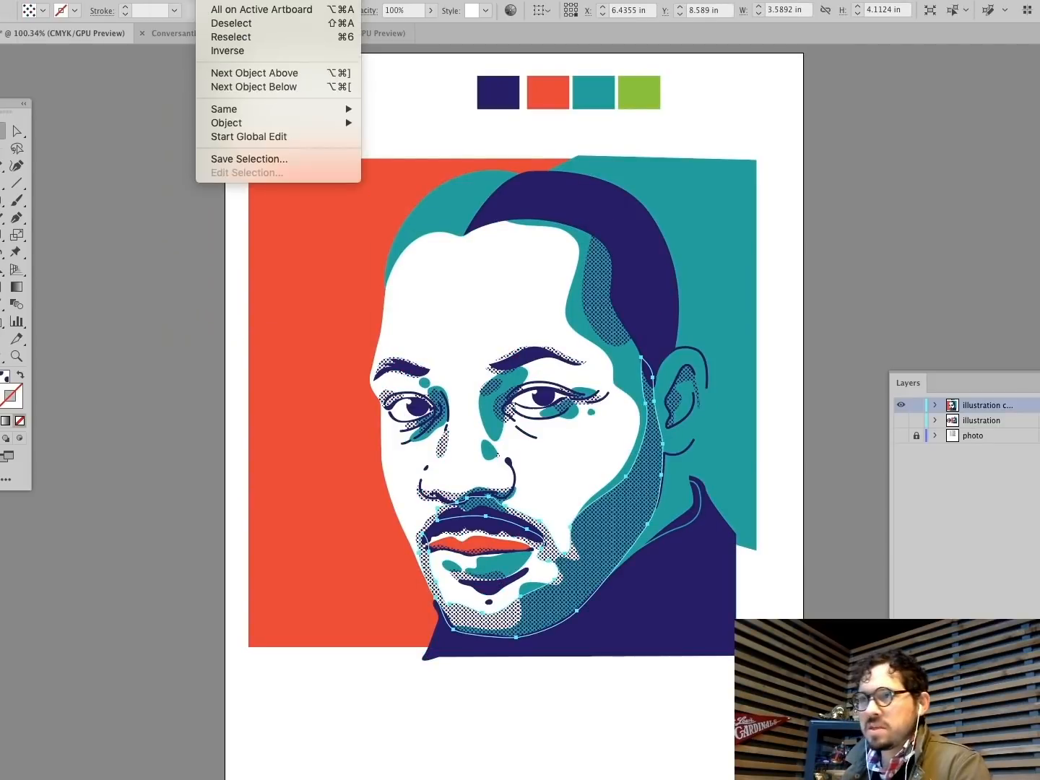
mouse_move(175, 2)
mouse_move(216, 2)
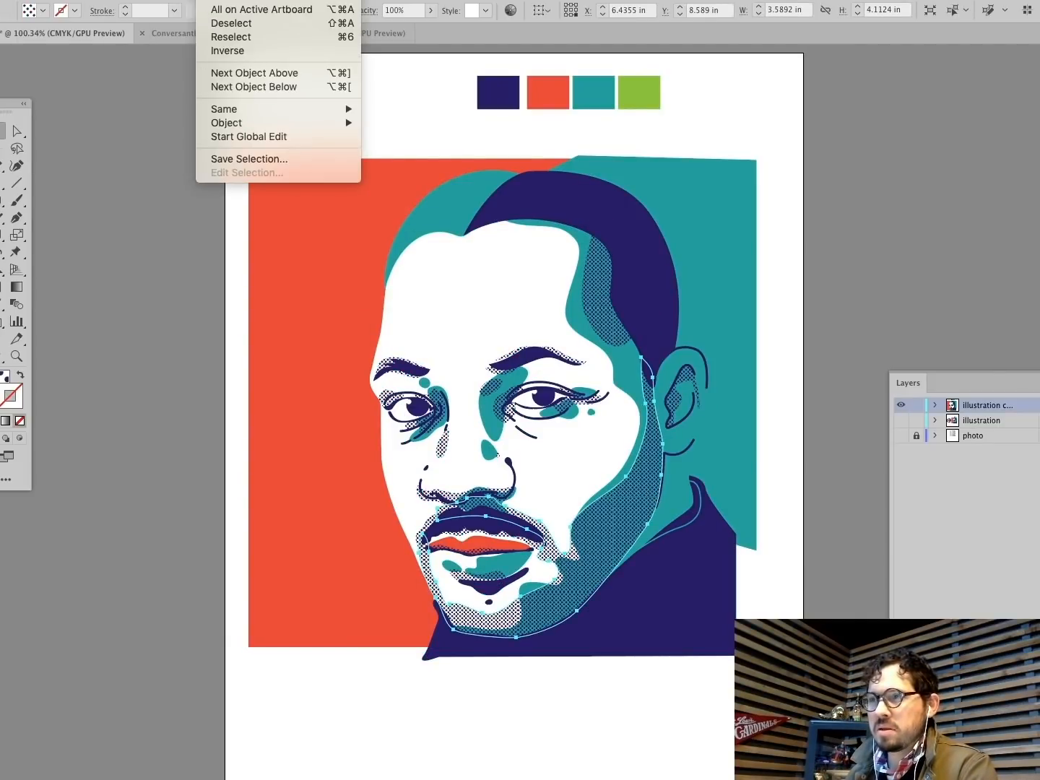
mouse_move(224, 109)
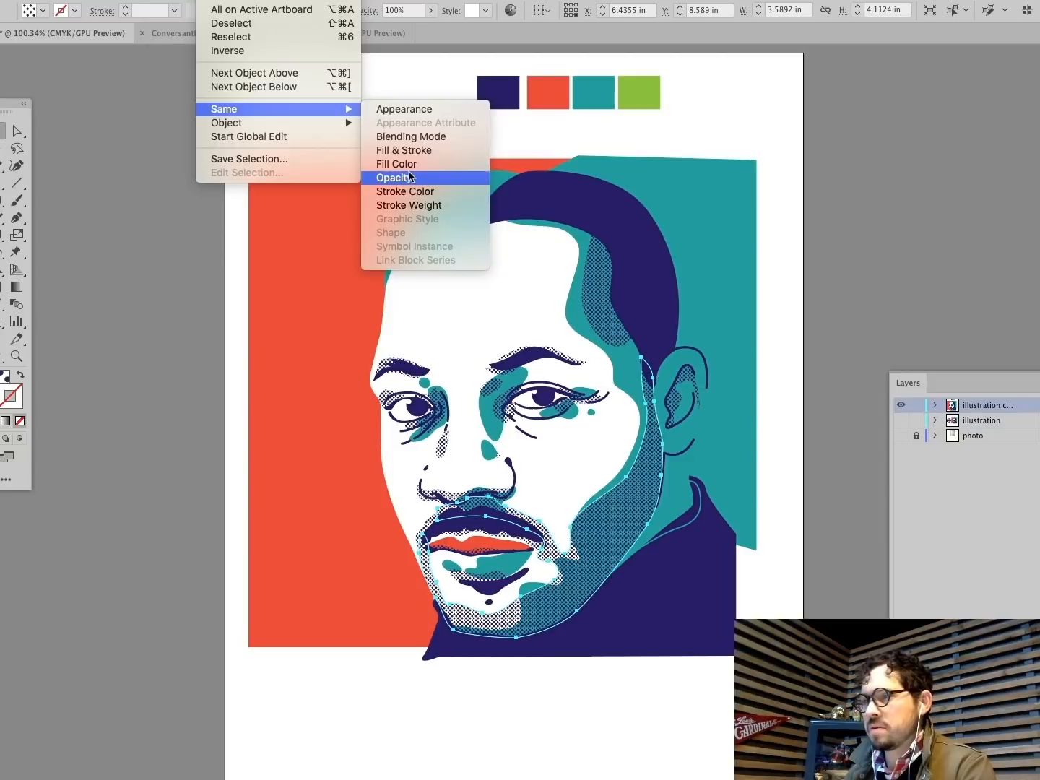
left_click(401, 164)
left_click(880, 342)
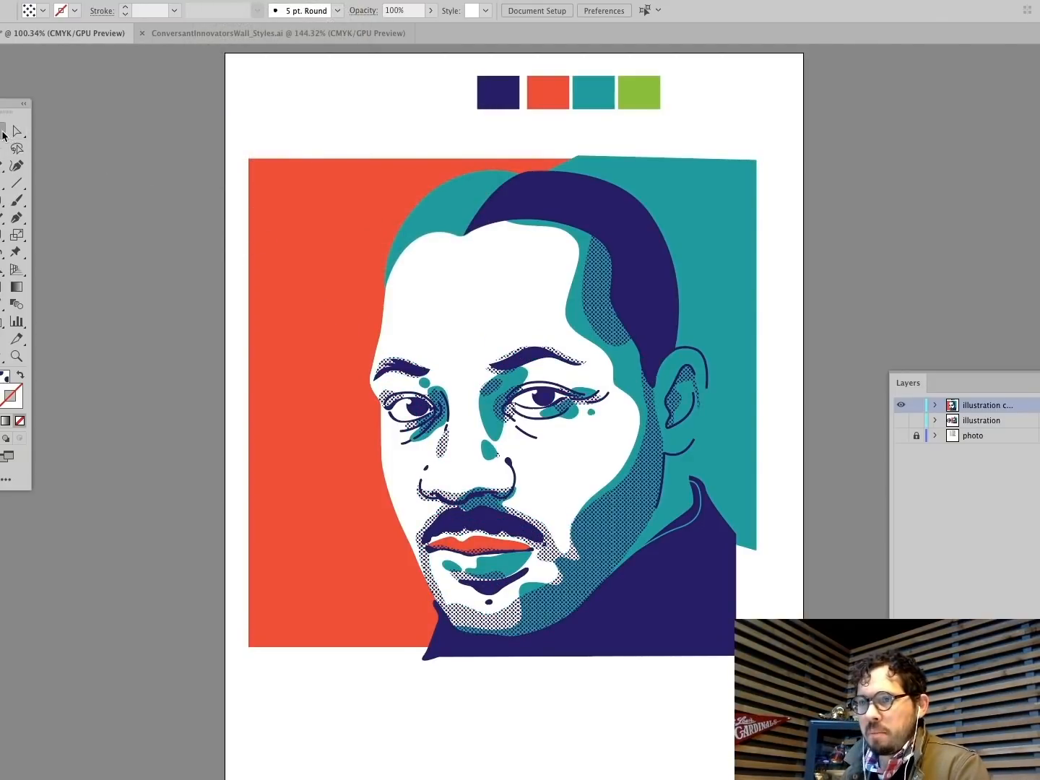
Step: Expand all the artwork on the duplicated layer so its strokes become filled shapes
key("super+a")
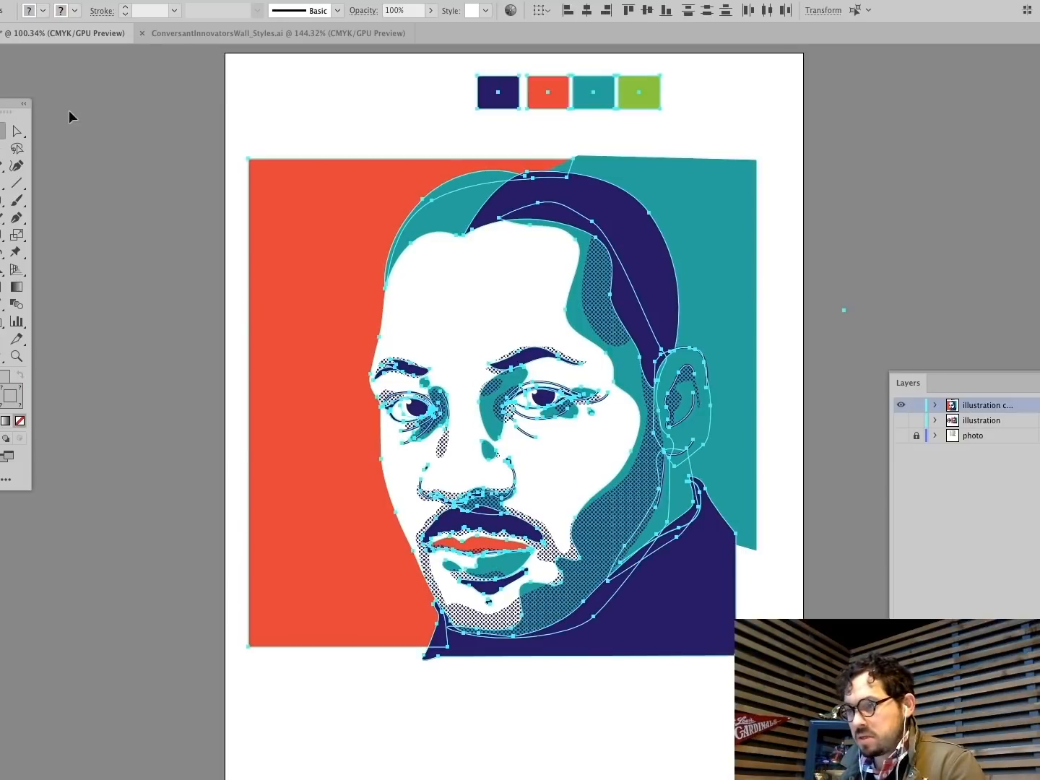
left_click(134, 1)
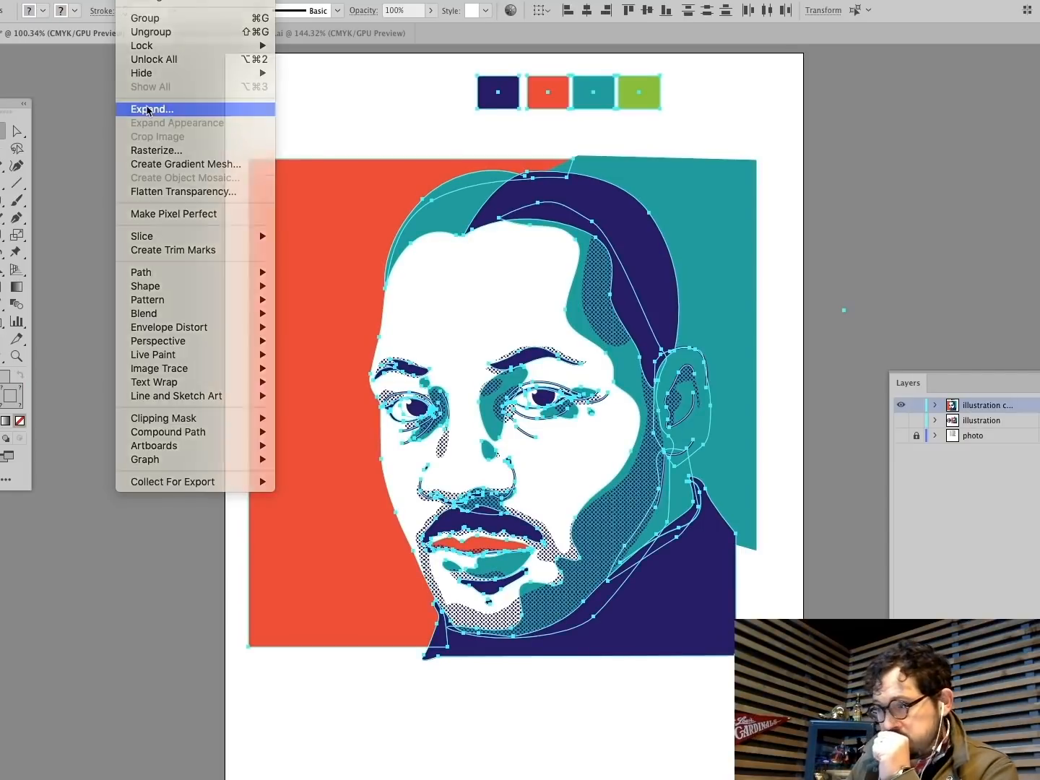
left_click(148, 105)
left_click(70, 247)
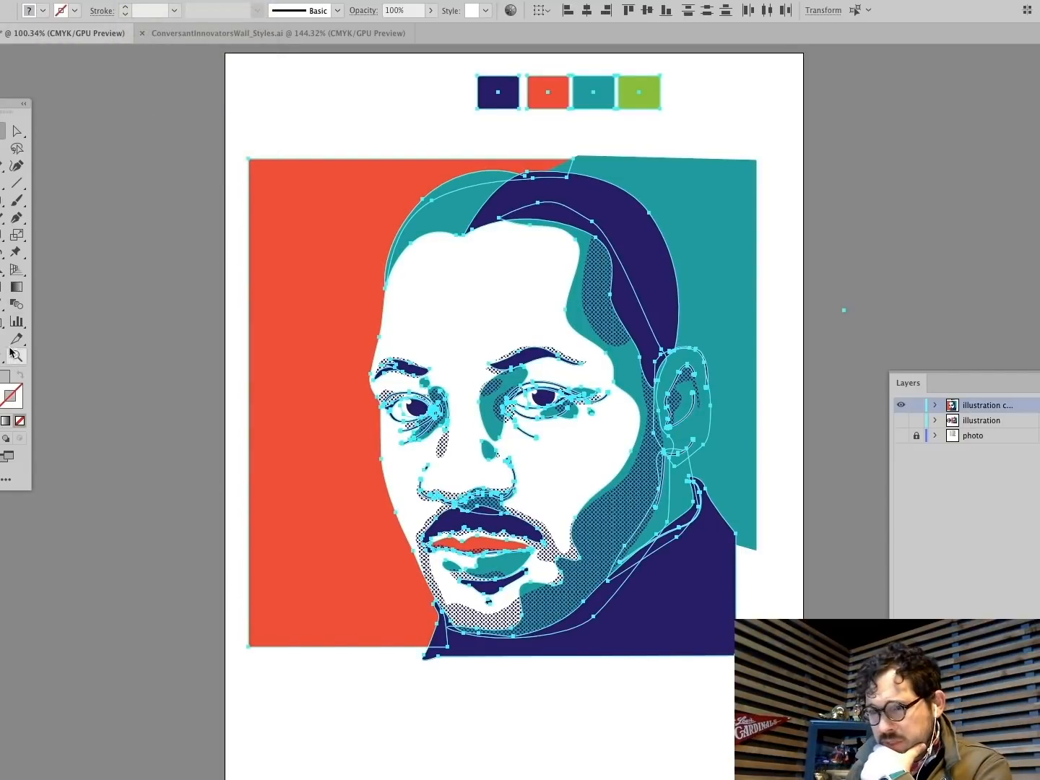
Step: Place the teal teardrop shape on the side of the nose behind its halftone dots
left_click_drag(527, 466, 526, 466)
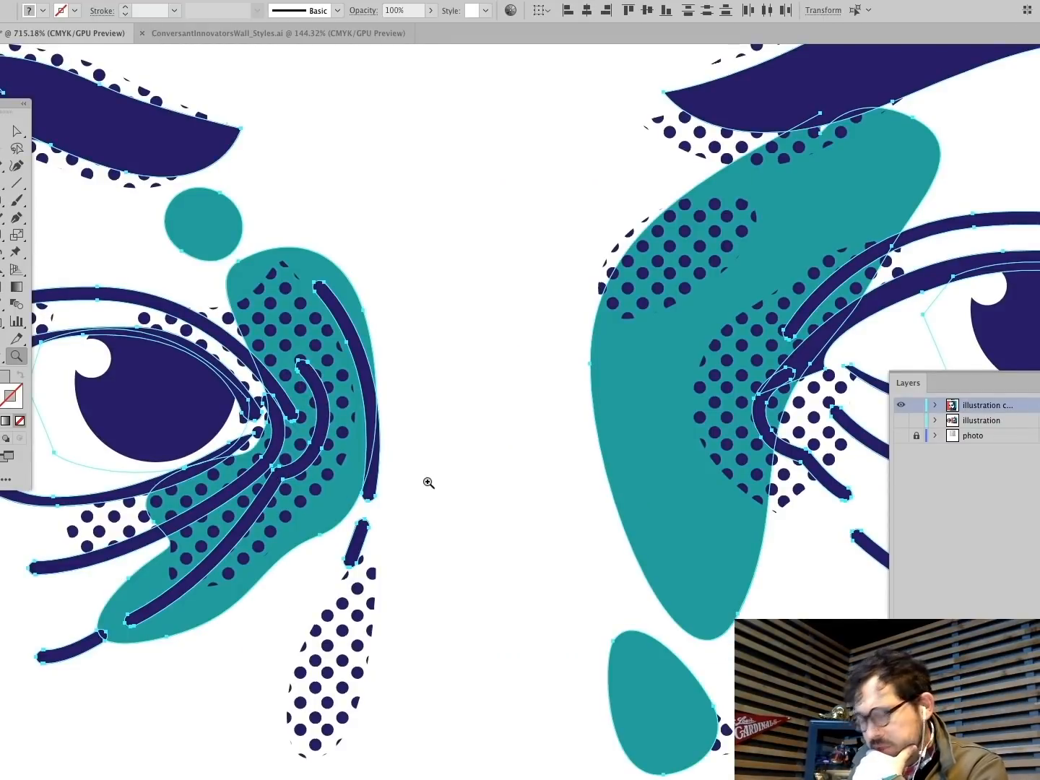
left_click(505, 435, "super")
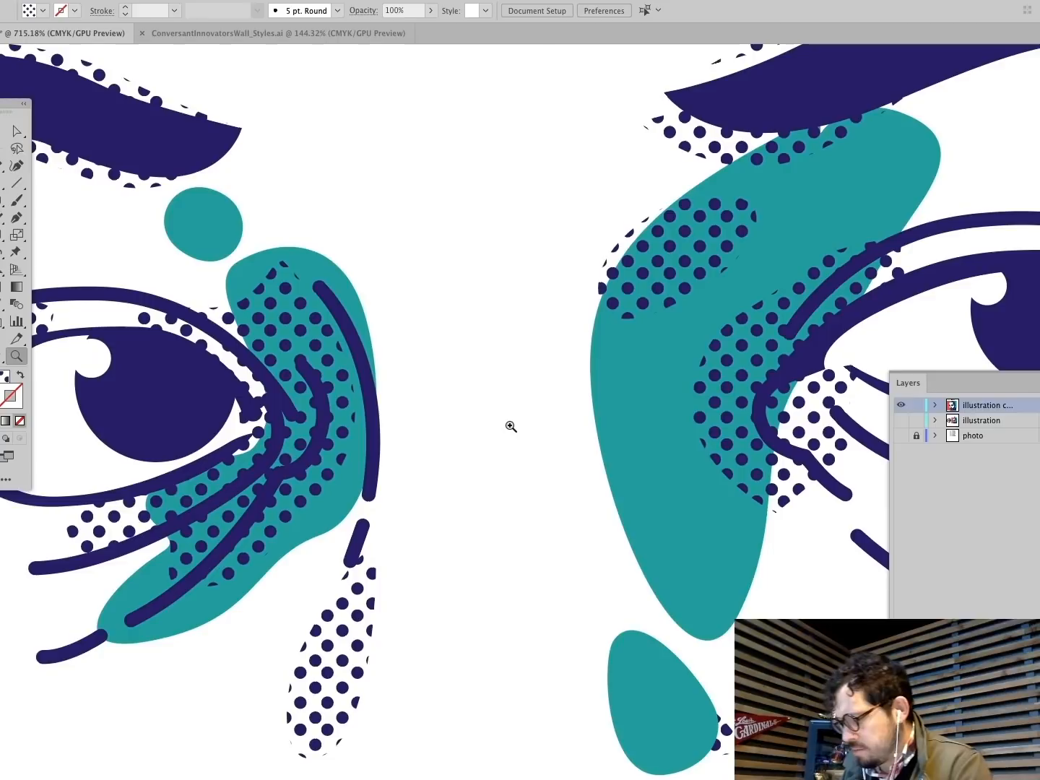
left_click(628, 698, "super")
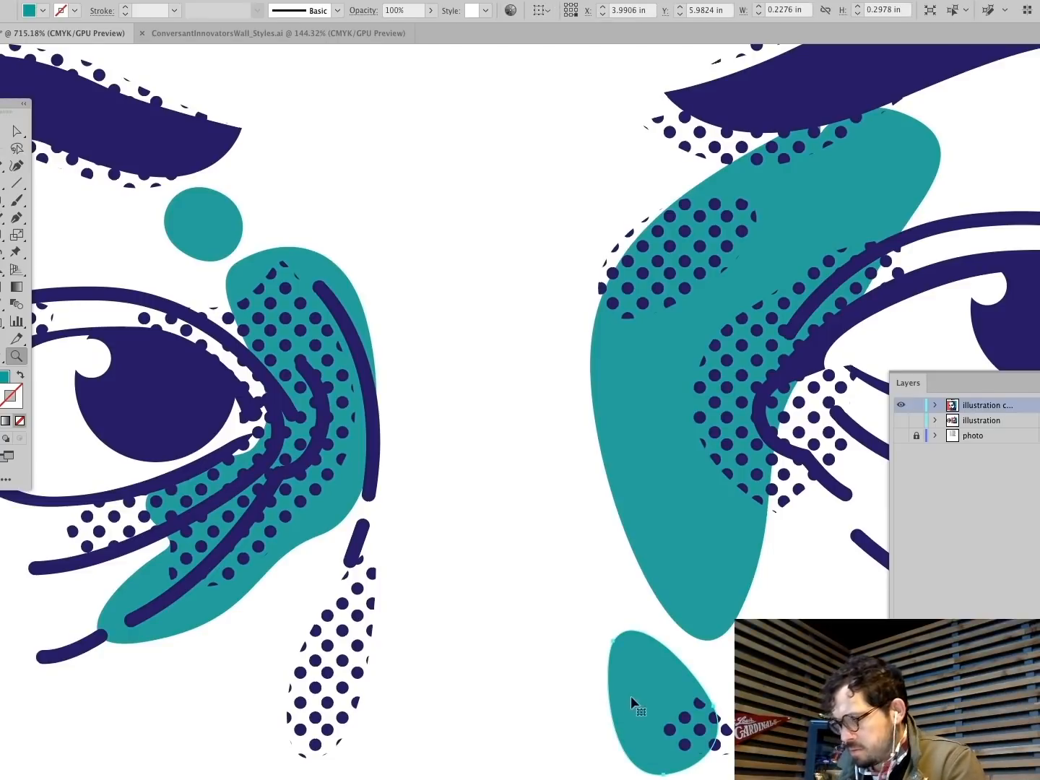
left_click(557, 627, "super")
key("super+0")
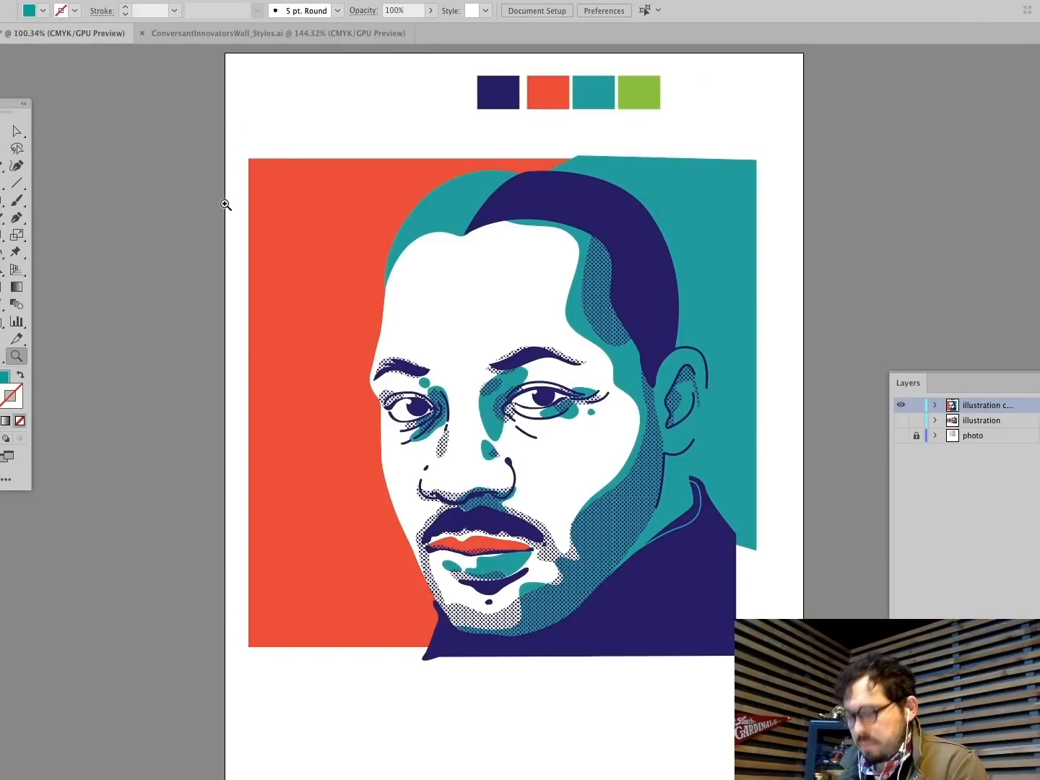
Step: Start a Roughen effect on all the artwork with absolute sizing and smooth points, previewing it clear of the portrait
key("super+a")
left_click(175, 1)
mouse_move(214, 1)
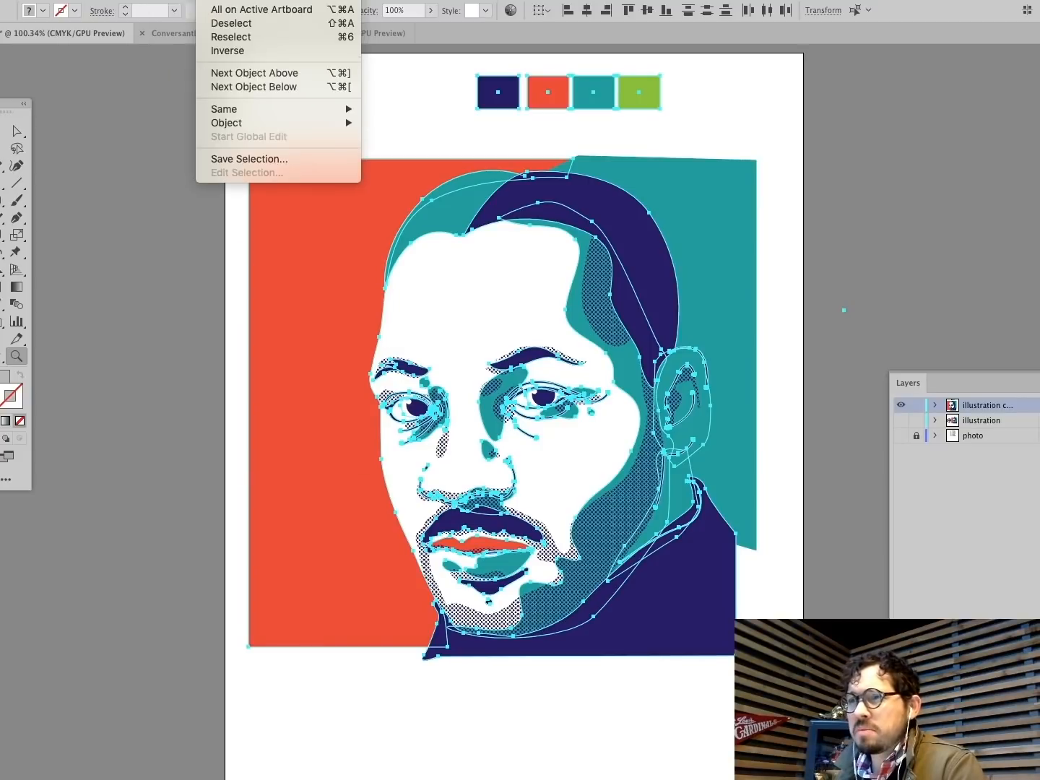
mouse_move(257, 2)
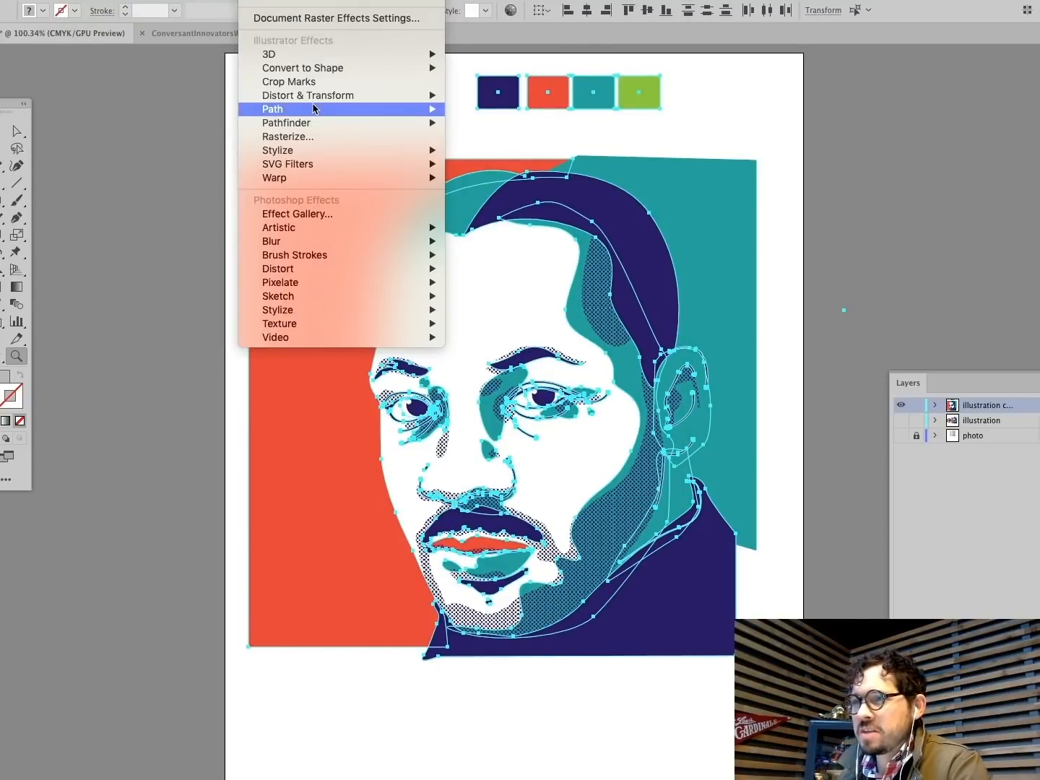
mouse_move(317, 97)
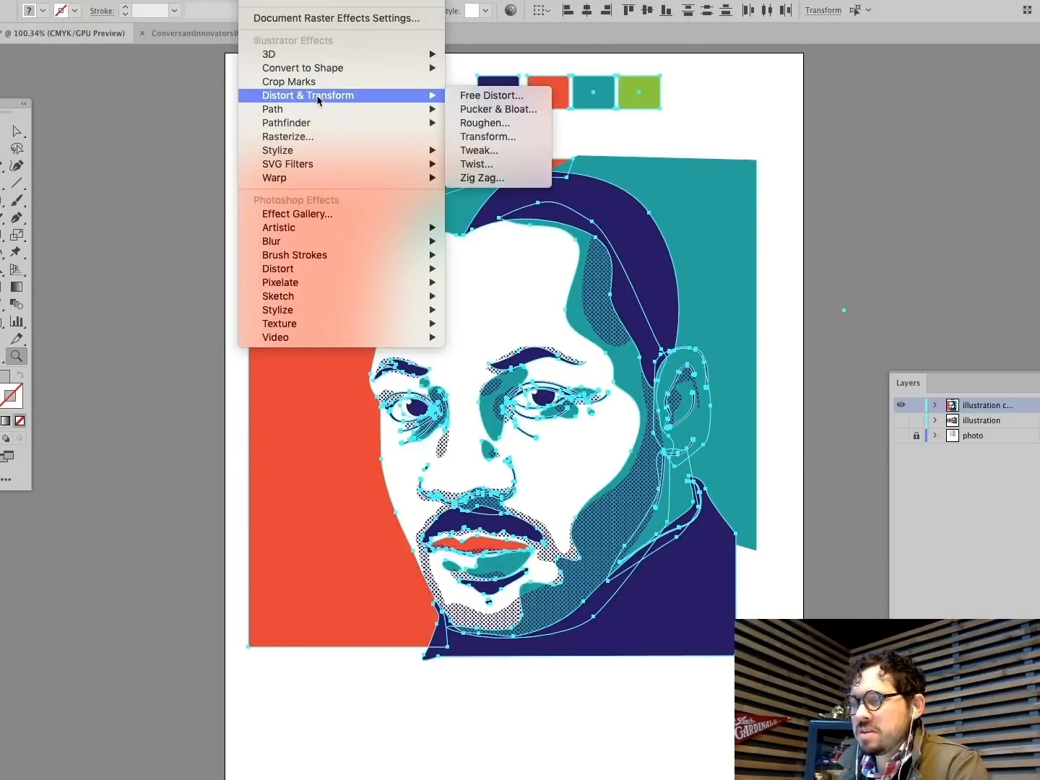
left_click(504, 123)
left_click_drag(169, 47, 584, 183)
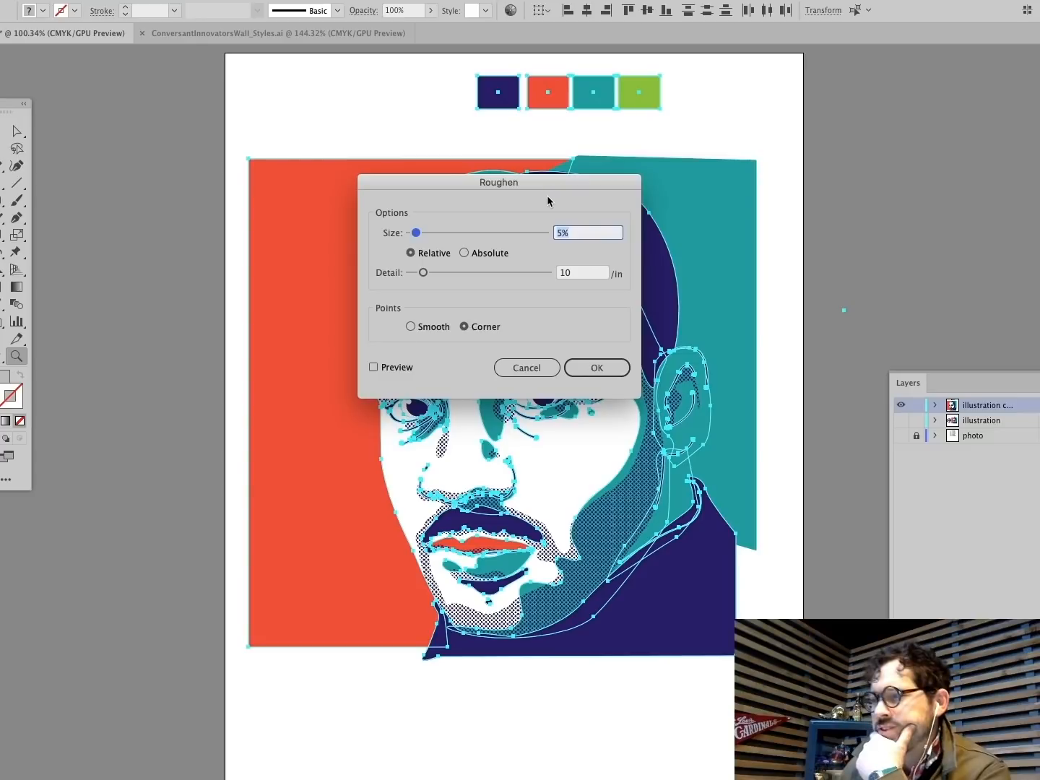
left_click(488, 254)
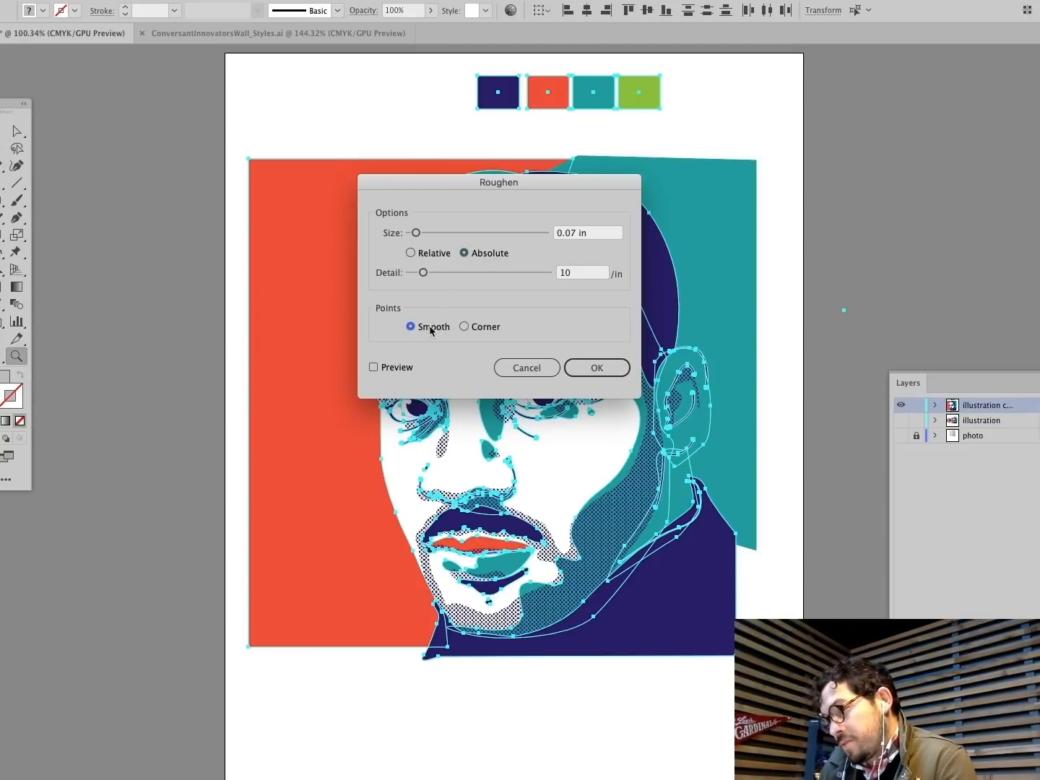
left_click(403, 369)
left_click_drag(568, 181, 945, 150)
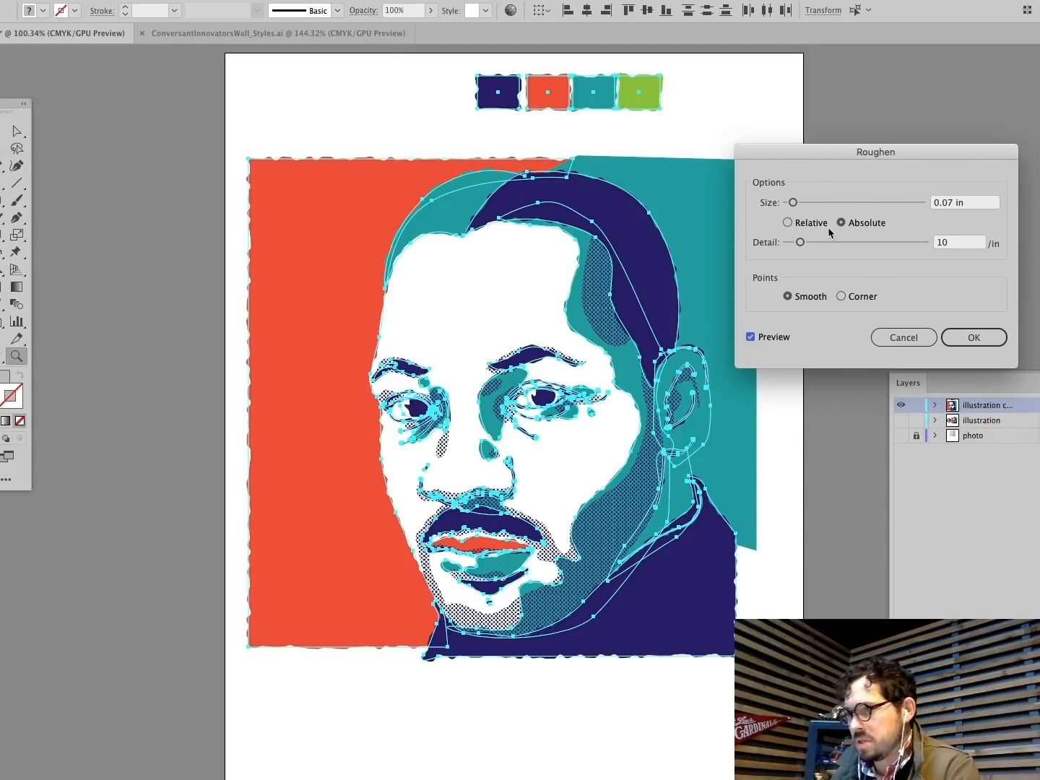
Step: Set the roughening size to 0.02 in and the detail to 64 per inch, and apply the effect
left_click(951, 203)
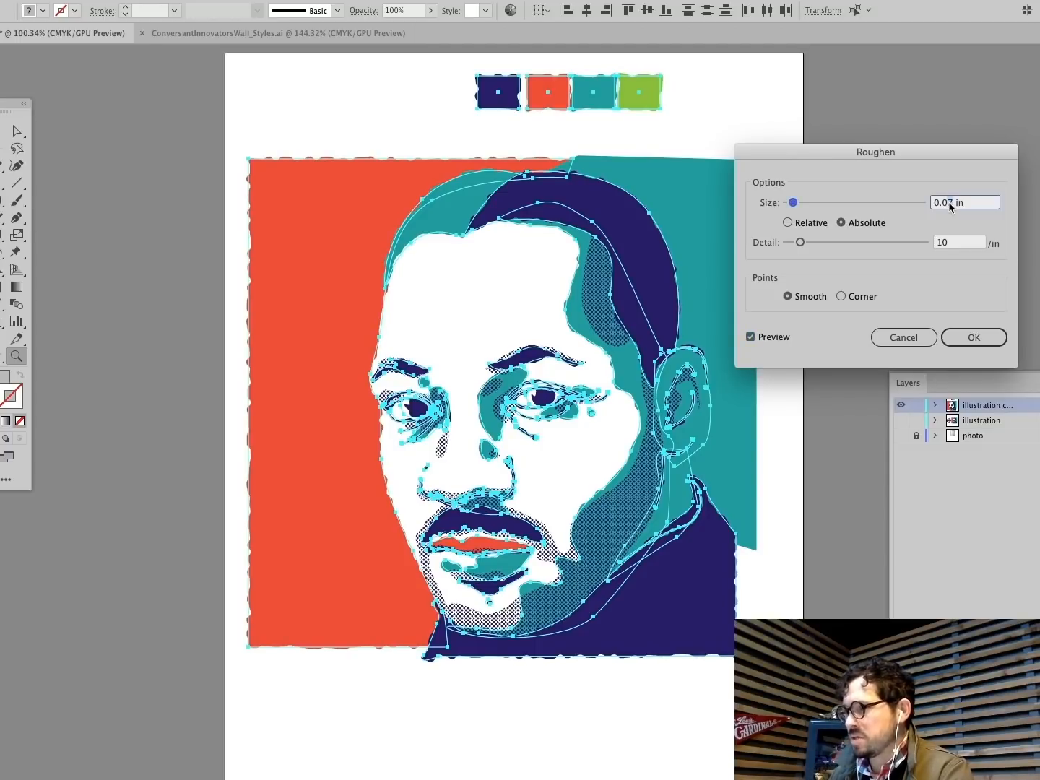
key("BackSpace")
type("2")
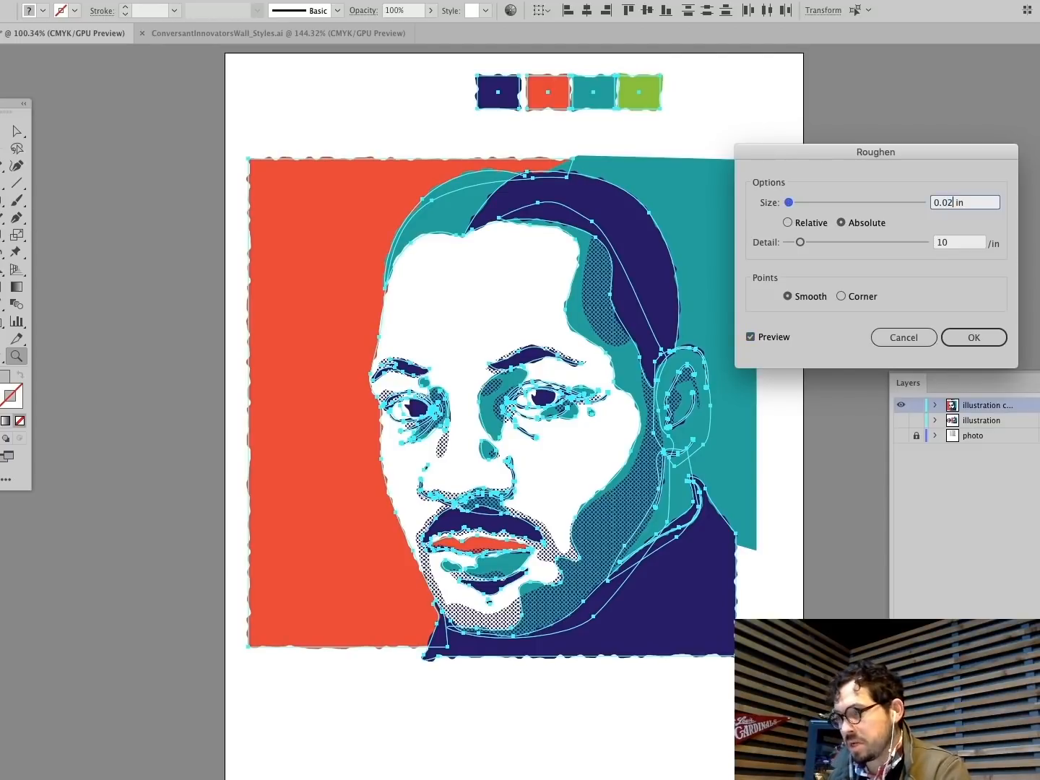
left_click(935, 242)
left_click_drag(802, 244, 875, 243)
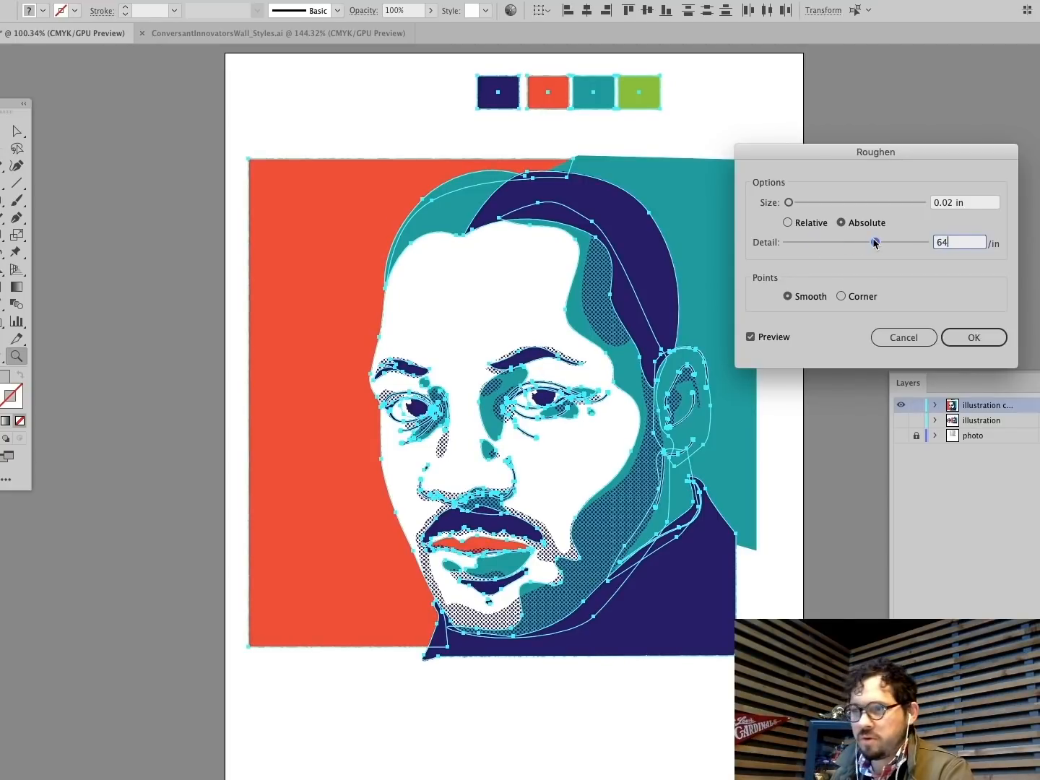
left_click(973, 337)
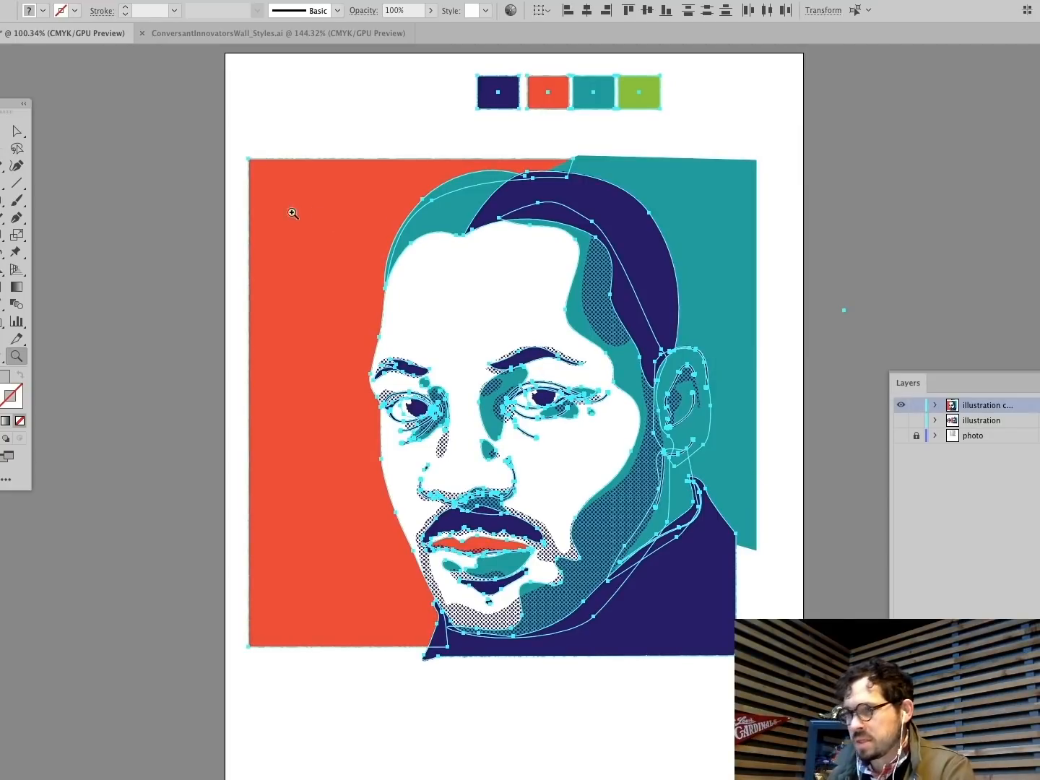
Step: Clear the selection and examine the roughened edges of the eyebrow and eye shapes up close
key("super+shift+a")
left_click_drag(559, 378, 620, 445)
scroll(620, 492, "right", 3)
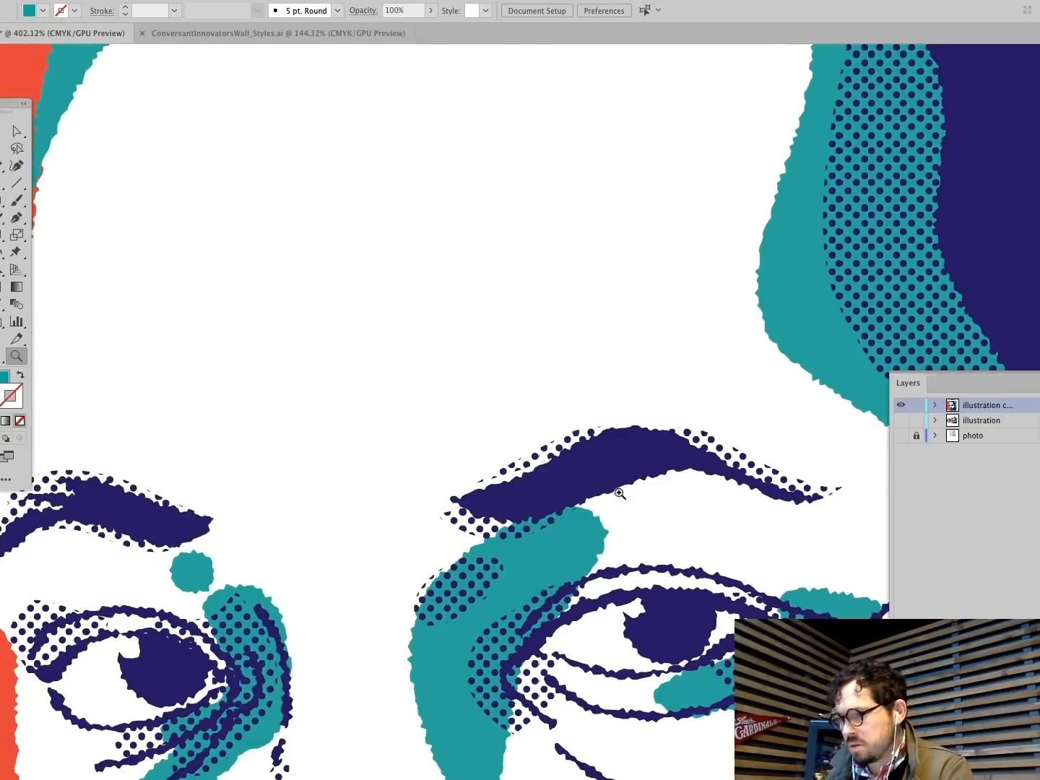
scroll(620, 492, "down", 5)
left_click_drag(479, 358, 613, 434)
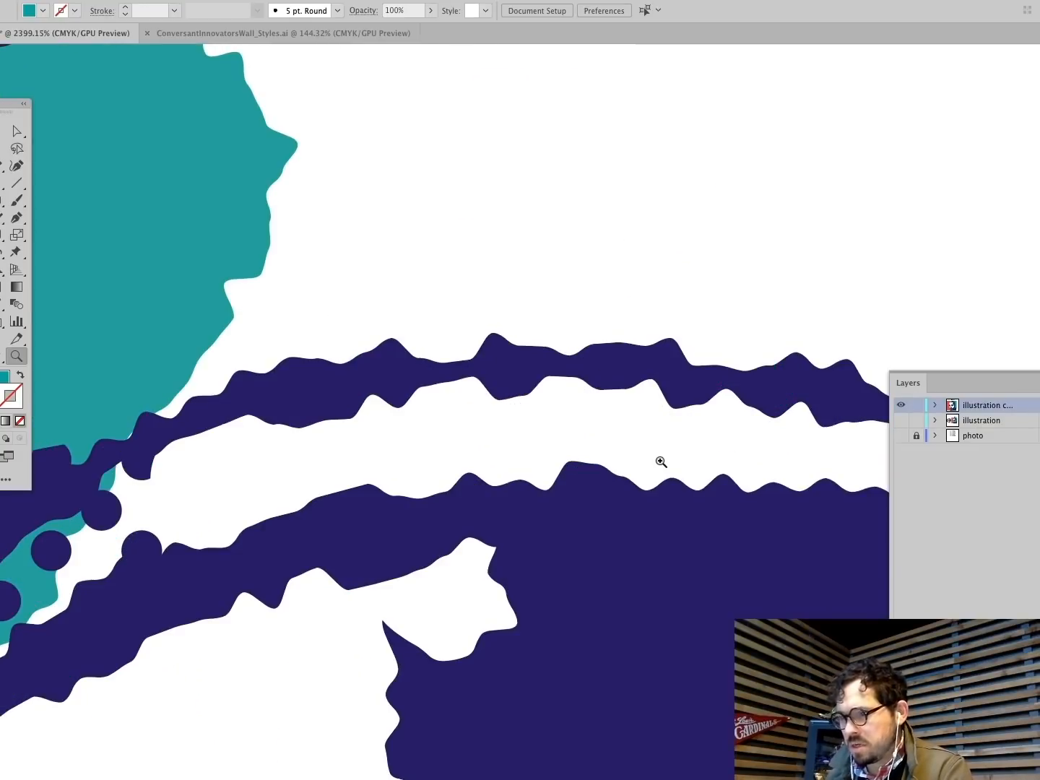
key("super+0")
left_click_drag(455, 368, 704, 515)
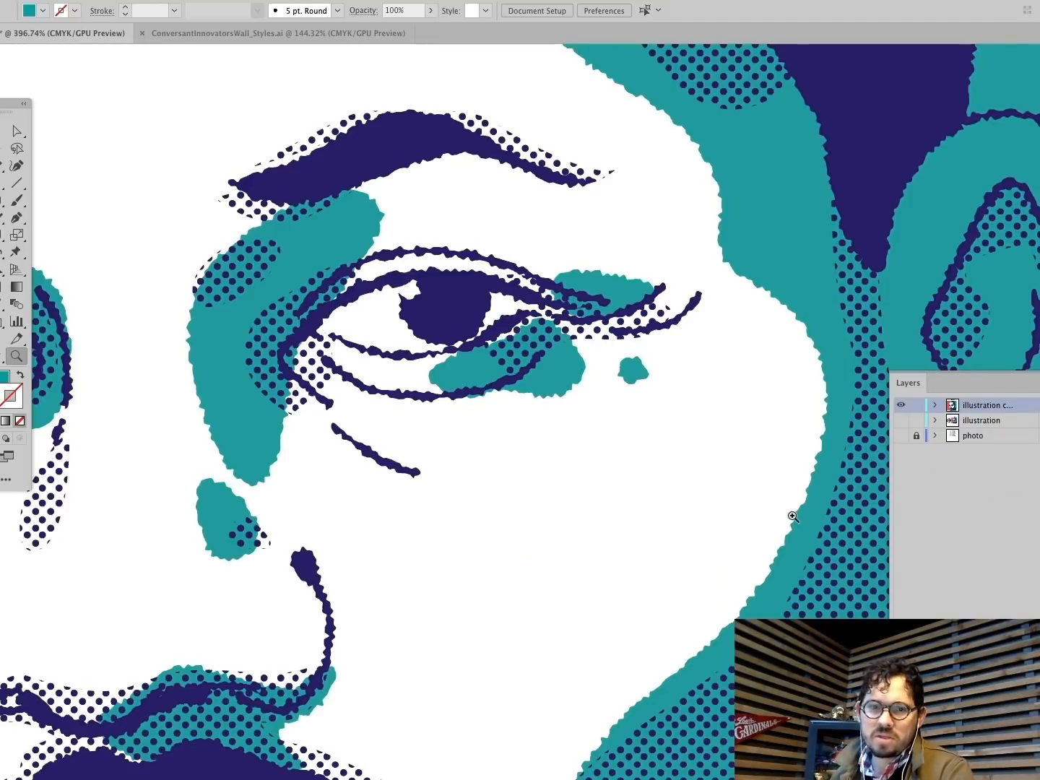
Step: Undo the roughening and apply Roughen to all artwork with absolute size 0.01 in, detail 64 per inch and smooth points; clear the selection
key("super+a")
left_click(257, 0)
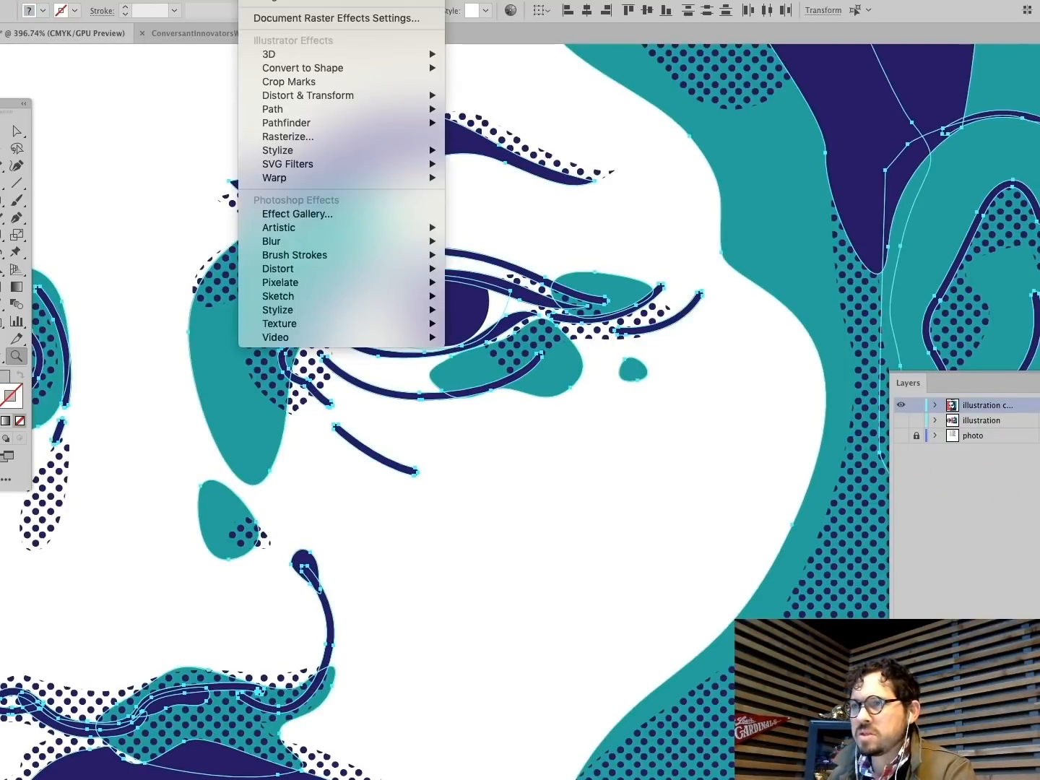
left_click(275, 2)
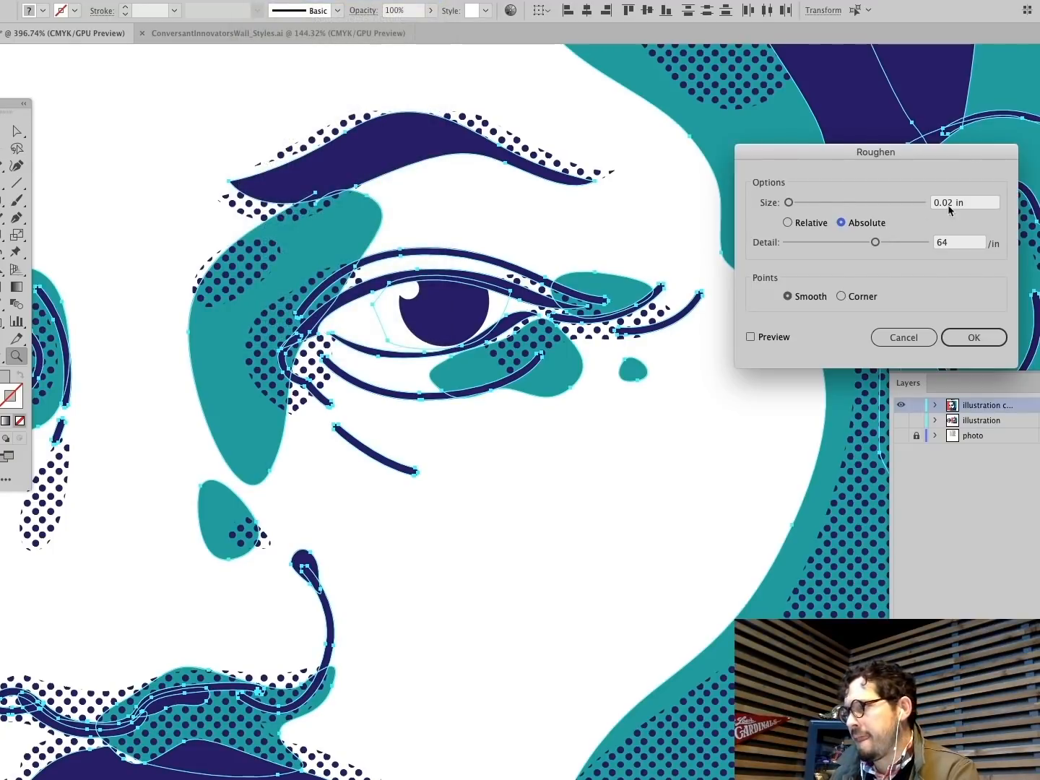
left_click(950, 205)
key("BackSpace")
type("1")
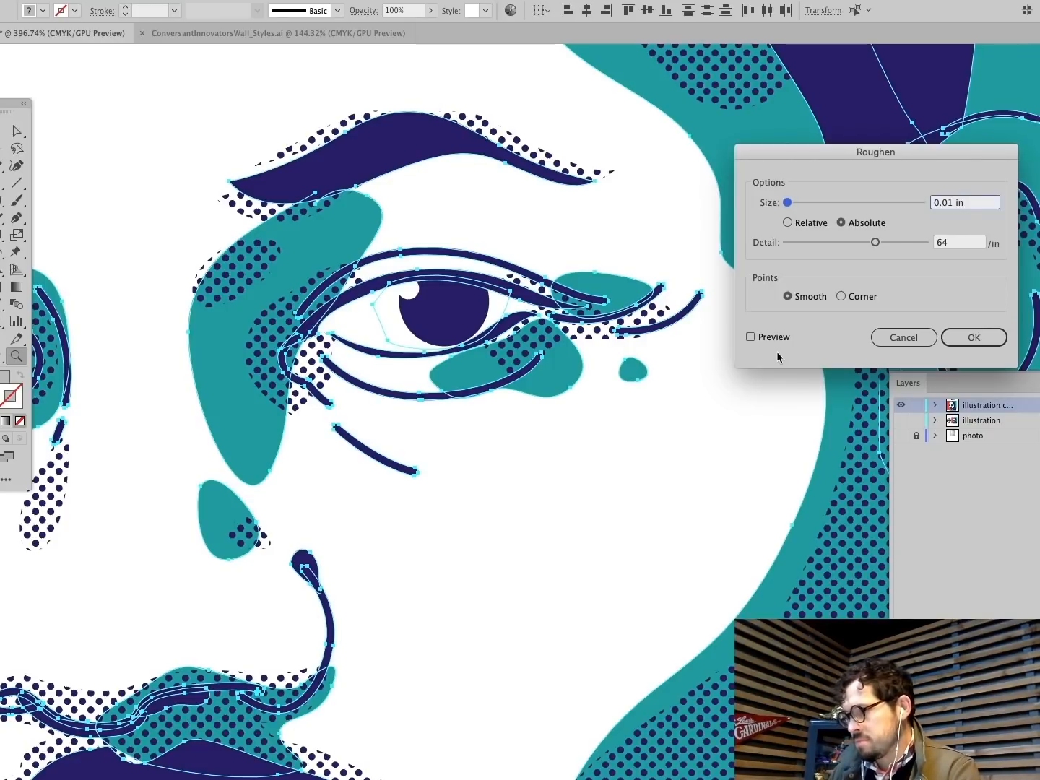
left_click(954, 336)
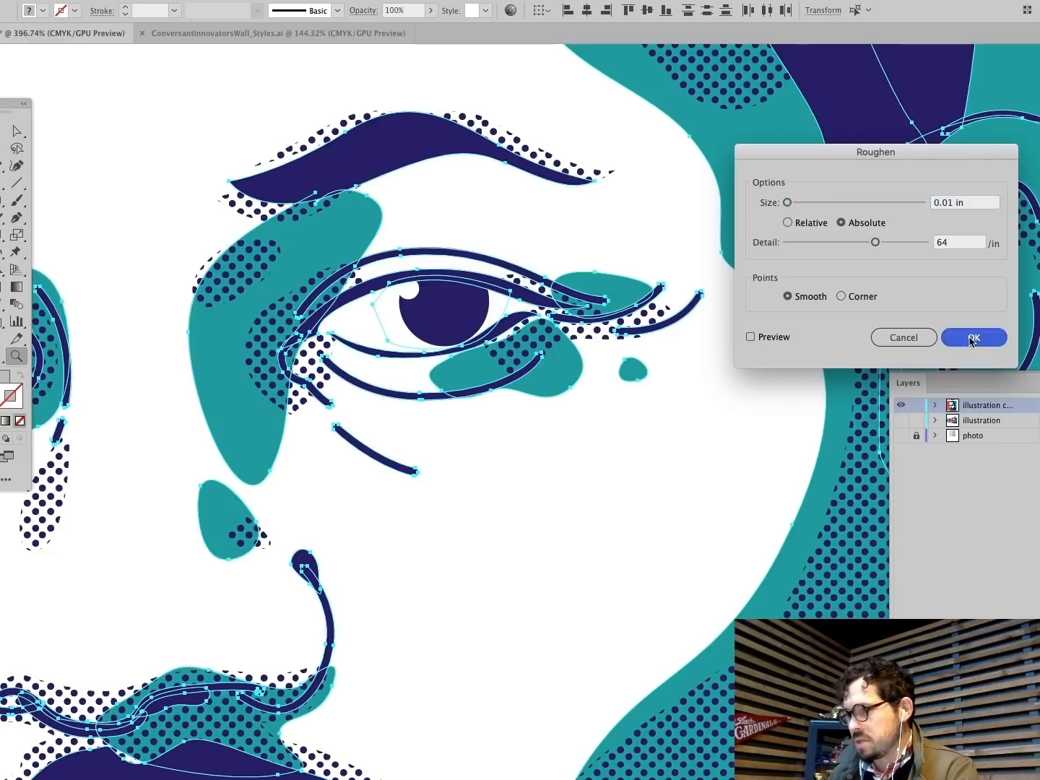
left_click(669, 413, "super")
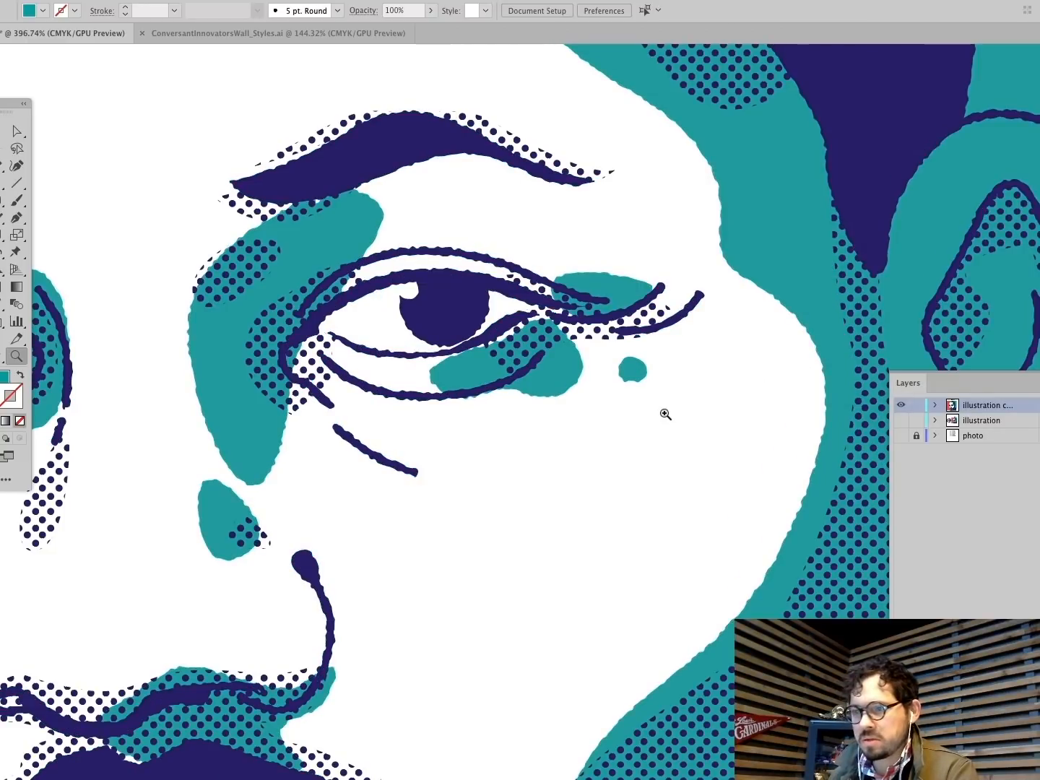
Step: Examine the finer roughened edges around the eye, the hairline and the whole face
left_click_drag(370, 217, 557, 397)
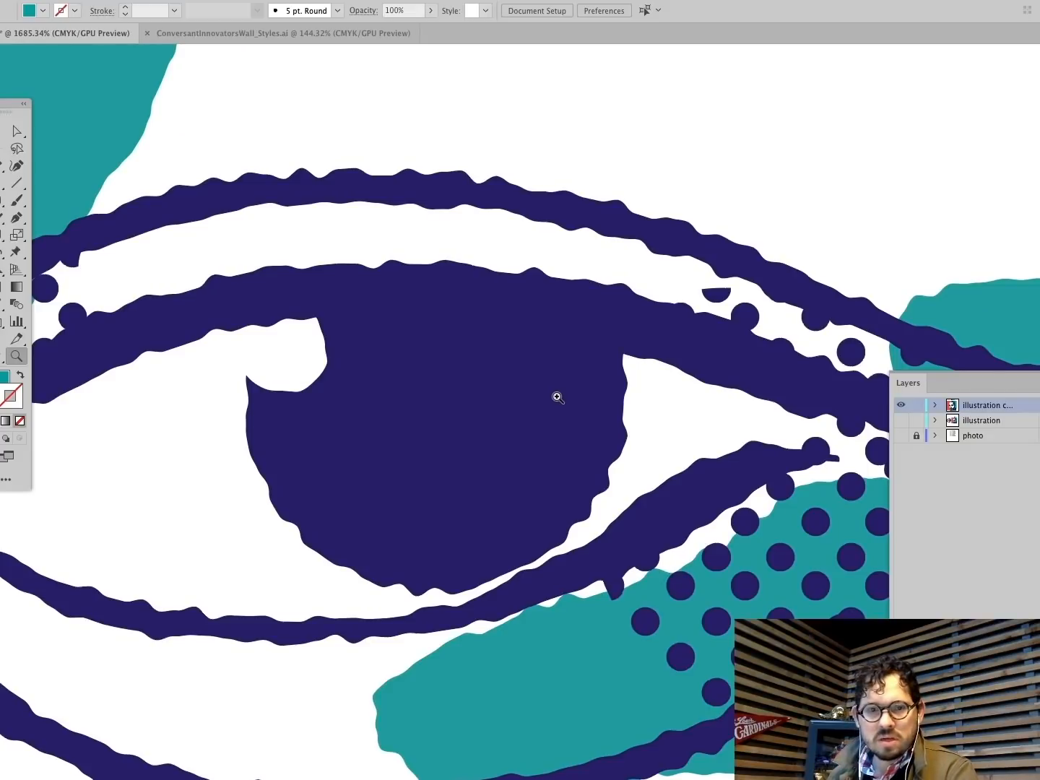
key("super+0")
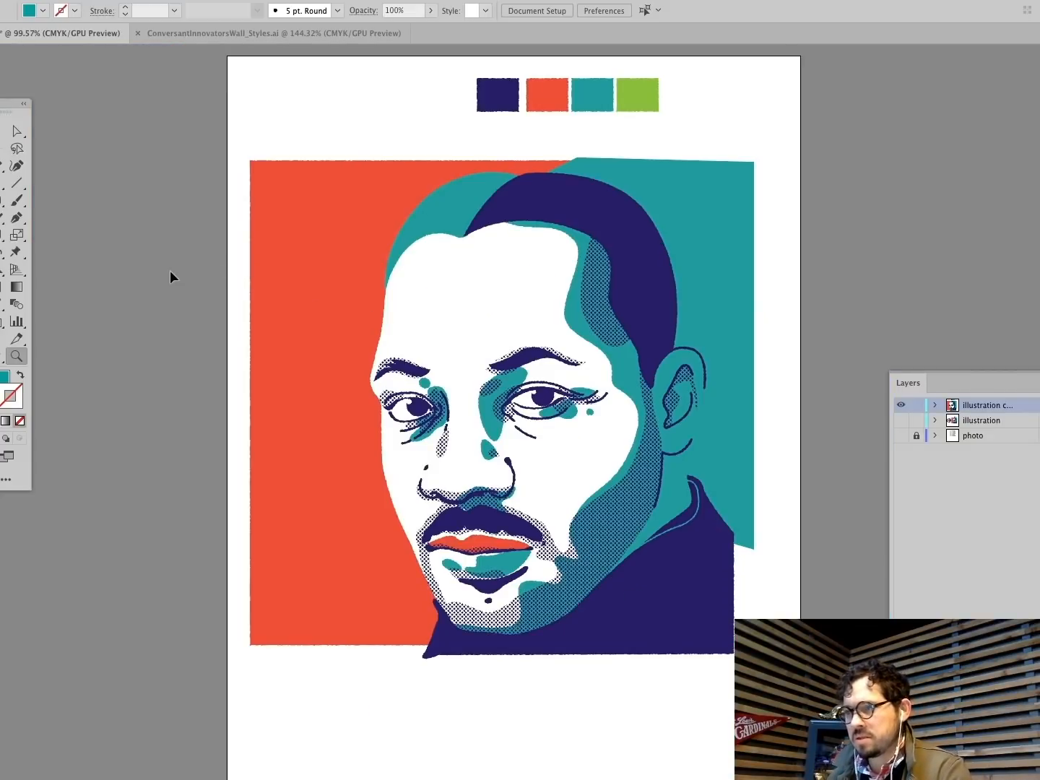
left_click_drag(571, 250, 609, 275)
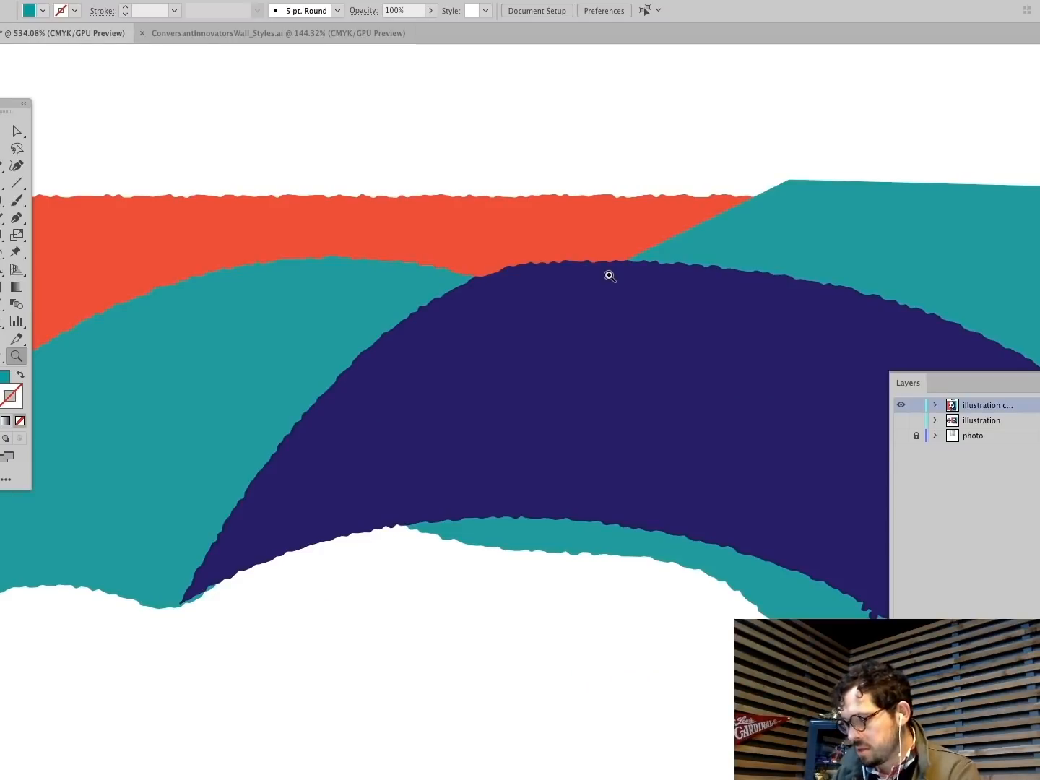
key("super+0")
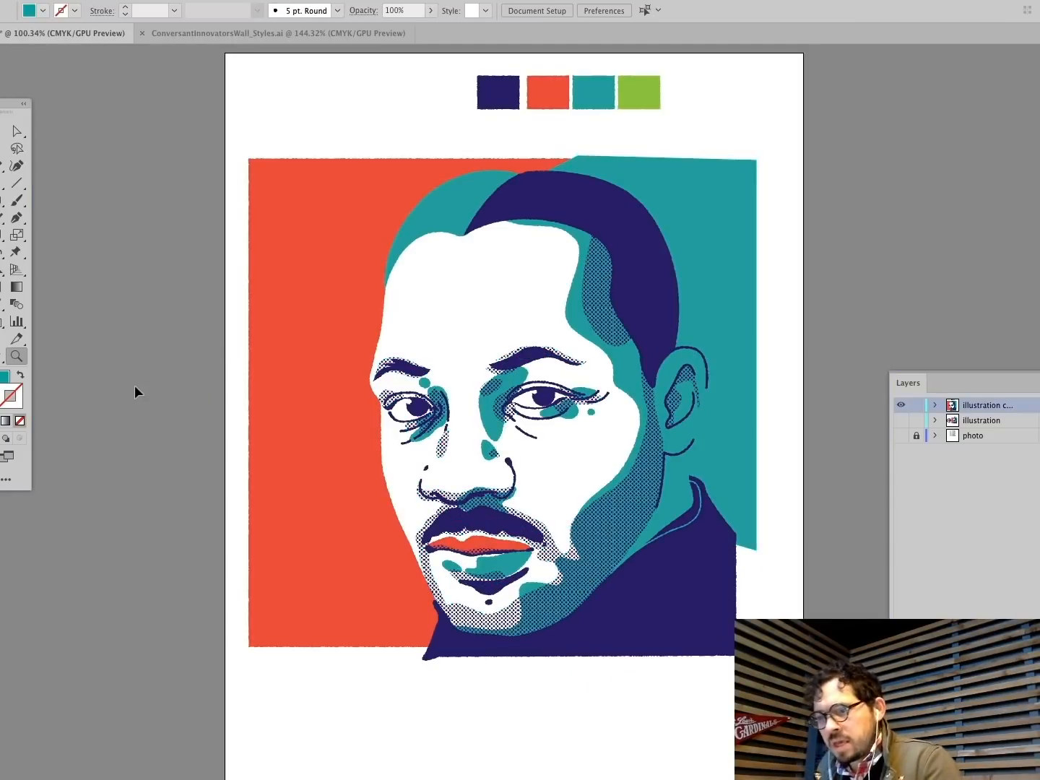
left_click_drag(354, 340, 798, 608)
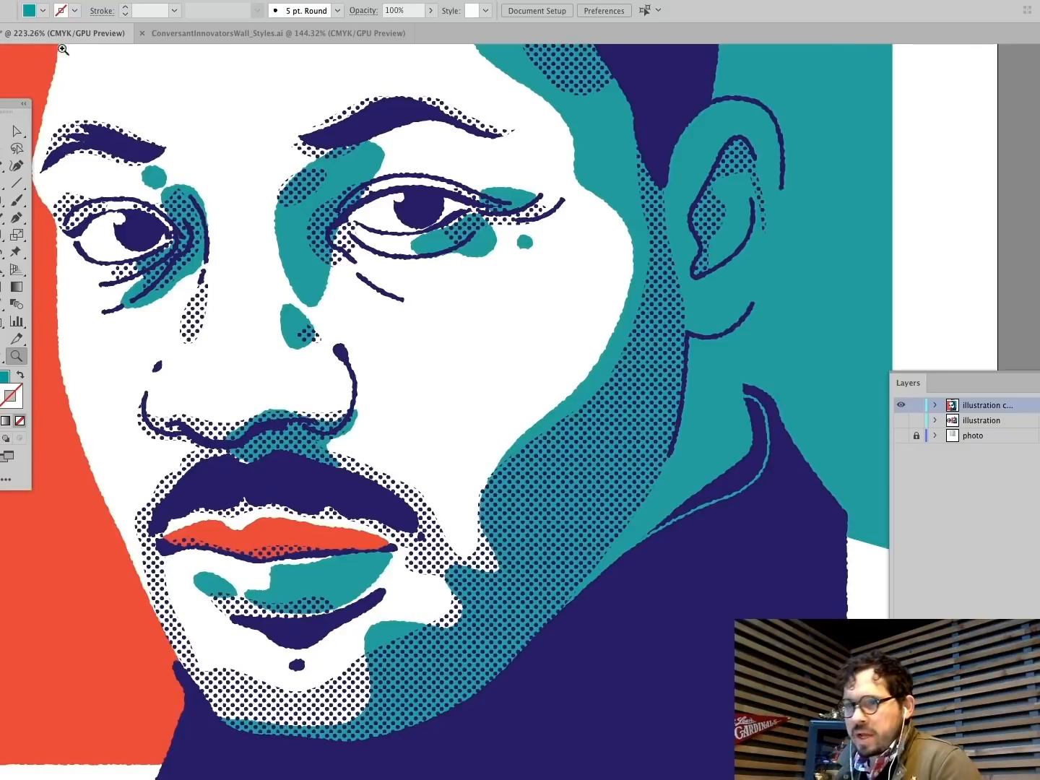
Step: Select every object with the same fill color as the halftone shape beside the forehead, and clear the selection
left_click_drag(15, 134, 79, 149)
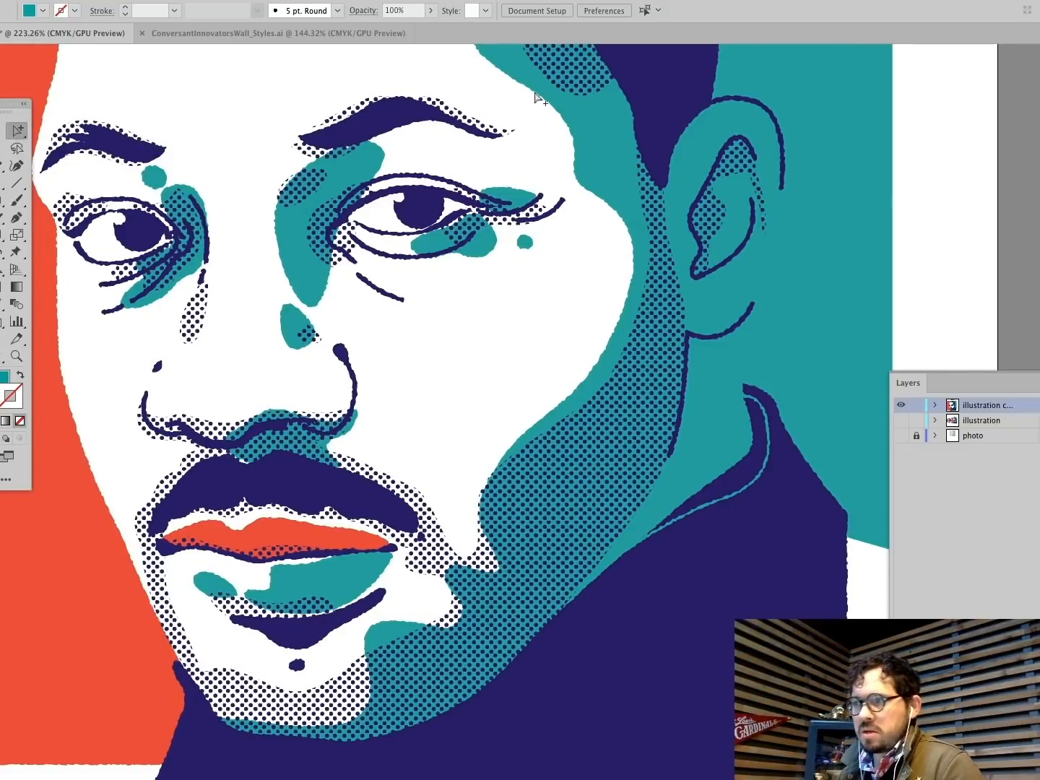
left_click(585, 85)
left_click(249, 1)
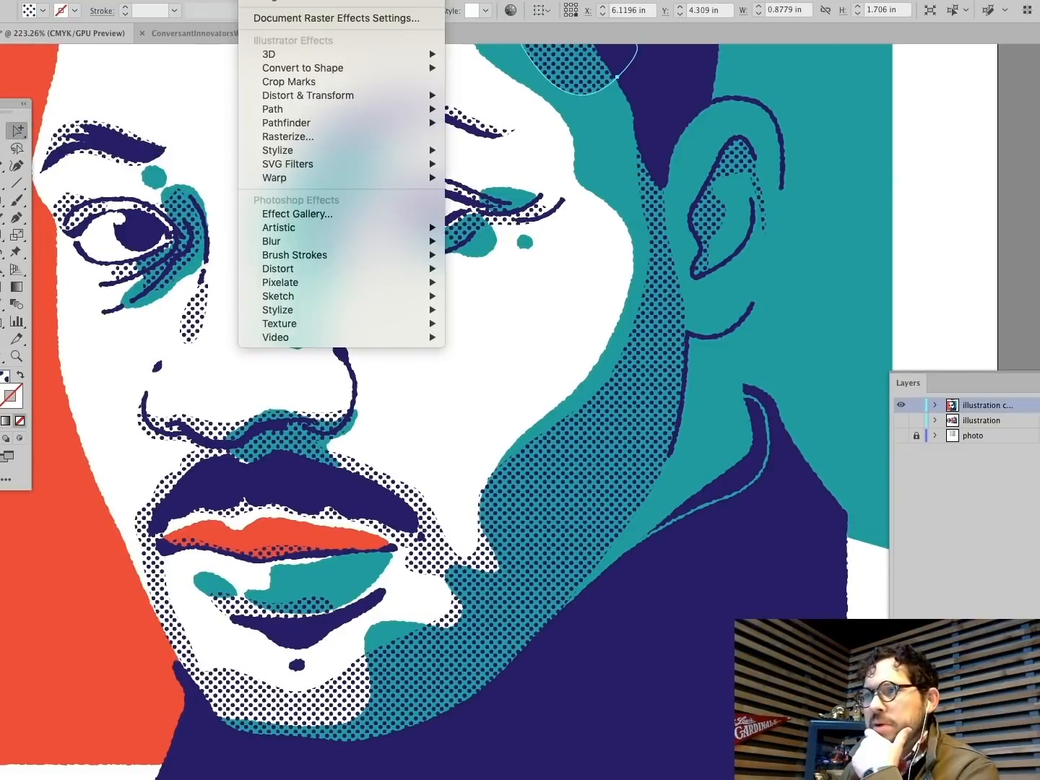
mouse_move(173, 2)
mouse_move(209, 1)
mouse_move(234, 109)
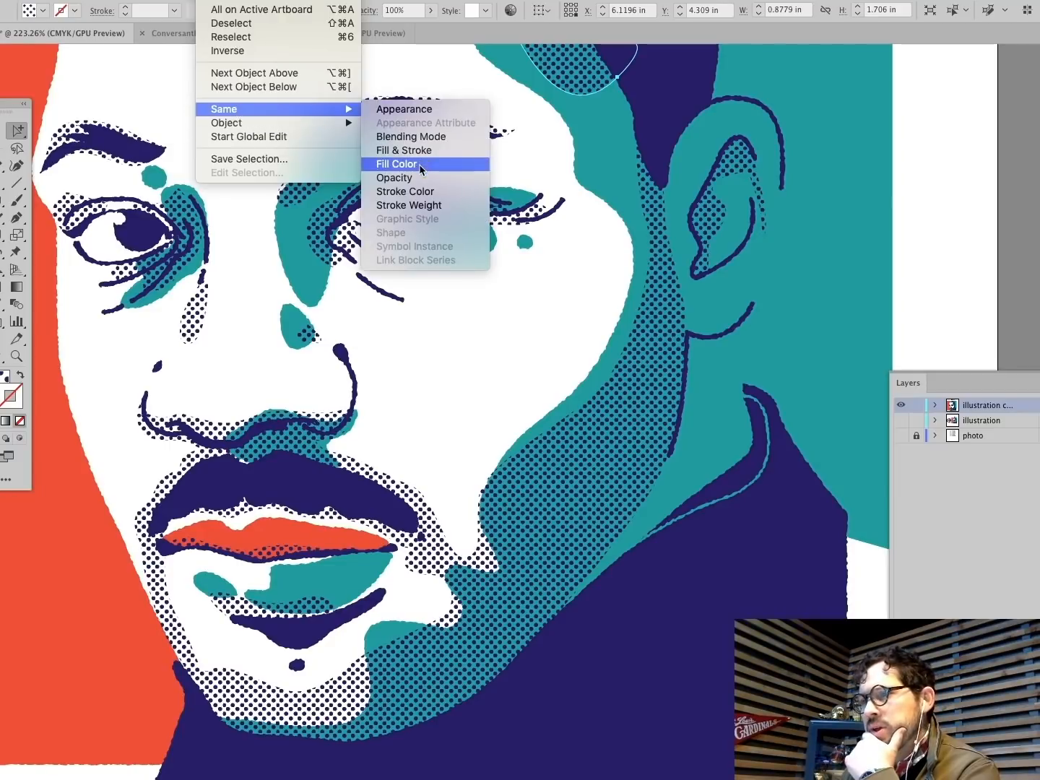
left_click(400, 163)
left_click(249, 2)
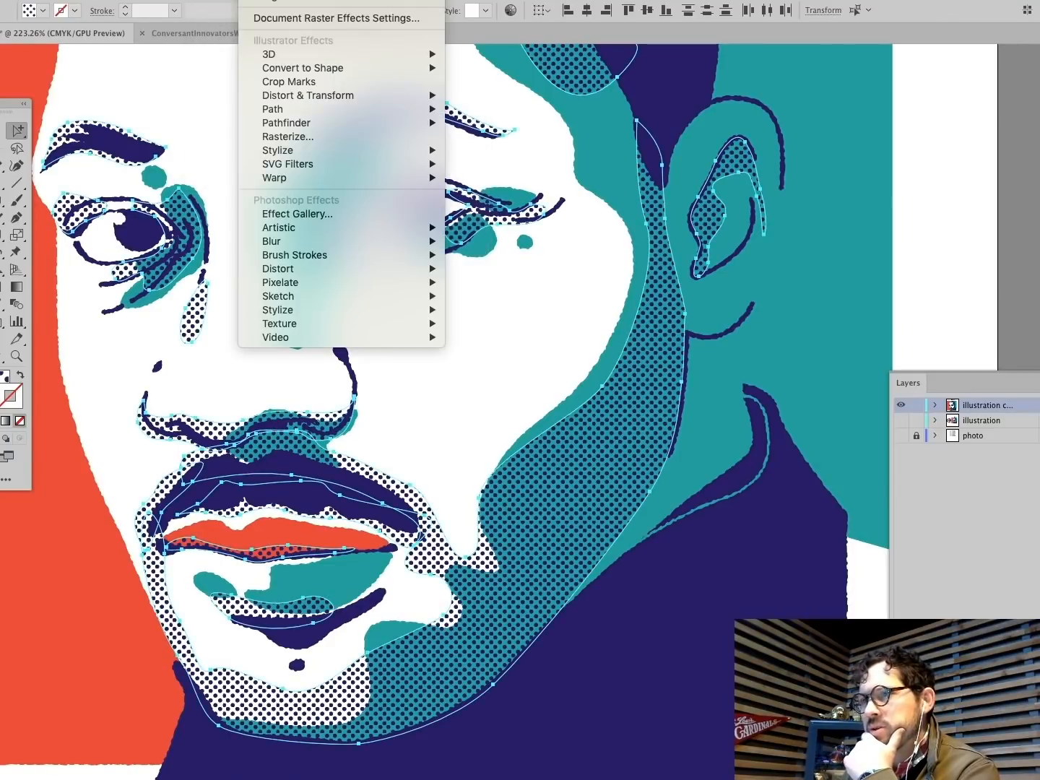
key("Escape")
left_click(936, 225)
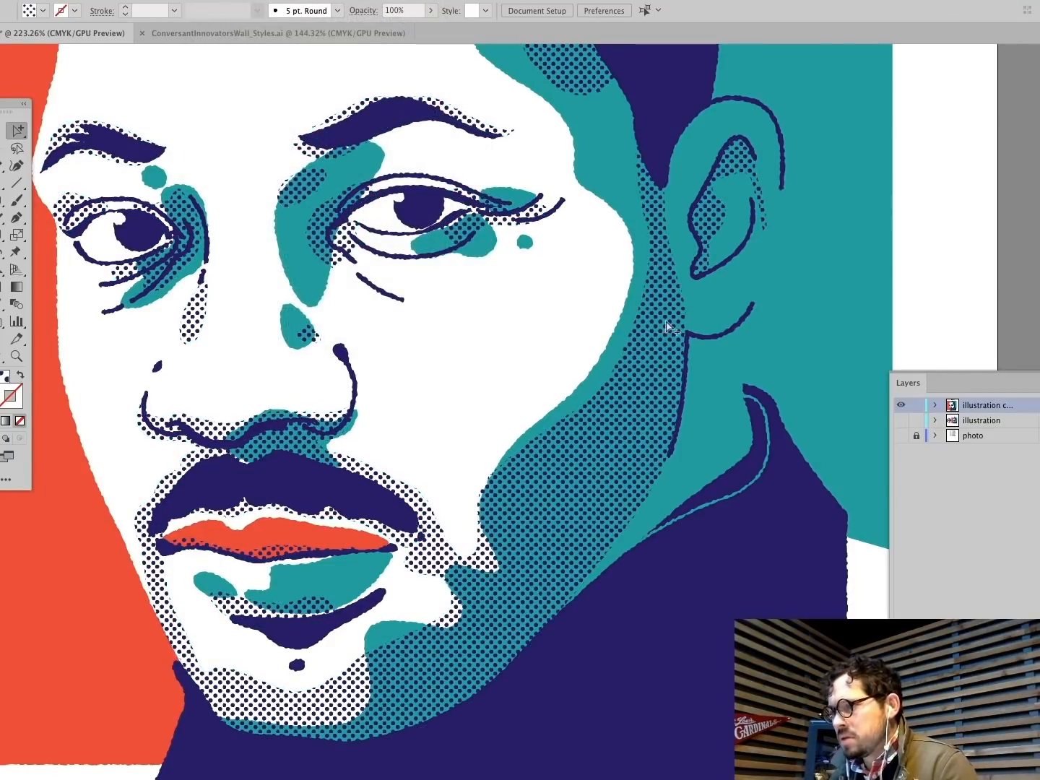
Step: Examine the halftone dots and roughened lines around the ear up close
left_click(16, 356)
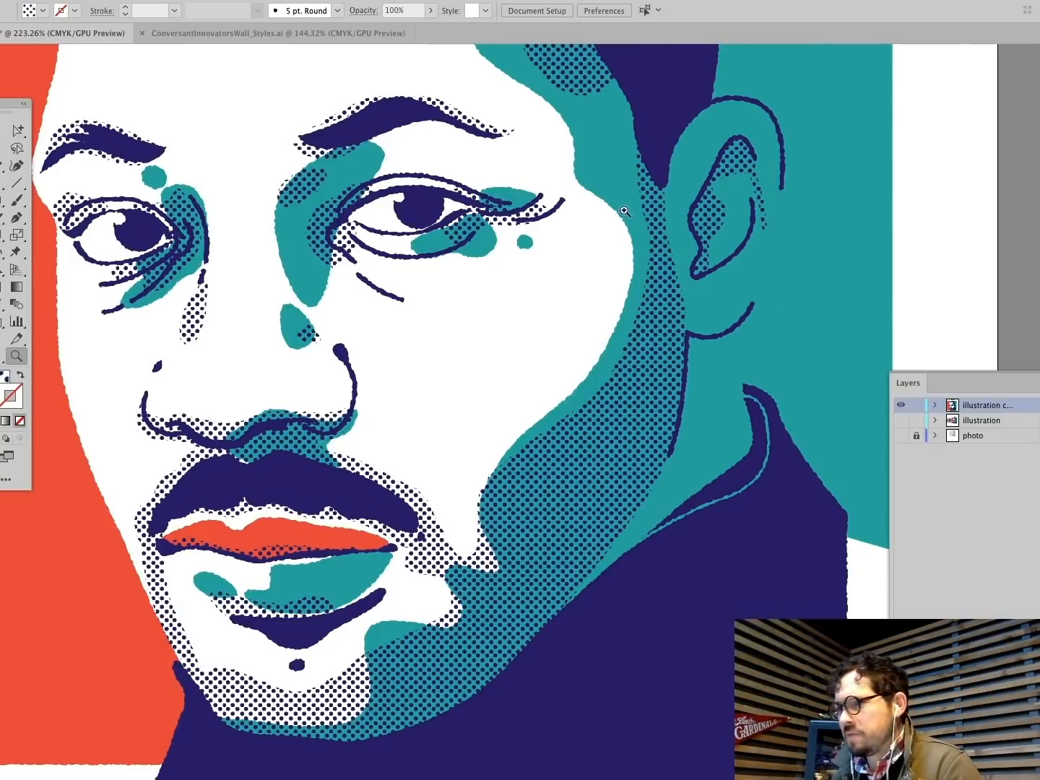
left_click_drag(624, 211, 841, 356)
scroll(309, 320, "left", 2)
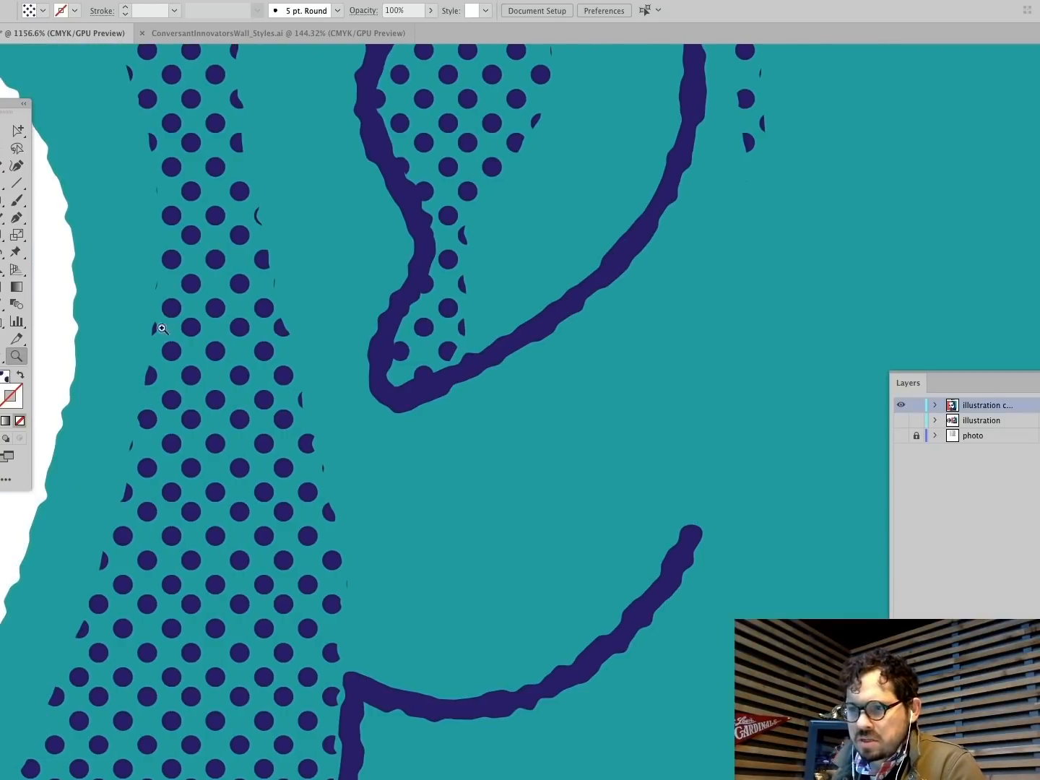
key("ctrl+0")
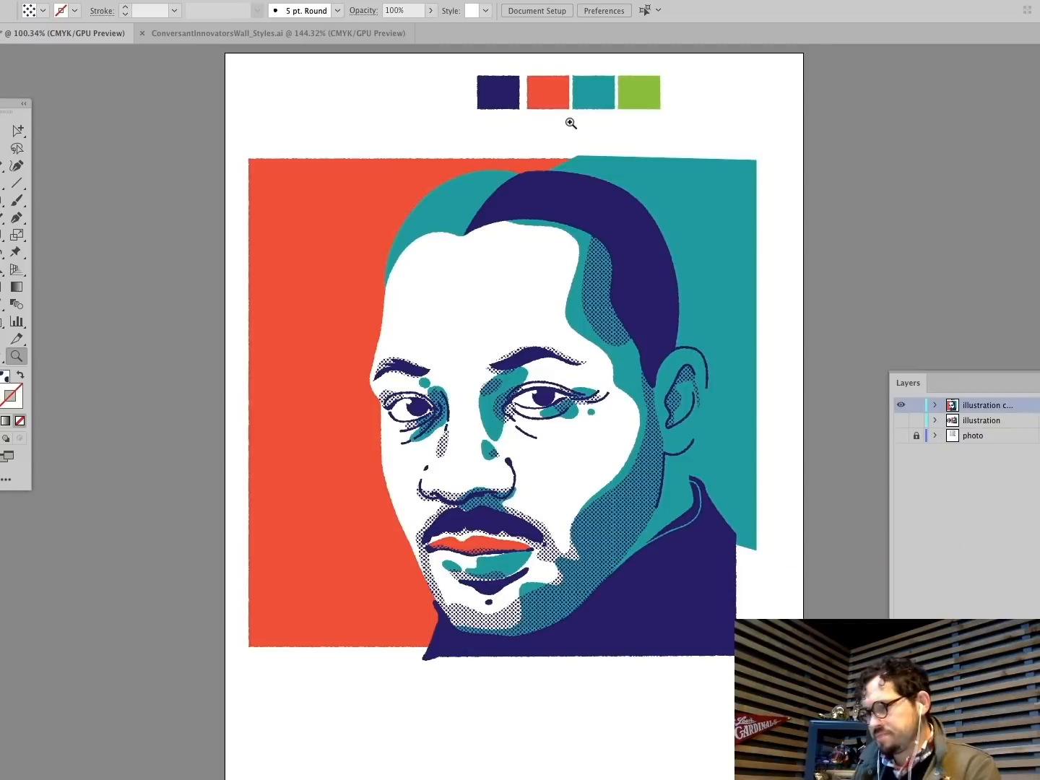
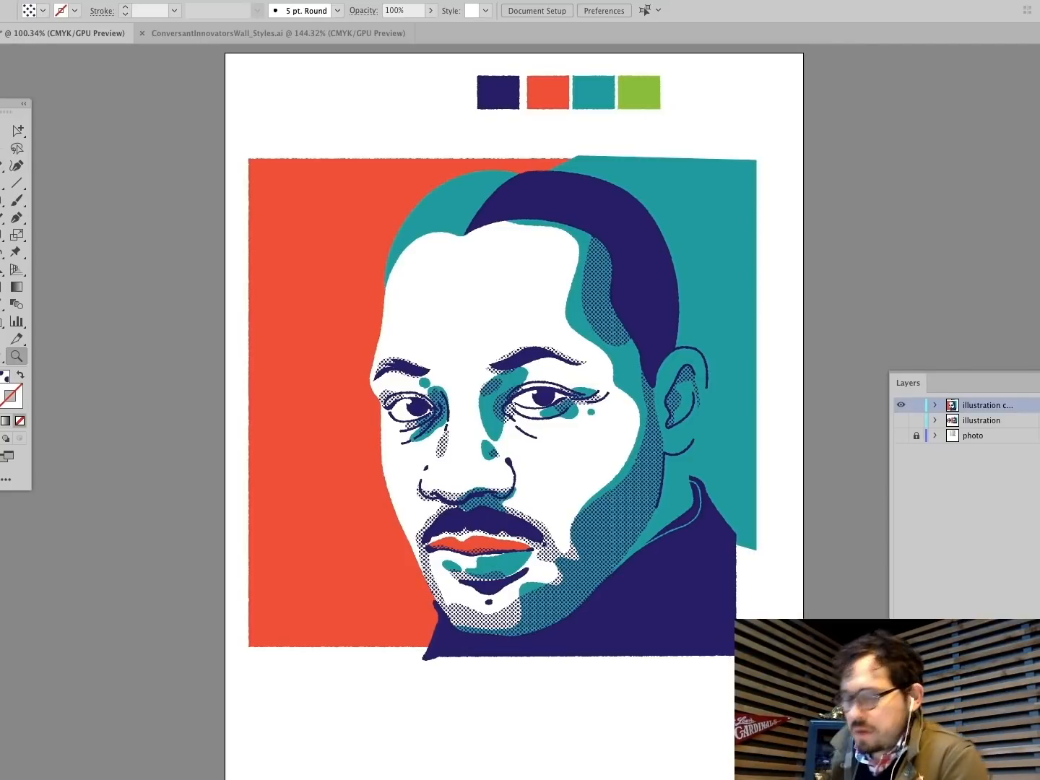
Step: Delete the navy, red, teal and green color swatches above the portrait
left_click(17, 130)
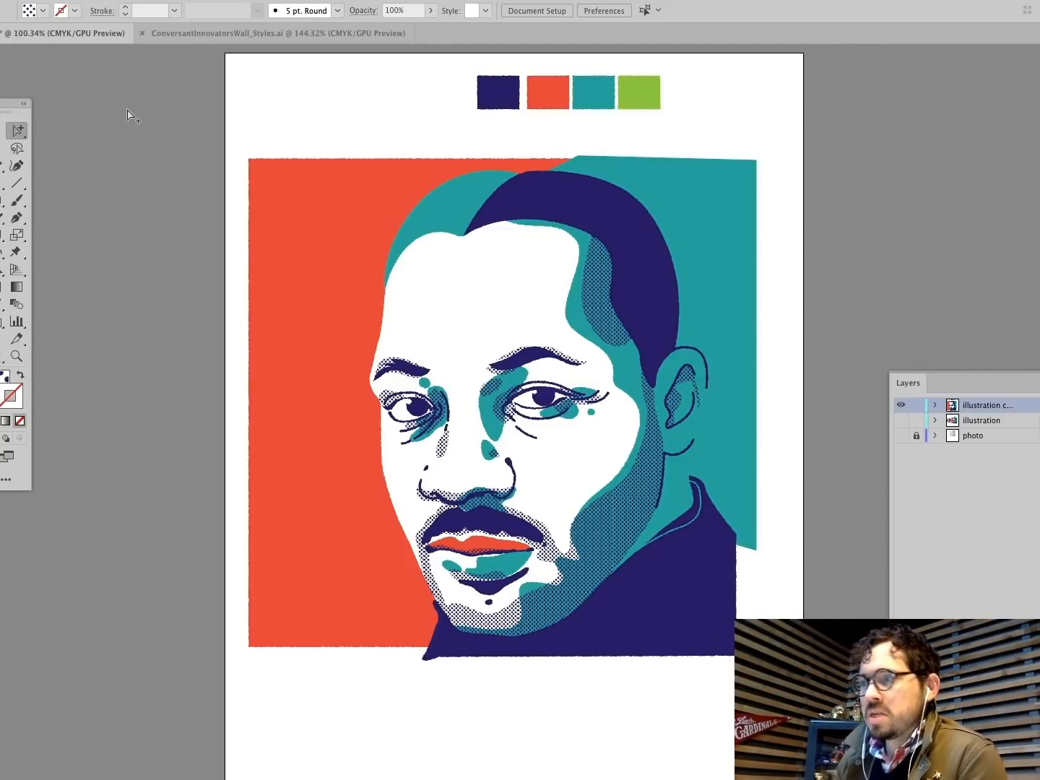
left_click_drag(460, 82, 744, 108)
key("Delete")
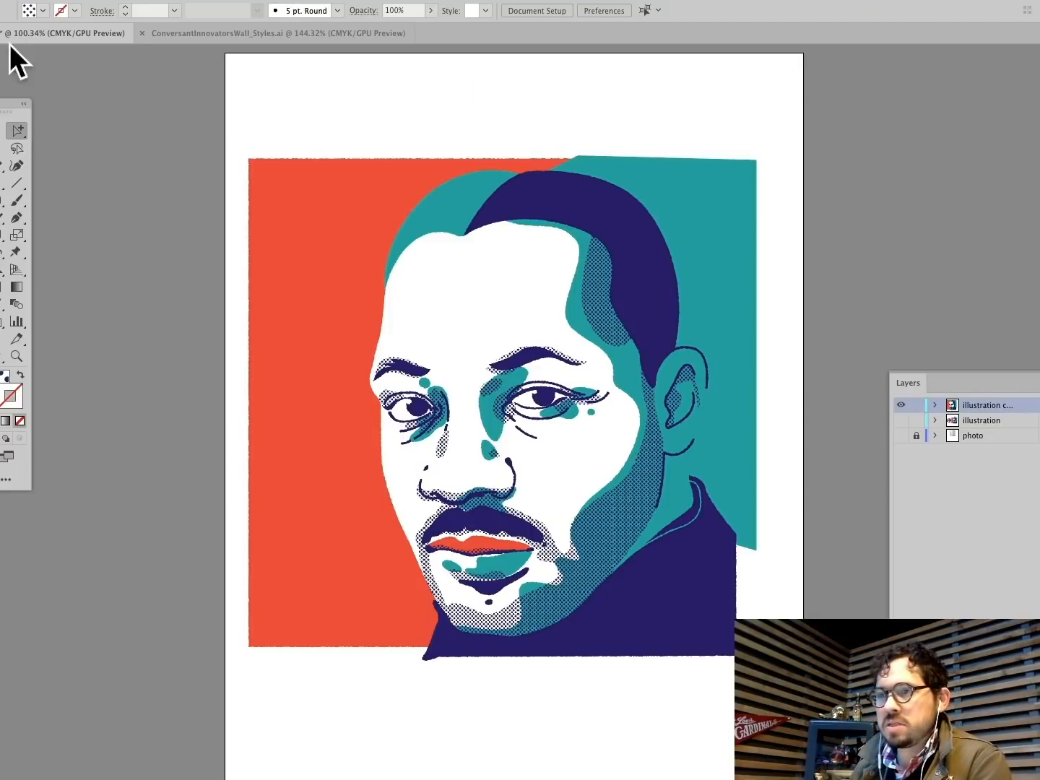
Step: Start placing a file and browse Google Drive to My Drive > DDLArtFiles > Textures & ClipArt
left_click(68, 0)
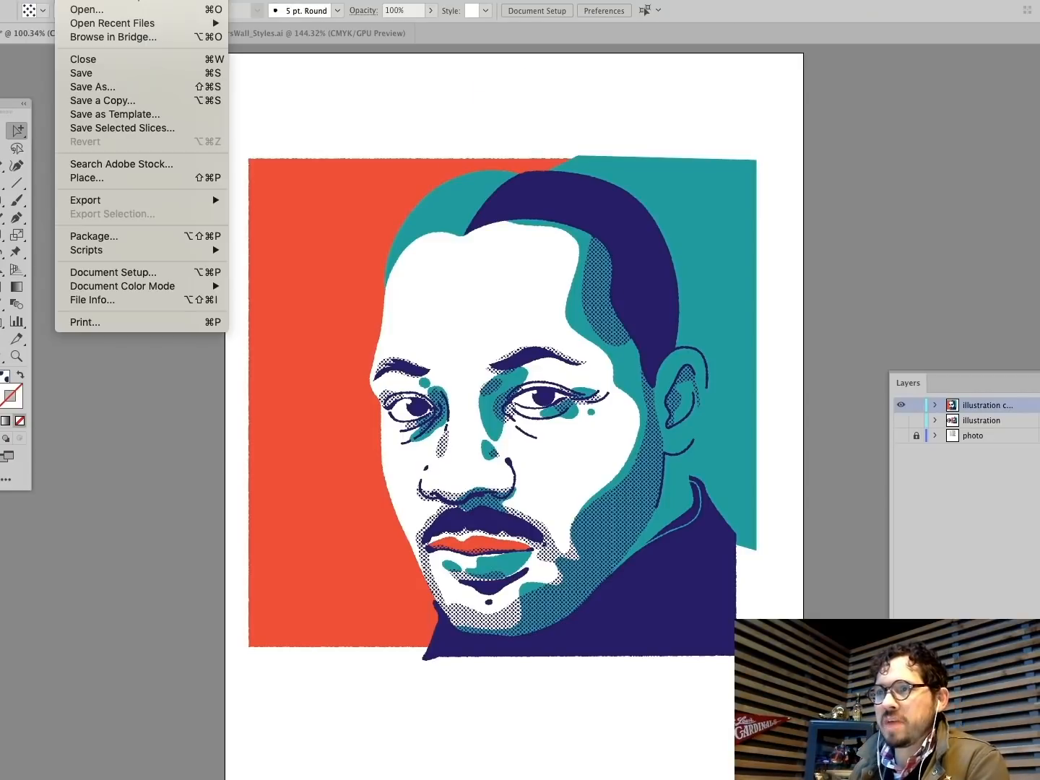
left_click(96, 179)
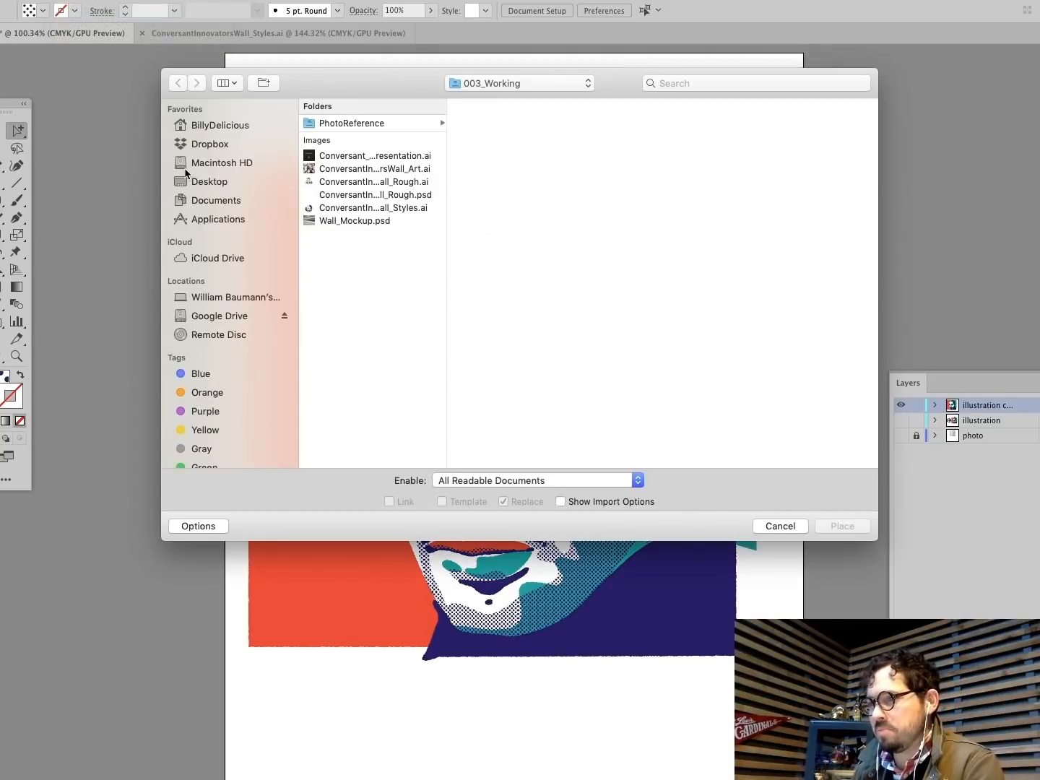
left_click(505, 84)
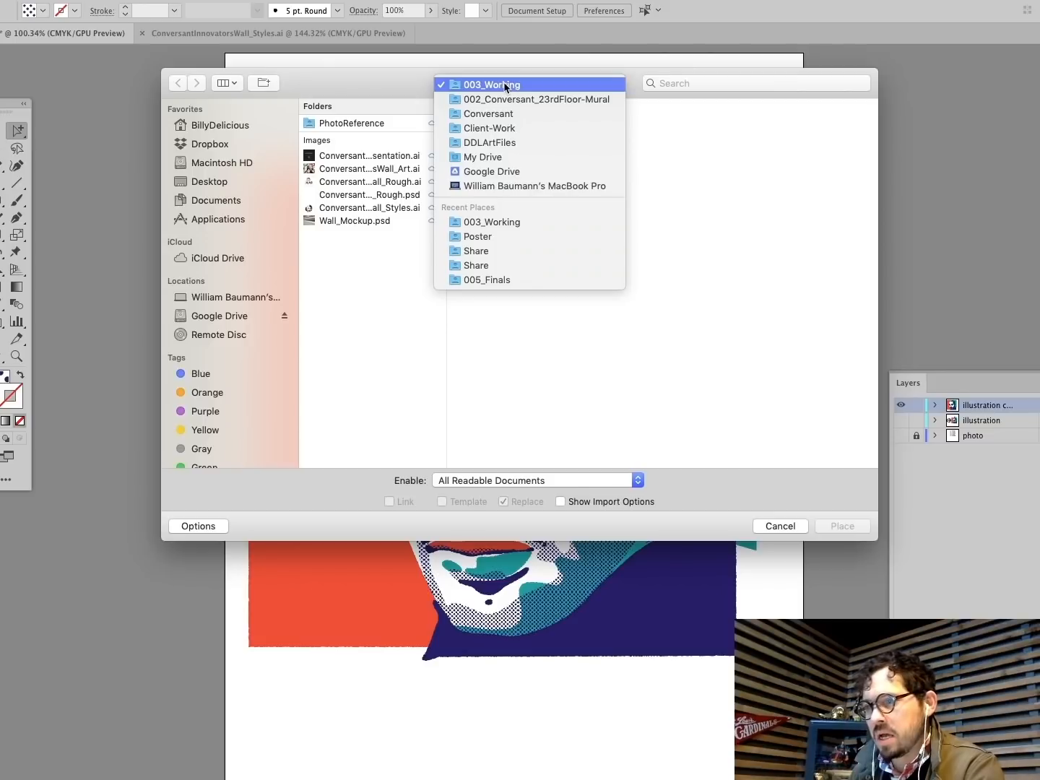
left_click(221, 320)
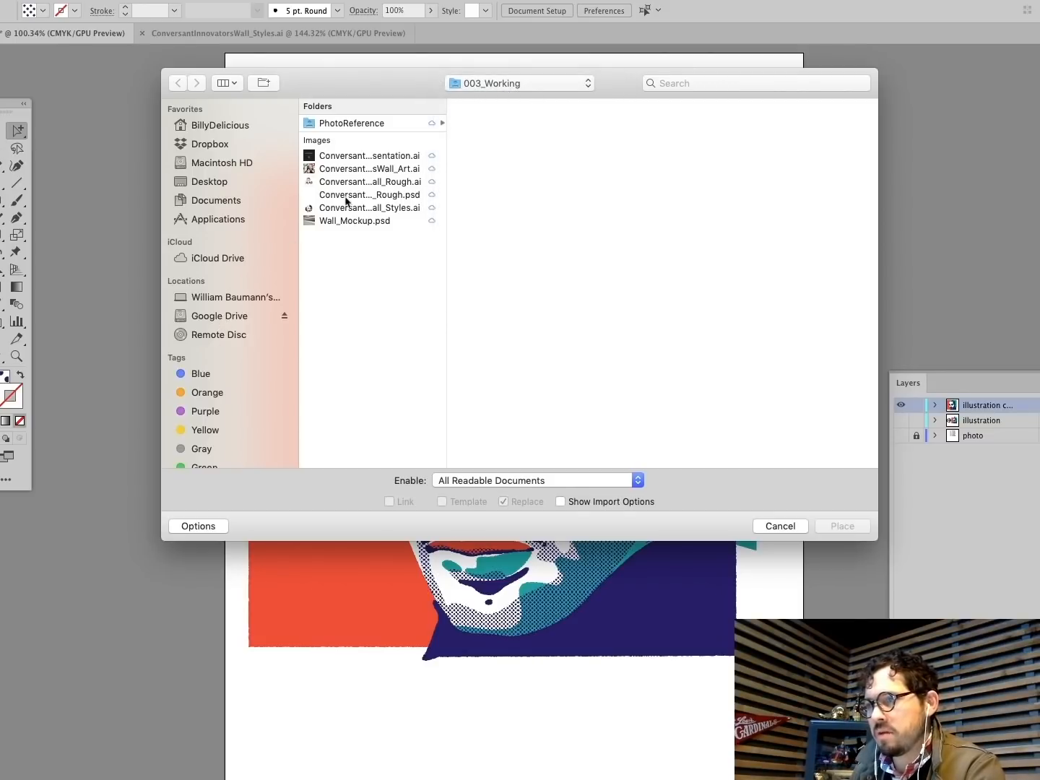
left_click(199, 319)
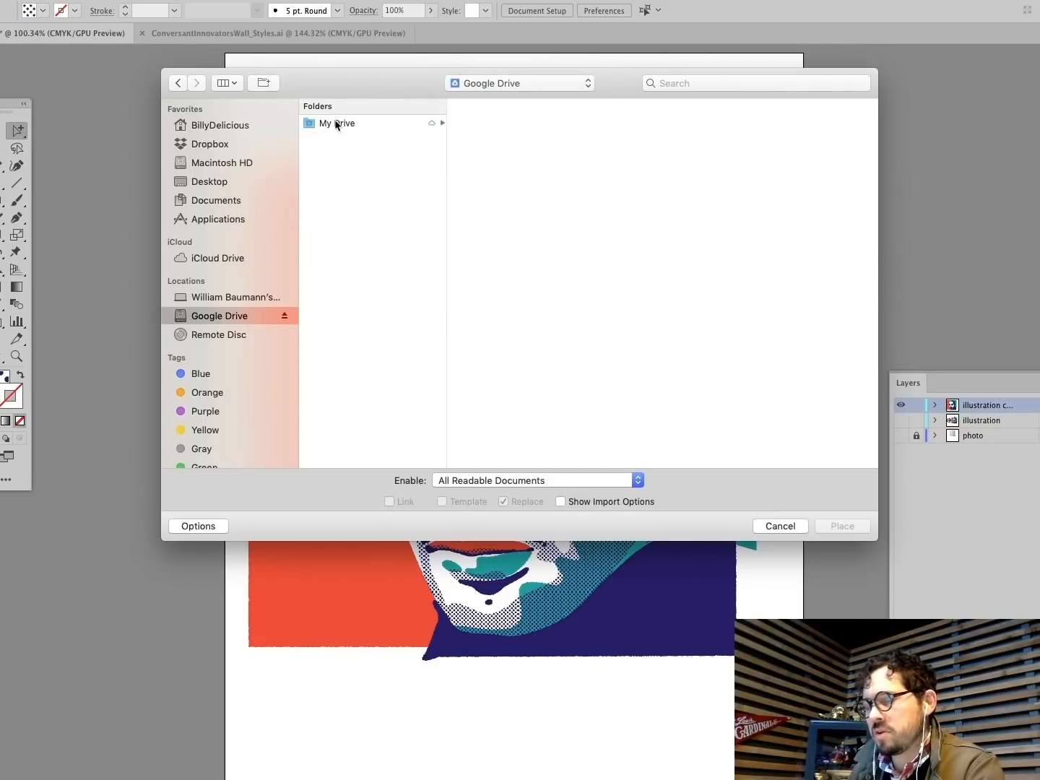
left_click(336, 125)
left_click(502, 137)
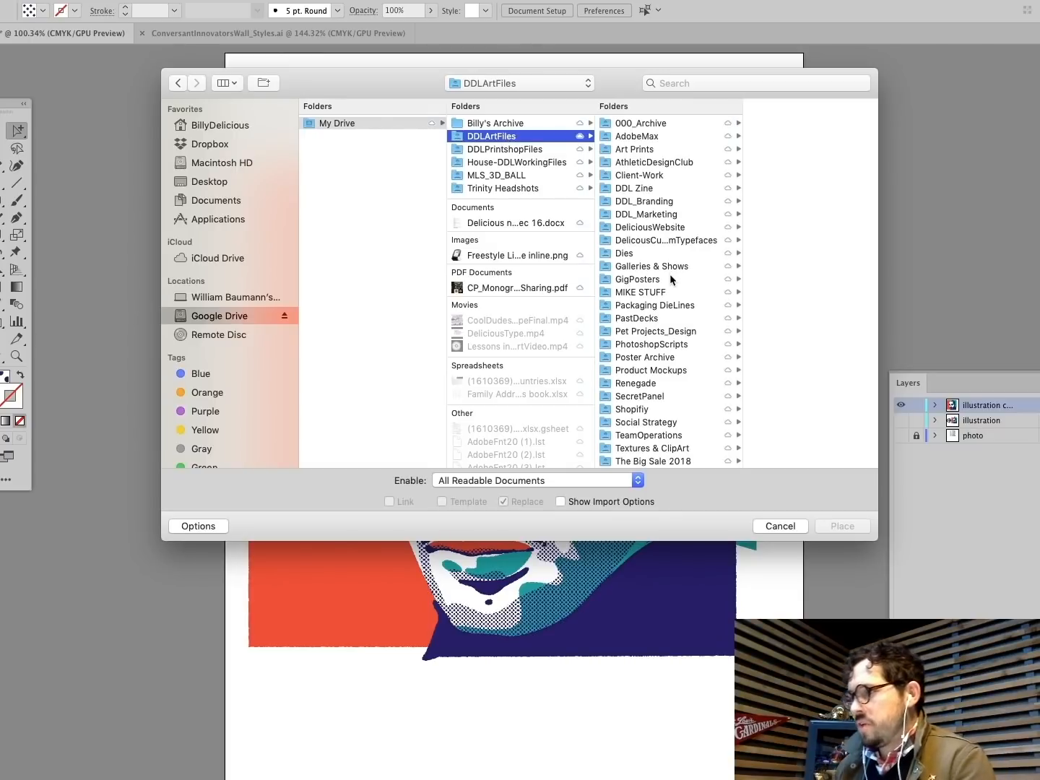
scroll(669, 276, "down", 3)
left_click(677, 368)
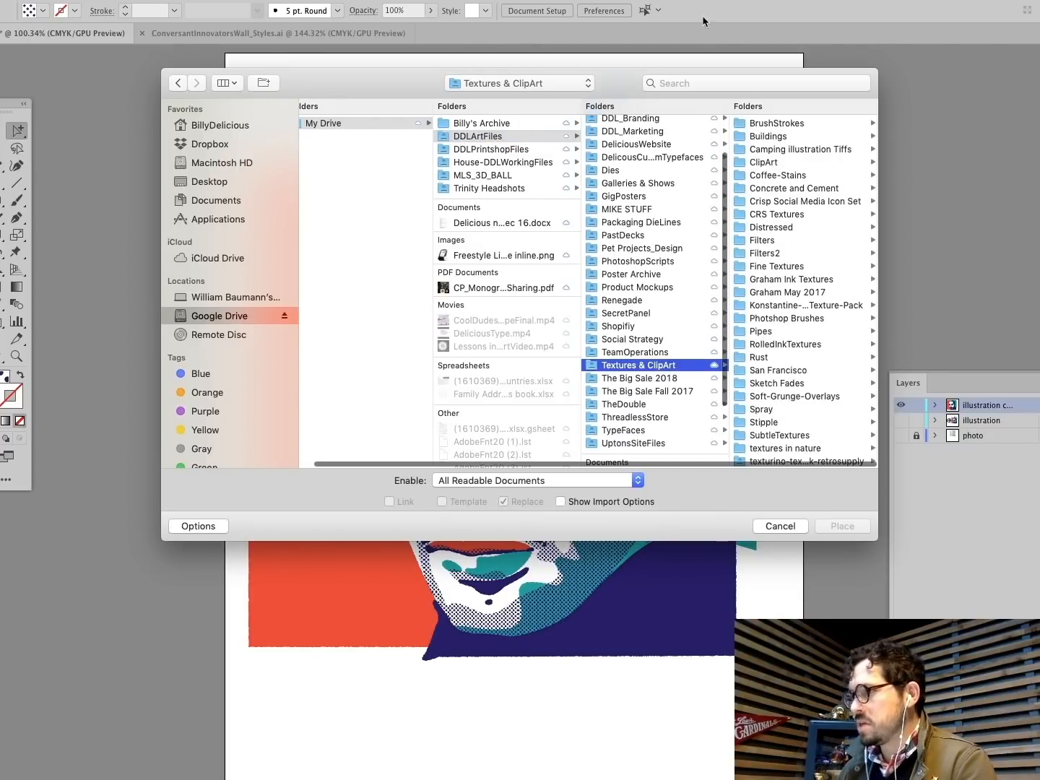
Step: Choose Brayer.tif as a linked image from the Textures & ClipArt folder and place it beside the artboard
left_click_drag(636, 73, 504, 33)
scroll(651, 377, "down", 10)
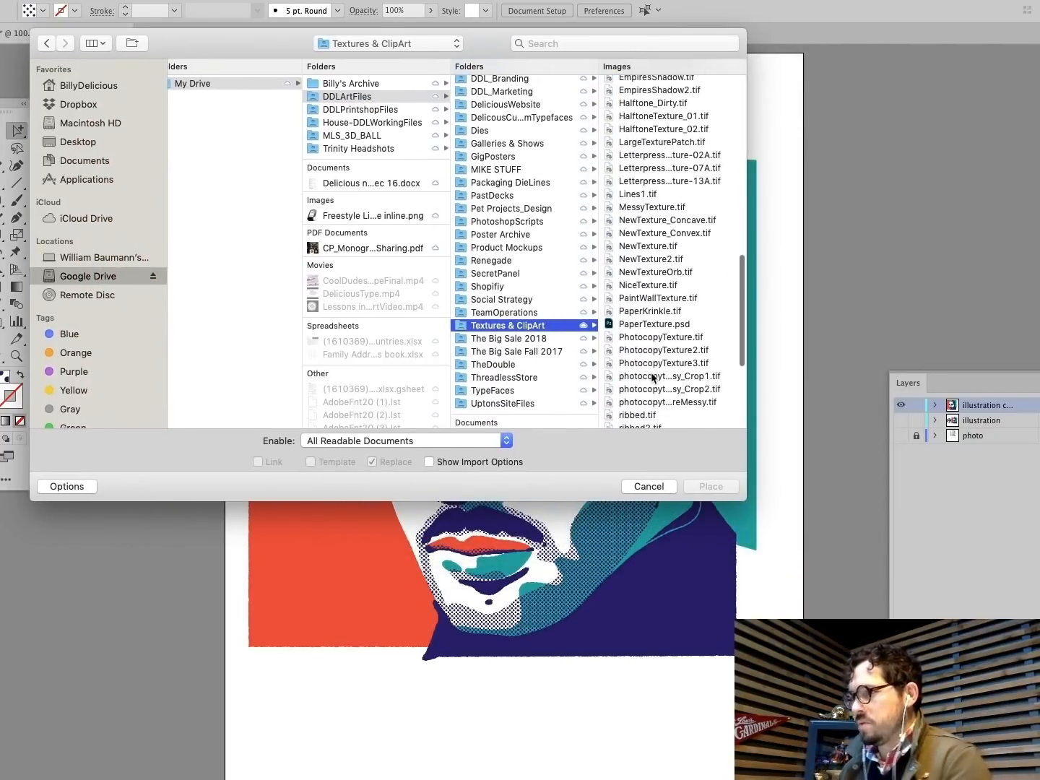
scroll(646, 276, "up", 10)
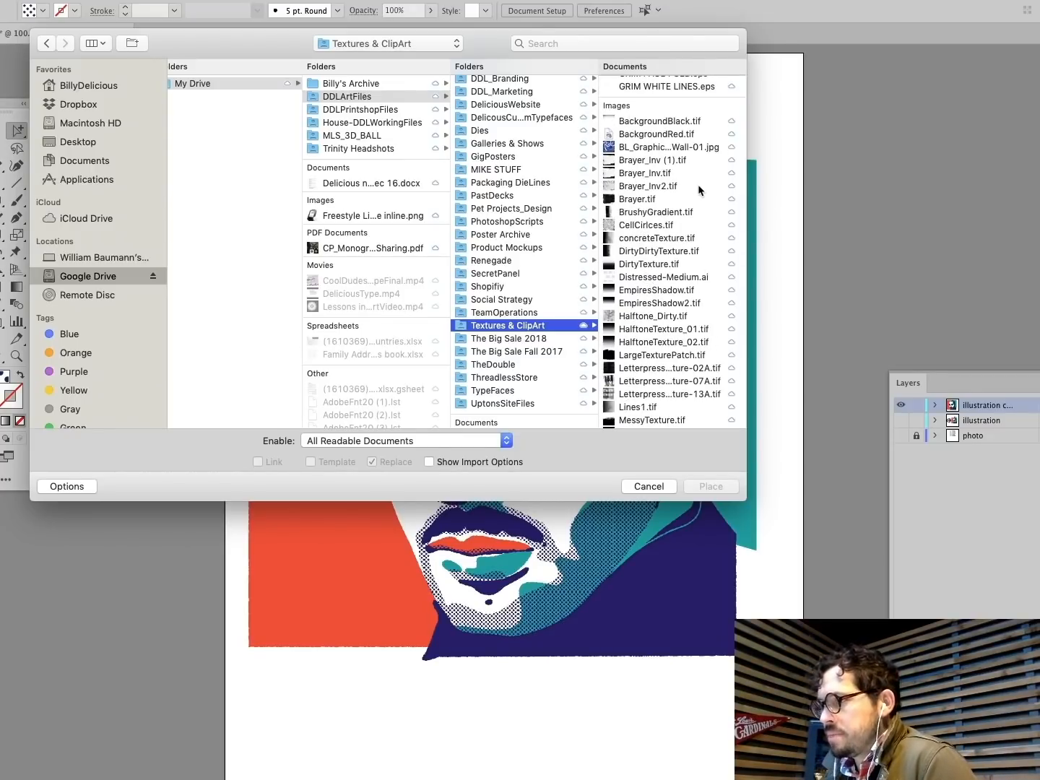
left_click(639, 199)
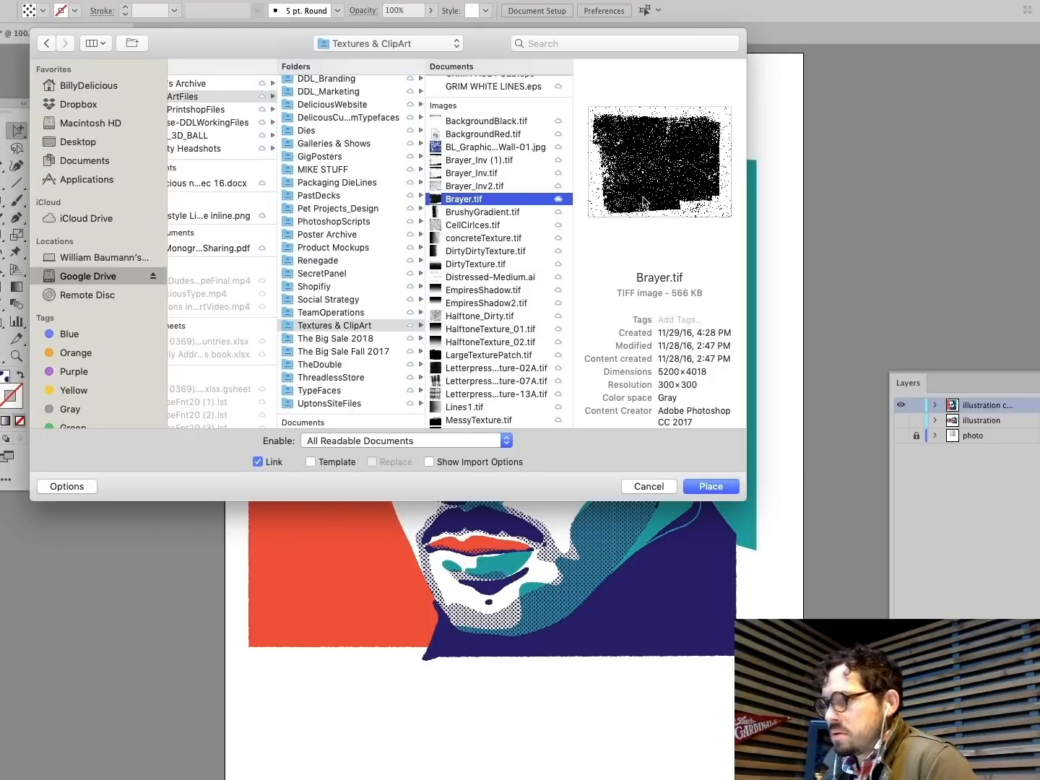
left_click(711, 485)
left_click(822, 255)
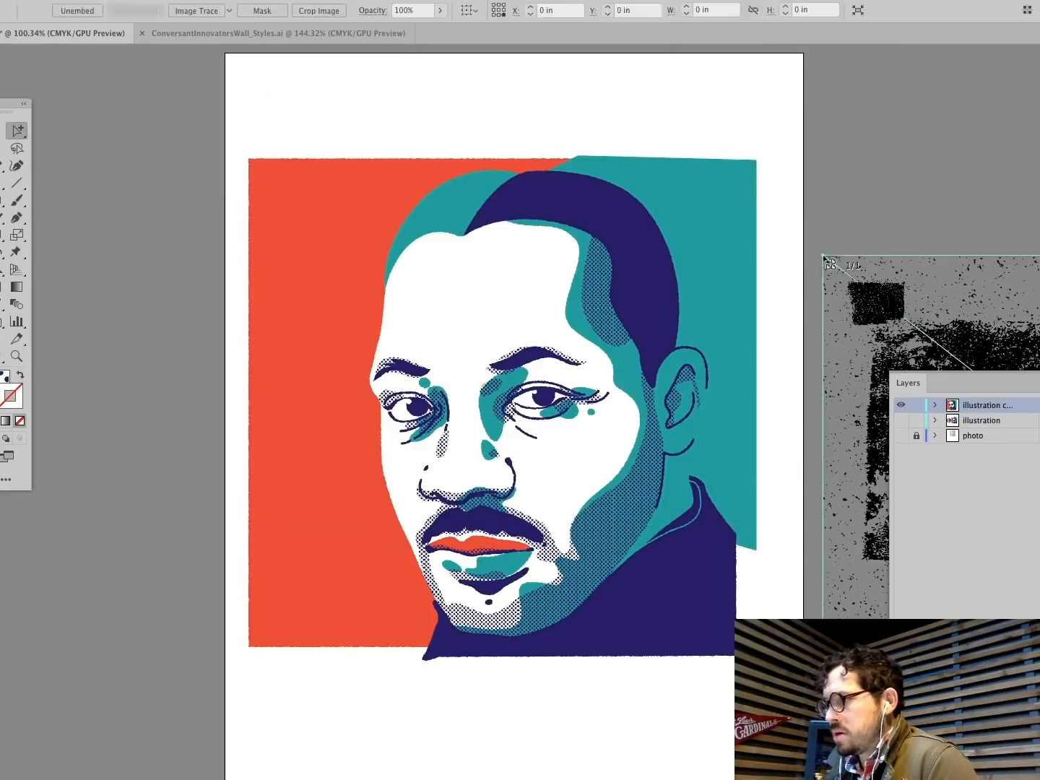
Step: Shrink the placed brayer texture, position it on the empty canvas beside the portrait, and clear the selection
scroll(798, 219, "right", 2)
scroll(804, 212, "right", 8)
left_click_drag(763, 432, 483, 235)
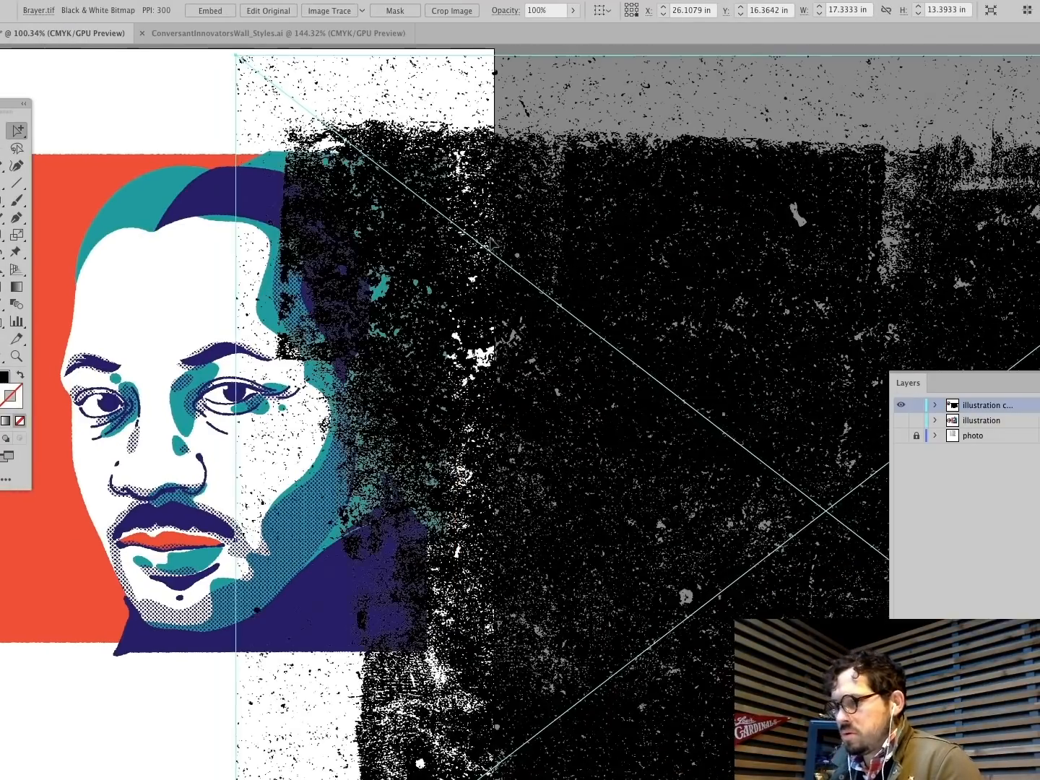
key("s")
left_click_drag(236, 55, 413, 334)
left_click_drag(819, 511, 721, 322)
left_click_drag(578, 173, 561, 151)
left_click_drag(377, 87, 449, 130)
left_click(439, 110, "super")
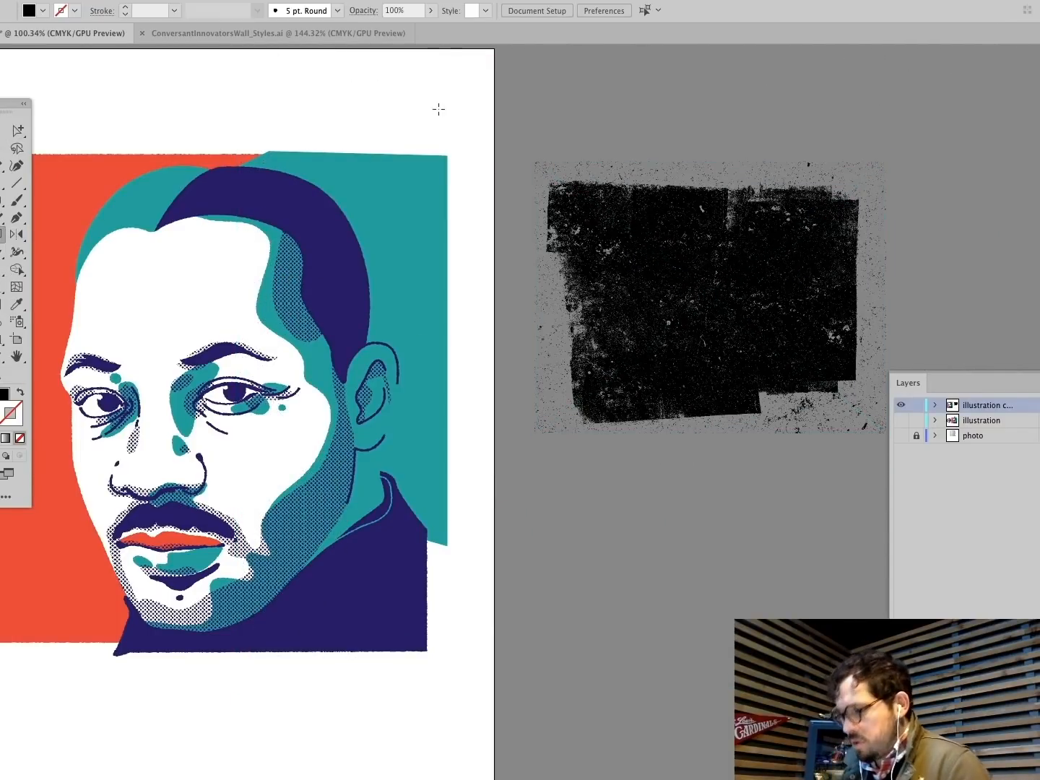
Step: Preview the letterpress, large patch and photocopy textures in the Textures & ClipArt folder and open PhotocopyTexture.tif
key("super+o")
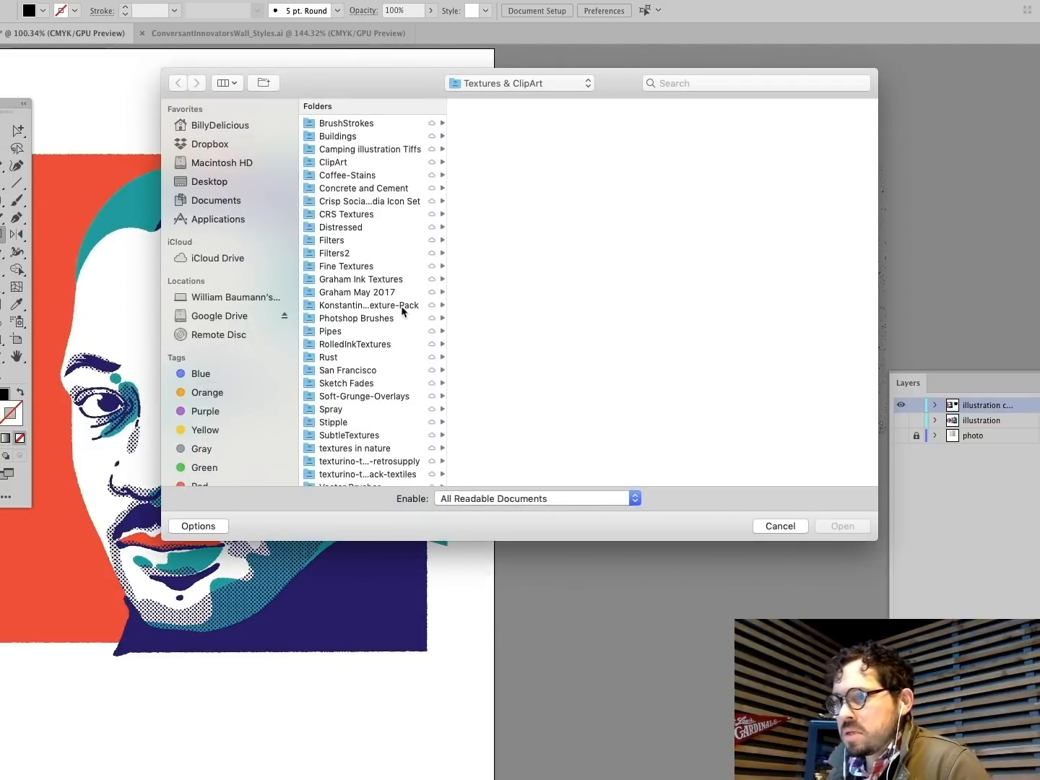
scroll(400, 324, "down", 10)
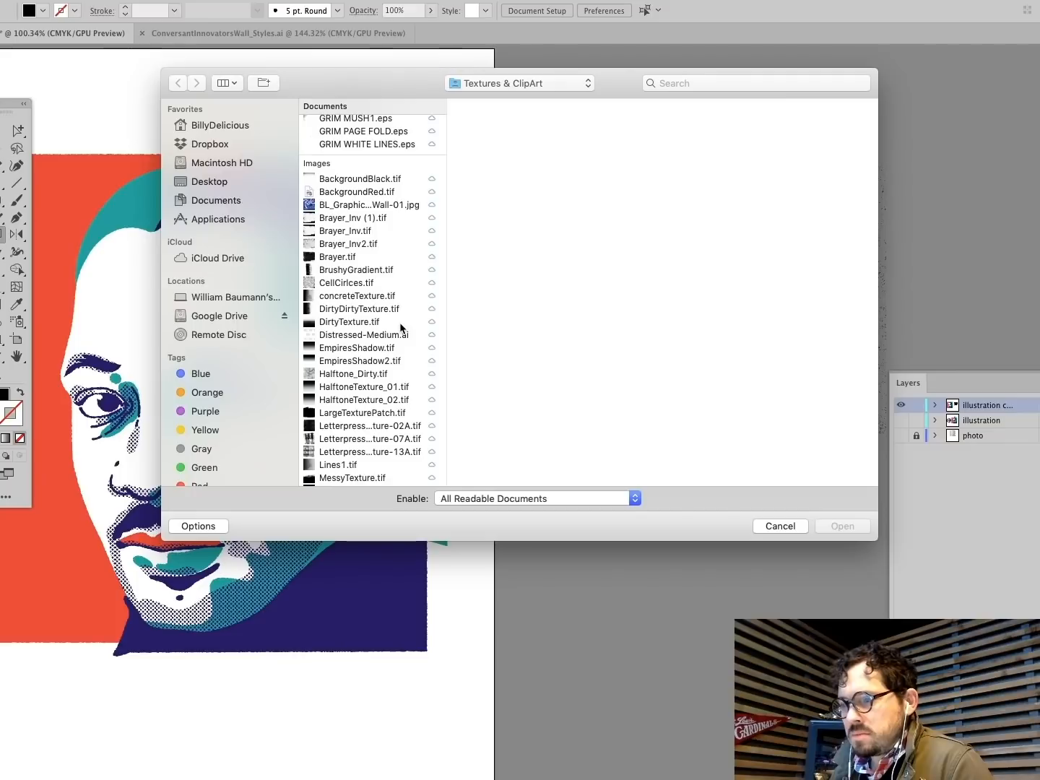
scroll(400, 328, "down", 3)
left_click(368, 378)
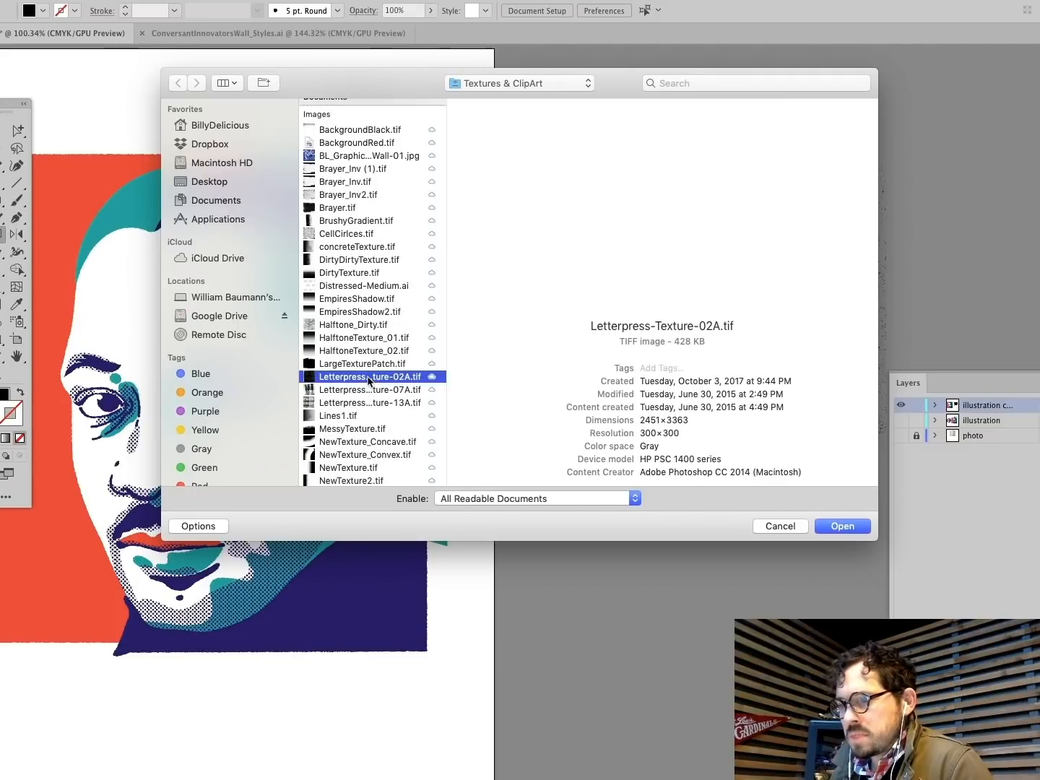
left_click(374, 365)
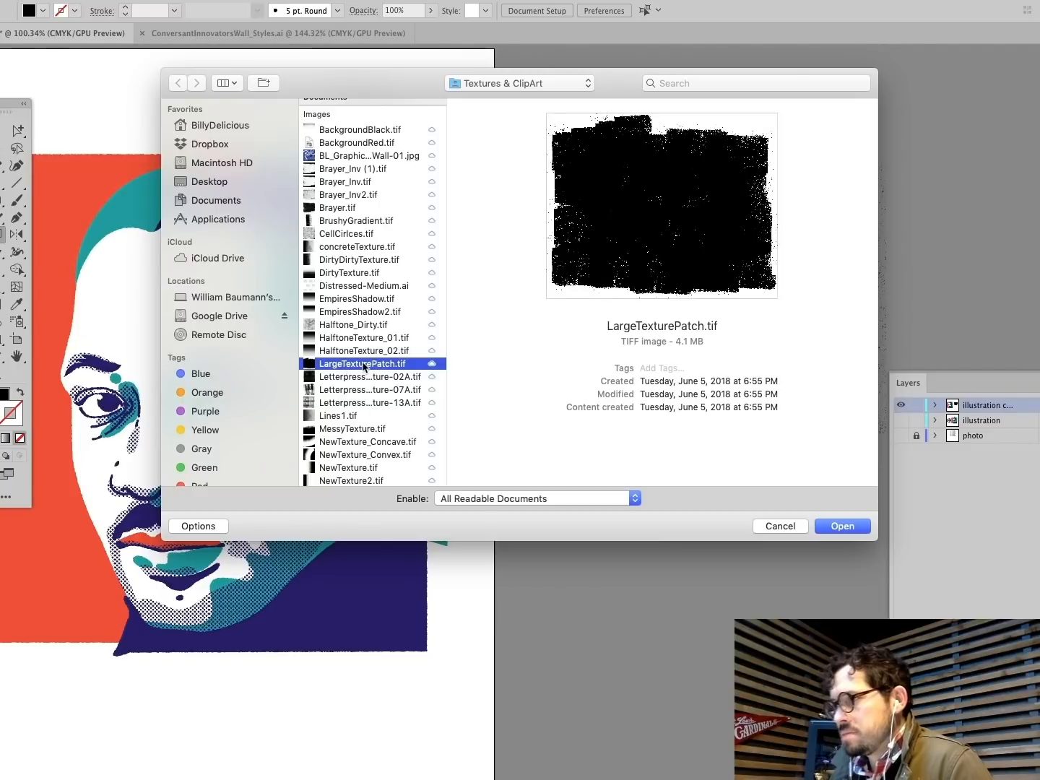
scroll(367, 368, "down", 4)
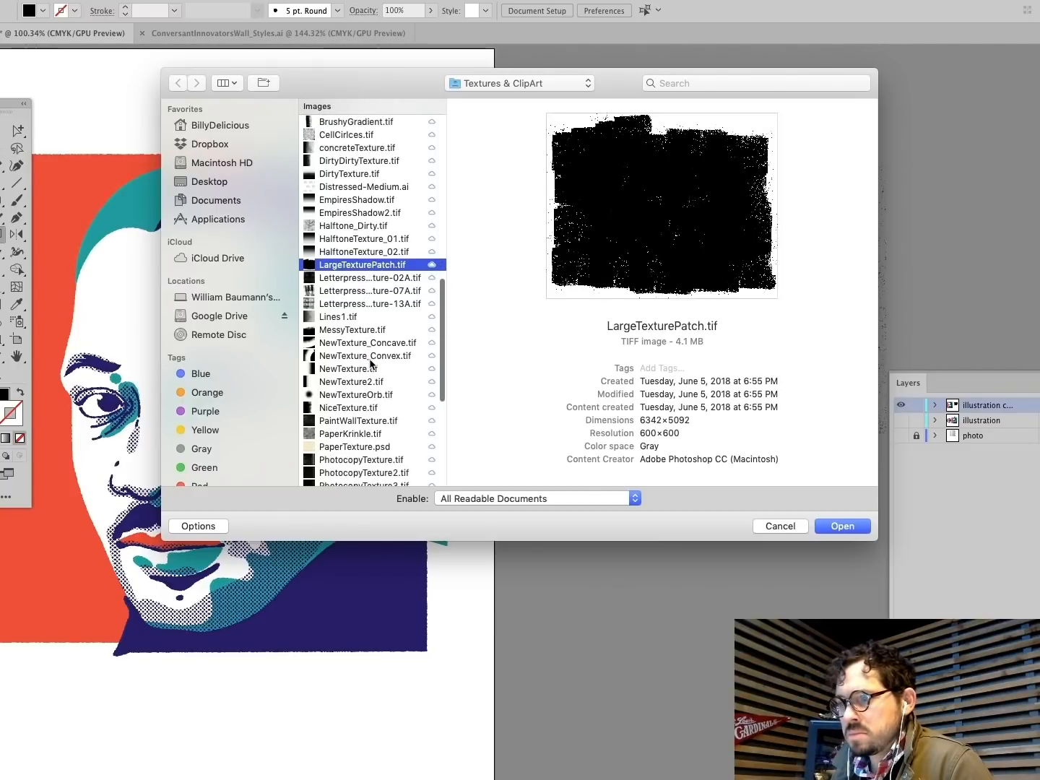
scroll(370, 364, "down", 4)
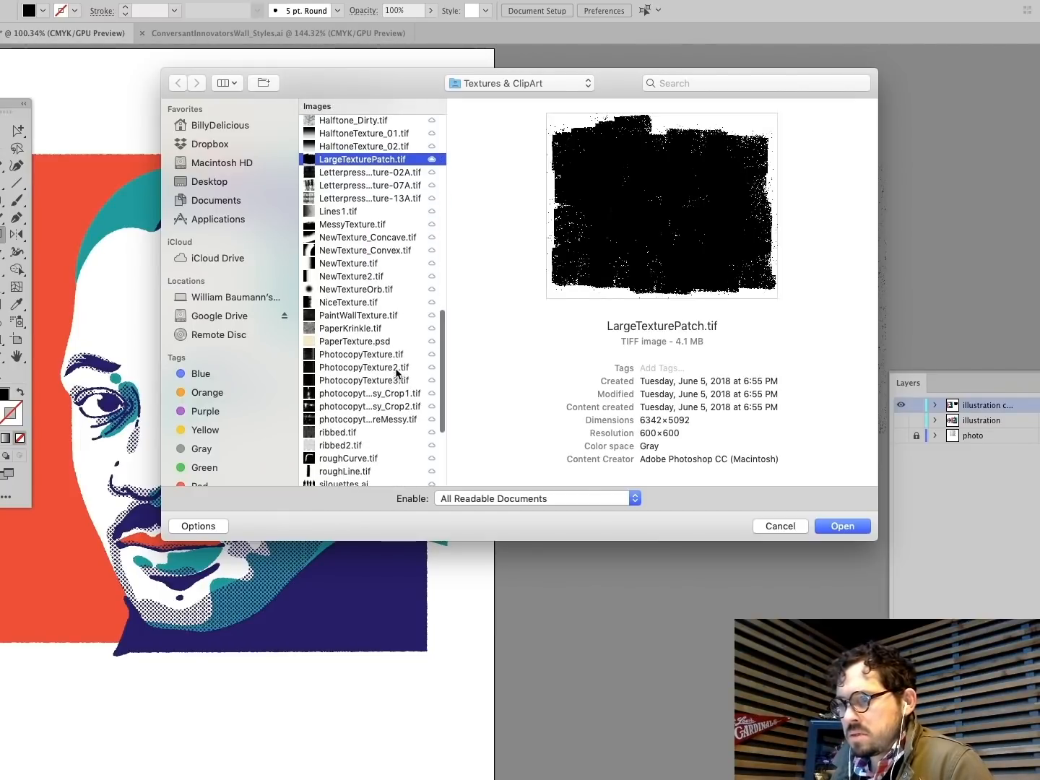
left_click(369, 354)
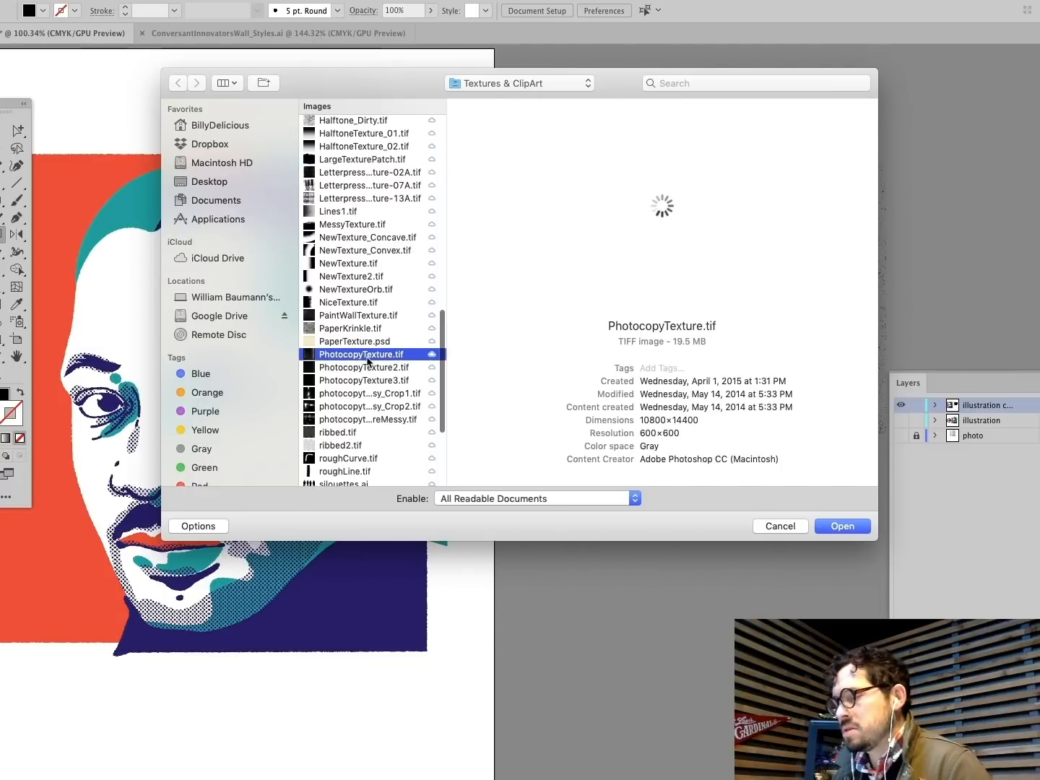
scroll(388, 387, "down", 2)
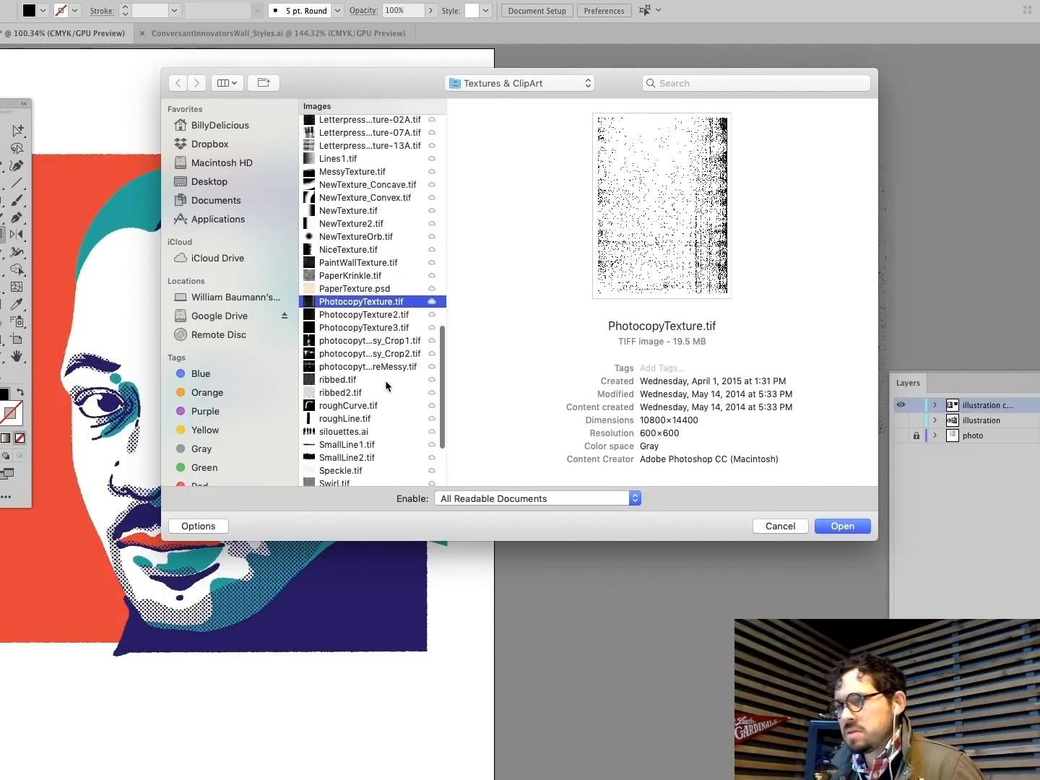
left_click(827, 528)
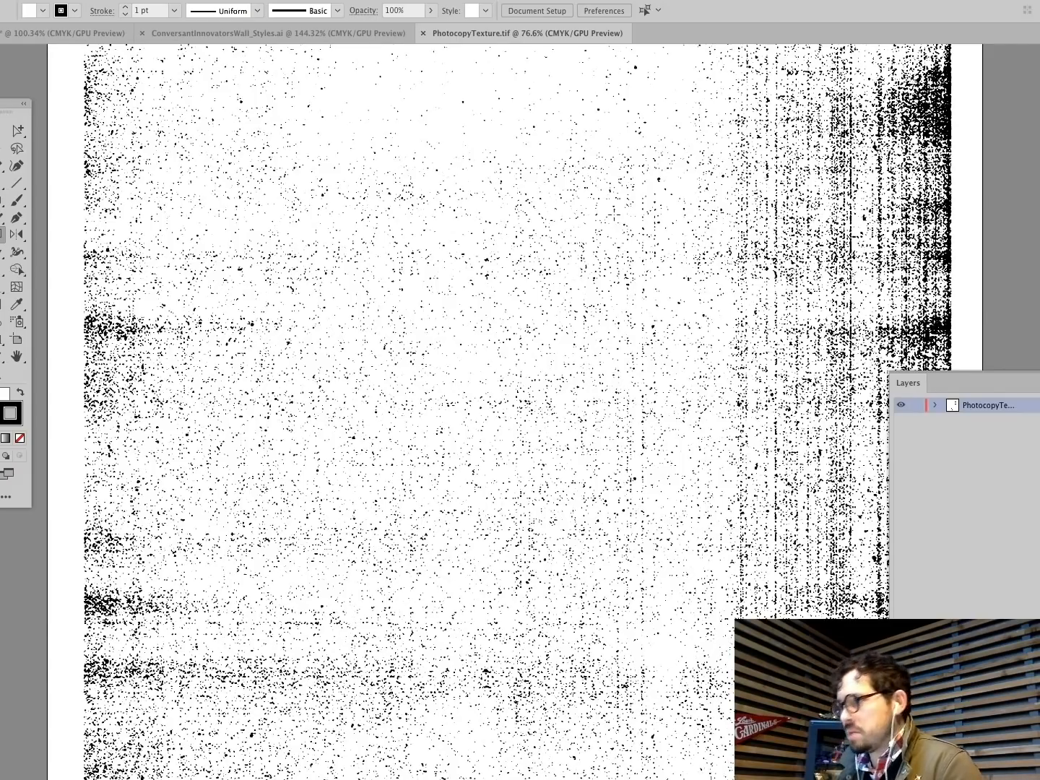
Step: Copy the photocopy texture image, close its document, and paste it into the portrait document
left_click(3, 131)
left_click(846, 218)
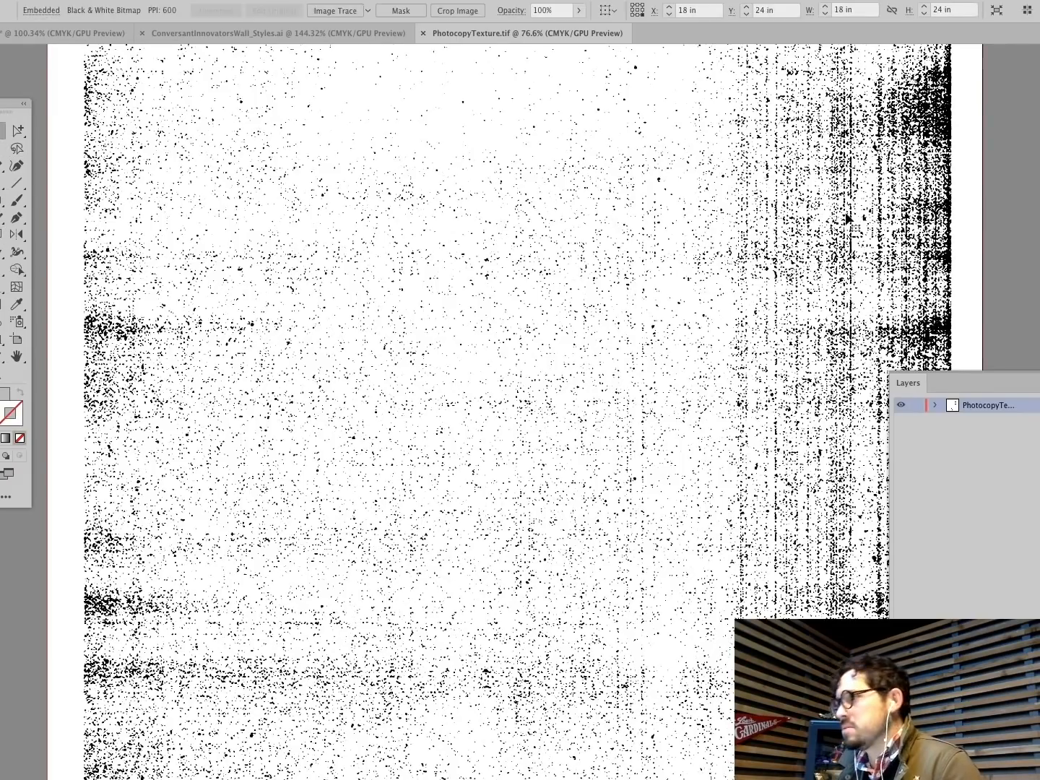
left_click(423, 33)
key("ctrl+v")
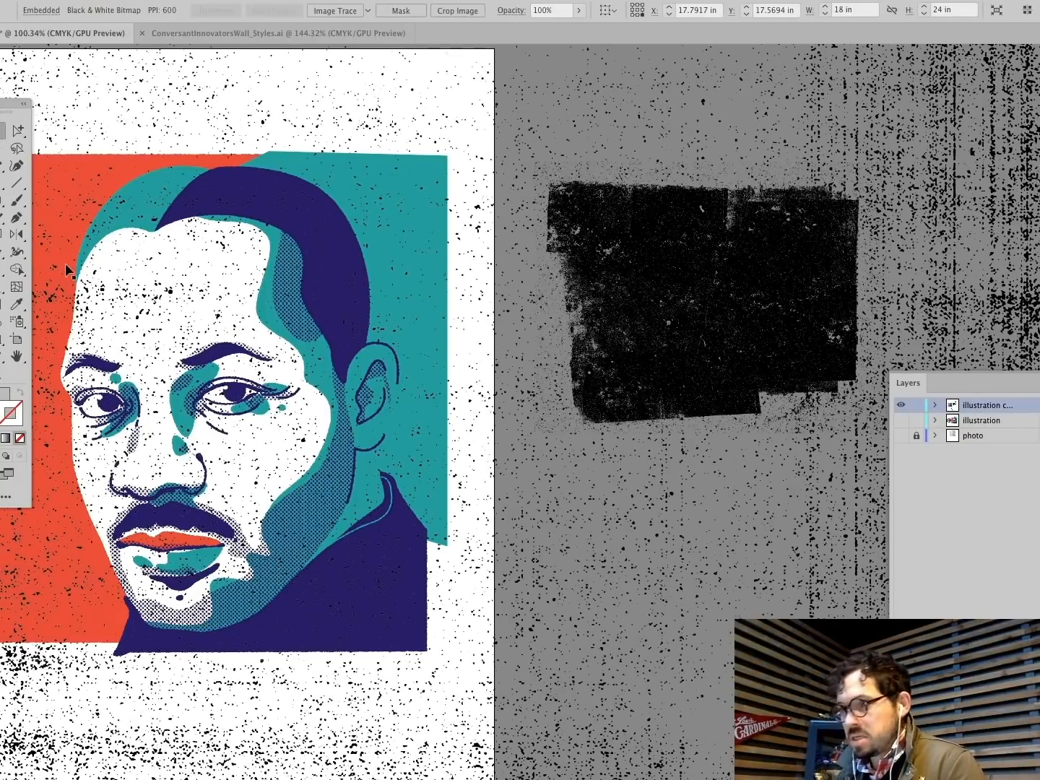
Step: Scale the photocopy texture down, position it below the brayer texture, and clear the selection
left_click(3, 234)
left_click_drag(595, 241, 435, 239)
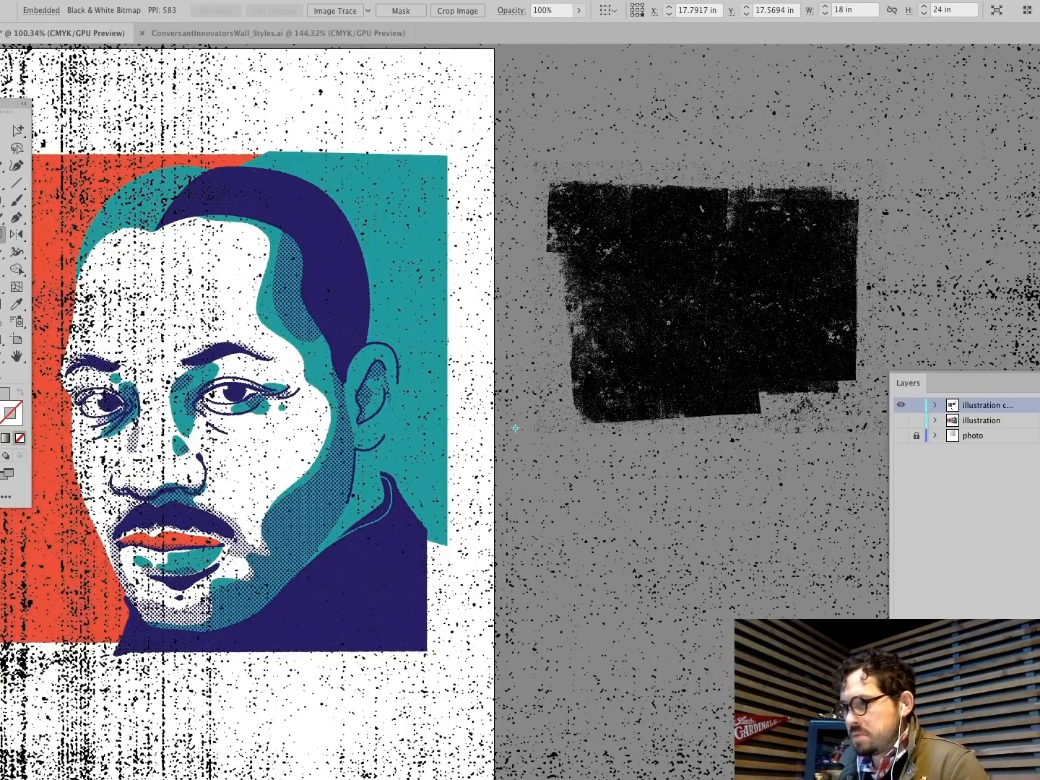
left_click_drag(288, 174, 510, 400)
left_click_drag(583, 501, 752, 745)
left_click(476, 369, "super")
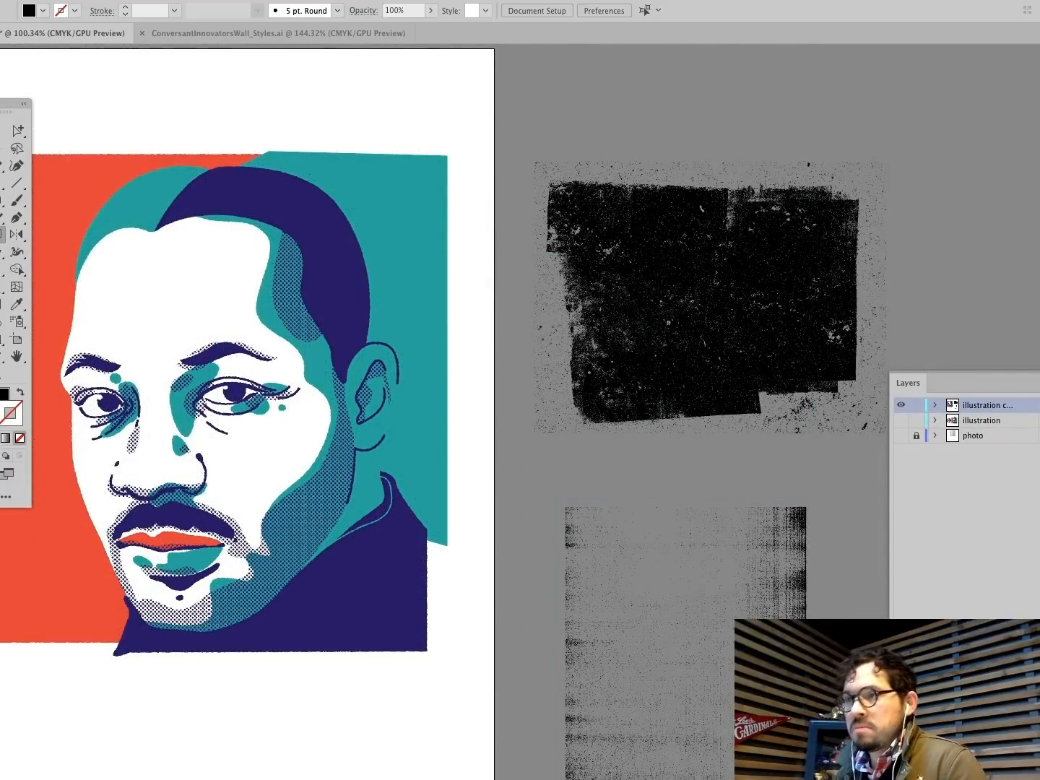
Step: Start placing more textures, preview WoodShapes.tif, and open the RolledInkTextures subfolder
left_click(209, 0)
mouse_move(256, 0)
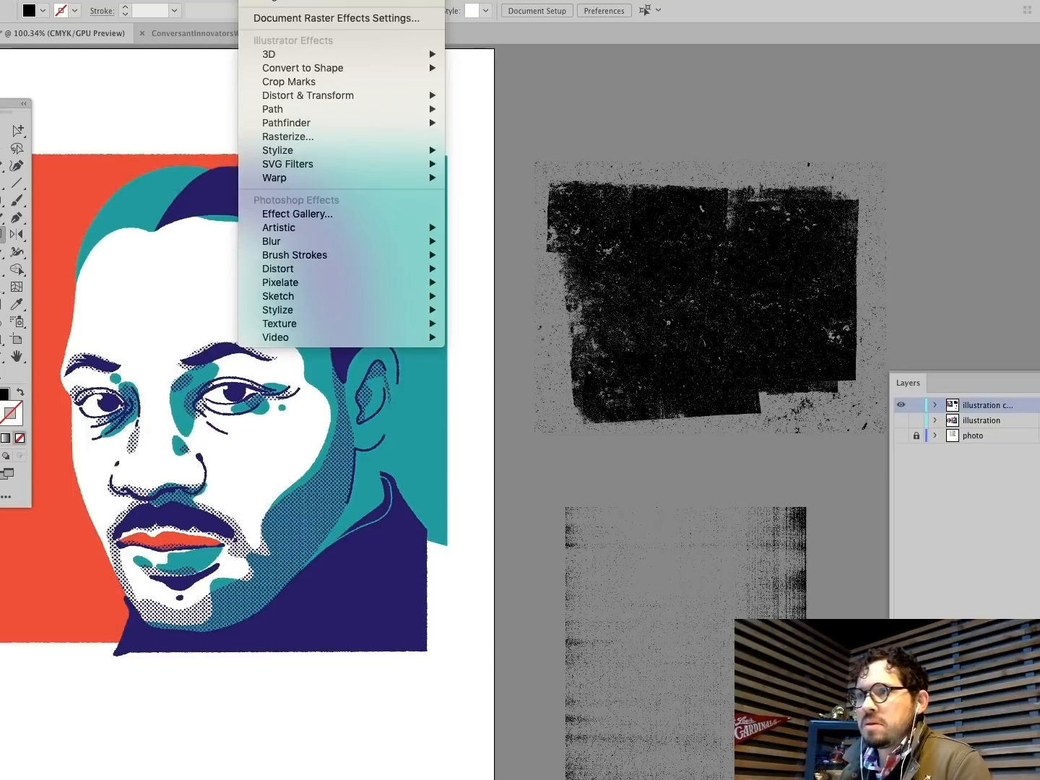
mouse_move(72, 0)
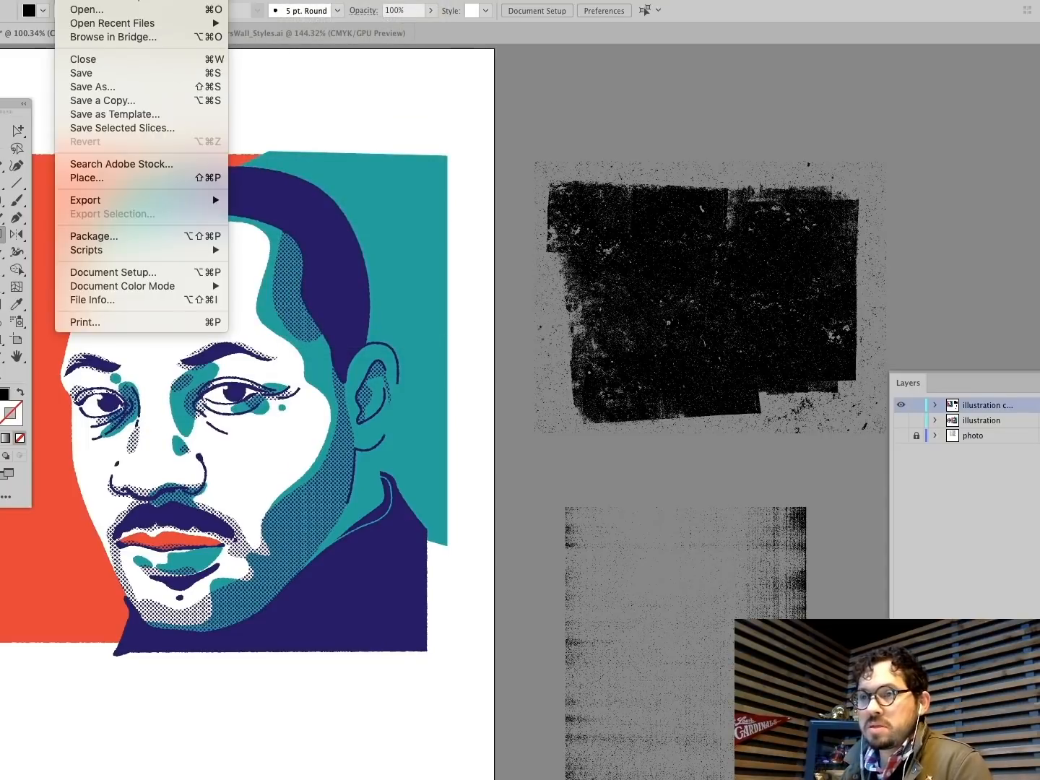
left_click(96, 180)
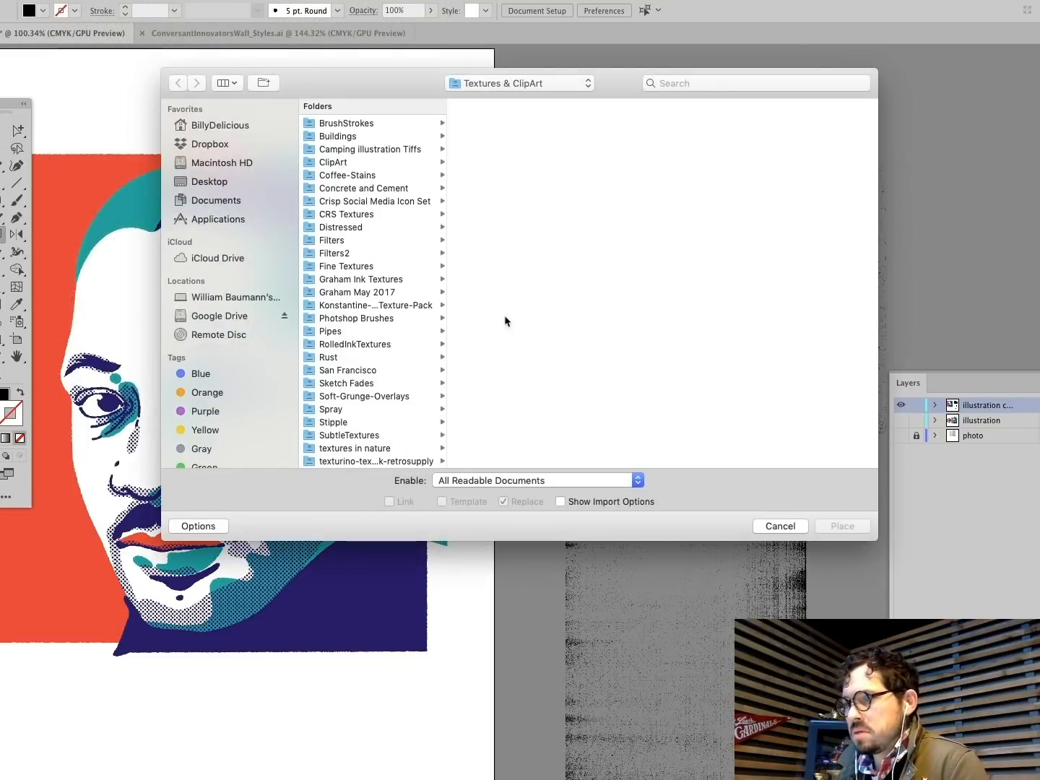
scroll(386, 295, "down", 10)
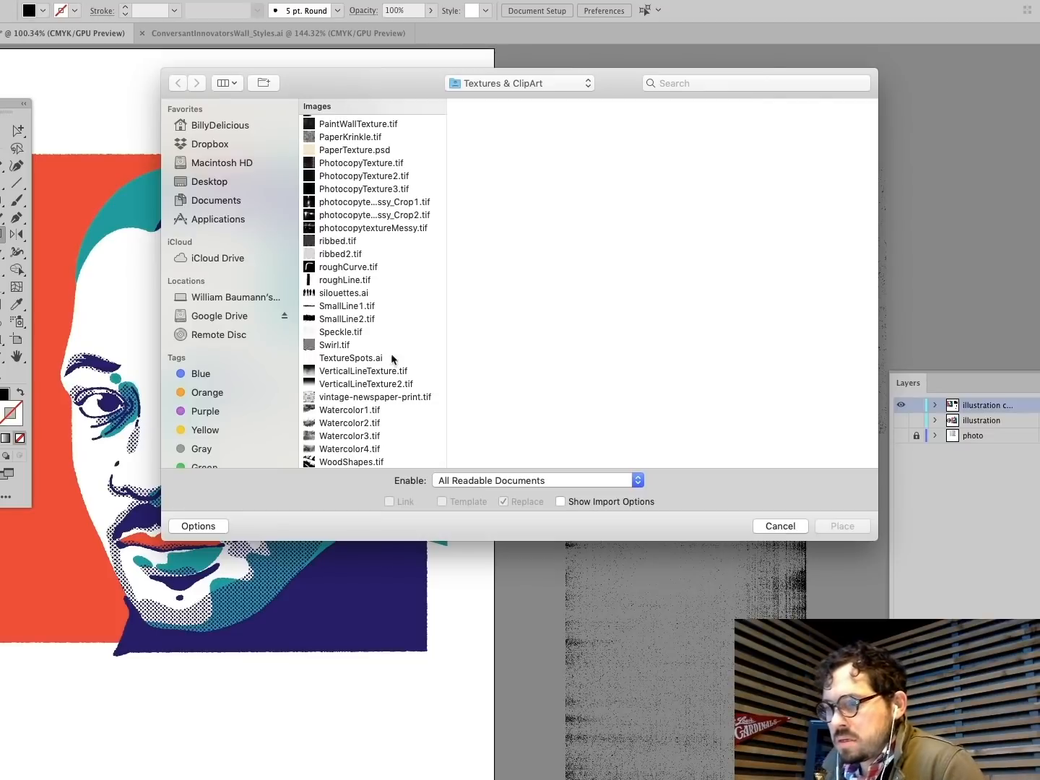
left_click(354, 461)
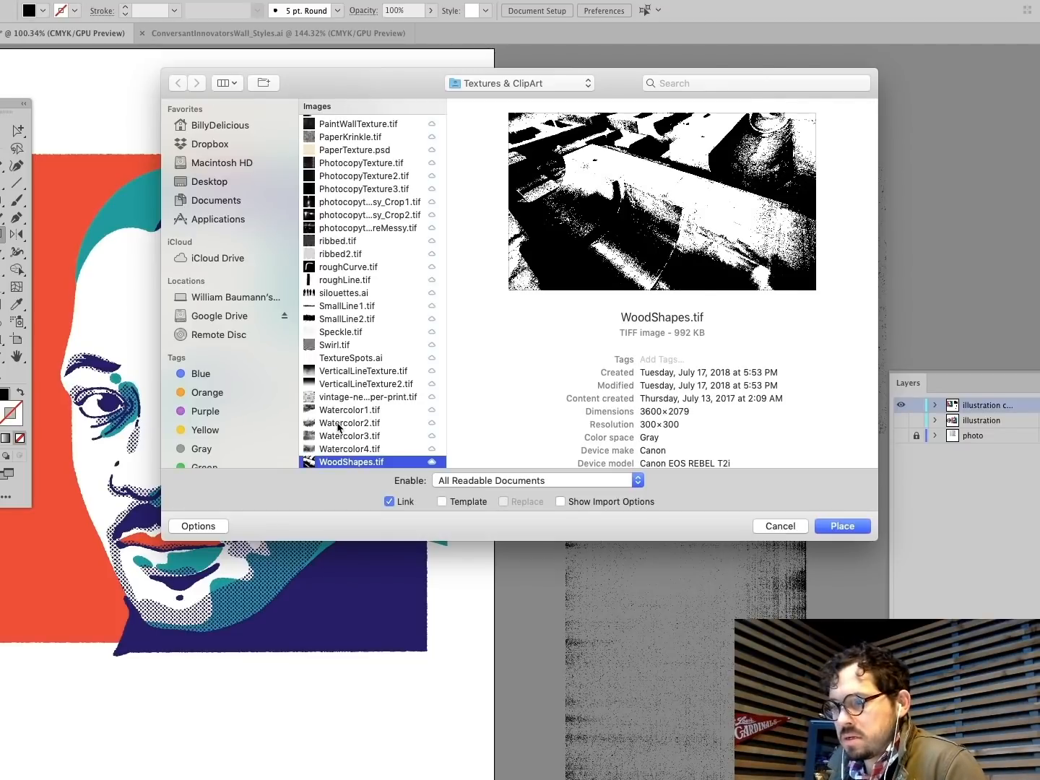
scroll(339, 425, "up", 10)
left_click(363, 138)
left_click(354, 294)
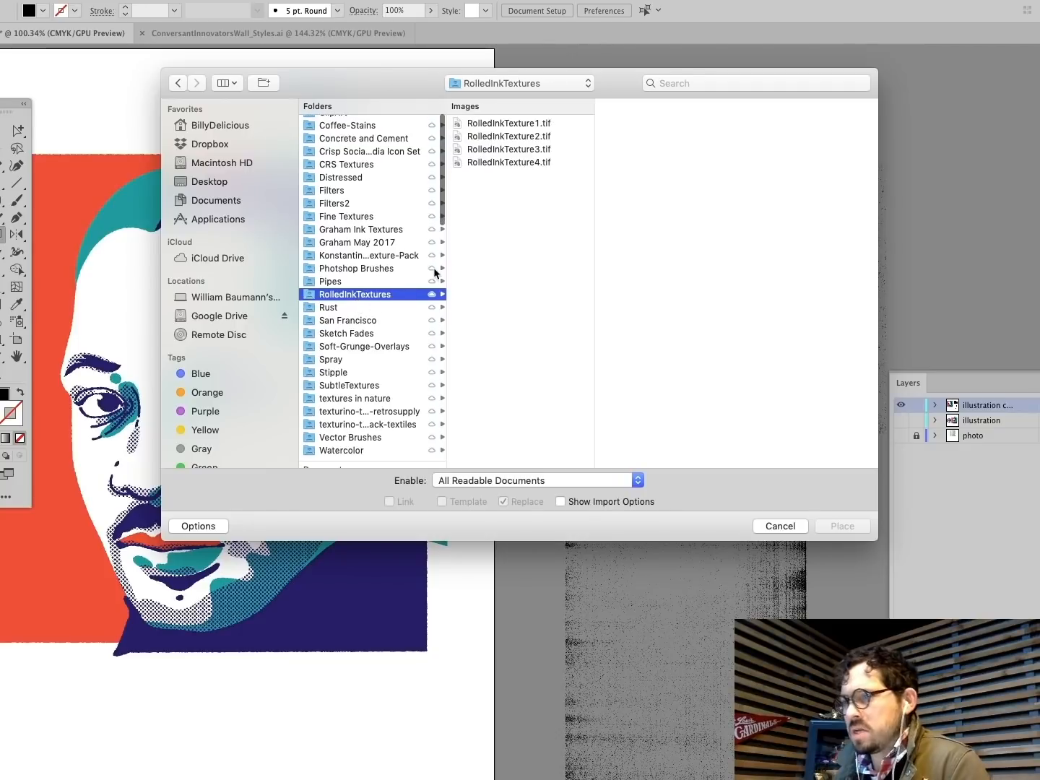
Step: Preview the rolled ink textures and place RolledInkTexture1.tif through RolledInkTexture4.tif together, stacked over the portrait
left_click(521, 126)
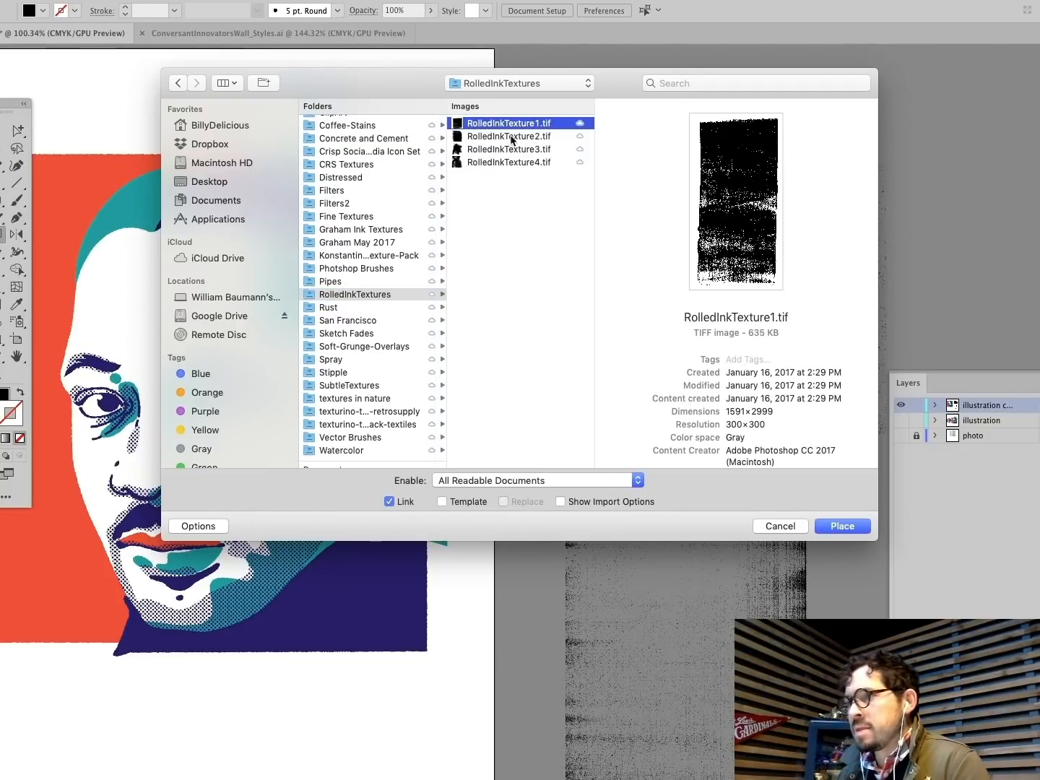
left_click(510, 136)
left_click(498, 161)
left_click(499, 125, "shift")
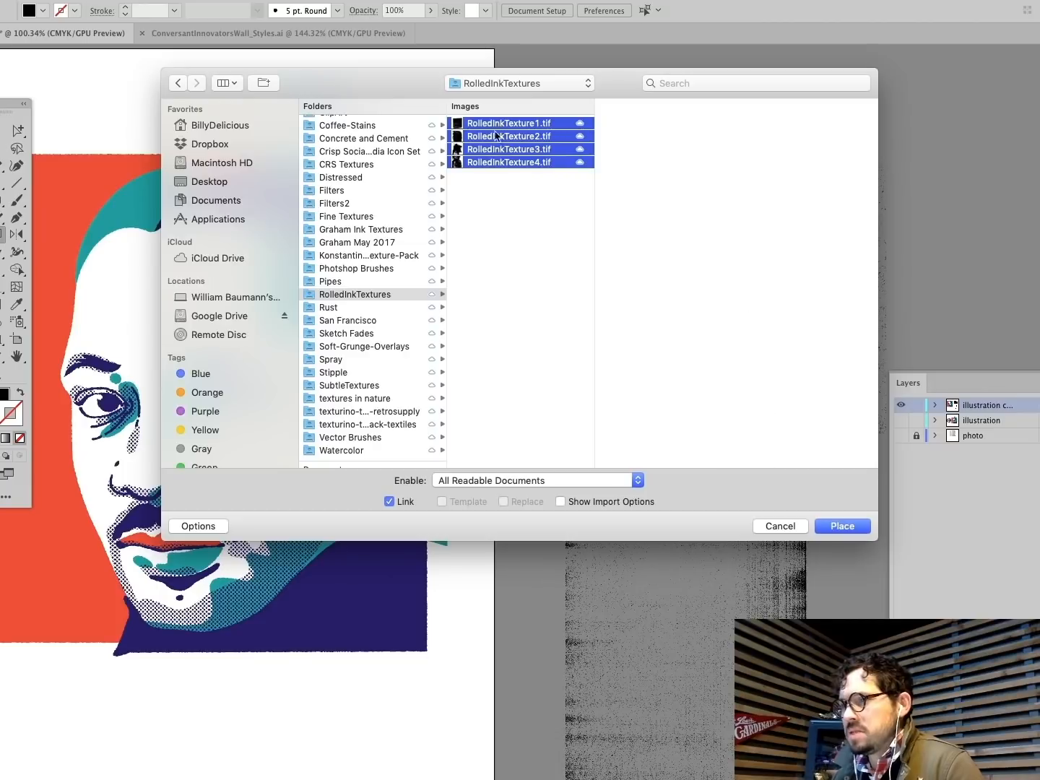
left_click(844, 530)
left_click(323, 327)
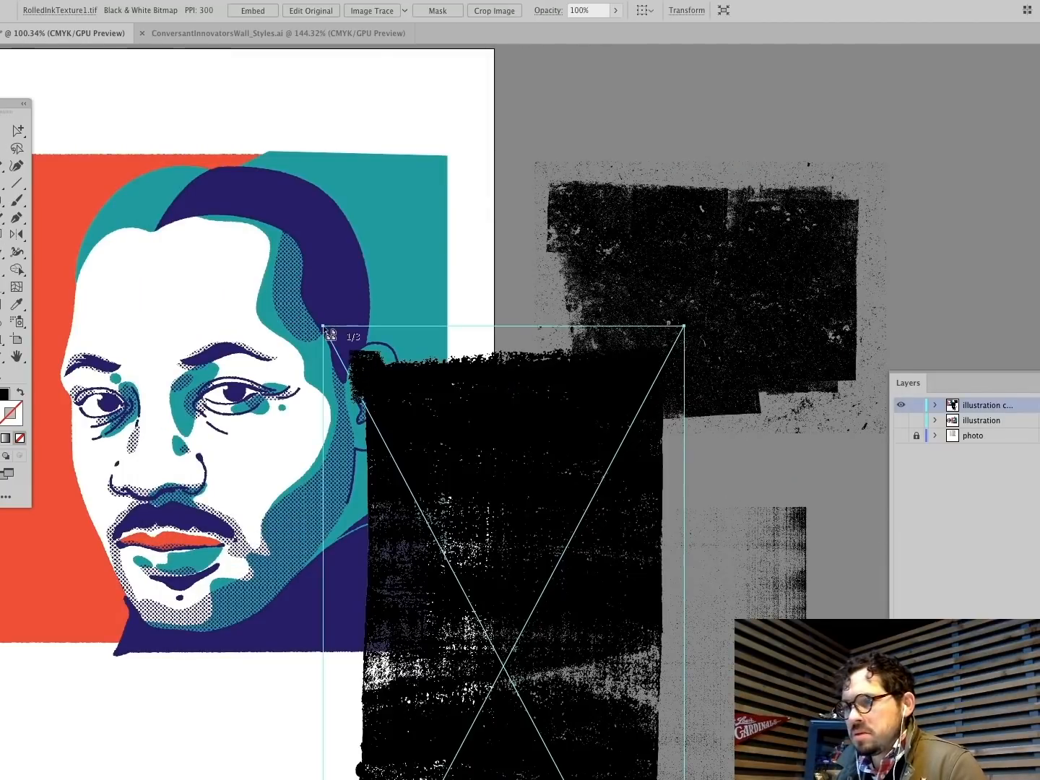
left_click(323, 327)
left_click(322, 327)
Step: Select the four placed ink textures, scale them down together, and move the stack below the portrait artwork
left_click(411, 303)
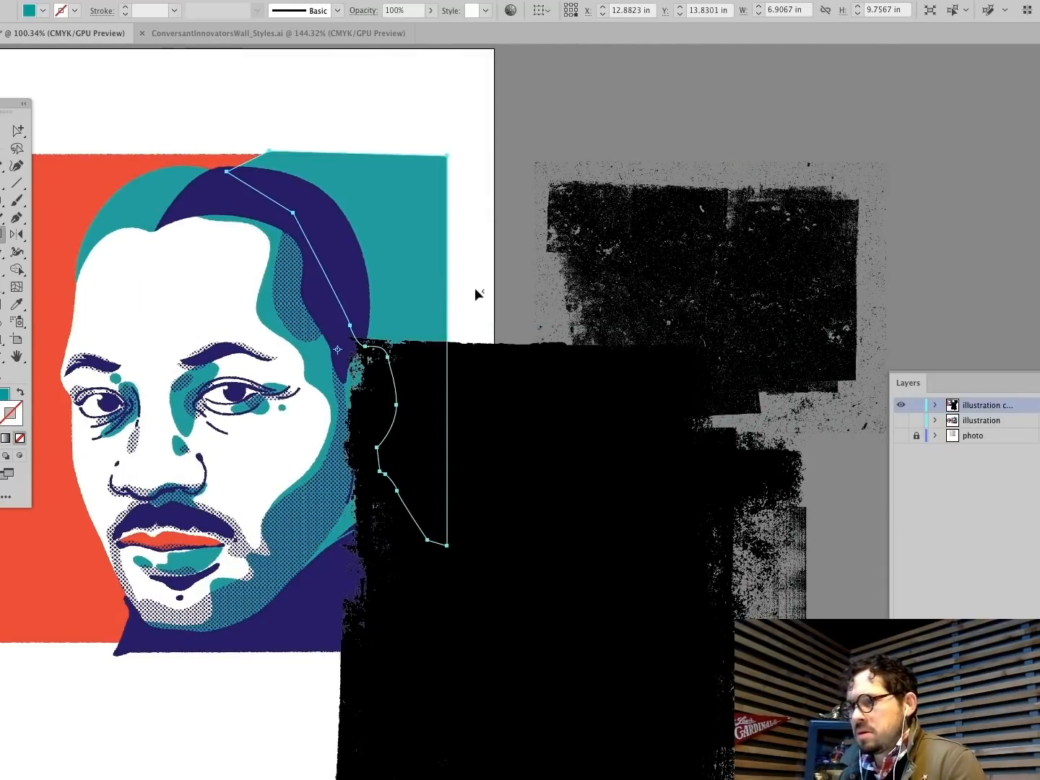
left_click(473, 291)
left_click_drag(472, 296, 494, 381)
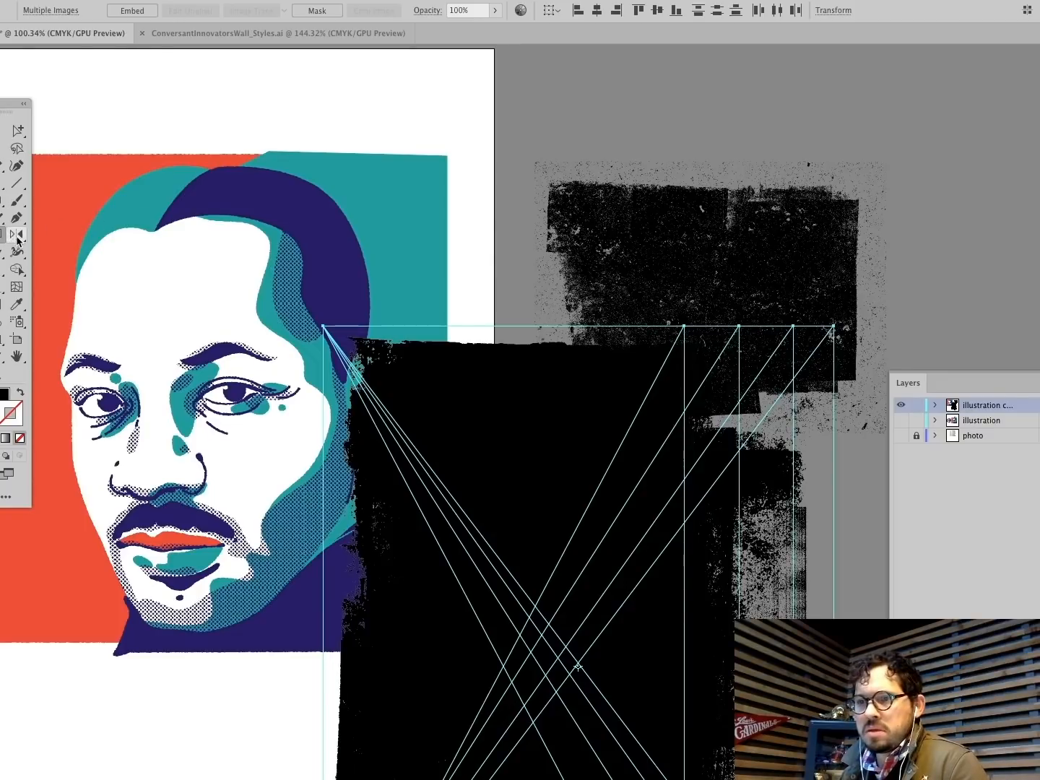
left_click_drag(22, 238, 69, 250)
left_click_drag(287, 183, 455, 361)
left_click_drag(336, 253, 506, 390)
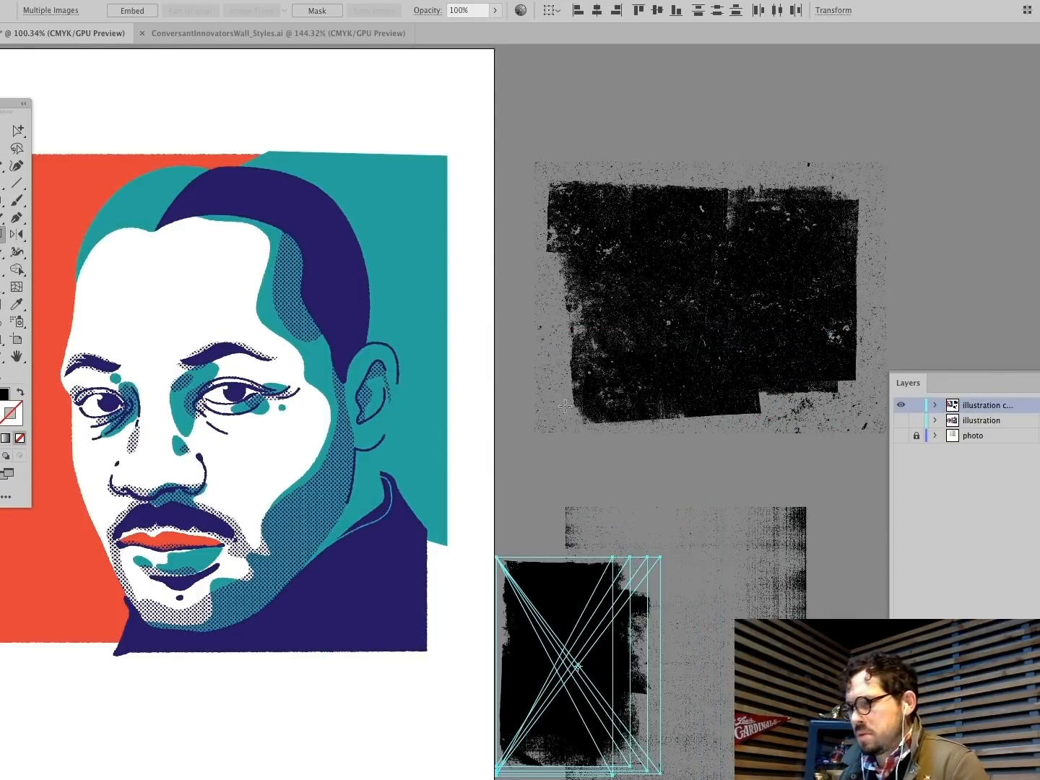
scroll(570, 520, "down", 5)
left_click_drag(568, 523, 367, 627)
Step: Clear the selection and delete the large brayer texture beside the artboard
left_click(518, 389)
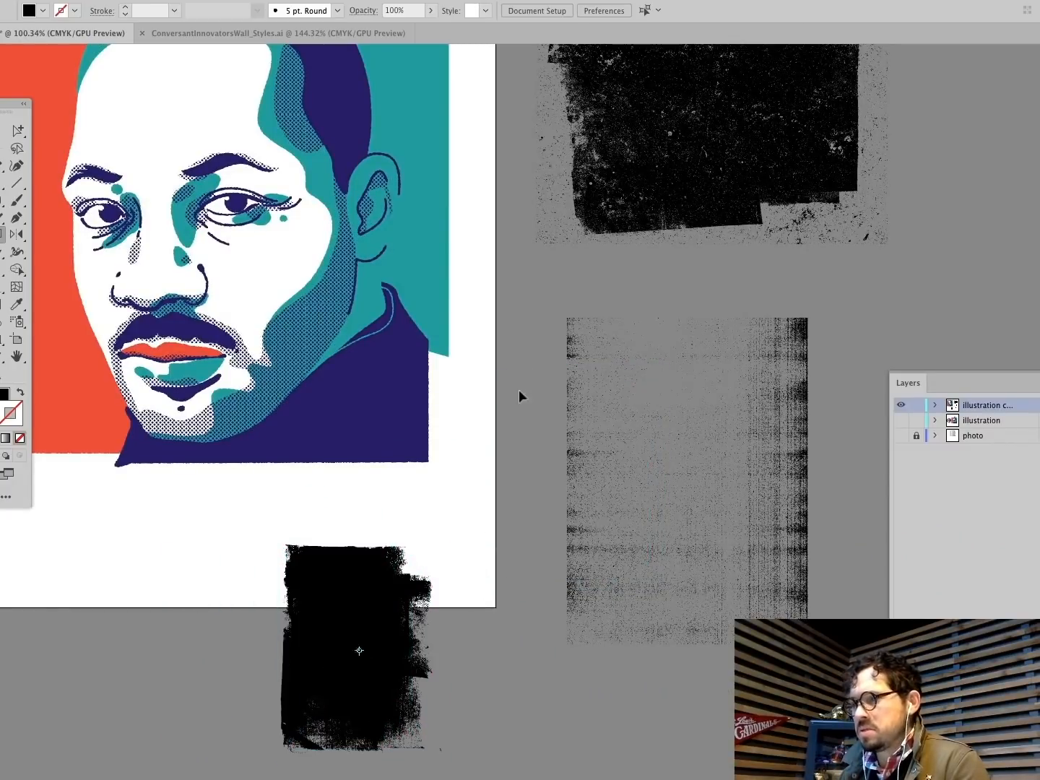
left_click(685, 95)
key("Delete")
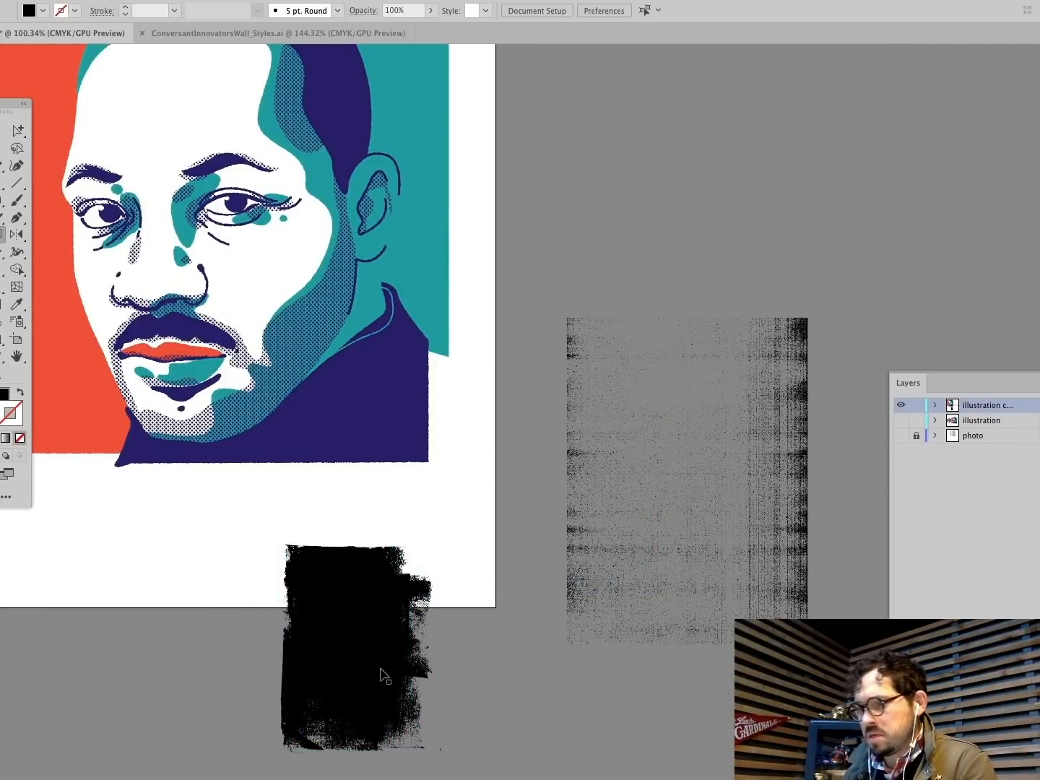
Step: Spread the four stacked rolled ink textures apart into a single row below the portrait
left_click_drag(237, 671, 203, 666)
scroll(375, 652, "left", 3)
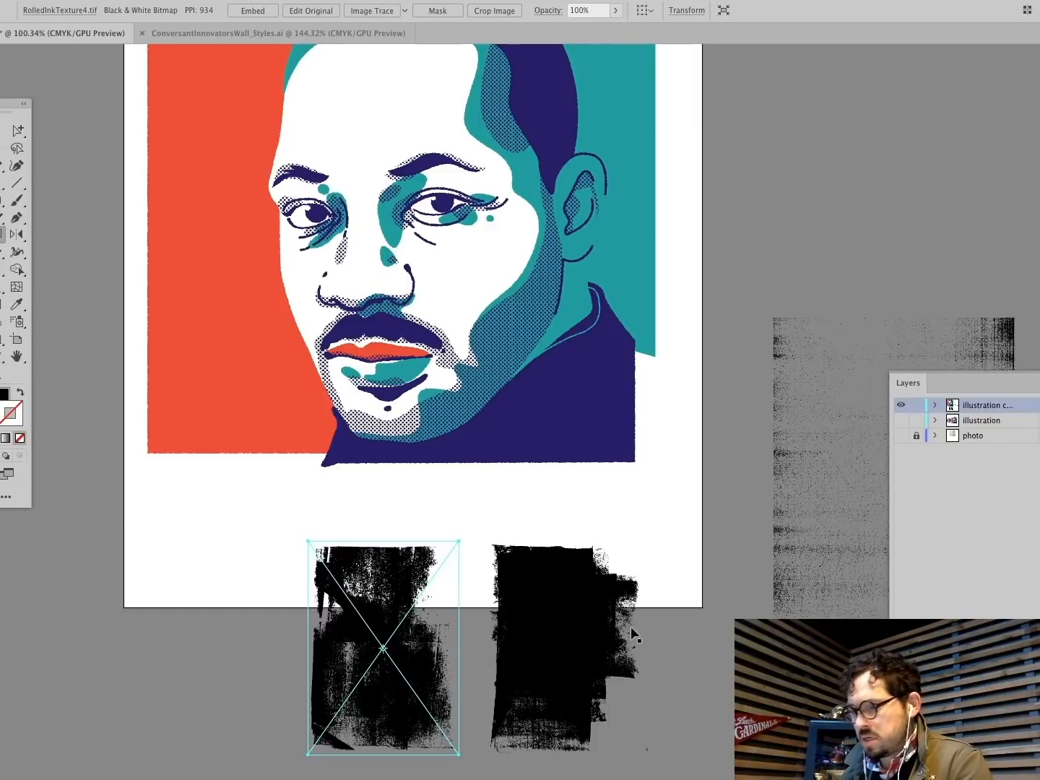
left_click_drag(617, 635, 234, 635)
left_click(319, 521)
left_click_drag(575, 643, 29, 626)
left_click(110, 518)
scroll(145, 508, "left", 3)
left_click(203, 632)
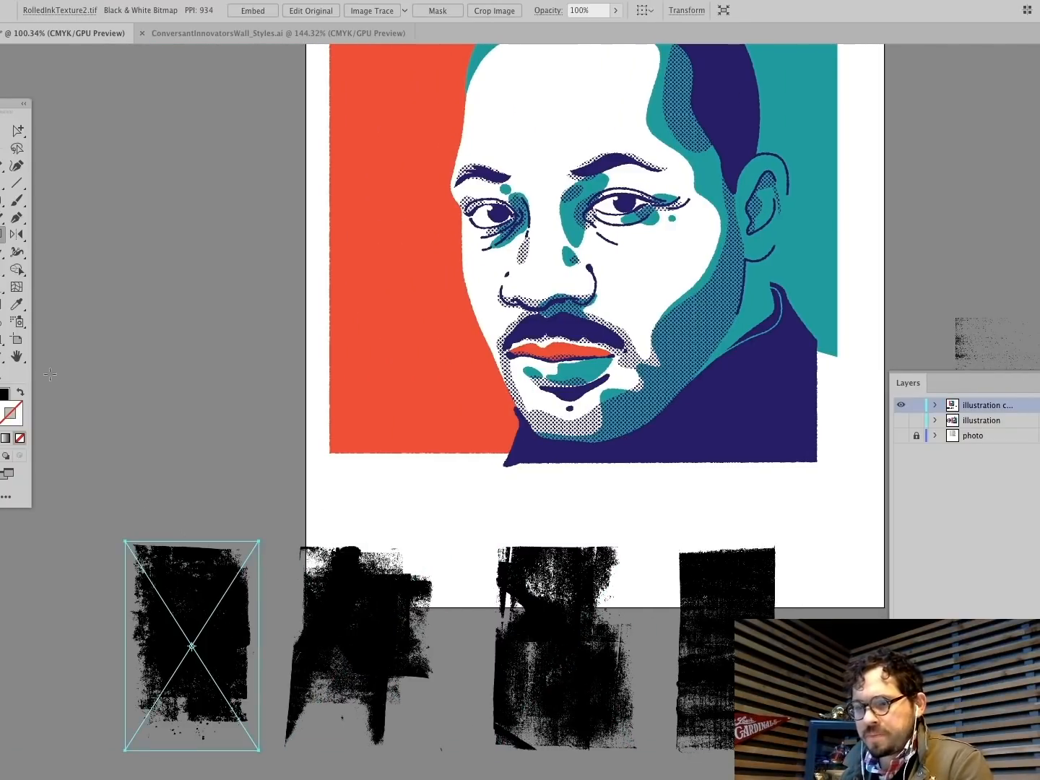
Step: Zoom in on RolledInkTexture3, try red, green and teal fill swatches on it, and finish with the portrait's orange-red swatch
key("z")
left_click_drag(350, 679, 348, 678)
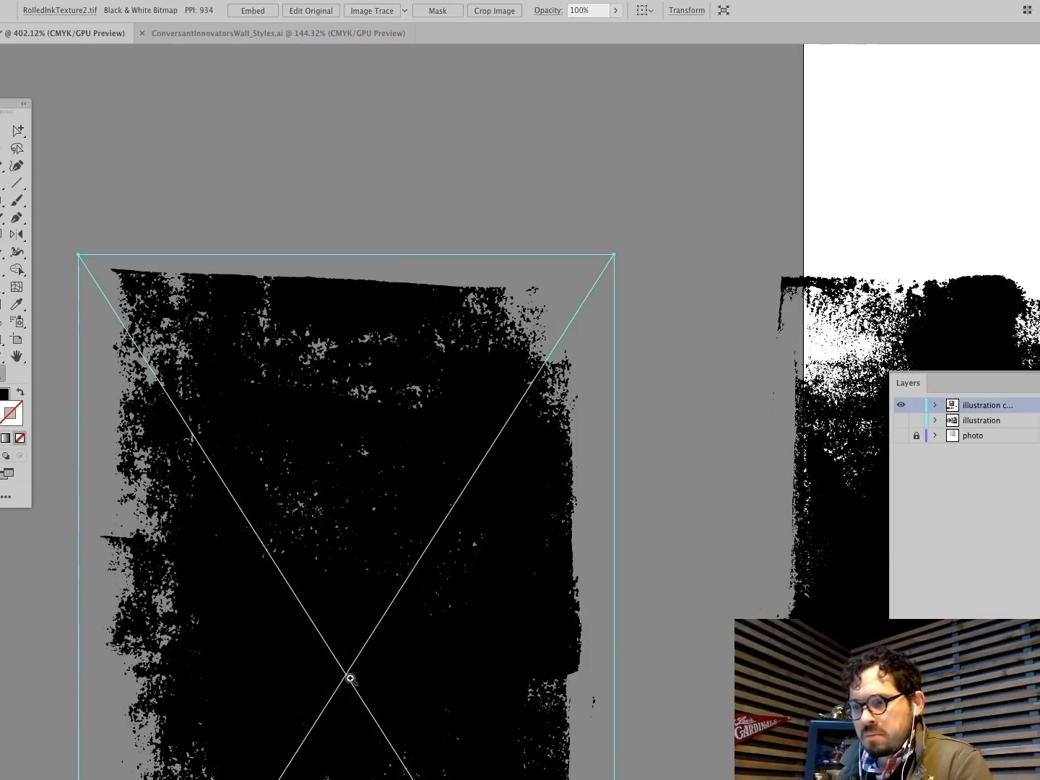
scroll(407, 241, "right", 5)
scroll(407, 244, "right", 6)
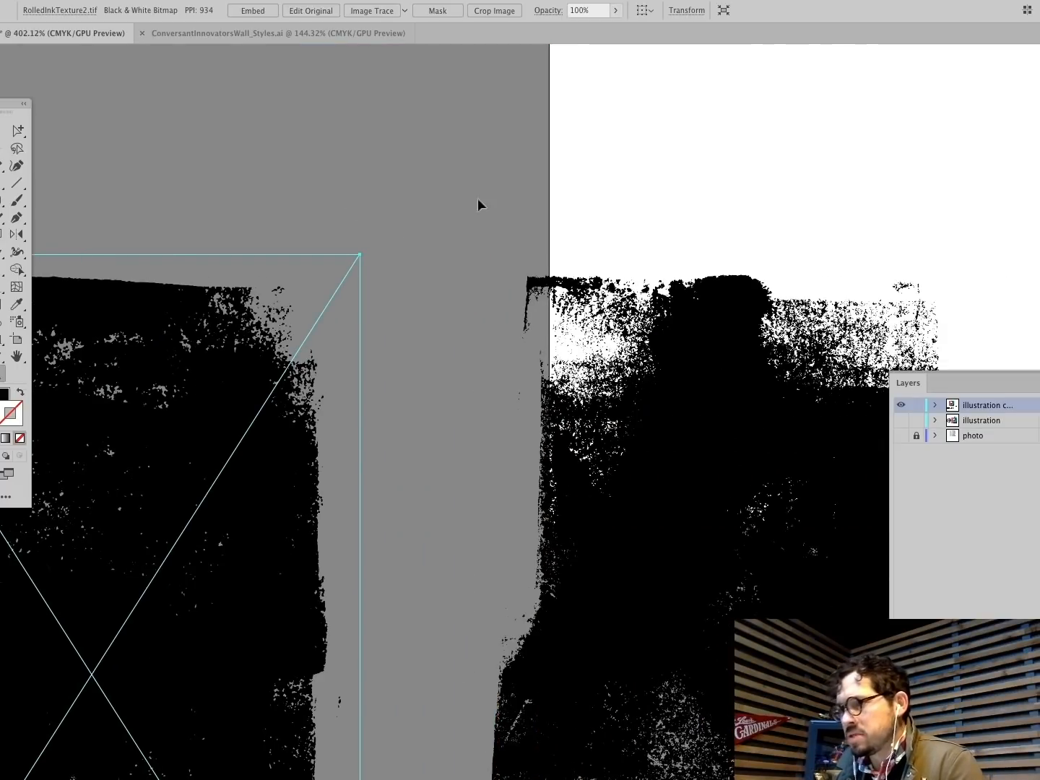
left_click(658, 364, "super")
left_click(5, 395)
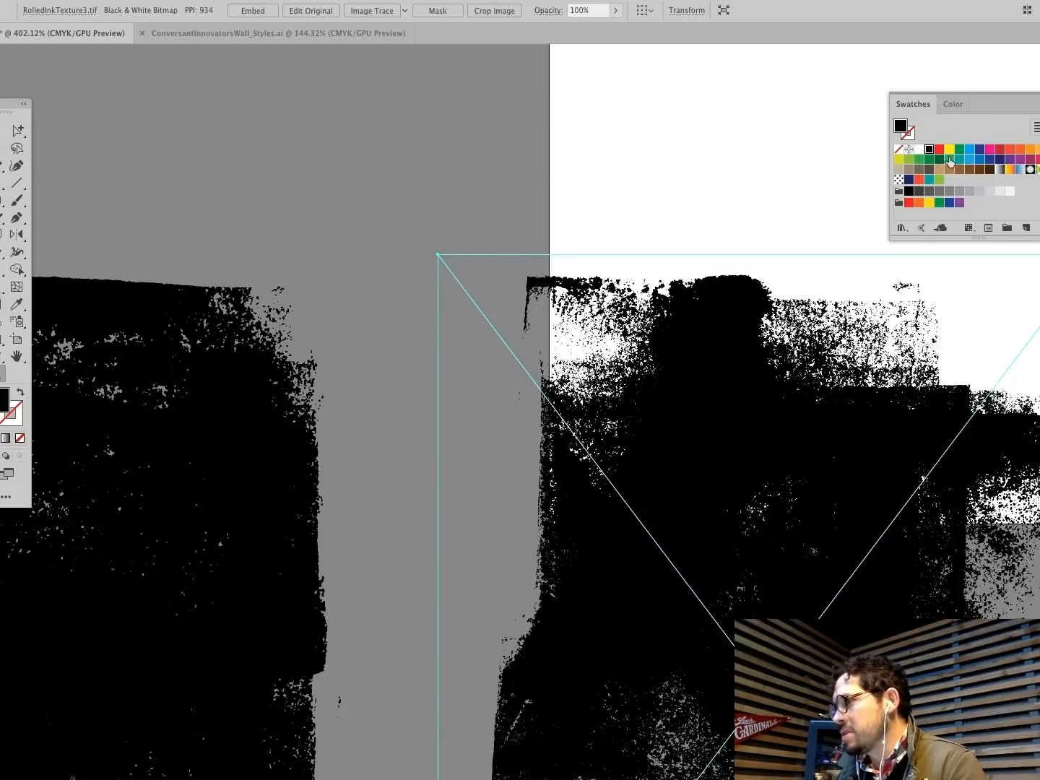
left_click(951, 160)
left_click(940, 149)
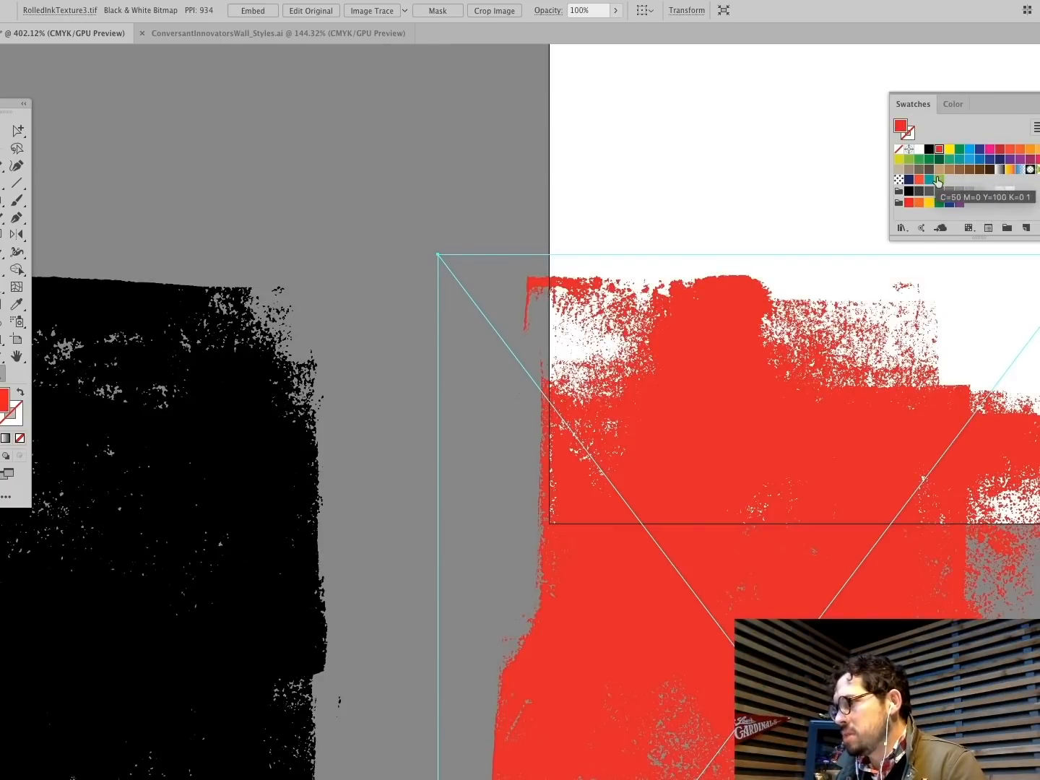
left_click(938, 179)
left_click(929, 179)
left_click(920, 180)
left_click(750, 160)
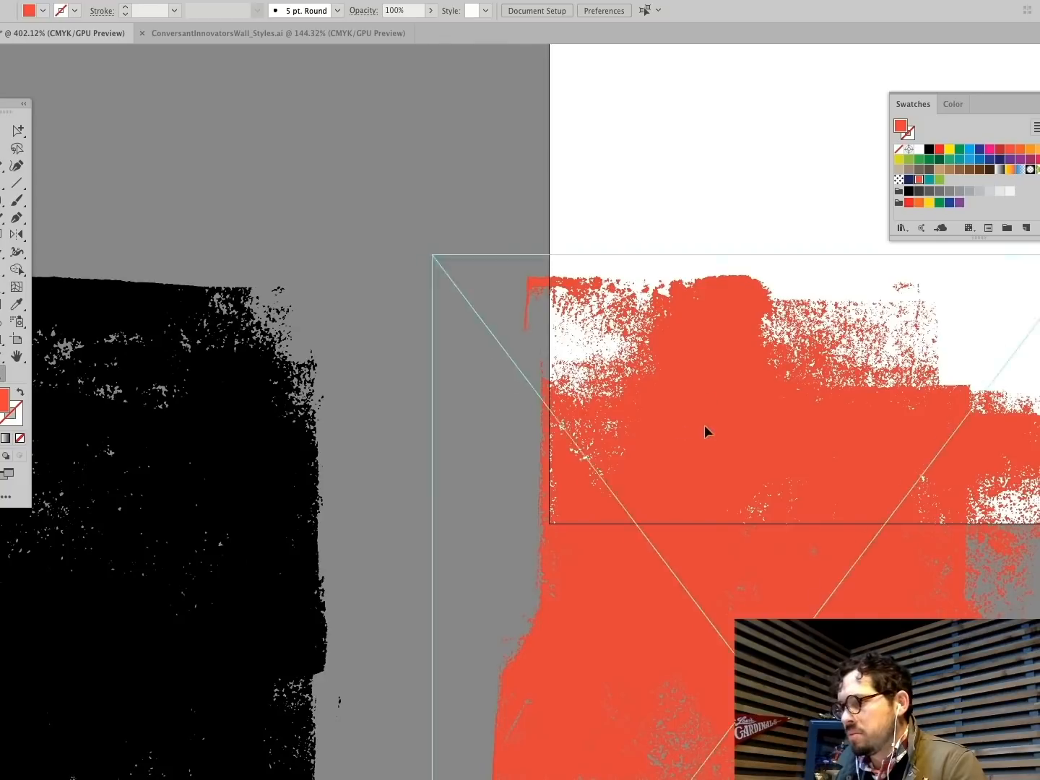
Step: Shift the orange-red texture toward its black neighbour, clear the selection, and magnify its speckled upper edge
left_click_drag(706, 432, 556, 394)
left_click(401, 167, "super")
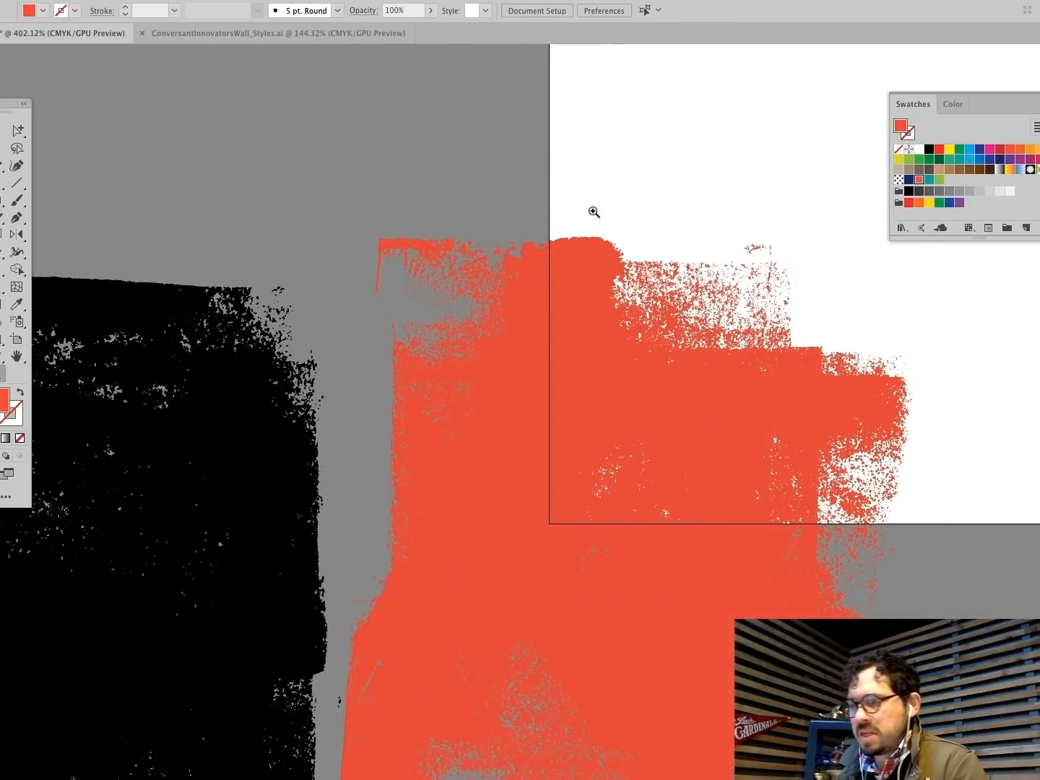
left_click_drag(552, 199, 780, 442)
left_click_drag(432, 158, 721, 495)
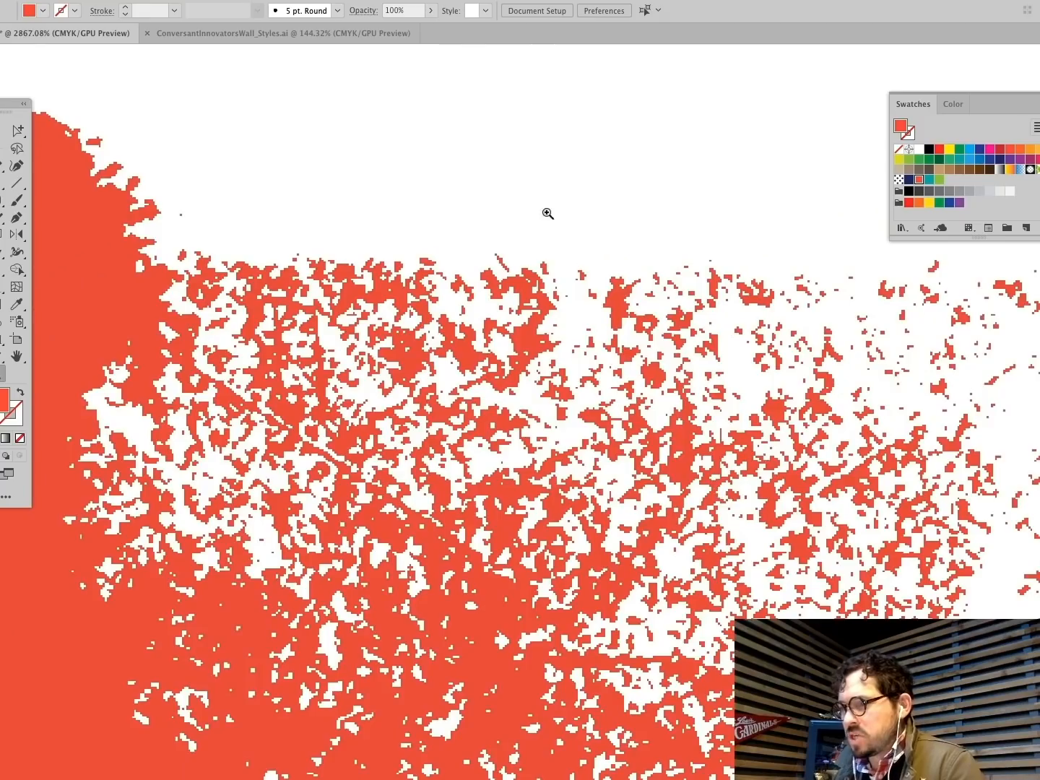
Step: Fit the artboard in view and reposition the orange-red texture between the black textures on either side of it
key("super+0")
scroll(320, 620, "down", 4)
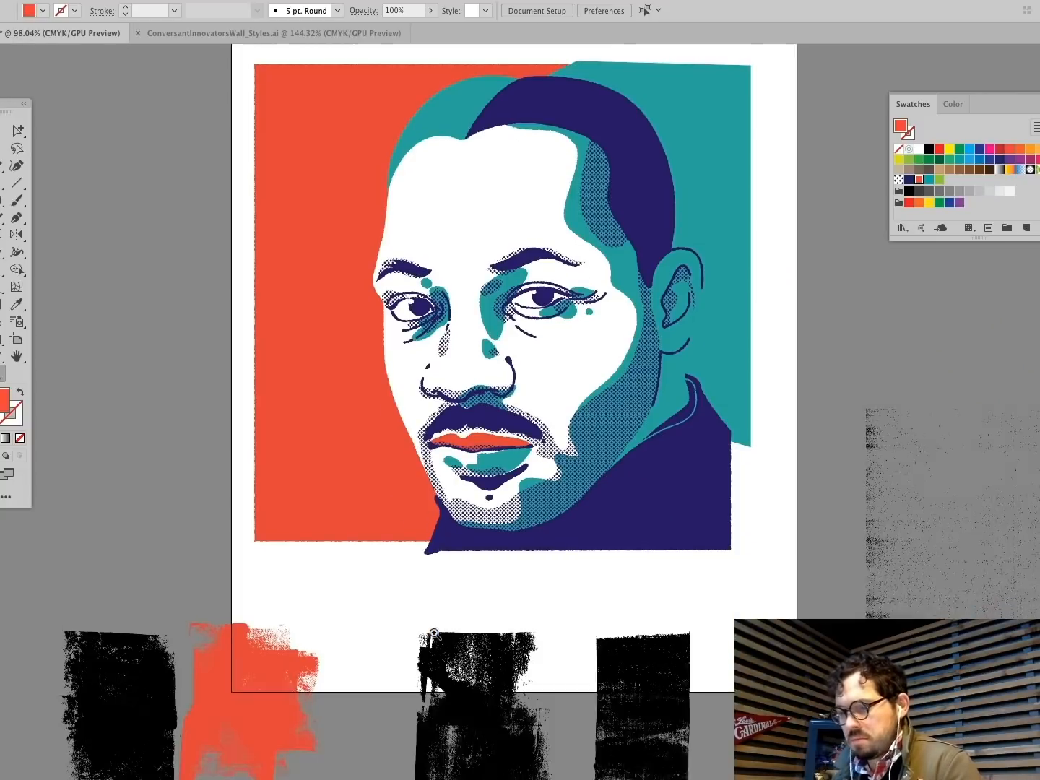
left_click_drag(298, 641, 300, 642)
left_click(118, 471, "super")
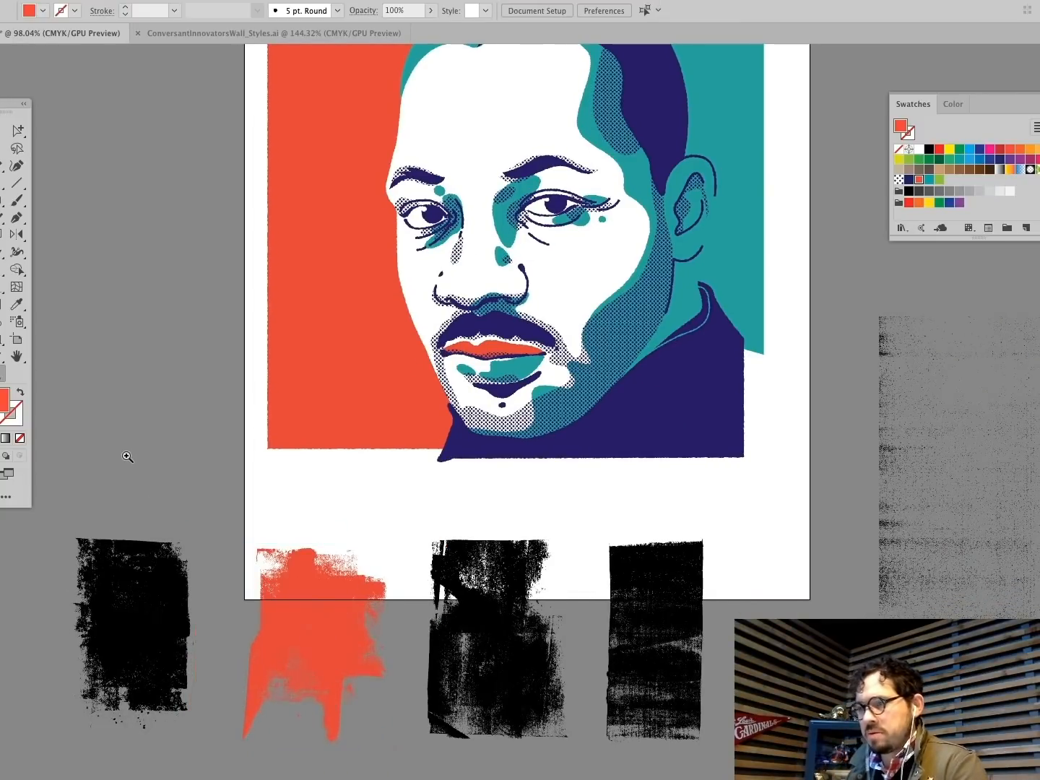
scroll(126, 457, "up", 3)
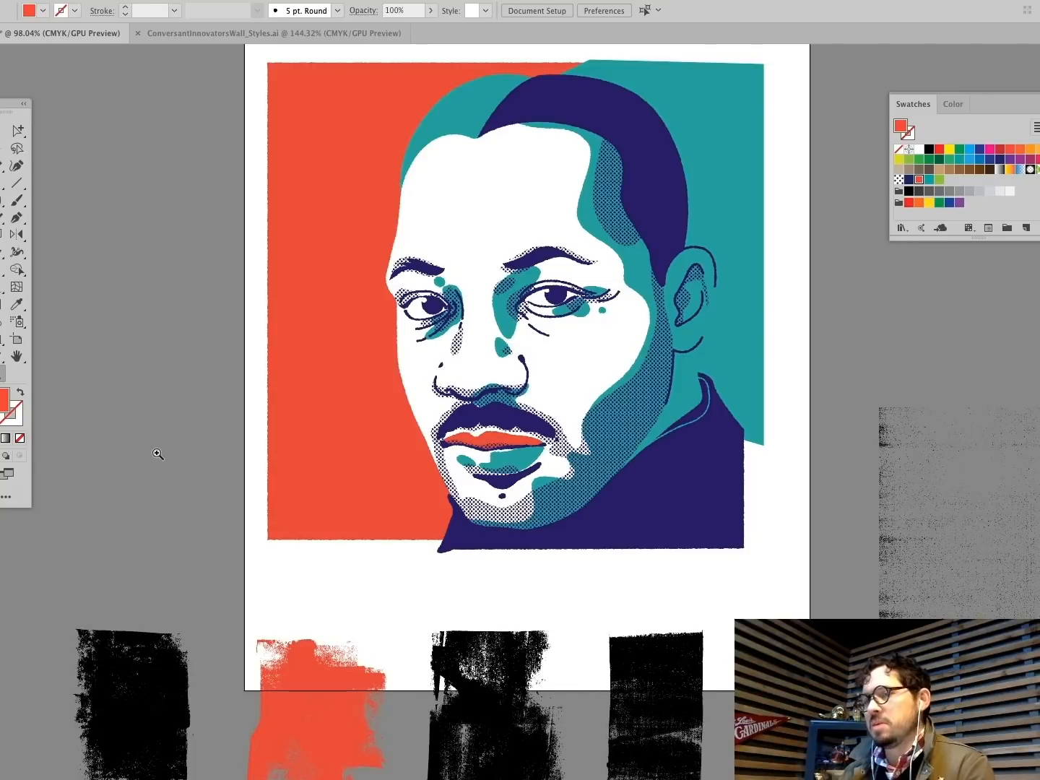
Step: Select the black RolledInkTexture1 image at the end of the texture row with the Selection tool
key("v")
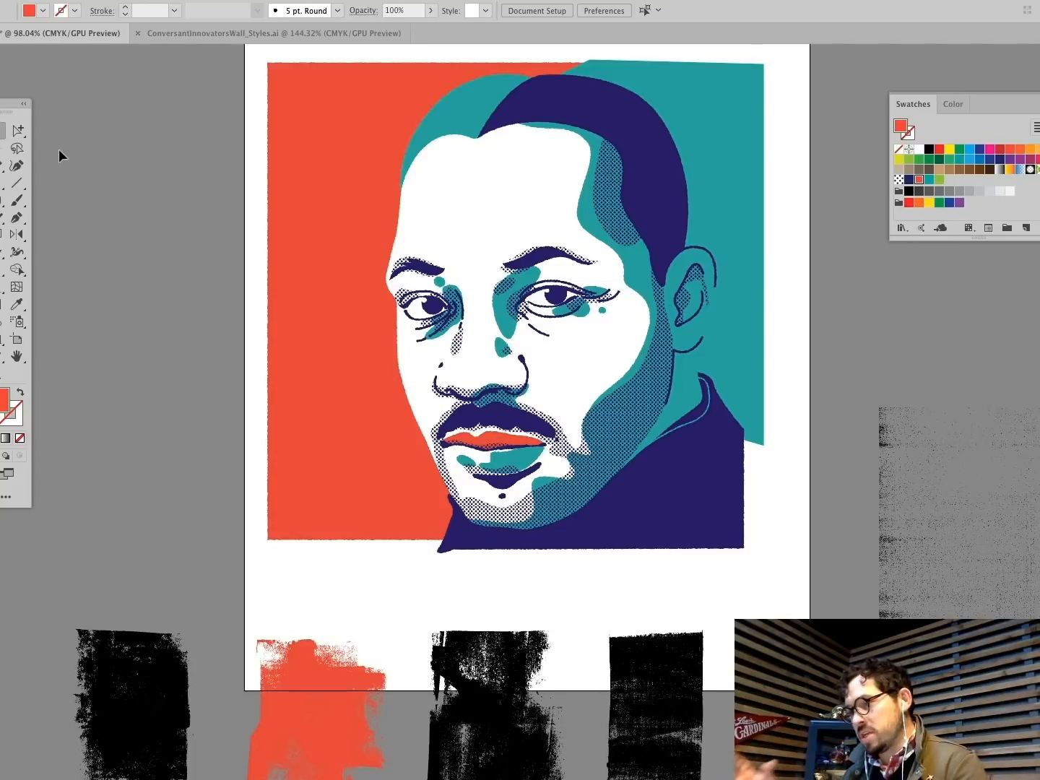
left_click(664, 722)
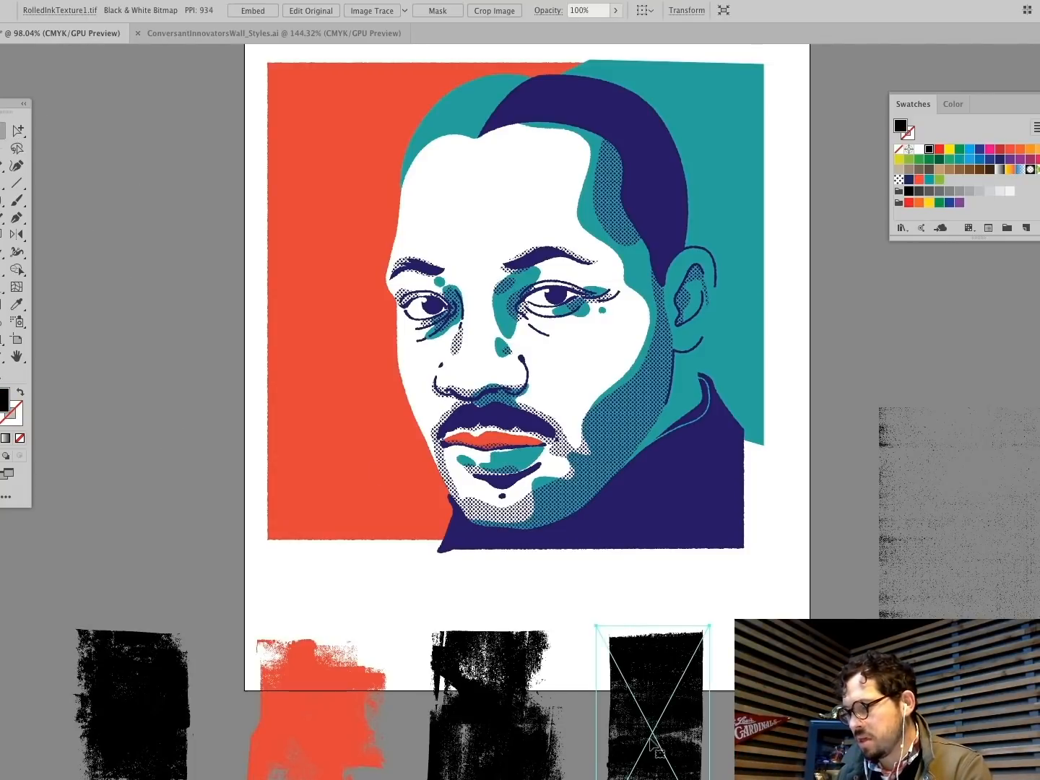
Step: Select the four ink textures below the artboard and enlarge them together, placing them lower beneath the portrait
left_click(74, 584)
left_click_drag(75, 584, 737, 650)
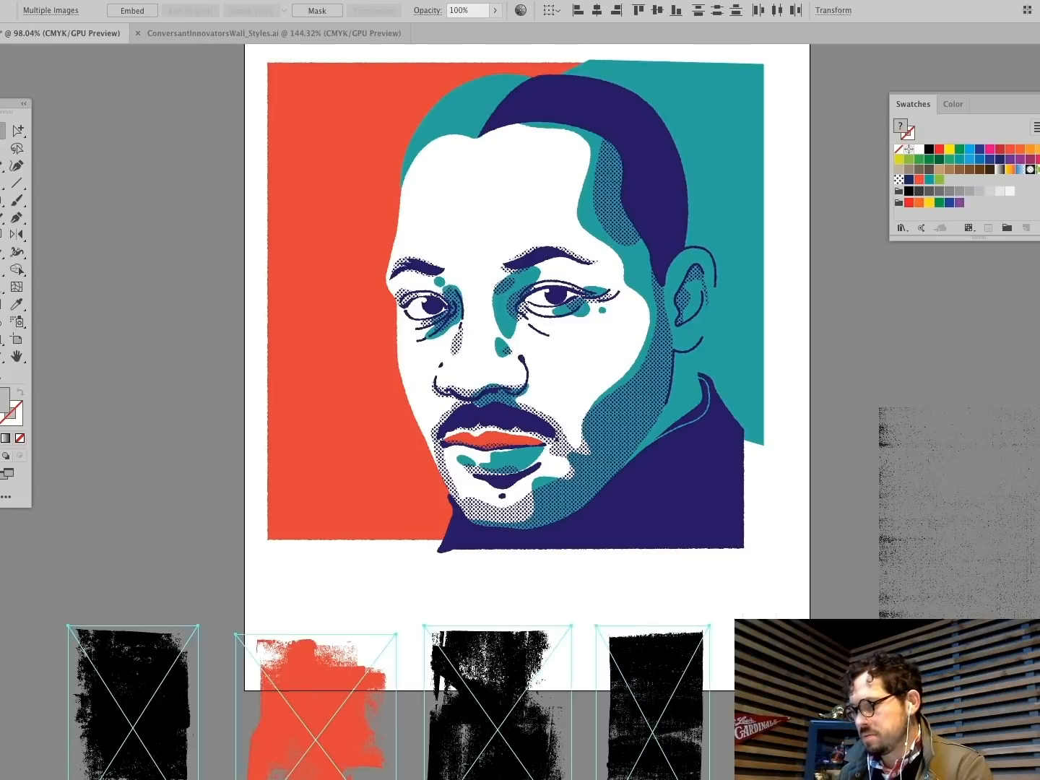
left_click(2, 234)
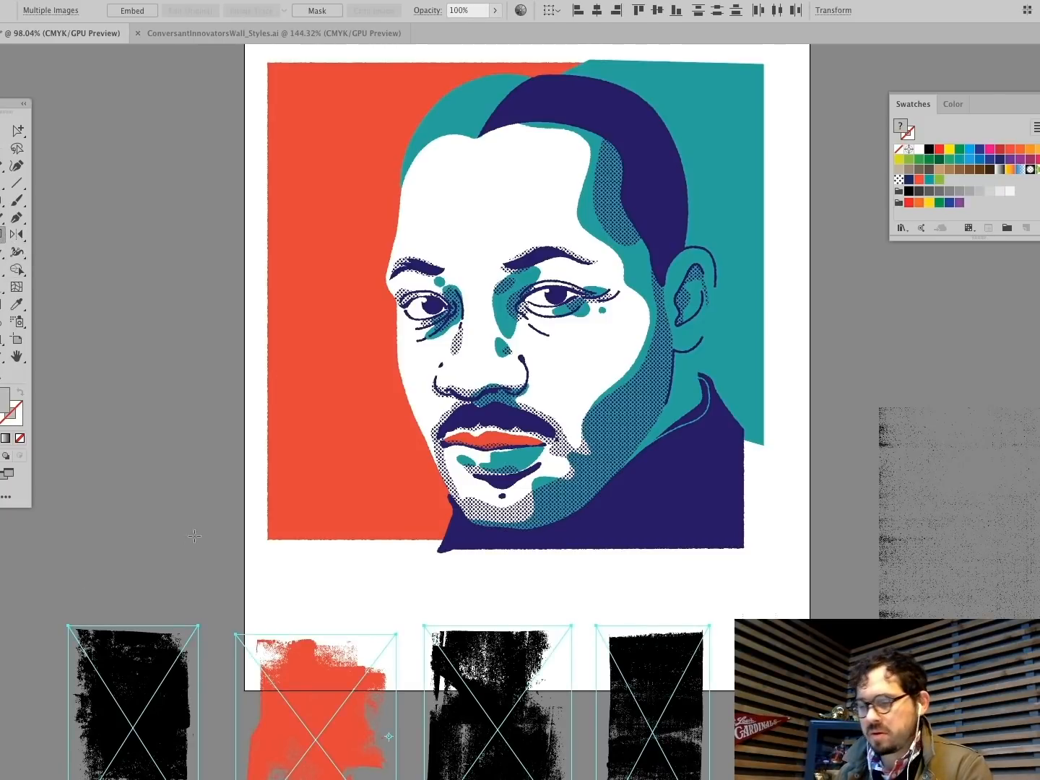
left_click_drag(199, 530, 111, 434)
scroll(194, 495, "down", 4)
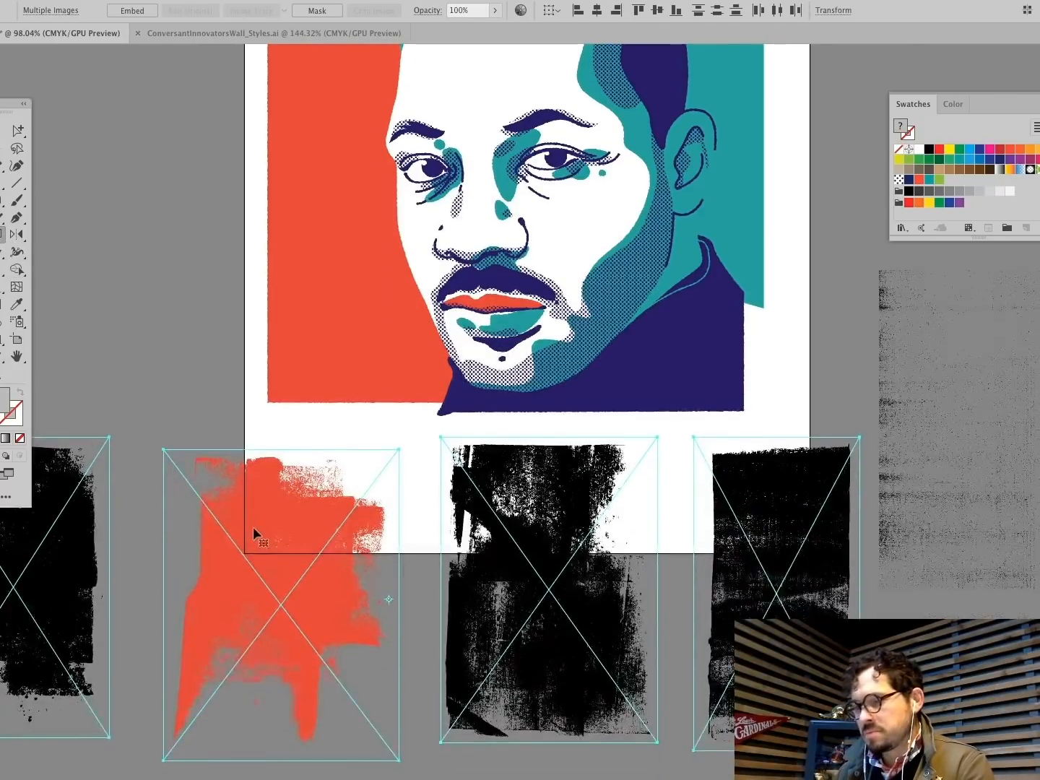
left_click_drag(253, 527, 374, 620, "super")
left_click_drag(125, 424, 126, 309, "shift")
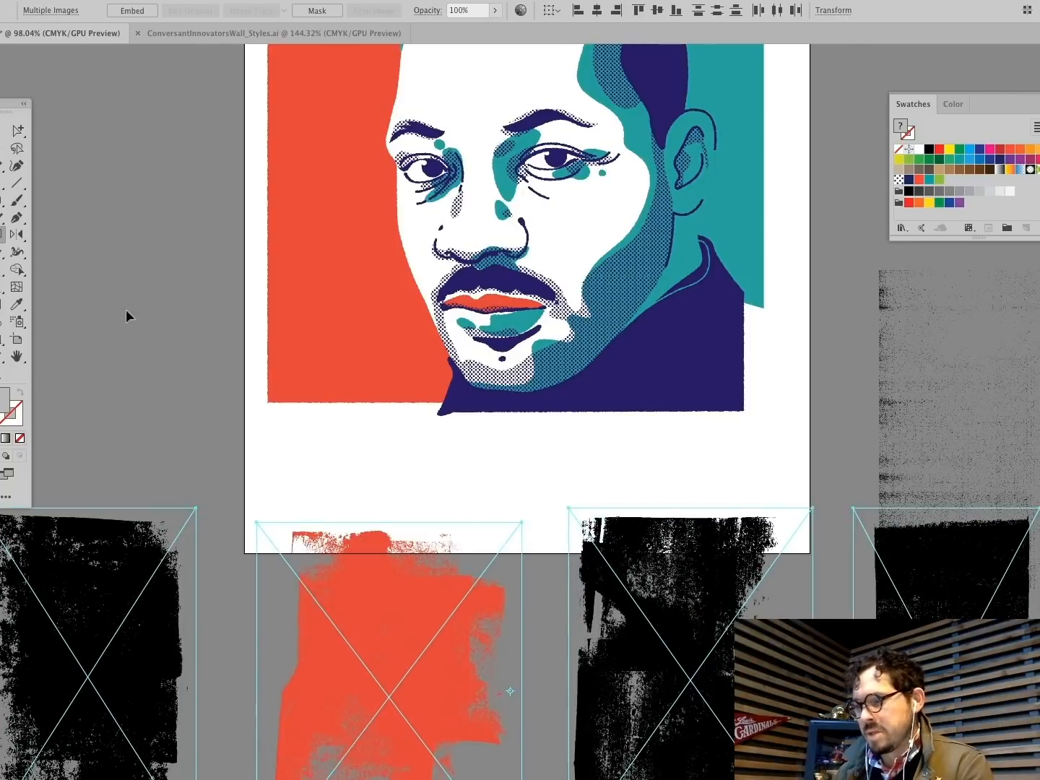
left_click(126, 309, "super")
Step: Move the rightmost ink texture over the lower red background, place it behind the face details, and colour it red
left_click_drag(985, 618, 367, 222, "super")
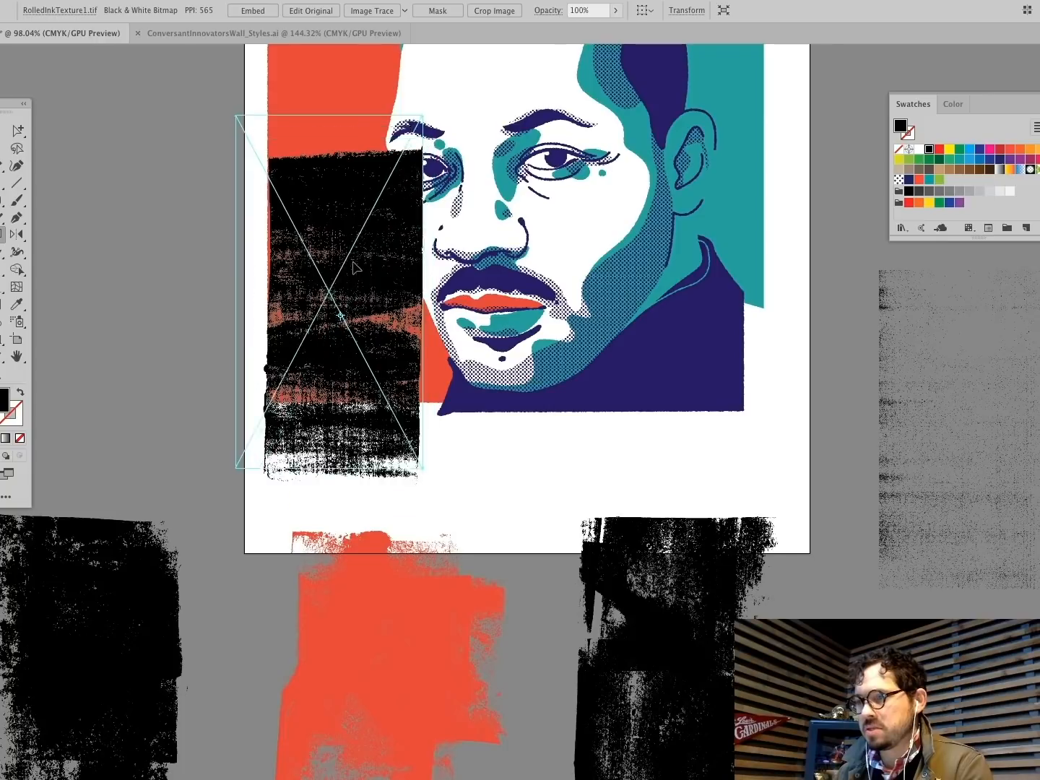
key("super+bracketleft")
left_click(925, 180)
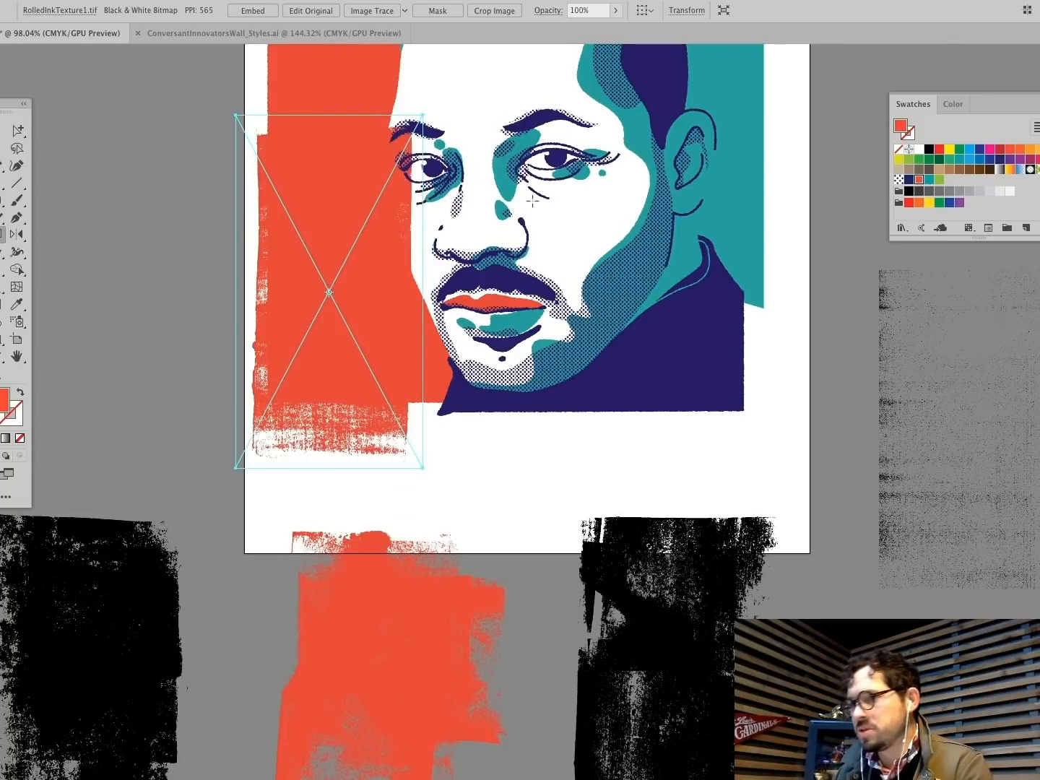
Step: Clip the red ink texture with the red background shape as a clipping mask
left_click(281, 68, "shift")
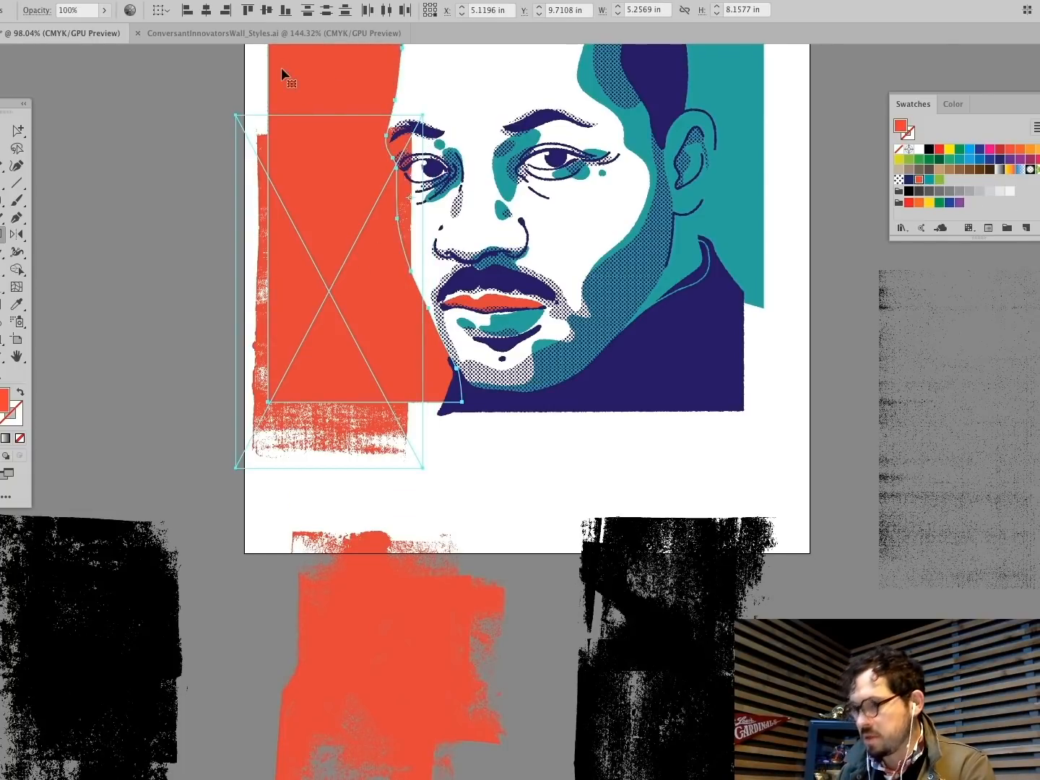
key("super+7")
left_click(207, 172)
Step: Duplicate the red texture inside the clipping mask to fill the upper background, then shift the upper copy sideways to vary the pattern
left_click(17, 130)
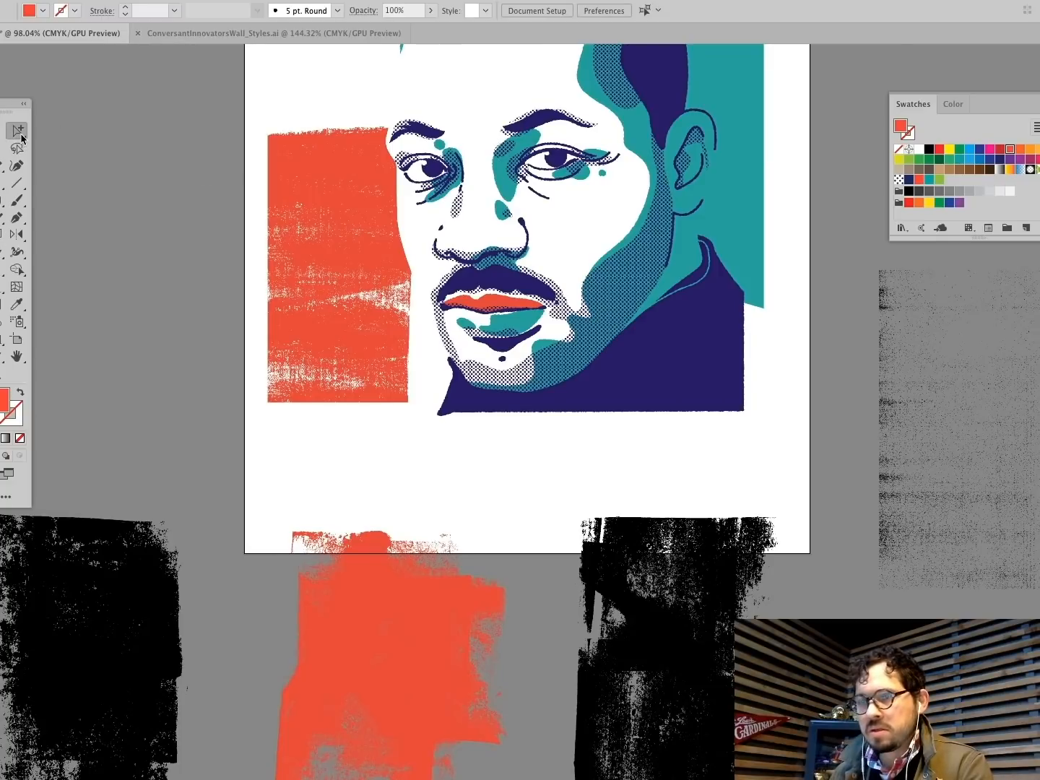
left_click_drag(430, 369, 333, 173)
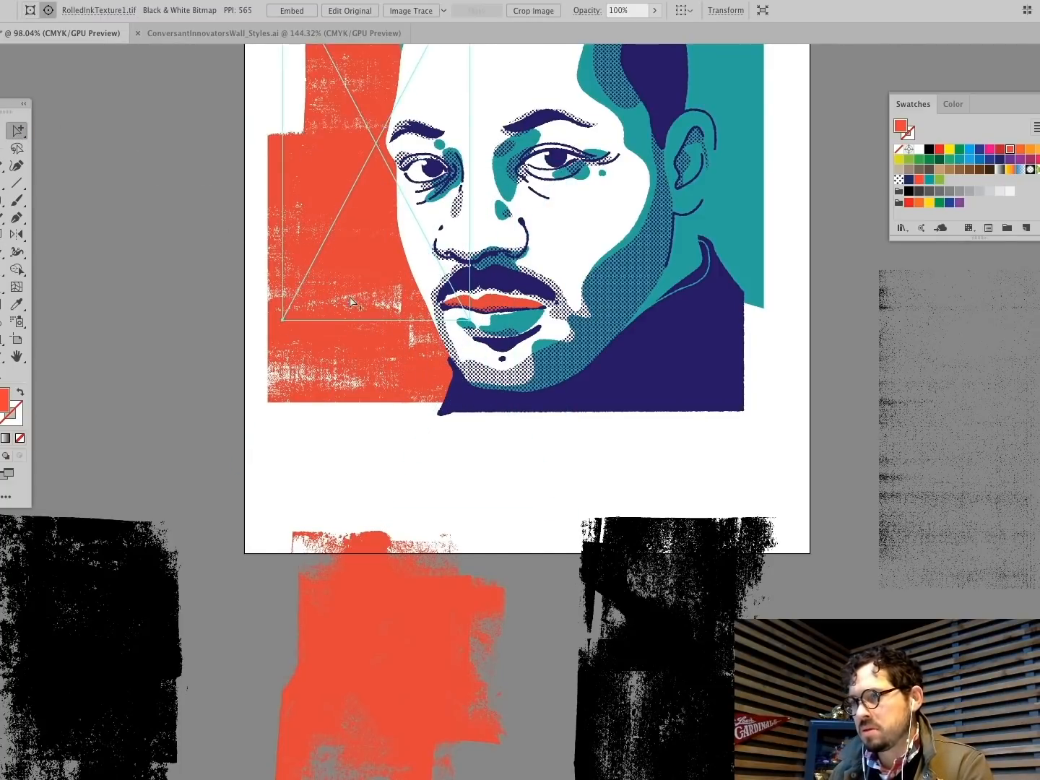
scroll(340, 216, "up", 5)
left_click_drag(358, 364, 260, 256)
key("ctrl+shift+a")
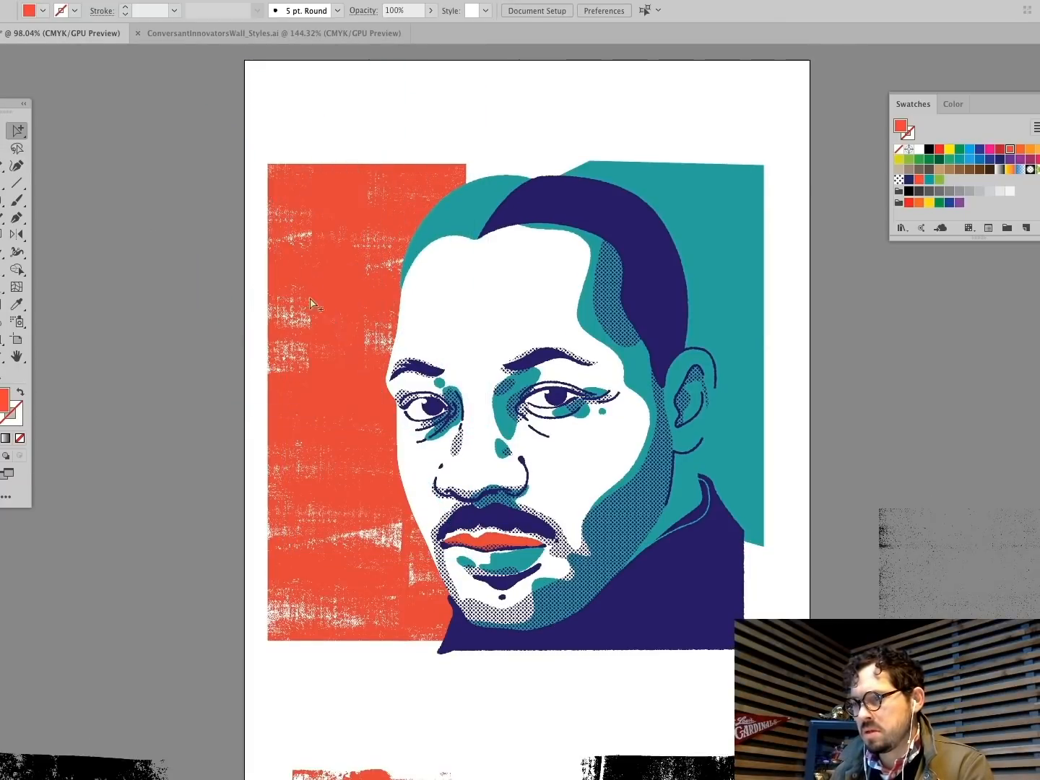
left_click_drag(345, 323, 296, 319)
left_click(126, 272)
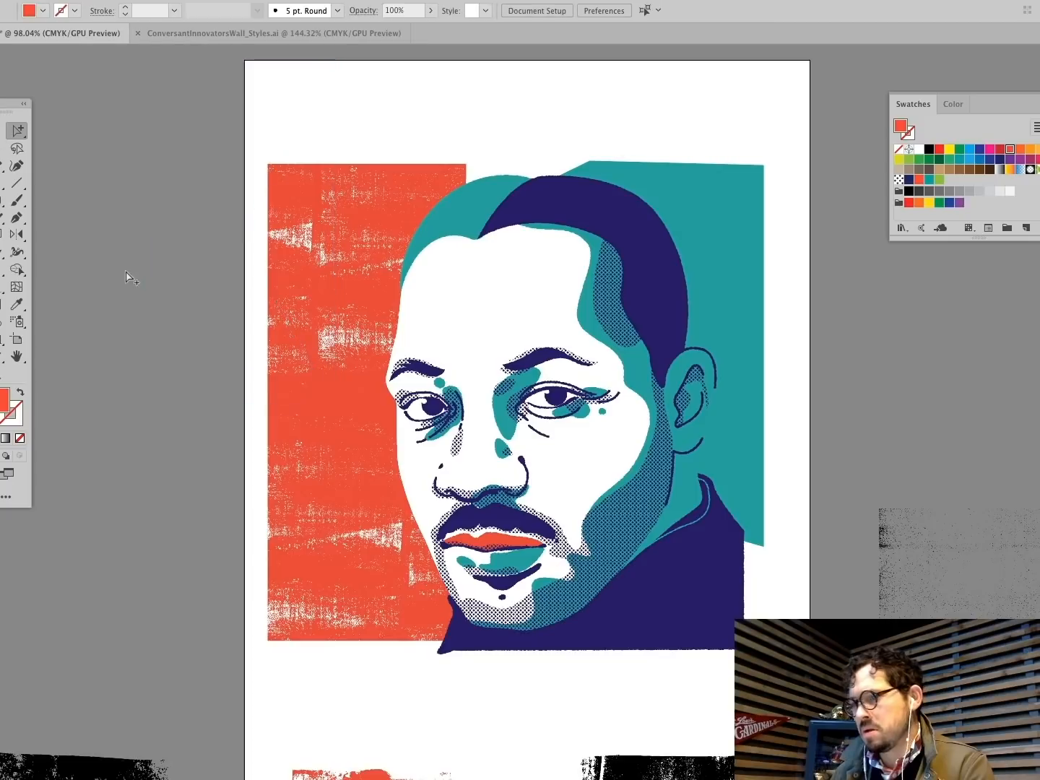
Step: Flip the upper-left red texture copy inside the mask at a slight angle with the Reflect tool
left_click(286, 340)
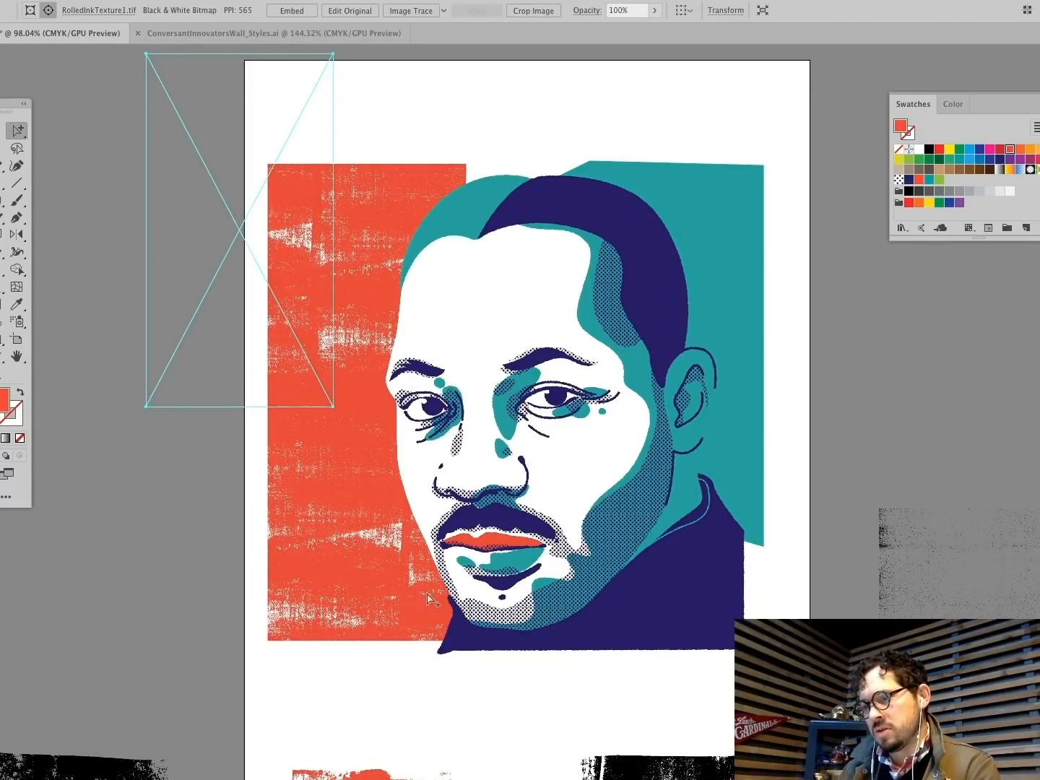
left_click(17, 234)
left_click_drag(124, 151, 76, 313)
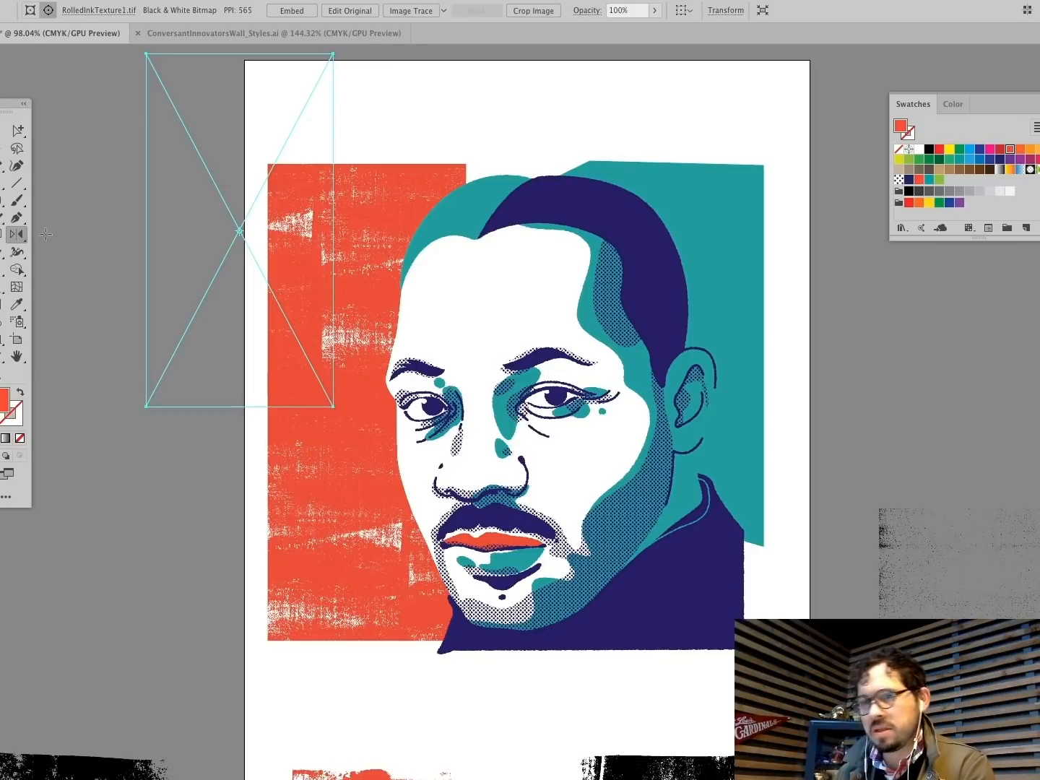
key("ctrl+shift+a")
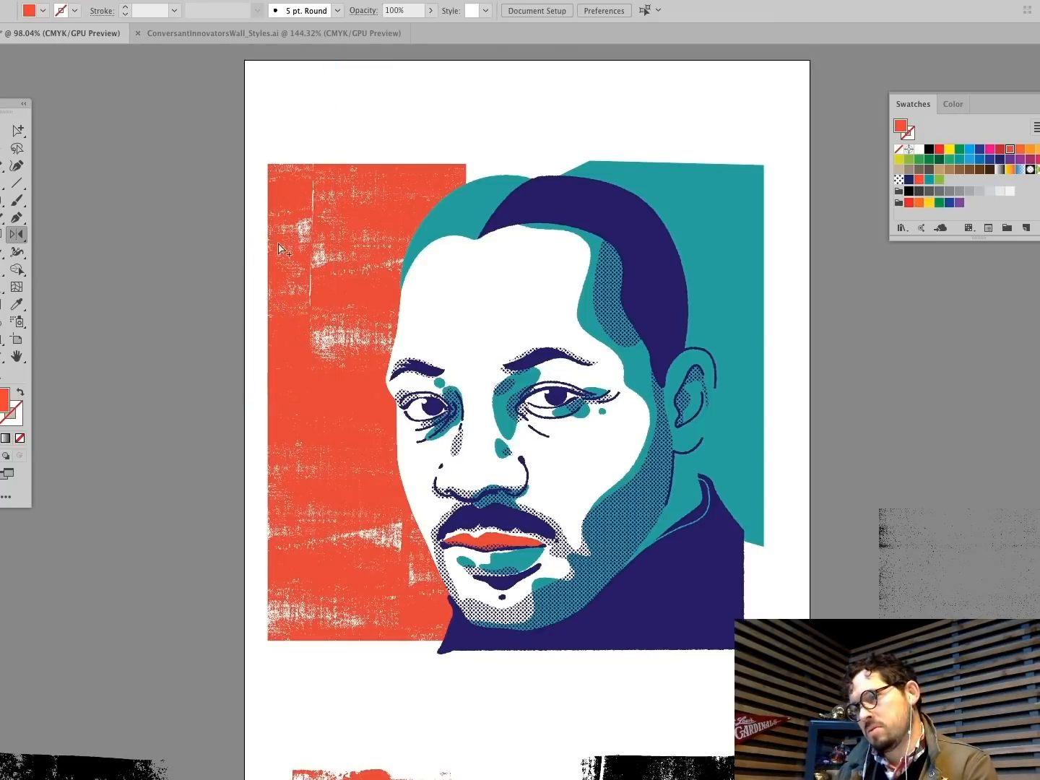
Step: Duplicate the red texture to the mask's upper edge to fill the gap above the hair
left_click_drag(278, 287, 515, 158)
left_click_drag(423, 181, 460, 164)
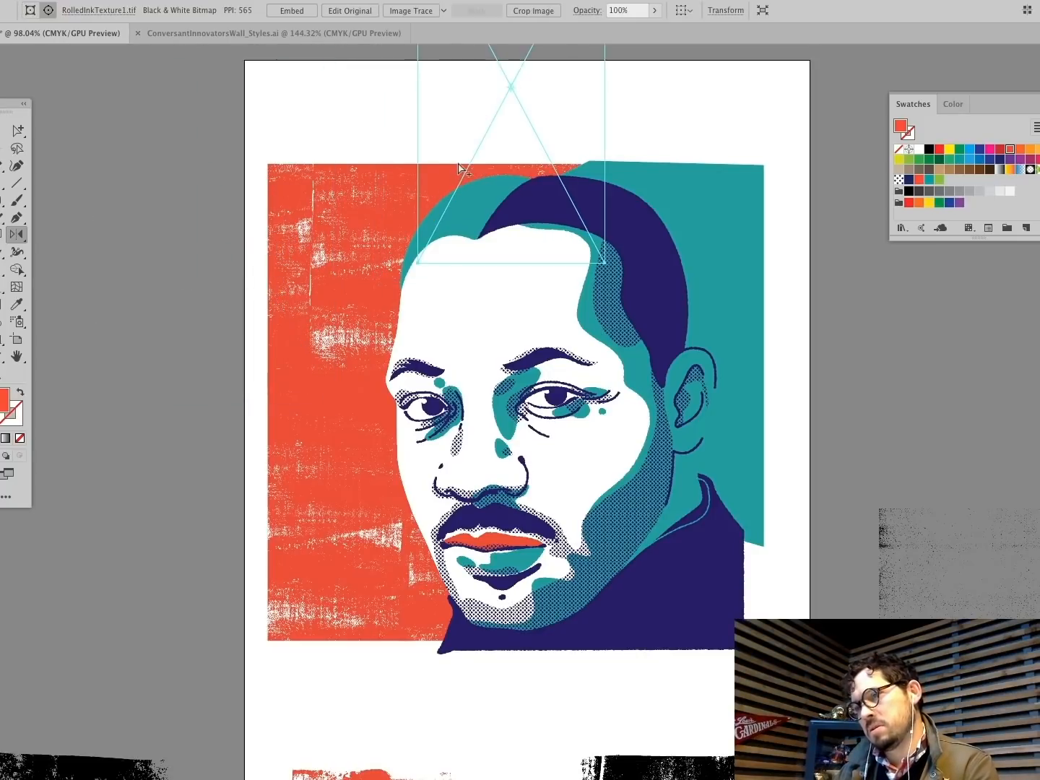
left_click(217, 161)
Step: Apply the rough-edge effect to the clipping path around the red texture
scroll(246, 494, "down", 4)
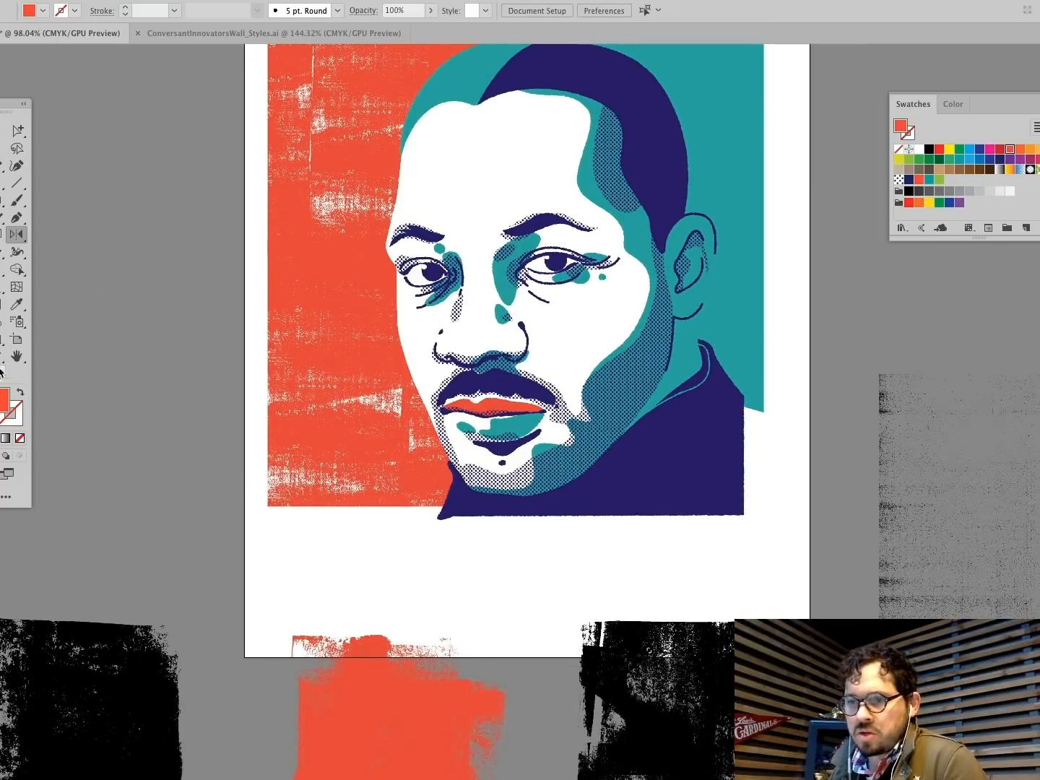
key("z")
left_click_drag(287, 197, 437, 301)
scroll(692, 575, "right", 2)
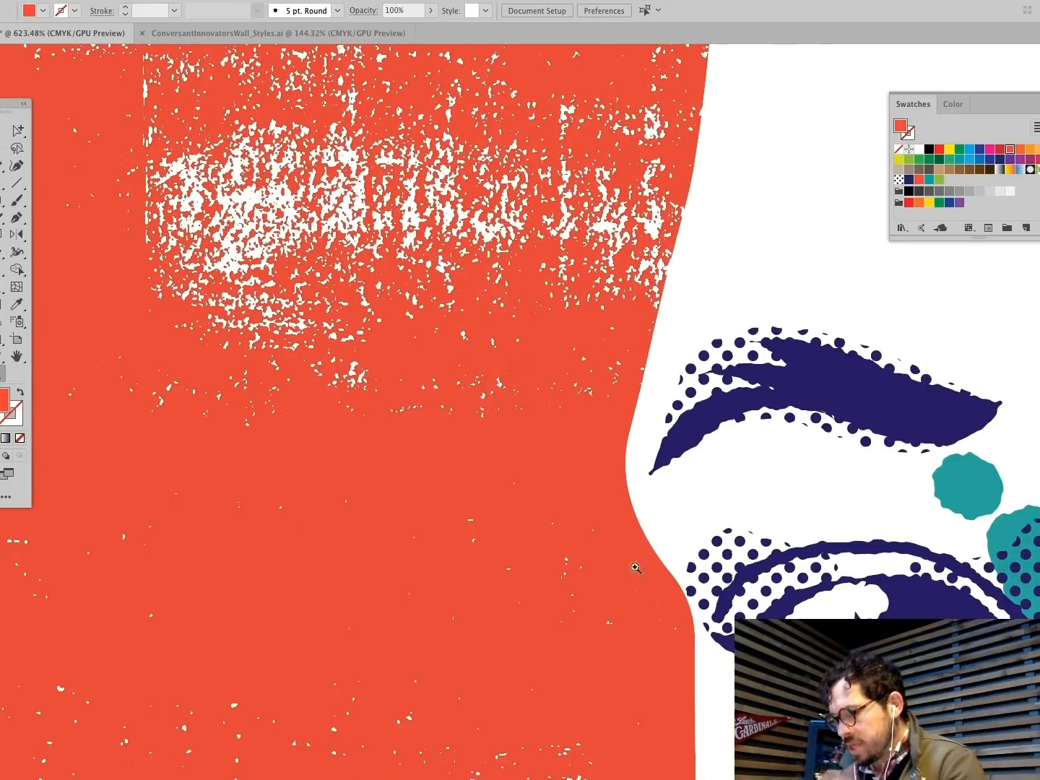
left_click(657, 560)
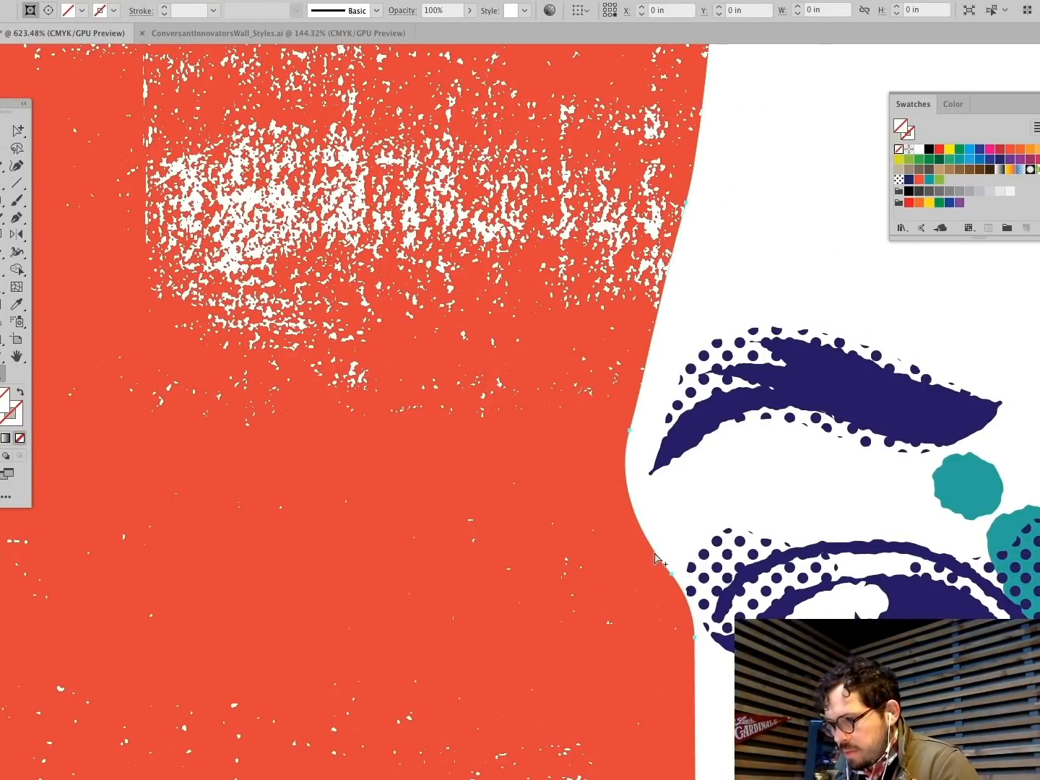
left_click(255, 0)
left_click(290, 0)
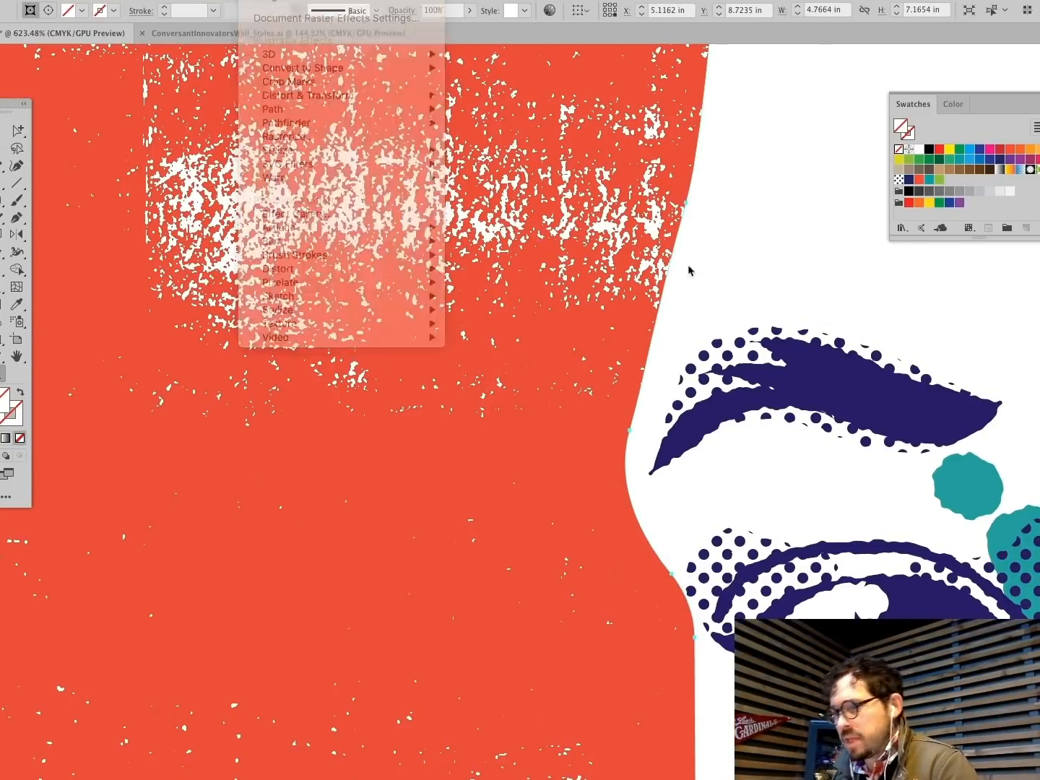
left_click(739, 264, "super")
scroll(633, 304, "up", 4)
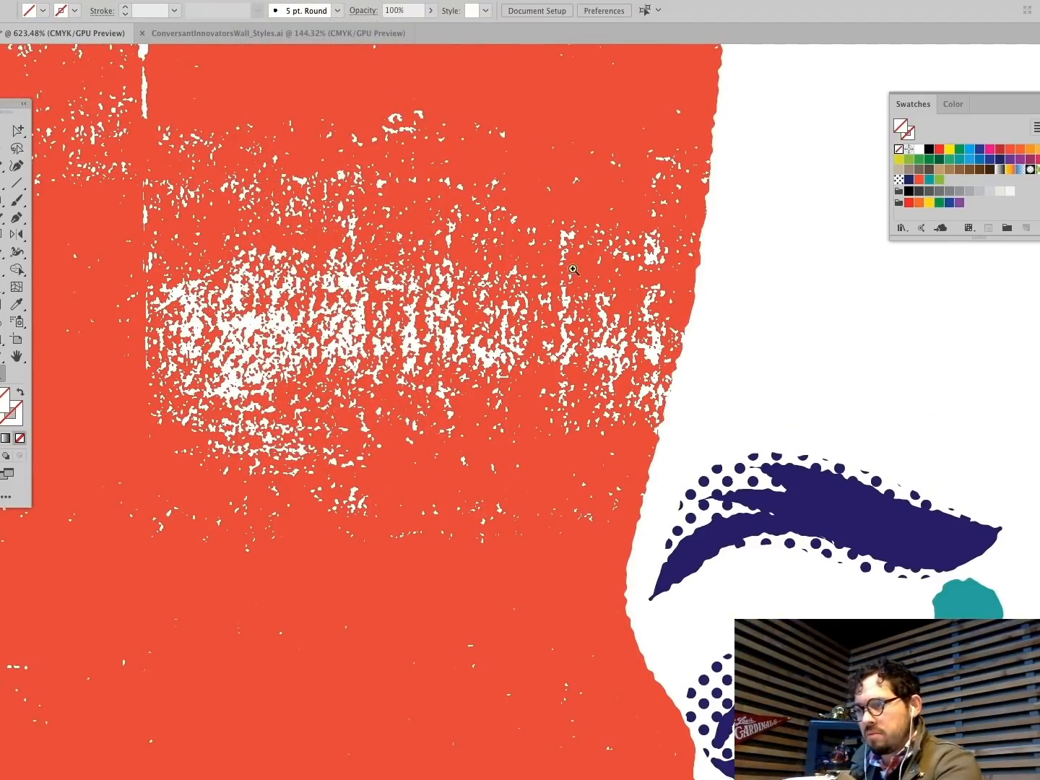
scroll(669, 295, "down", 7)
key("super+1")
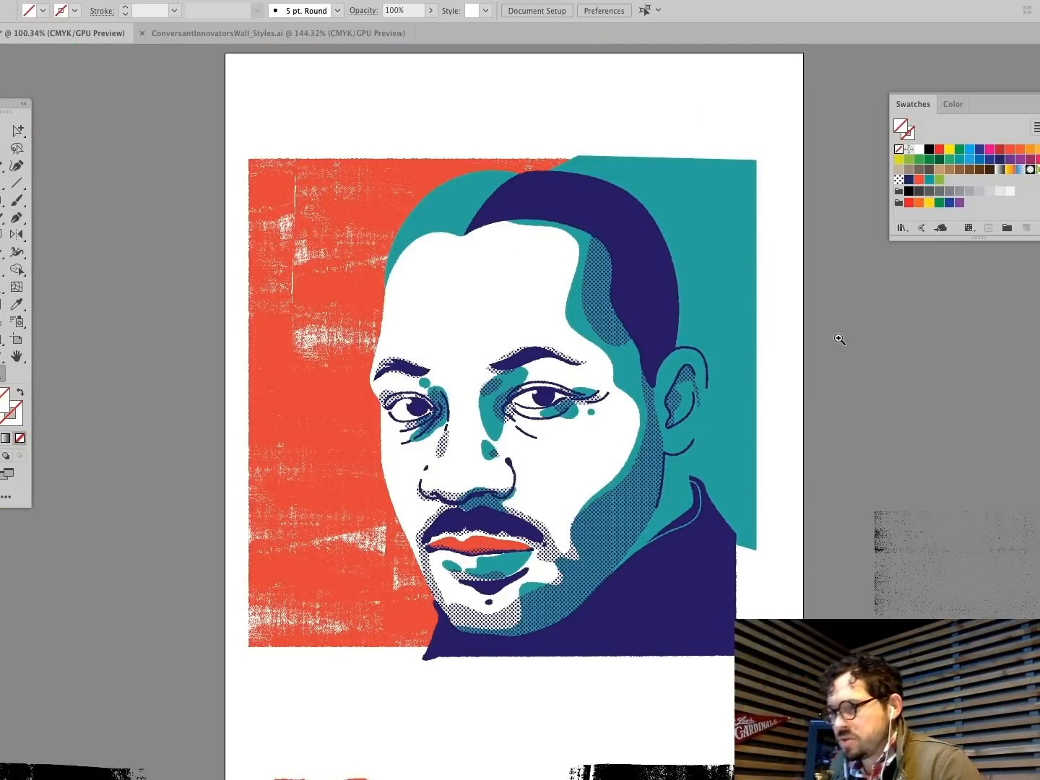
Step: Place a copy of the third ink texture over the portrait's right side, send it to the back, and colour it teal
scroll(840, 339, "down", 5)
scroll(472, 503, "up", 1)
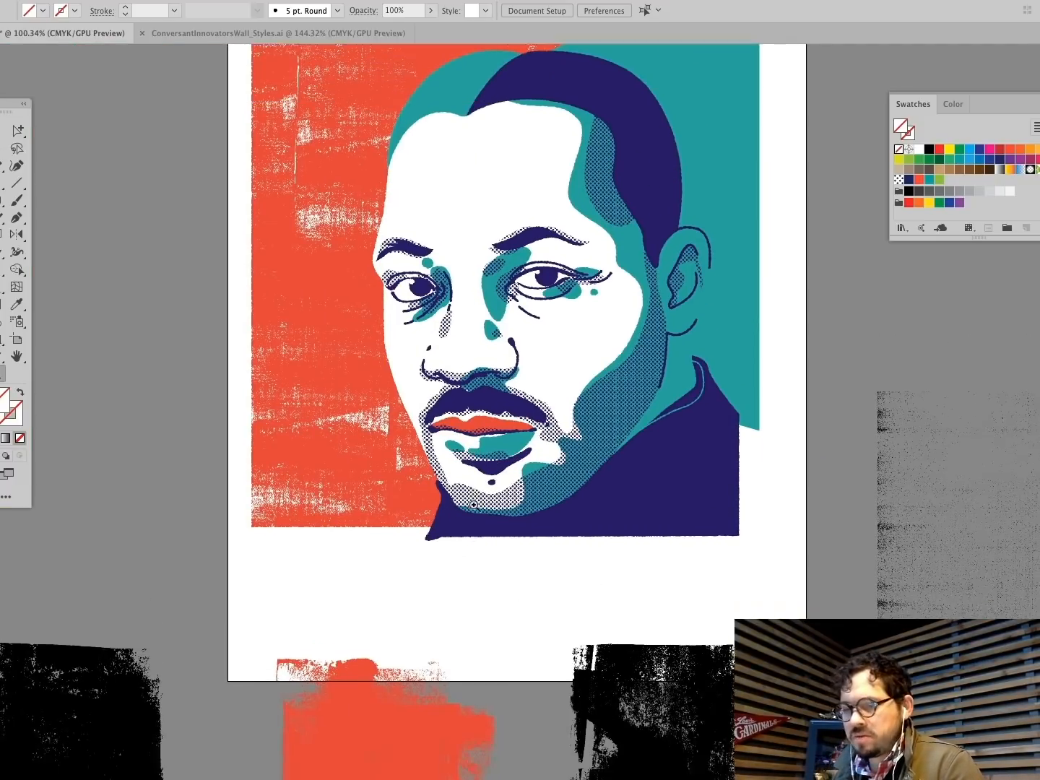
scroll(474, 505, "down", 5)
left_click(615, 571)
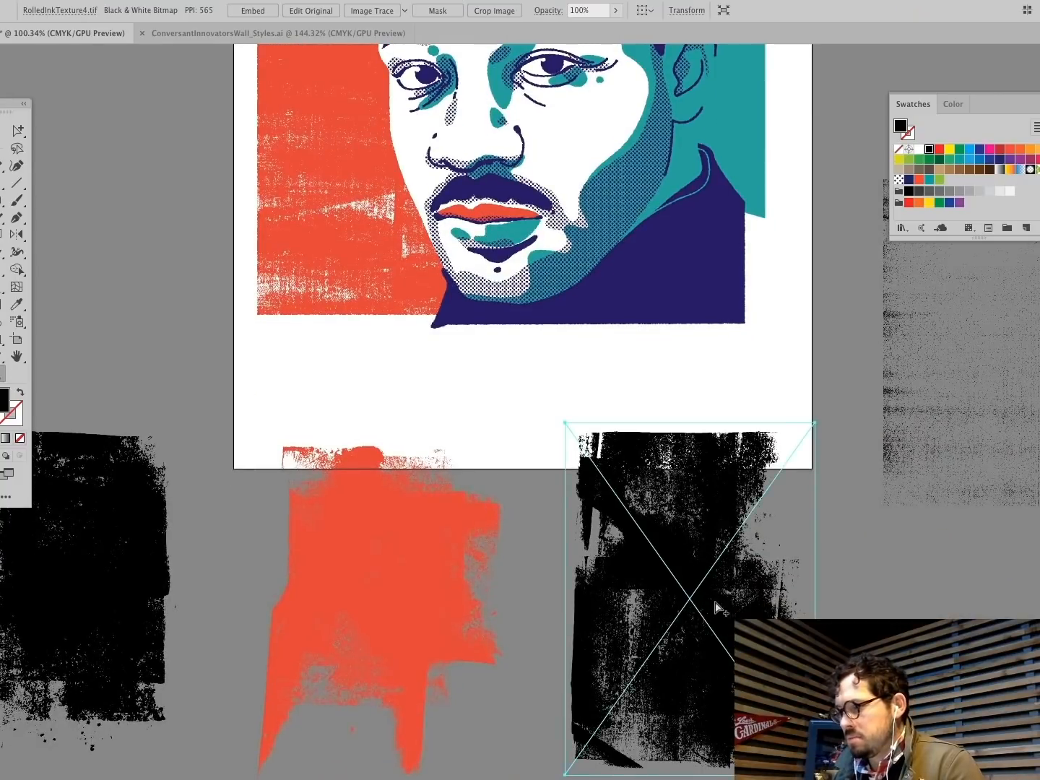
left_click_drag(715, 604, 712, 143)
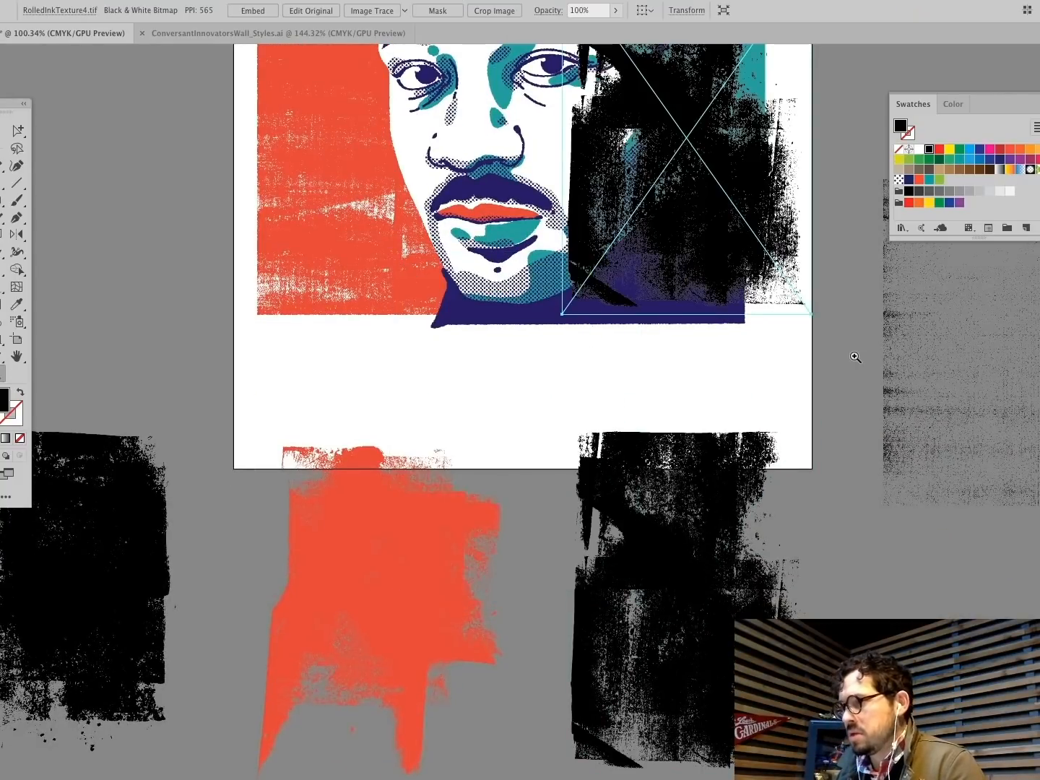
scroll(854, 354, "up", 6)
key("ctrl+shift+bracketleft")
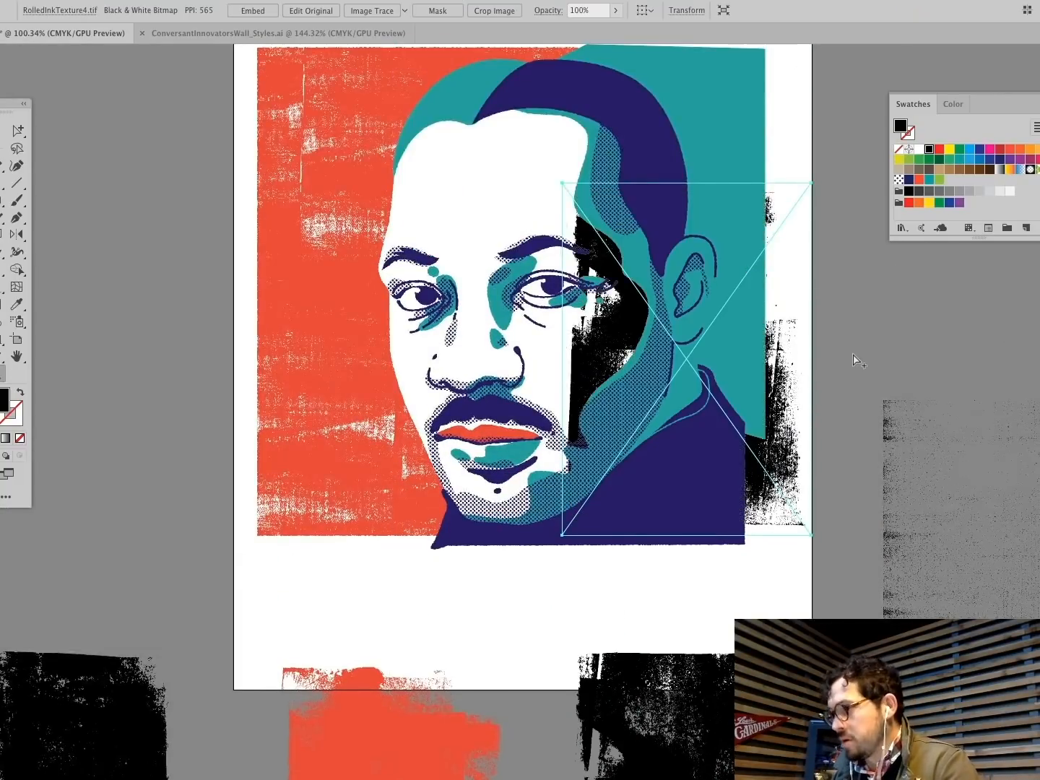
left_click(931, 180)
left_click(721, 140)
key("ctrl+shift+a")
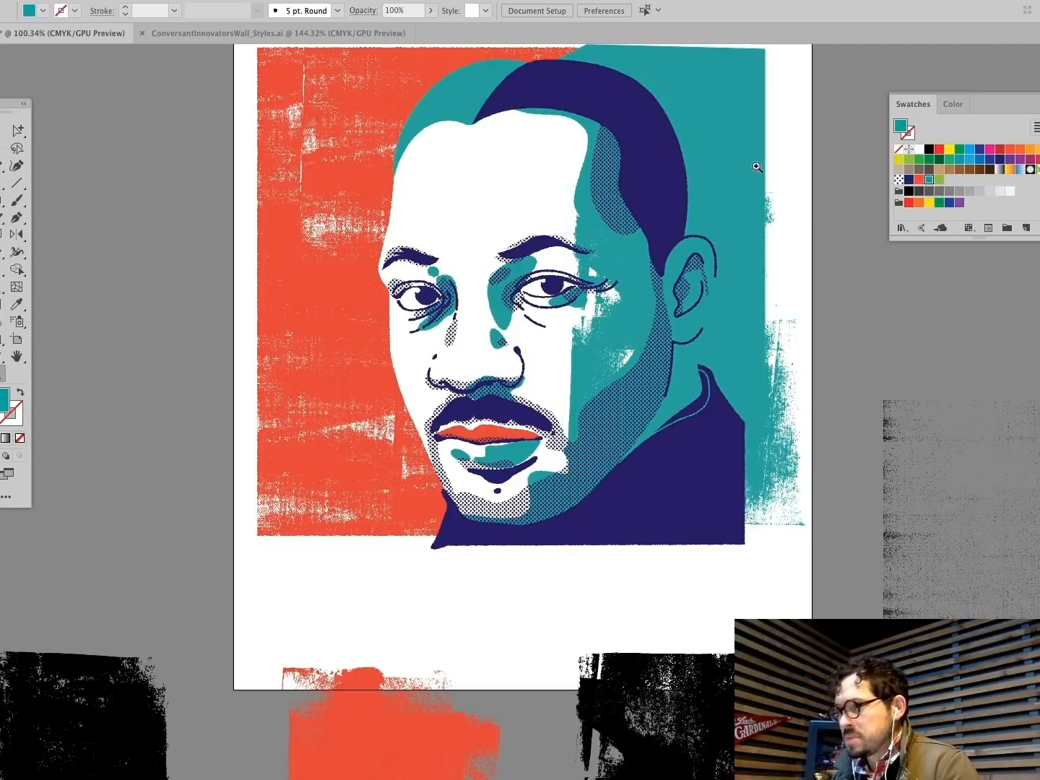
Step: Move the teal ink texture off the portrait to the area beside the artboard's upper right edge
left_click(761, 388)
left_click_drag(779, 400, 1028, 380)
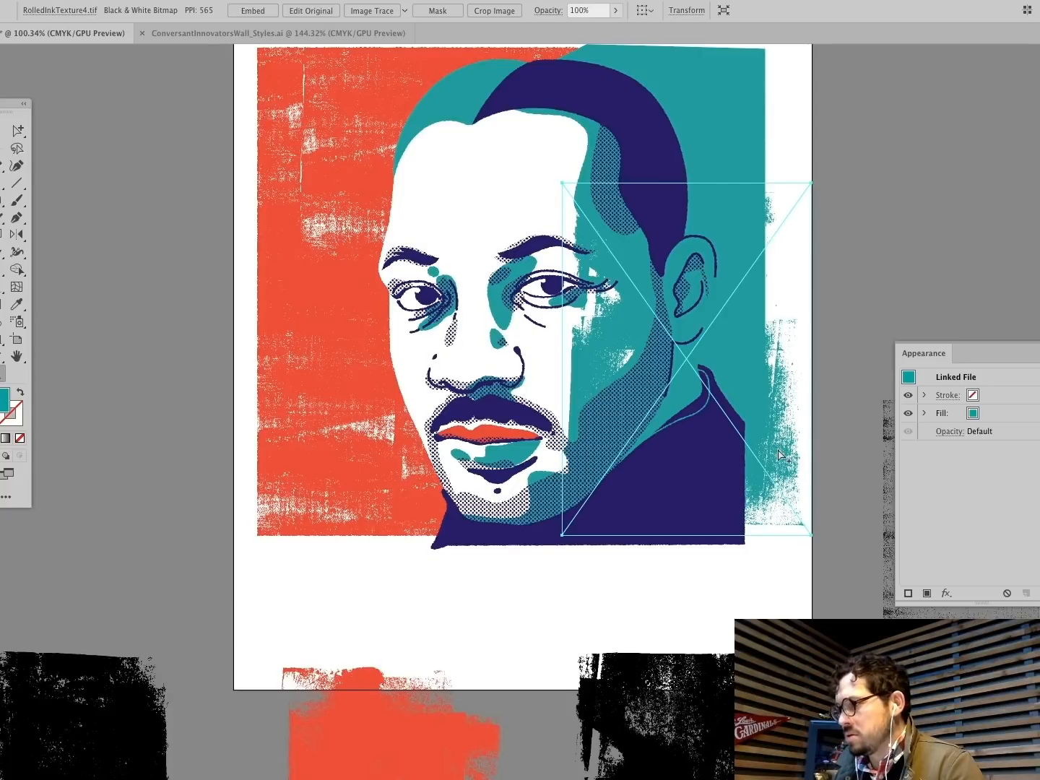
key("ctrl+z")
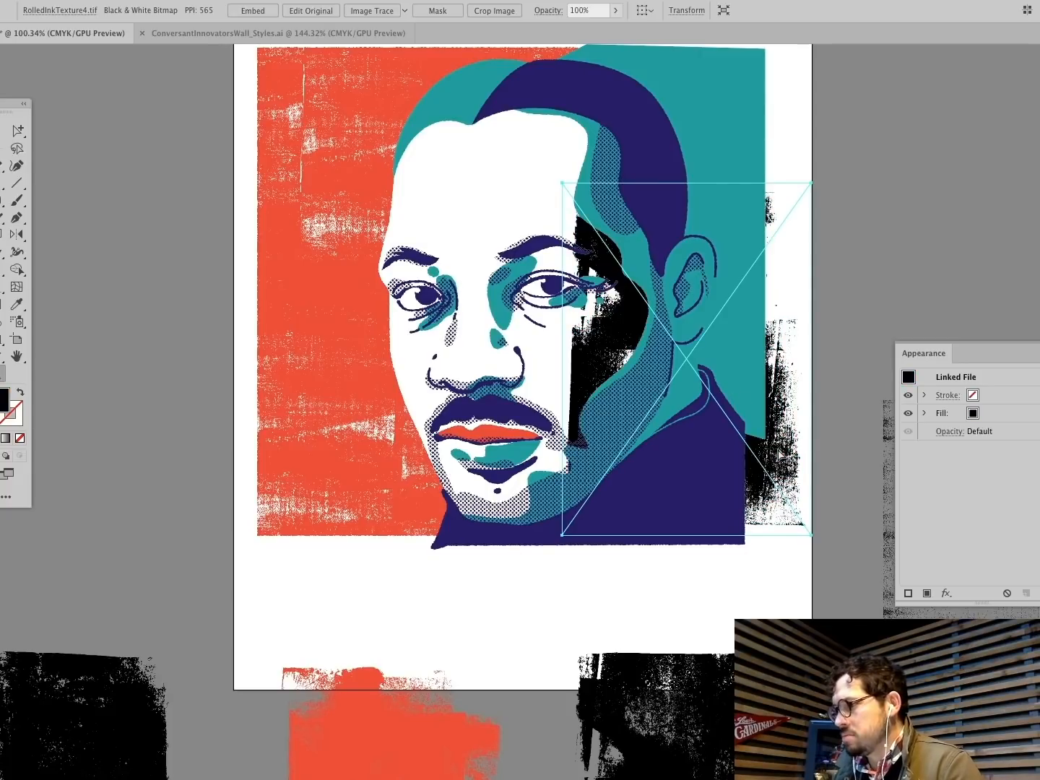
key("ctrl+shift+z")
left_click(837, 337)
left_click_drag(784, 480, 996, 266)
Step: Select all objects sharing the teal background's fill color and combine them into one compound path
left_click(17, 130)
left_click(340, 135)
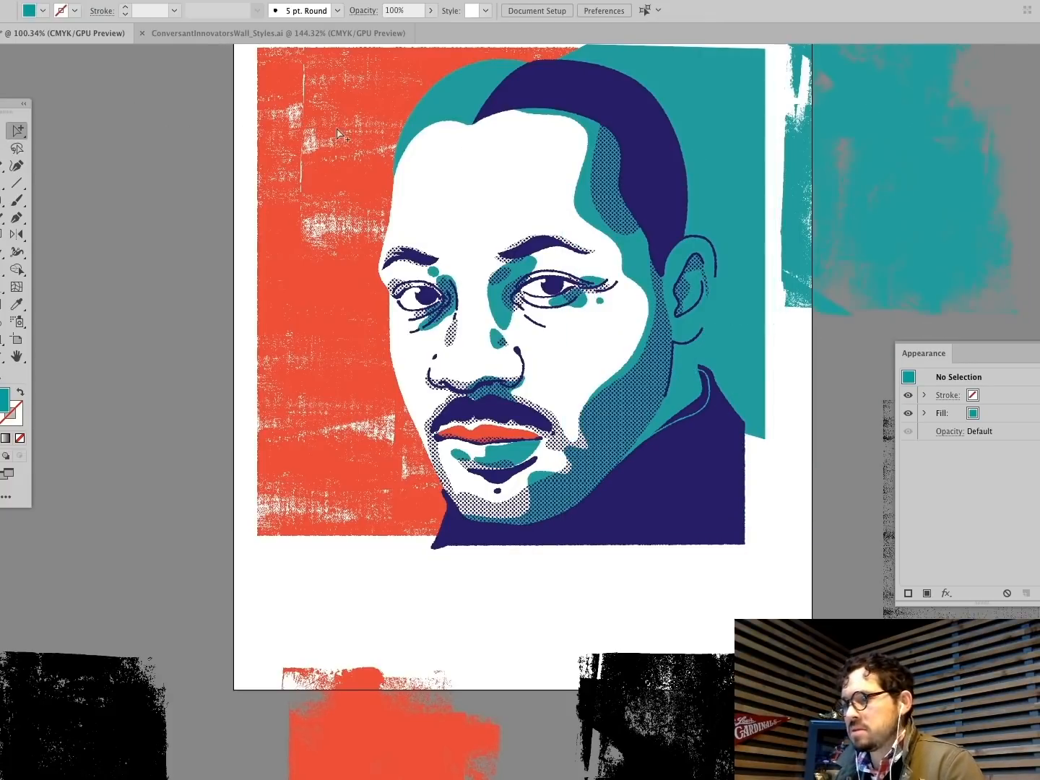
left_click(689, 99)
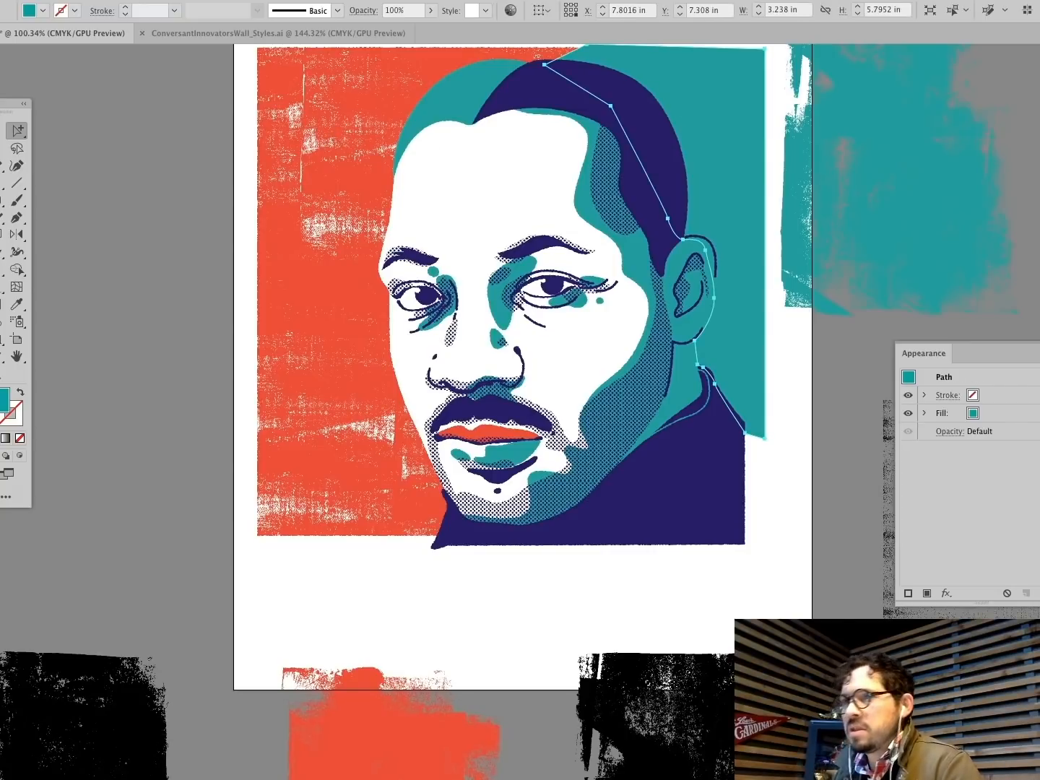
left_click(335, 2)
mouse_move(257, 2)
mouse_move(213, 2)
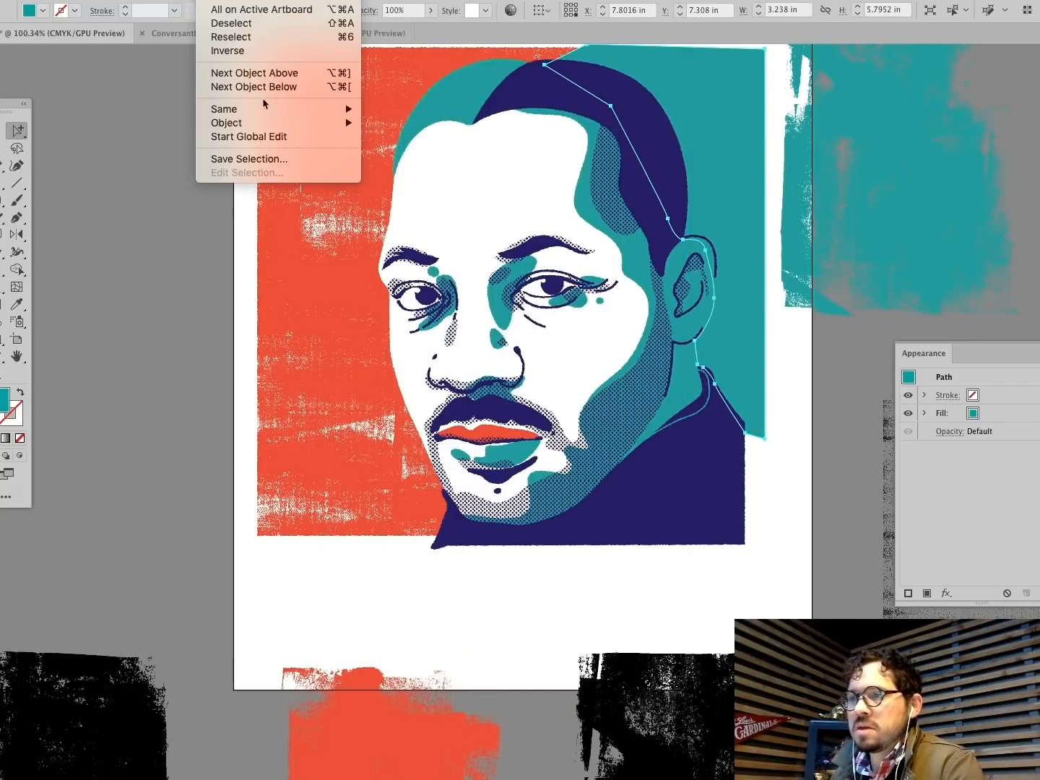
mouse_move(261, 110)
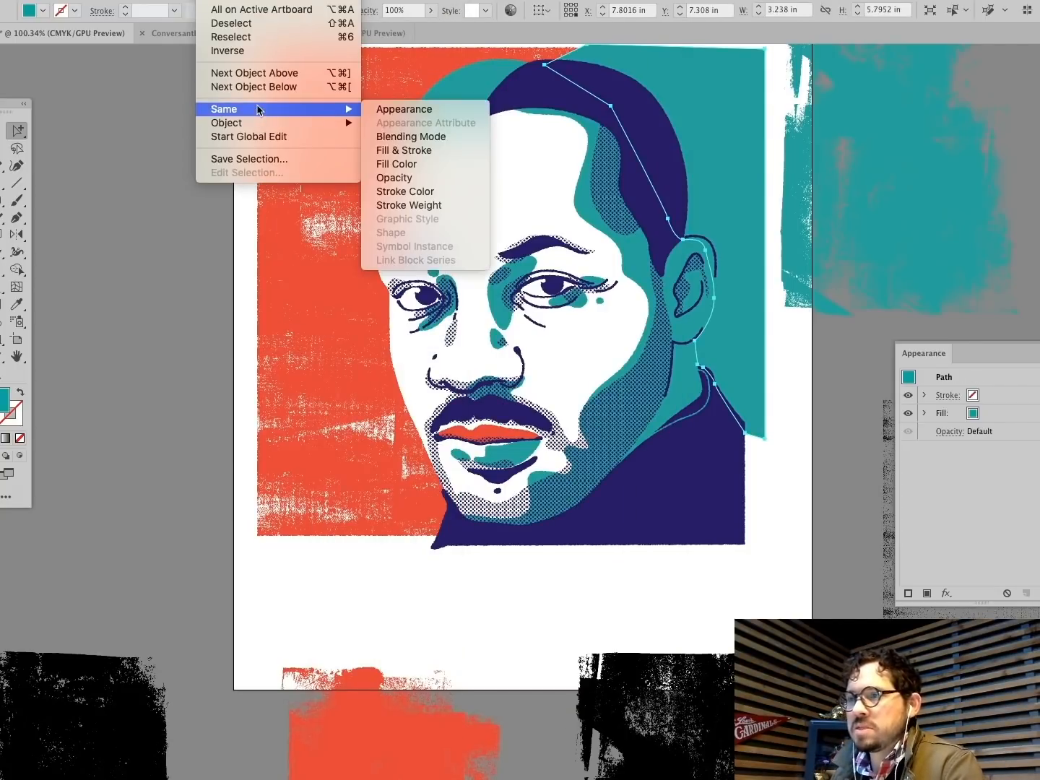
left_click(411, 164)
scroll(570, 360, "up", 1)
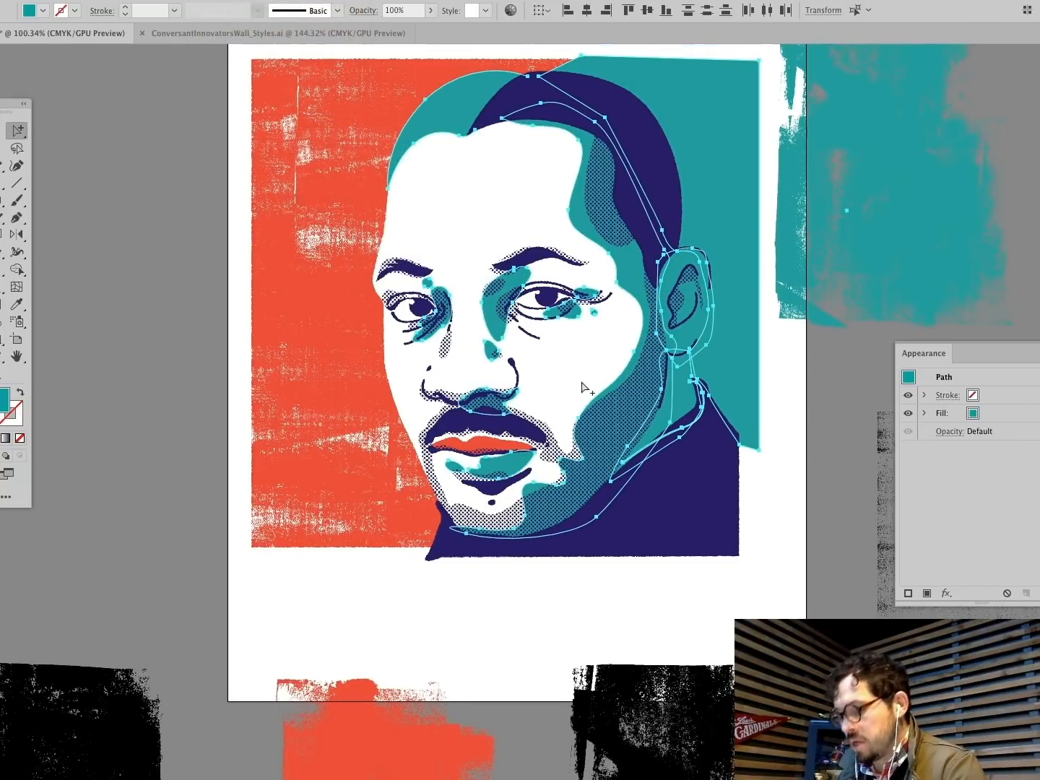
key("ctrl+8")
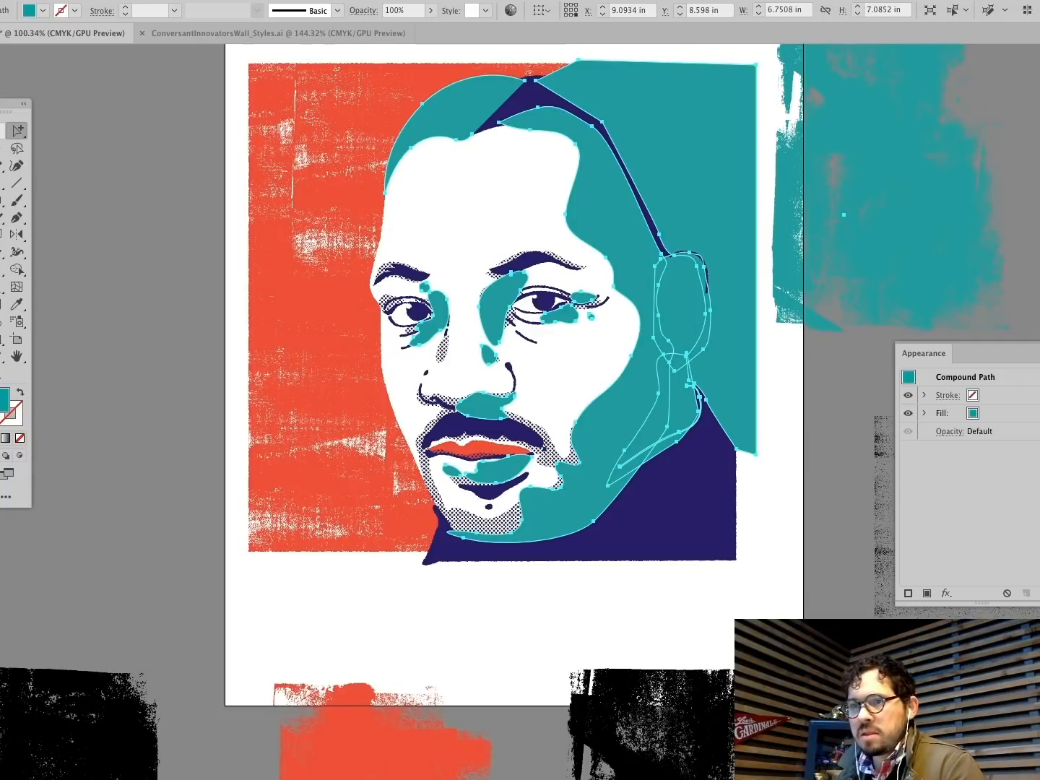
key("ctrl+shift+a")
Step: Move the teal ink texture back over the lower right part of the teal background
left_click_drag(808, 178, 727, 316)
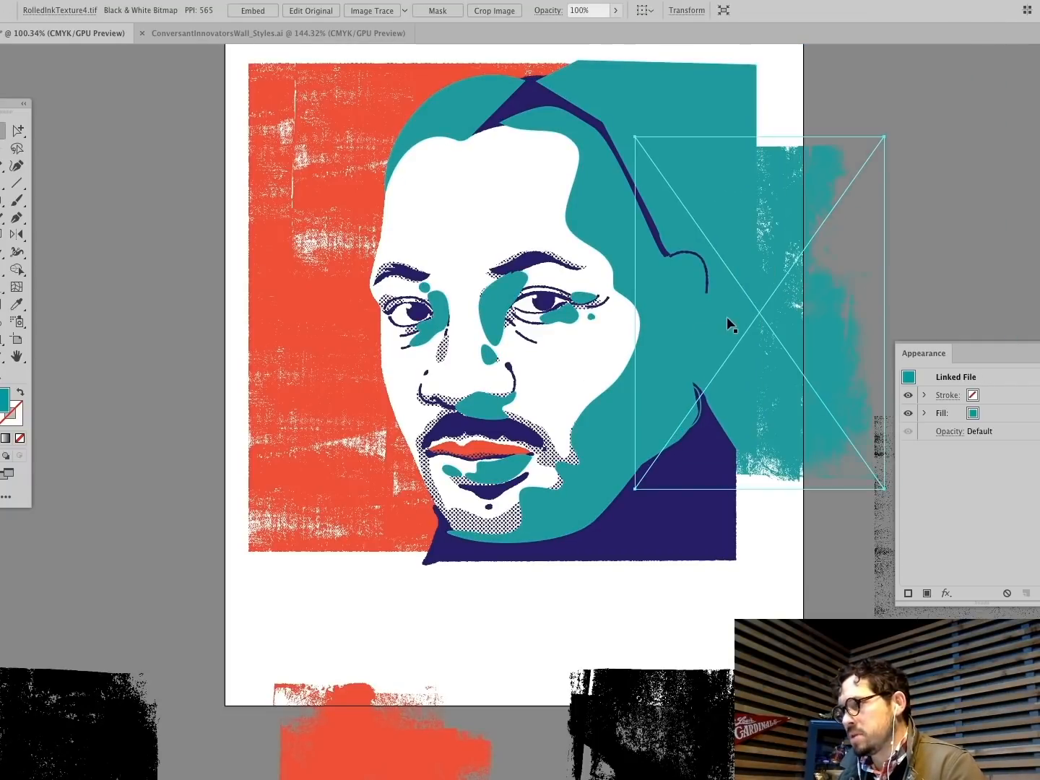
scroll(448, 672, "down", 1)
left_click(390, 723)
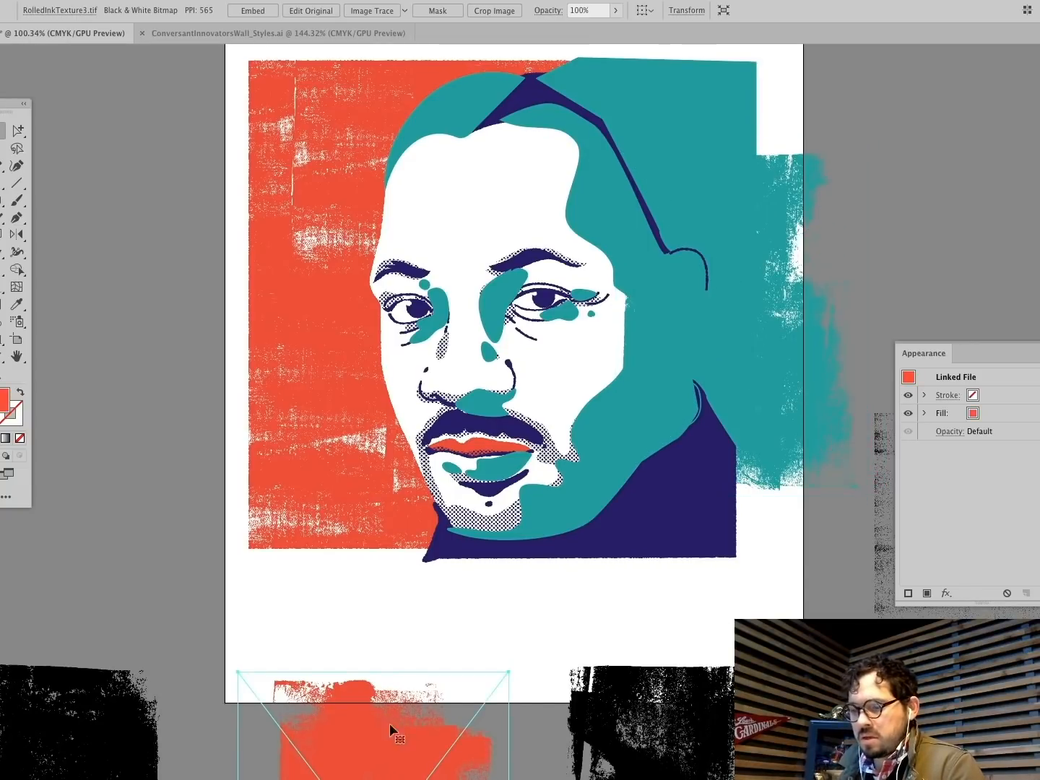
Step: Copy the RolledInkTexture1 image from the masked red background and paste it onto the artboard
left_click(13, 133)
left_click(330, 167)
key("super+c")
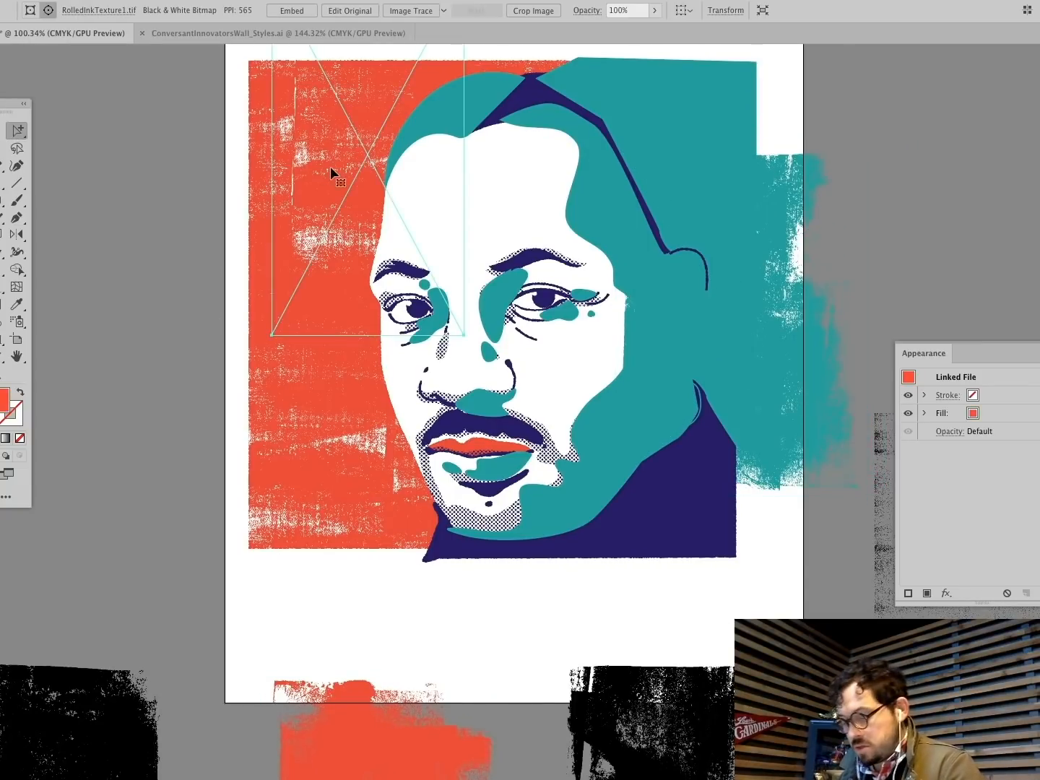
key("super+v")
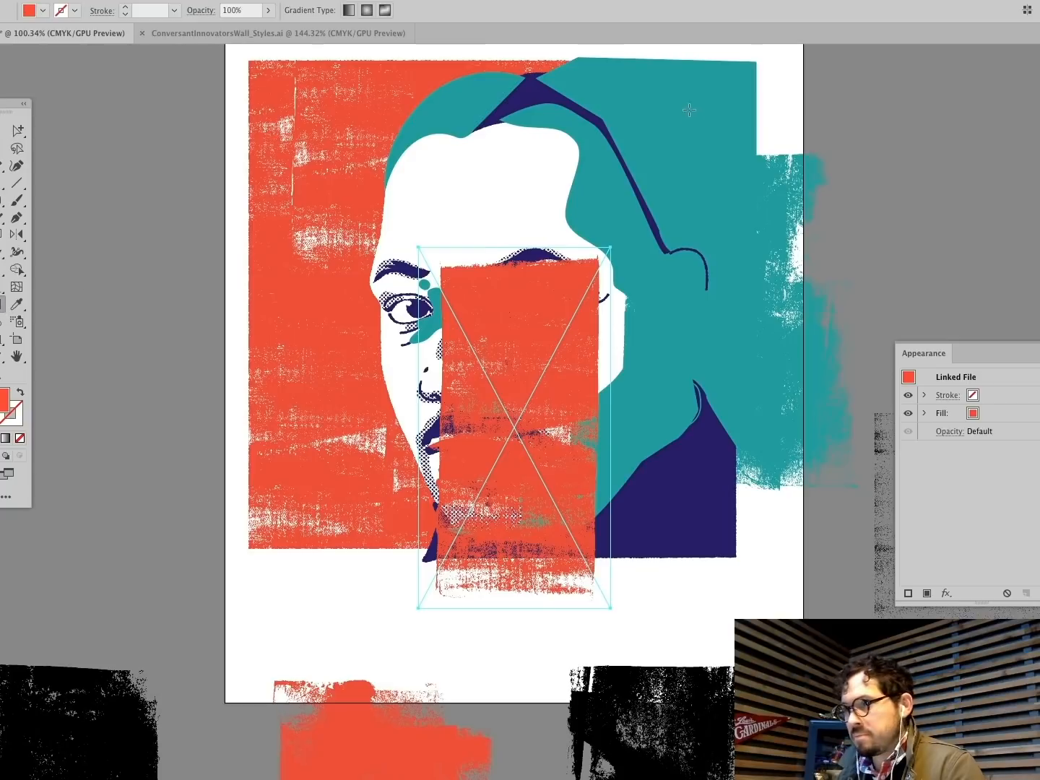
Step: Recolour the pasted texture with the background's teal and move it over the artboard's upper right corner
left_click(17, 305)
left_click(739, 77)
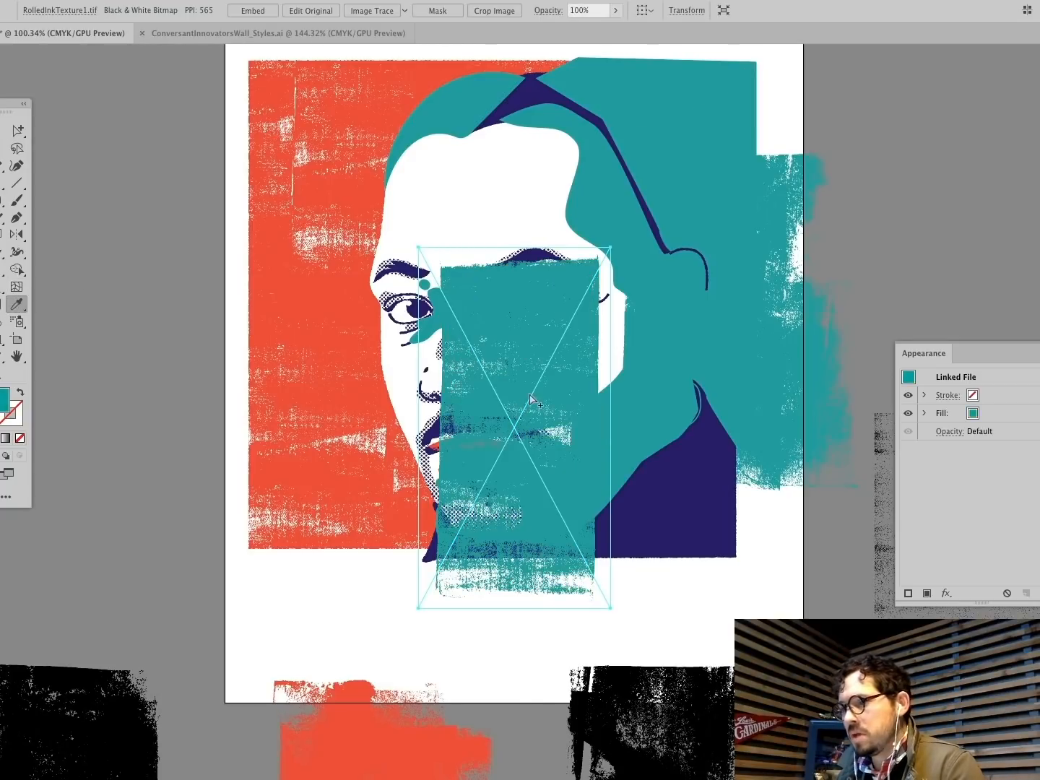
left_click_drag(535, 397, 770, 165)
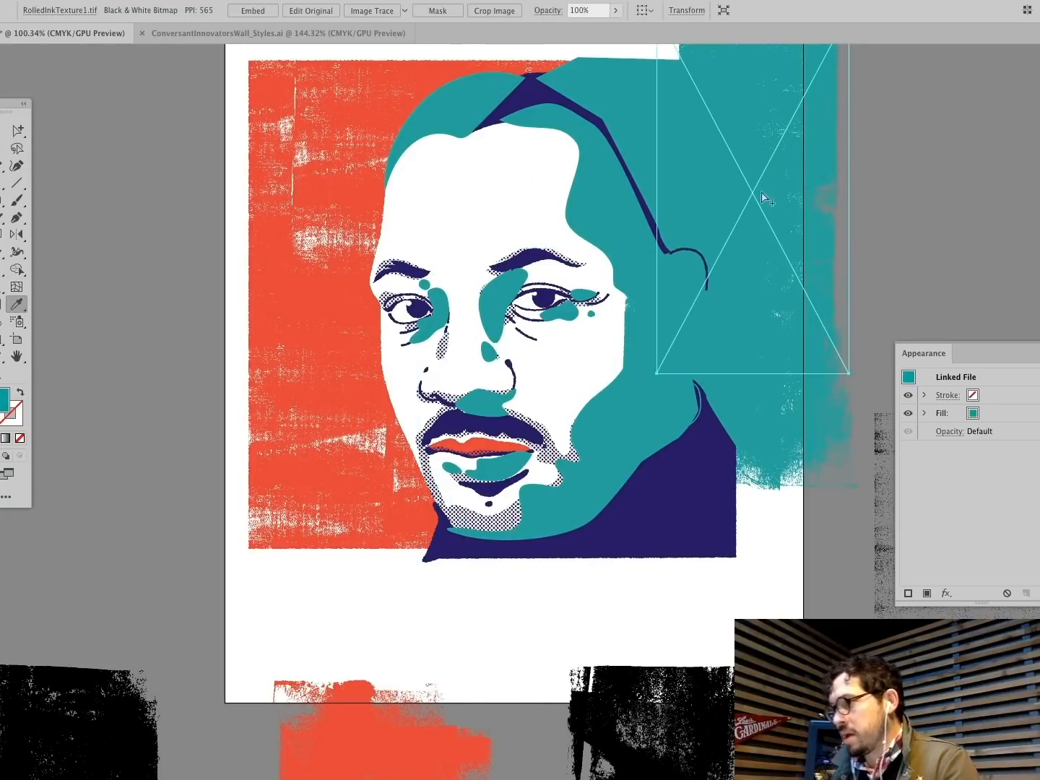
left_click(812, 426)
key("super+shift+a")
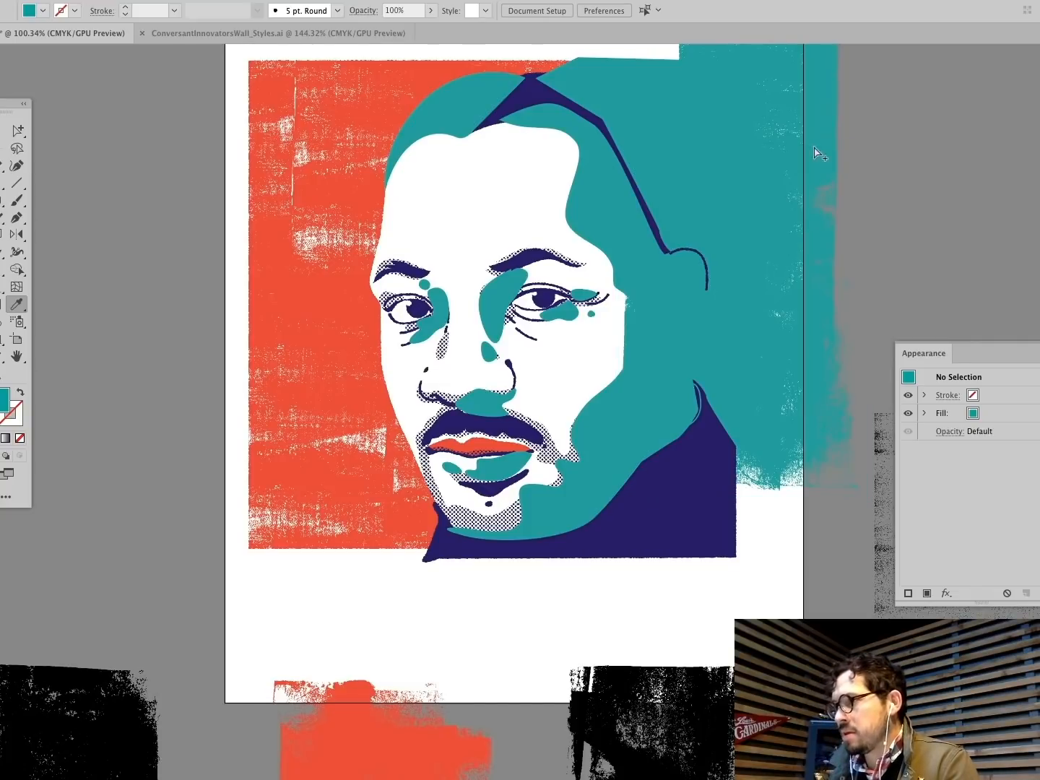
Step: Mask both teal textures with the teal compound path using a clipping mask
left_click(3, 131)
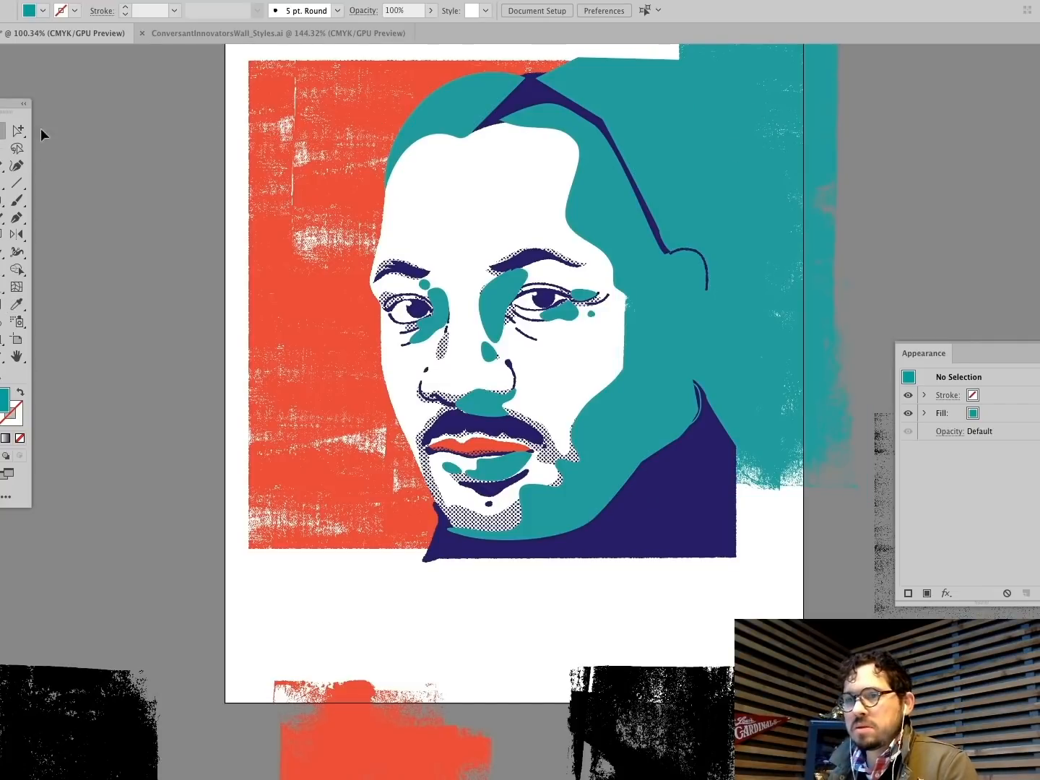
left_click(785, 82)
left_click(799, 396, "shift")
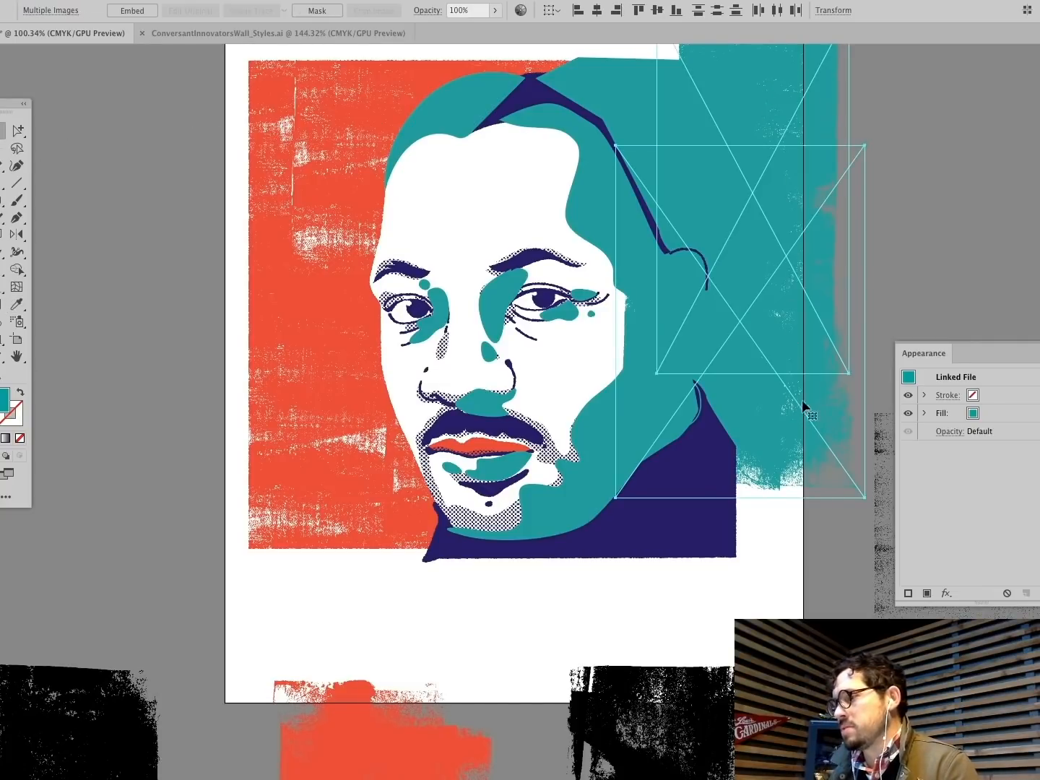
left_click(631, 94, "shift")
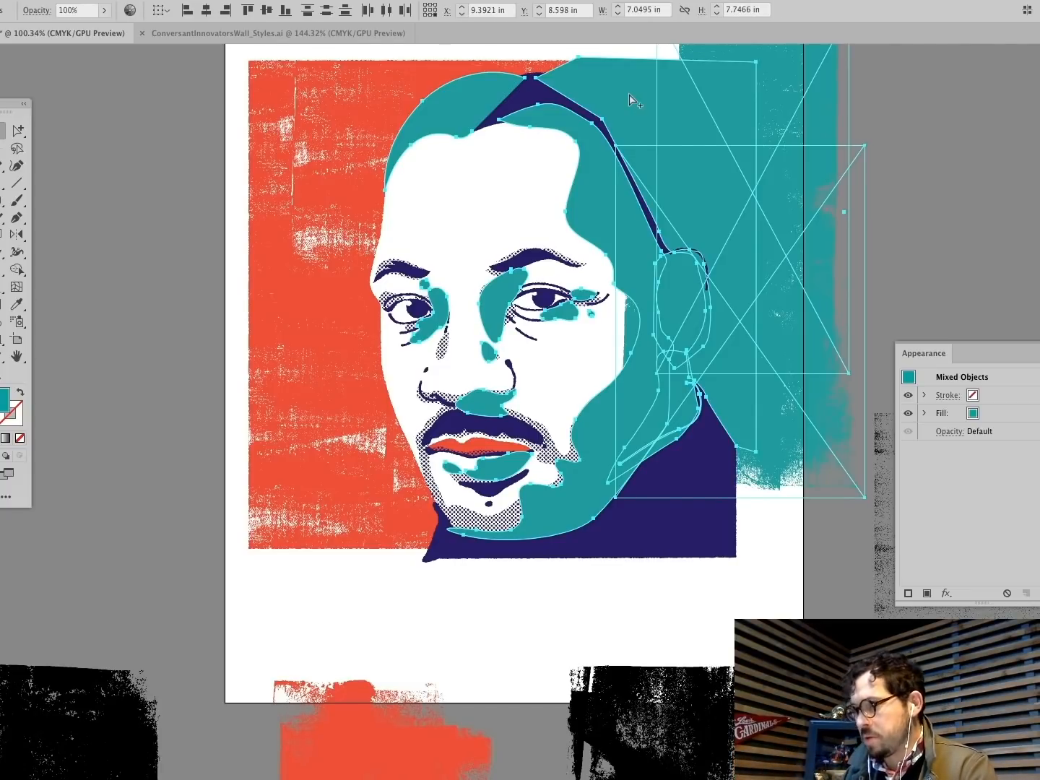
key("ctrl+7")
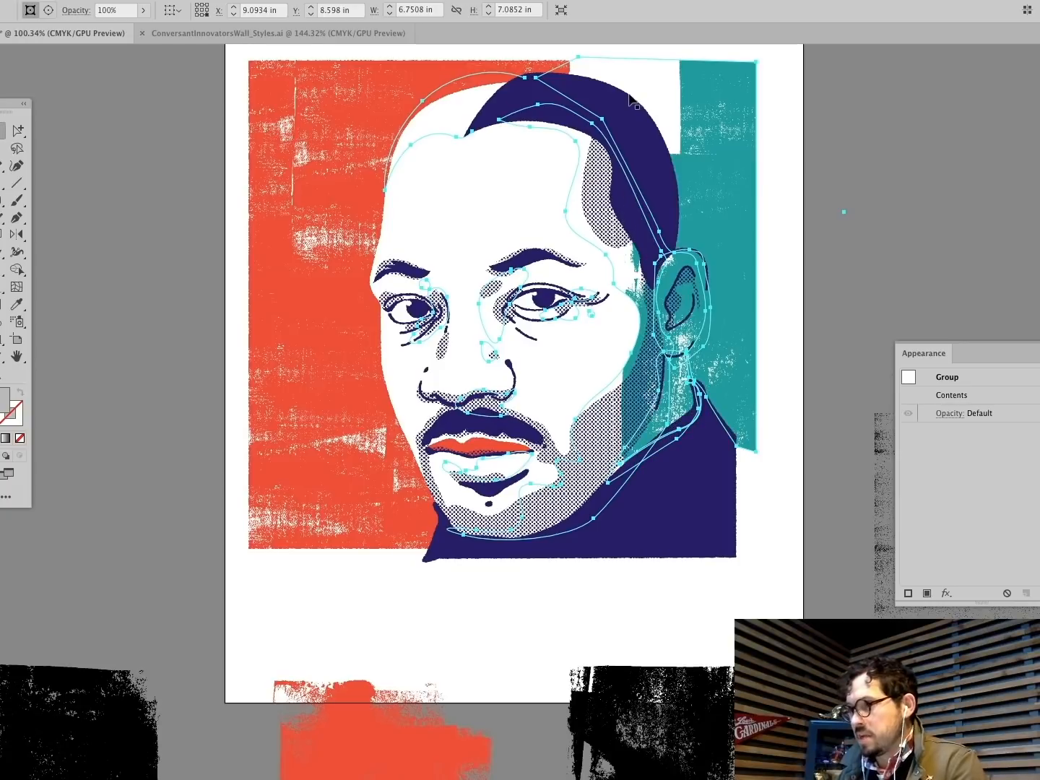
Step: Duplicate the teal textures inside the clipping mask to cover the hair, eyes, mouth and chin shadows
left_click(17, 130)
left_click(232, 116)
left_click(517, 60)
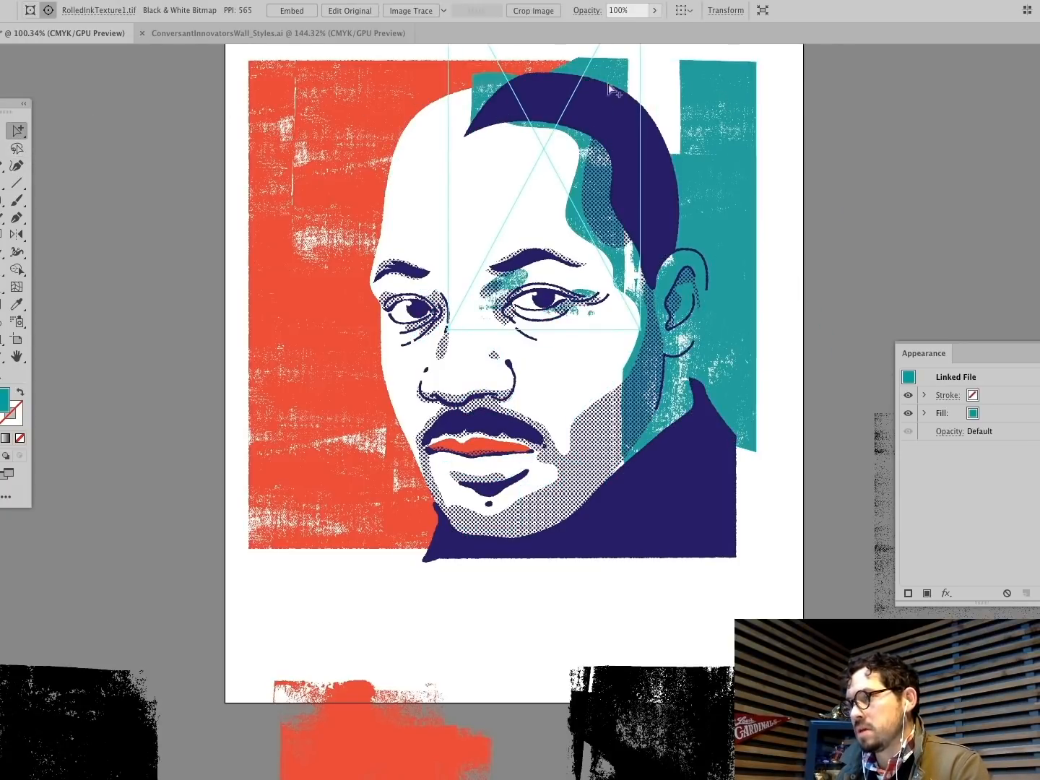
left_click_drag(614, 74, 471, 90)
mouse_move(453, 152)
left_mouse_down()
mouse_move(476, 93)
mouse_move(464, 112)
mouse_move(458, 364)
left_mouse_up()
left_click(468, 113)
mouse_move(735, 310)
left_mouse_down()
mouse_move(689, 416)
mouse_move(759, 433)
mouse_move(669, 569)
left_mouse_up()
left_click(538, 621)
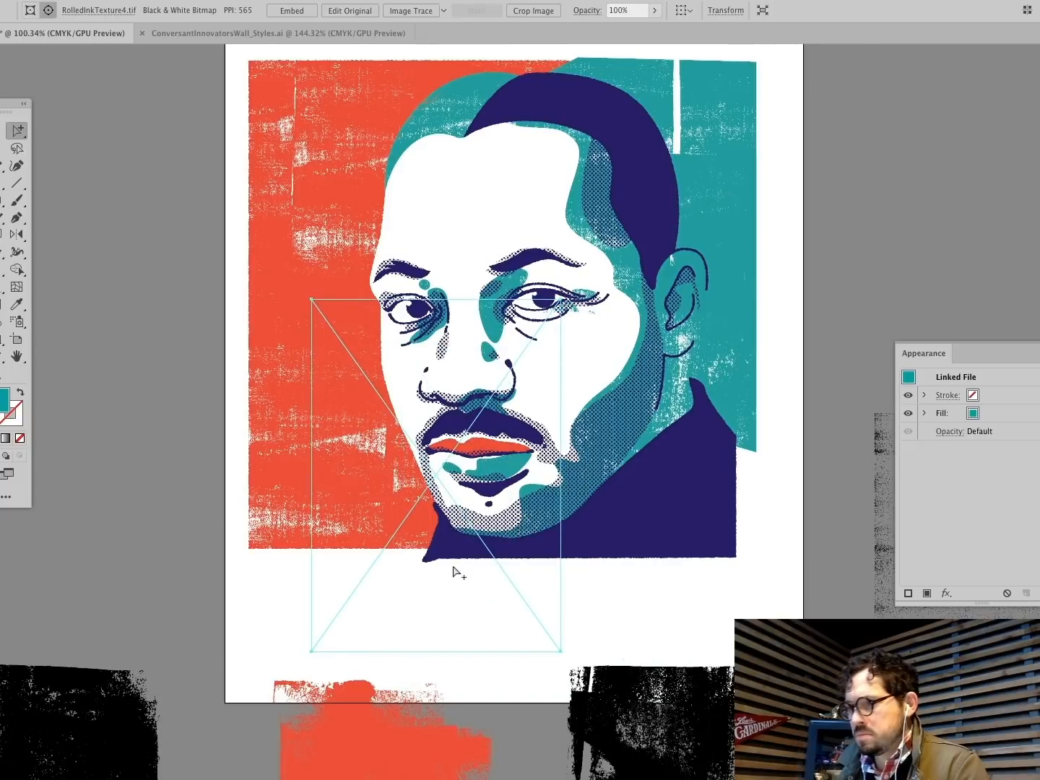
Step: Shift the masked textures at the portrait's right side to close the white gap beside the head and retexture the cheek
left_click(797, 255)
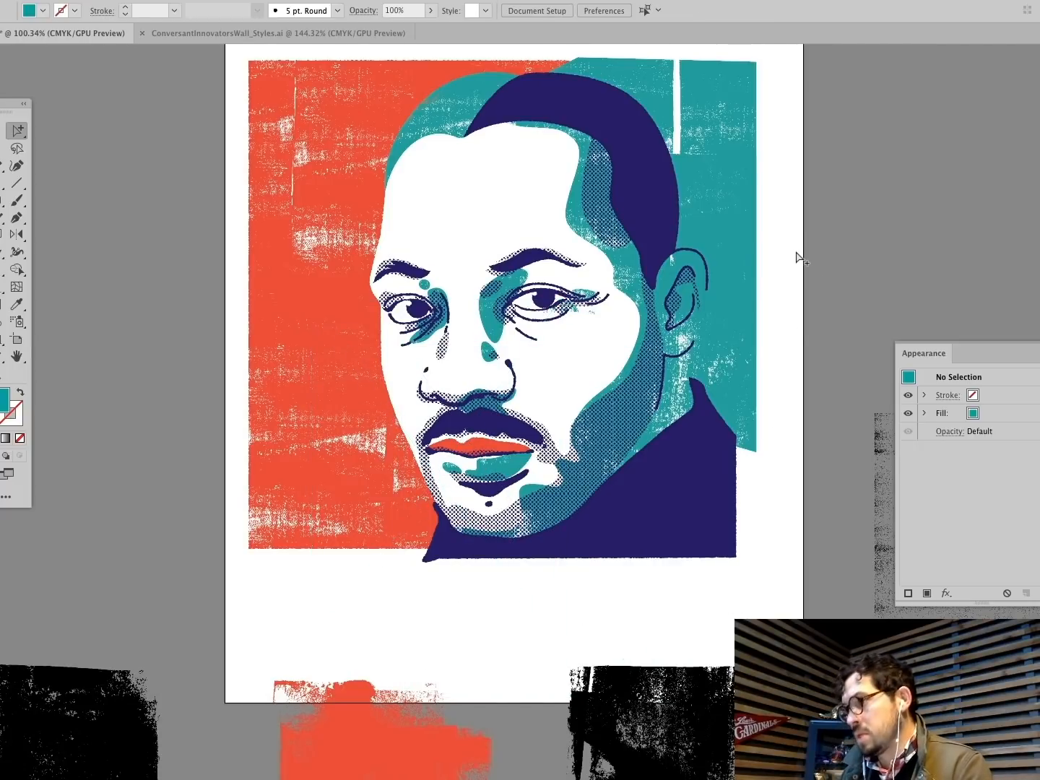
left_click(694, 94)
left_click(762, 538)
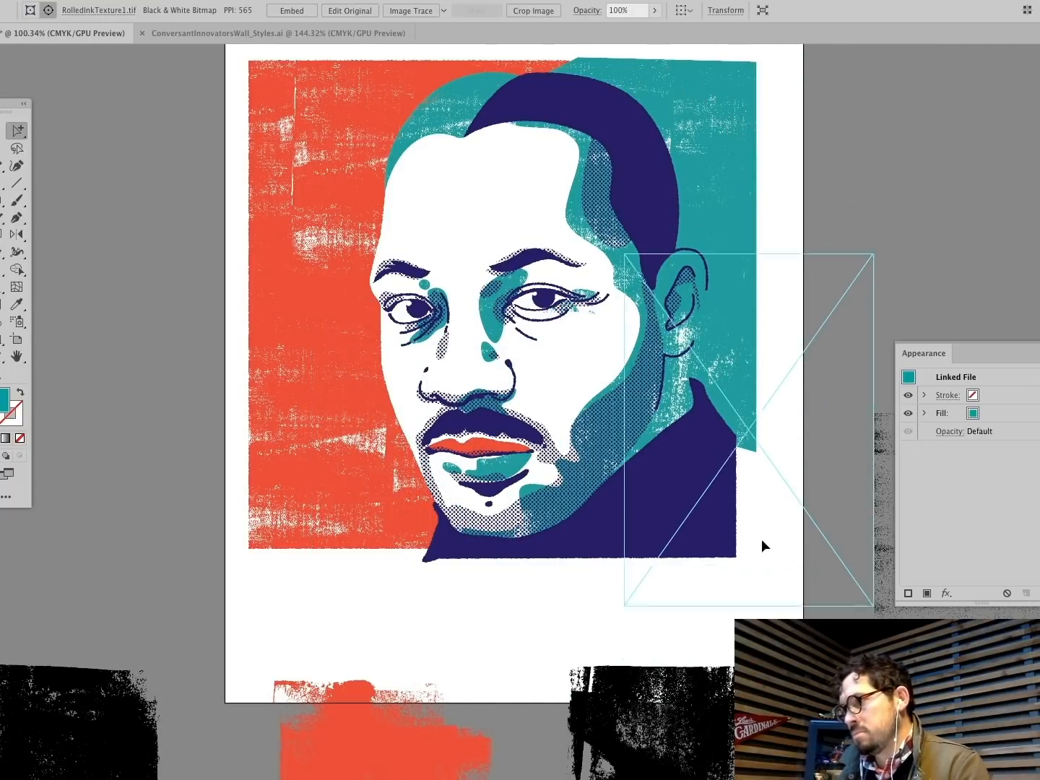
left_click(713, 85)
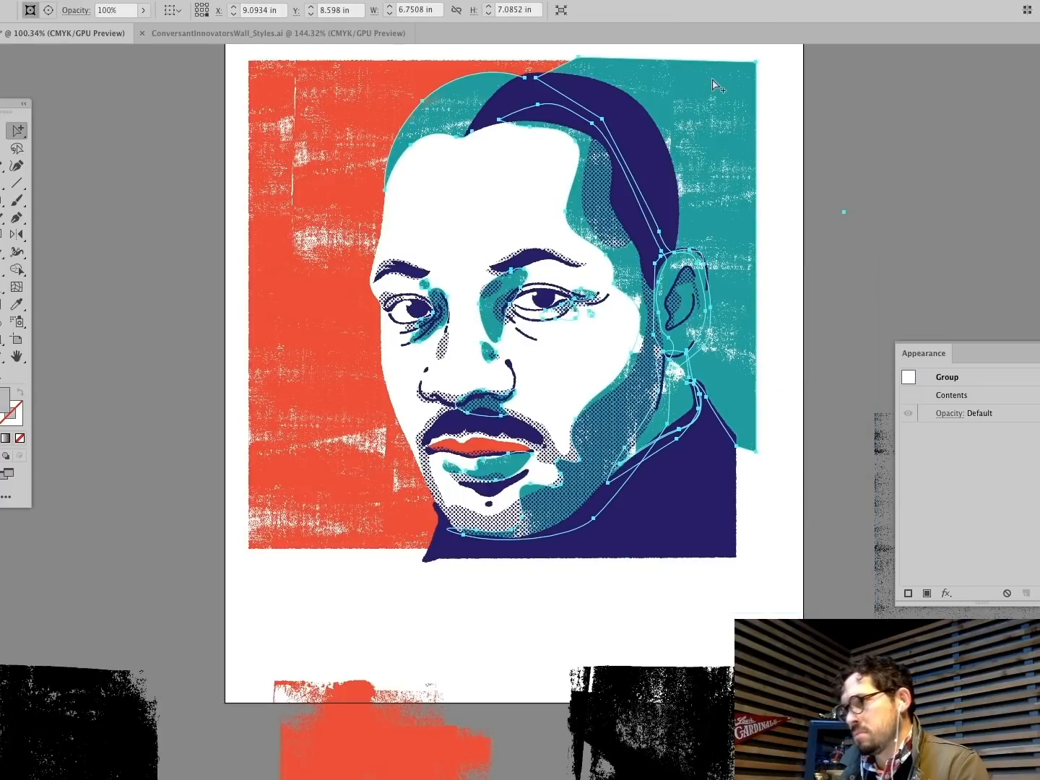
Step: Try different positions for the teal RolledInkTexture1 copy over the eyes, nose and mouth
left_click(895, 121)
left_click(516, 401)
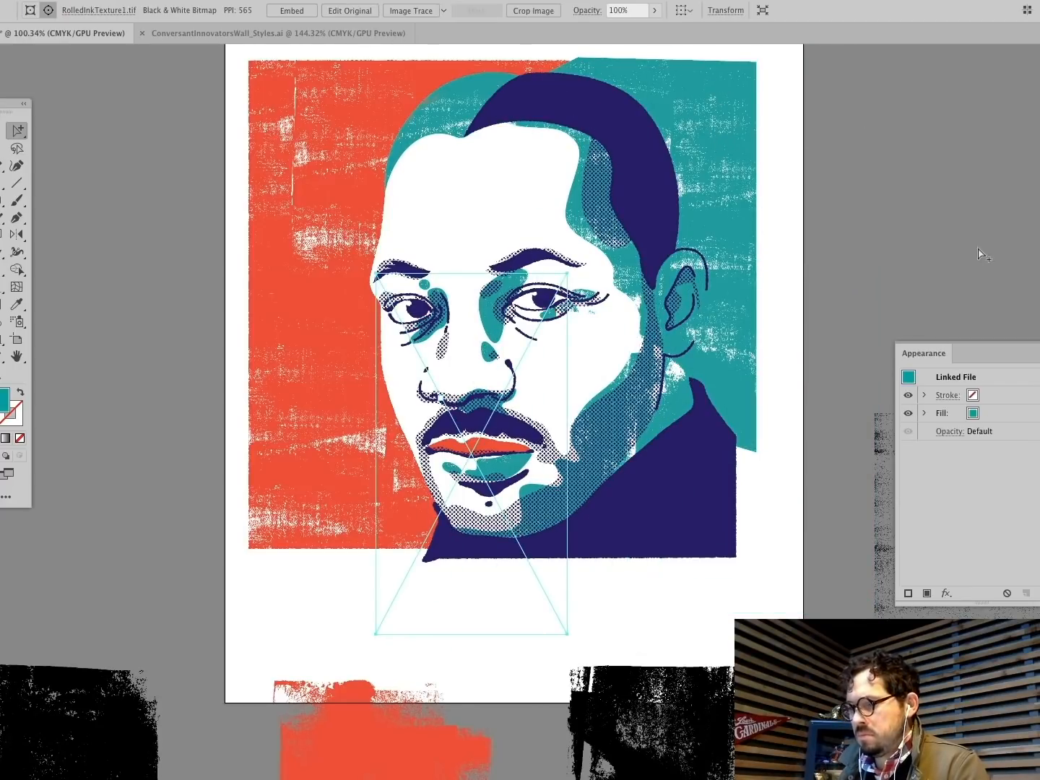
left_click(979, 252)
left_click(725, 152)
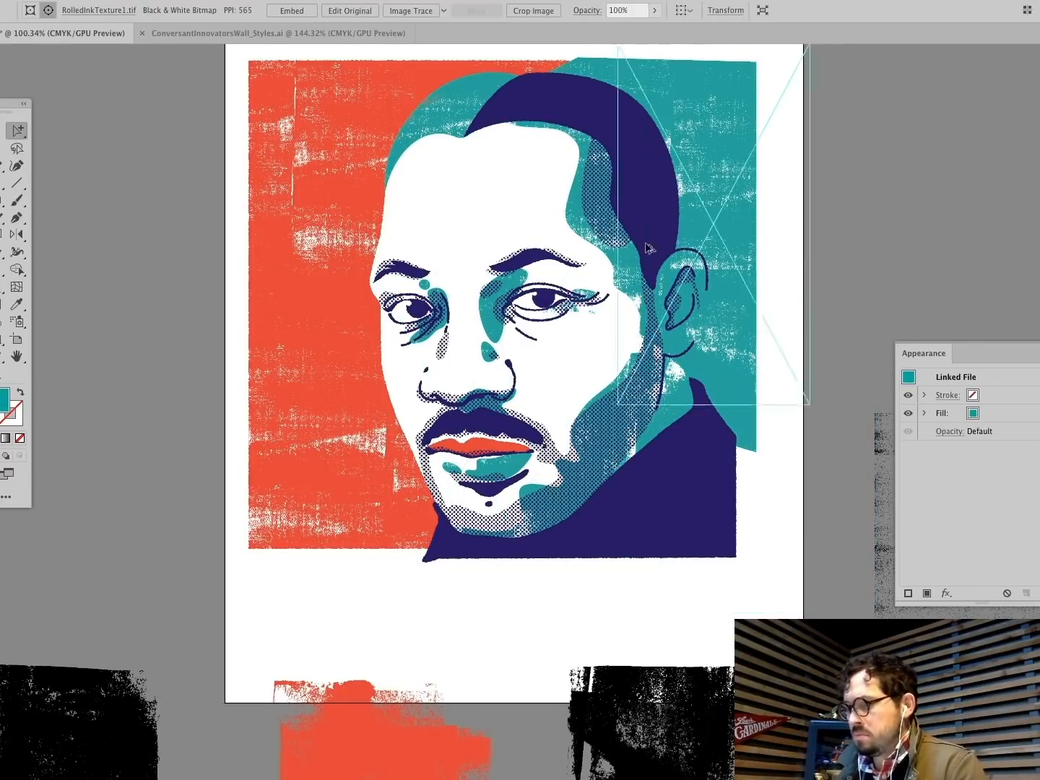
left_click_drag(648, 247, 489, 448)
left_click_drag(523, 374, 512, 244)
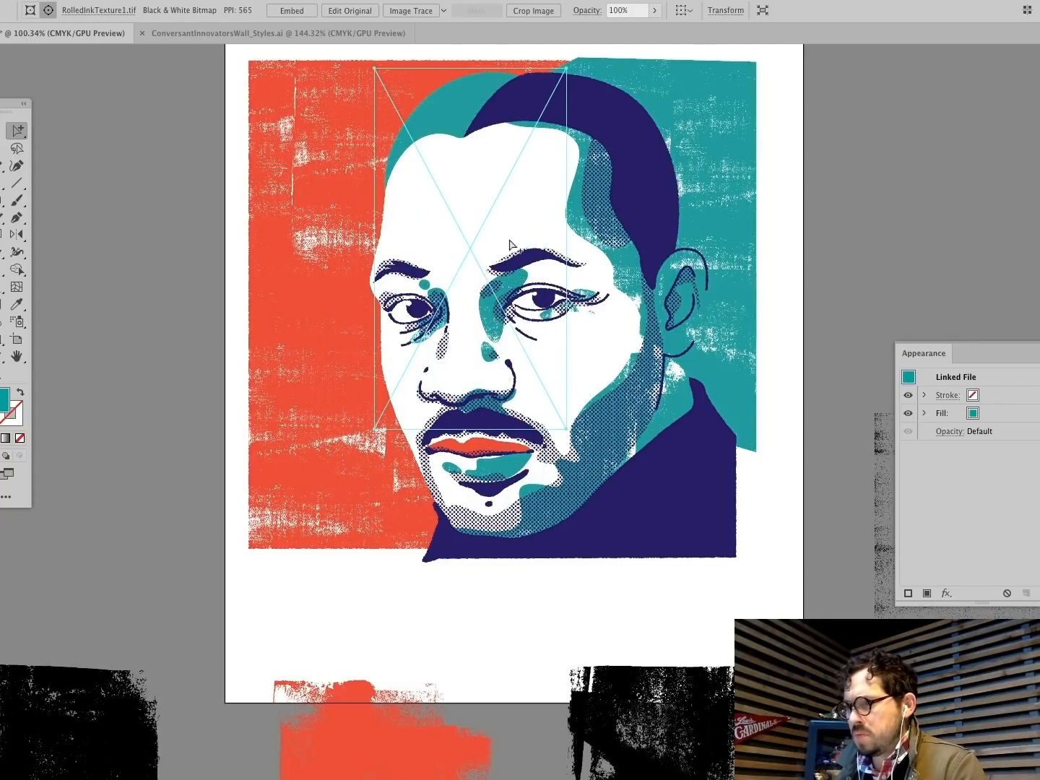
left_click_drag(490, 308, 485, 262)
left_click_drag(491, 315, 488, 393)
left_click_drag(517, 289, 515, 327)
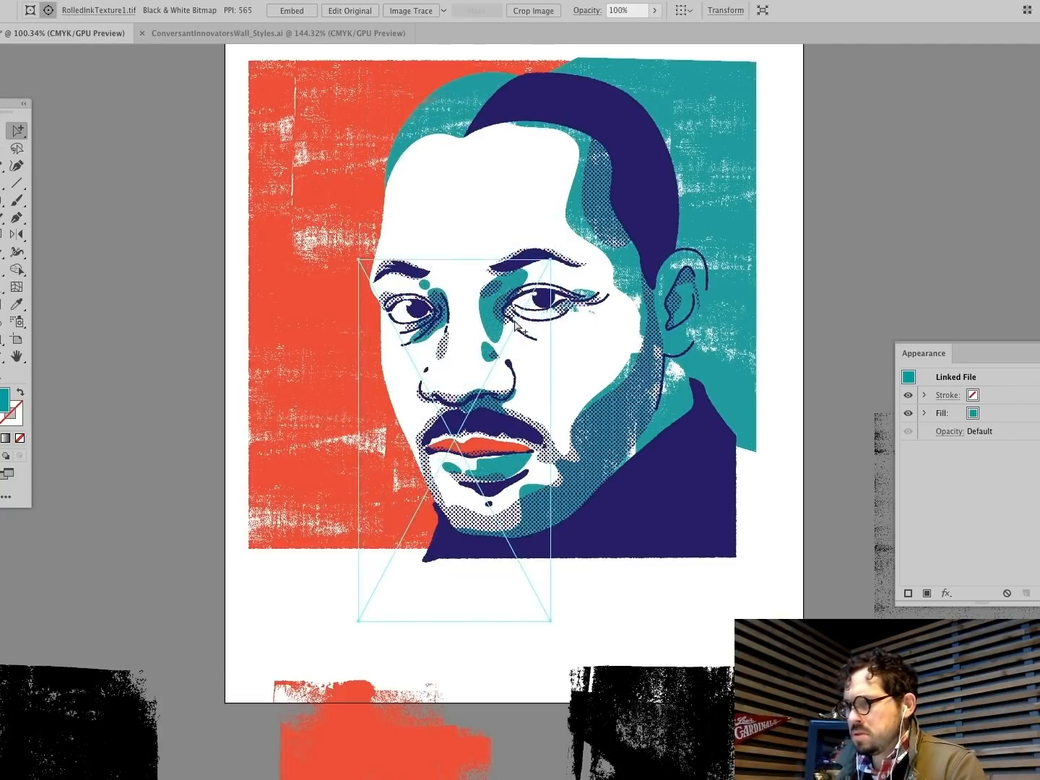
key("ctrl+shift+a")
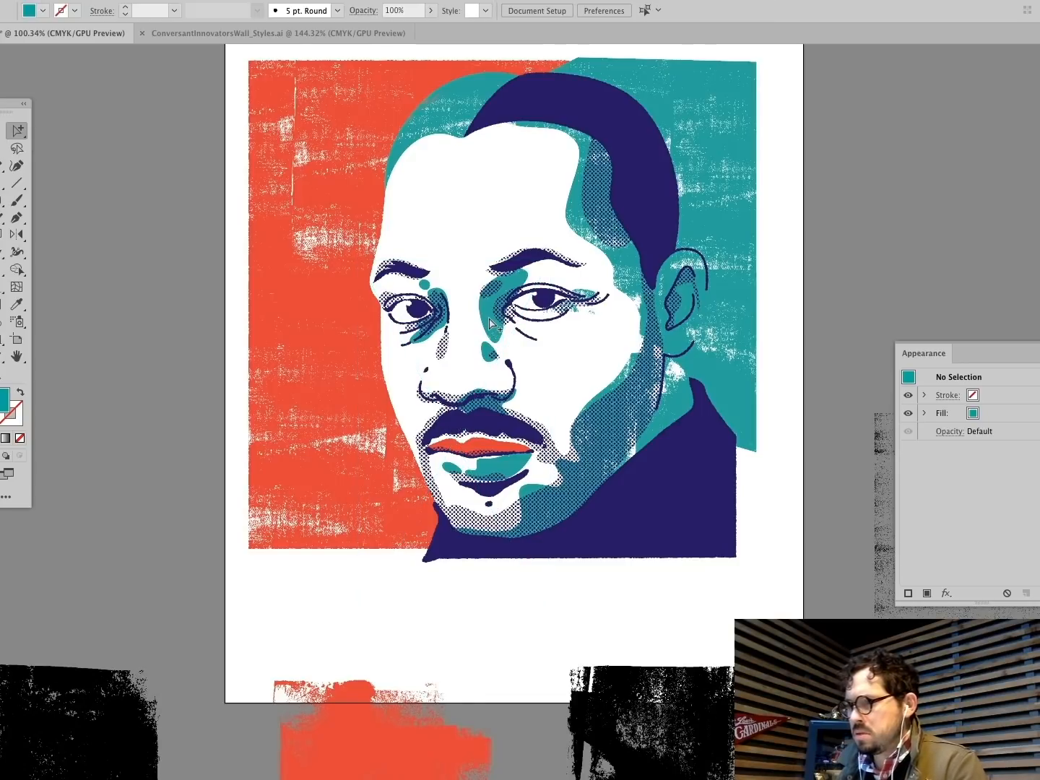
Step: Select the masked teal texture lying over the eyes and nose and delete it
left_click(490, 323)
key("ctrl+shift+a")
left_click(496, 329)
left_click(493, 329)
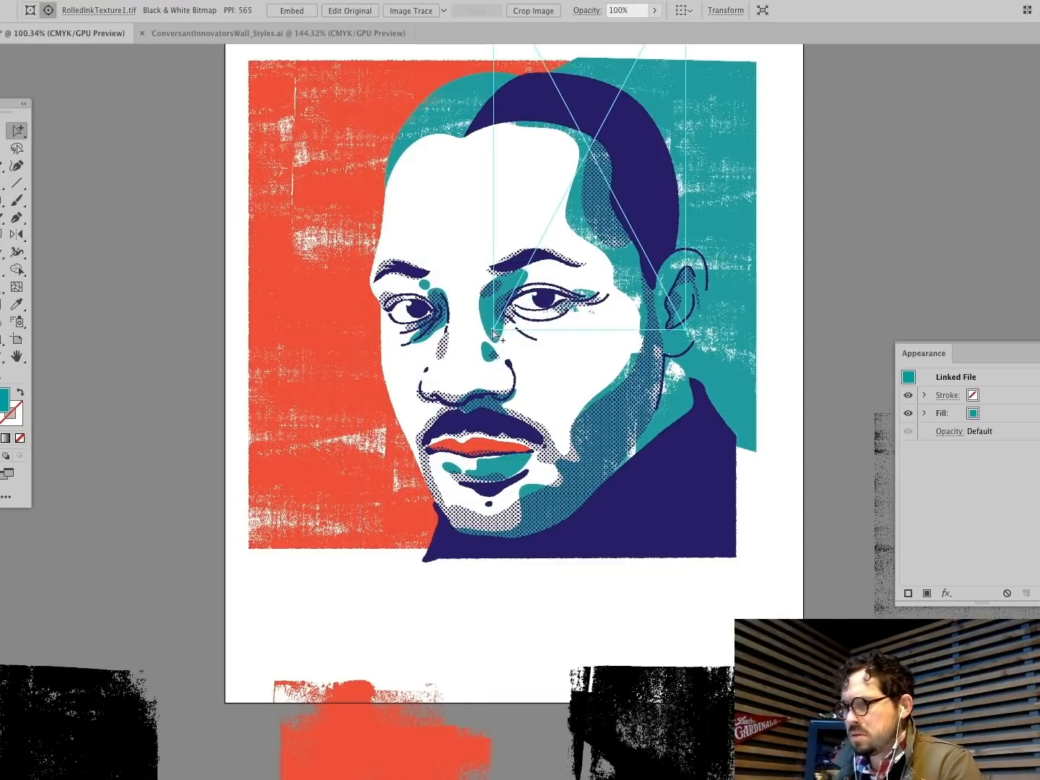
key("ctrl+shift+a")
left_click(494, 336)
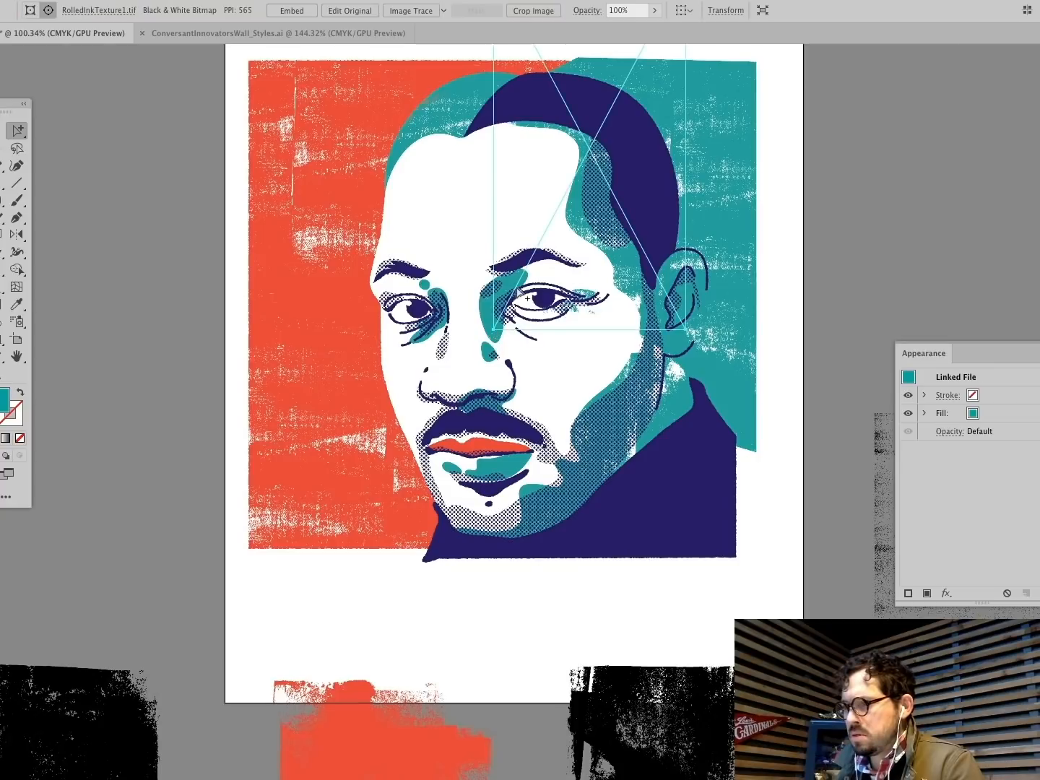
left_click(545, 266)
left_click(546, 278)
left_click(785, 233)
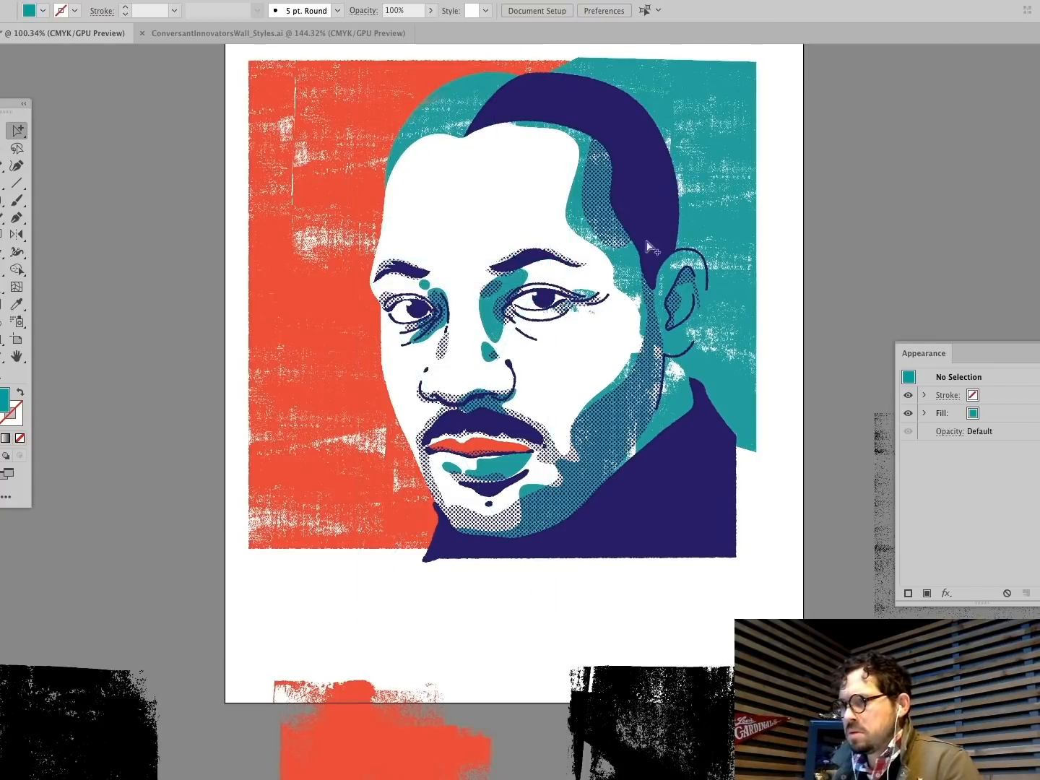
left_click(529, 287)
left_click(549, 266)
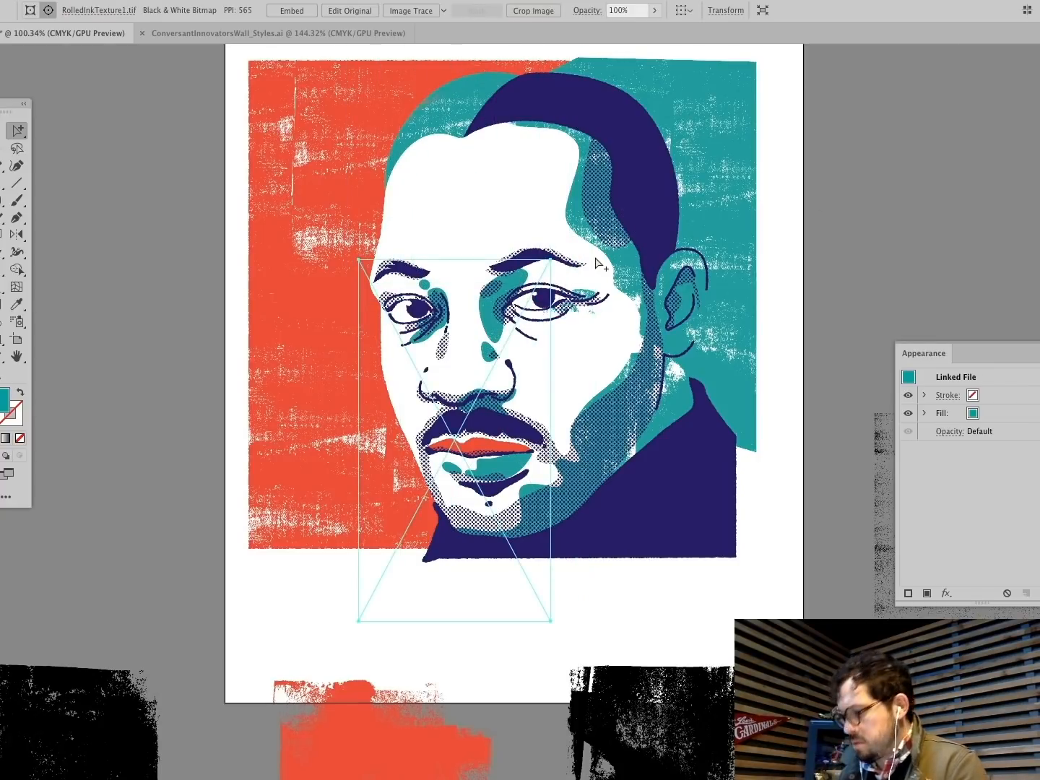
key("Delete")
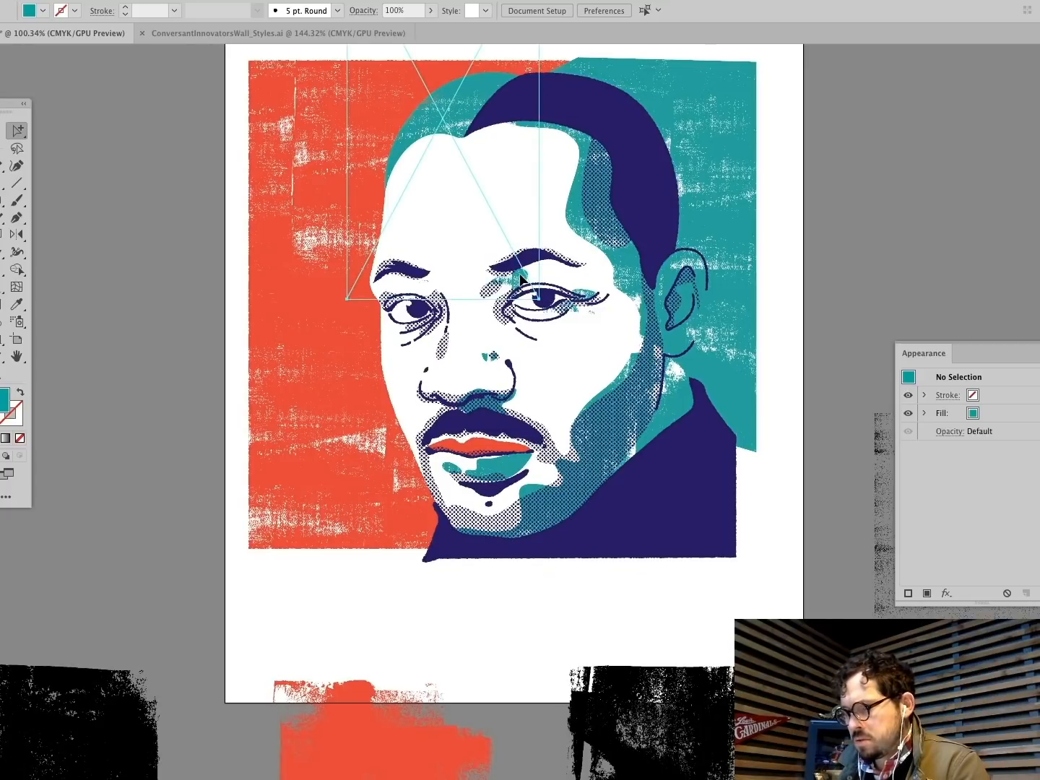
Step: Place another teal RolledInkTexture1 image over the eyes, nose and mouth and reflect it
left_click_drag(483, 320, 479, 293)
left_click(16, 235)
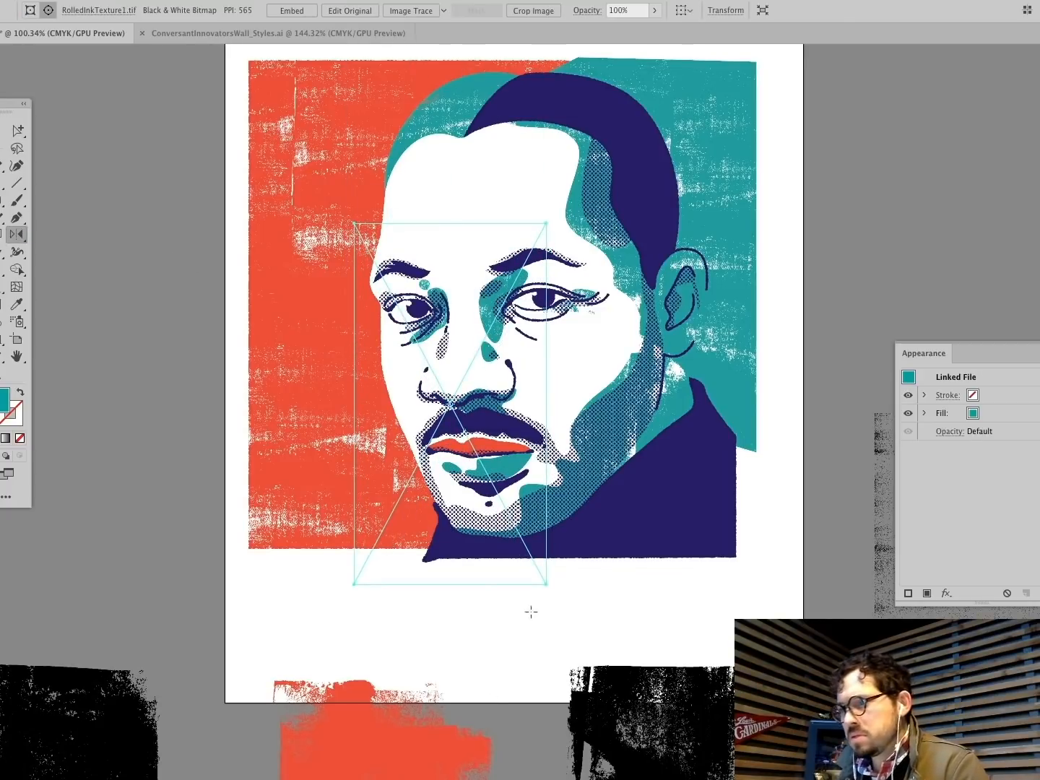
mouse_move(492, 335)
left_mouse_down()
mouse_move(513, 332)
mouse_move(485, 328)
left_mouse_up()
left_click(486, 328, "super")
left_click(545, 367, "super")
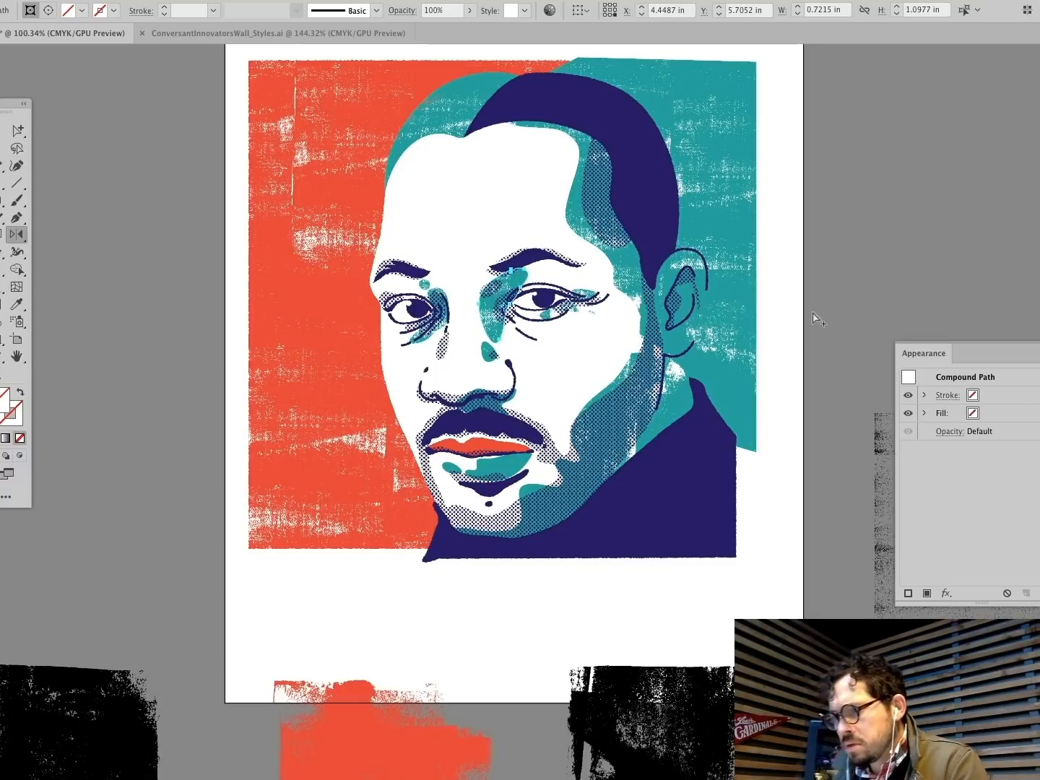
left_click(815, 317, "super")
left_click(517, 467, "super")
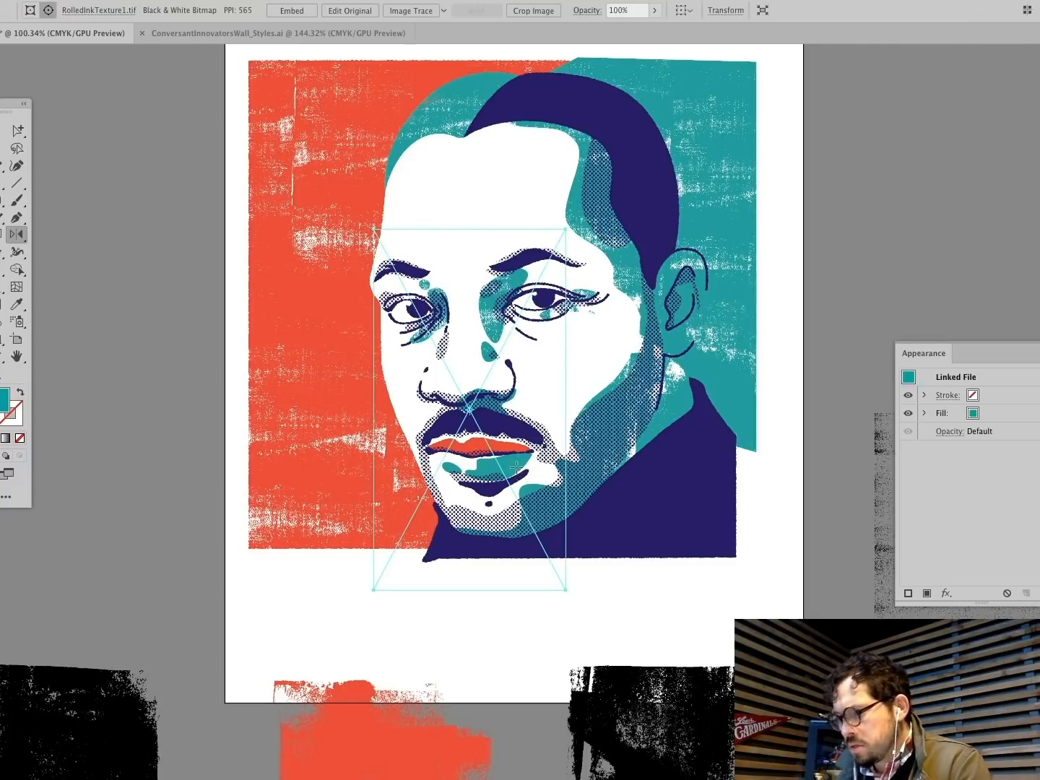
key("Delete")
key("super+z")
key("super+z")
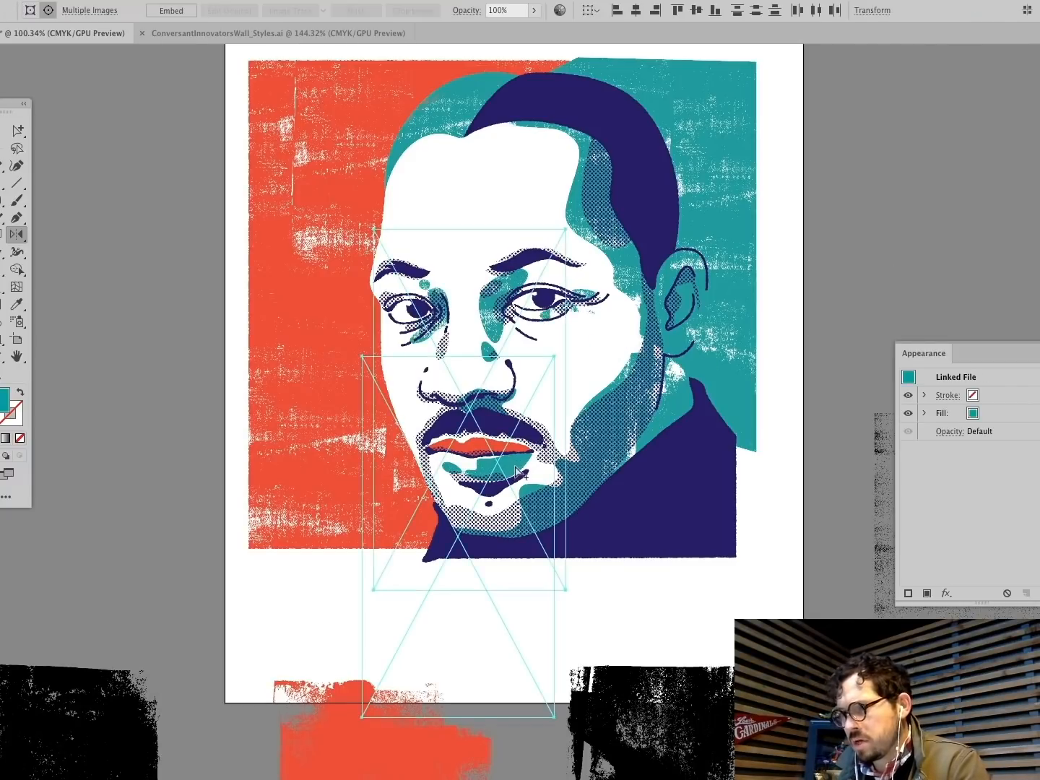
left_click(528, 478, "super")
left_click(505, 465, "super")
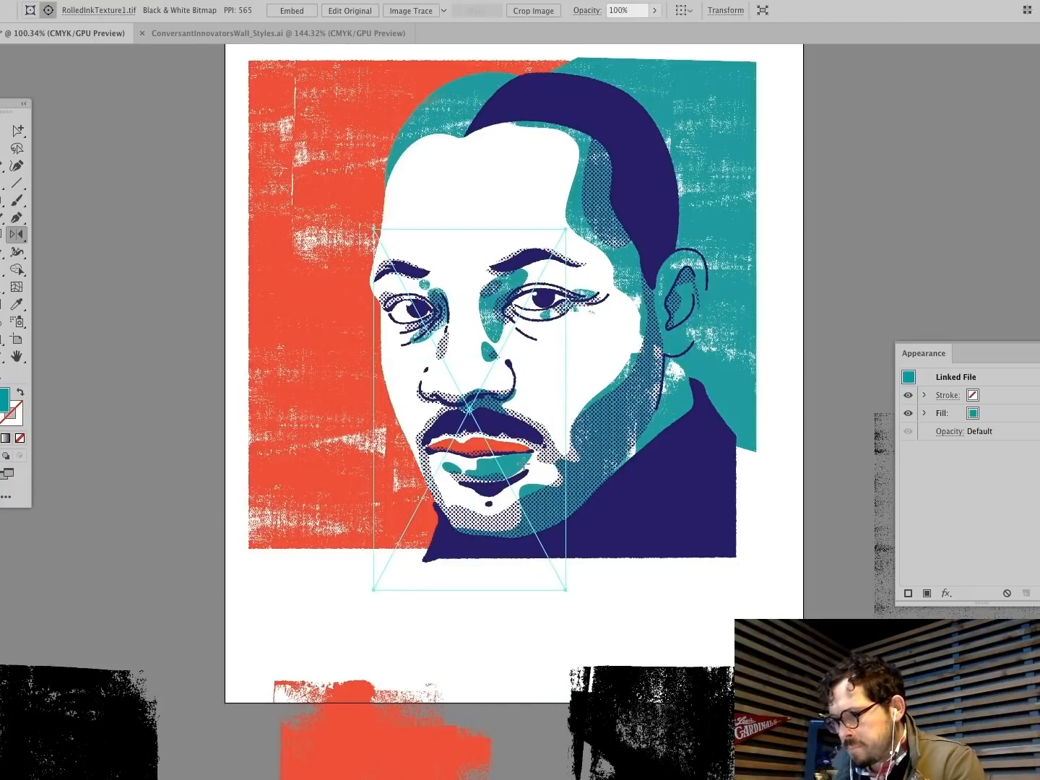
left_click(524, 464, "super")
left_click(525, 470, "super")
left_click(524, 465, "super")
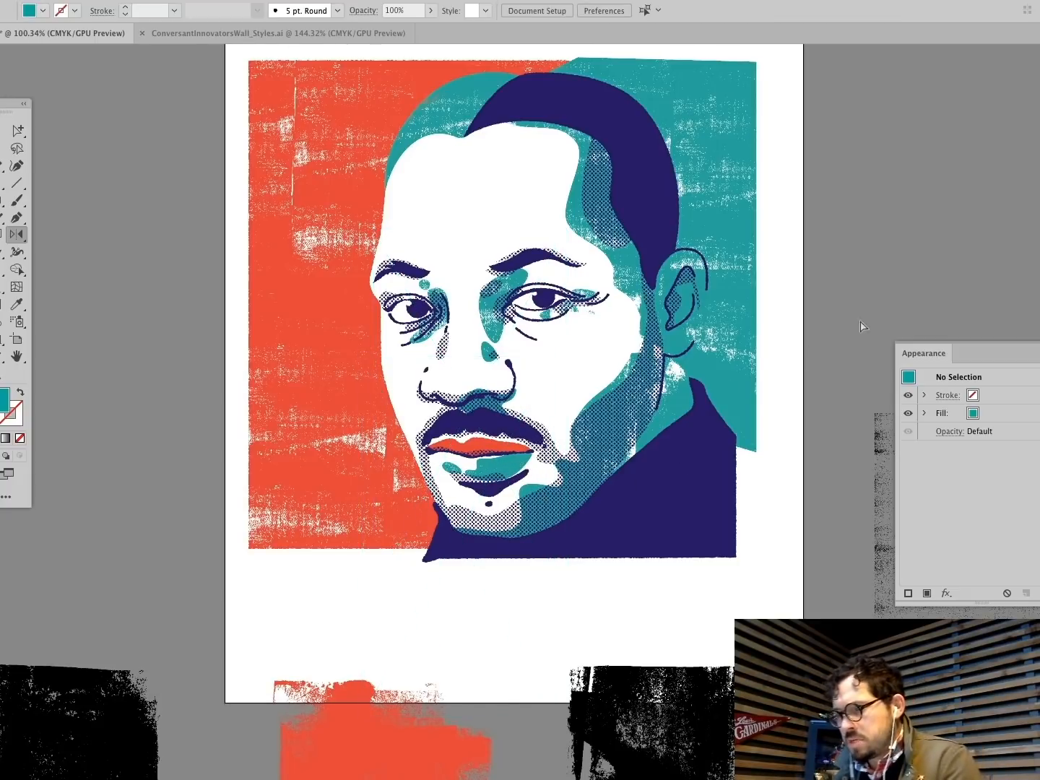
Step: Delete the masked RolledInkTexture4 image covering the cheek and jaw
left_click(504, 462, "super")
key("super+2")
left_click(505, 463, "super")
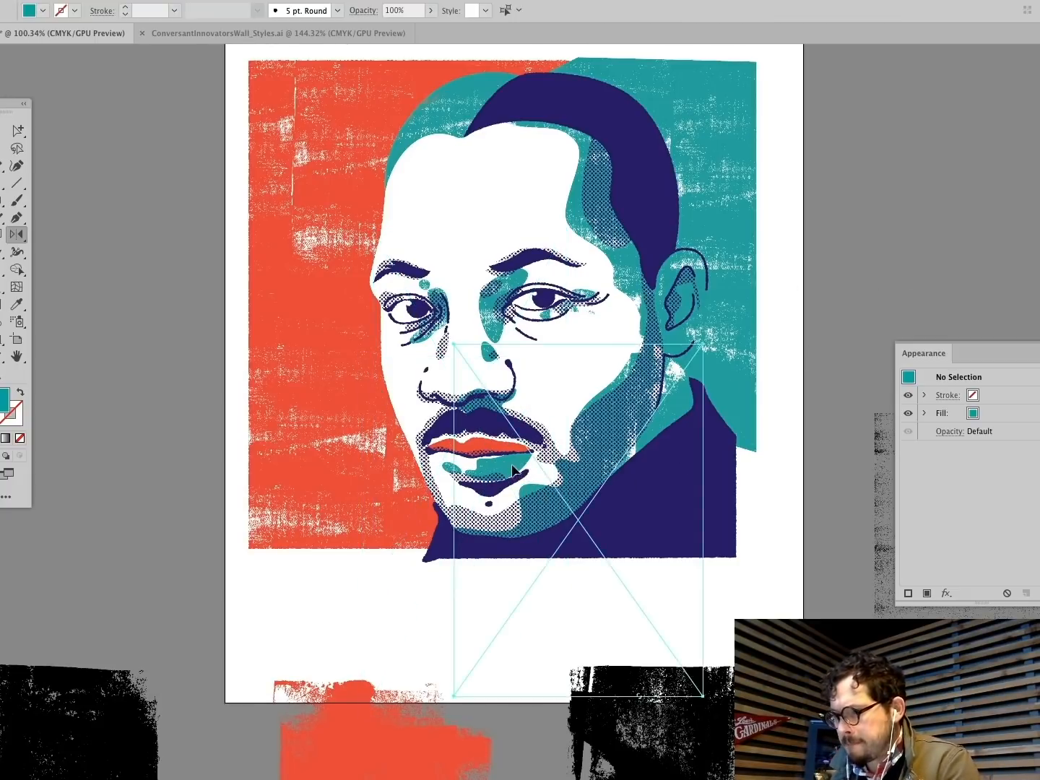
key("BackSpace")
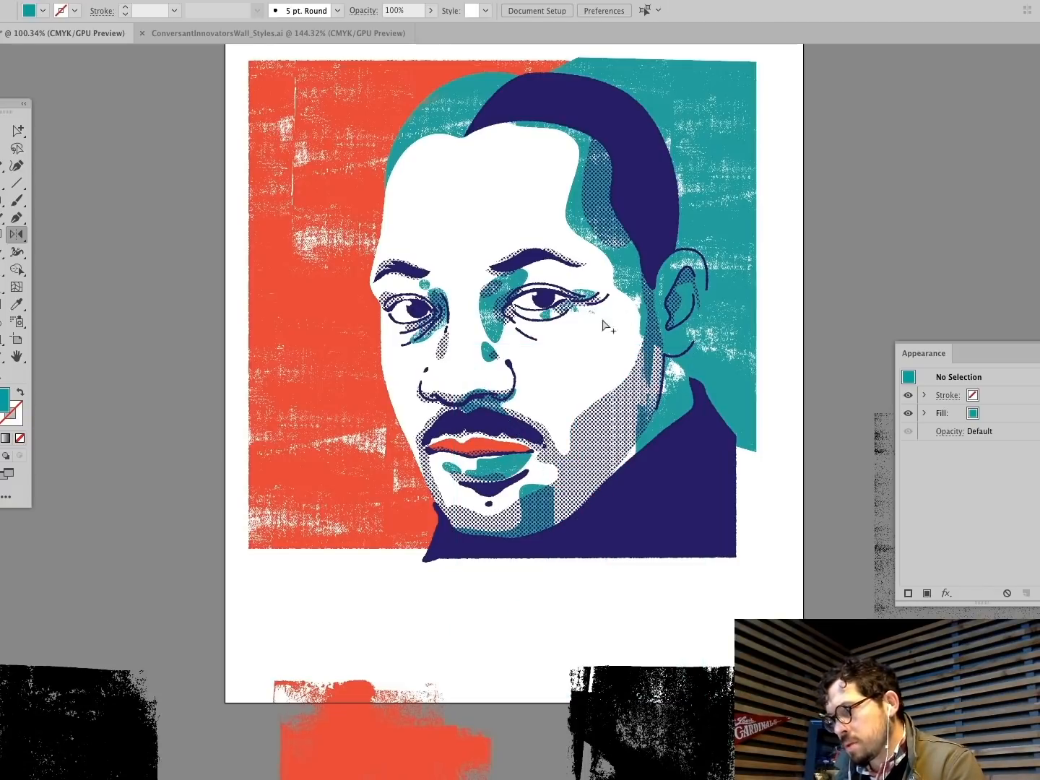
Step: Place a copy of the teal RolledInkTexture1 image over the cheek and jaw inside the clipping mask
left_click(502, 465, "super")
key("super+w")
left_click_drag(527, 433, 655, 608)
left_click(595, 435)
key("super+2")
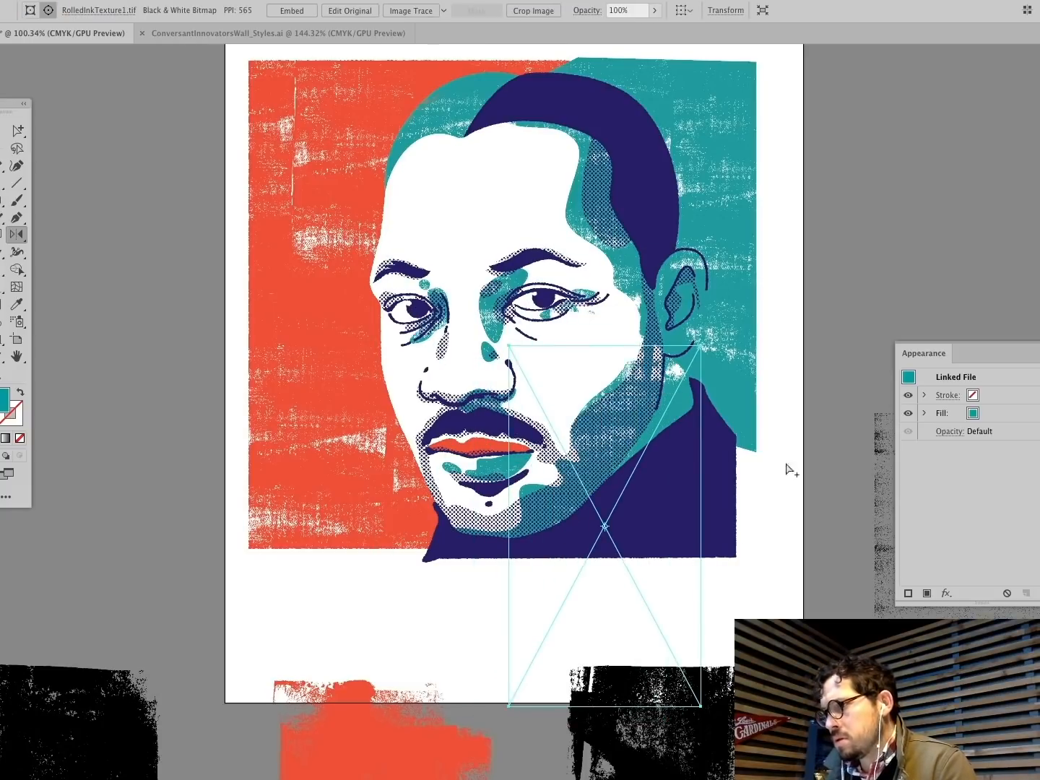
Step: Reapply the Roughen effect to the teal clipping compound path that masks the rolled-ink textures
left_click(881, 277)
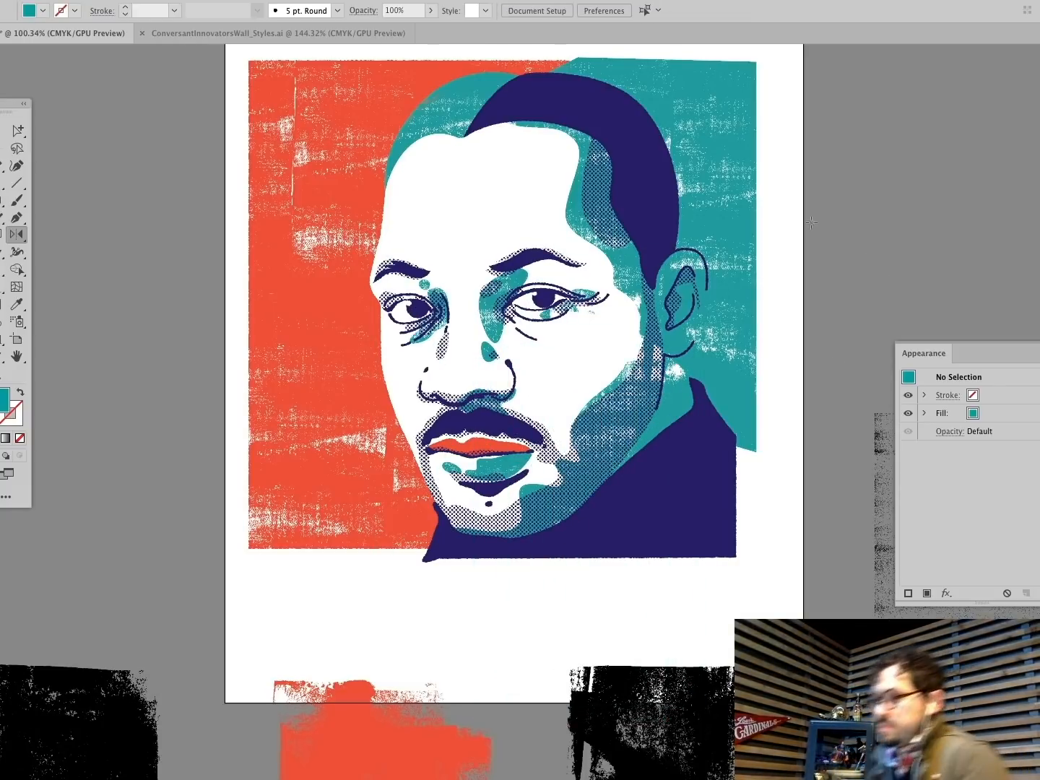
left_click(23, 132)
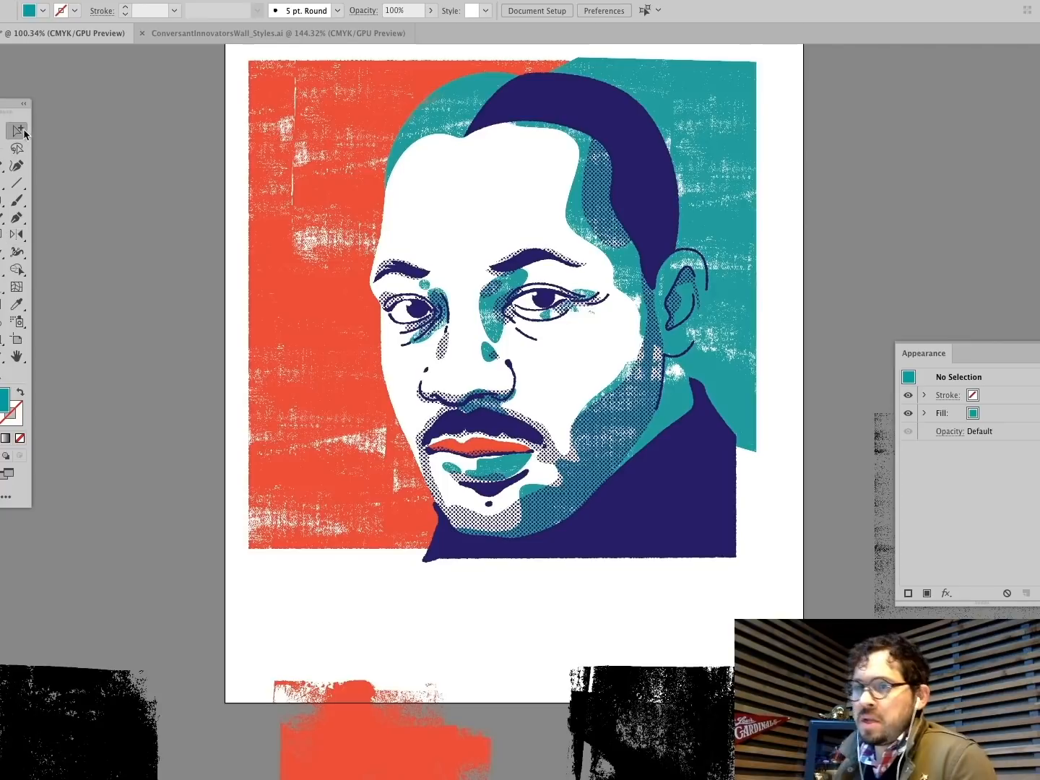
left_click(508, 78)
left_click(507, 79)
left_click(256, 1)
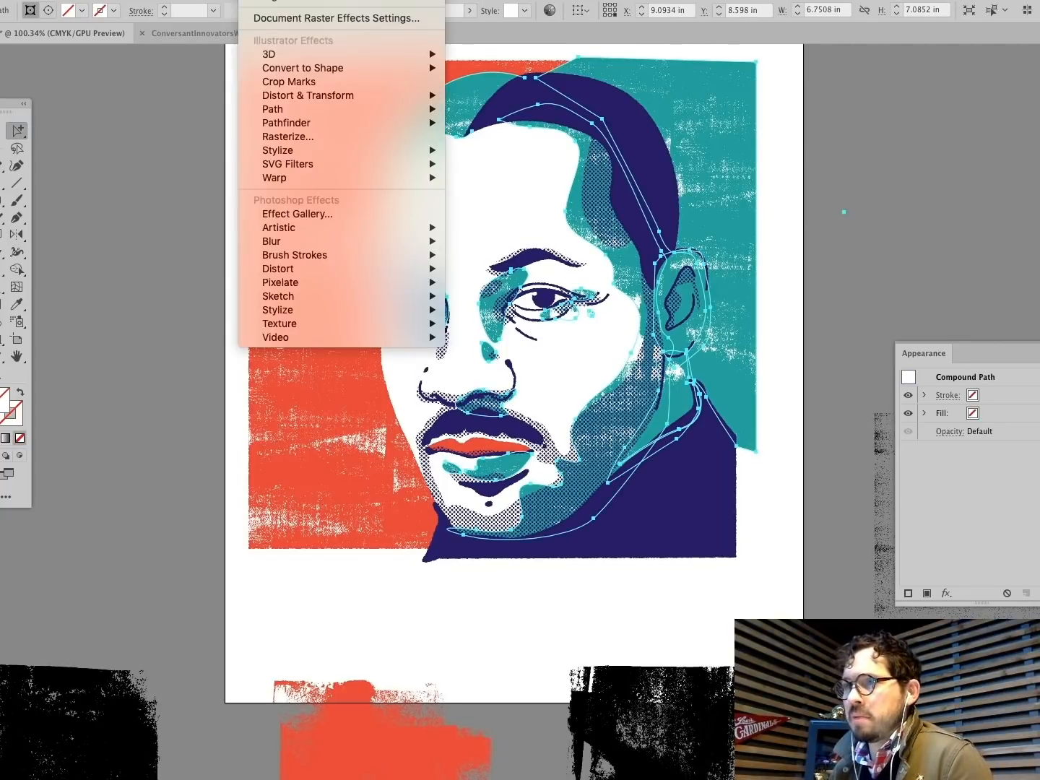
left_click(274, 0)
left_click(96, 251)
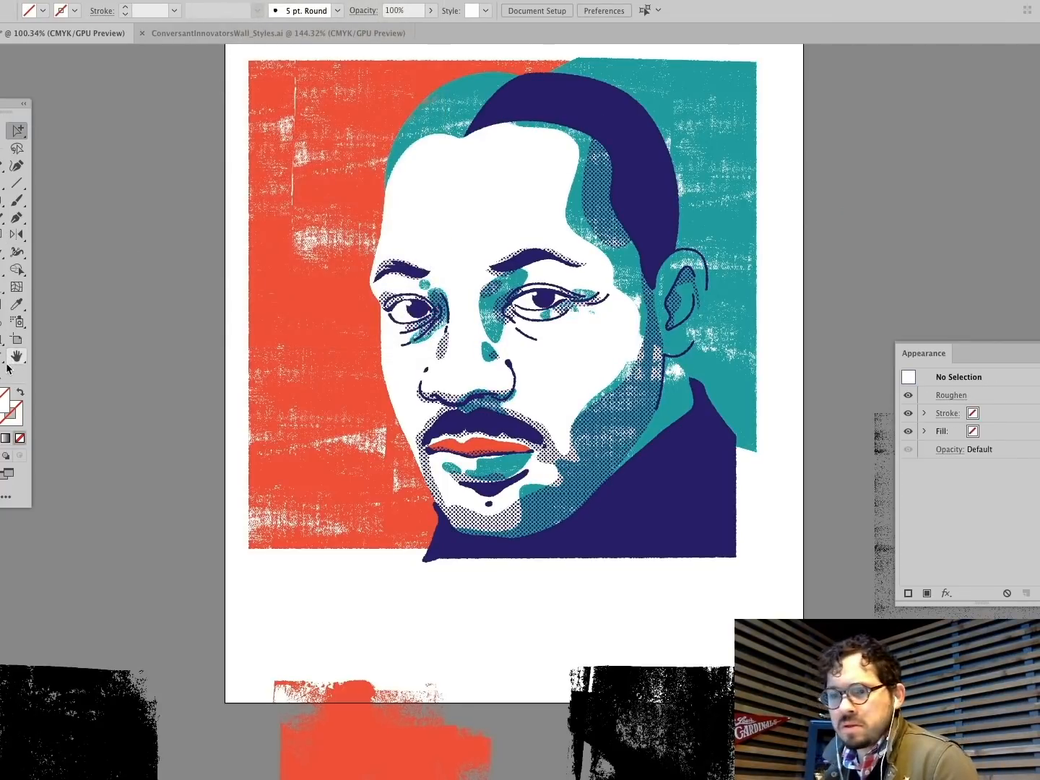
Step: Examine the roughened teal edge along the hairline up close and in the whole portrait
key("z")
left_click_drag(378, 99, 497, 175)
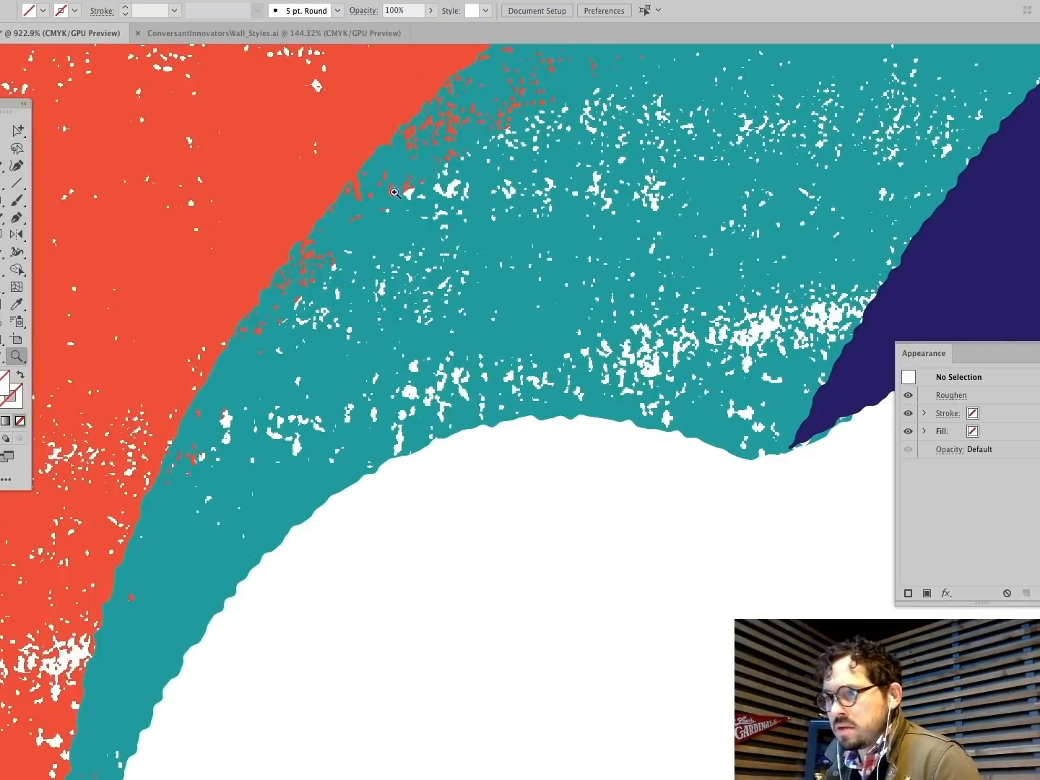
scroll(514, 424, "right", 5)
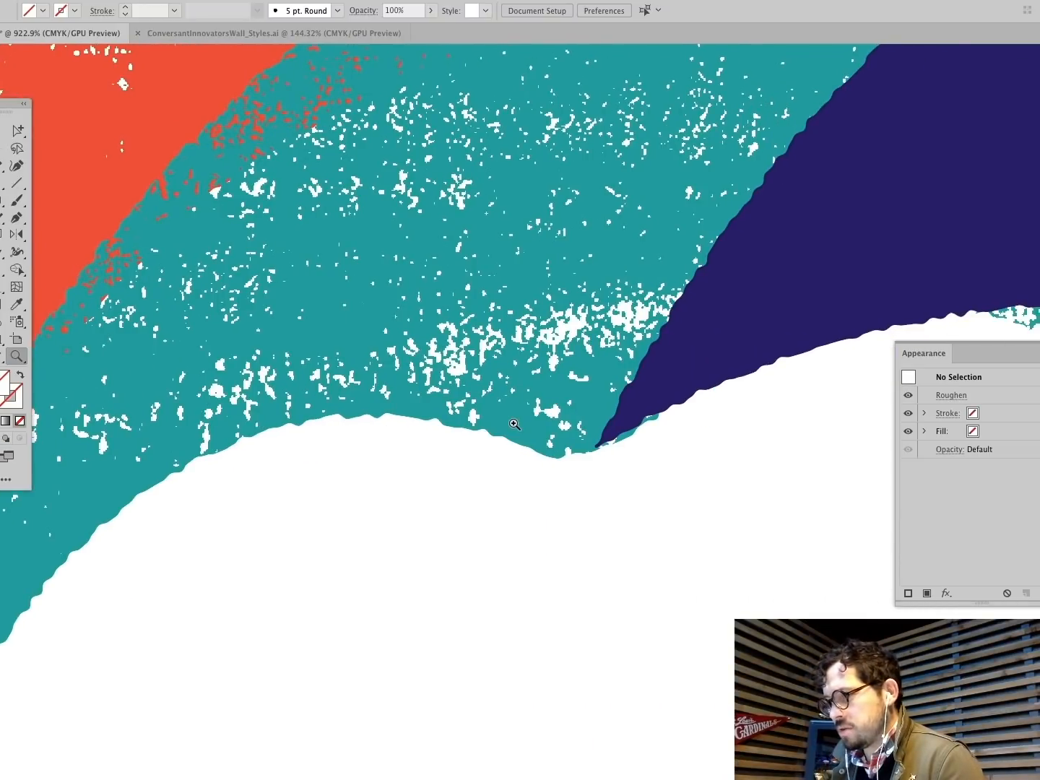
scroll(514, 425, "down", 1)
key("super+0")
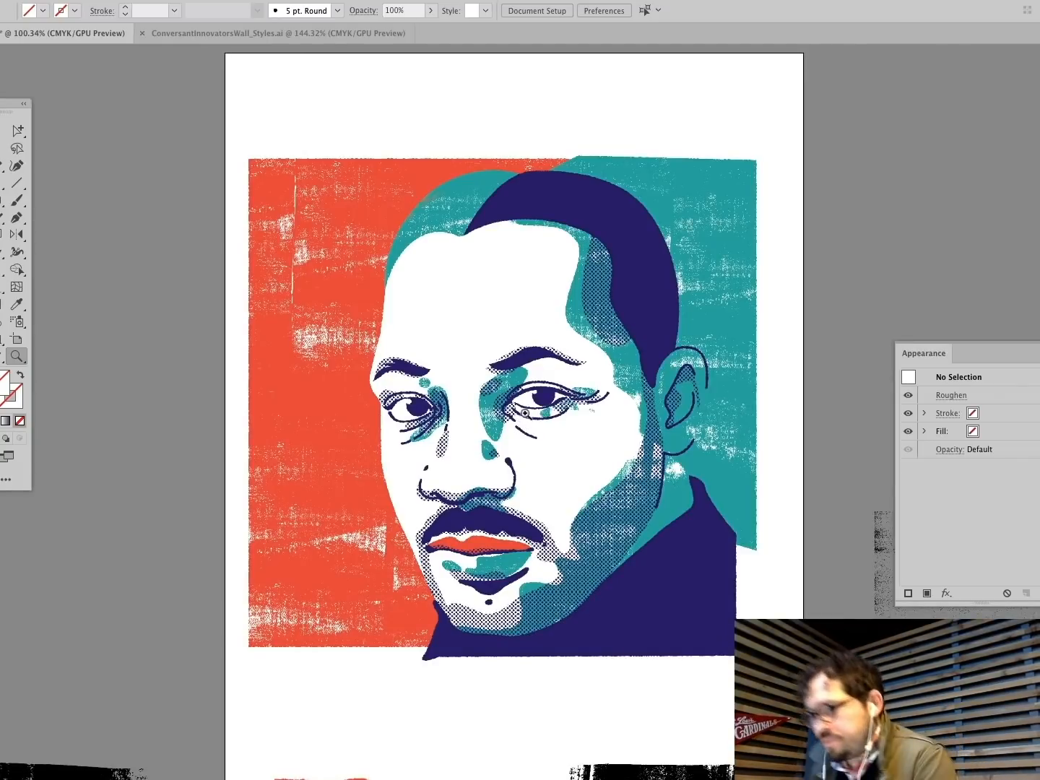
scroll(516, 404, "down", 2)
scroll(516, 404, "down", 5)
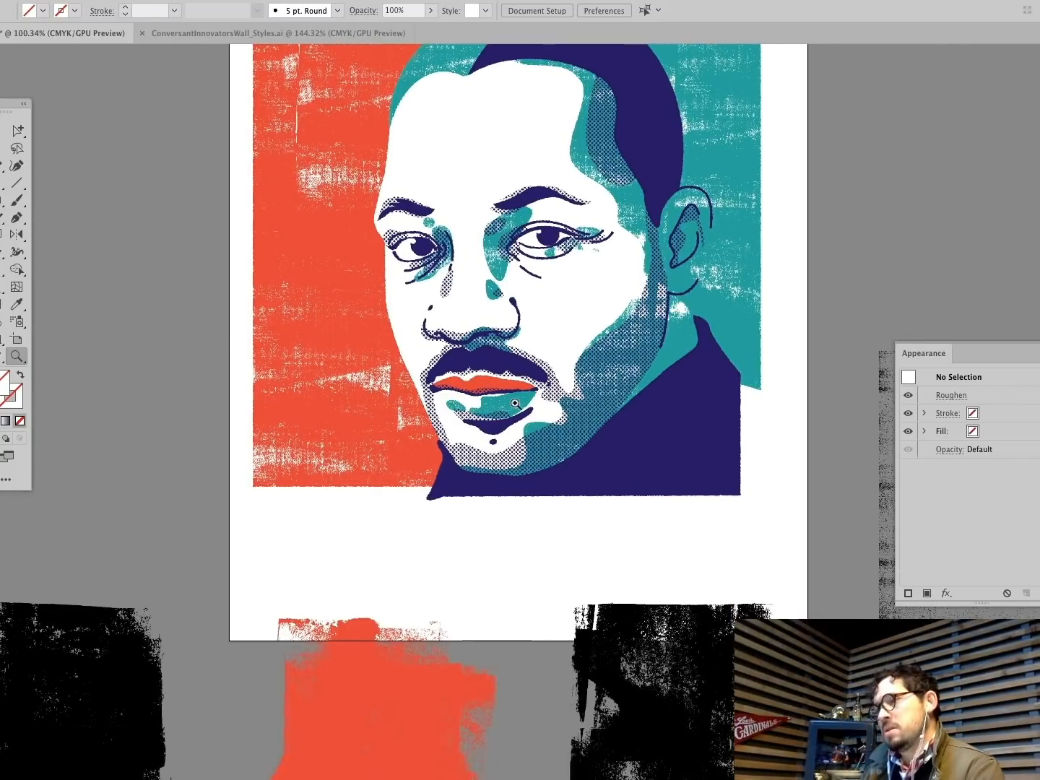
scroll(266, 371, "right", 4)
scroll(267, 372, "up", 4)
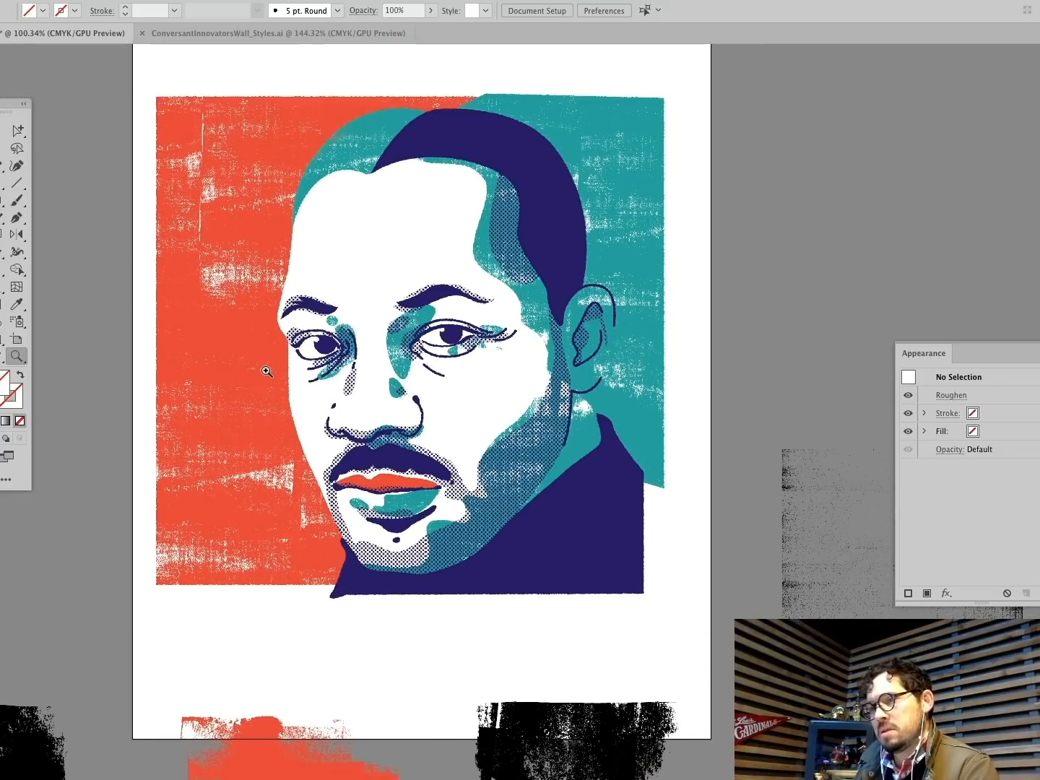
scroll(268, 371, "left", 5)
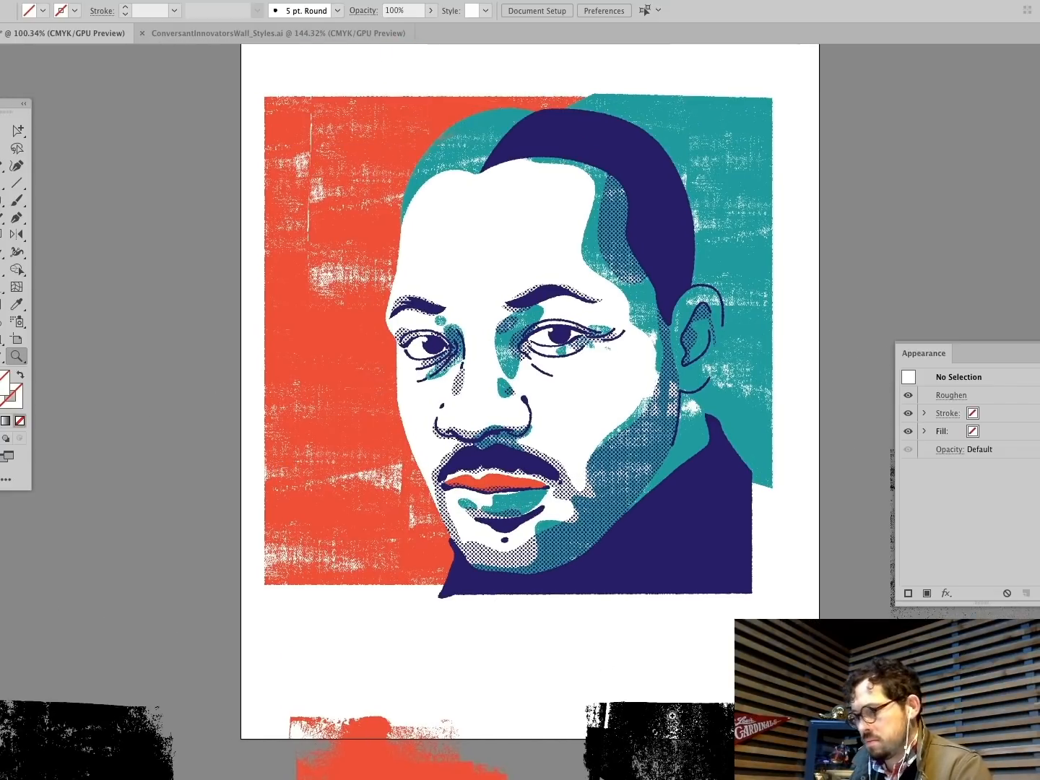
Step: Move the grainy black bitmap texture from beside the portrait's teal side to the pasteboard beside its red side
left_click(3, 130)
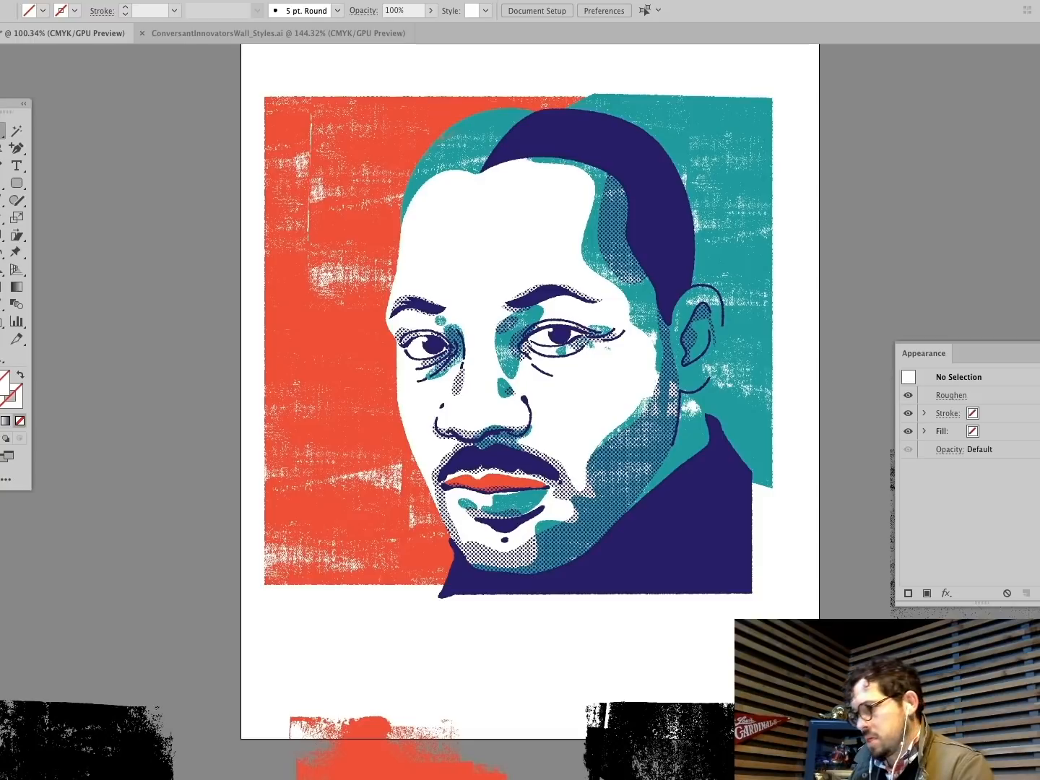
left_click(893, 611)
left_click_drag(894, 611, 135, 540)
left_click(88, 186)
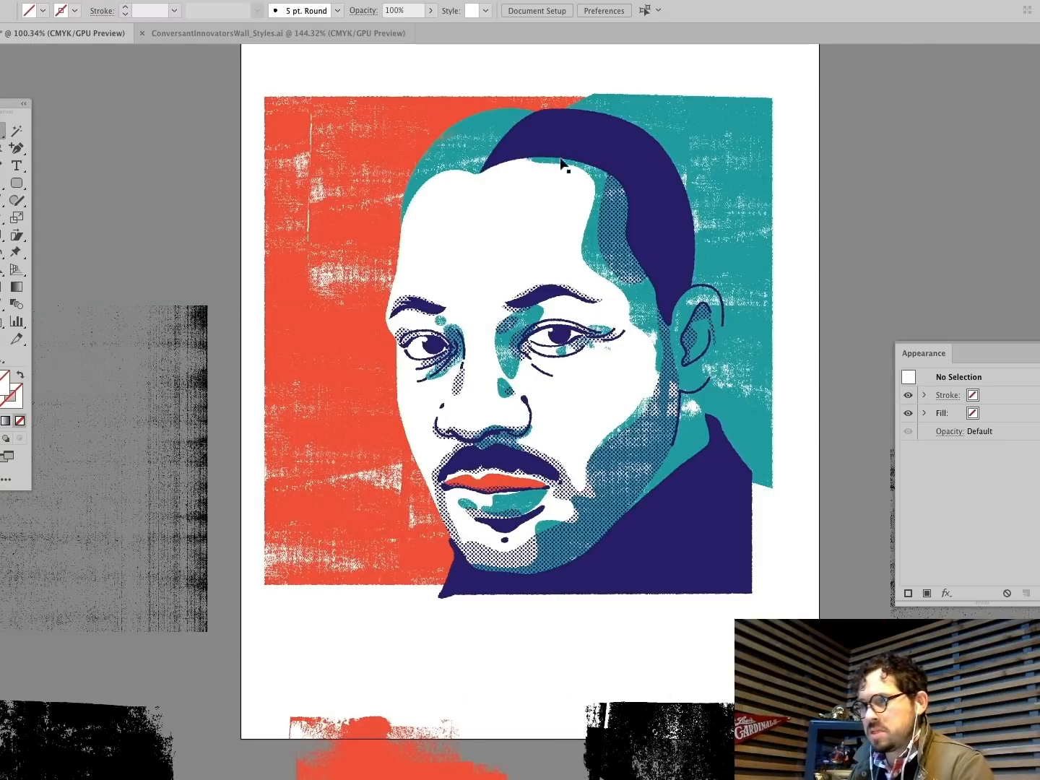
Step: Select every shape with the hair's navy fill color and try to combine them into one compound path
left_click(564, 140)
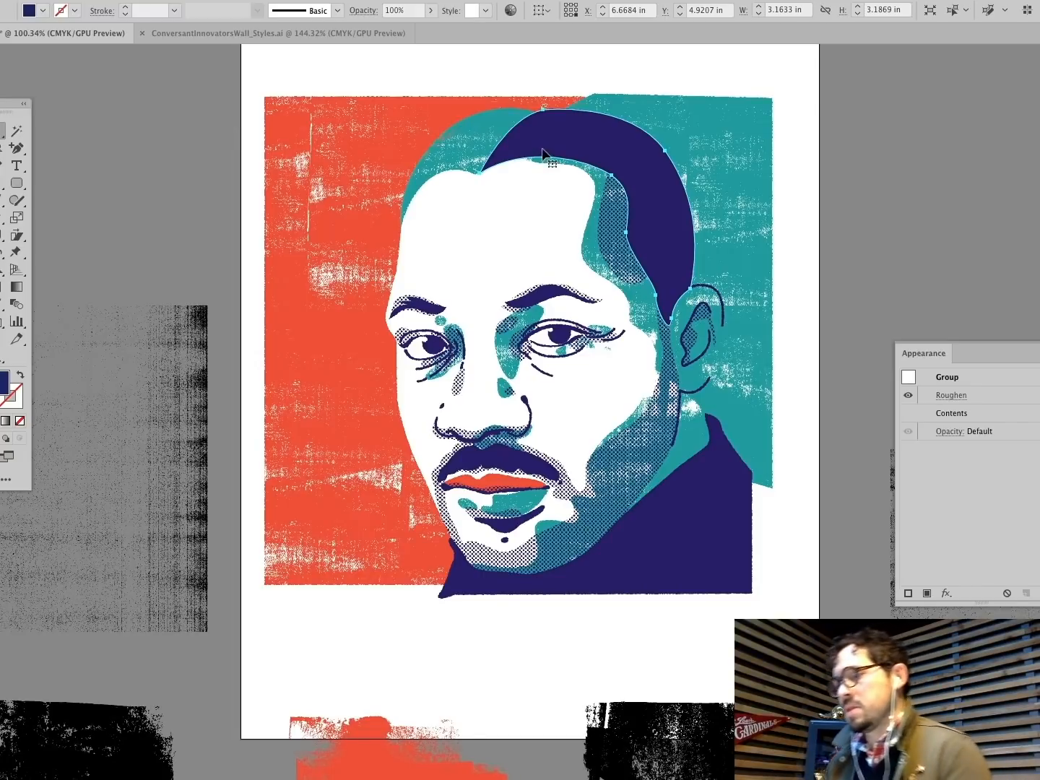
left_click(525, 178)
left_click(594, 151)
left_click(256, 3)
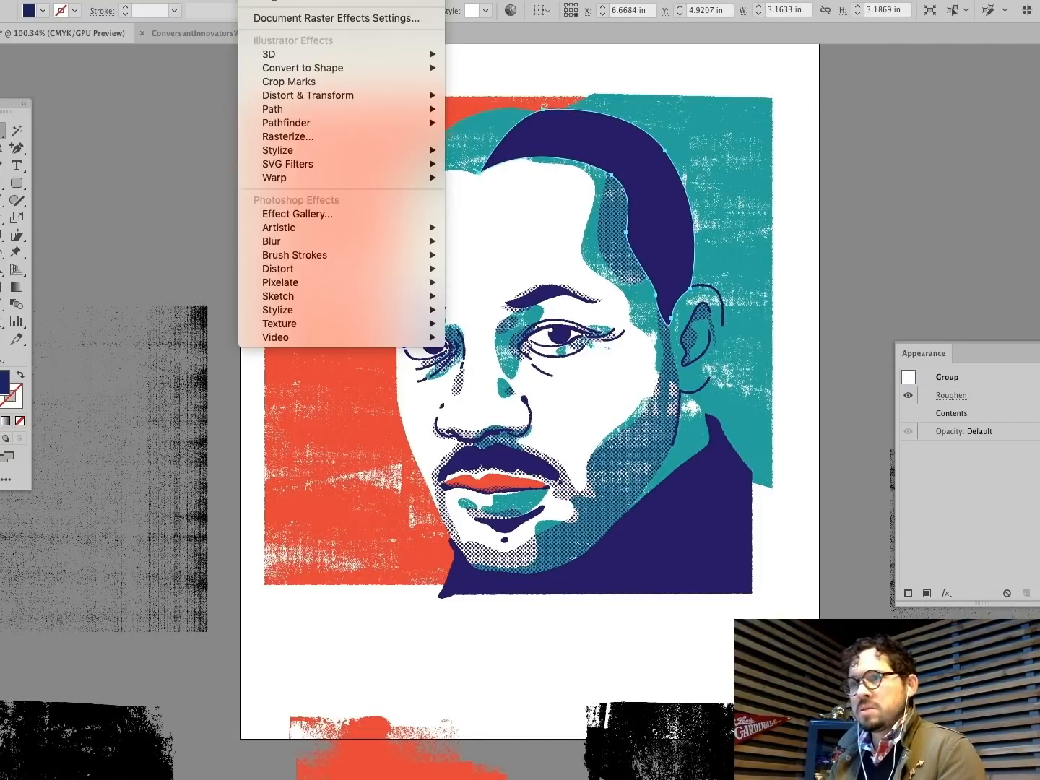
mouse_move(296, 2)
mouse_move(215, 1)
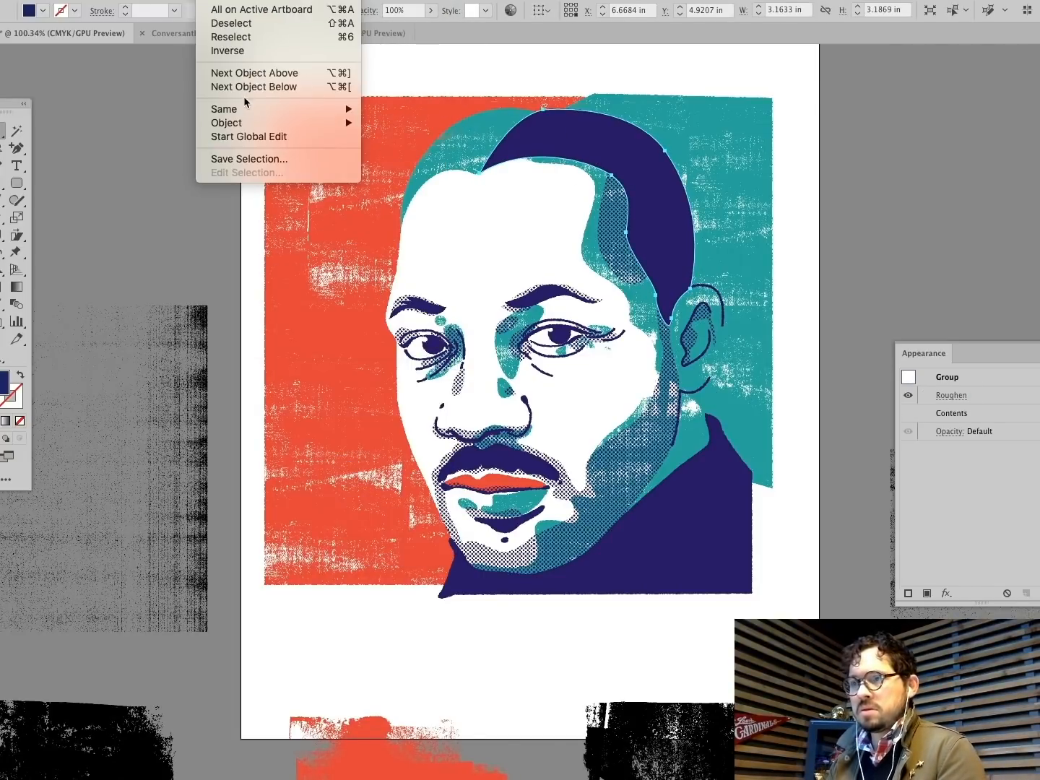
mouse_move(302, 110)
left_click(420, 166)
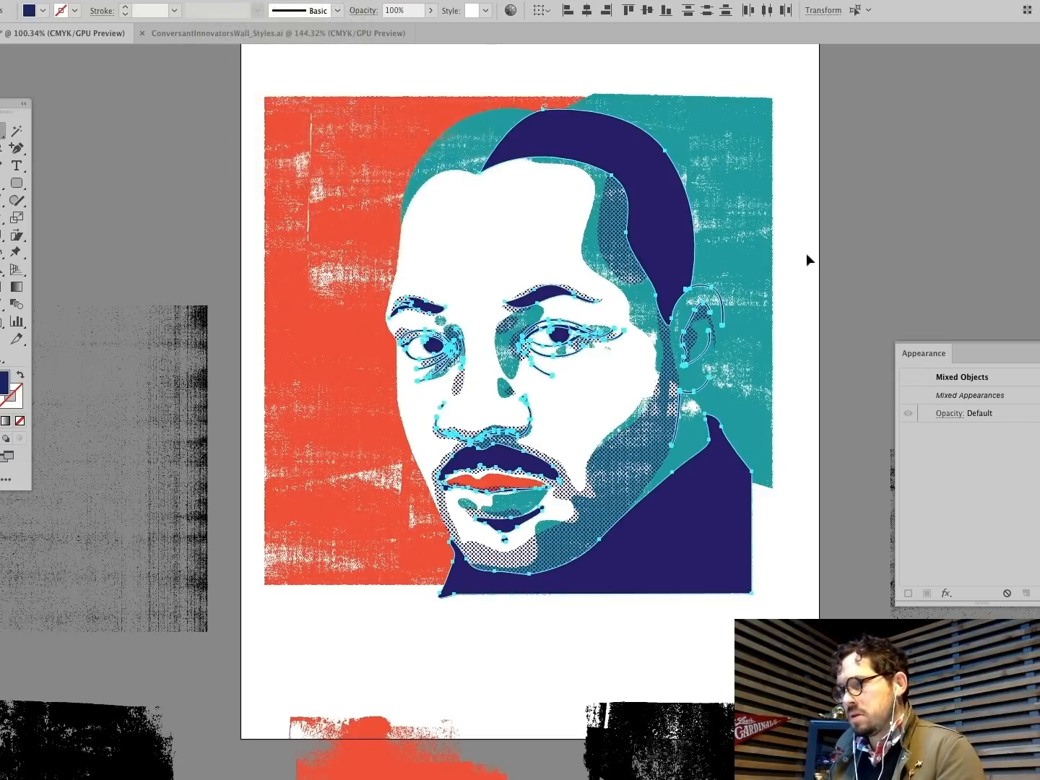
scroll(768, 318, "down", 2)
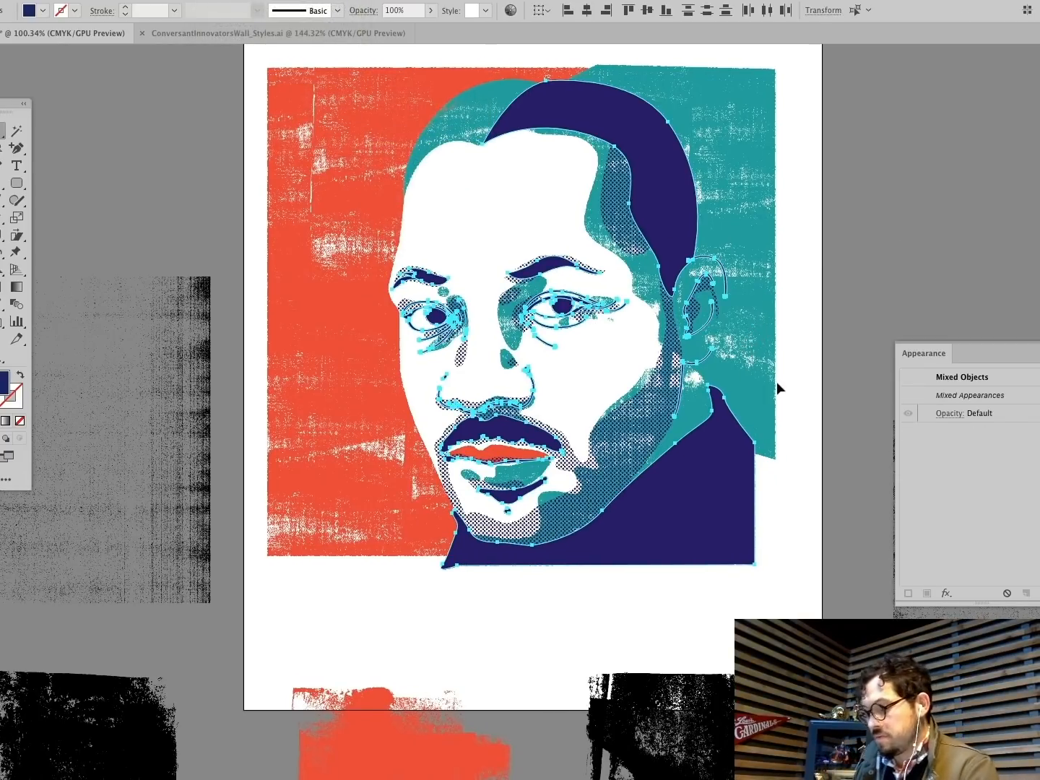
key("super+8")
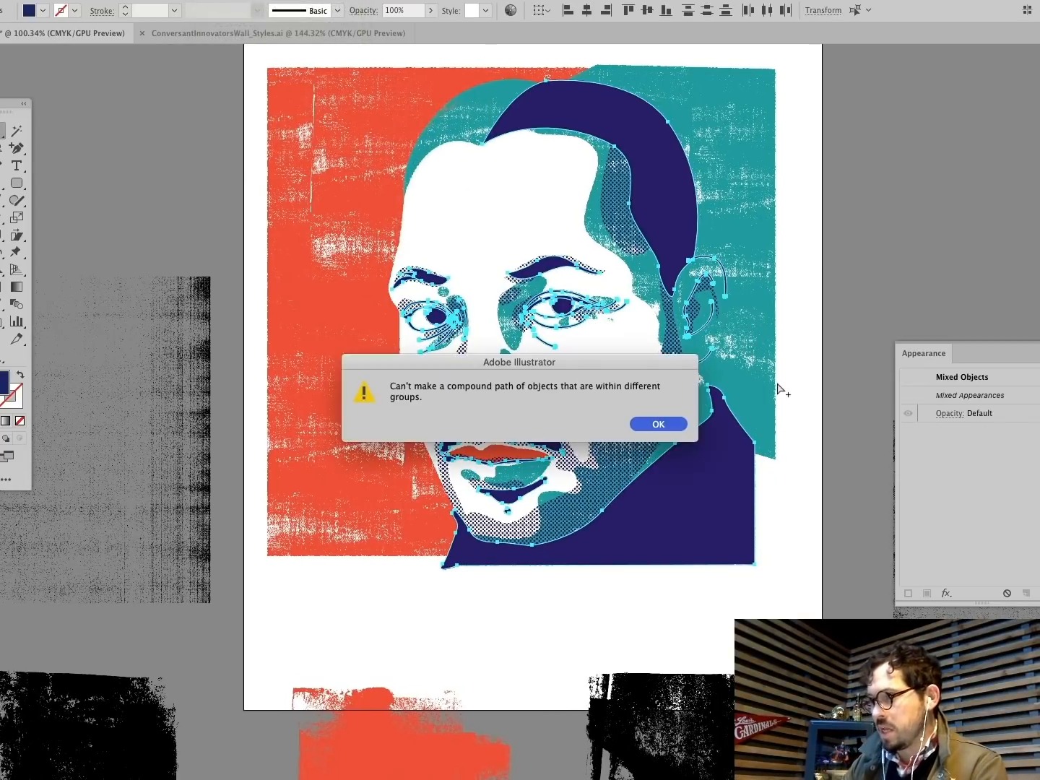
left_click(645, 424)
left_click(856, 320)
Step: Select all the artwork and ungroup it so the navy hair shape becomes a standalone path
left_click_drag(681, 490, 801, 447)
key("super+z")
left_click(512, 431)
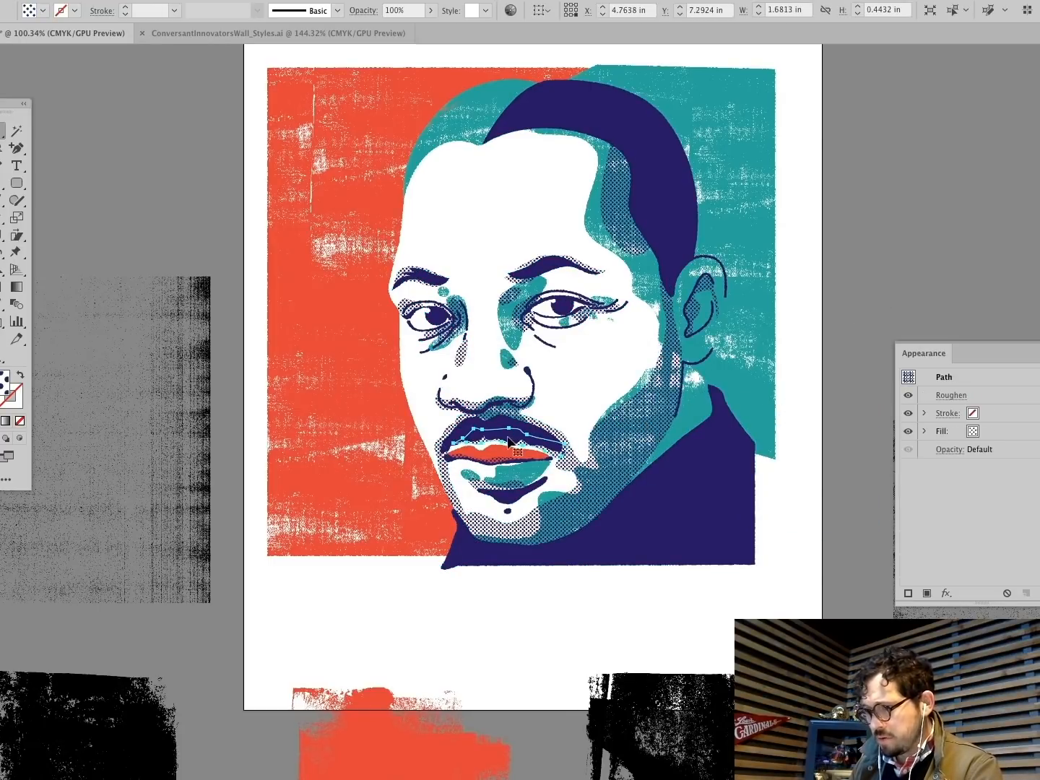
left_click(653, 209)
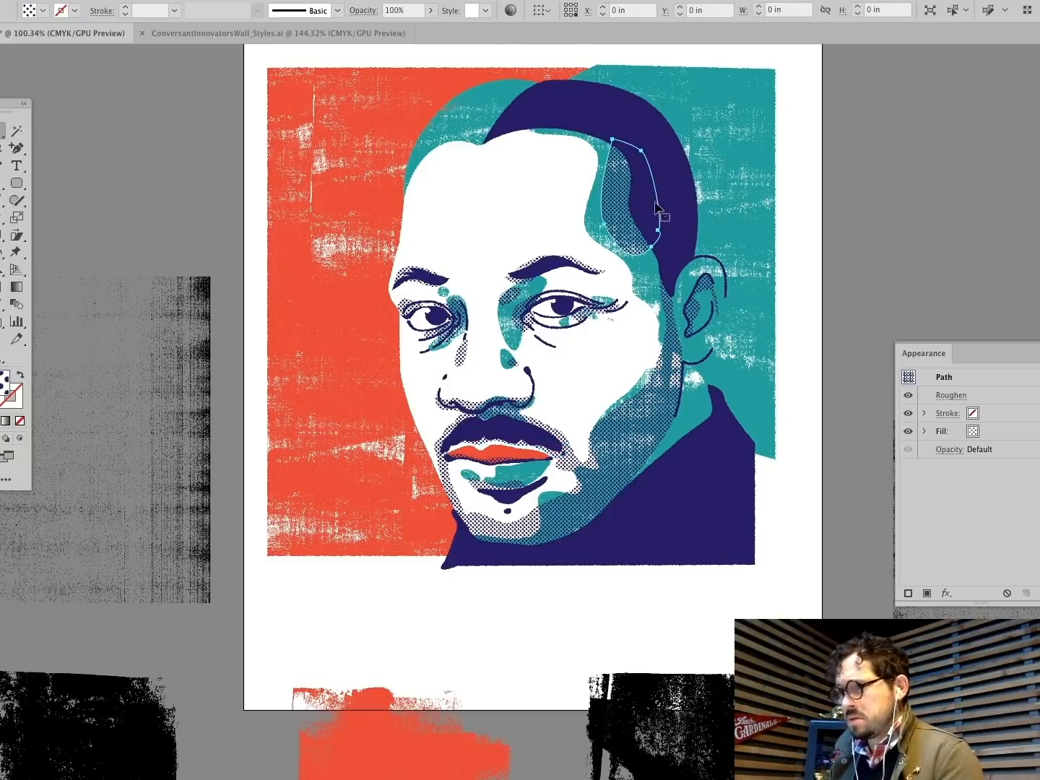
left_click(550, 101)
left_click(550, 102)
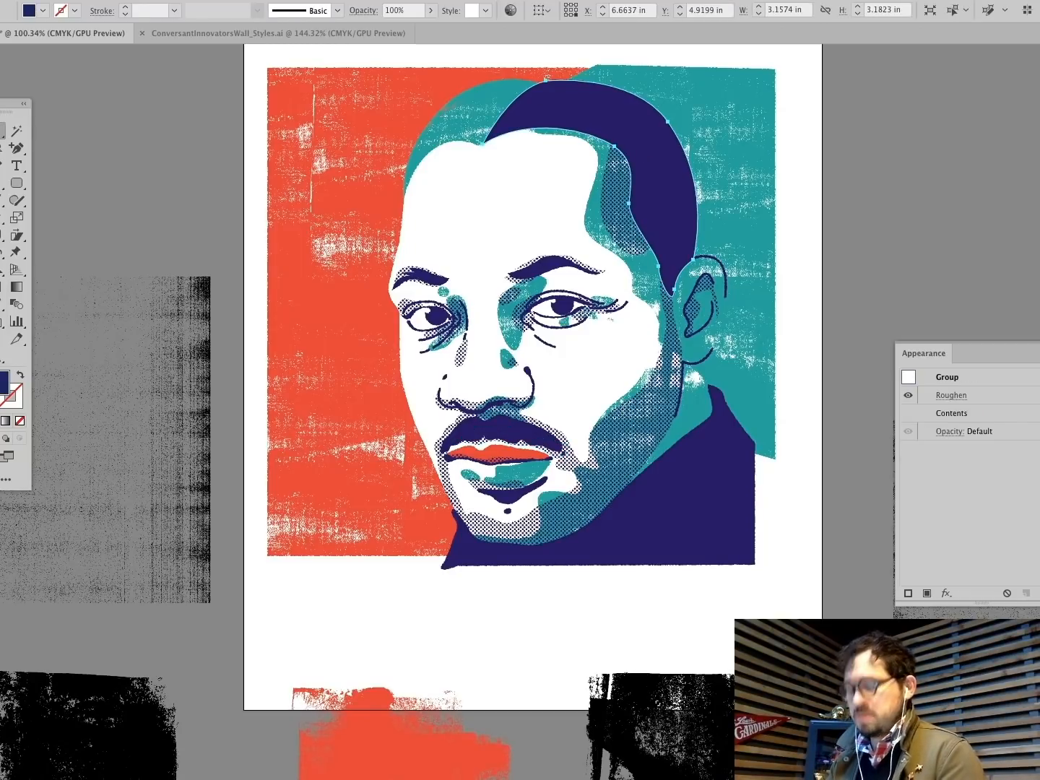
key("super+a")
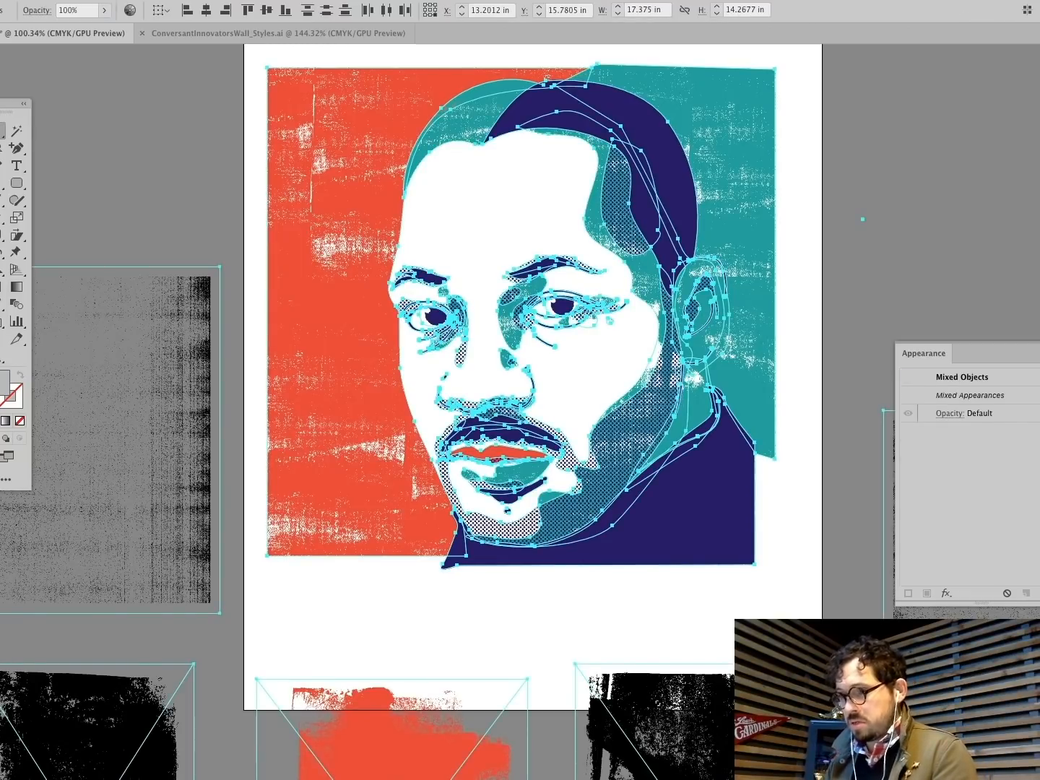
left_click(208, 132)
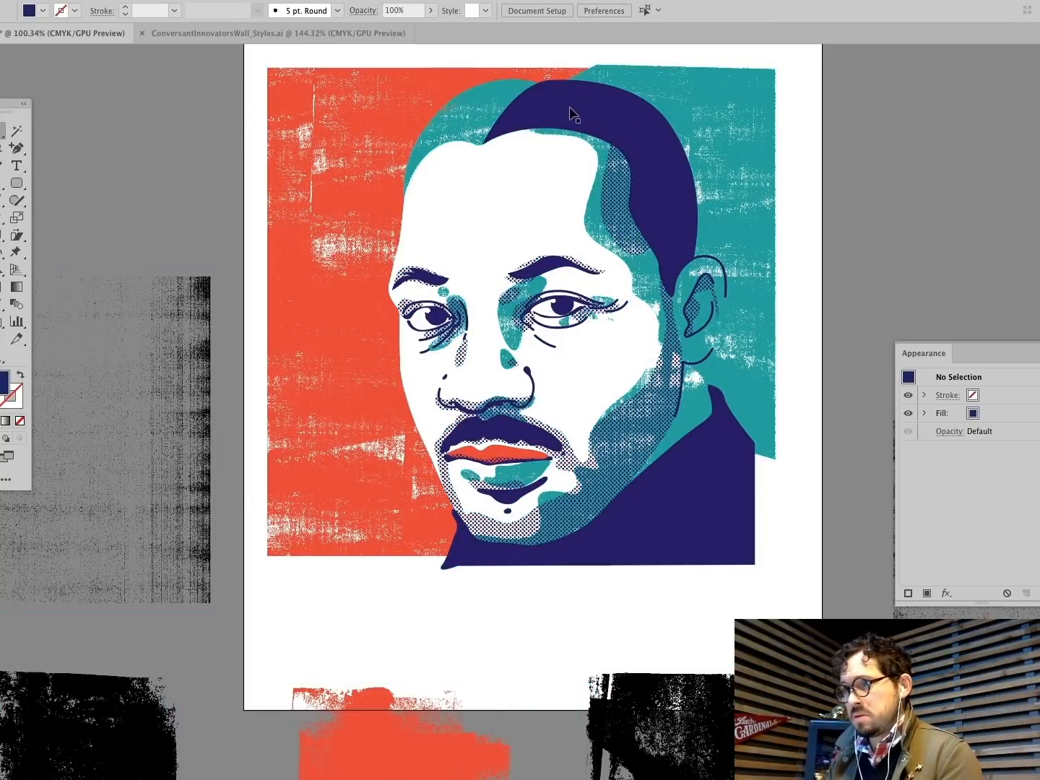
Step: Reselect all shapes matching the ungrouped hair's navy fill color and retry making a compound path
left_click(571, 108)
left_click(212, 1)
mouse_move(233, 111)
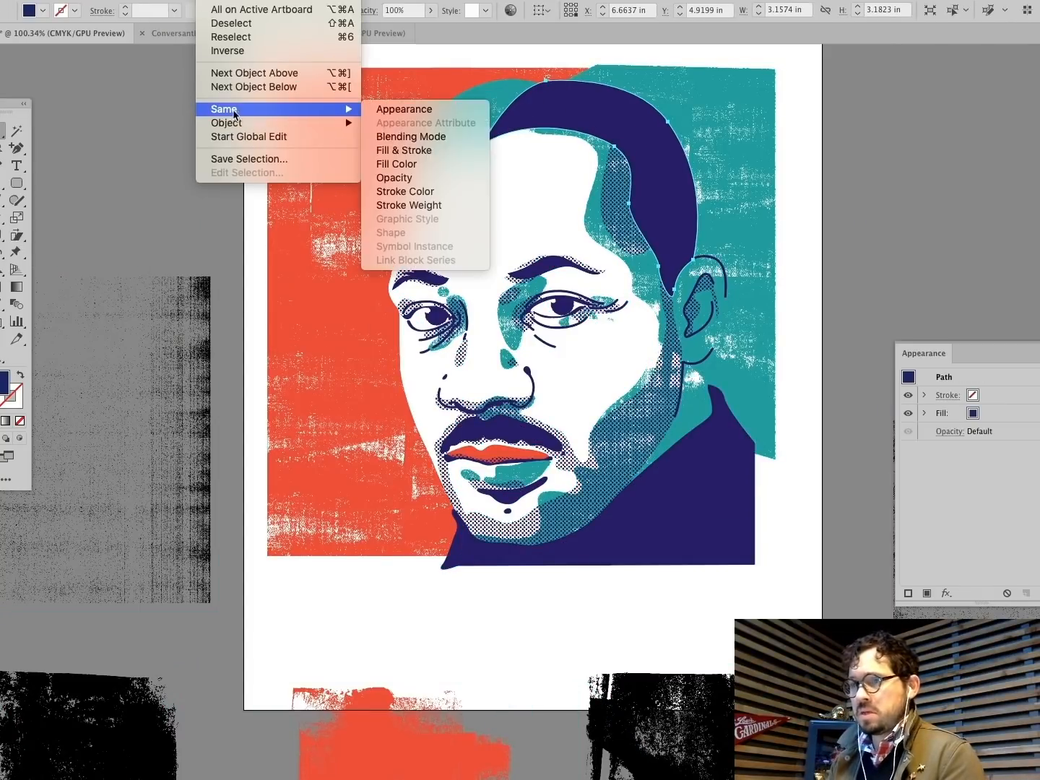
left_click(431, 164)
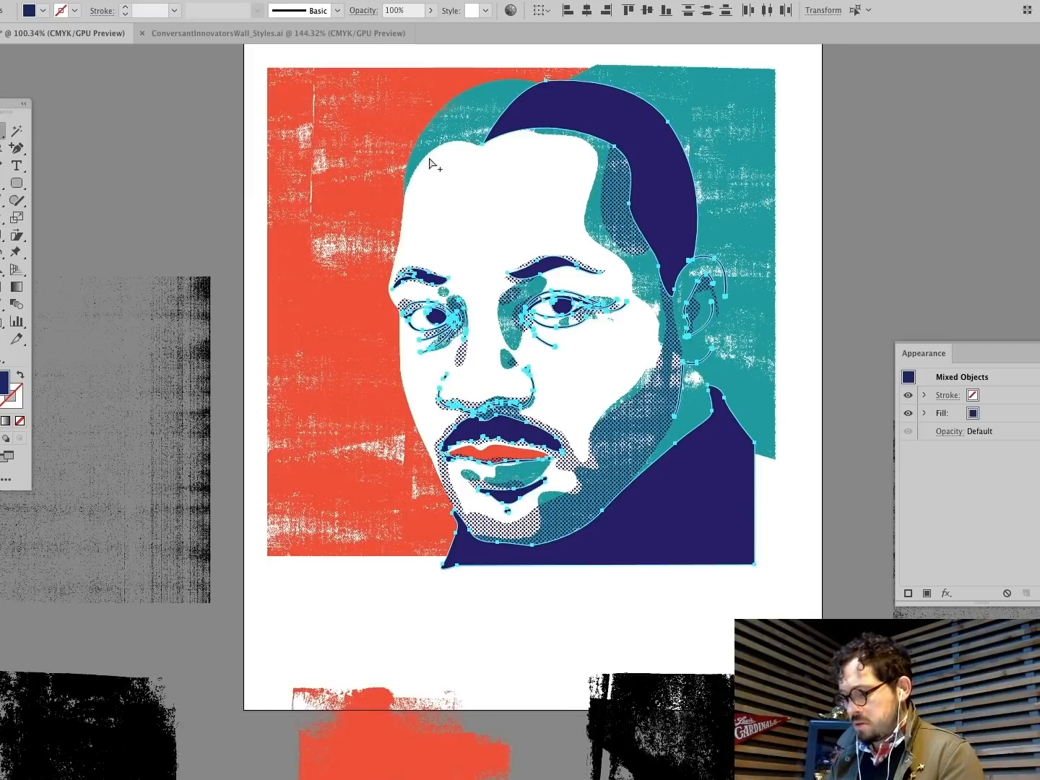
key("super+8")
left_click(659, 424)
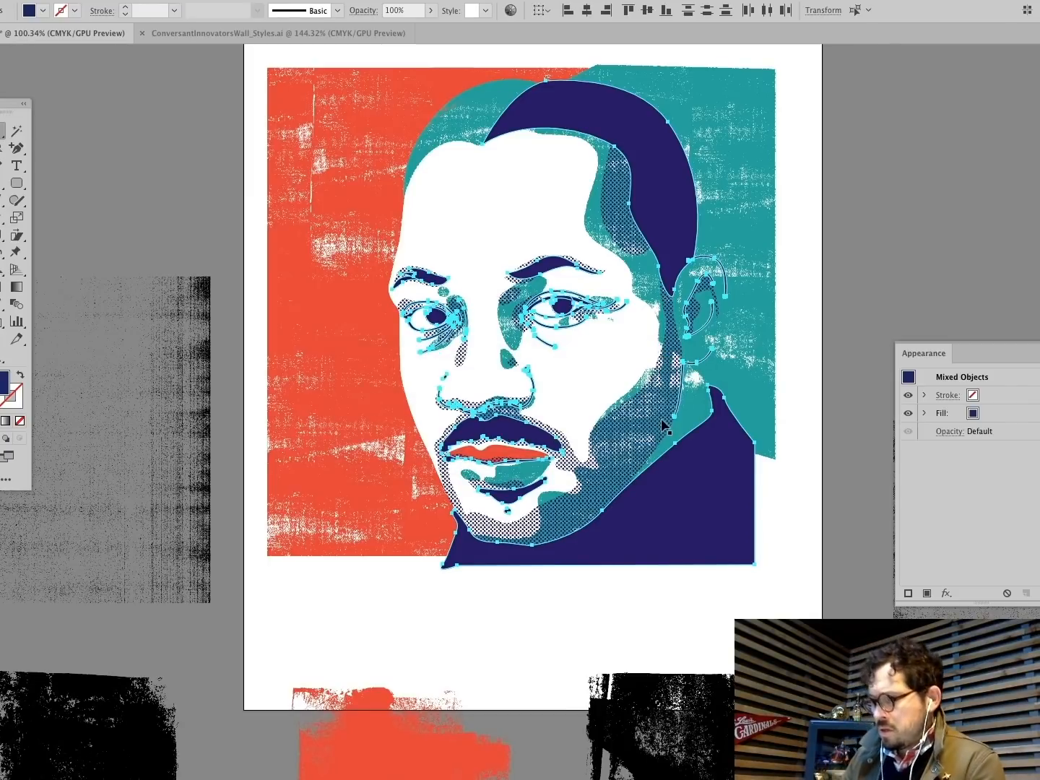
Step: Check the nose and eye shapes individually for leftover grouping and ungroup them
left_click(259, 278)
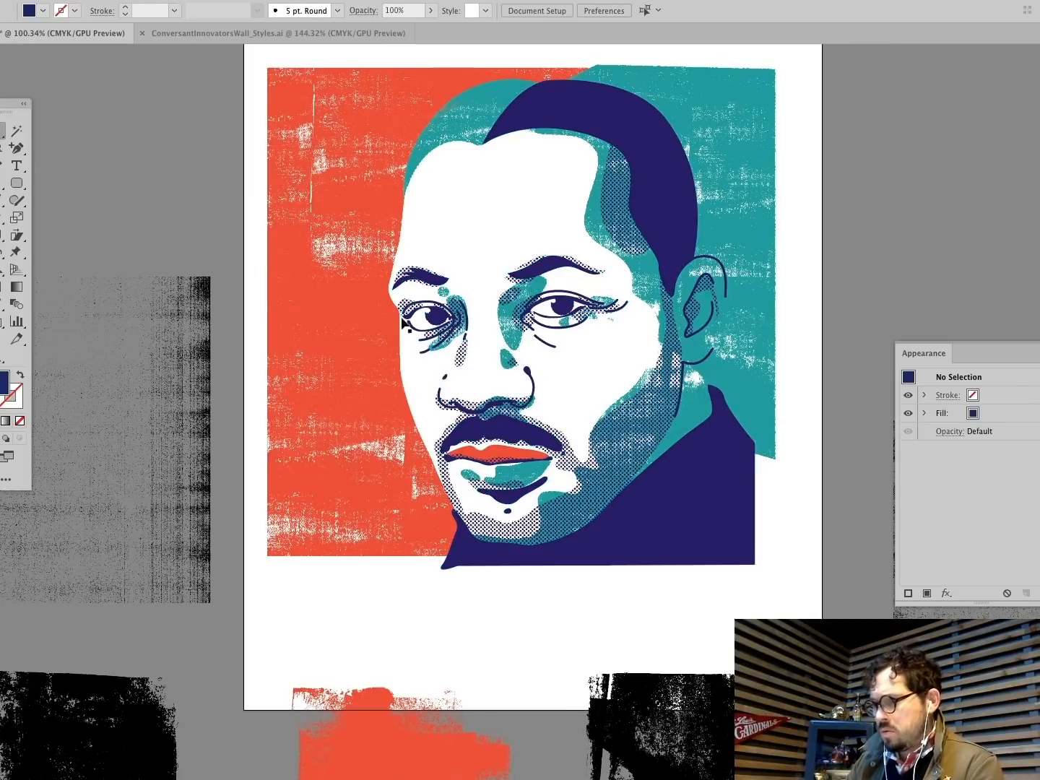
left_click(498, 400)
left_click(530, 381)
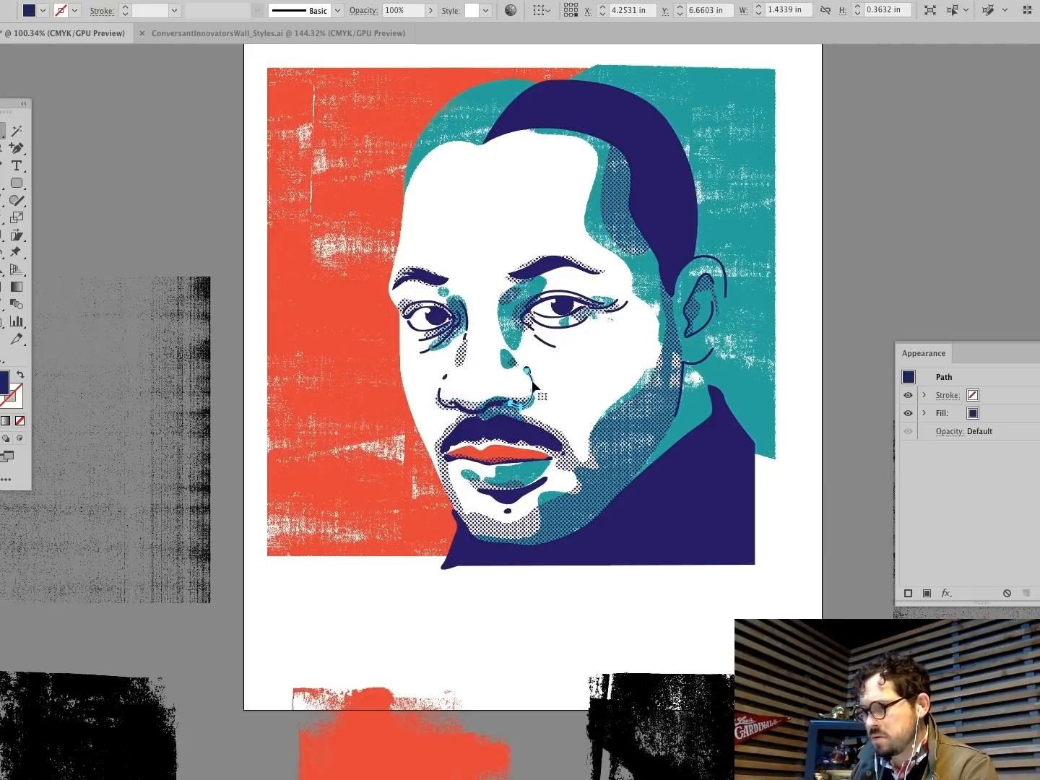
left_click(511, 364)
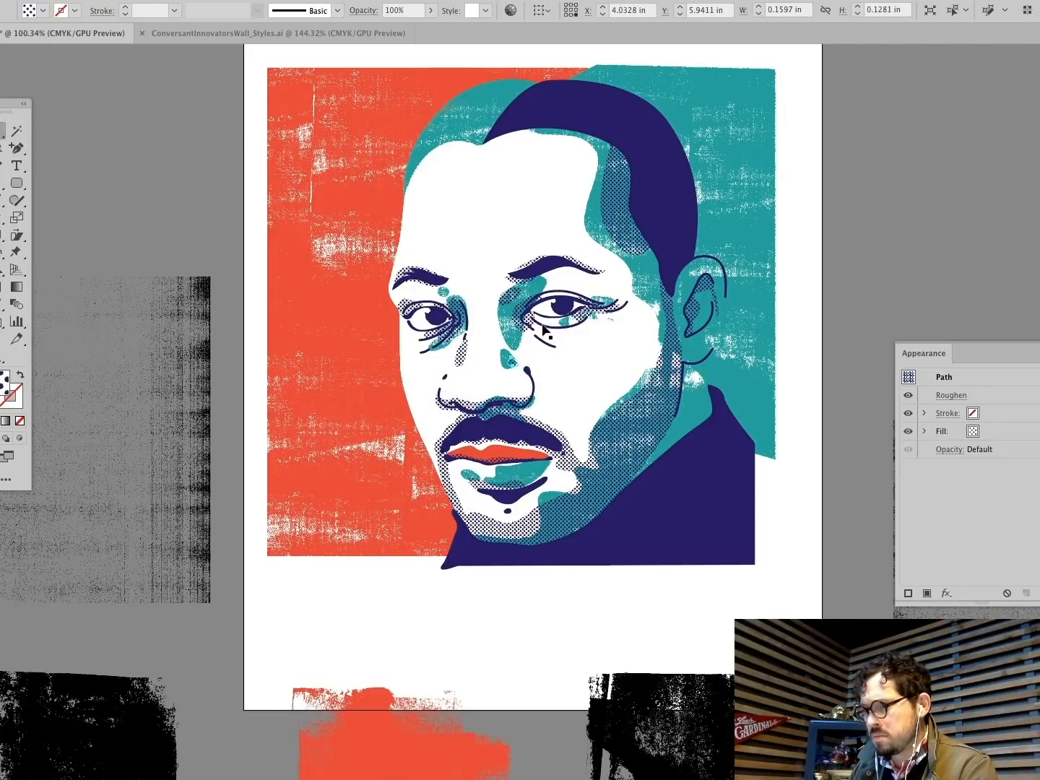
left_click(541, 324)
left_click(562, 306)
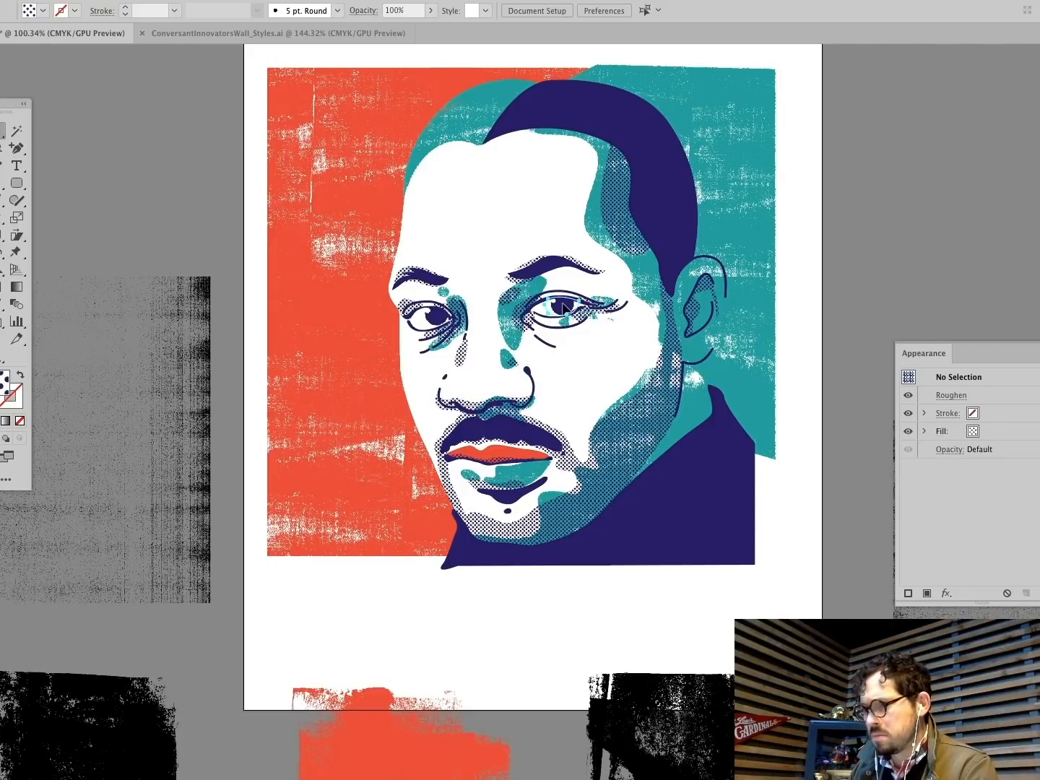
left_click(436, 323)
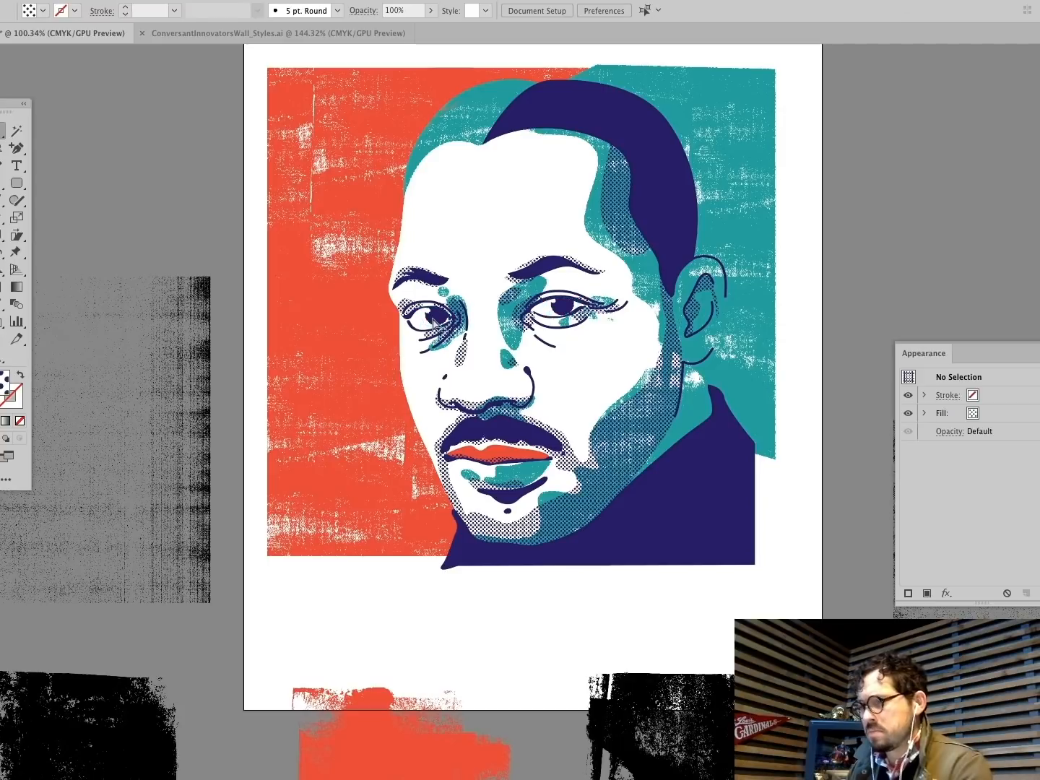
Step: Select all shapes with the hair's navy fill color and combine them into a single compound path
left_click(677, 159)
left_click(176, 1)
mouse_move(211, 2)
mouse_move(246, 108)
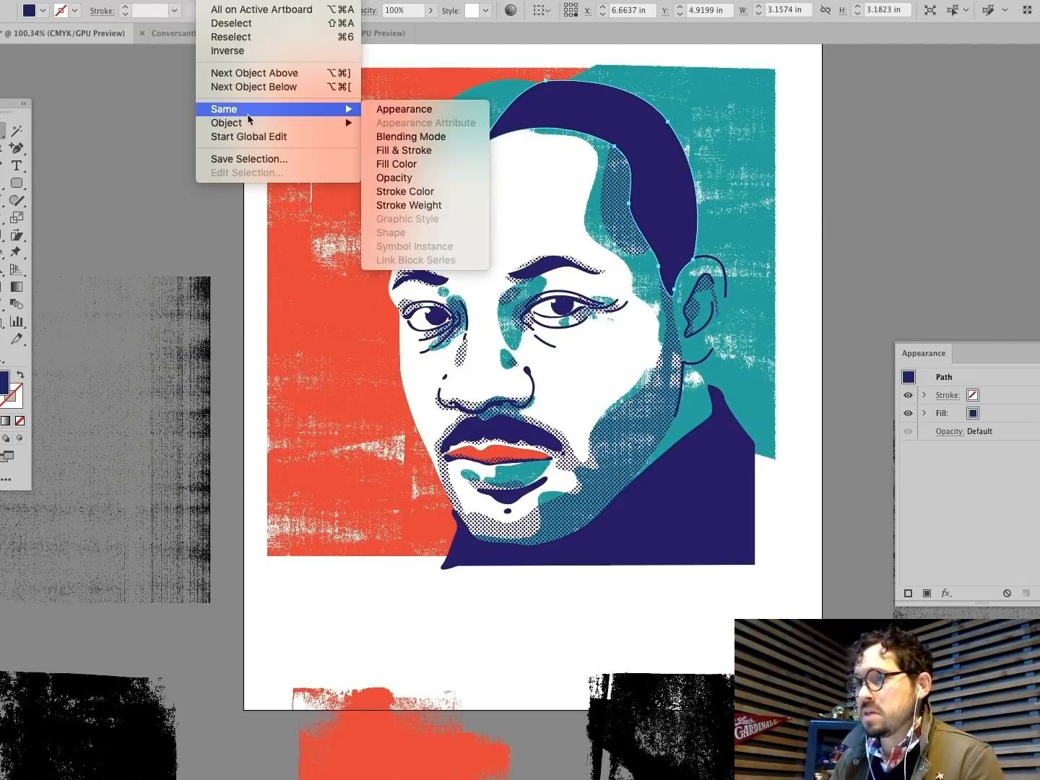
left_click(416, 165)
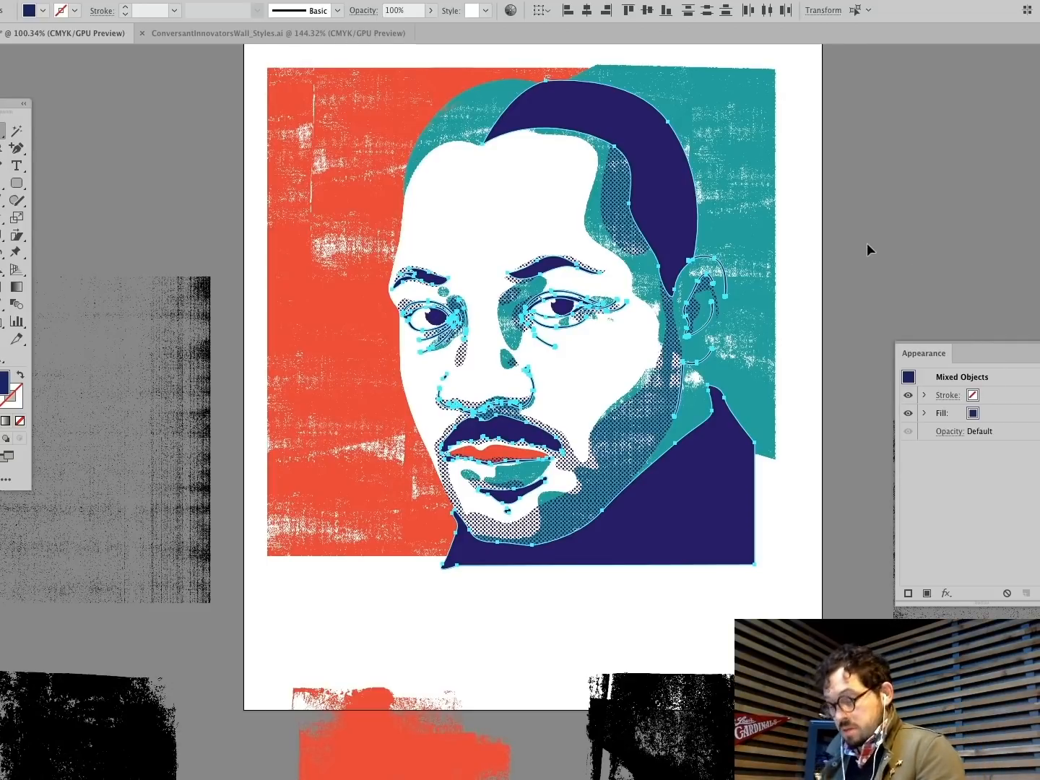
key("super+8")
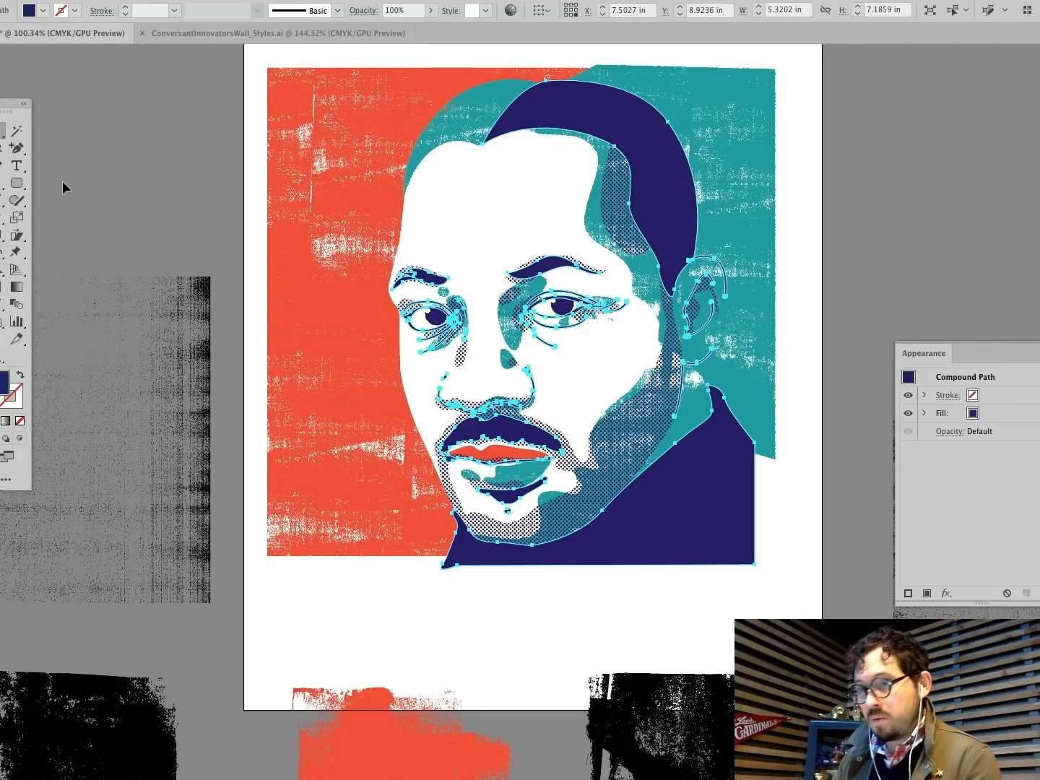
scroll(286, 663, "down", 5)
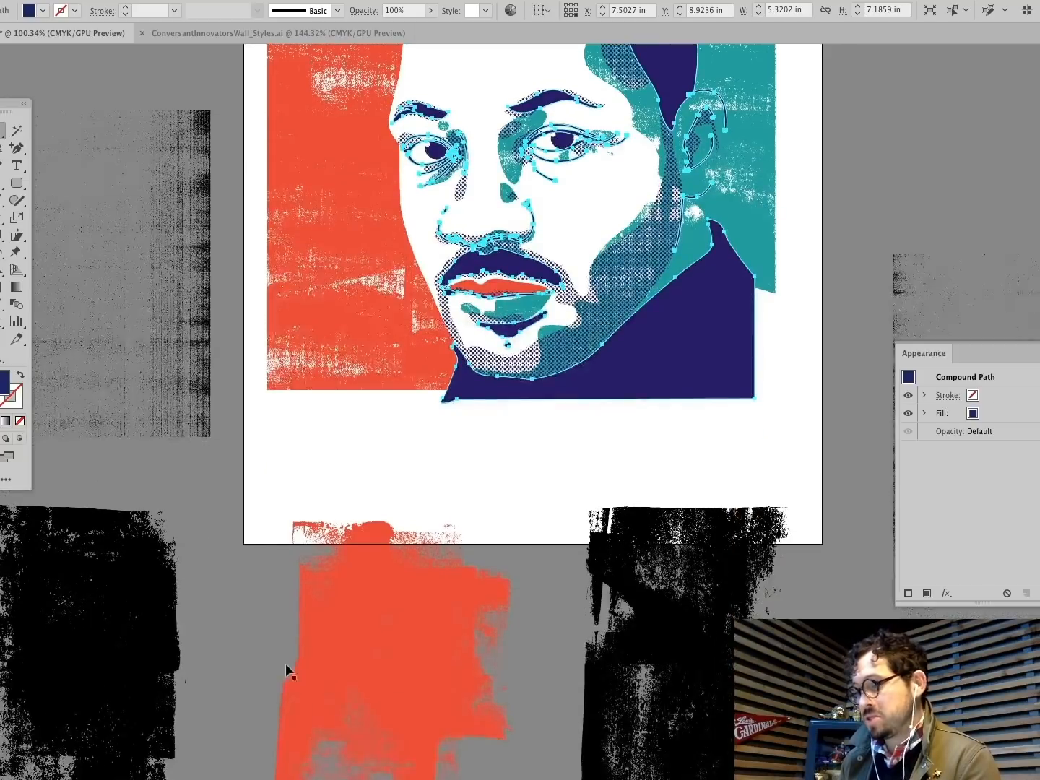
Step: Move the RolledInkTexture4 bitmap over the portrait's shoulder and recolour it with the navy sampled from the jacket
left_click(114, 108)
left_click(91, 614)
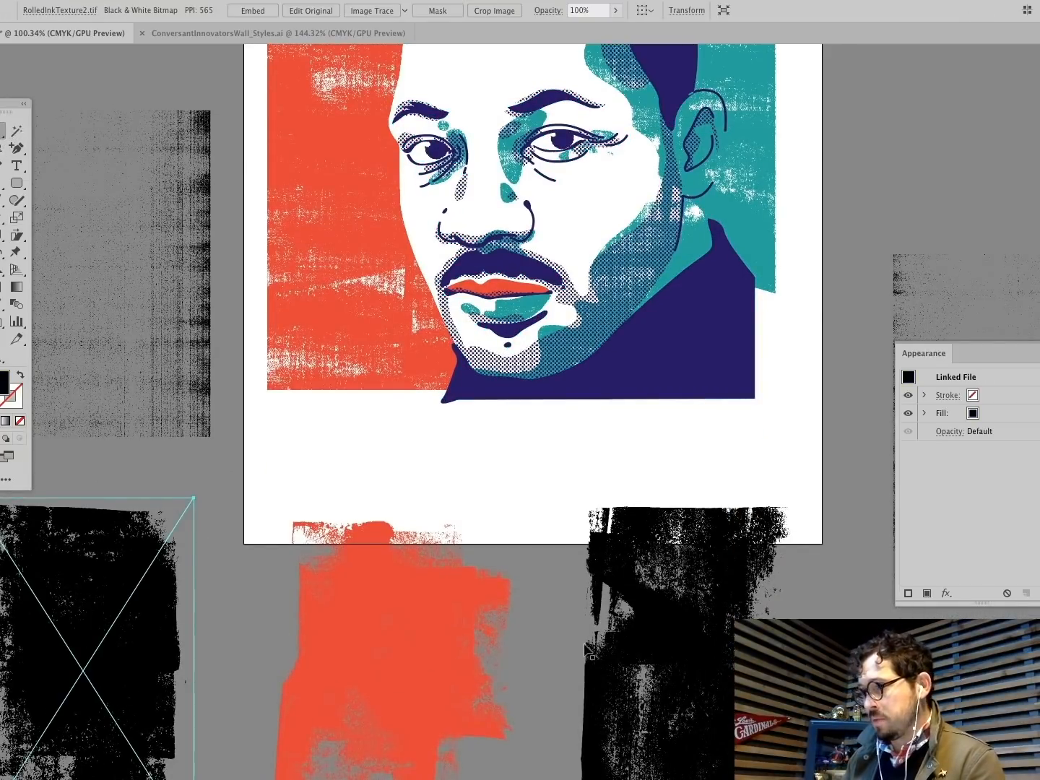
scroll(586, 650, "right", 3)
left_click(620, 692)
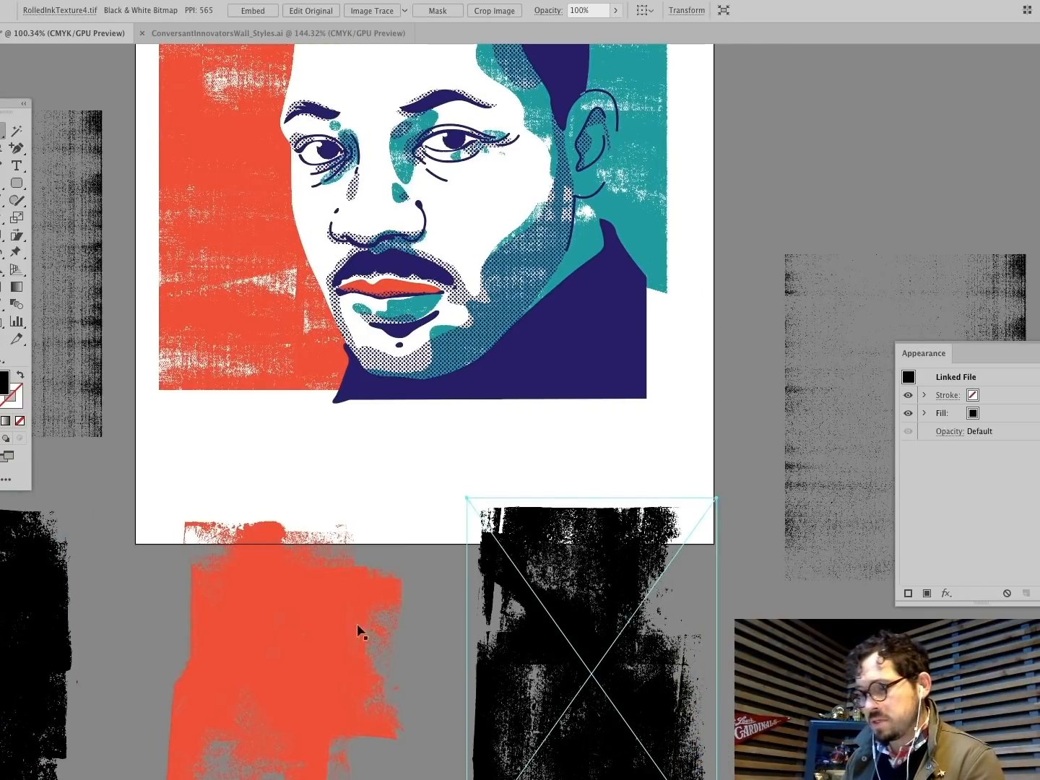
left_click_drag(586, 725, 537, 410)
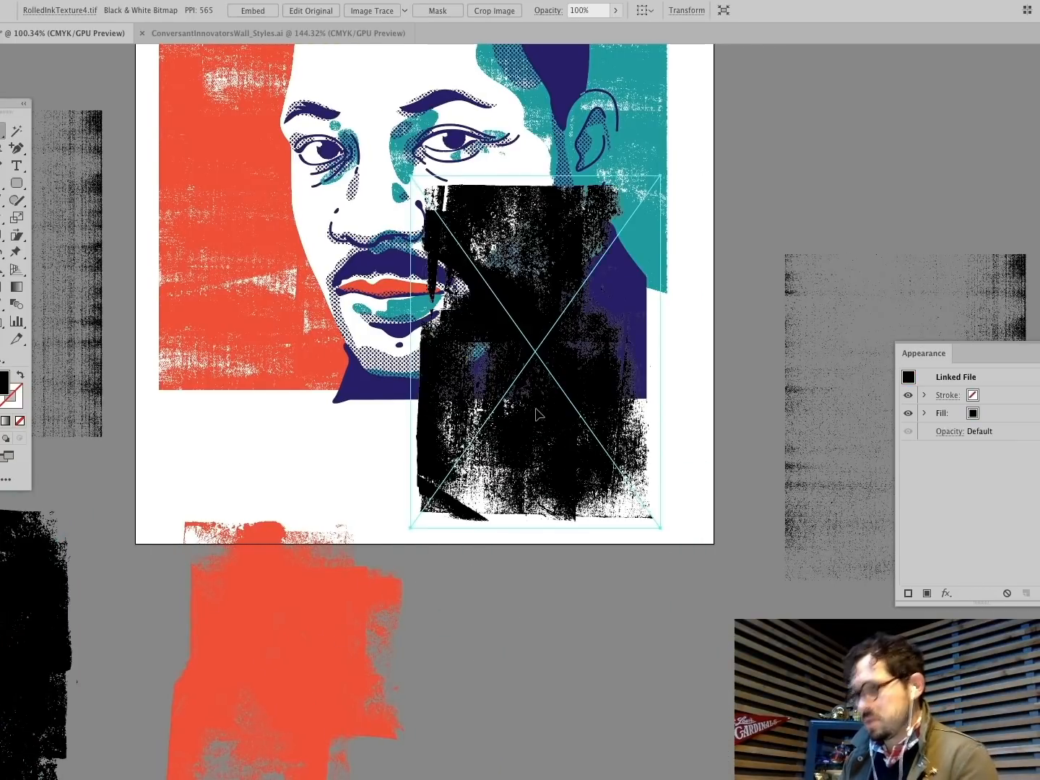
left_click(16, 303)
left_click(370, 373)
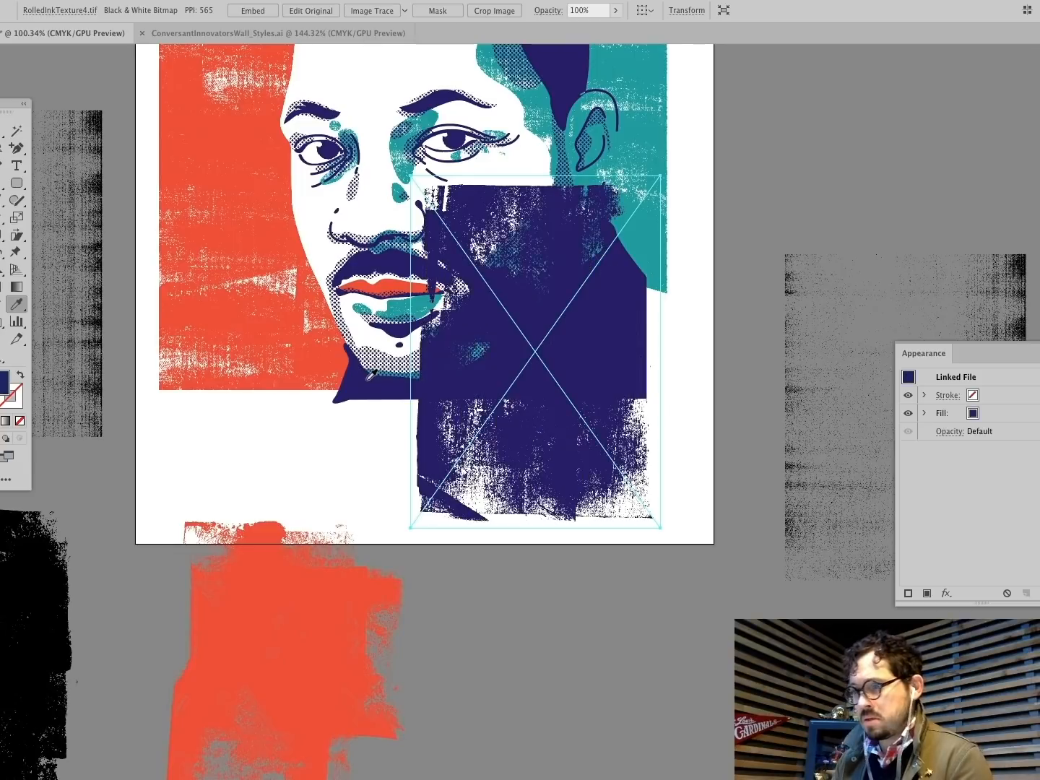
Step: Send the navy ink texture to the back and mask it inside the navy compound path
key("super+shift+[")
left_click(3, 131)
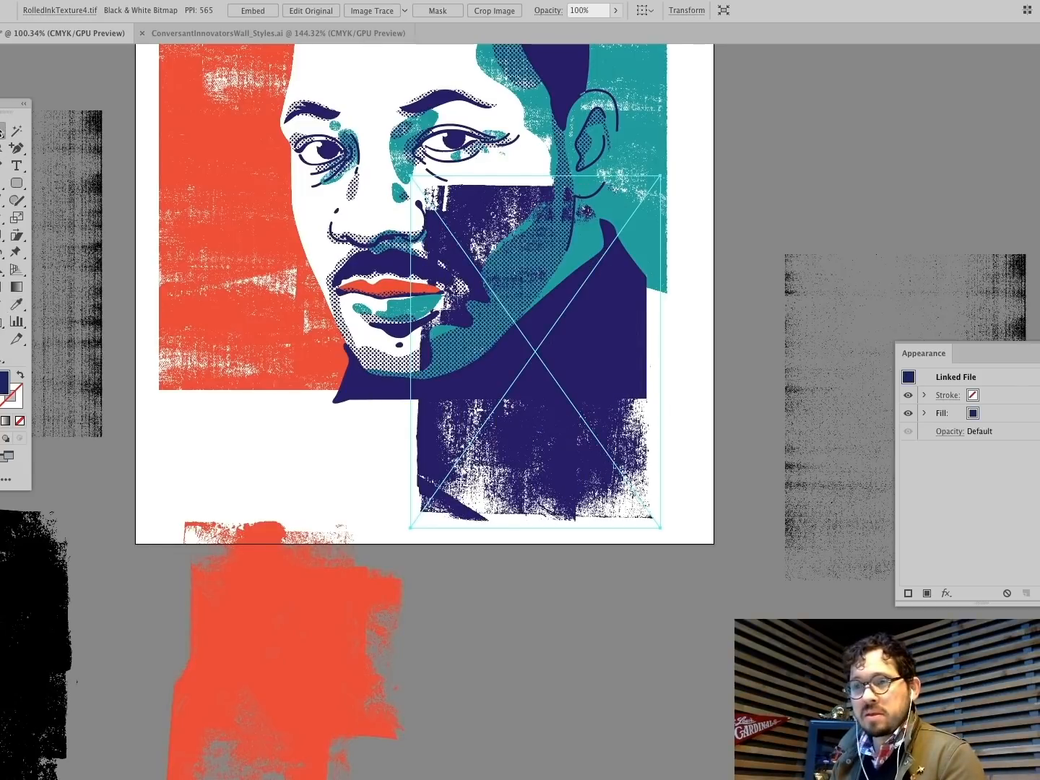
left_click(613, 353)
left_click(606, 442, "shift")
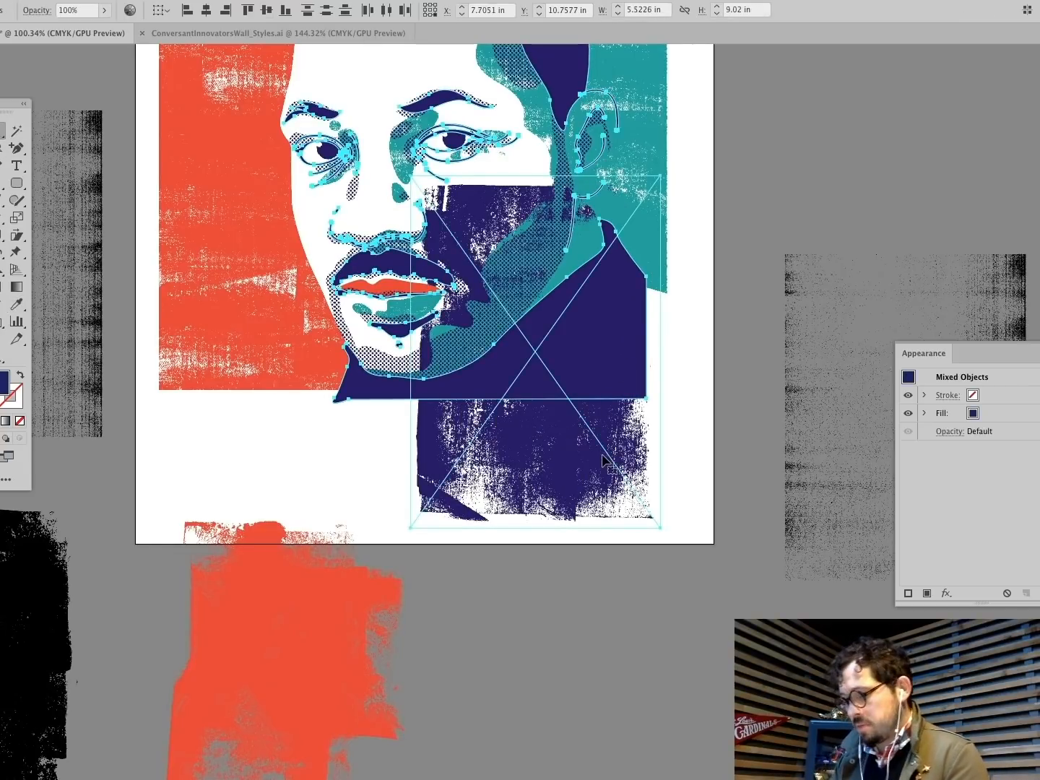
key("super+7")
left_click(708, 505)
scroll(114, 156, "up", 5)
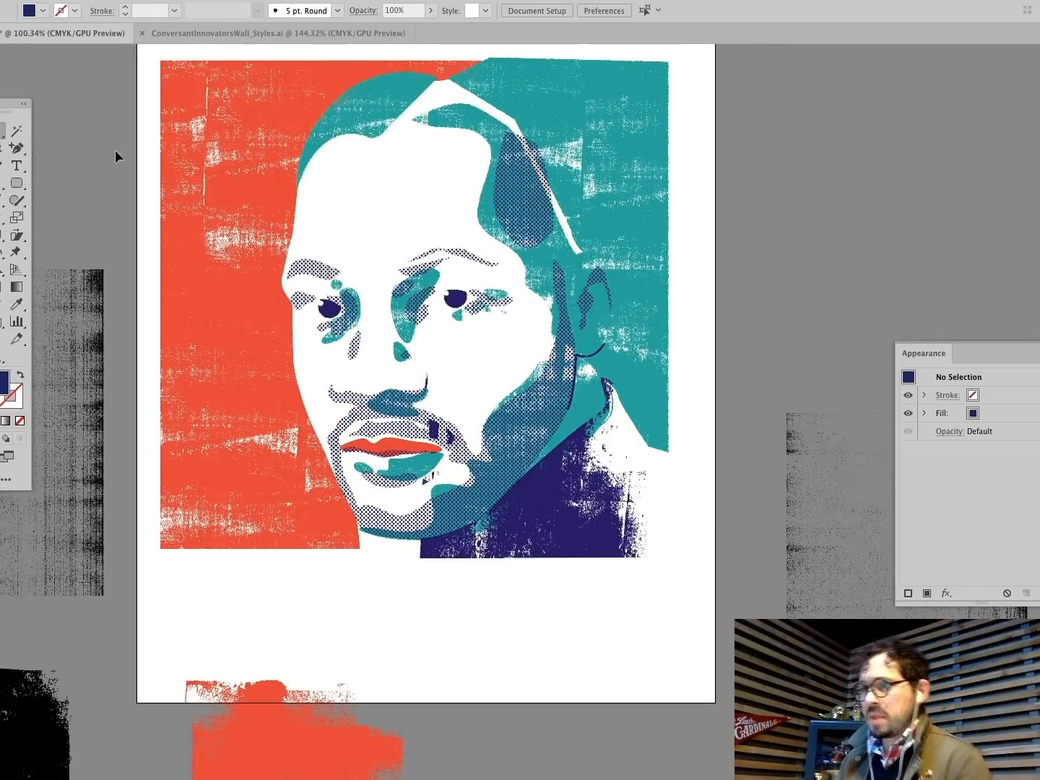
Step: Reposition the masked ink texture over the jacket and duplicate it across the left side of the face and the hair
left_click(2, 135)
left_click(30, 148)
left_click(705, 510)
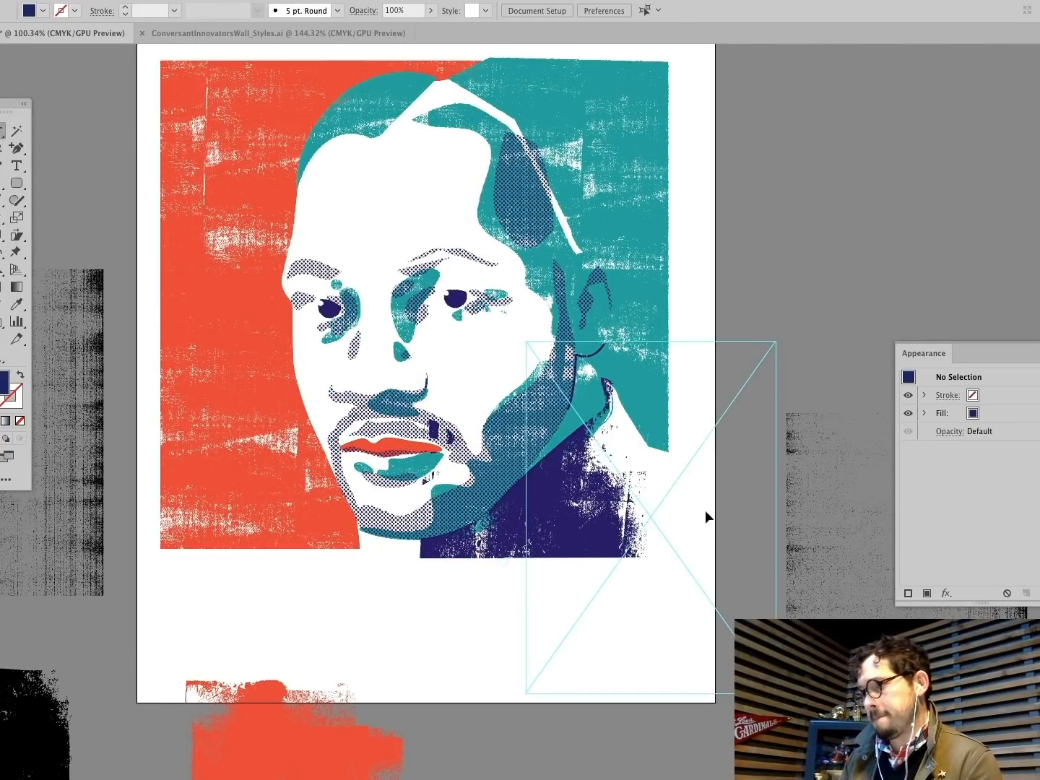
left_click(615, 519)
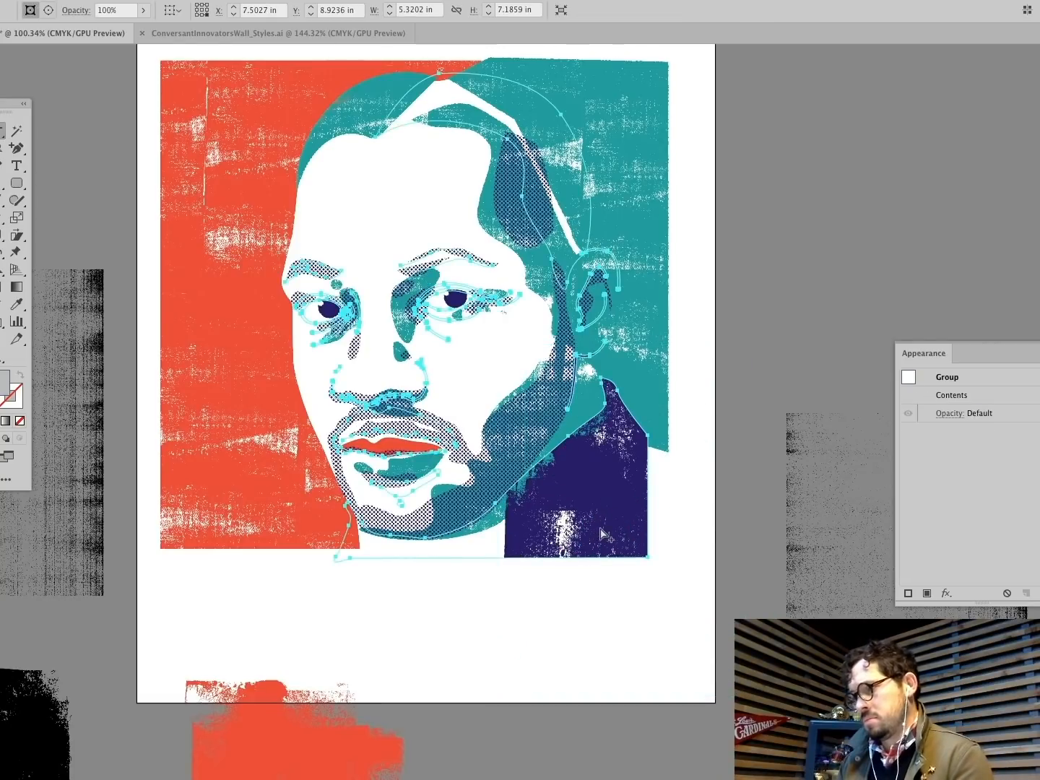
left_click_drag(726, 520, 353, 367)
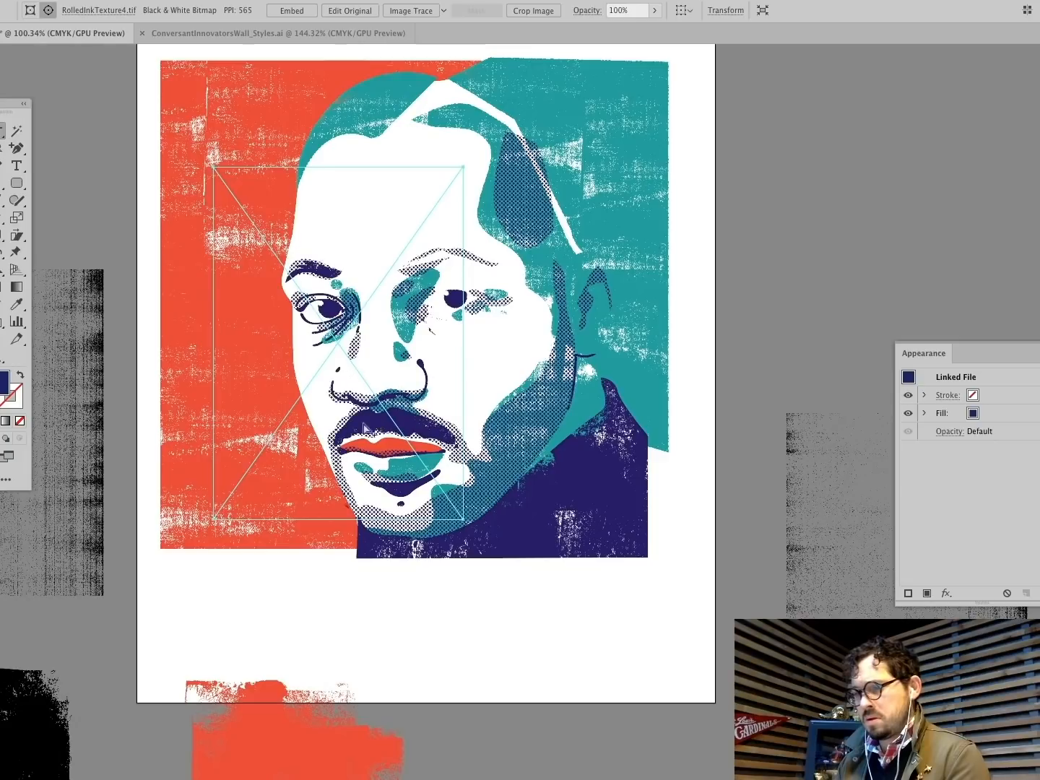
left_click_drag(363, 430, 516, 317)
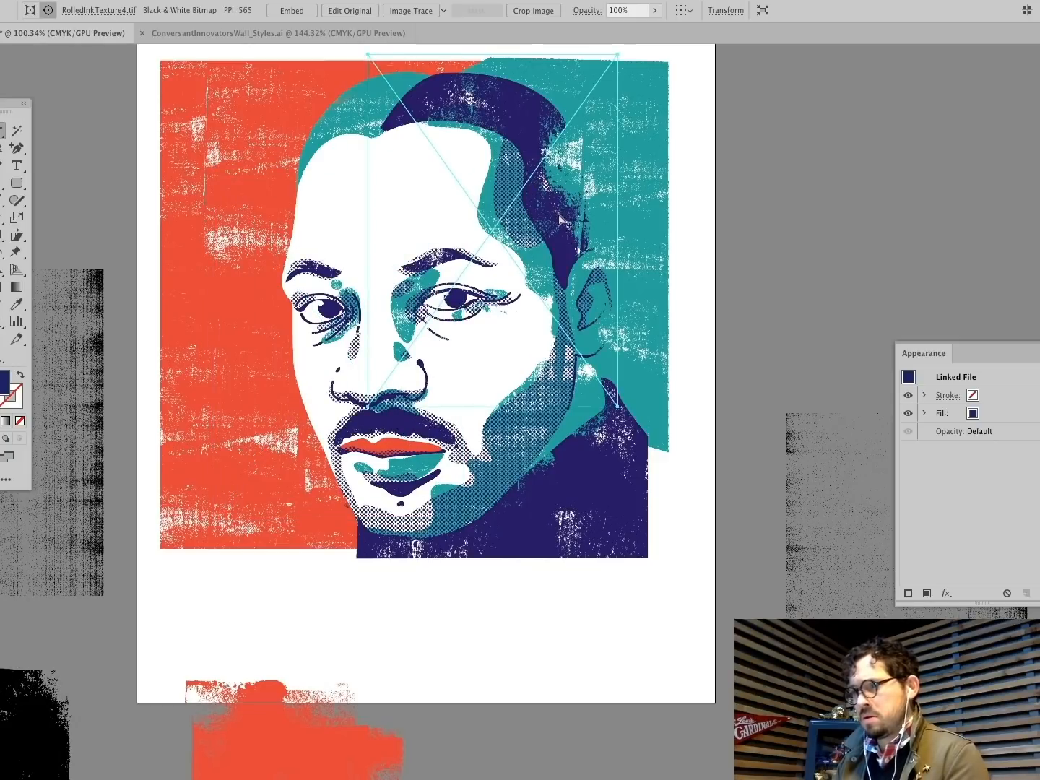
Step: Add another copy of the masked ink texture to fill the remaining back of the hair and the ear
left_click_drag(558, 225, 666, 205)
key("super+z")
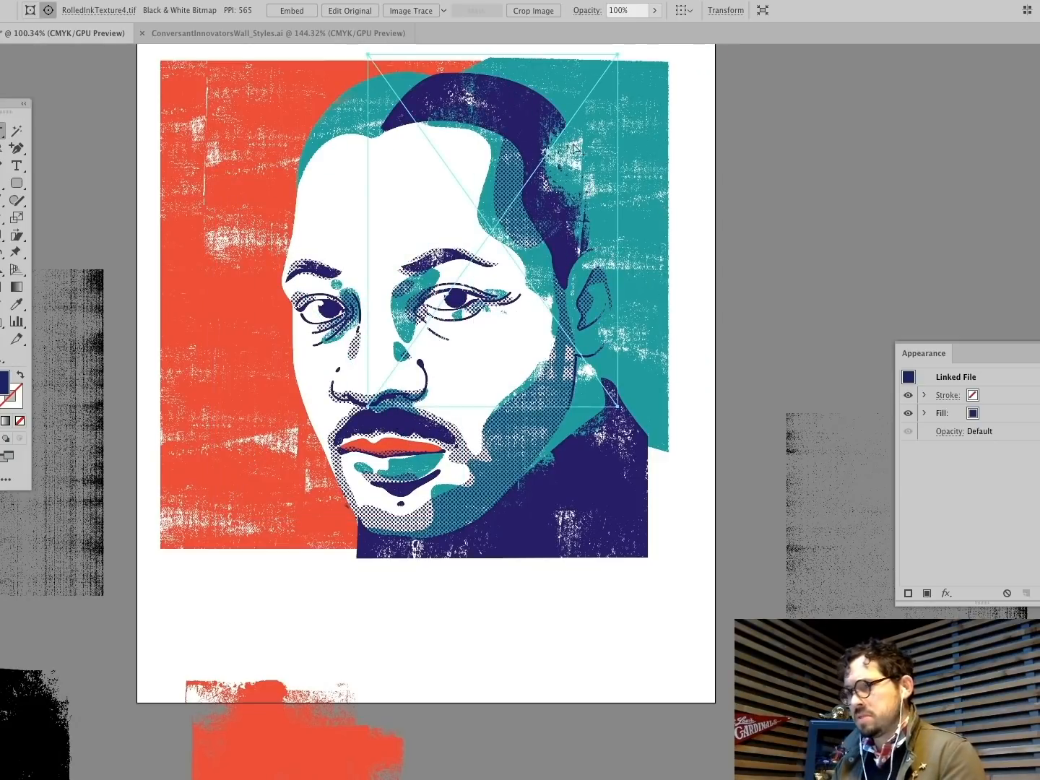
left_click(856, 194)
left_click_drag(551, 211, 571, 210)
left_click(921, 145)
left_click(574, 249)
key("ctrl+shift+a")
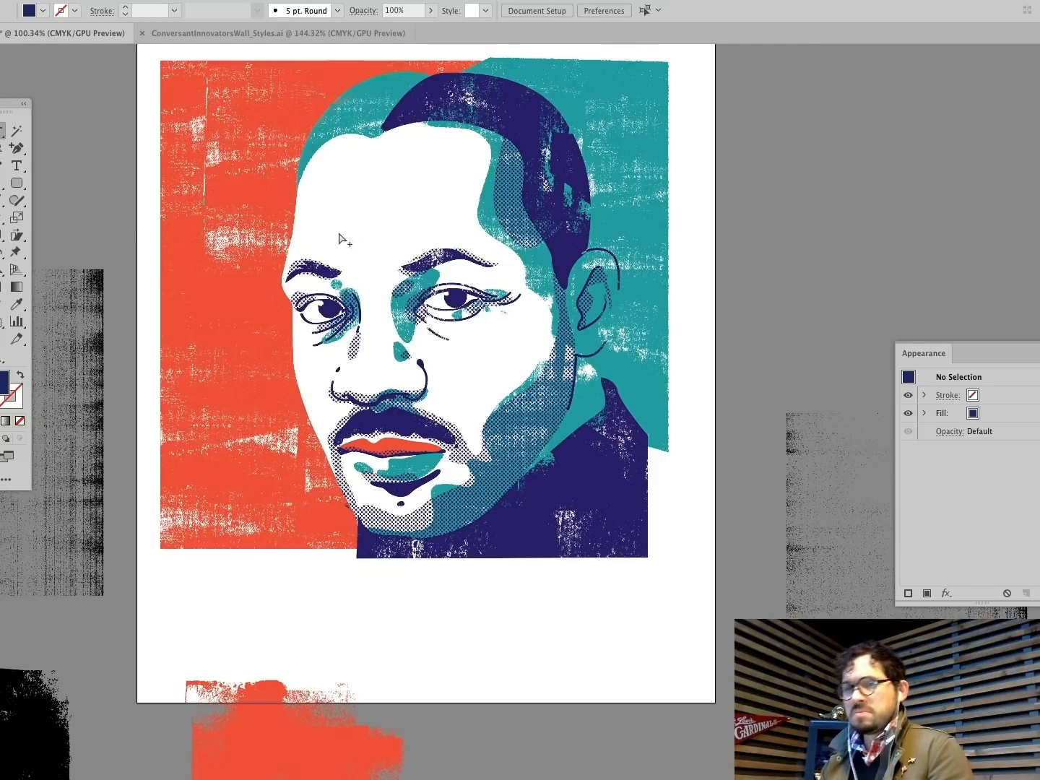
Step: Apply the Roughen effect to the navy compound path that masks the ink texture
left_click(17, 148)
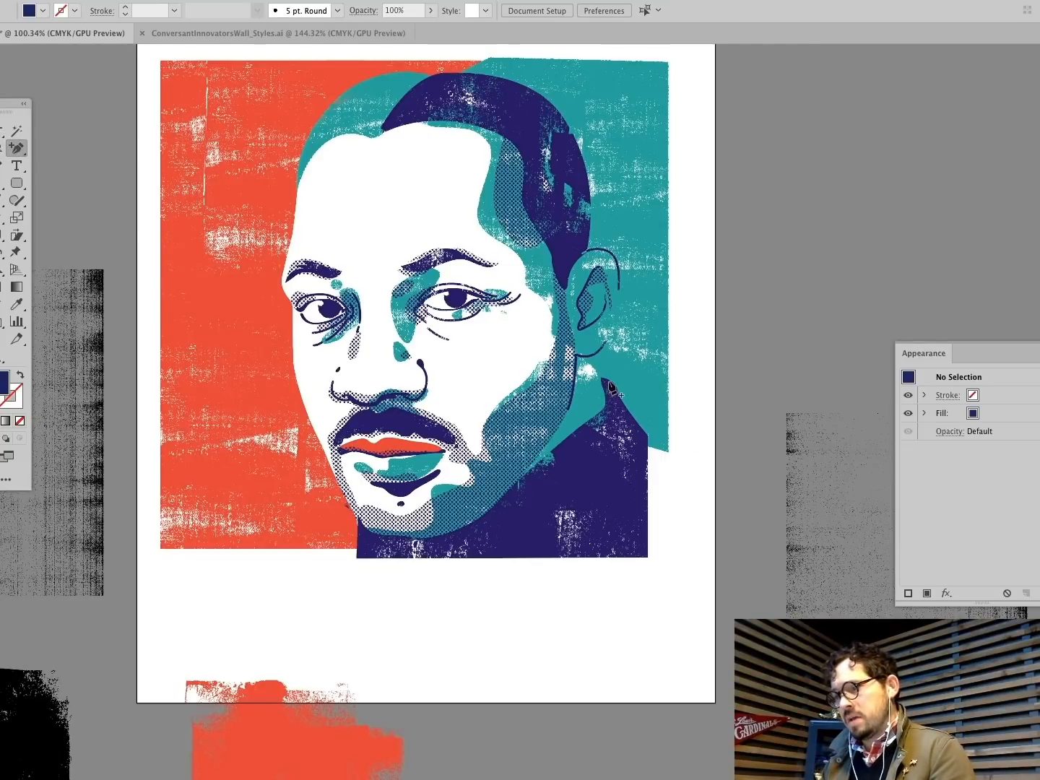
left_click(4, 130)
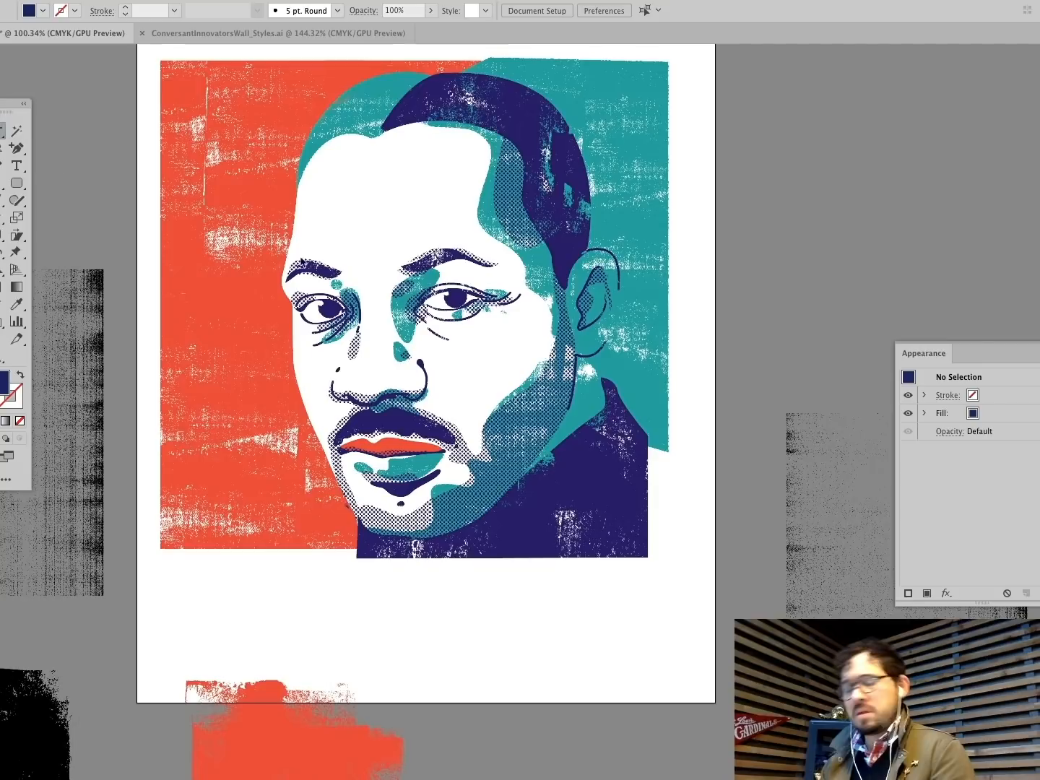
left_click(627, 410)
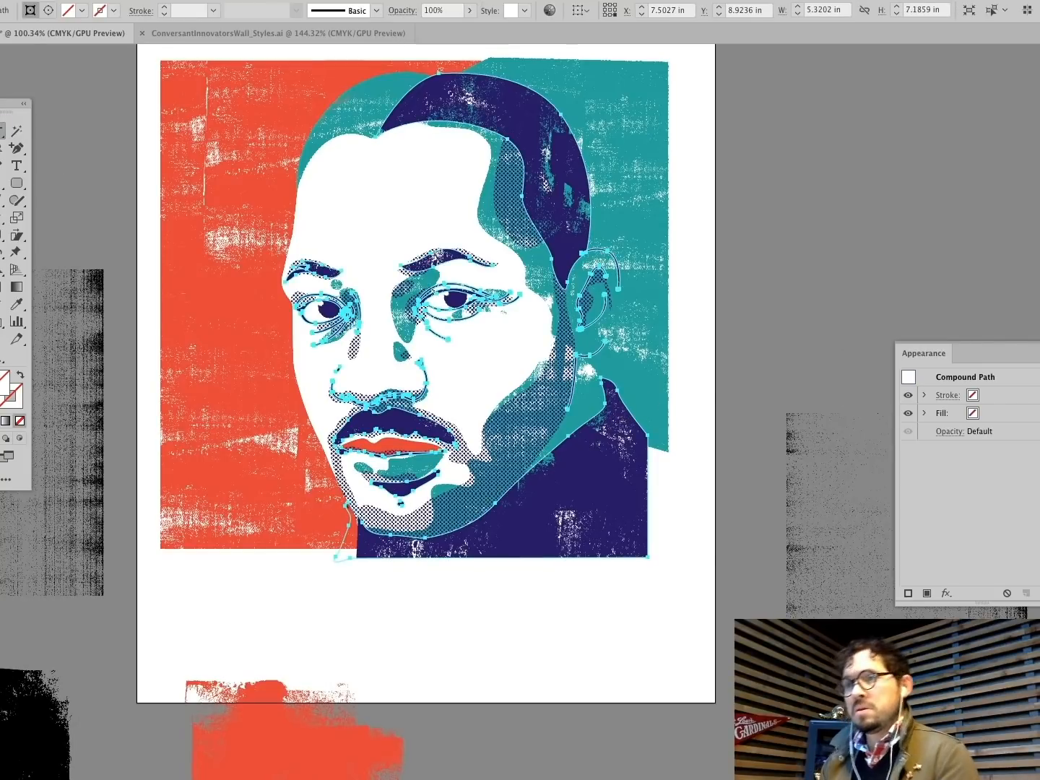
left_click(257, 0)
left_click(278, 0)
left_click(758, 200)
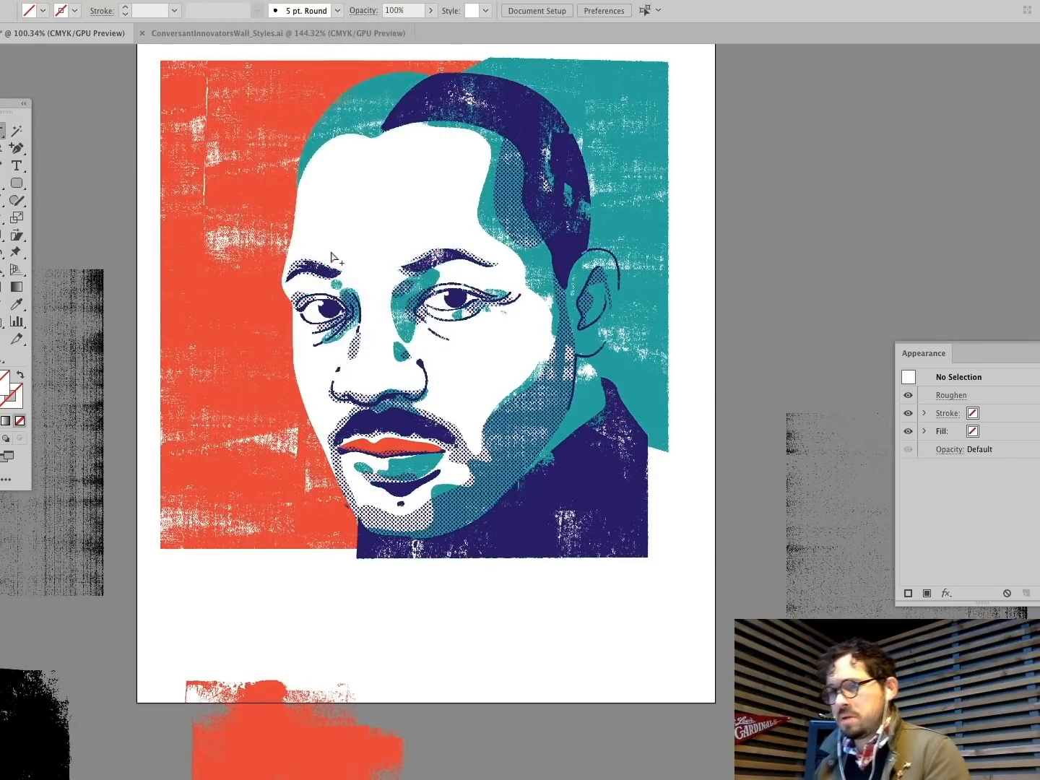
Step: Examine the texture and roughened edges of the navy shapes around the eyes, hair, ear, jaw and mouth
left_click(3, 355)
left_click_drag(408, 302, 588, 416)
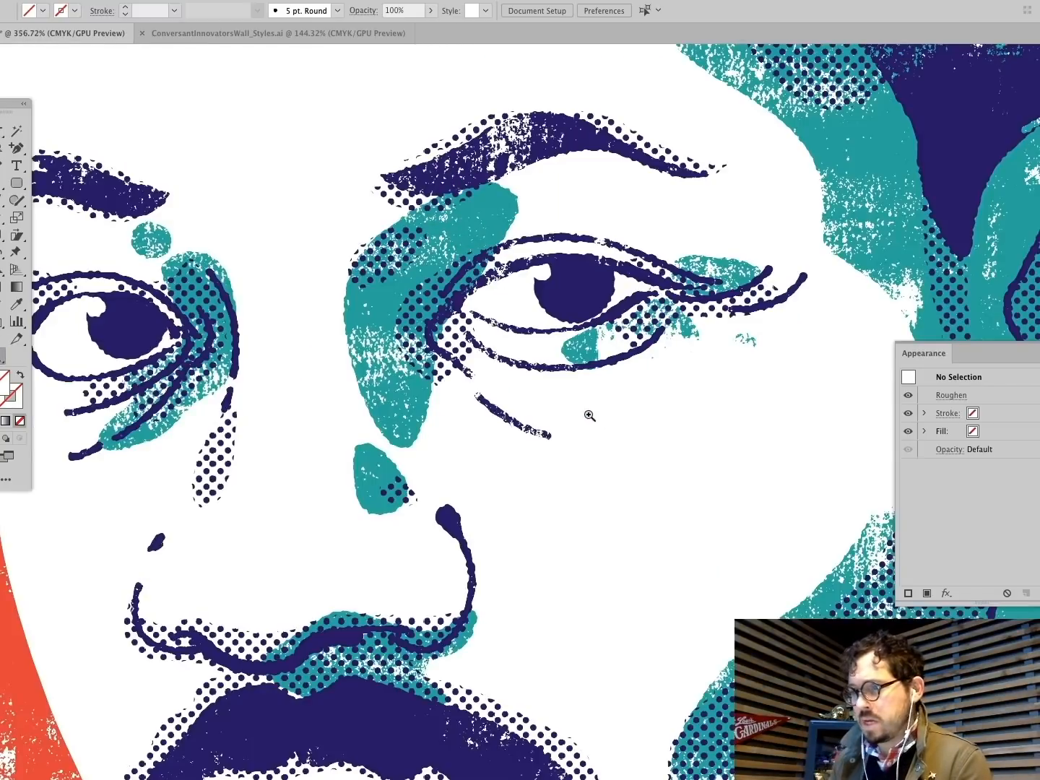
scroll(583, 409, "up", 2)
scroll(584, 409, "left", 6)
scroll(584, 409, "right", 3)
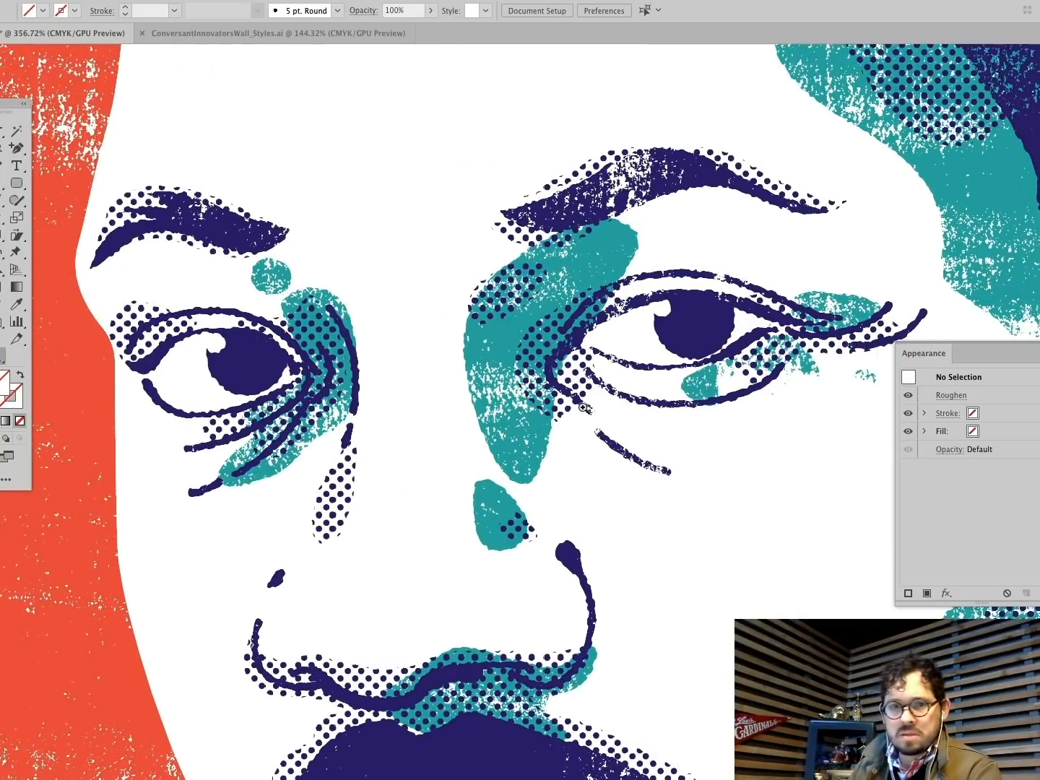
scroll(583, 409, "up", 5)
scroll(583, 409, "right", 8)
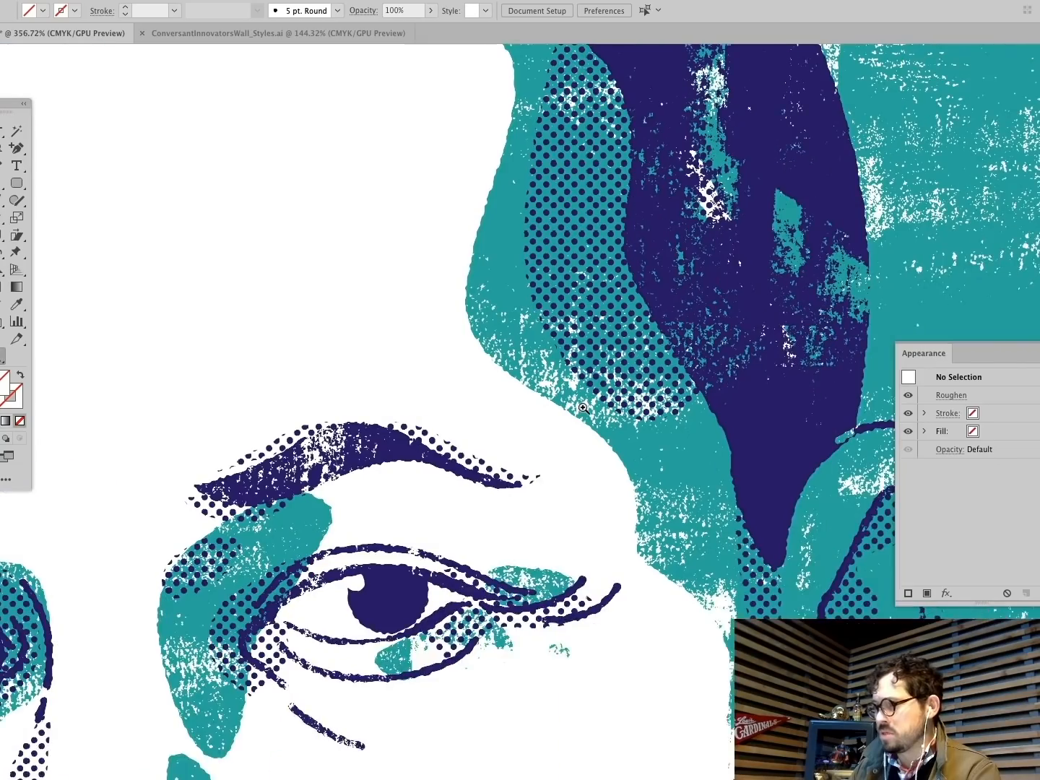
scroll(583, 409, "down", 8)
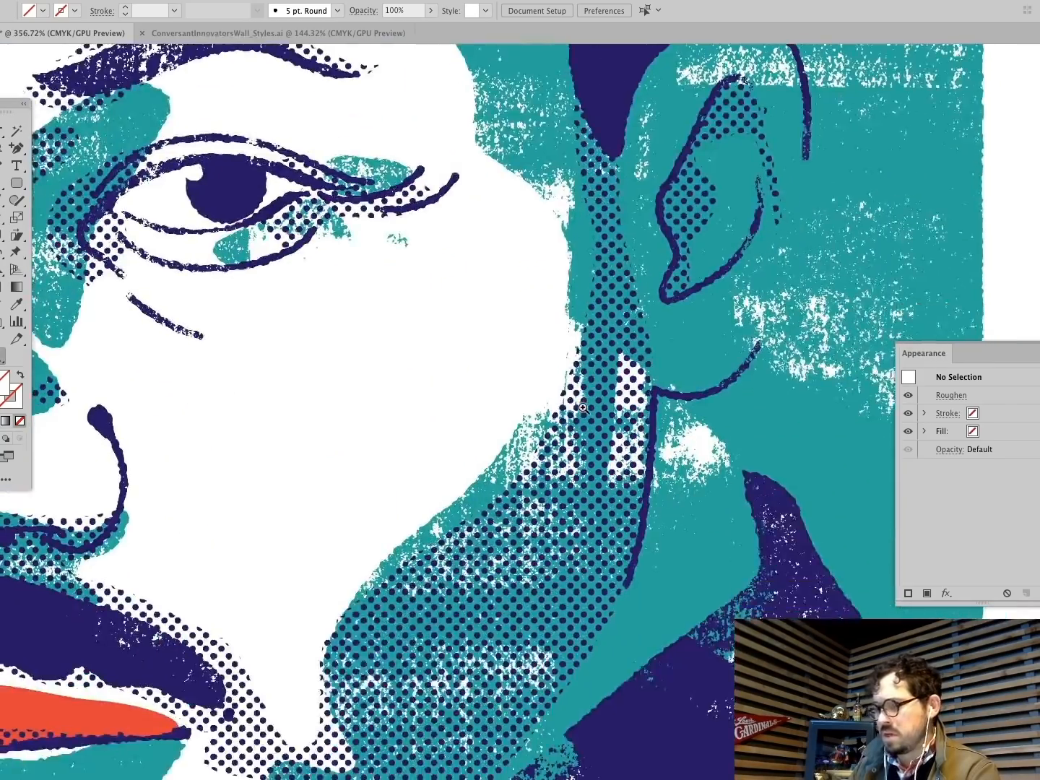
scroll(582, 409, "left", 3)
scroll(582, 408, "down", 4)
scroll(584, 408, "up", 3)
scroll(583, 408, "left", 6)
scroll(583, 409, "down", 2)
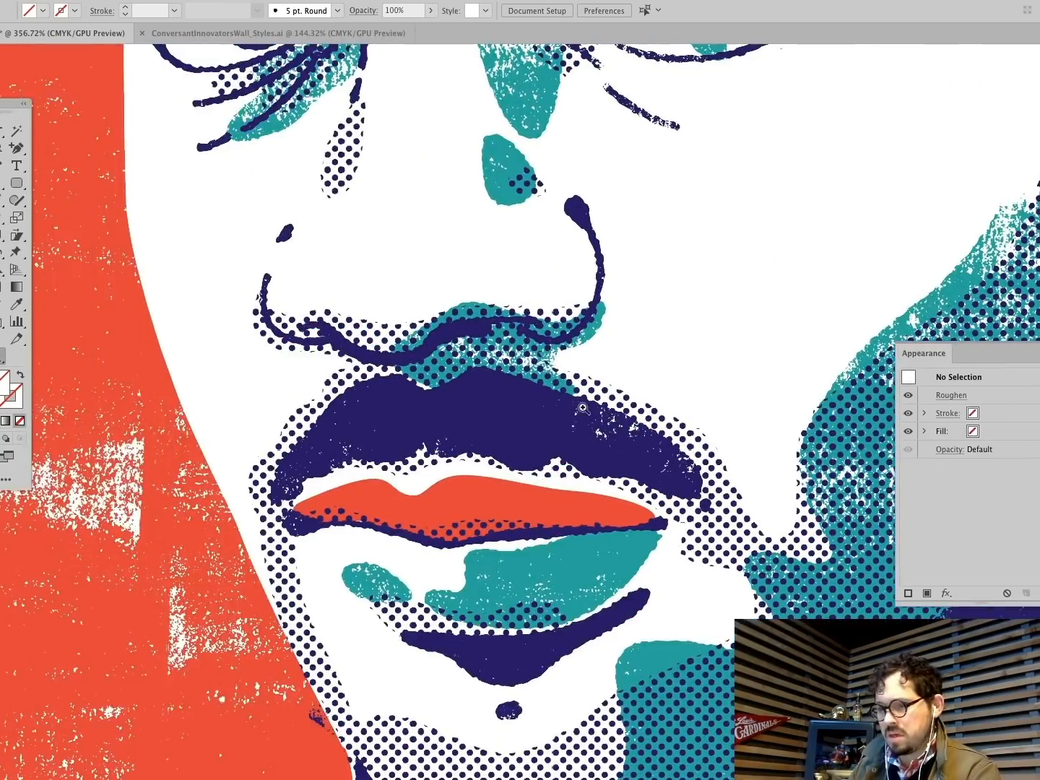
Step: Copy the red RolledInkTexture1 bitmap from the background over the mouth and mask it inside the red lip shape
left_click(457, 483)
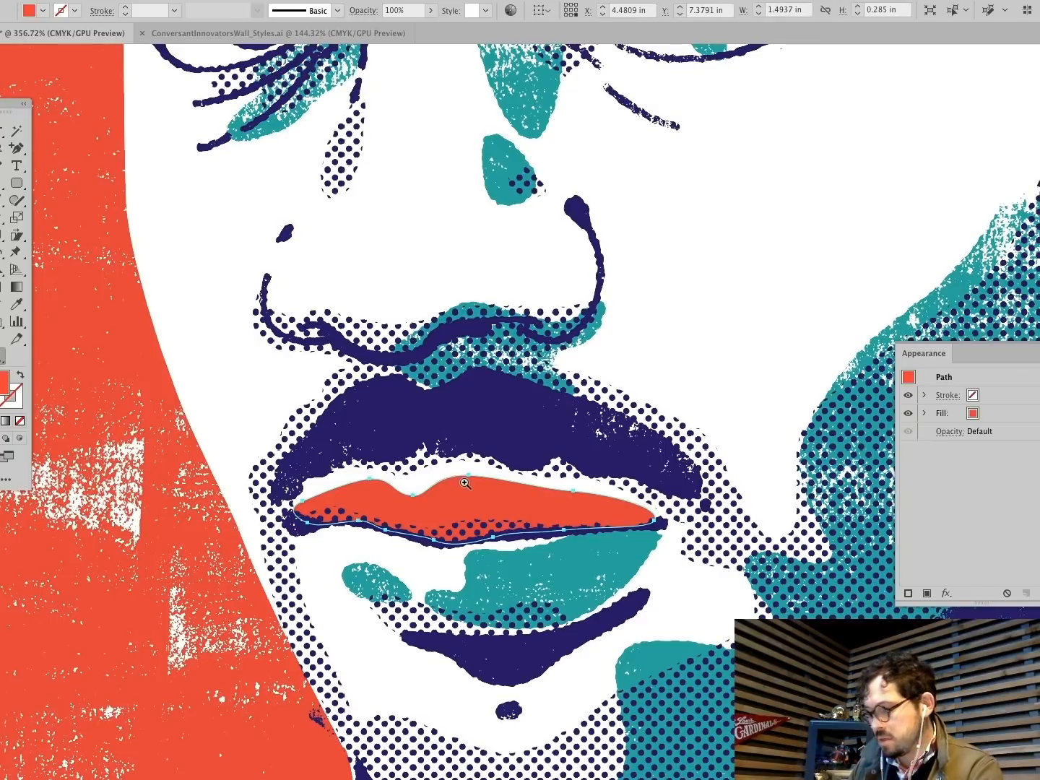
key("ctrl+0")
left_click(256, 0)
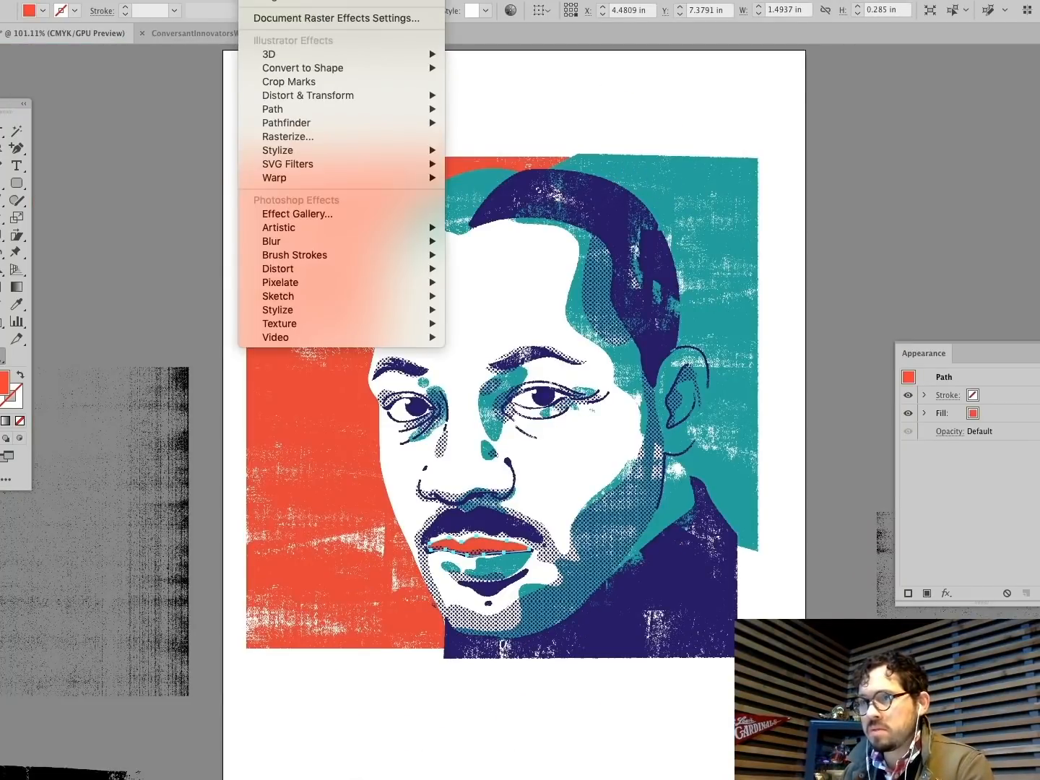
left_click(278, 0)
left_click(81, 239)
left_click(352, 465)
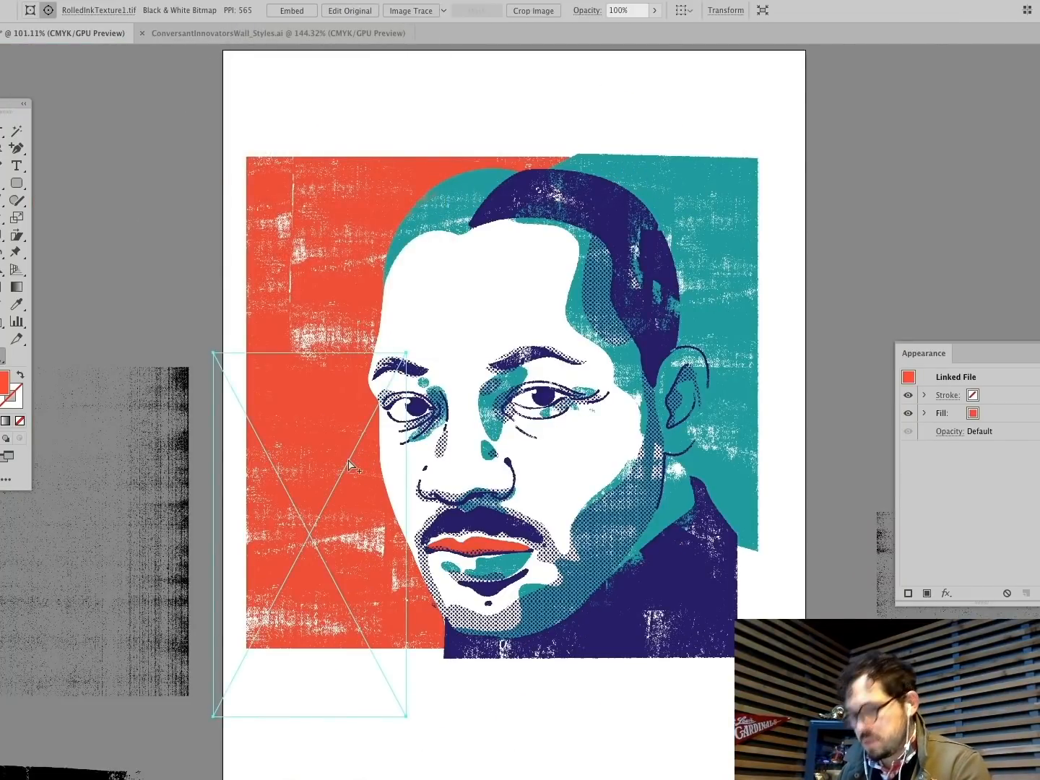
left_click_drag(486, 504, 505, 524)
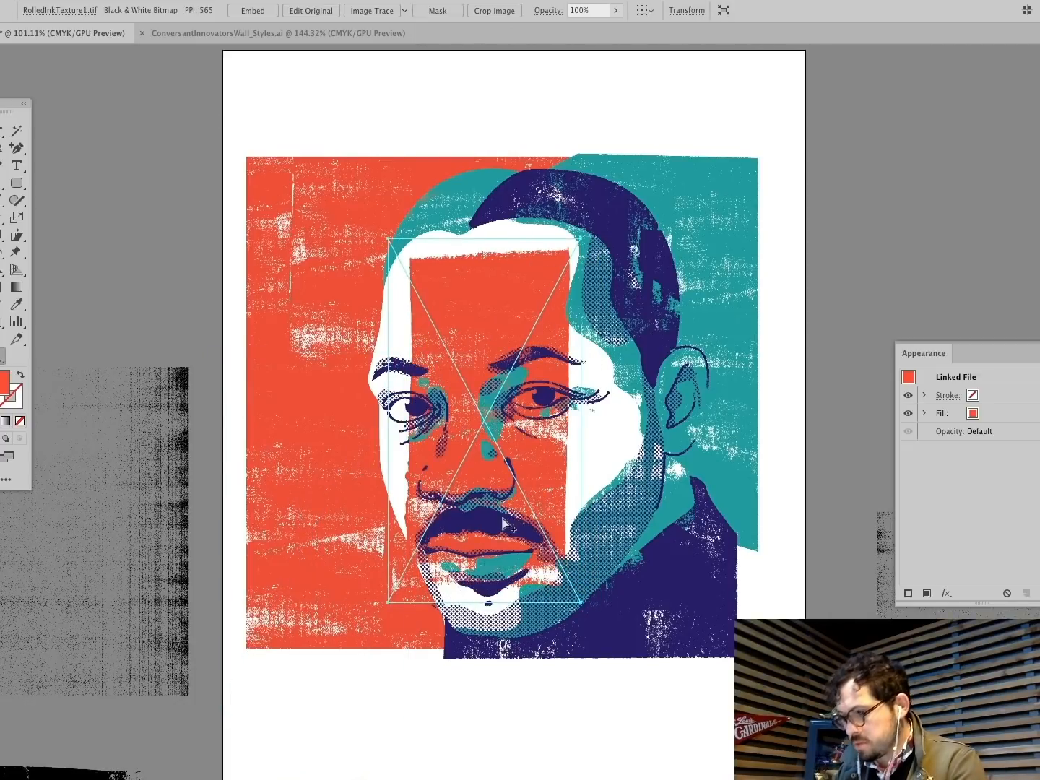
left_click(478, 550, "shift")
key("ctrl+7")
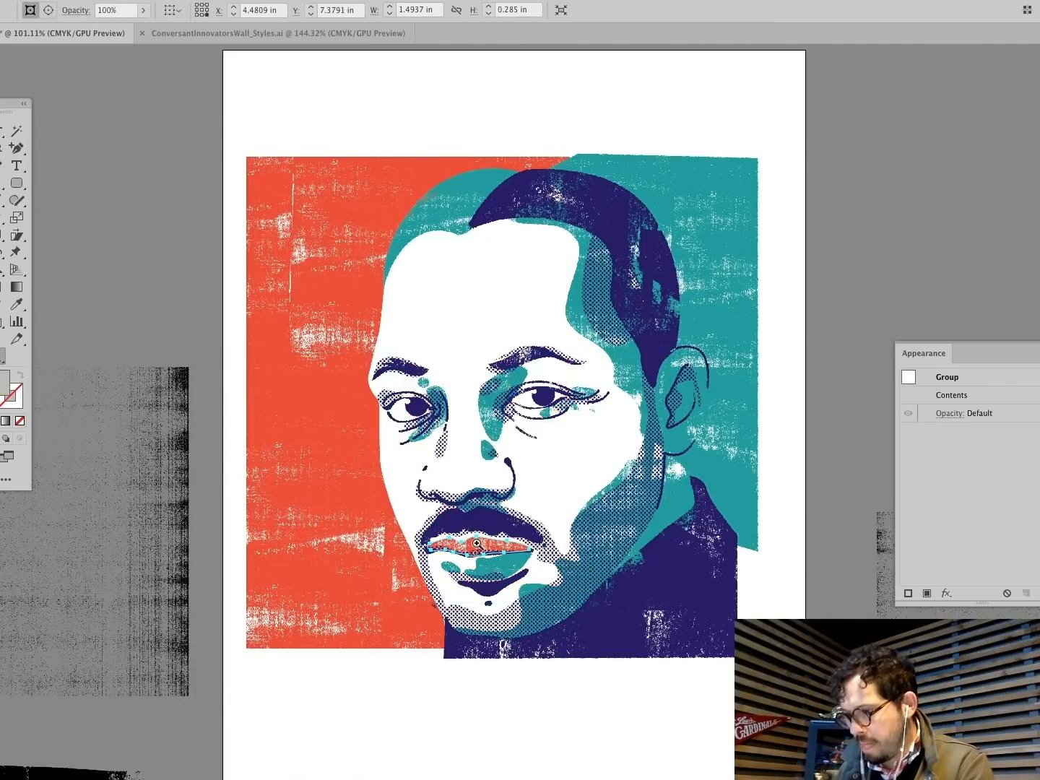
Step: Shift the ink texture inside the lips and apply the Roughen effect to the lip masking path
left_click(880, 247)
left_click(484, 550)
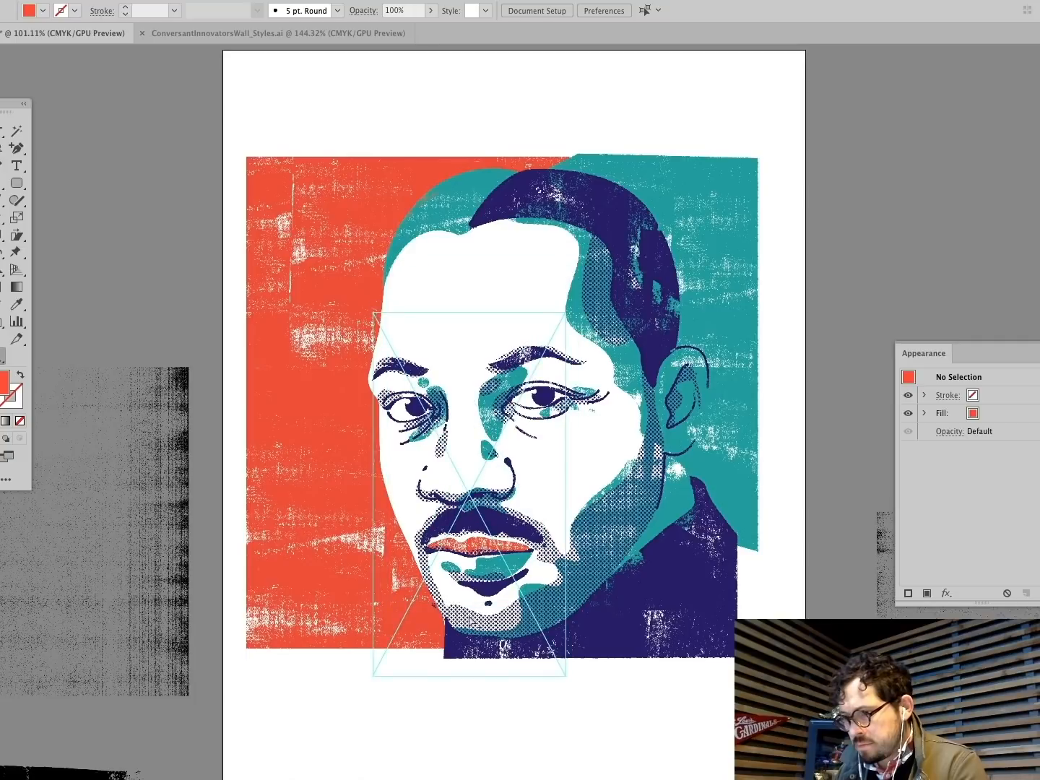
mouse_move(480, 546)
left_mouse_down()
mouse_move(491, 608)
mouse_move(475, 561)
left_mouse_up()
left_click(881, 271)
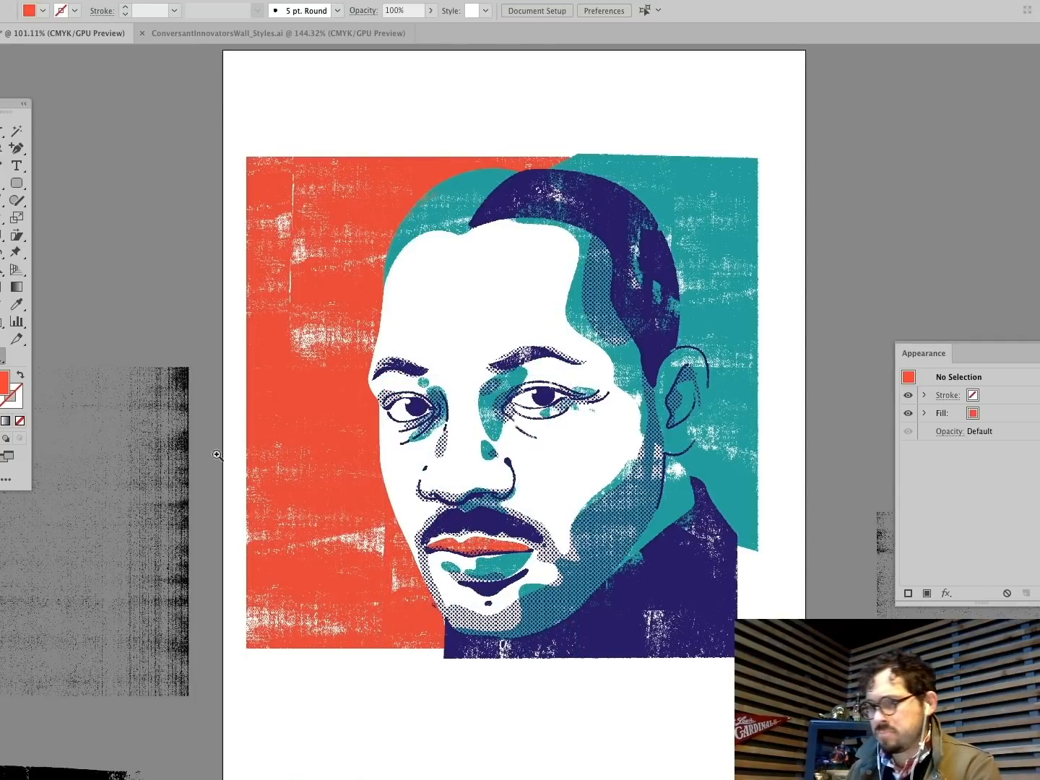
left_click(477, 542)
left_click(289, 1)
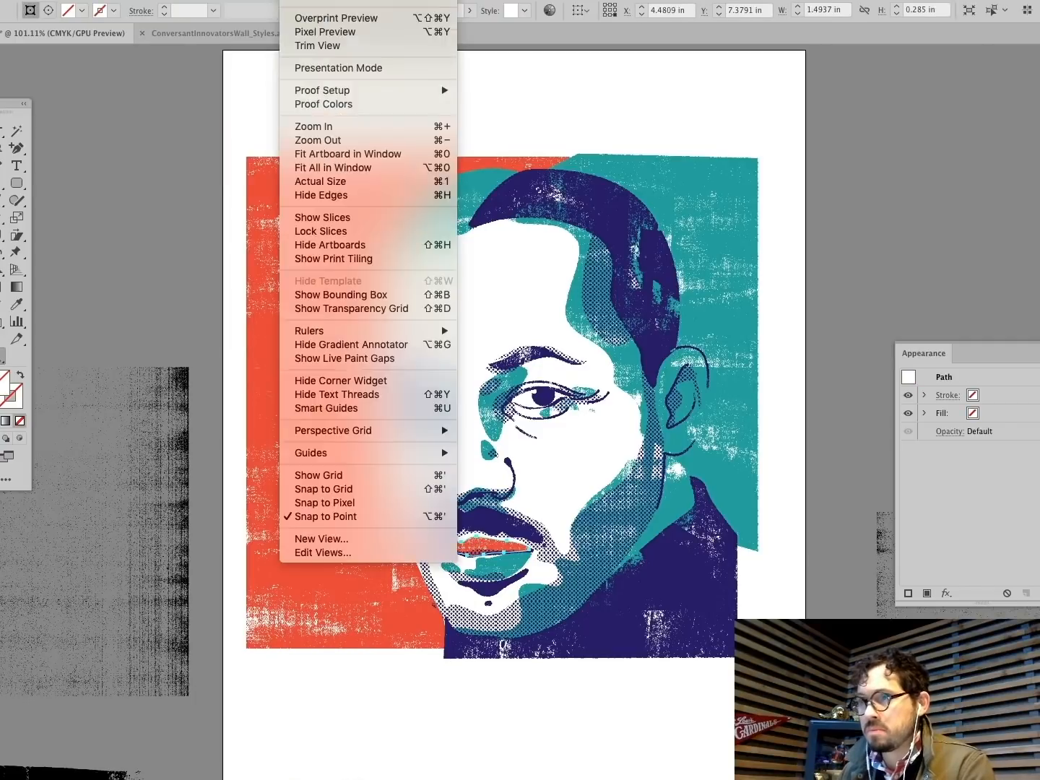
left_click(124, 283)
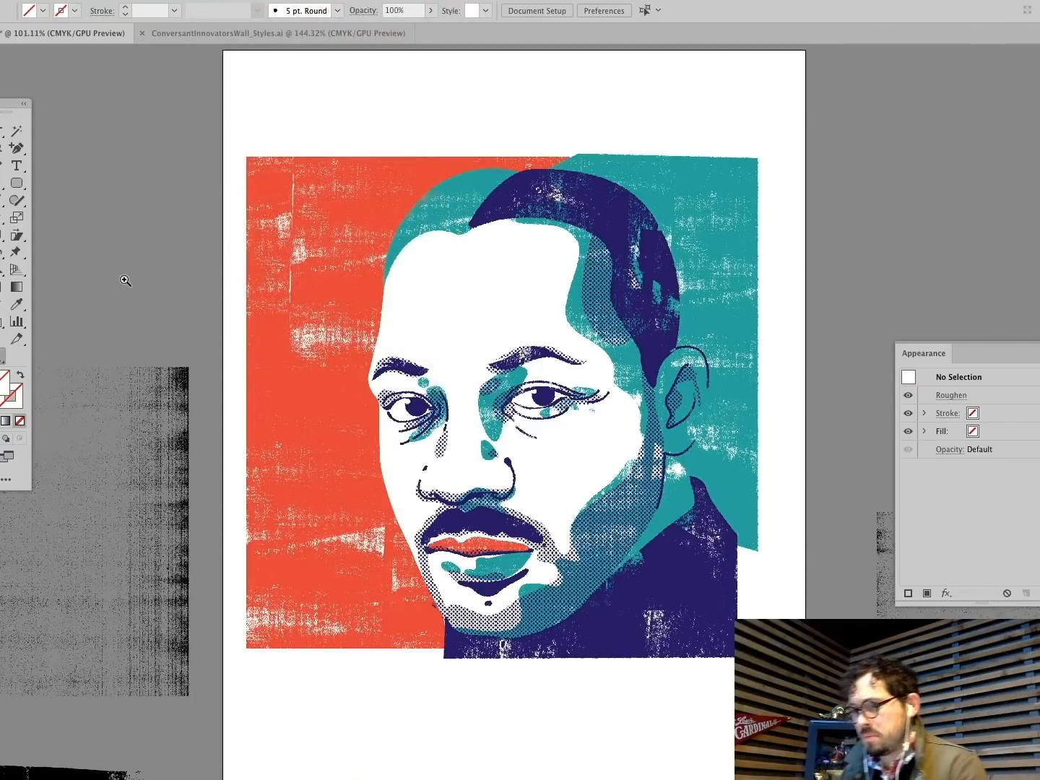
Step: Move the grainy black bitmap over the portrait, enlarge it to about 7.24 by 9.66 in and colour it navy
left_click(144, 466)
left_click_drag(148, 528, 718, 285)
left_click(17, 216)
left_click_drag(840, 378, 754, 461)
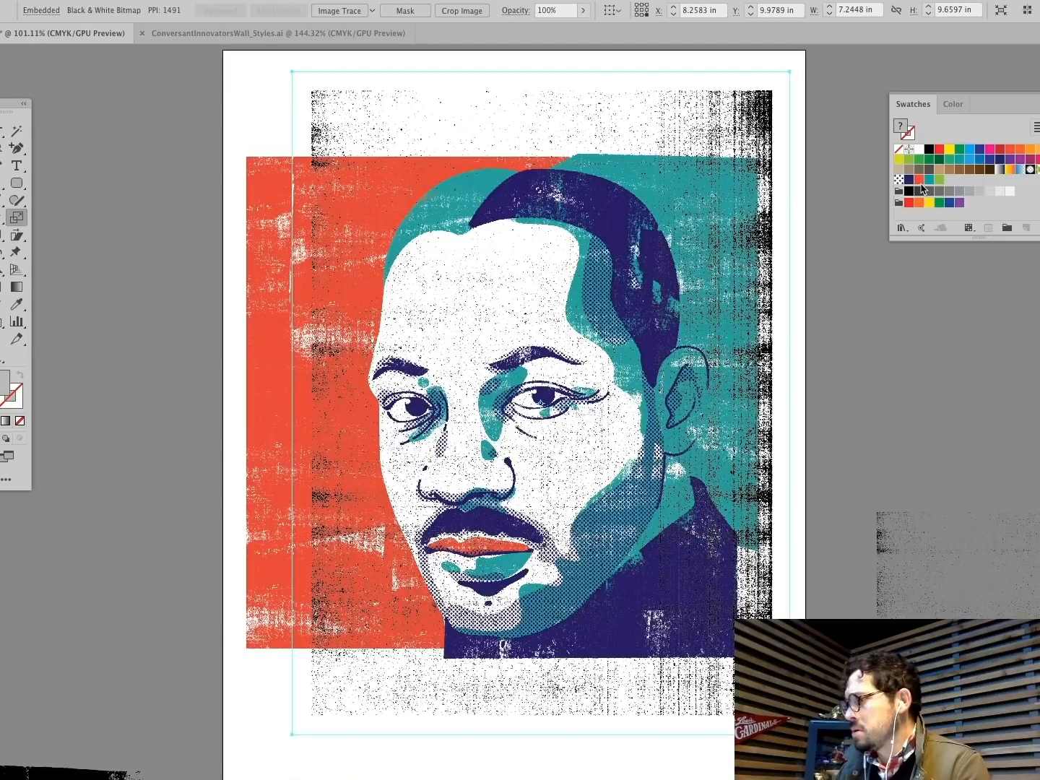
left_click(908, 179)
left_click(122, 360, "super")
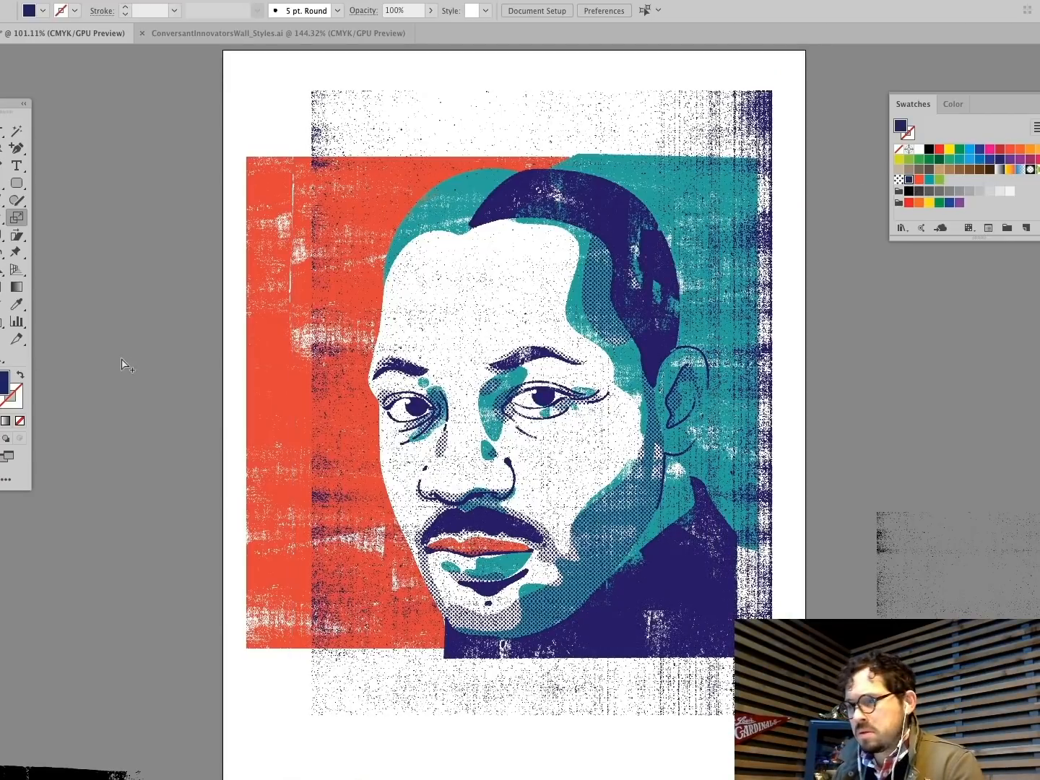
Step: Shift the navy grain texture toward the artwork's right edge and place a duplicate over the upper part of the red background
left_click_drag(718, 595, 752, 604)
left_click_drag(235, 533, 263, 487)
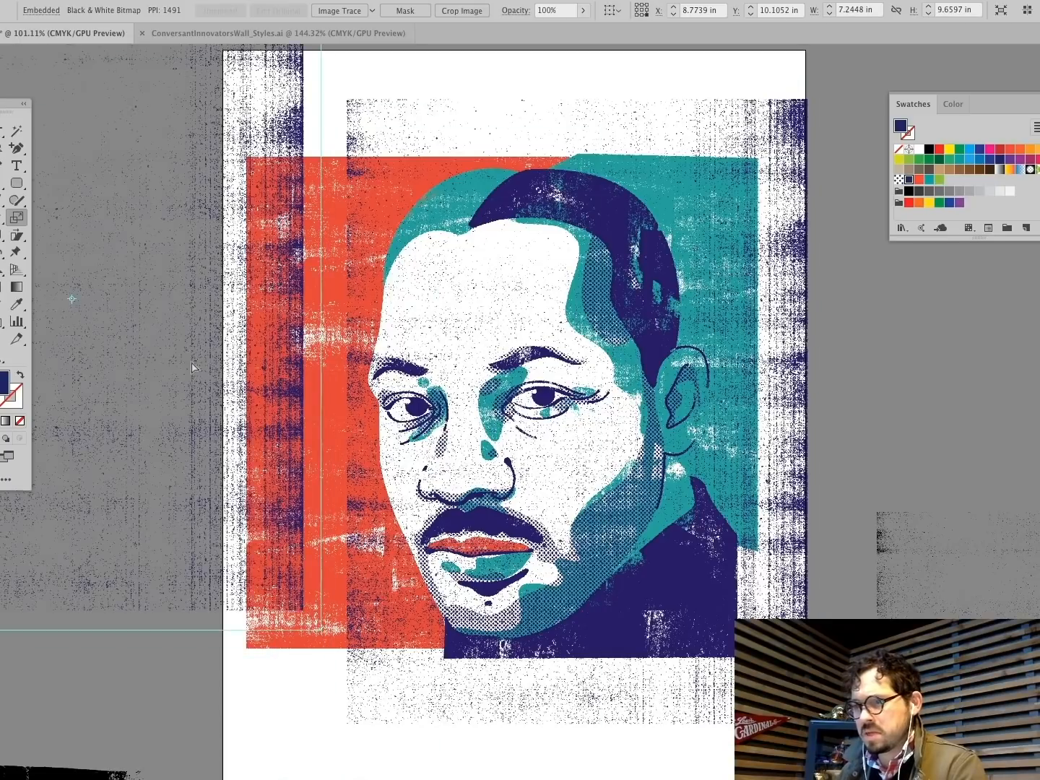
left_click(179, 692)
left_click_drag(178, 521, 221, 407)
key("super+shift+a")
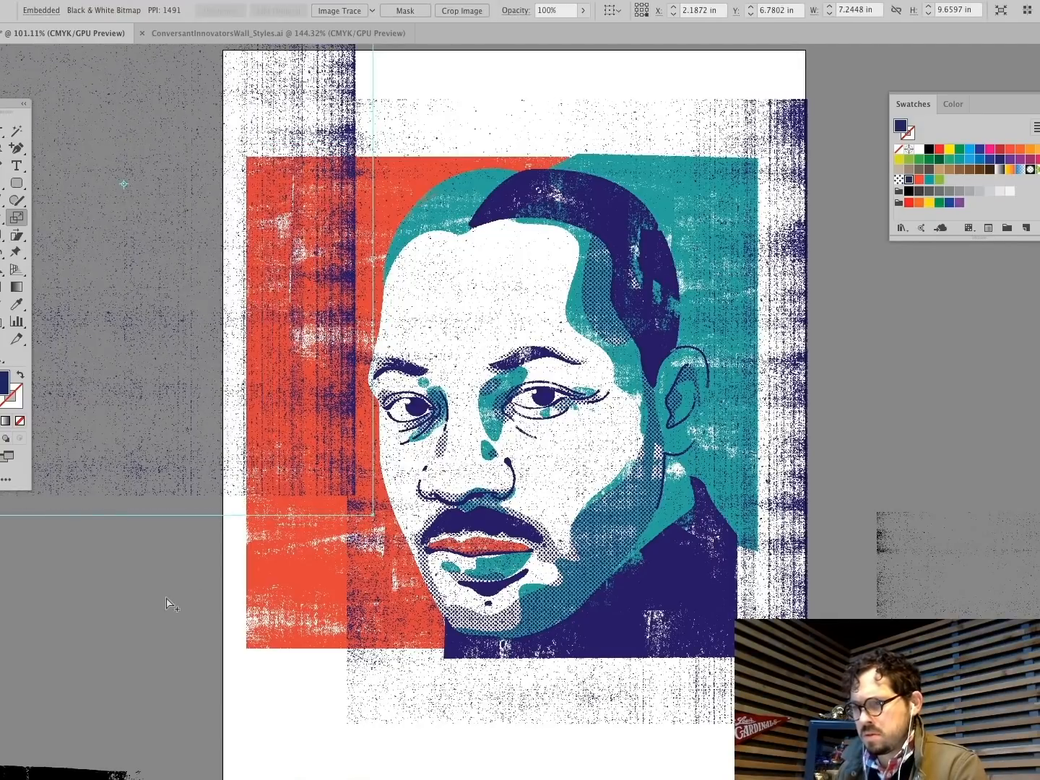
Step: Draw a navy square over the portrait and scale it down to about 6.82 by 6.82 in, inside the artwork's edges
key("super+shift+a")
left_click(17, 184)
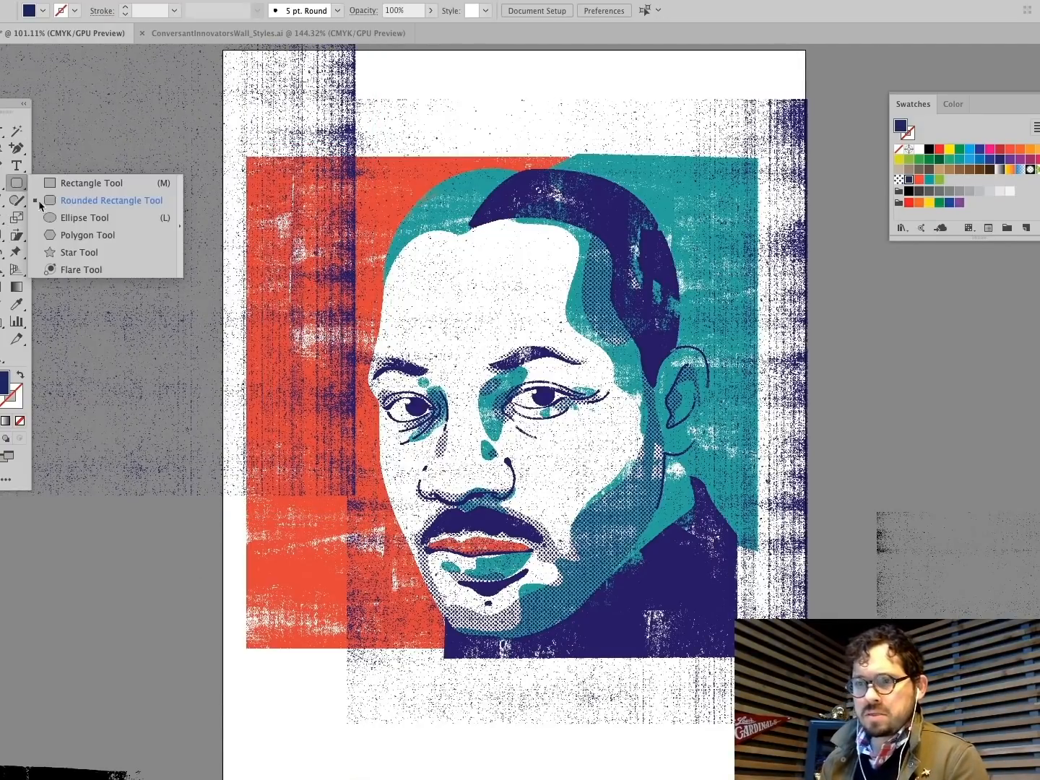
left_click(78, 185)
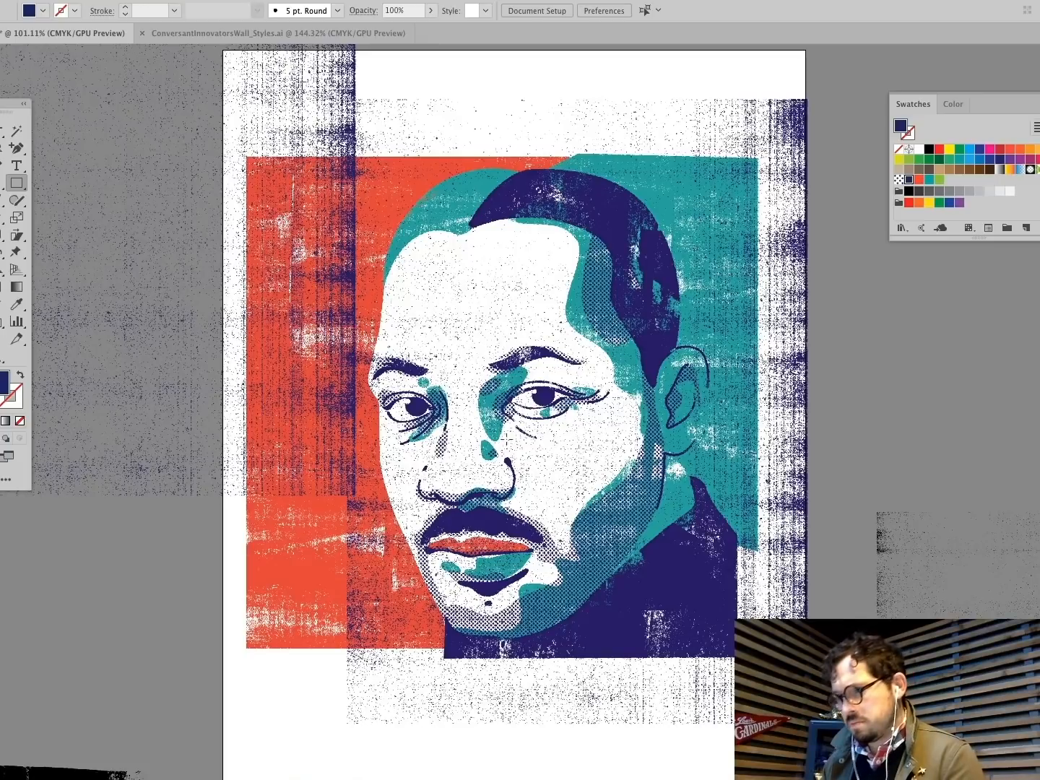
left_click_drag(256, 190, 731, 621)
key("shift+Up")
key("shift+Up")
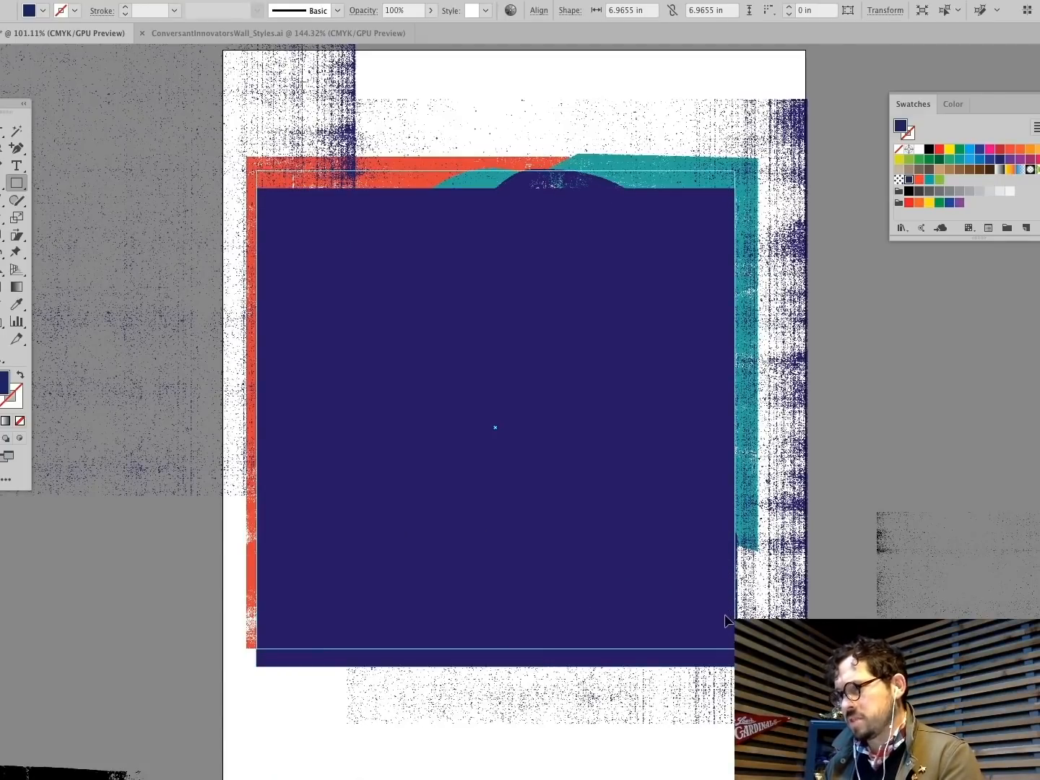
left_click(16, 218)
left_click_drag(75, 179, 99, 190)
left_click_drag(169, 116, 143, 131)
key("super+shift+a")
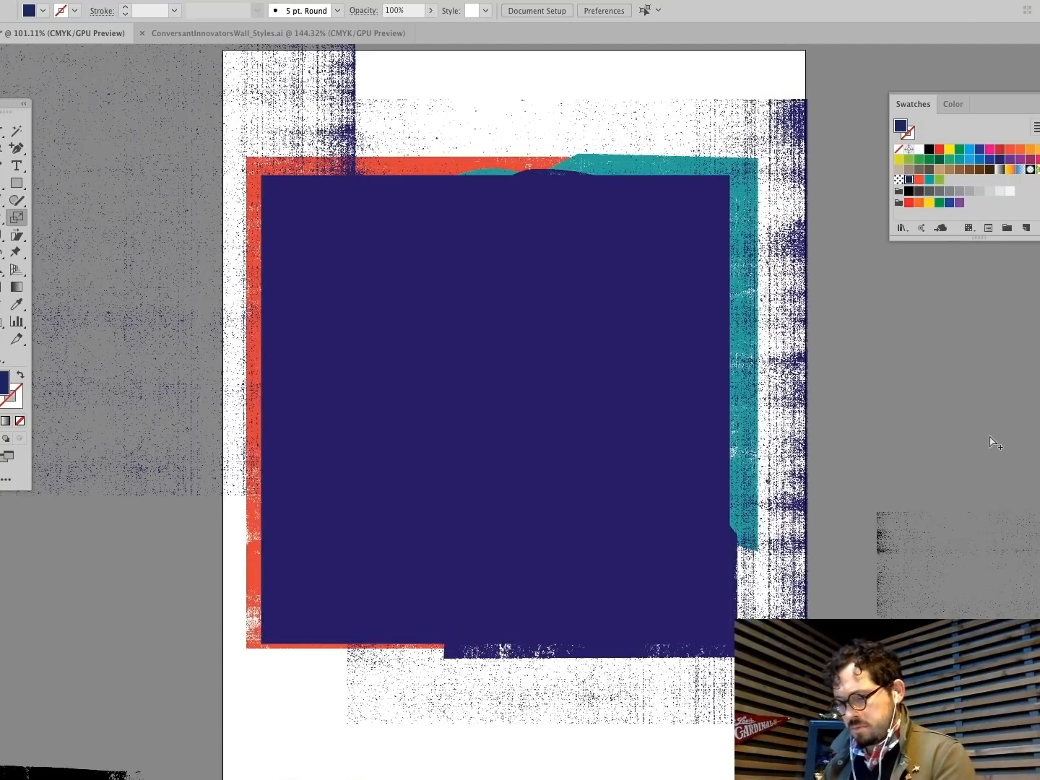
Step: Delete the three spare texture bitmaps around the artboard: the black and red ink textures and the black grain texture
left_click(2, 355)
left_click(607, 380, "alt")
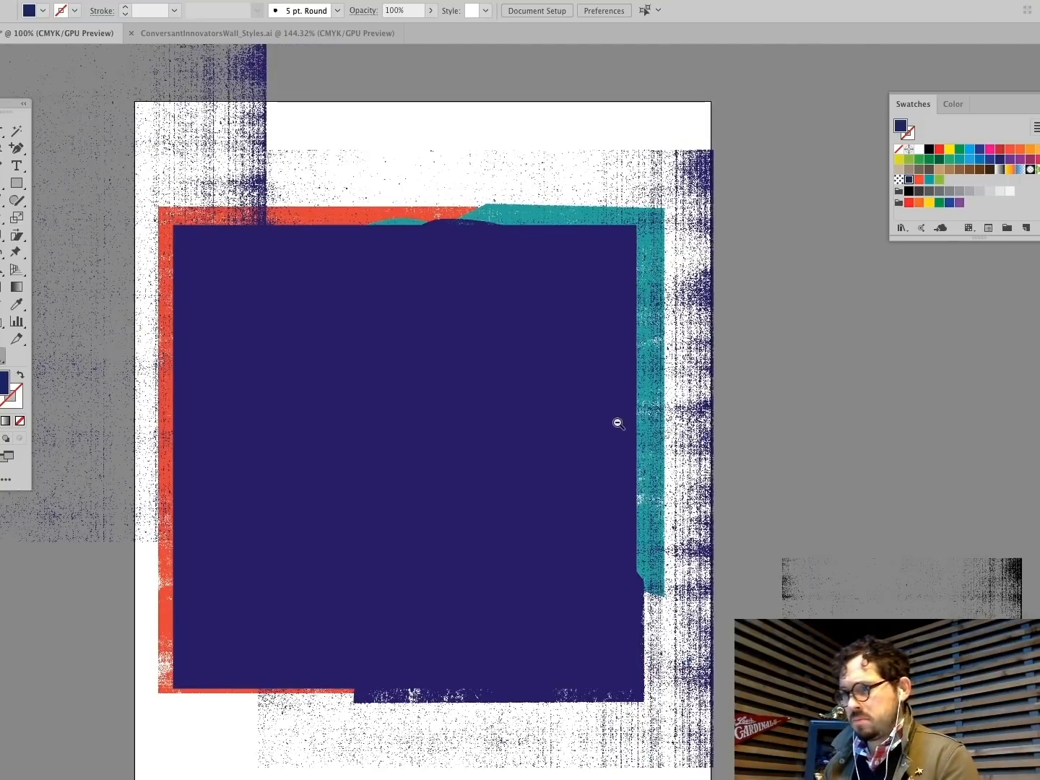
left_click(618, 423, "alt")
left_click(504, 438, "alt")
left_click_drag(3, 132, 128, 164)
left_click(195, 686)
left_click(354, 694, "shift")
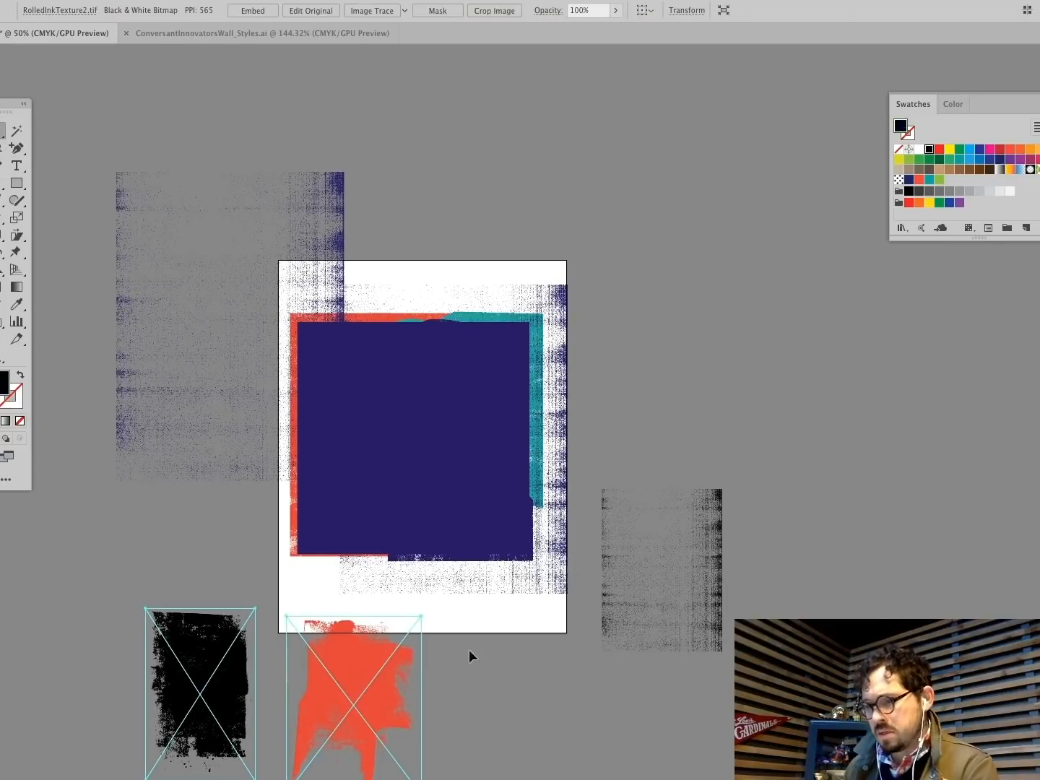
left_click(653, 593, "shift")
key("Delete")
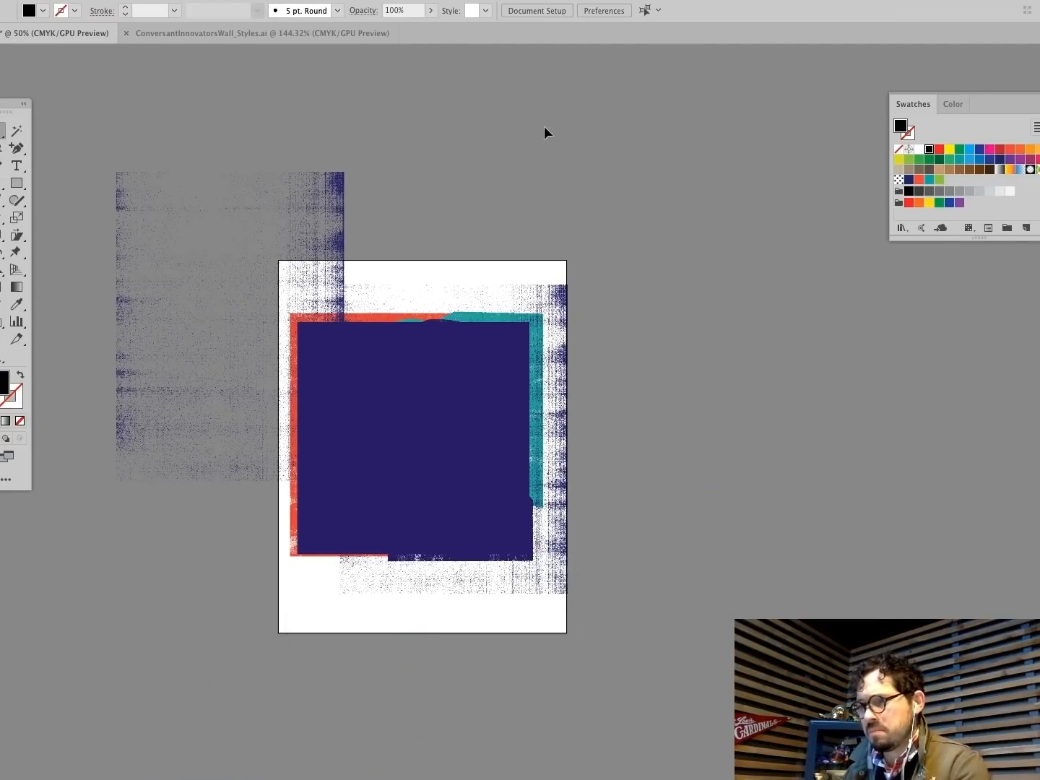
Step: Select all the artwork and make a clipping mask from the navy square to crop the portrait
key("ctrl+a")
key("ctrl+7")
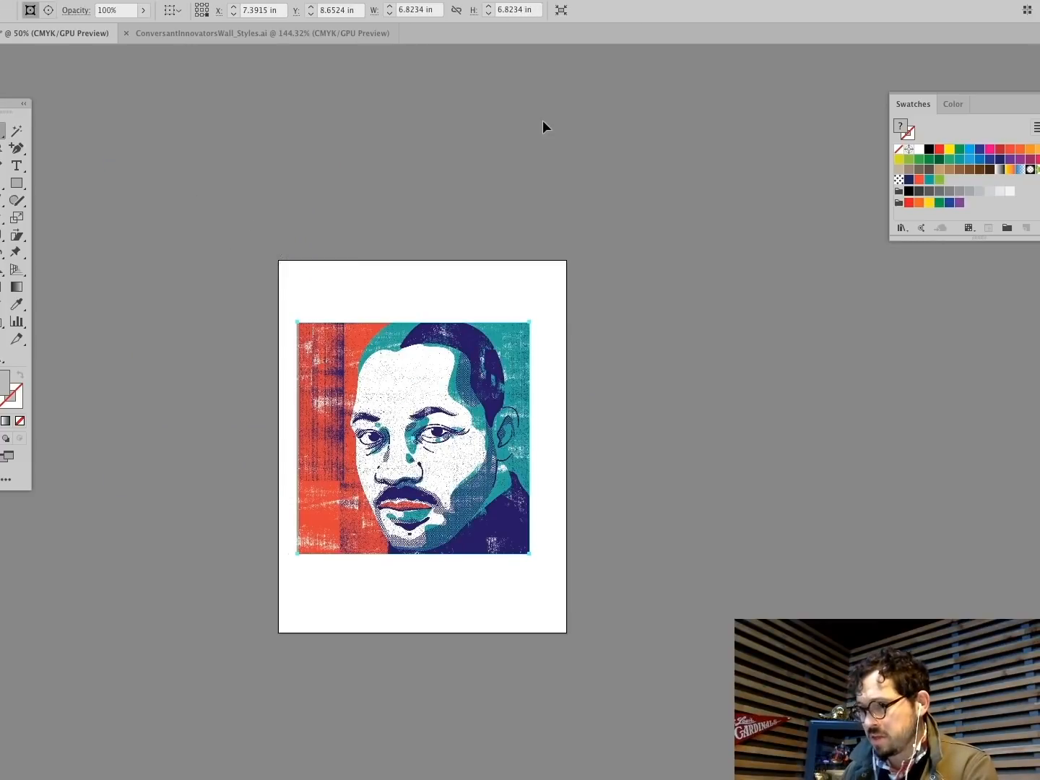
left_click(465, 221)
left_click(5, 360)
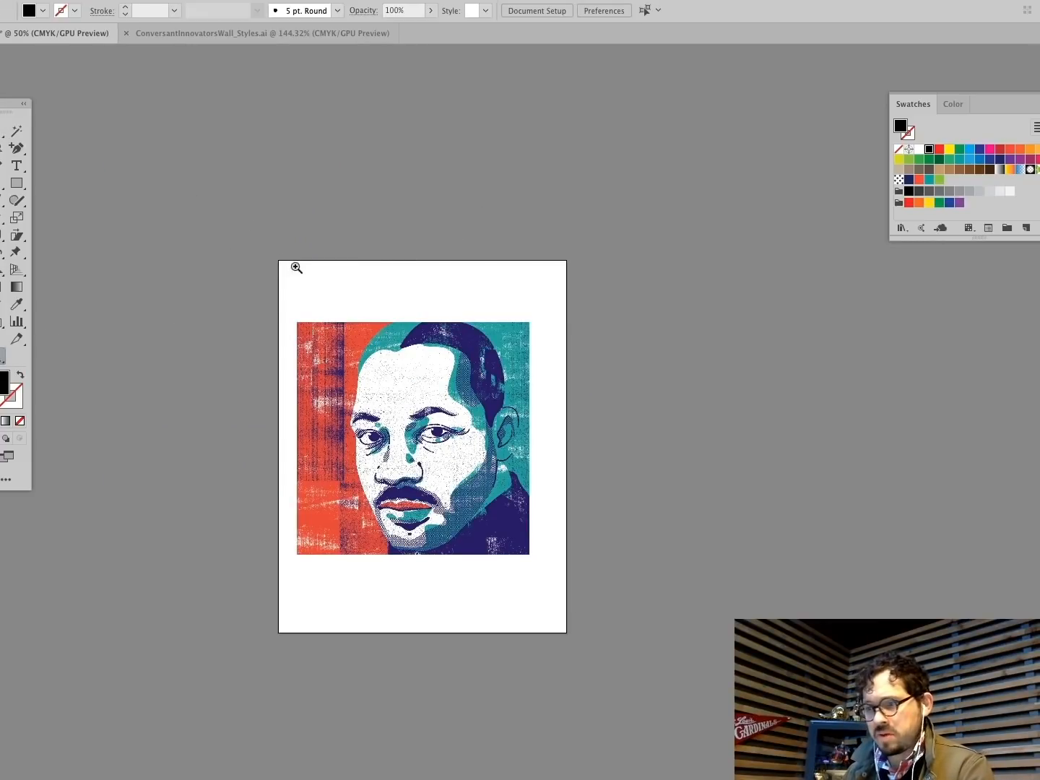
left_click_drag(295, 267, 628, 550)
scroll(716, 537, "down", 3)
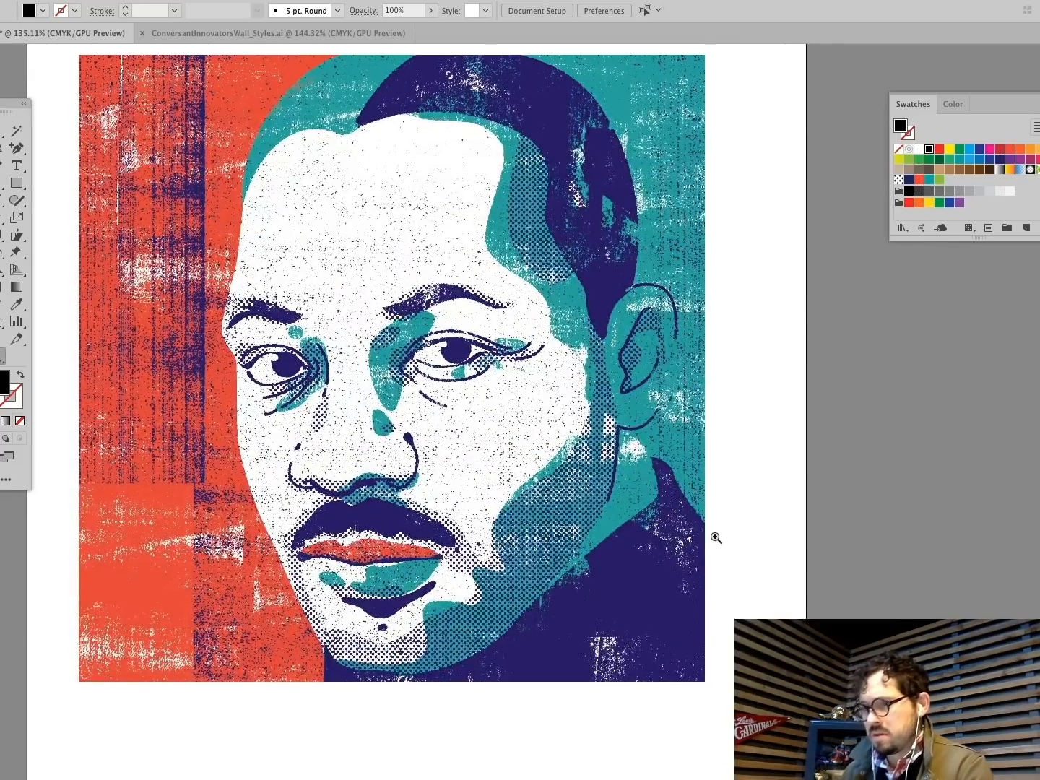
Step: Nudge the navy grain texture over the face slightly toward the red background inside the clipping mask
left_click(3, 132)
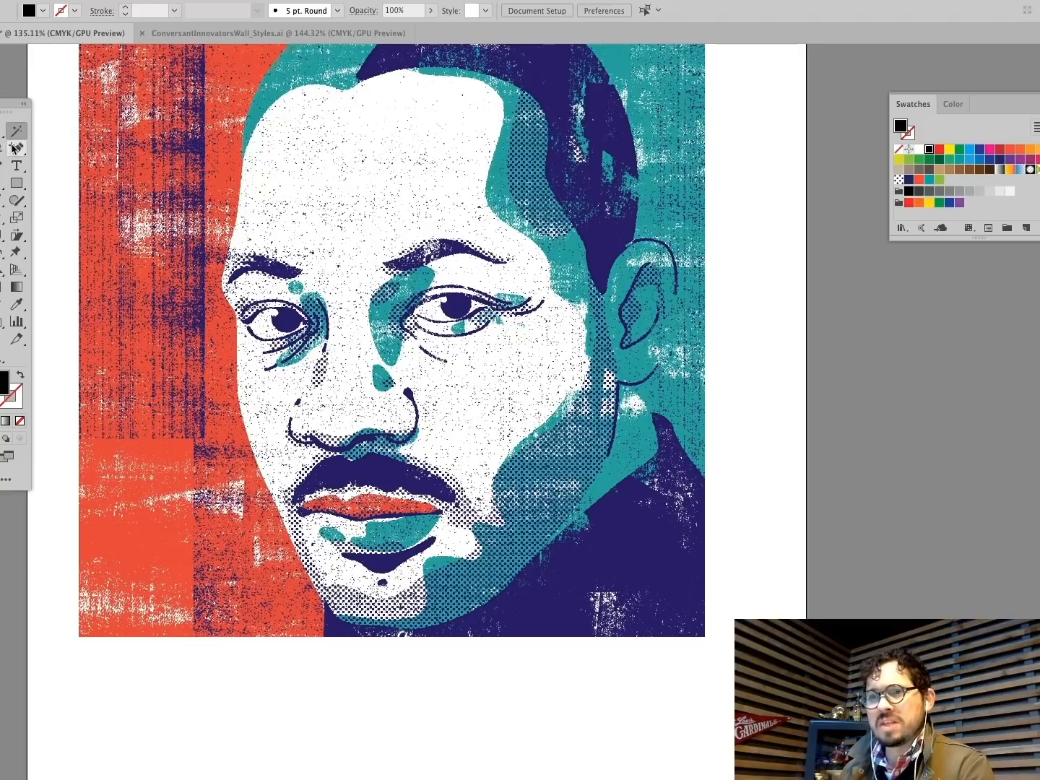
left_click(4, 133)
left_click(112, 165)
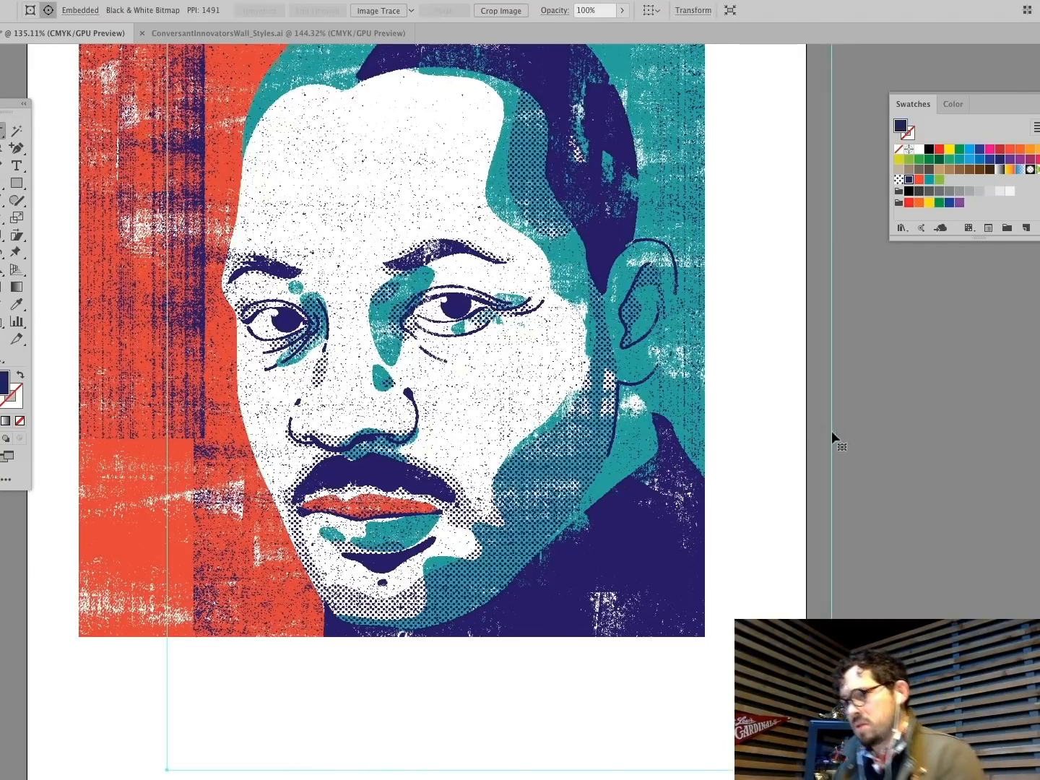
left_click(592, 391)
left_click(522, 368)
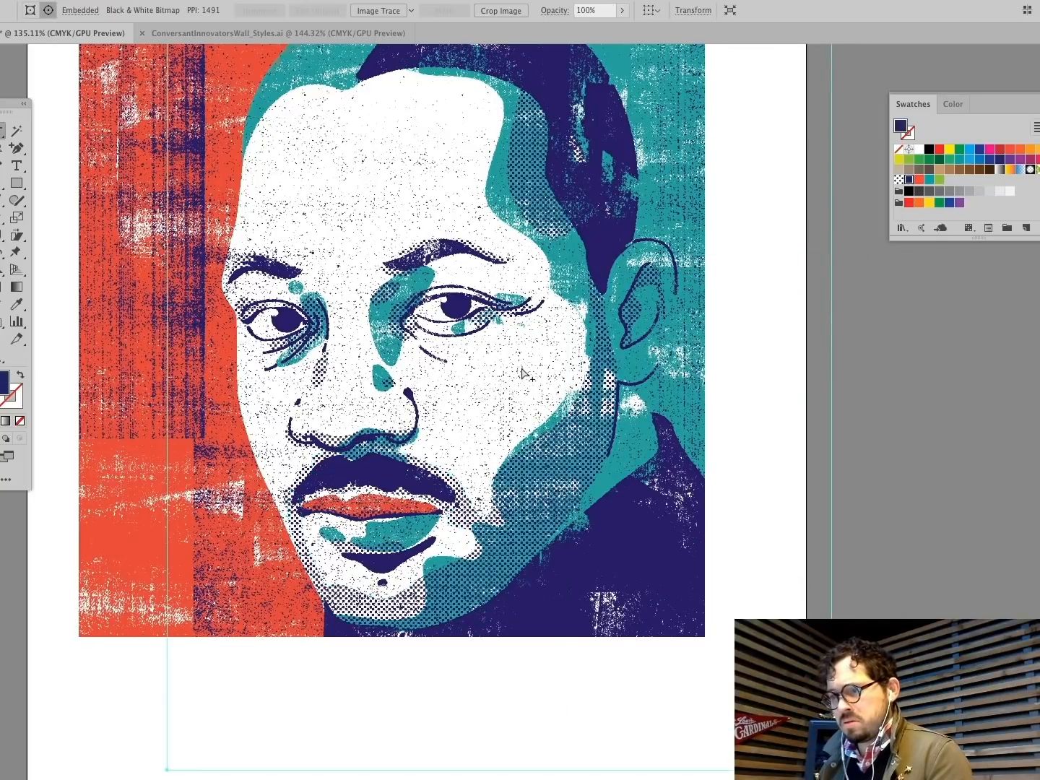
left_click(483, 426)
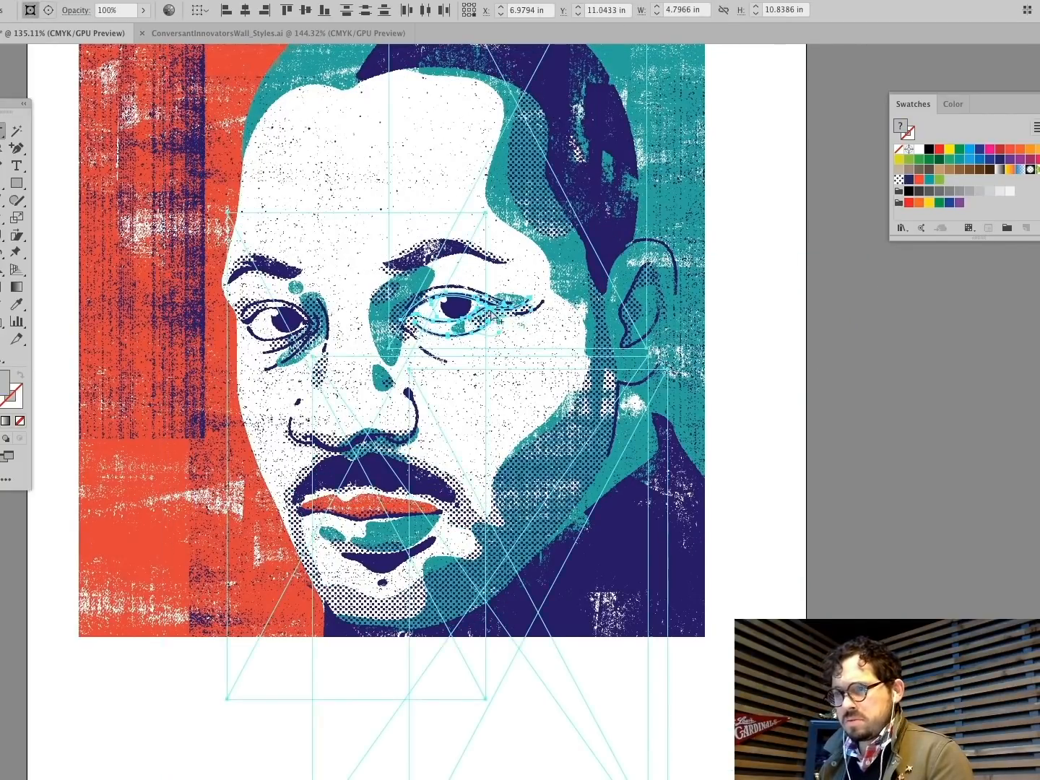
key("ctrl+z")
left_click(960, 427)
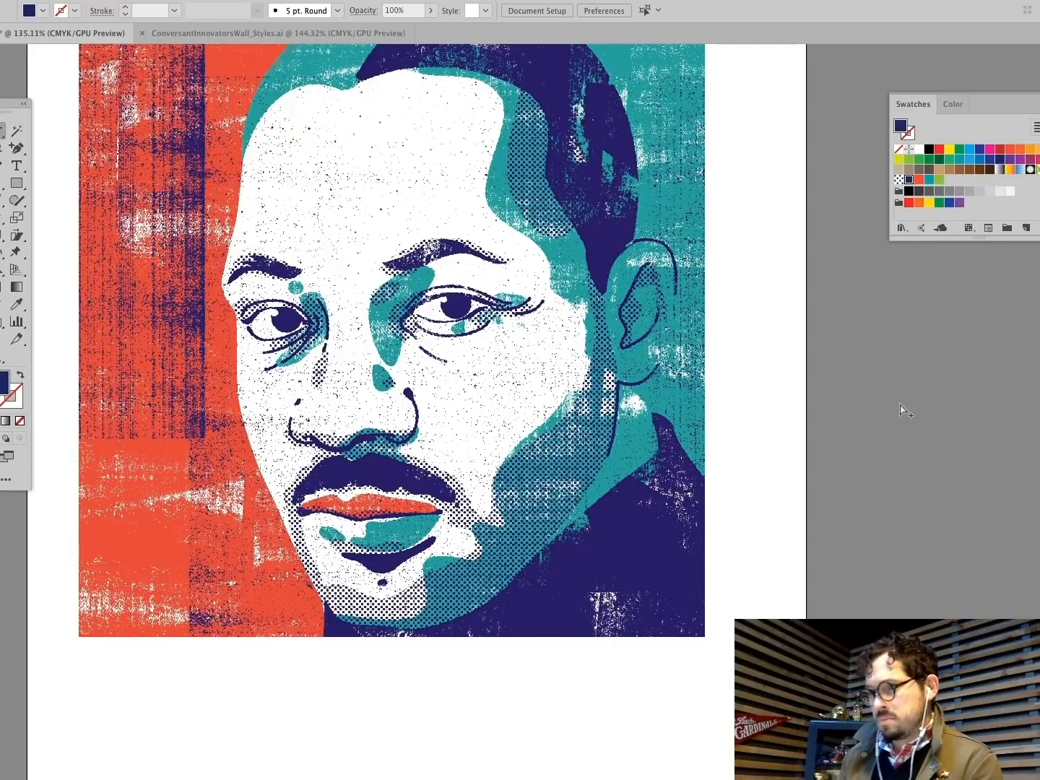
key("super+0")
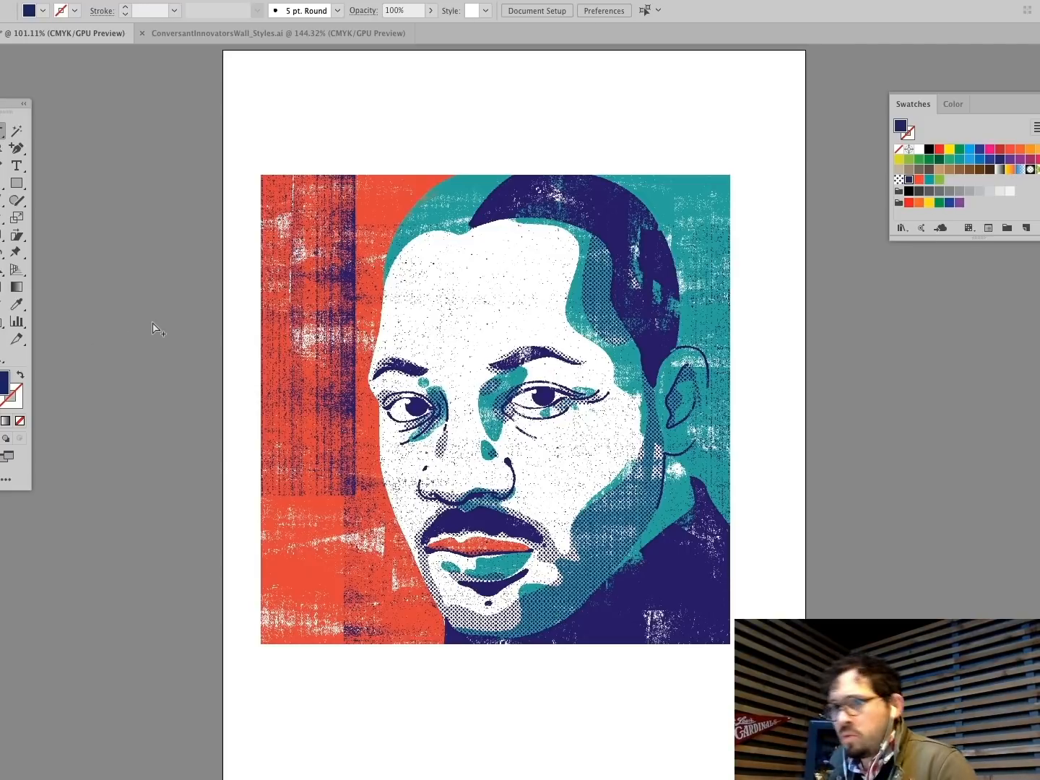
left_click(17, 183)
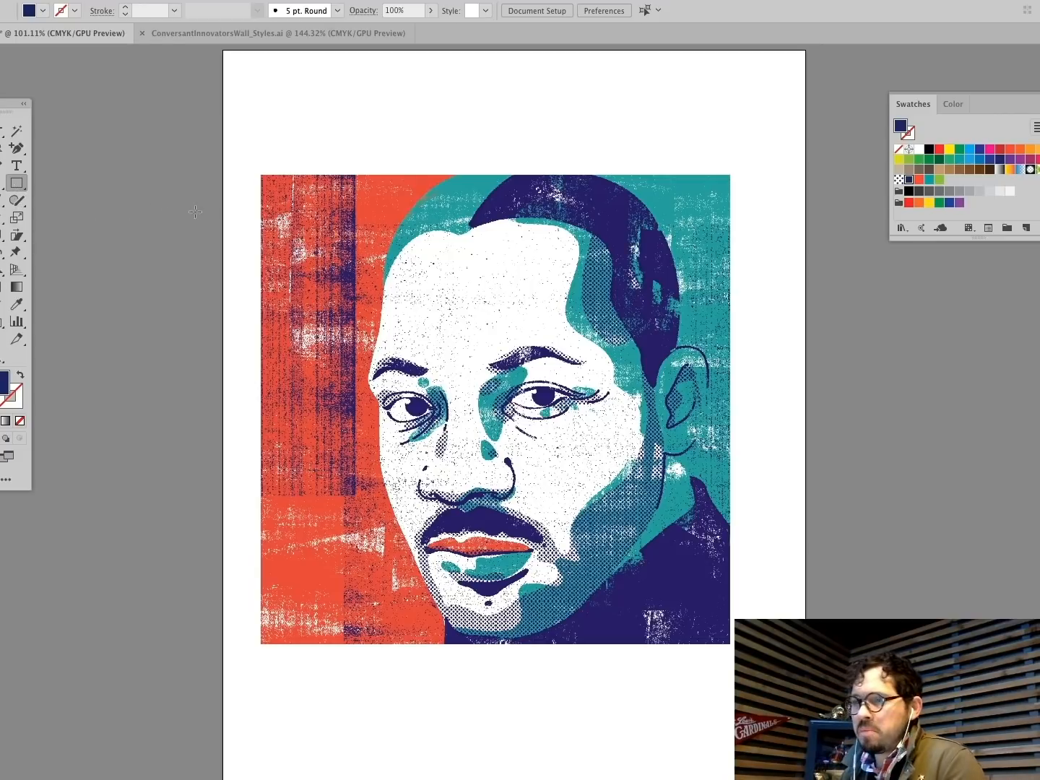
key("v")
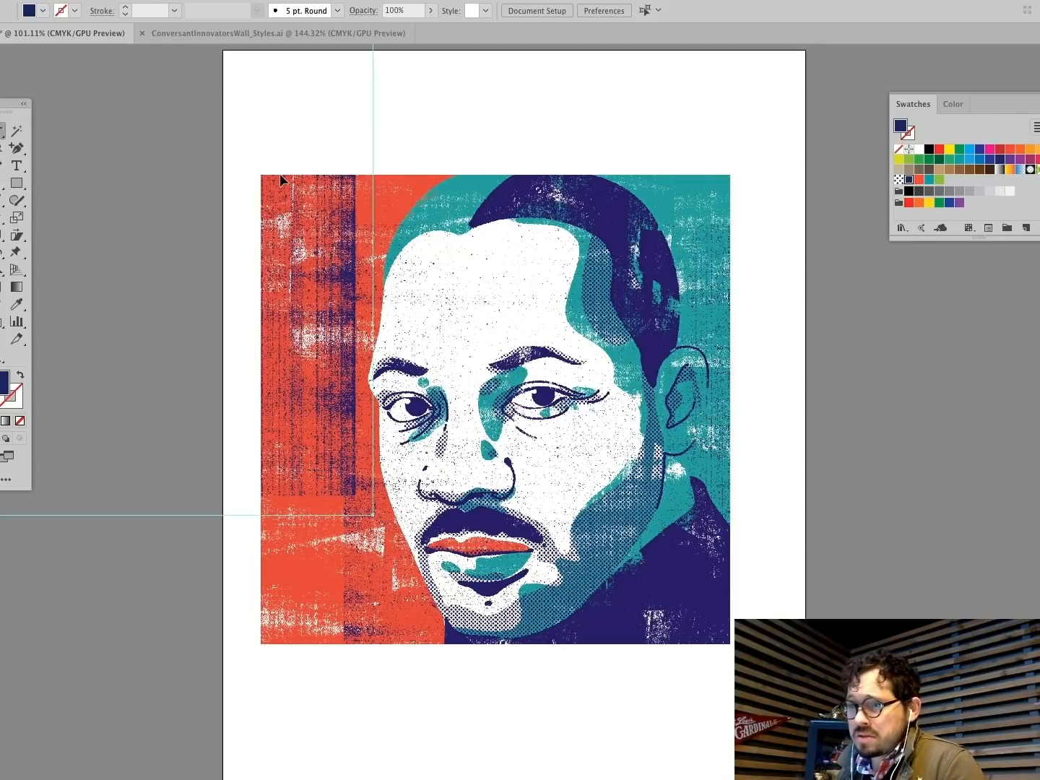
left_click(283, 179)
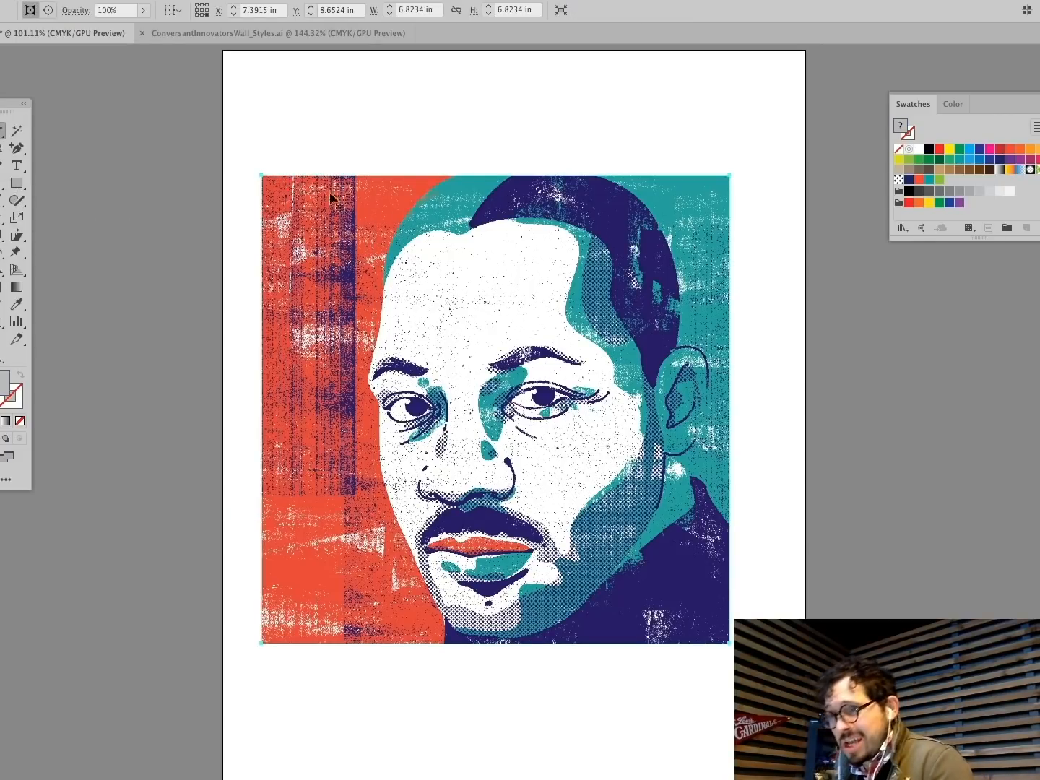
key("ctrl+c")
key("ctrl+v")
key("ctrl+z")
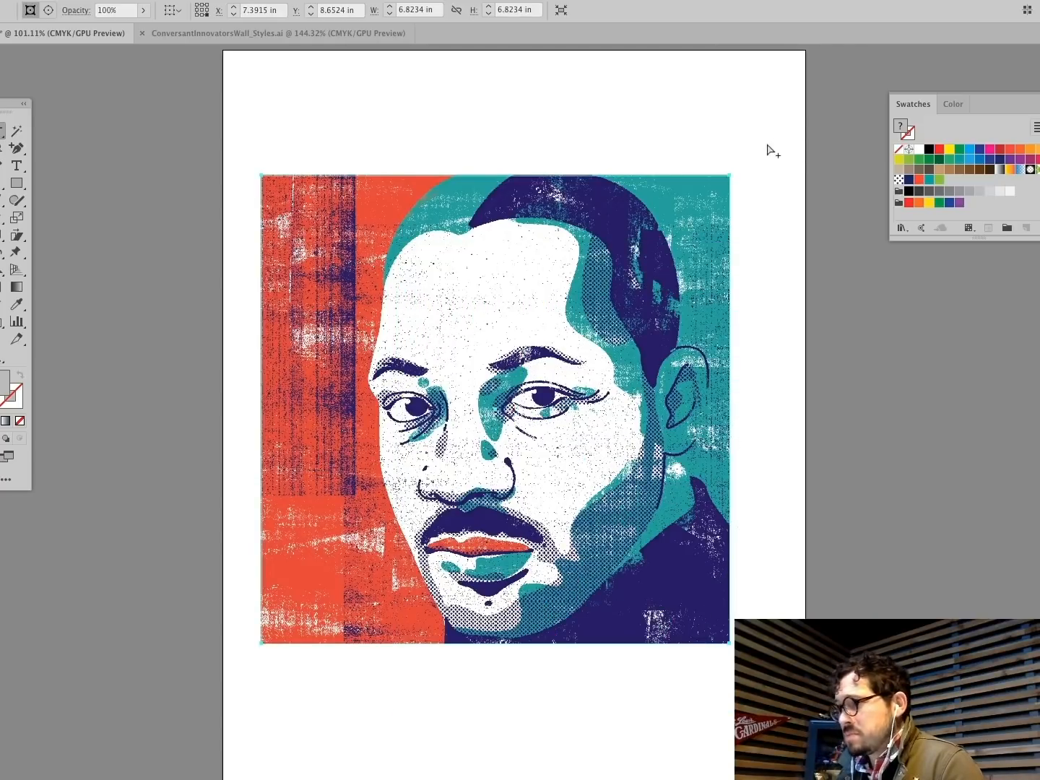
Step: Copy and paste the square clipping path, fill the copy with yellow-green and place it over the portrait
left_click(765, 146)
left_click(728, 180)
key("super+c")
key("super+v")
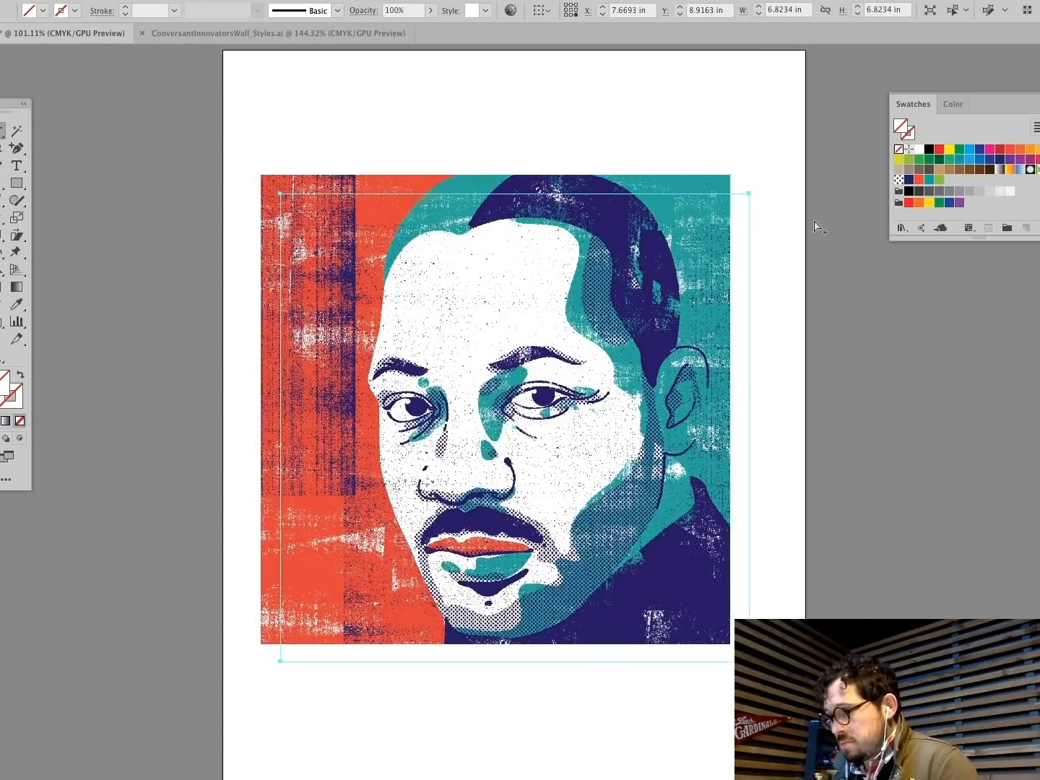
left_click(899, 159)
left_click_drag(734, 177, 732, 174)
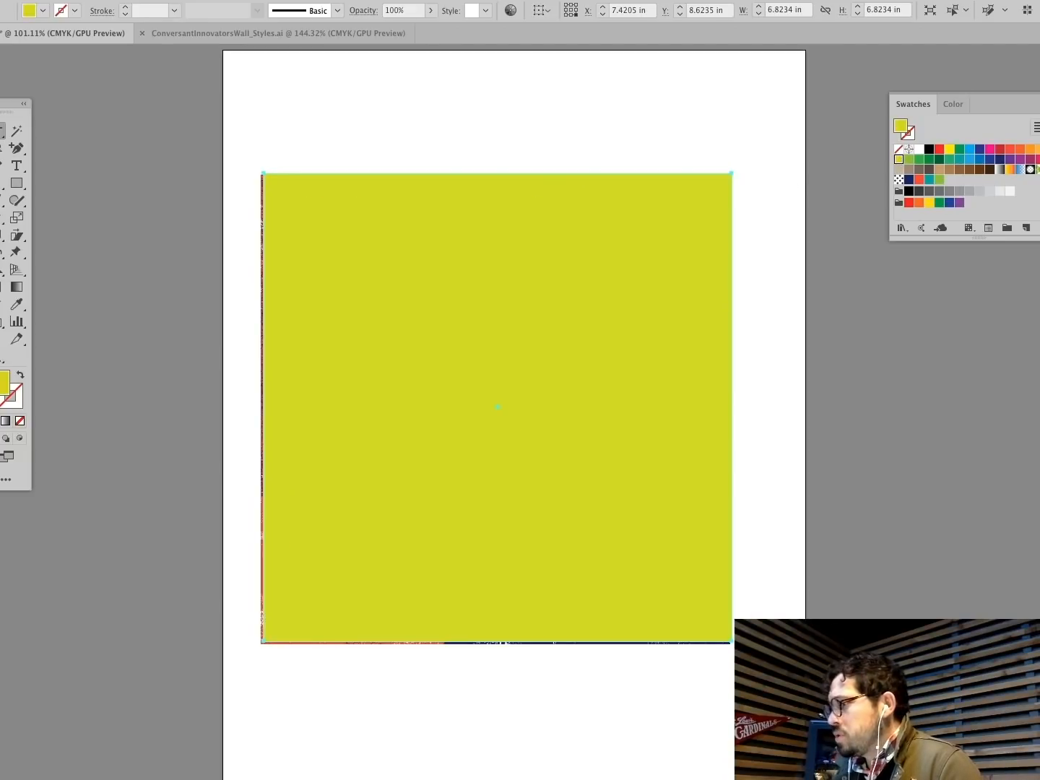
key("shift+Tab")
key("shift+Tab")
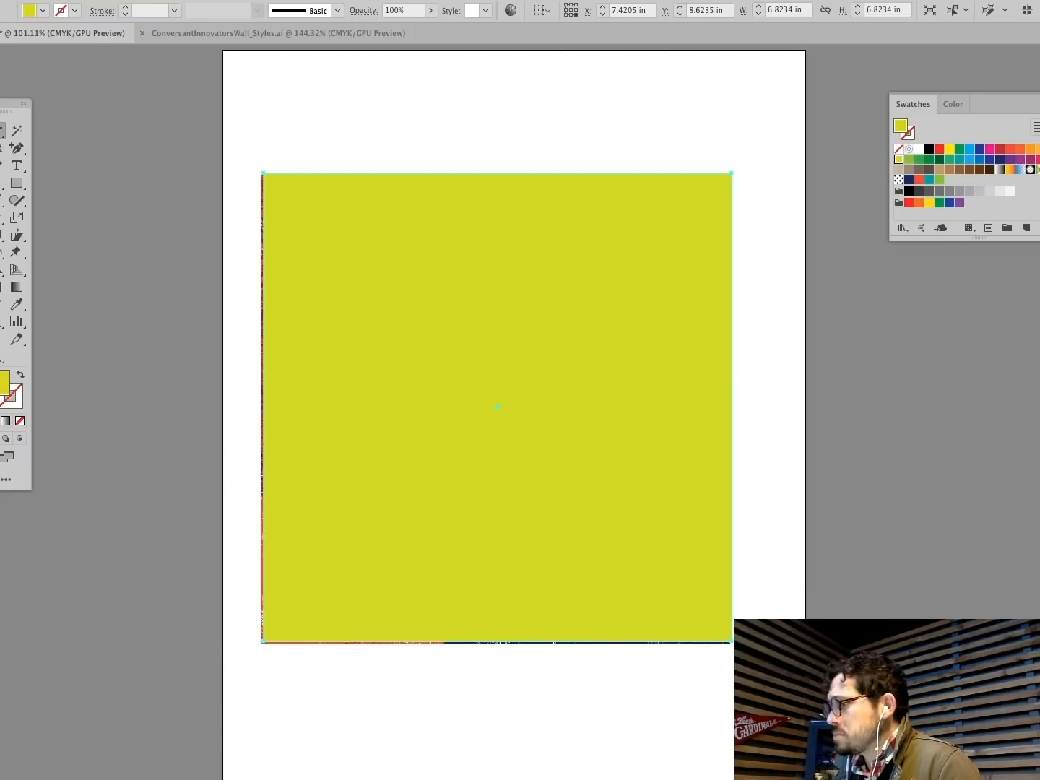
Step: Recolour the pasted square as a pale cream using the yellow swatch with magenta set to 2 and yellow to 10
left_click(949, 149)
left_click(952, 104)
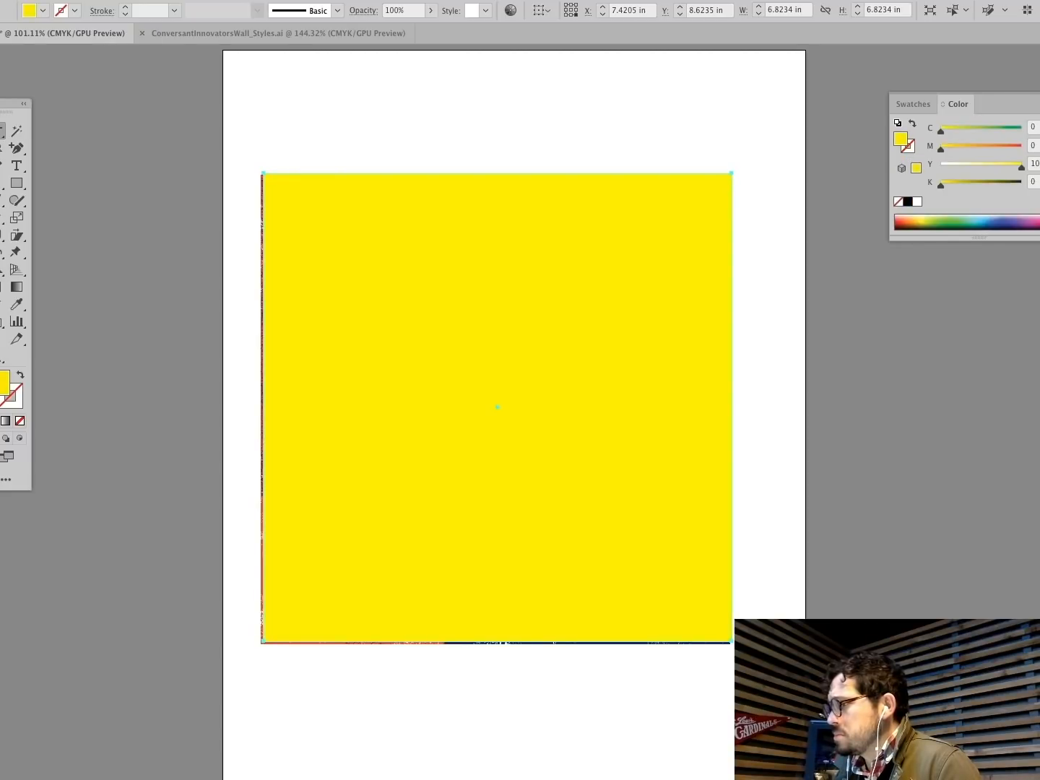
left_click(1033, 145)
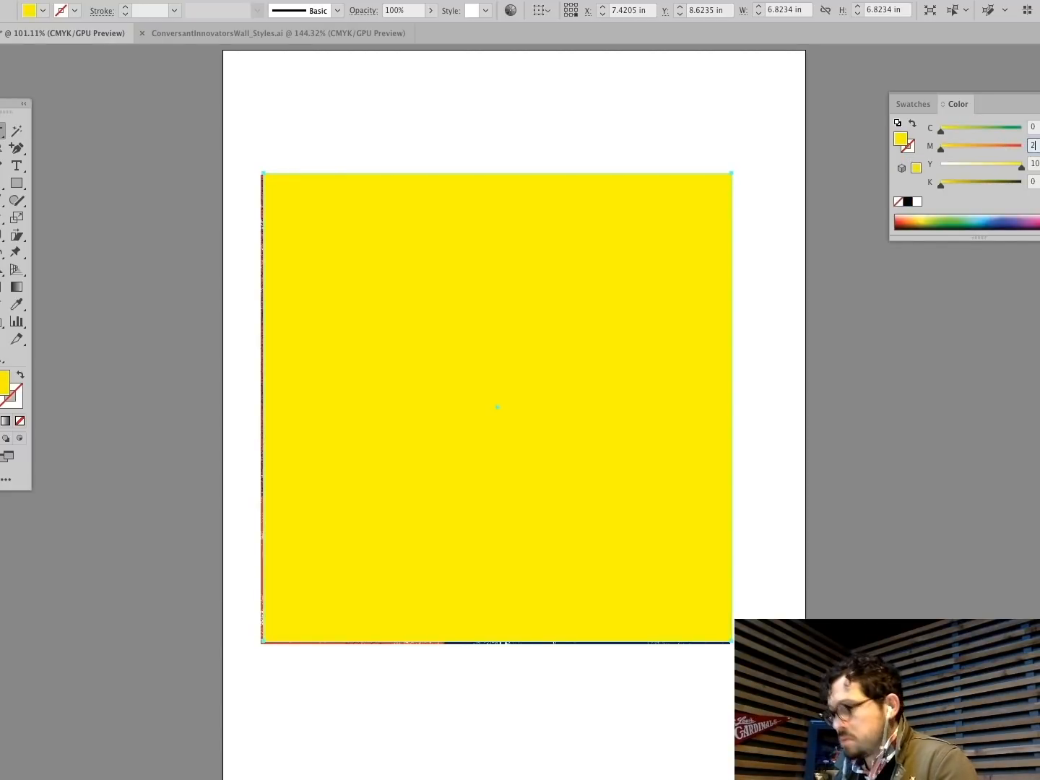
type("2")
key("Tab")
type("10")
key("Tab")
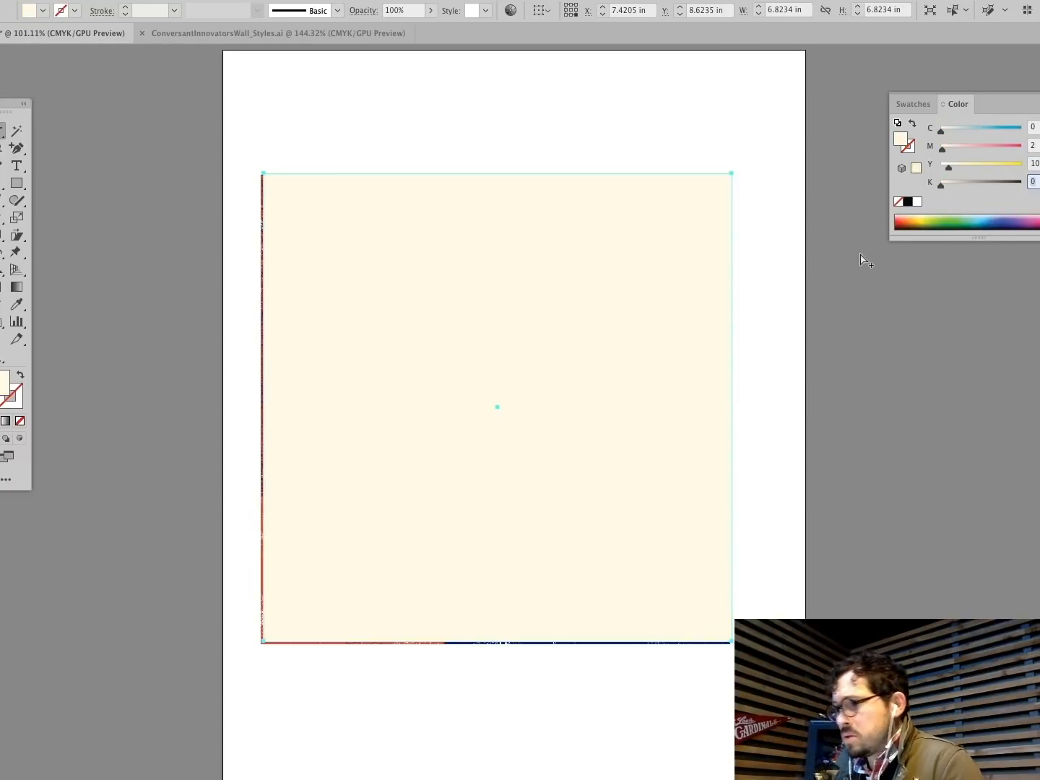
Step: Set the cream square's blending mode to Multiply
key("ctrl+shift+F10")
left_click(935, 226)
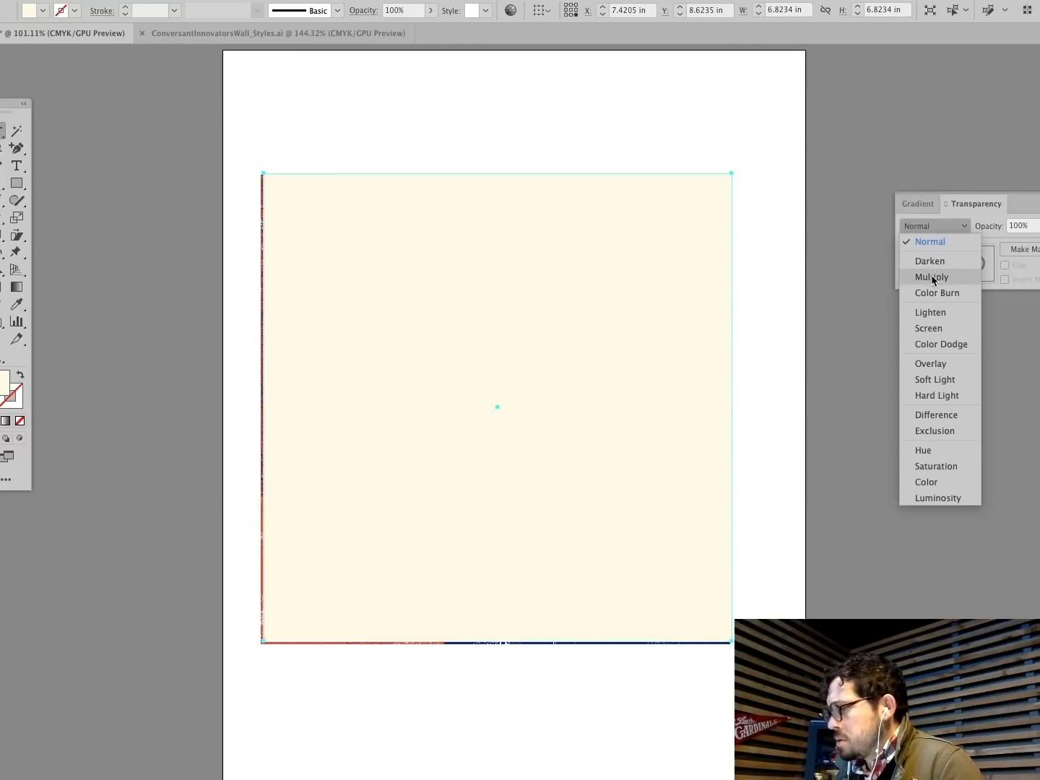
left_click(935, 277)
Step: Move the cream square so its corners line up exactly with the cropped portrait
left_click_drag(2, 133, 39, 165)
key("ctrl+shift+a")
left_click_drag(313, 206, 338, 217)
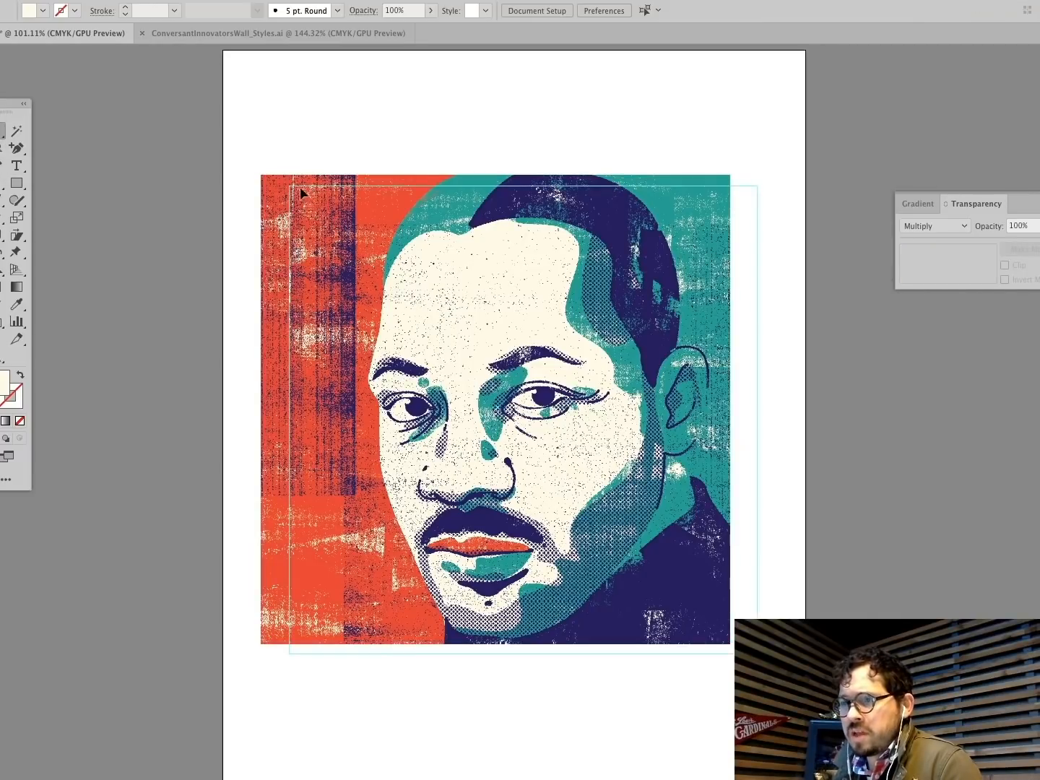
left_click_drag(289, 186, 260, 176)
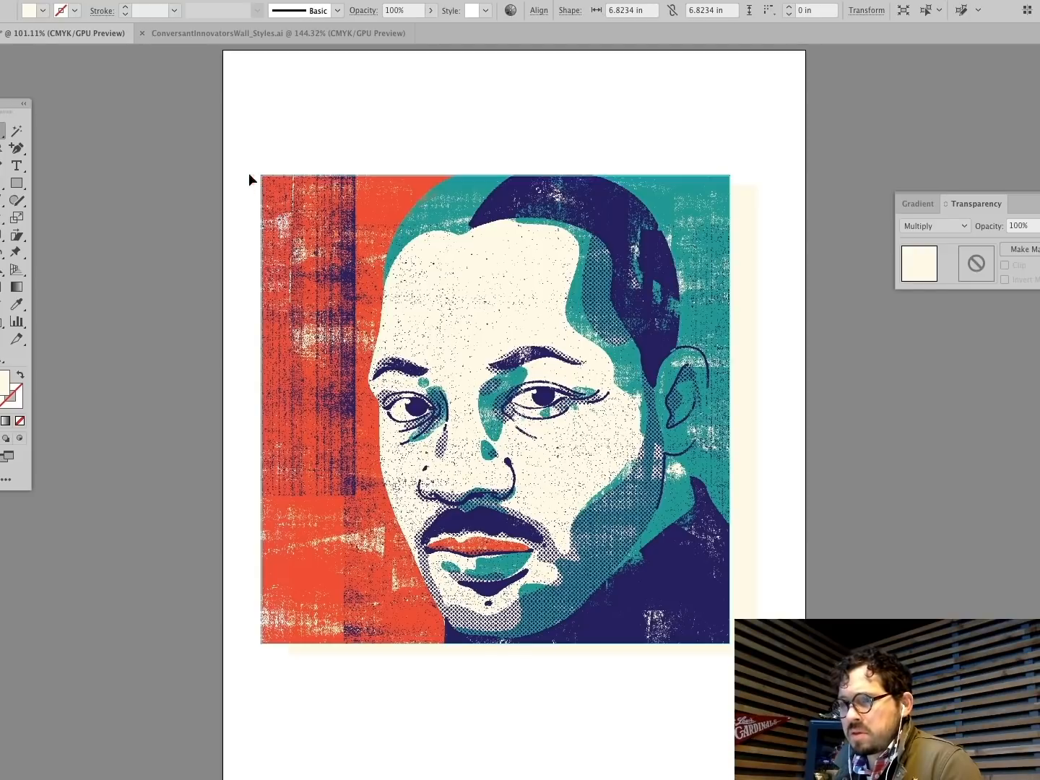
left_click(153, 189)
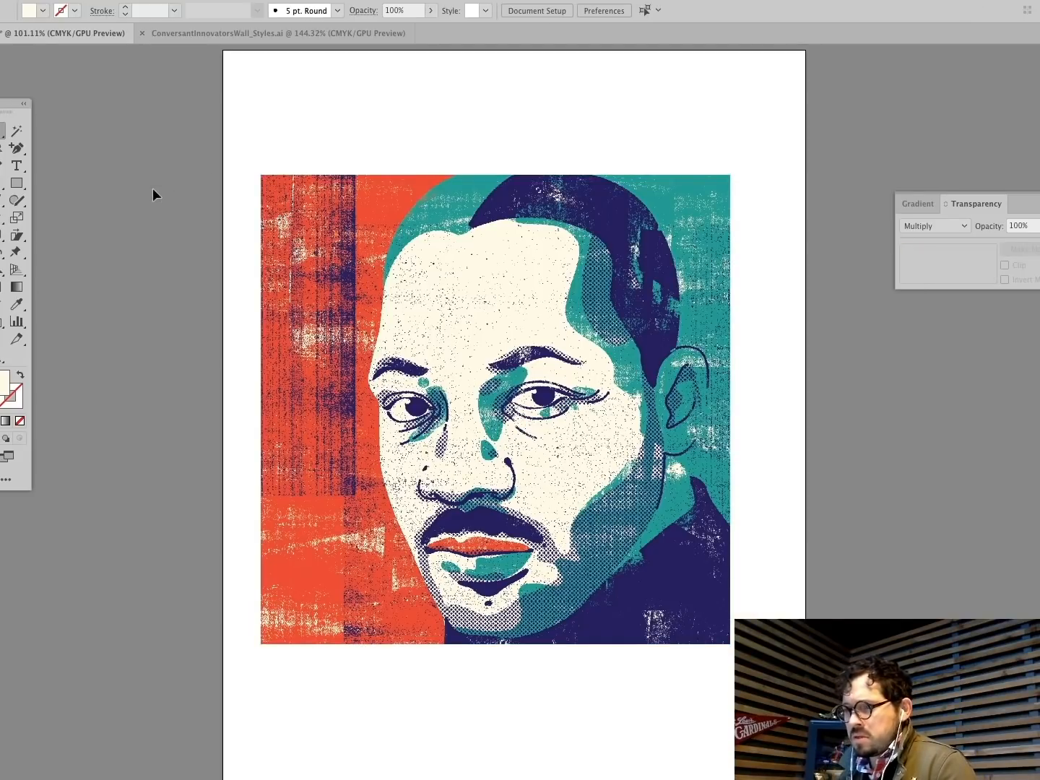
Step: Compare the upper face with and without the cream overlay by repeatedly removing and restoring the square
left_click(9, 355)
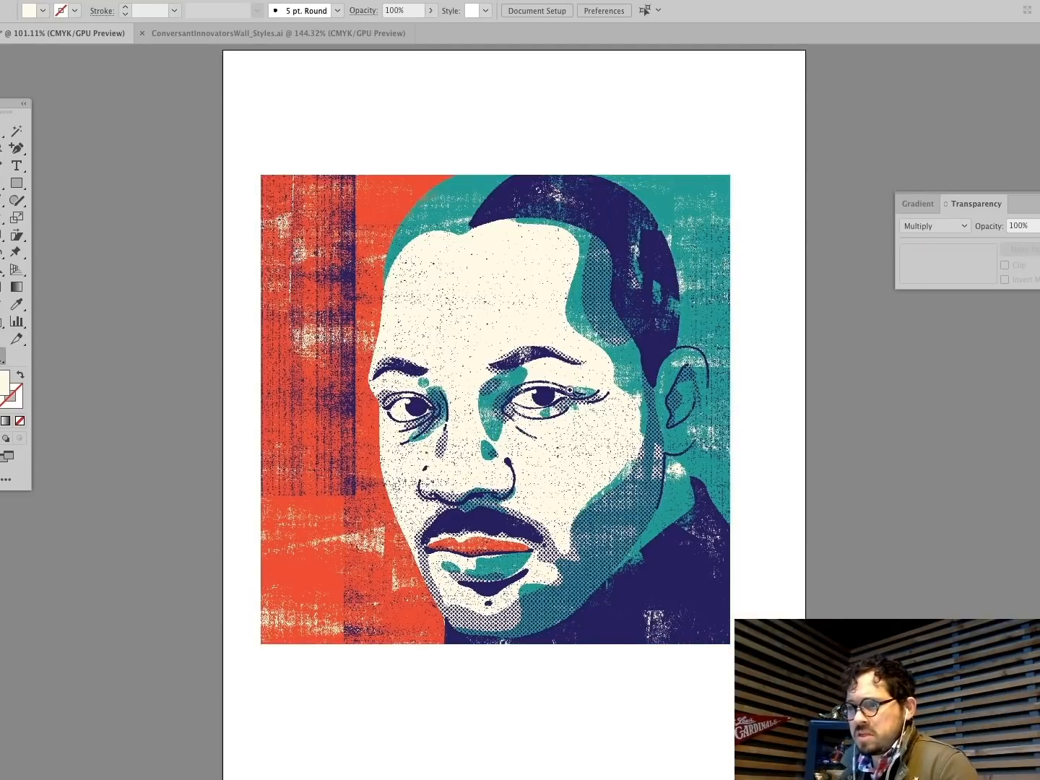
left_click_drag(724, 514, 724, 515)
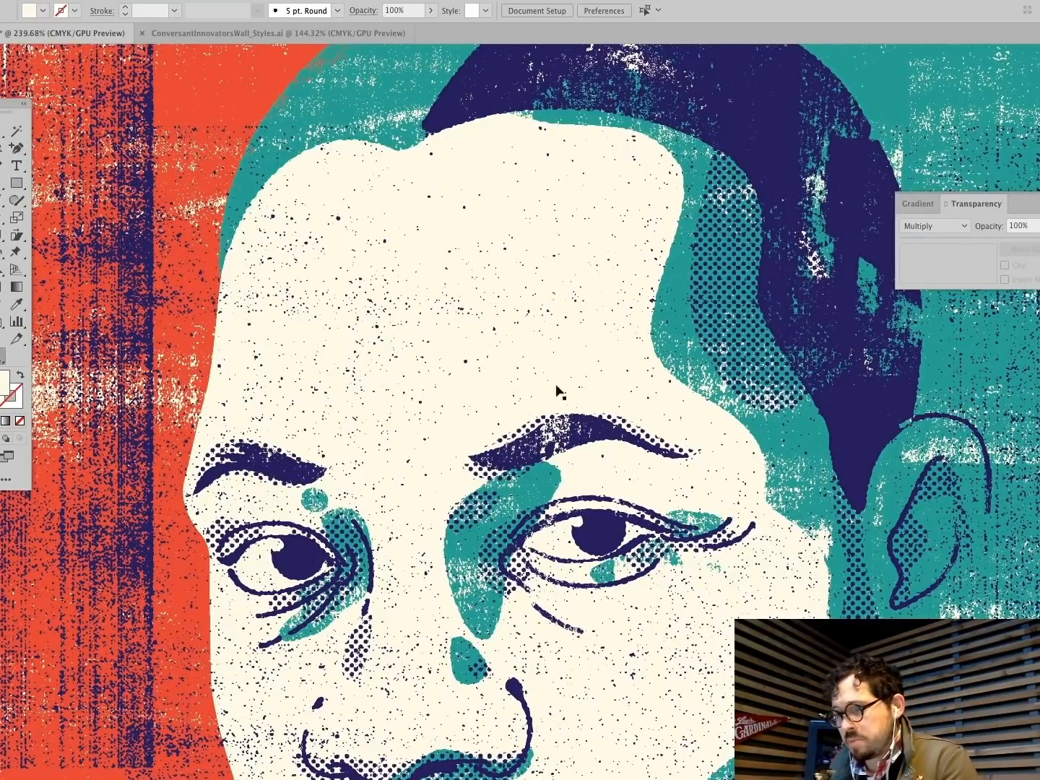
left_click(514, 362, "super")
key("Delete")
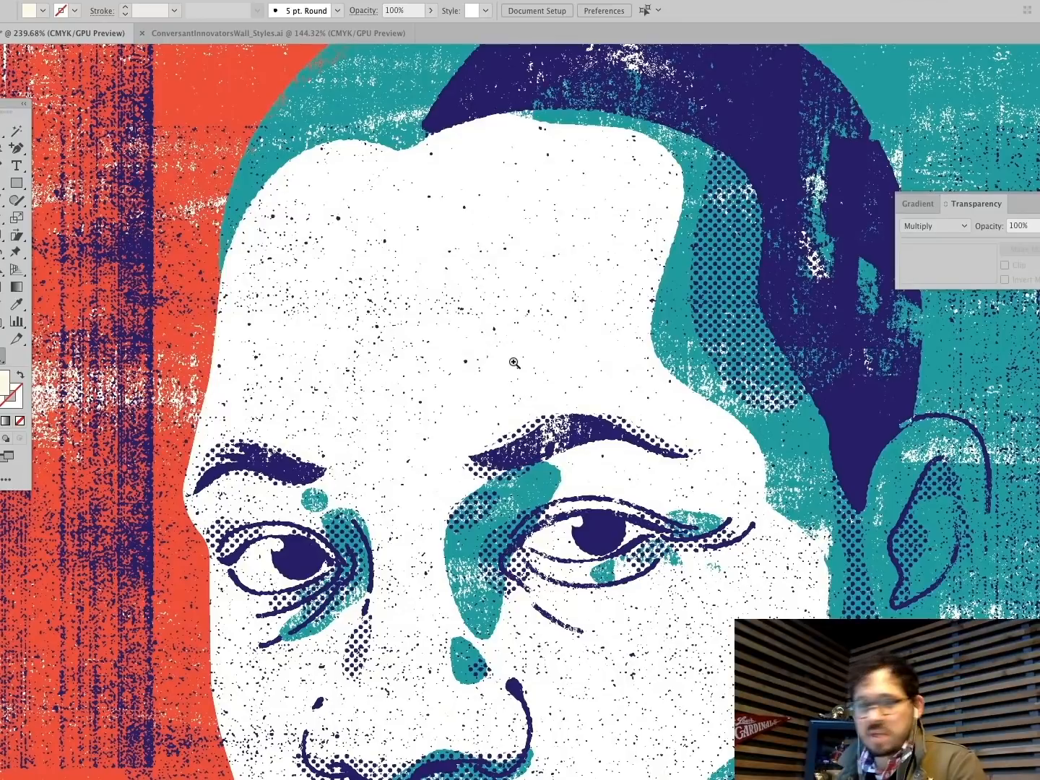
key("super+z")
key("Delete")
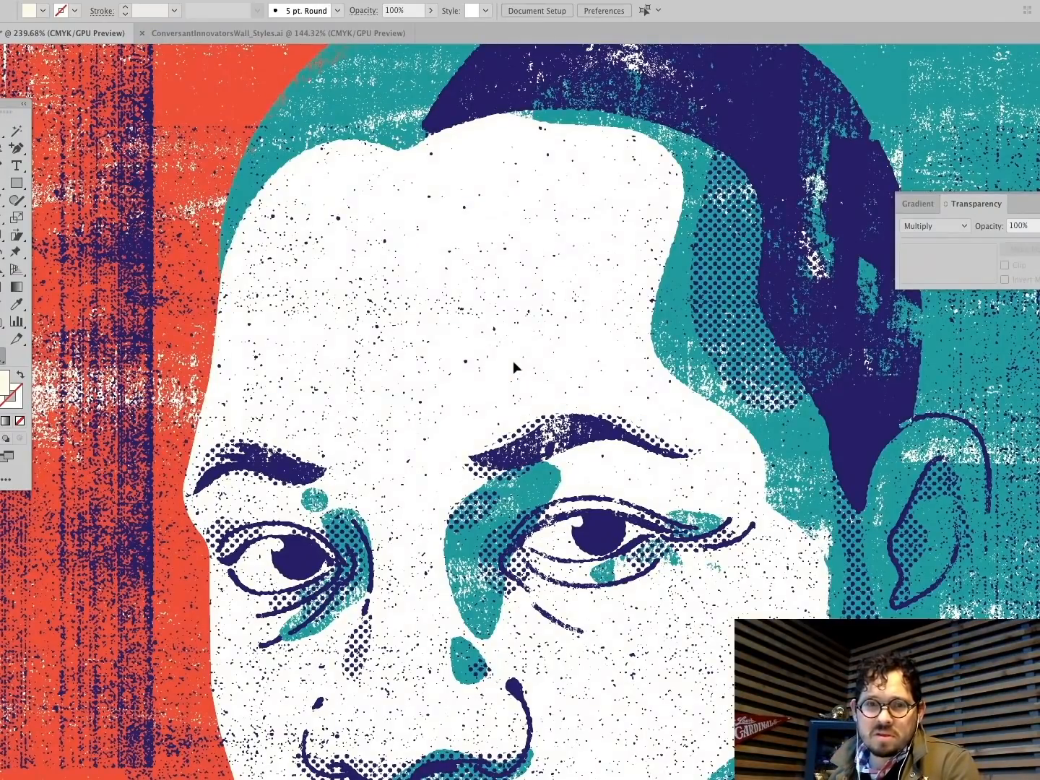
key("super+z")
key("Delete")
key("super+z")
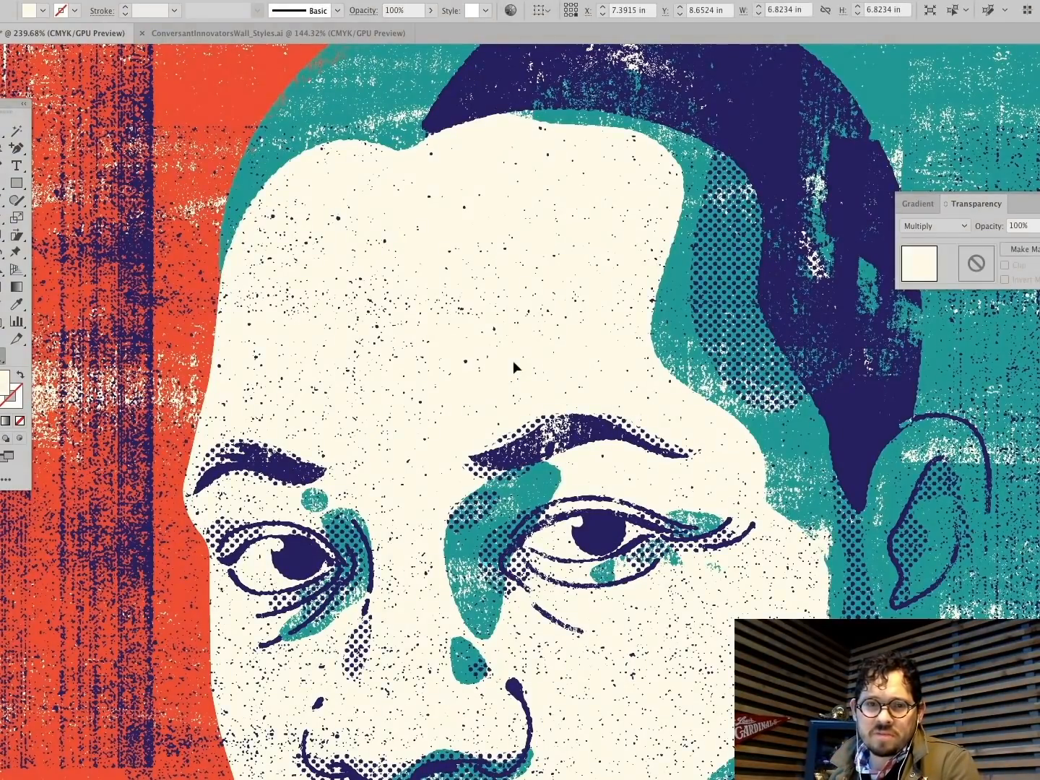
Step: Compare the portrait once more with and without the cream square, and deselect the restored square
key("Delete")
key("super+z")
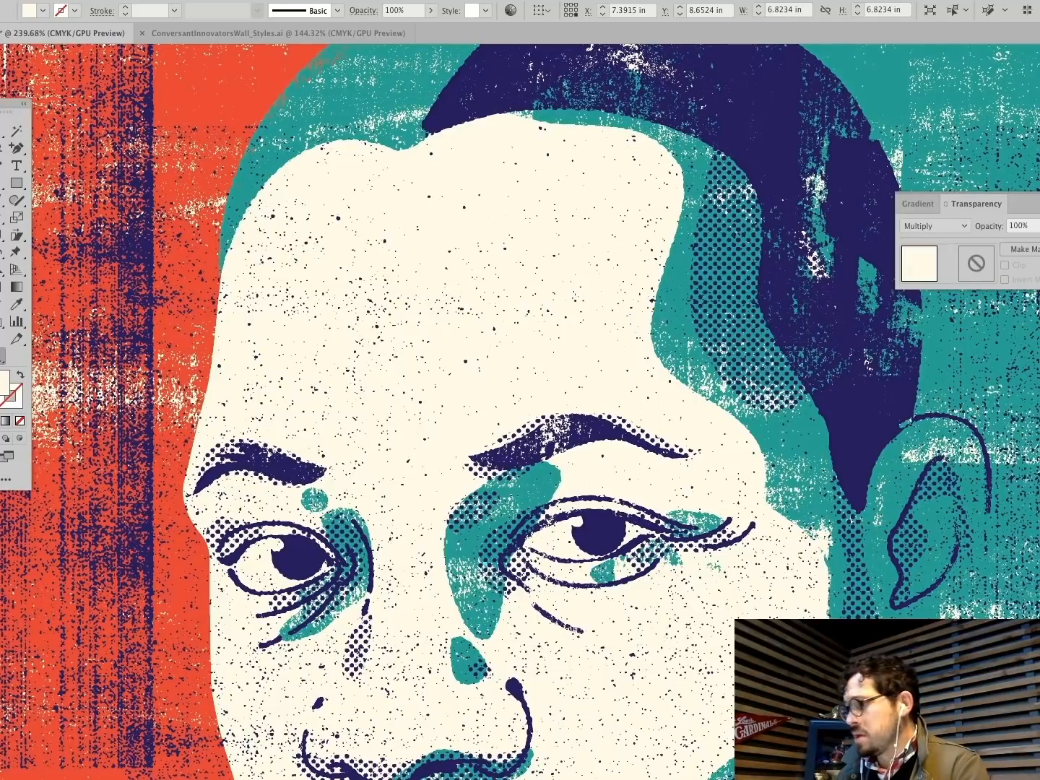
key("super+0")
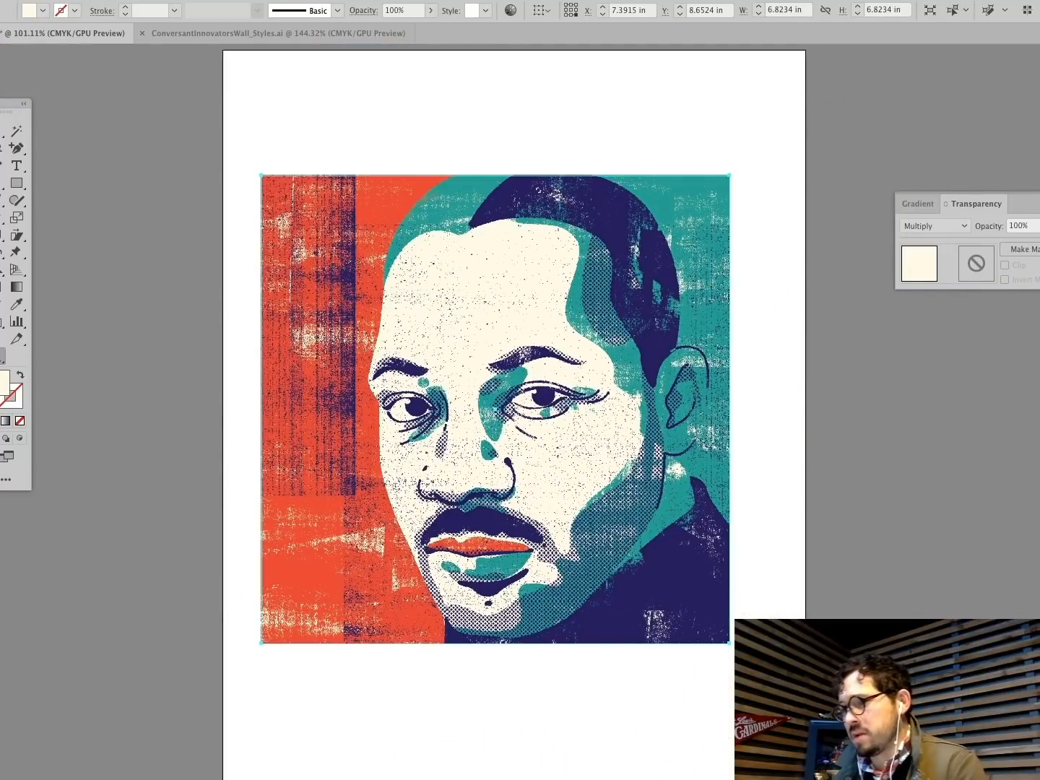
key("F7")
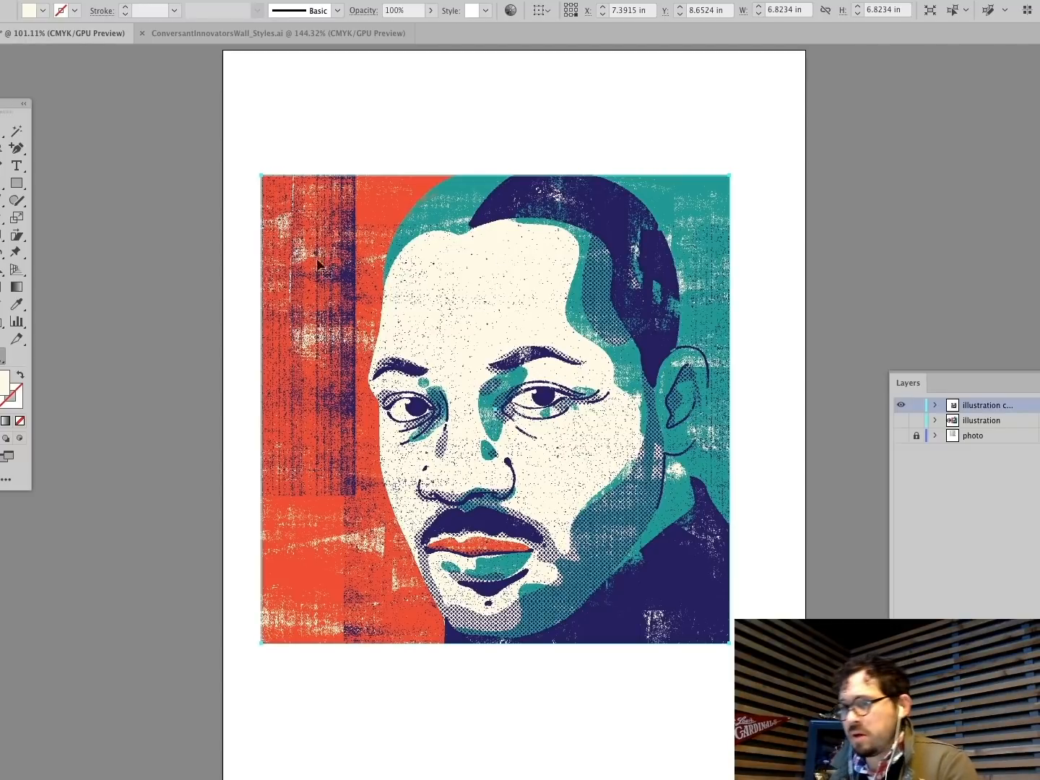
left_click(209, 257)
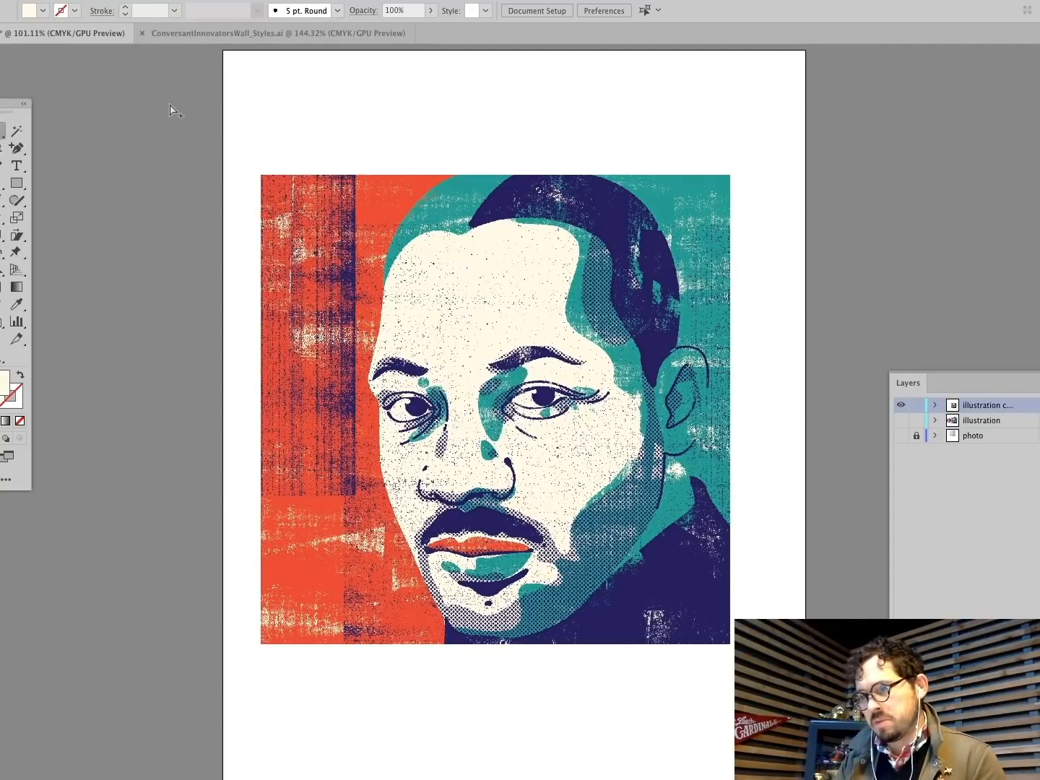
Step: Save the document to the Desktop as MLKillustration.ai in Adobe Illustrator format, accepting the Illustrator CC options
key("super+s")
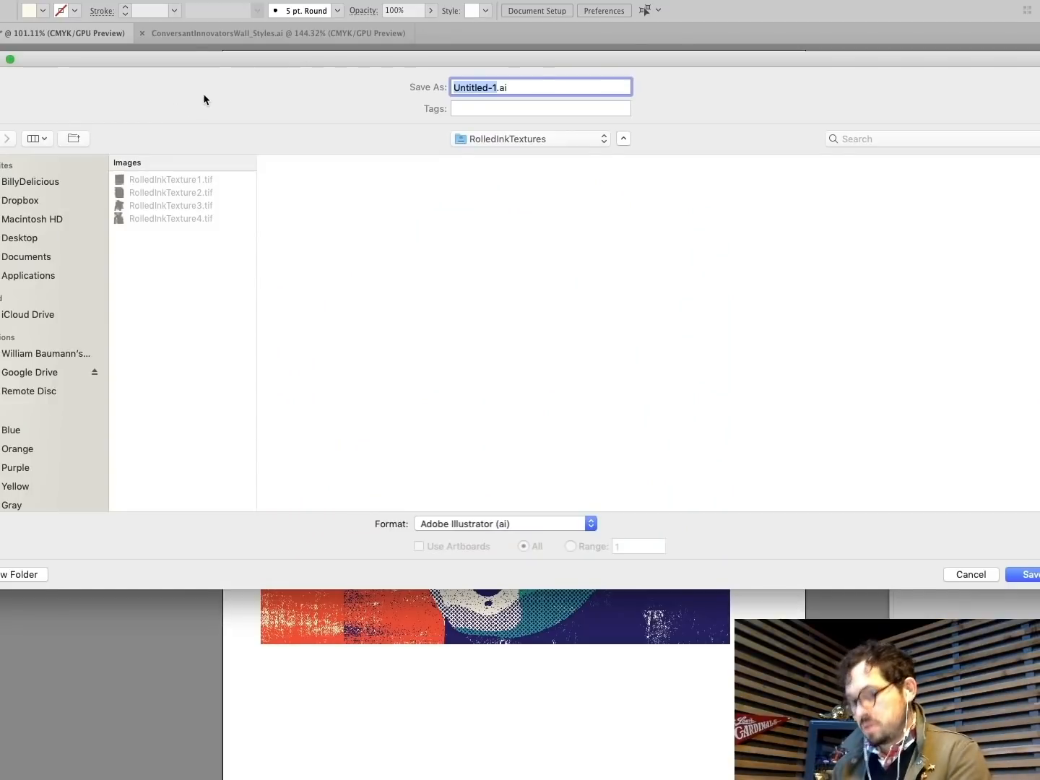
type("M")
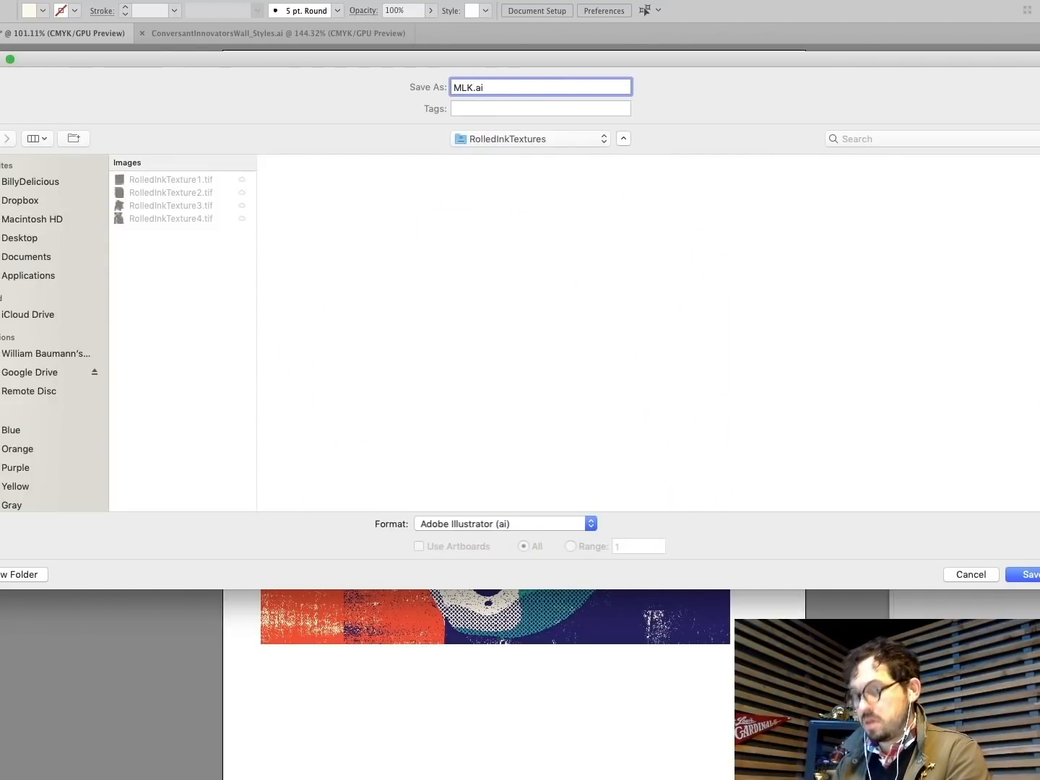
type("LKillustration")
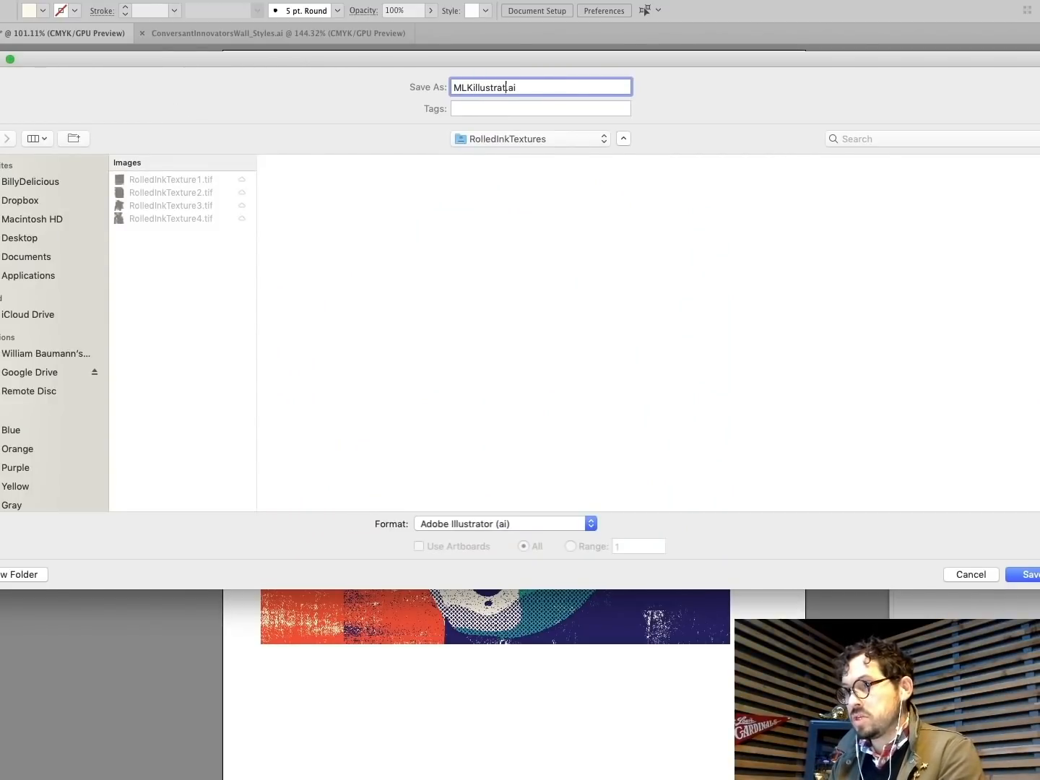
left_click(34, 244)
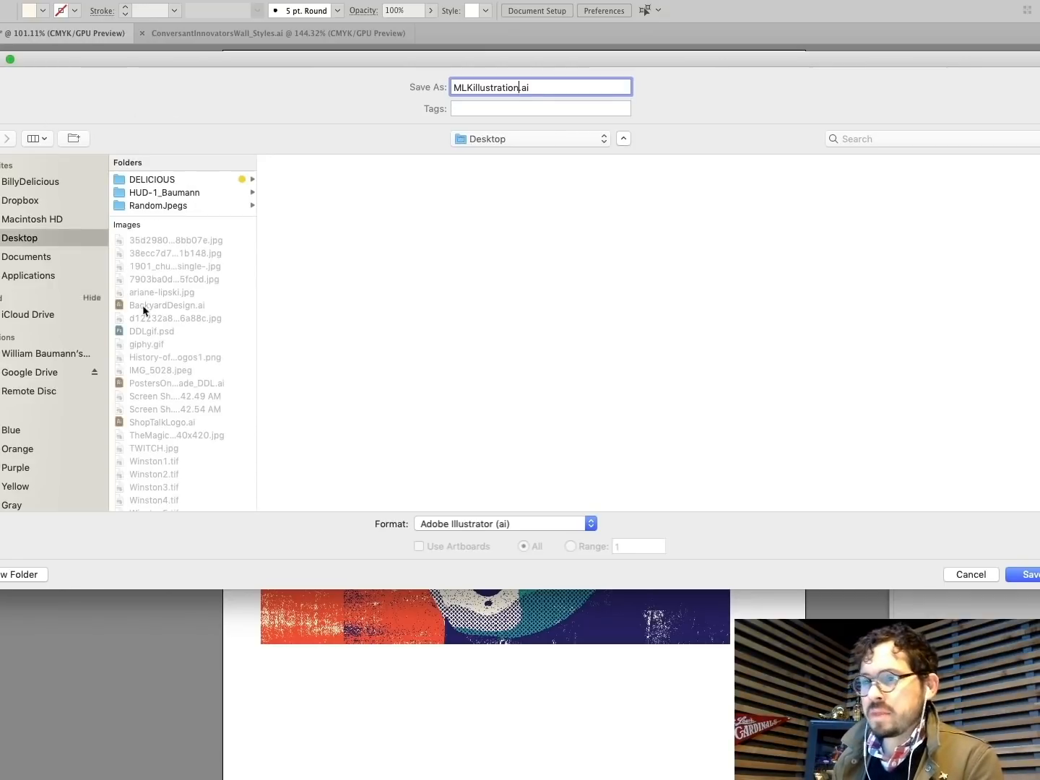
left_click(1025, 575)
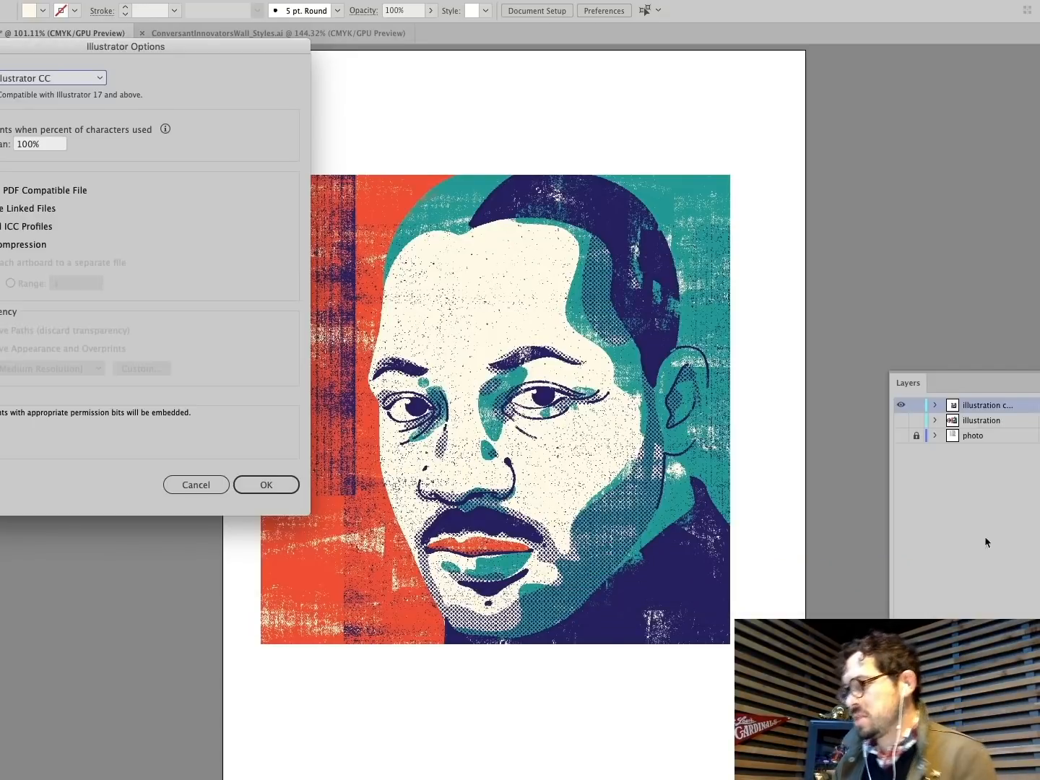
left_click(293, 486)
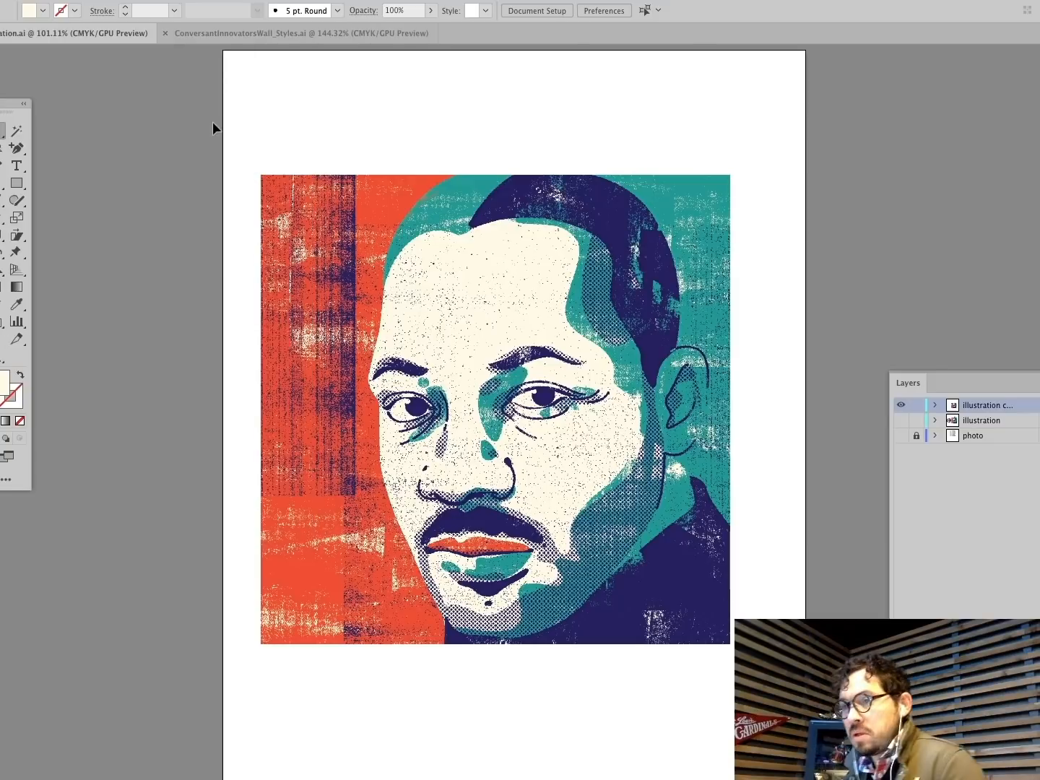
left_click(107, 245)
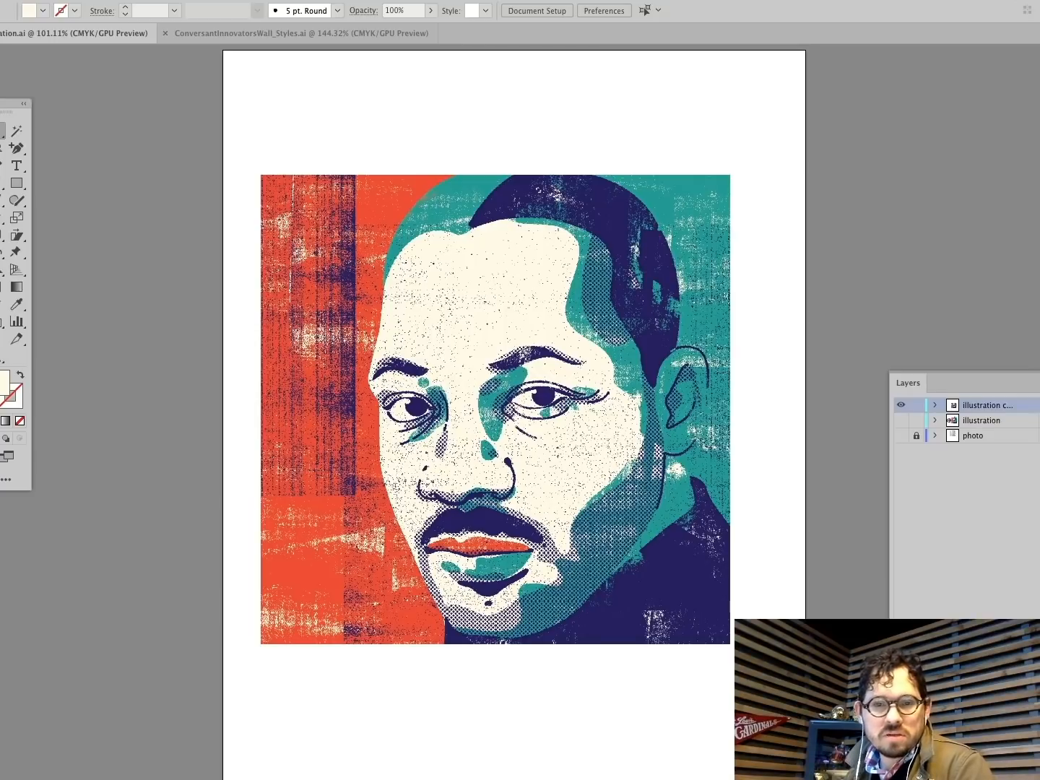
Step: Switch to Photoshop and start a new document with its resolution set to 300 pixels per inch
key("Tab")
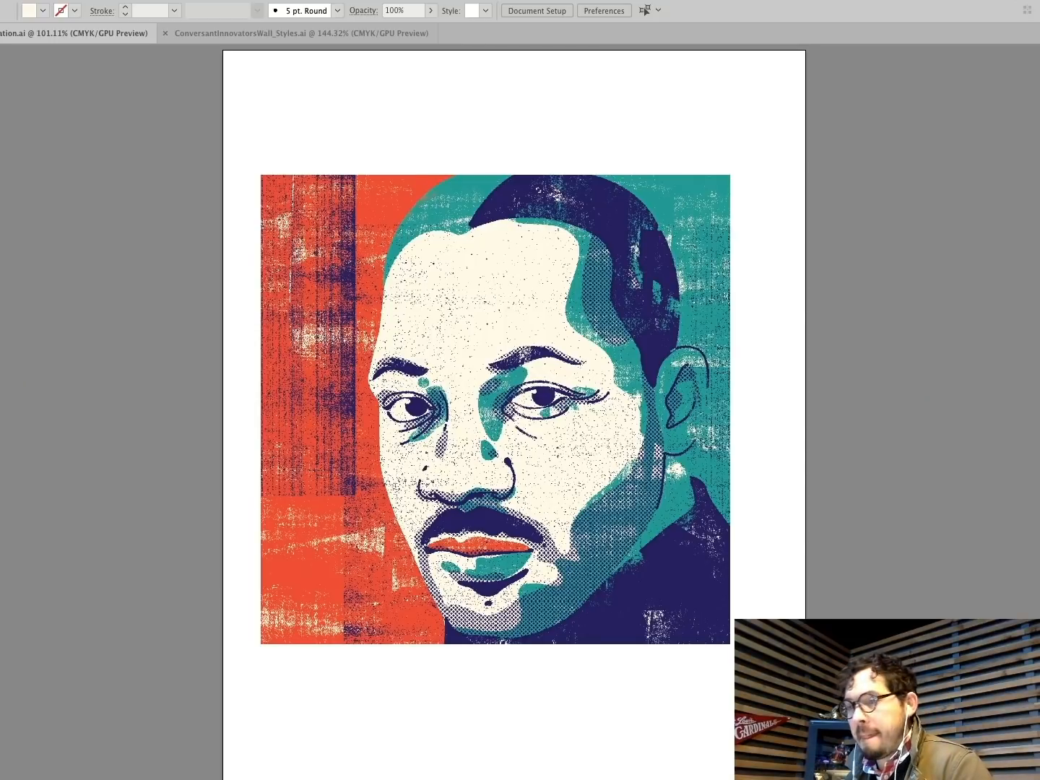
key("super+Tab")
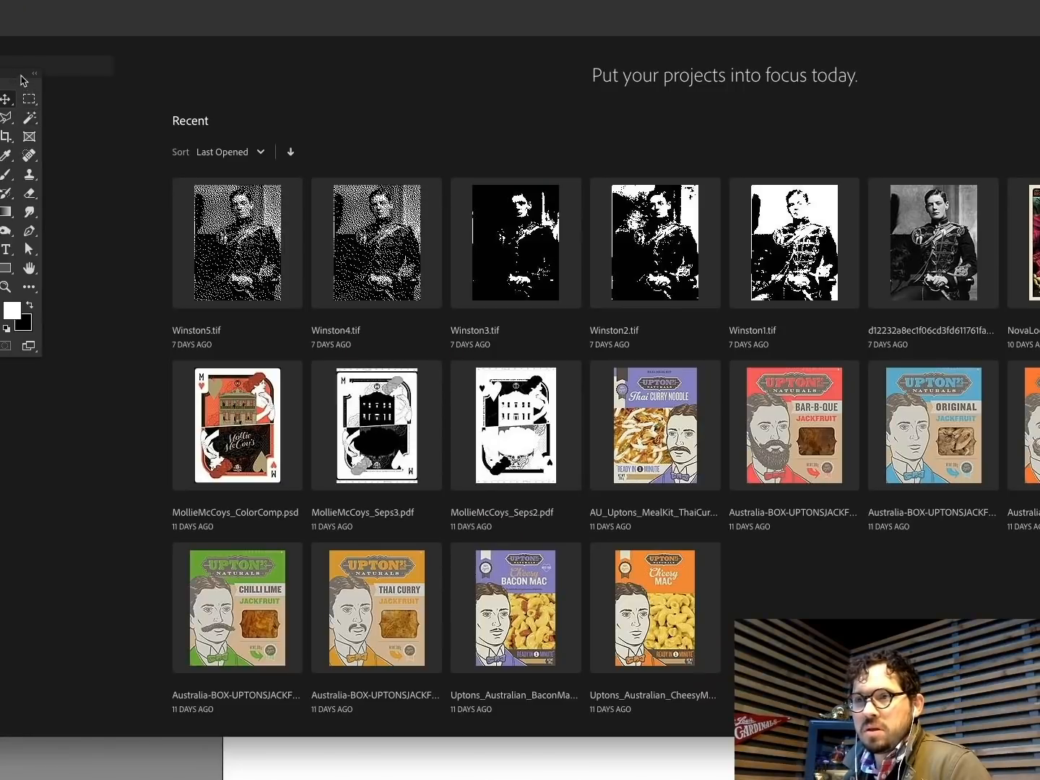
left_click_drag(23, 78, 2, 267)
left_click(6, 169)
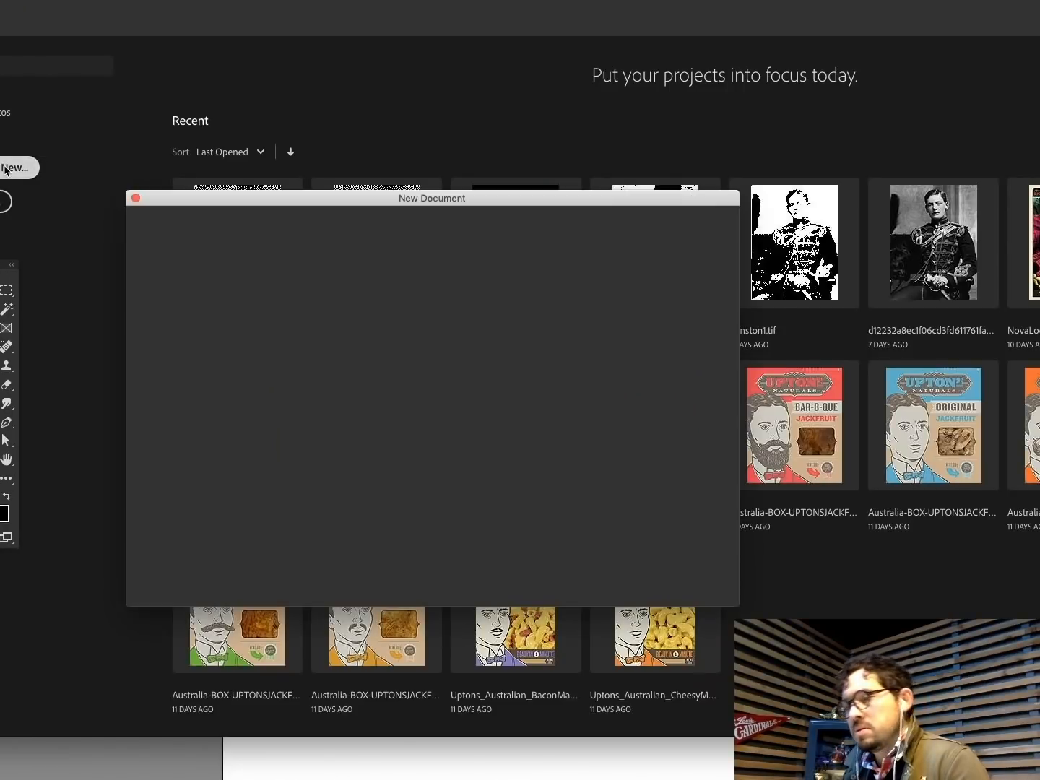
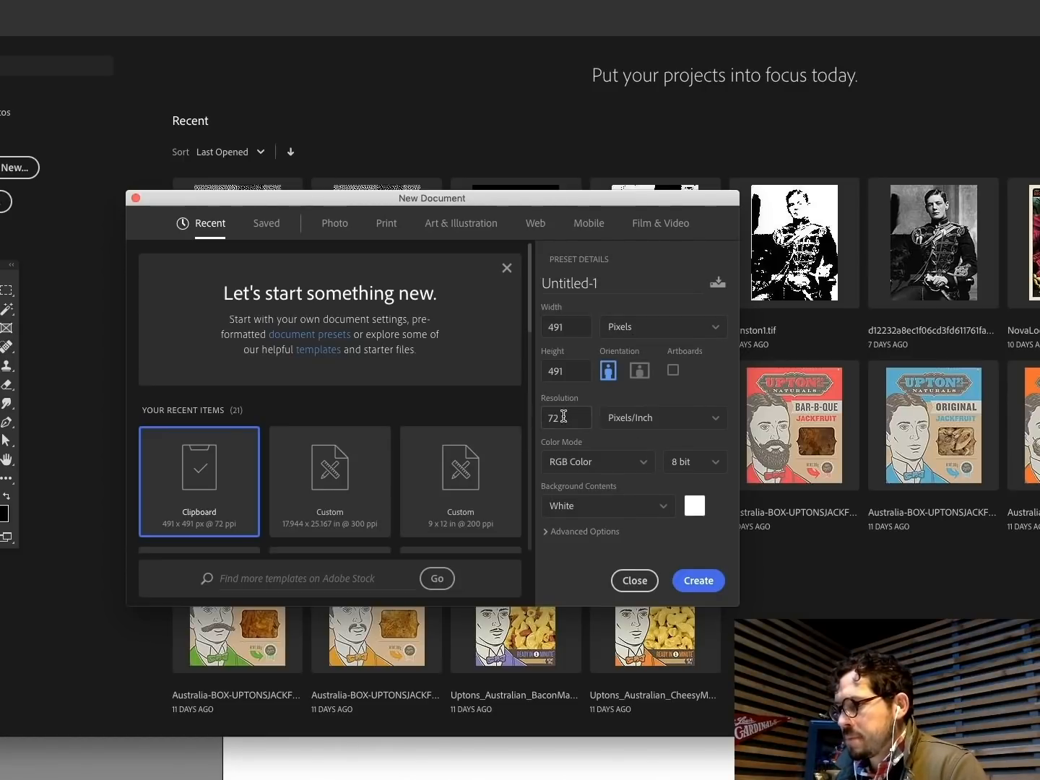
left_click_drag(568, 421, 497, 415)
type("300")
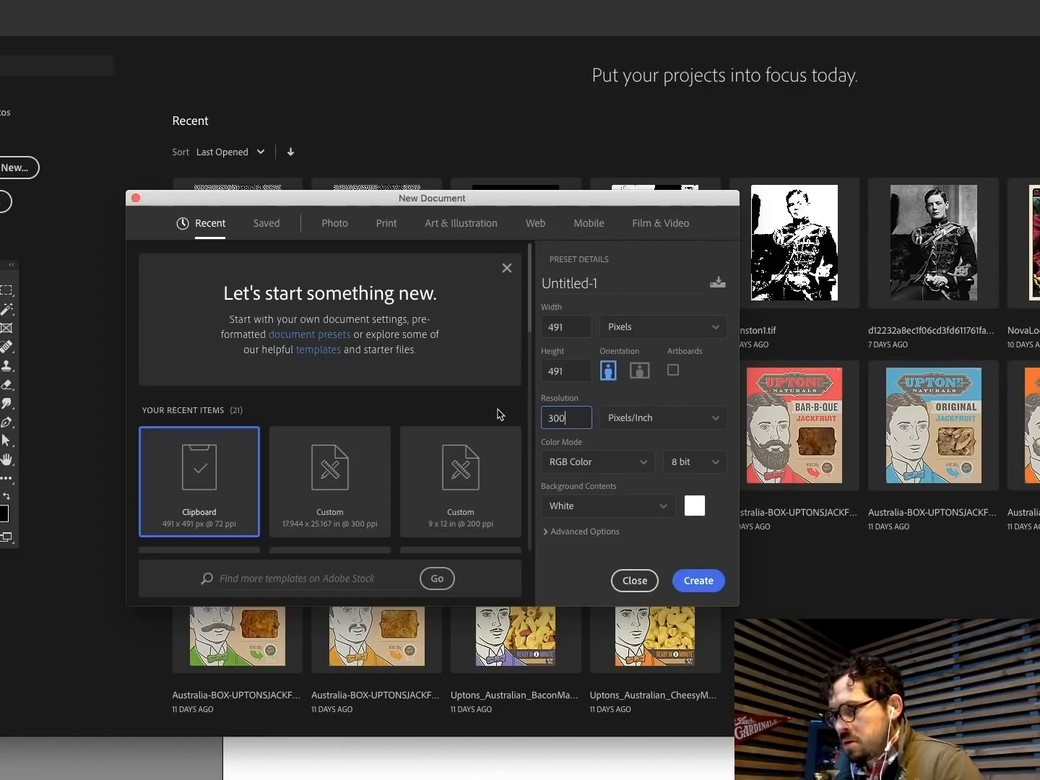
Step: Make the new document 10 by 10 inches in Grayscale mode and create it
left_click(653, 329)
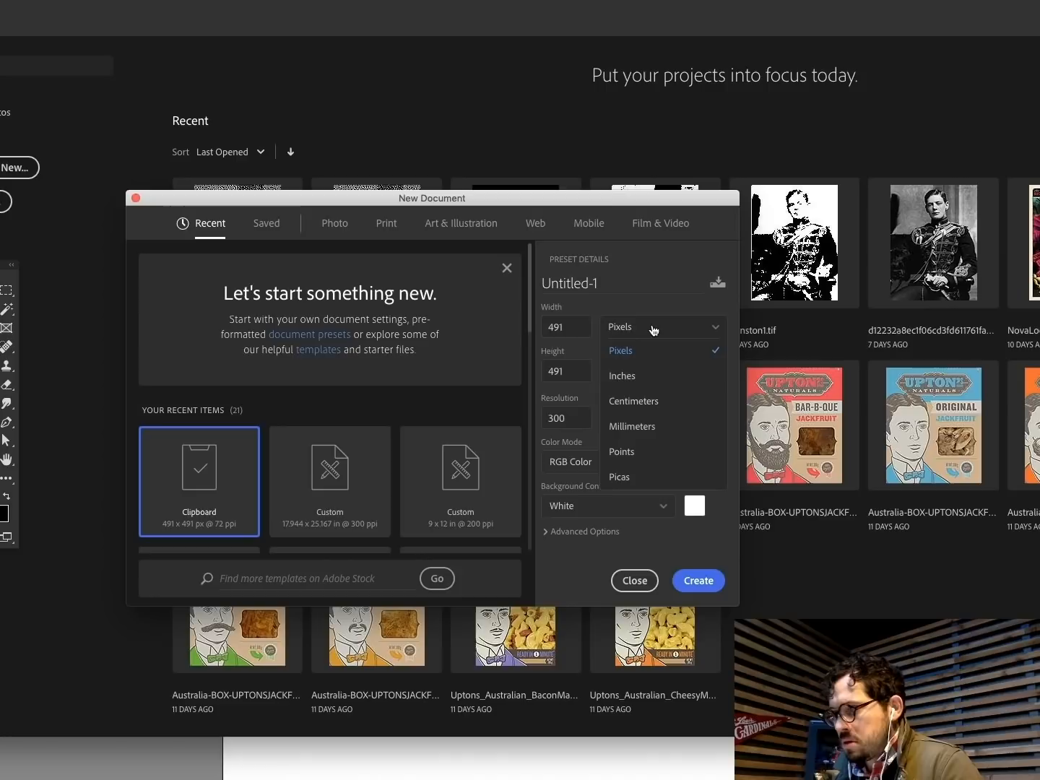
left_click(638, 378)
double_click(567, 320)
type("10")
key("Tab")
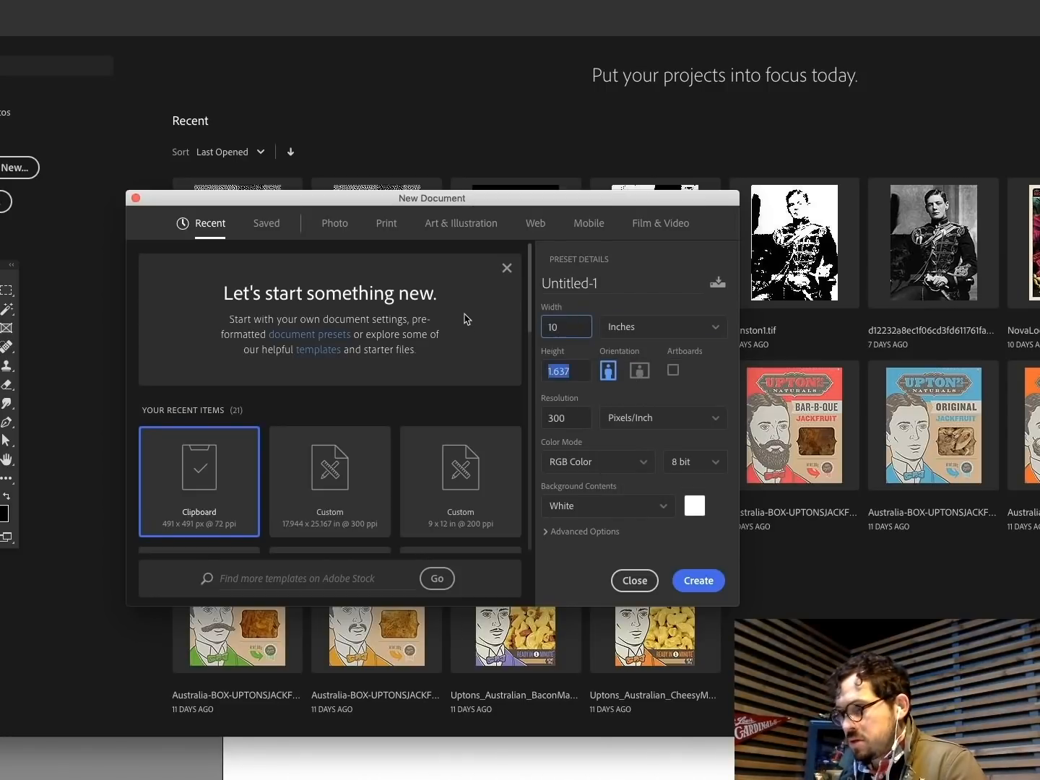
type("10")
left_click(620, 464)
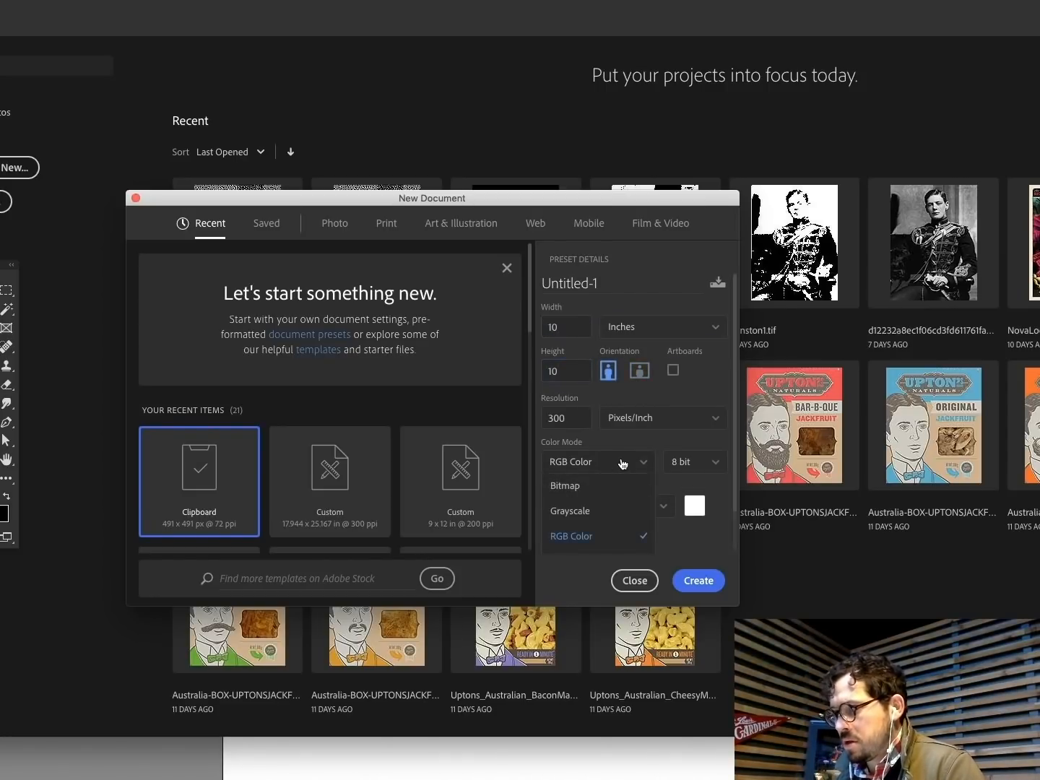
left_click(596, 510)
left_click(704, 583)
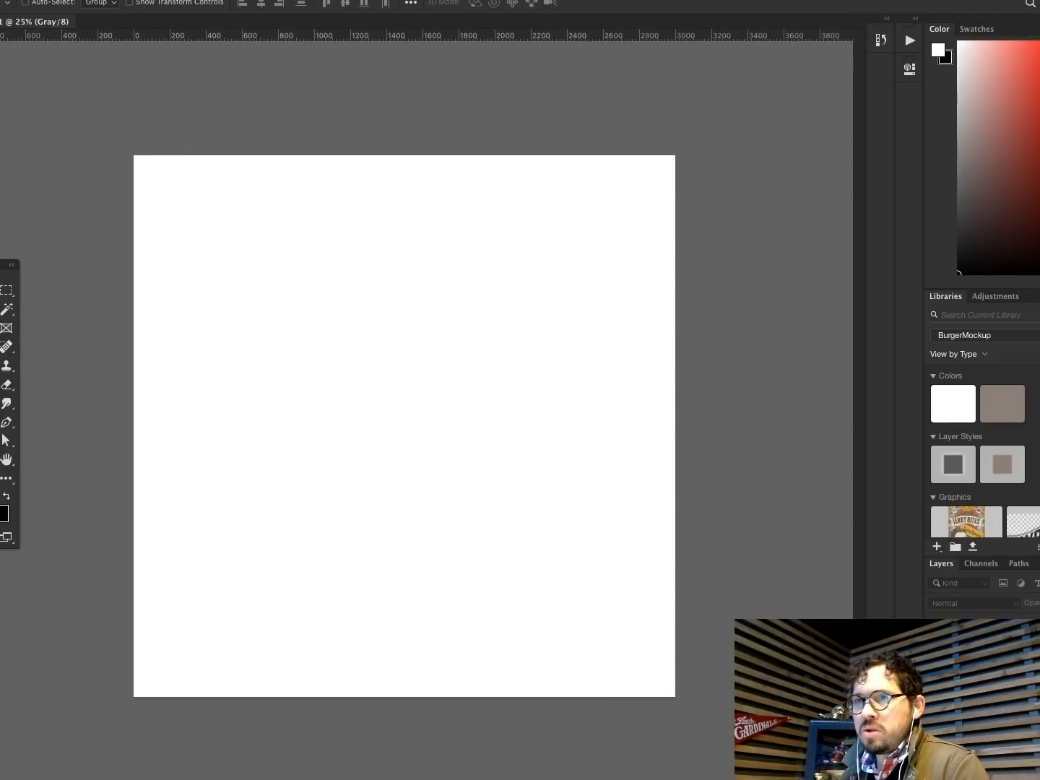
Step: Hide Photoshop to return to Illustrator, and place NewTexture.tif from the Textures & ClipArt folder beside the portrait
left_click(15, 0)
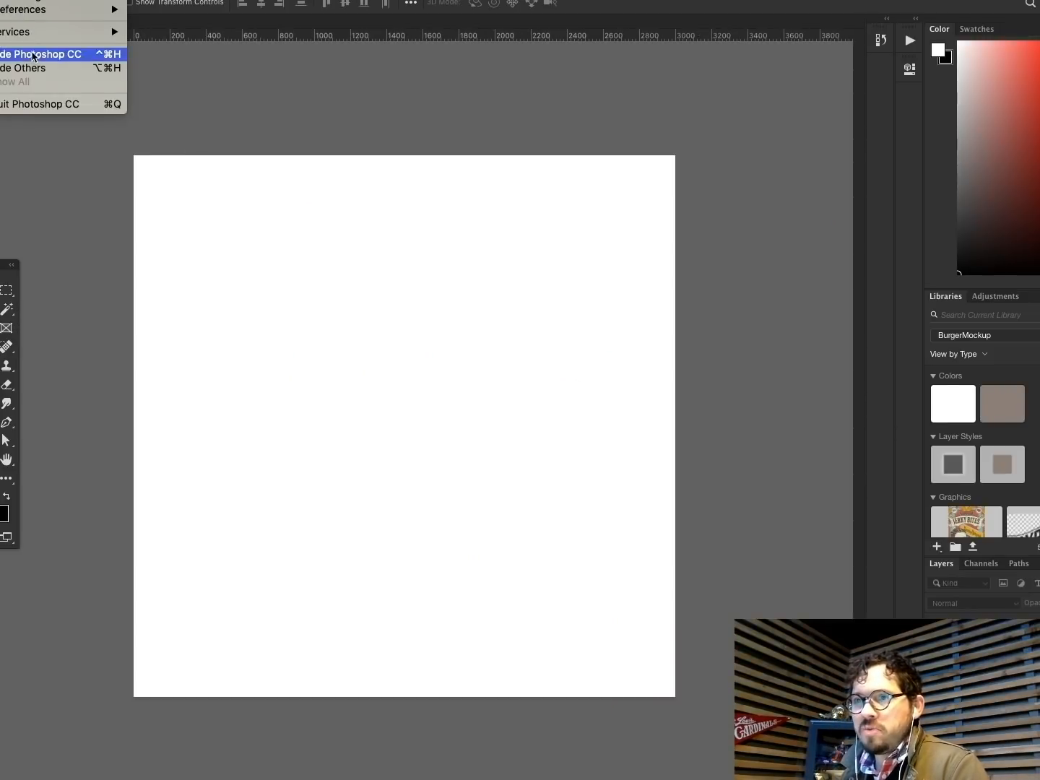
left_click(34, 56)
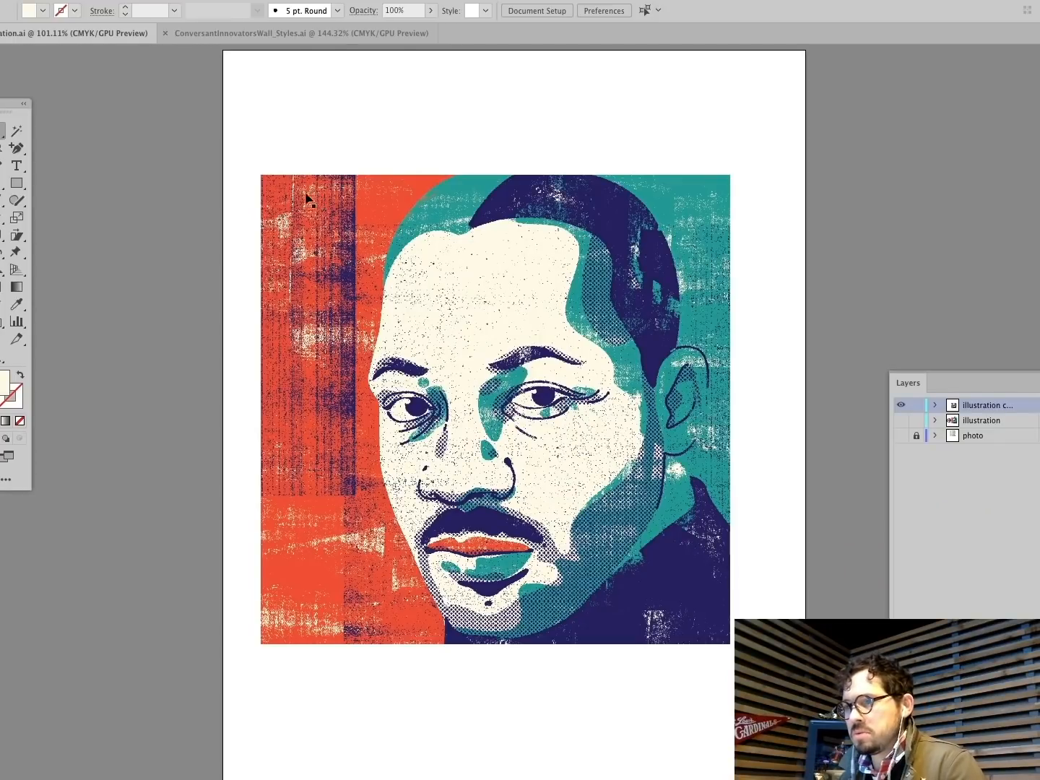
left_click(72, 1)
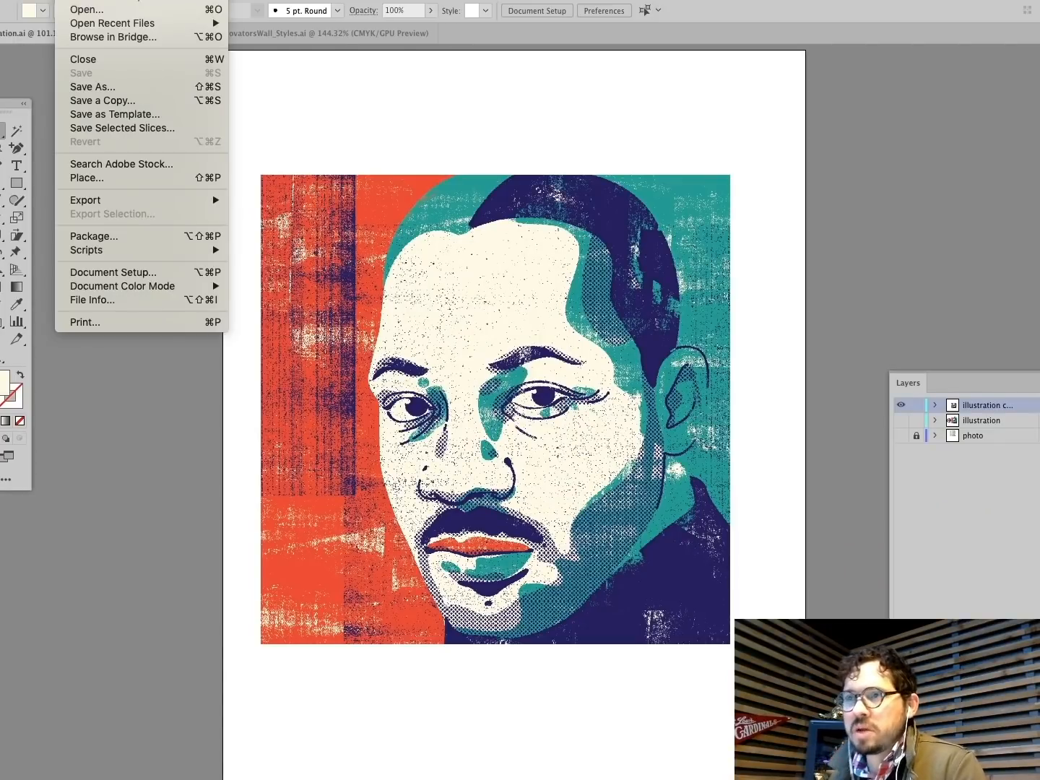
left_click(90, 180)
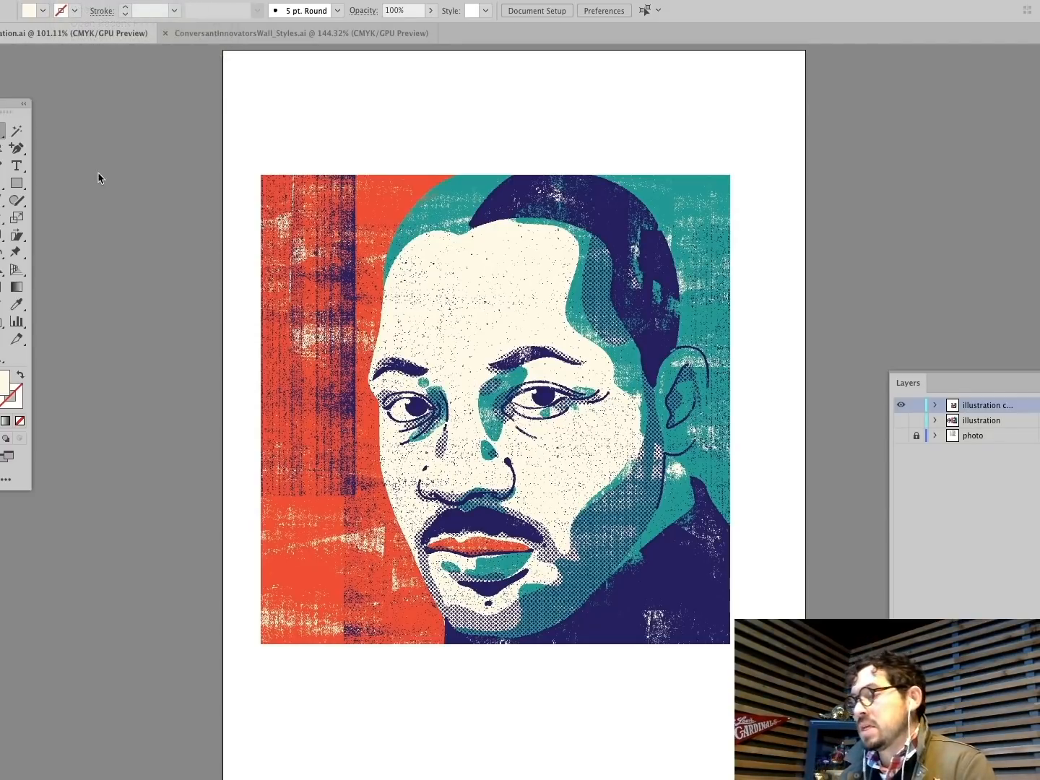
left_click(481, 78)
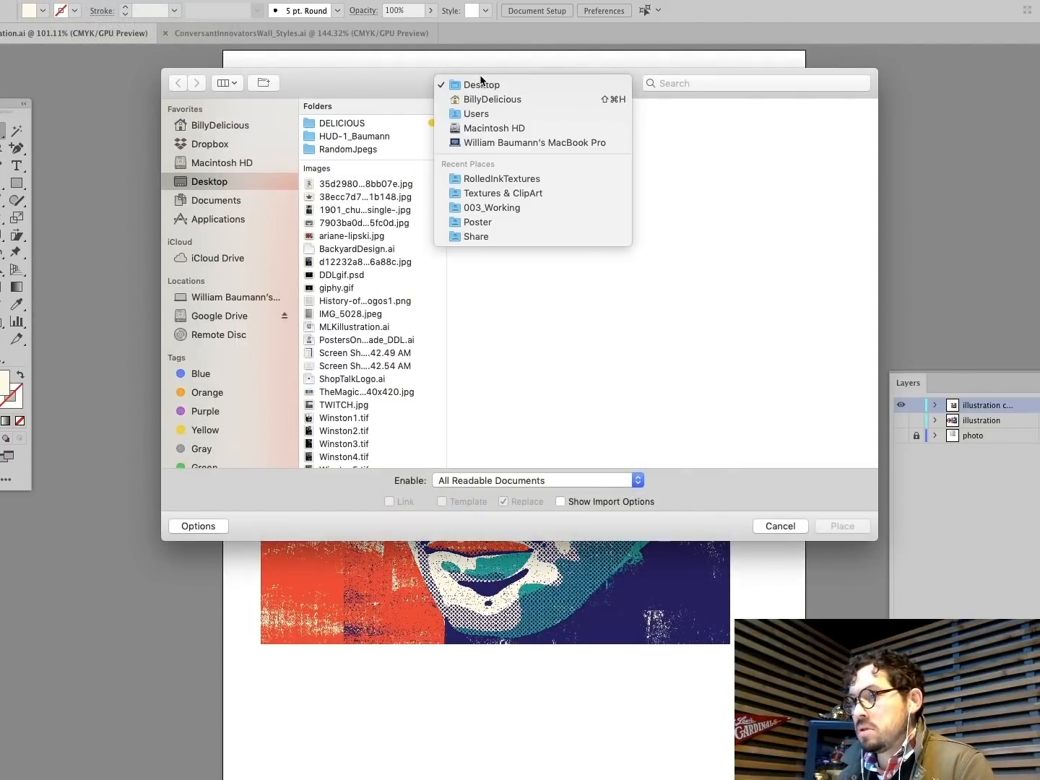
left_click(512, 178)
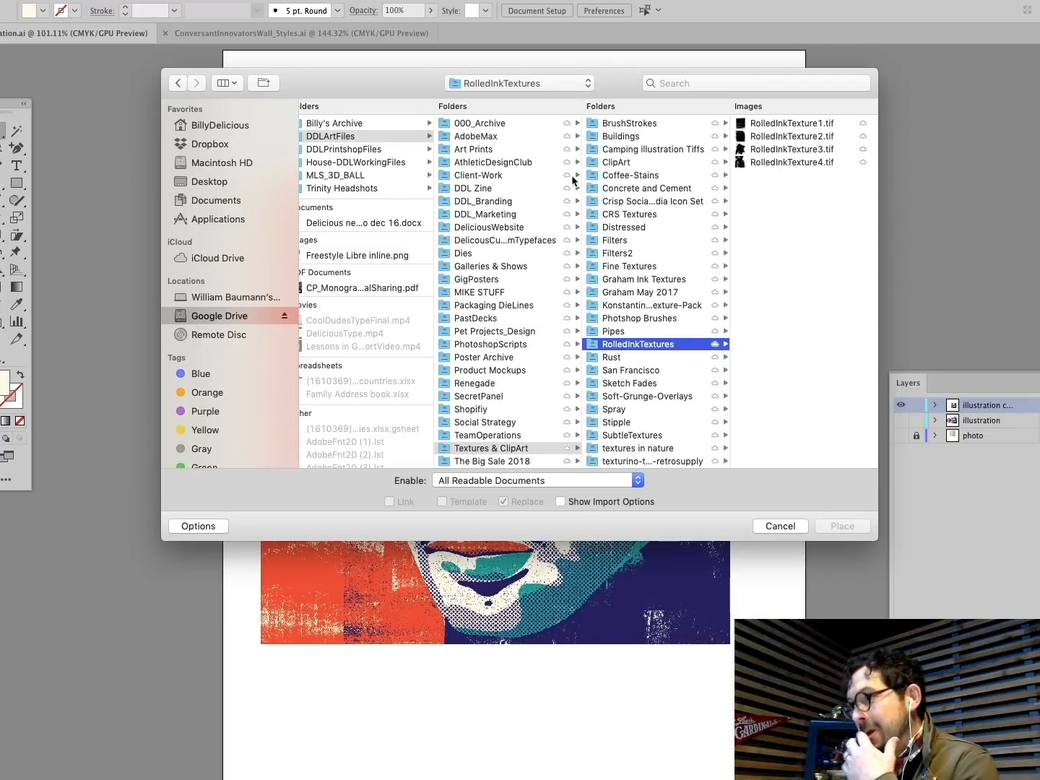
scroll(695, 229, "down", 10)
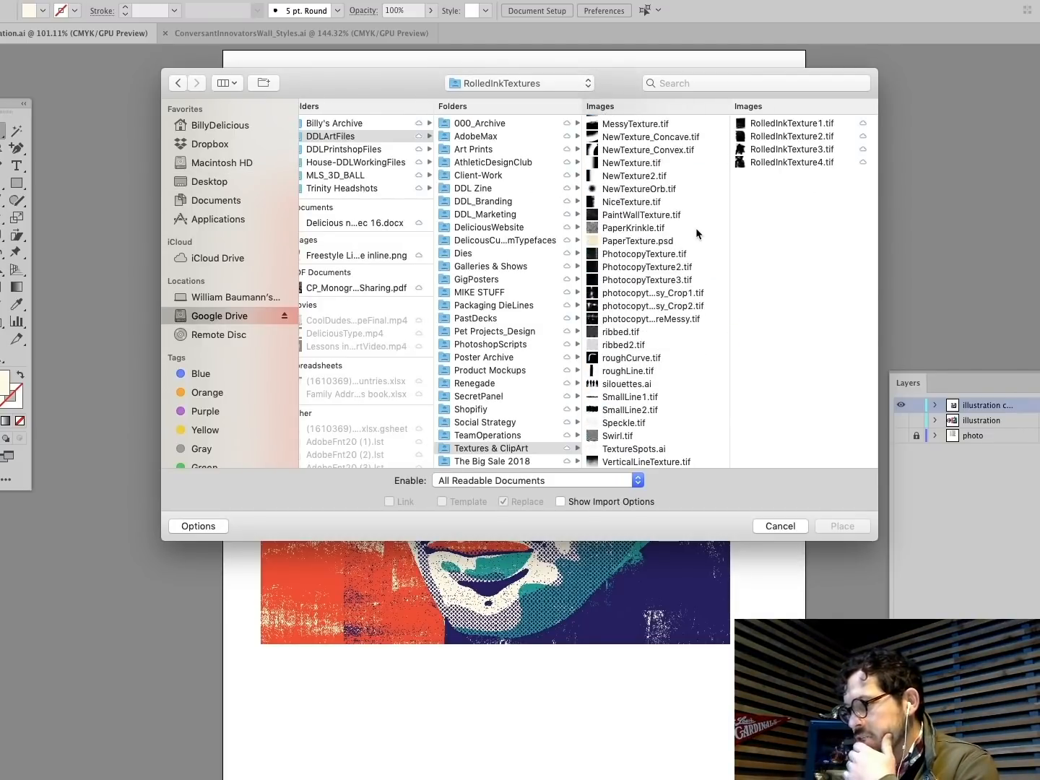
scroll(696, 229, "up", 3)
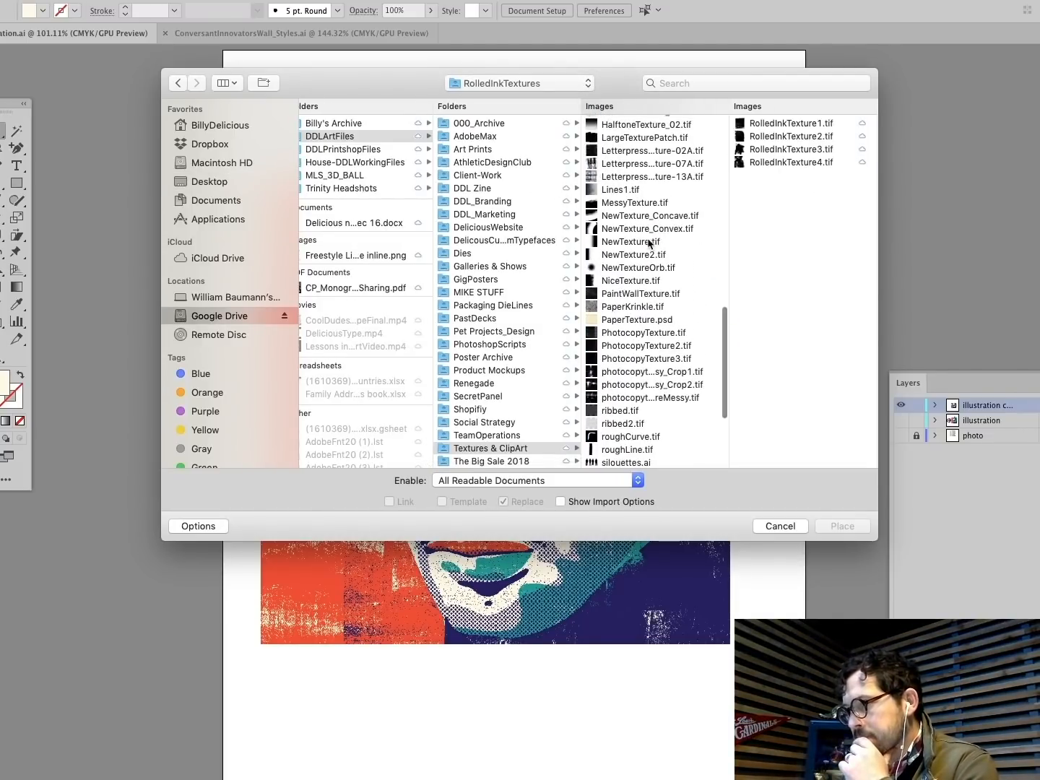
left_click(666, 241)
left_click(842, 526)
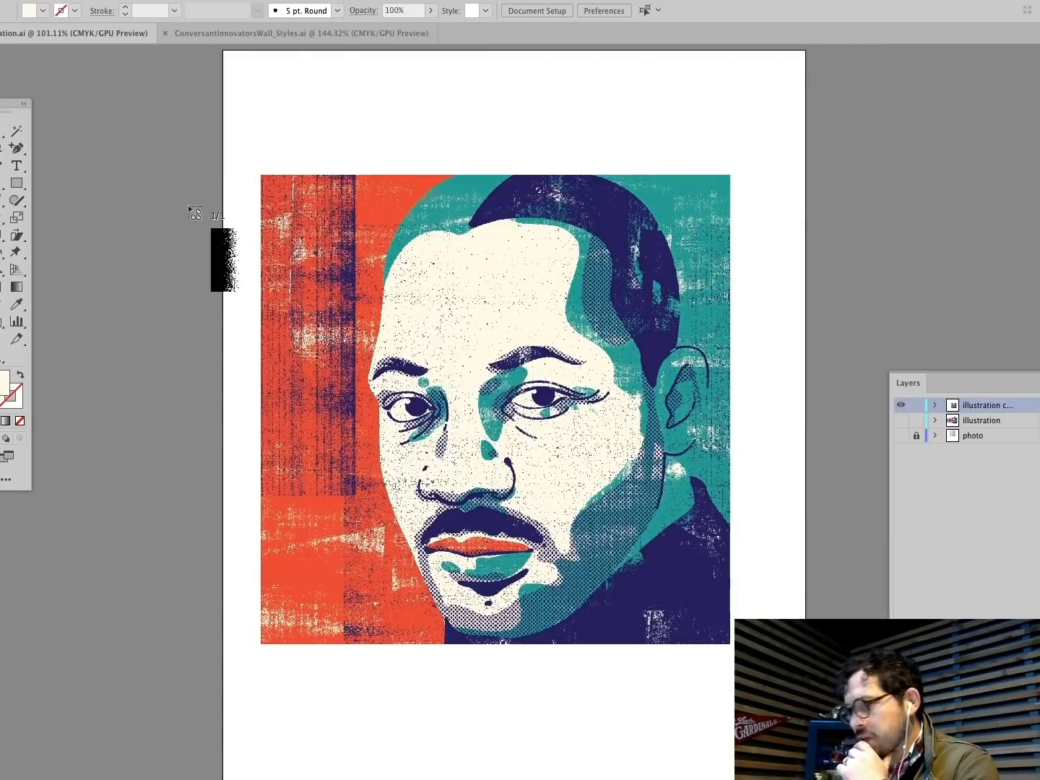
left_click(97, 183)
Step: Move the placed texture farther away from the artboard, deselect it, and inspect its speckled edge up close
scroll(263, 292, "left", 5)
left_click_drag(332, 321, 181, 338)
left_click(144, 194)
key("z")
left_click_drag(113, 147, 374, 467)
scroll(374, 468, "right", 4)
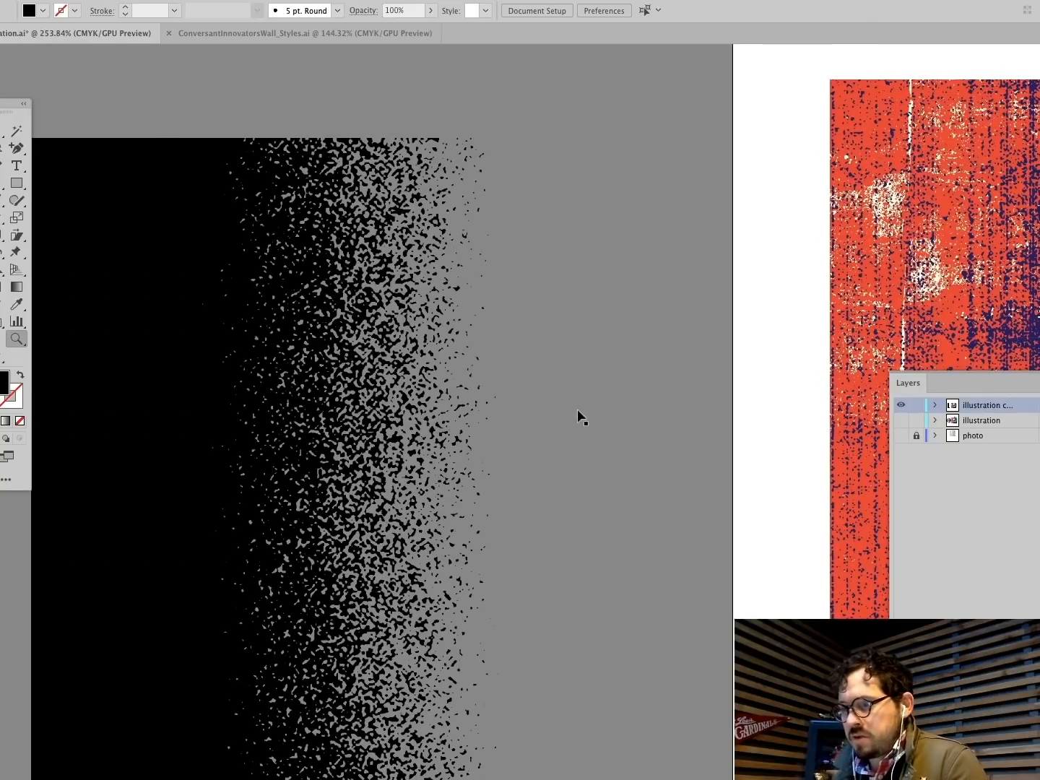
left_click(403, 424, "super")
left_click(355, 81, "super")
Step: Place SmallLine1.tif from the Textures & ClipArt folder as a linked image just above the speckled texture
left_click(68, 2)
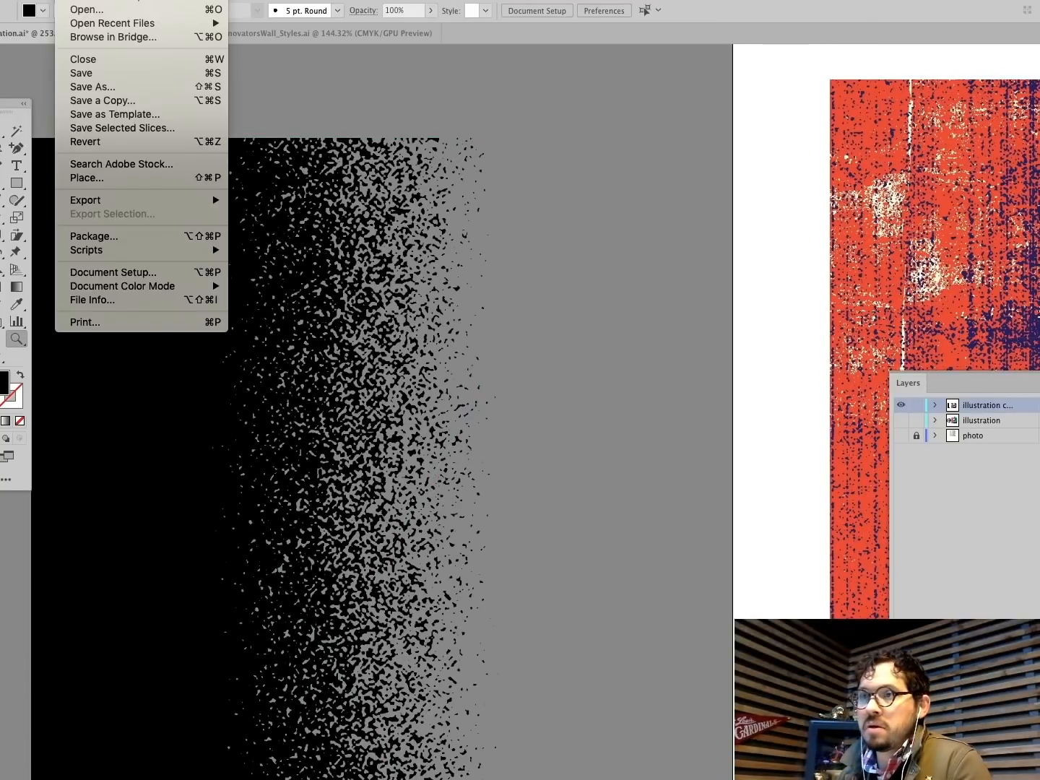
left_click(88, 178)
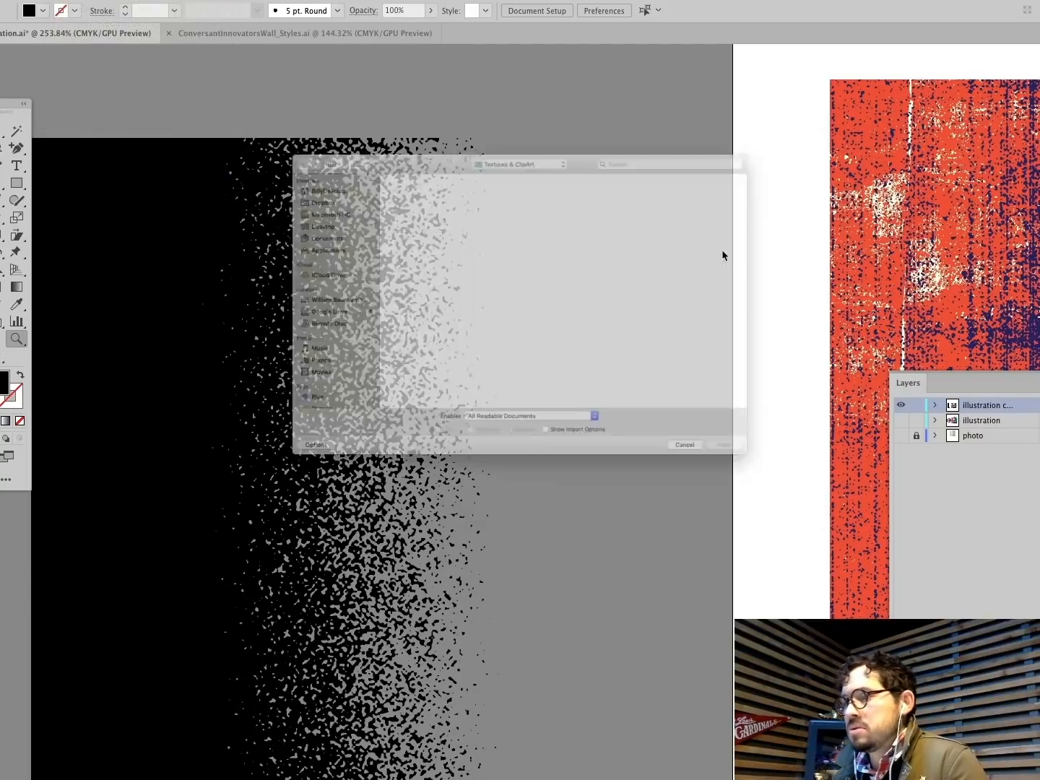
scroll(424, 265, "down", 15)
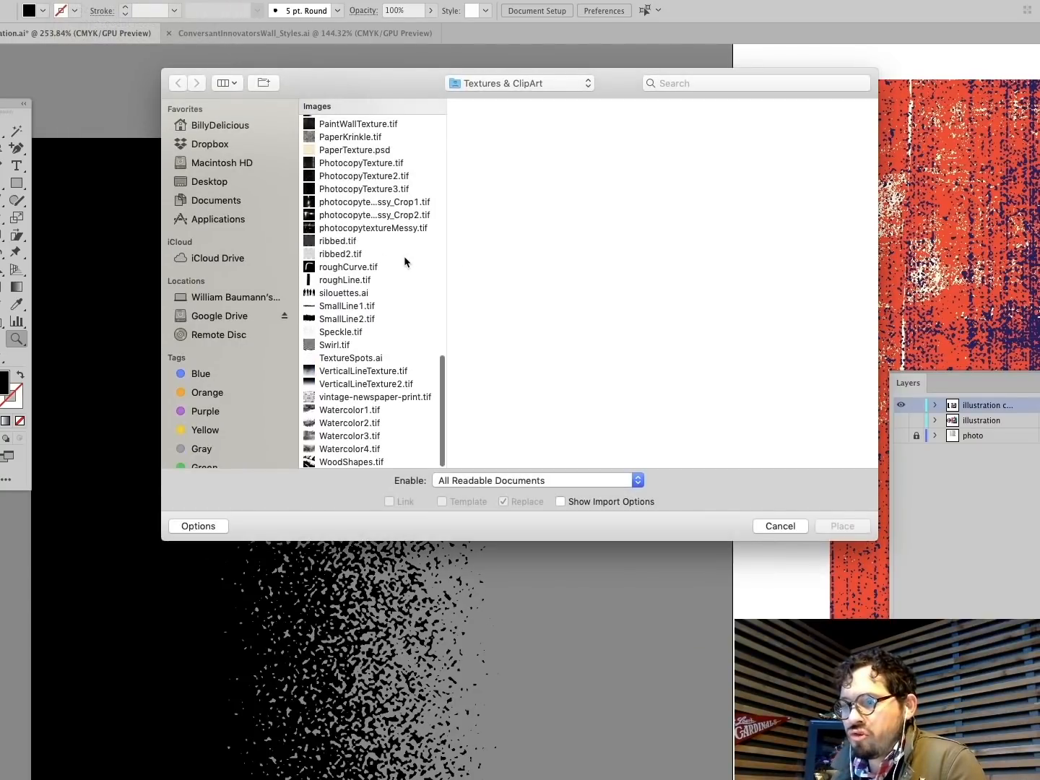
left_click(354, 305)
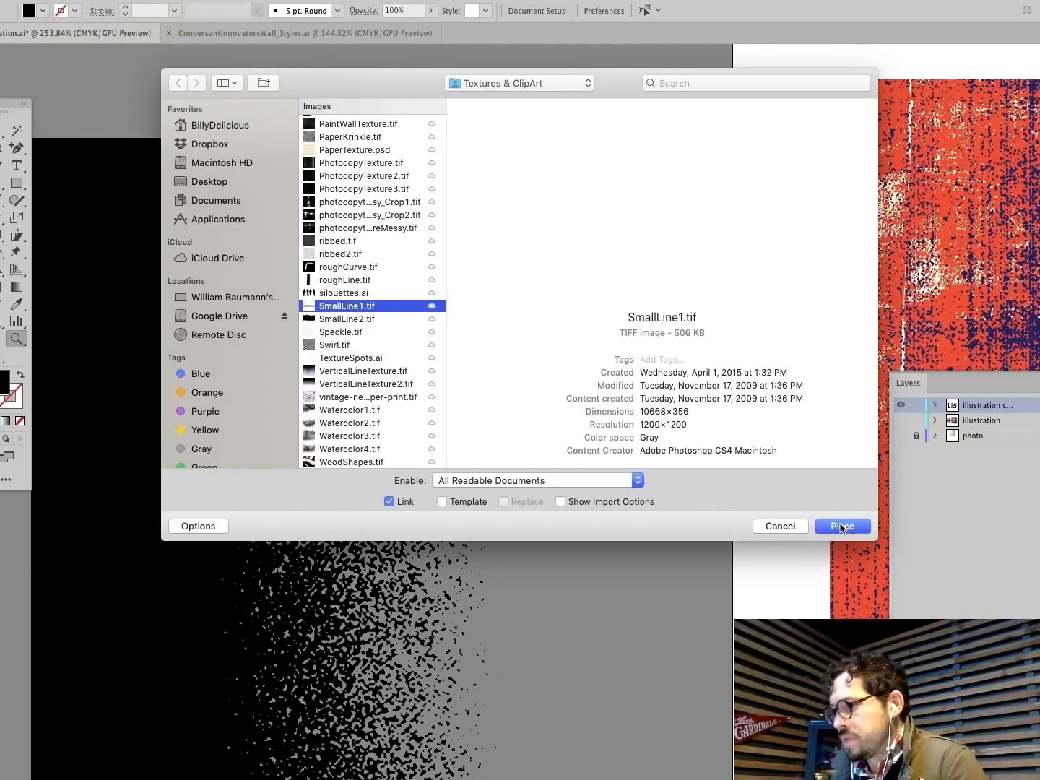
left_click(842, 526)
left_click_drag(204, 84, 371, 136)
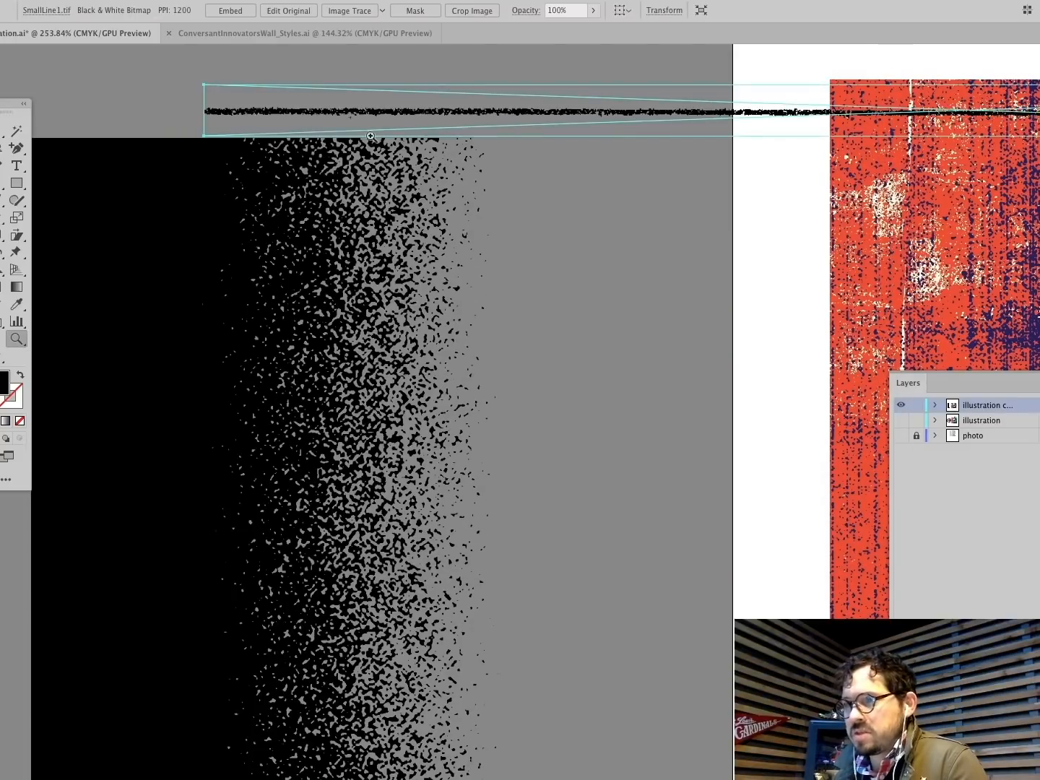
Step: Move the placed SmallLine1.tif line farther from the portrait, keeping it above the speckled texture, and deselect it
left_click_drag(508, 105, 108, 55)
left_click(564, 160, "super")
scroll(564, 162, "up", 5)
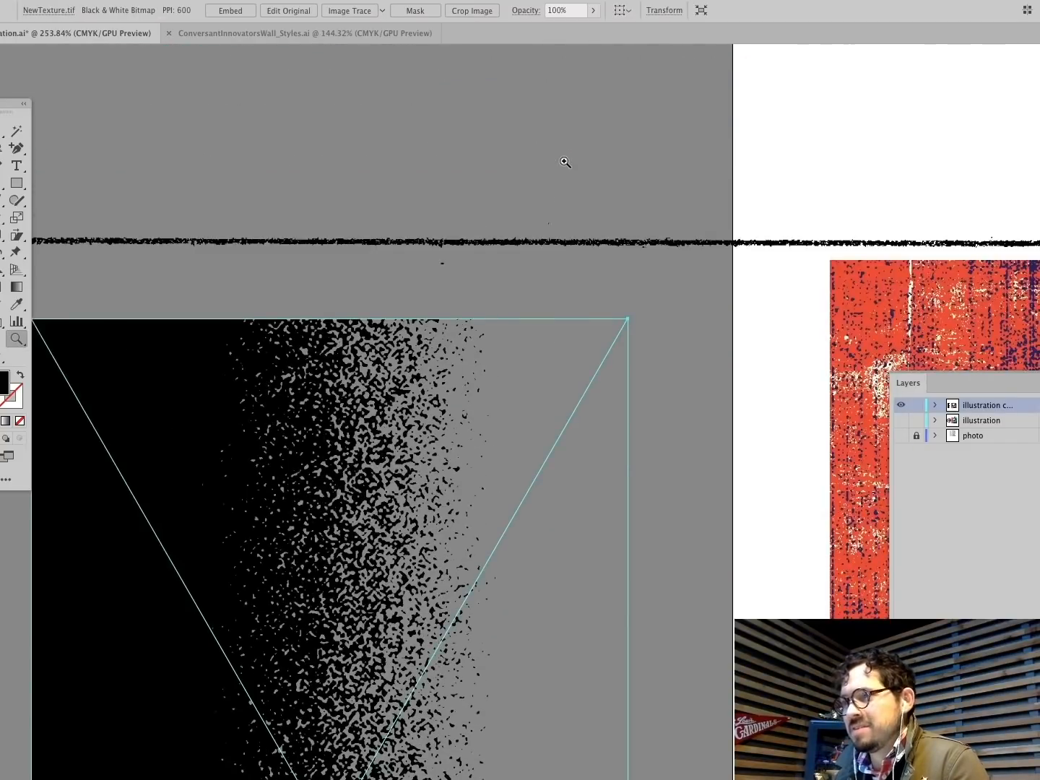
left_click_drag(646, 247, 542, 232)
left_click(439, 65, "super")
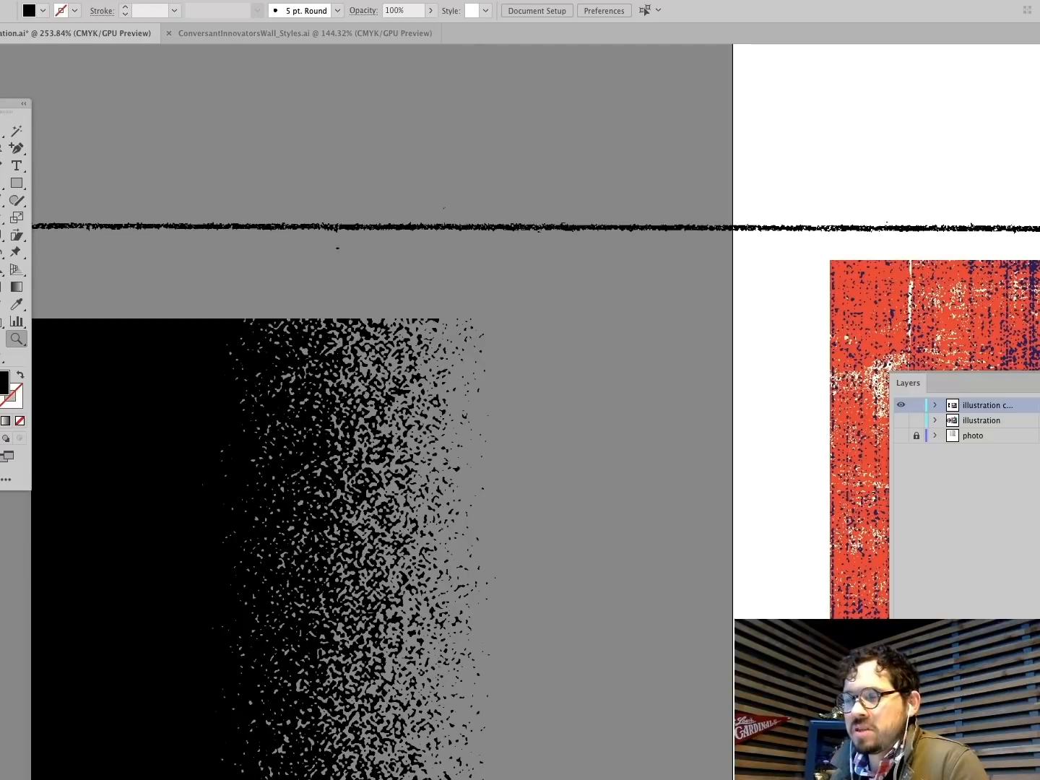
Step: Place VerticalLineTexture.tif from the Textures & ClipArt folder as a linked image over the speckled texture and the artboard
left_click(97, 1)
mouse_move(67, 0)
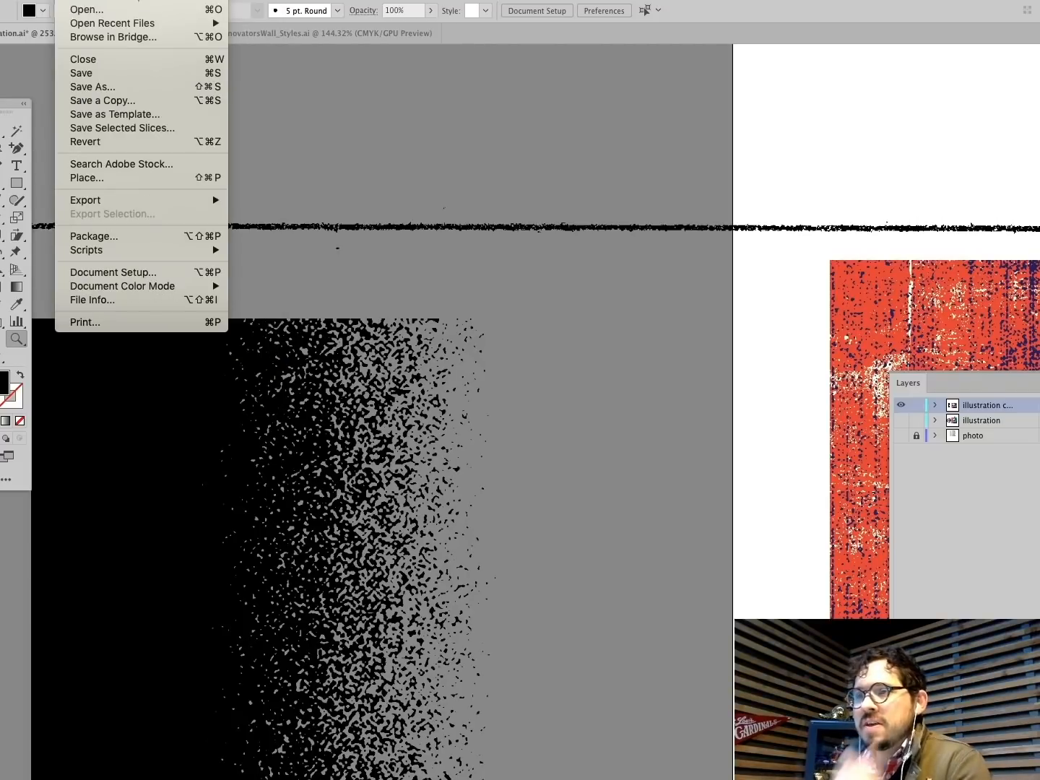
left_click(82, 179)
scroll(391, 395, "down", 20)
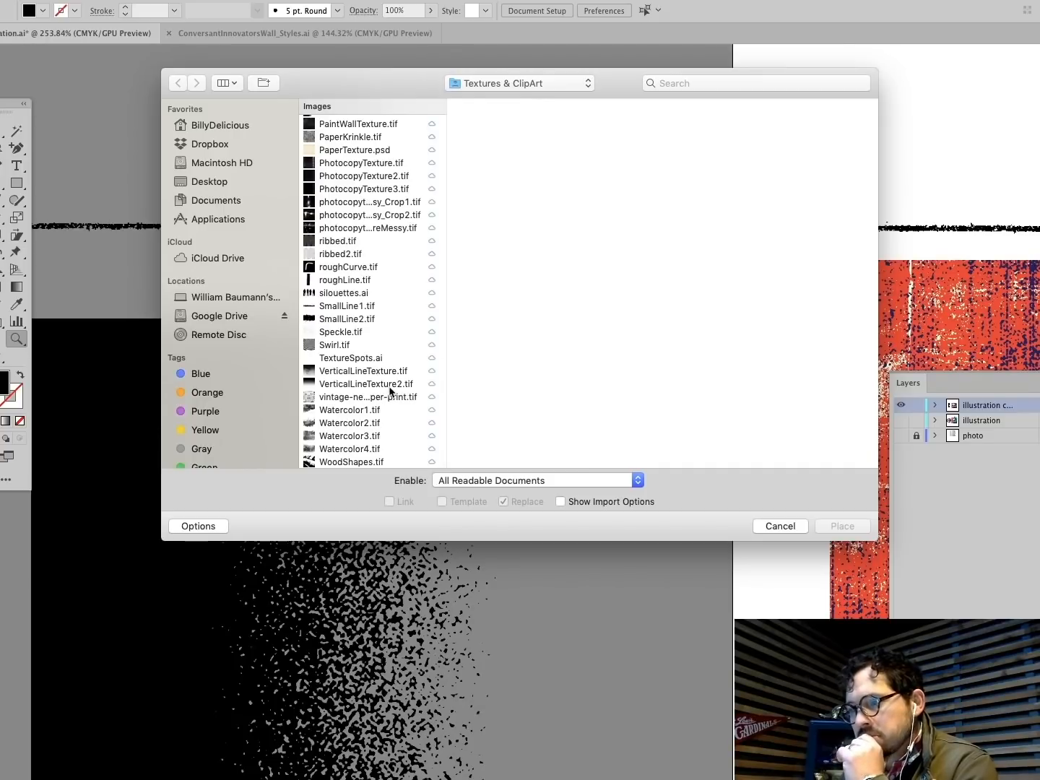
scroll(365, 394, "up", 1)
scroll(359, 396, "down", 1)
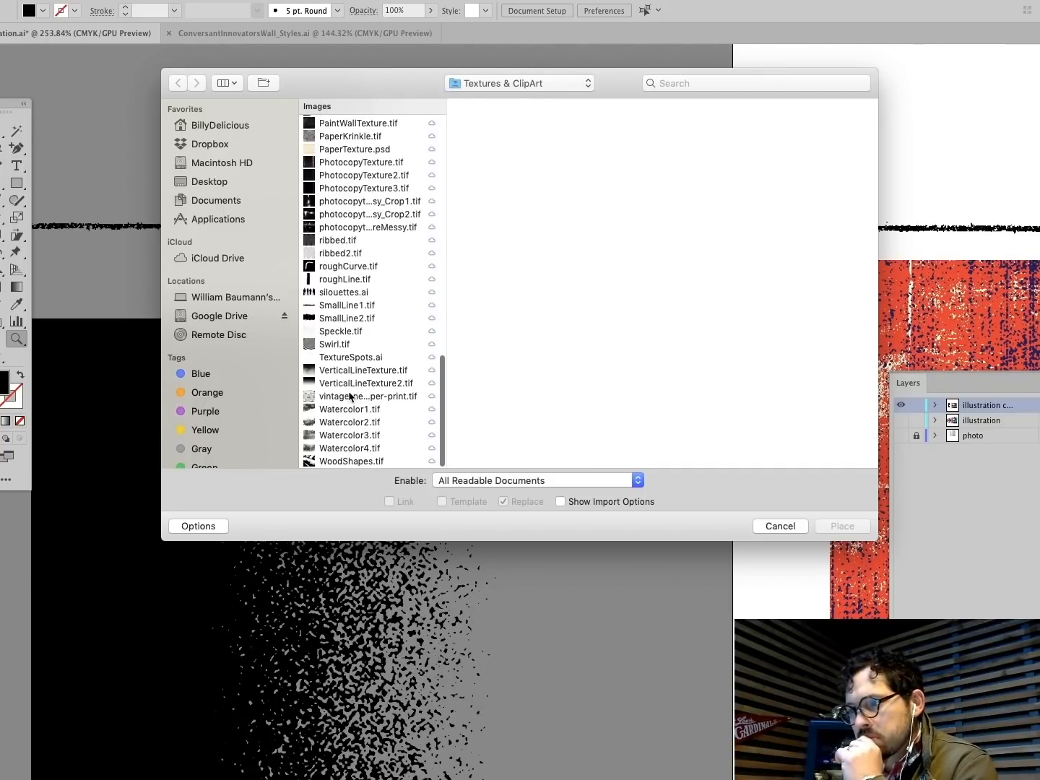
left_click(354, 373)
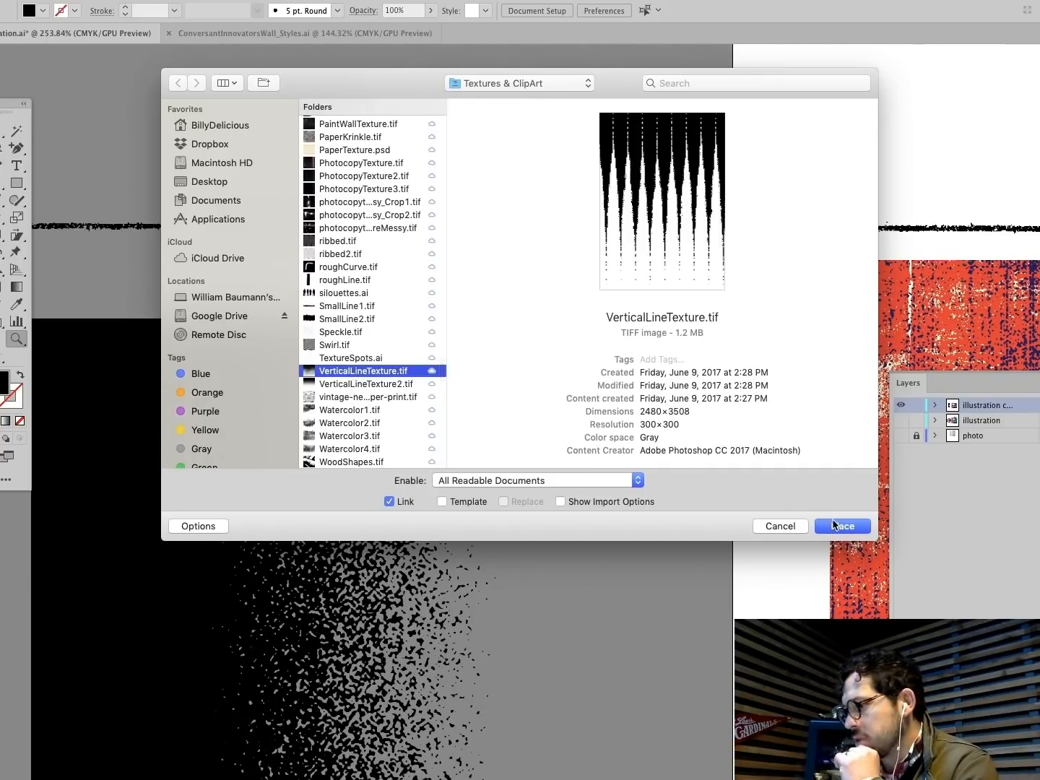
left_click(838, 525)
left_click(282, 132)
key("z")
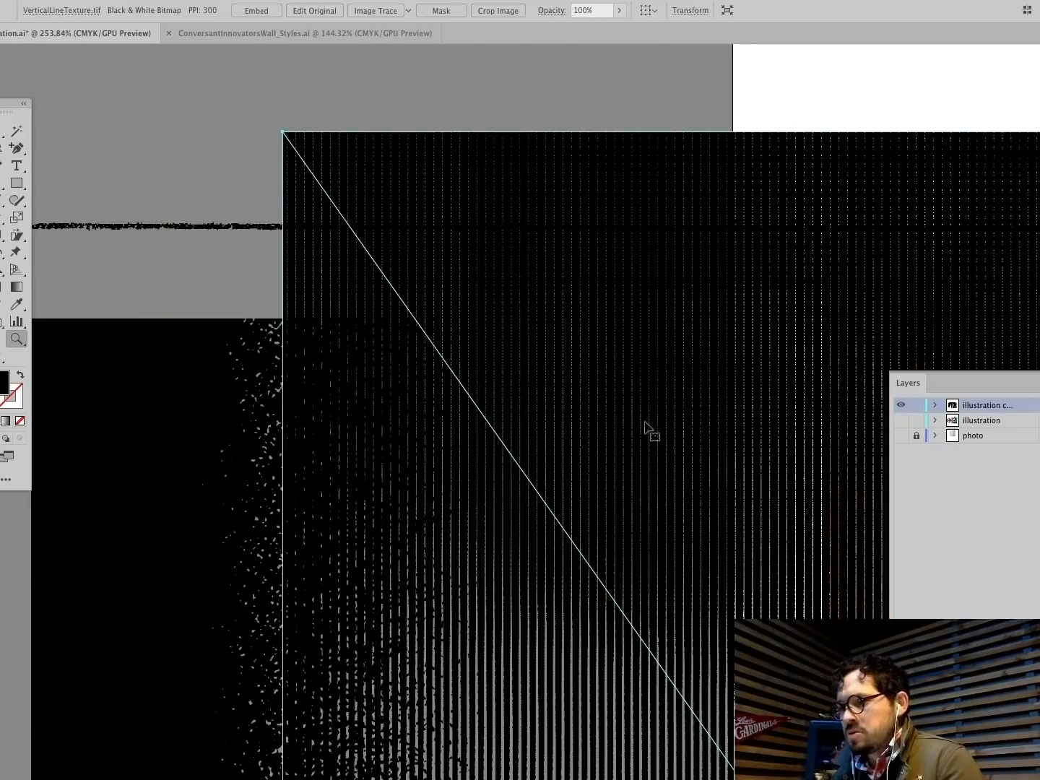
Step: Move the placed vertical line texture off the portrait to the empty canvas on the other side of the artboard, and deselect it
left_click_drag(795, 572, 510, 463)
scroll(510, 462, "up", 5)
key("super+0")
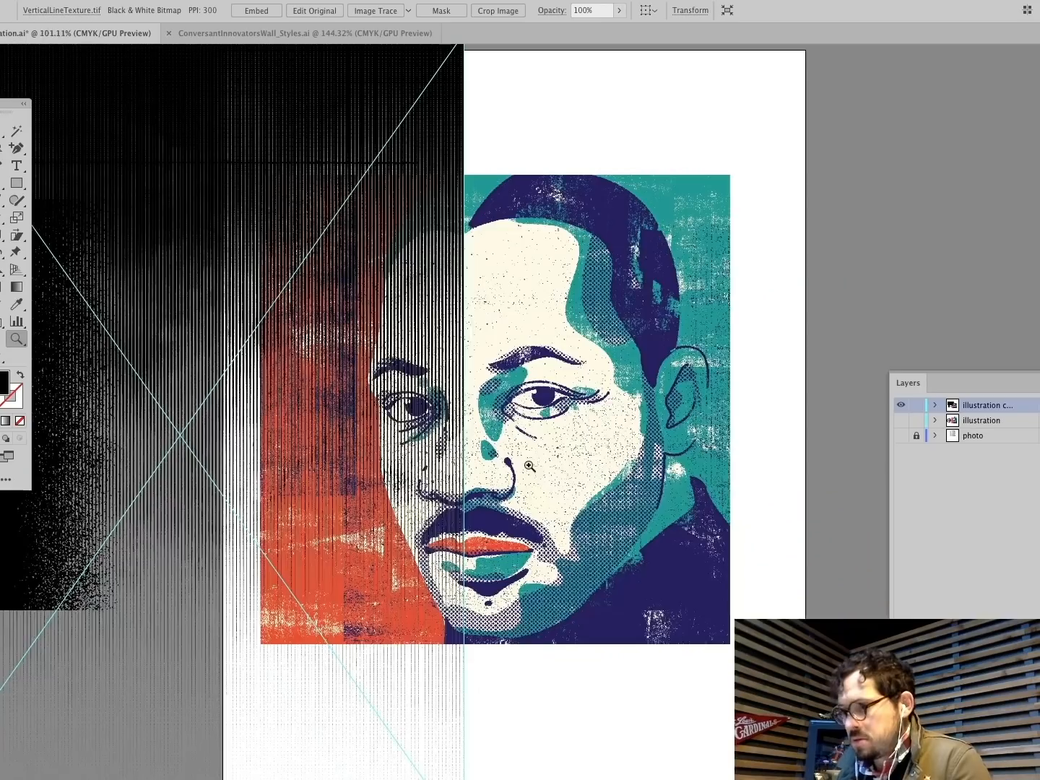
left_click_drag(286, 413, 1003, 361)
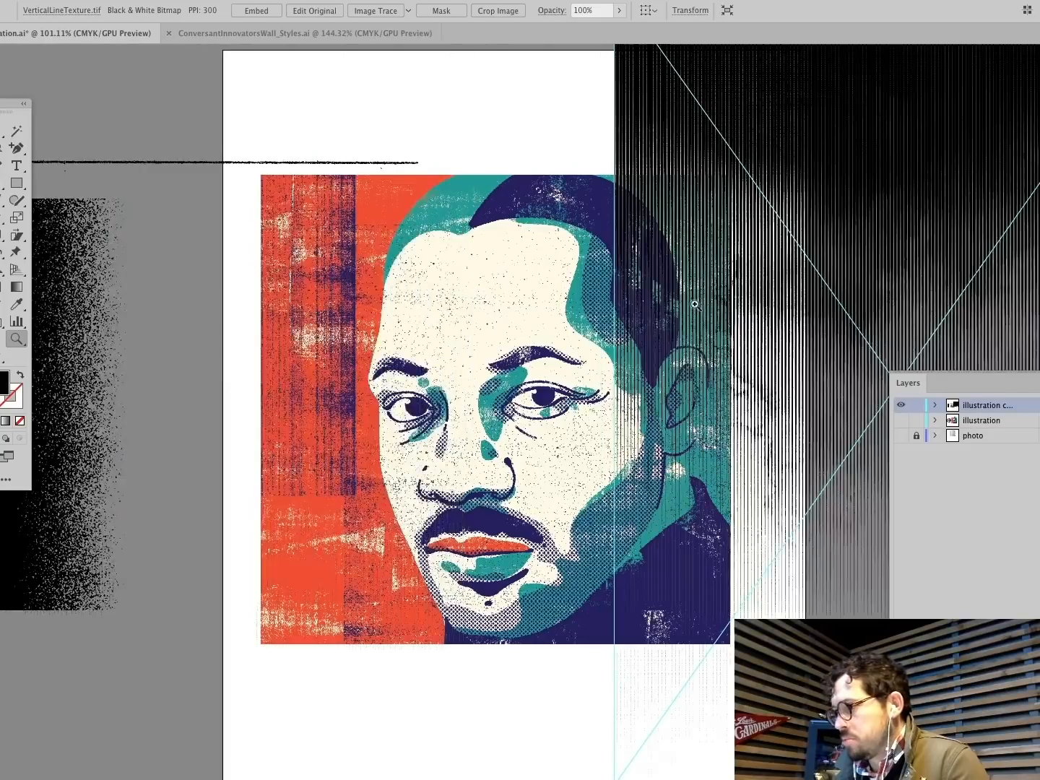
scroll(680, 312, "right", 5)
left_click_drag(573, 329, 783, 319)
scroll(483, 298, "right", 4)
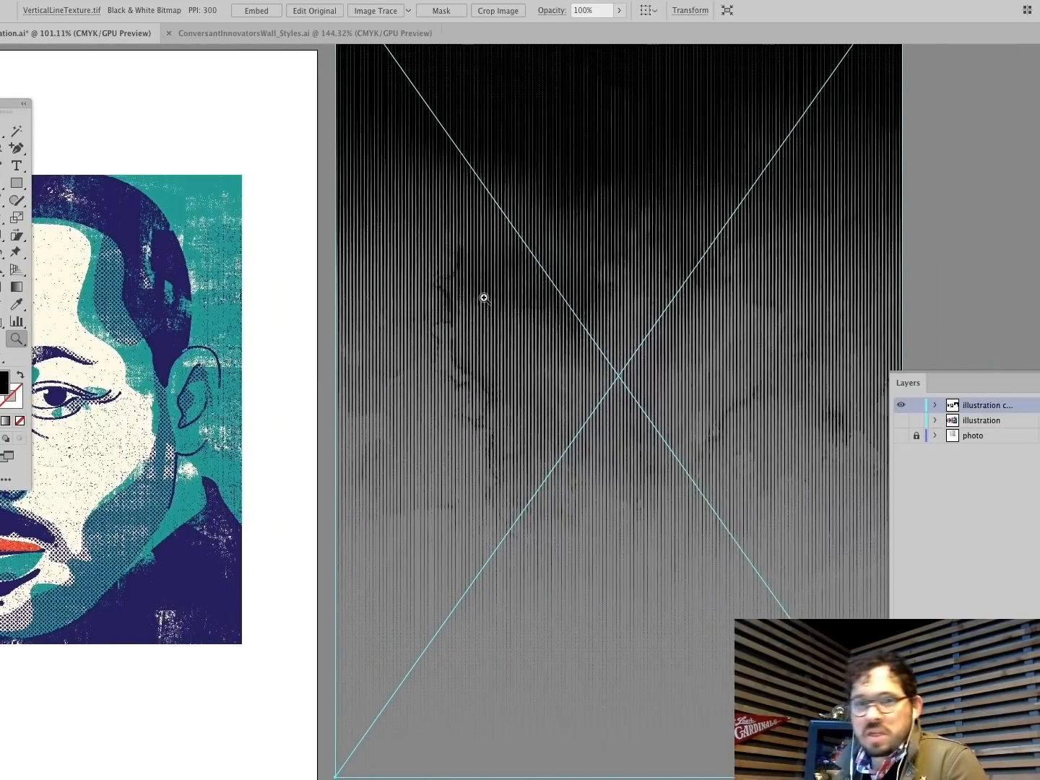
left_click(968, 206, "super")
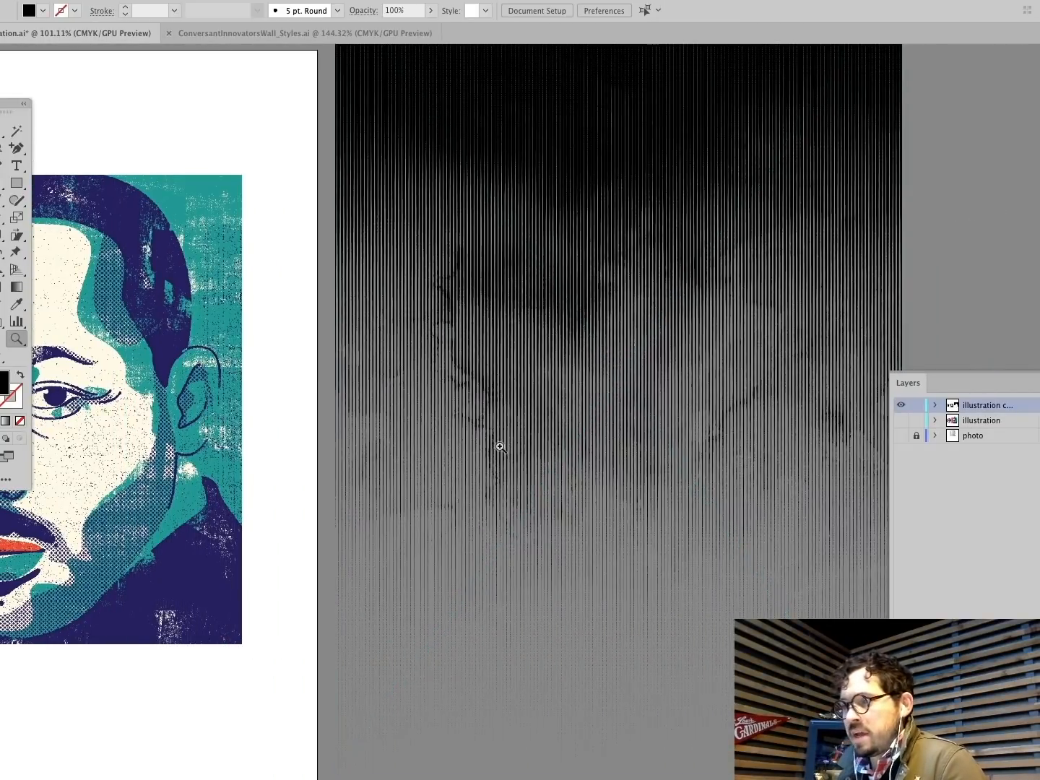
Step: Inspect the rough vertical lines of the placed texture up close, and return to the full artboard view
left_click(648, 372)
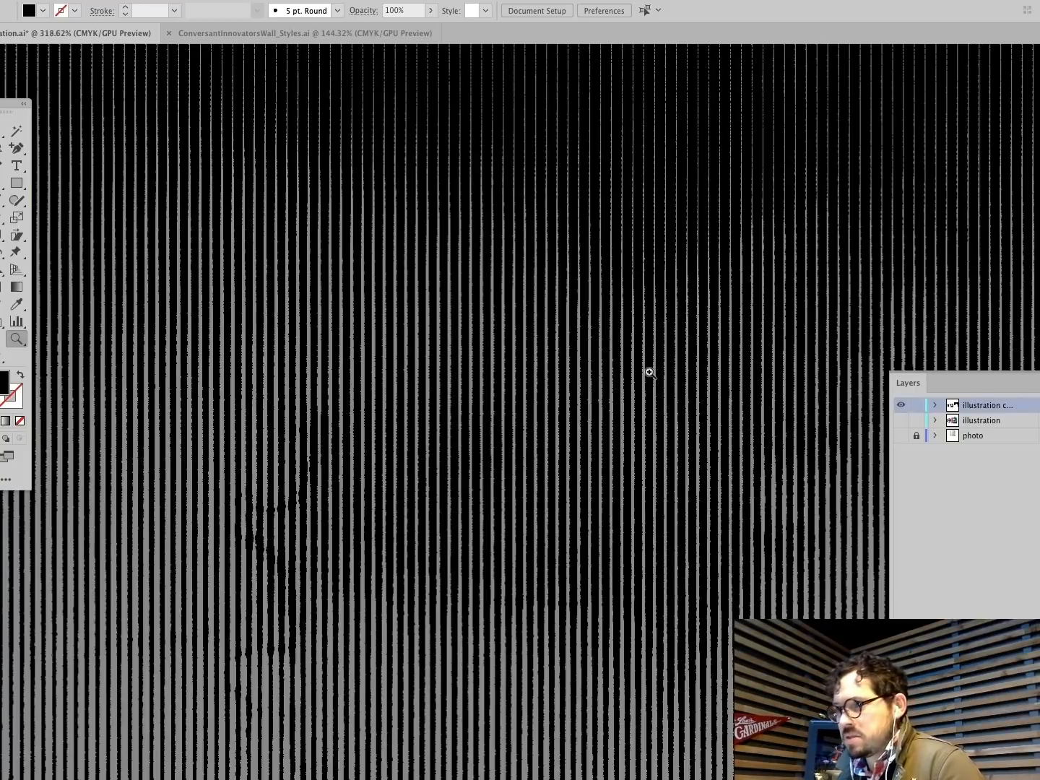
scroll(326, 365, "down", 5)
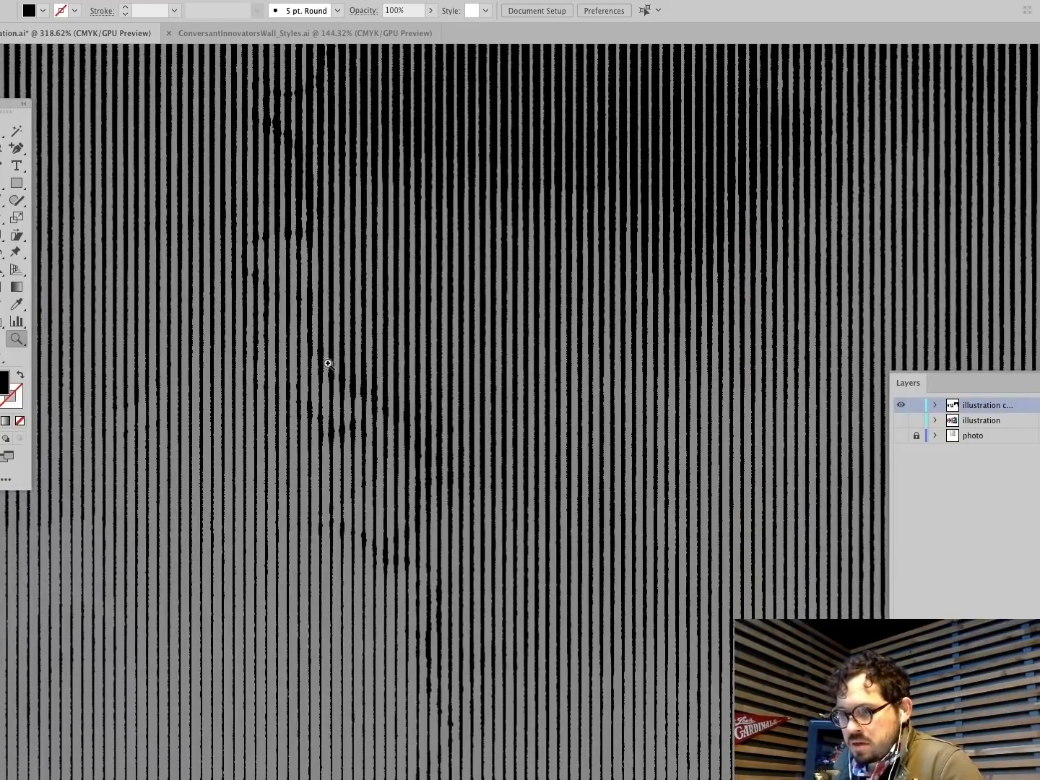
scroll(328, 364, "down", 10)
scroll(328, 365, "right", 6)
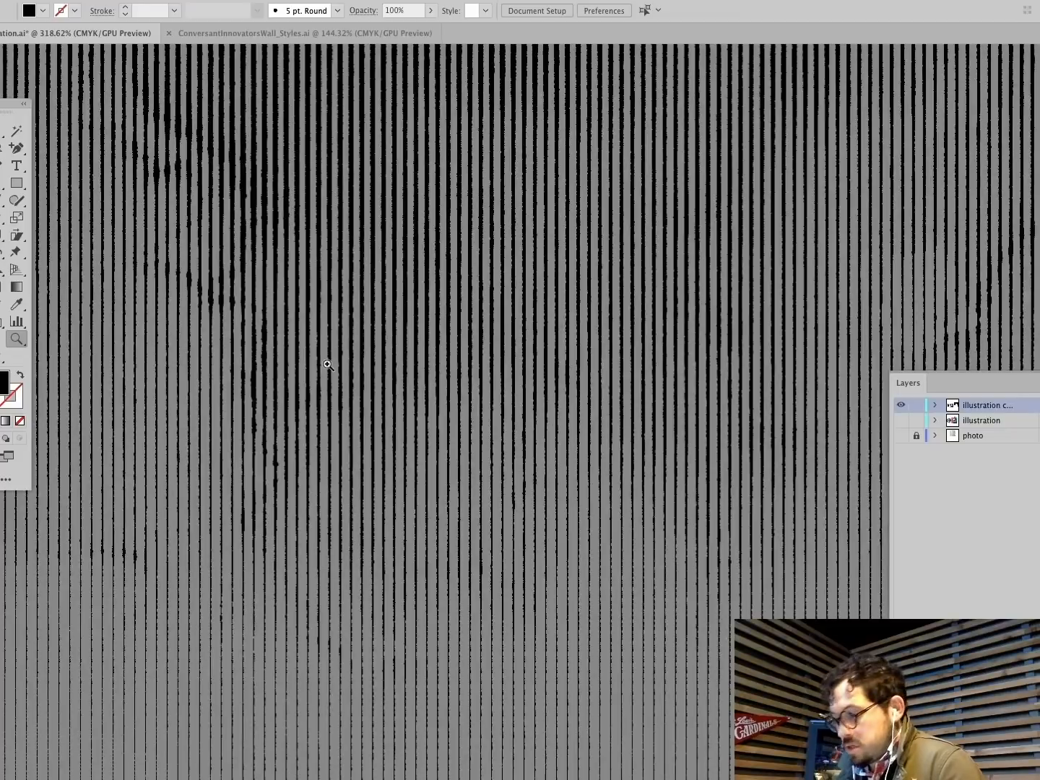
key("super+0")
Step: Open HammerTrinityPoster_Final.ai and dismiss the missing fonts notice without replacing any font
left_click(69, 2)
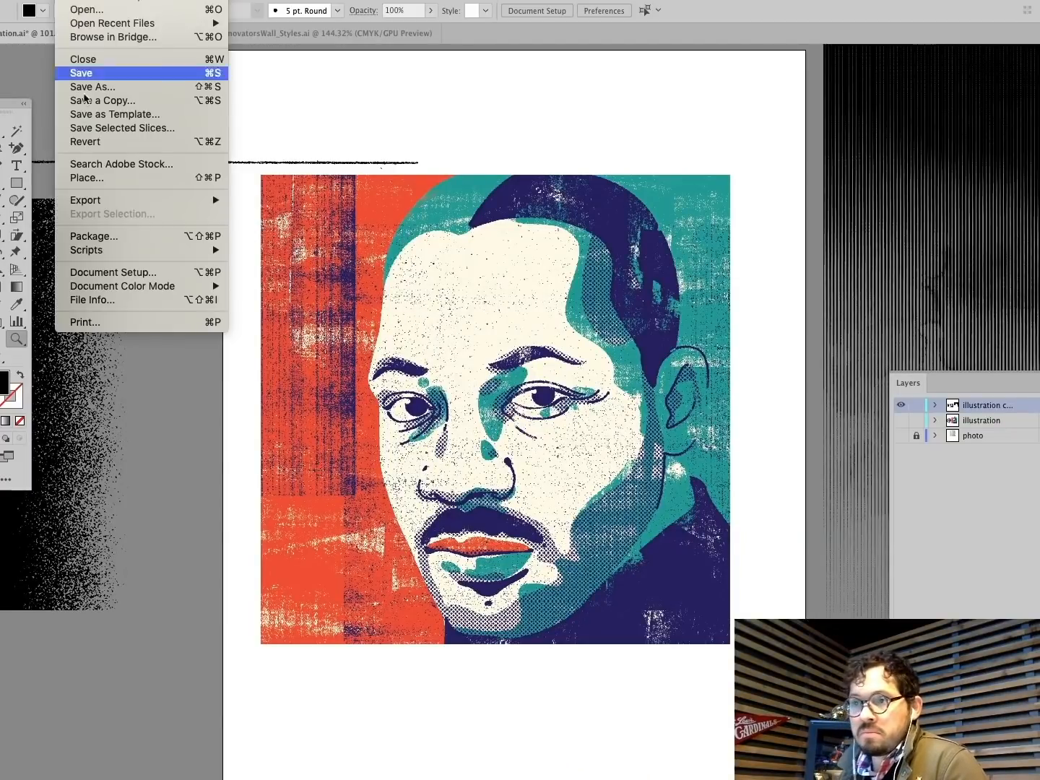
key("super+o")
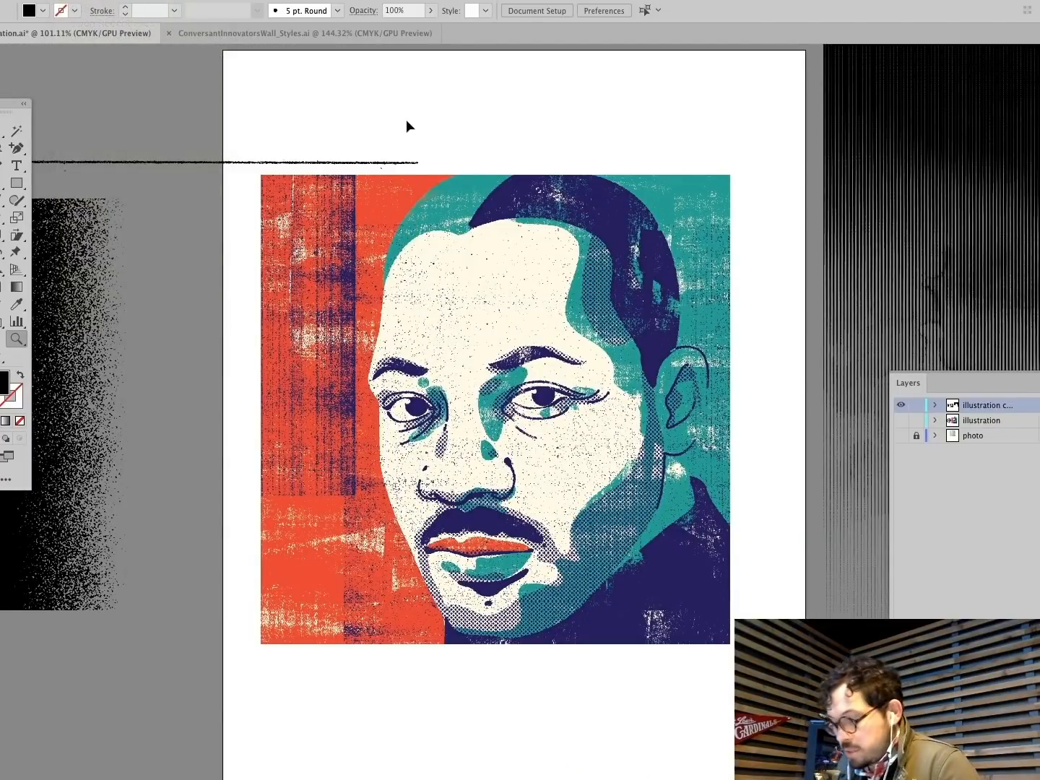
left_click(518, 82)
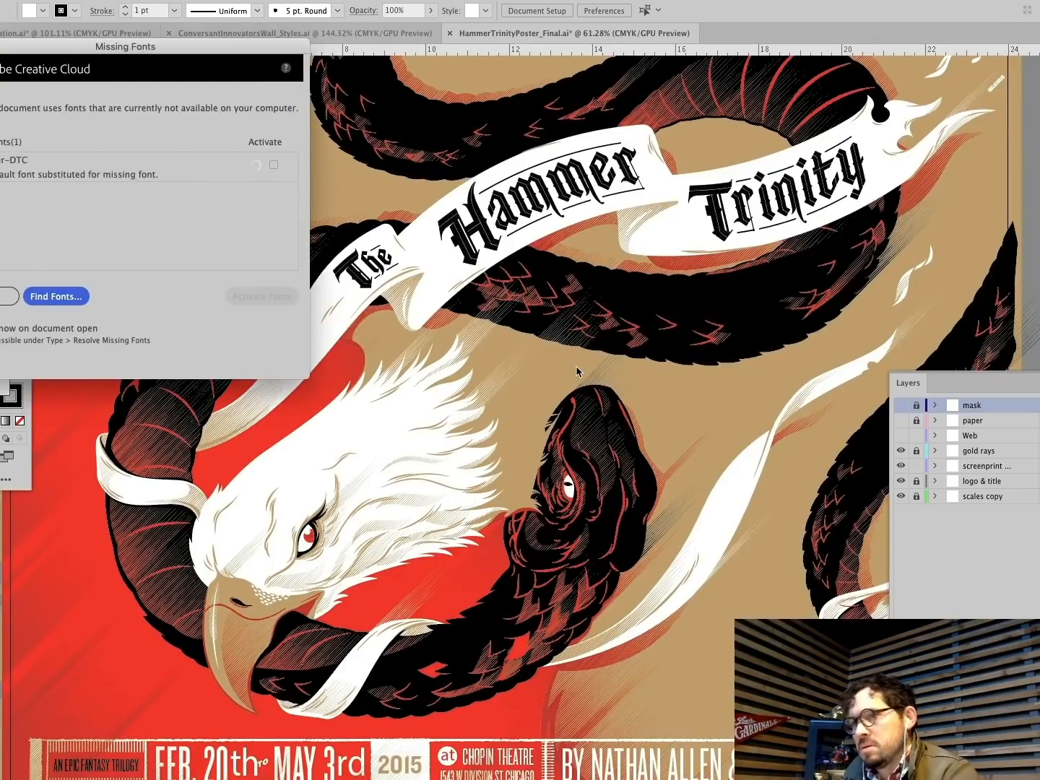
left_click(9, 295)
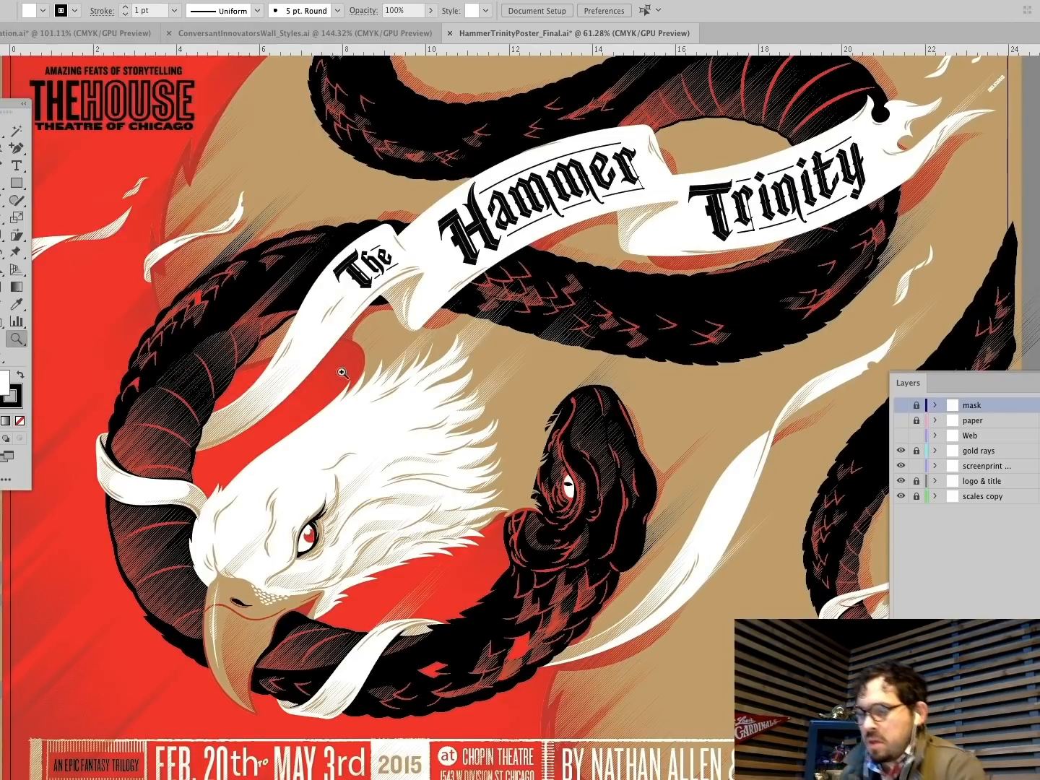
Step: Hide the layer list and examine the hatch lines on the small ribbon end and around the eagle's eye up close
scroll(602, 381, "right", 2)
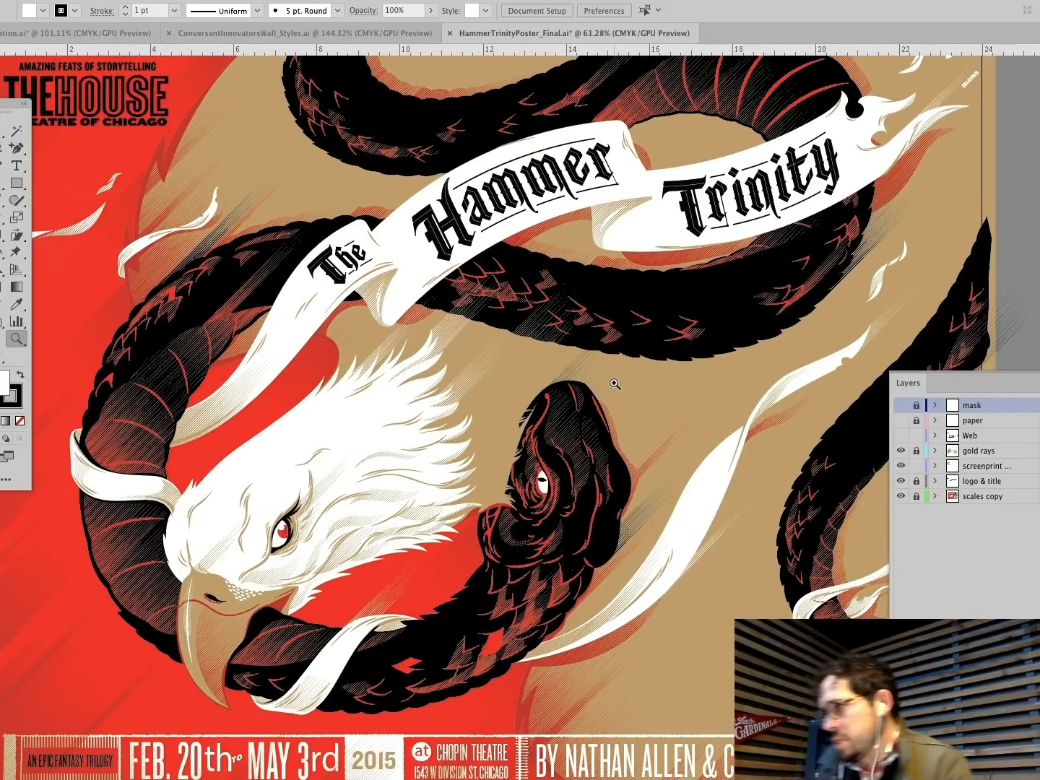
left_click(1036, 383)
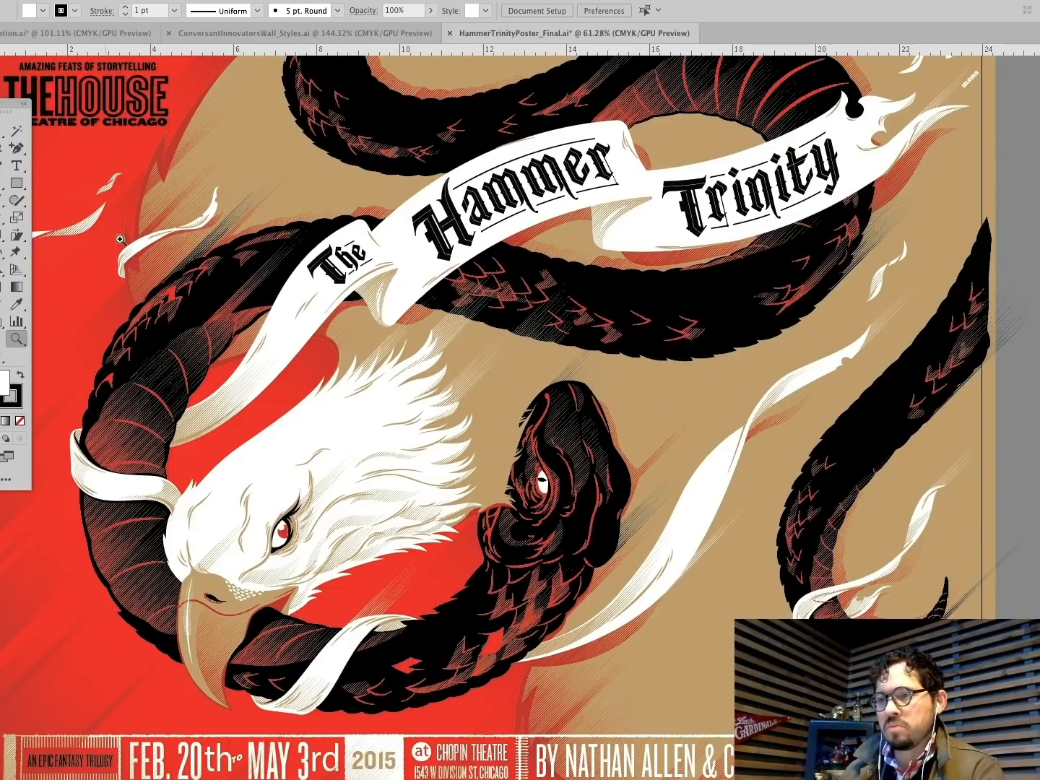
left_click_drag(102, 235, 173, 294)
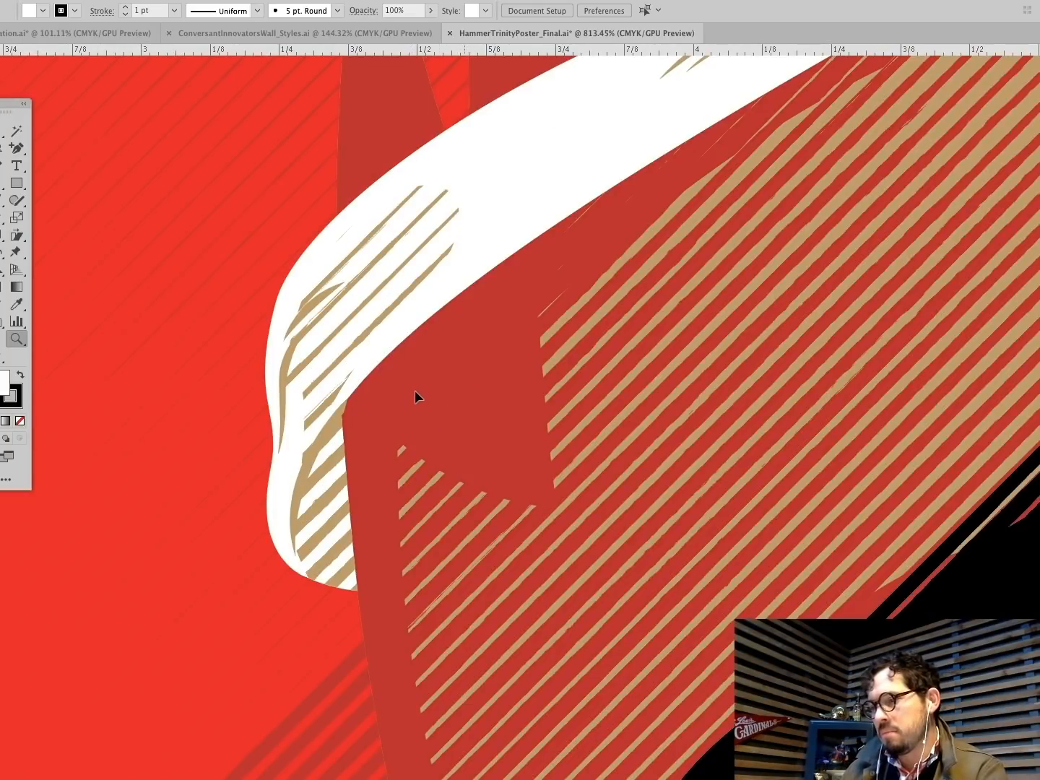
key("super+0")
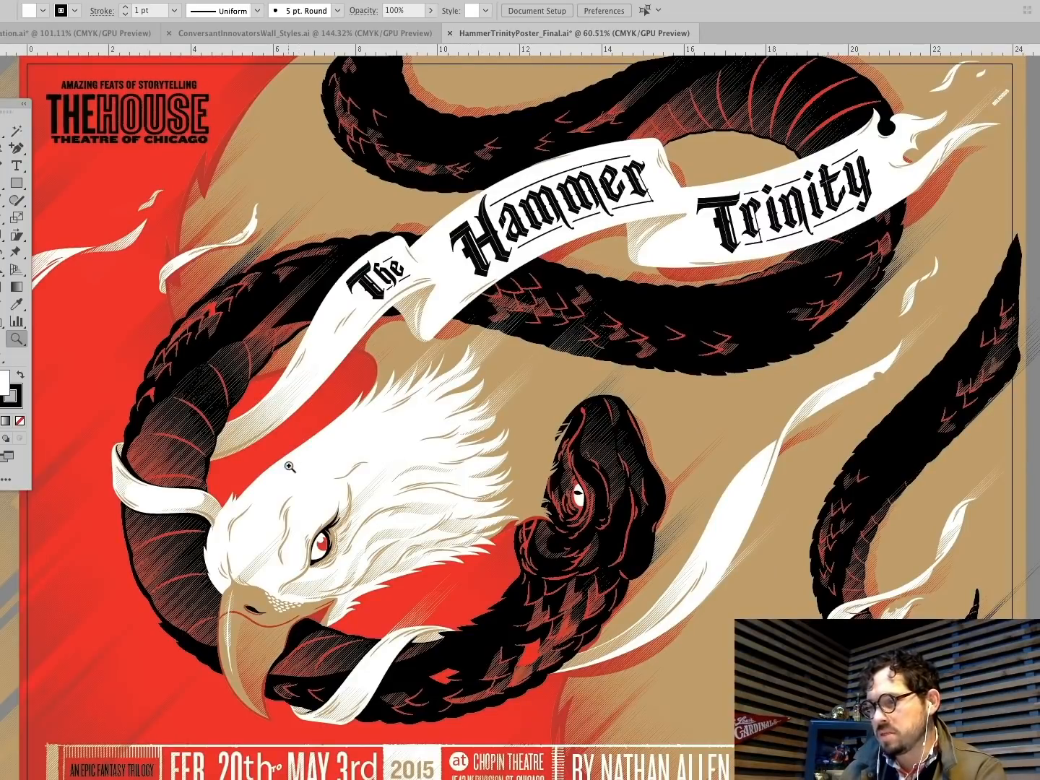
left_click_drag(272, 518, 458, 606)
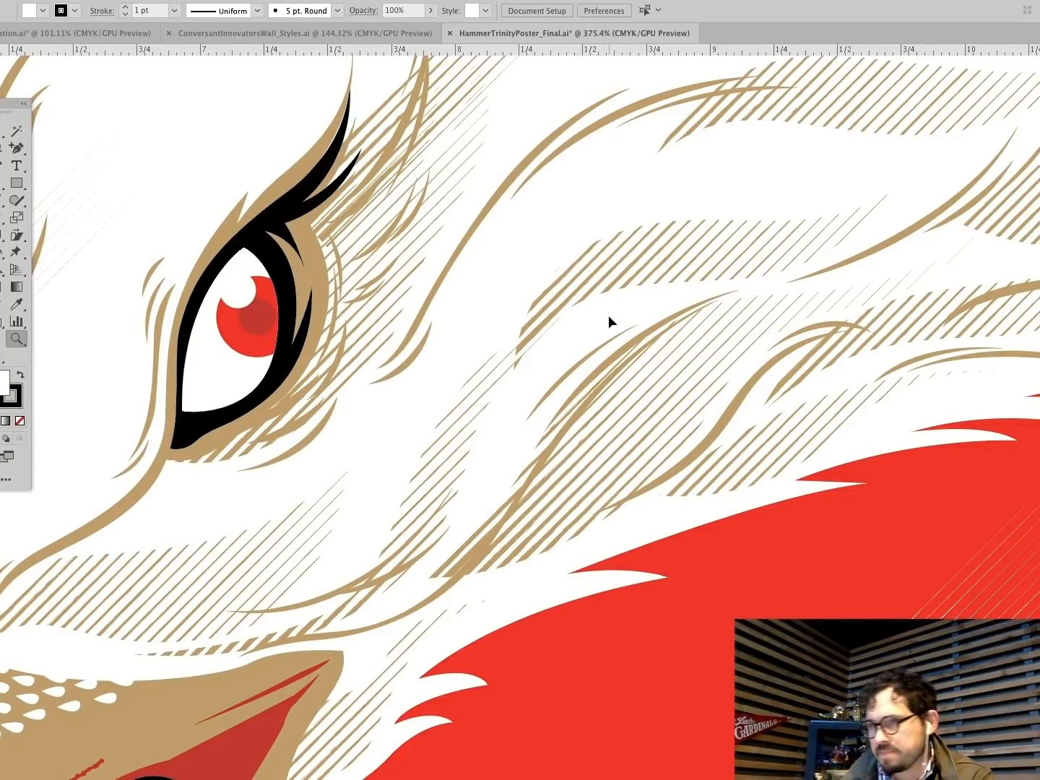
key("super+0")
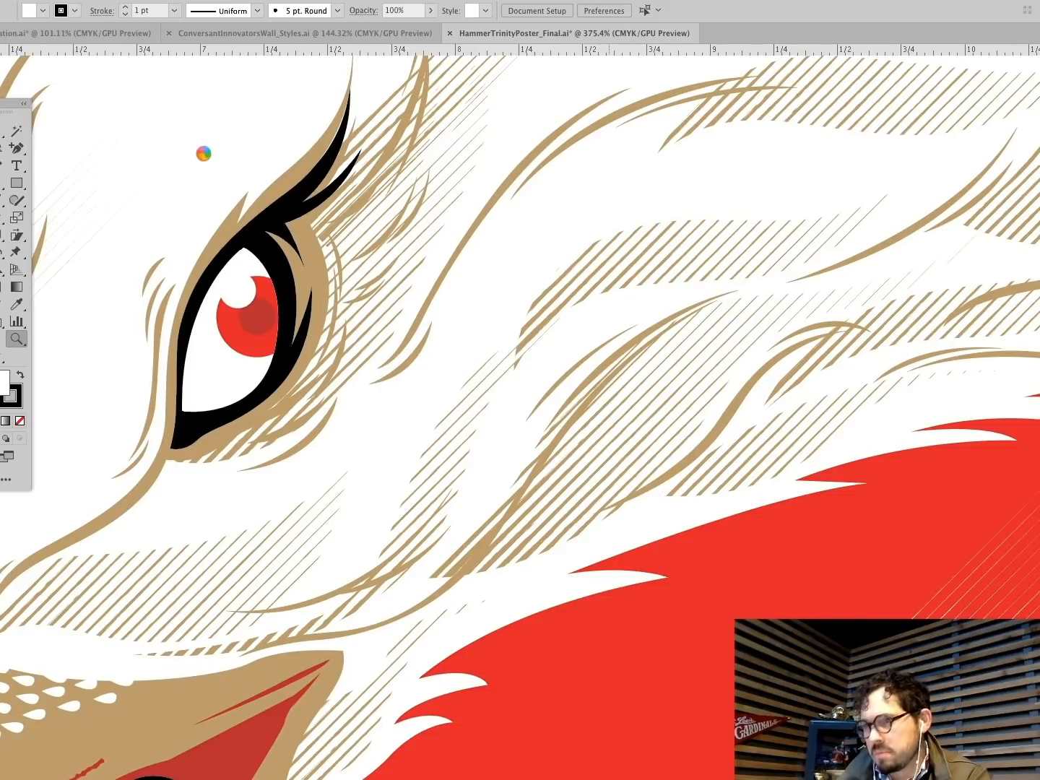
Step: Show the poster in Outline view to examine its underlying paths, and return to the full-colour preview
left_click(294, 1)
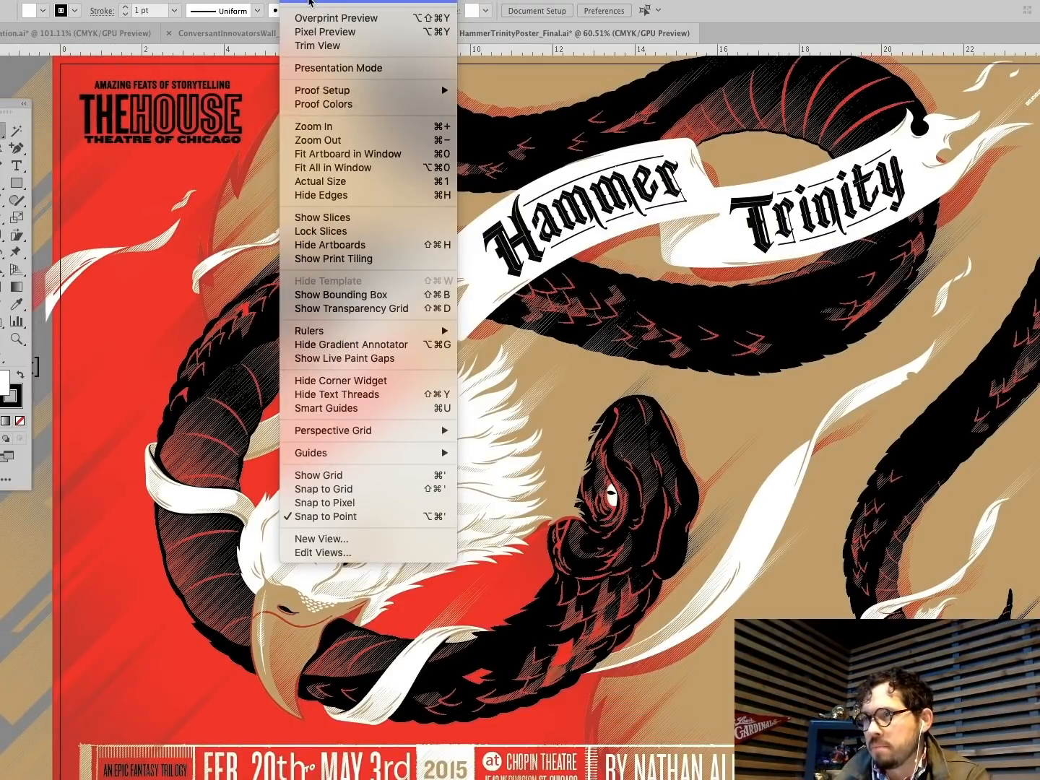
left_click(310, 4)
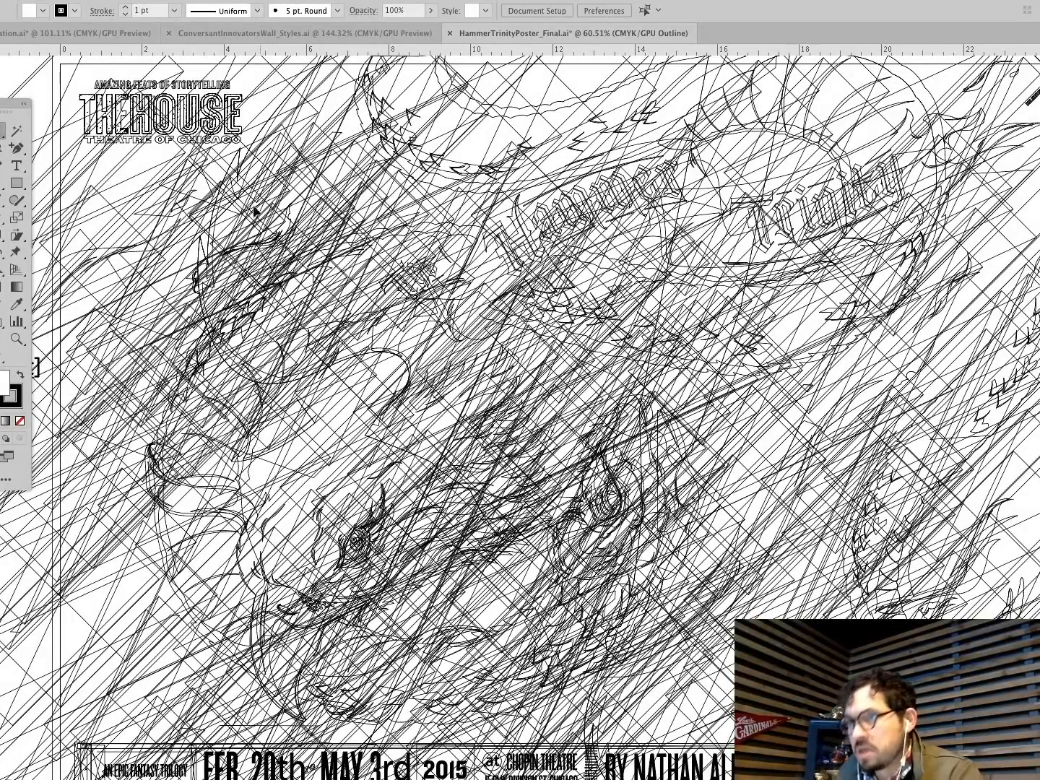
left_click(303, 1)
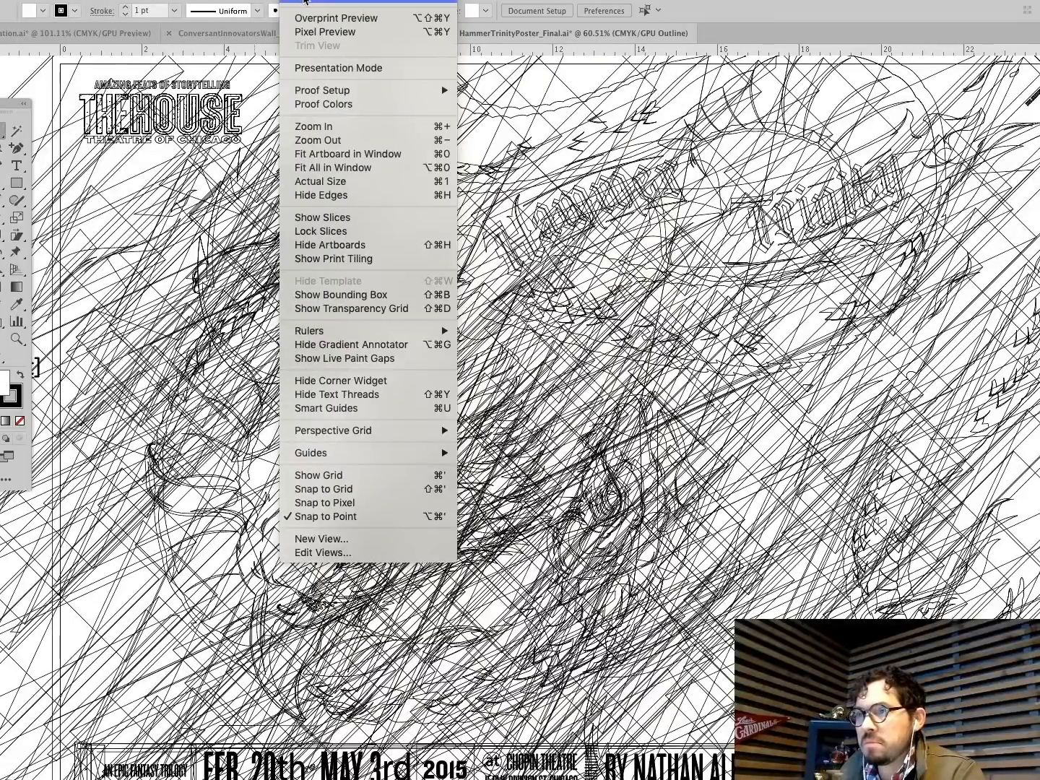
left_click(303, 0)
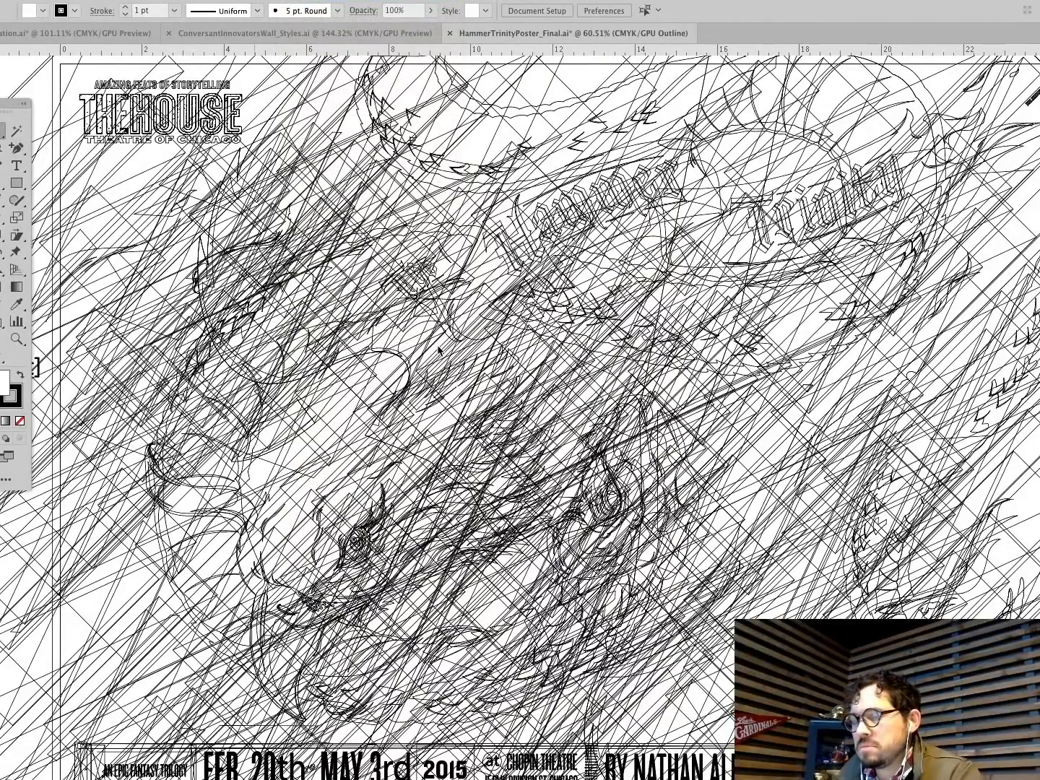
key("super+y")
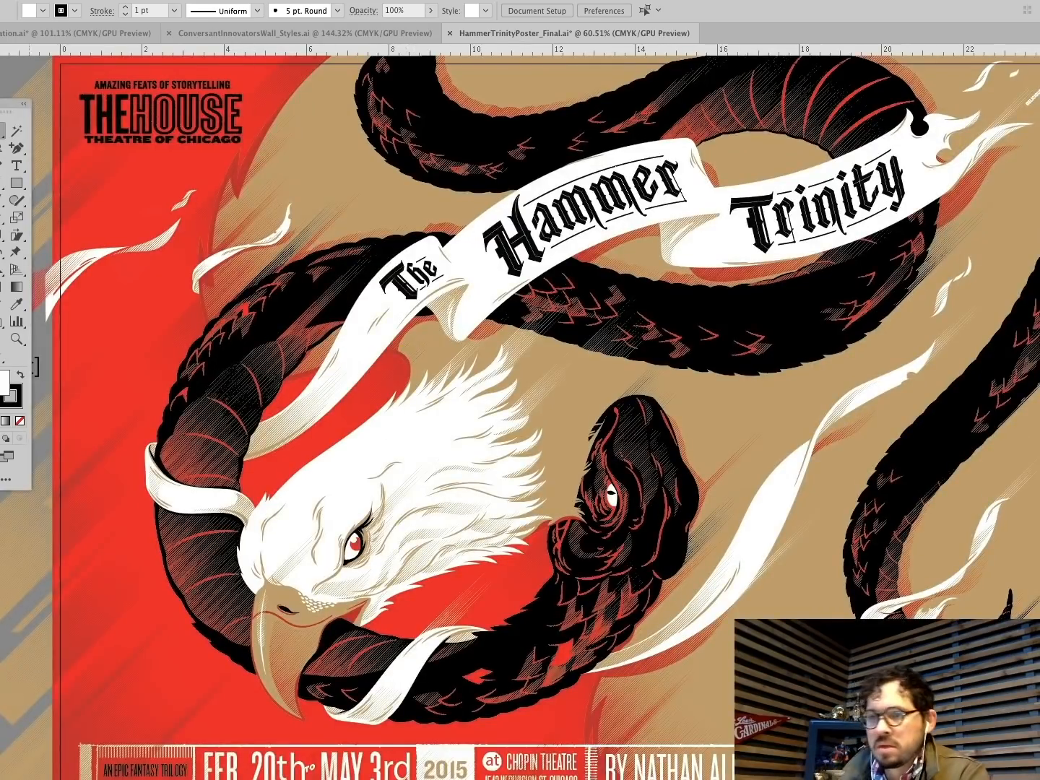
Step: Unlock the gold rays, logo & title and scales copy layers, and use Group Selection on the clipped hatching below the eagle's eye
left_click(15, 338)
left_click_drag(302, 443, 507, 601)
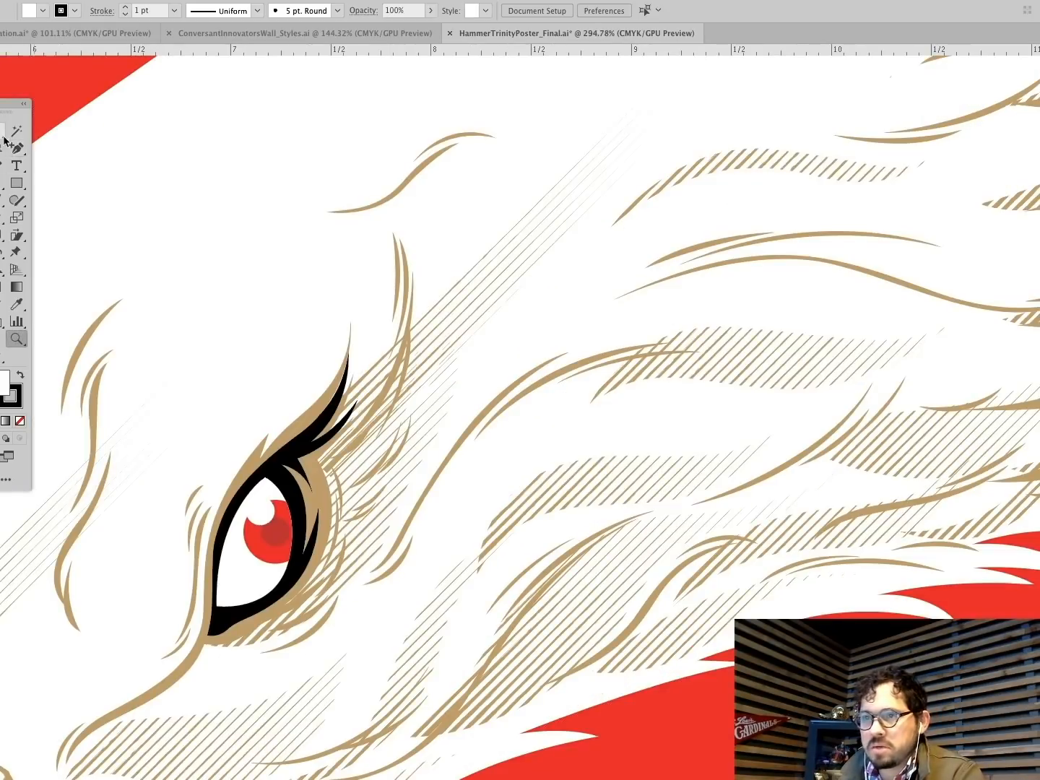
left_click(8, 132)
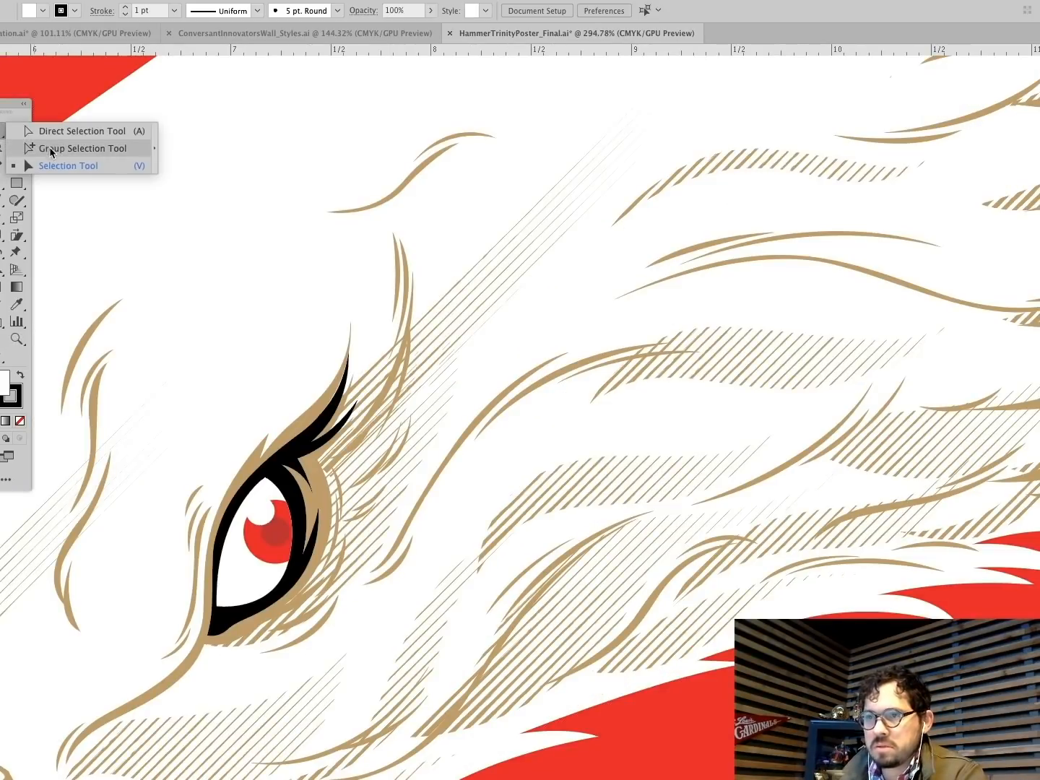
left_click(50, 151)
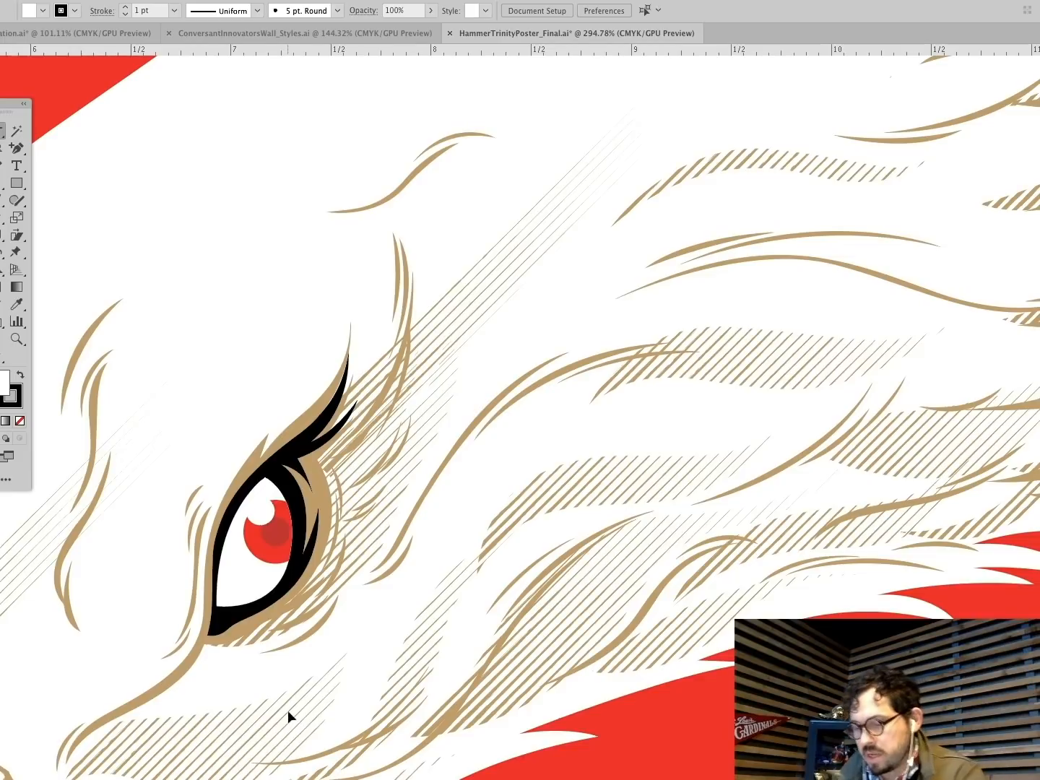
key("F7")
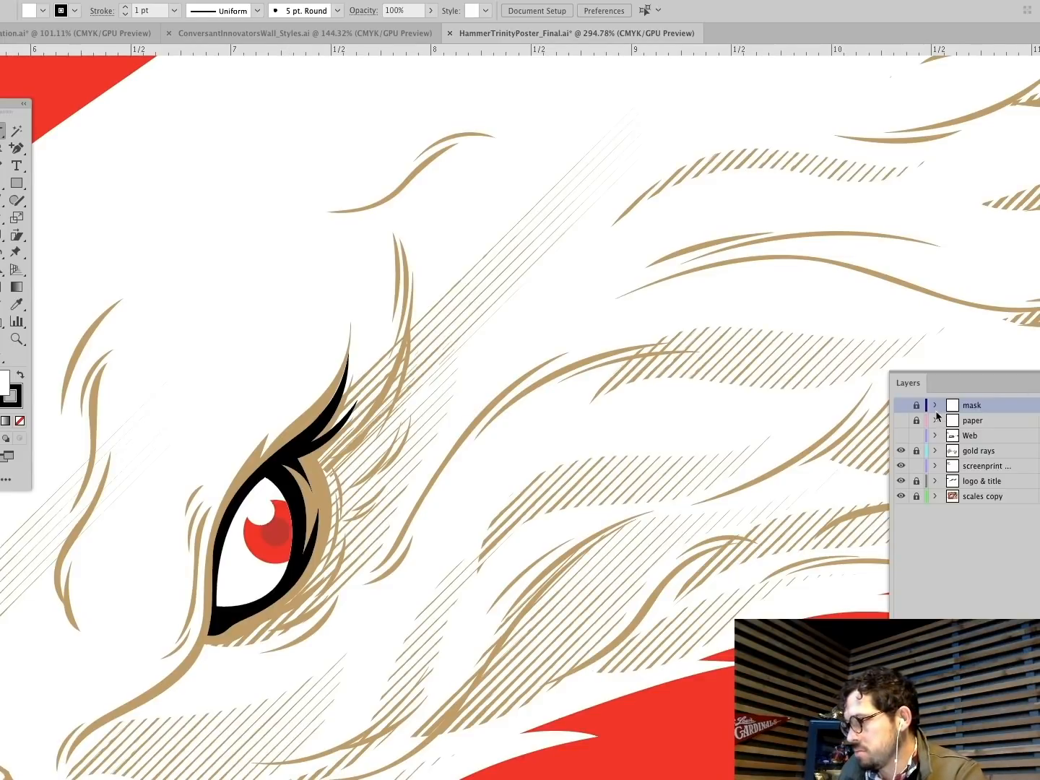
left_click_drag(916, 482, 916, 498)
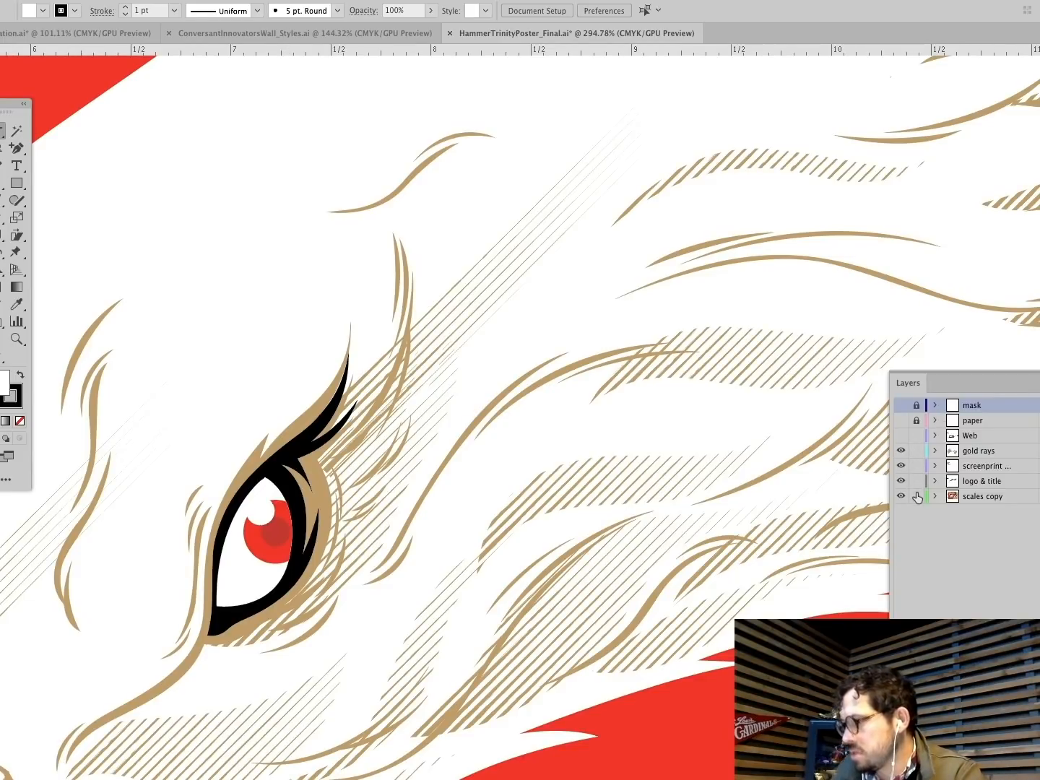
left_click(239, 727)
left_click(240, 729)
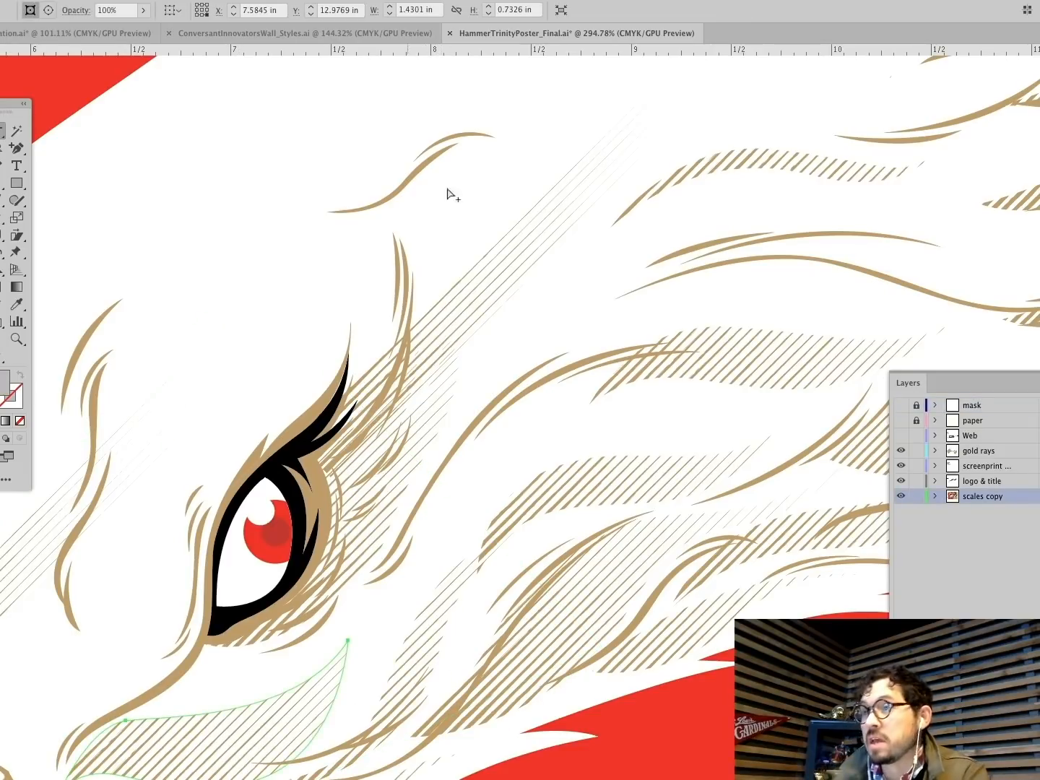
Step: Create a new portrait 8.5 x 11 in Letter document and paste the copied hatching into it
key("super+n")
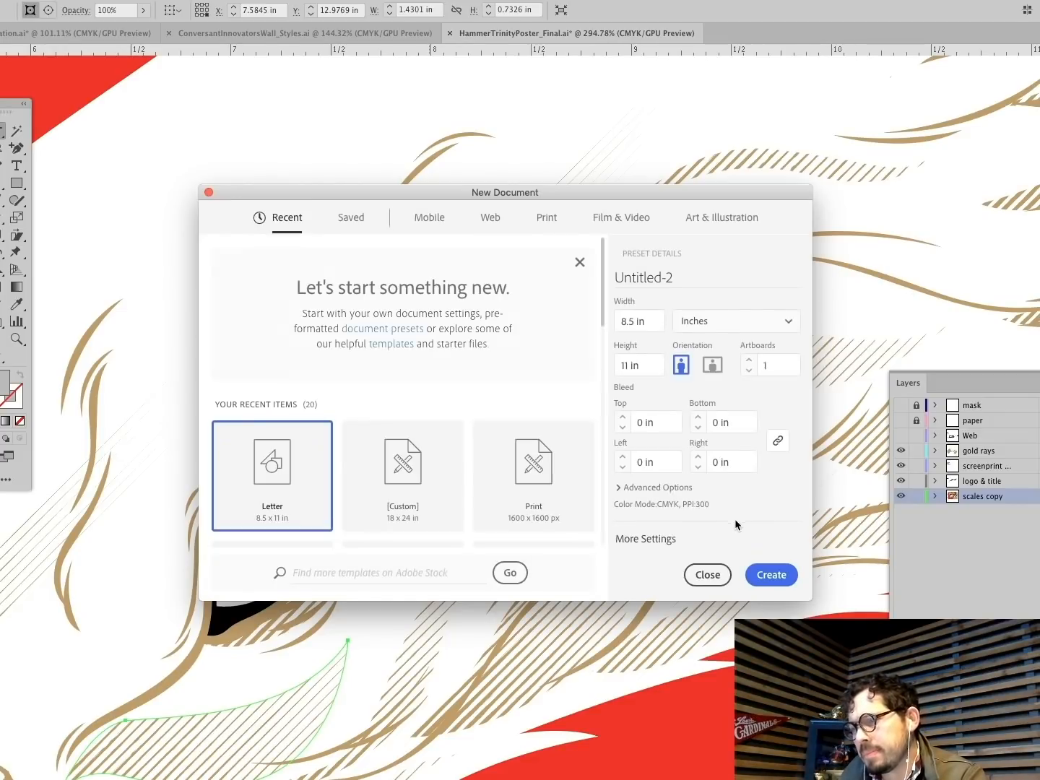
left_click(769, 572)
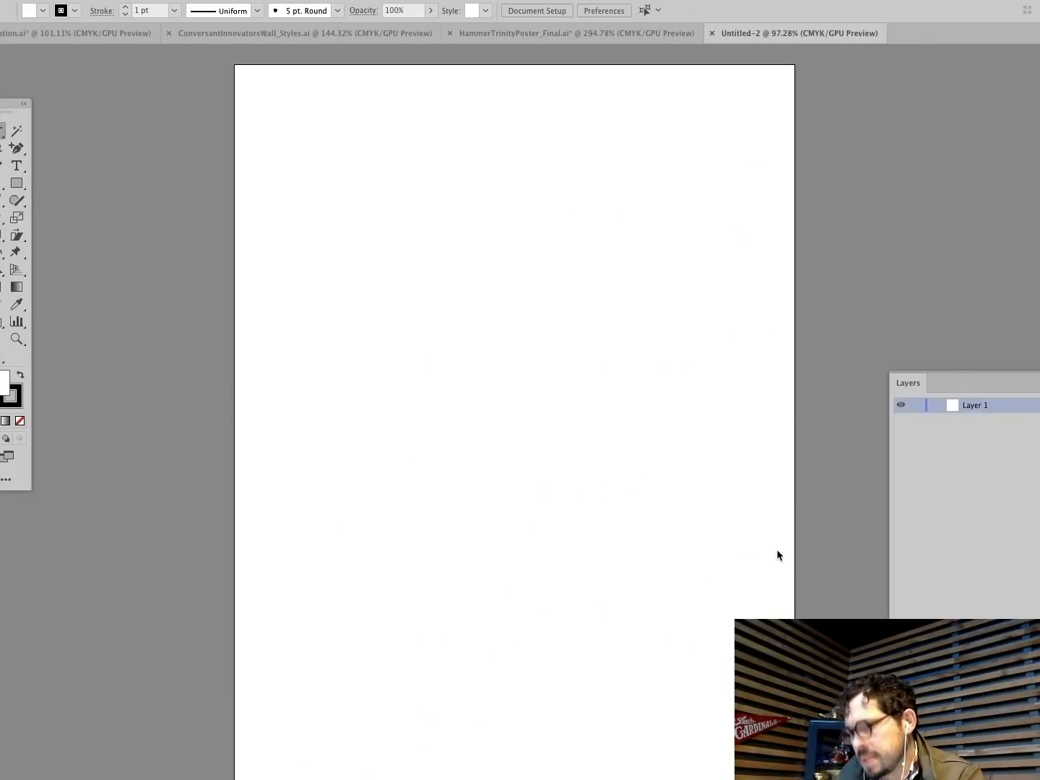
key("super+v")
Step: Bring an unclipped copy of the Lines1.tif hatch bitmap out beside the clipped shape and colour it black
left_click(448, 348)
left_click(621, 360)
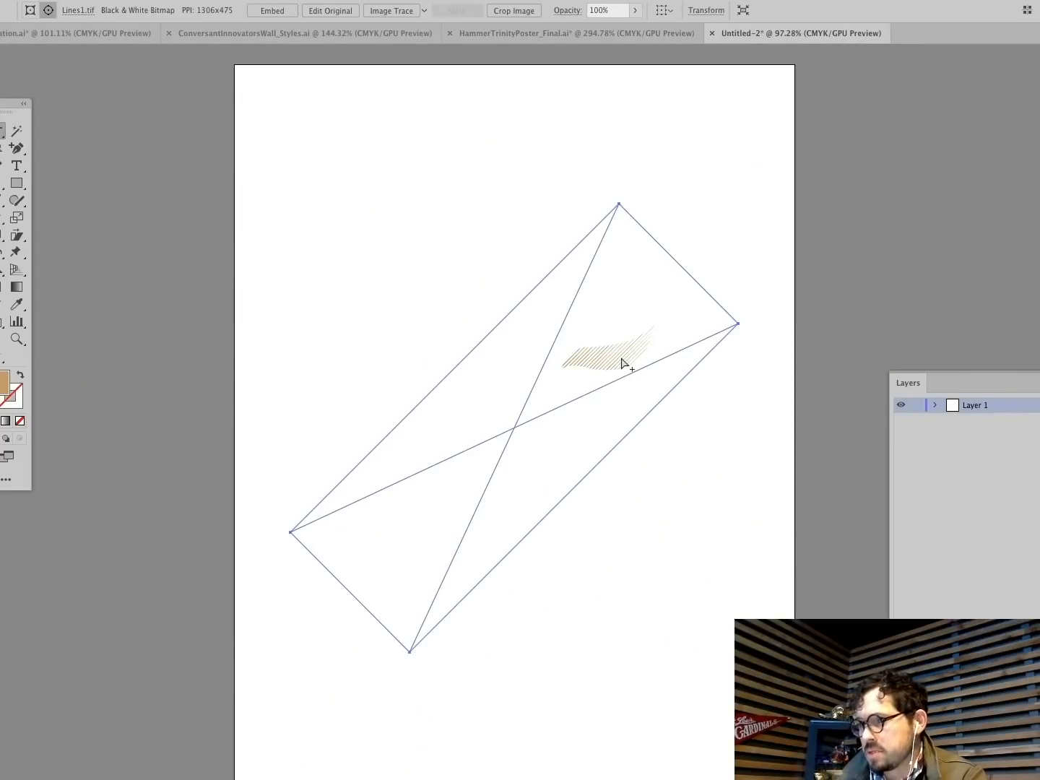
key("super+alt+7")
mouse_move(498, 417)
left_mouse_down()
mouse_move(276, 251)
mouse_move(263, 288)
mouse_move(175, 408)
left_mouse_up()
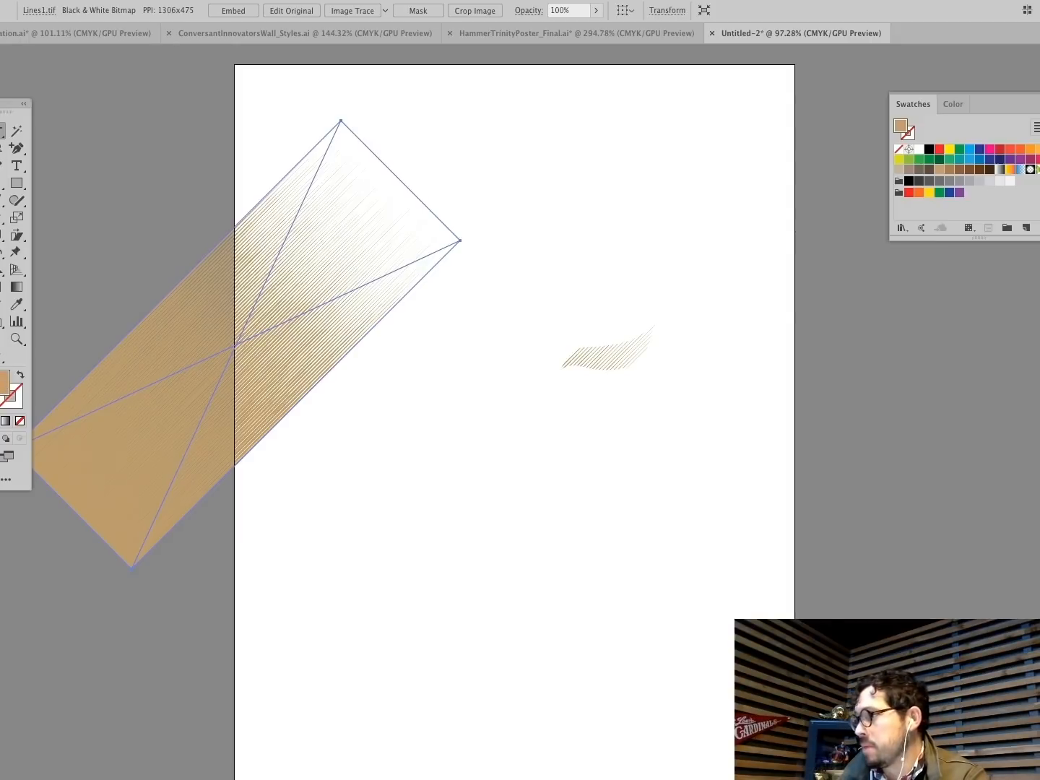
left_click(928, 149)
scroll(120, 317, "left", 5)
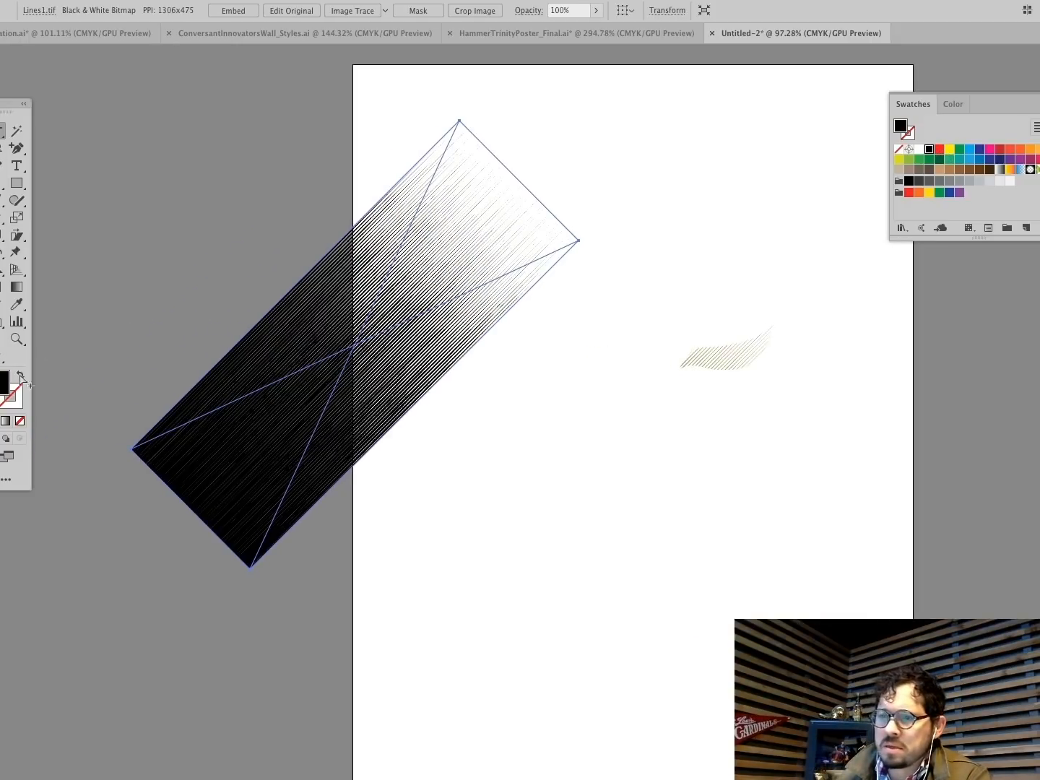
Step: Examine the rough edges of the black hatch lines up close and move the bitmap onto the upper part of the artboard
left_click(16, 339)
mouse_move(307, 356)
left_mouse_down()
mouse_move(497, 474)
mouse_move(575, 550)
left_mouse_up()
scroll(470, 443, "right", 4)
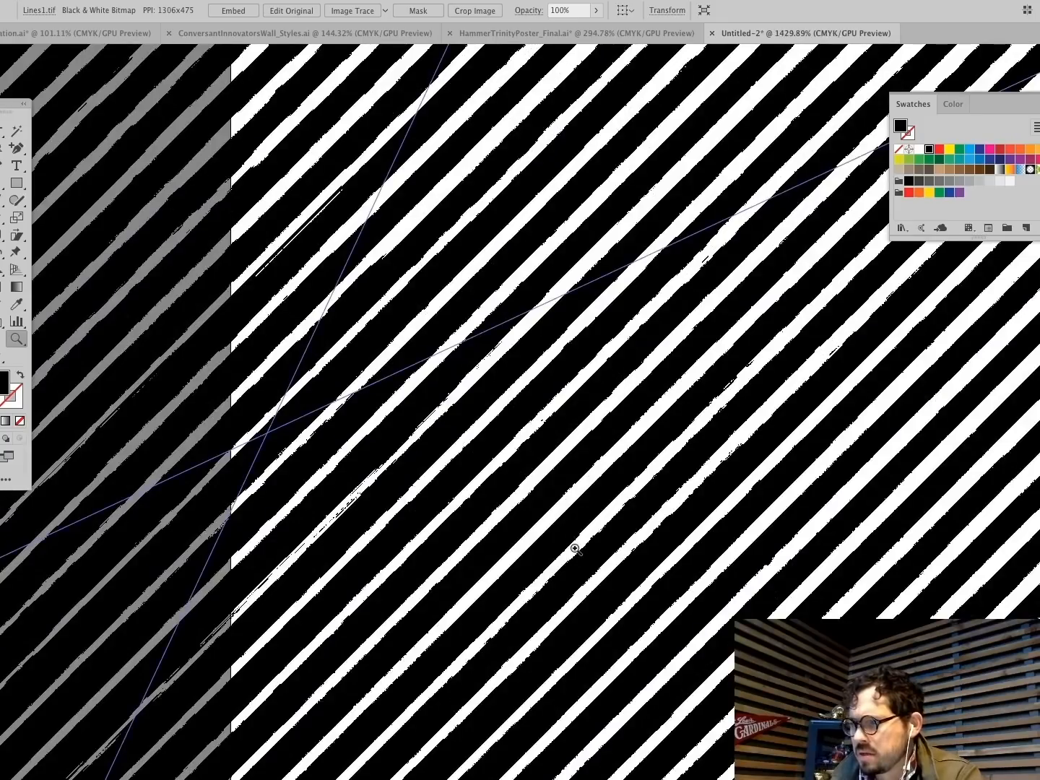
key("super+0")
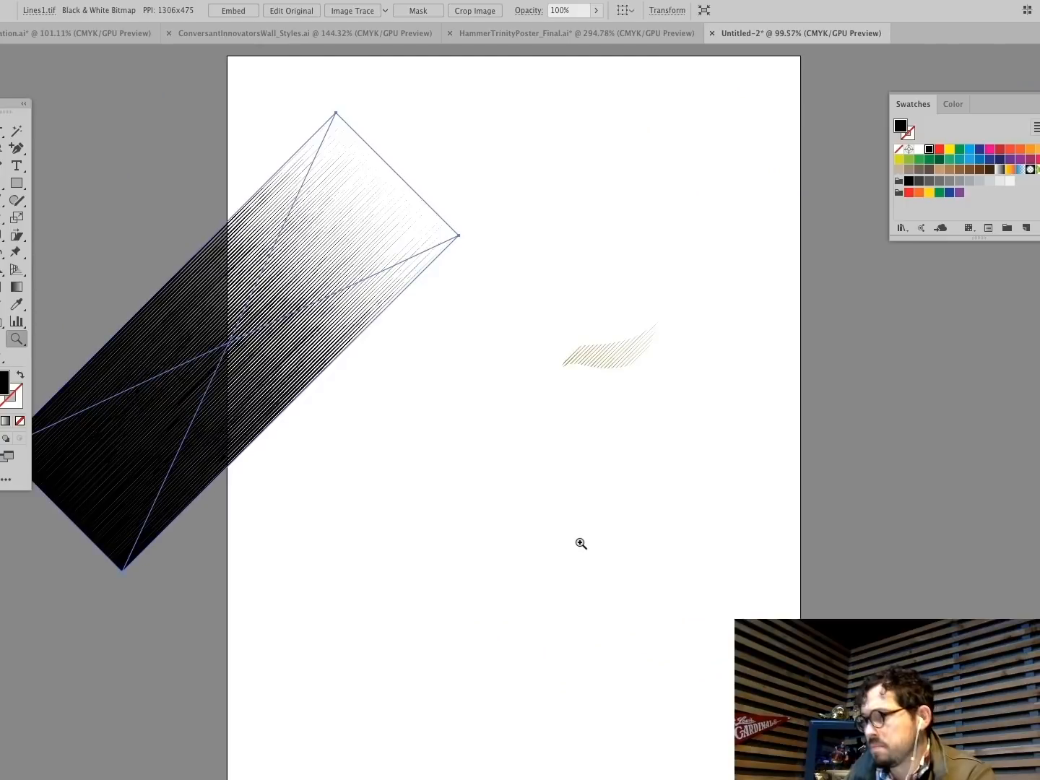
left_click_drag(279, 311, 476, 258)
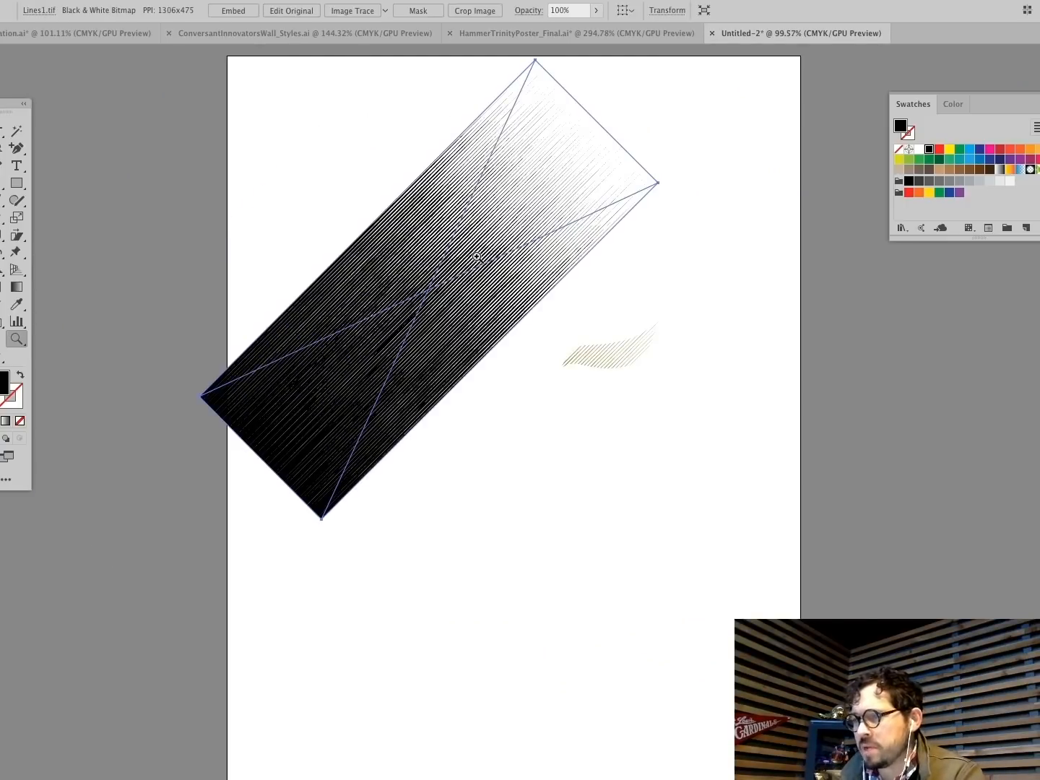
left_click_drag(407, 296, 433, 281)
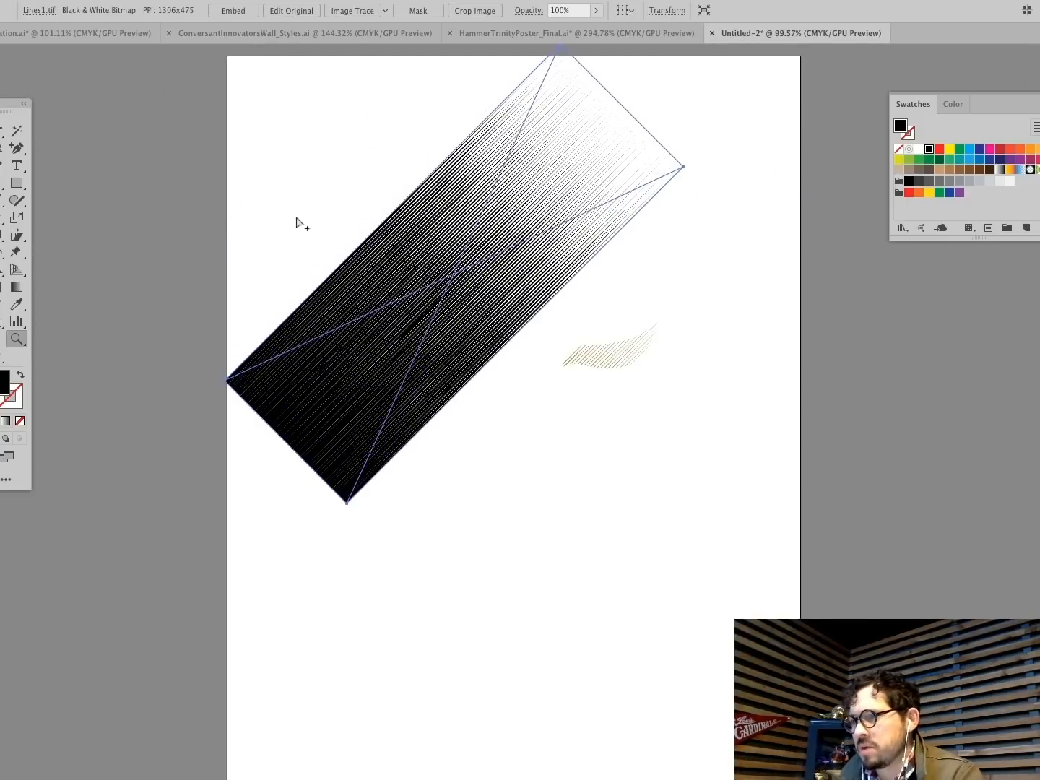
left_click(297, 219, "super")
left_click(504, 297)
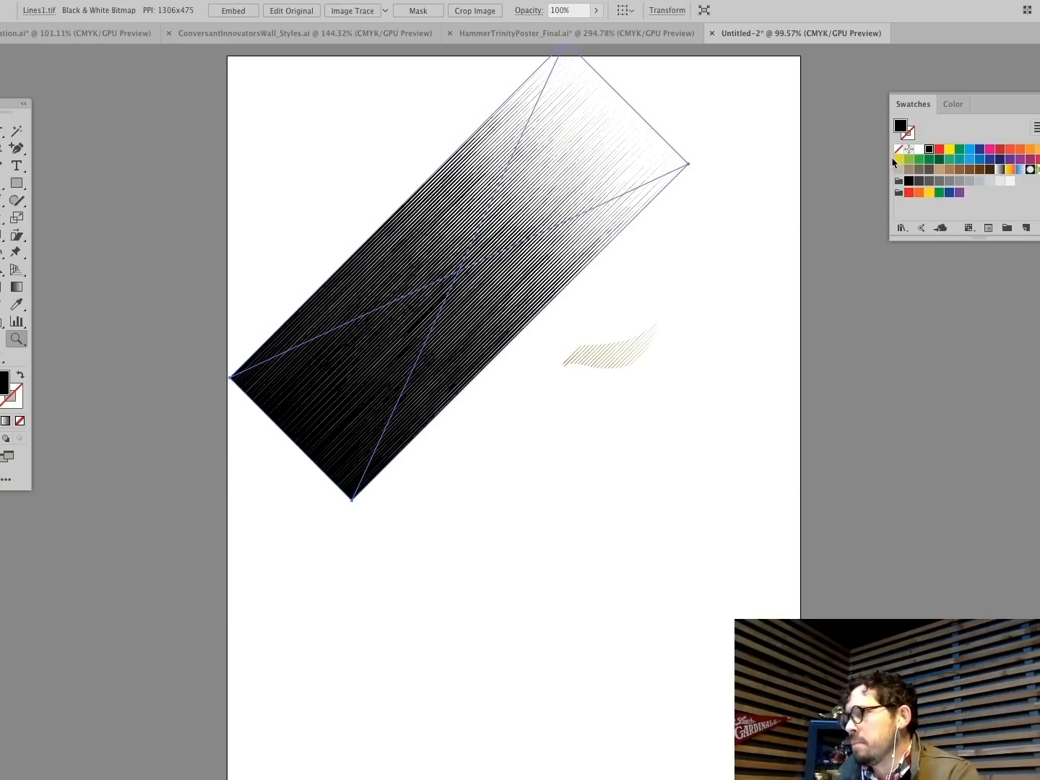
Step: Recolour the hatch bitmap with different green swatches, ending with teal, and deselect it
left_click(929, 160)
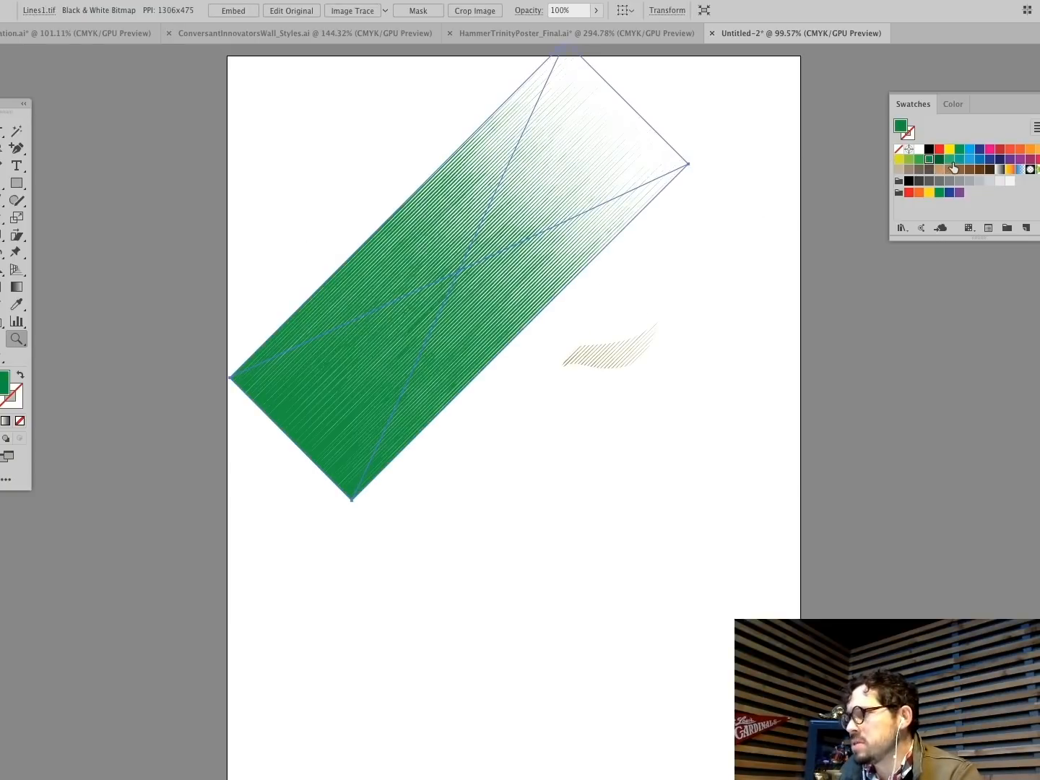
left_click(950, 160)
left_click(959, 159)
left_click(715, 186, "super")
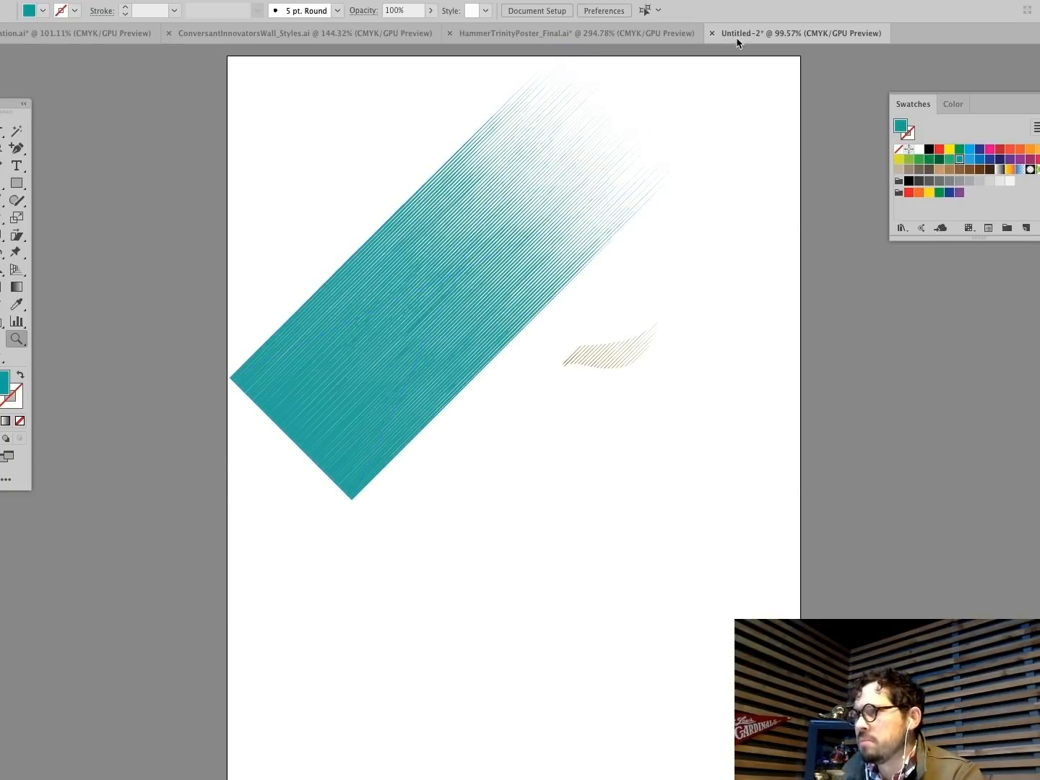
Step: Close the scratch document without saving, clear the selection in the Hammer Trinity poster and look over the whole artwork
left_click(711, 35)
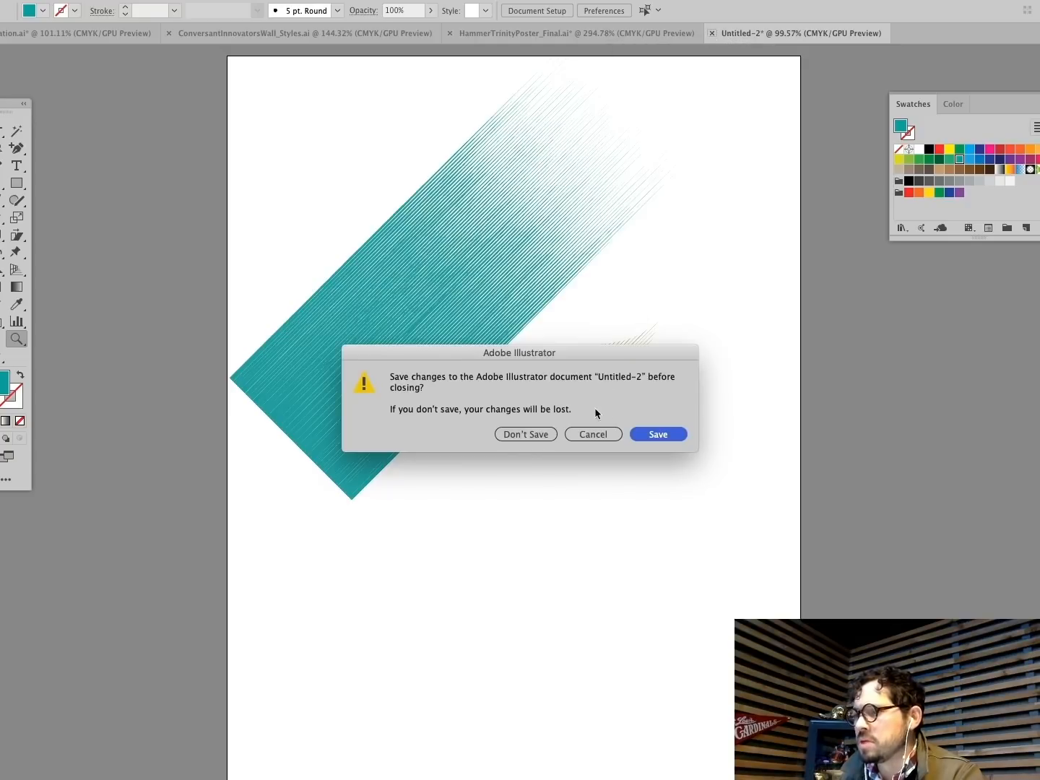
left_click(525, 434)
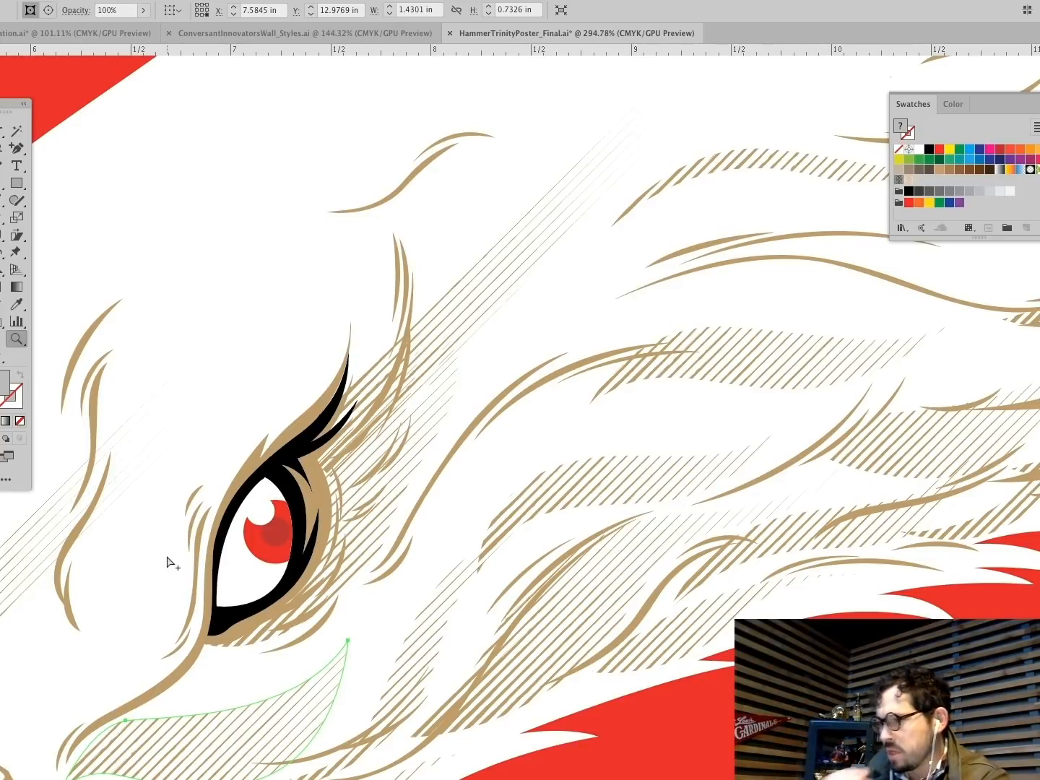
key("super+0")
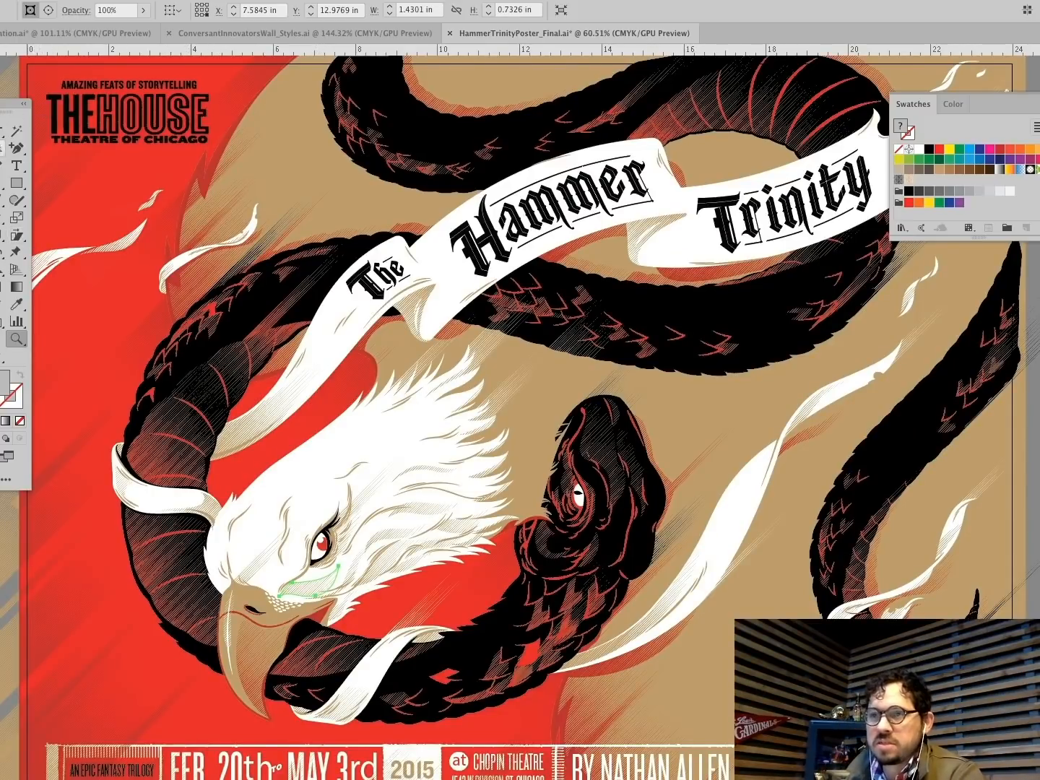
left_click(3, 131)
key("super+shift+a")
scroll(456, 393, "right", 5)
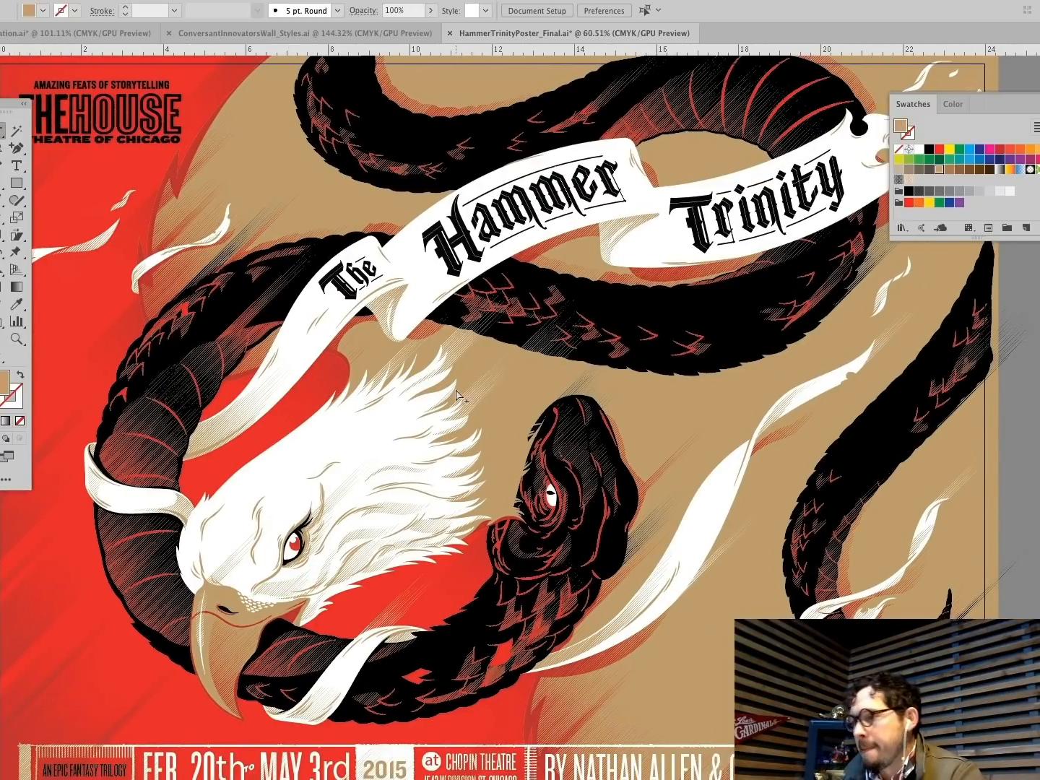
scroll(412, 401, "right", 3)
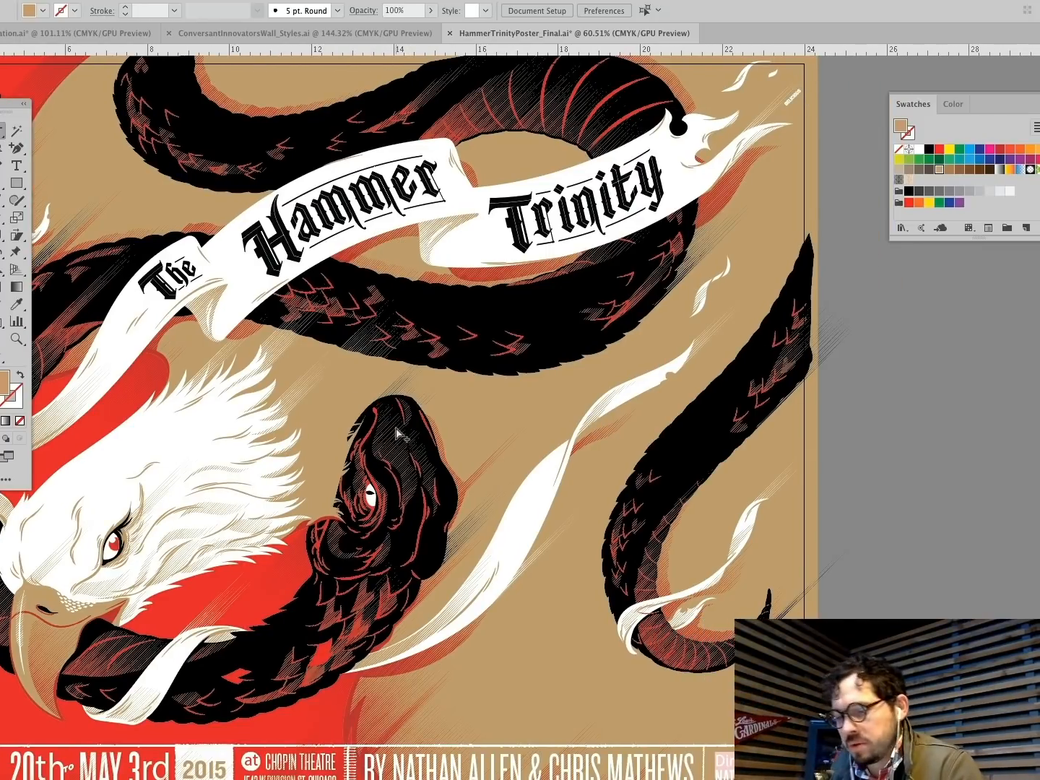
scroll(409, 401, "left", 10)
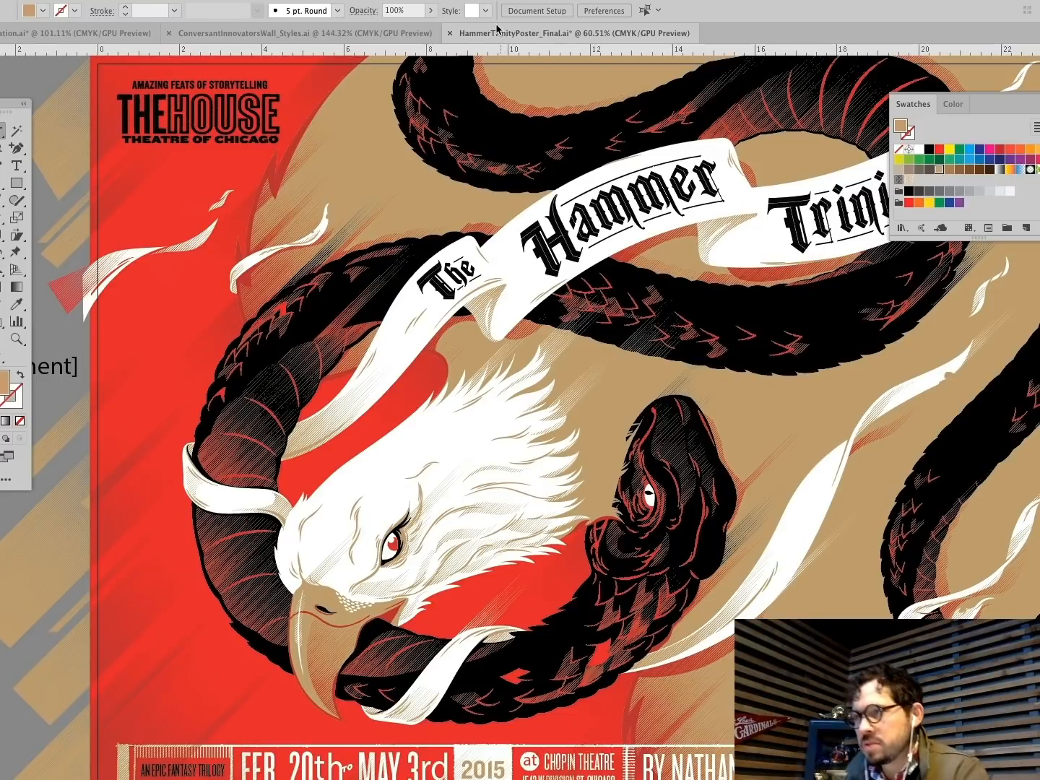
Step: Close HammerTrinityPoster_Final.ai without saving and open ColtranePoster.ai
left_click(449, 34)
left_click(521, 435)
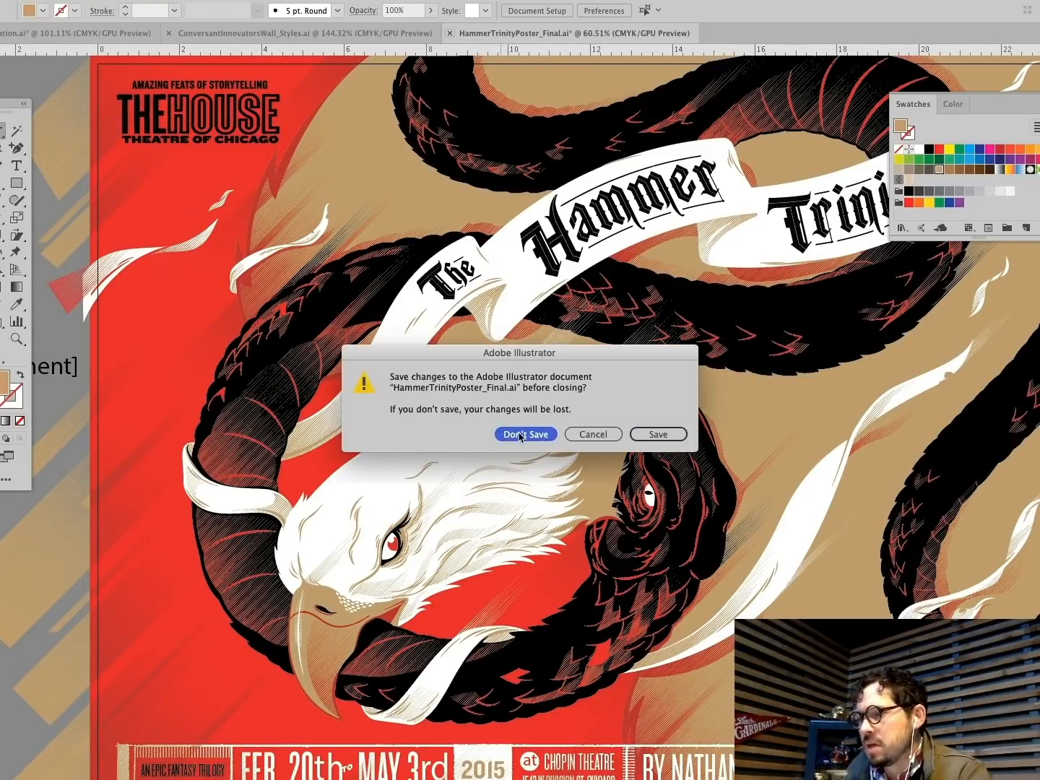
key("super+o")
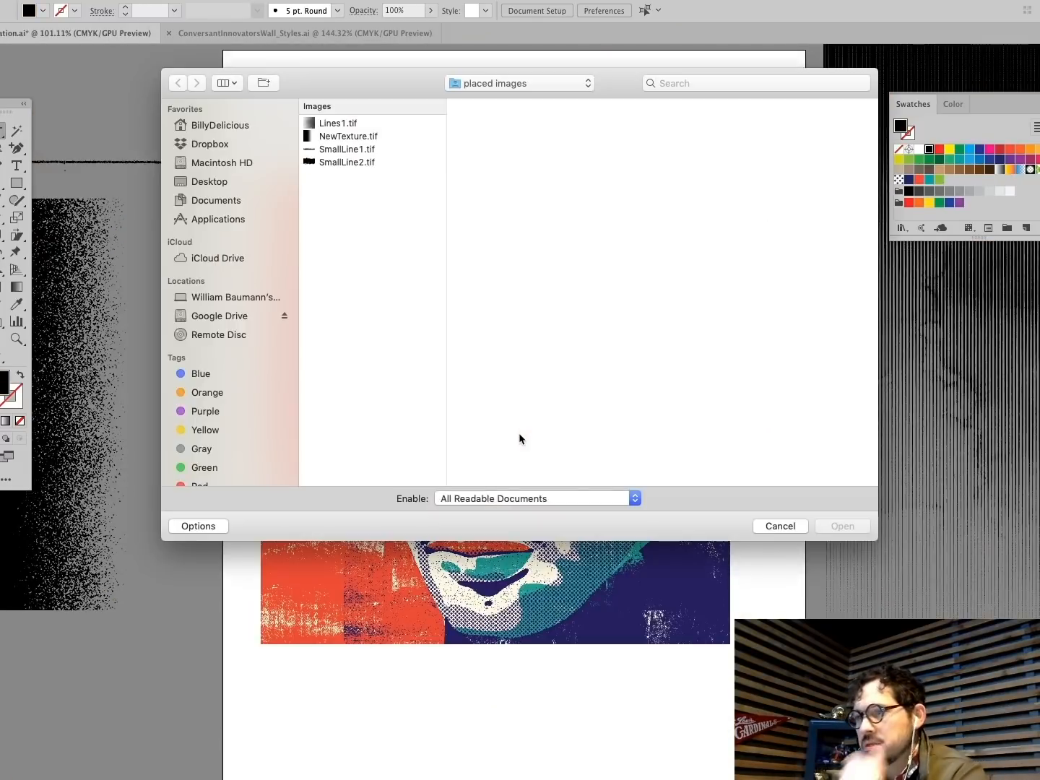
left_click(498, 83)
left_click(476, 181)
left_click(840, 528)
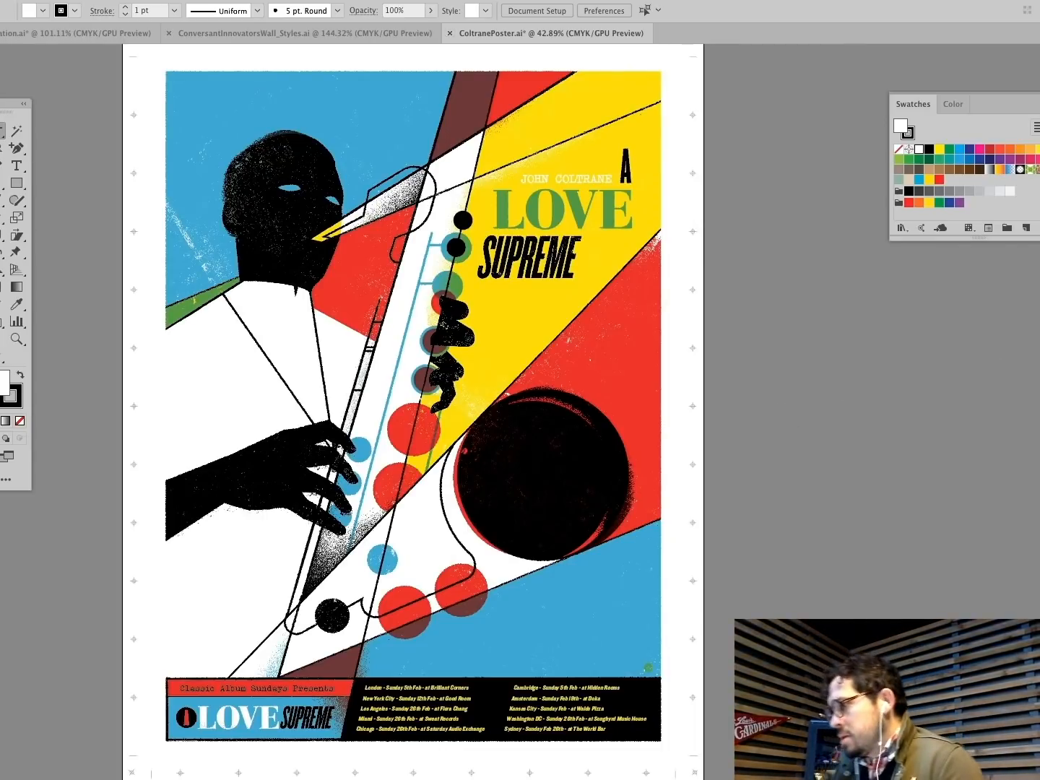
Step: Show the layer list, select the blue background's bitmap to inspect it, and examine the textured edges around the saxophonist's head and eye
key("F7")
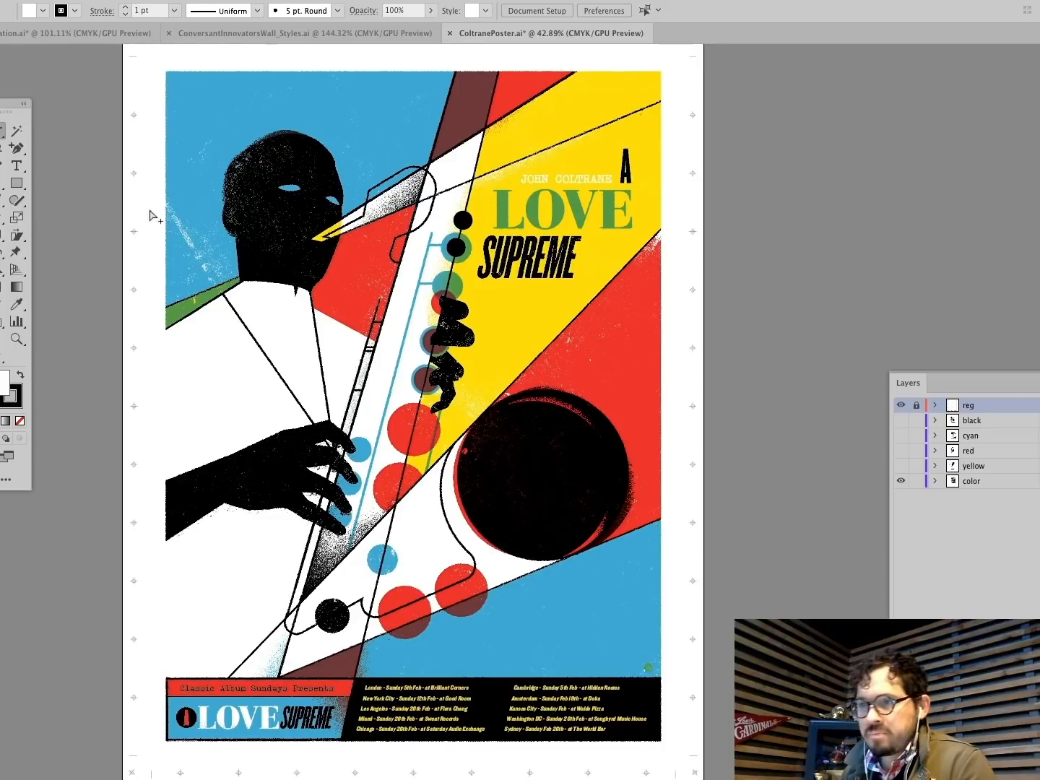
left_click(180, 125)
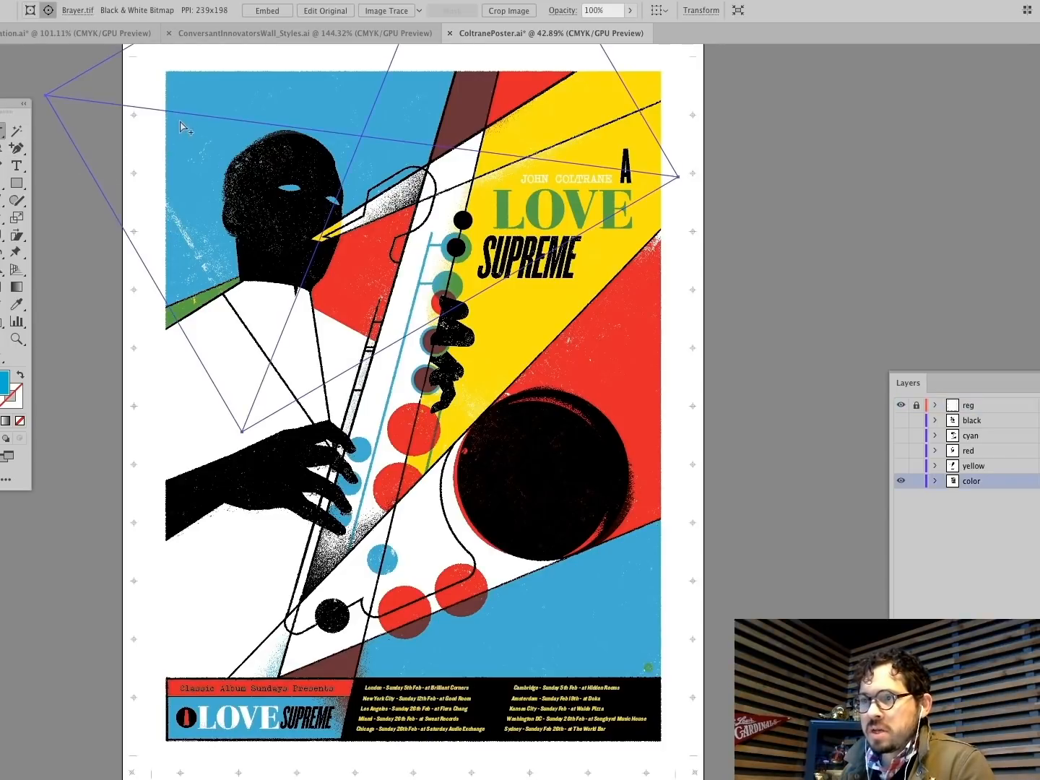
left_click(108, 256)
left_click(17, 338)
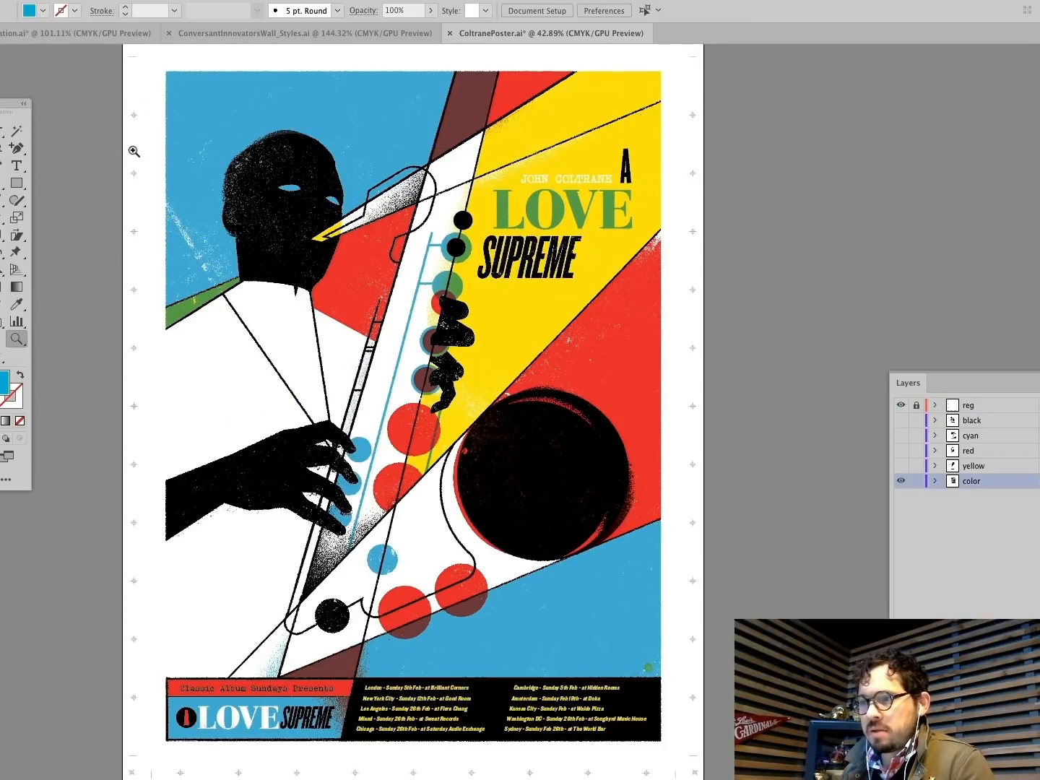
left_click_drag(134, 145, 455, 286)
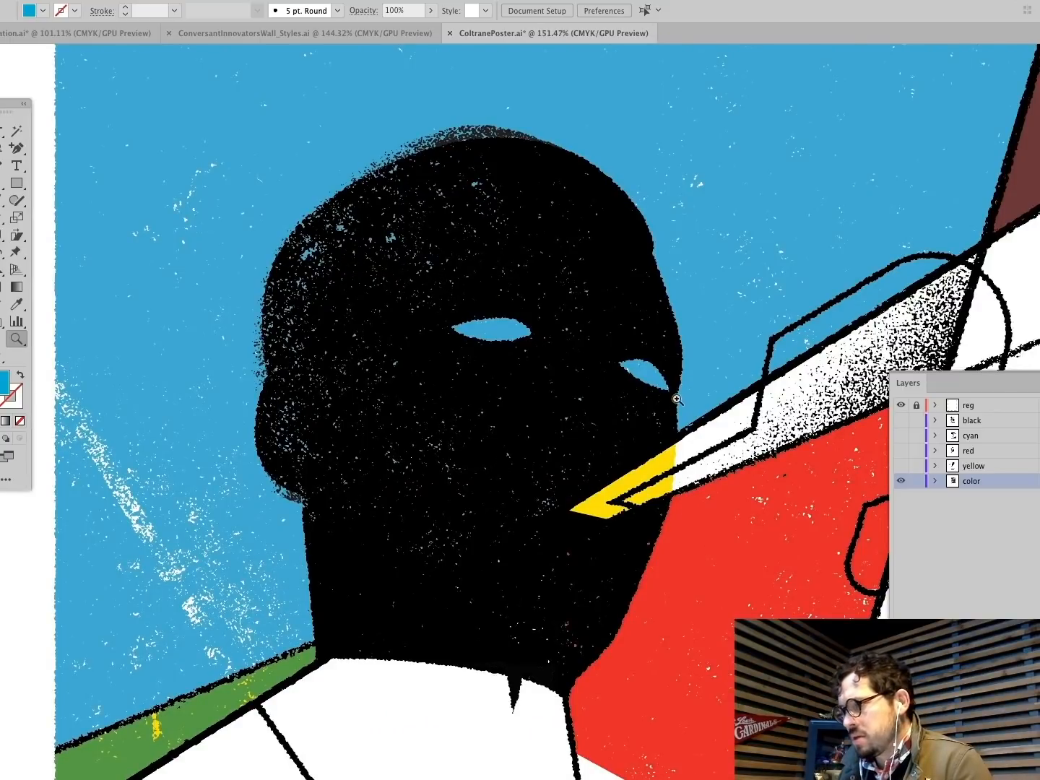
left_click_drag(640, 266, 627, 418)
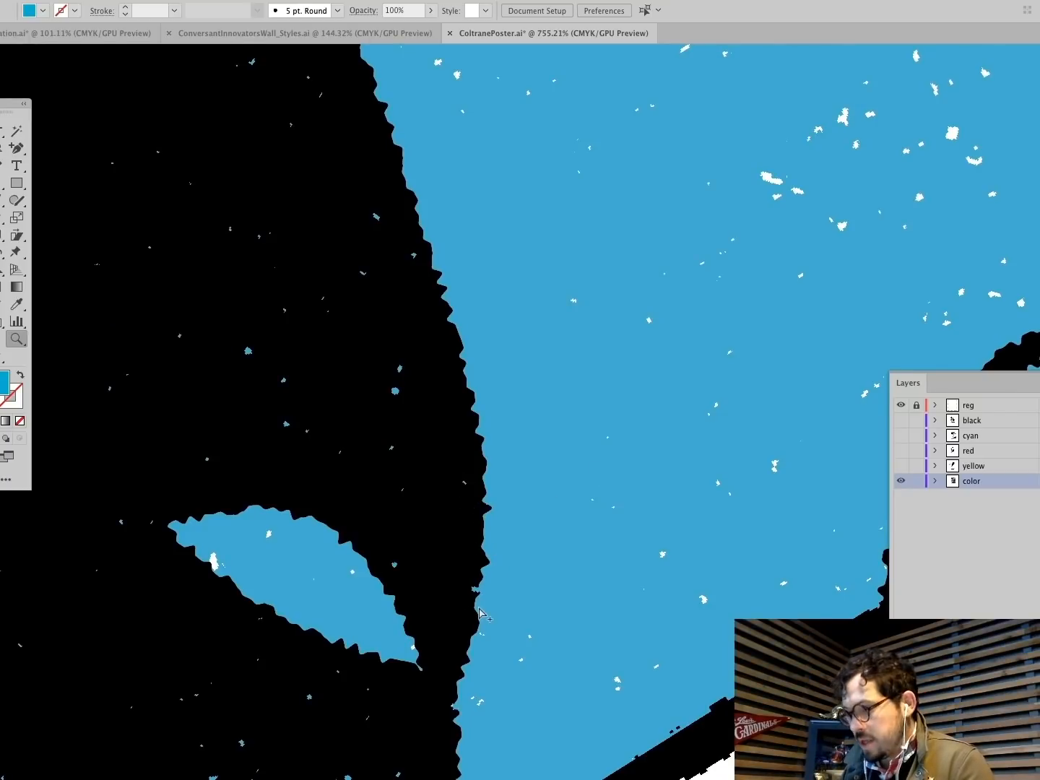
key("ctrl+0")
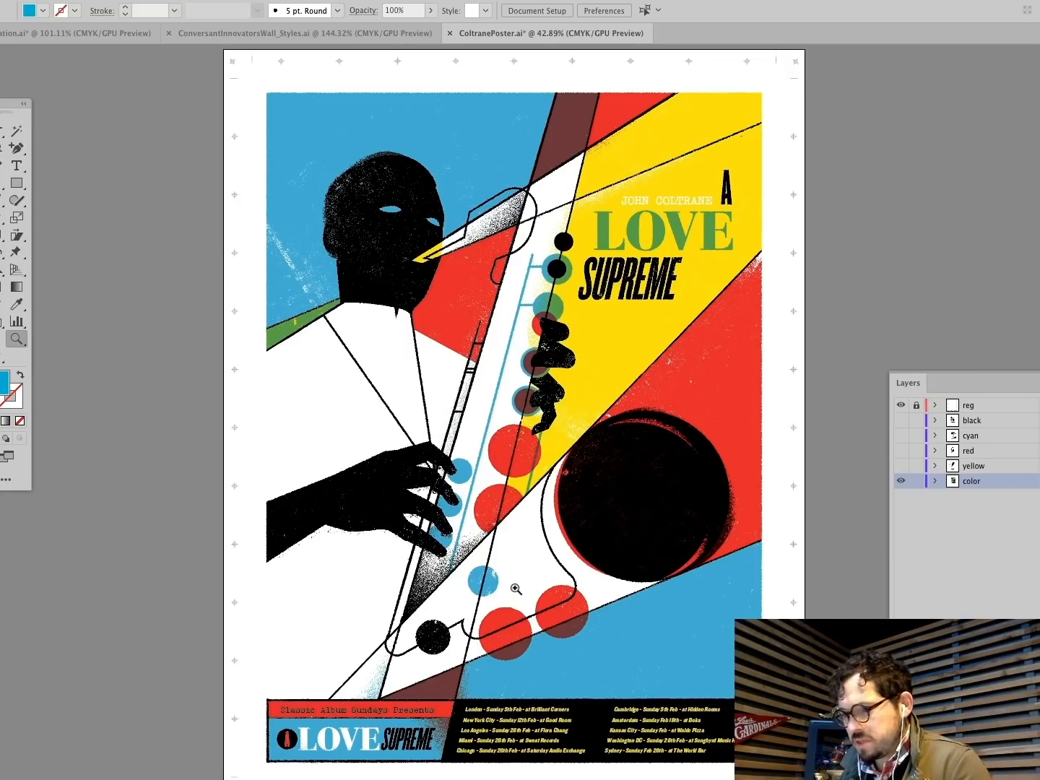
Step: Examine the crossing black lines below the red circle and place a copy of the diagonal SmallLine2.tif line outside the artboard
left_click_drag(469, 509, 545, 556)
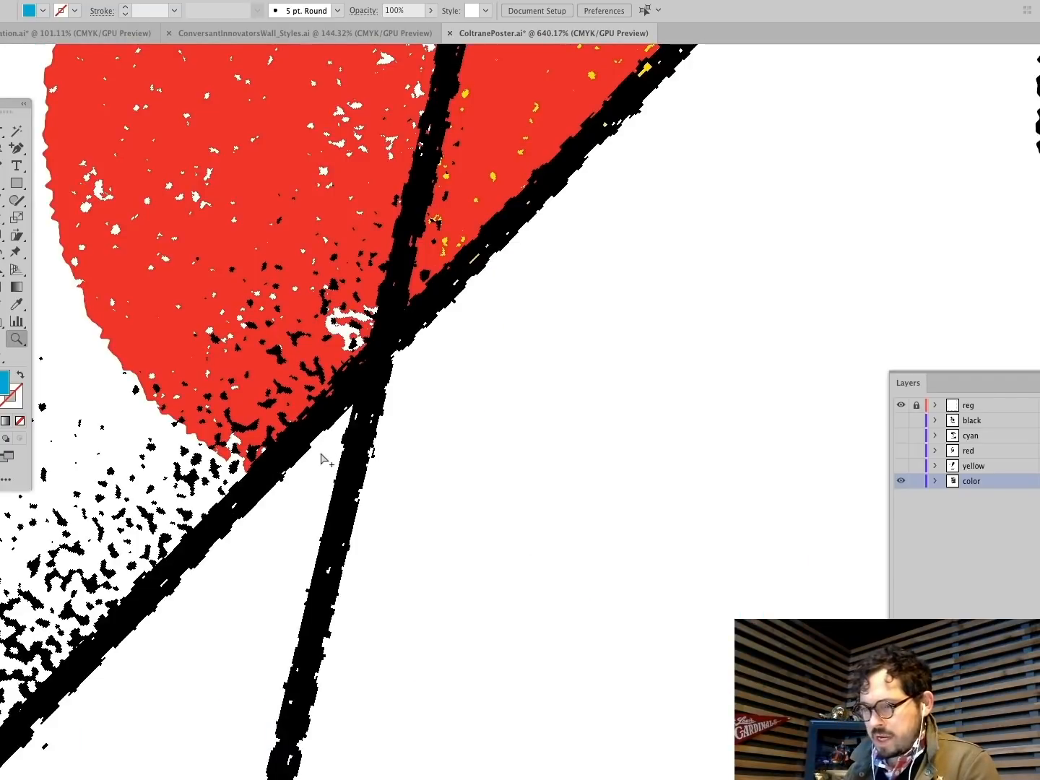
left_click(294, 450)
key("ctrl+0")
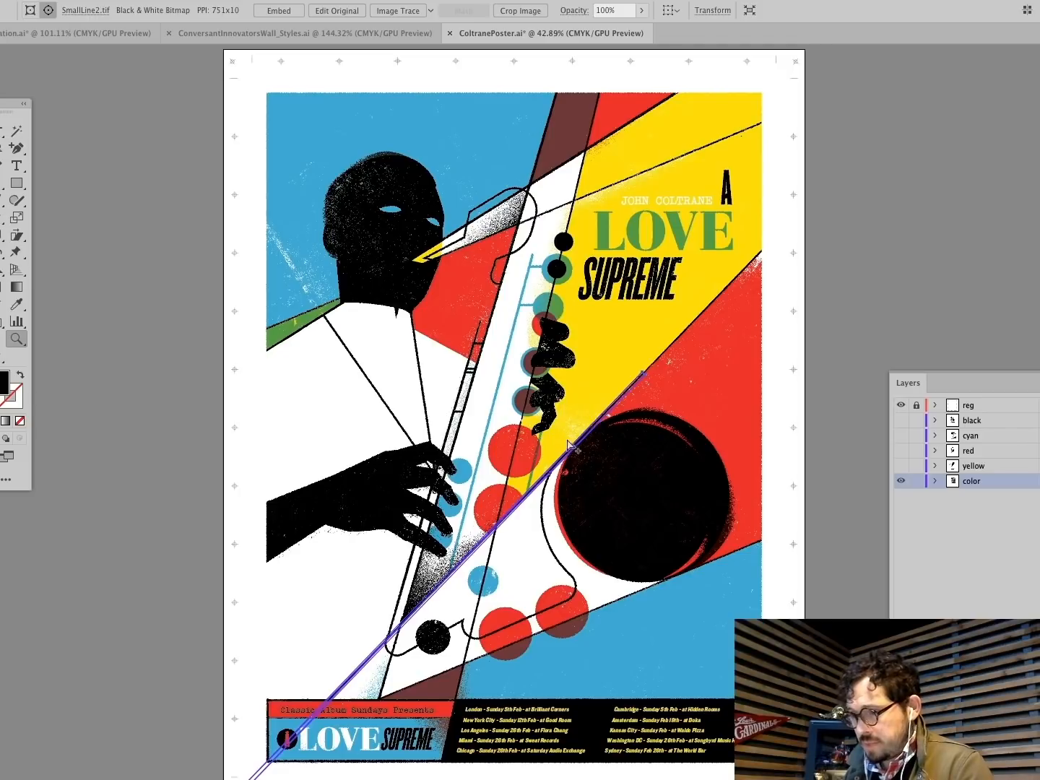
left_click_drag(569, 451, 49, 519)
left_click(131, 348)
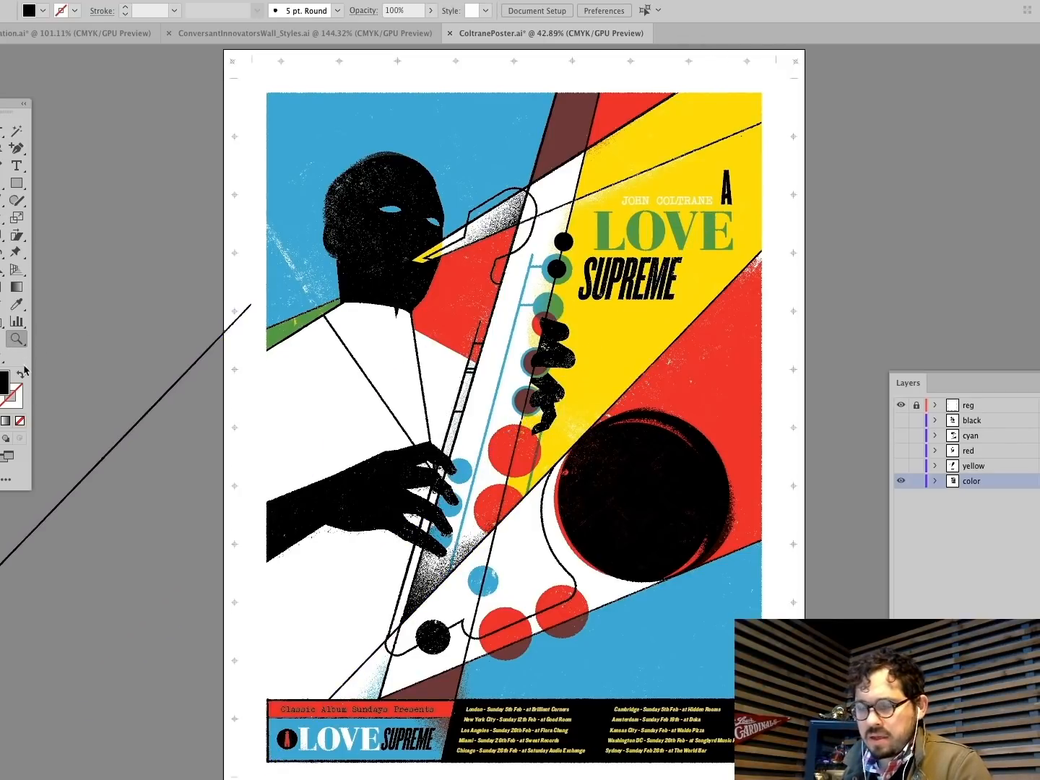
Step: Examine the copied line's rough texture up close, delete the copy and return to the full poster
left_click_drag(240, 432, 239, 433)
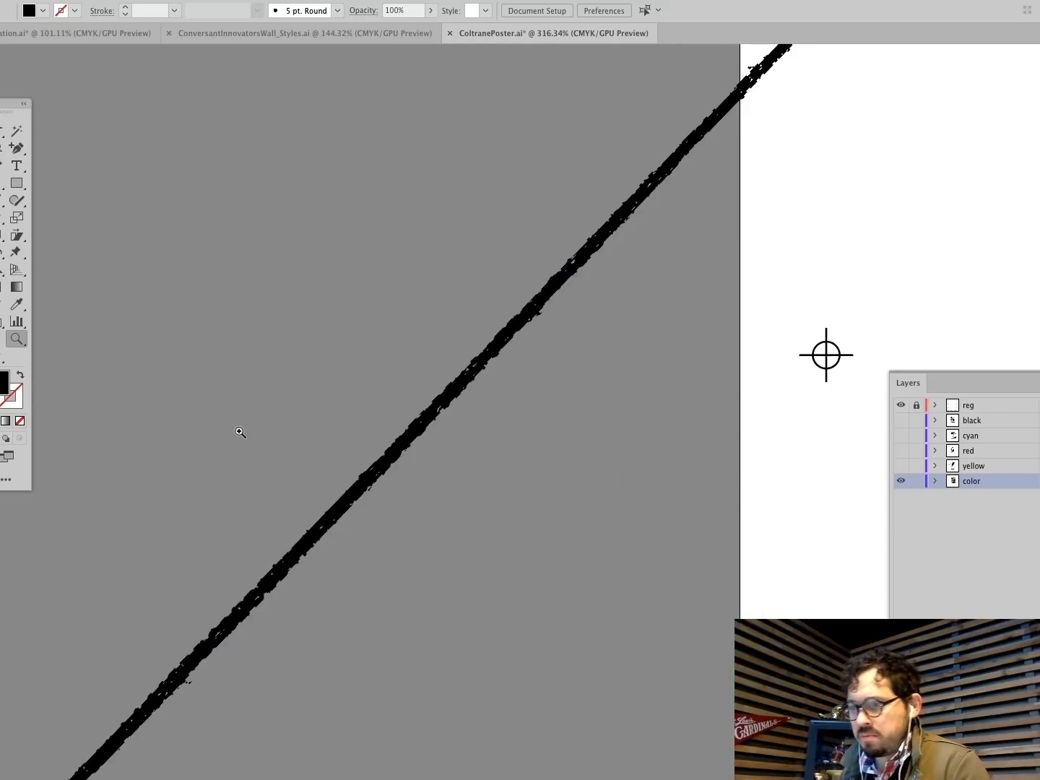
left_click(427, 438)
key("Delete")
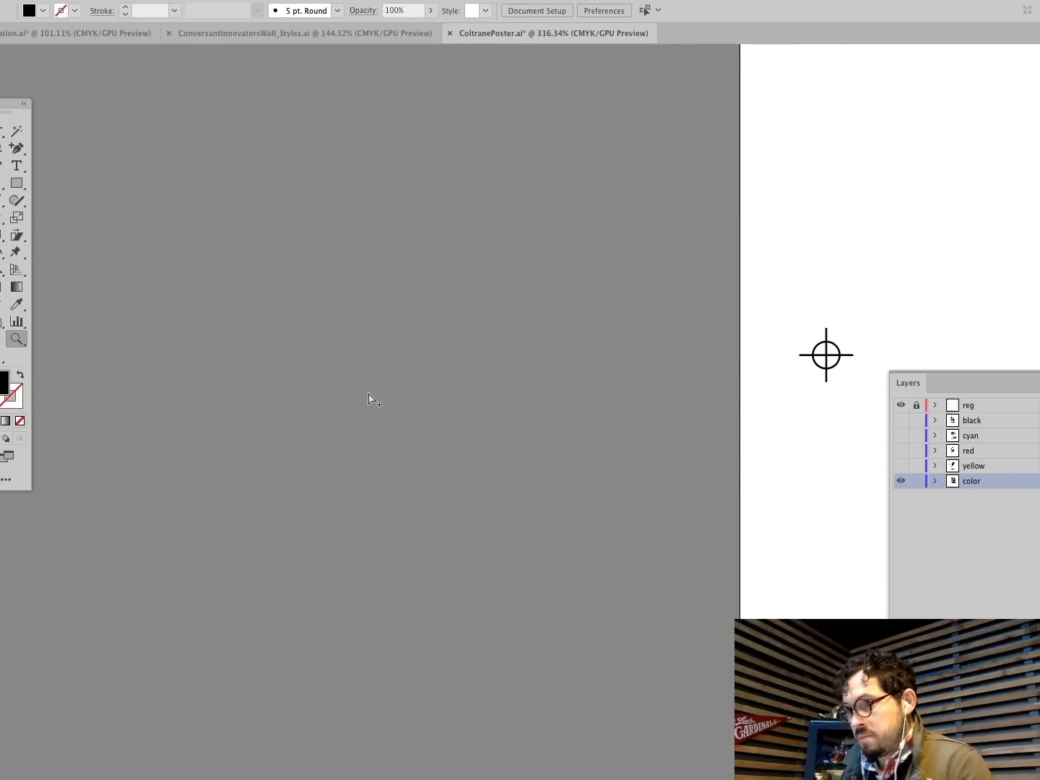
key("ctrl+0")
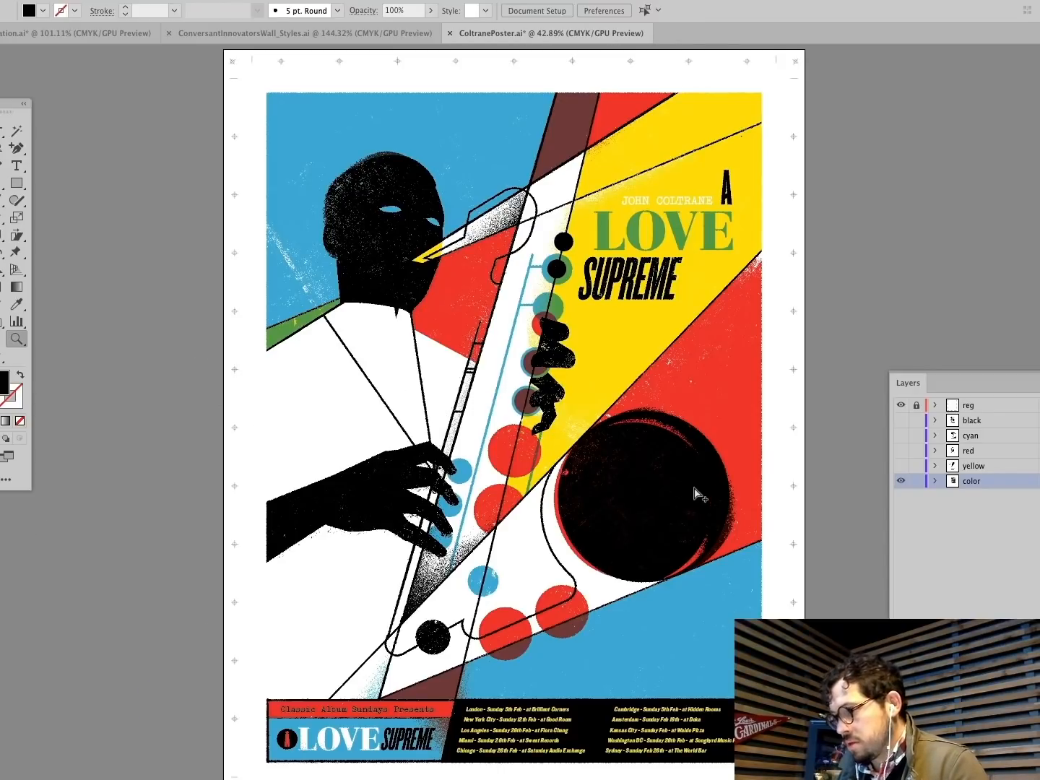
Step: Examine the rough shading around the poster's black circle and select the red background textures behind it to inspect them
left_click_drag(598, 372, 806, 600)
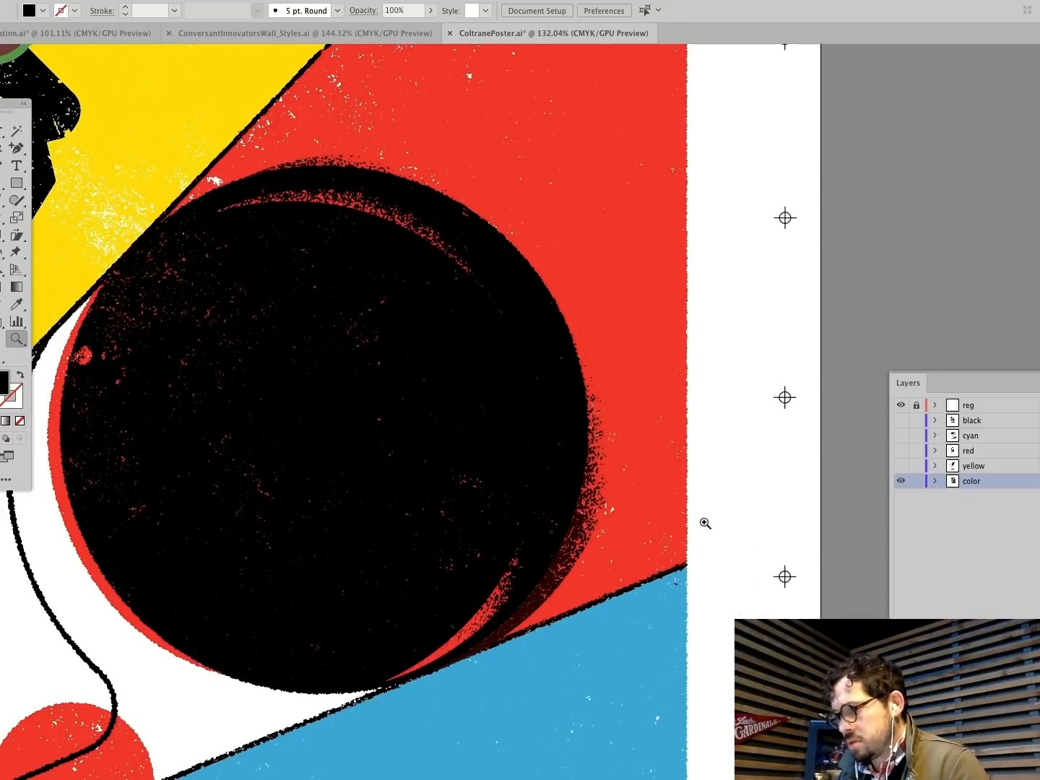
left_click(585, 538, "ctrl")
left_click(584, 539, "alt+super")
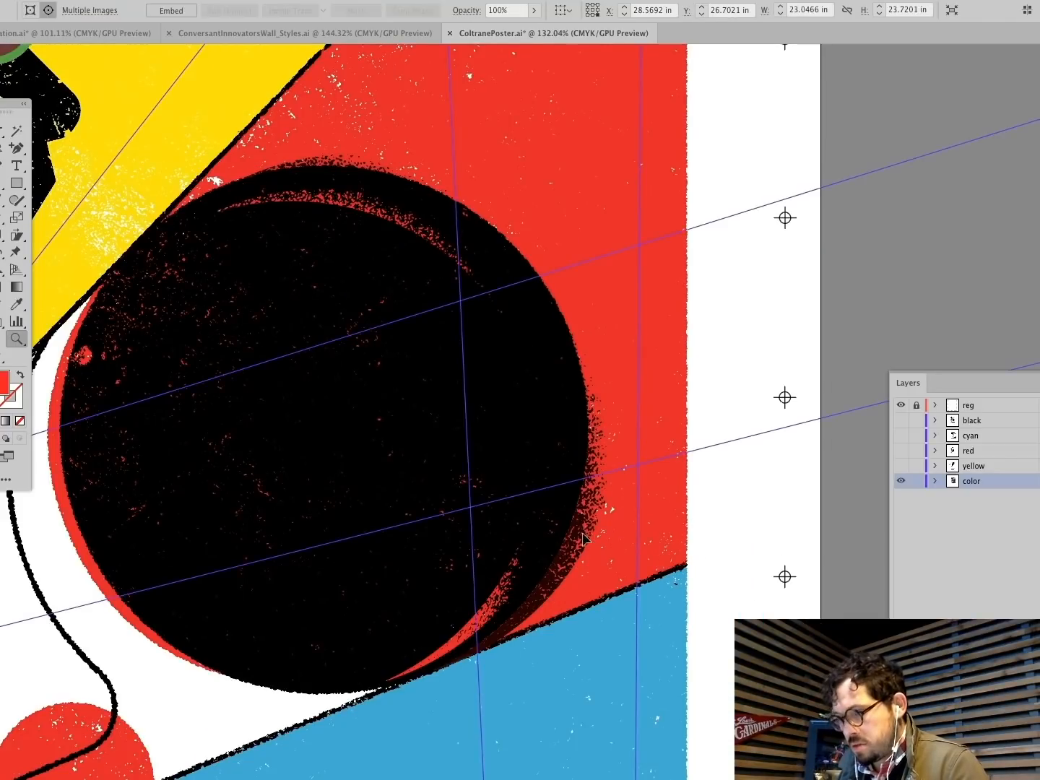
left_click(584, 525, "super")
left_click(3, 131)
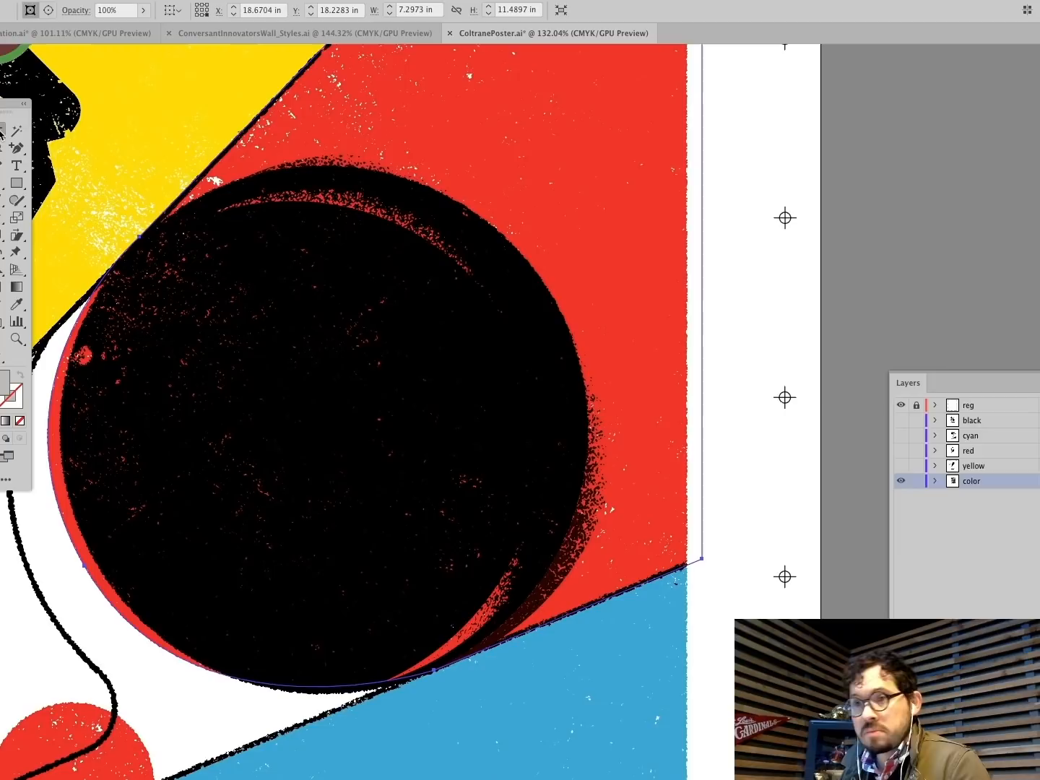
key("super+shift+a")
left_click(587, 516, "alt")
left_click(586, 515, "alt")
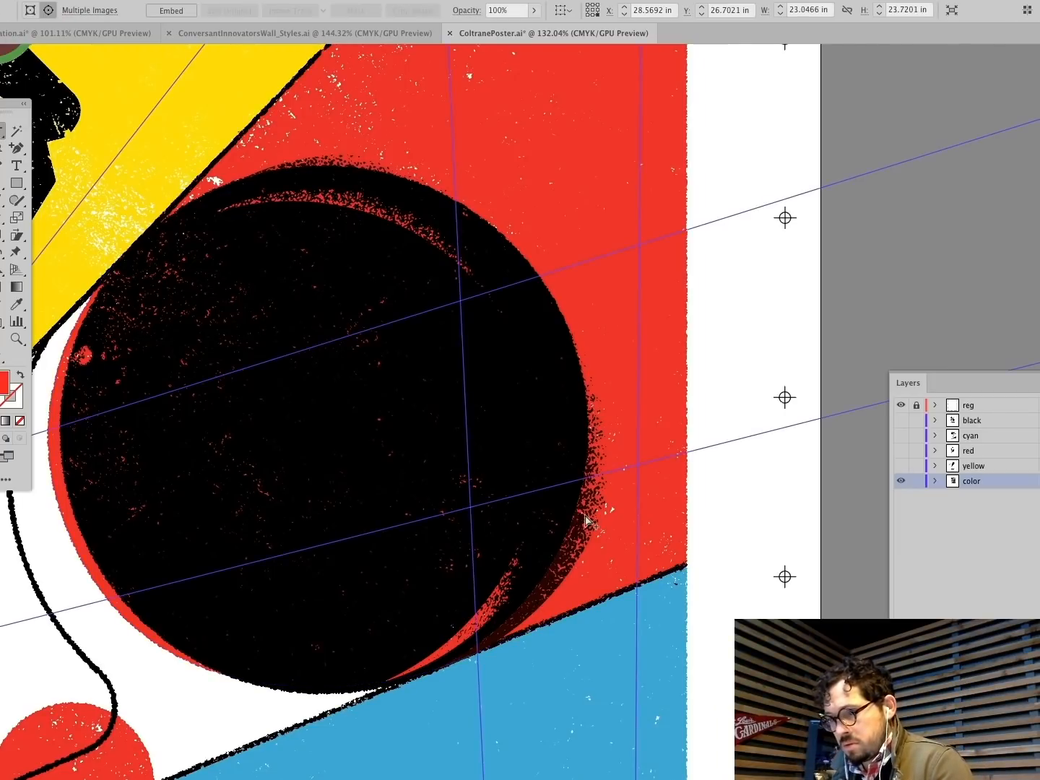
Step: Select the clipped speckled shading arc on the black circle's right edge and place a copy of it to the right of the artboard
left_click(587, 517)
scroll(587, 518, "down", 1)
left_click(587, 517)
left_click(586, 517)
scroll(587, 517, "down", 1)
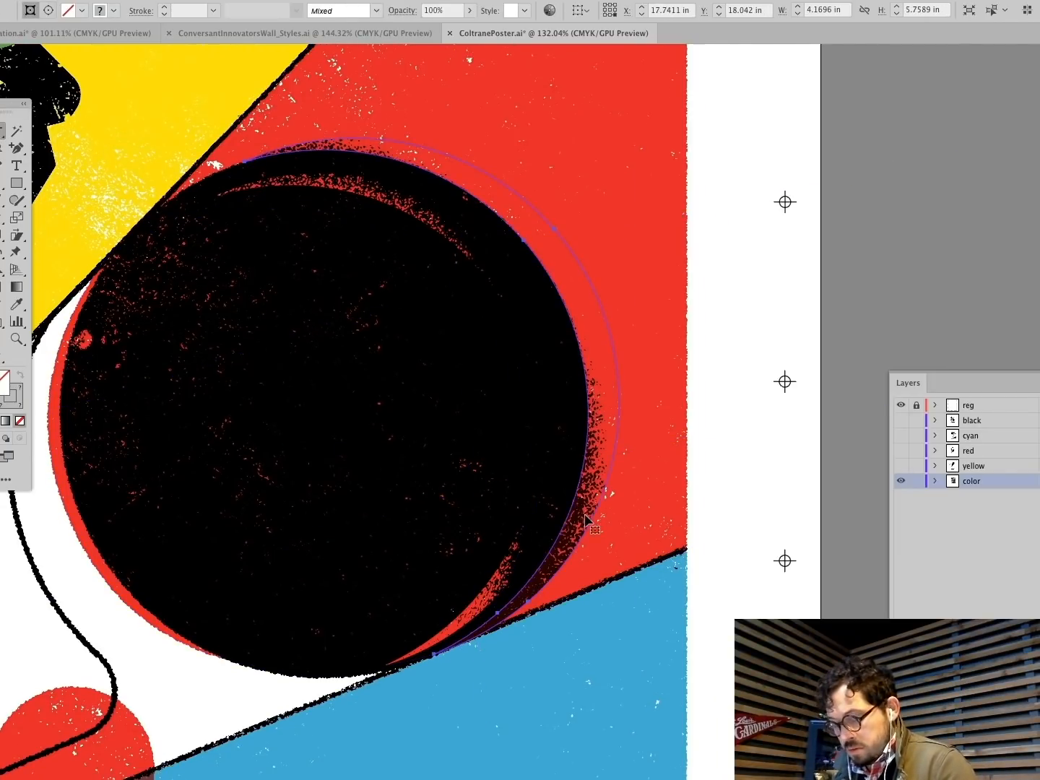
left_click_drag(615, 422, 830, 350)
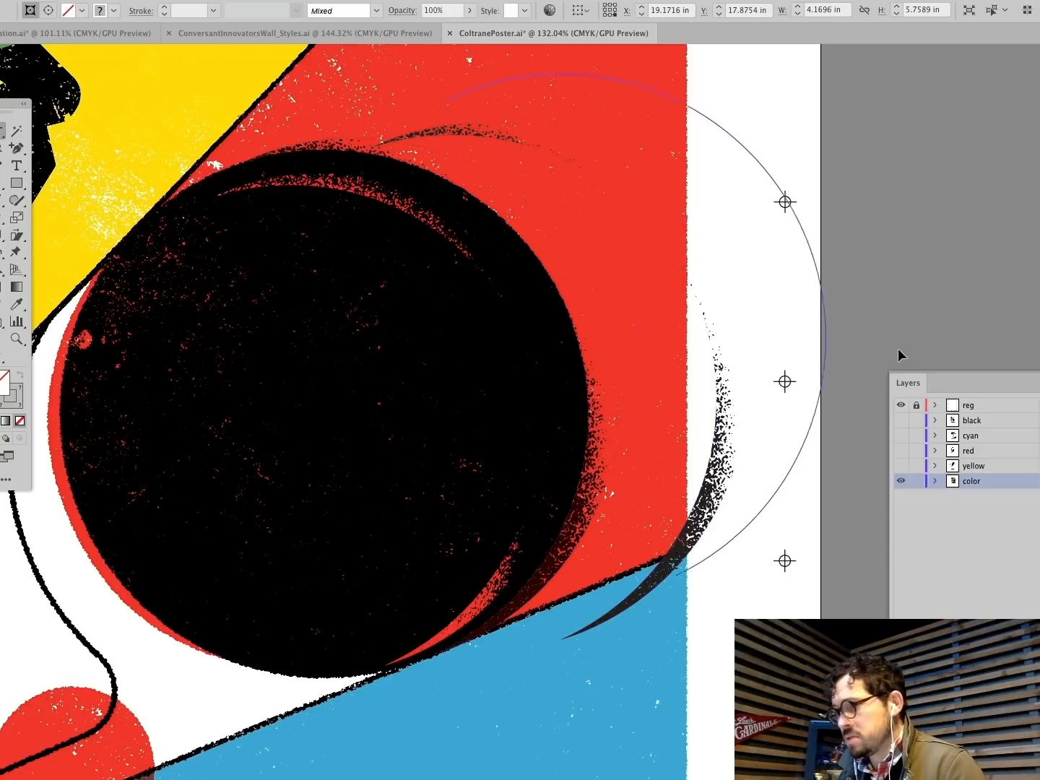
key("super+z")
key("super+z")
key("super+z")
key("super+z")
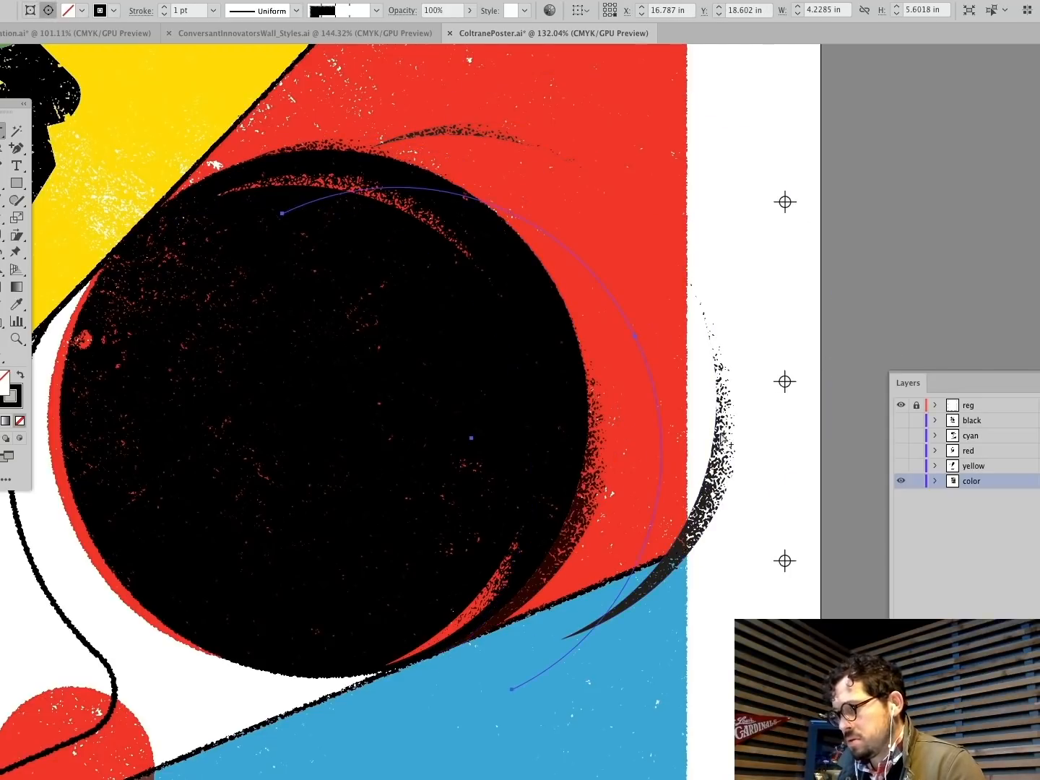
key("super+shift+z")
key("super+shift+z")
key("super+shift+z")
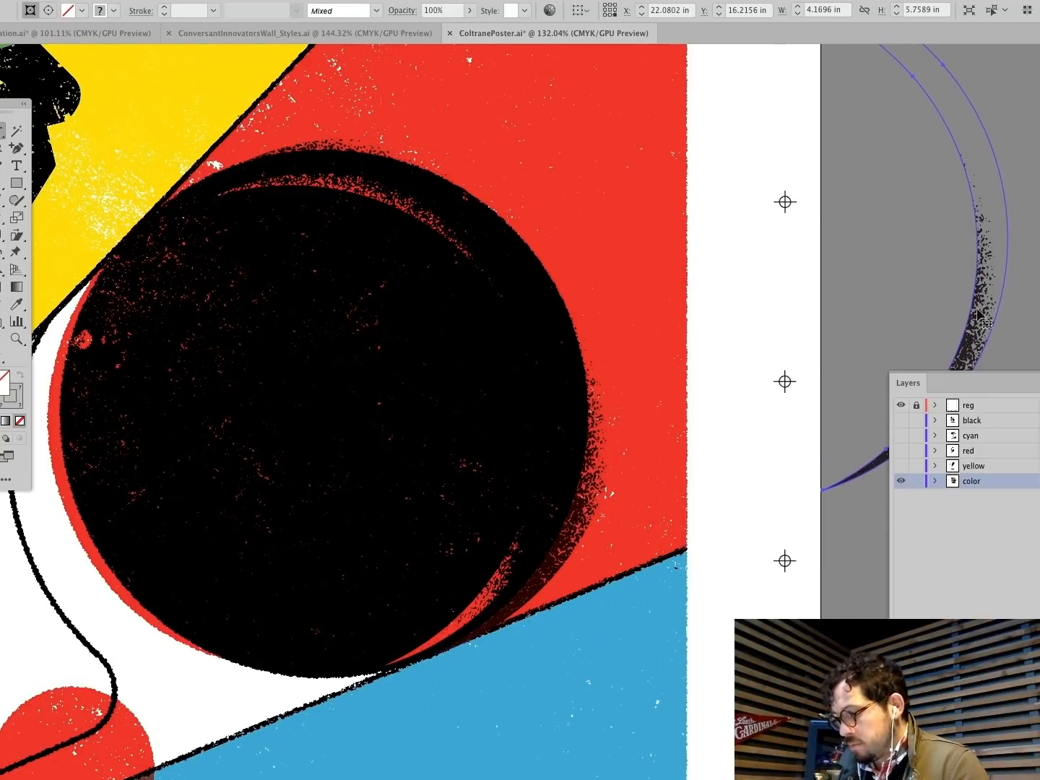
Step: Move the copied shading arc across the poster to the empty canvas left of the artboard
key("super+0")
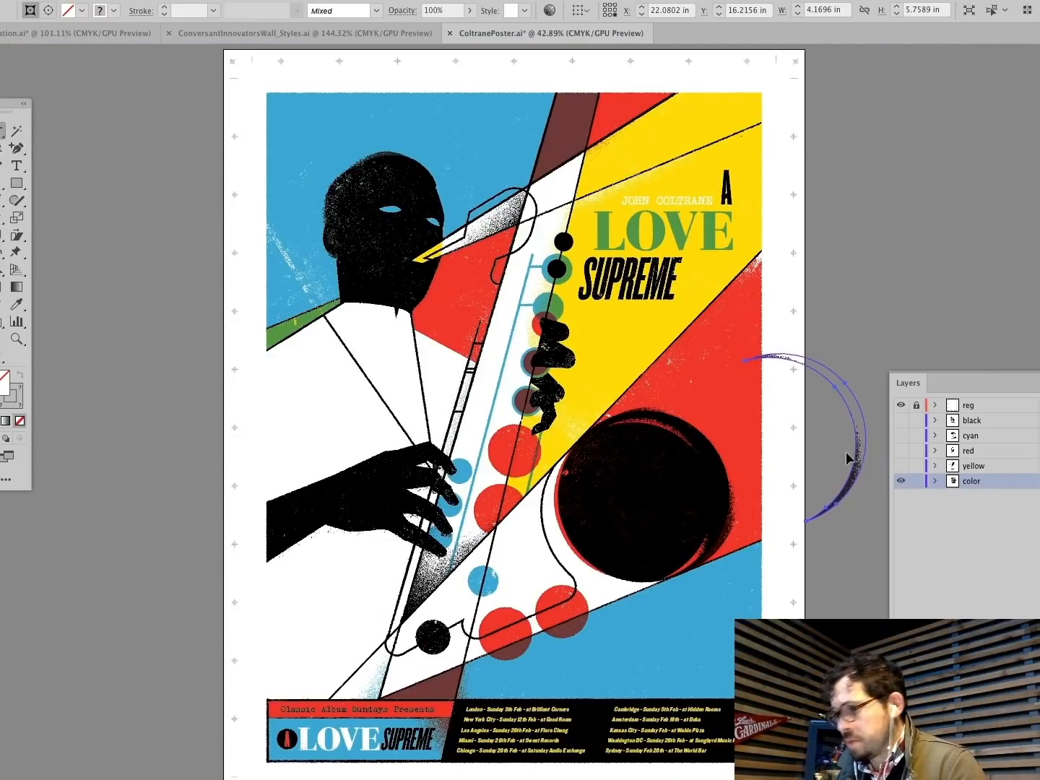
left_click_drag(846, 452, 101, 423)
left_click(120, 321)
scroll(127, 316, "left", 2)
scroll(129, 316, "left", 3)
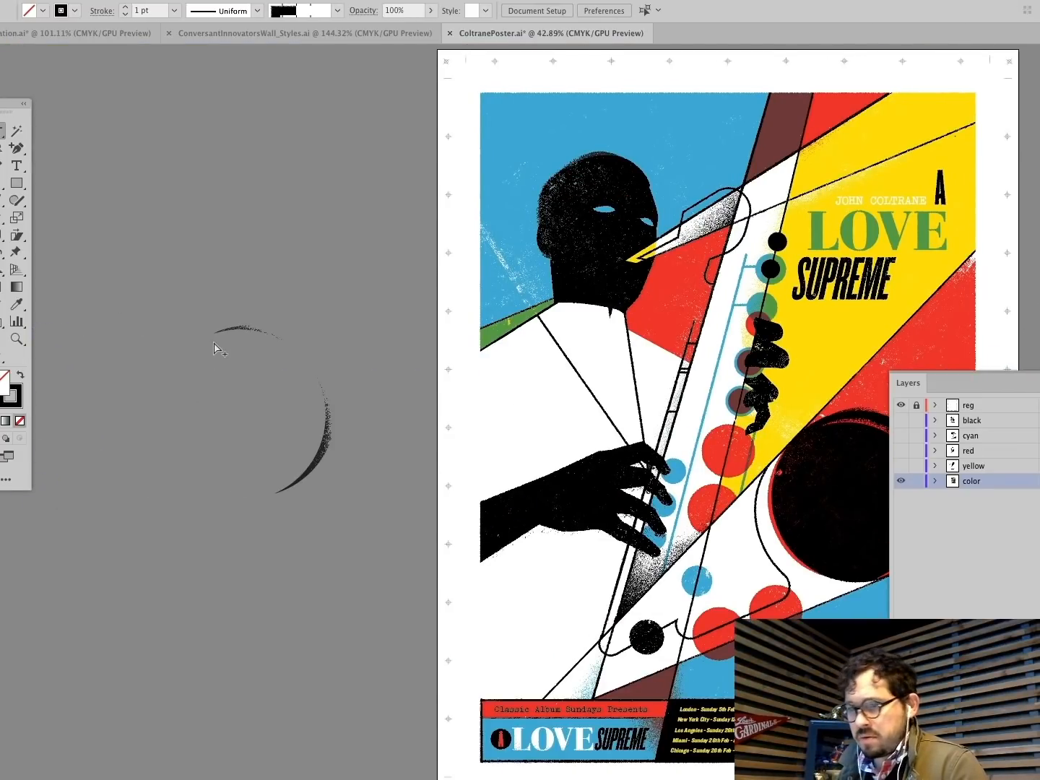
Step: Delete the copied arc's clipping path and reposition the full speckled brush stroke on the empty canvas
left_click(322, 377)
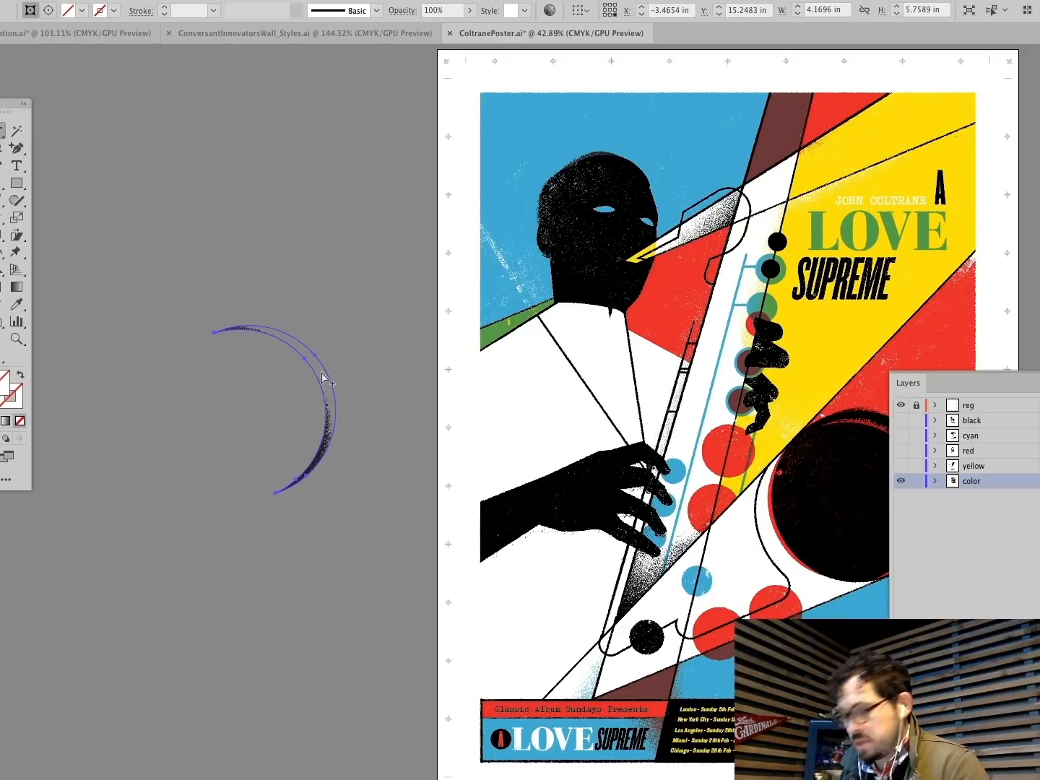
key("Delete")
left_click(252, 364)
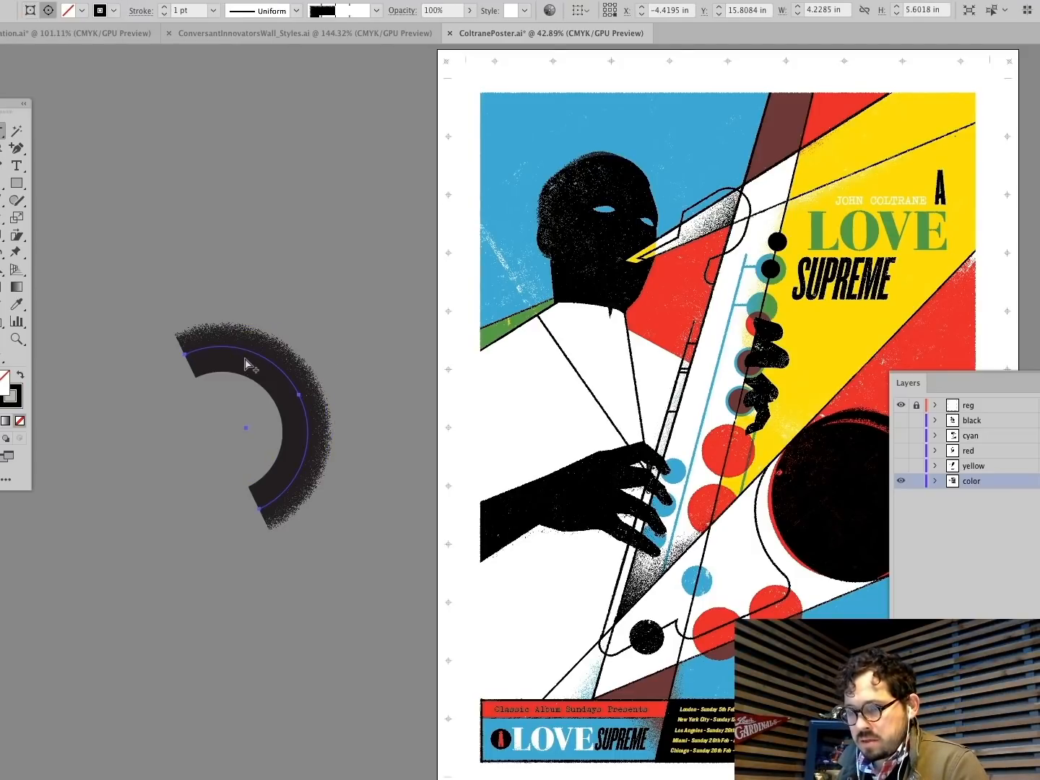
mouse_move(252, 365)
left_mouse_down()
mouse_move(262, 303)
mouse_move(448, 394)
left_mouse_up()
Step: Examine the brush stroke's speckled edge up close, delete the stroke and return to the full poster
left_click(303, 334)
left_click(116, 337)
left_click(16, 338)
left_click(345, 422, "super")
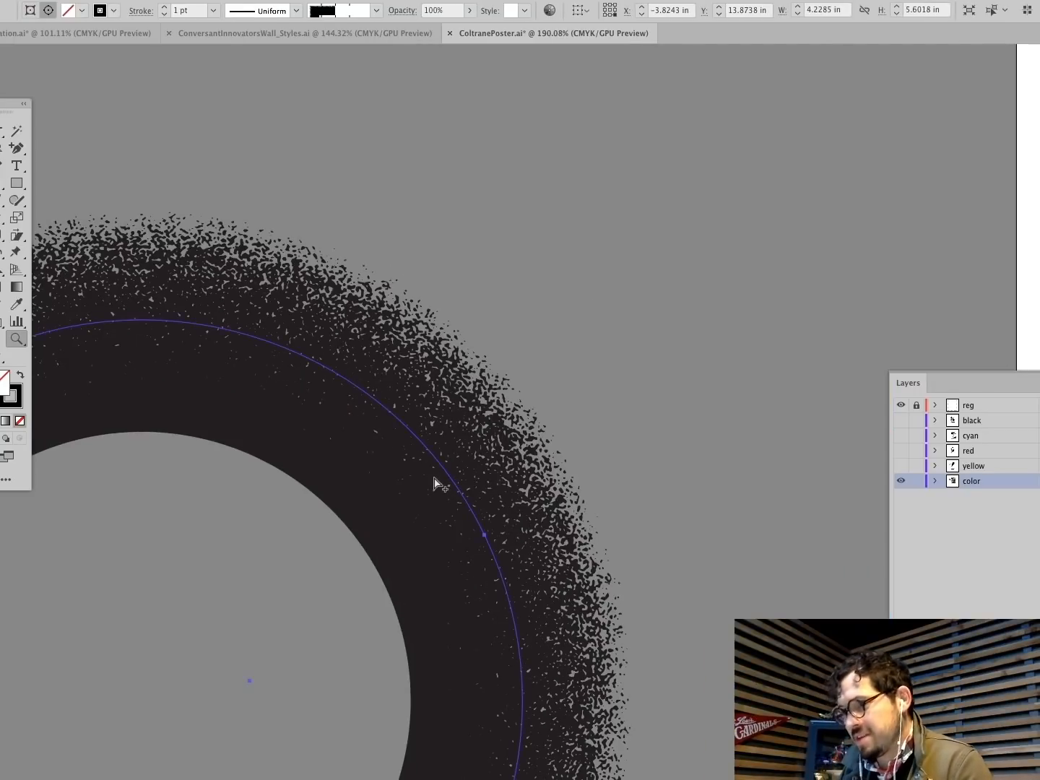
key("super+0")
key("super+shift+a")
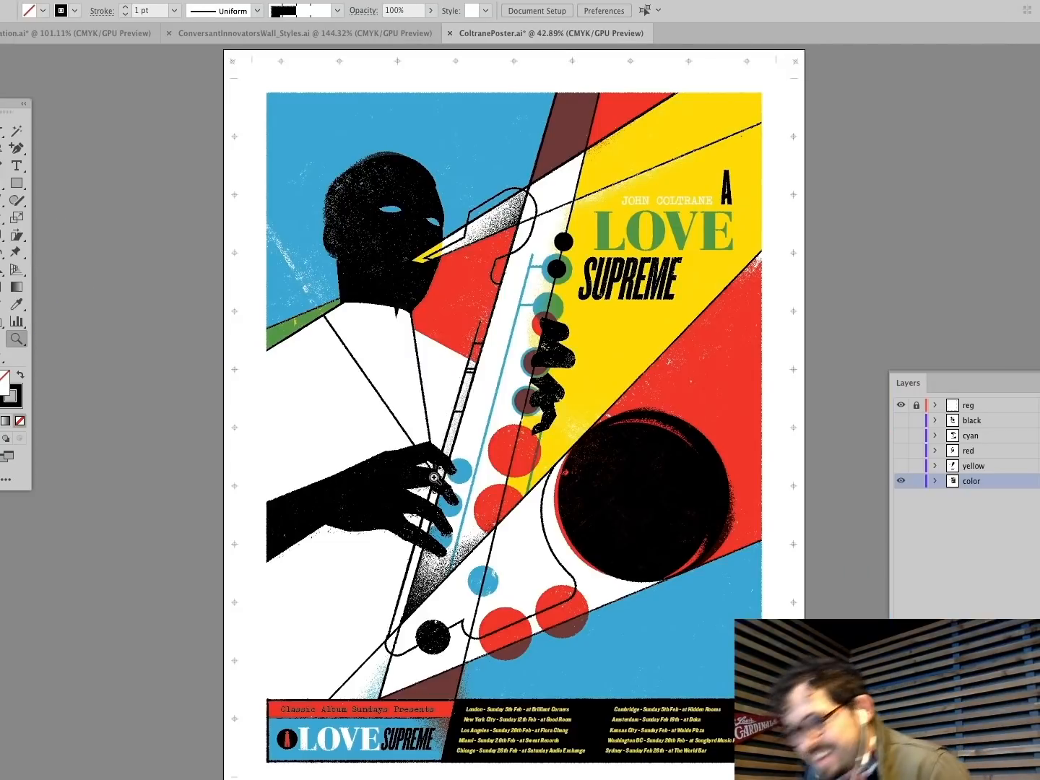
Step: Select a black Brayer.tif bitmap texture in the poster and place a copy of it on the canvas left of the artboard
left_click(433, 260)
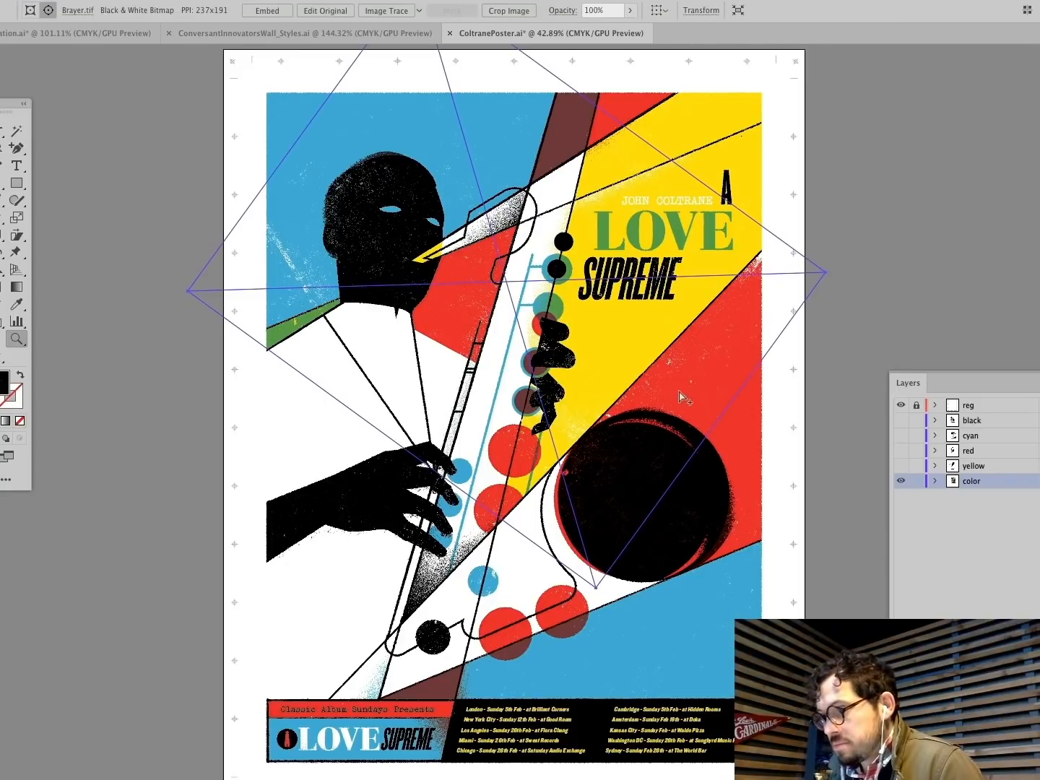
key("super+v")
left_click_drag(671, 420, 127, 454)
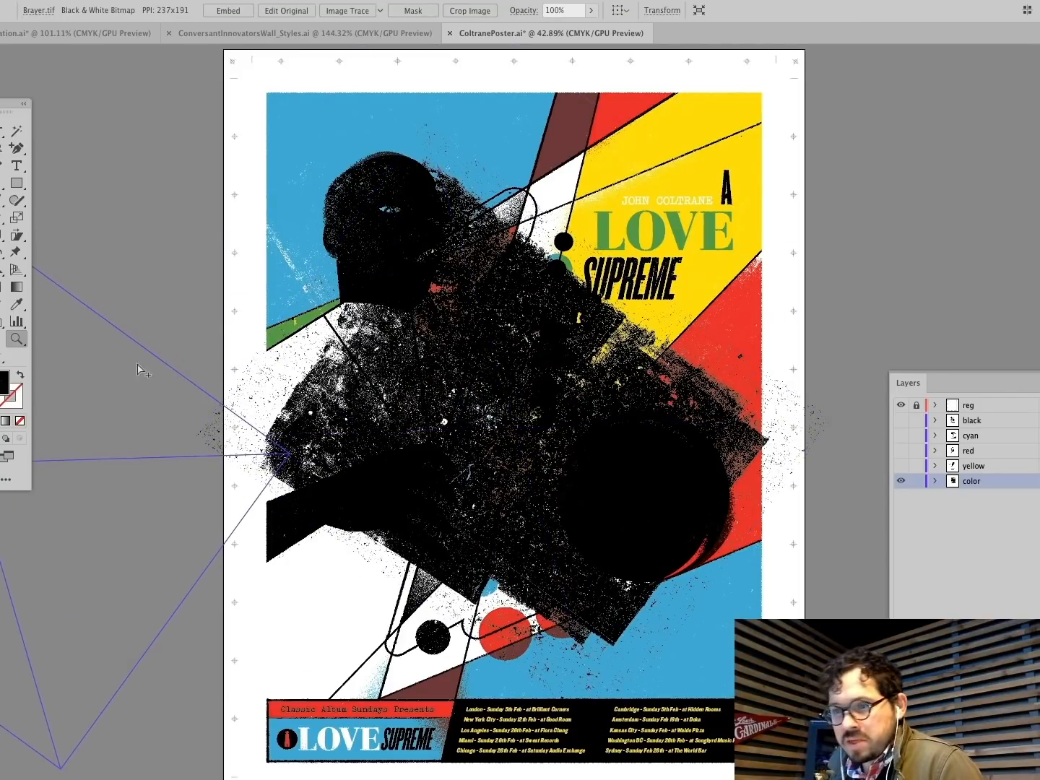
scroll(256, 283, "left", 6)
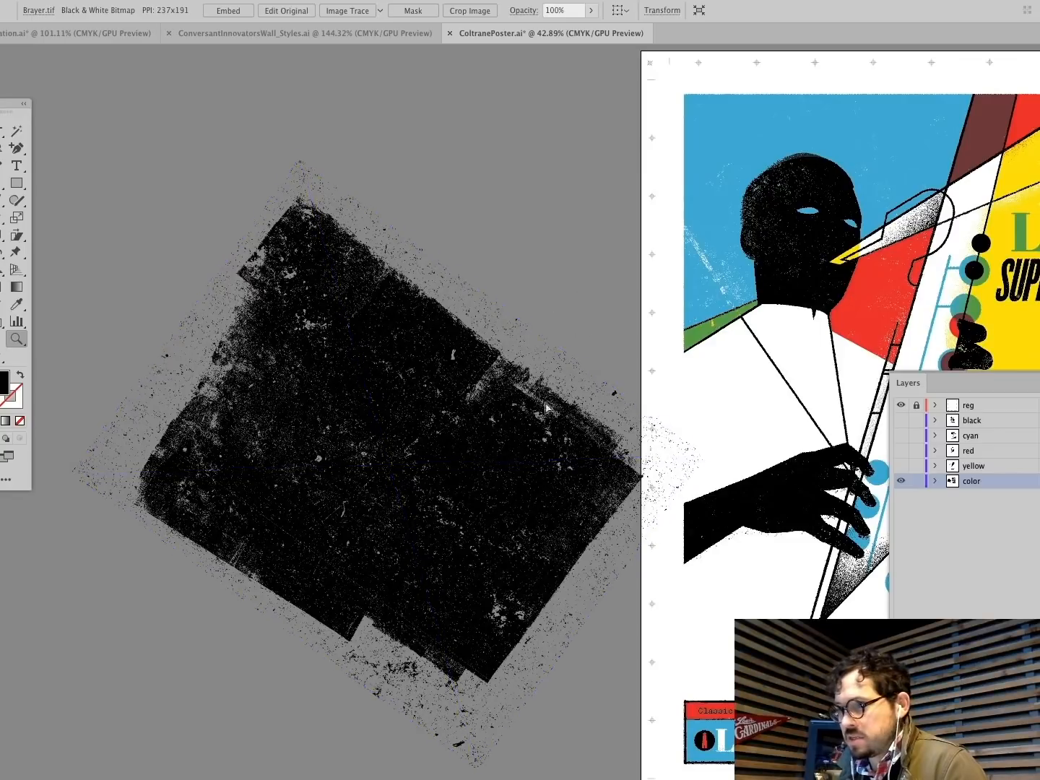
left_click_drag(669, 288, 578, 288)
Step: Examine the whole copied Brayer.tif texture with its rough edges, delete the copy and return to the poster
left_click(478, 297, "super")
left_click(313, 399, "super")
left_click(438, 241, "super")
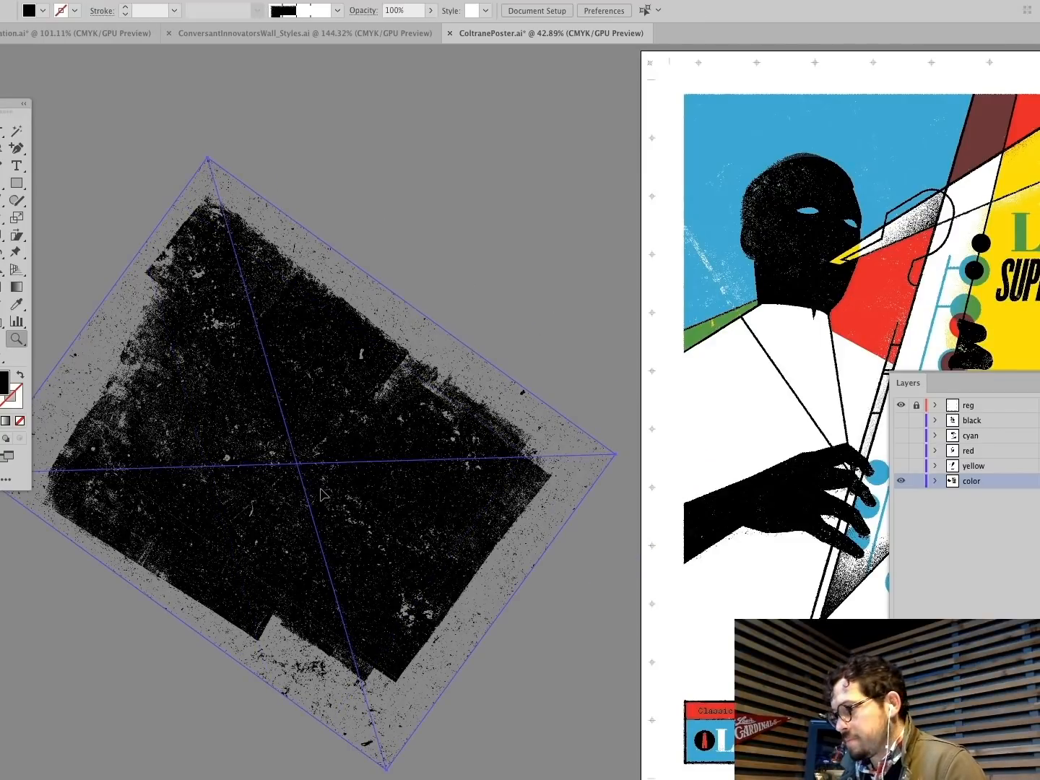
left_click(321, 489, "super")
key("Delete")
scroll(537, 261, "right", 5)
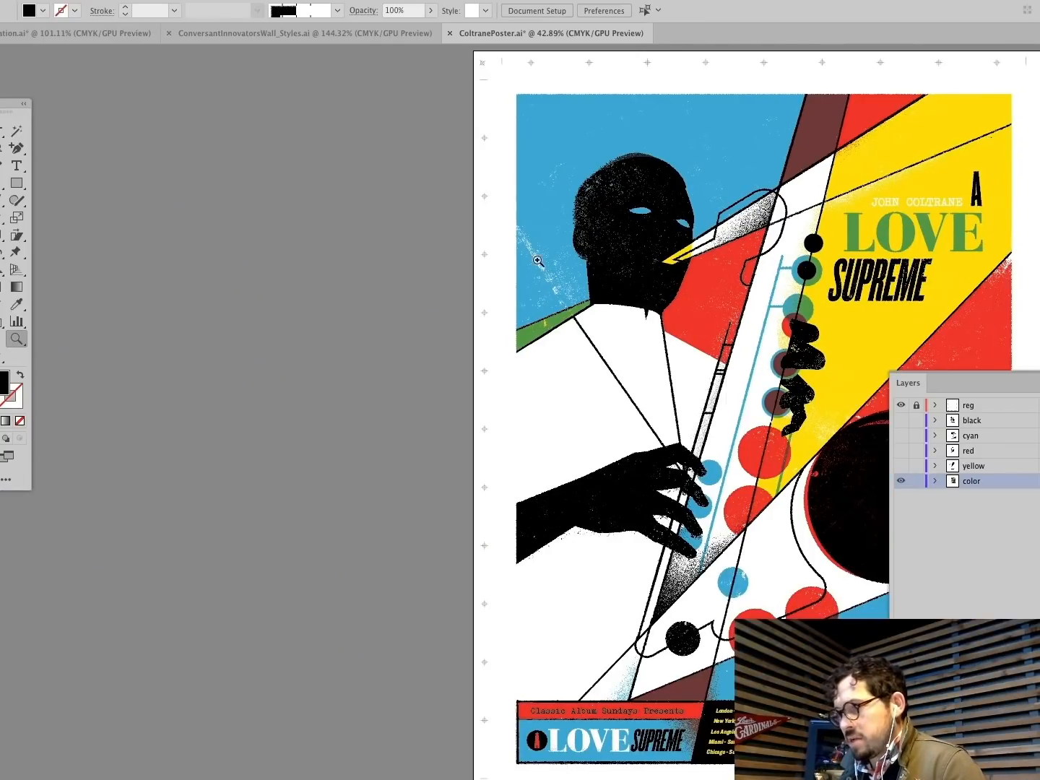
scroll(835, 270, "right", 4)
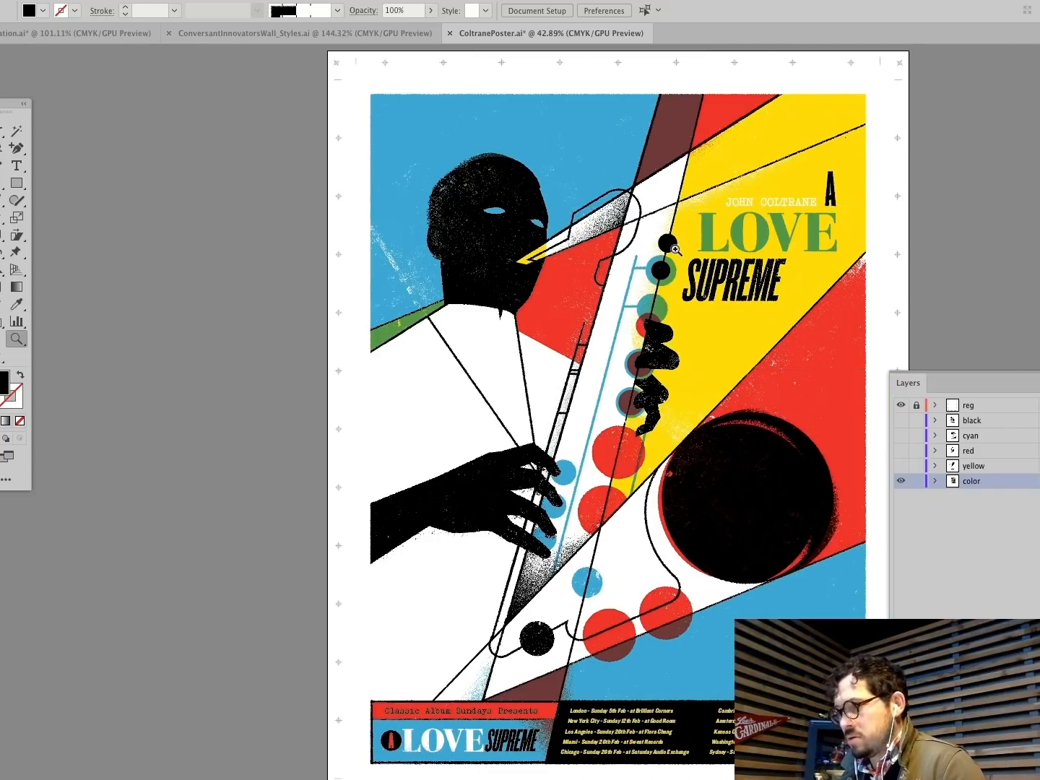
Step: Examine the distressed SUPREME lettering up close, select its Brayer.tif texture to inspect its extent, and return to the full poster
left_click_drag(854, 386, 854, 384)
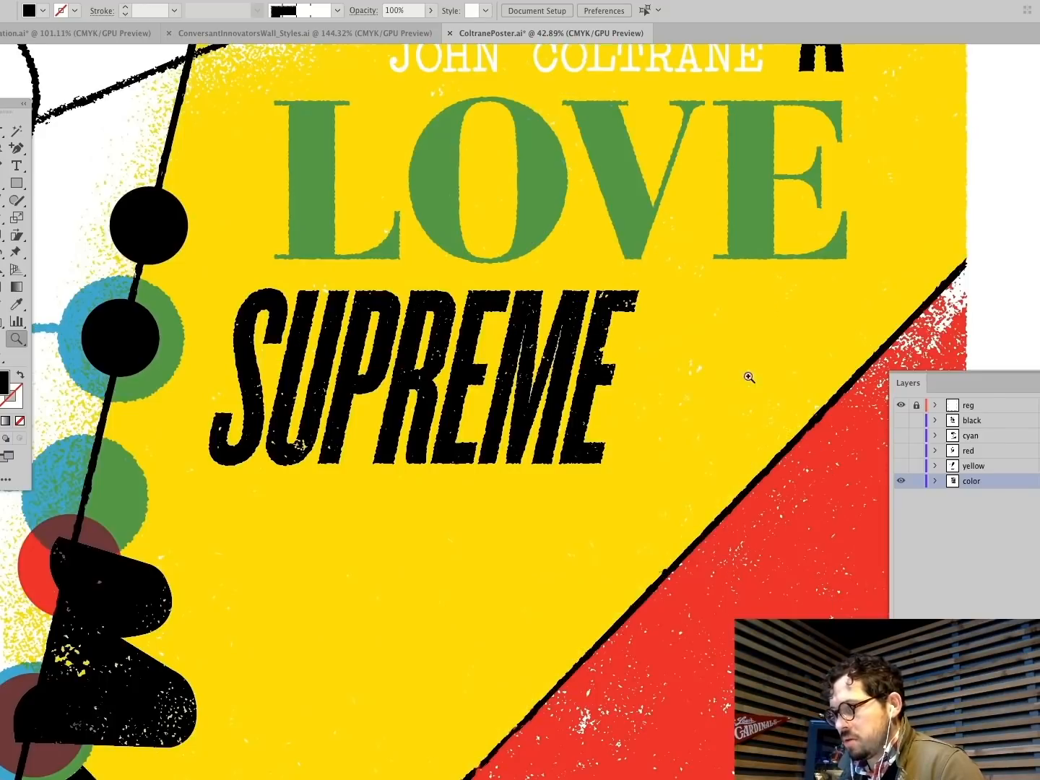
left_click(572, 303, "super")
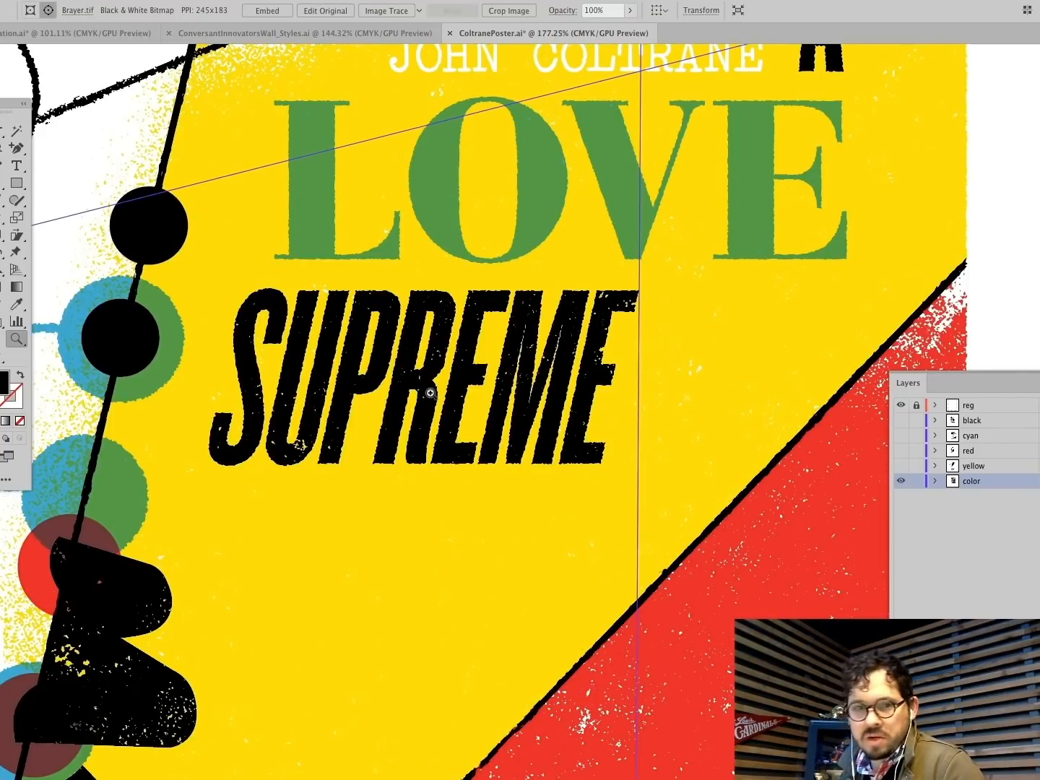
scroll(674, 295, "up", 3)
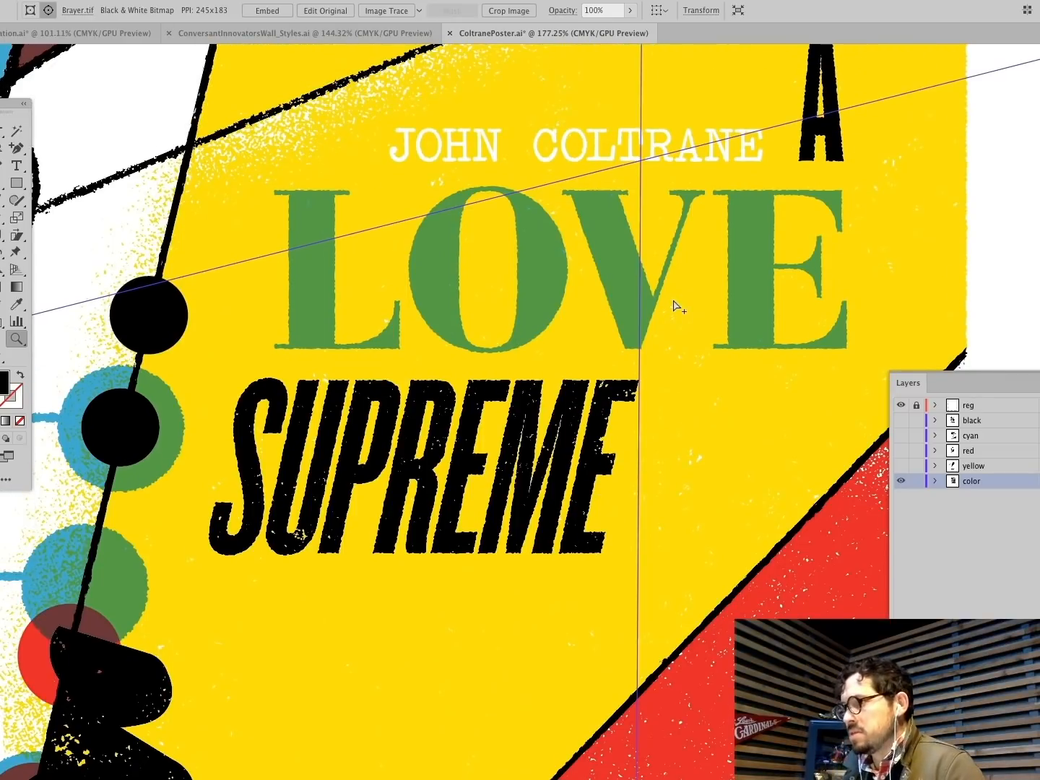
key("super+0")
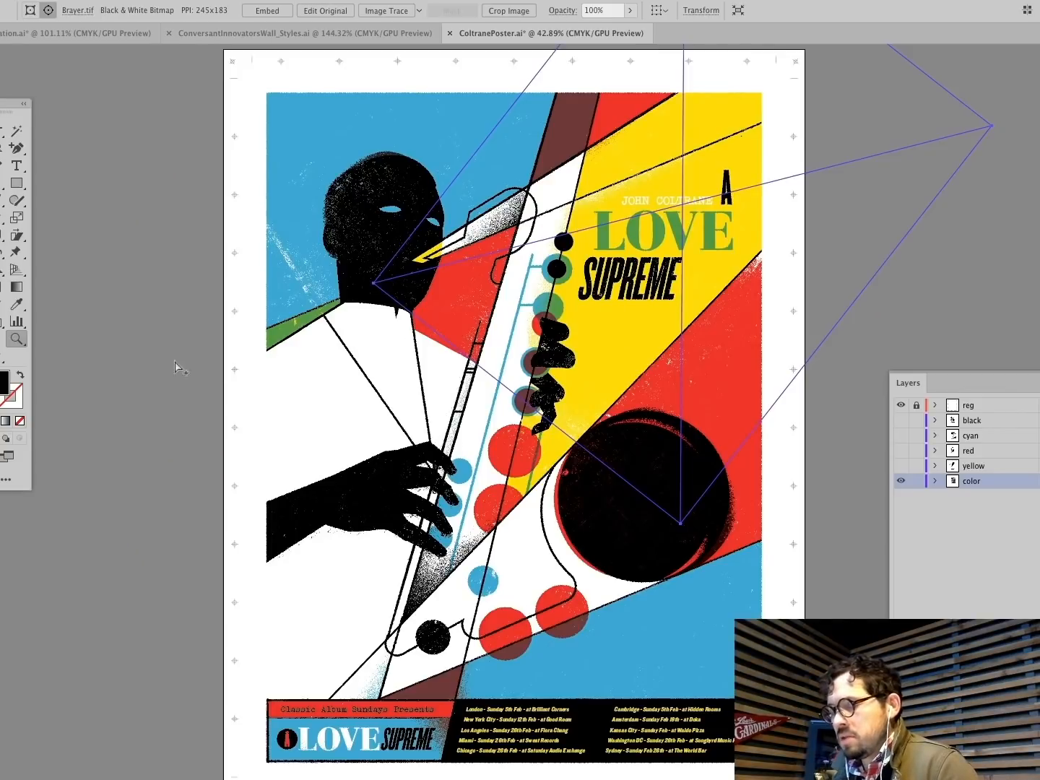
key("super+shift+a")
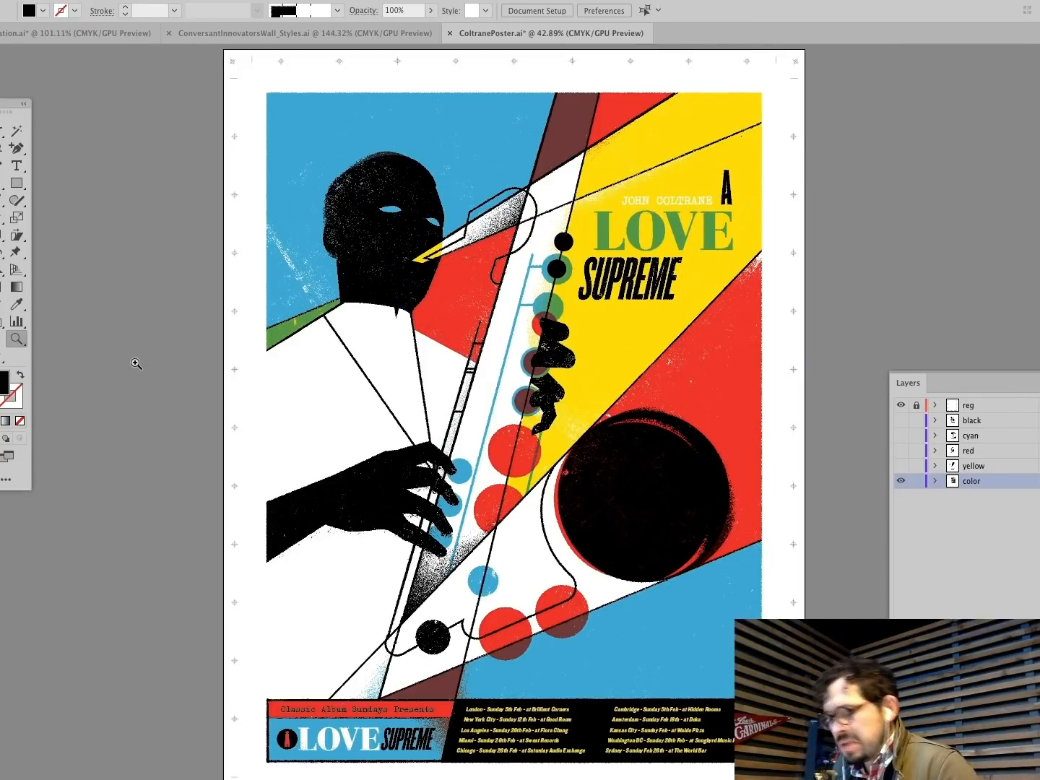
Step: Examine the rough edges of the whole title lettering on the yellow area and return to the full poster
scroll(583, 484, "up", 1)
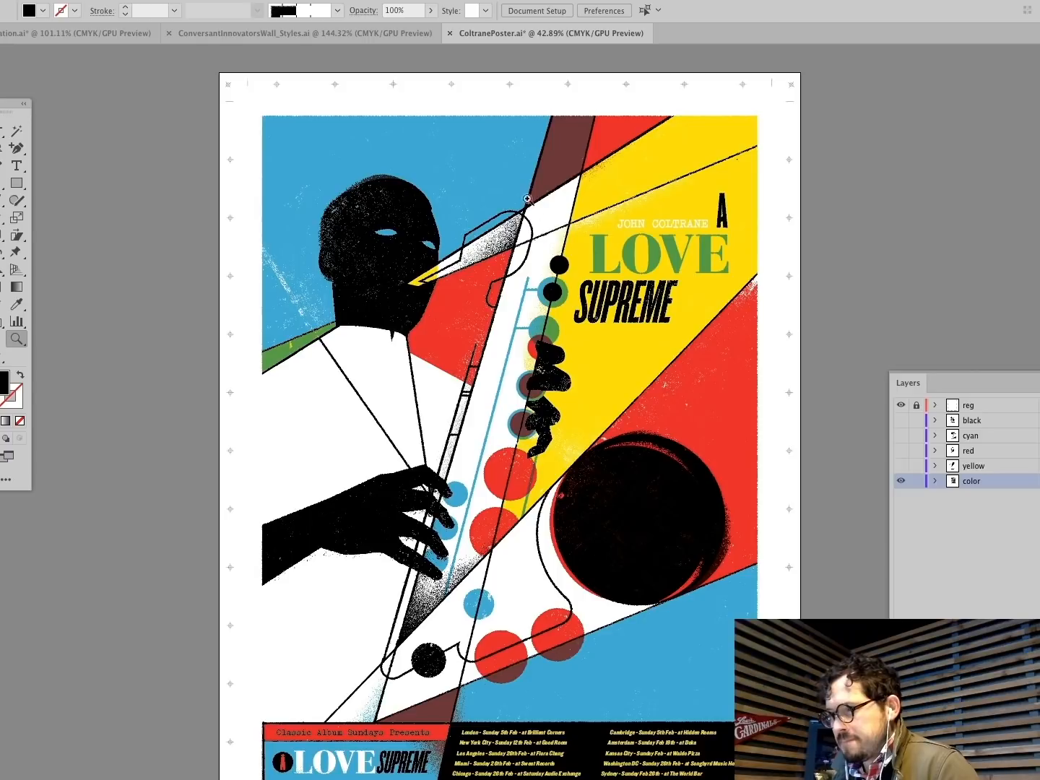
left_click_drag(524, 190, 776, 376)
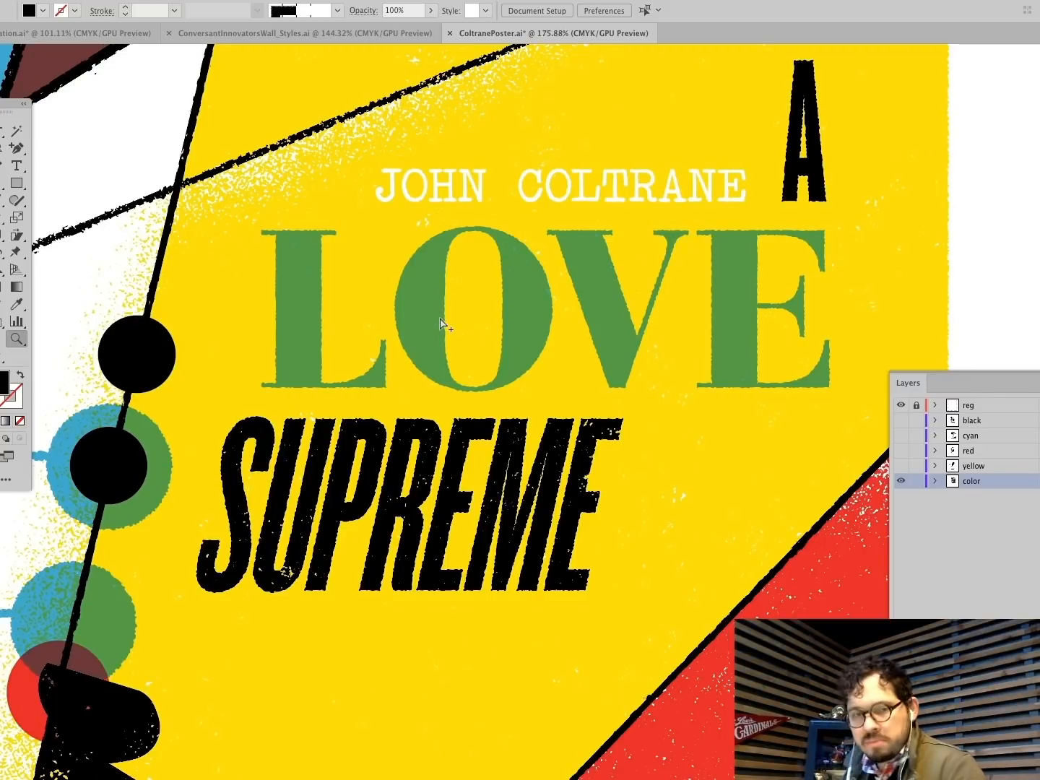
key("ctrl+0")
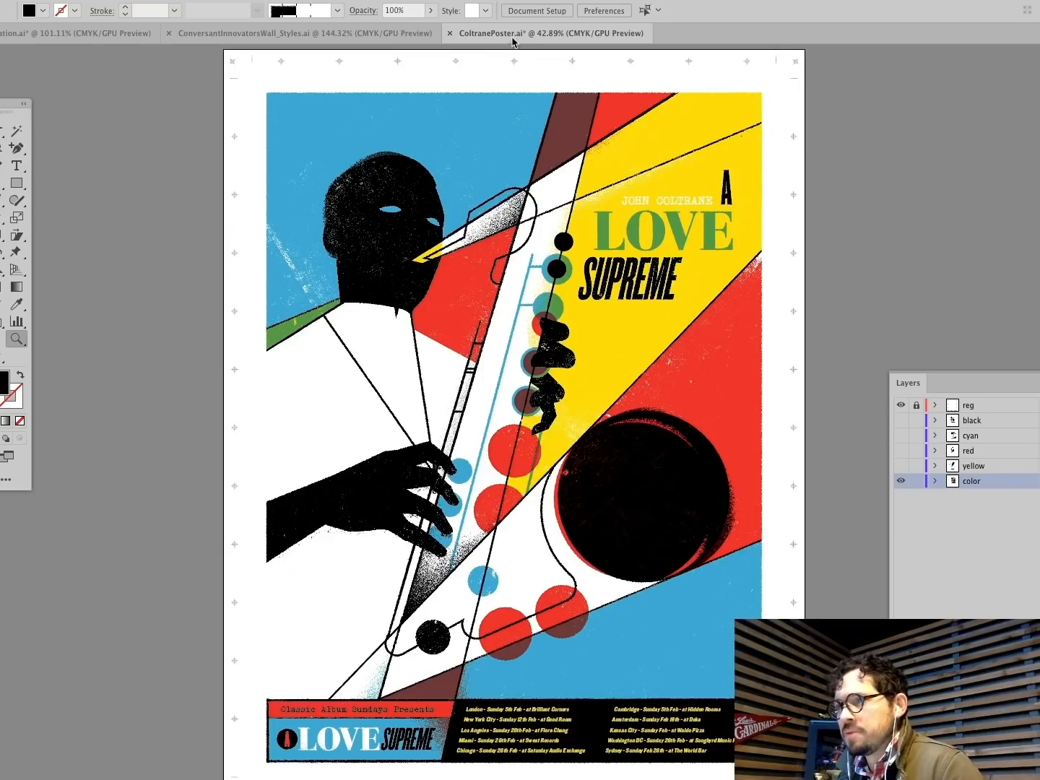
Step: Close ColtranePoster.ai without saving and browse the archive folder on Google Drive for another file to open
left_click(449, 34)
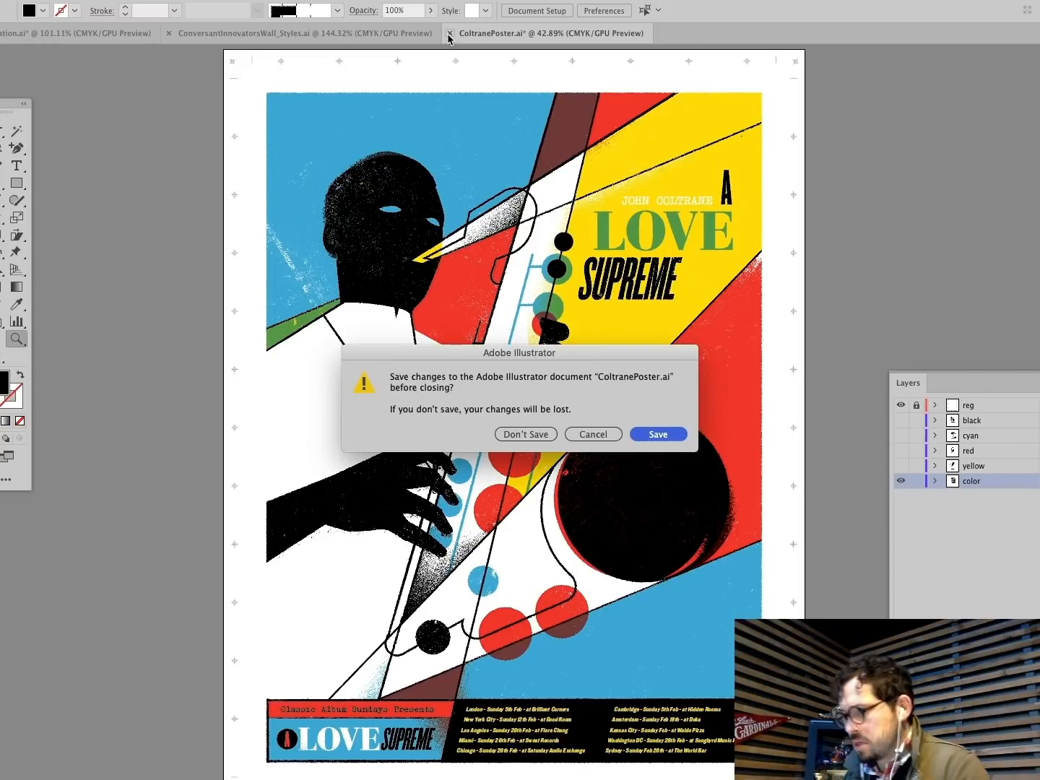
left_click(526, 434)
key("super+o")
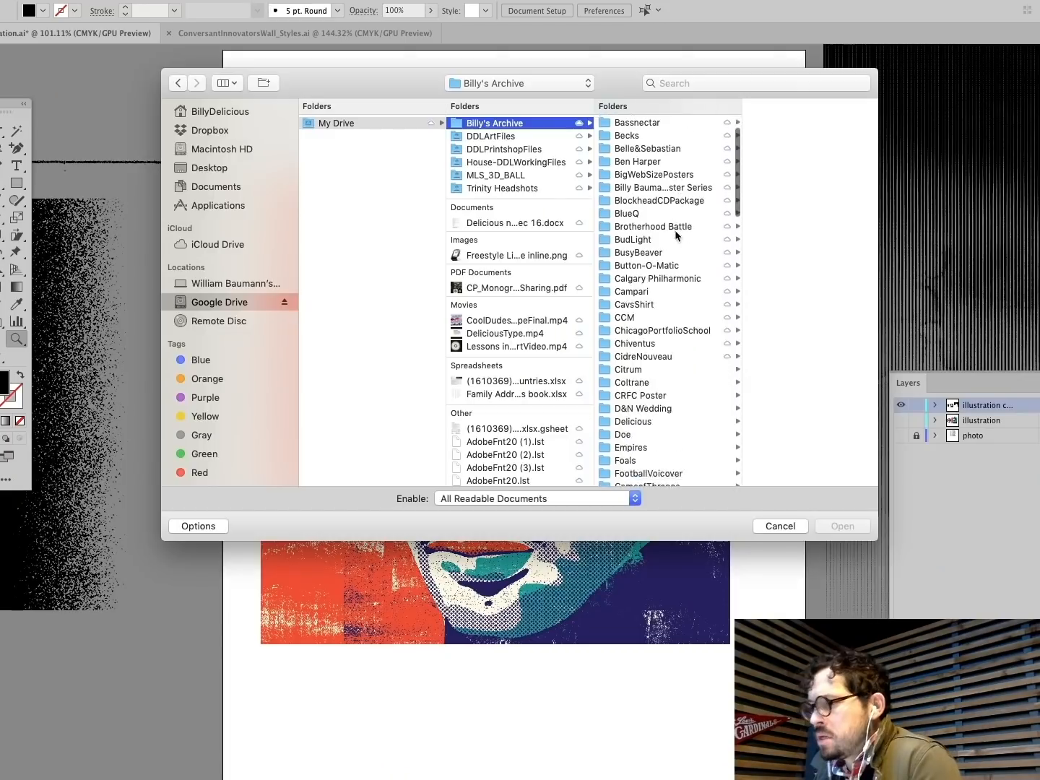
scroll(675, 229, "down", 8)
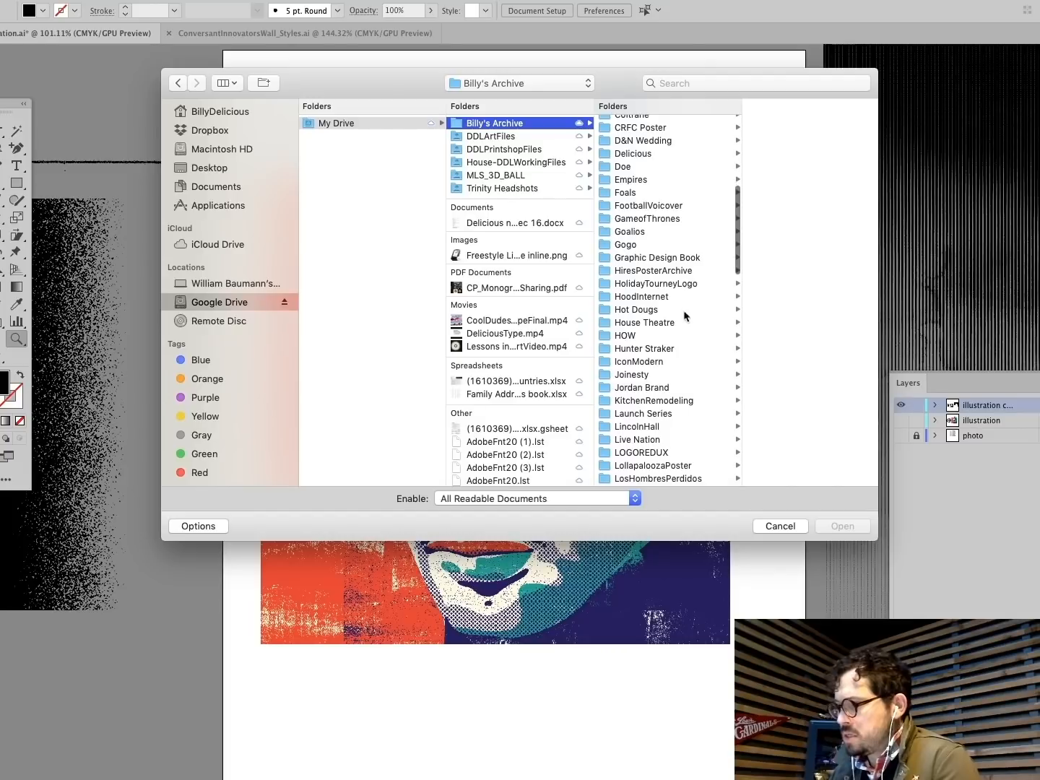
scroll(682, 332, "down", 5)
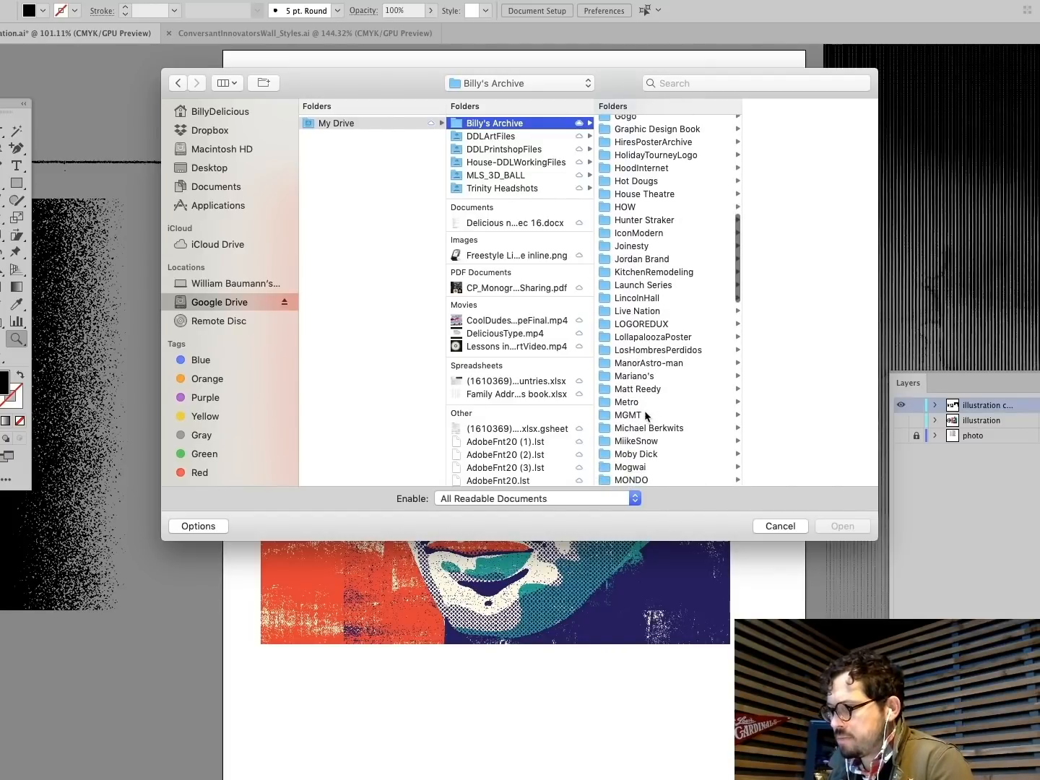
scroll(670, 425, "down", 5)
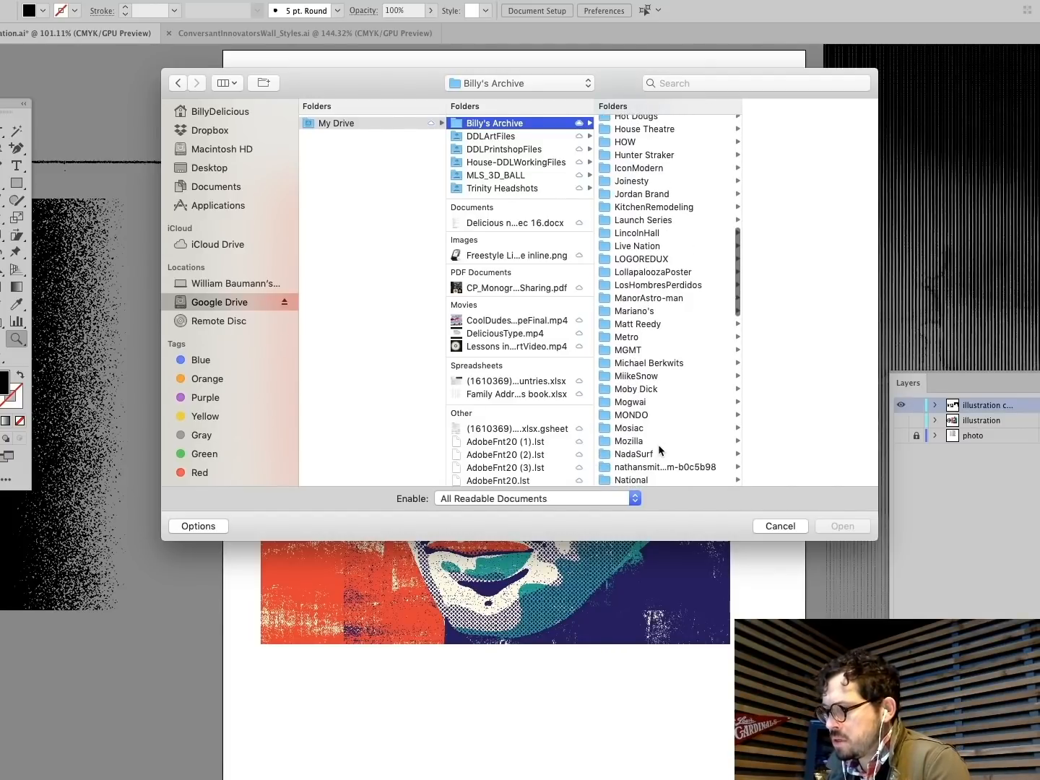
Step: Open FightClubPoster.ai from the FightClub folder inside MONDO and dismiss the missing fonts notice
left_click(636, 410)
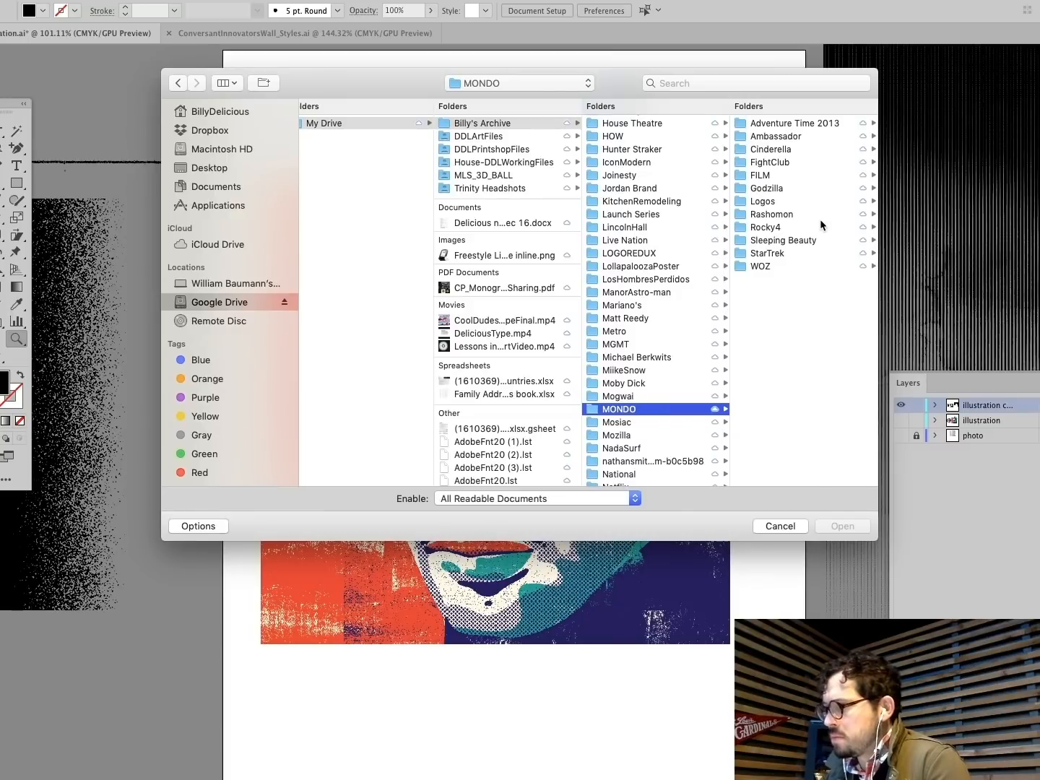
scroll(810, 174, "left", 1)
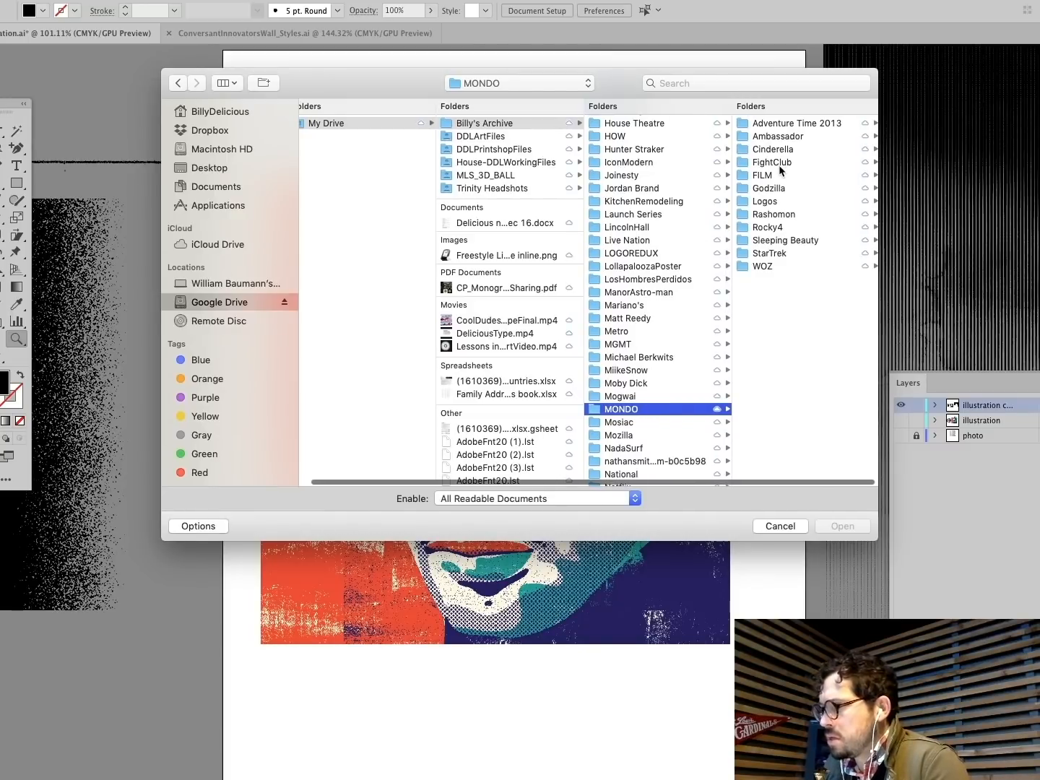
left_click(778, 163)
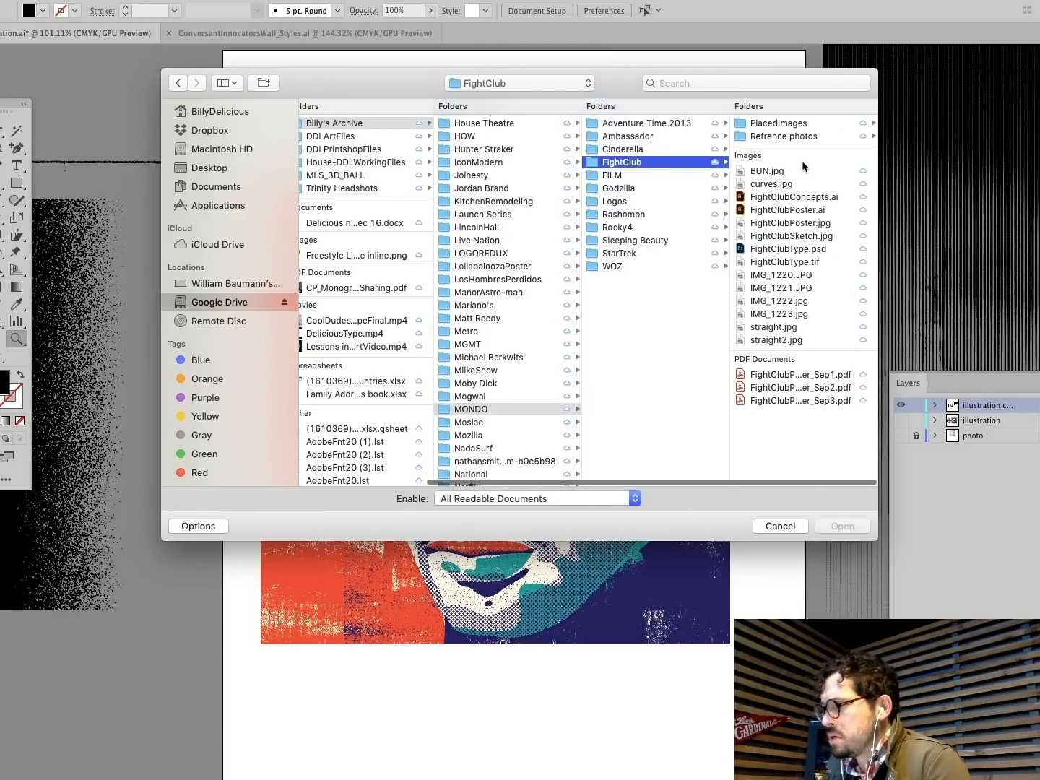
left_click(789, 123)
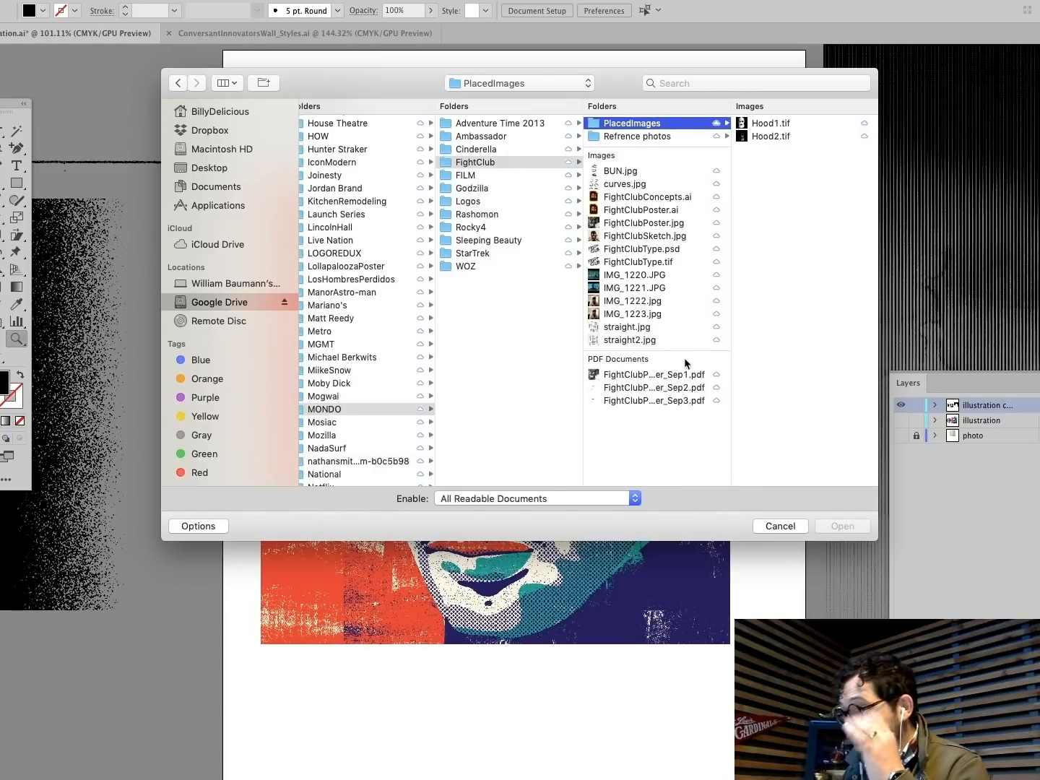
left_click(644, 198)
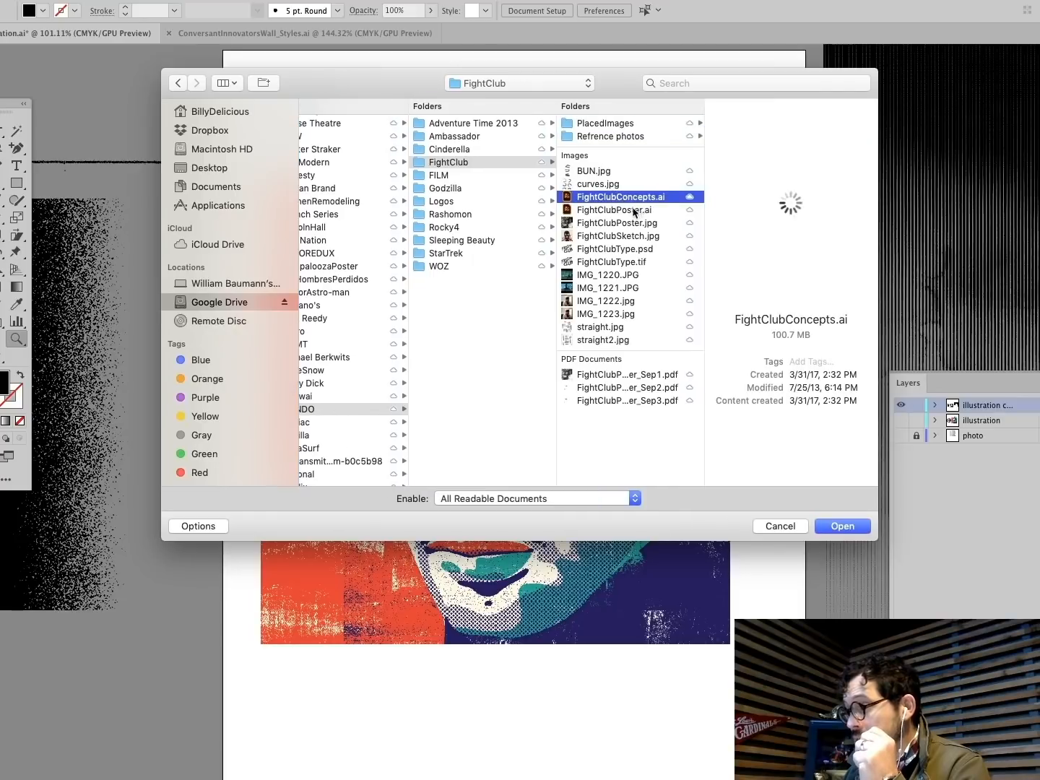
left_click(633, 210)
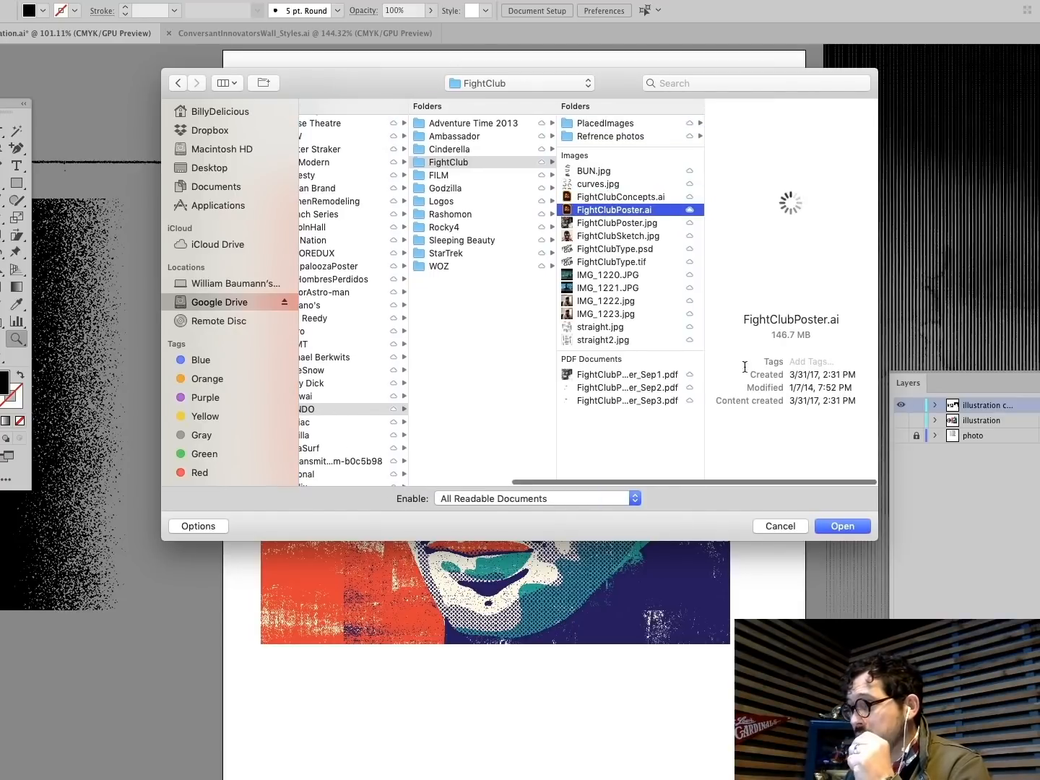
left_click(835, 530)
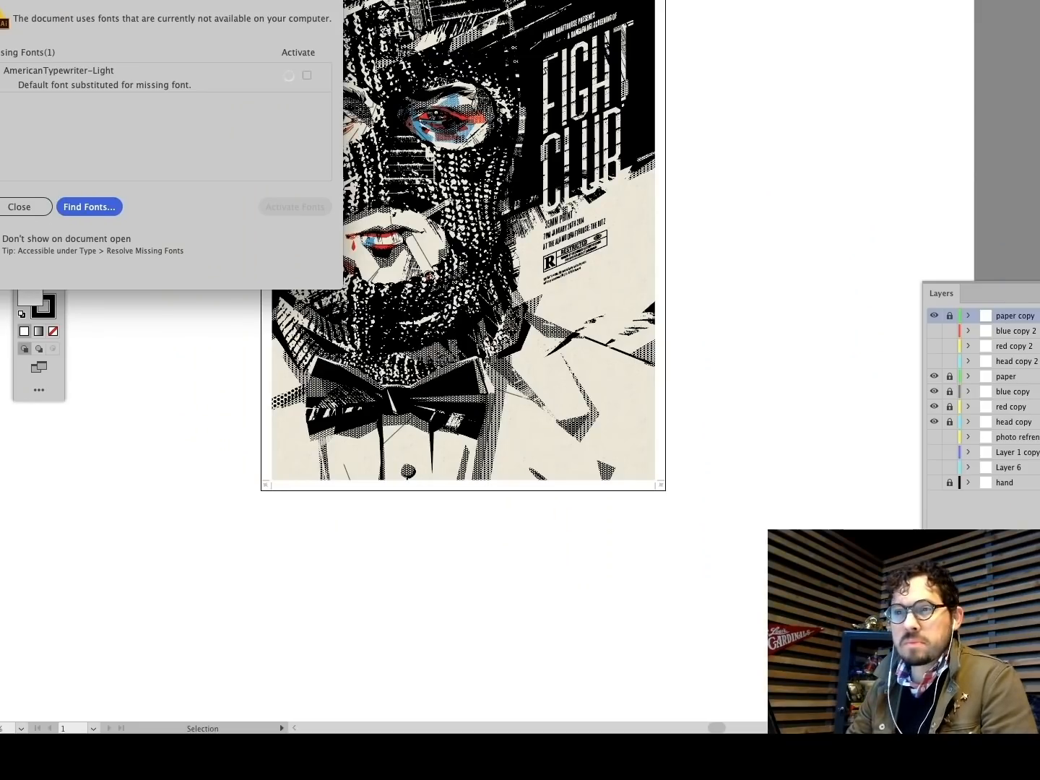
left_click(21, 207)
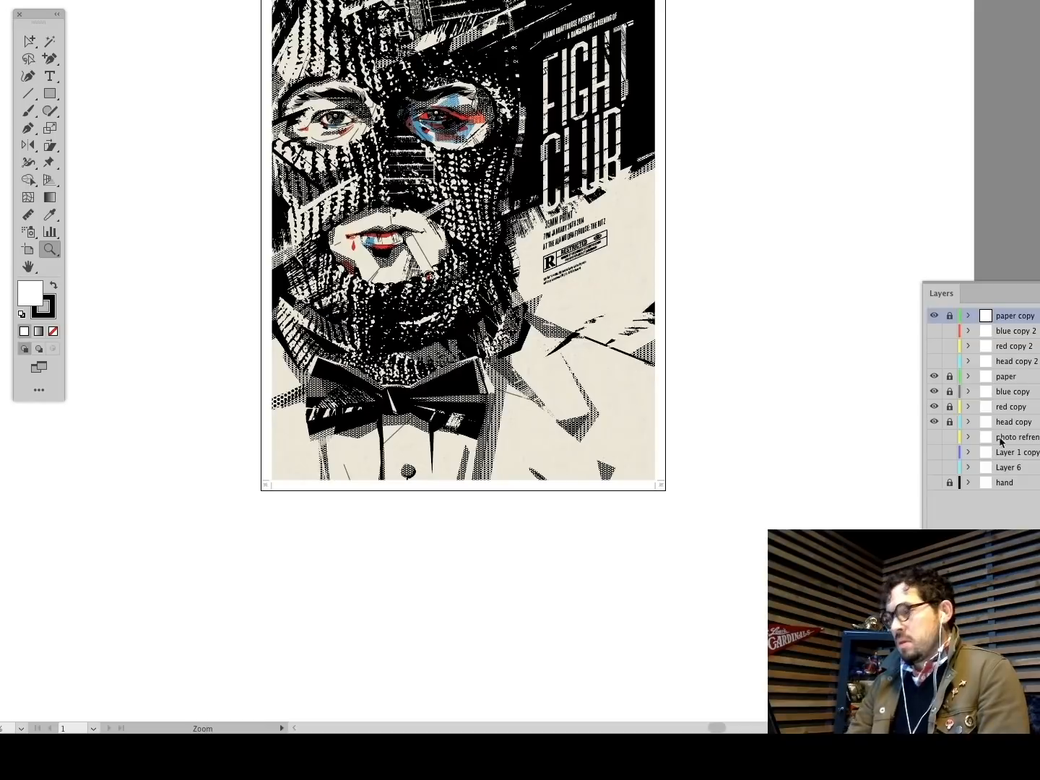
Step: Examine the poster's halftone dots and line work beneath the masked figure's unbruised eye at close range
scroll(588, 271, "up", 3)
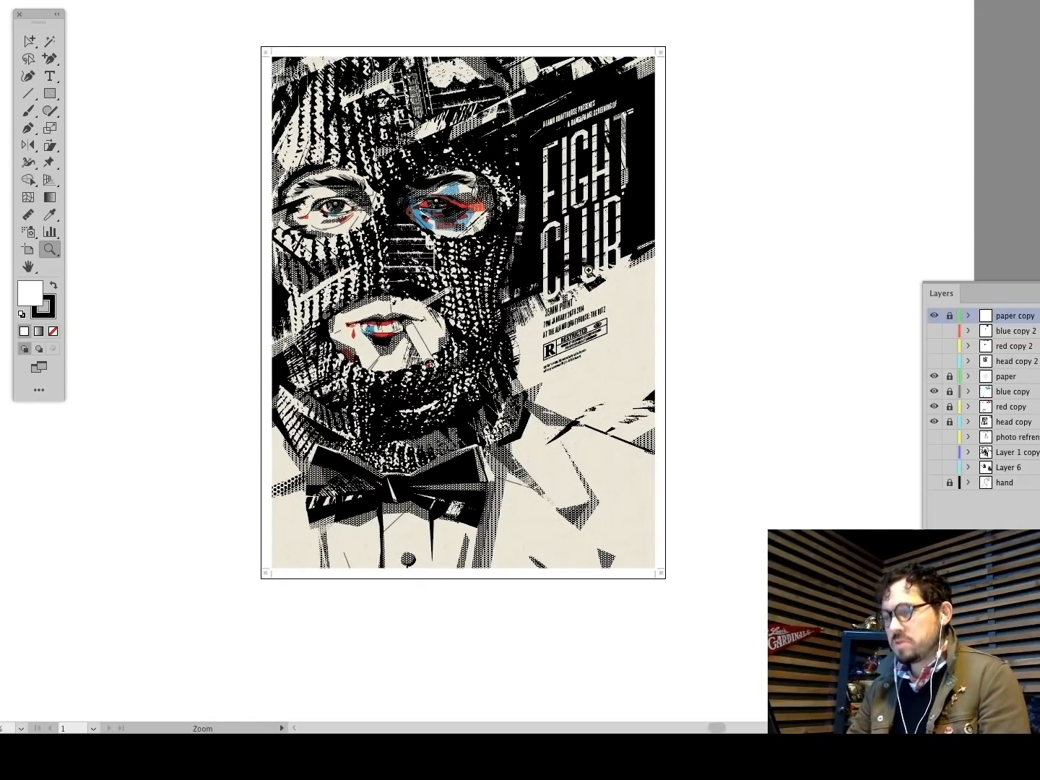
left_click(599, 270)
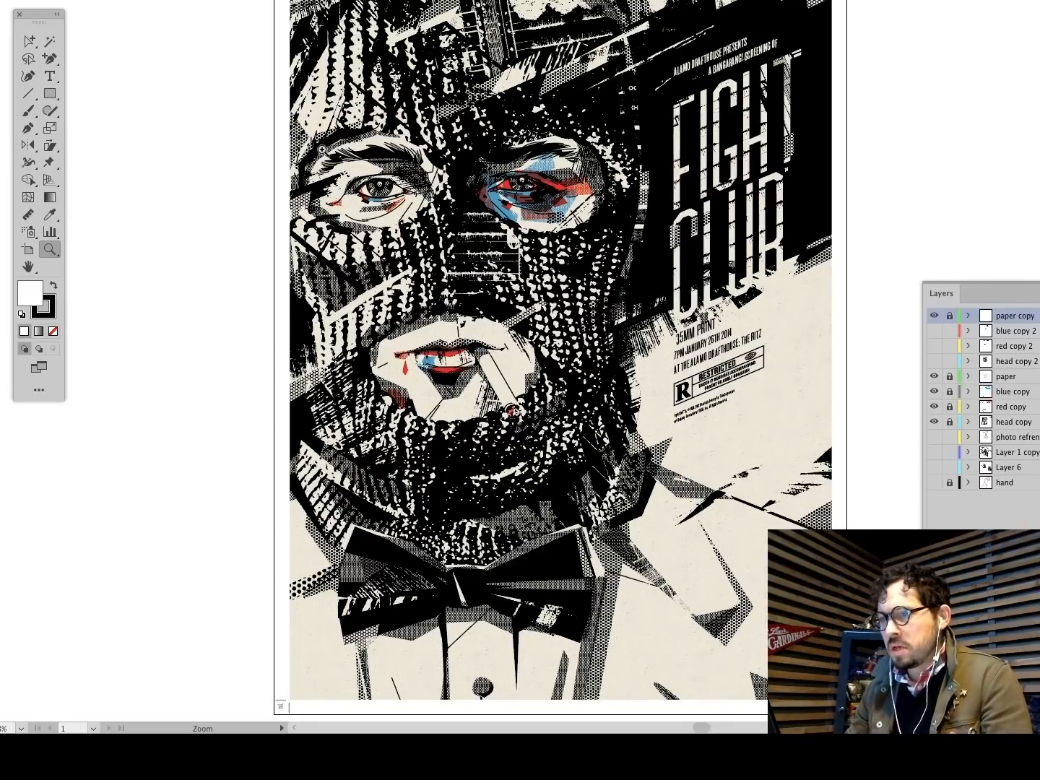
left_click_drag(324, 151, 527, 247)
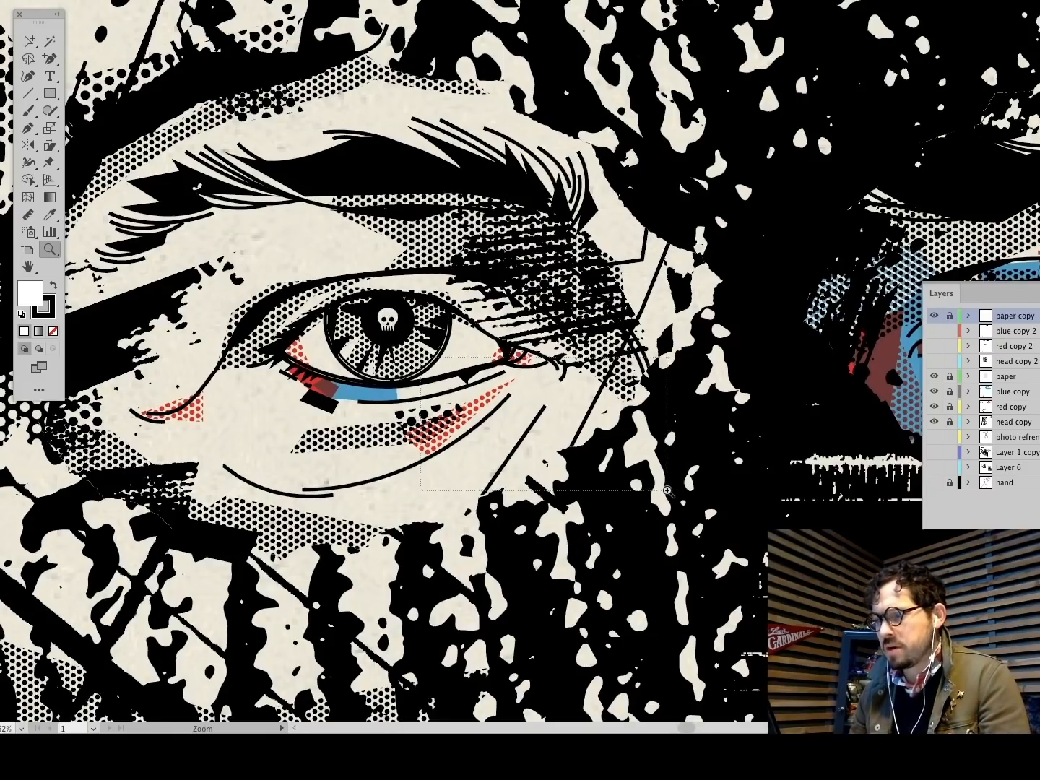
left_click(526, 420)
scroll(483, 331, "left", 5)
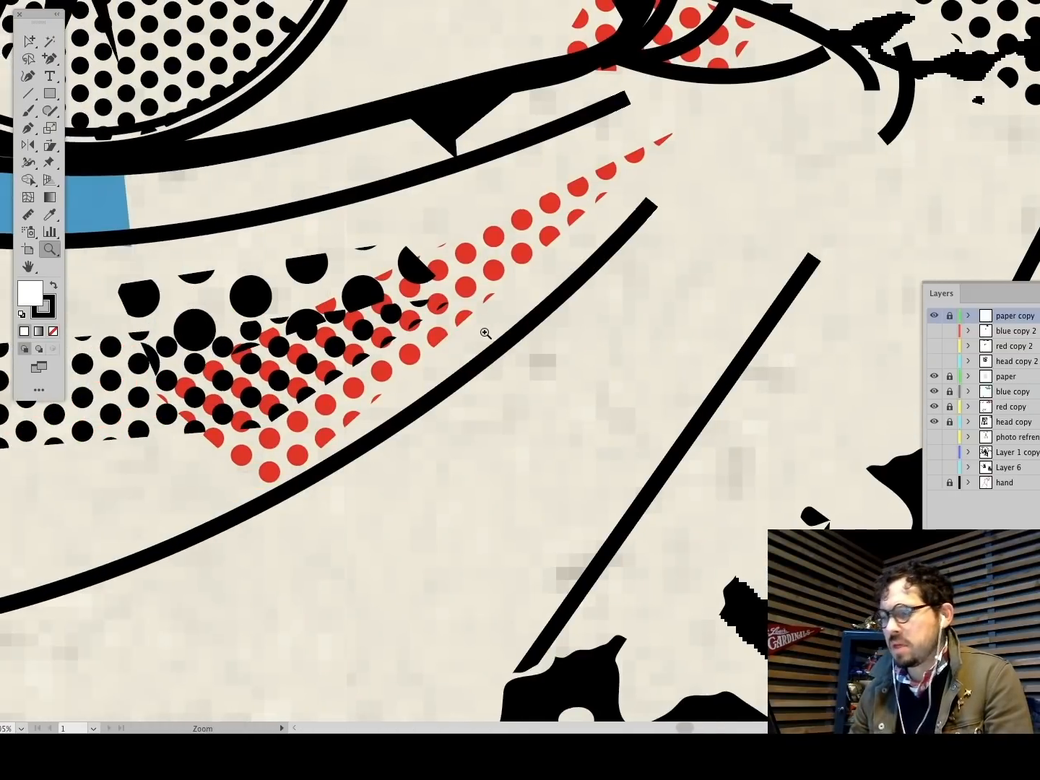
key("ctrl+0")
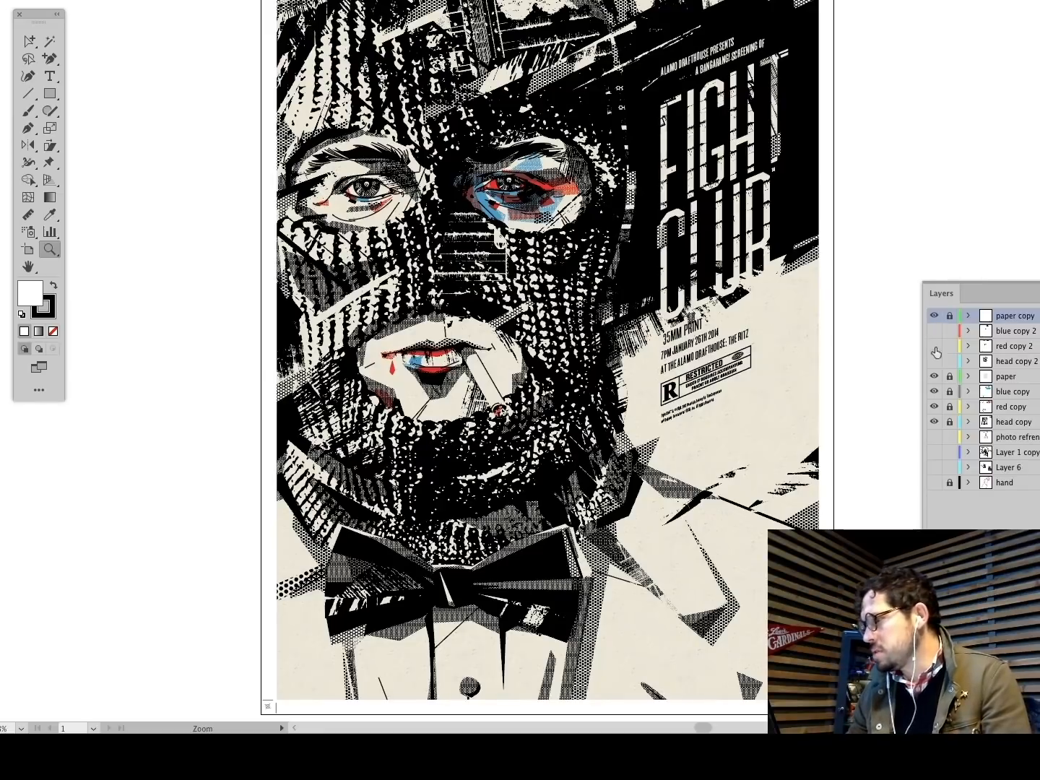
Step: Hide the paper, blue copy and red copy layers and inspect the remaining black artwork around the mouth and collar
left_click(935, 377)
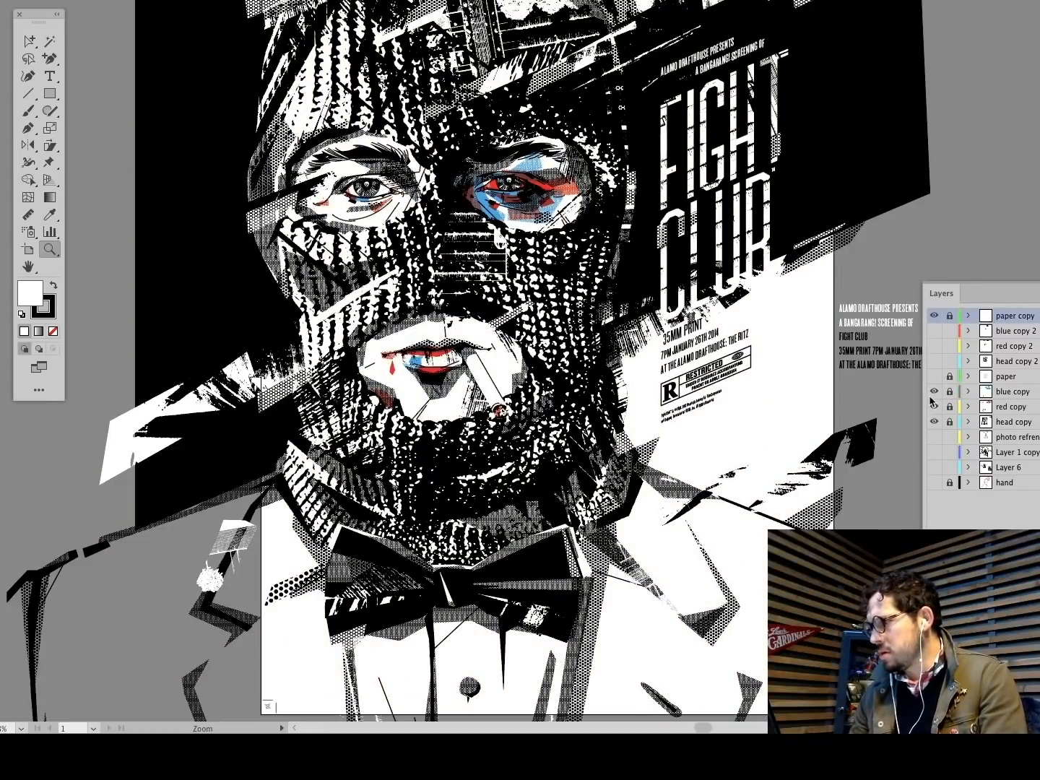
left_click_drag(934, 393, 935, 415)
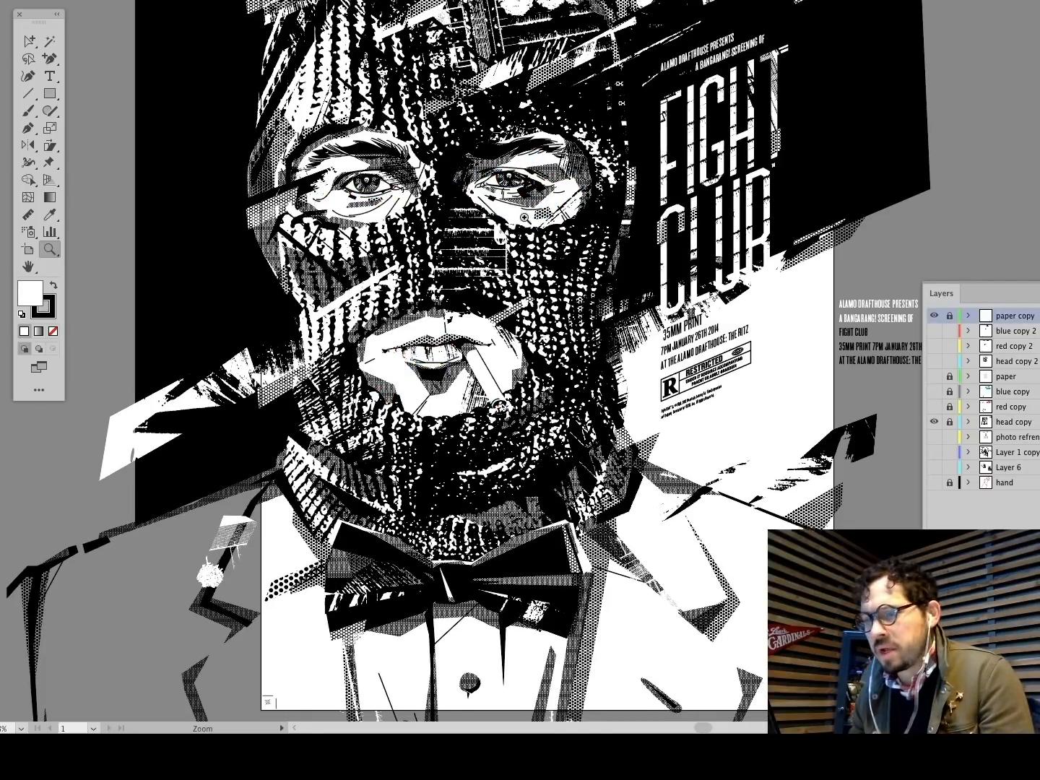
scroll(527, 230, "down", 2)
scroll(332, 347, "down", 3)
left_click_drag(538, 184, 705, 465)
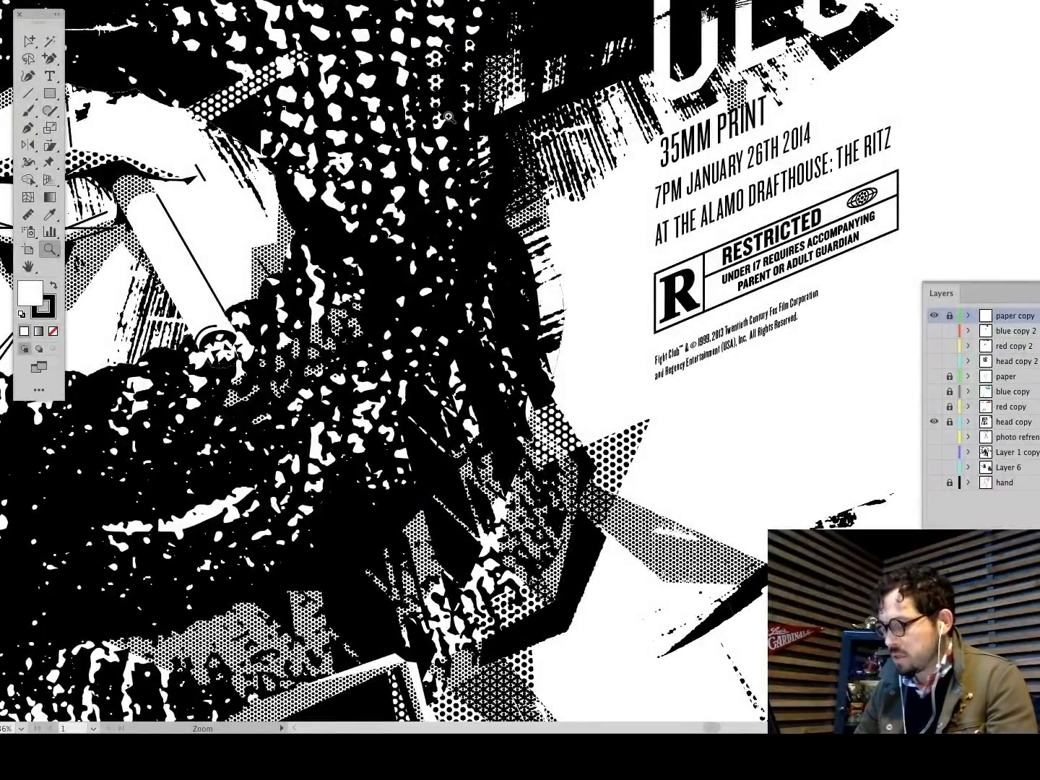
key("super+0")
Step: Examine the poster's vector paths in Outline view and return to the normal preview
left_click(245, 2)
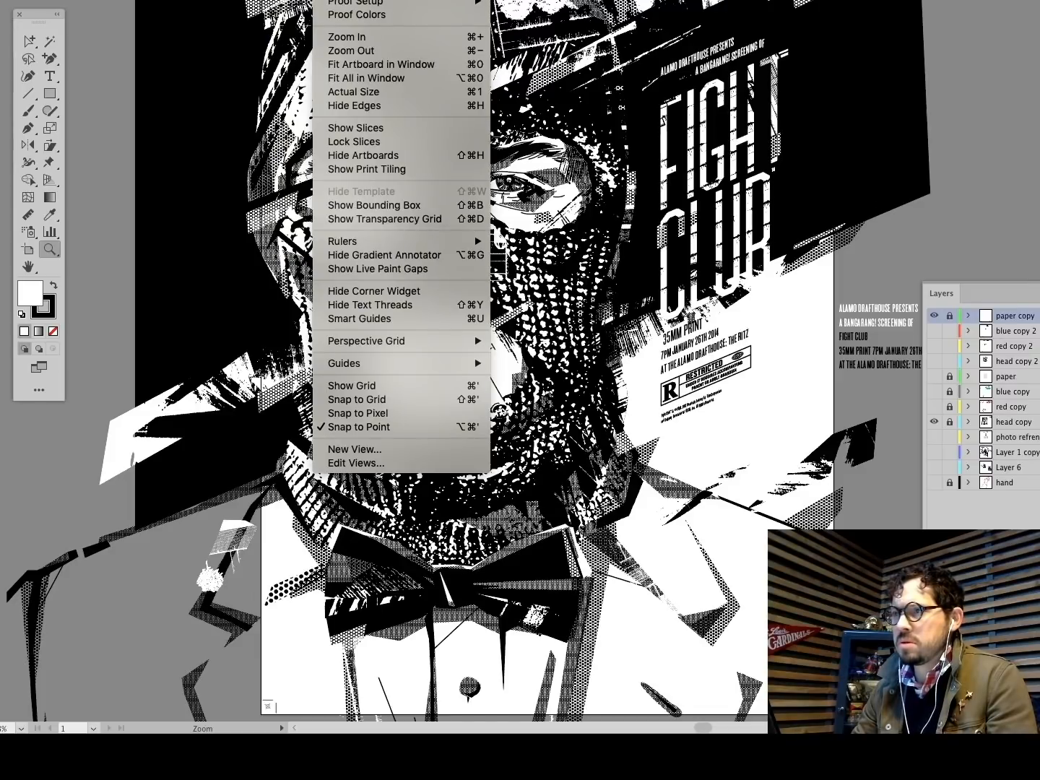
key("super+y")
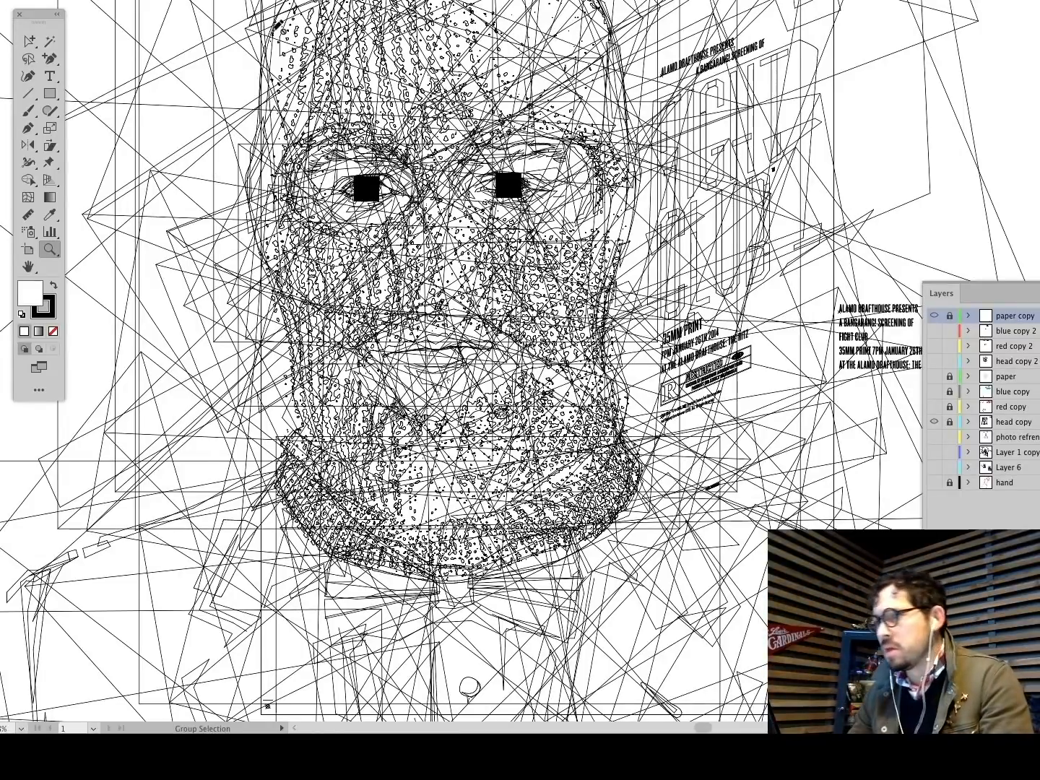
left_click(327, 0)
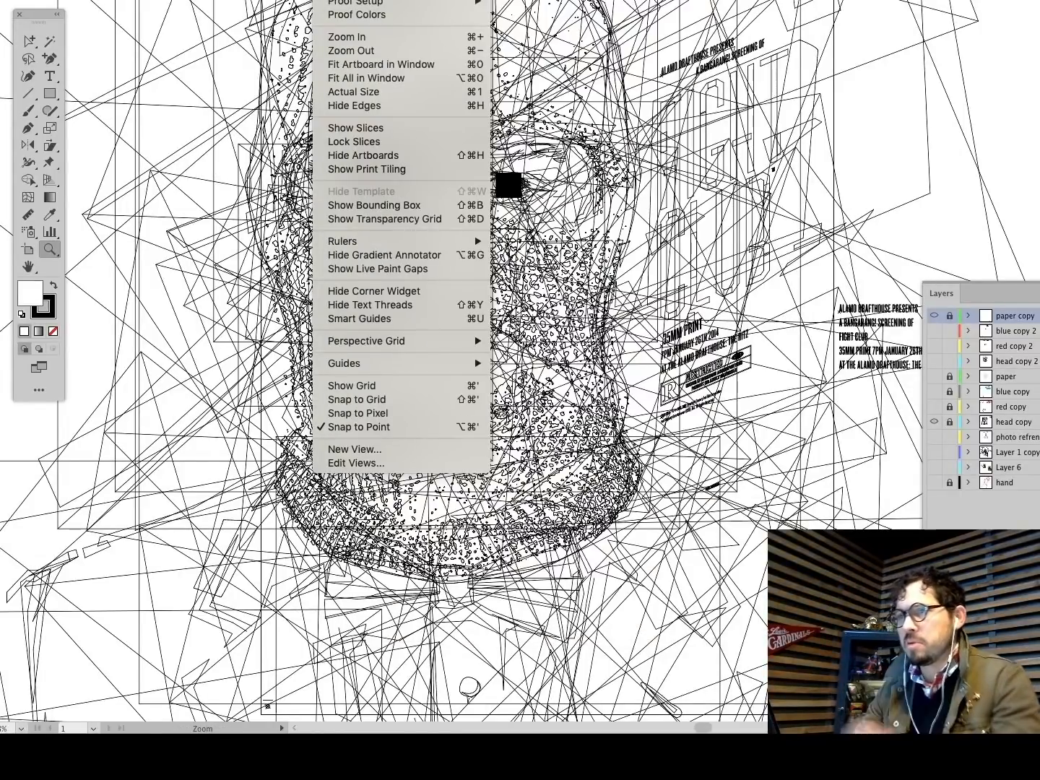
left_click(1000, 186)
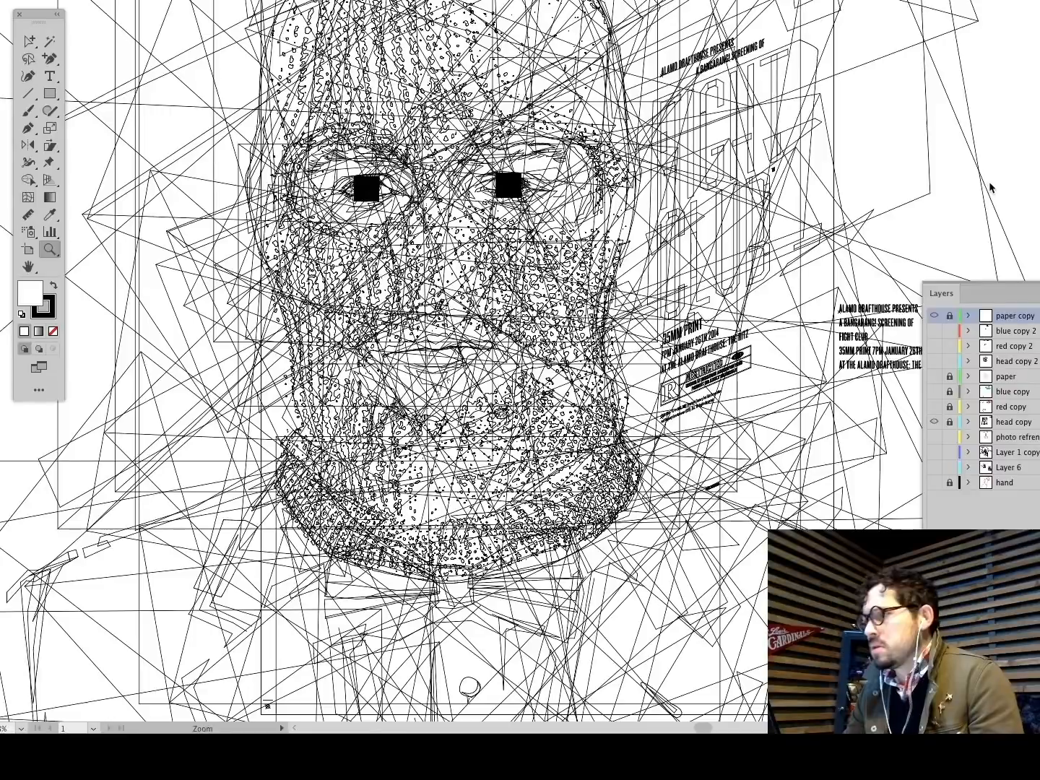
key("ctrl+y")
left_click(405, 57)
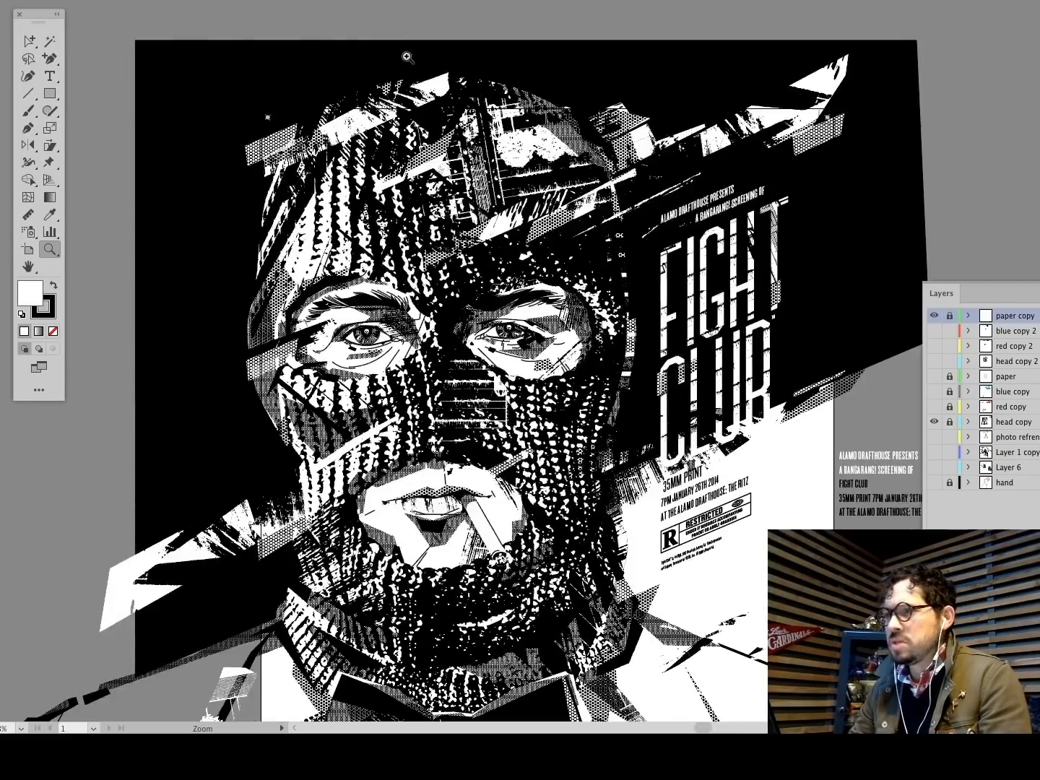
Step: Unlock the head copy layer and make it the active layer
left_click(29, 42)
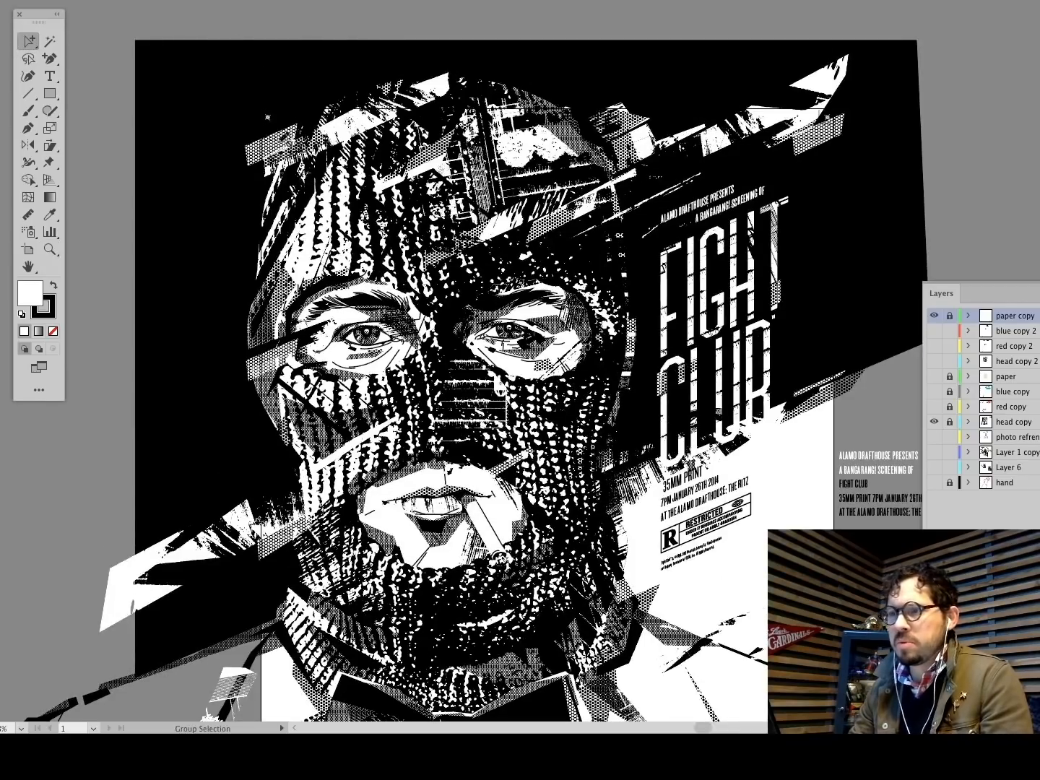
left_click(950, 421)
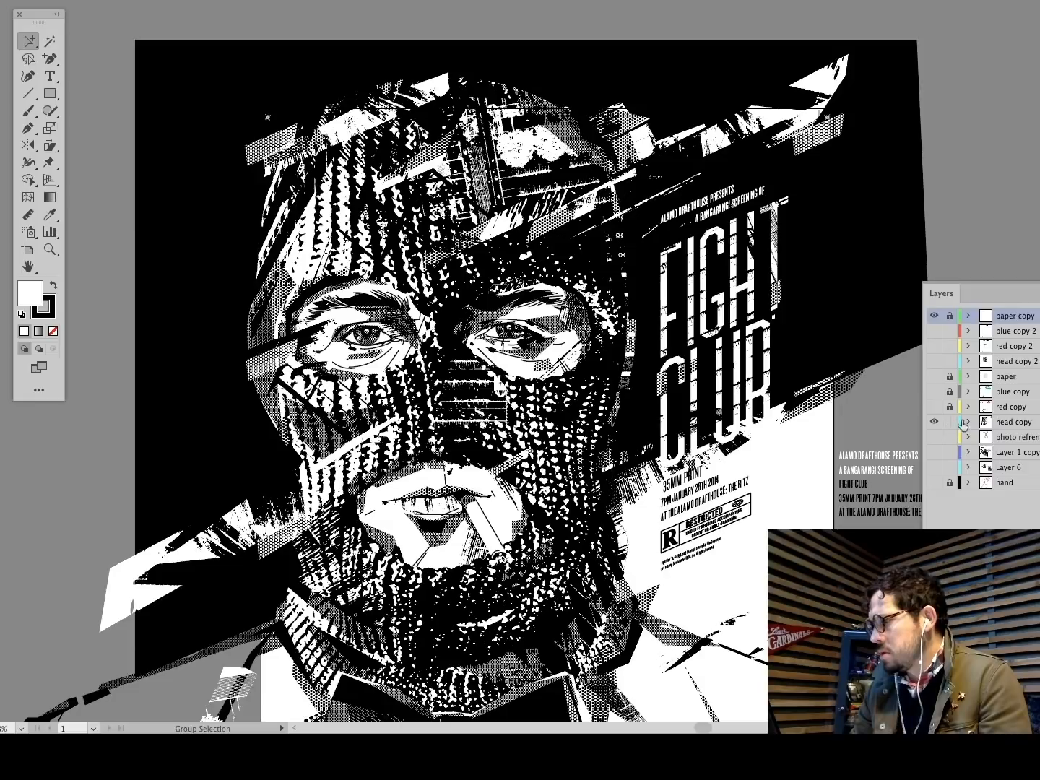
left_click(1010, 421)
Step: Try shifting the halftone strip at the hood's upper edge, undo the move, and select the curved texture piece beside it
left_click(49, 250)
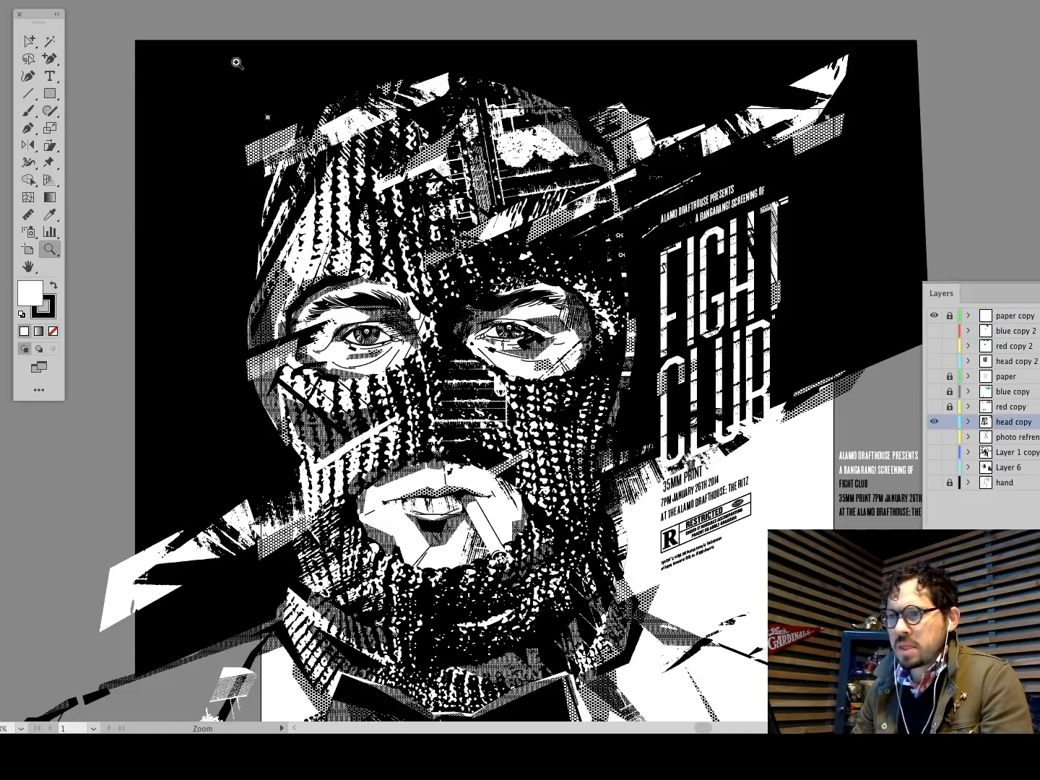
left_click_drag(239, 64, 403, 214)
left_click(29, 42)
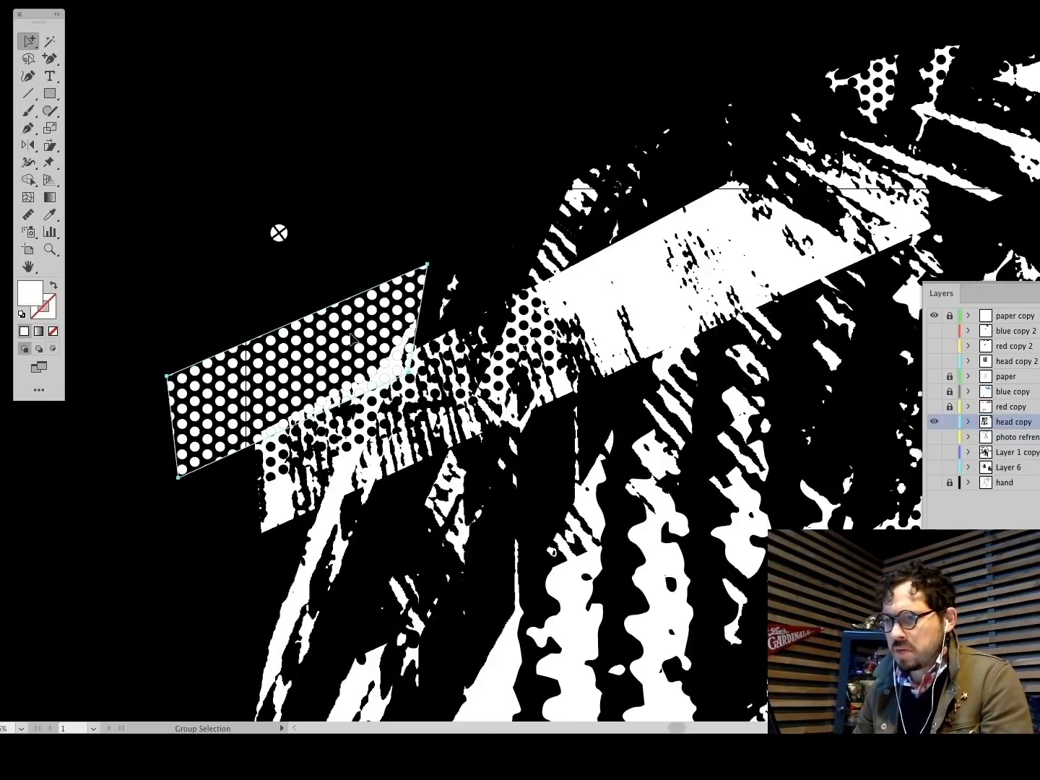
left_click_drag(354, 342, 344, 313)
key("super+z")
left_click(581, 215)
left_click(627, 209)
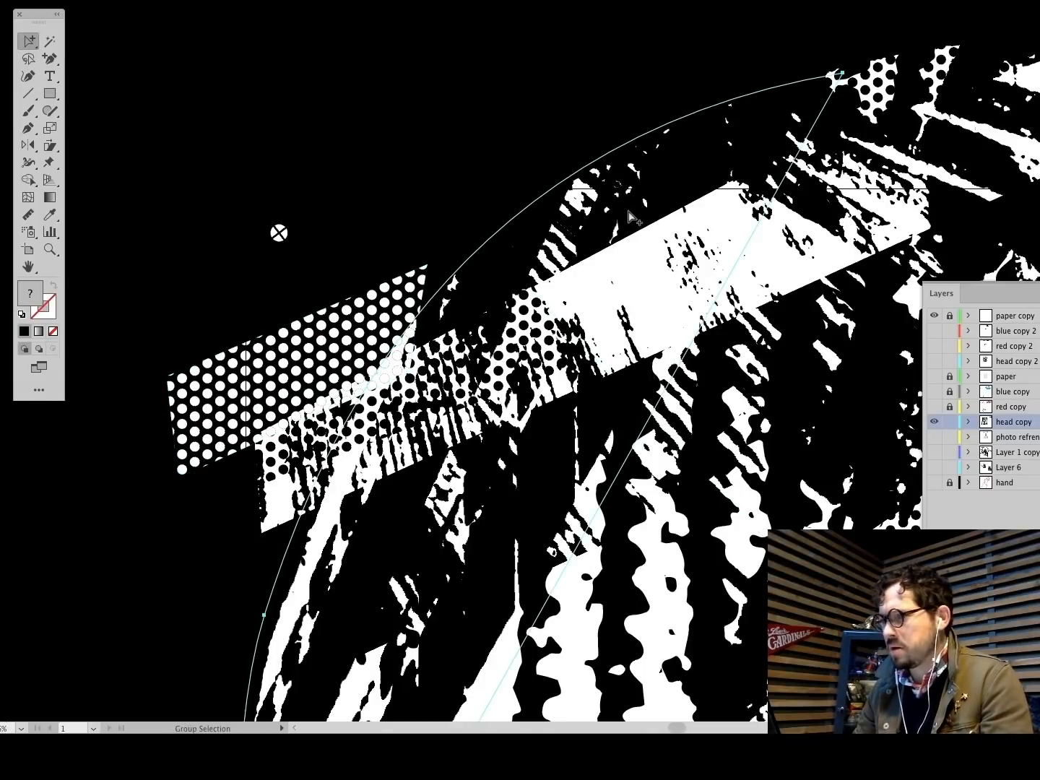
key("super+0")
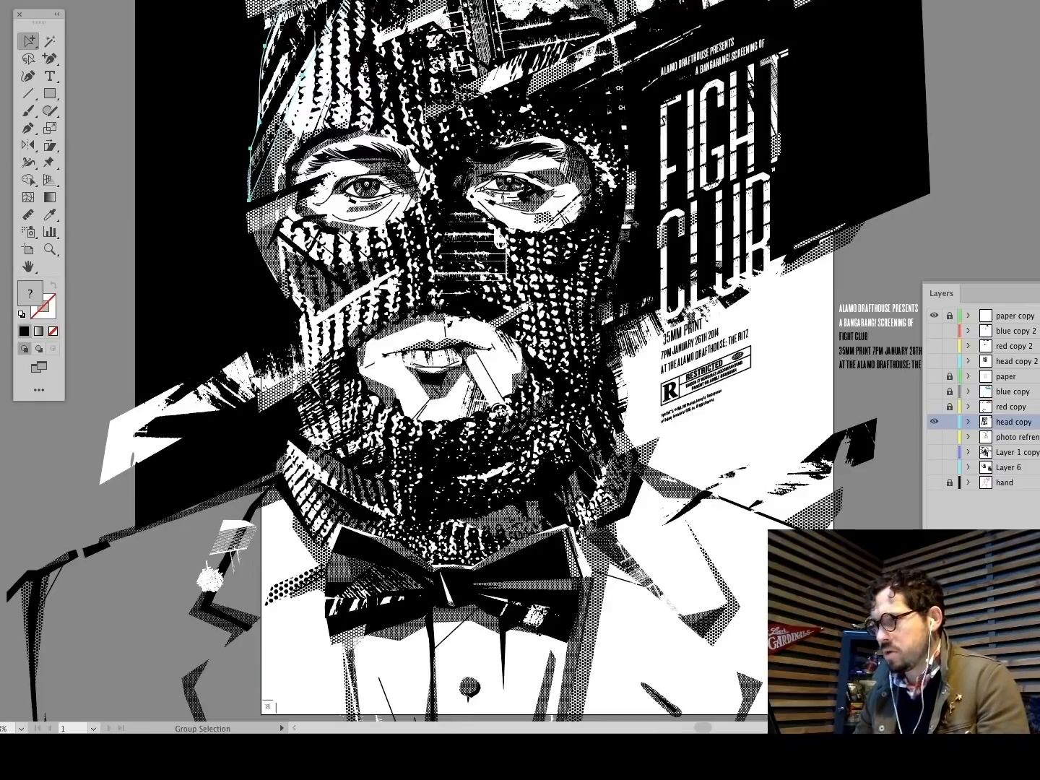
Step: Copy the masked brush-texture strip crossing the shoulder into a new Letter document, 8.5 x 11 in
left_click(815, 462)
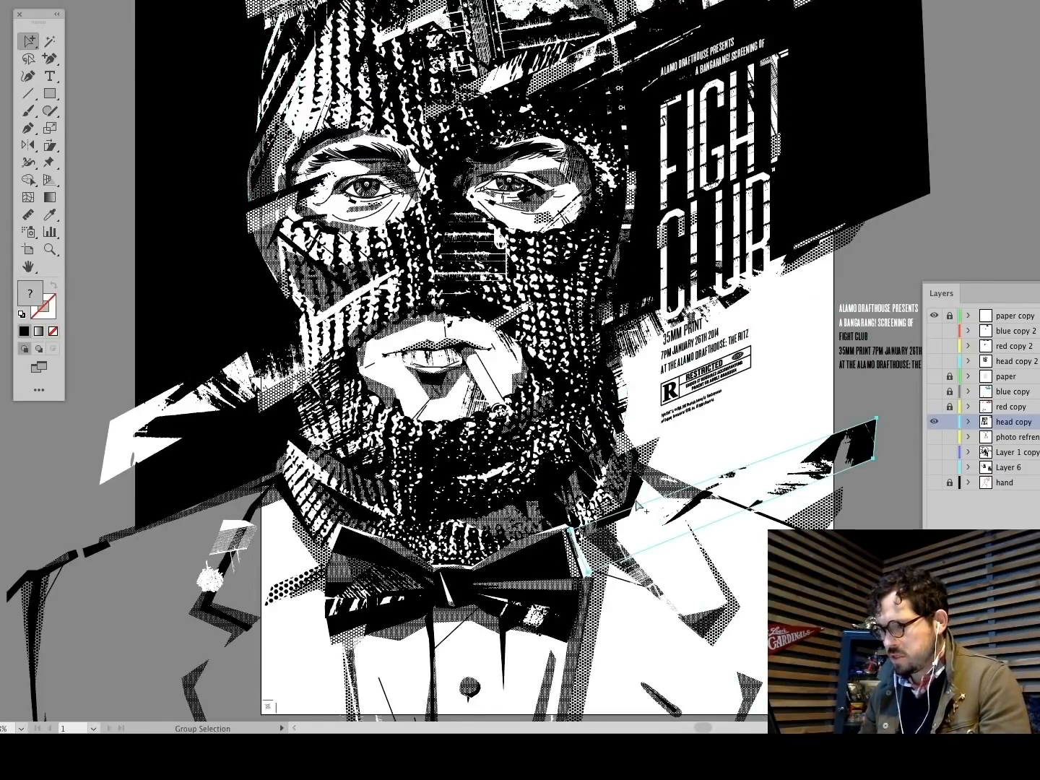
scroll(719, 535, "down", 3)
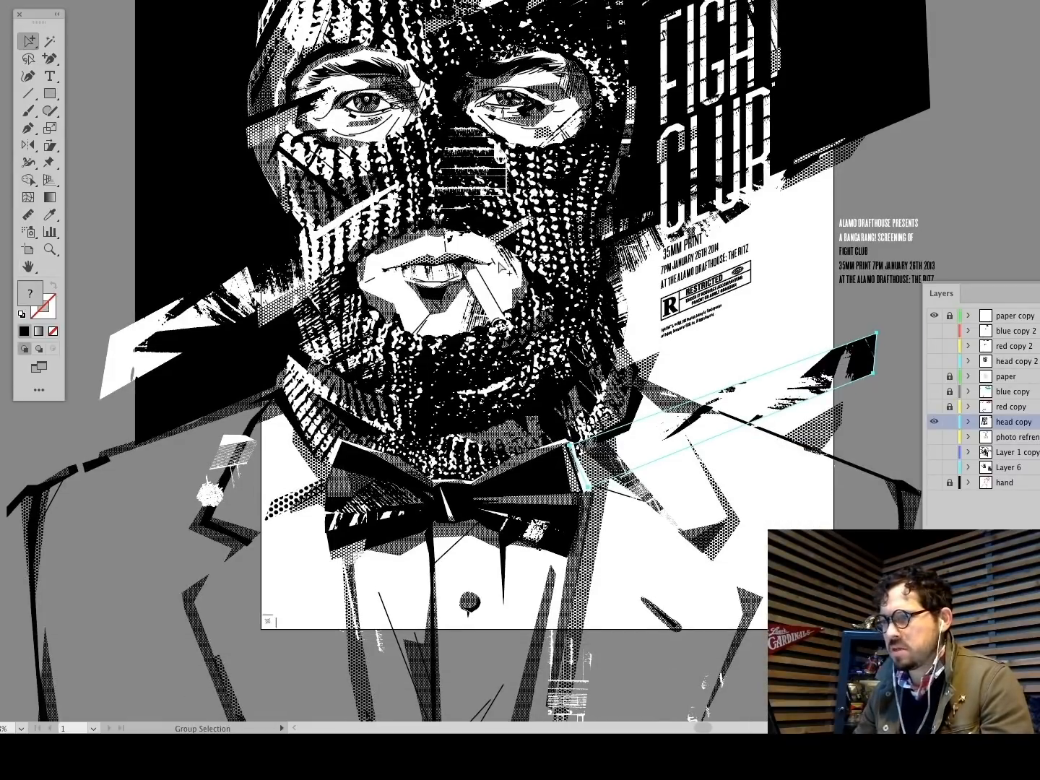
scroll(556, 317, "left", 1)
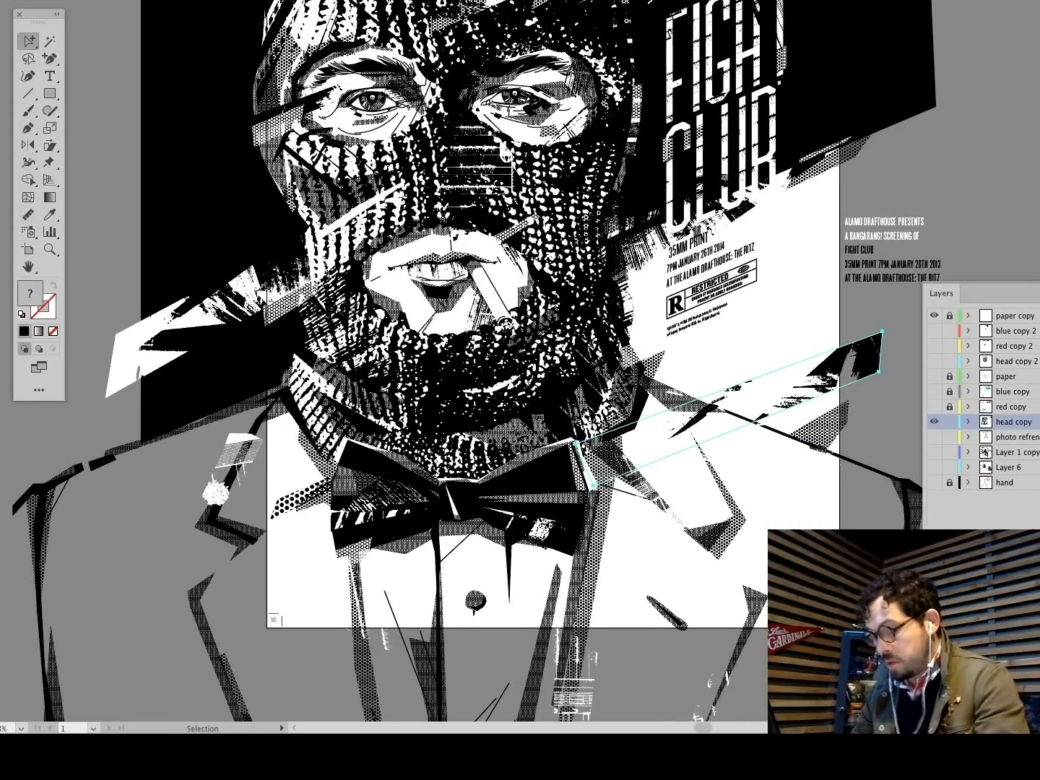
key("super+n")
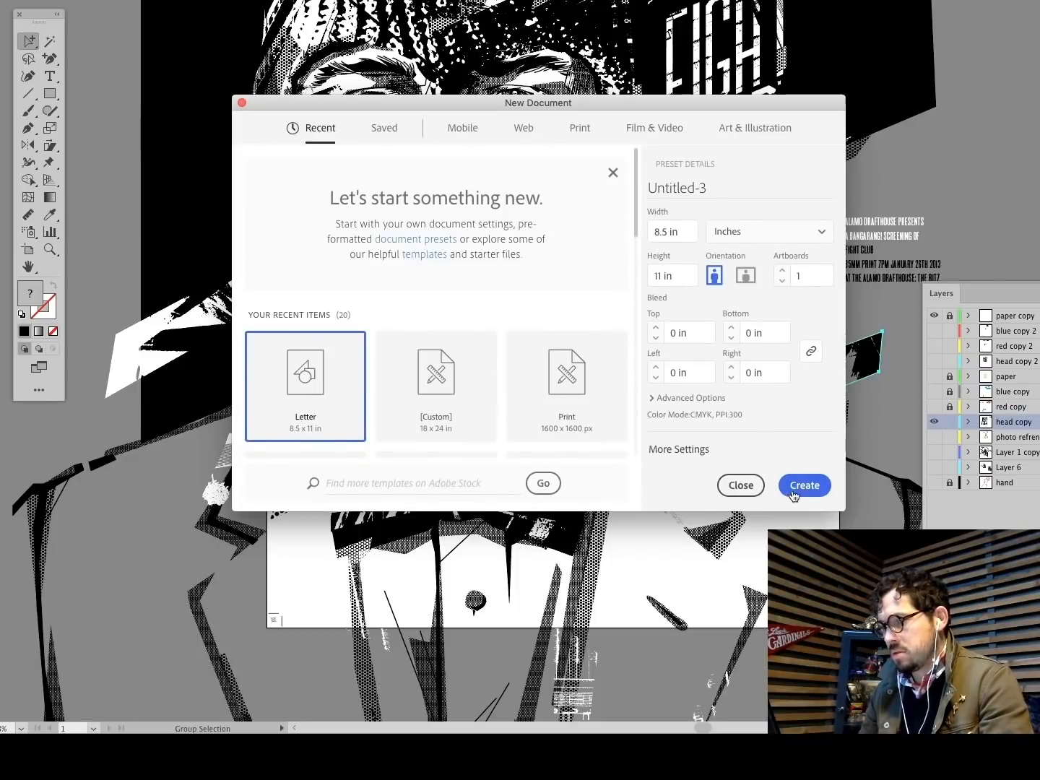
left_click(804, 484)
key("super+v")
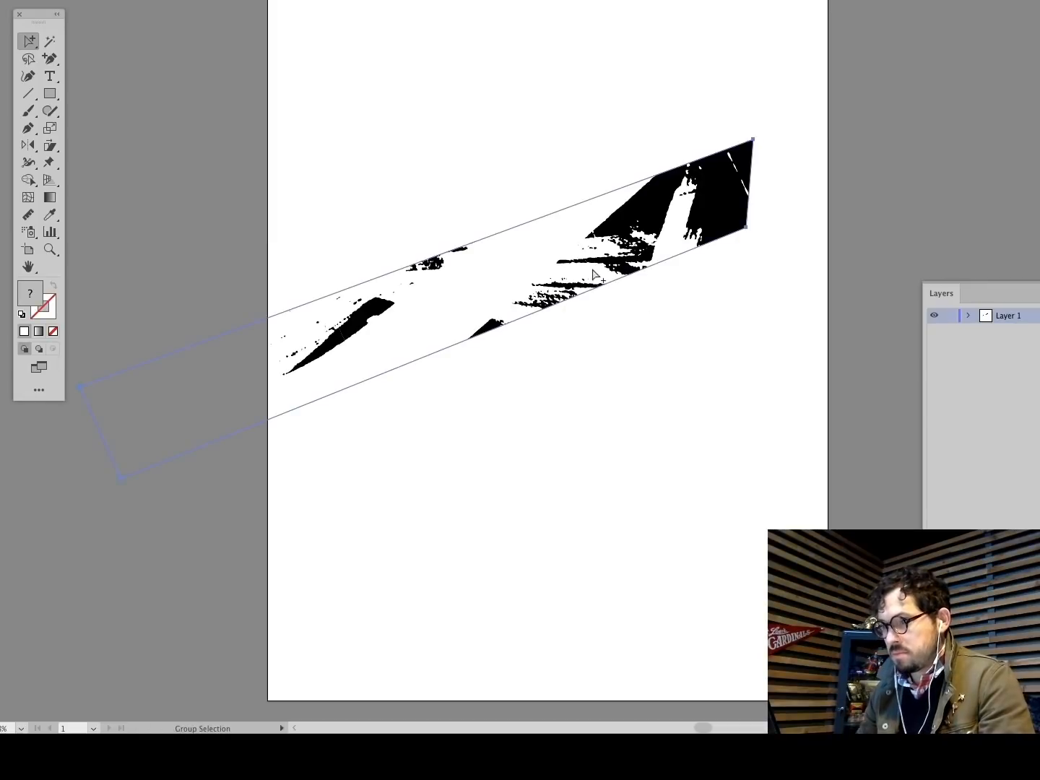
Step: Delete the clipping path around the pasted strip to expose the full texture
left_click(628, 167)
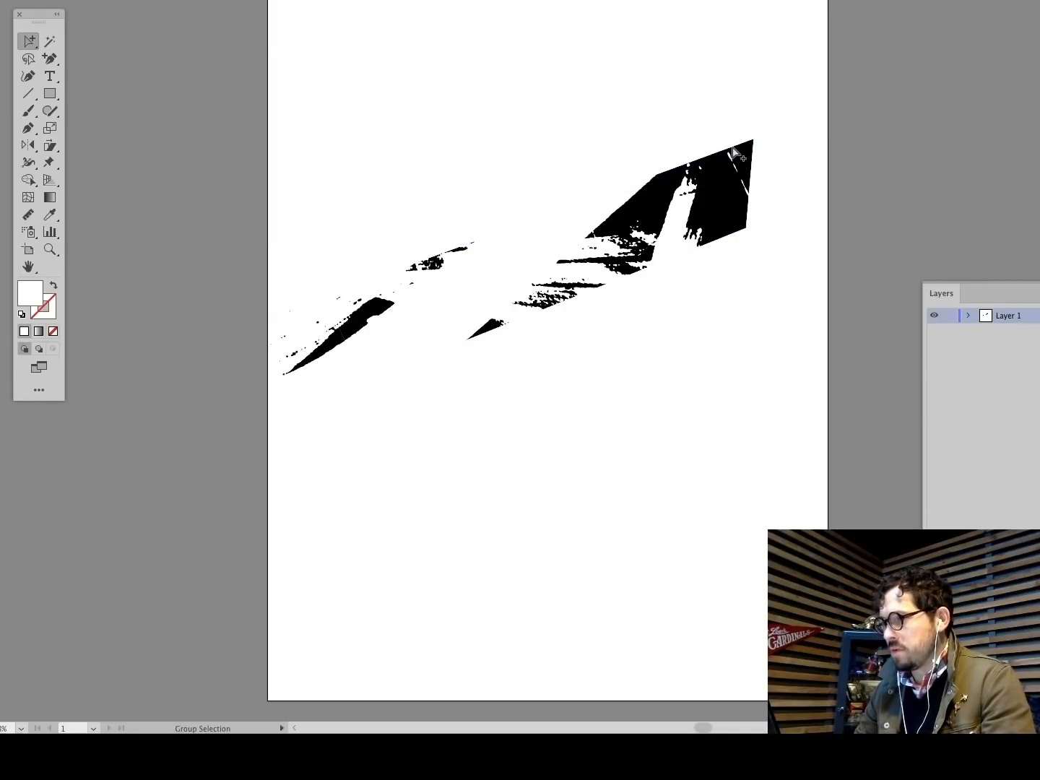
left_click(735, 153)
left_click(733, 147)
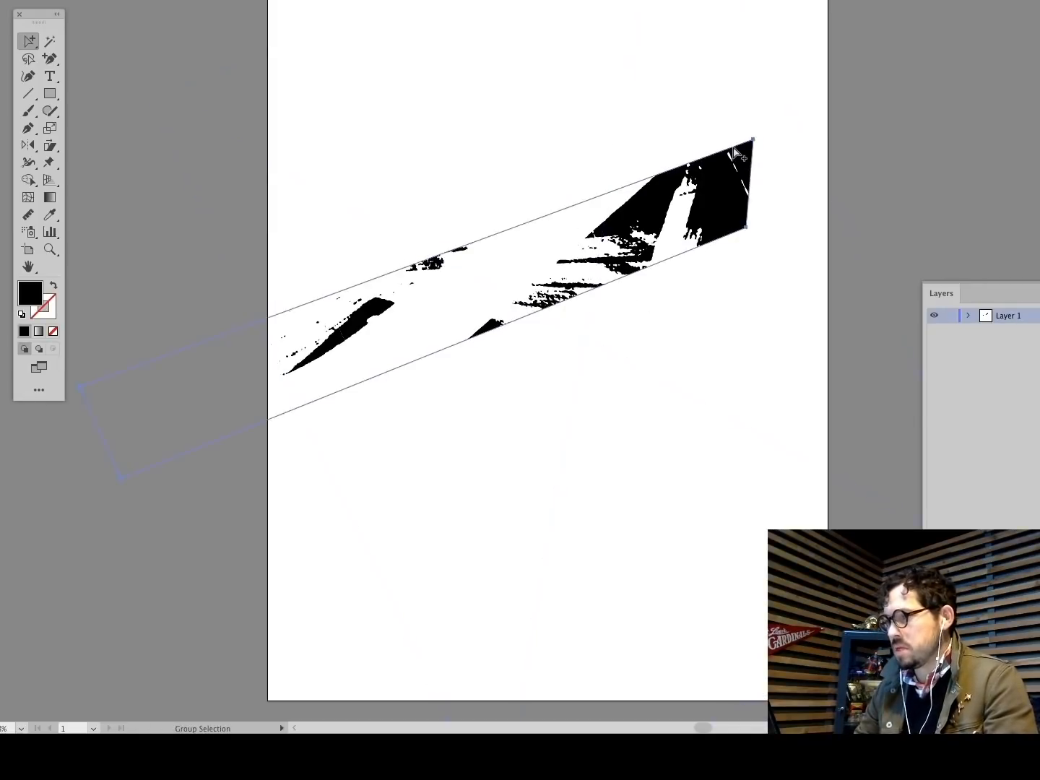
key("Delete")
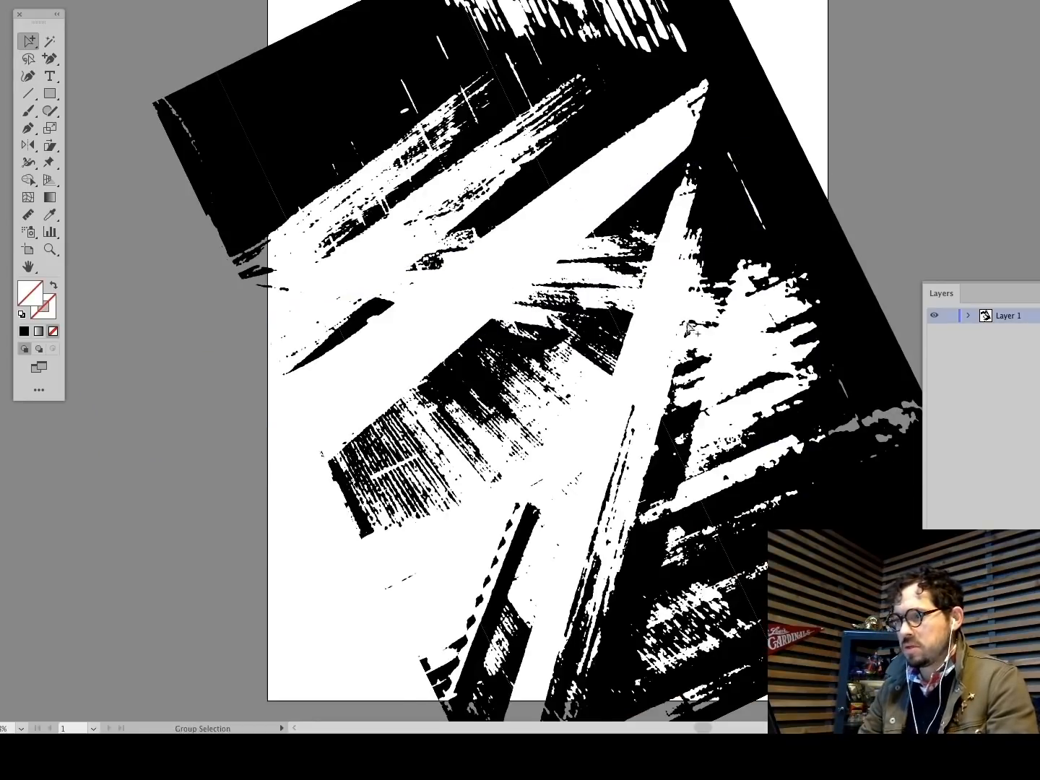
Step: Reposition the unmasked brush texture on the Letter page to show more of its full extent
left_click_drag(690, 325, 574, 258)
mouse_move(749, 323)
left_mouse_down()
mouse_move(765, 329)
mouse_move(822, 299)
left_mouse_up()
left_click(896, 166)
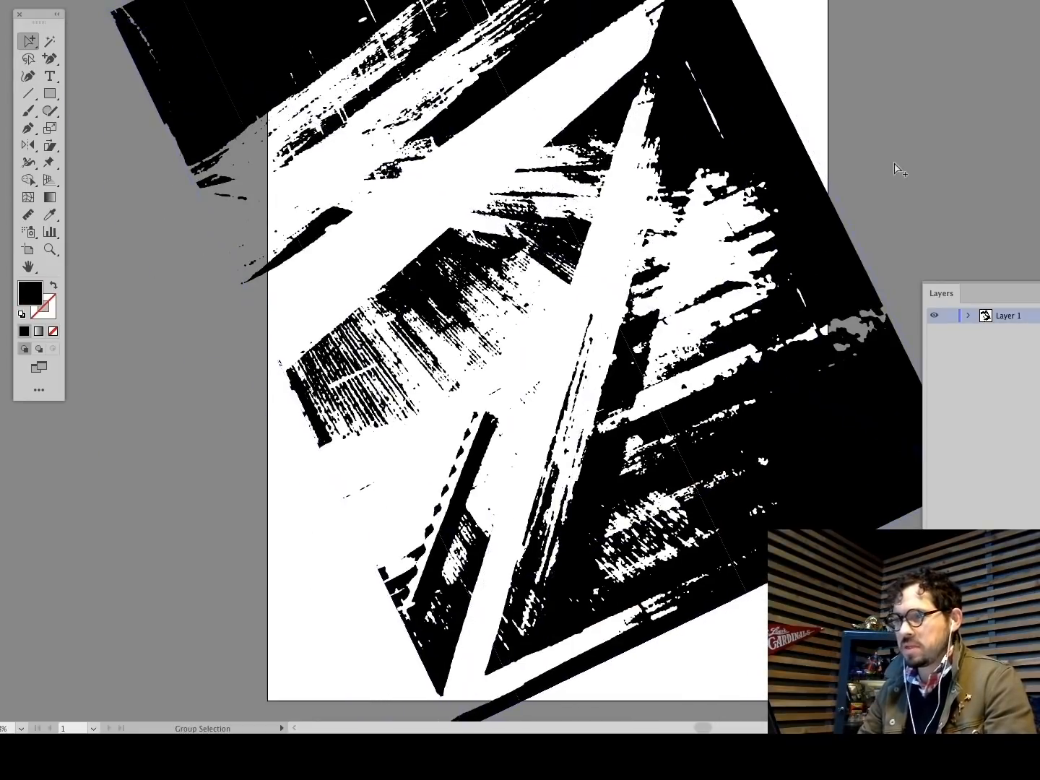
left_click_drag(640, 236, 616, 278)
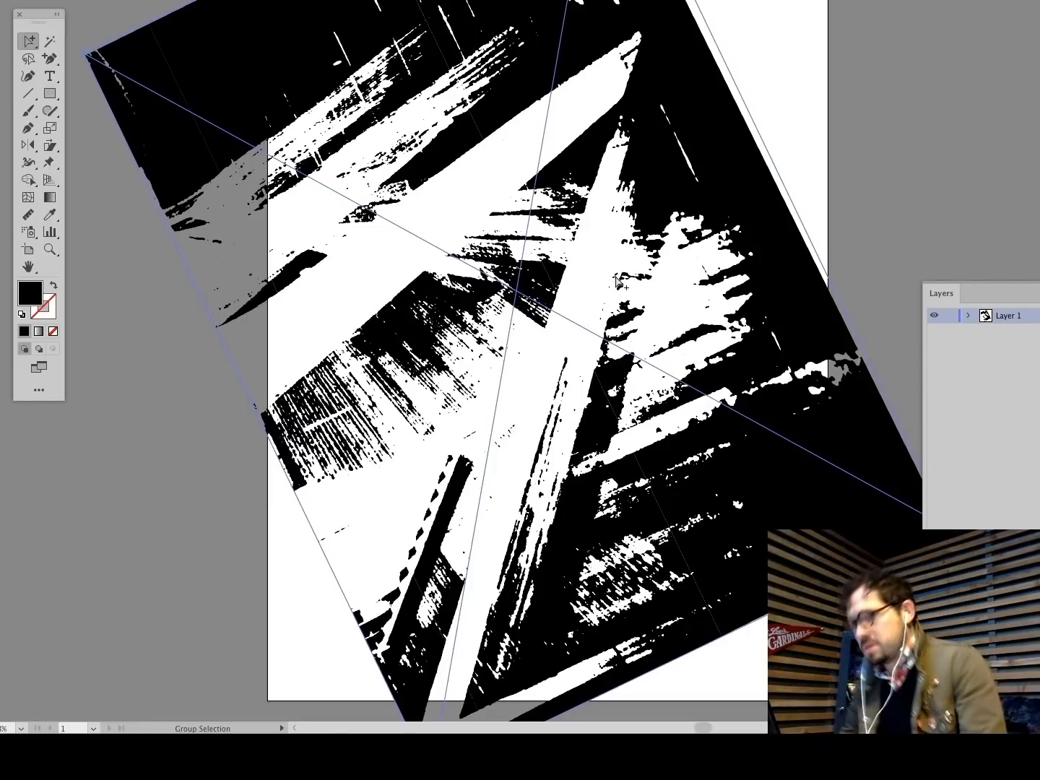
Step: Inspect the texture's ragged brush marks up close, and close the untitled document without saving
left_click(168, 329)
left_click(49, 250)
left_click_drag(270, 223, 607, 423)
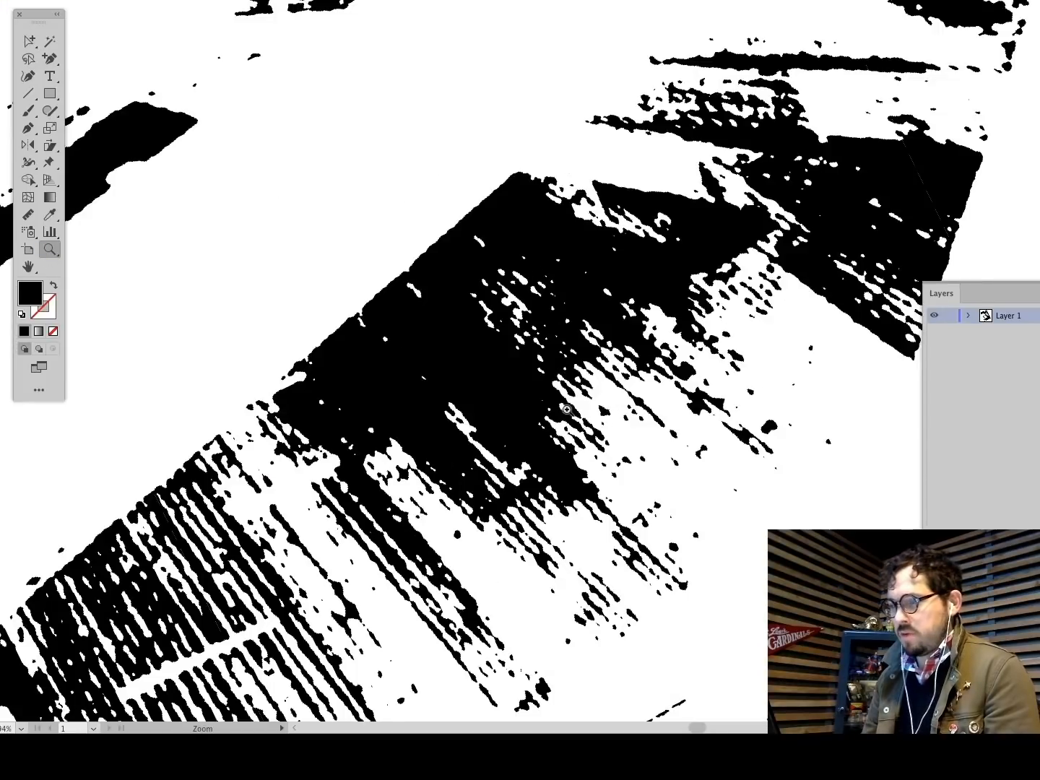
key("super+0")
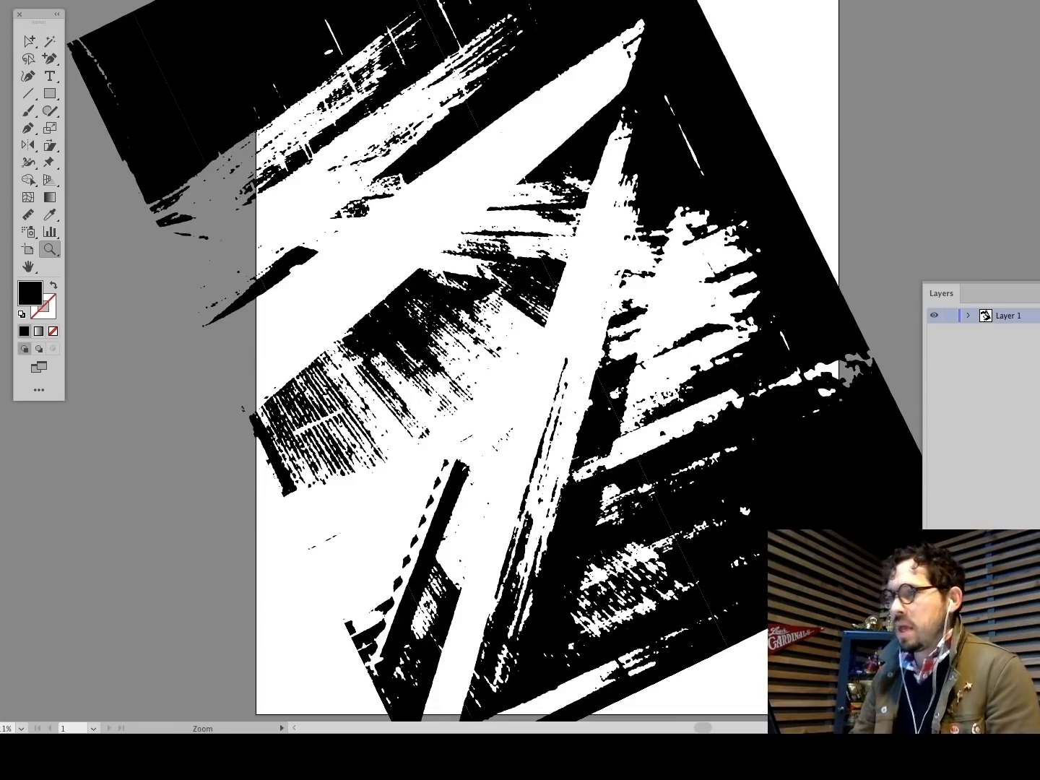
key("super+w")
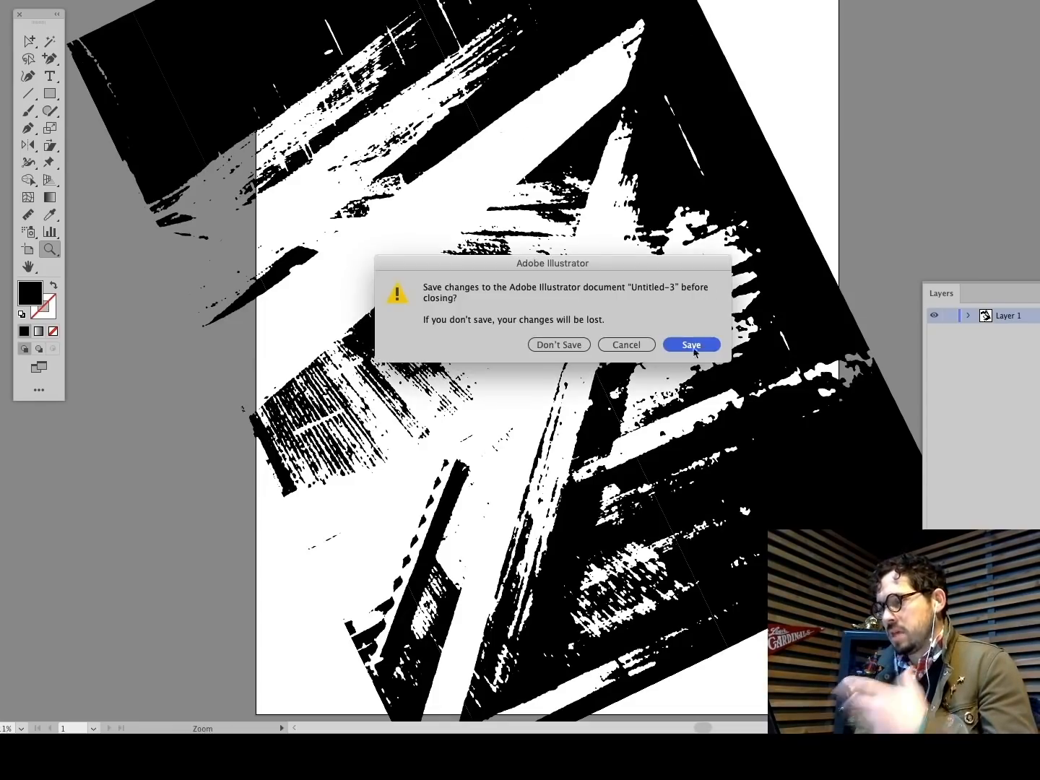
left_click(564, 345)
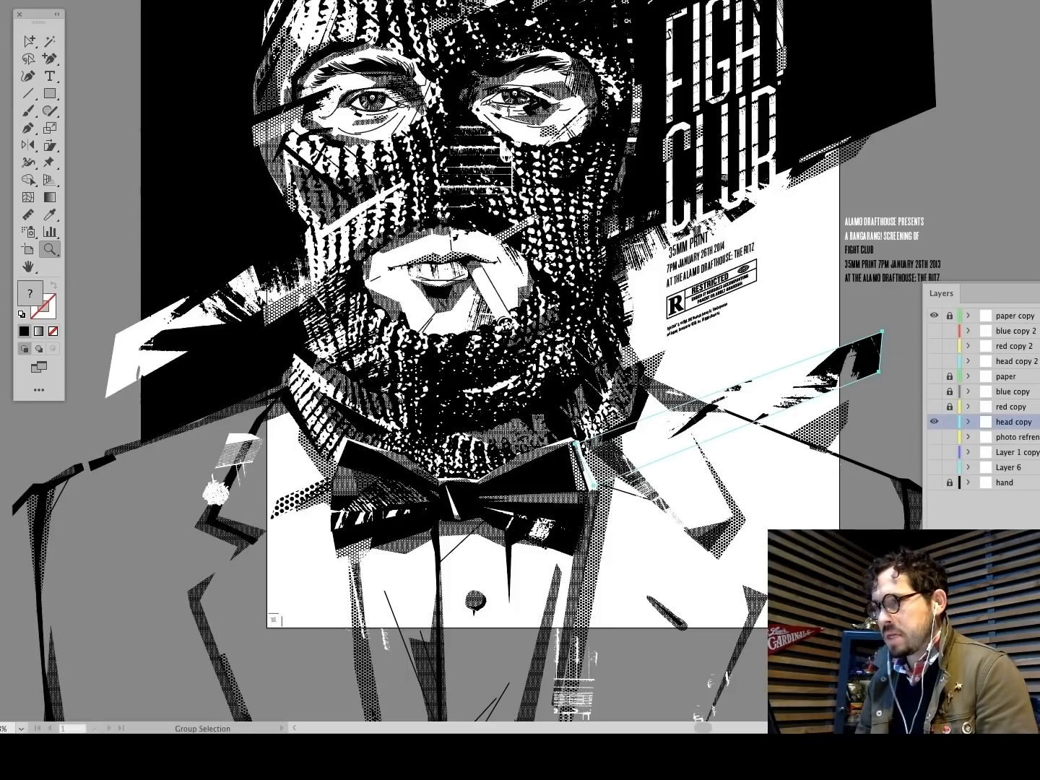
Step: Copy the white architectural line drawing clipped into the hood's top and place the unmasked copy on the empty canvas beside the poster
scroll(490, 261, "up", 2)
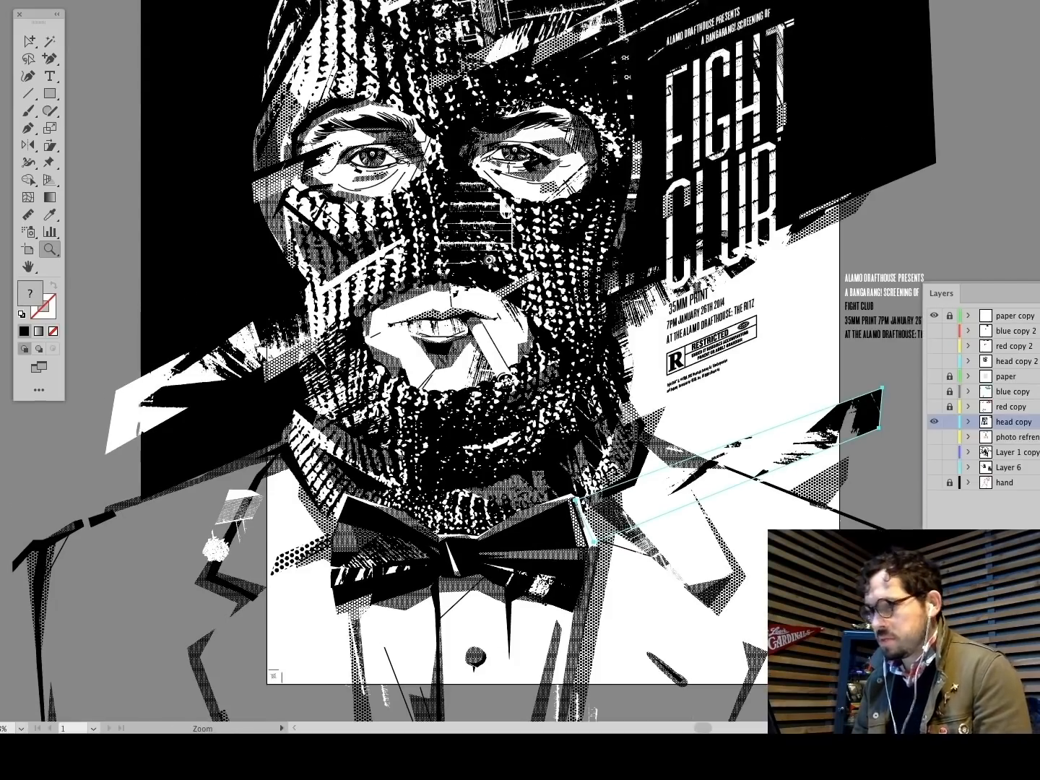
left_click(961, 200)
scroll(378, 220, "left", 10)
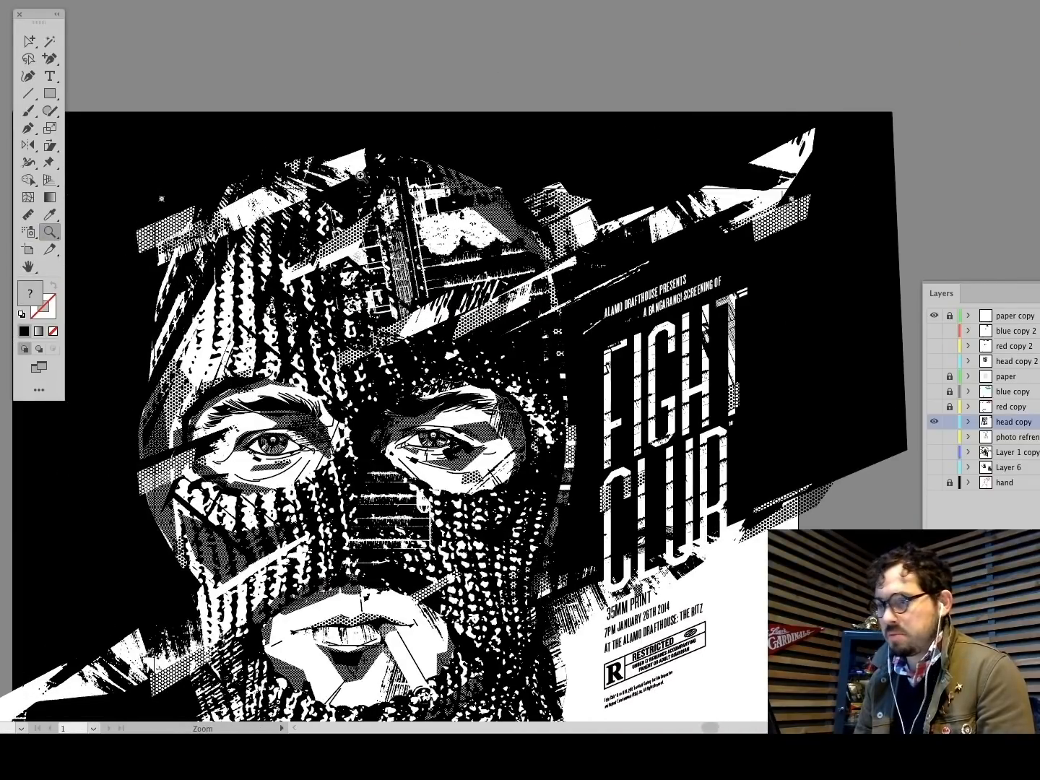
left_click_drag(360, 175, 595, 385)
left_click(460, 197, "super")
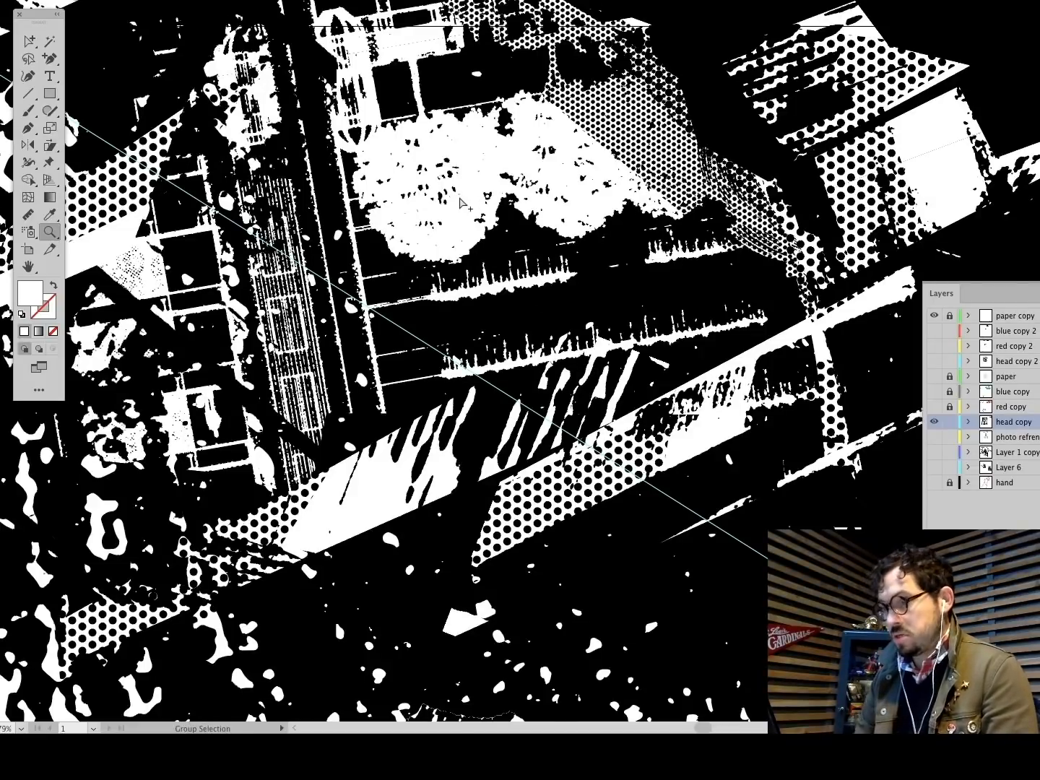
key("super+0")
scroll(506, 236, "right", 6)
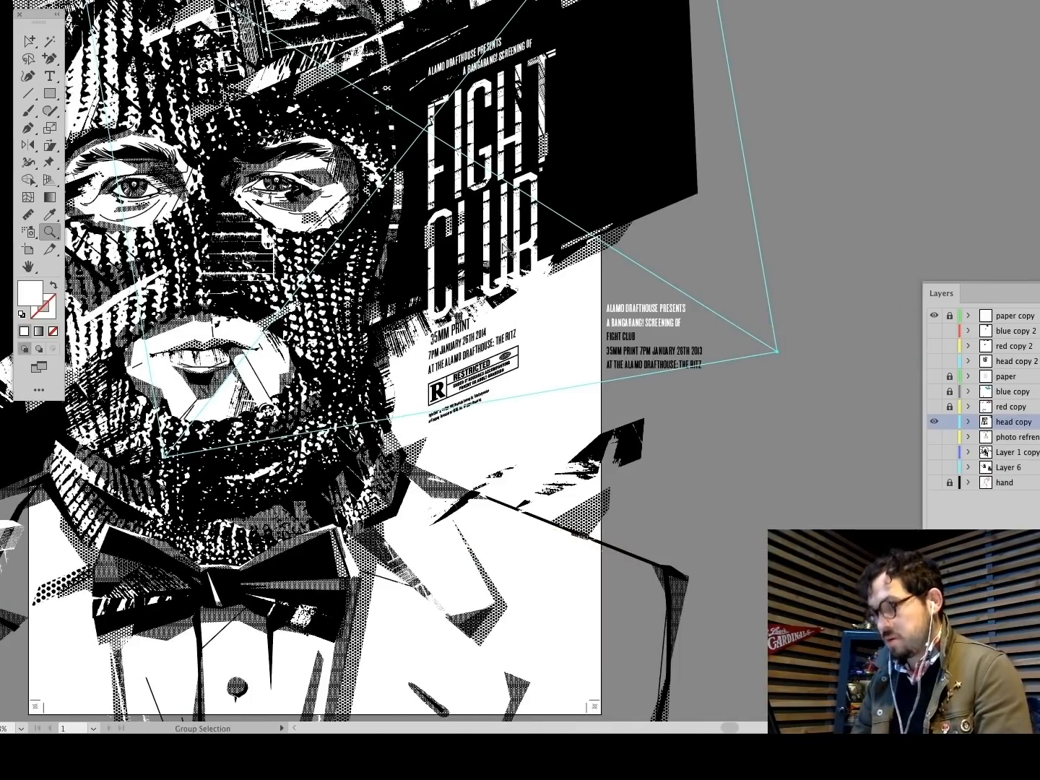
key("super+v")
left_click_drag(695, 339, 995, 233)
scroll(780, 236, "right", 10)
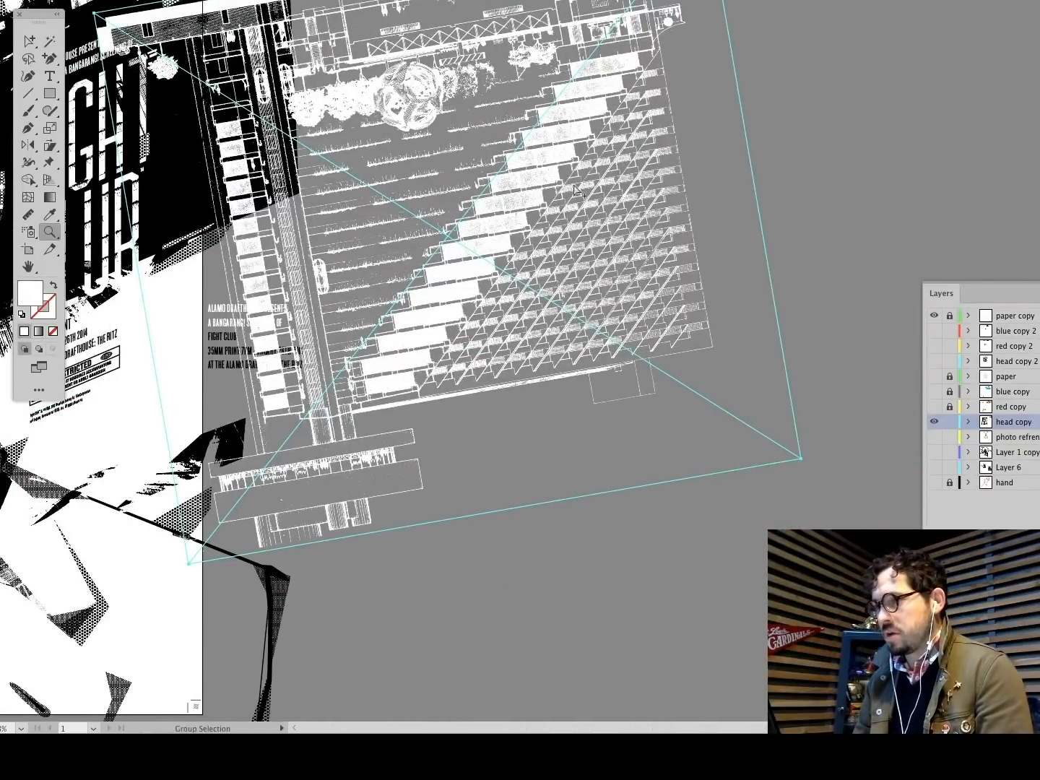
left_click_drag(545, 205, 745, 216)
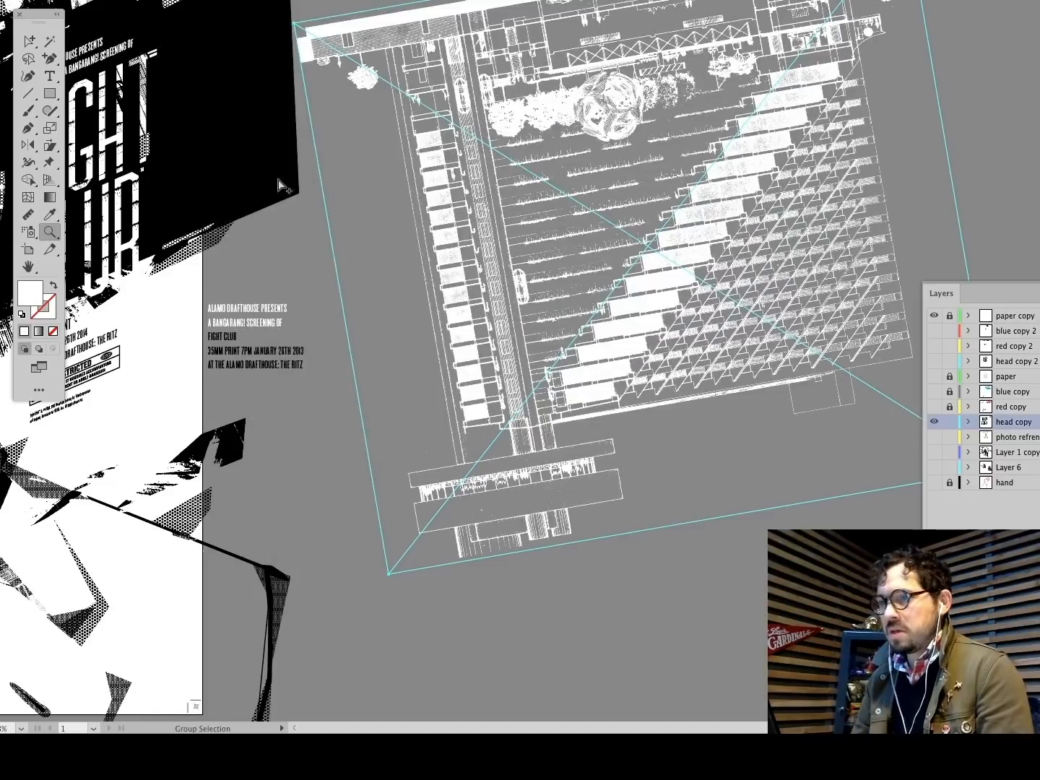
Step: Examine the unmasked line drawing's trees, columns and hatching up close, and return to the full poster view
left_click(291, 247, "super")
left_click_drag(440, 34, 771, 223)
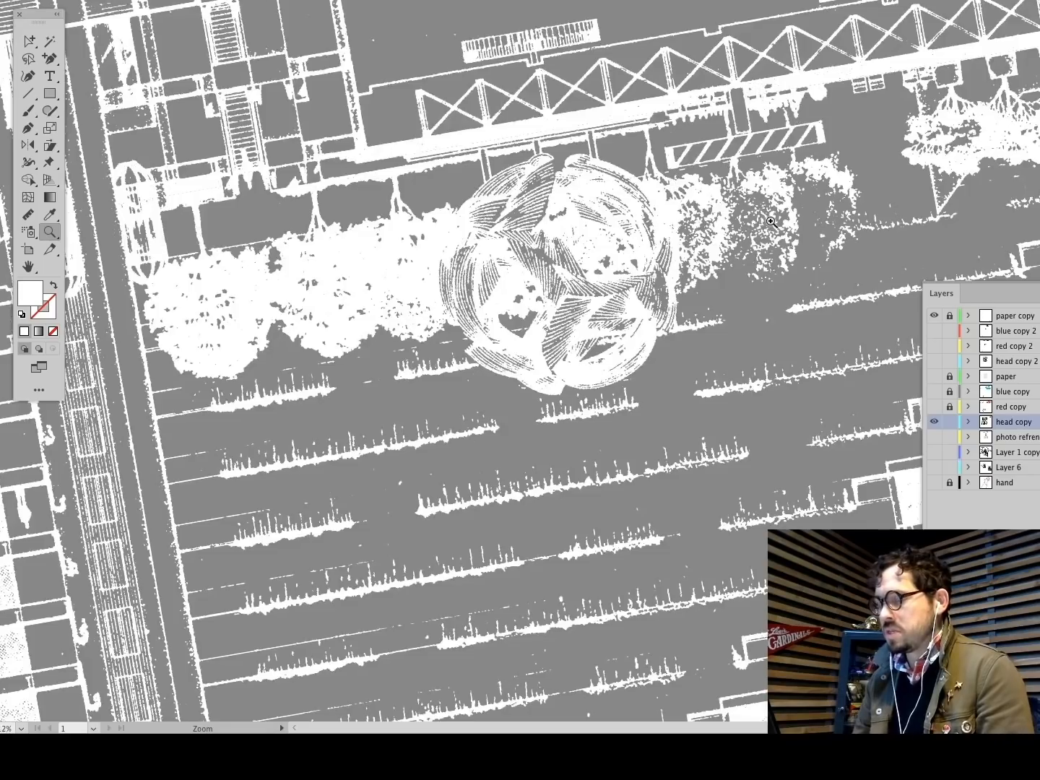
scroll(770, 222, "left", 10)
scroll(722, 224, "down", 10)
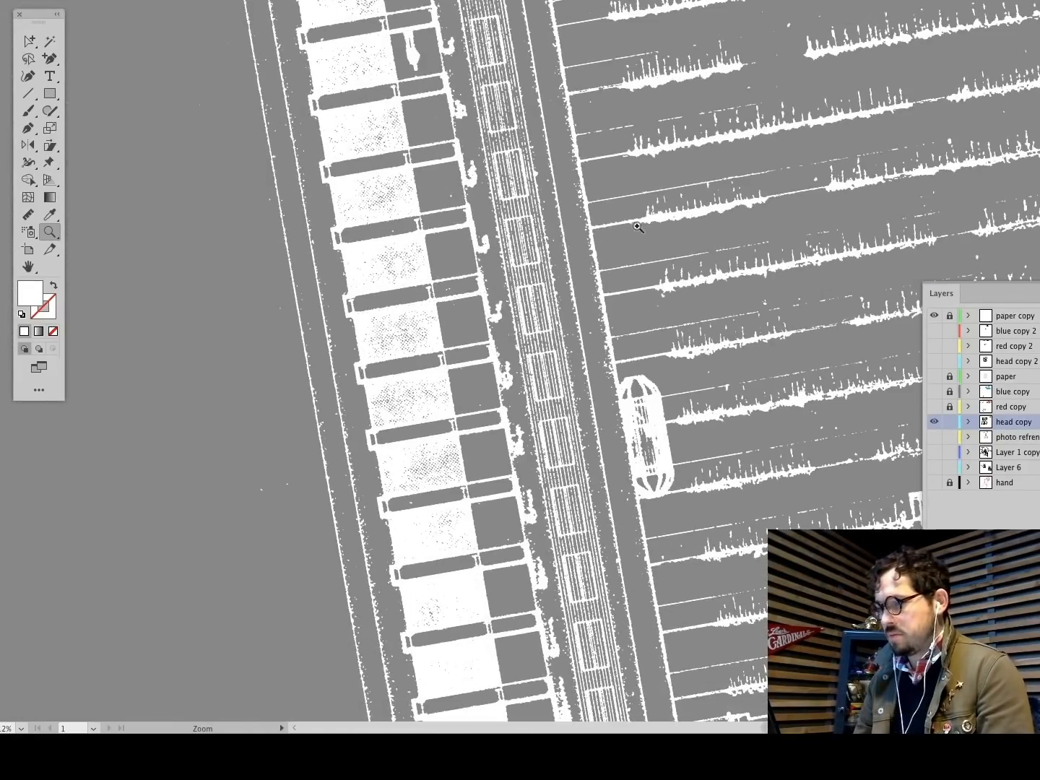
left_click(359, 226, "super")
key("super+0")
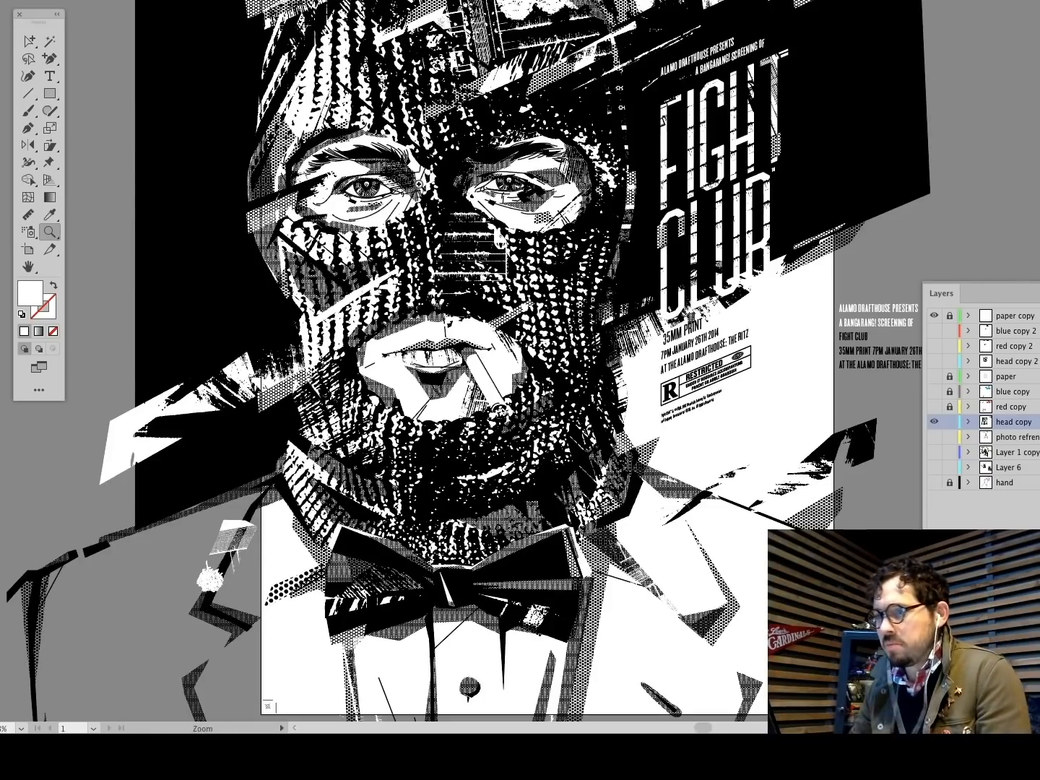
Step: Review the poster's suit and hood artwork, and close FightClubPoster.ai without saving
scroll(604, 427, "down", 10)
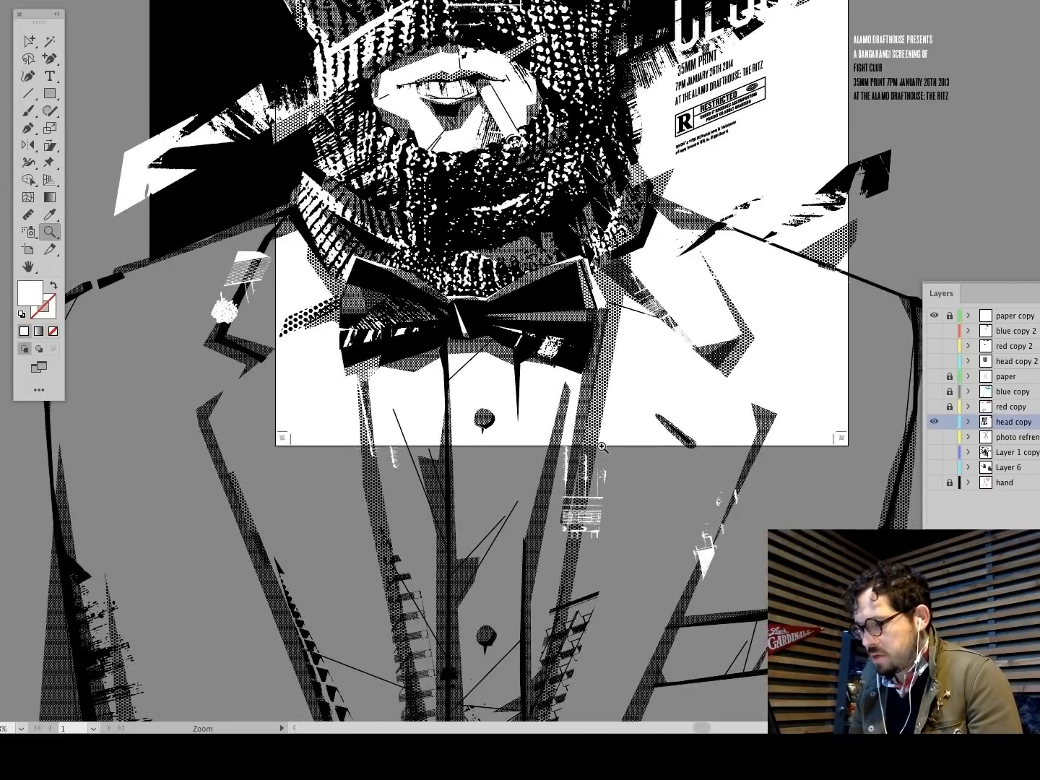
scroll(601, 447, "up", 12)
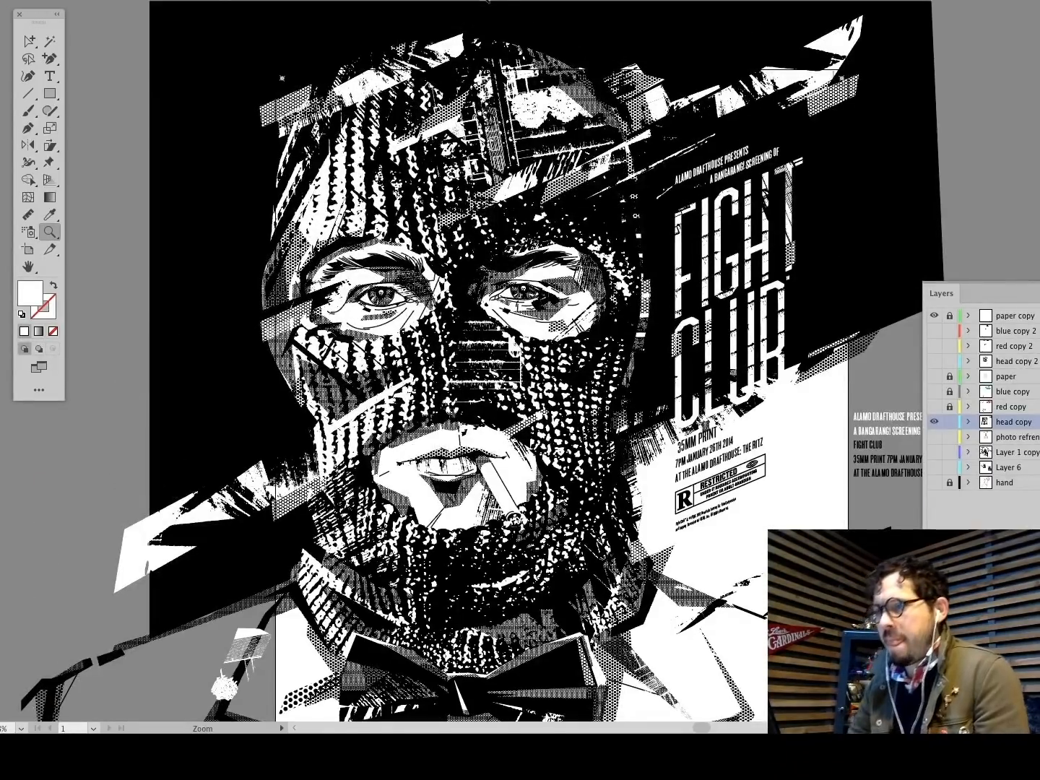
key("super+w")
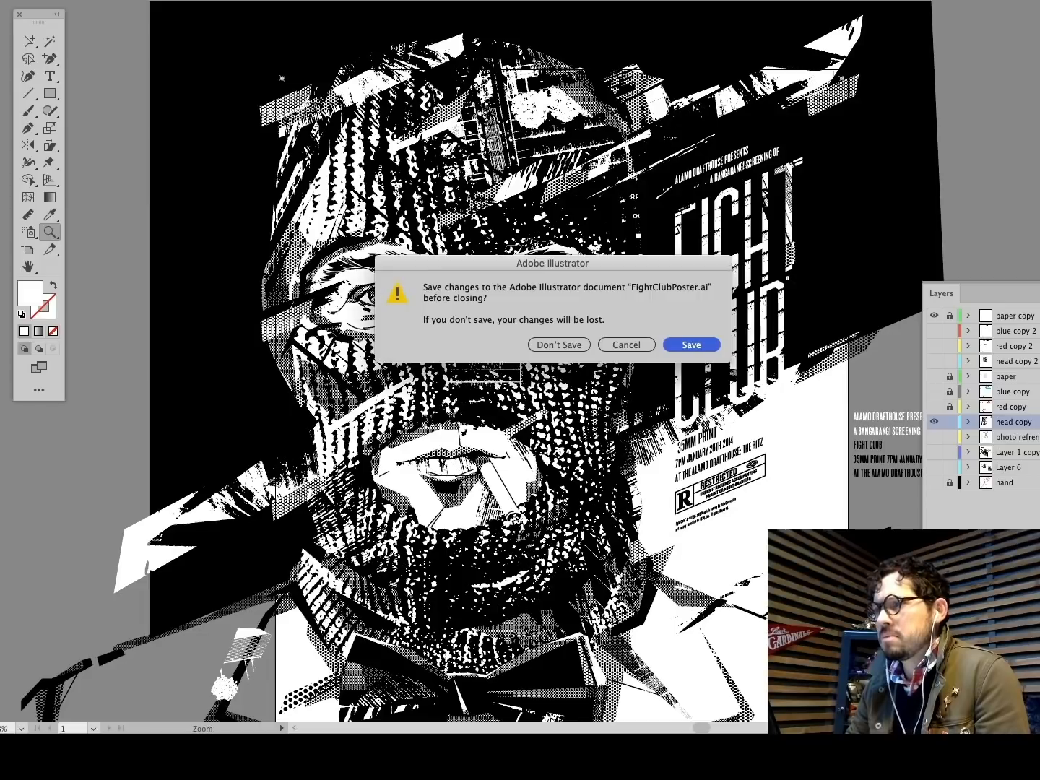
left_click(558, 343)
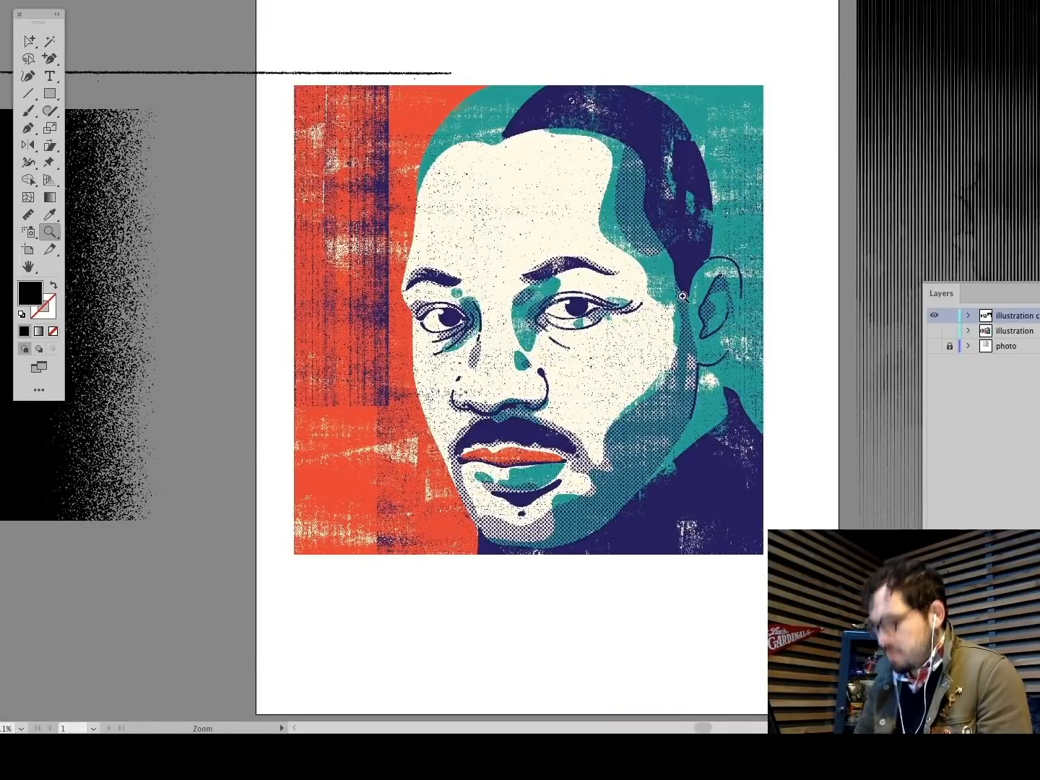
Step: Open Film_PosterRough.ai from the FILM folder inside the MONDO archive folder
key("super+o")
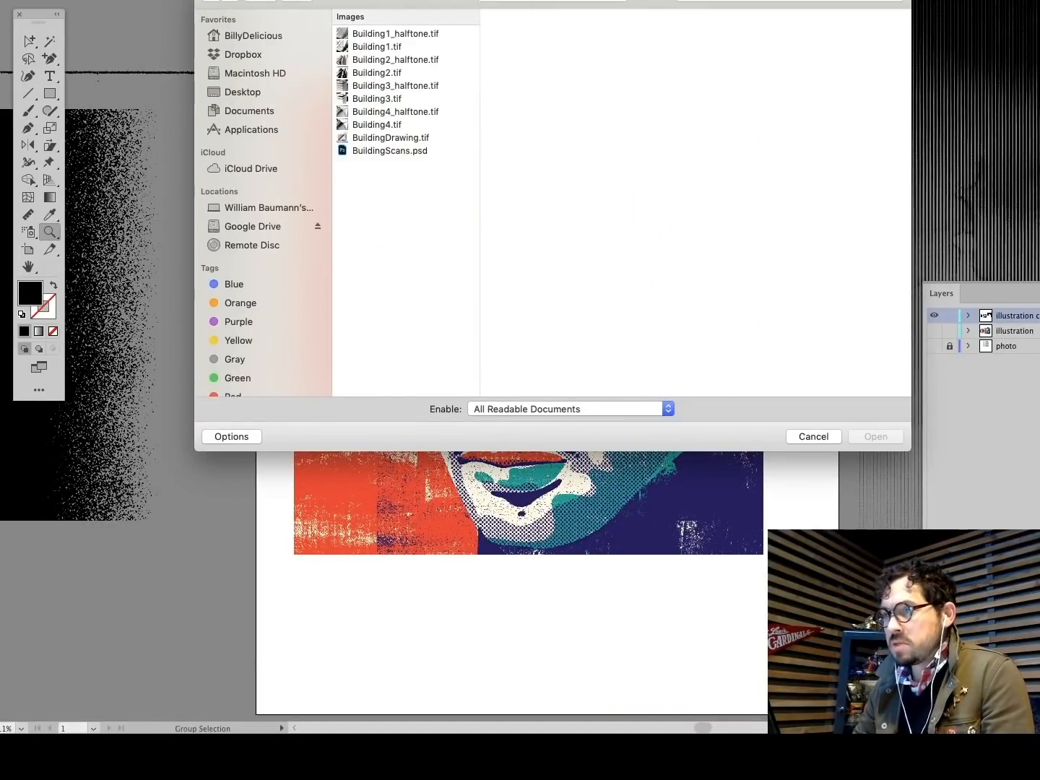
left_click(551, 2)
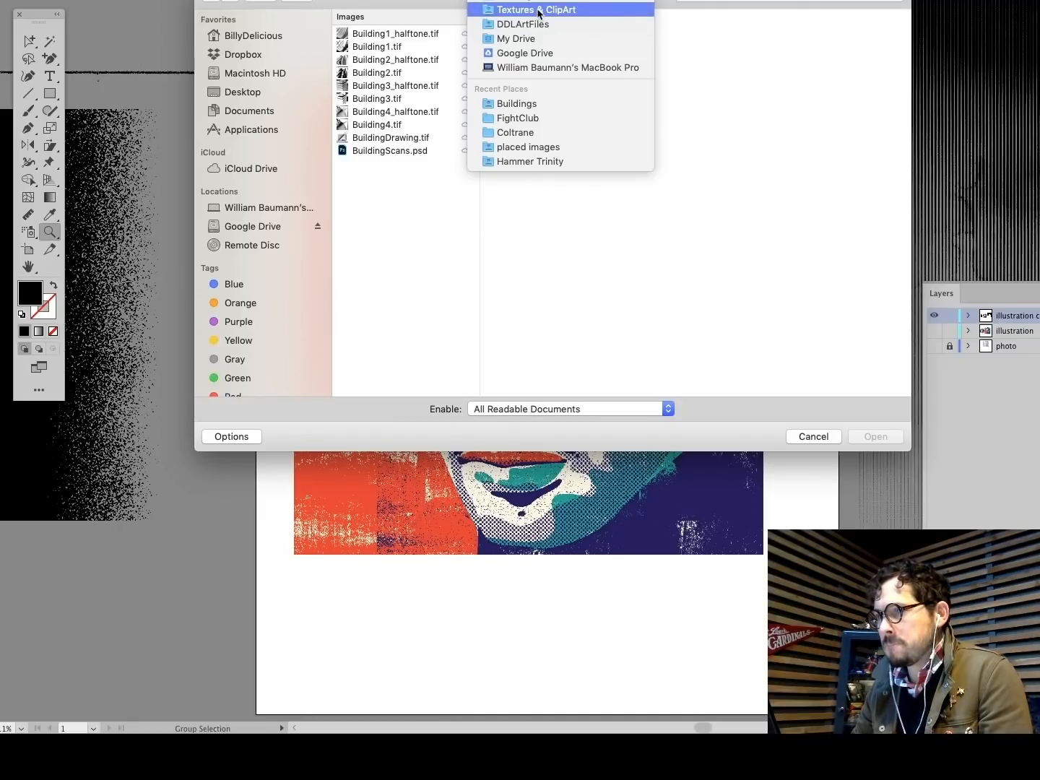
left_click(423, 275)
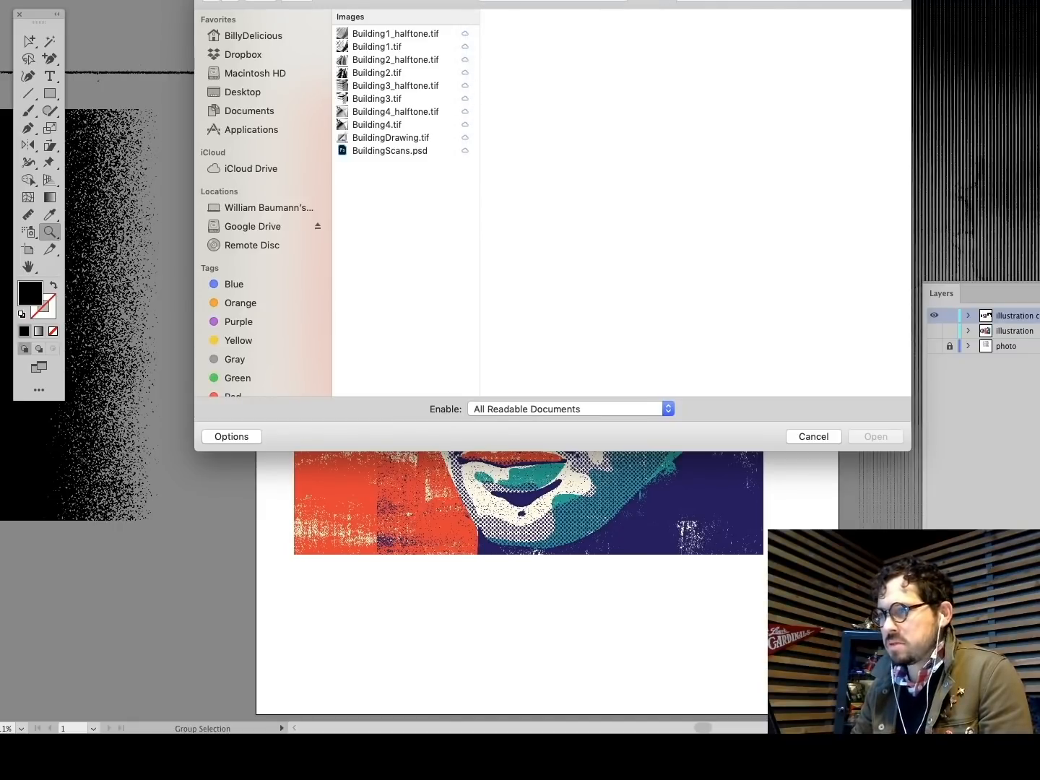
left_click(551, 3)
left_click(548, 118)
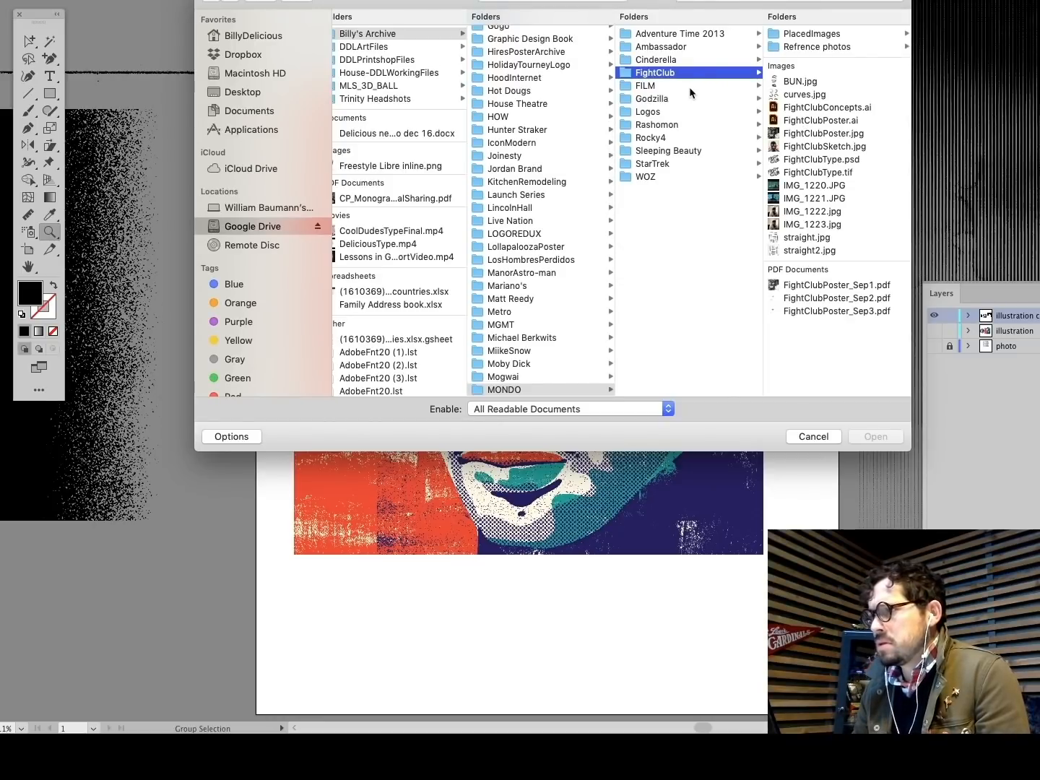
left_click(654, 87)
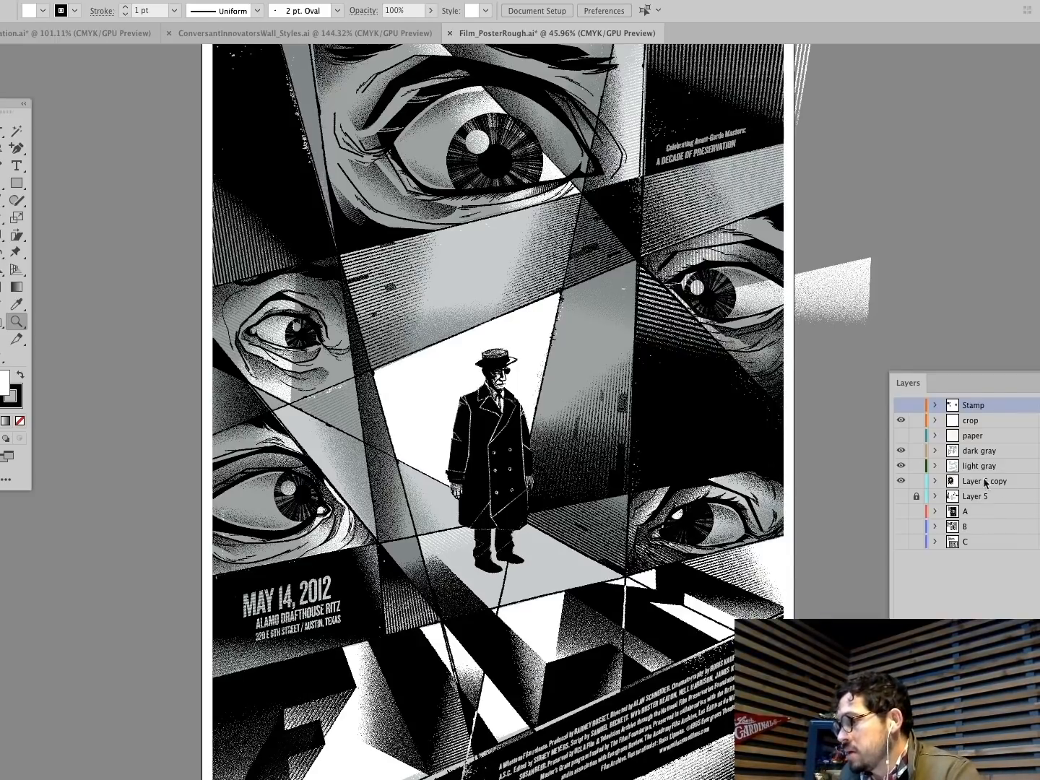
Step: Hide the dark gray and light gray layers and make Layer 6 copy the active layer
left_click_drag(904, 466, 901, 452)
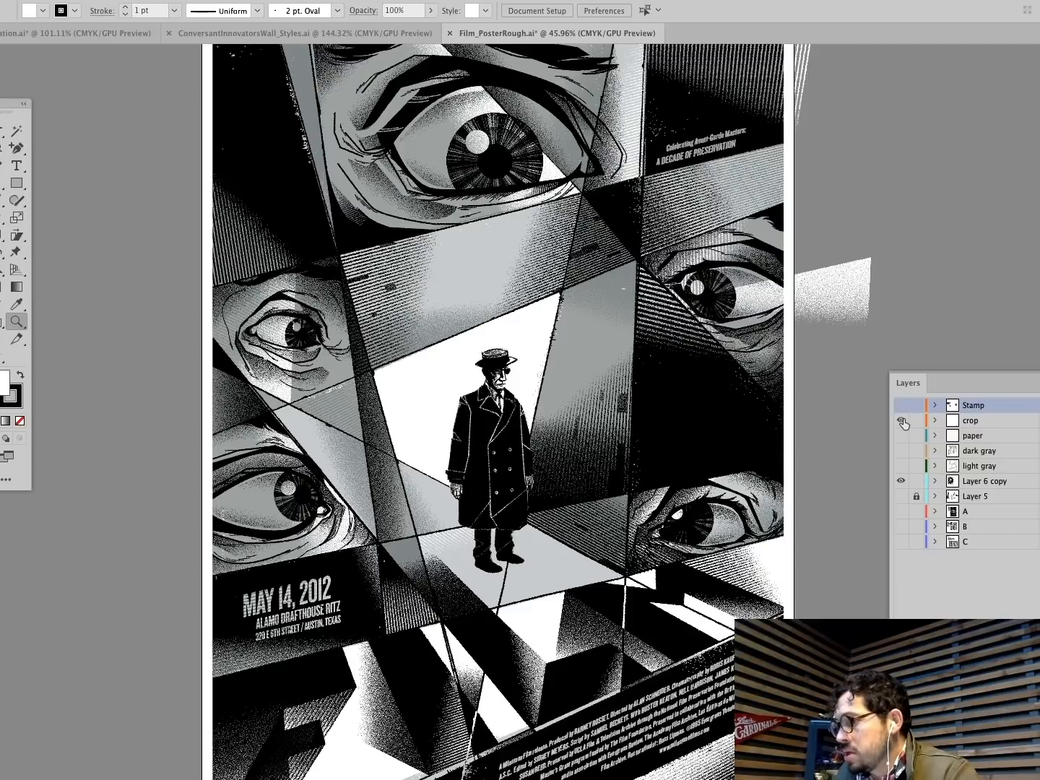
left_click(981, 483)
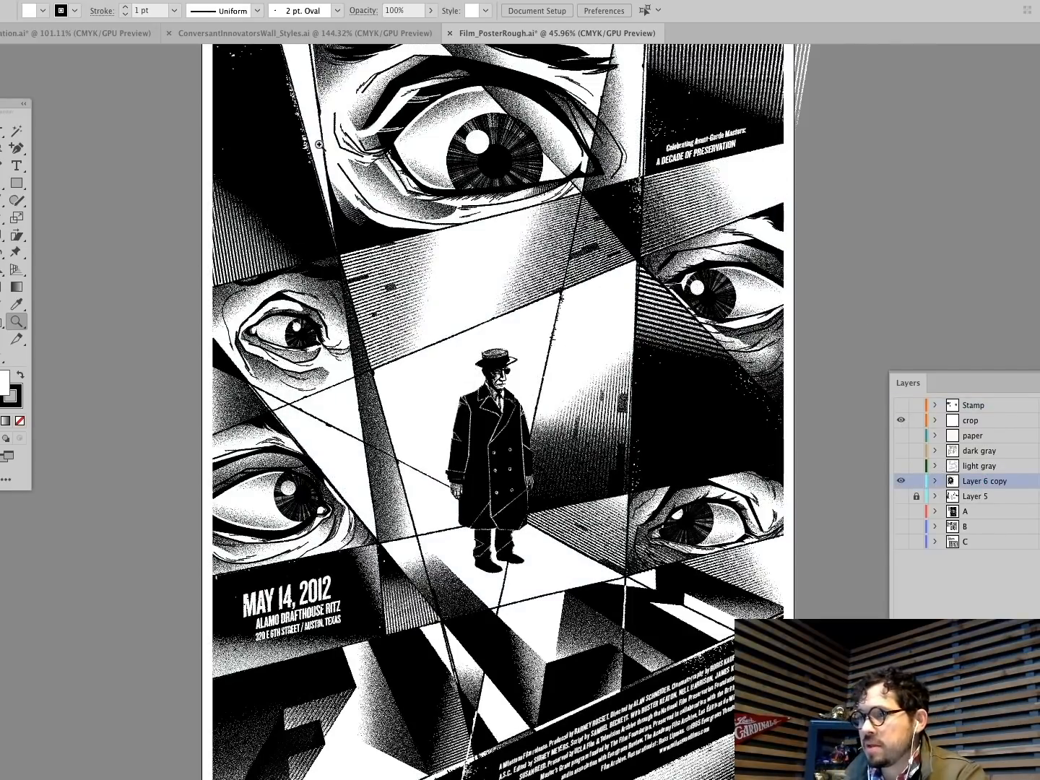
Step: Copy the clipped stipple shading beneath the large upper eye into a new Letter document, 8.5 x 11 in
left_click_drag(319, 144, 504, 286)
key("v")
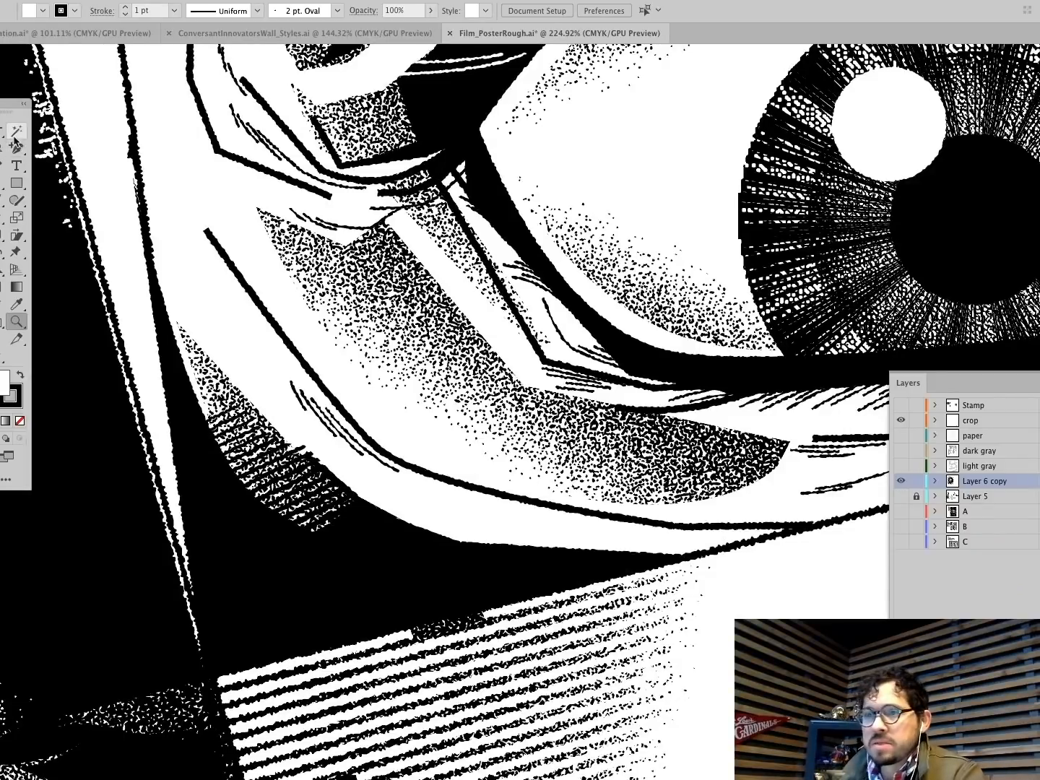
left_click(433, 352)
left_click(448, 350)
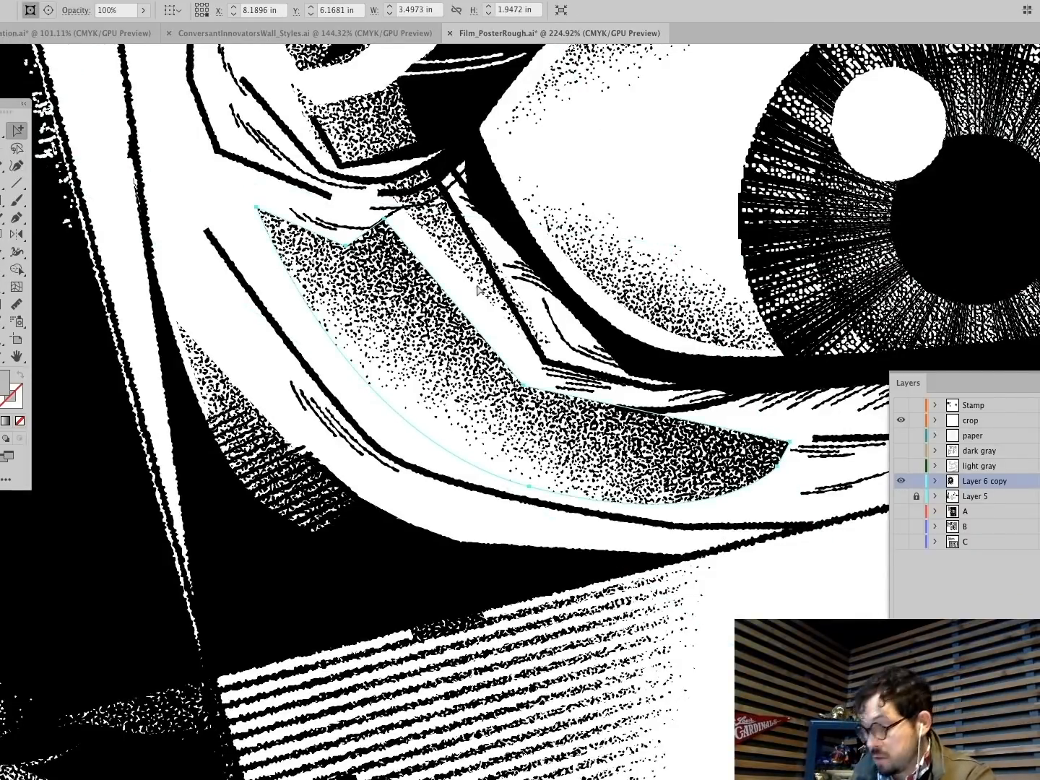
key("super+n")
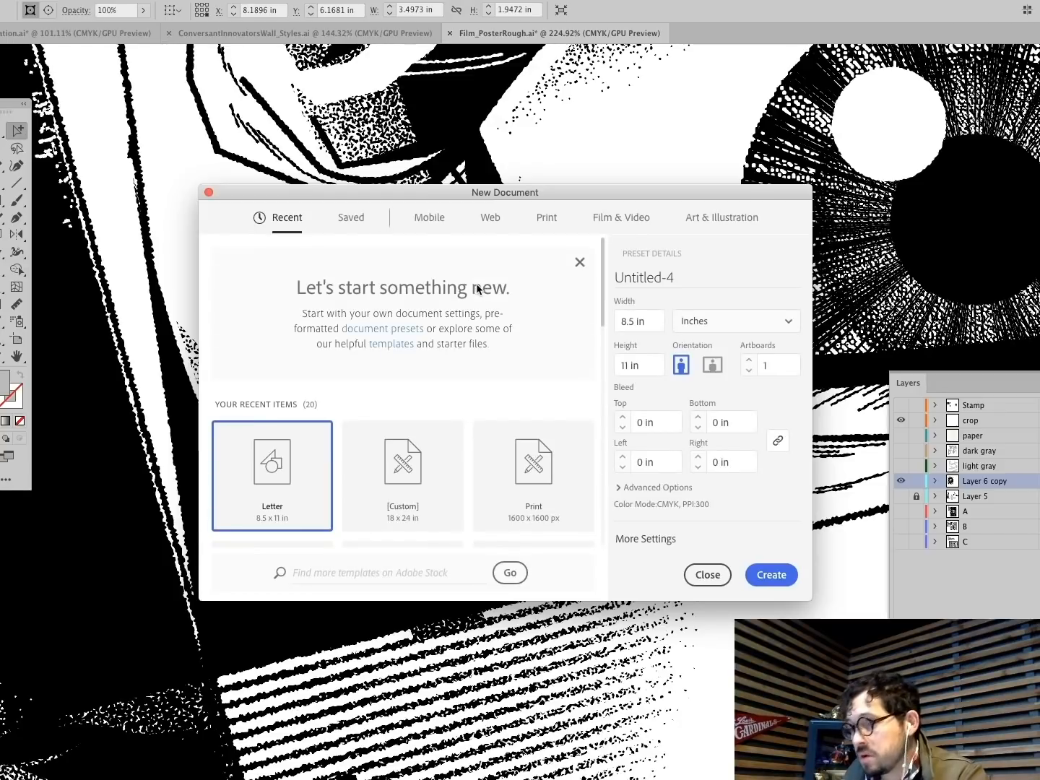
key("Escape")
key("super+v")
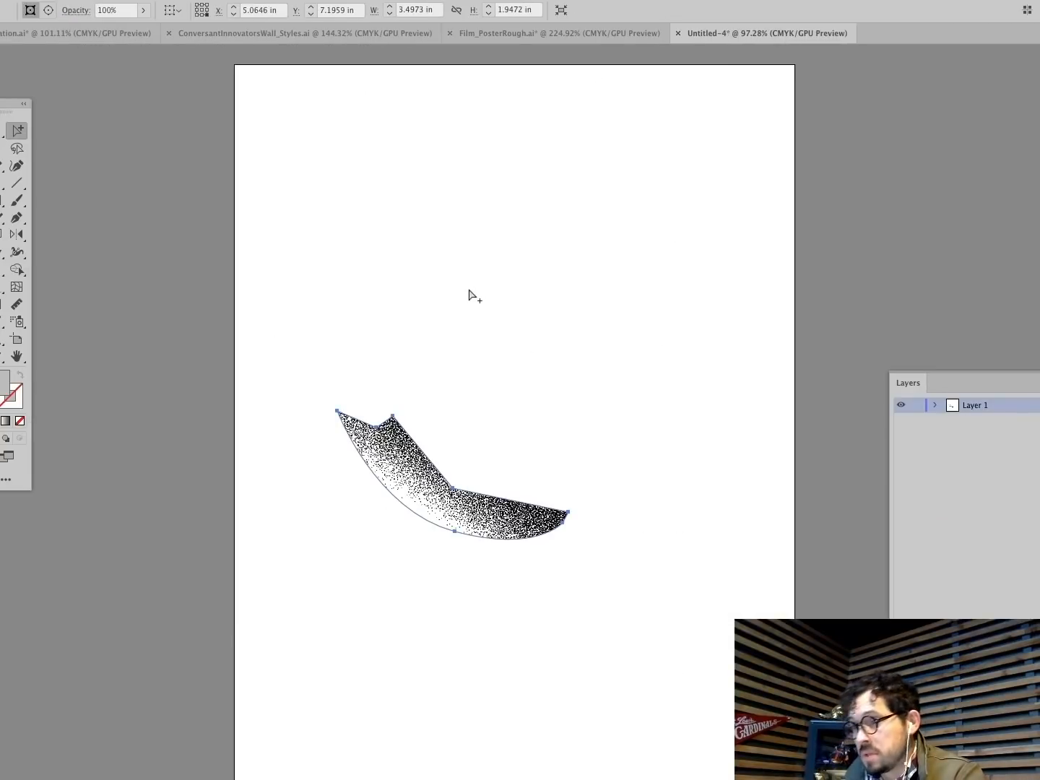
Step: Delete the clipping path around the pasted stipple shading to inspect the full FILMTexture.tif gradient, and undo the deletion
left_click(375, 374)
left_click(402, 461)
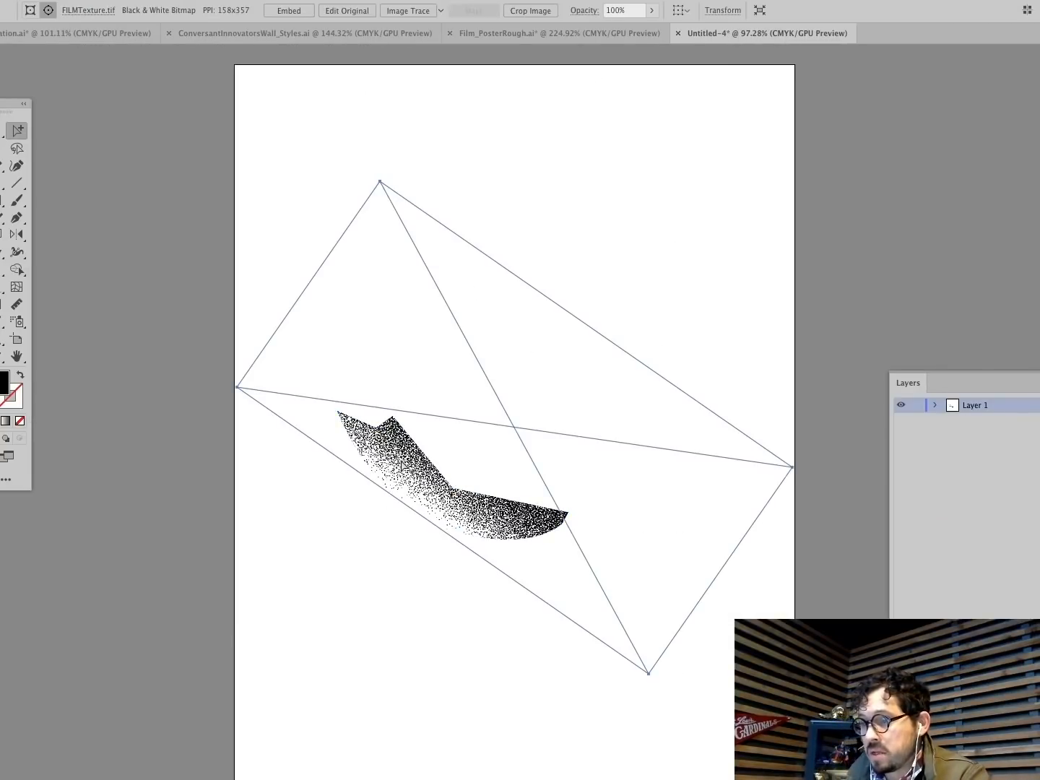
left_click(587, 257)
left_click(439, 472)
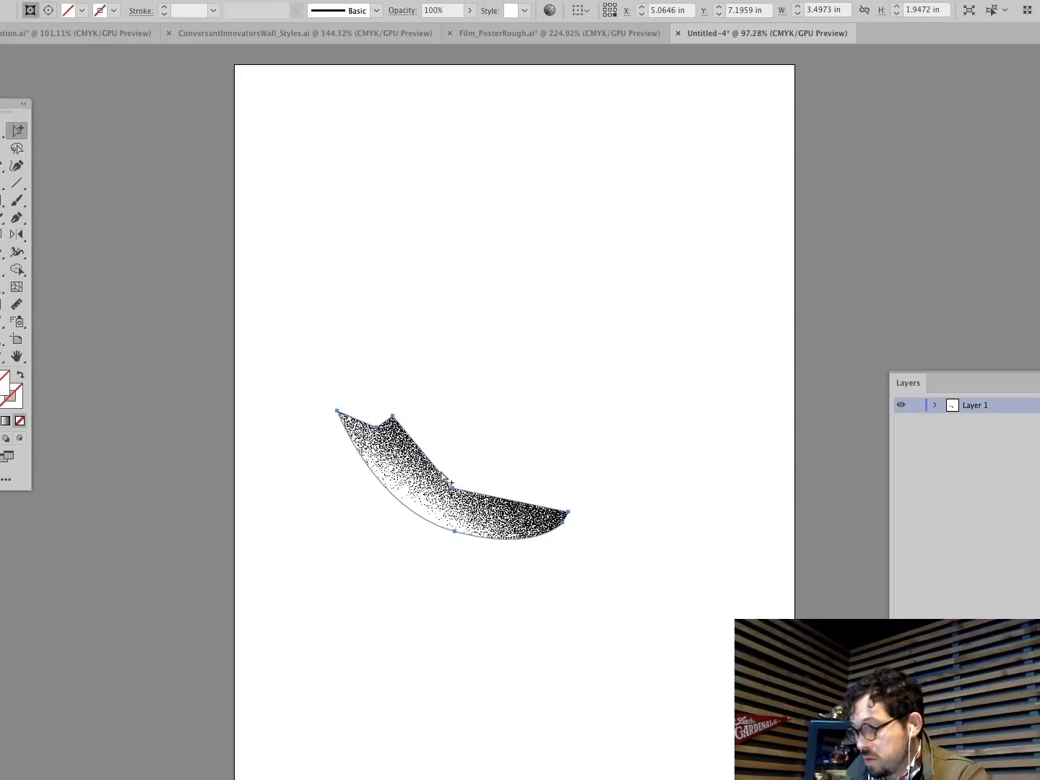
key("Delete")
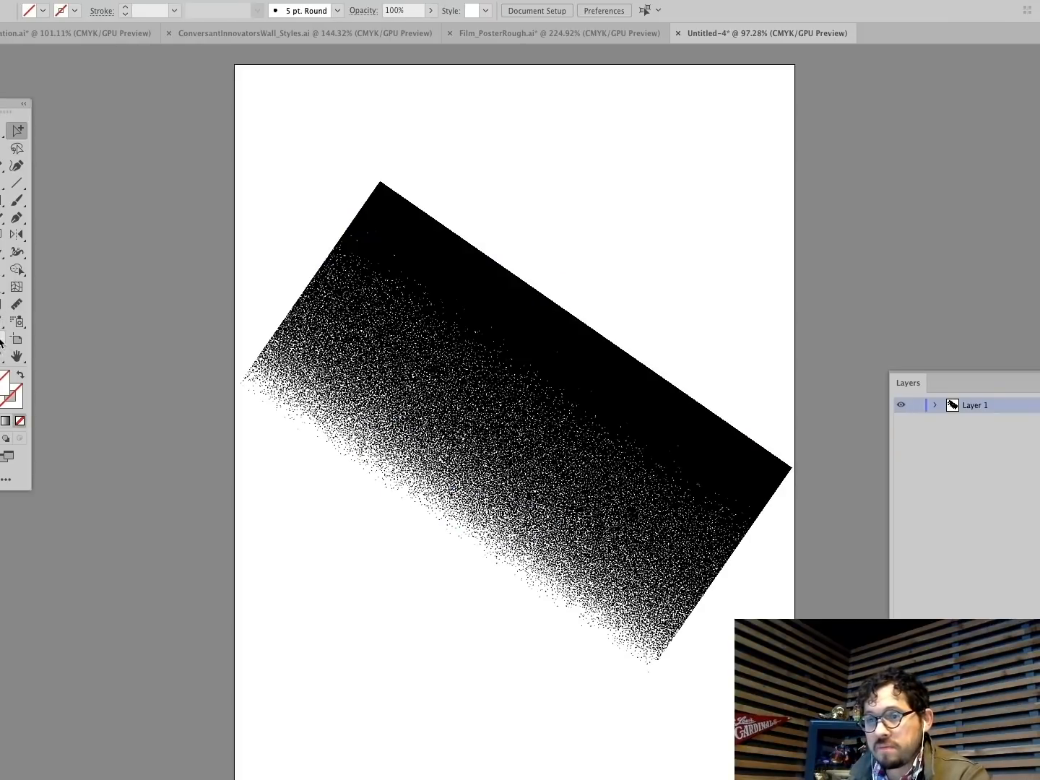
key("z")
left_click_drag(360, 313, 686, 595)
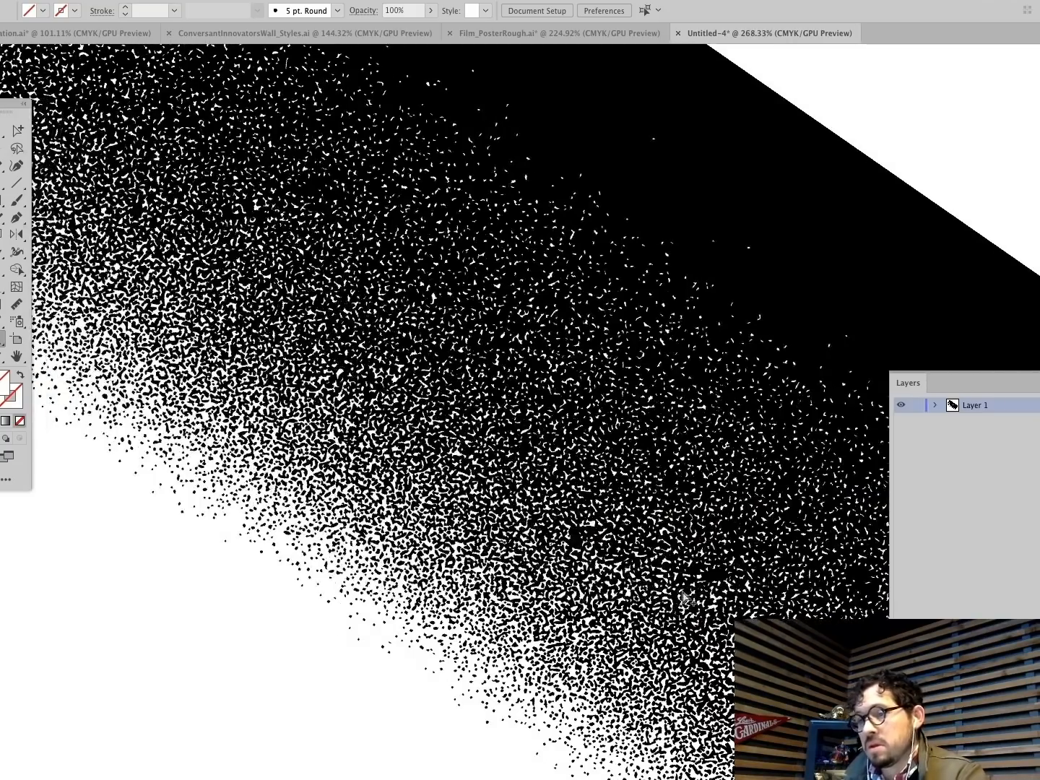
key("ctrl+z")
left_click(520, 433)
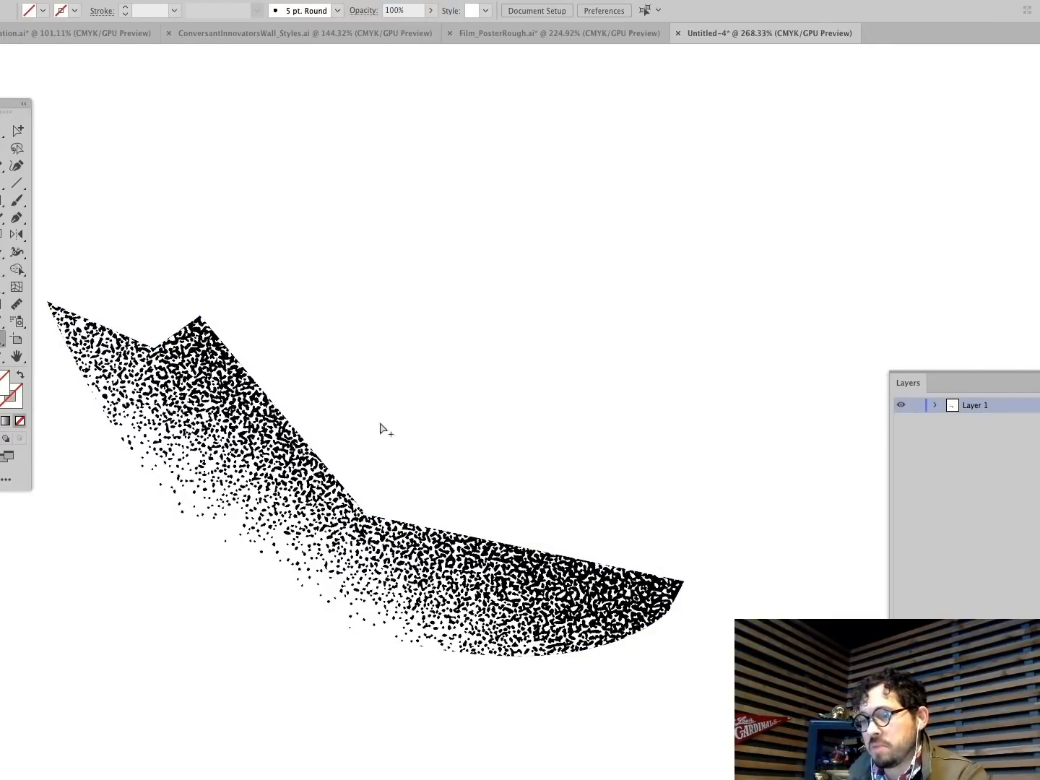
Step: Reshape the clipping path of the pasted stipple shading by moving its inner corner point outward and its bottom curve point downward
key("ctrl+0")
left_click_drag(377, 458, 419, 500)
left_click(293, 465)
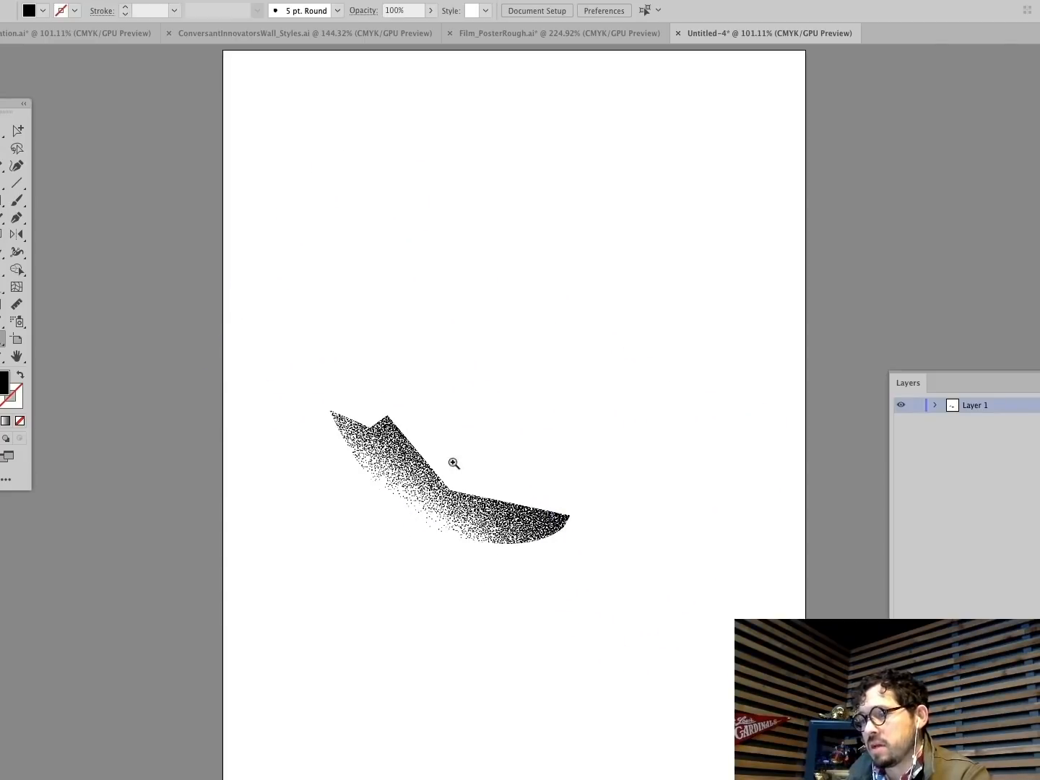
left_click(1, 130)
left_click(58, 146)
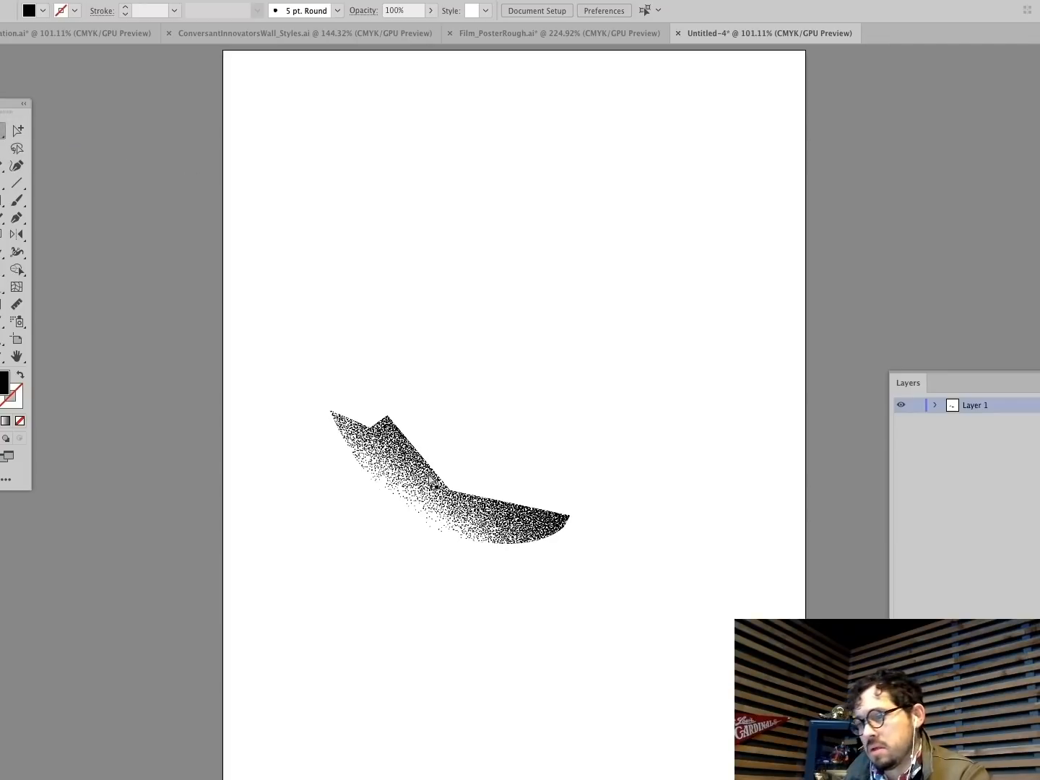
left_click_drag(446, 488, 490, 481)
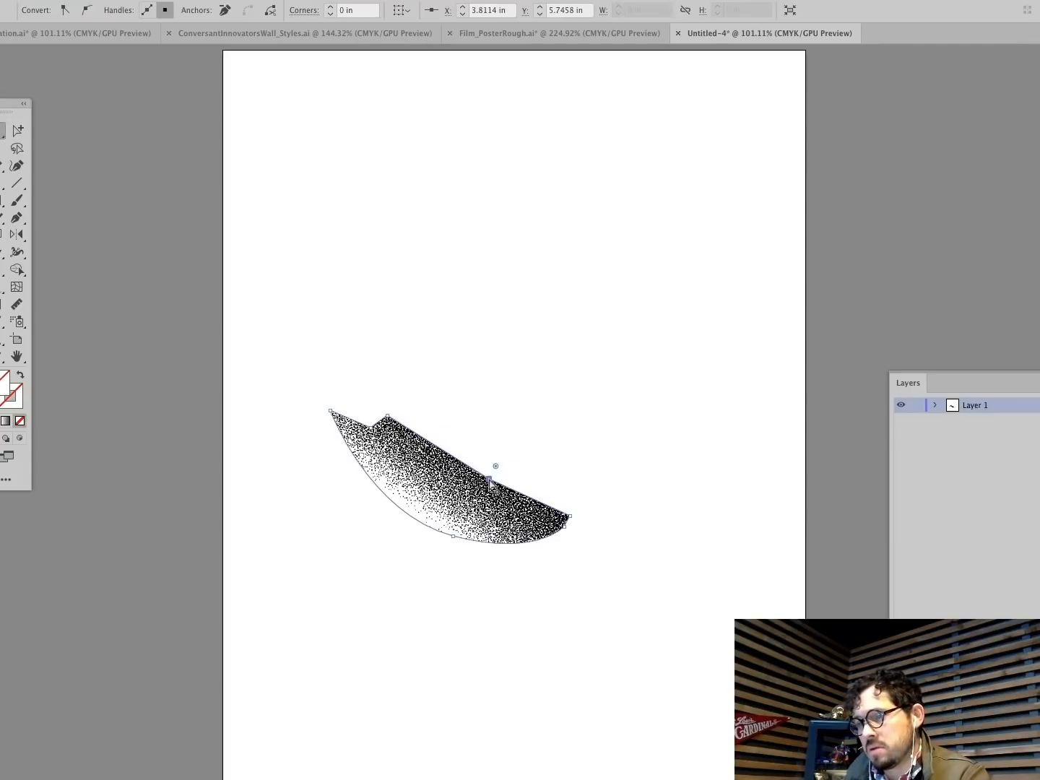
left_click_drag(453, 536, 455, 564)
left_click(536, 431)
left_click(468, 485)
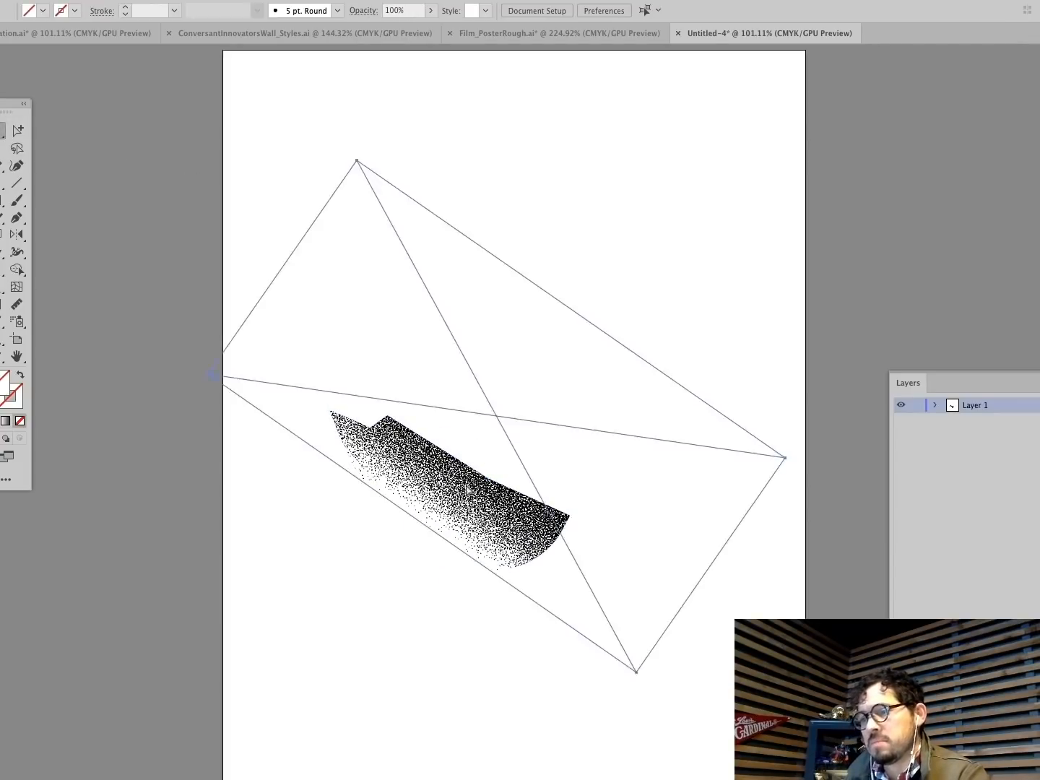
left_click(599, 107)
Step: Return to Film_PosterRough.ai and examine the stipple and line textures up close around the large upper eye and the adjoining text panel
left_click(668, 35)
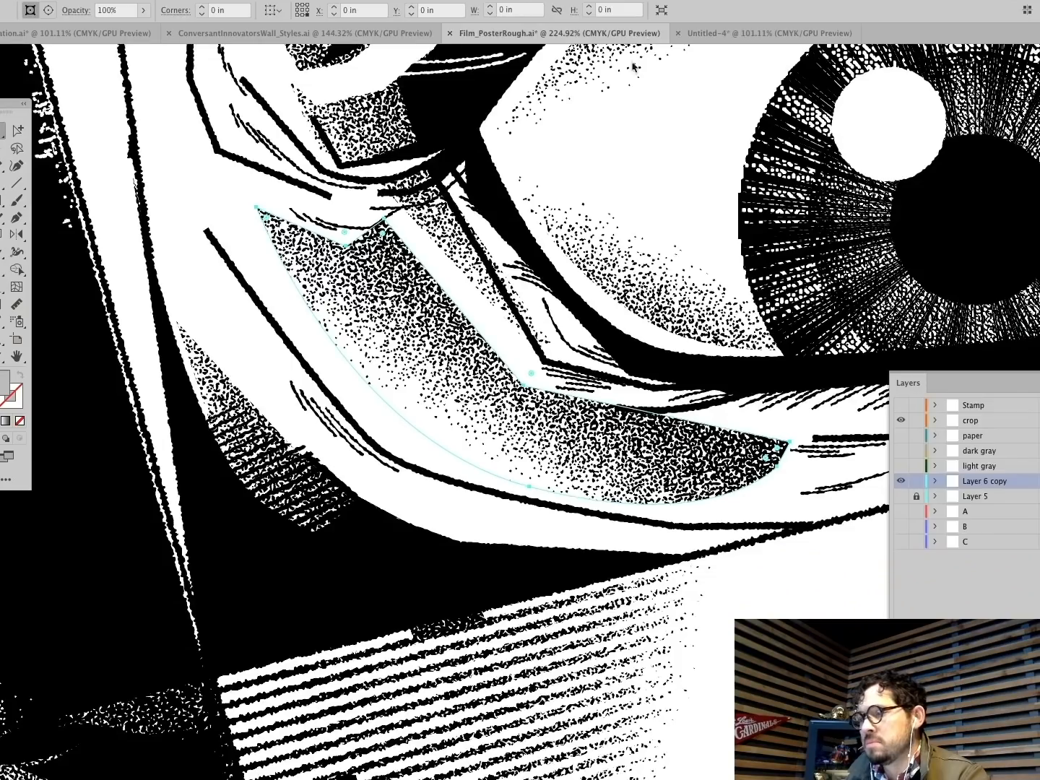
key("super+0")
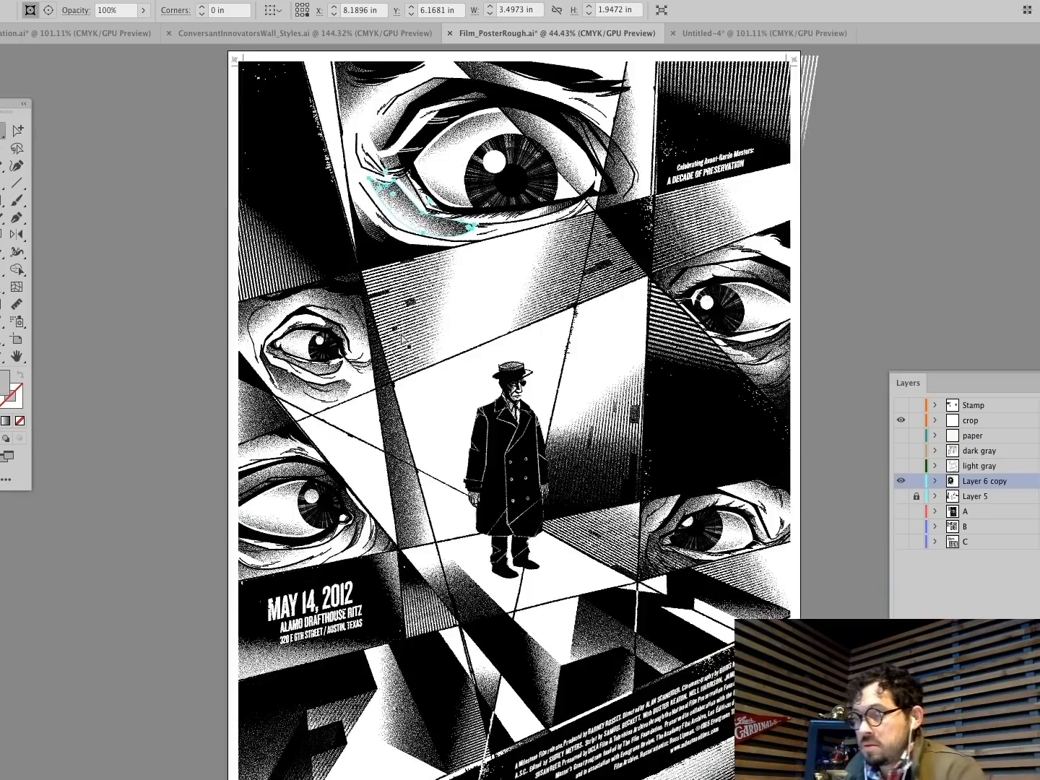
left_click(77, 328)
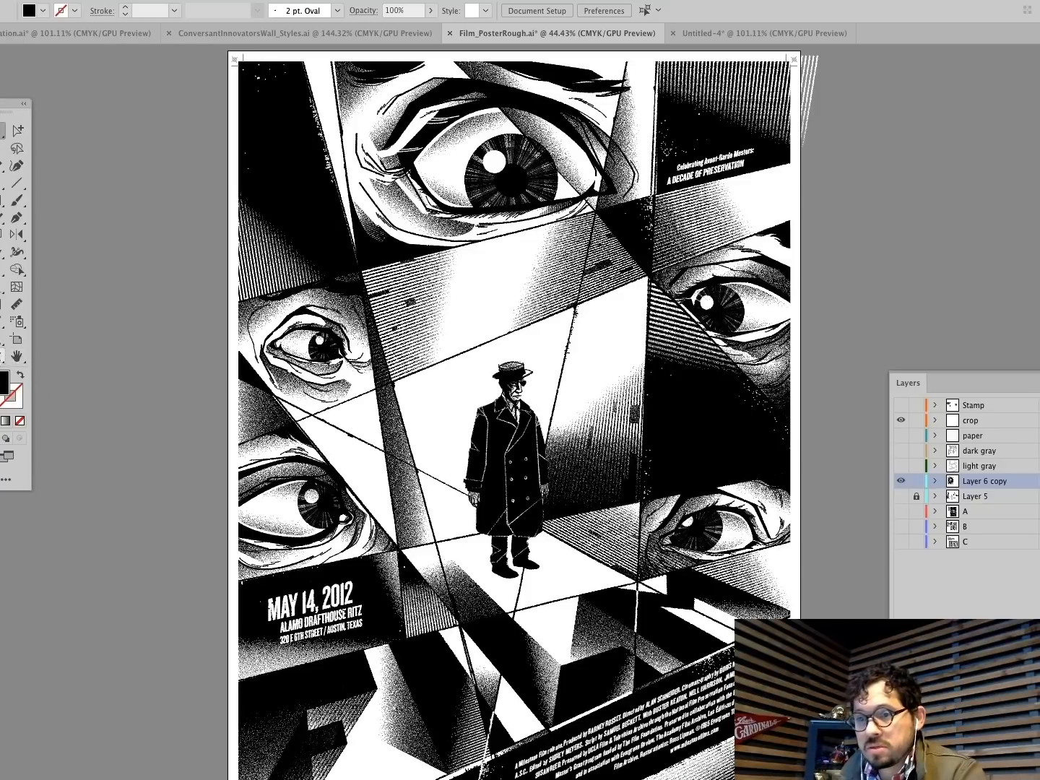
left_click(4, 341)
left_click_drag(366, 159, 499, 274)
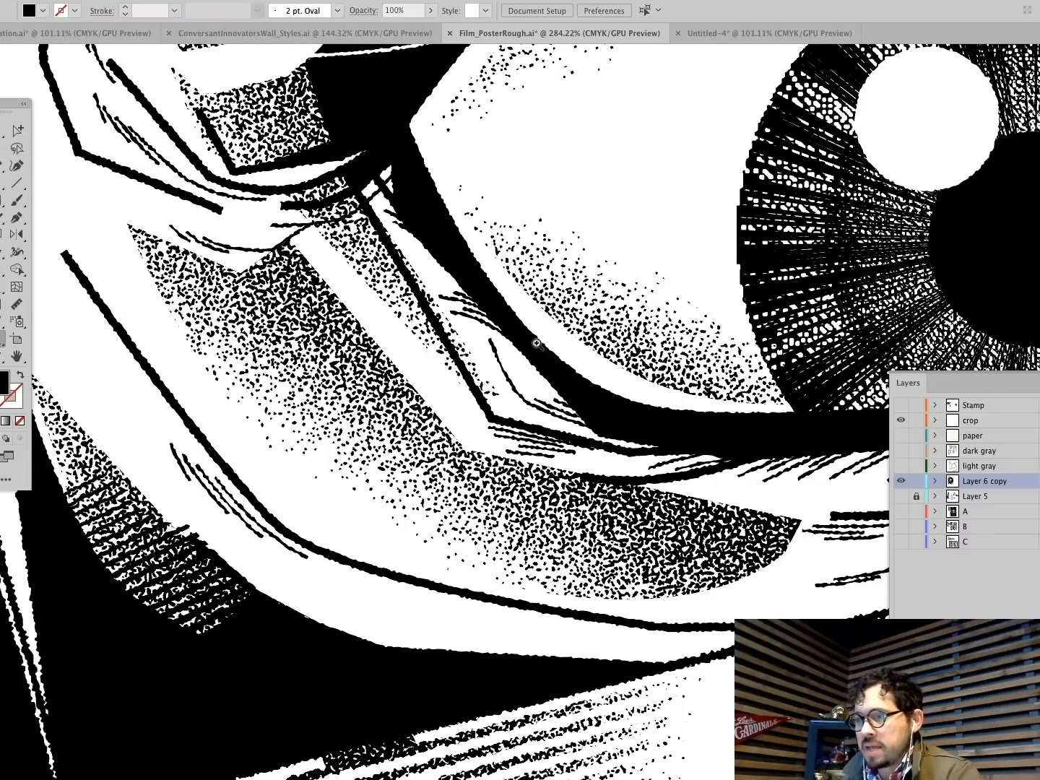
scroll(497, 296, "up", 5)
scroll(497, 296, "right", 10)
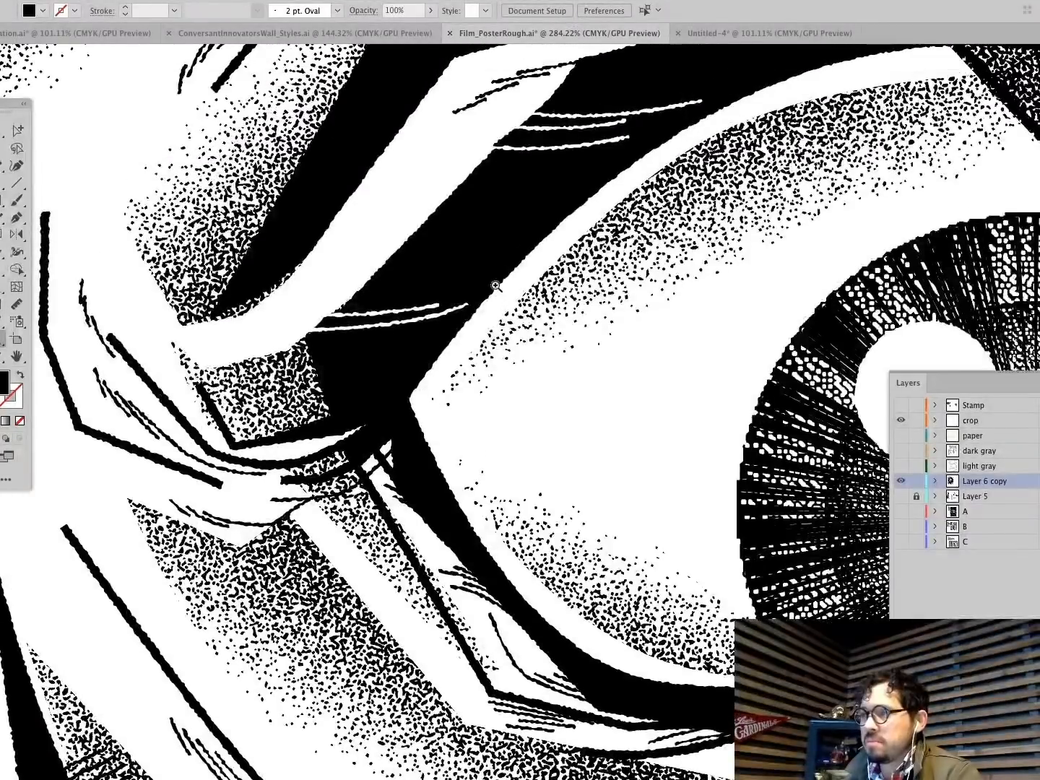
scroll(495, 290, "up", 8)
scroll(497, 287, "right", 15)
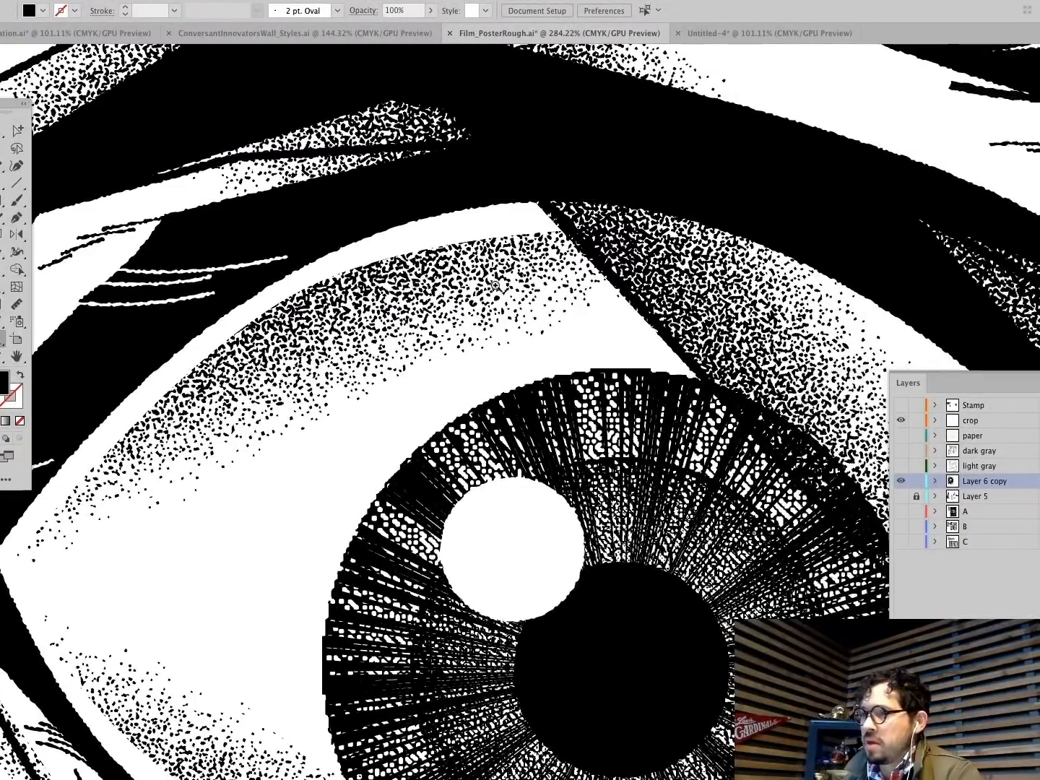
scroll(496, 286, "right", 7)
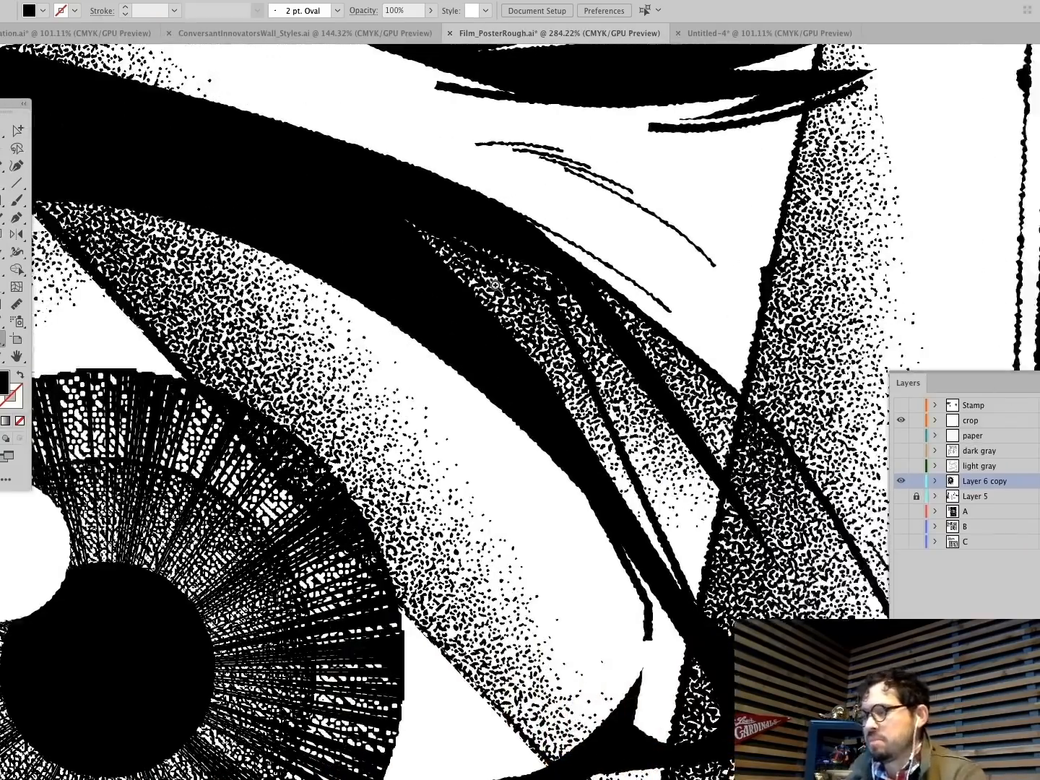
scroll(496, 286, "right", 13)
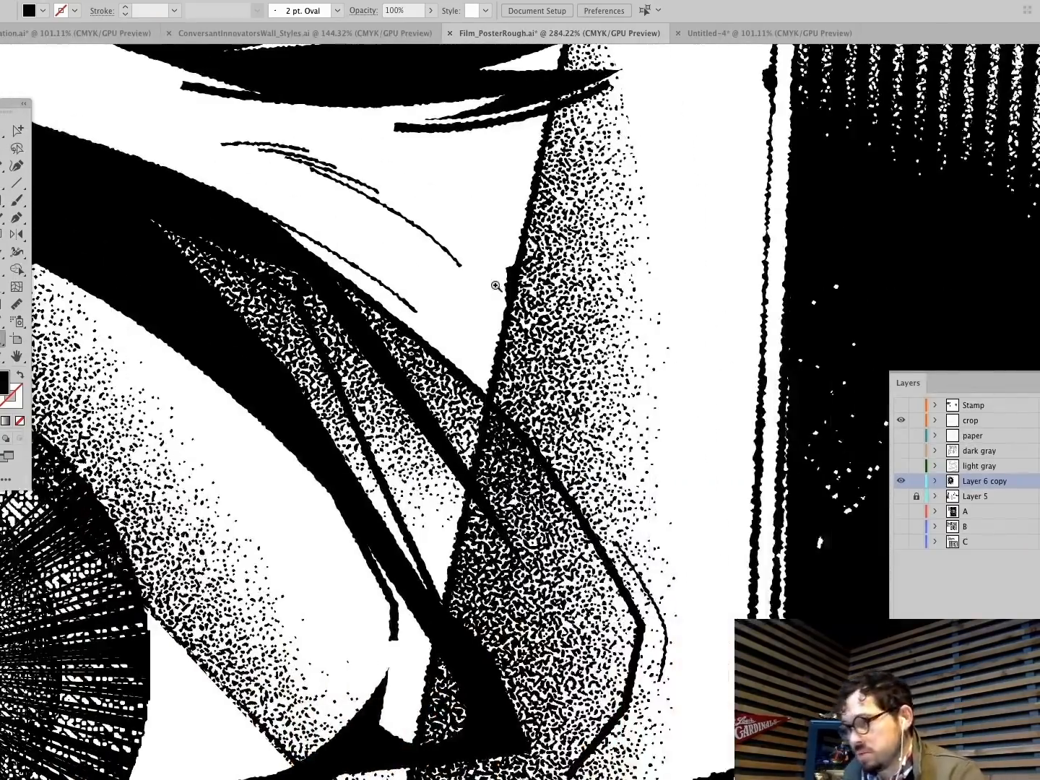
scroll(495, 286, "right", 10)
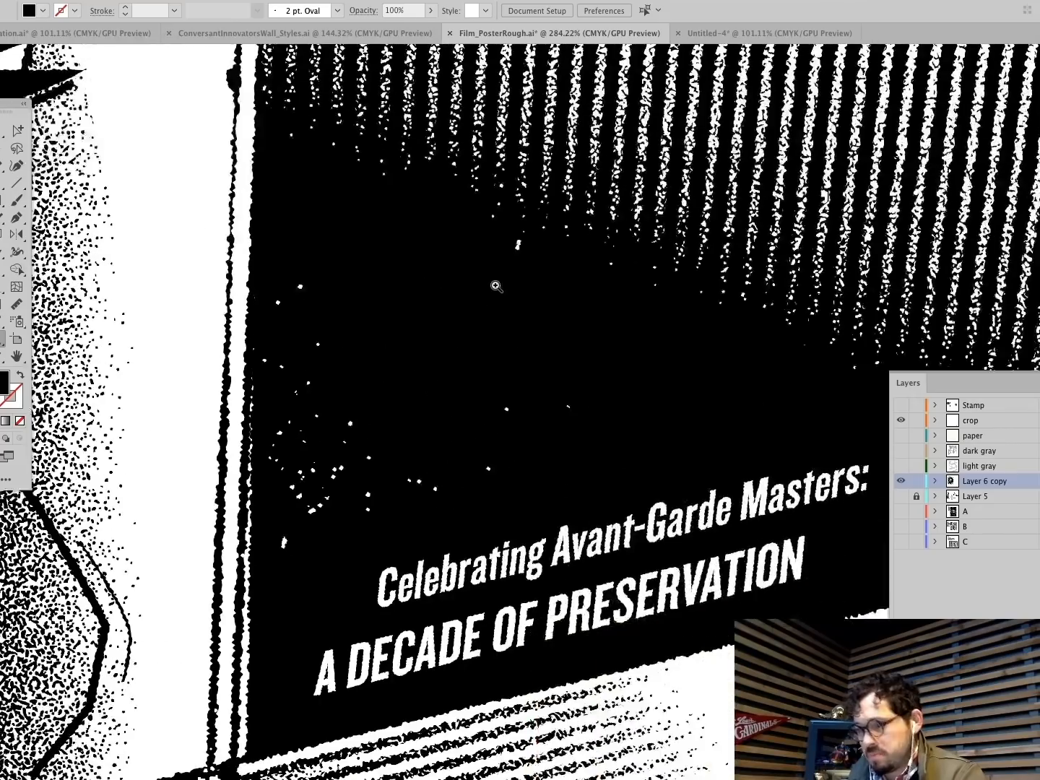
Step: Examine the striped and stippled textures around the right-hand eye and the coated figure, ending with the whole poster in view
scroll(496, 286, "down", 15)
scroll(495, 287, "down", 20)
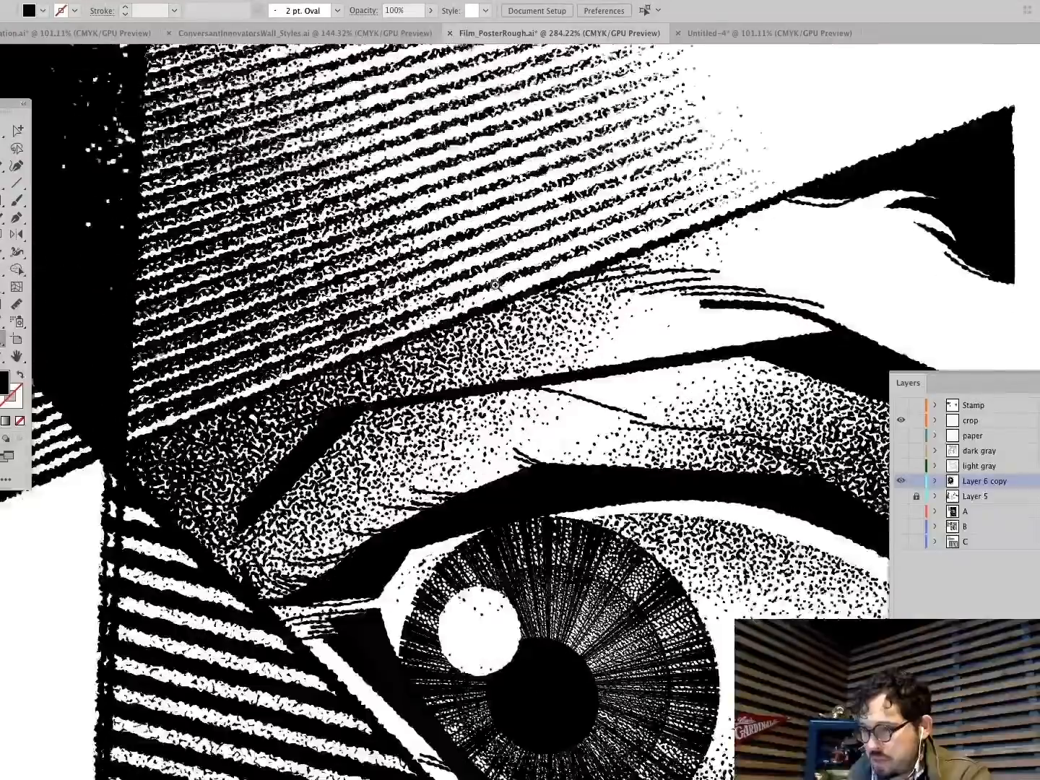
scroll(496, 286, "left", 5)
scroll(496, 286, "left", 7)
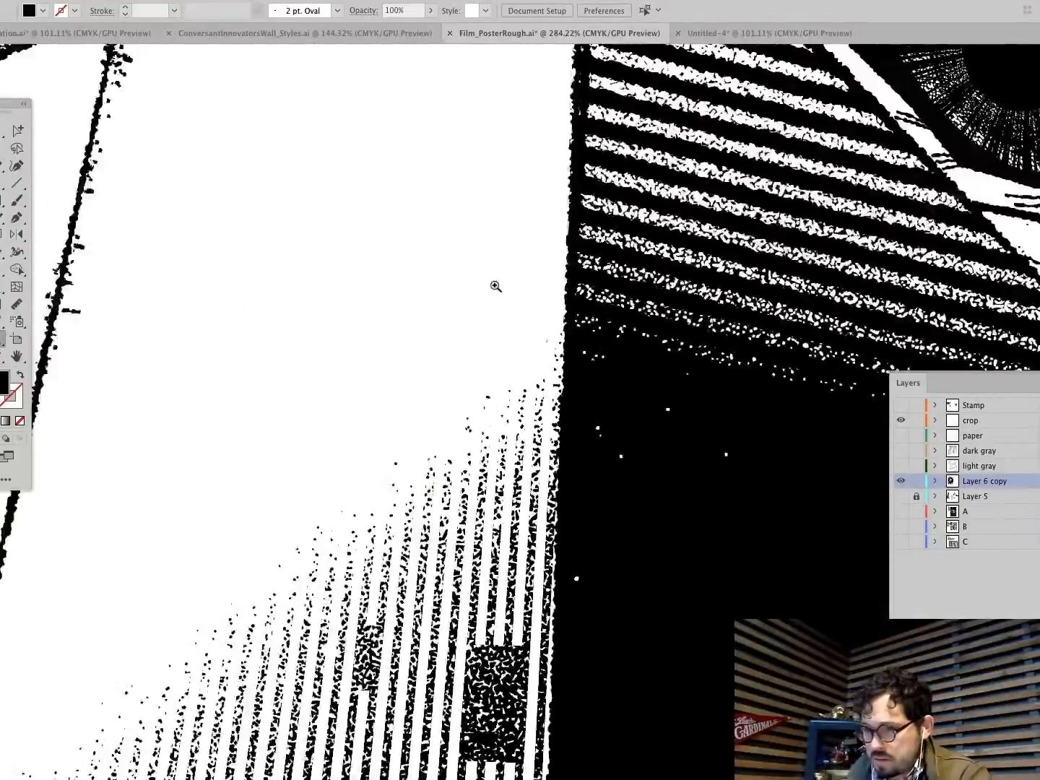
scroll(496, 286, "down", 16)
scroll(497, 286, "left", 11)
scroll(496, 286, "left", 5)
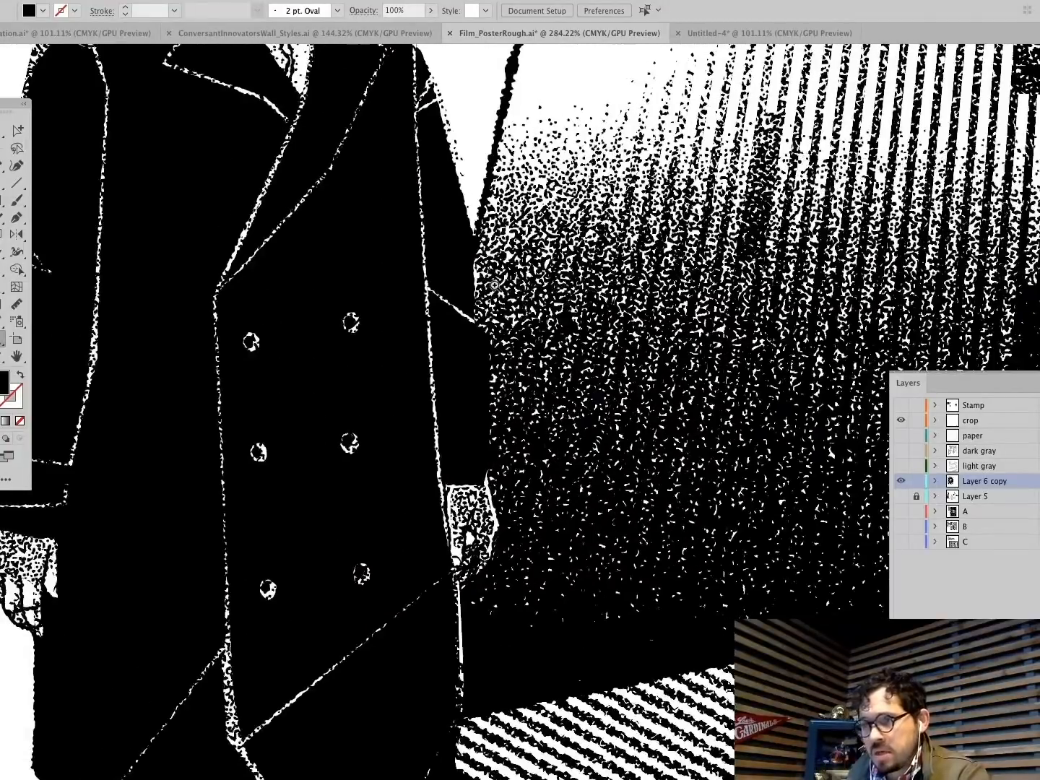
scroll(496, 286, "down", 16)
scroll(495, 286, "left", 6)
key("super+0")
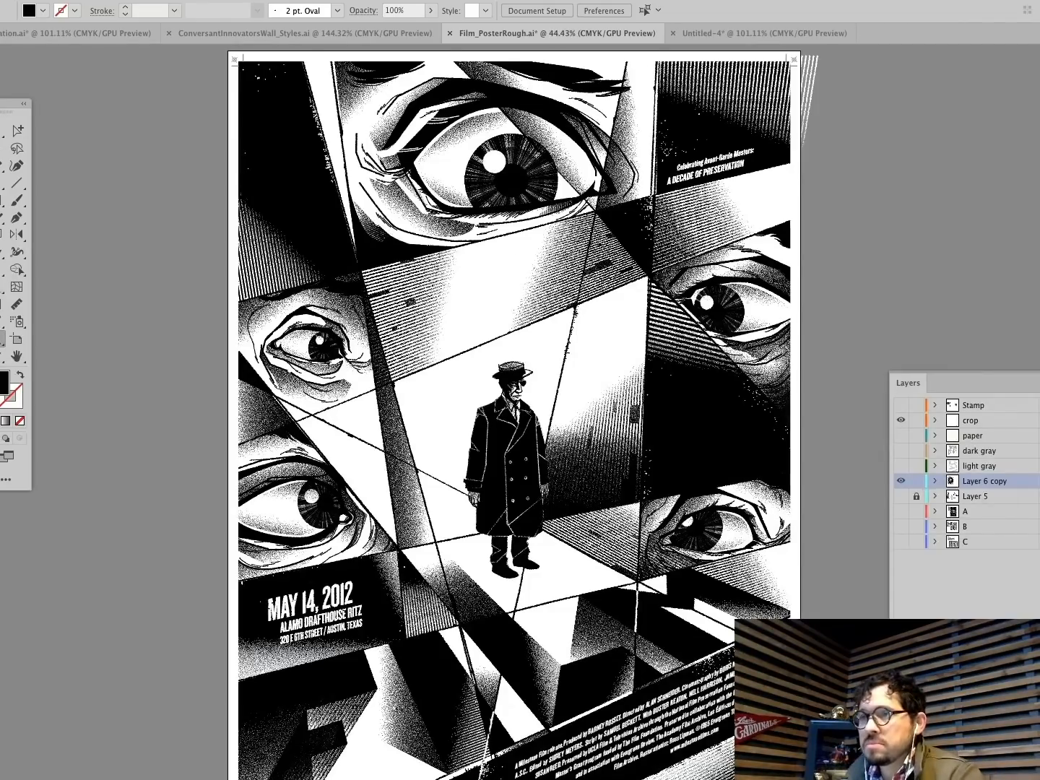
Step: Display the Film poster in Outline mode to inspect the frames of its clipped textures
left_click(253, 0)
mouse_move(296, 0)
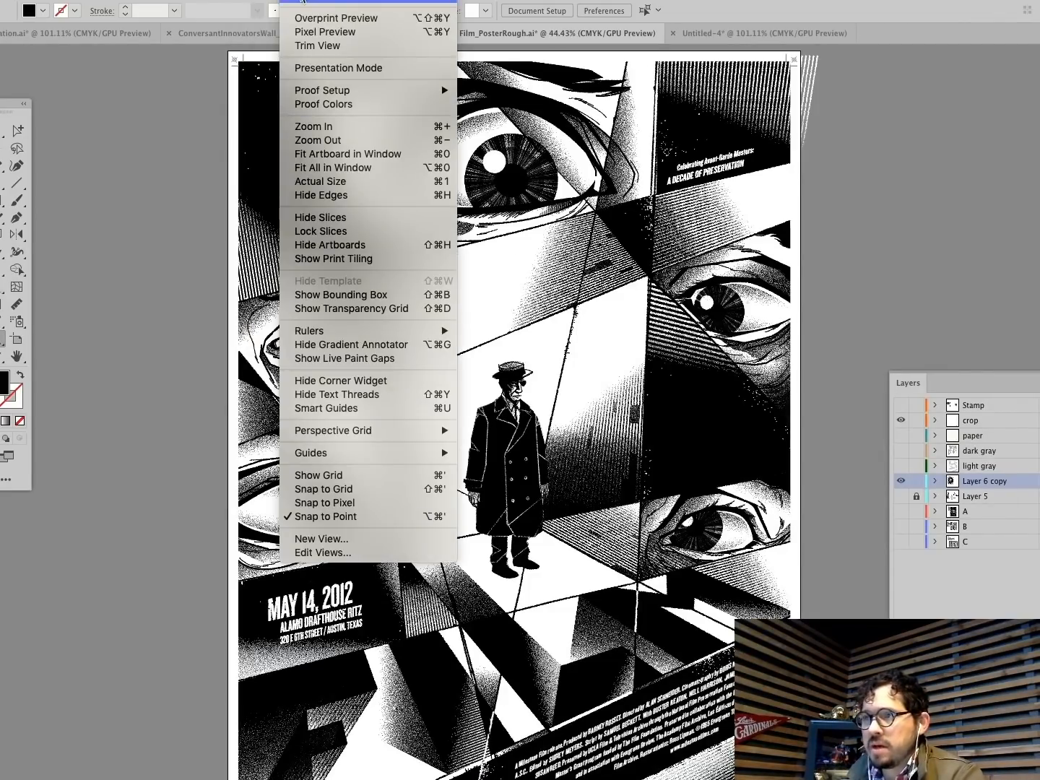
left_click(303, 2)
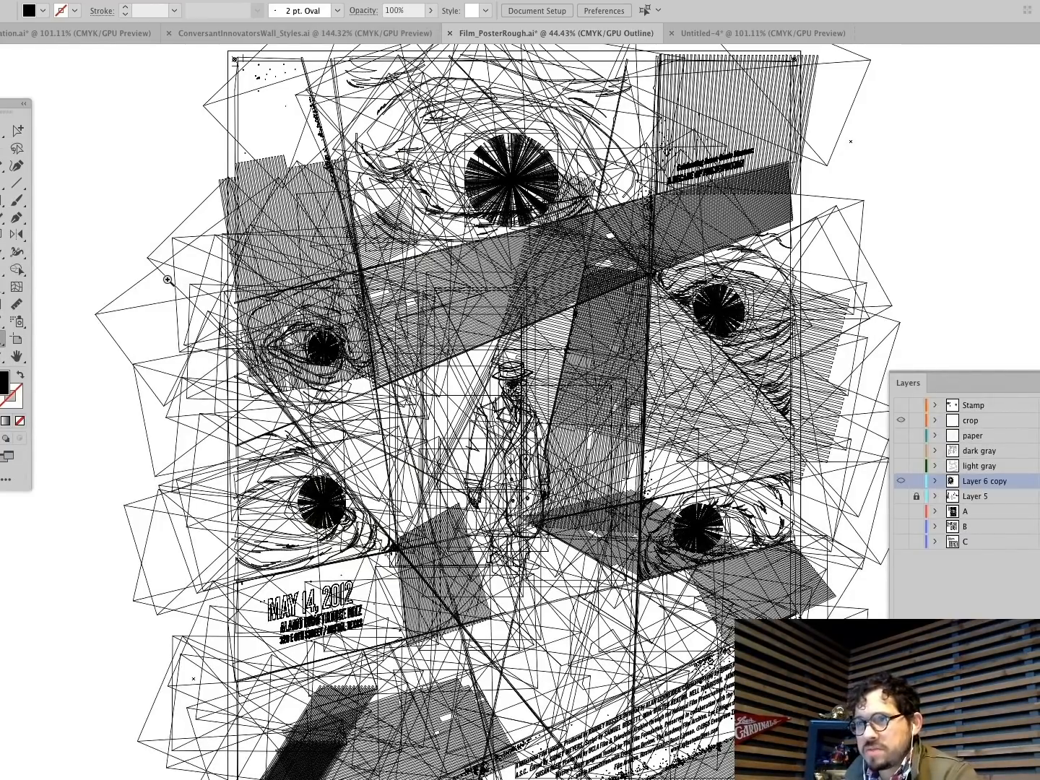
Step: Close the untitled stipple document and Film_PosterRough.ai without saving either one
left_click(667, 36)
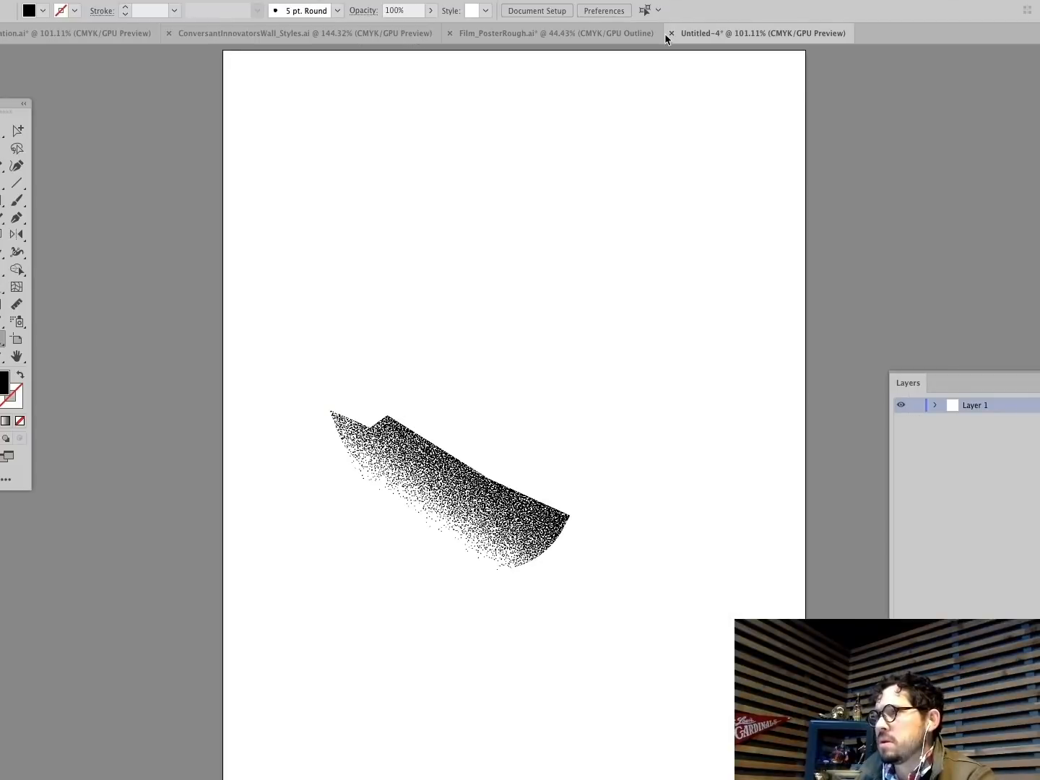
left_click(671, 33)
left_click(525, 432)
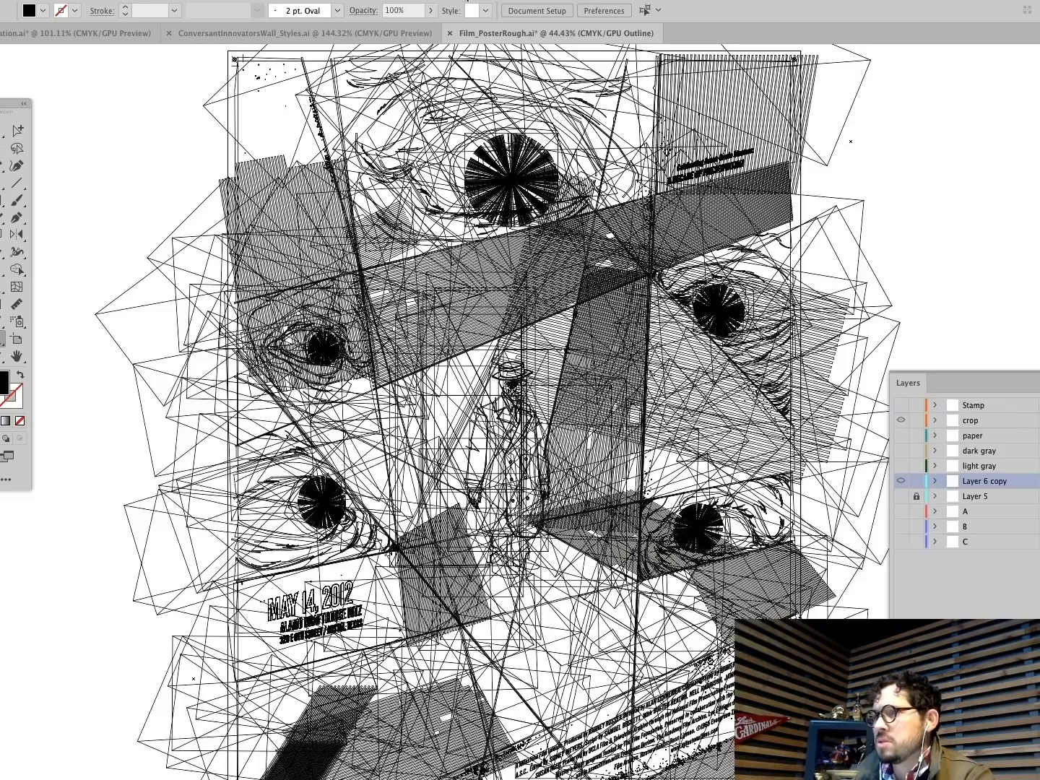
left_click(450, 34)
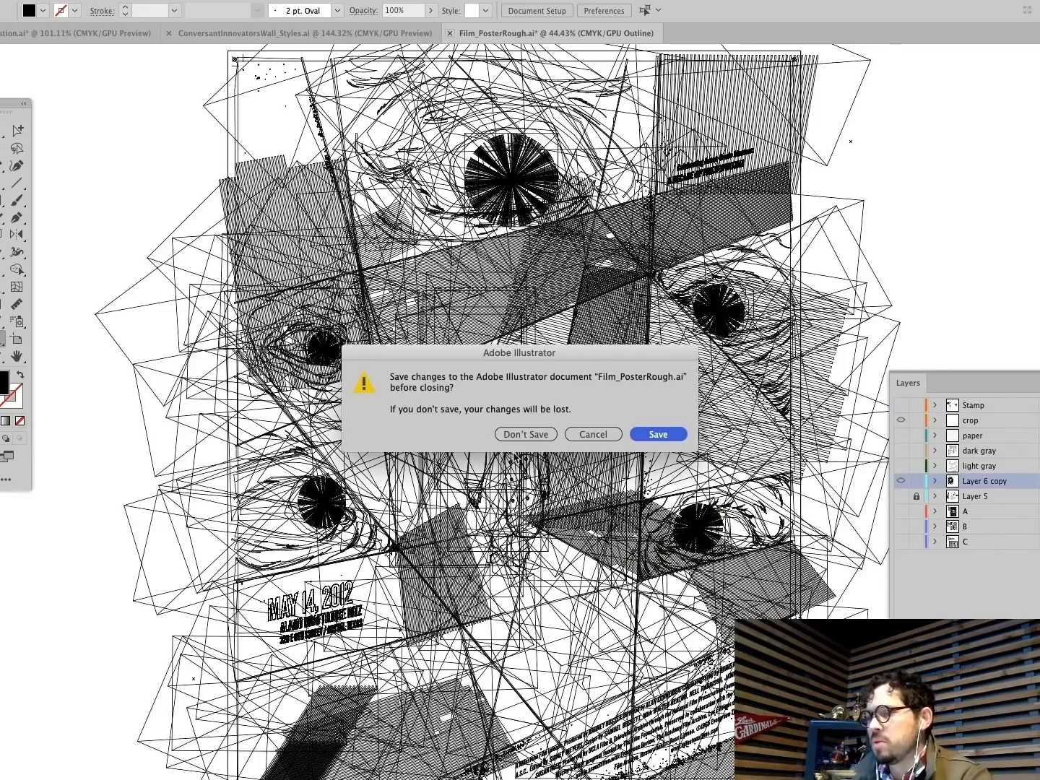
left_click(528, 436)
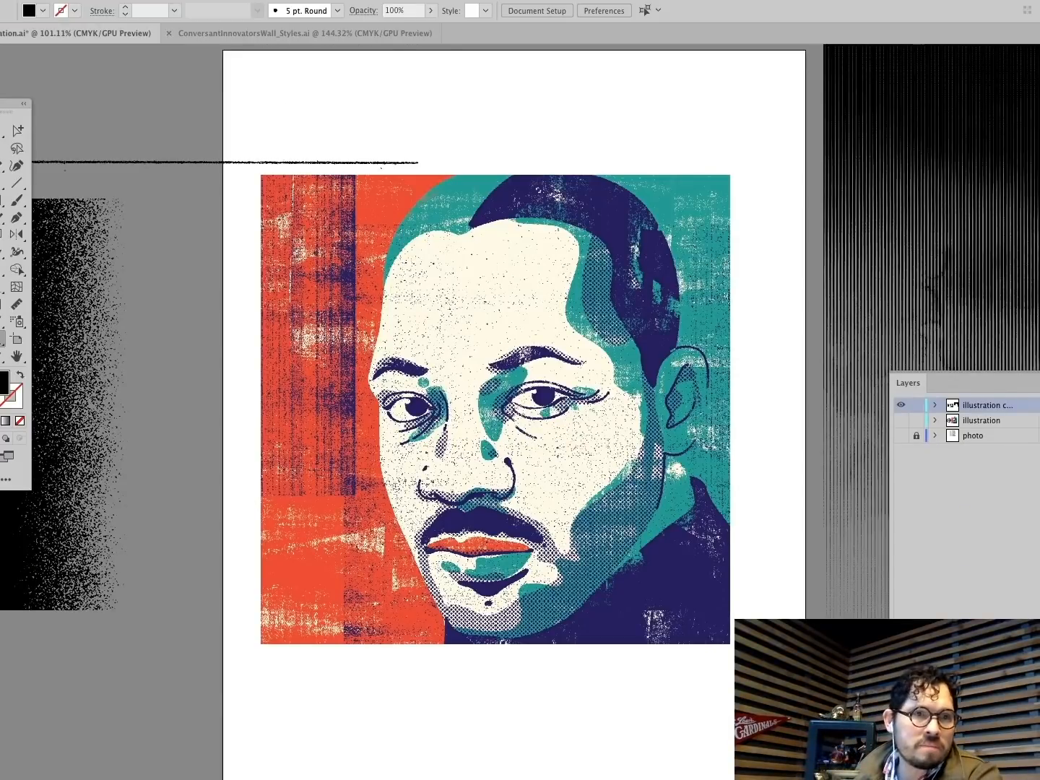
Step: Switch to Photoshop and add a new layer to the blank white grayscale document
key("super+Tab")
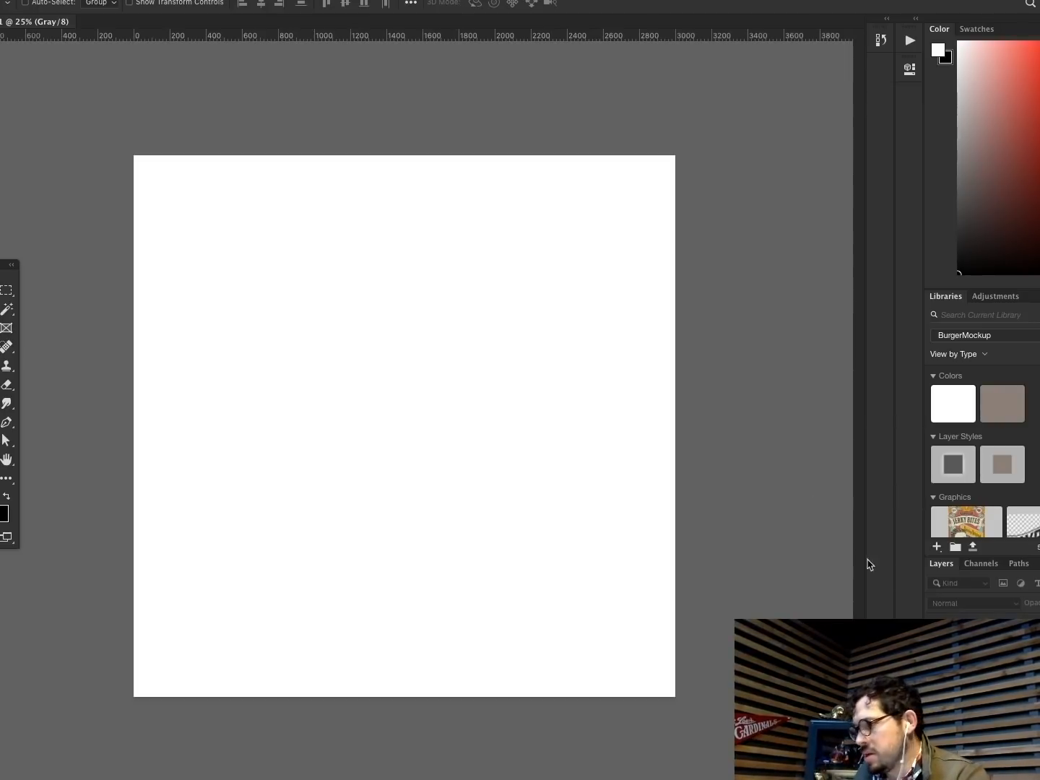
key("ctrl+shift+n")
key("Return")
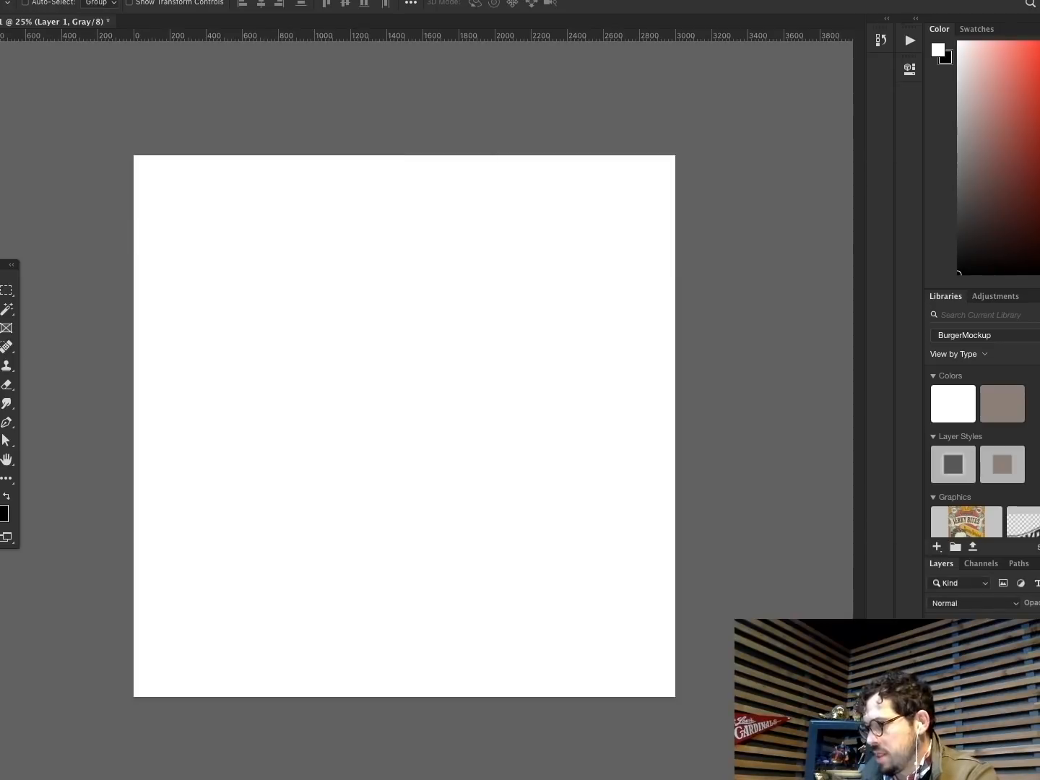
Step: Swap to a black foreground and build a horizontal black-to-white gradient on the new layer with repeated Gradient tool passes in Screen mode
left_click(7, 497)
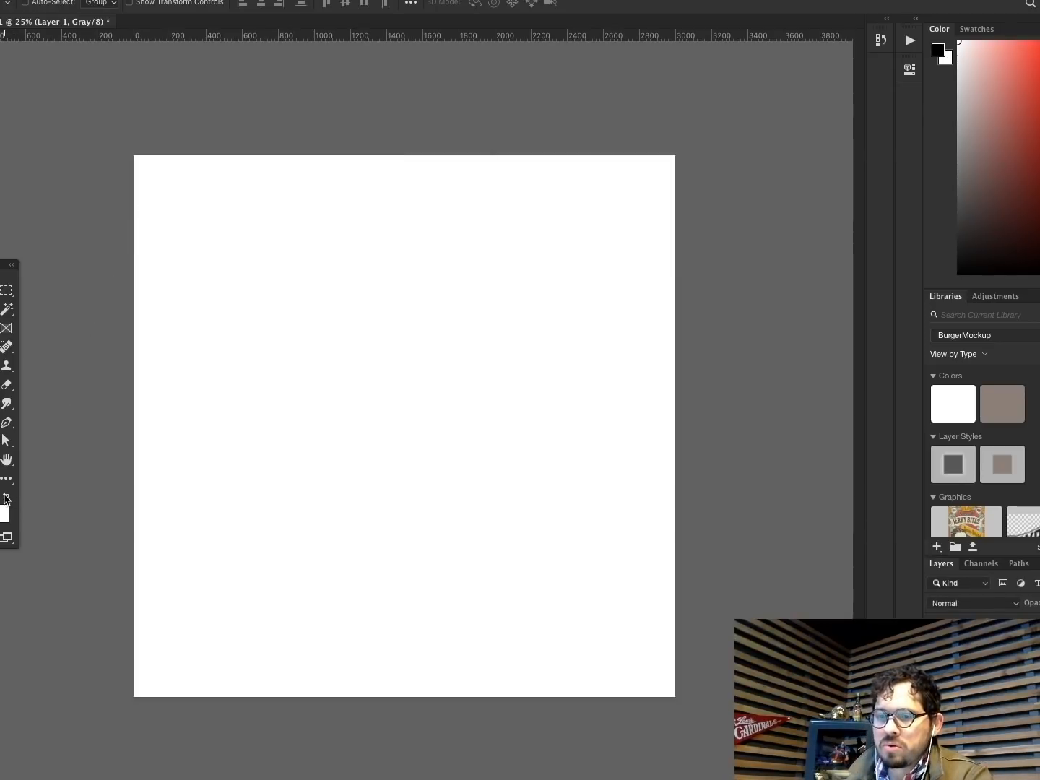
key("g")
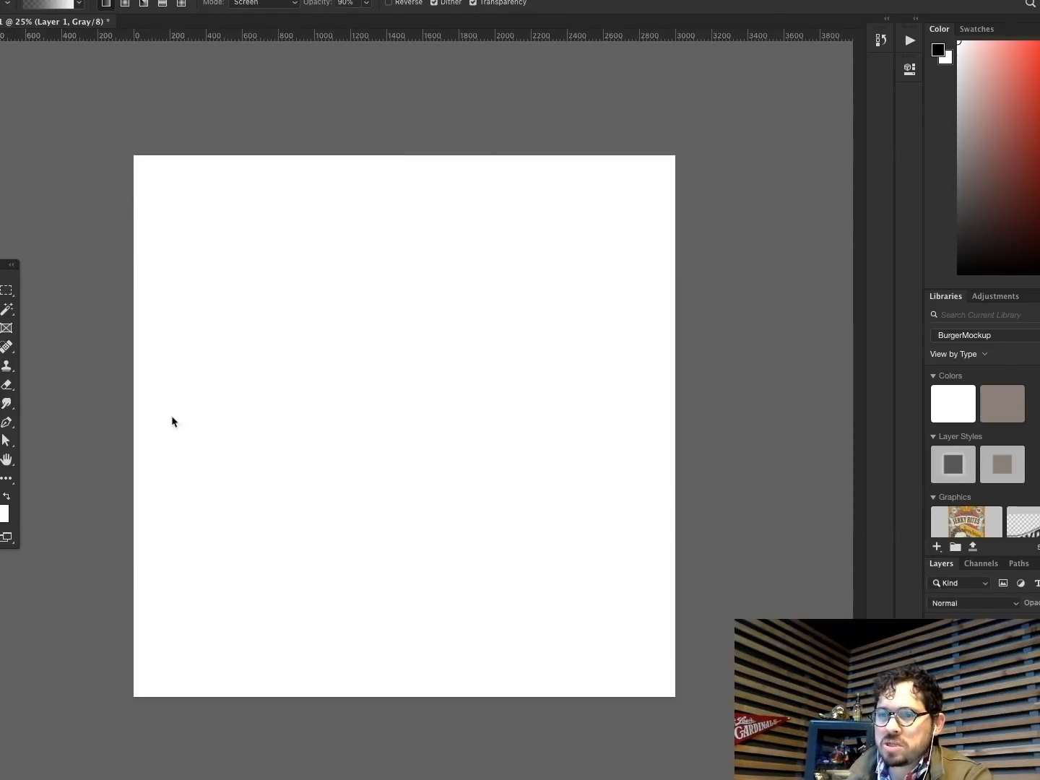
left_click(79, 4)
left_click_drag(316, 426, 759, 424)
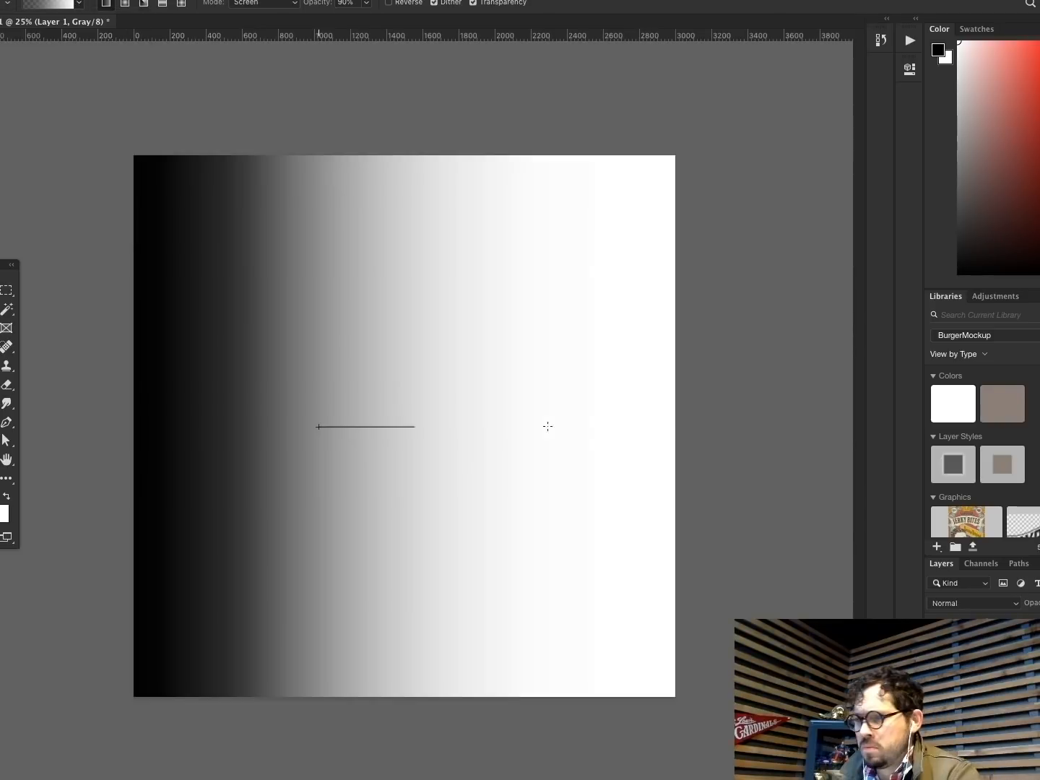
left_click_drag(274, 419, 641, 416)
left_click_drag(301, 420, 747, 419)
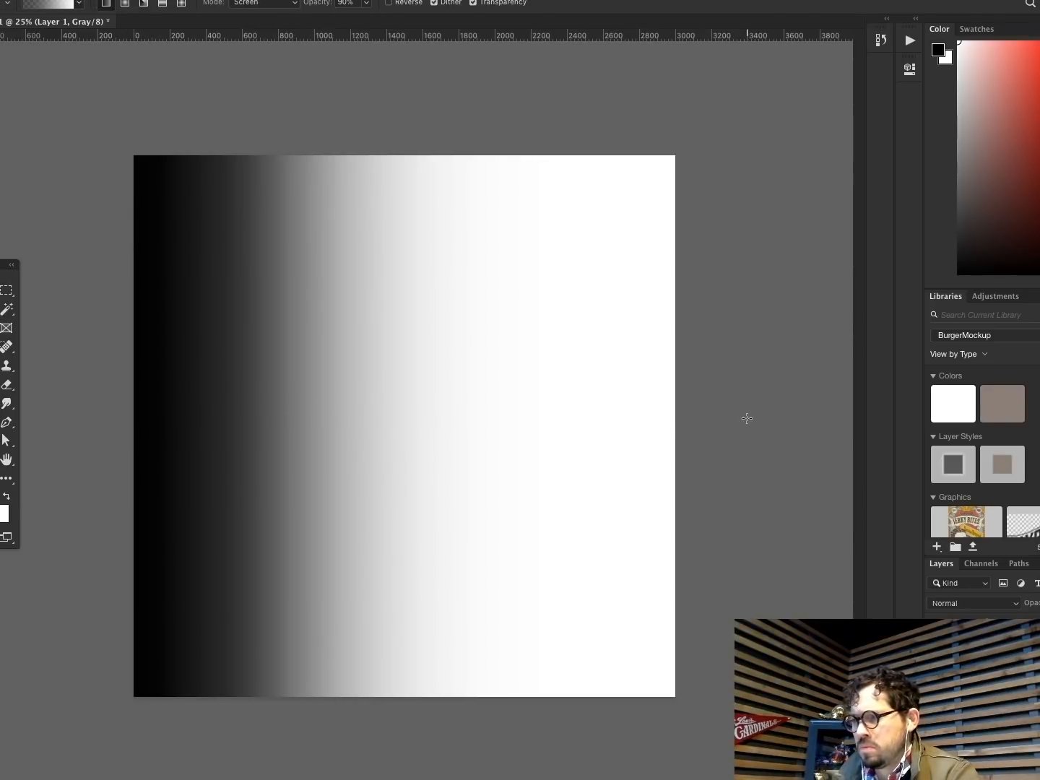
left_click_drag(262, 422, 693, 433)
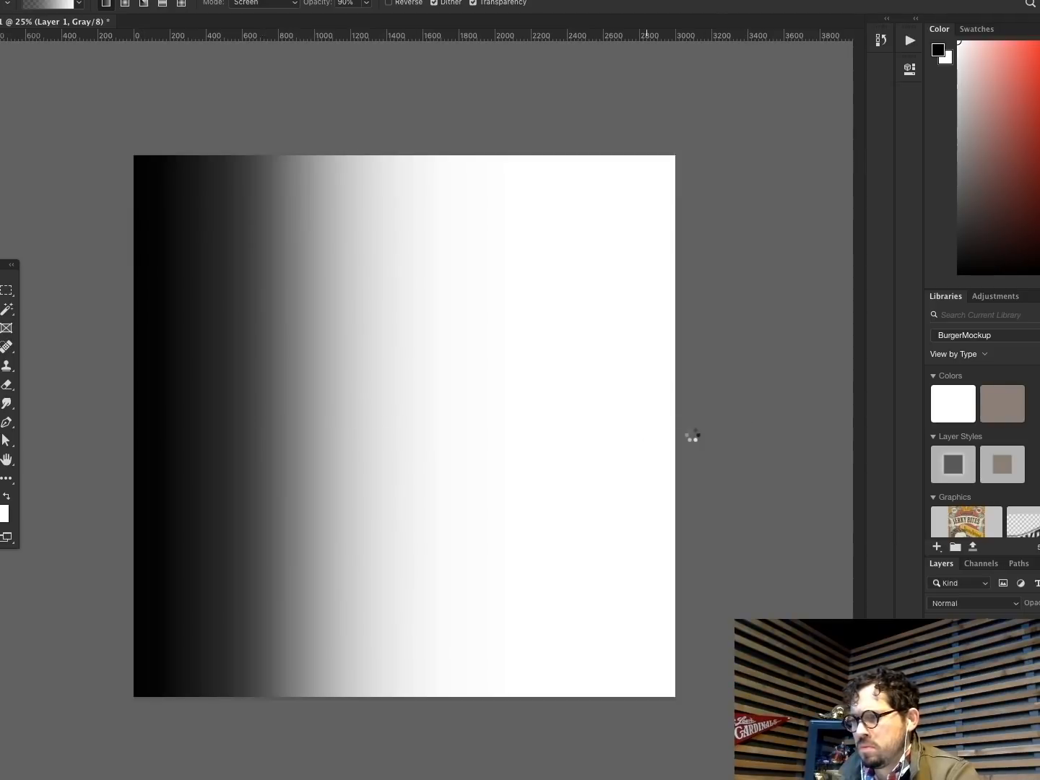
Step: Stretch the gradient layer horizontally past the canvas's right edge to broaden its tonal fade
key("ctrl+t")
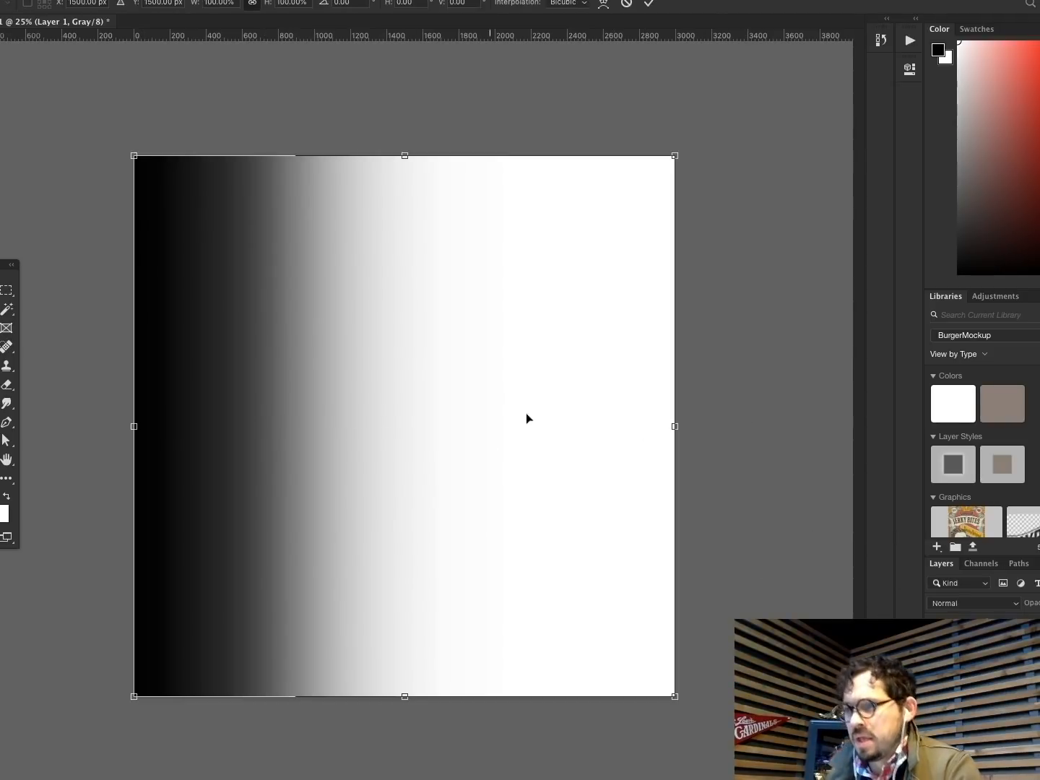
left_click_drag(674, 427, 858, 426)
key("Return")
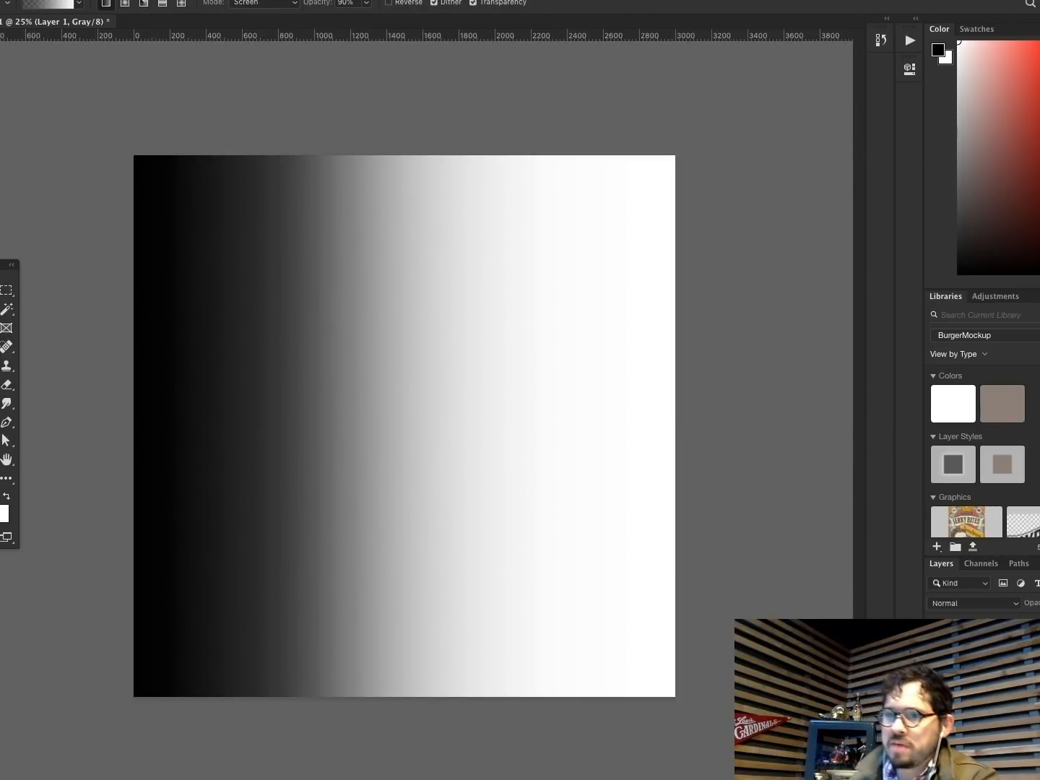
key("v")
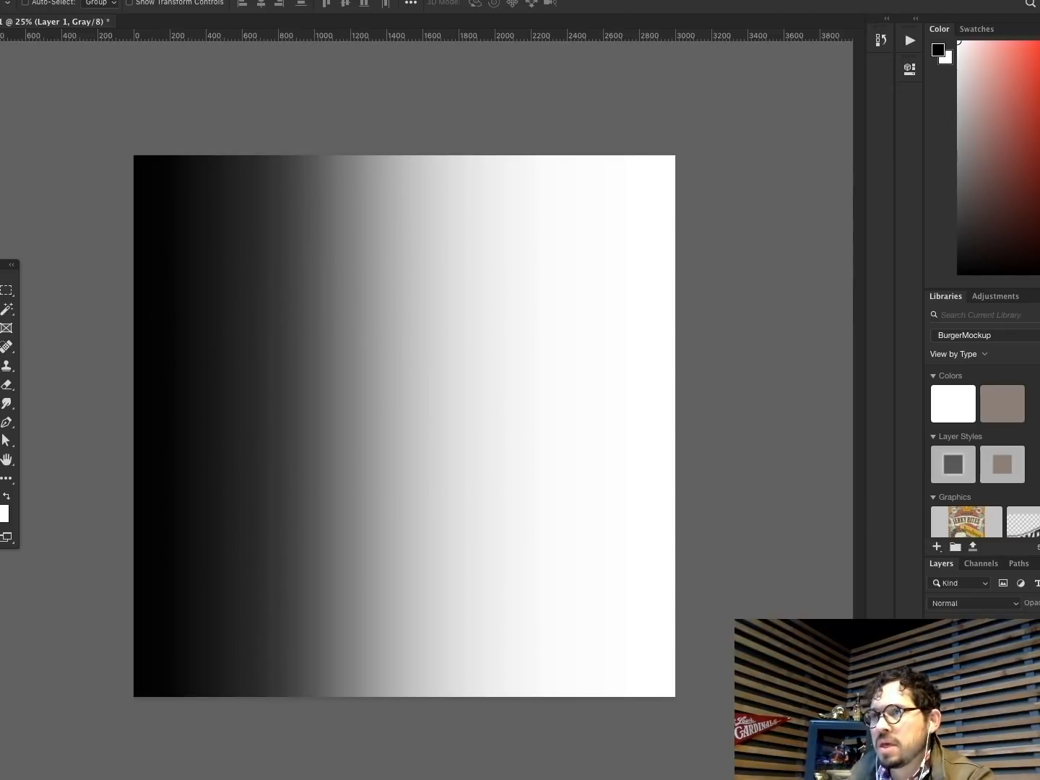
Step: Start converting the flattened gradient to Bitmap at 300 pixels/inch using the Halftone Screen method
left_click(137, 0)
mouse_move(199, 0)
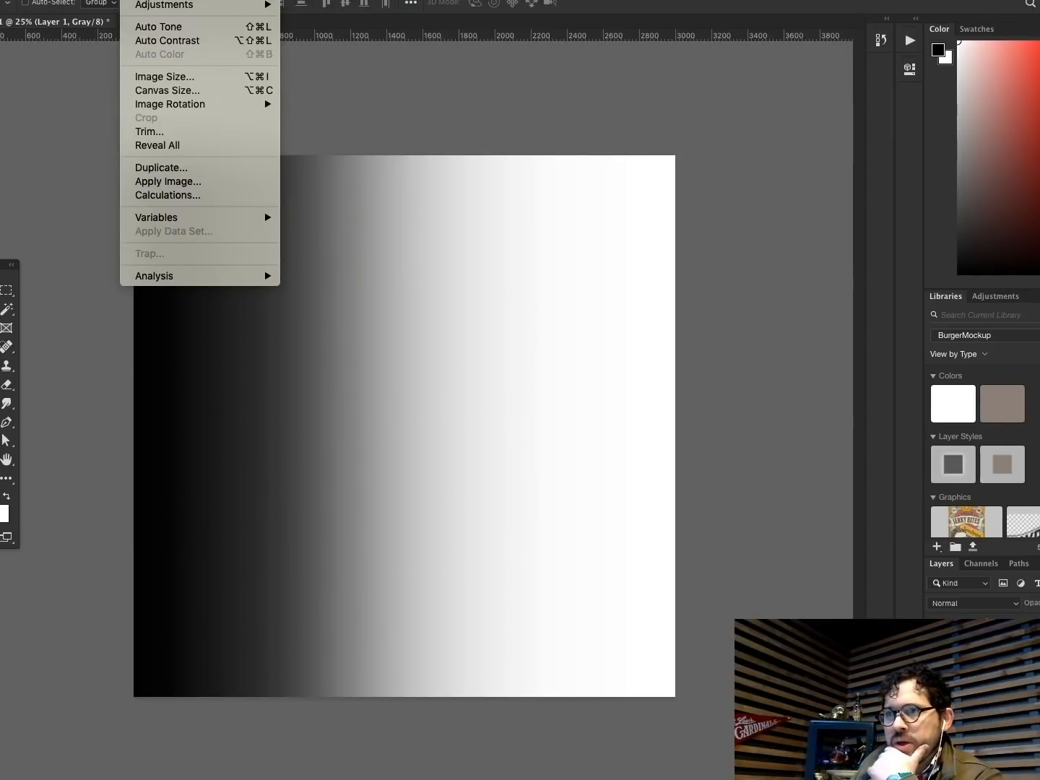
left_click(137, 0)
left_click(138, 0)
mouse_move(199, 0)
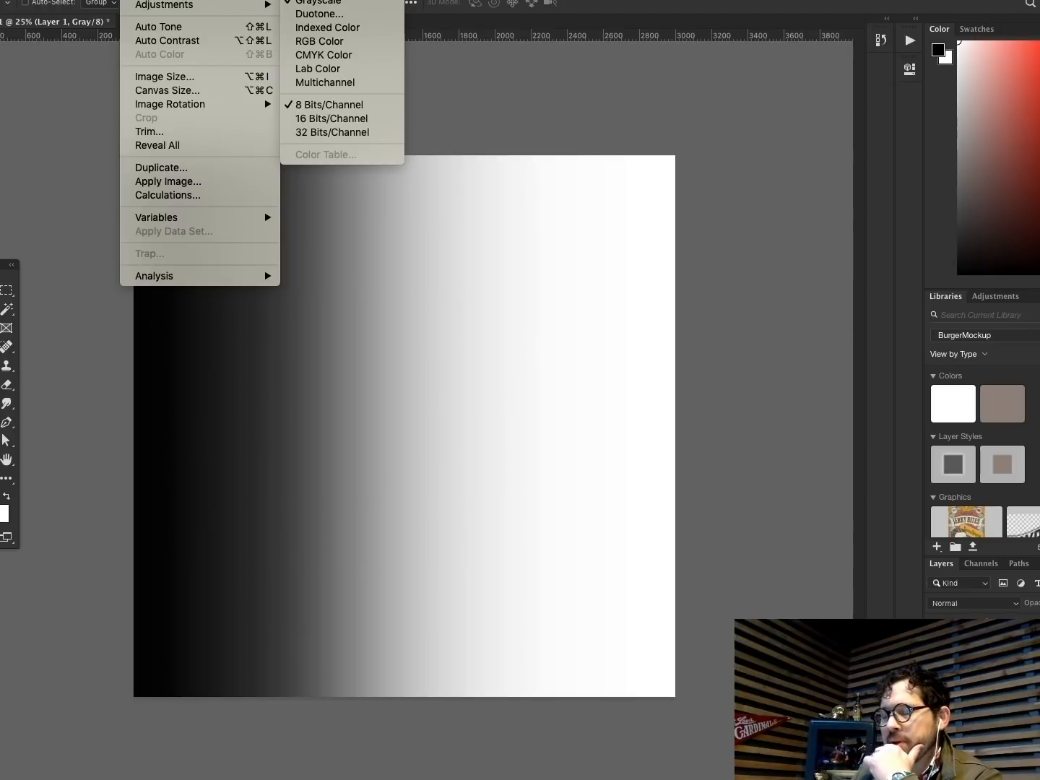
left_click(313, 0)
left_click(613, 247)
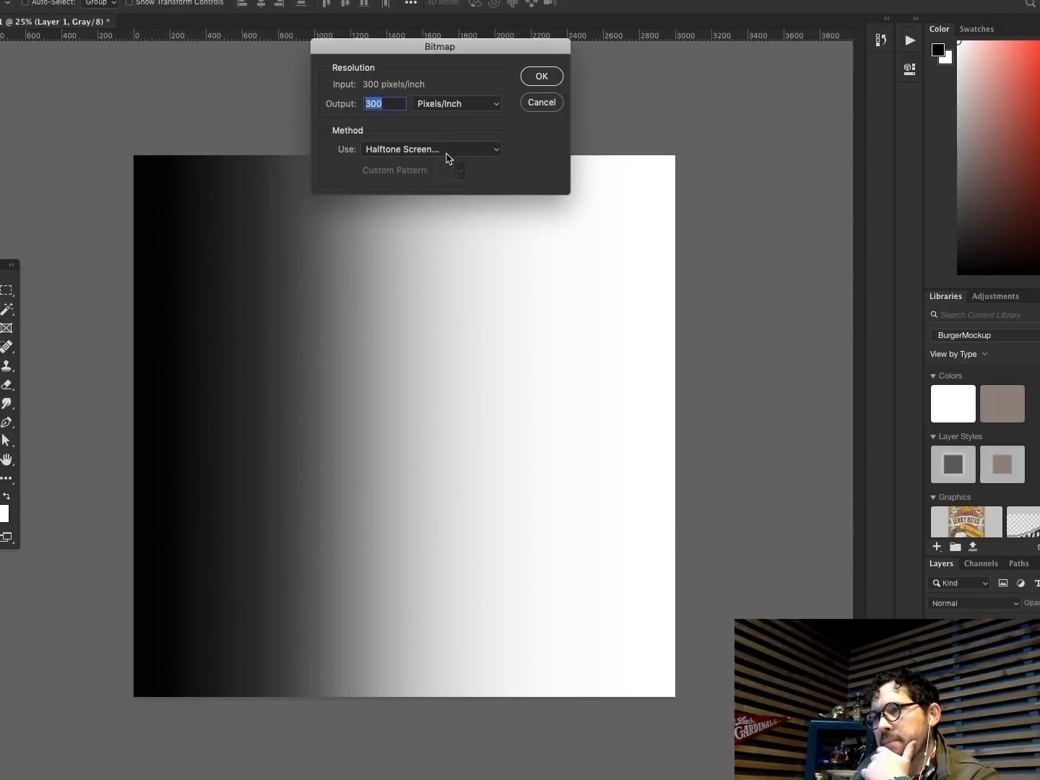
left_click(419, 150)
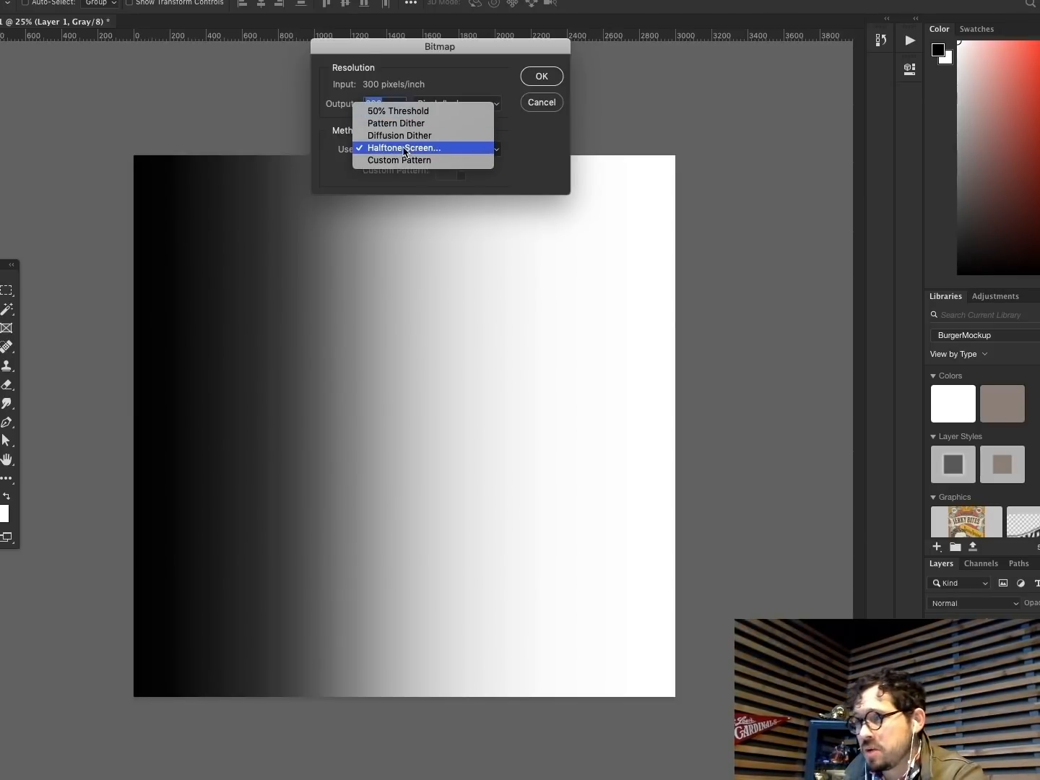
left_click(405, 151)
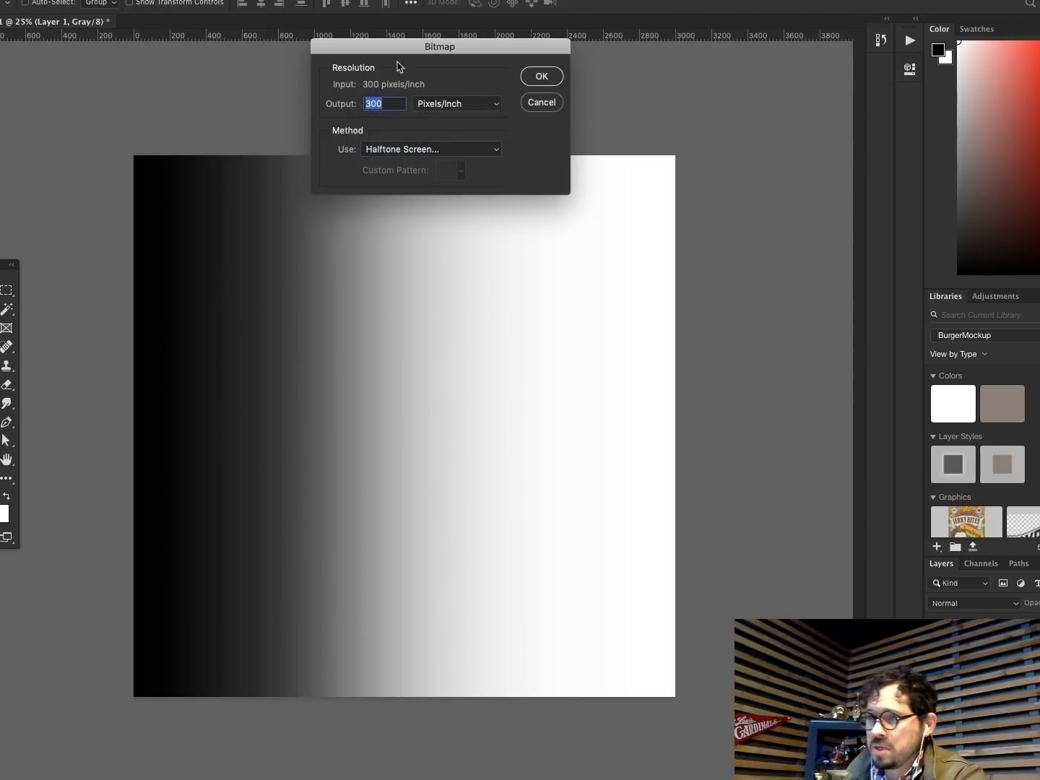
left_click(549, 79)
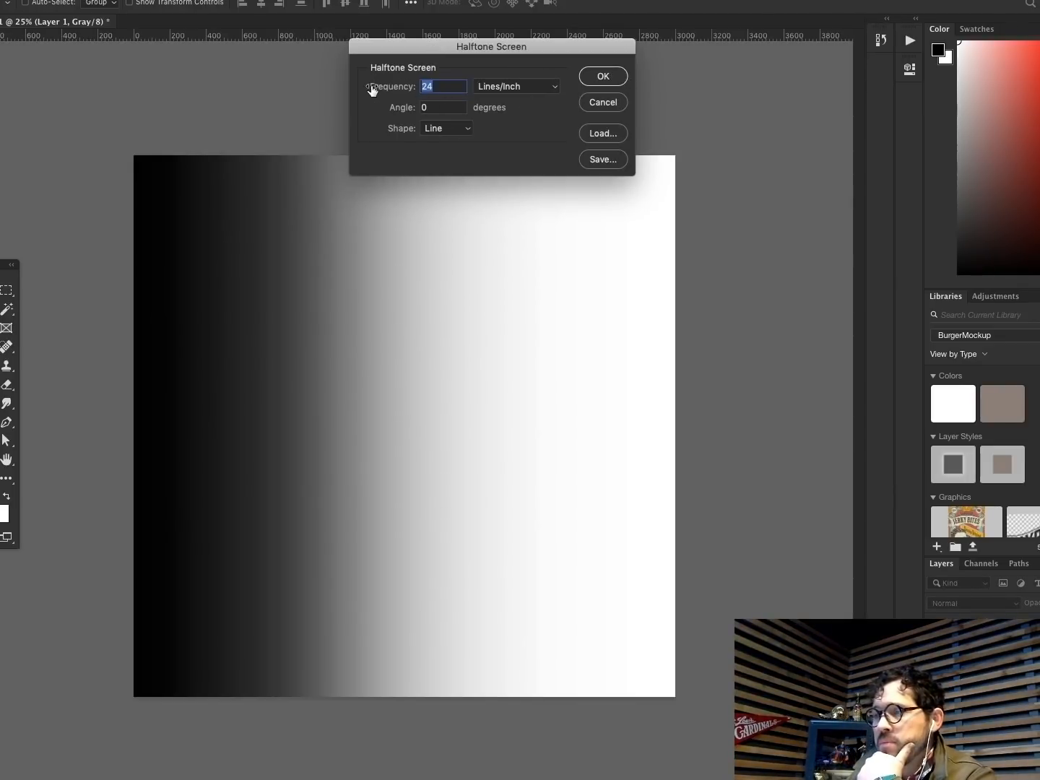
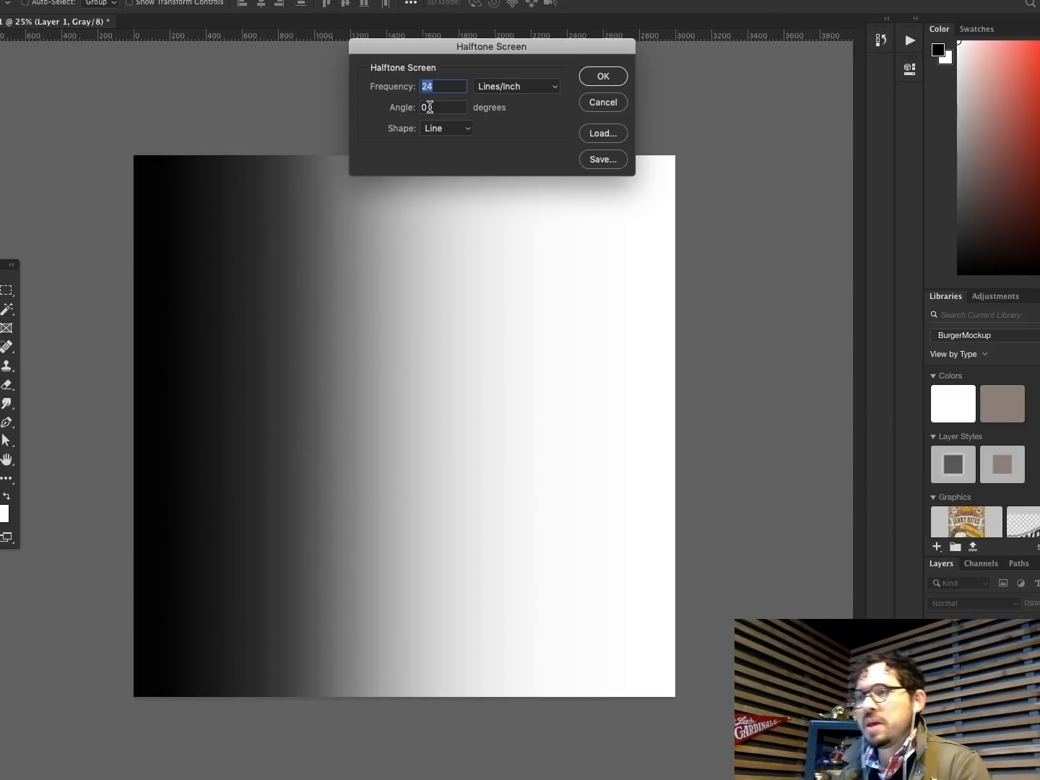
Step: Apply the halftone screen at 24 lines/inch with a 45-degree angle and Round shape
key("Tab")
type("45")
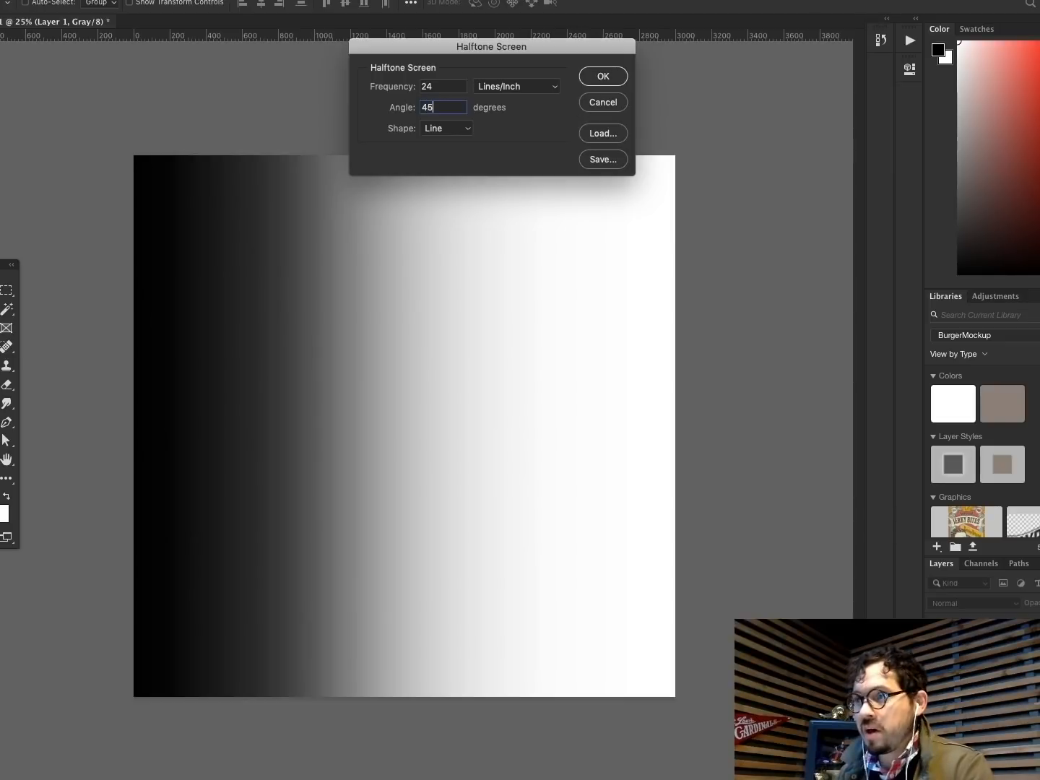
left_click(458, 134)
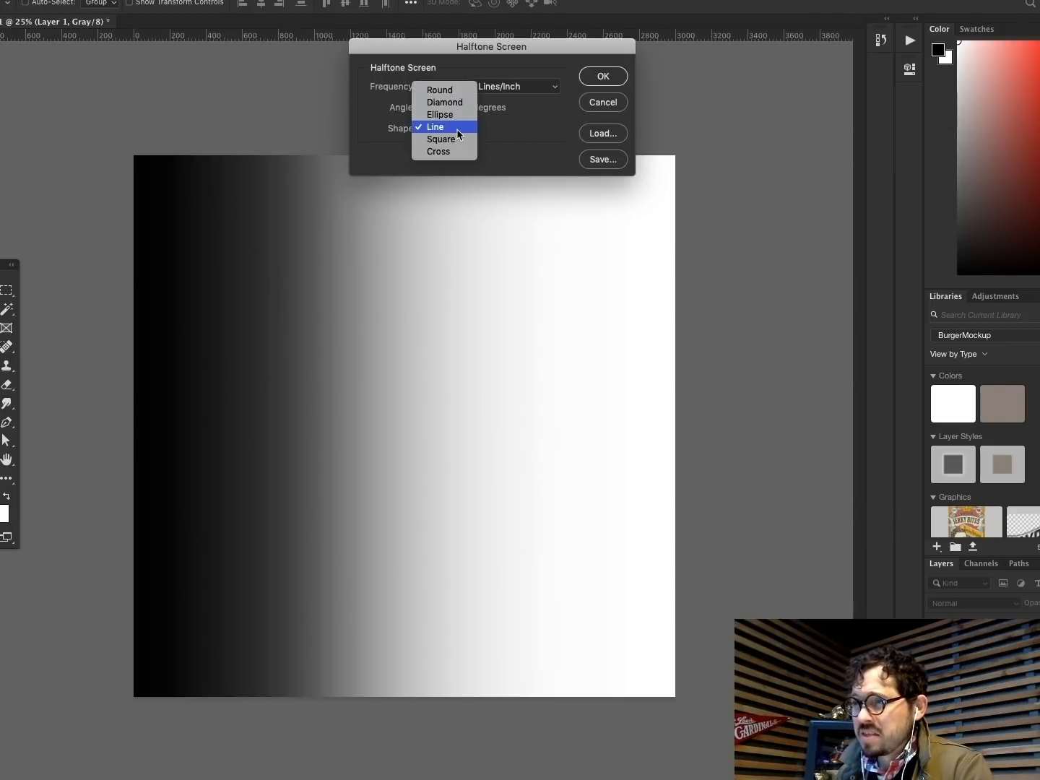
left_click(440, 89)
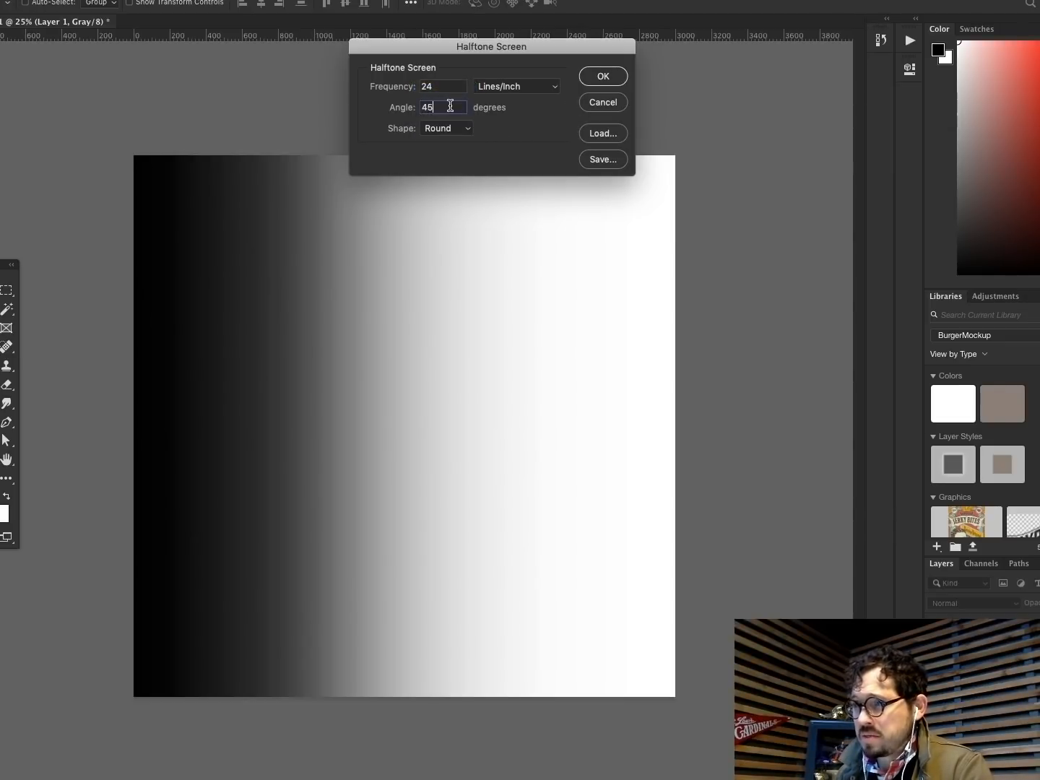
left_click(603, 78)
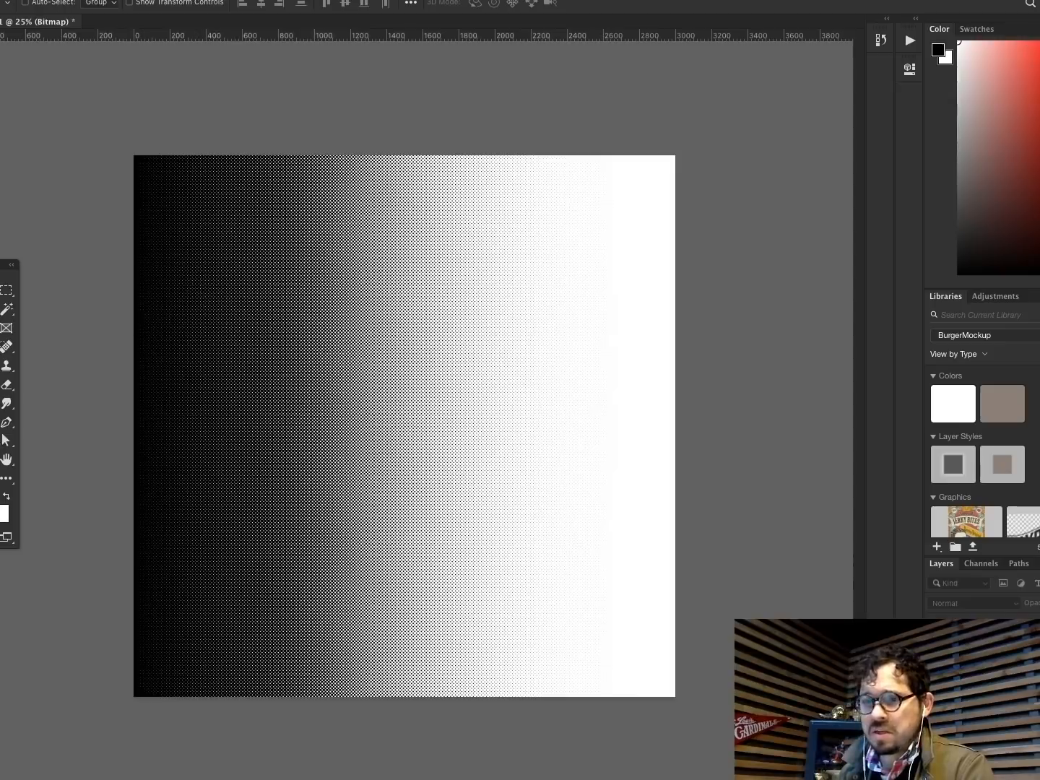
Step: Inspect the round halftone dots from the dark to the light end, and undo the Bitmap conversion
key("z")
left_click_drag(326, 327, 485, 452)
scroll(524, 423, "left", 5)
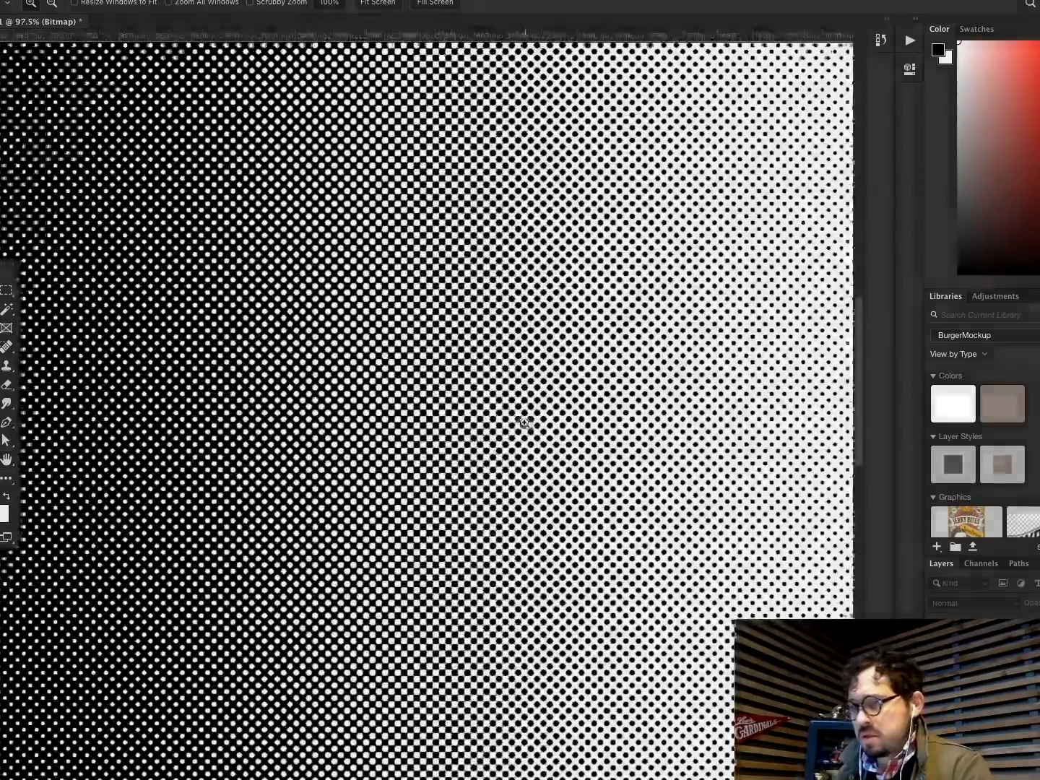
scroll(524, 422, "right", 15)
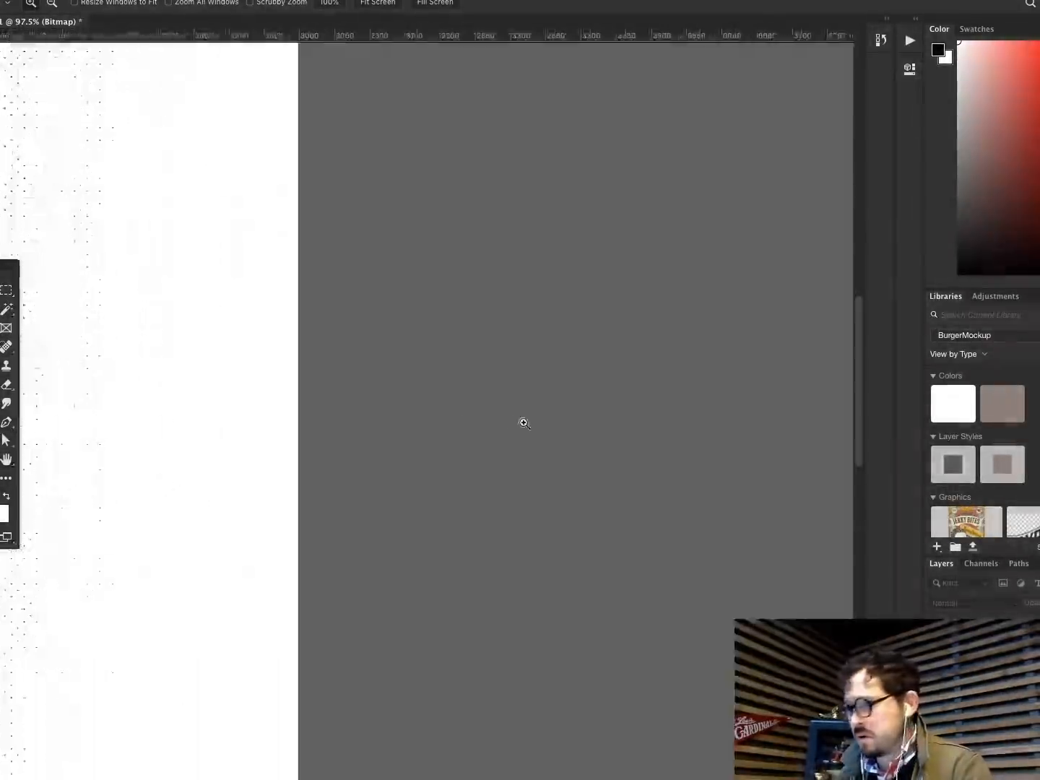
scroll(524, 424, "left", 13)
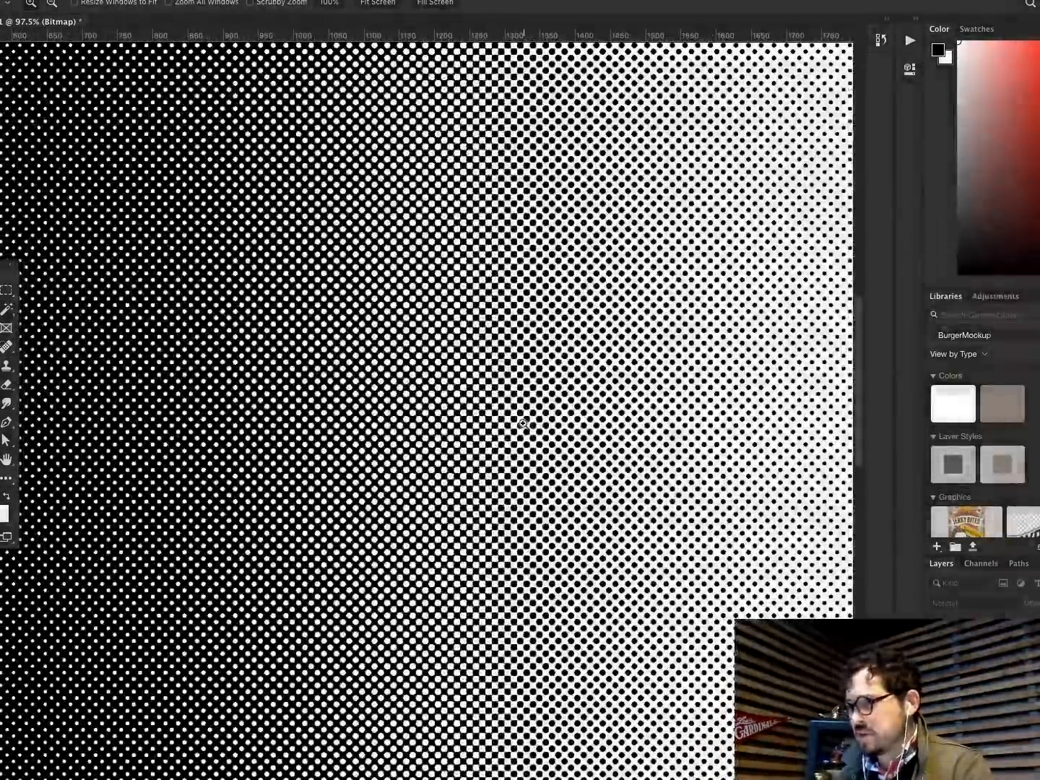
scroll(523, 424, "down", 5)
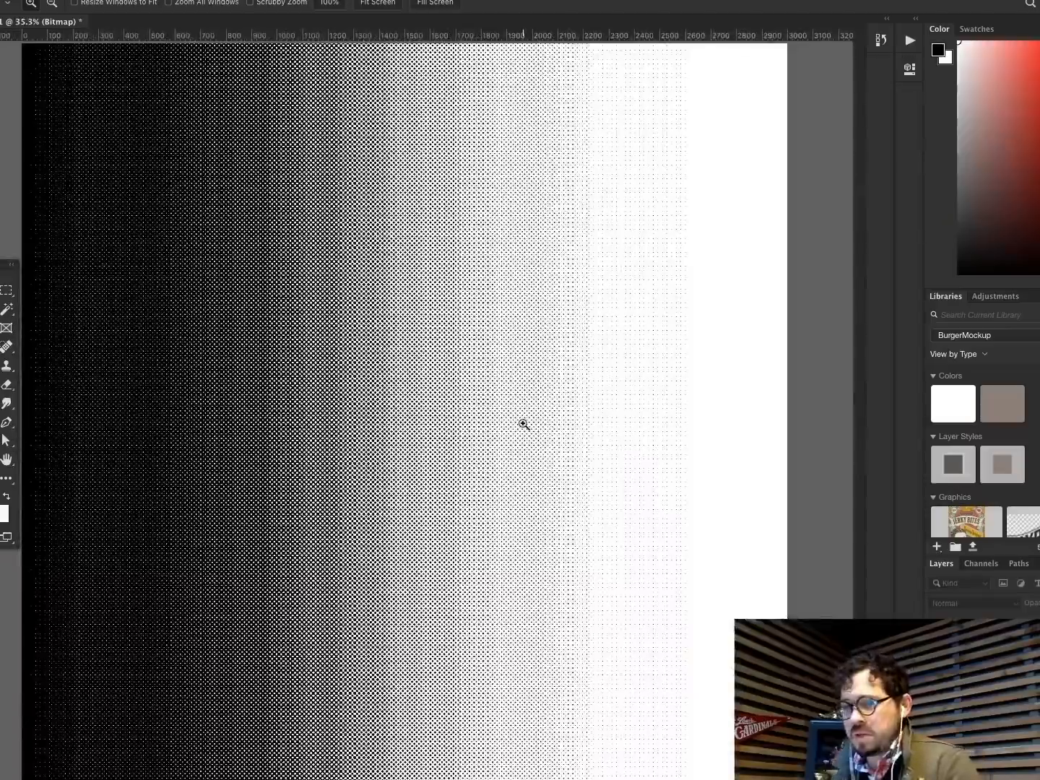
key("ctrl+z")
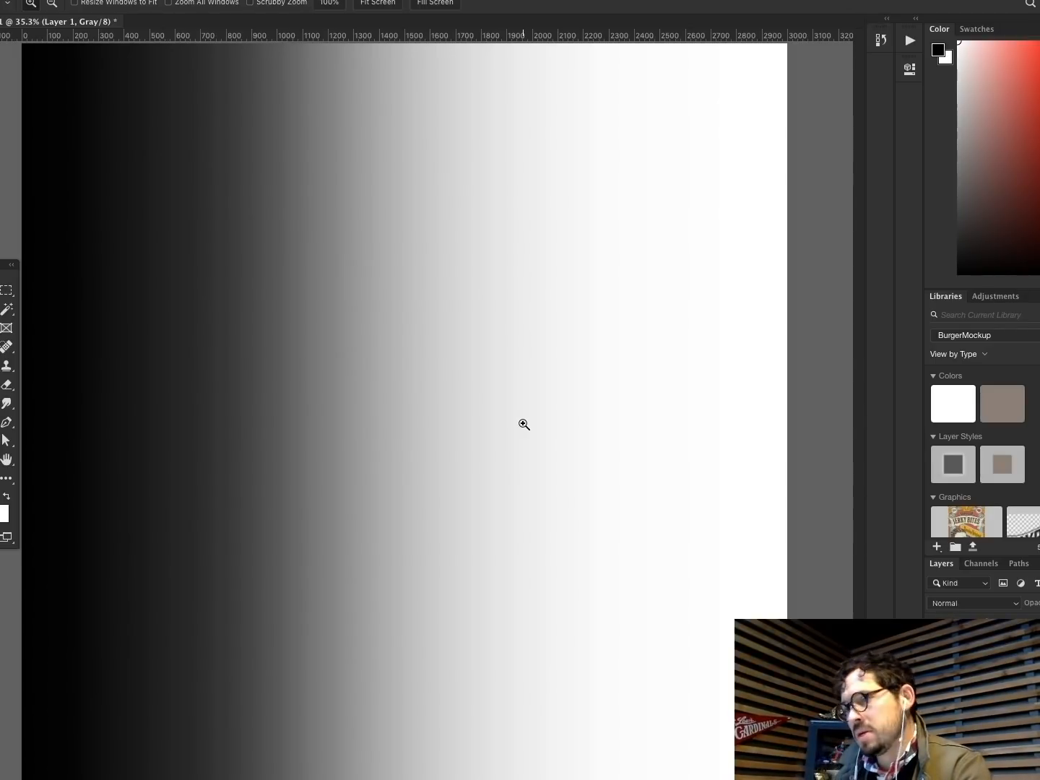
key("v")
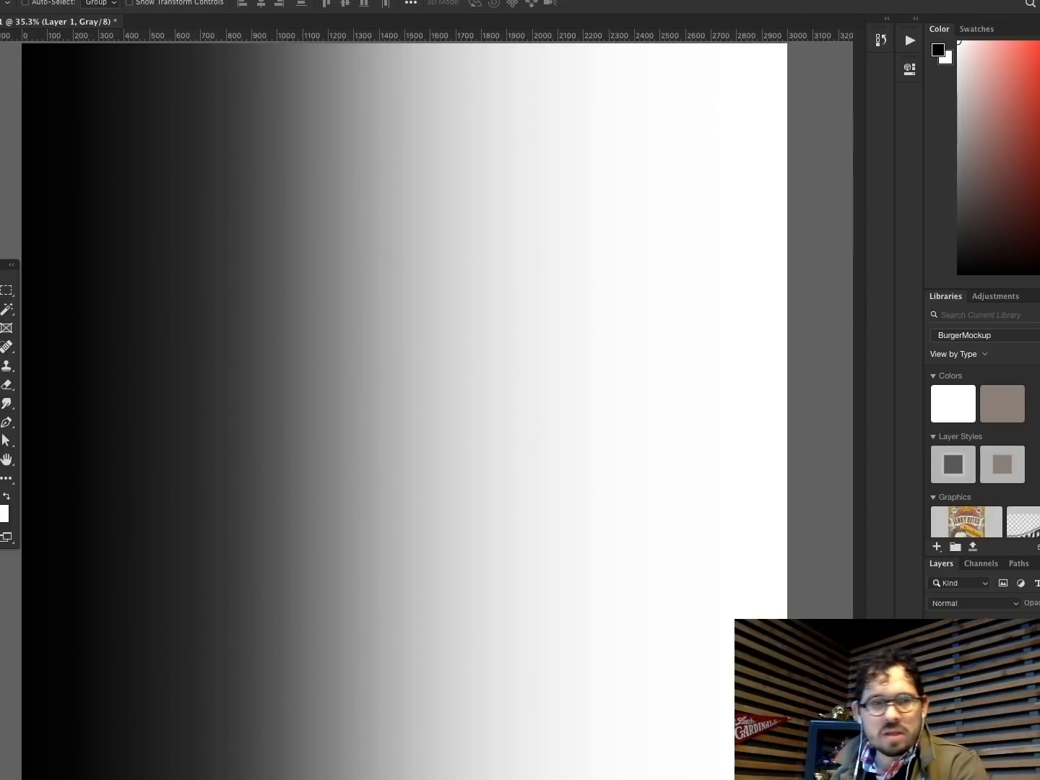
Step: Switch to Safari and search Google Images for "concrete texture", limiting the results to Large images
key("super+Tab")
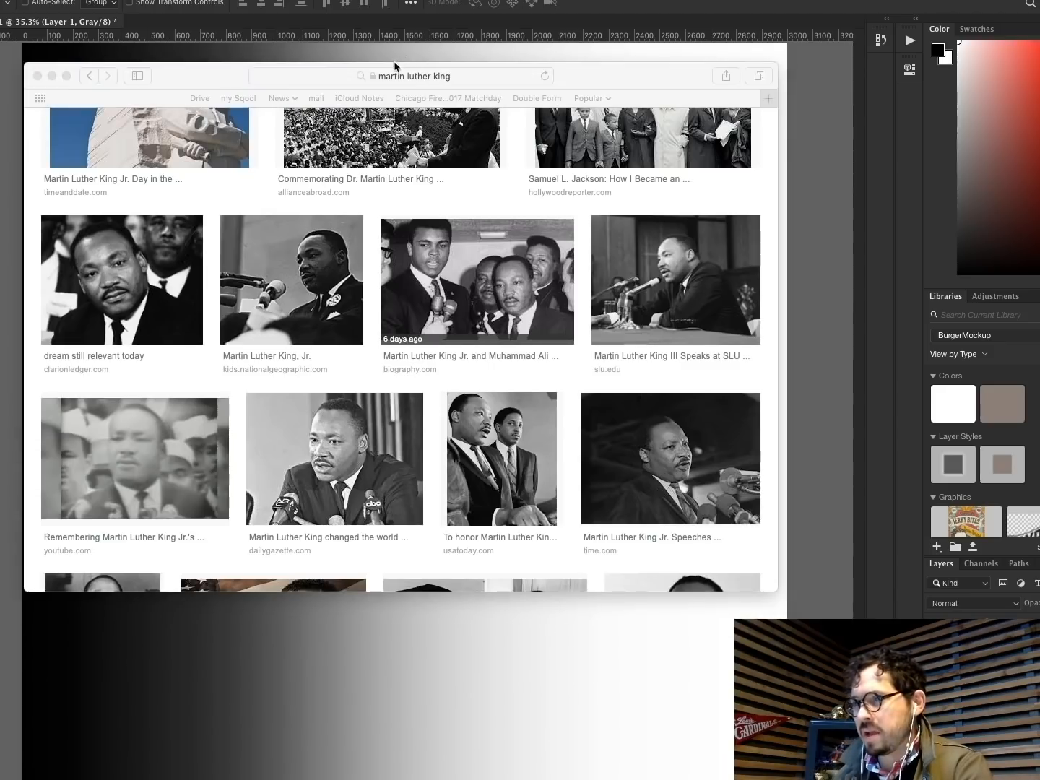
left_click(469, 75)
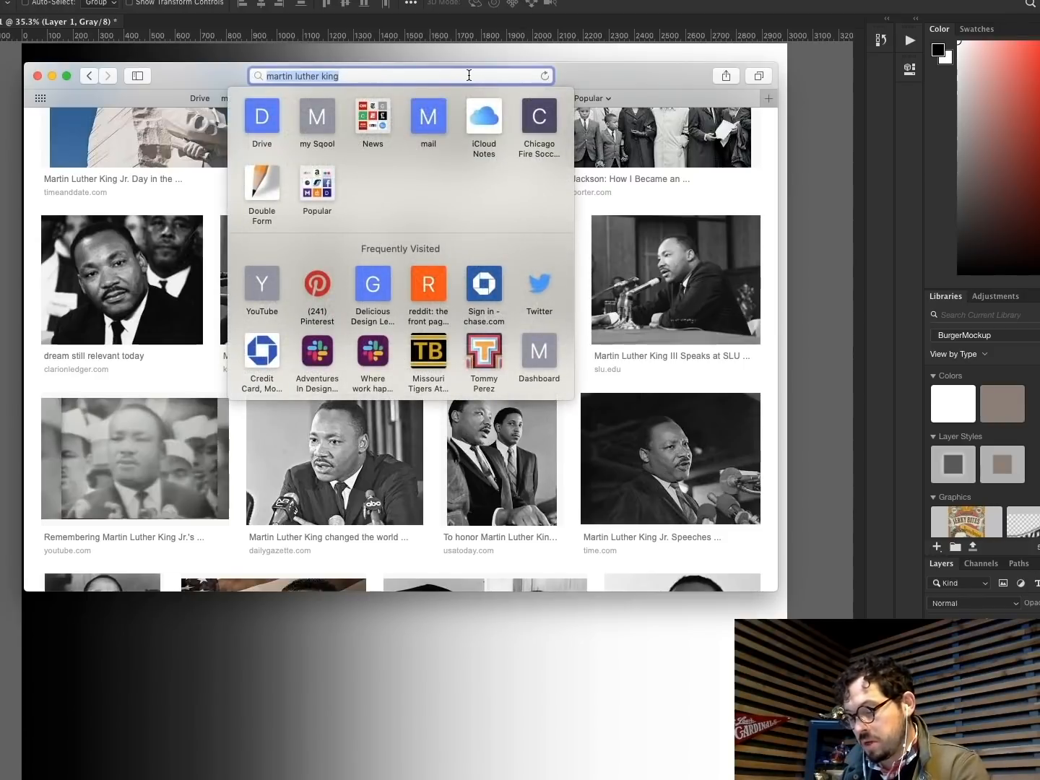
type("concrete t")
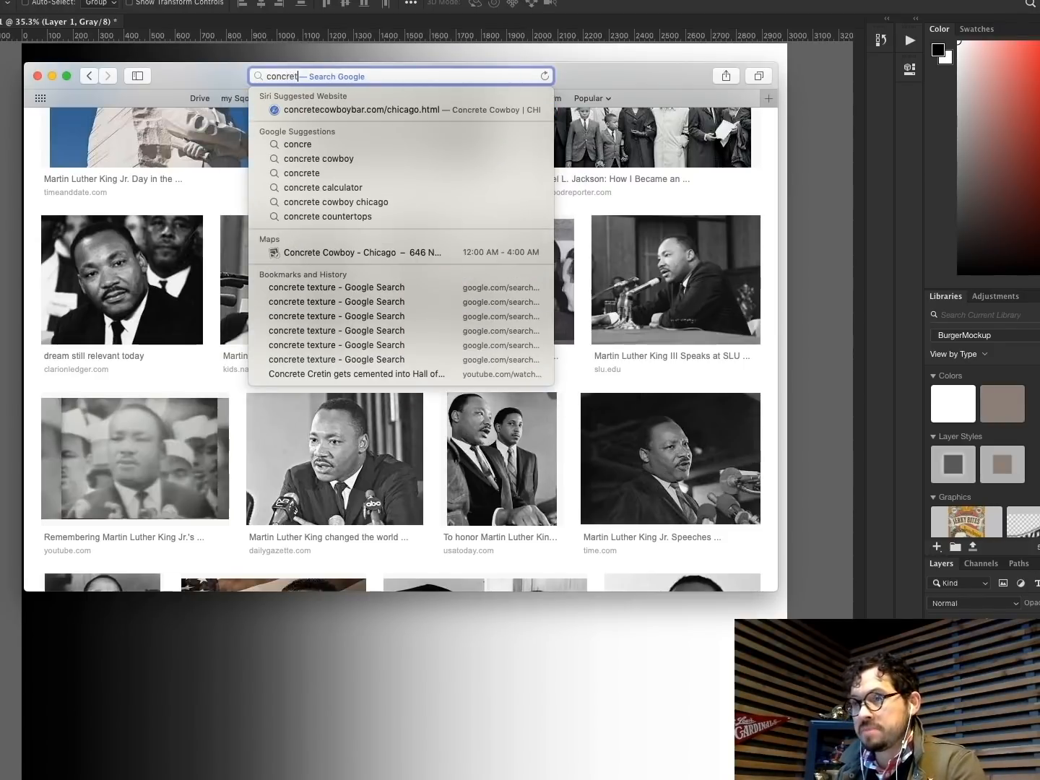
type("exture")
key("Return")
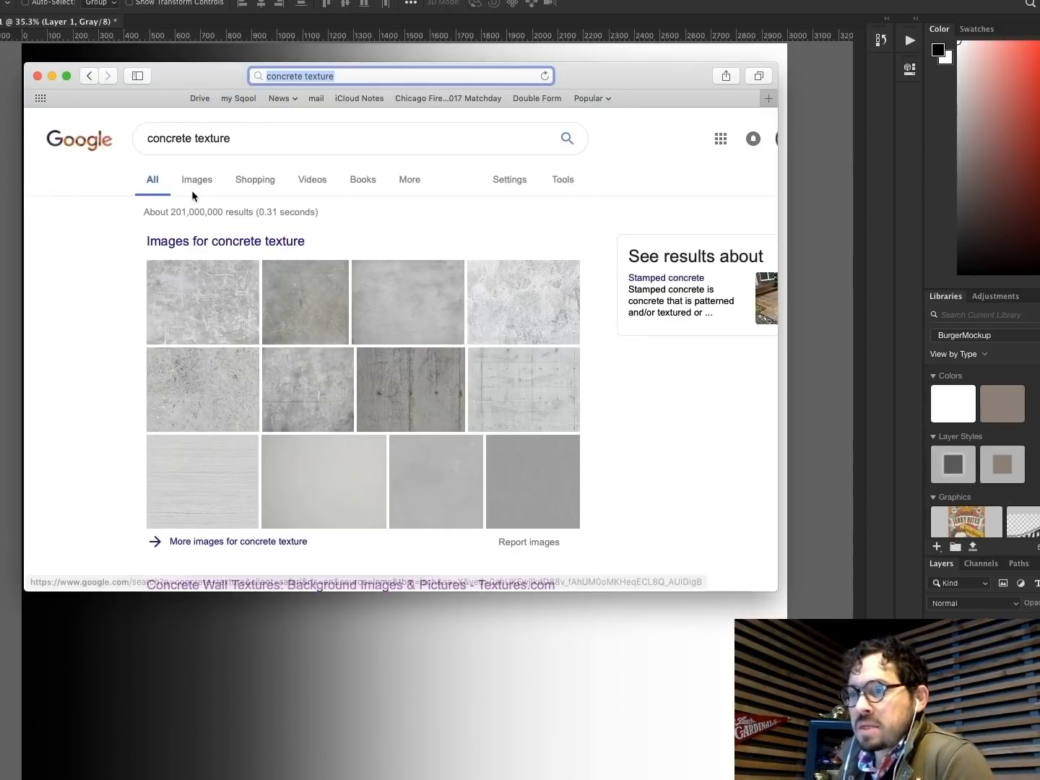
left_click(199, 185)
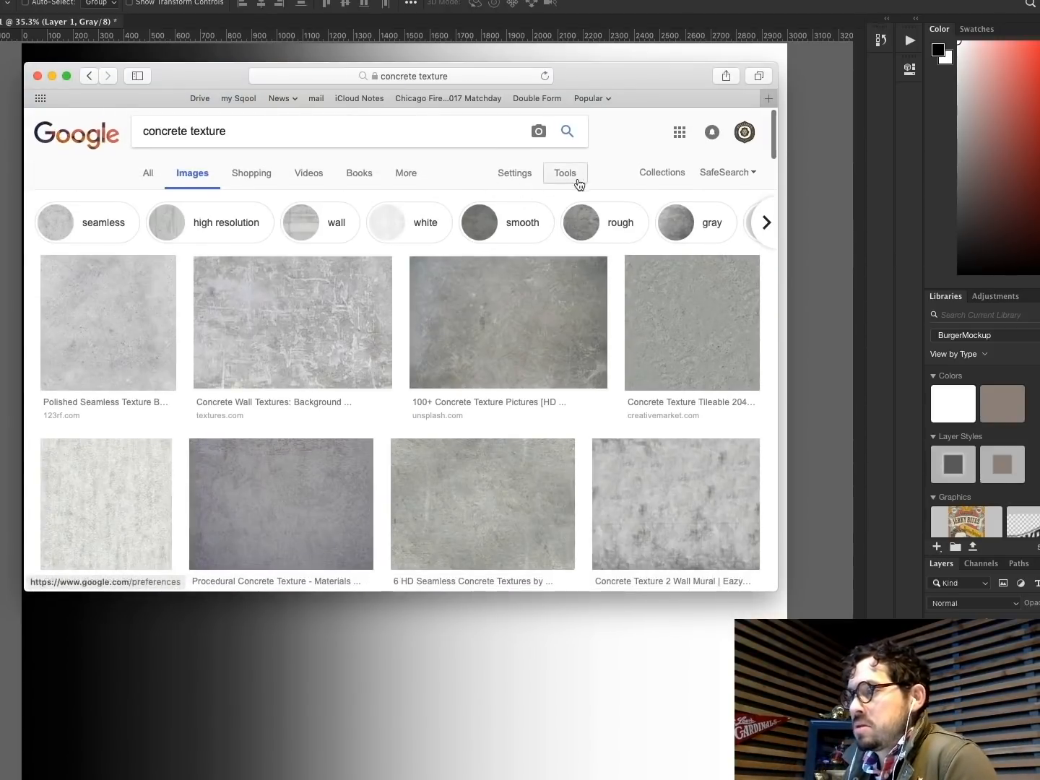
left_click(569, 176)
left_click(158, 198)
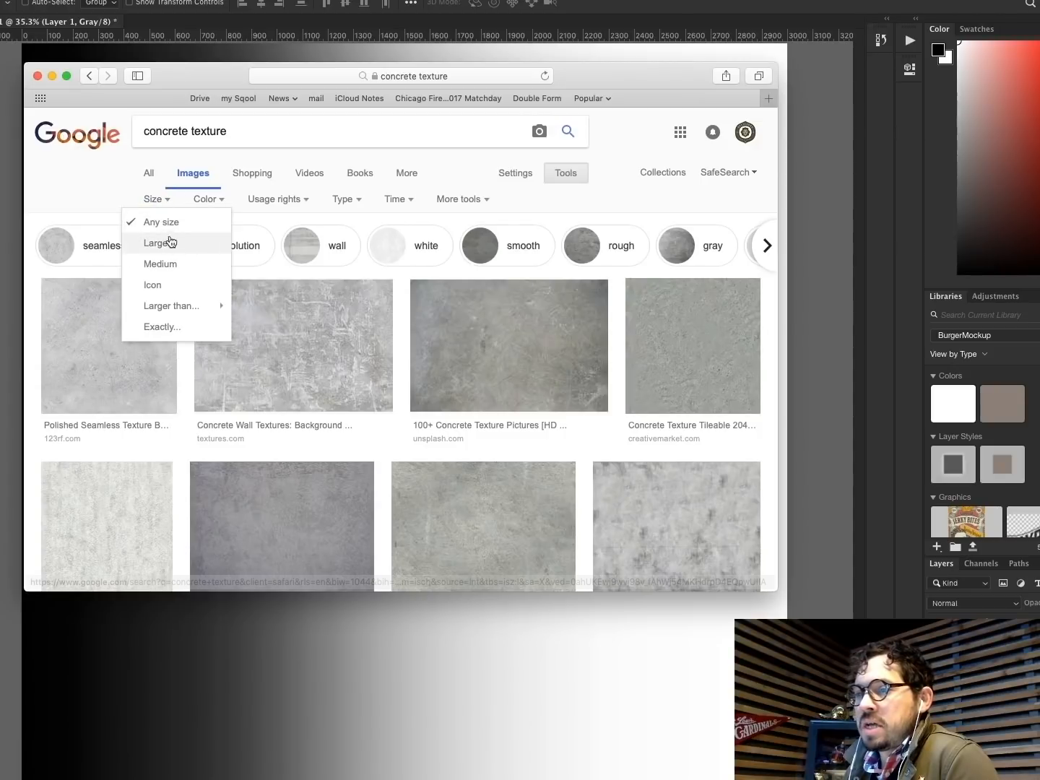
left_click(166, 247)
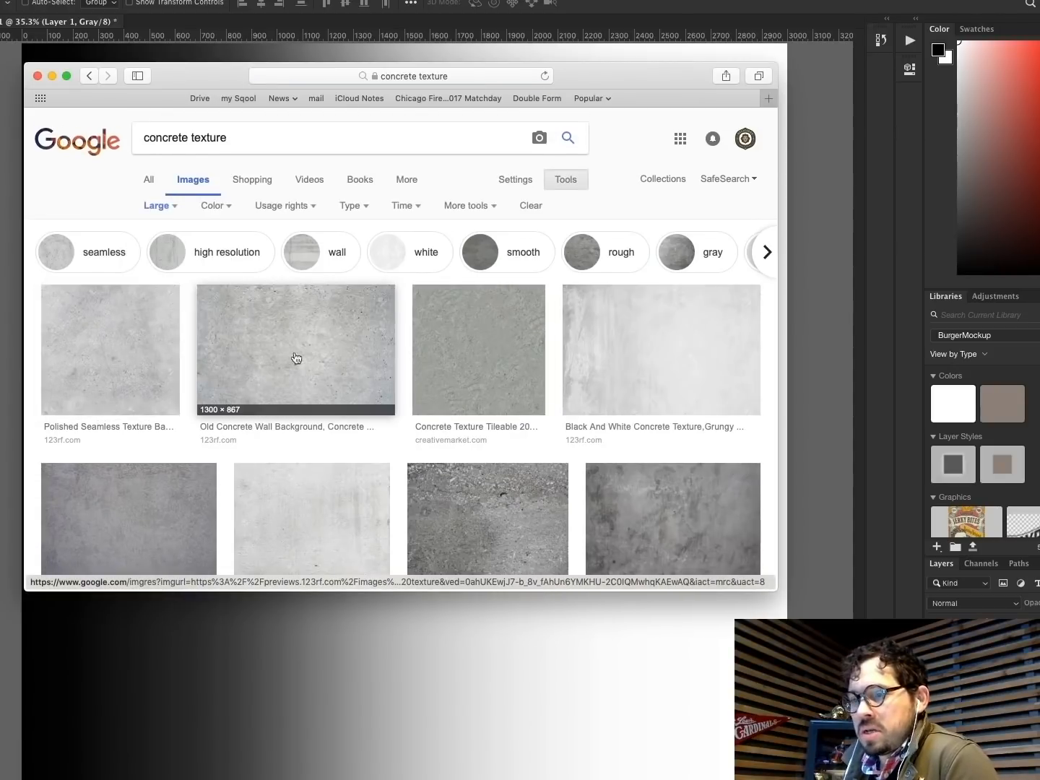
Step: Choose the "Old Concrete Texture With Wood Grain" image from the results and place it in the Photoshop gradient document
scroll(371, 360, "down", 3)
scroll(463, 405, "down", 5)
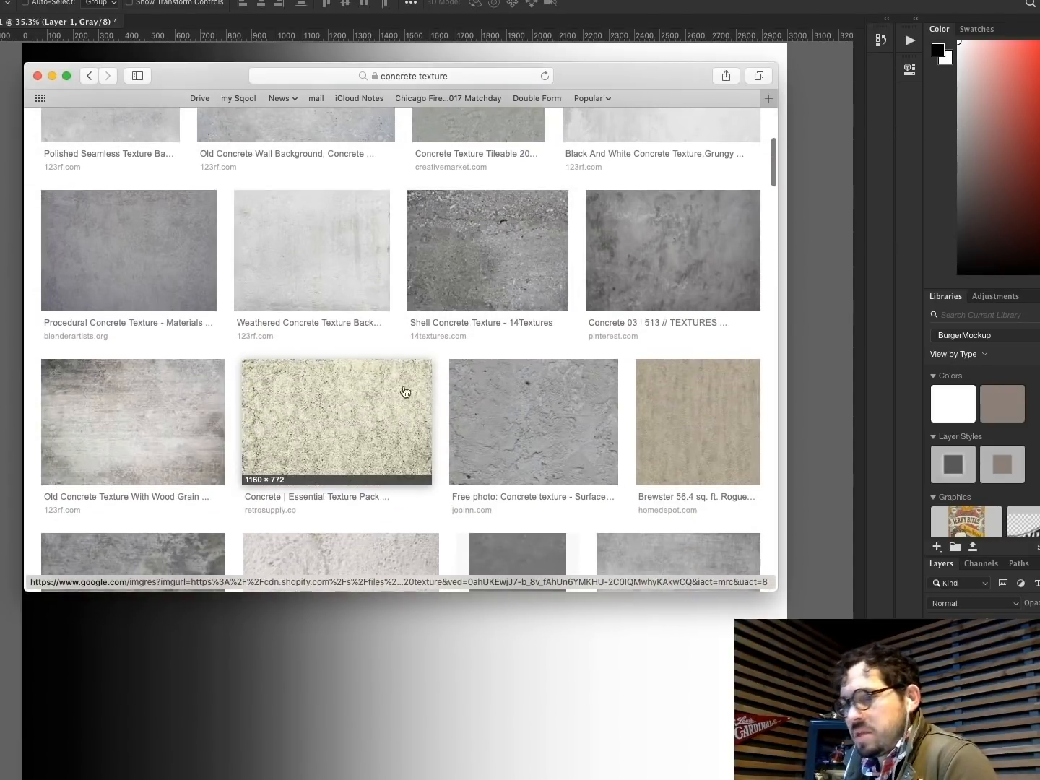
scroll(344, 374, "down", 4)
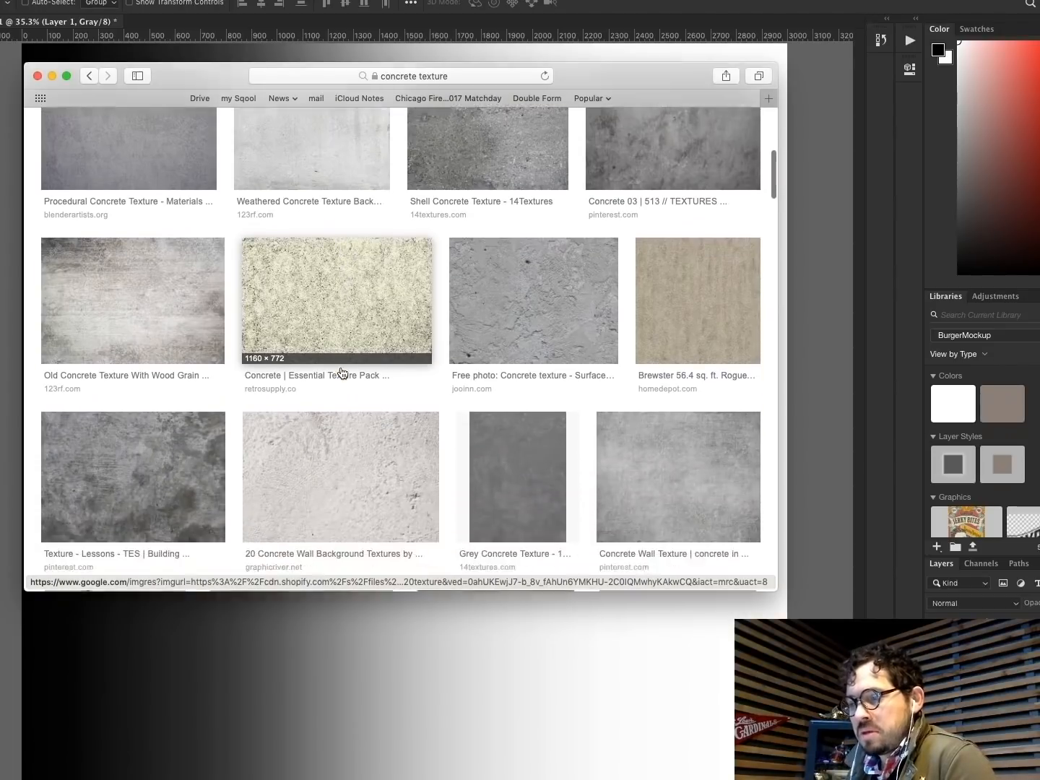
scroll(341, 370, "down", 6)
scroll(342, 373, "up", 10)
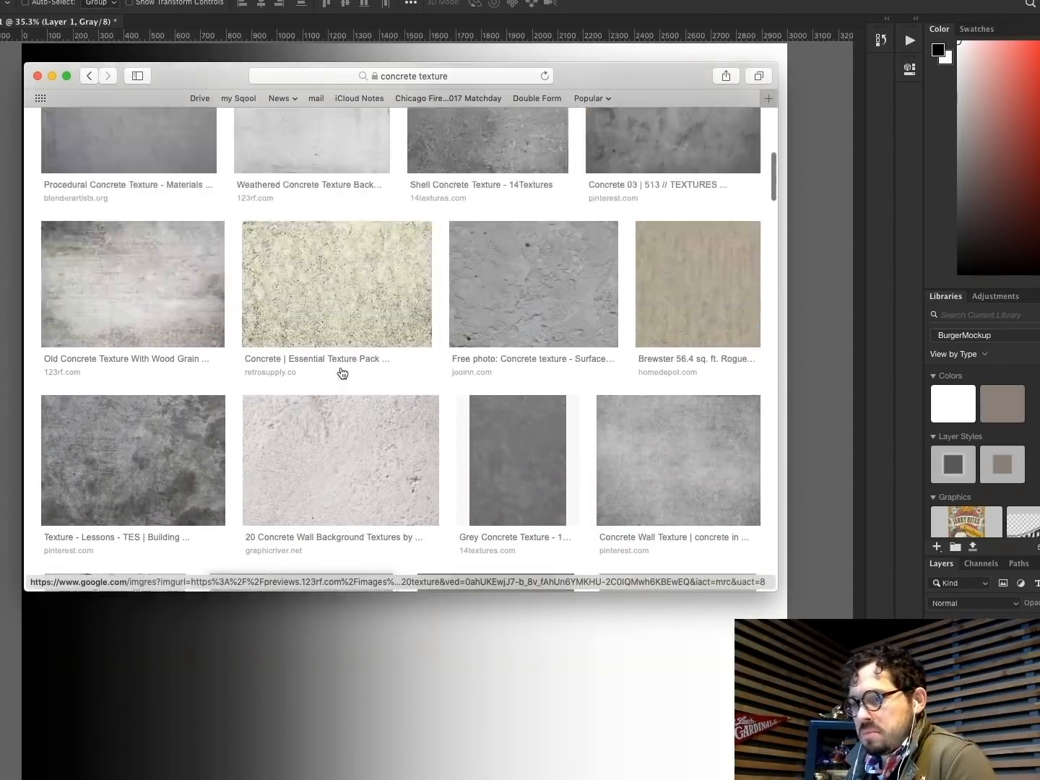
scroll(341, 372, "up", 5)
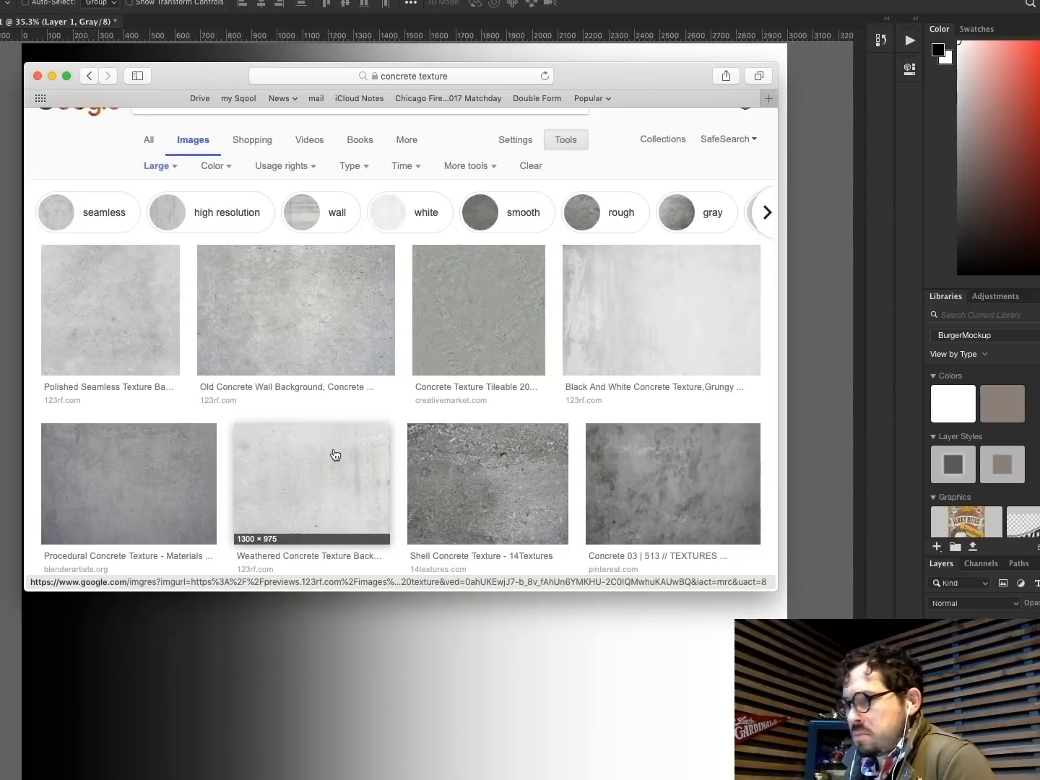
scroll(336, 455, "down", 3)
scroll(278, 439, "down", 3)
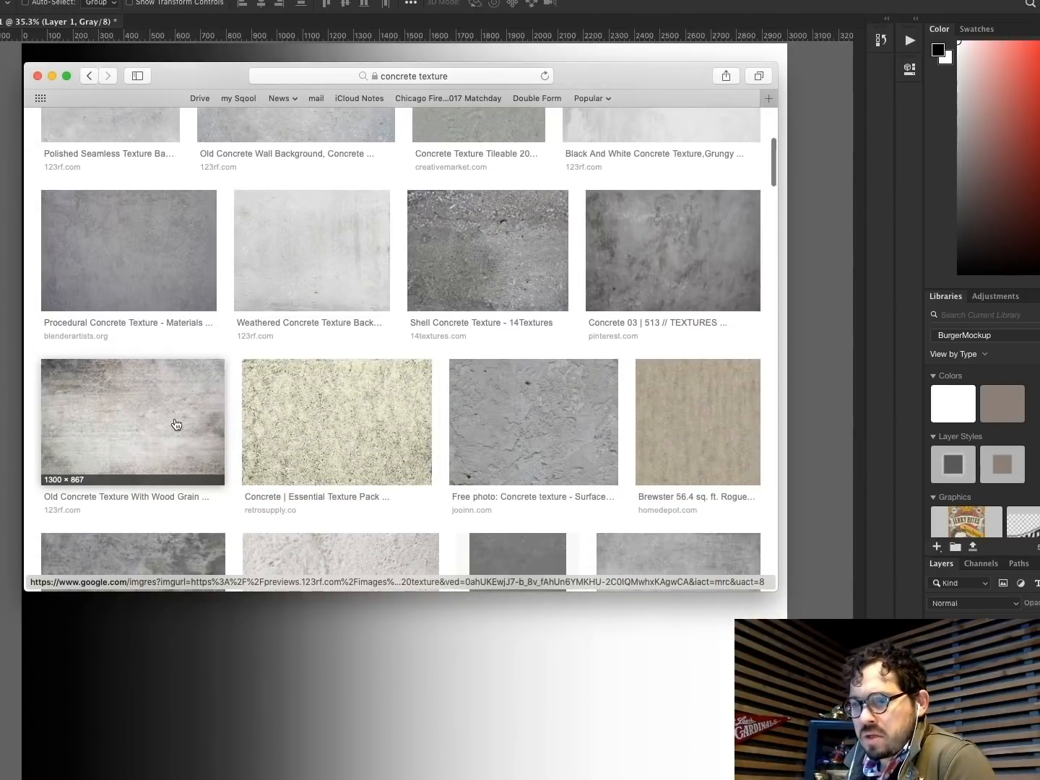
left_click(175, 426)
left_click_drag(197, 69, 529, 69)
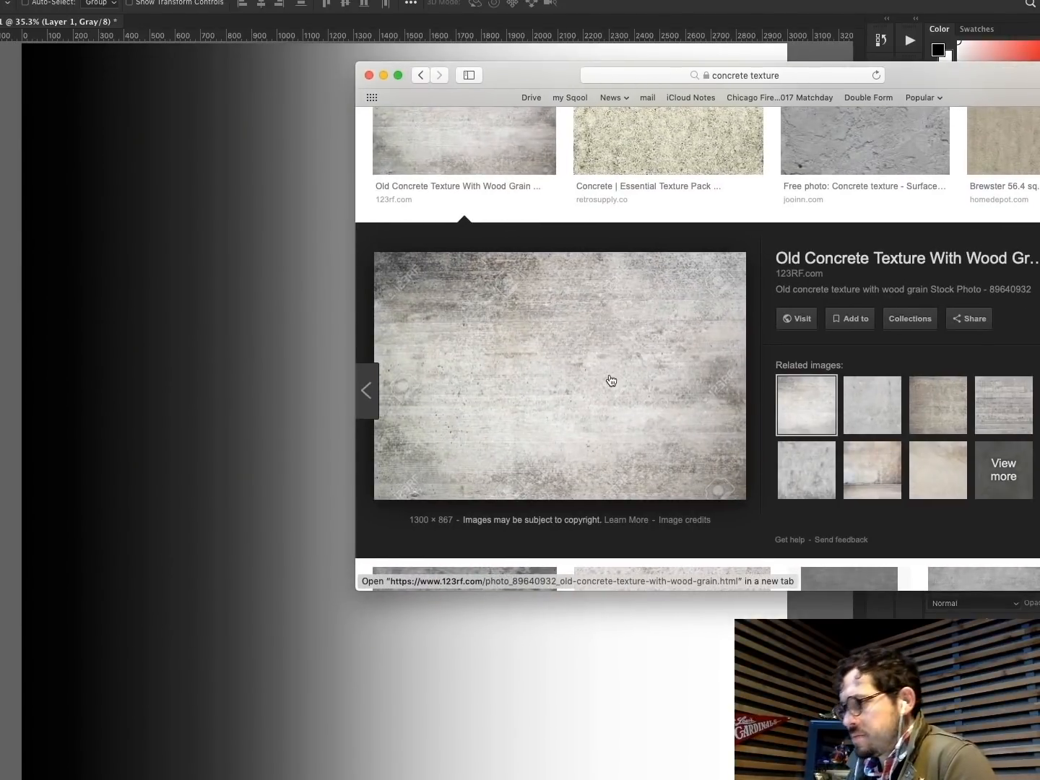
left_click_drag(610, 378, 235, 353)
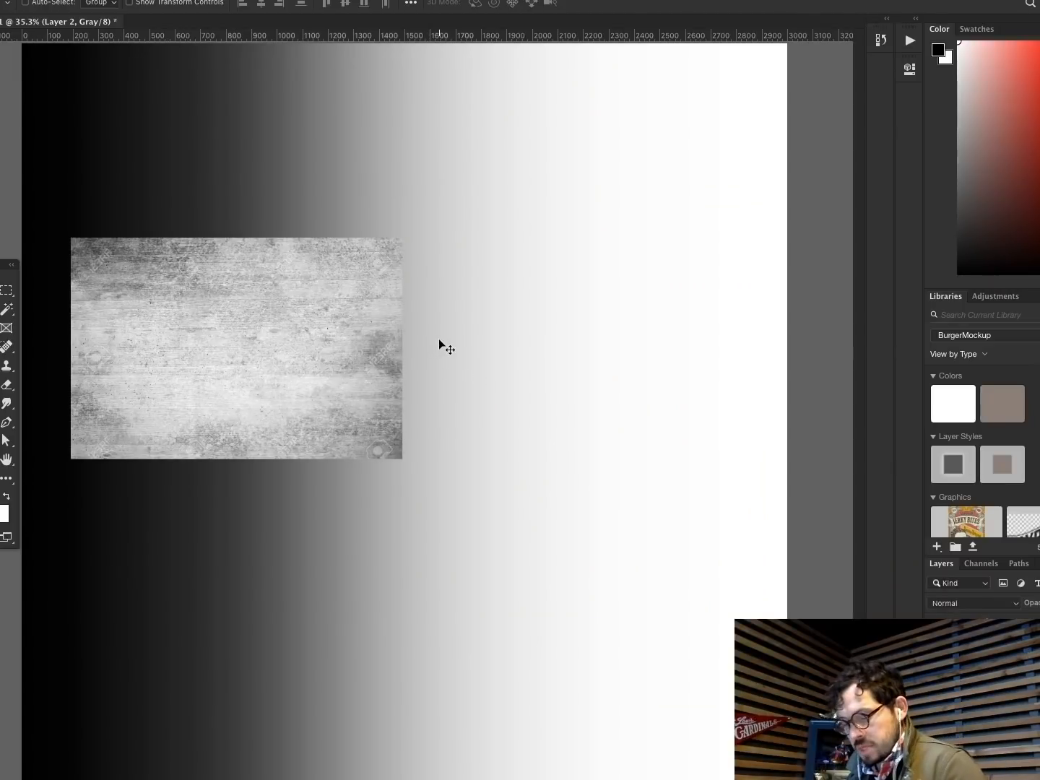
Step: Enlarge the concrete texture to span the canvas width along its upper edge, and duplicate it directly below to cover the rest
scroll(438, 339, "down", 1)
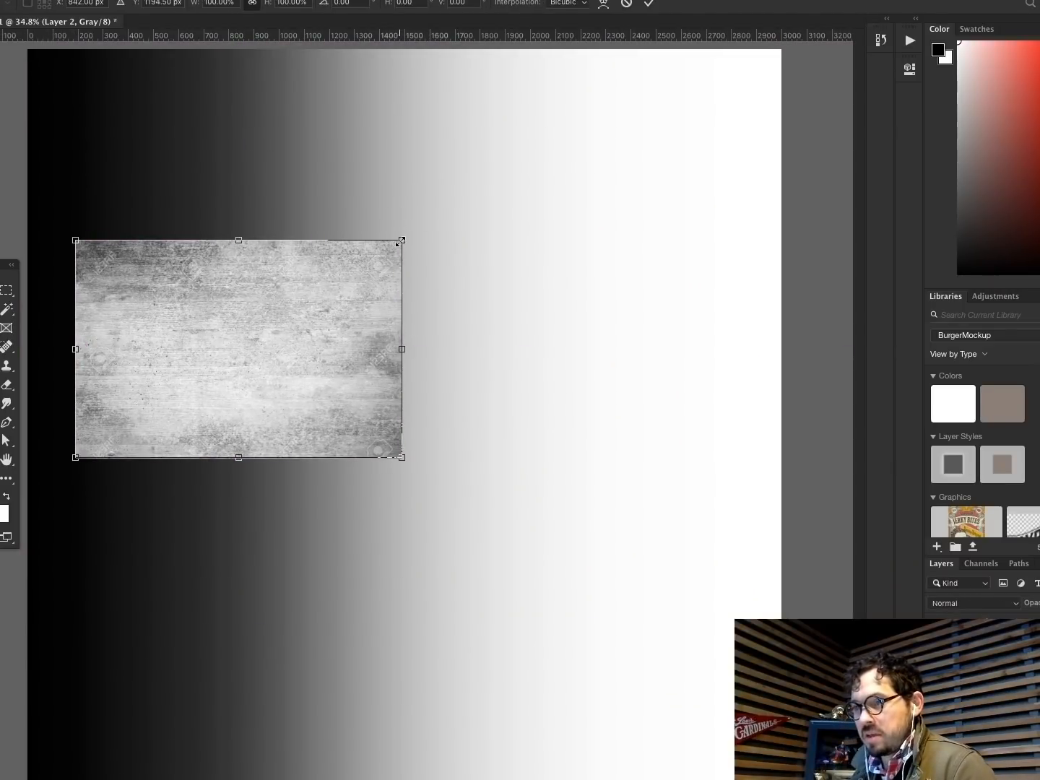
left_click_drag(401, 241, 592, 190)
left_click_drag(75, 455, 28, 497)
key("Return")
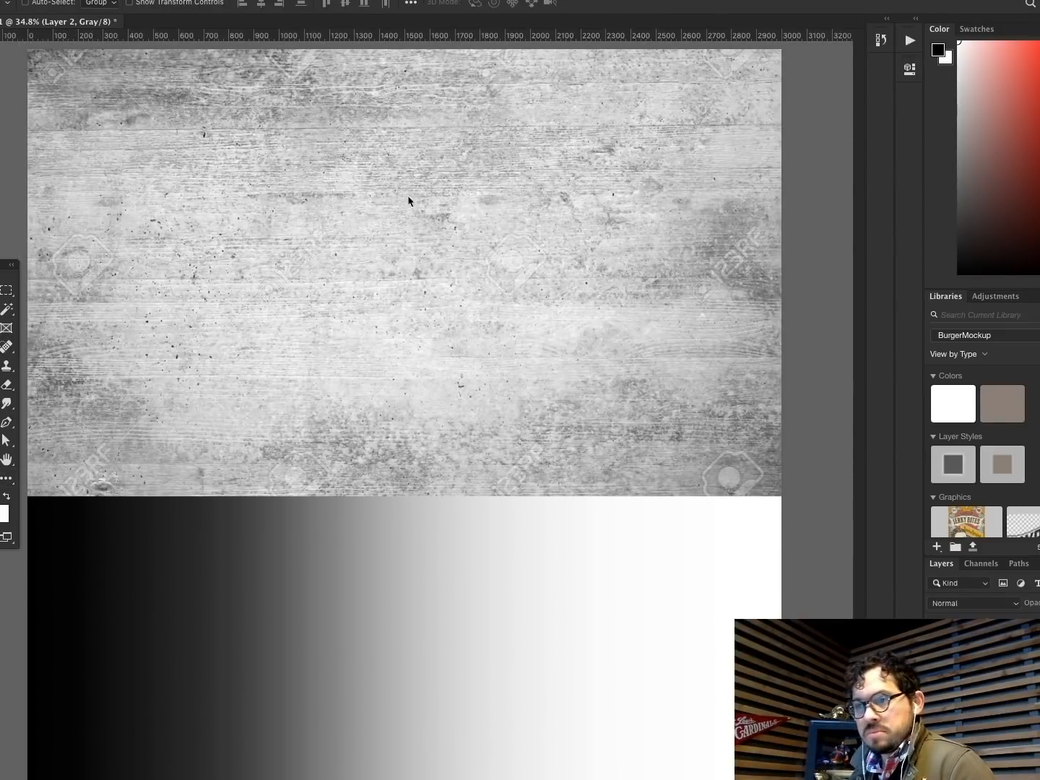
left_click_drag(443, 158, 428, 584)
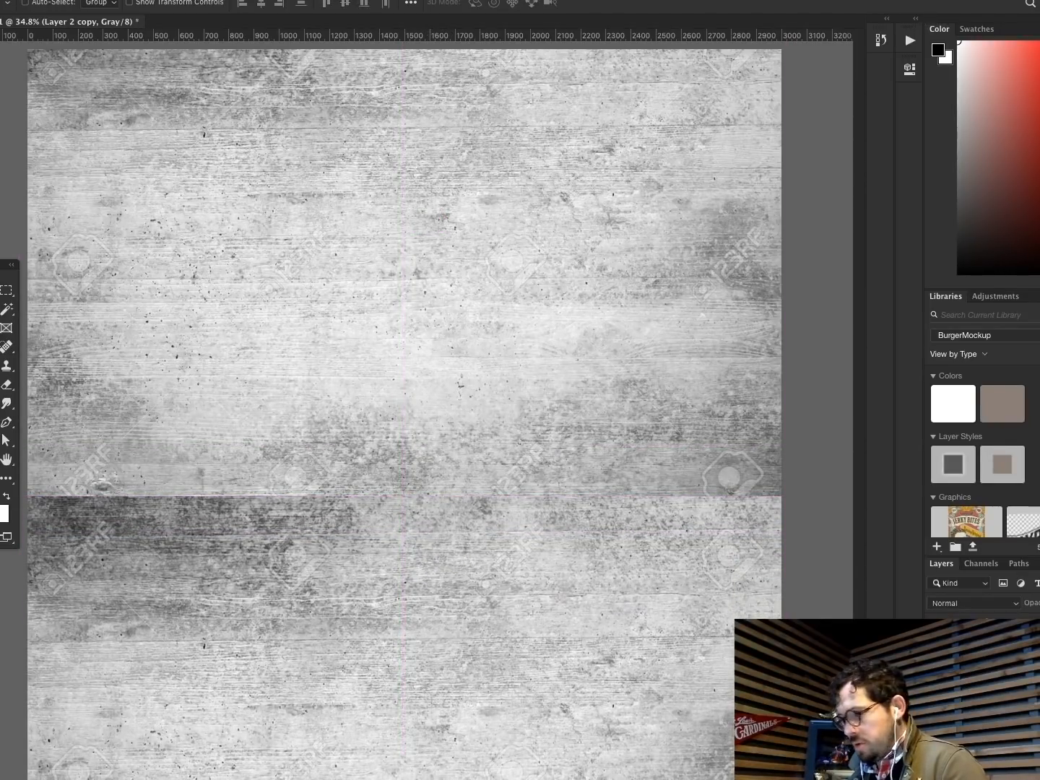
Step: Change the concrete texture's blend mode so that it darkens into the gradient underneath
left_click(970, 612)
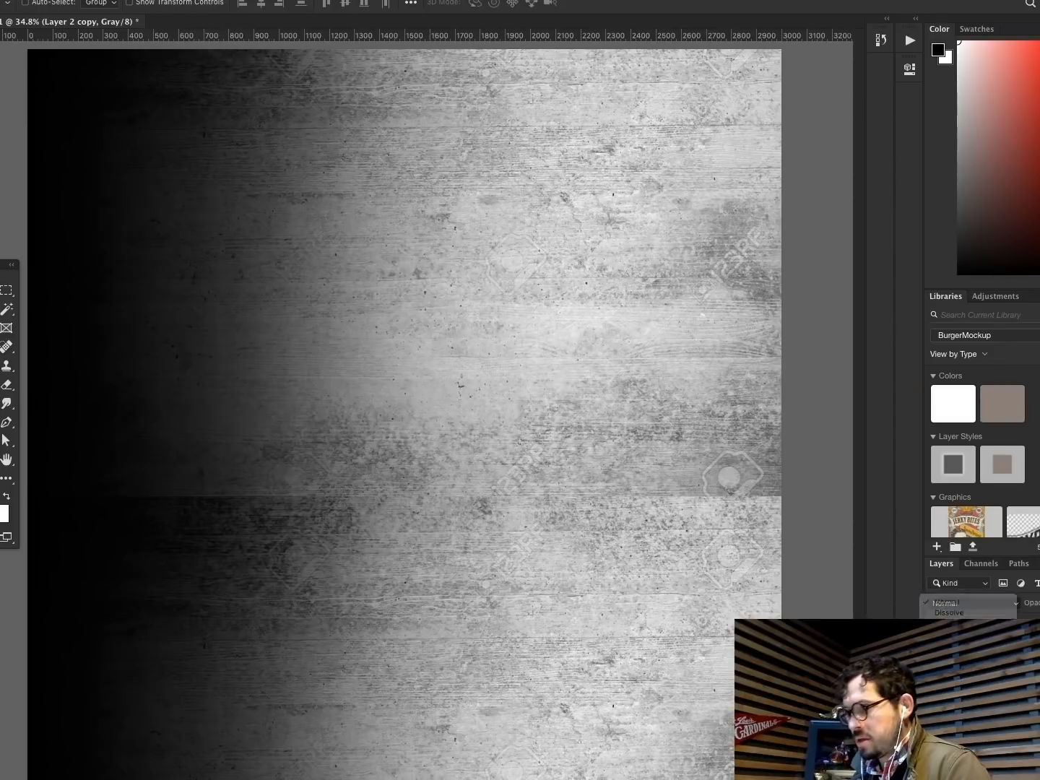
Step: Set the concrete texture layer's blend mode to Multiply
left_click(960, 650)
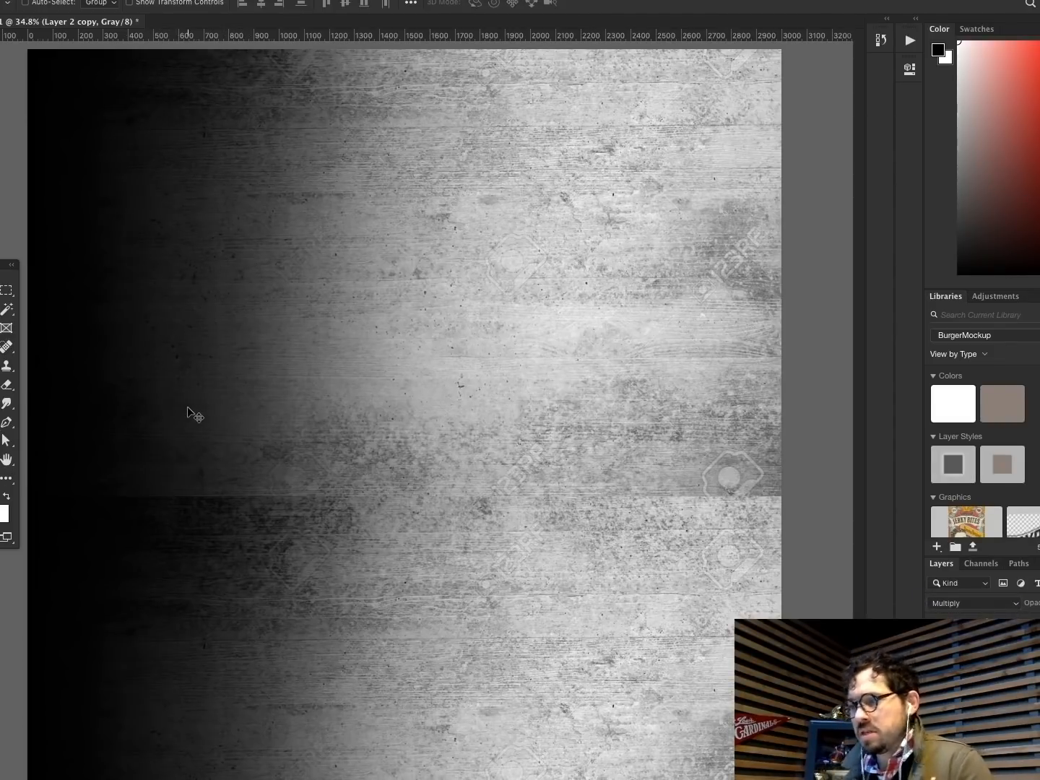
Step: Flatten the image and convert it to a 300 pixels/inch Bitmap with a round halftone screen at 24 lines/inch and 45 degrees
left_click(177, 0)
mouse_move(139, 0)
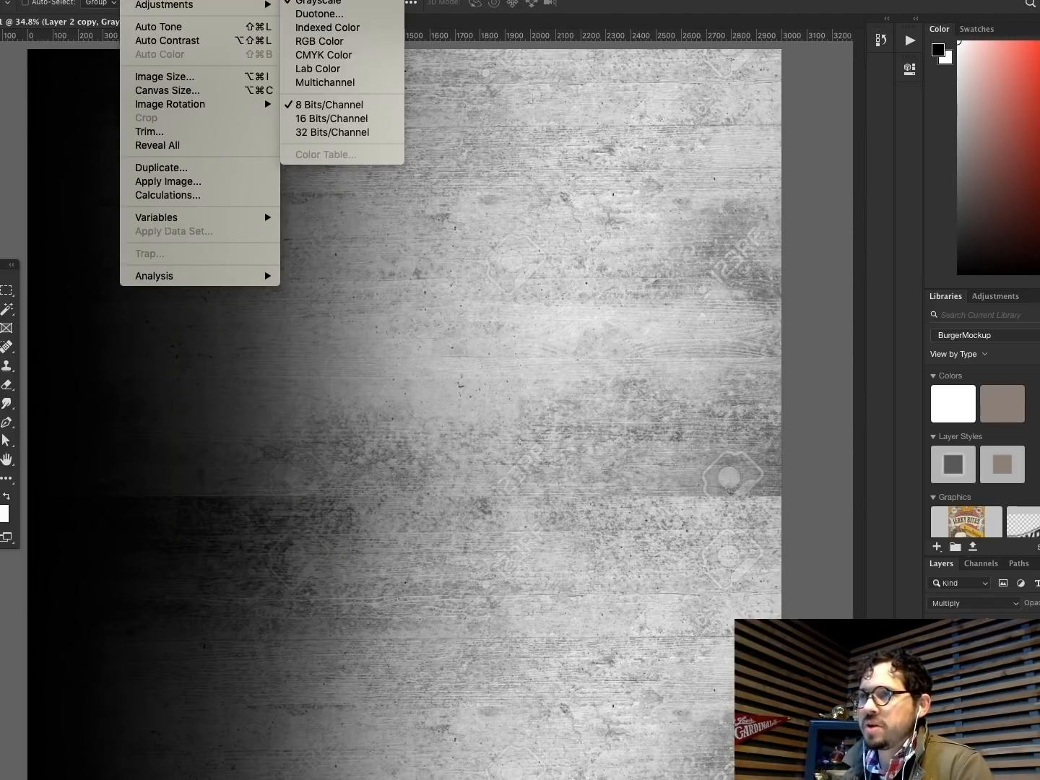
left_click(318, 0)
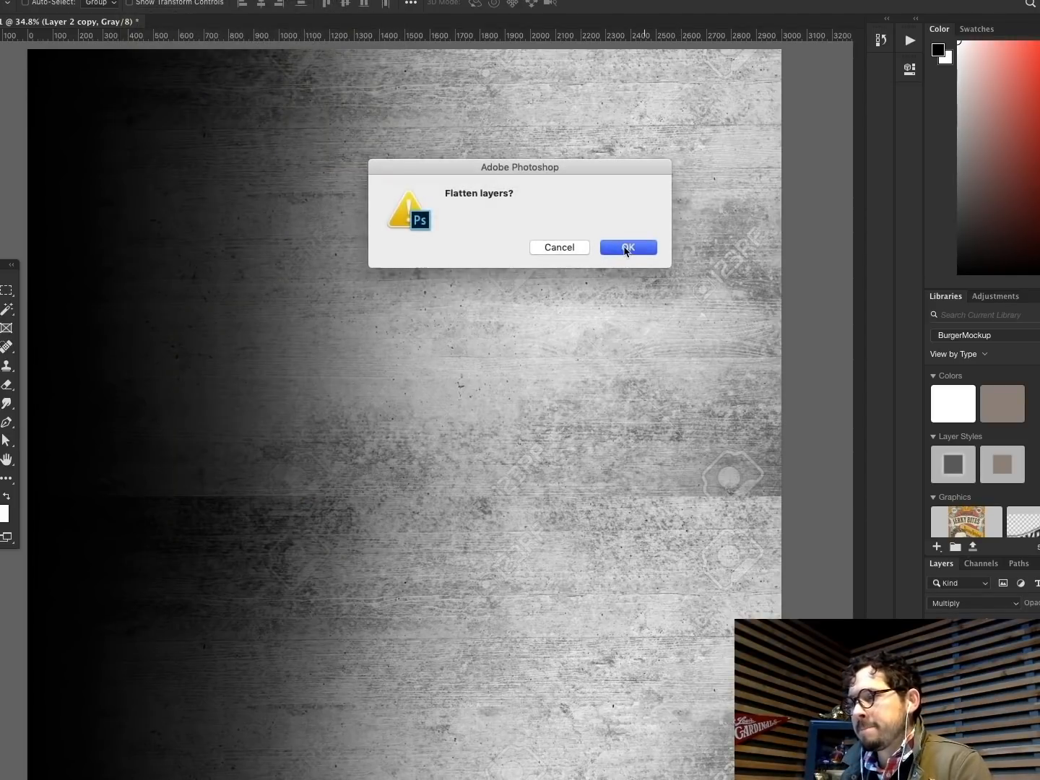
left_click(626, 247)
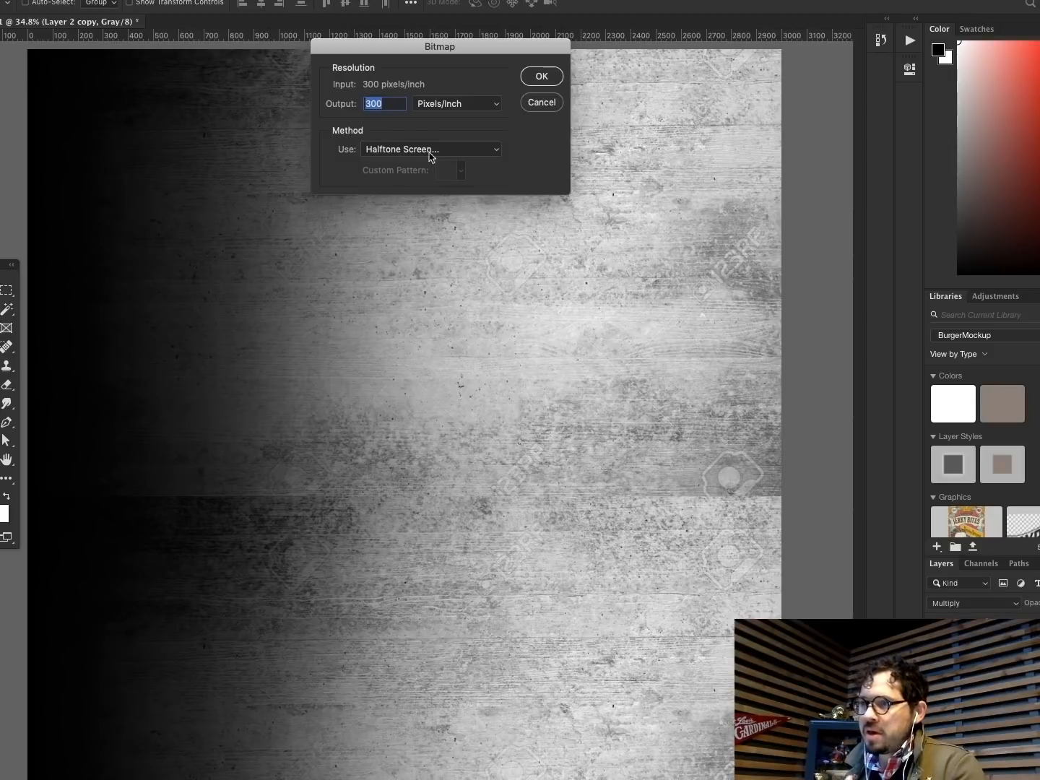
left_click(539, 78)
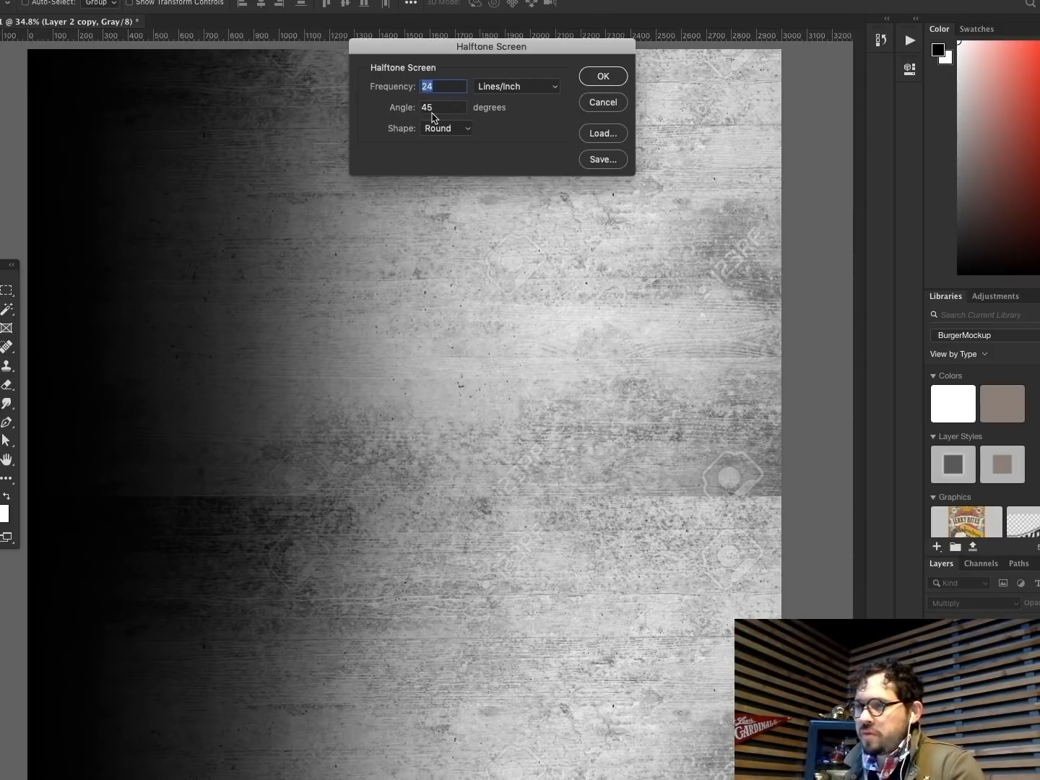
left_click(604, 80)
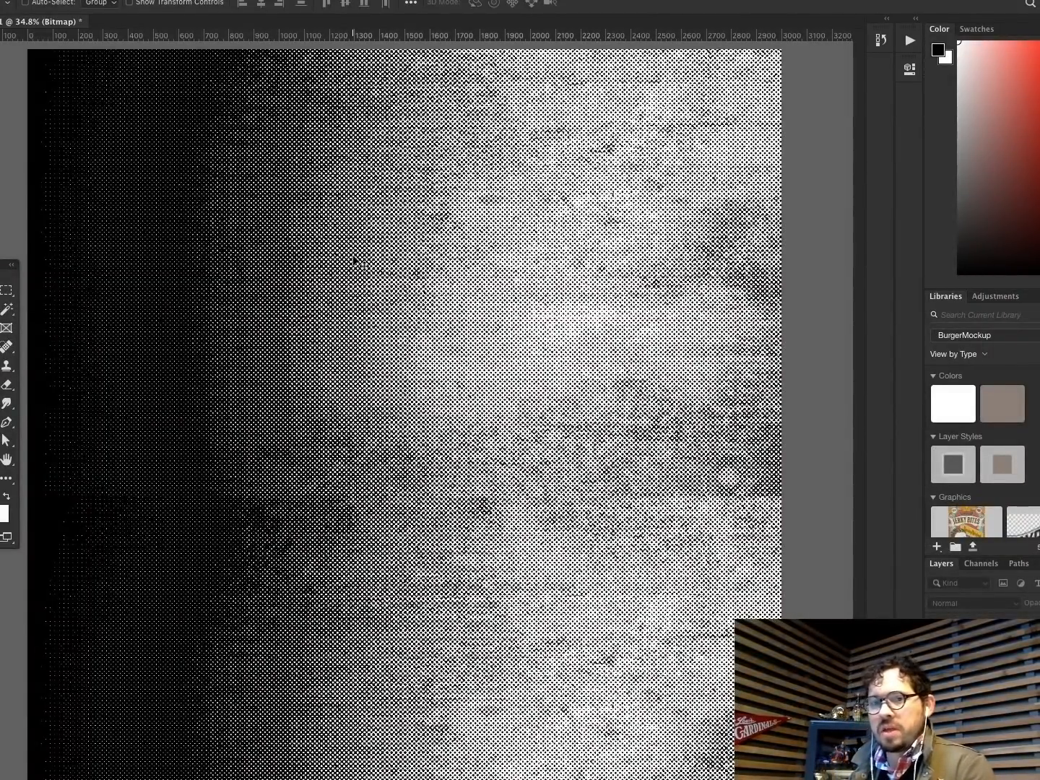
key("super+Tab")
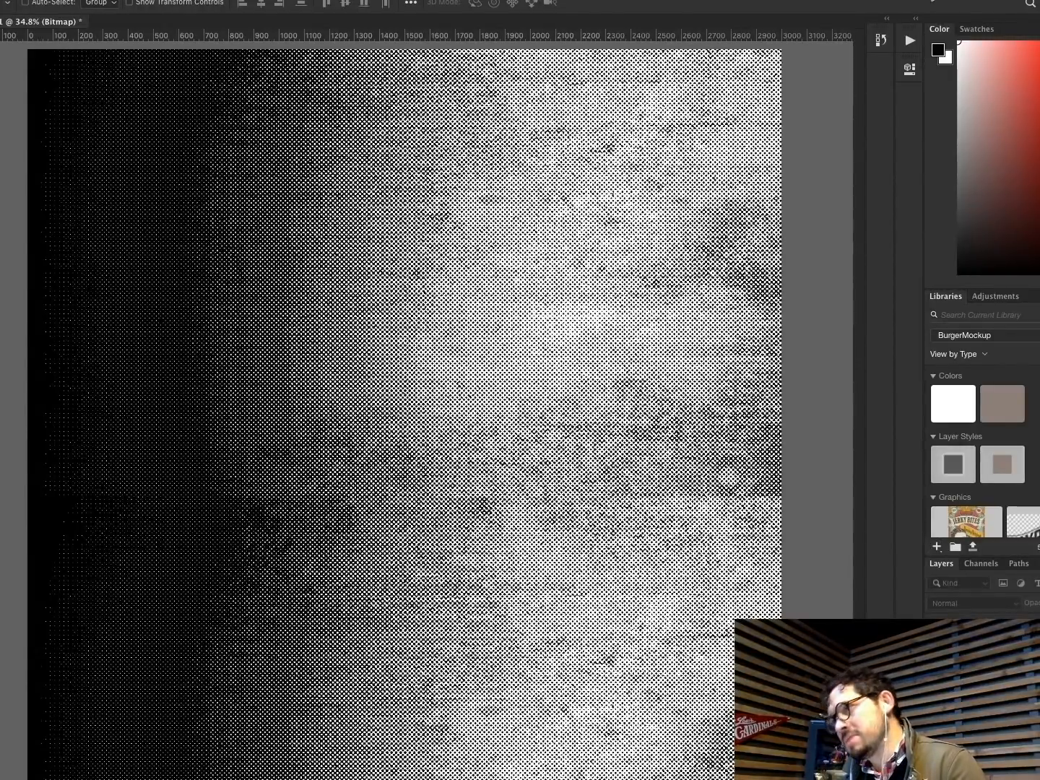
Step: Step back in the history to the blending change, before the Bitmap conversion
left_click(881, 42)
left_click(880, 41)
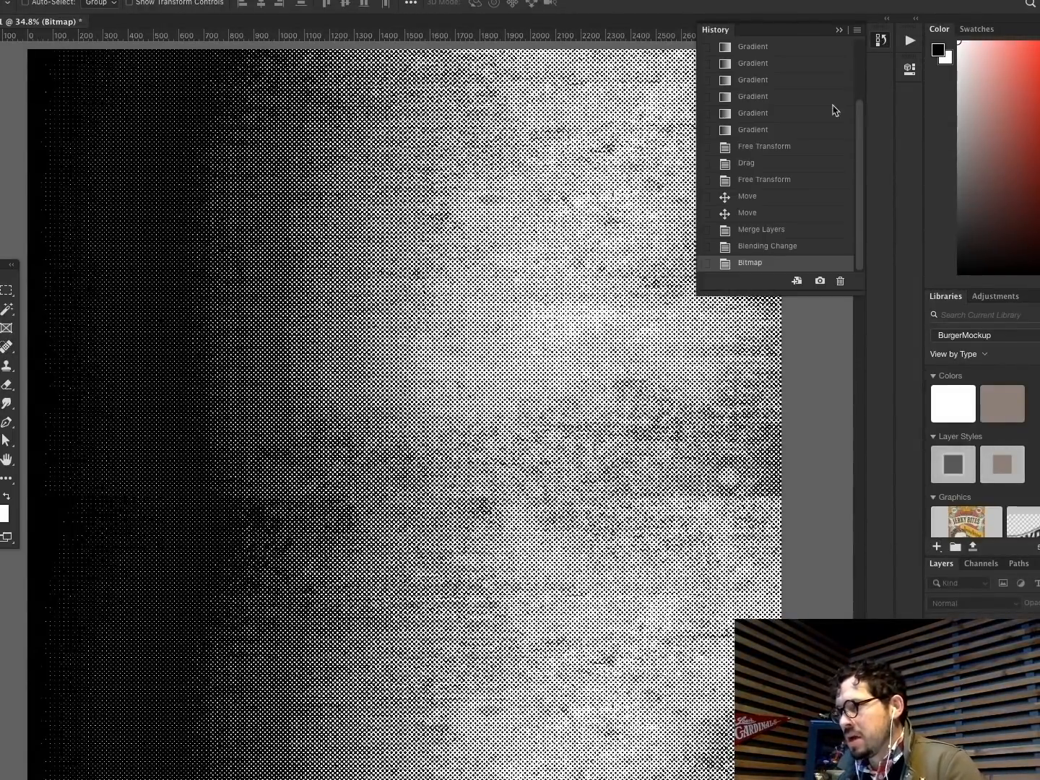
left_click(766, 248)
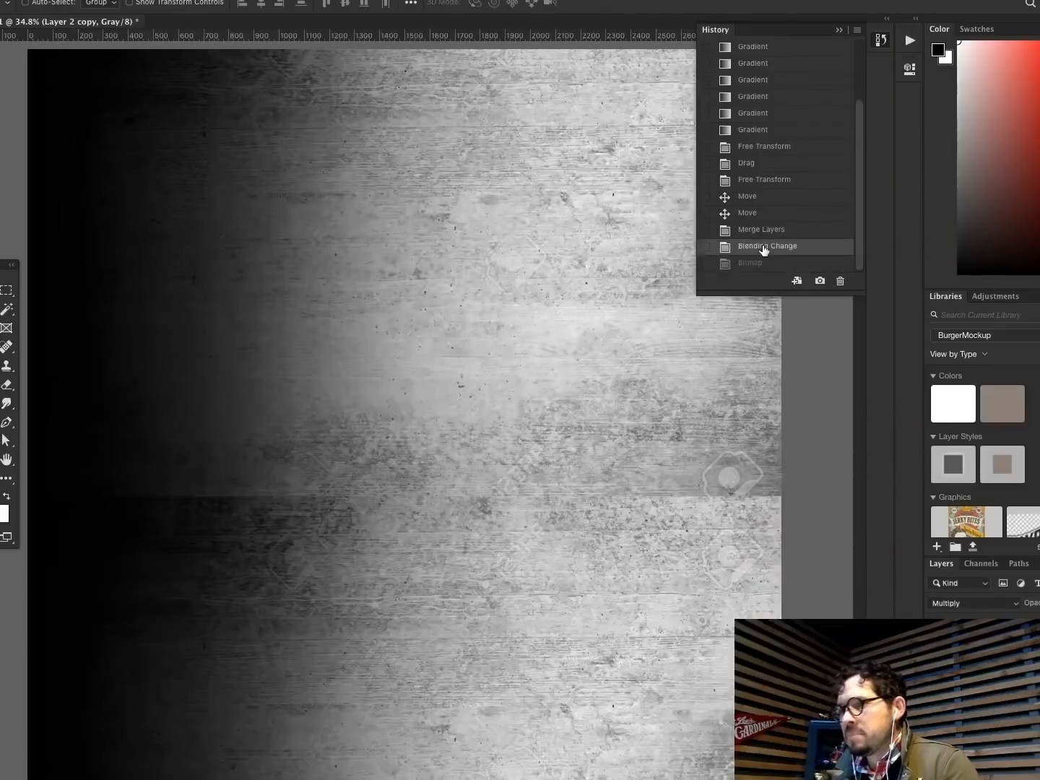
left_click(841, 30)
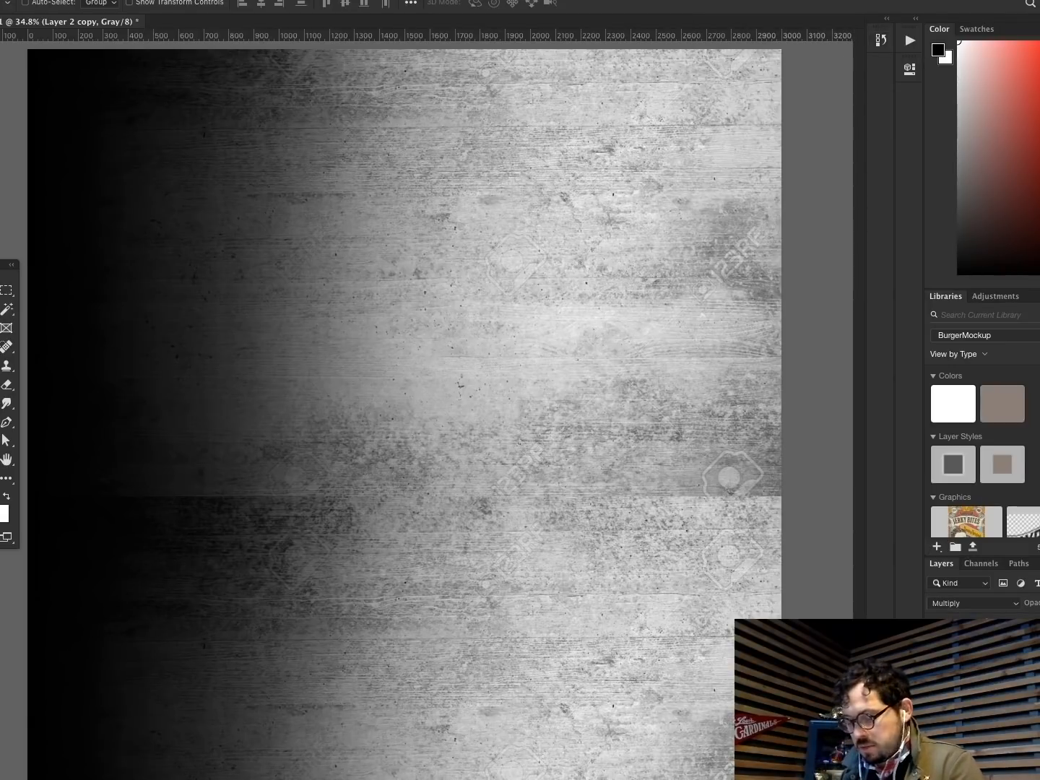
Step: Add a new layer and paint the right side of the canvas white with a large soft brush, fading into the concrete
key("shift+super+n")
key("Return")
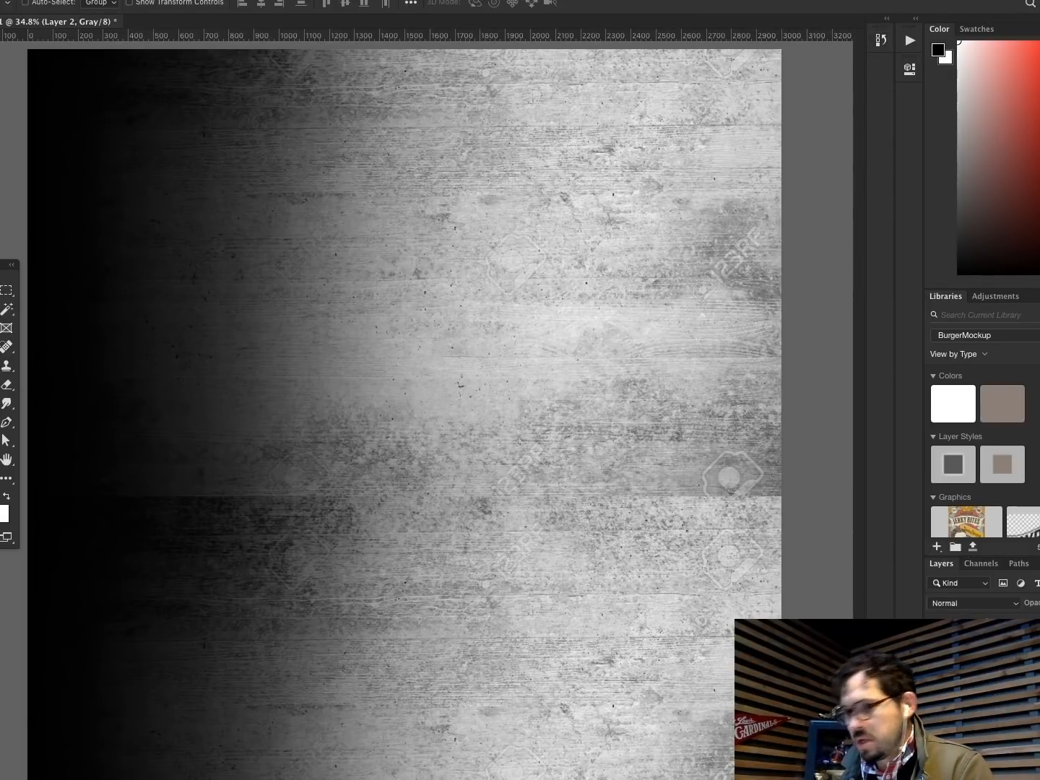
left_click(7, 496)
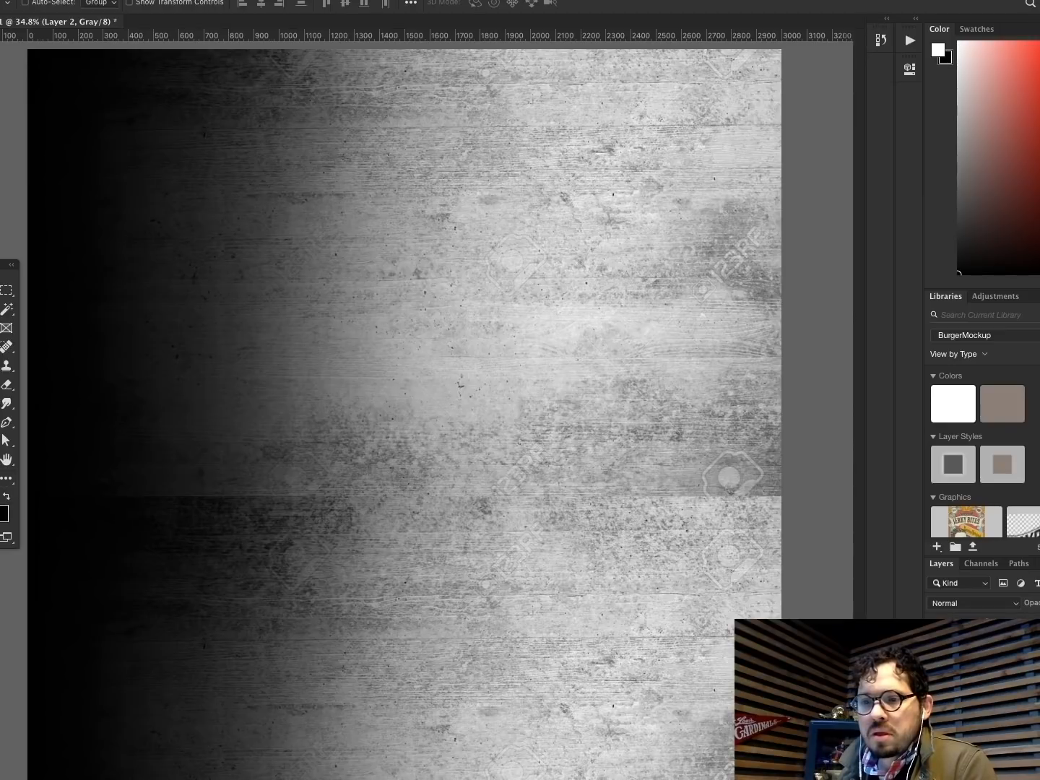
key("z")
key("super+minus")
key("super+minus")
key("super+minus")
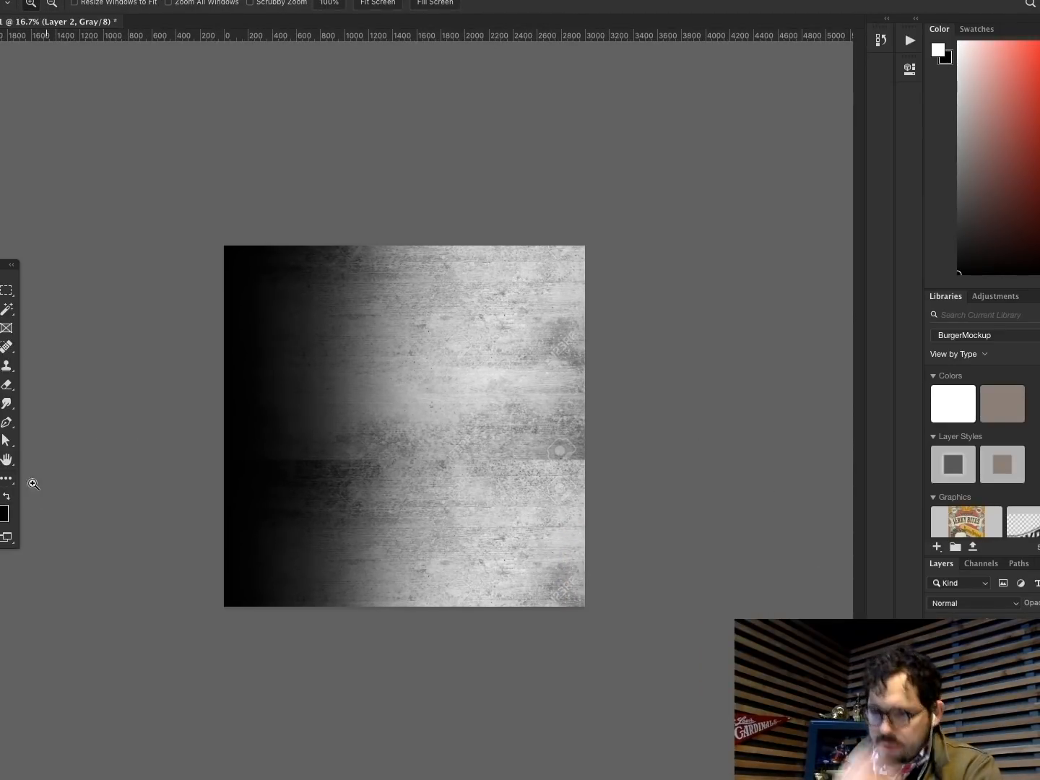
key("b")
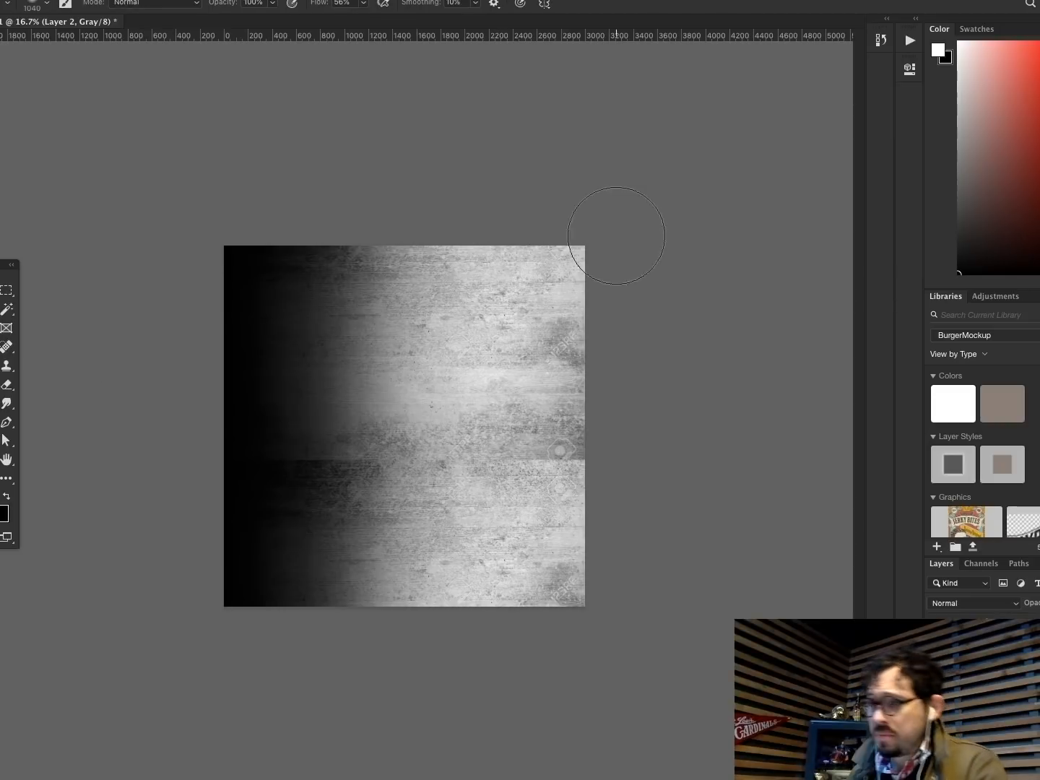
mouse_move(571, 207)
left_mouse_down()
mouse_move(546, 748)
mouse_move(595, 170)
mouse_move(554, 663)
mouse_move(530, 671)
mouse_move(509, 111)
mouse_move(575, 216)
left_mouse_up()
mouse_move(447, 641)
left_mouse_down()
mouse_move(491, 65)
mouse_move(532, 248)
mouse_move(560, 472)
mouse_move(563, 710)
left_mouse_up()
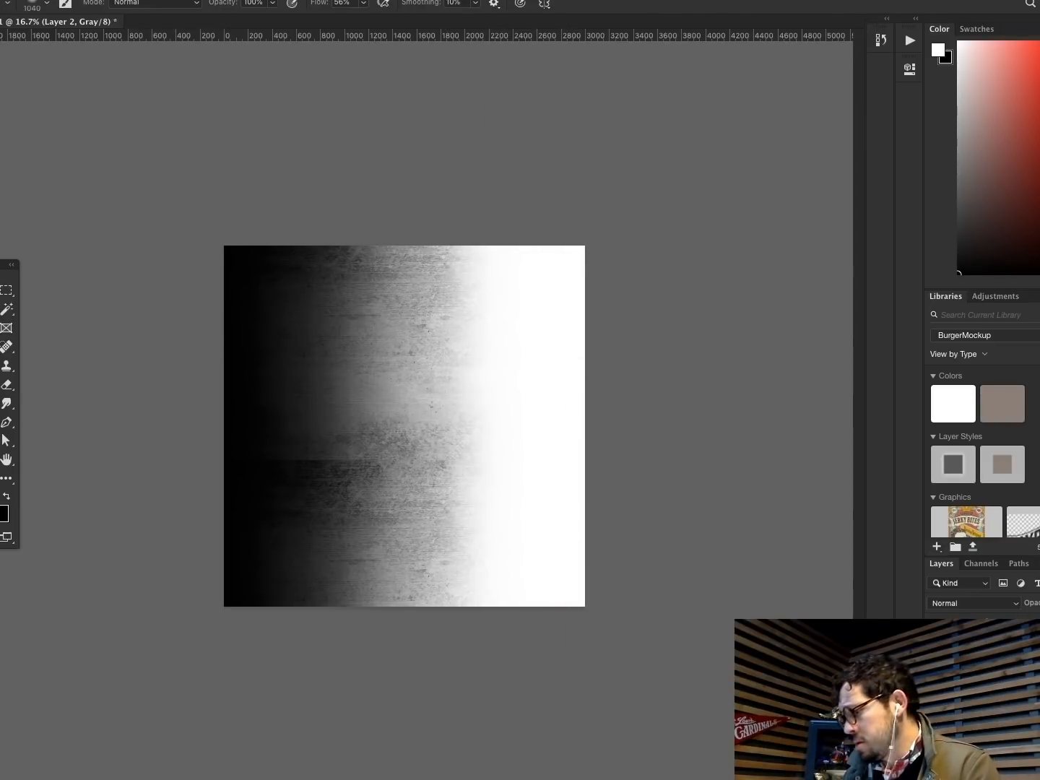
Step: Paint the left side of the canvas black with the same soft brush, over its full height
left_click(6, 495)
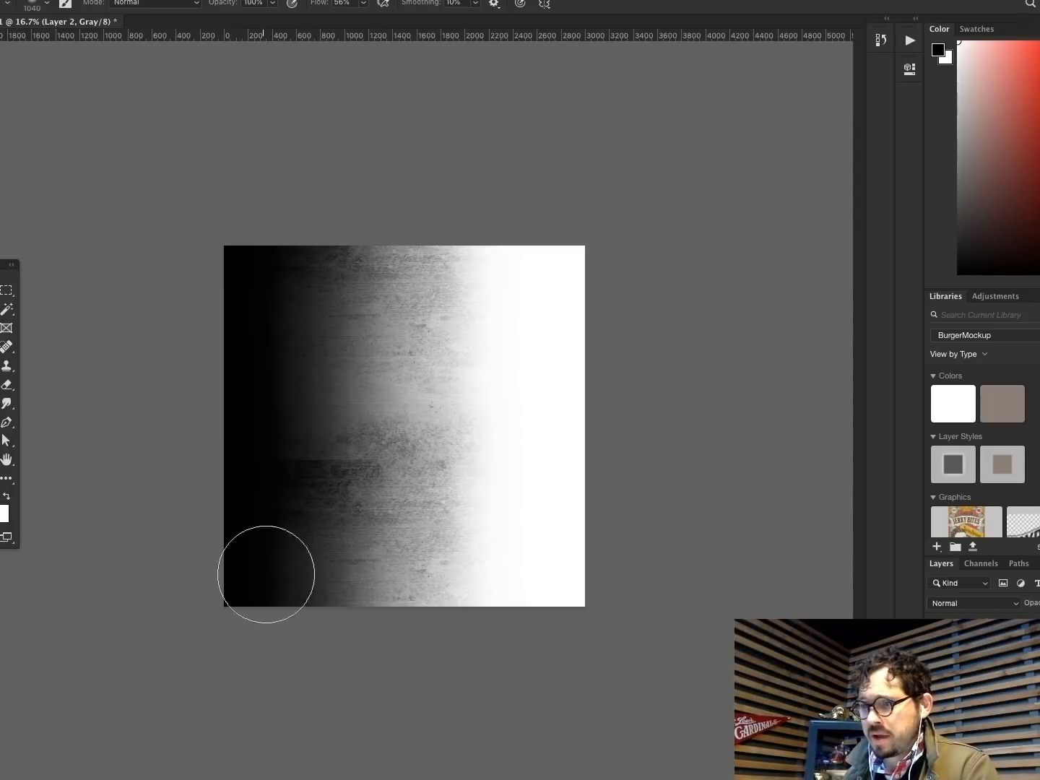
left_click(267, 217, "shift")
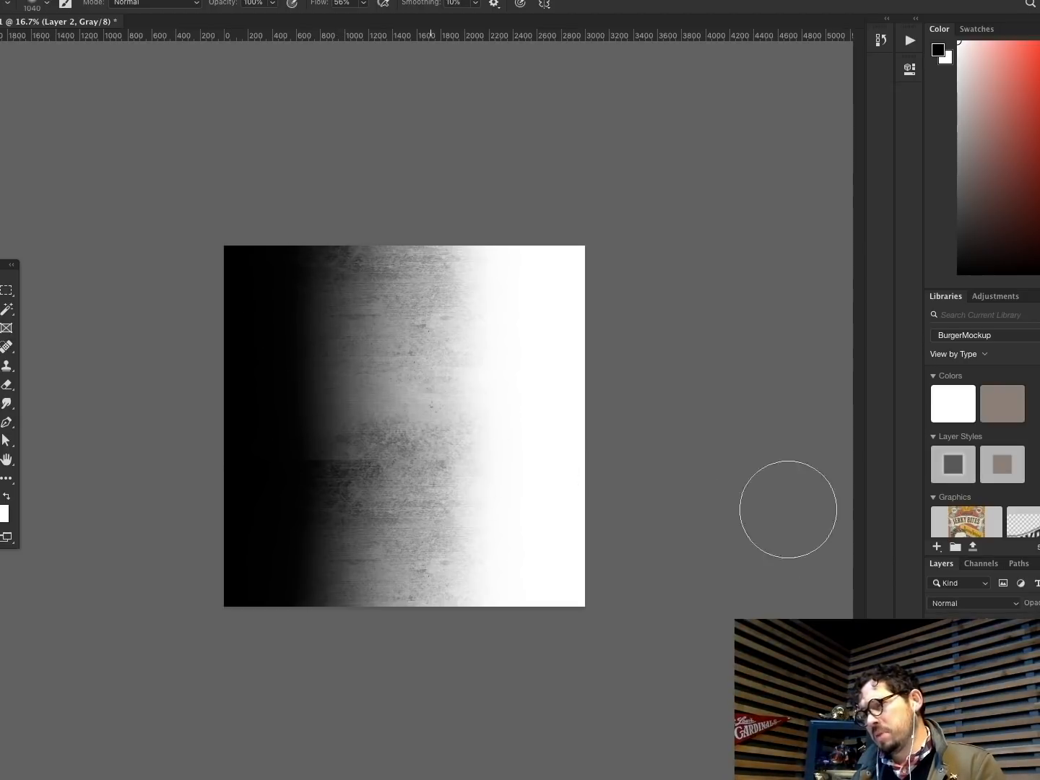
key("super+0")
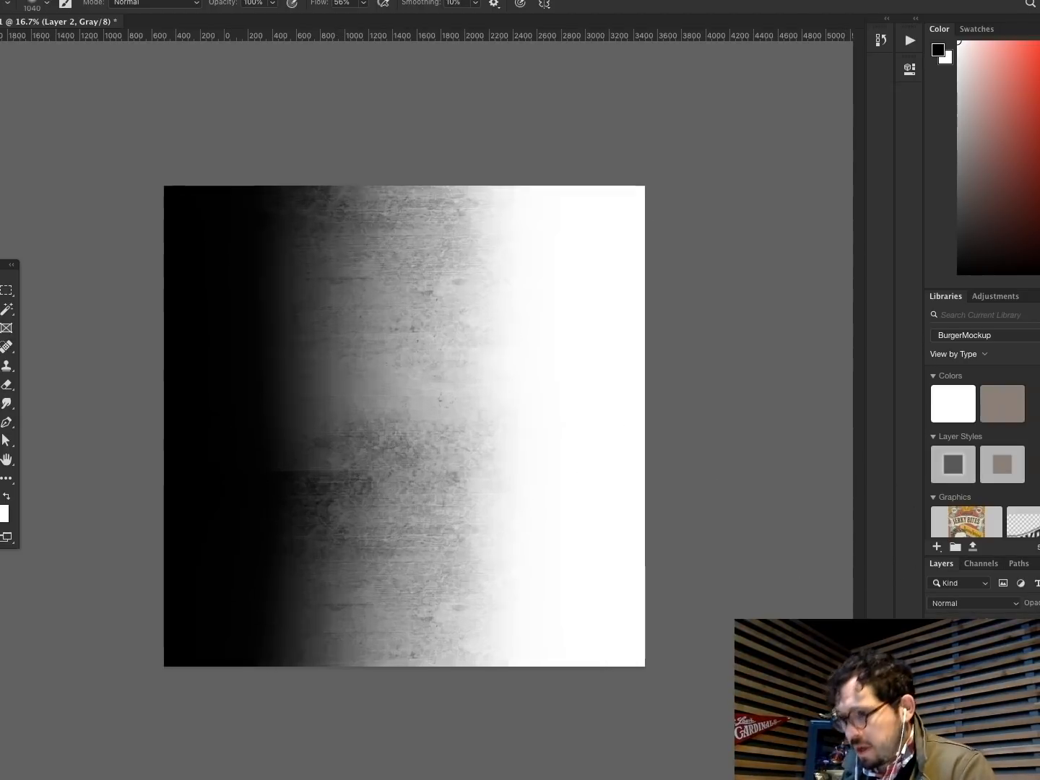
Step: Flatten the painted image and convert it to a 300 pixels/inch Bitmap using round halftone dots at 24 lines/inch and 45 degrees
left_click(137, 0)
mouse_move(148, 0)
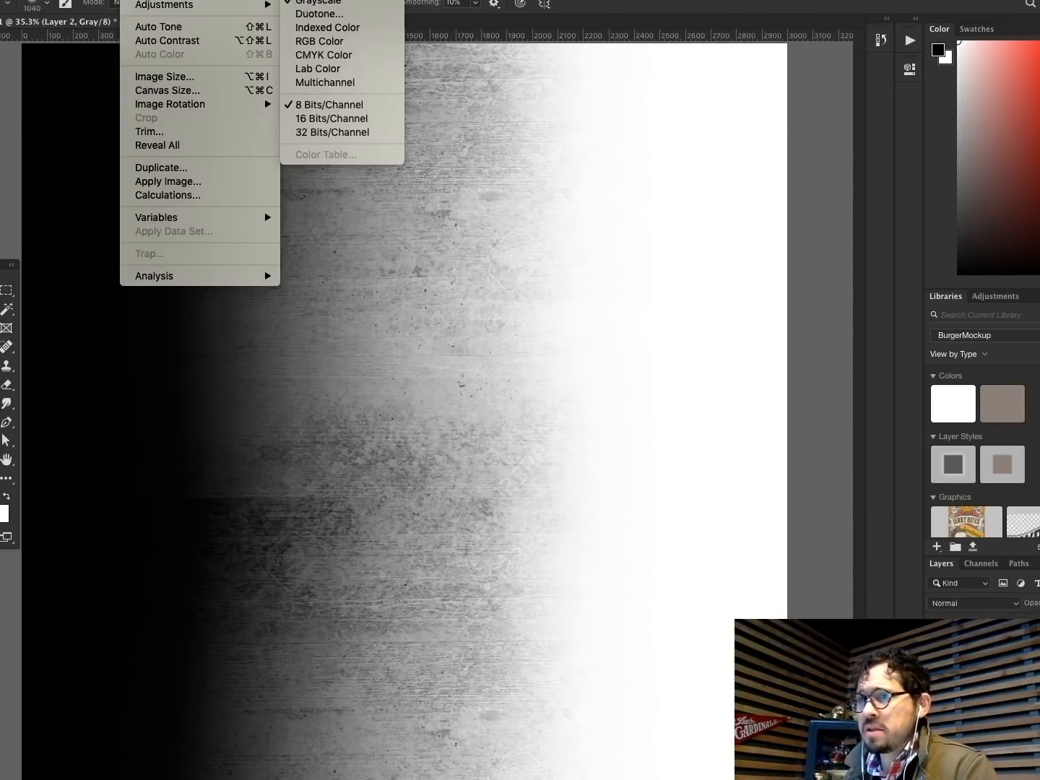
left_click(310, 0)
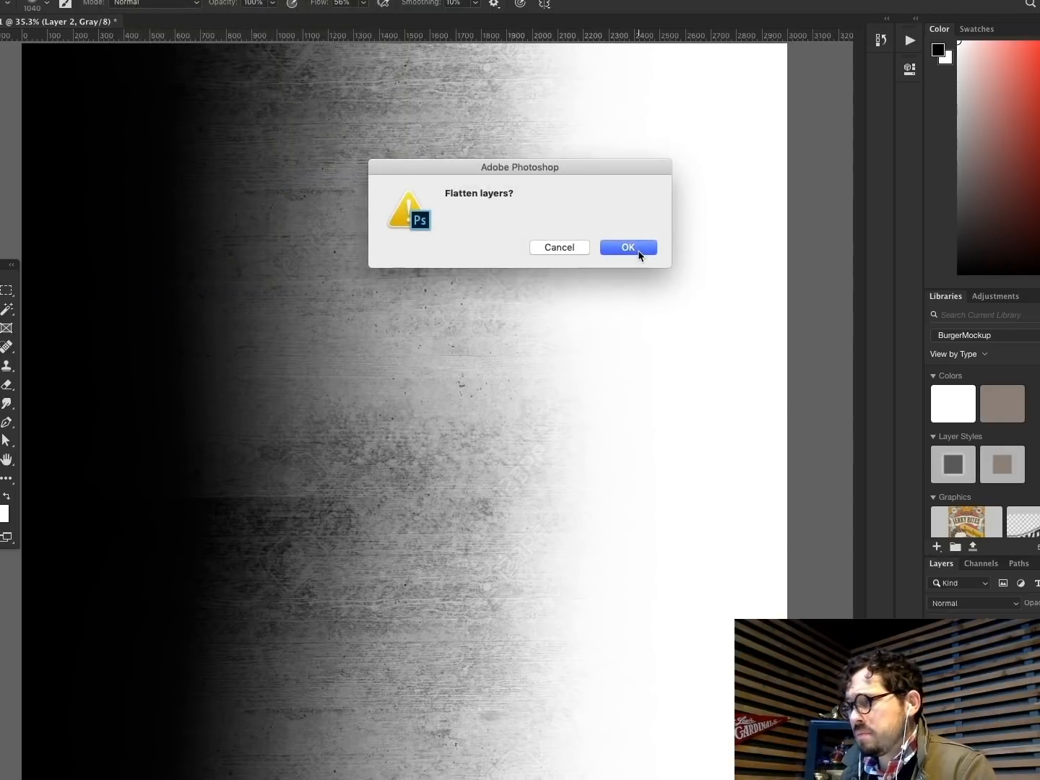
left_click(636, 248)
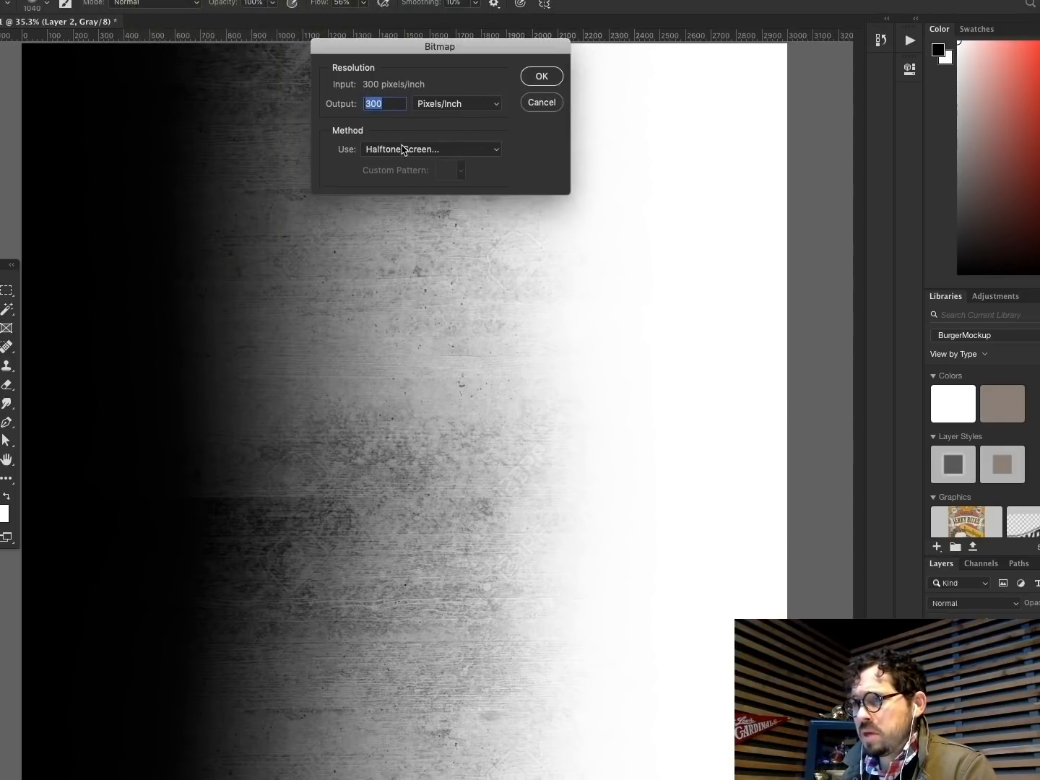
left_click(543, 77)
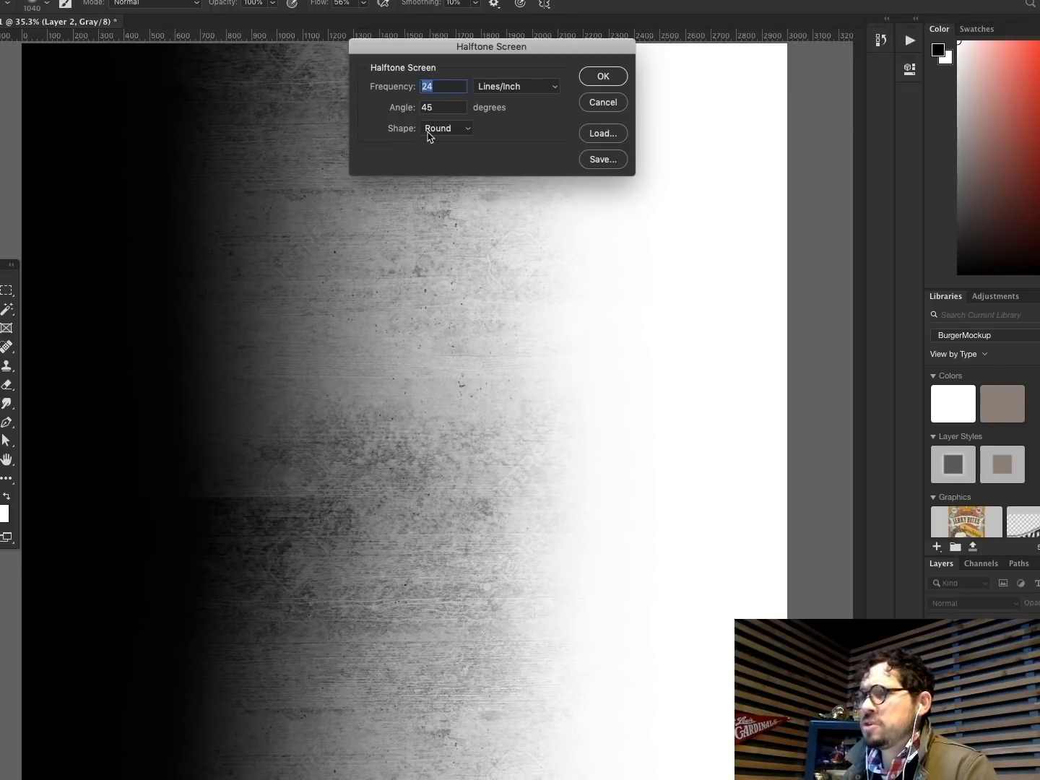
left_click(603, 77)
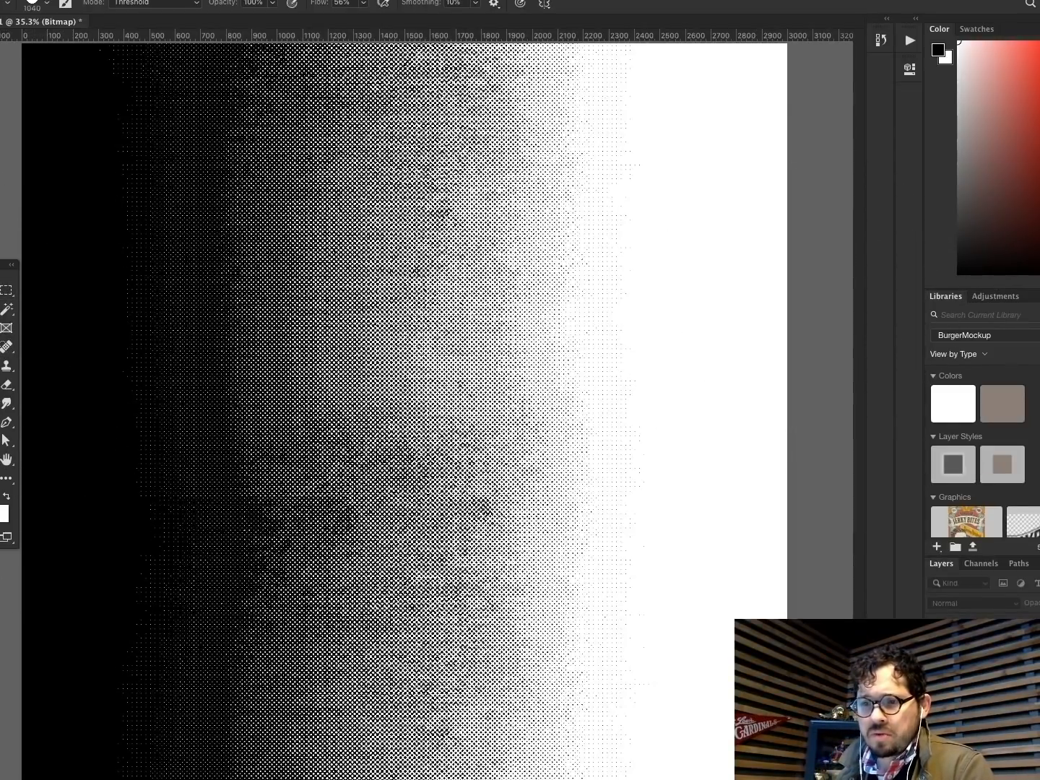
Step: Examine the halftone dots at 100% across the transition from black to white
key("z")
left_click_drag(97, 397, 736, 527)
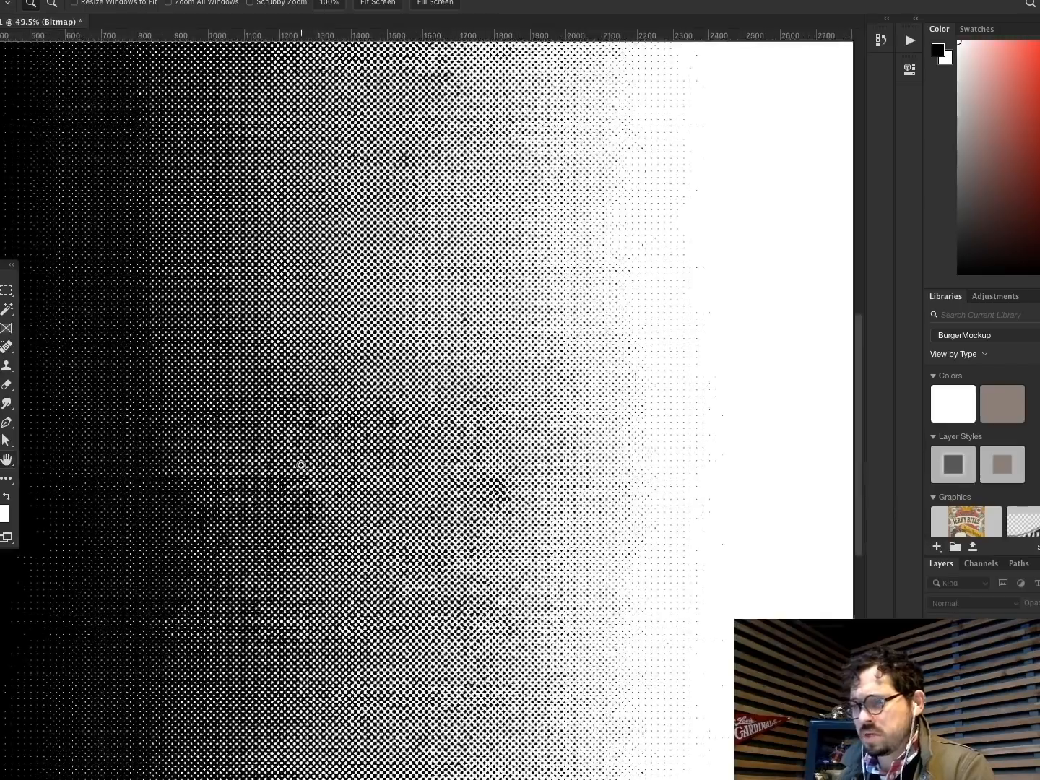
left_click(477, 457)
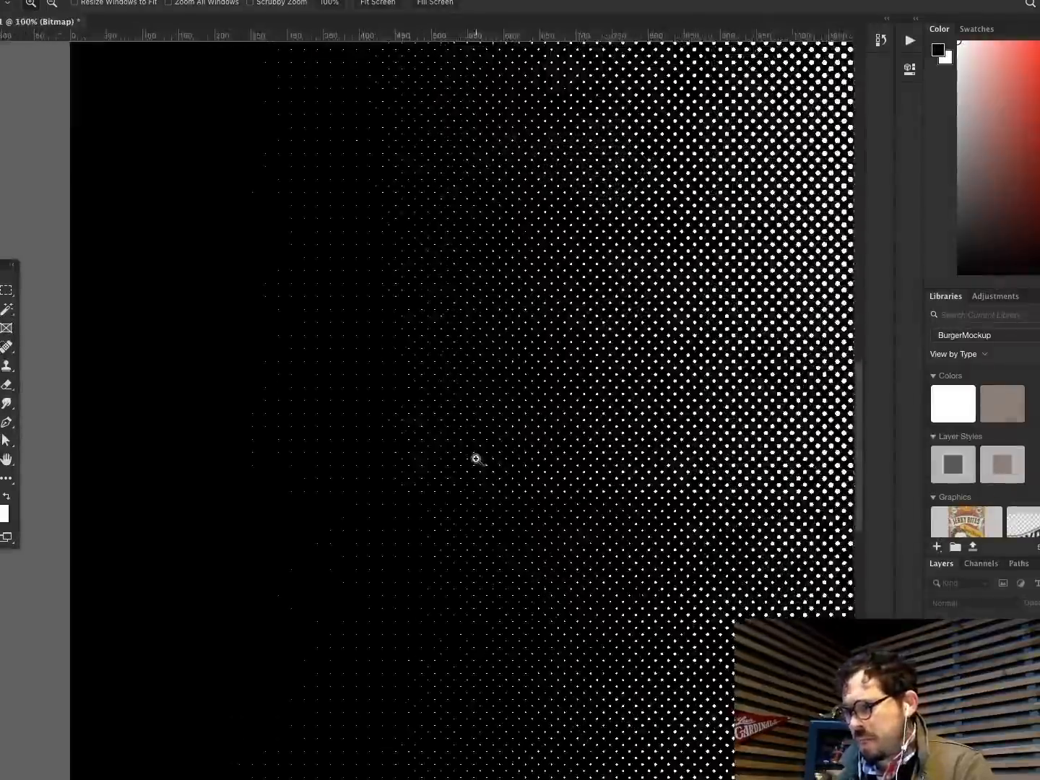
scroll(477, 458, "right", 3)
scroll(478, 459, "left", 8)
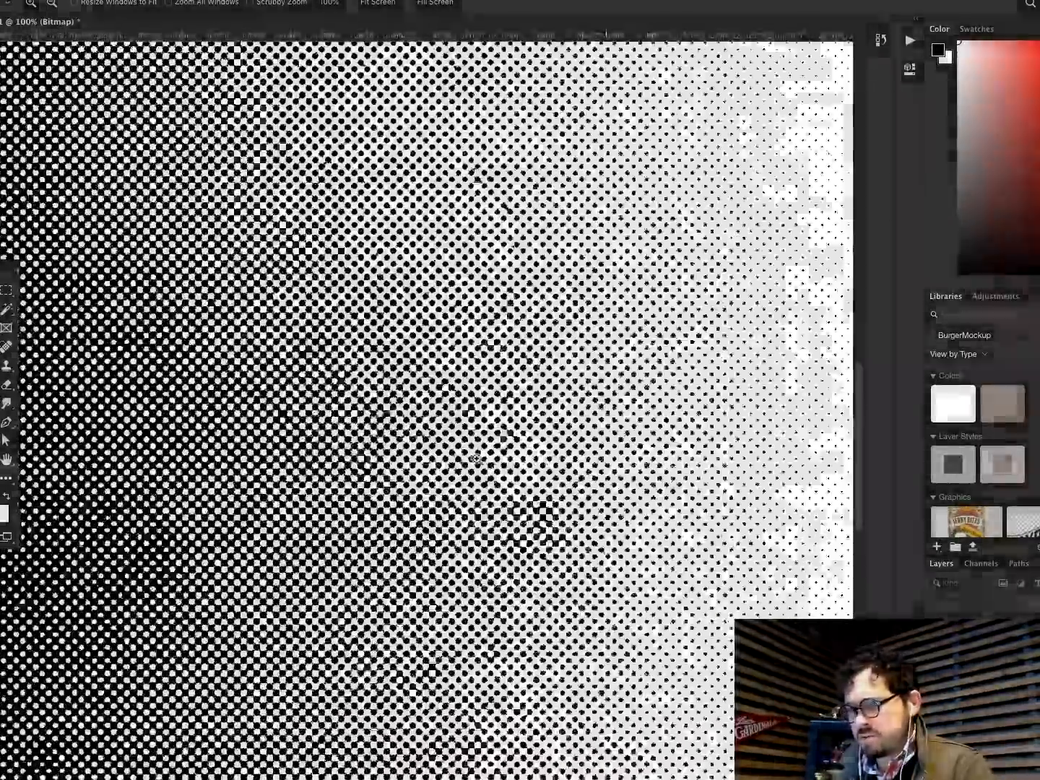
scroll(477, 458, "left", 8)
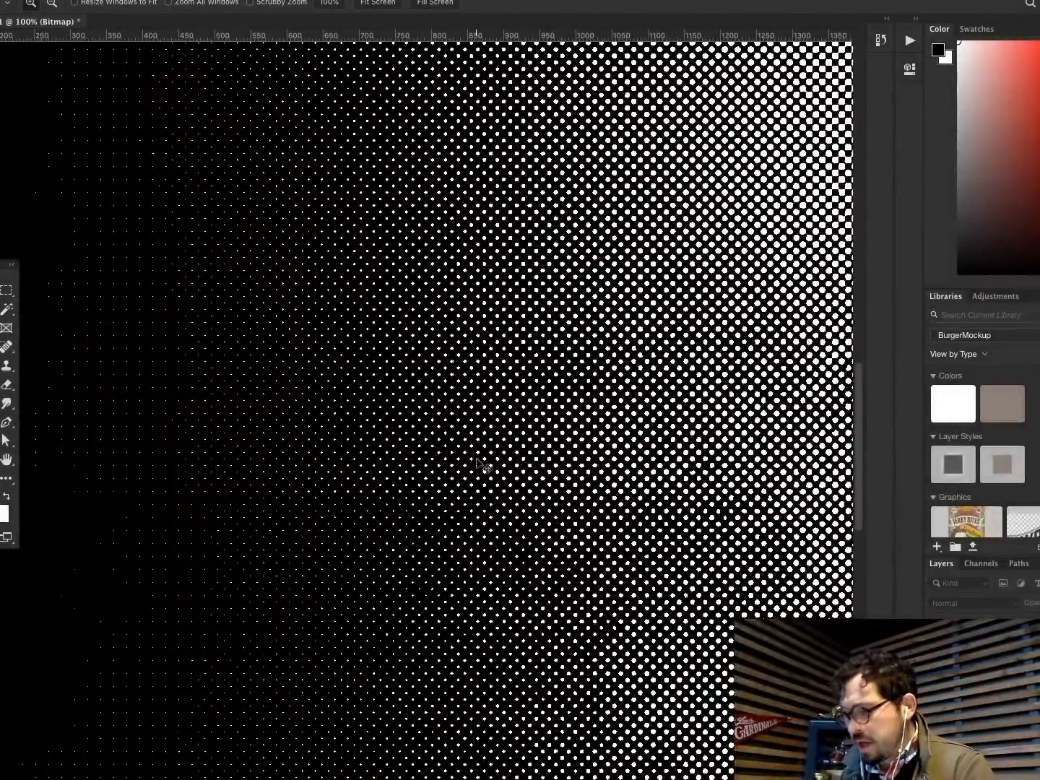
key("ctrl+0")
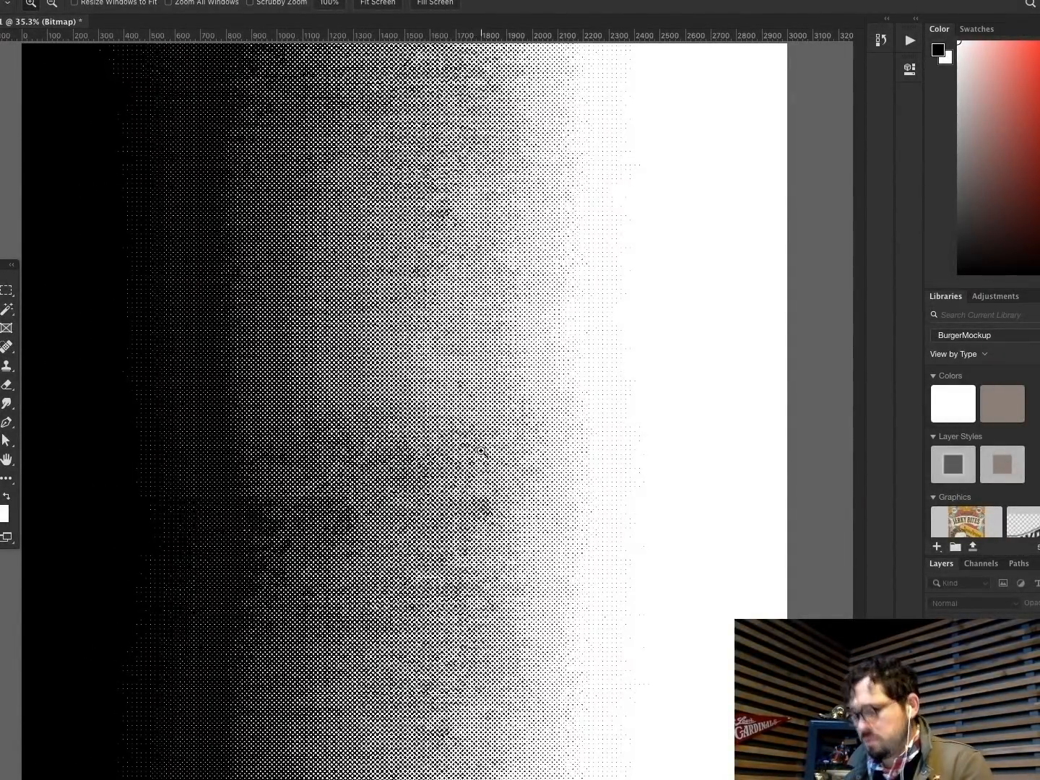
Step: Revert the Bitmap conversion and redo it at 300 pixels/inch with a Line-shaped halftone screen, 24 lines/inch at 45 degrees
left_click(879, 42)
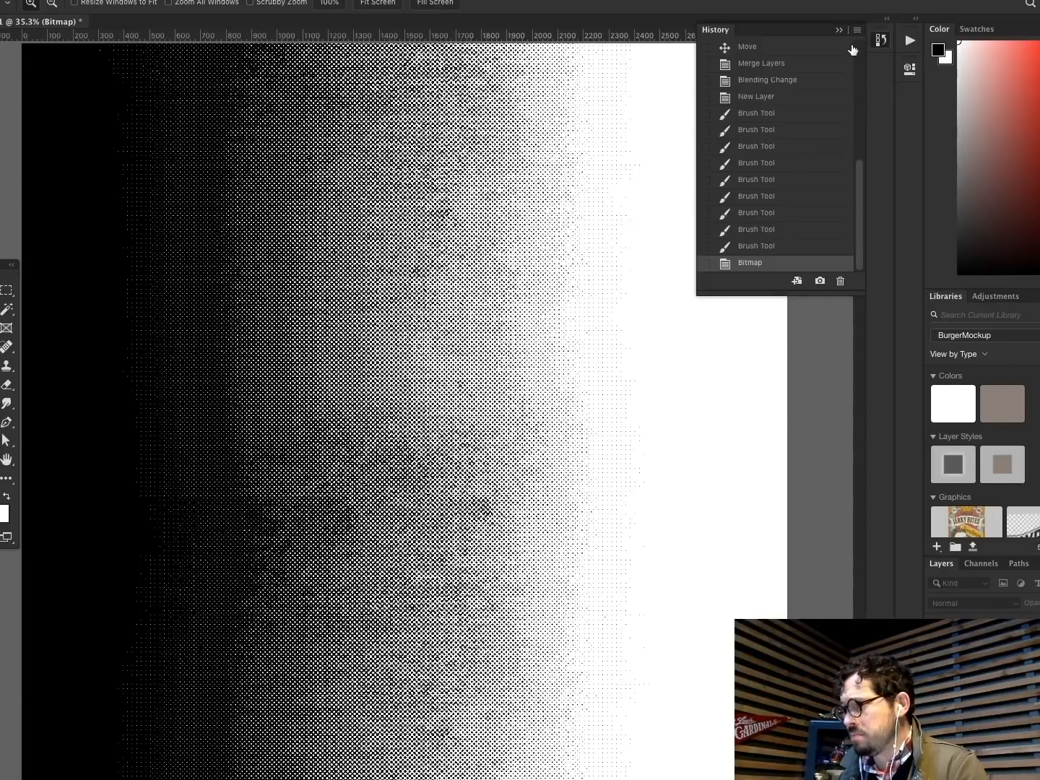
left_click(757, 245)
left_click(140, 0)
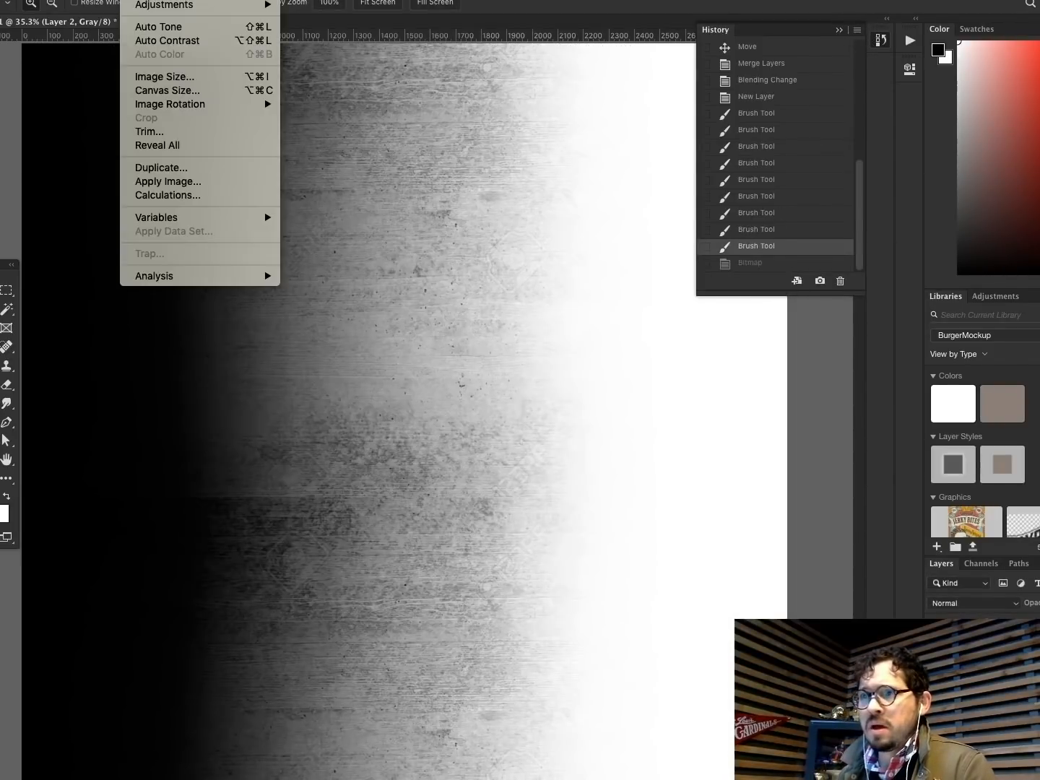
mouse_move(166, 0)
left_click(325, 0)
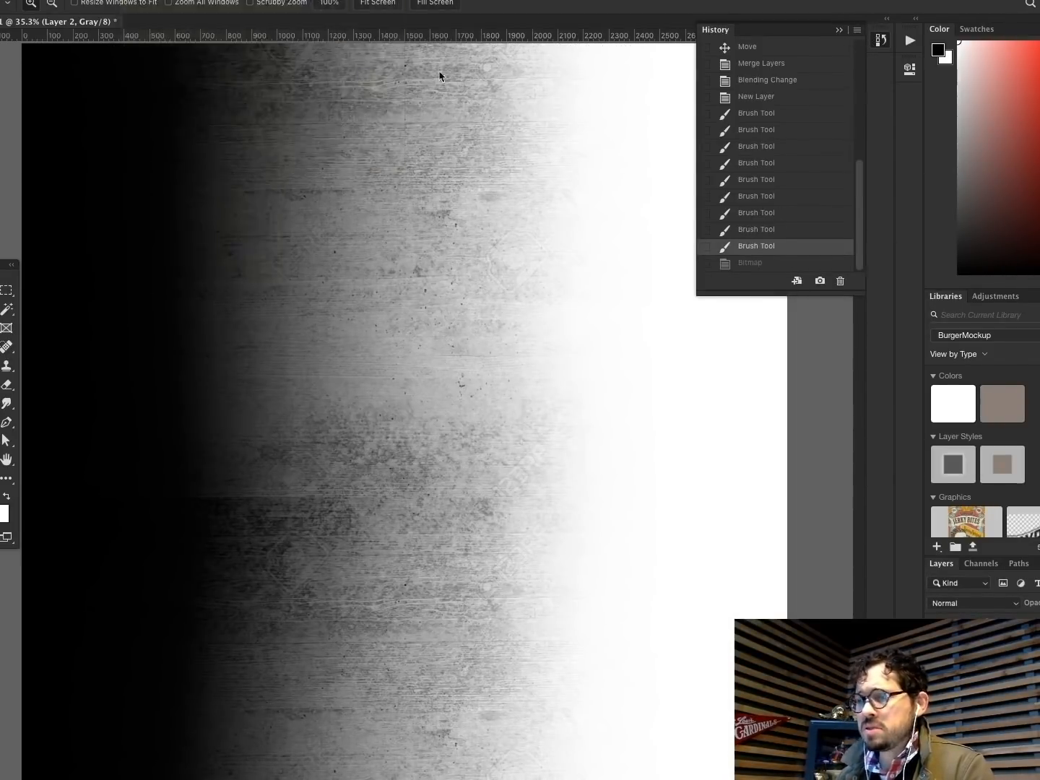
left_click(630, 247)
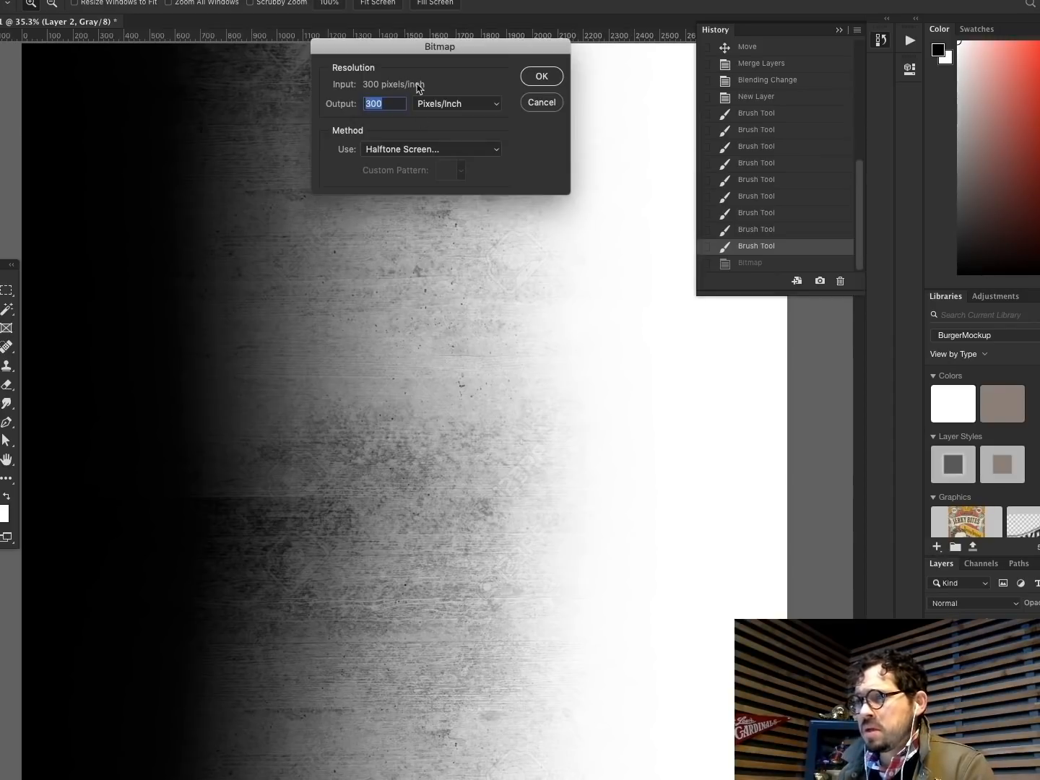
left_click(541, 77)
left_click(452, 130)
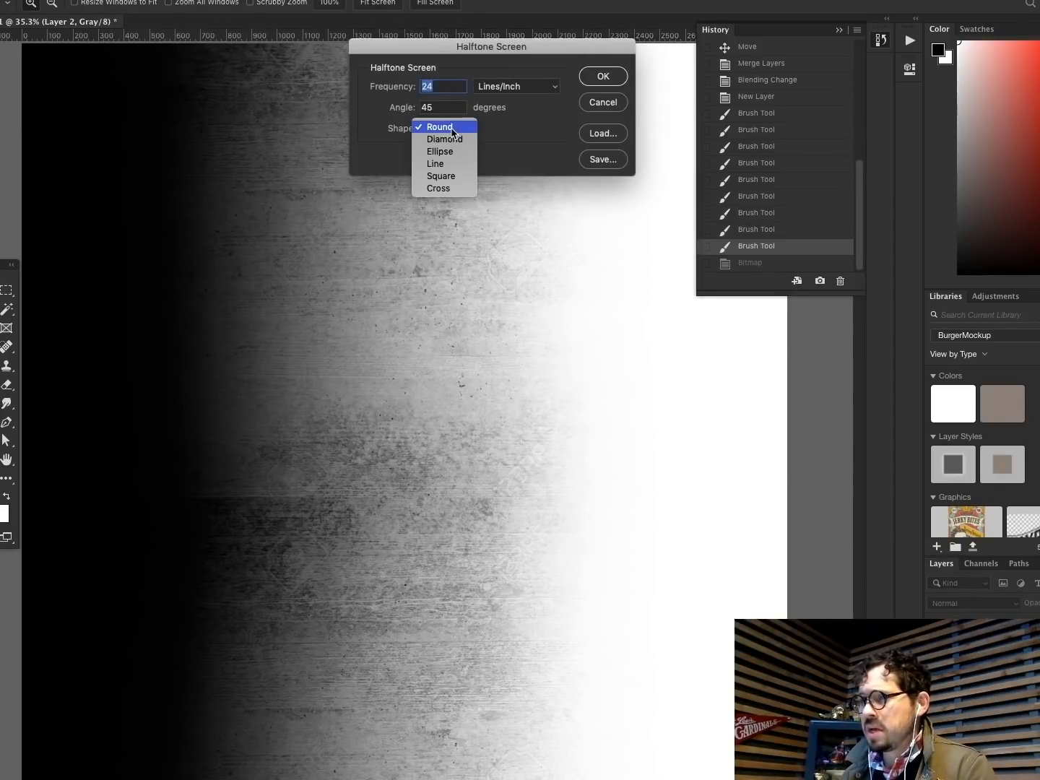
left_click(443, 165)
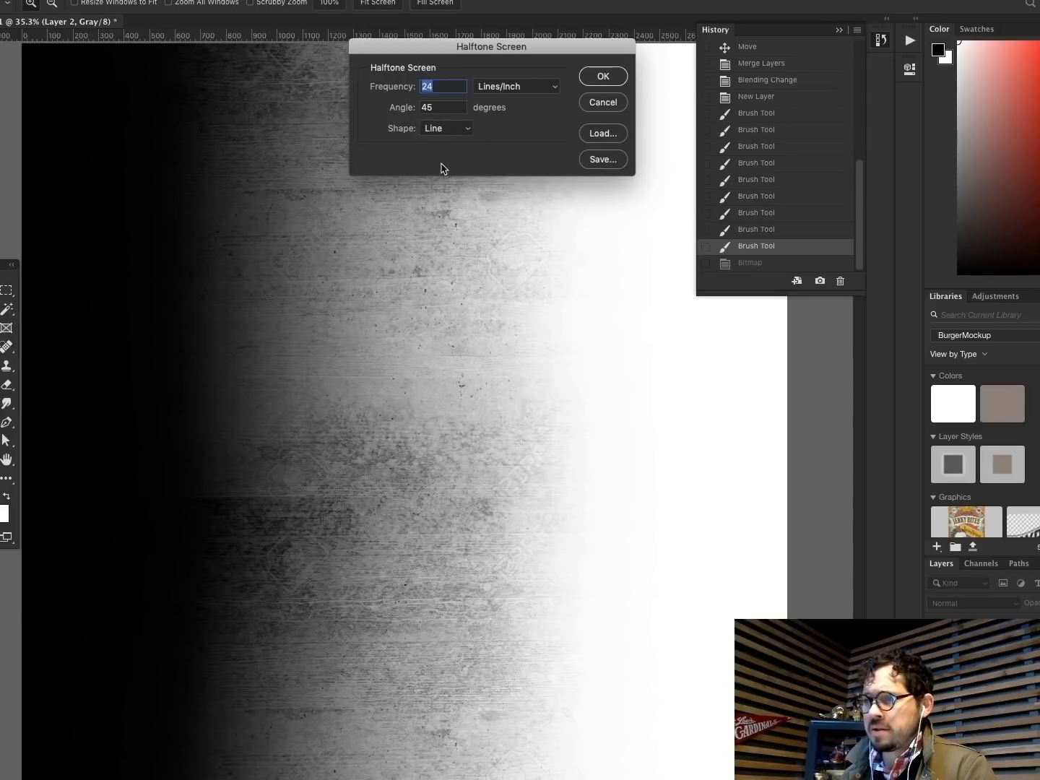
left_click(602, 76)
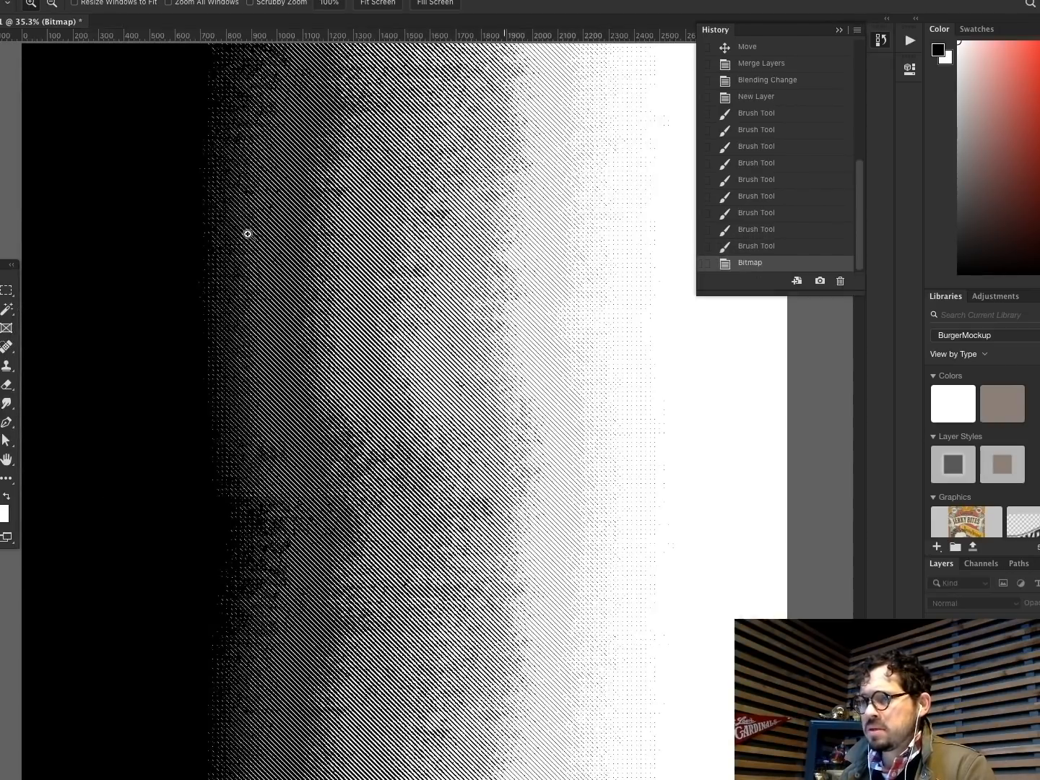
Step: Examine the diagonal halftone lines up close across the transition from black to white
left_click_drag(91, 178, 568, 500)
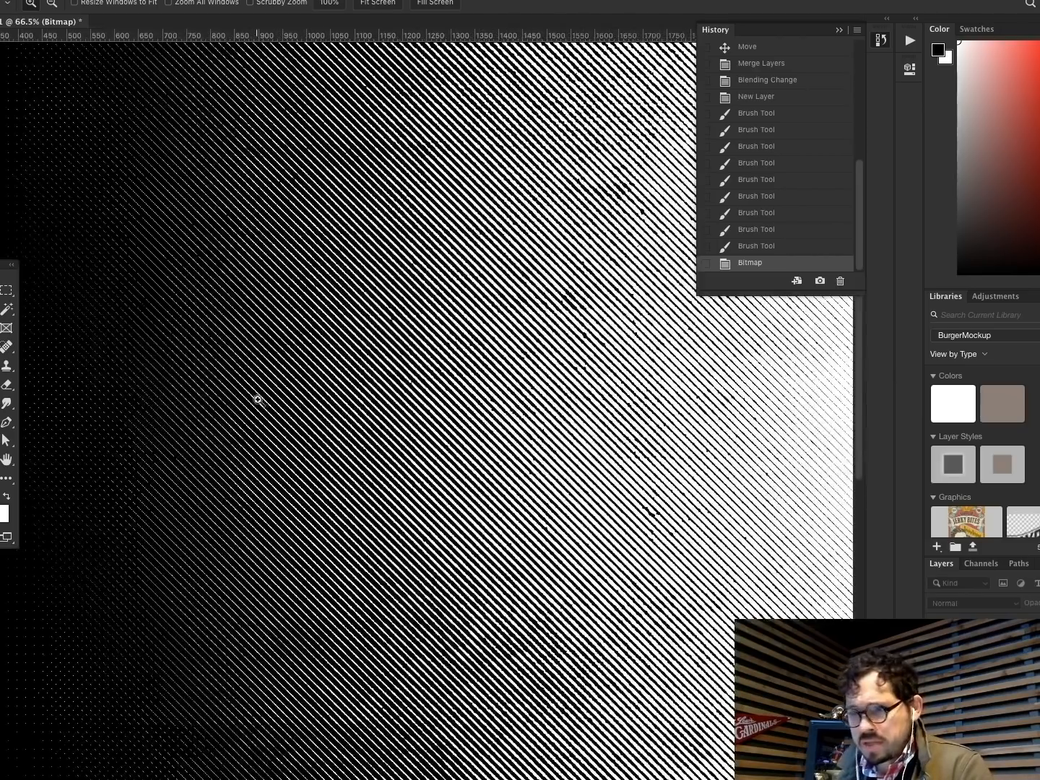
scroll(292, 390, "left", 5)
scroll(511, 382, "right", 7)
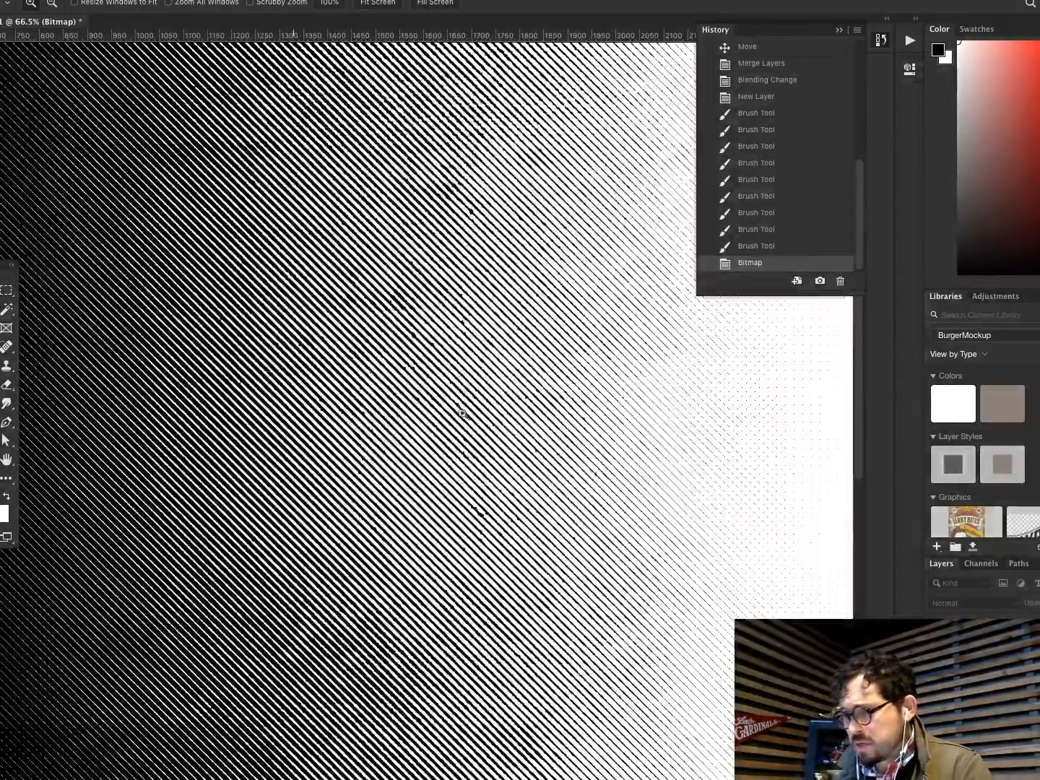
left_click_drag(463, 413, 544, 475)
scroll(545, 475, "left", 10)
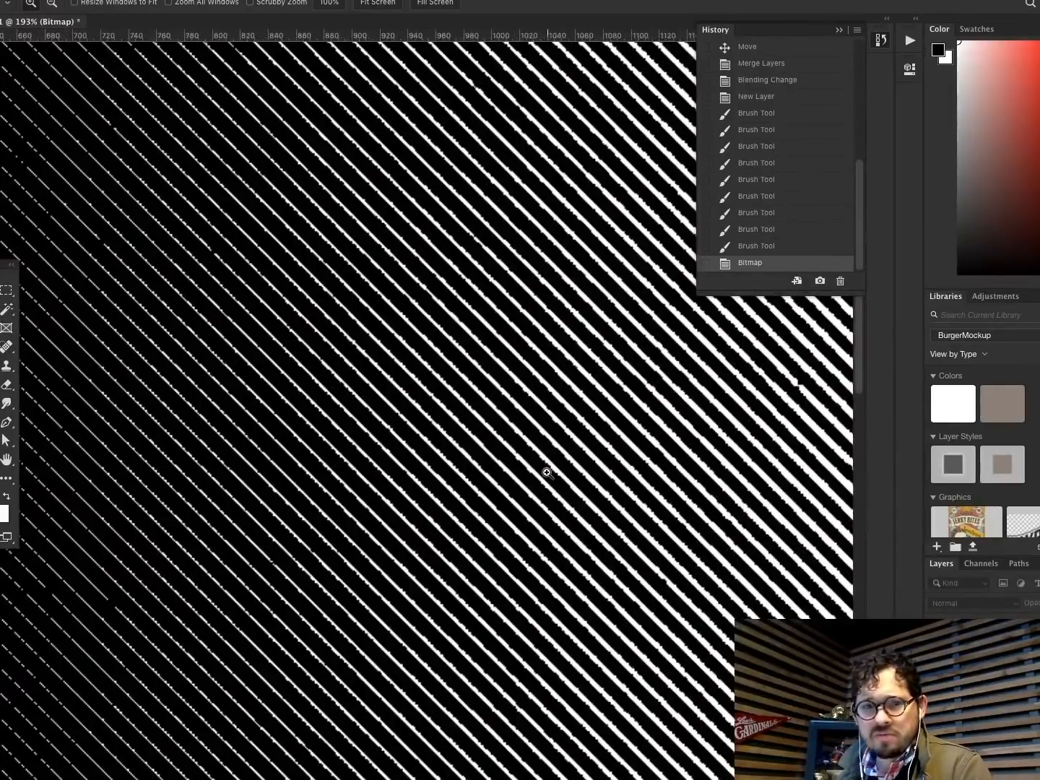
Step: Revert the diagonal conversion, redo the Bitmap at 300 pixels/inch with a horizontal Line halftone at 24 lines/inch, and inspect the line pattern
key("super+0")
key("super+z")
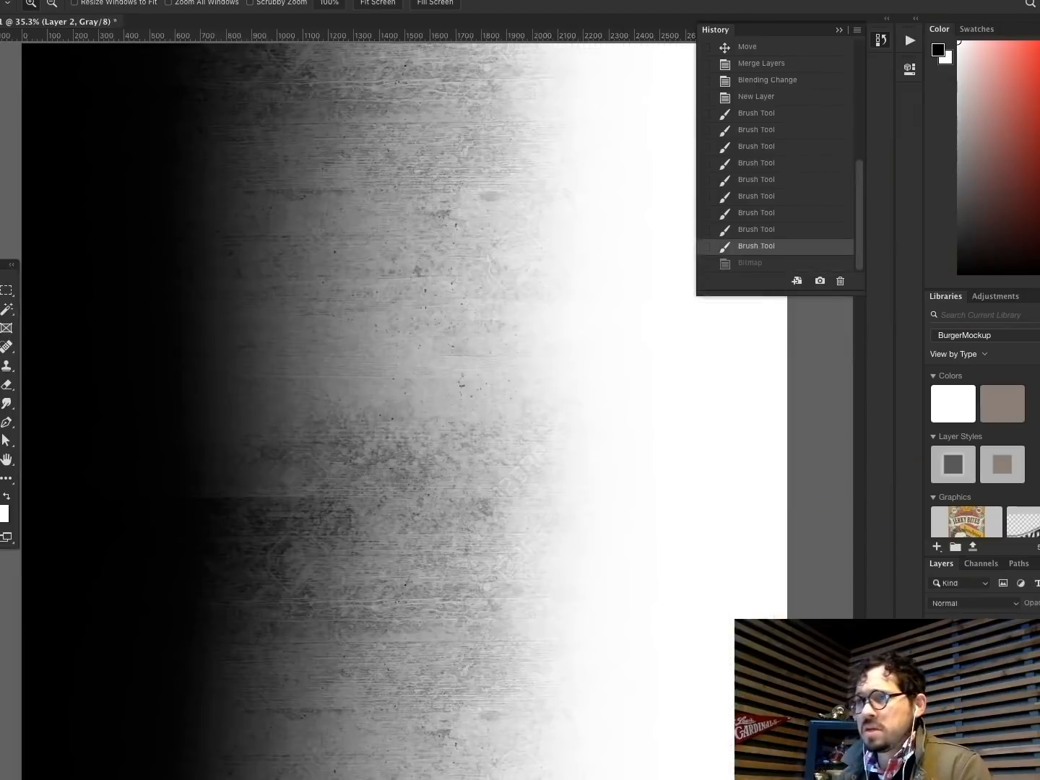
left_click(135, 0)
mouse_move(148, 0)
left_click(318, 0)
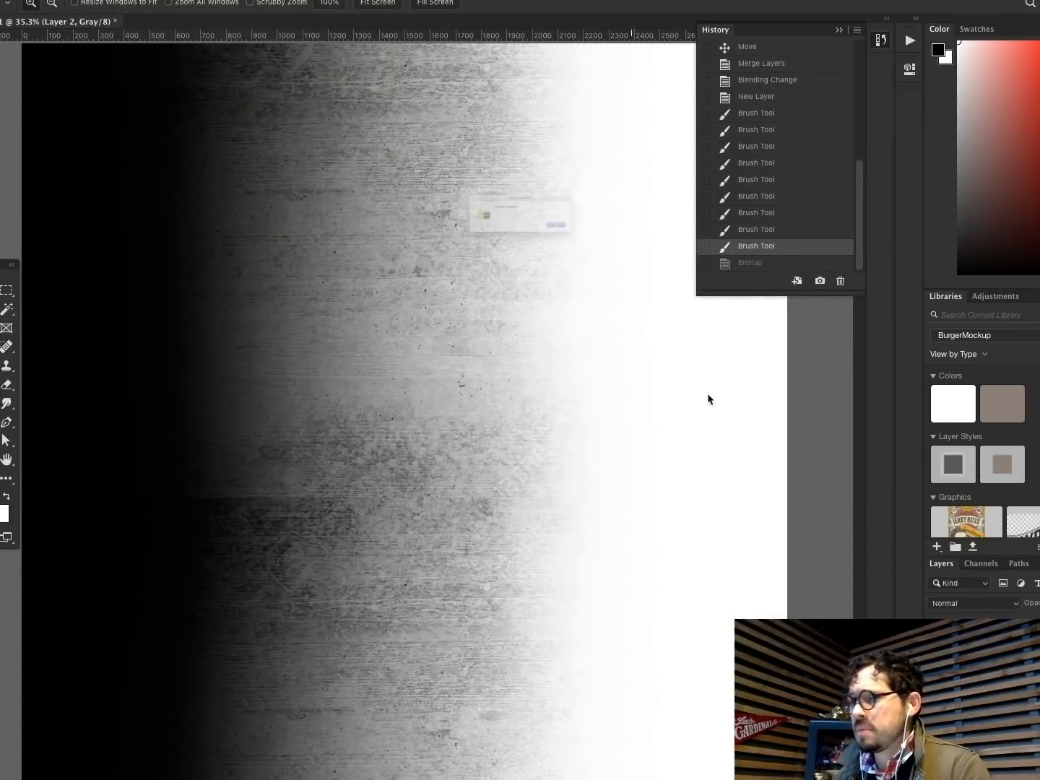
left_click(626, 243)
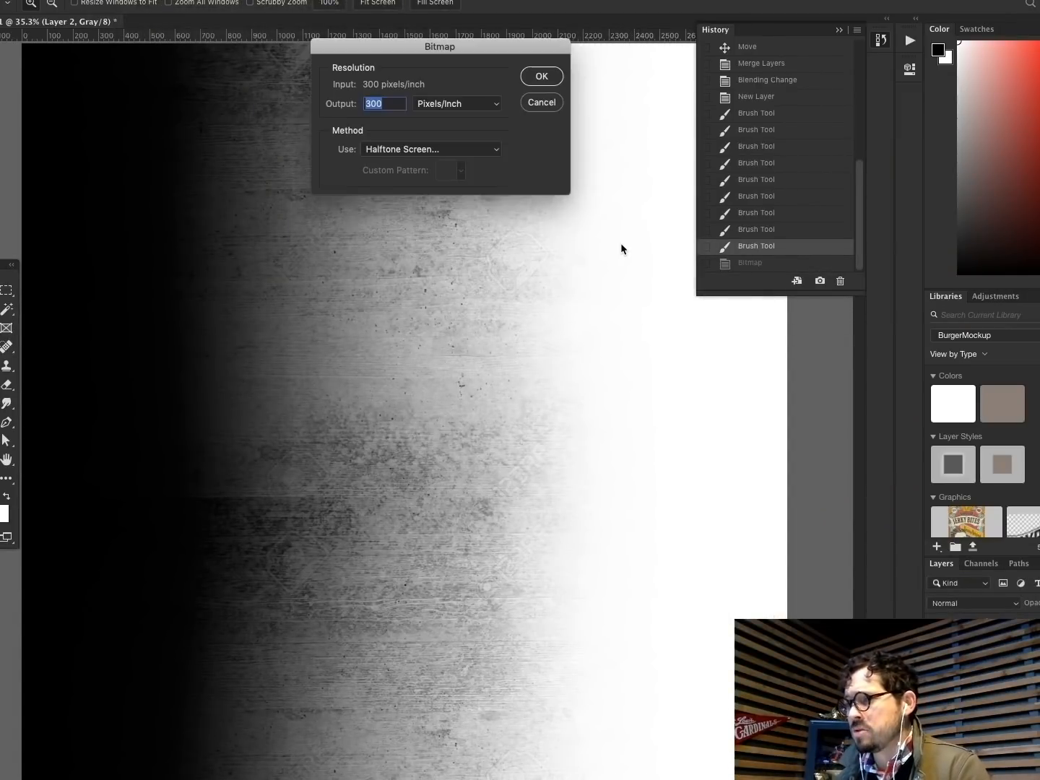
left_click(543, 76)
key("Tab")
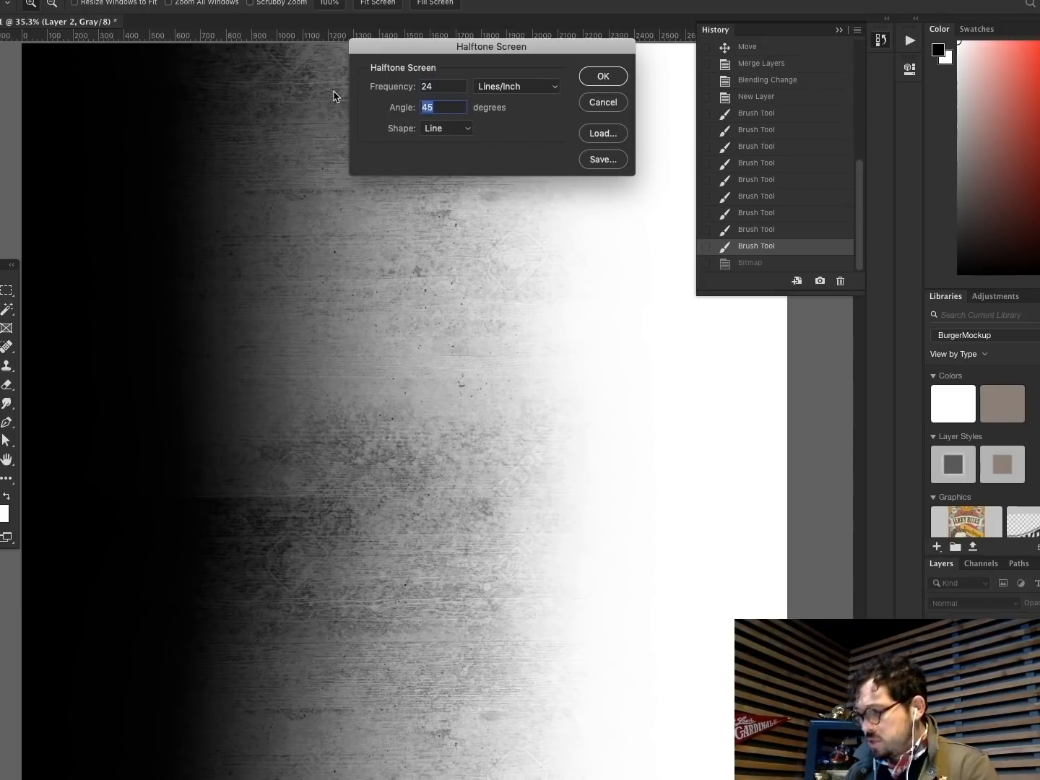
left_click(604, 77)
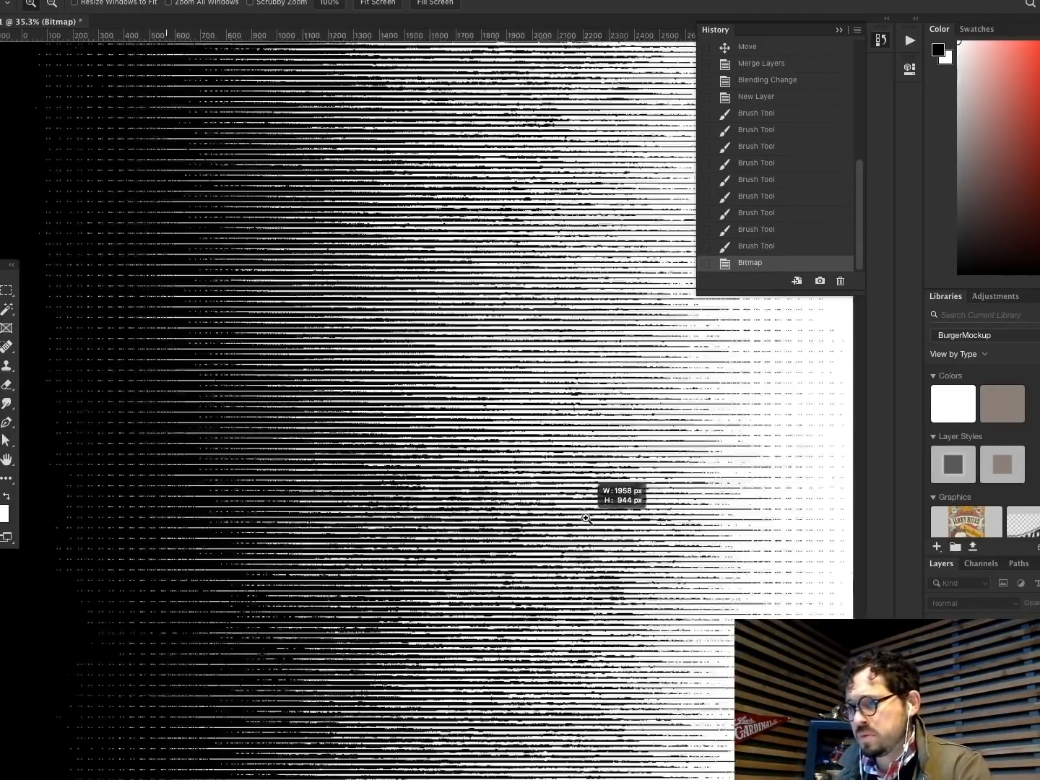
left_click_drag(586, 517, 557, 504)
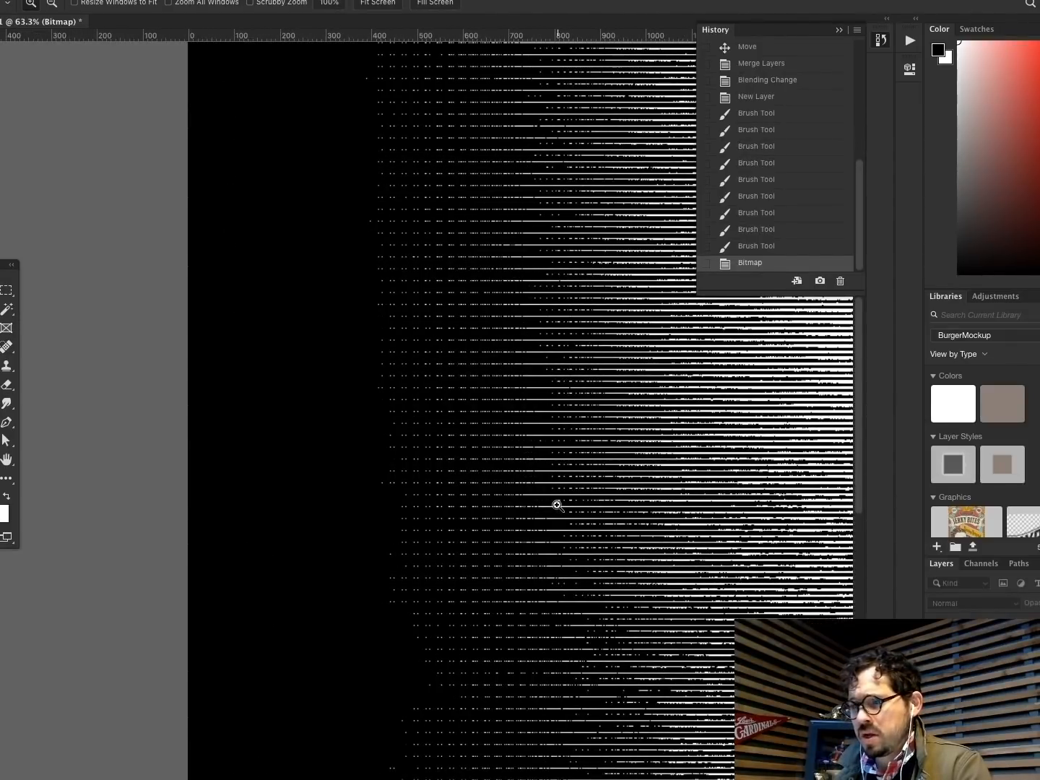
scroll(557, 504, "right", 5)
scroll(558, 505, "right", 3)
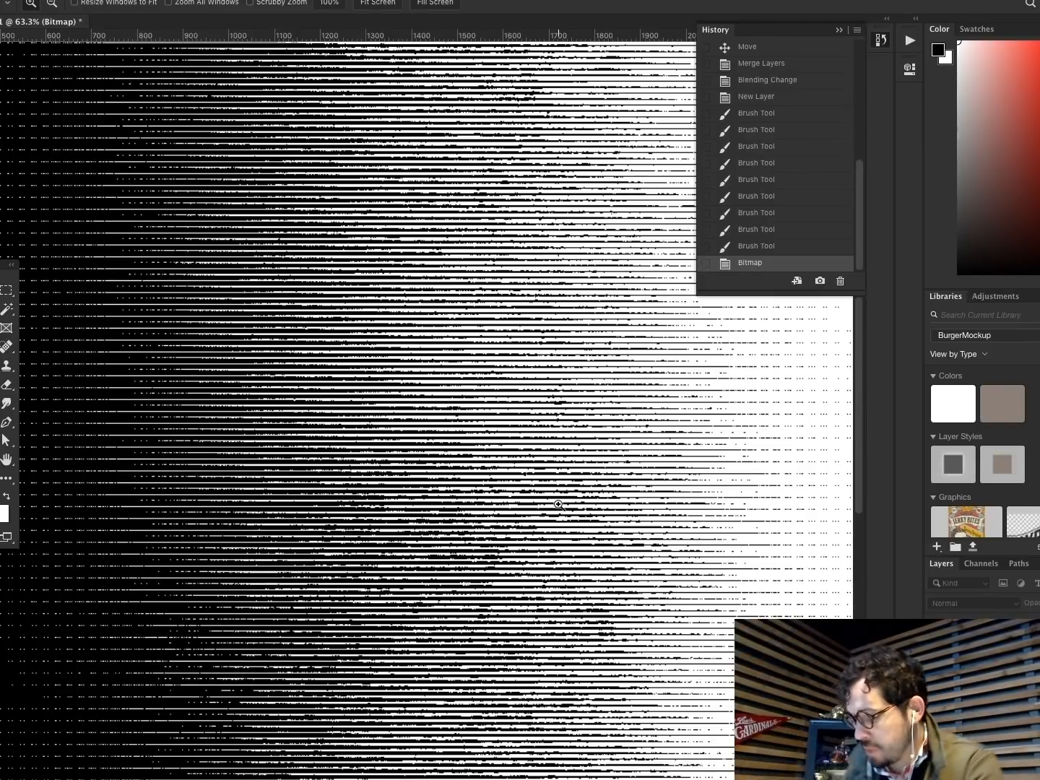
Step: Undo the horizontal line halftone and convert the image to a 300 pixels/inch Bitmap using the 50% Threshold method
key("ctrl+0")
key("super+z")
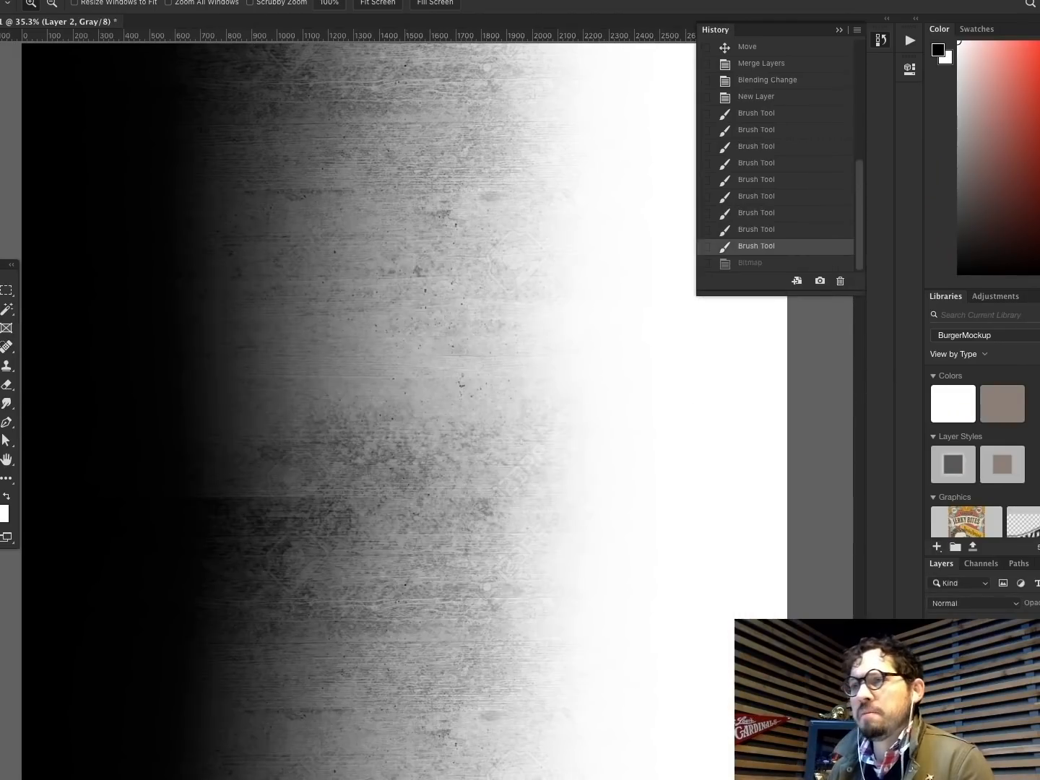
left_click(140, 1)
mouse_move(160, 0)
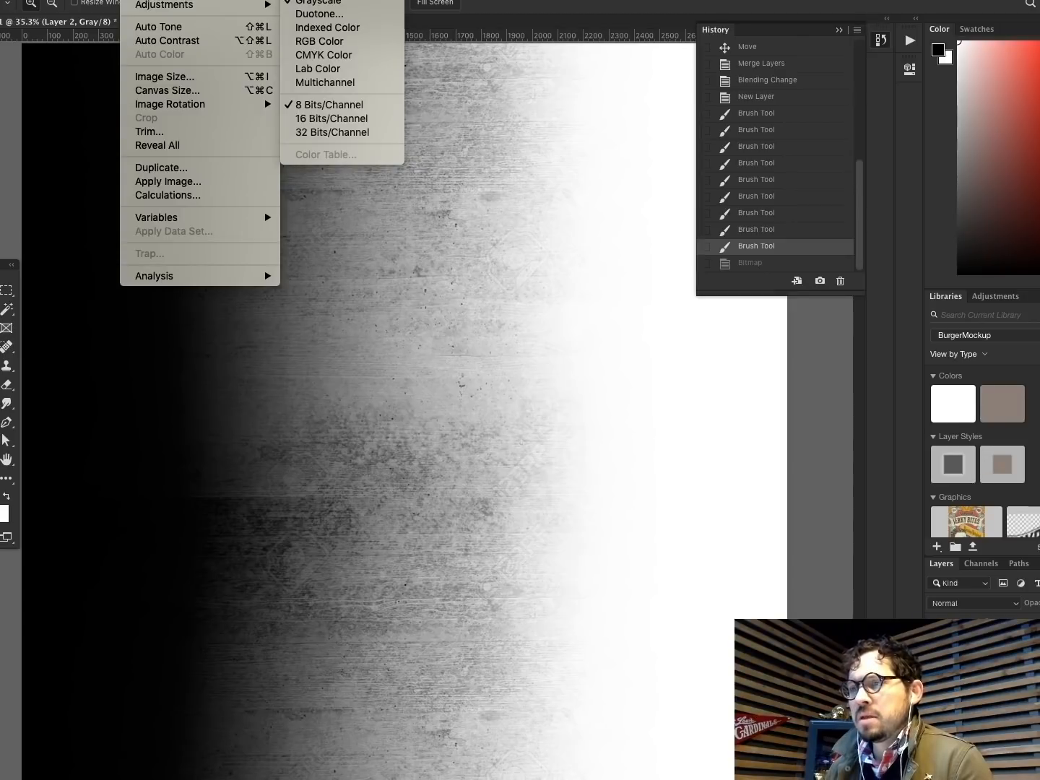
left_click(317, 1)
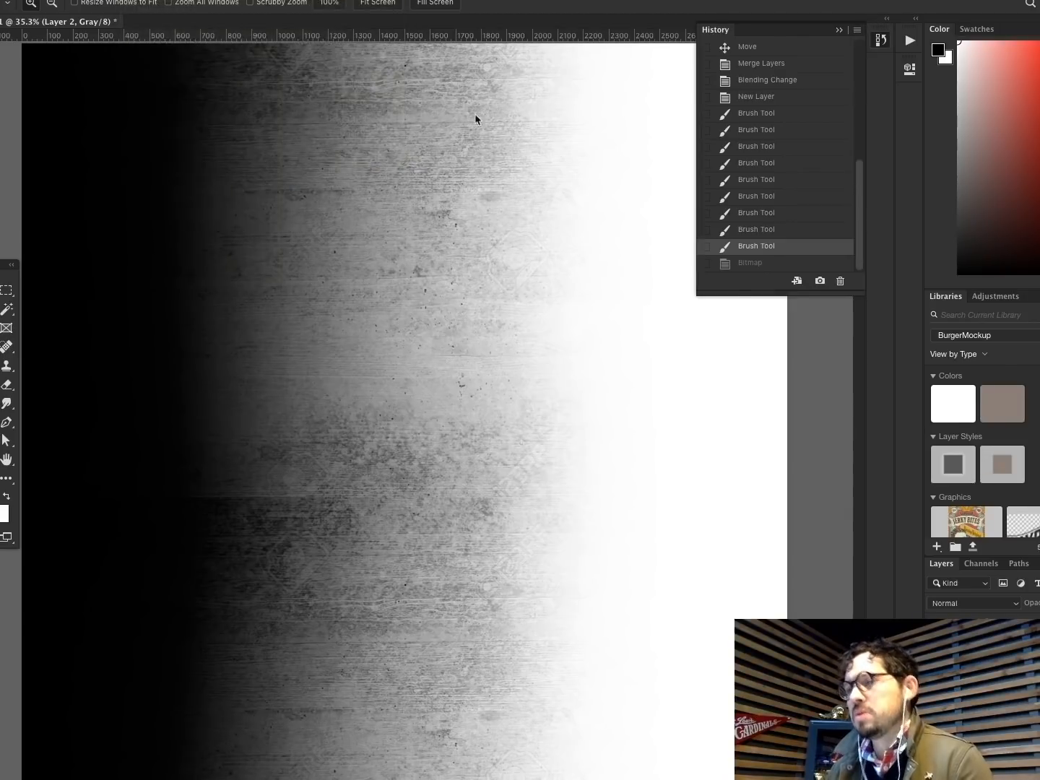
left_click(625, 248)
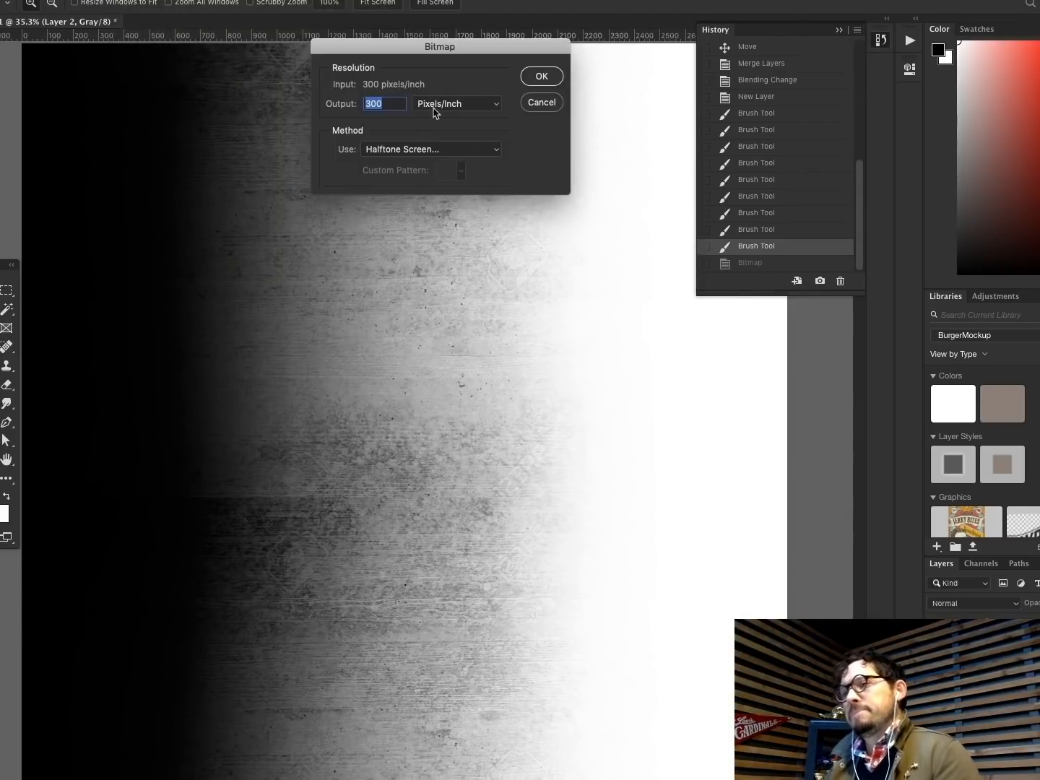
left_click(423, 150)
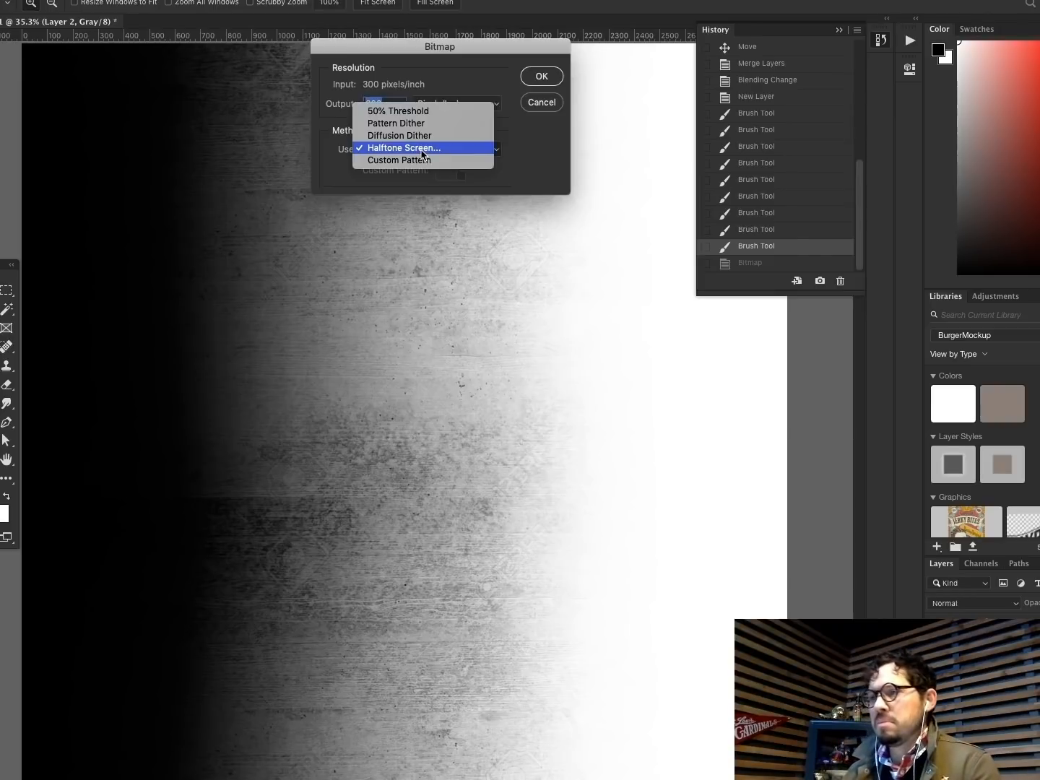
left_click(426, 112)
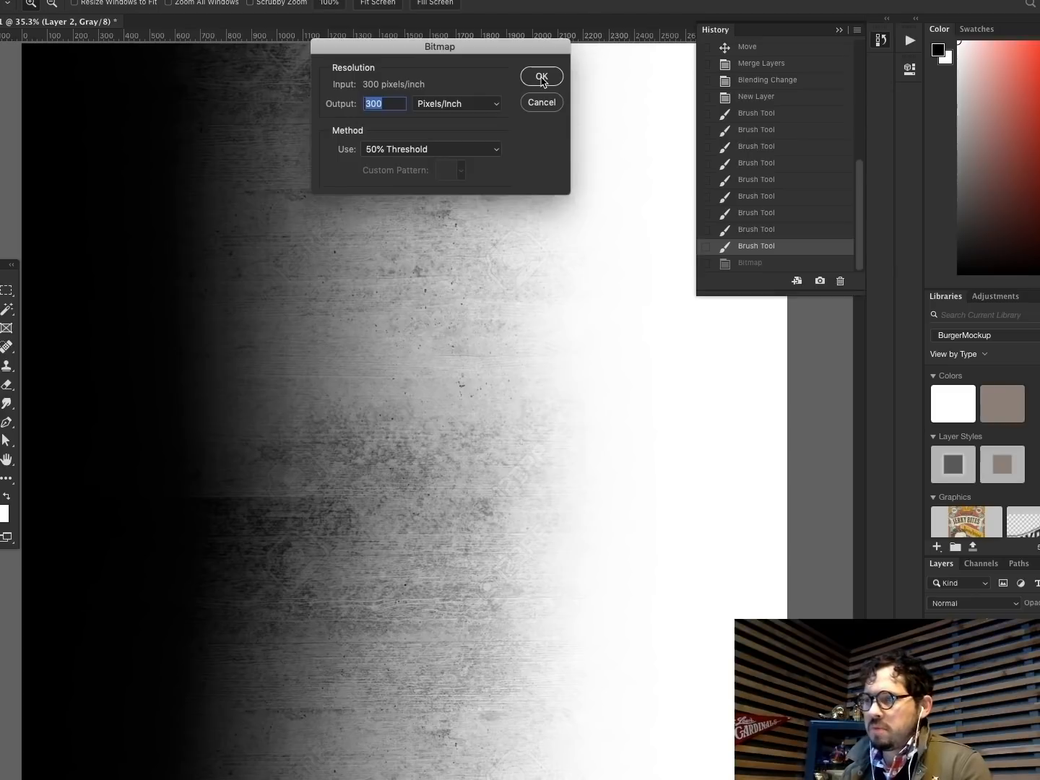
left_click(542, 78)
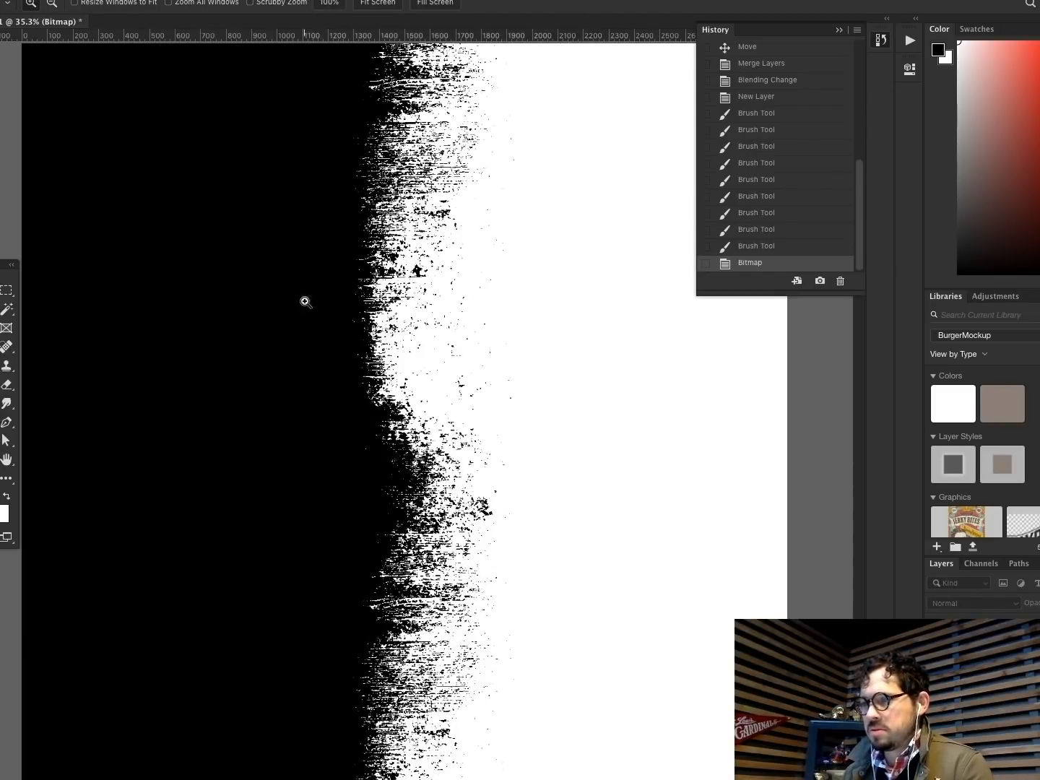
Step: Examine the rough black edge of the thresholded bitmap down to its individual pixels
left_click_drag(307, 302, 536, 524)
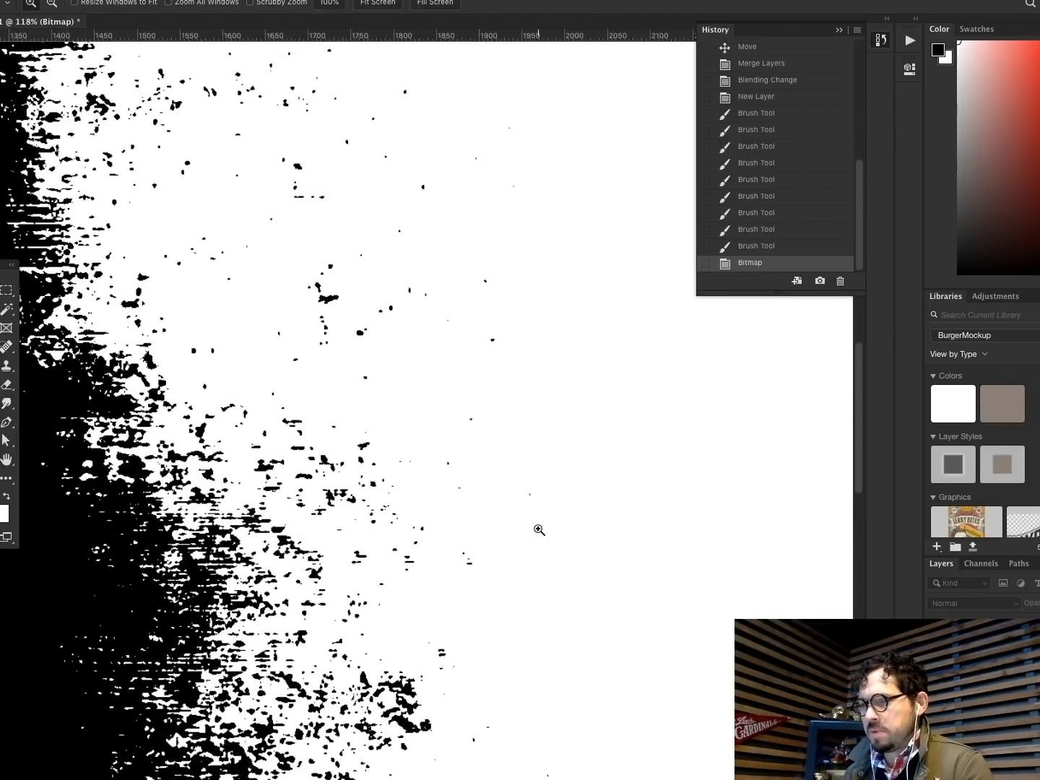
scroll(539, 530, "left", 15)
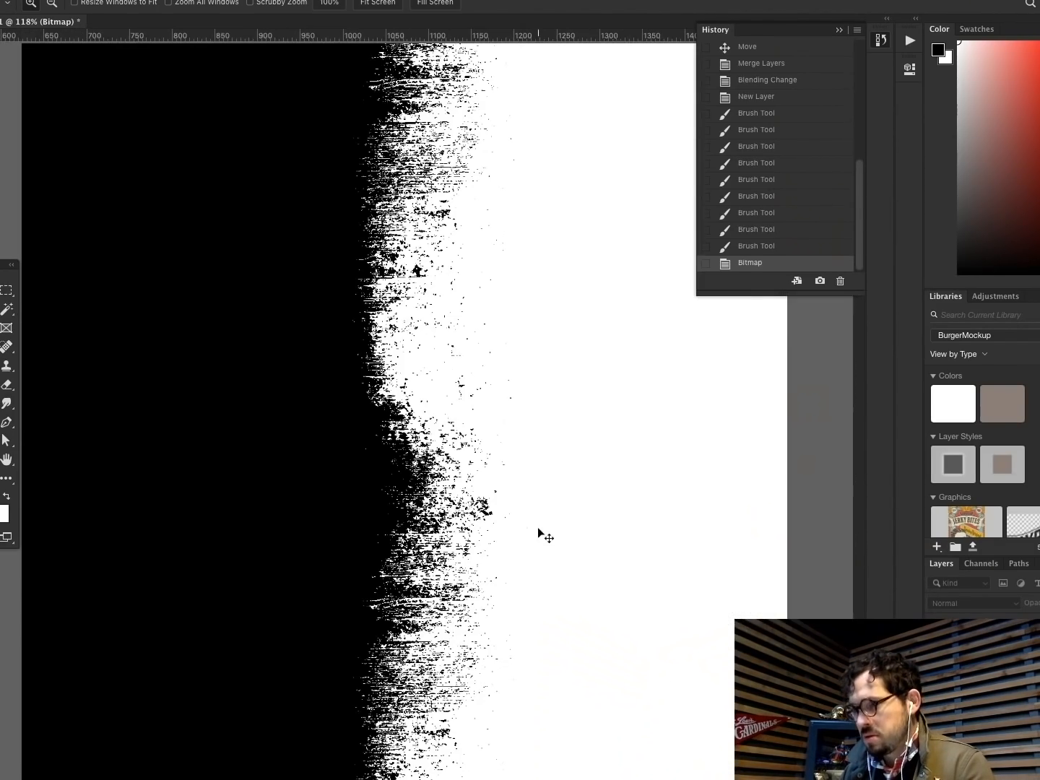
left_click_drag(297, 219, 533, 379)
left_click_drag(151, 242, 554, 447)
left_click_drag(283, 295, 437, 432)
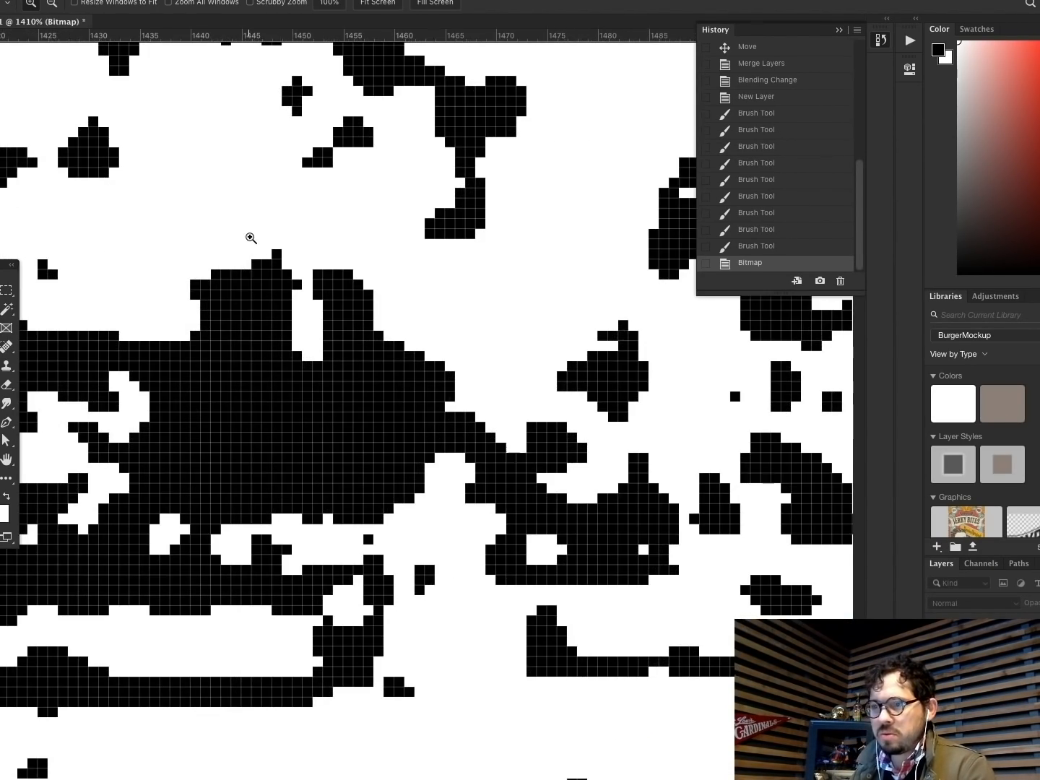
left_click_drag(250, 238, 434, 391)
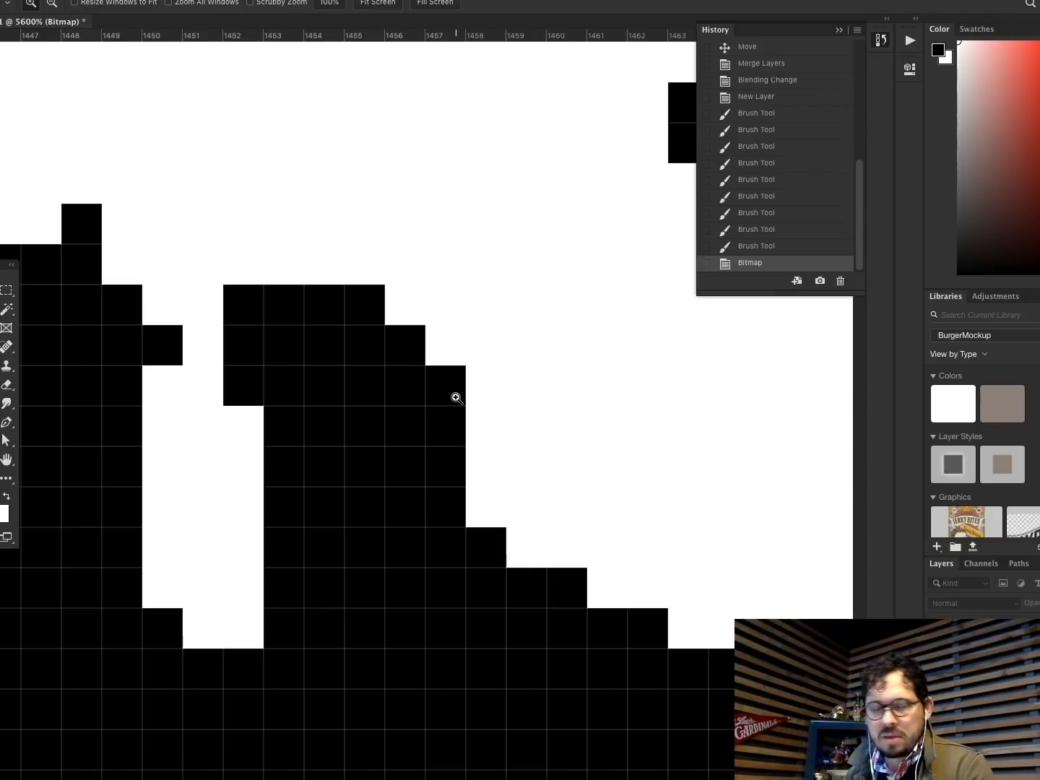
Step: Undo the 50% Threshold Bitmap conversion
key("ctrl+0")
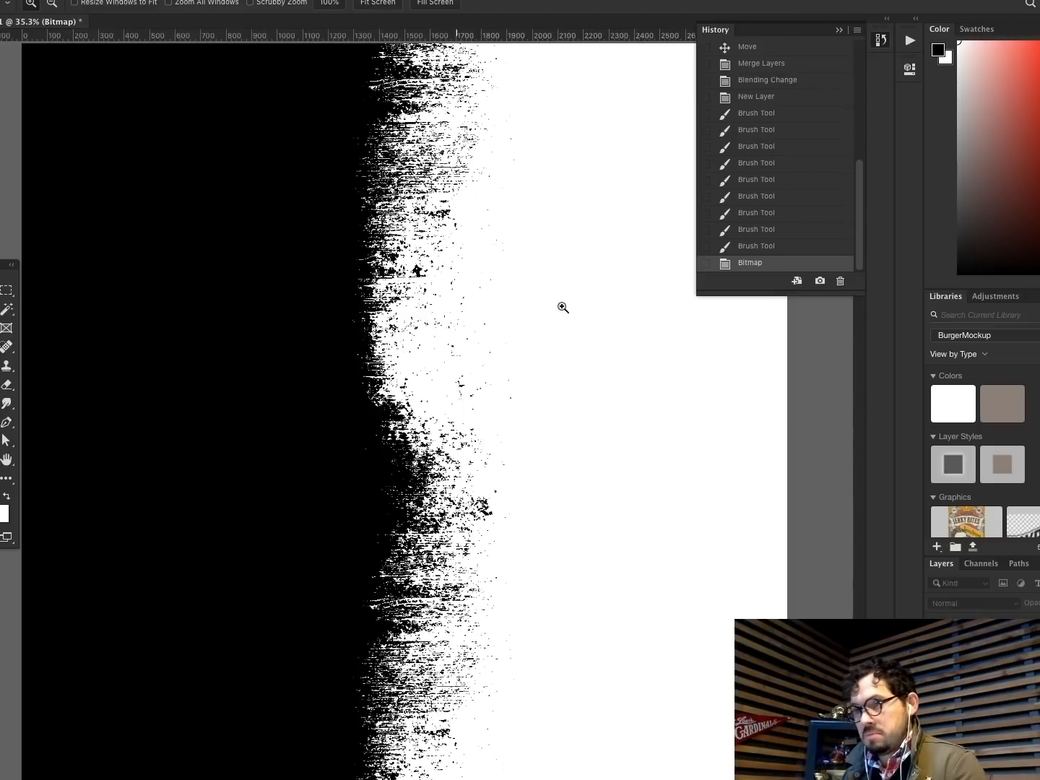
key("ctrl+z")
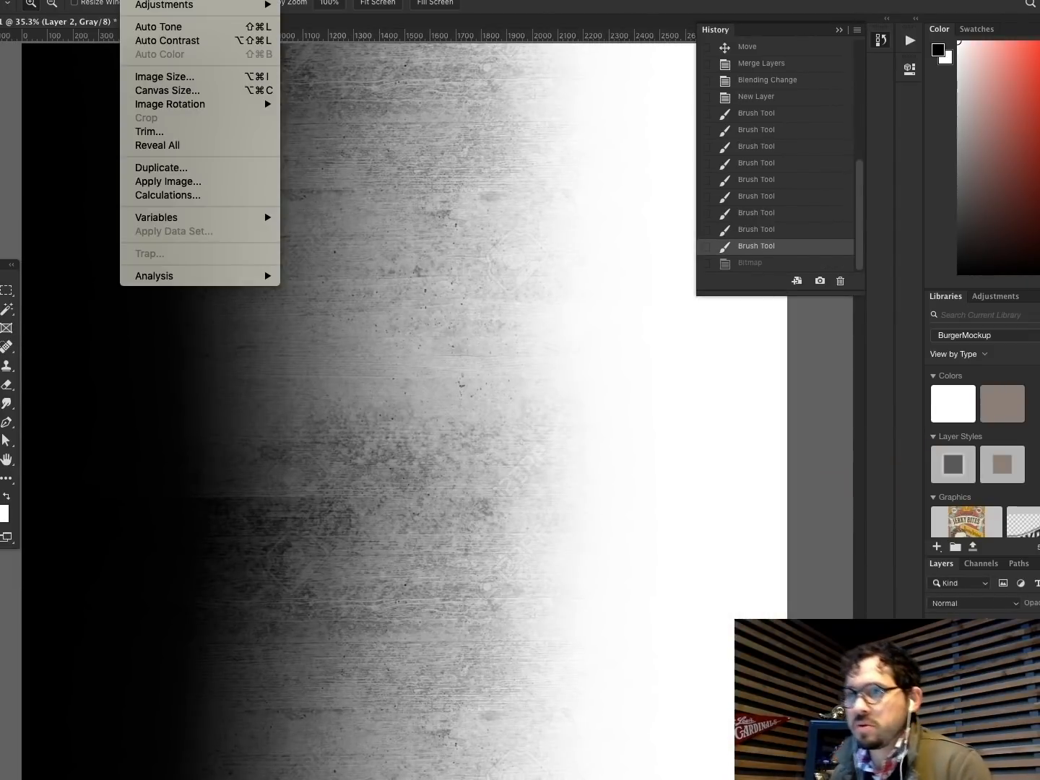
mouse_move(154, 9)
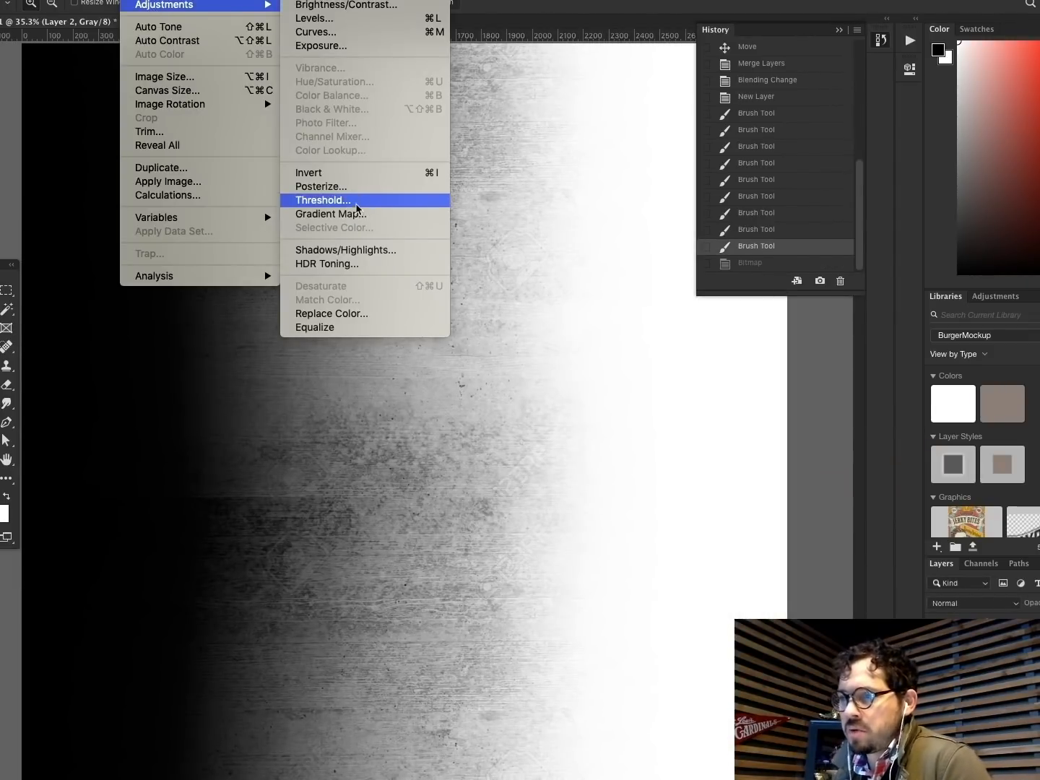
key("Escape")
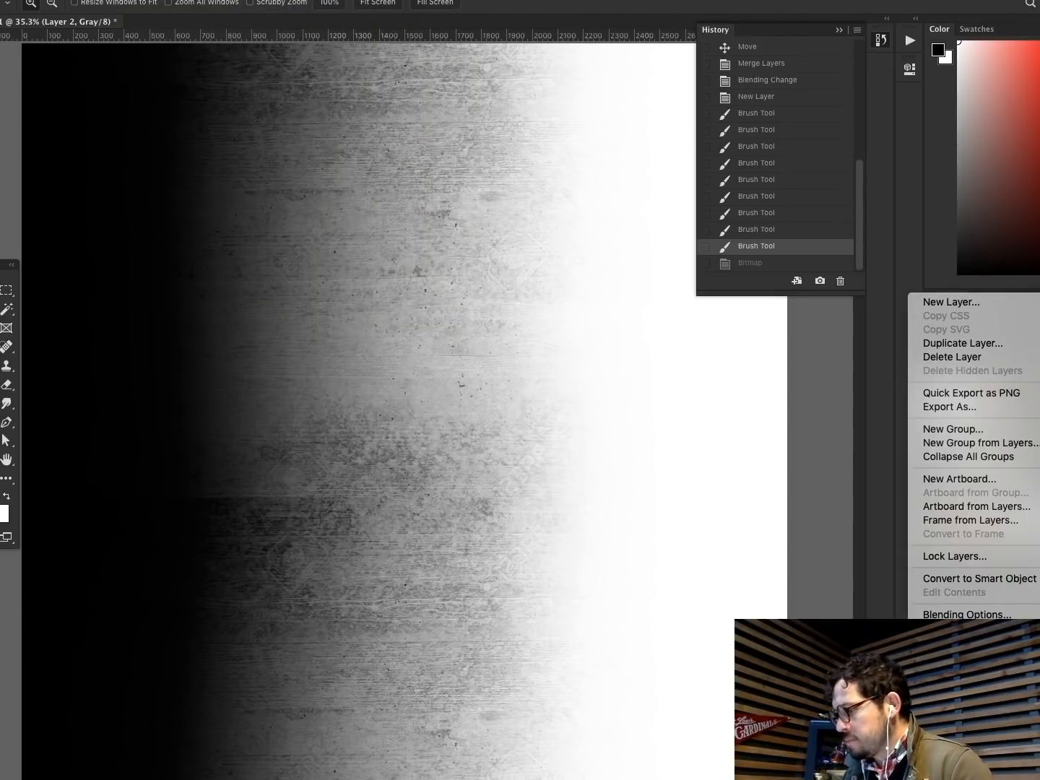
Step: Flatten the grayscale image and apply a Threshold adjustment at level 135
left_click(133, 0)
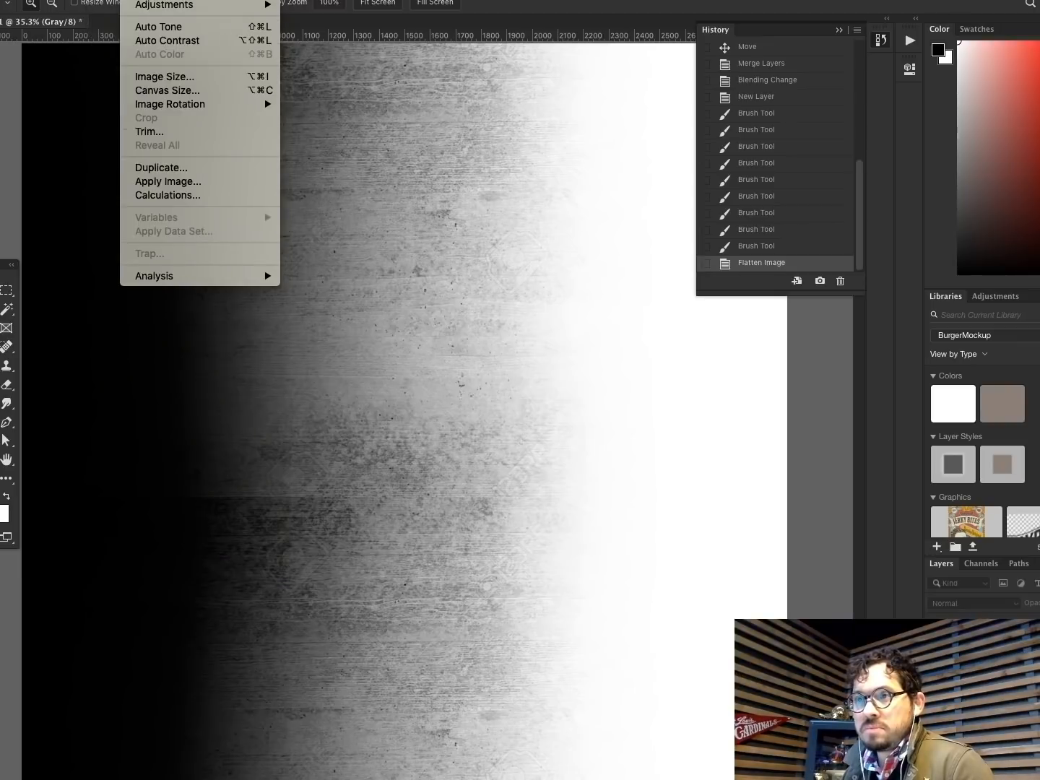
mouse_move(203, 3)
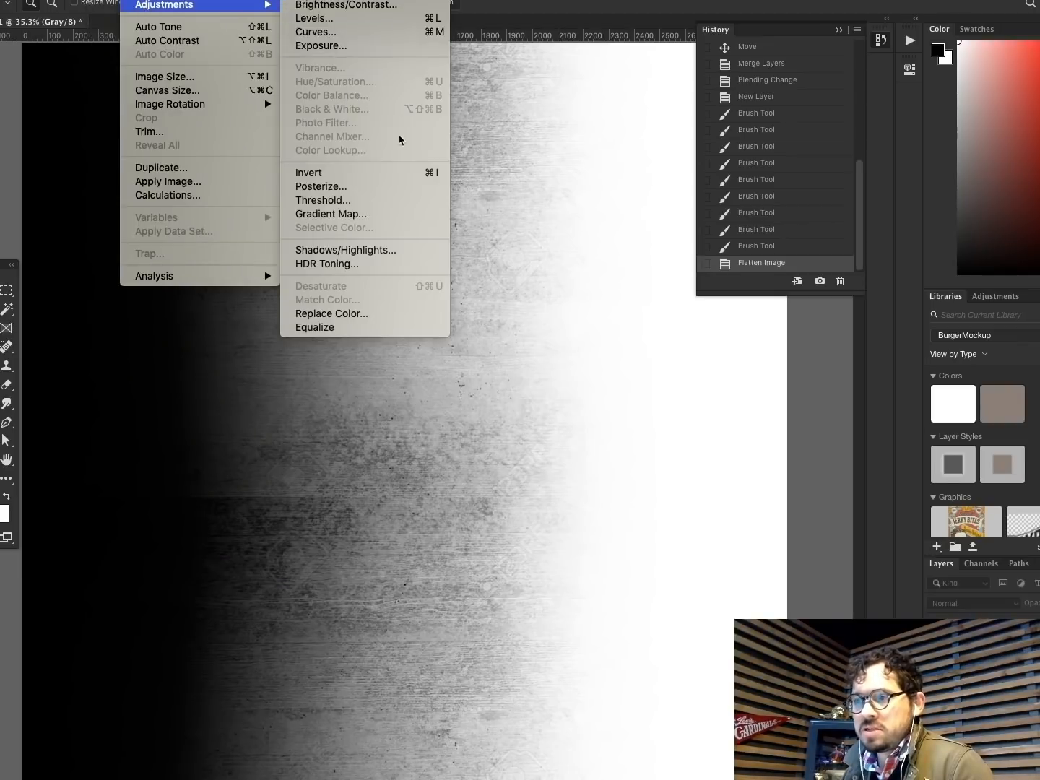
left_click(349, 201)
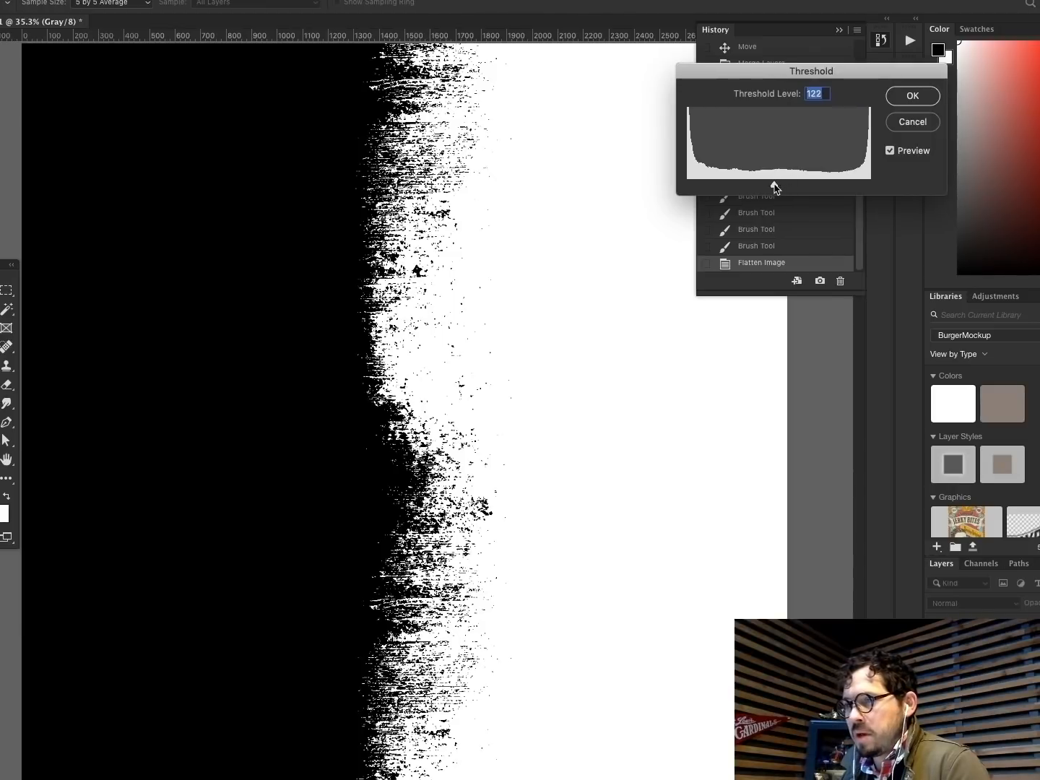
mouse_move(775, 186)
left_mouse_down()
mouse_move(696, 187)
mouse_move(869, 192)
mouse_move(785, 195)
left_mouse_up()
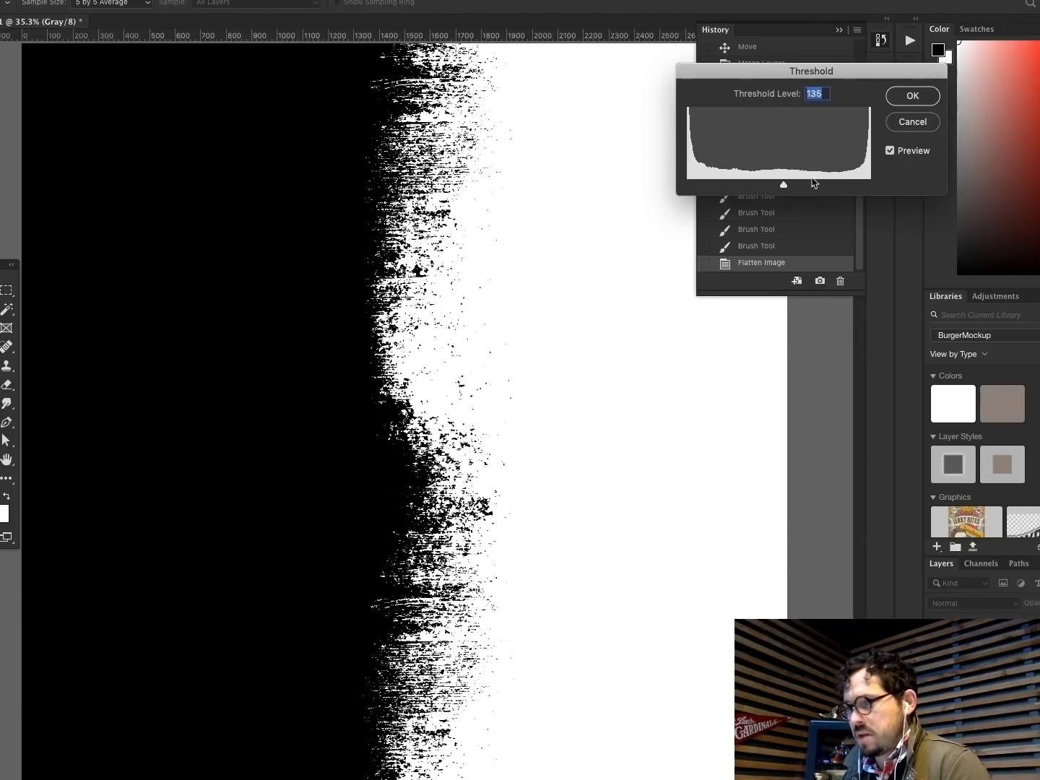
left_click(905, 96)
Step: Convert the thresholded image to a 300 pixels/inch Bitmap using the 50% Threshold method
left_click(134, 0)
mouse_move(195, 0)
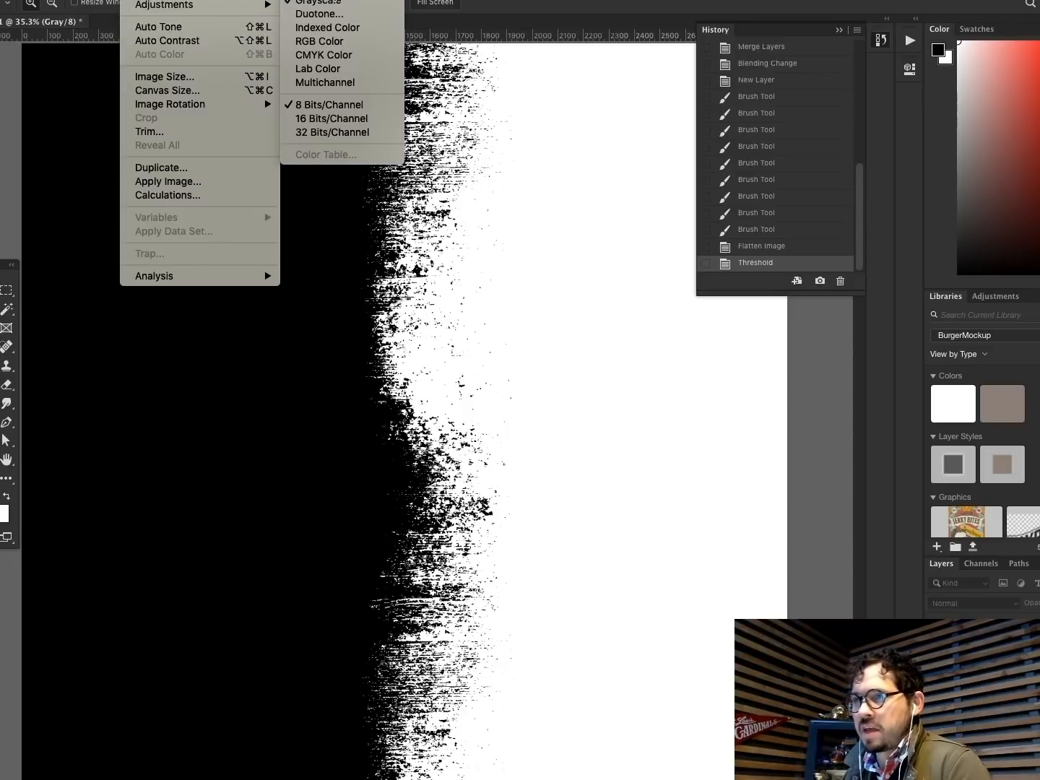
left_click(309, 0)
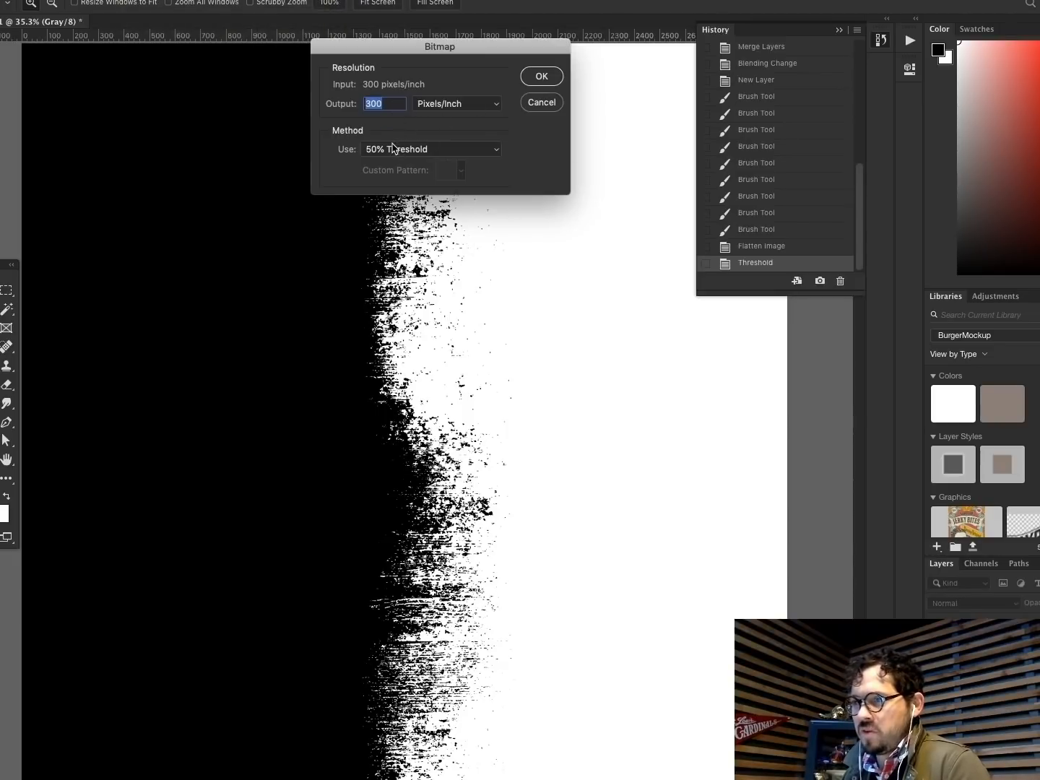
left_click(542, 75)
Step: Compare the speckled edge up close with and without the Bitmap conversion by stepping back and forth through the edits
left_click_drag(329, 177, 556, 329)
key("ctrl+z")
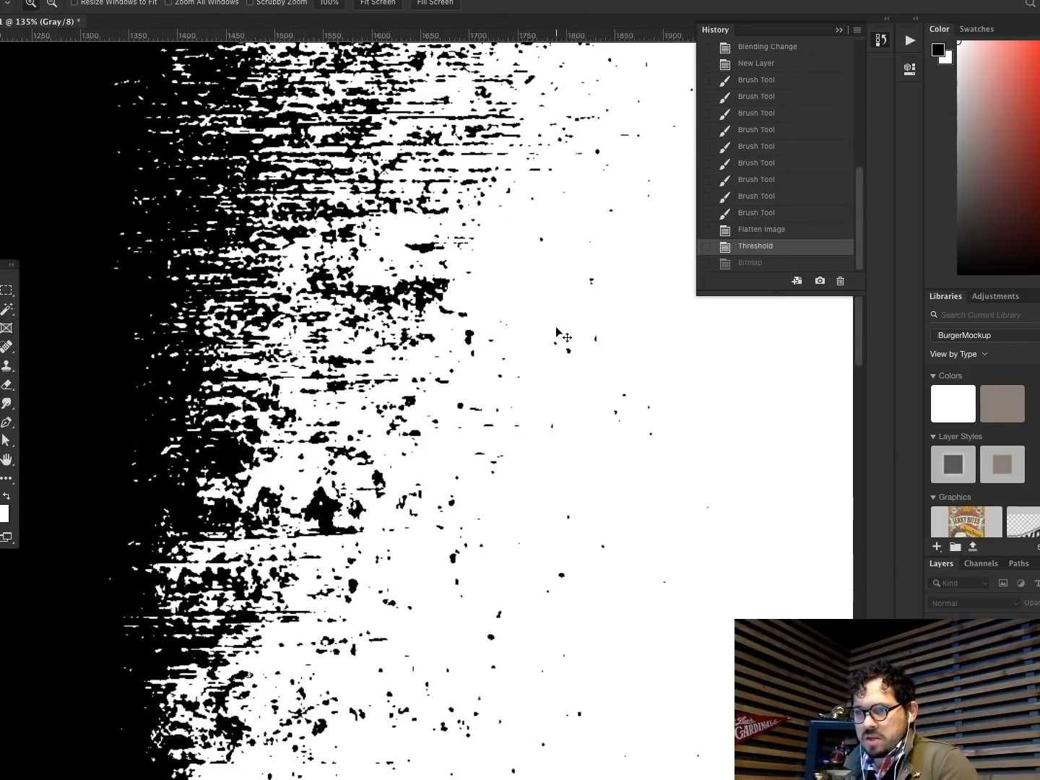
key("ctrl+z")
key("ctrl+shift+z")
key("ctrl+shift+z")
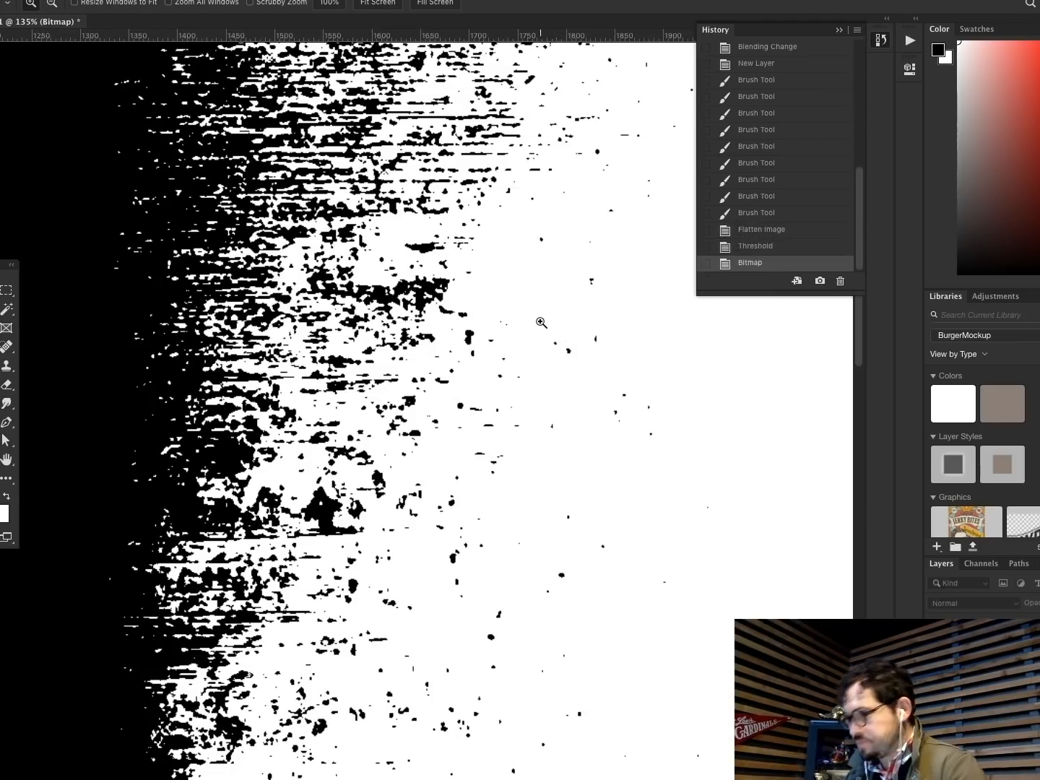
Step: Step back in the history to the last brush stroke, before the image was flattened
left_click(762, 230)
key("ctrl+0")
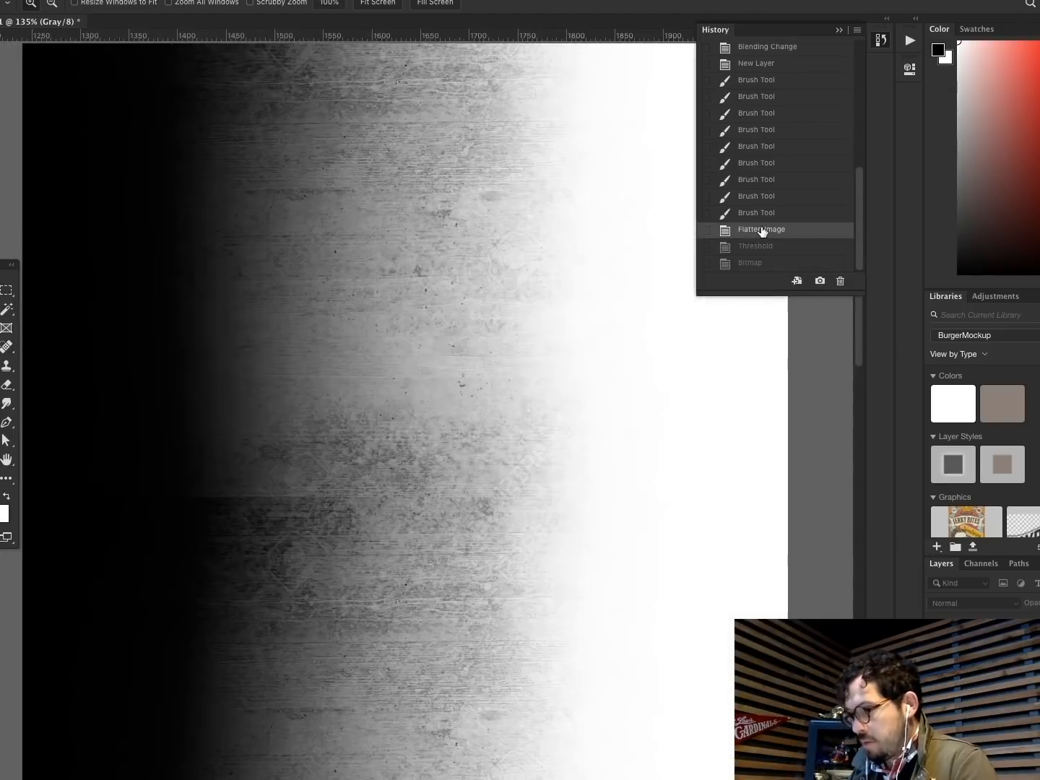
left_click(755, 214)
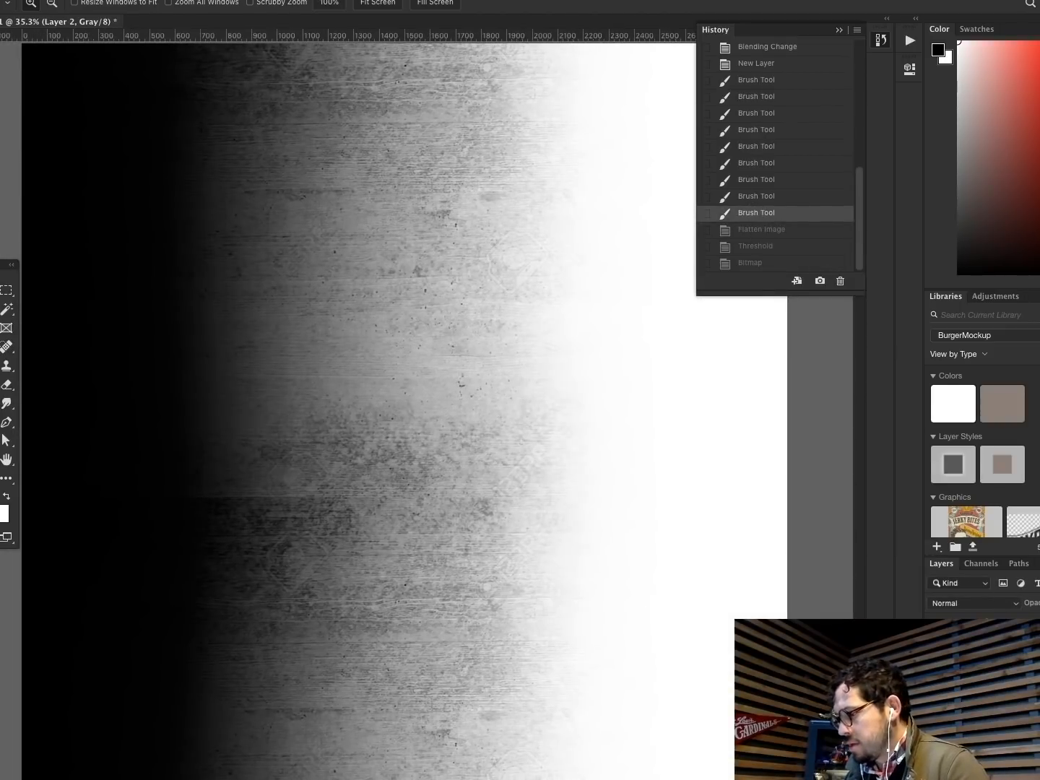
Step: Rotate the concrete texture layer 90 degrees and shift it up until it covers the top edge of the canvas
key("alt+bracketright")
key("ctrl+t")
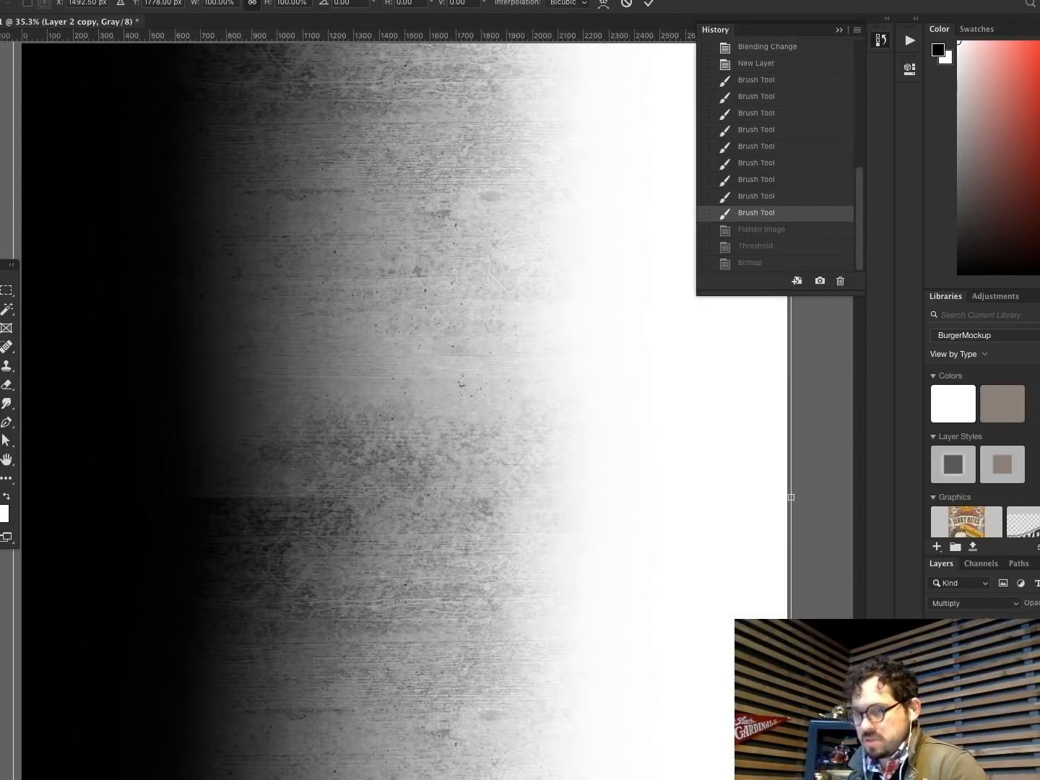
key("ctrl+0")
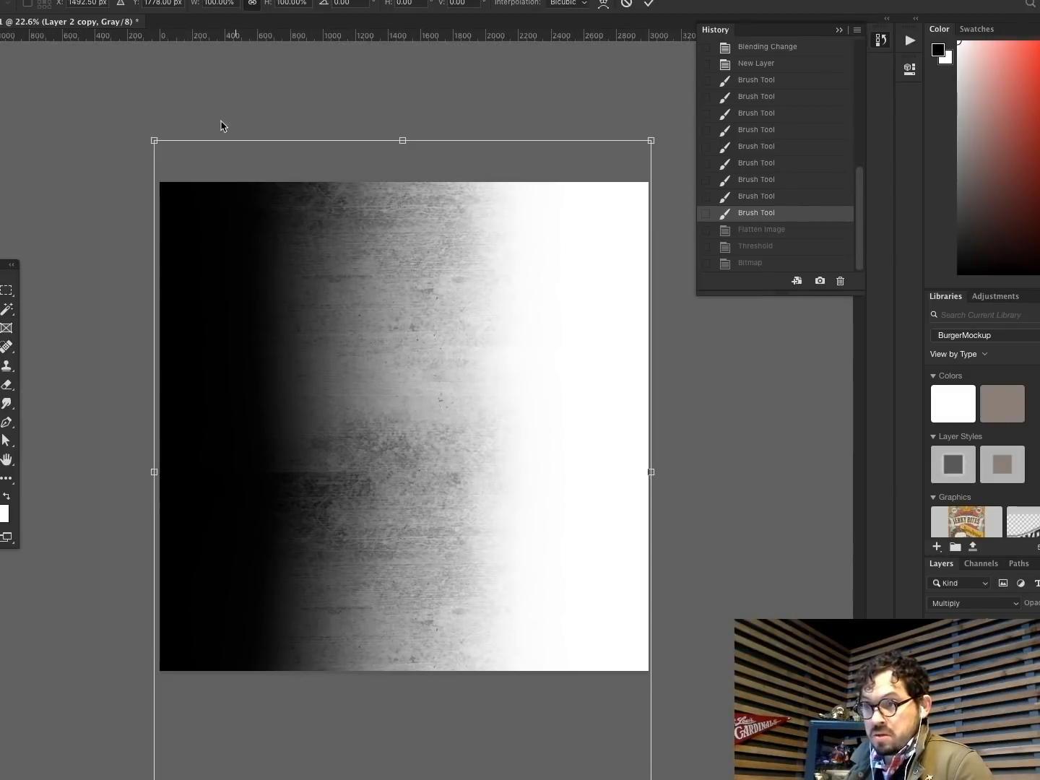
left_click_drag(143, 104, 732, 218)
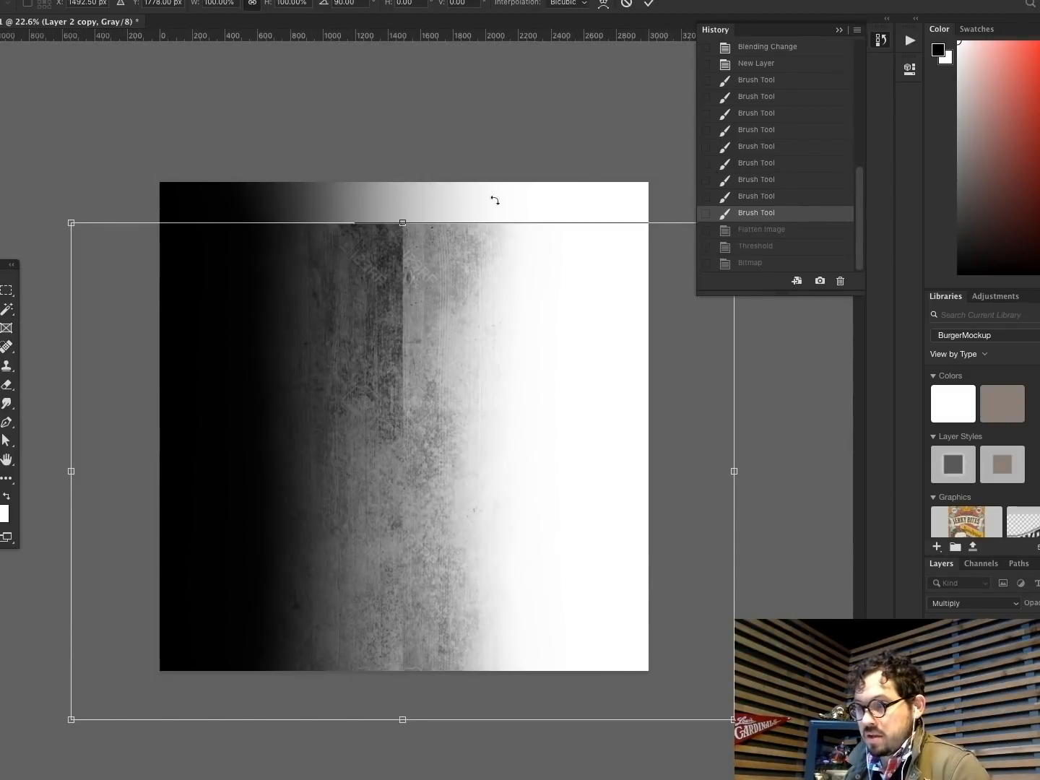
left_click_drag(403, 224, 405, 191)
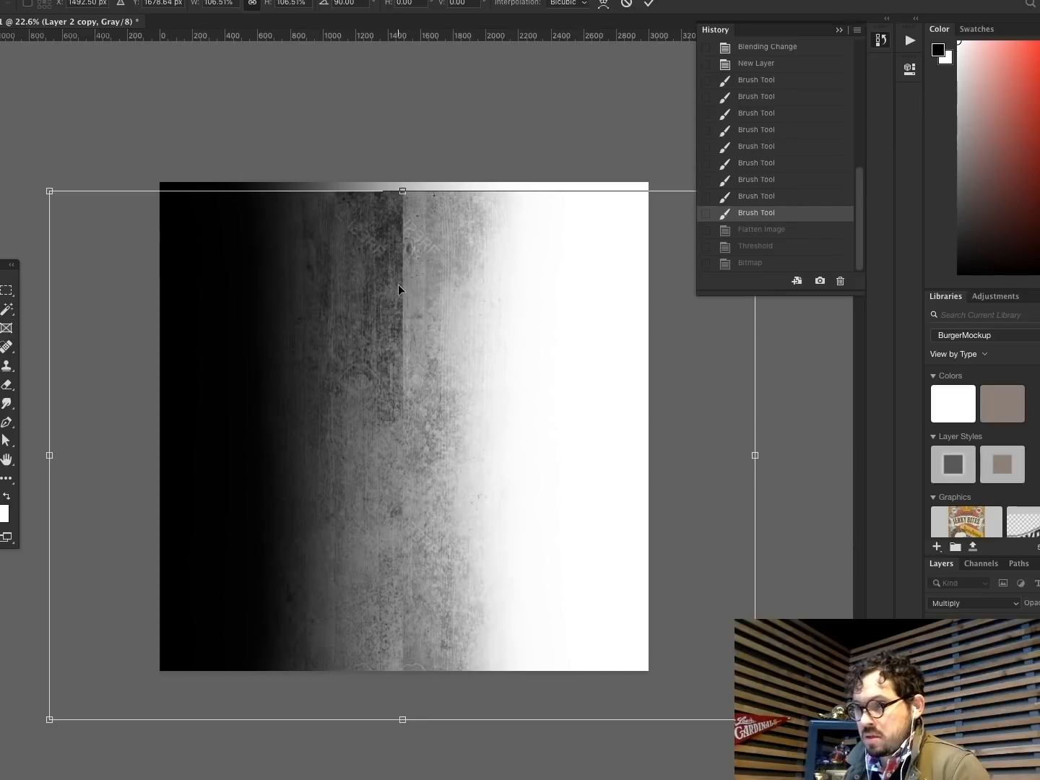
key("ctrl+z")
left_click_drag(400, 269, 401, 262)
key("Return")
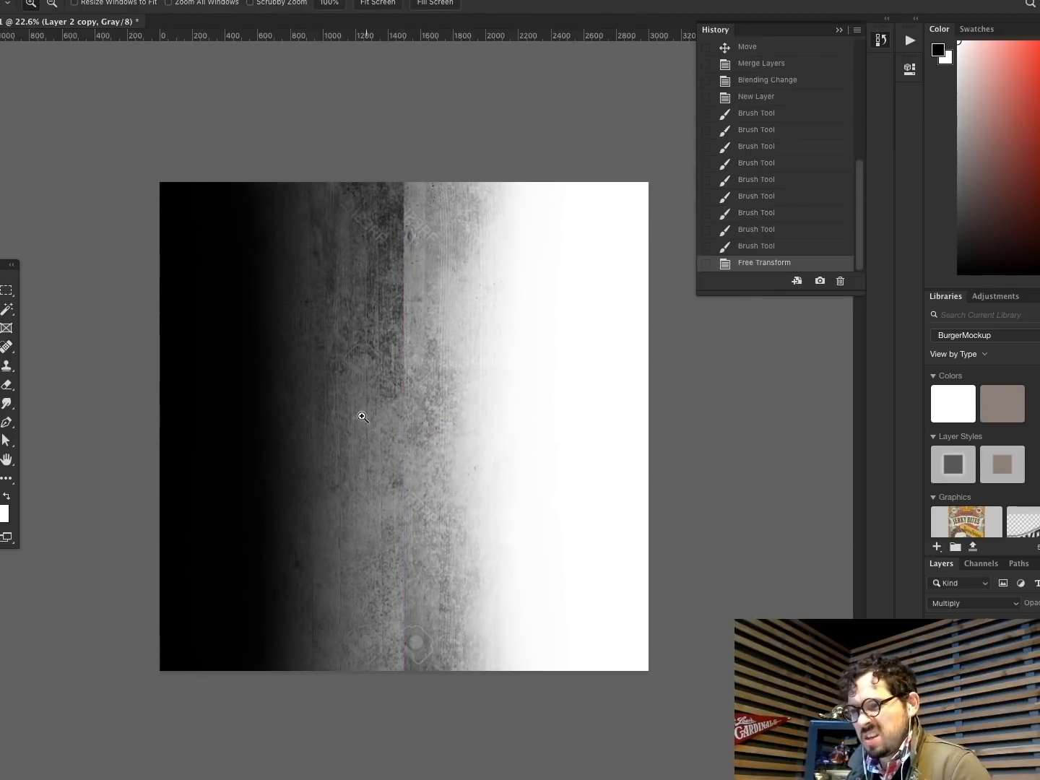
Step: Move the rotated concrete texture sideways so its central seam is off the gradient's midtones, and merge the layers
key("v")
left_click_drag(320, 341, 605, 369)
key("alt+bracketleft")
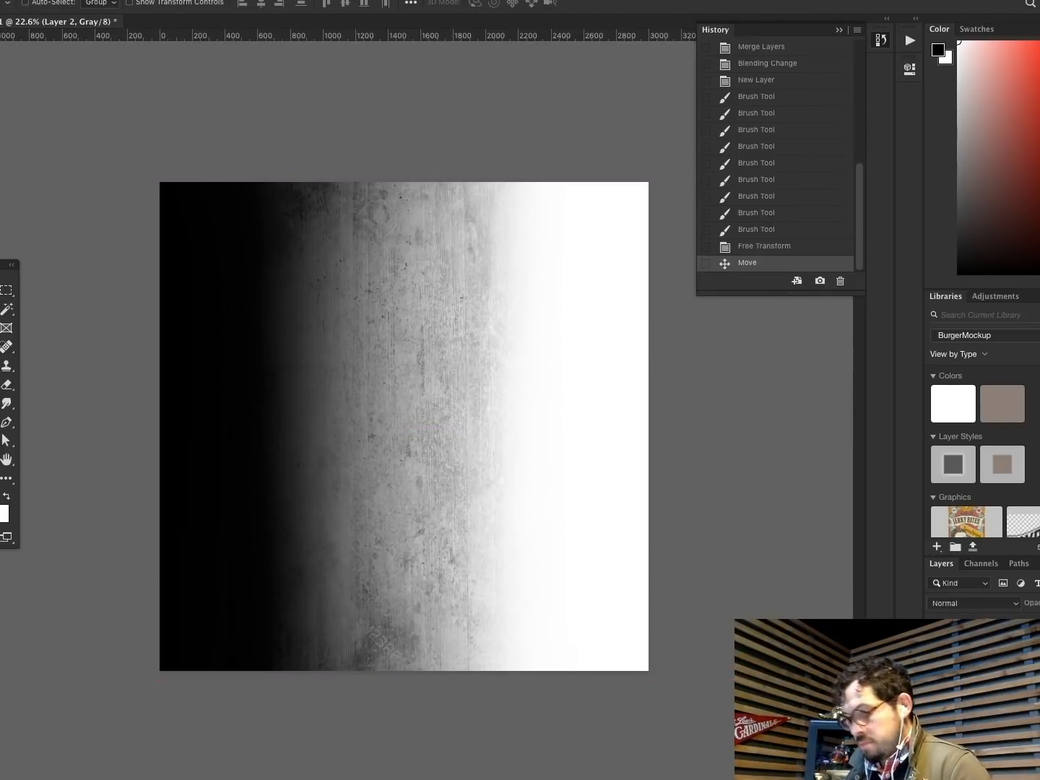
key("ctrl+e")
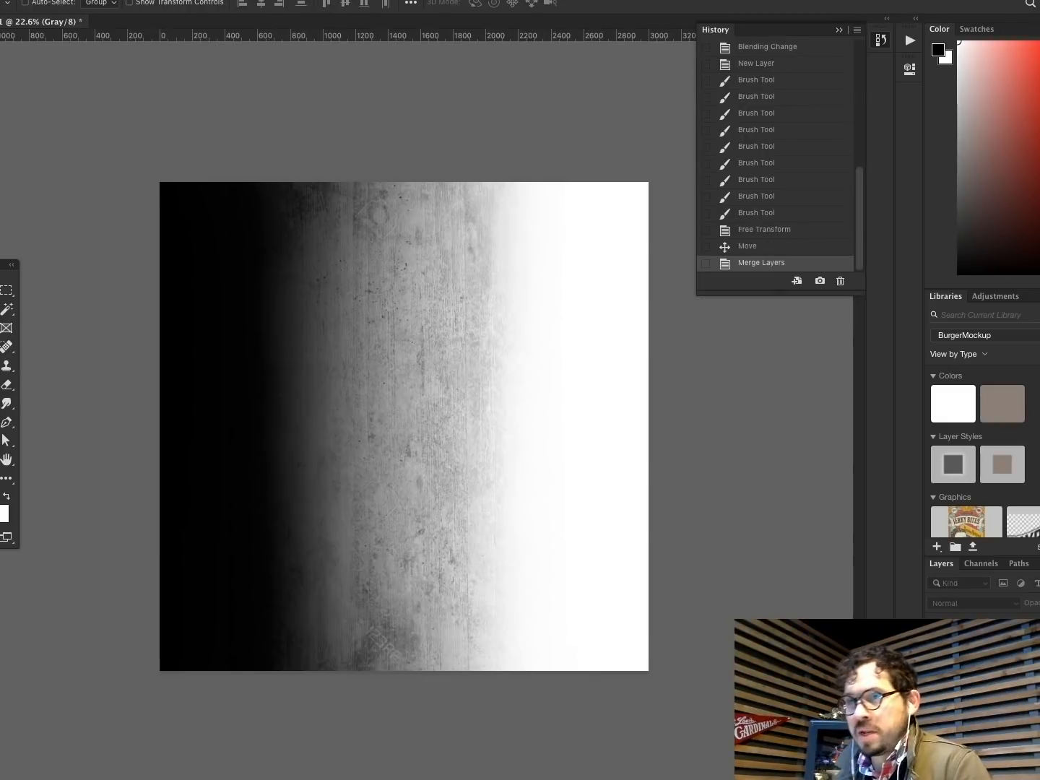
Step: Apply a Threshold adjustment at level 163 to the merged image
left_click(138, 1)
mouse_move(148, 0)
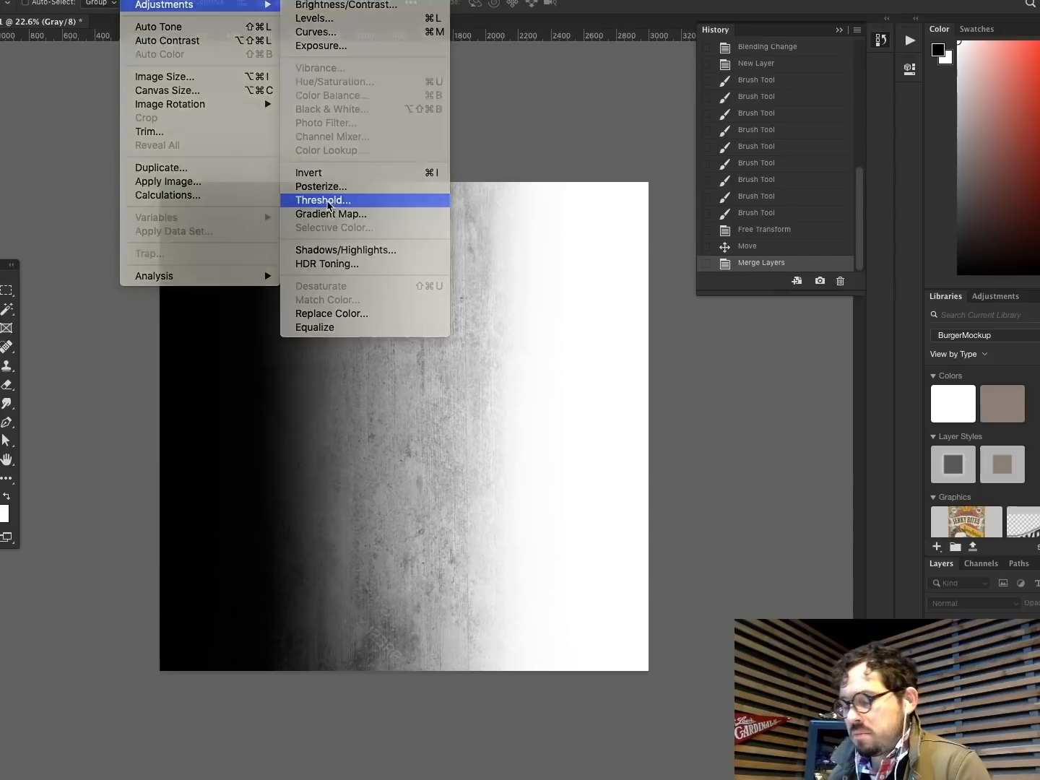
left_click(323, 200)
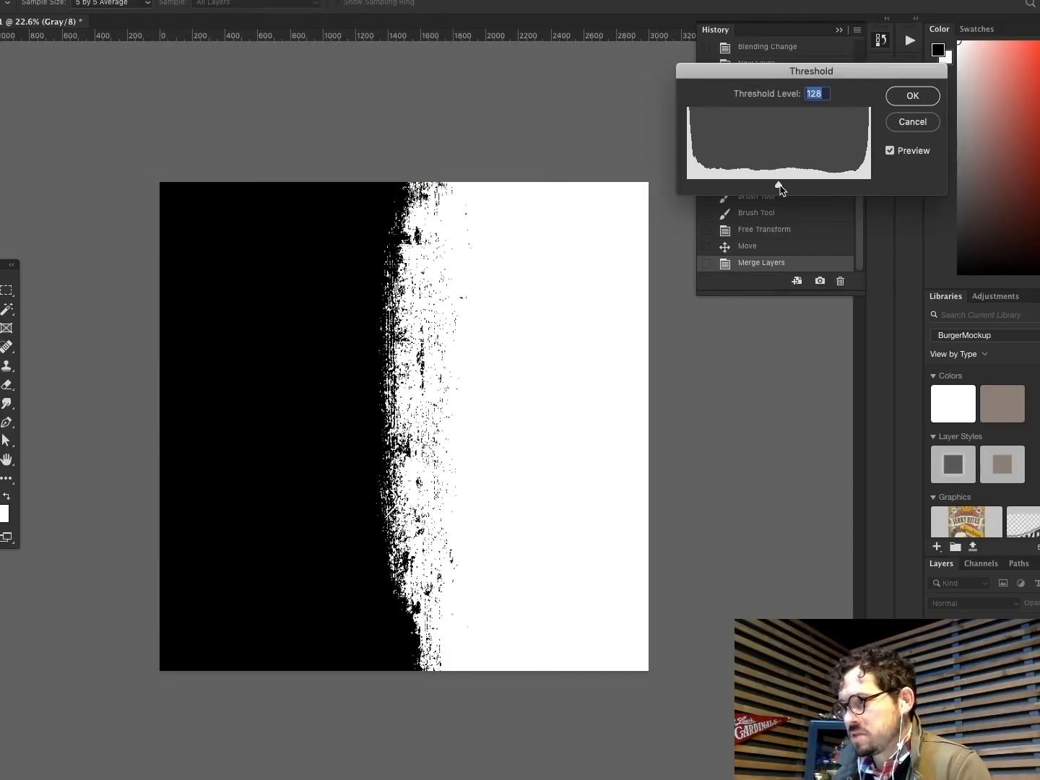
left_click_drag(780, 189, 805, 189)
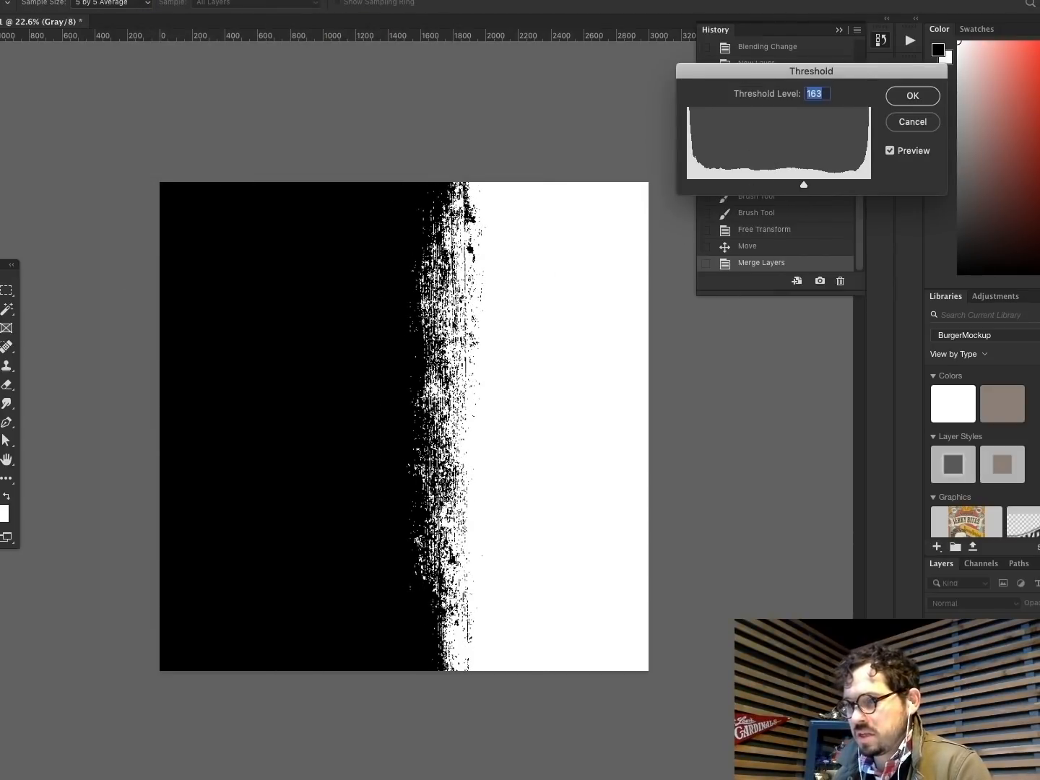
left_click(529, 459)
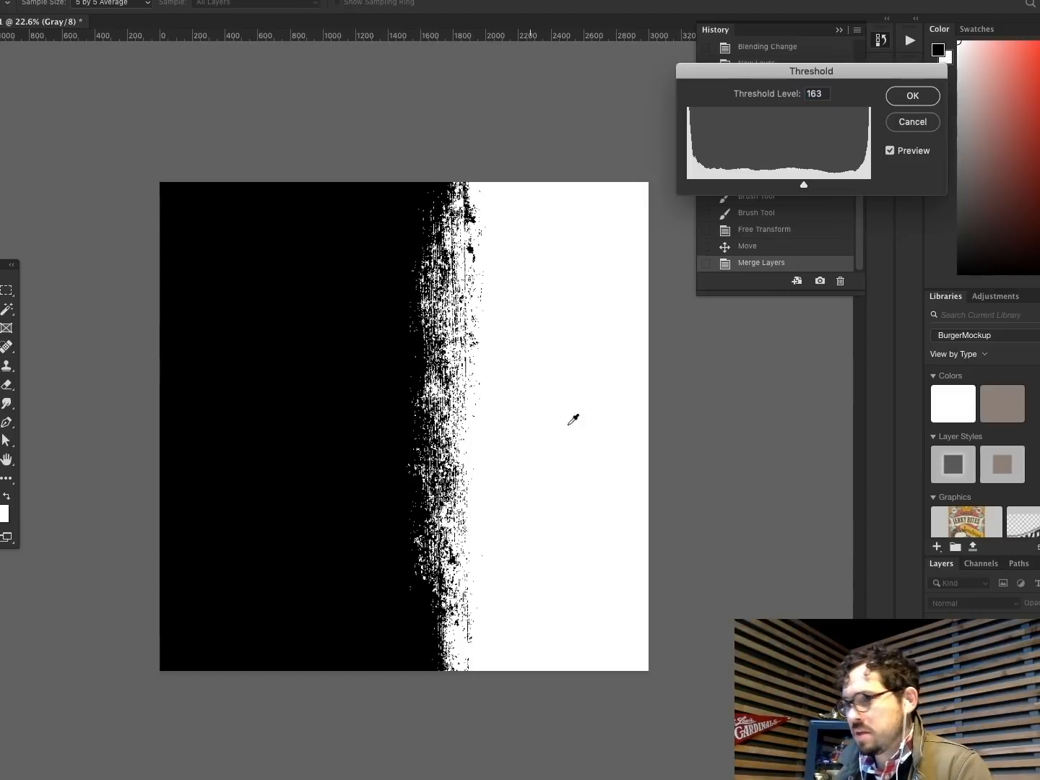
left_click(913, 97)
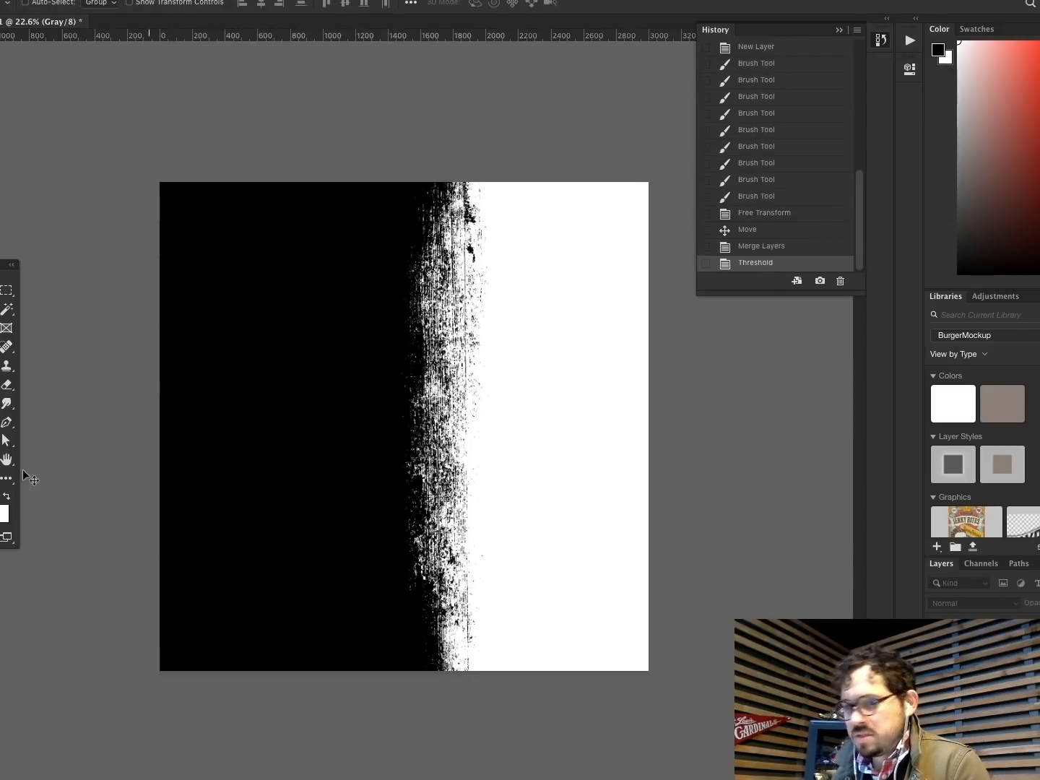
Step: Examine the thresholded edge up close for the vertical grain and speckles between the black and white areas
key("z")
left_click_drag(567, 504, 473, 443)
scroll(474, 442, "right", 5)
scroll(471, 441, "left", 5)
scroll(471, 440, "right", 5)
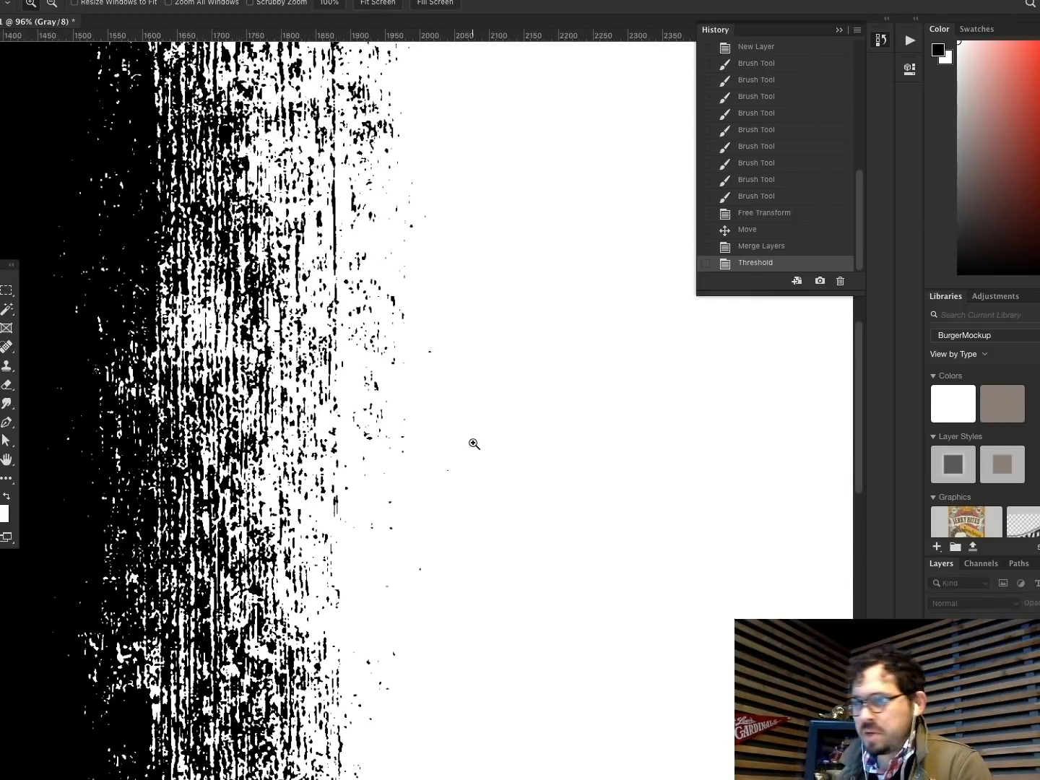
scroll(474, 445, "left", 5)
scroll(474, 443, "up", 5)
scroll(474, 444, "down", 10)
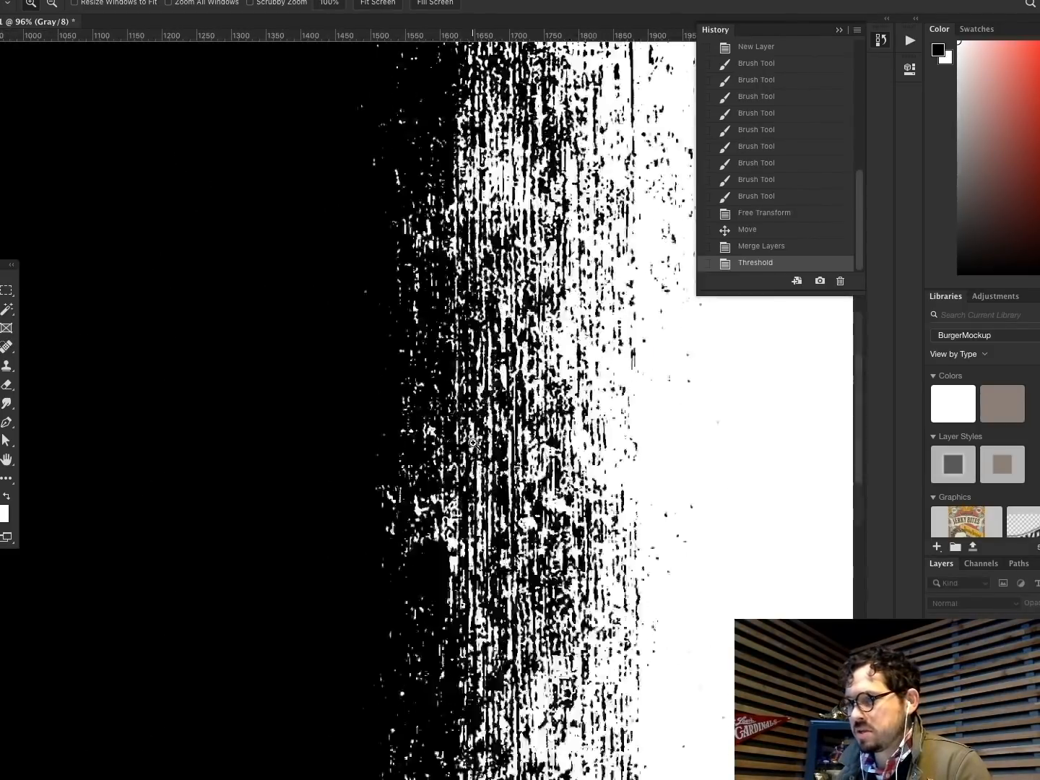
scroll(473, 444, "up", 8)
key("ctrl+0")
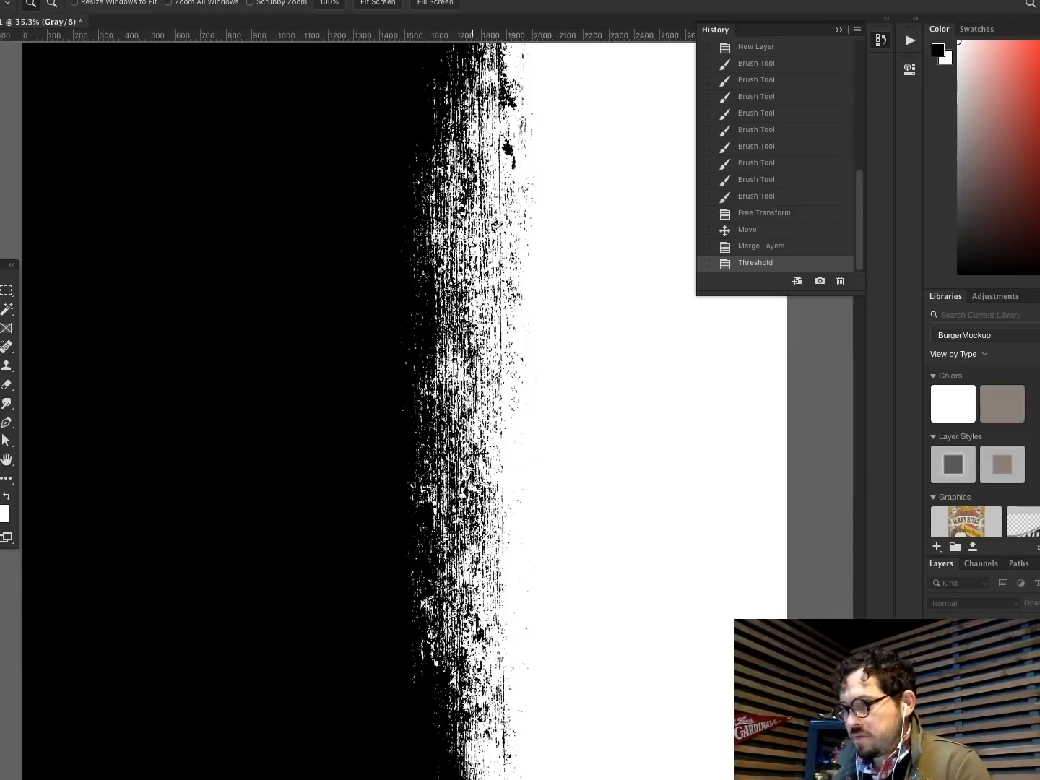
Step: Undo the Threshold adjustment and begin a 300 pixels/inch Bitmap conversion using the Halftone Screen method
key("ctrl+z")
left_click(181, 0)
mouse_move(141, 0)
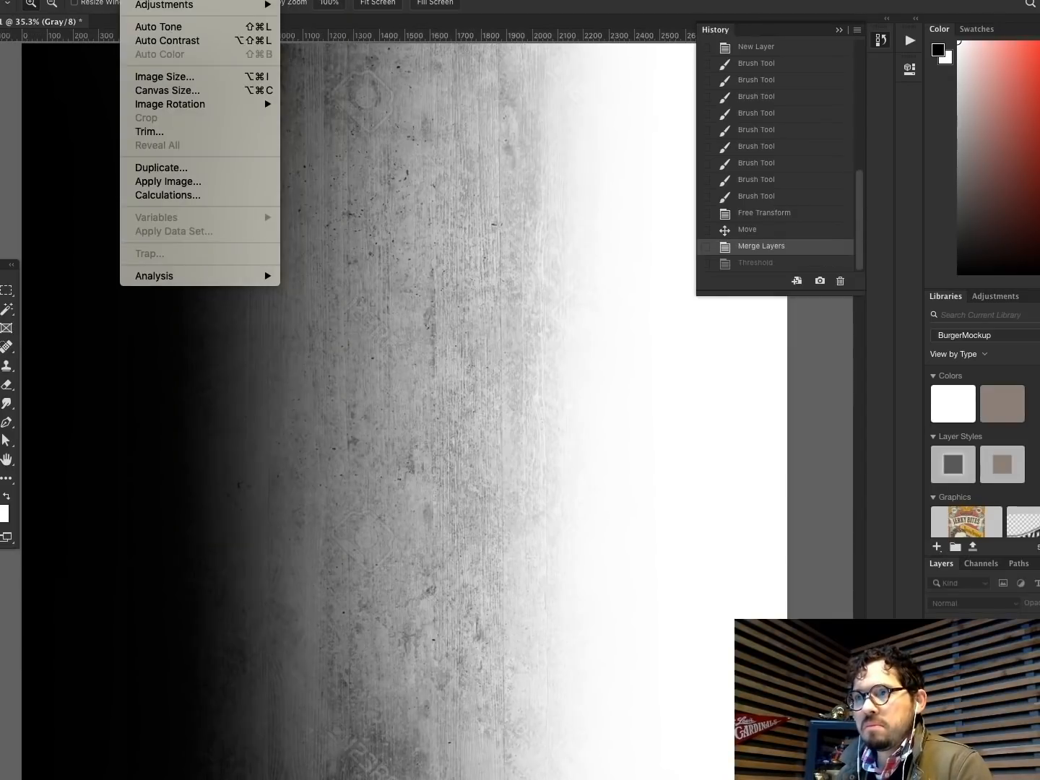
mouse_move(199, 1)
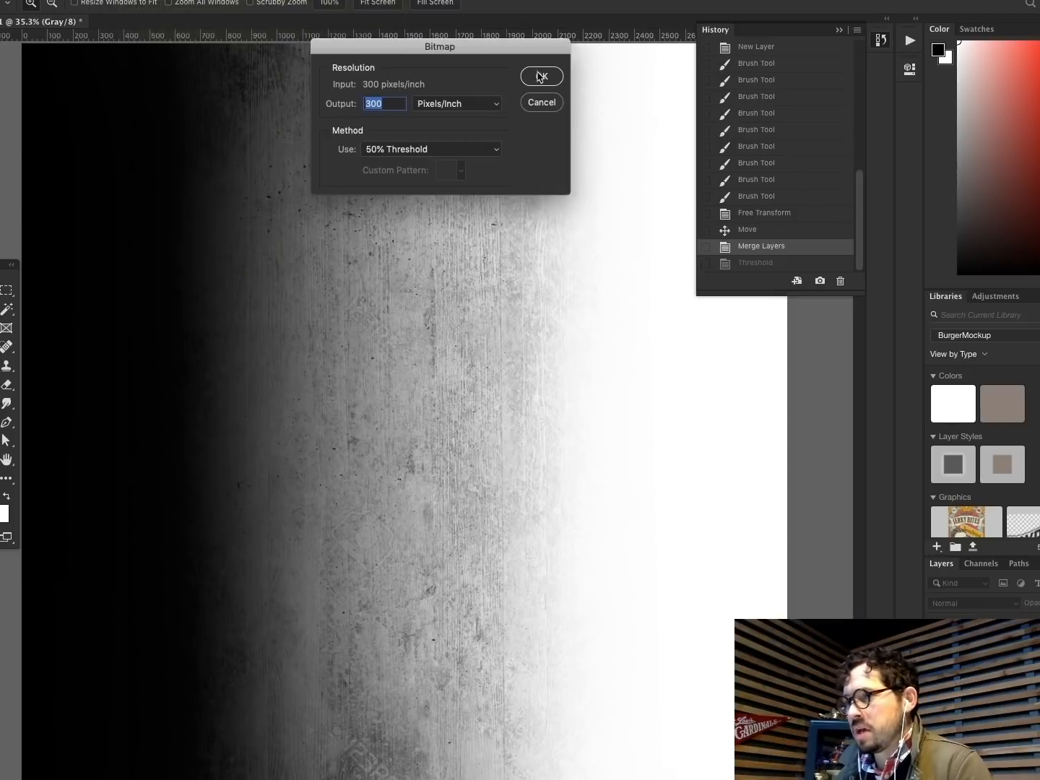
left_click(449, 153)
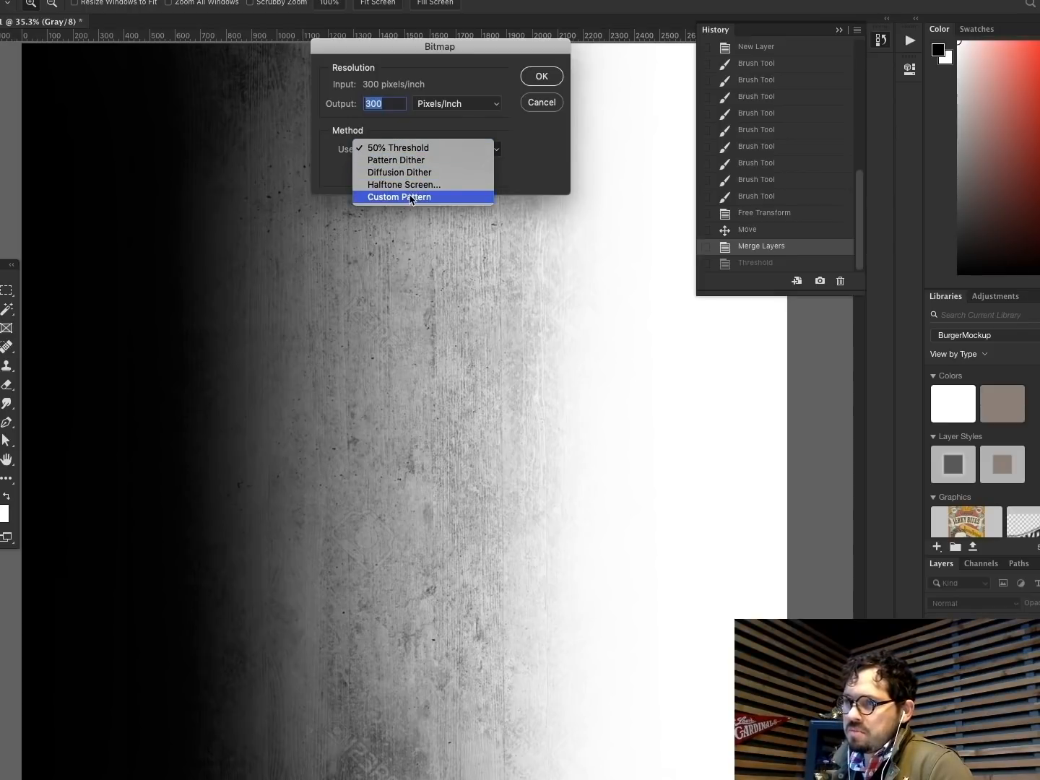
left_click(416, 185)
left_click(543, 78)
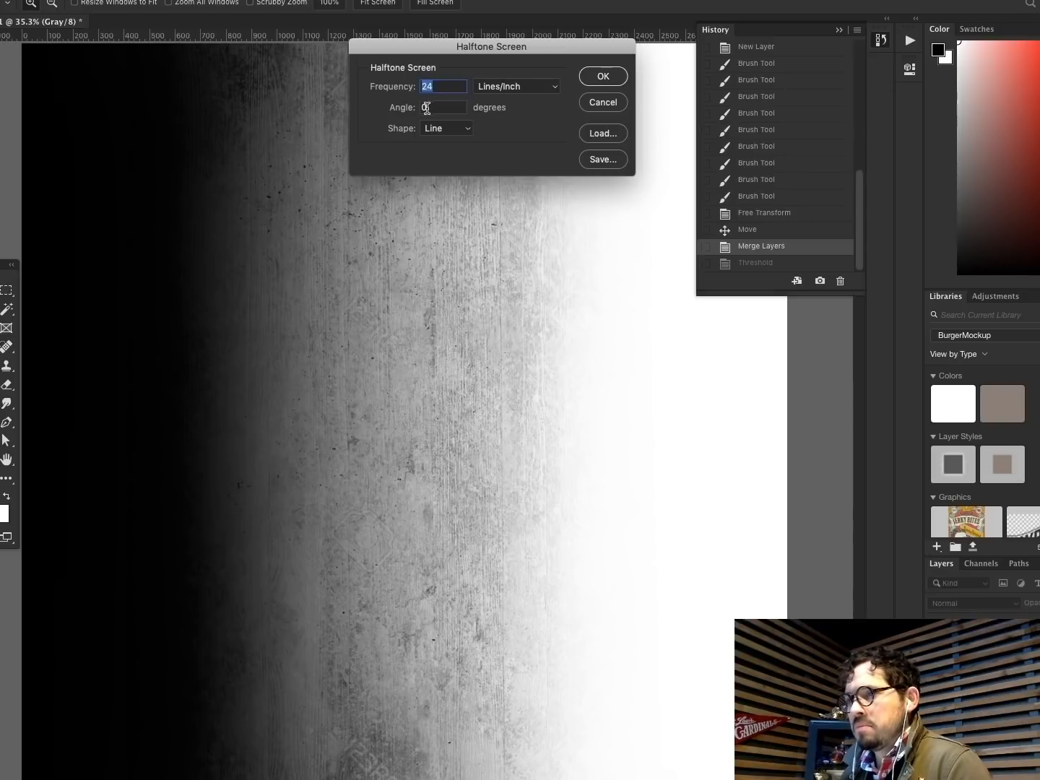
Step: Set the halftone screen to a Round shape at 45 degrees and complete the Bitmap conversion
left_click(447, 130)
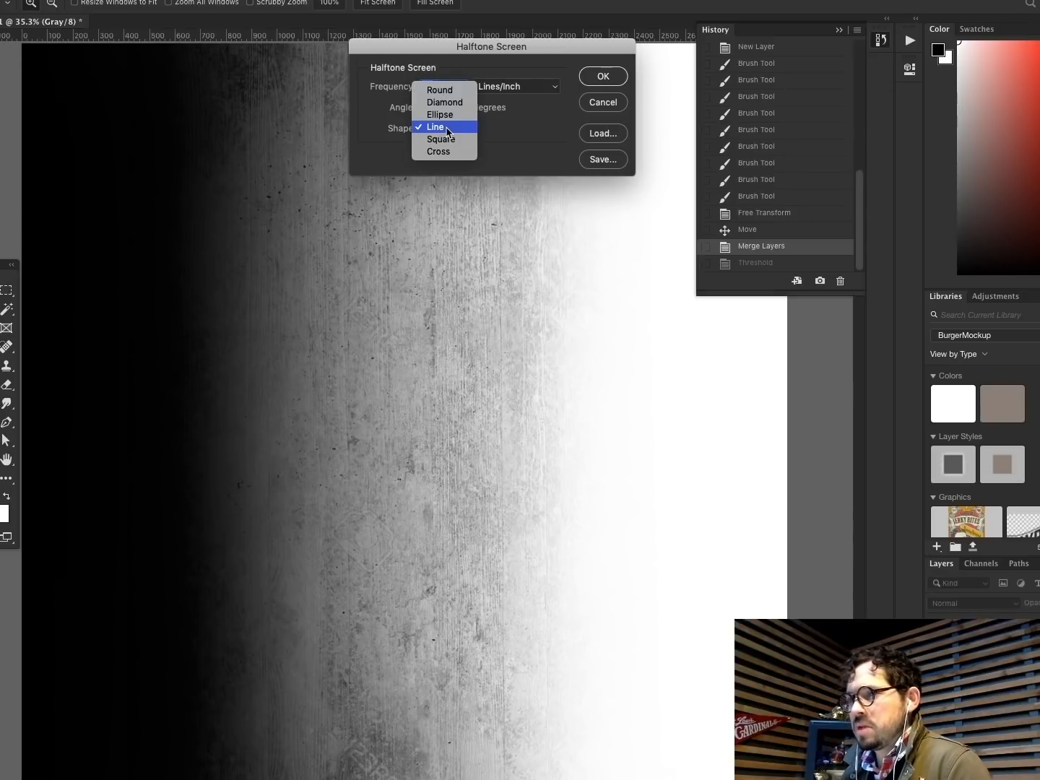
left_click(440, 89)
key("Tab")
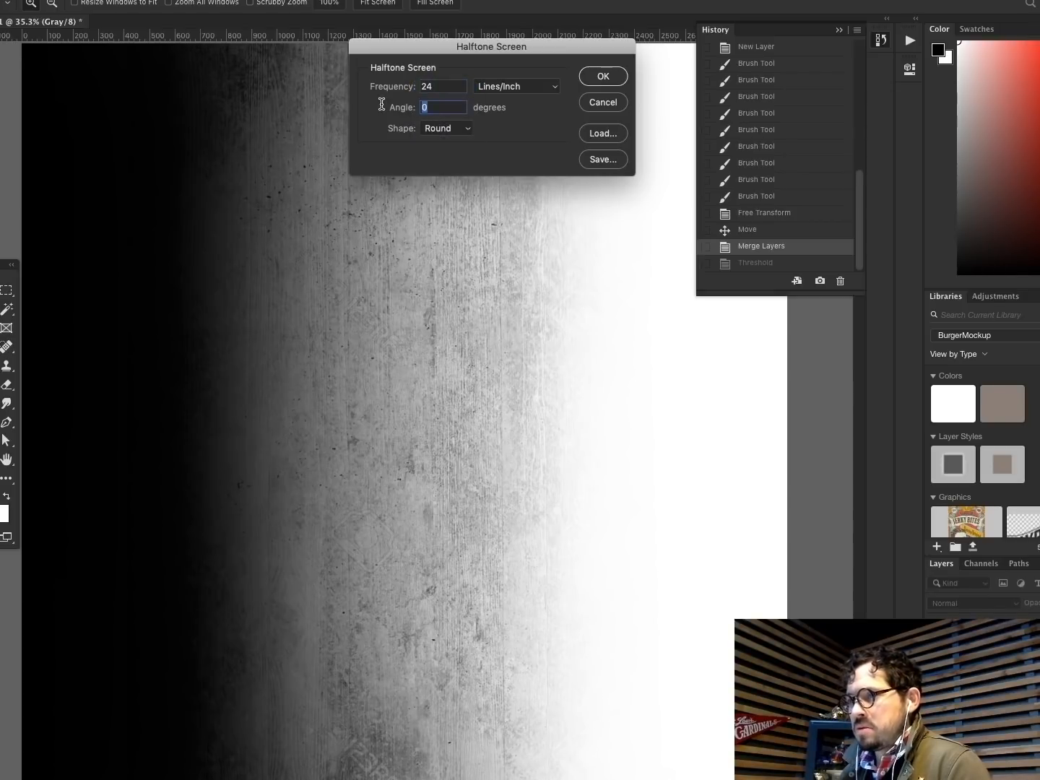
type("45")
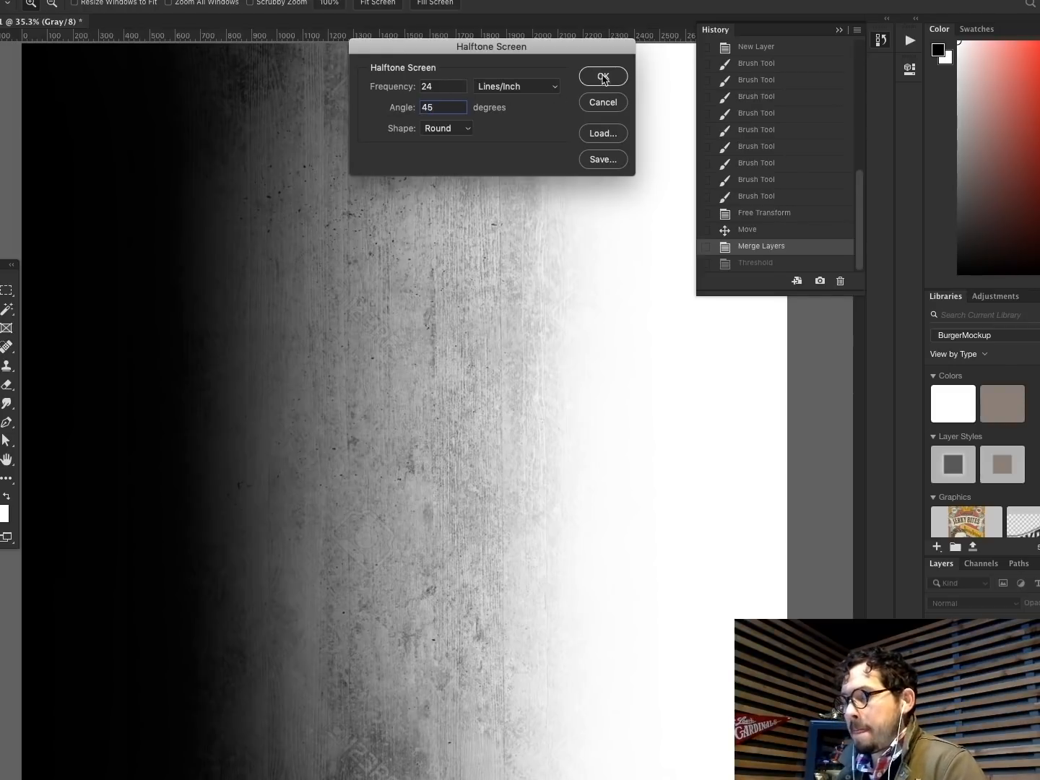
left_click(604, 76)
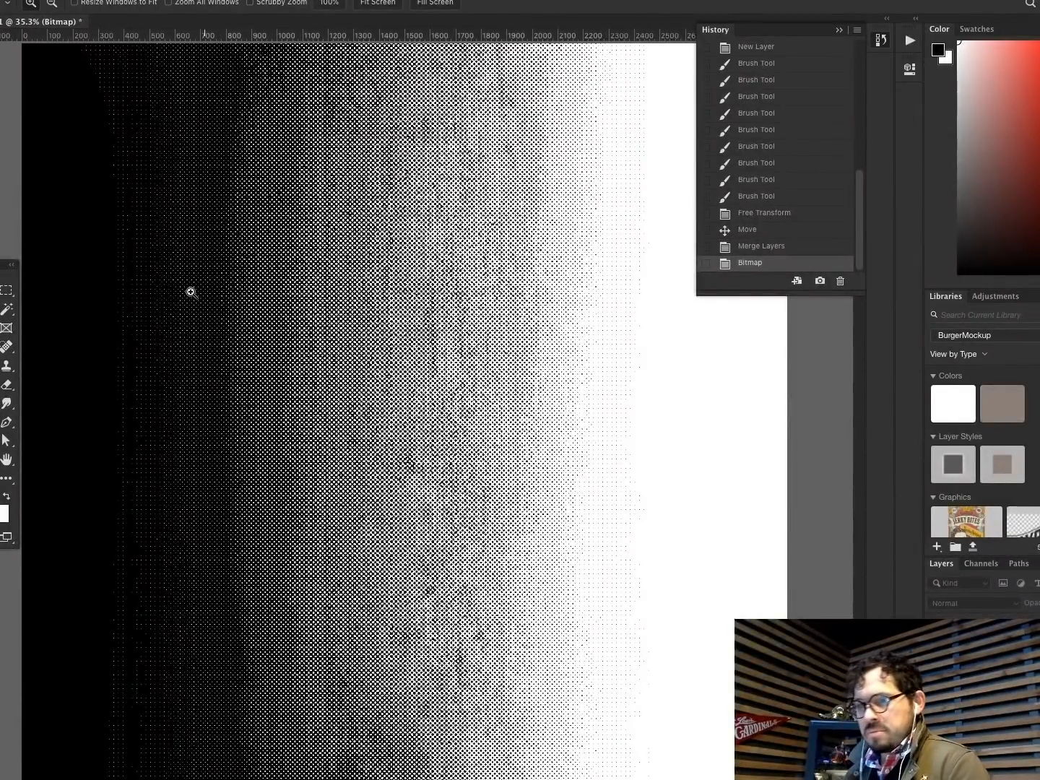
Step: Inspect the round halftone dots up close and undo the Bitmap conversion
left_click_drag(94, 256, 693, 599)
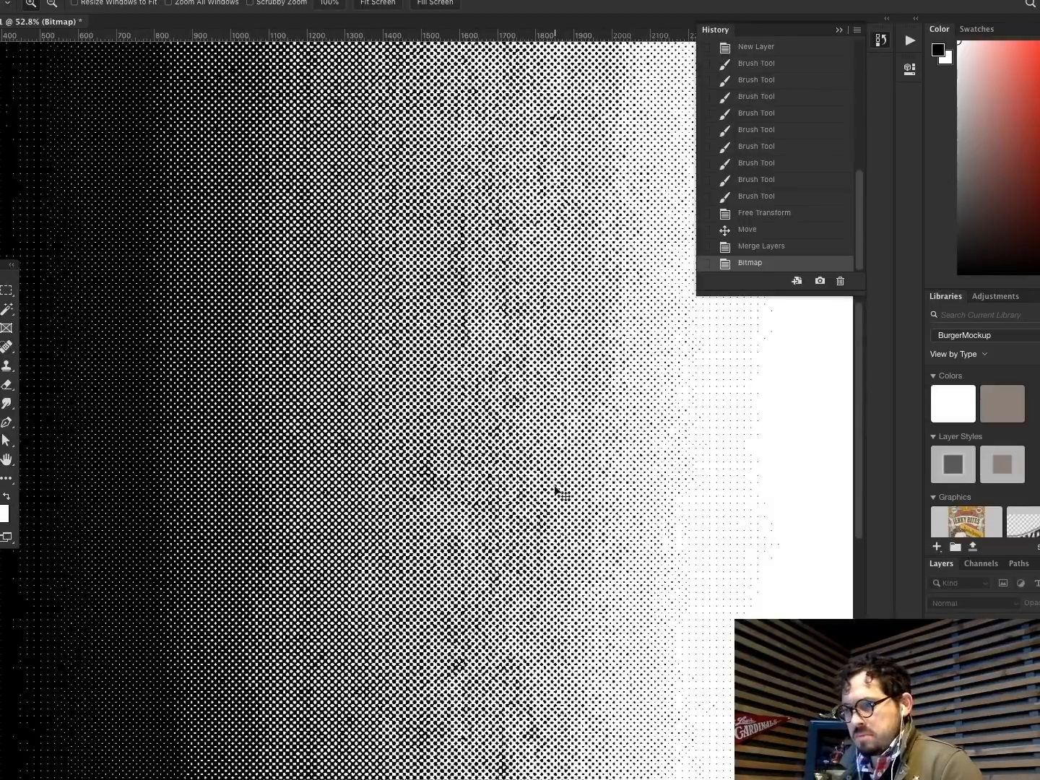
key("ctrl+z")
key("super+0")
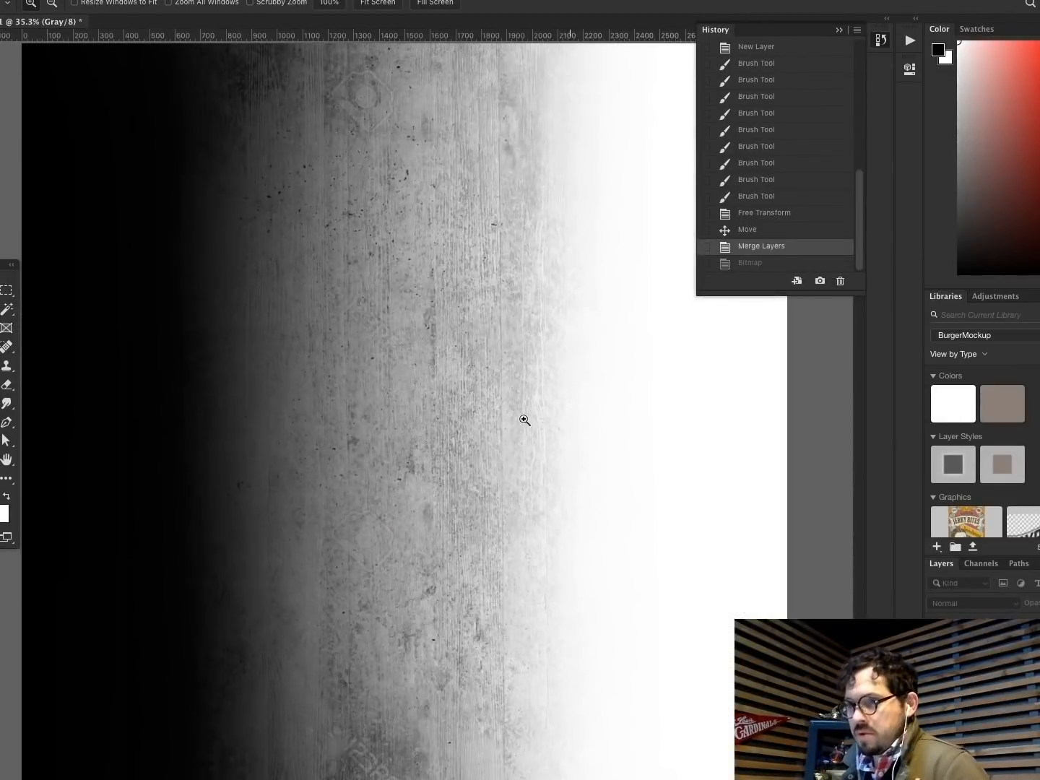
left_click(214, 1)
mouse_move(137, 1)
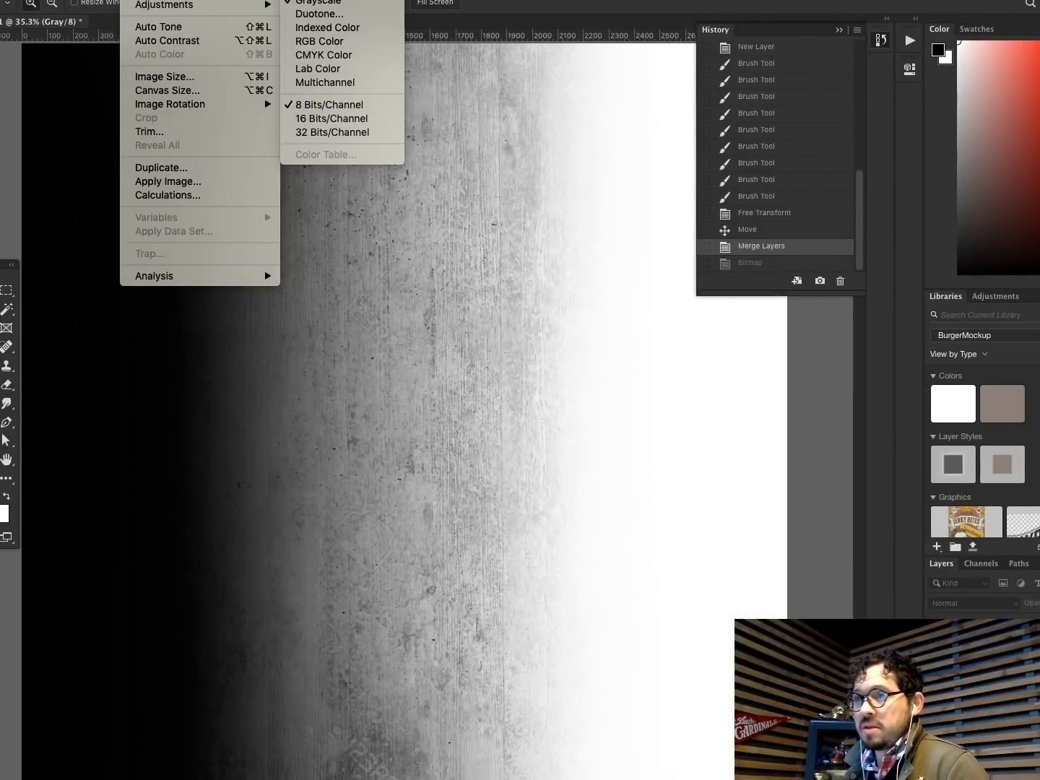
key("Escape")
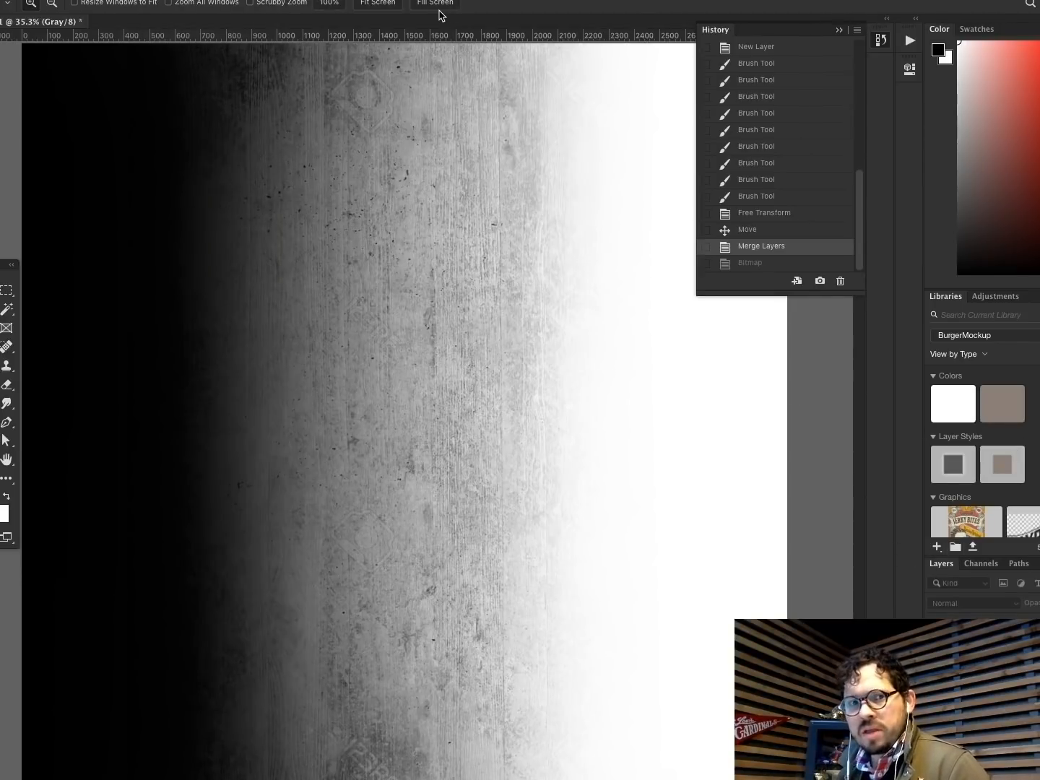
Step: Apply the Filter Gallery's Stamp filter to the merged texture with low Smoothness and an increased Light/Dark Balance
left_click(295, 0)
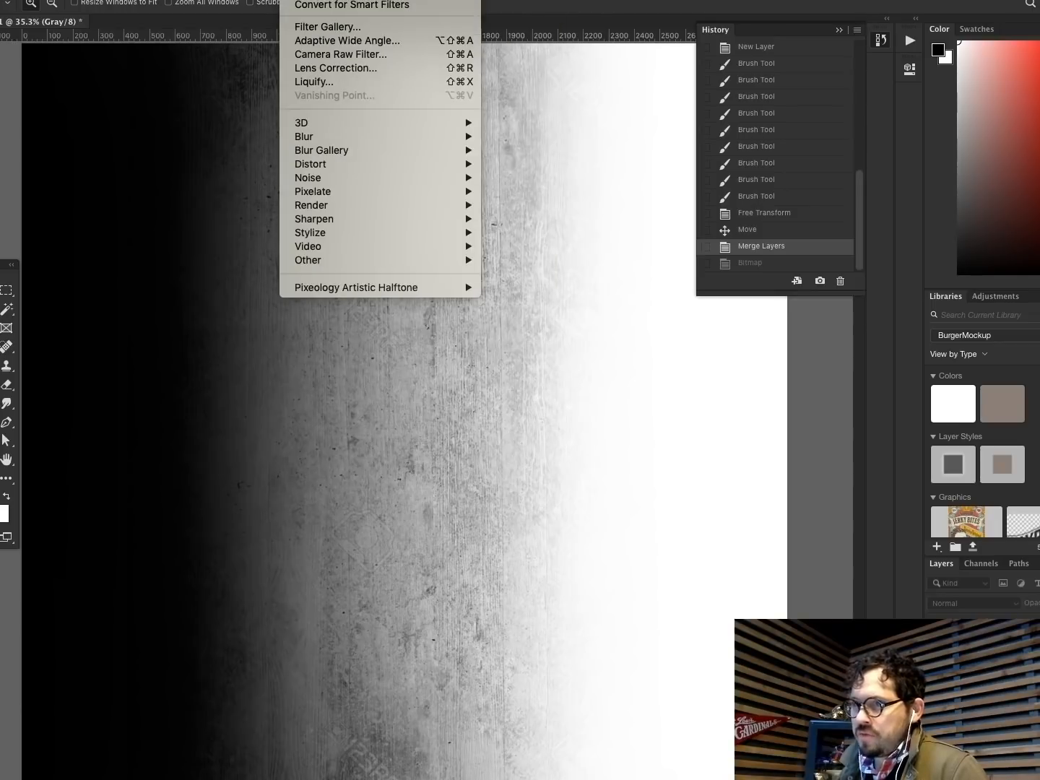
left_click(326, 27)
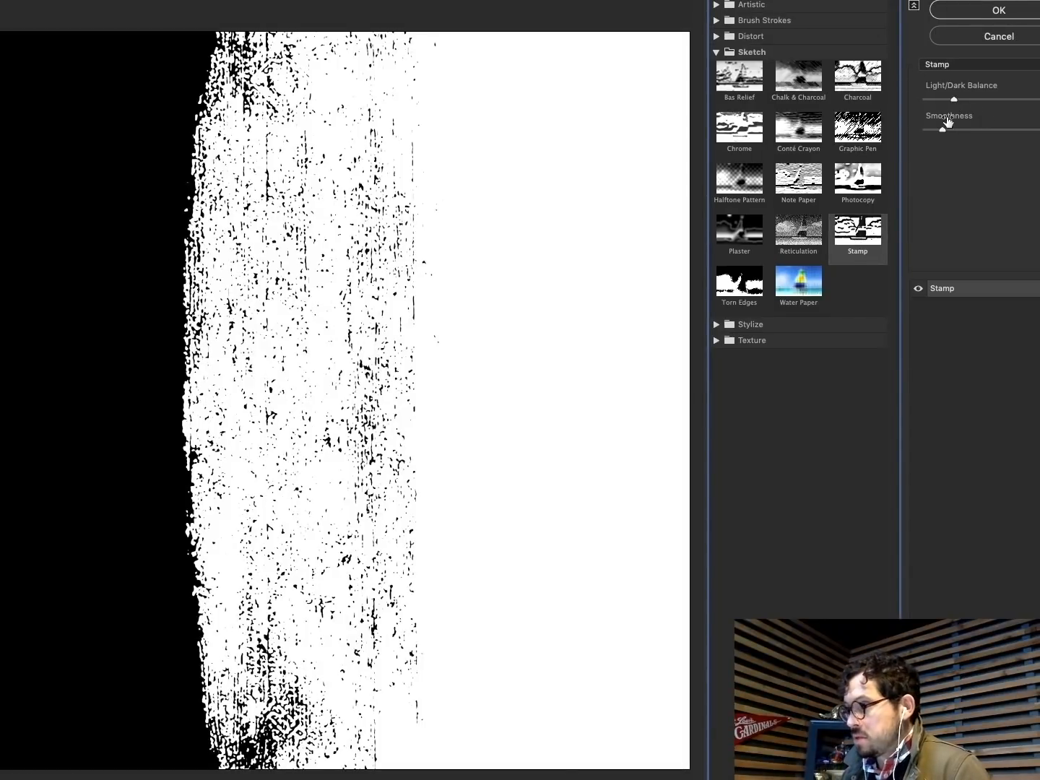
left_click_drag(942, 131, 965, 96)
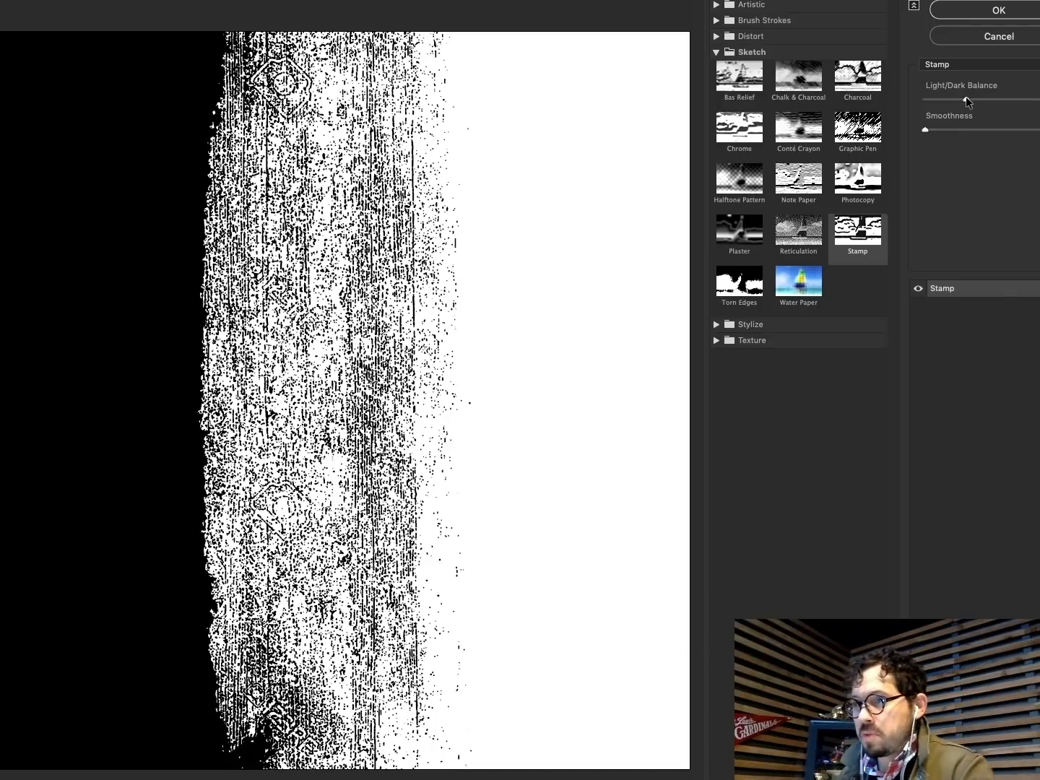
left_click_drag(965, 96, 929, 113)
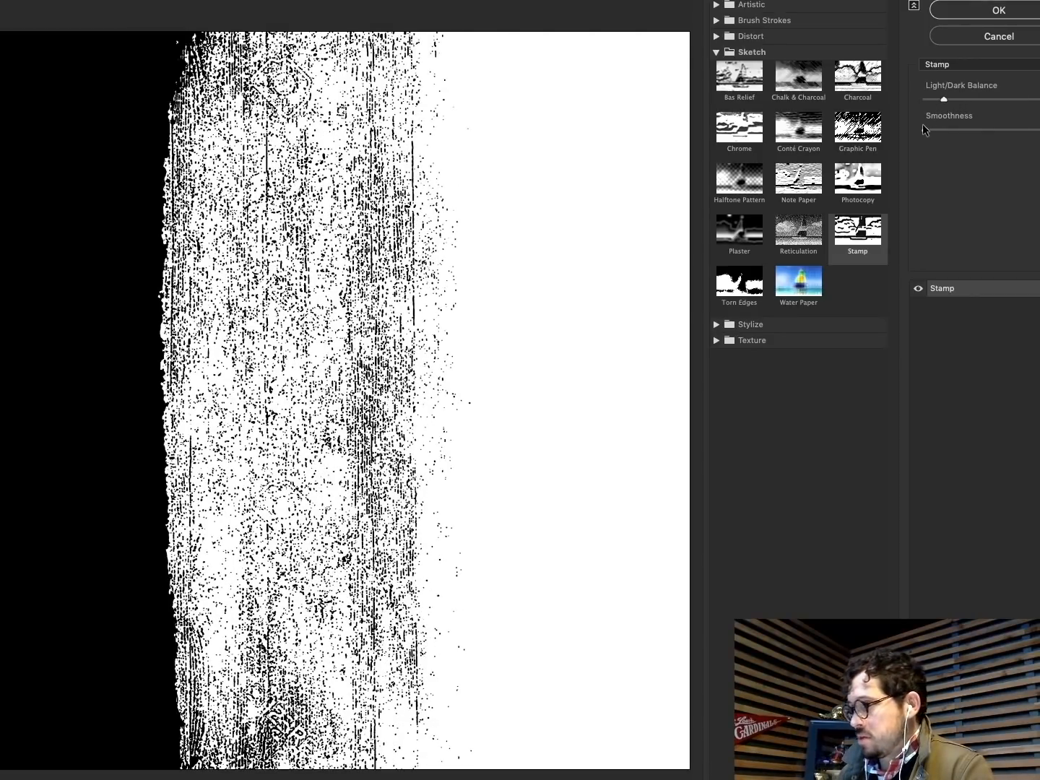
left_click_drag(927, 130, 1005, 103)
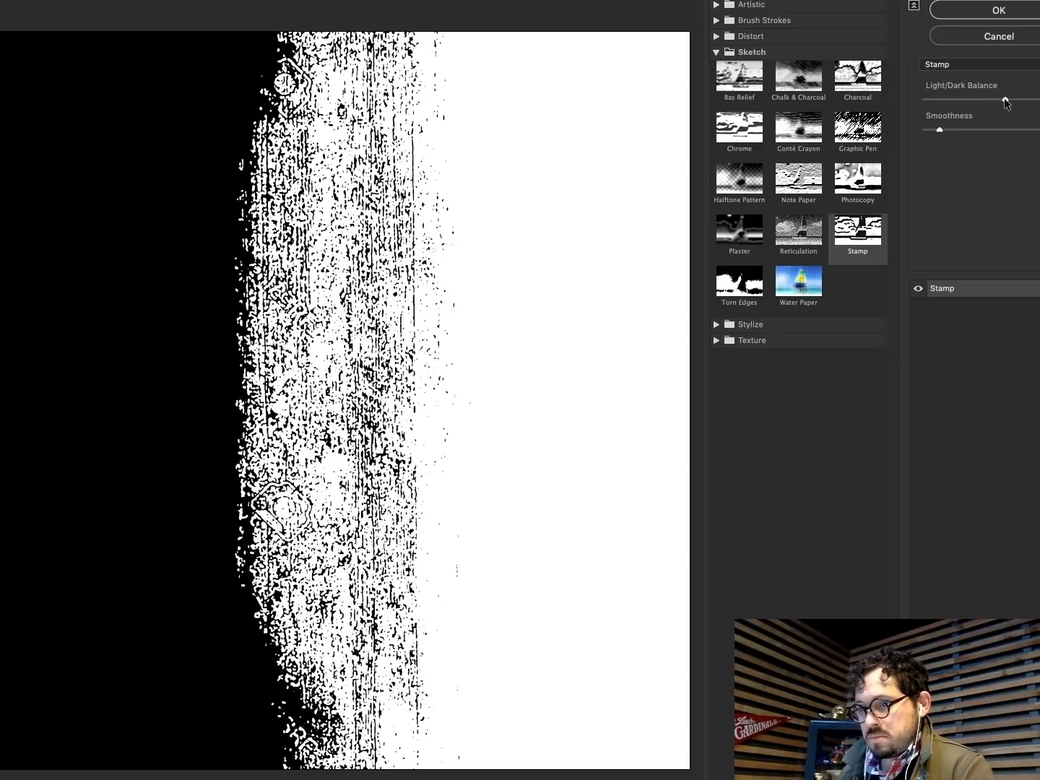
left_click(999, 9)
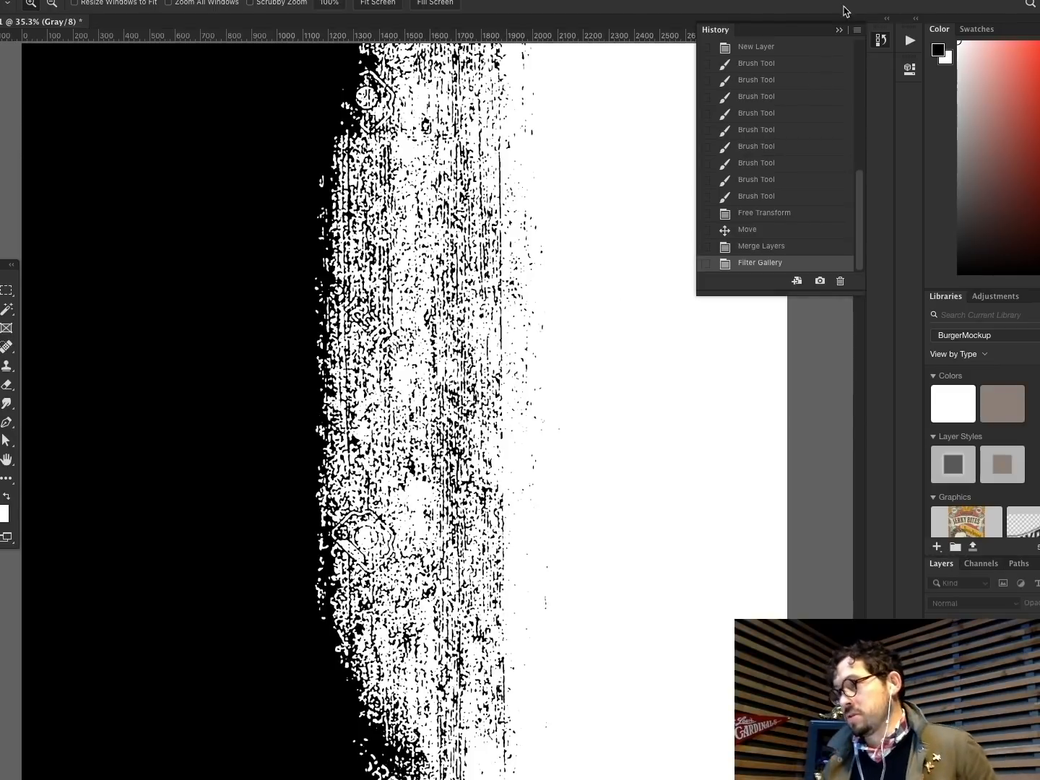
Step: Convert the stamped texture to a 300 pixels/inch Bitmap using the 50% Threshold method
left_click(839, 31)
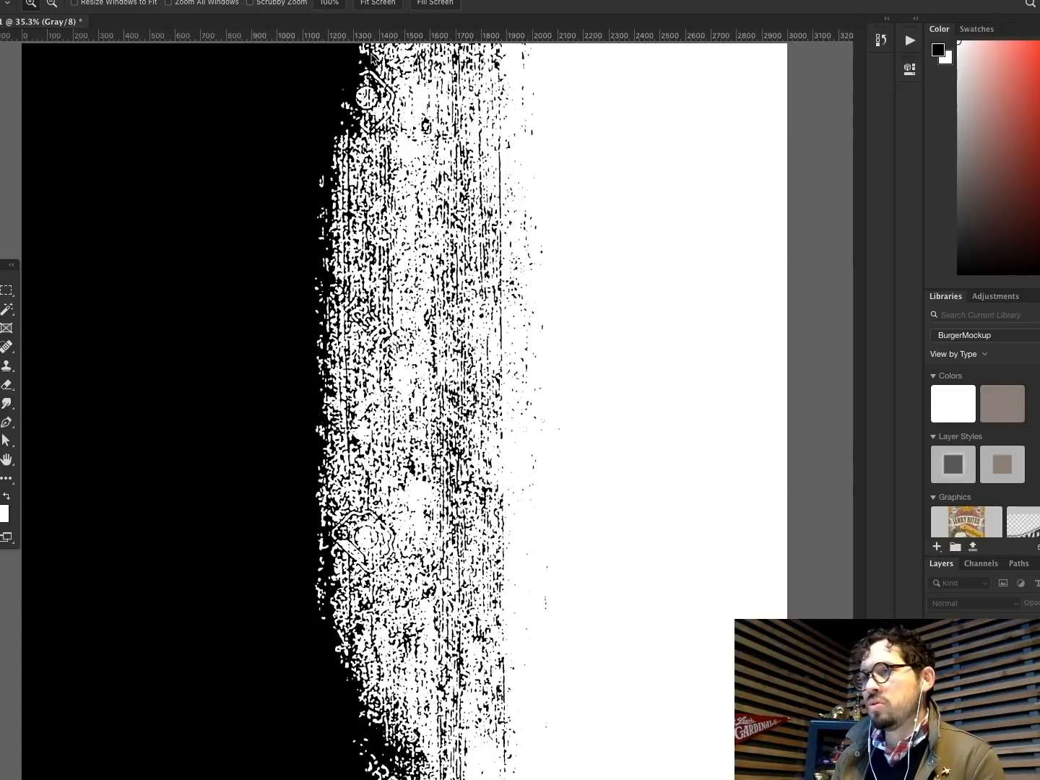
left_click(137, 0)
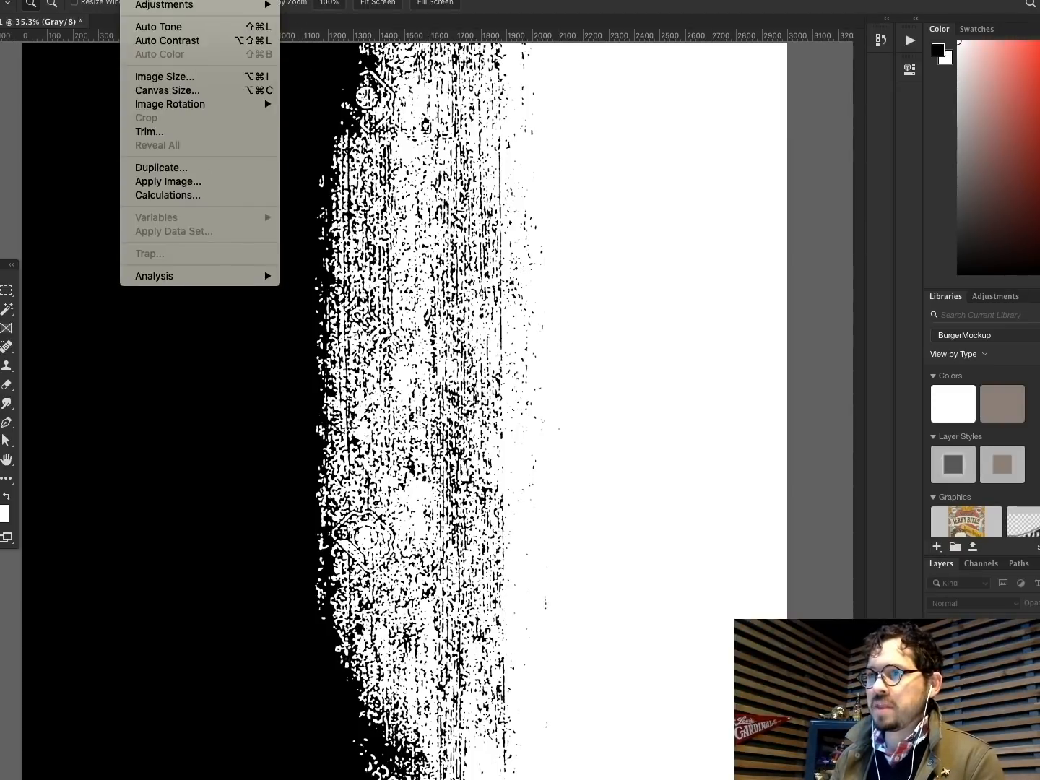
mouse_move(148, 0)
left_click(308, 0)
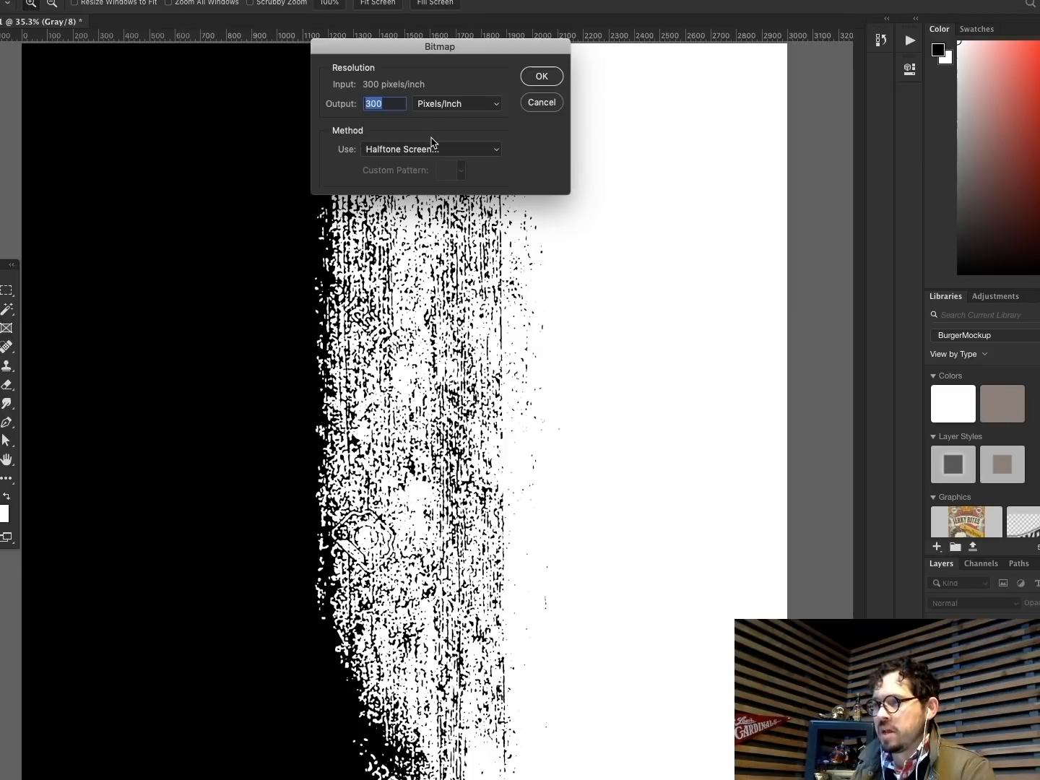
left_click(432, 143)
left_click(405, 109)
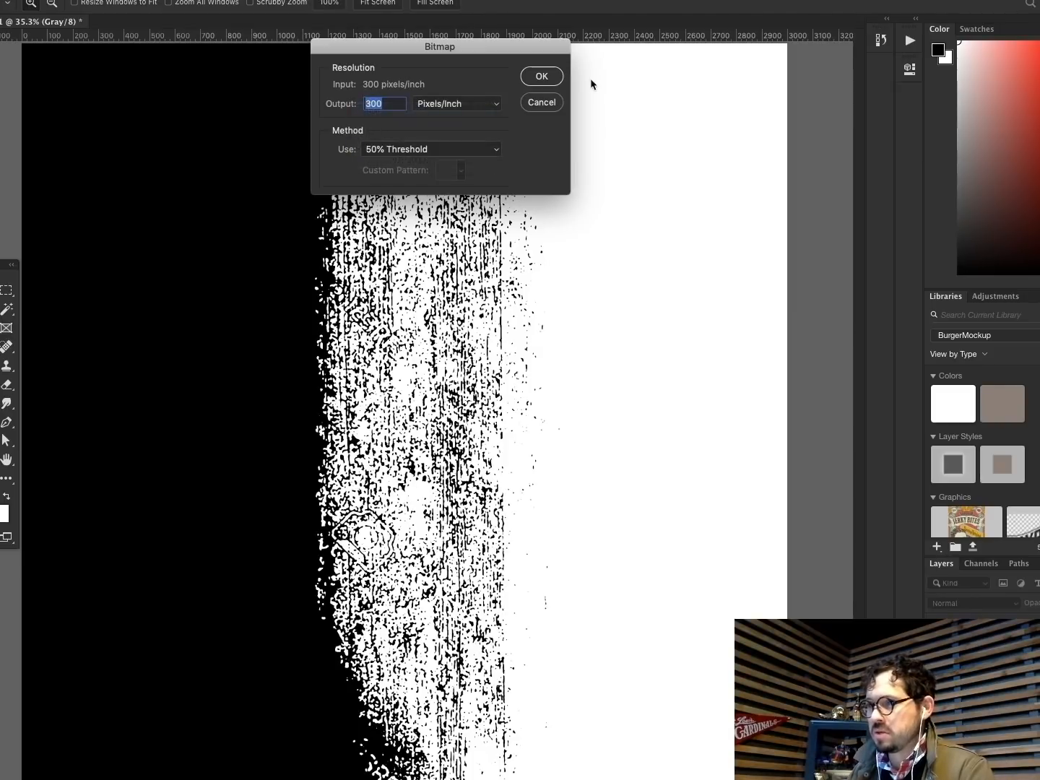
left_click(542, 77)
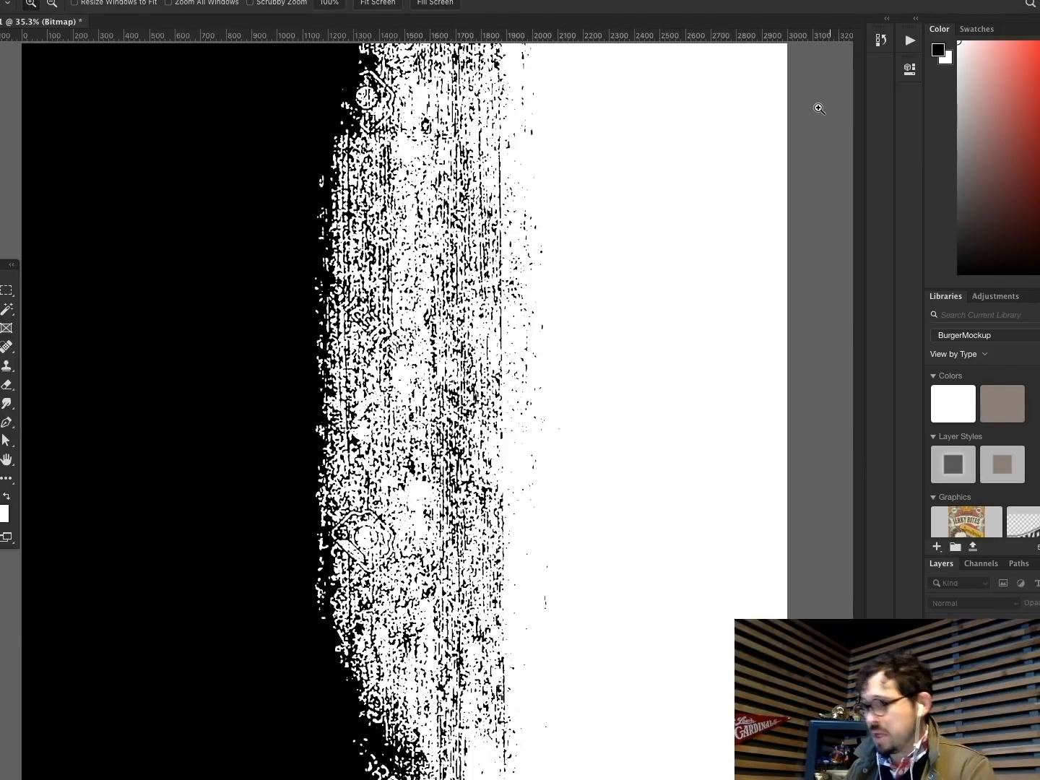
Step: Step back to the merged texture and convert it to a 300 pixels/inch Bitmap with a Round 12 lines/inch halftone screen at 45 degrees
left_click(880, 40)
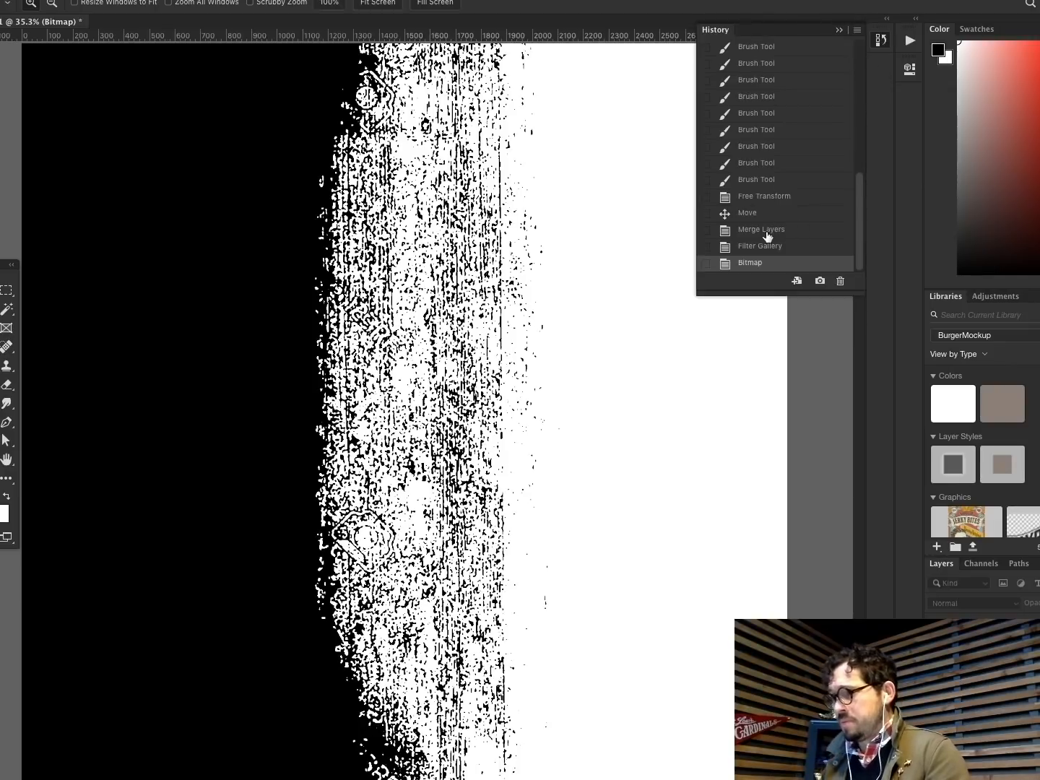
left_click(766, 229)
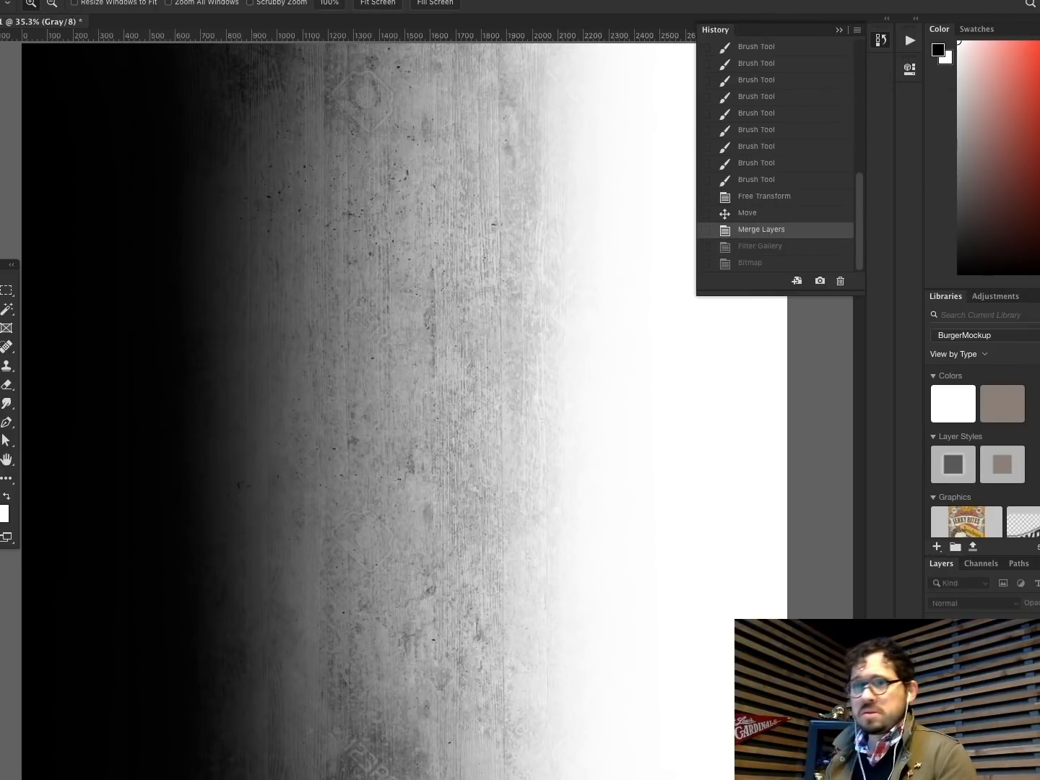
left_click(137, 0)
mouse_move(166, 0)
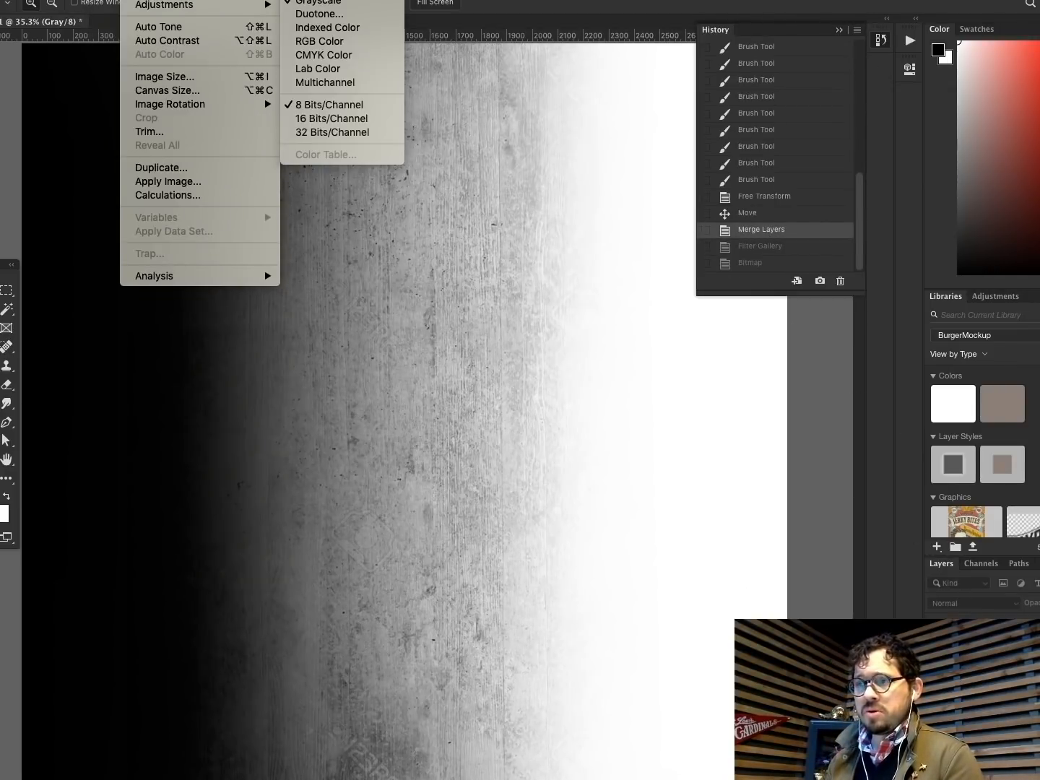
left_click(325, 0)
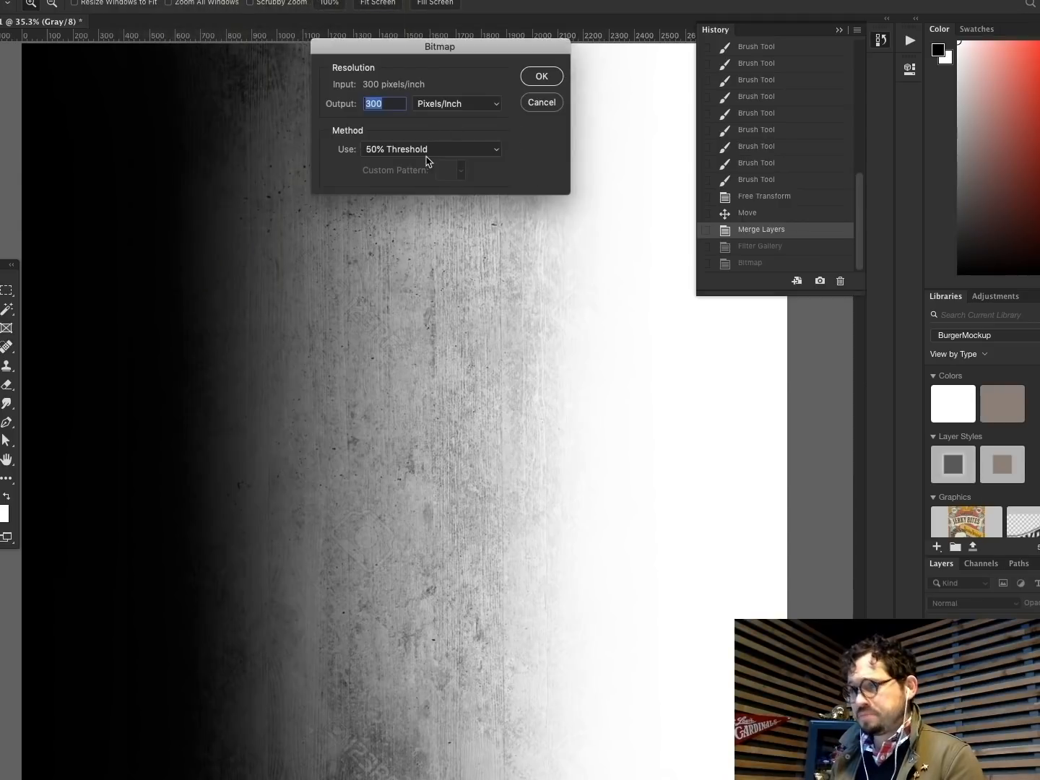
left_click(434, 148)
left_click(404, 186)
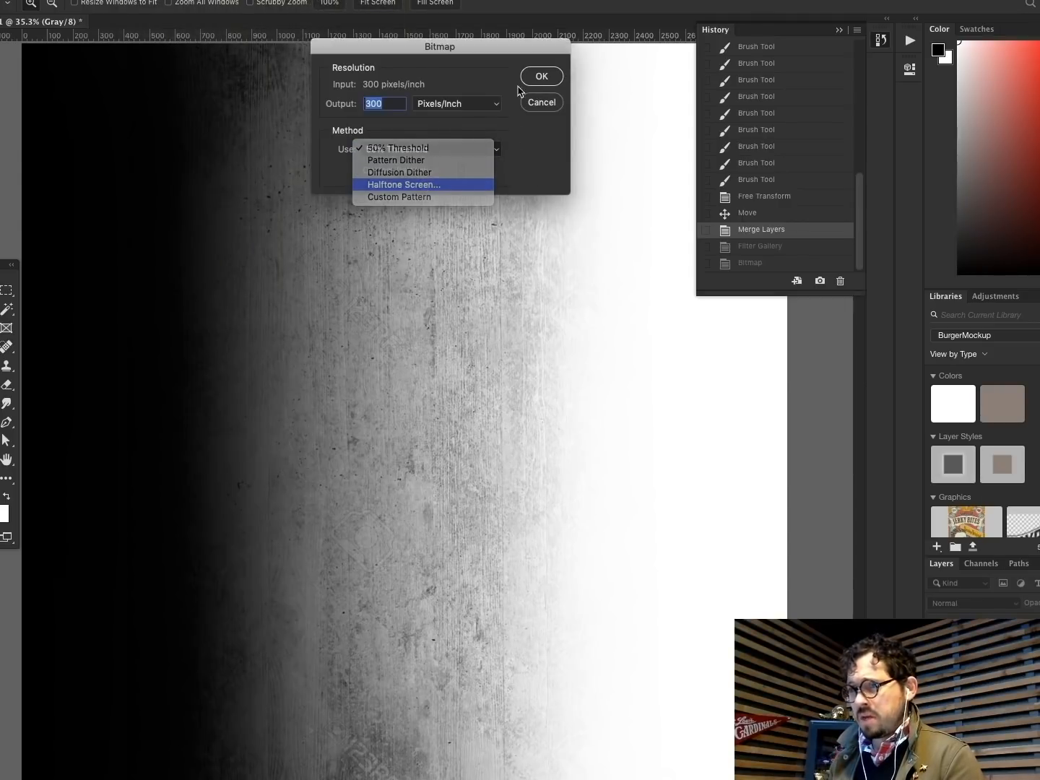
left_click(543, 75)
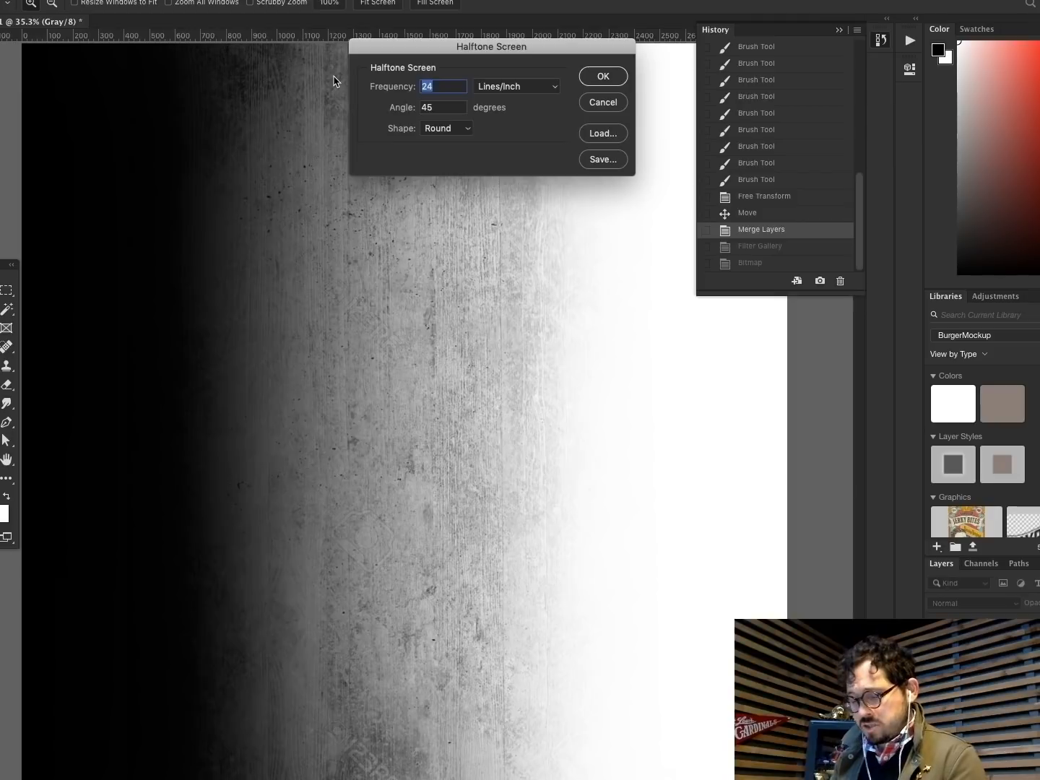
type("12")
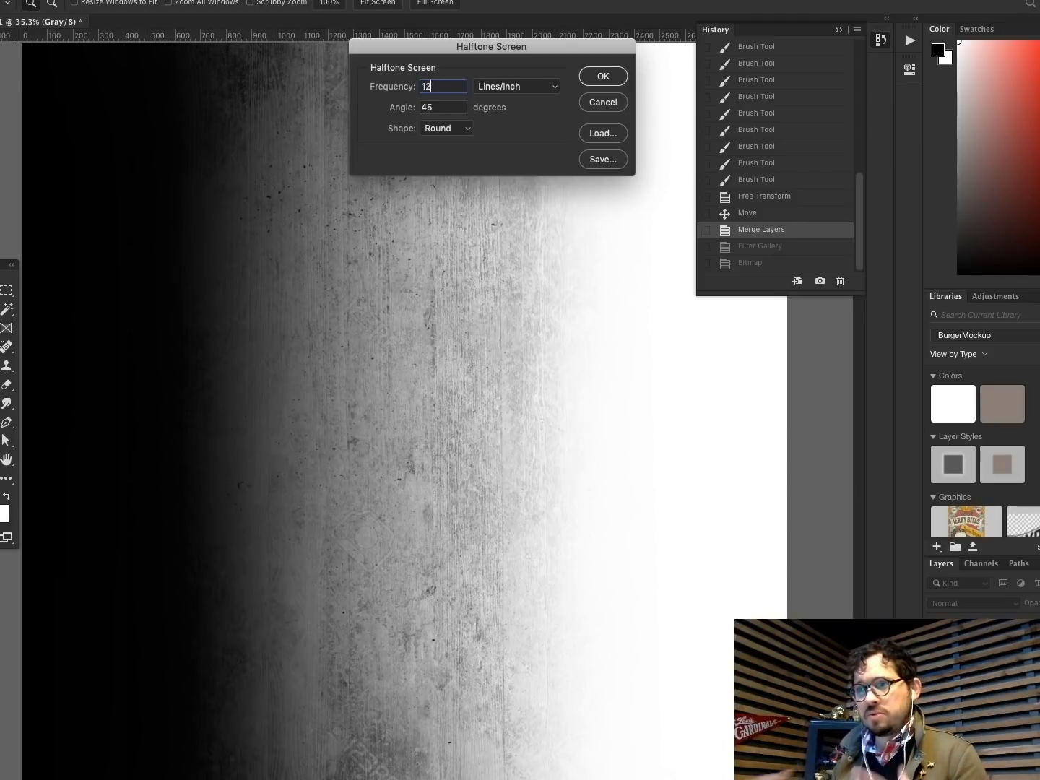
left_click(613, 75)
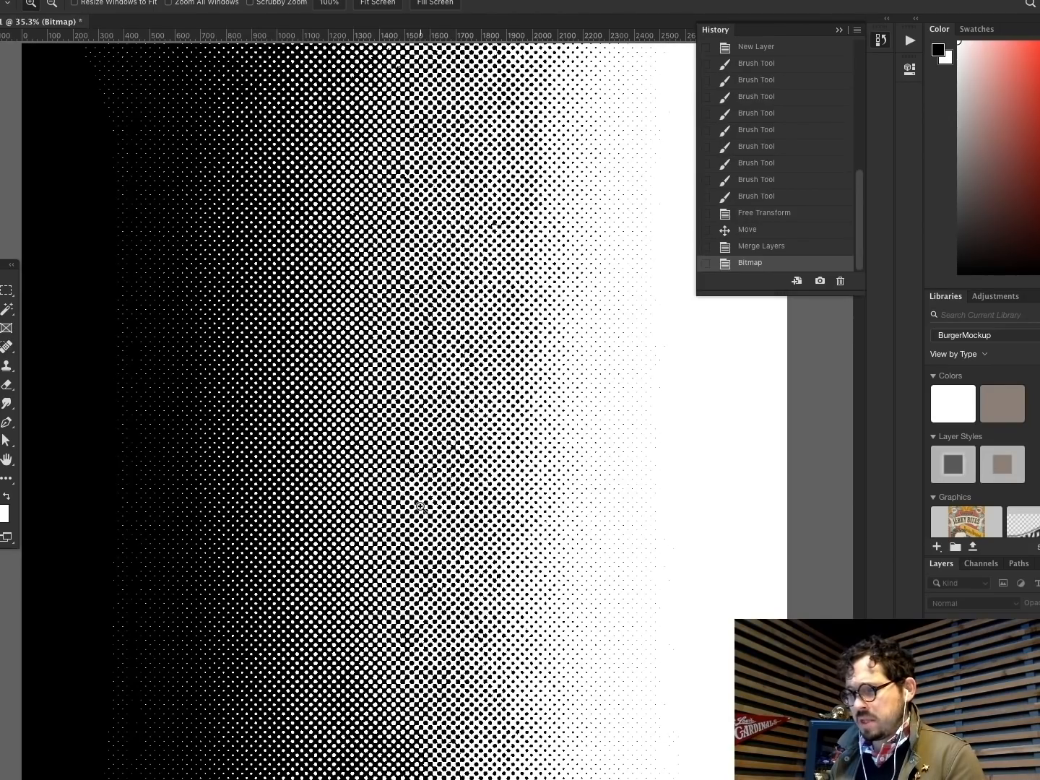
left_click_drag(206, 325, 542, 549)
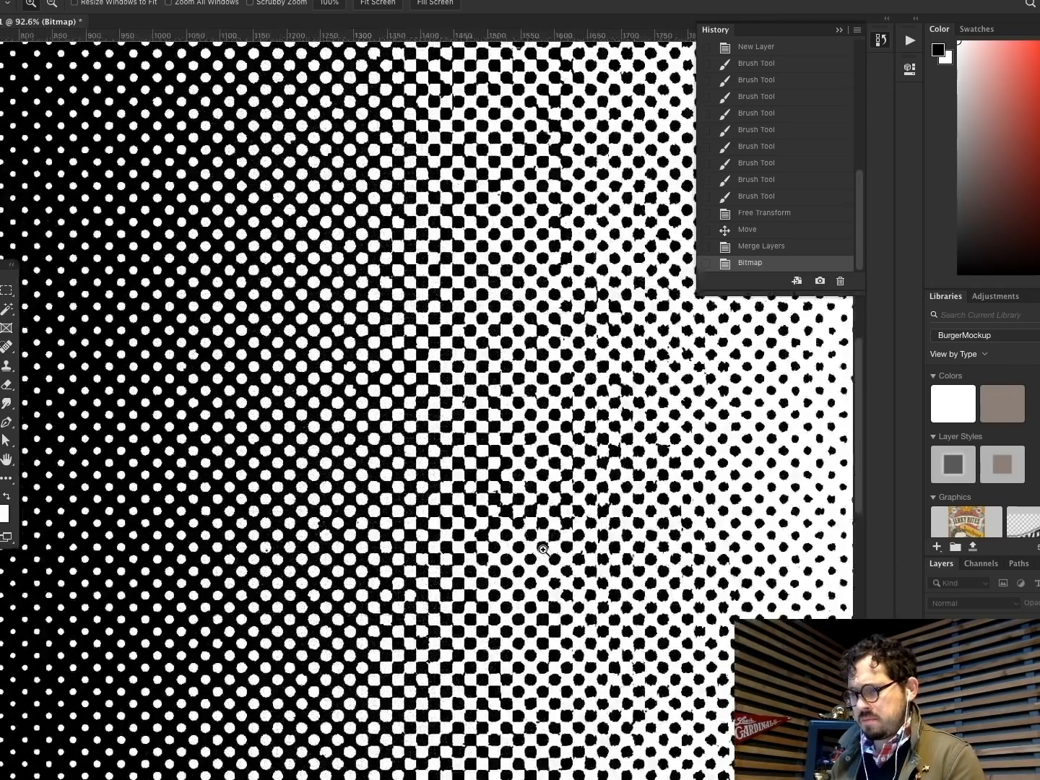
key("ctrl+0")
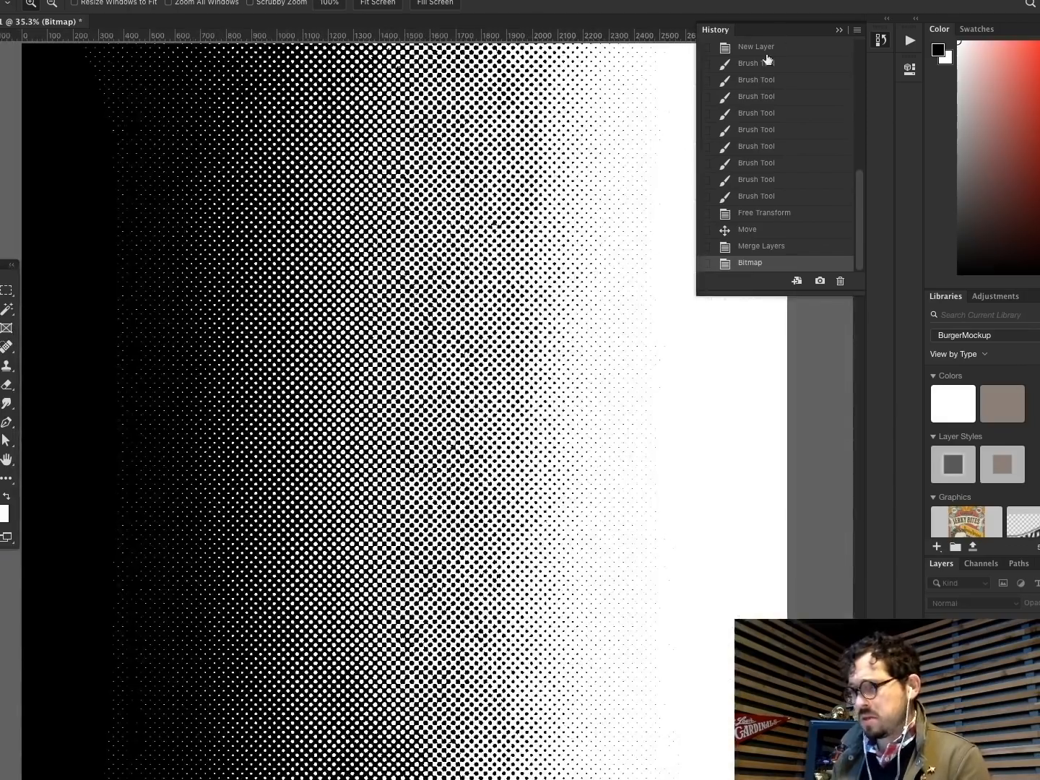
Step: Save the halftone as an uncompressed TIFF named BigDots.tif on the Desktop
left_click(838, 29)
left_click(73, 1)
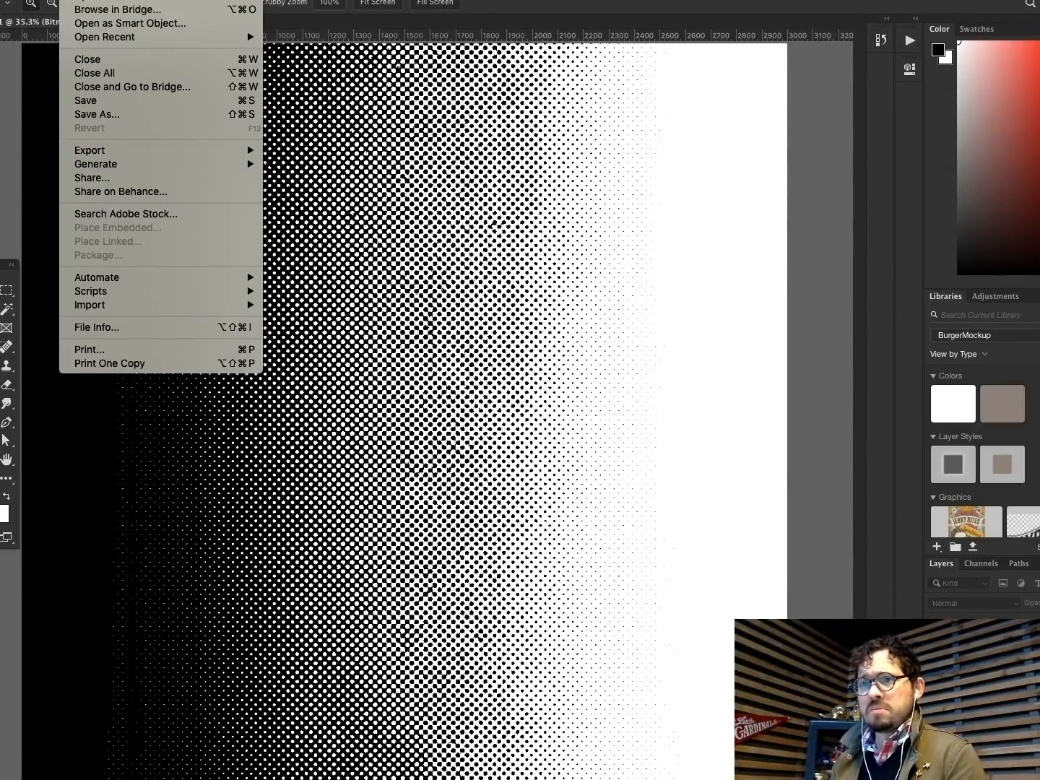
left_click(99, 115)
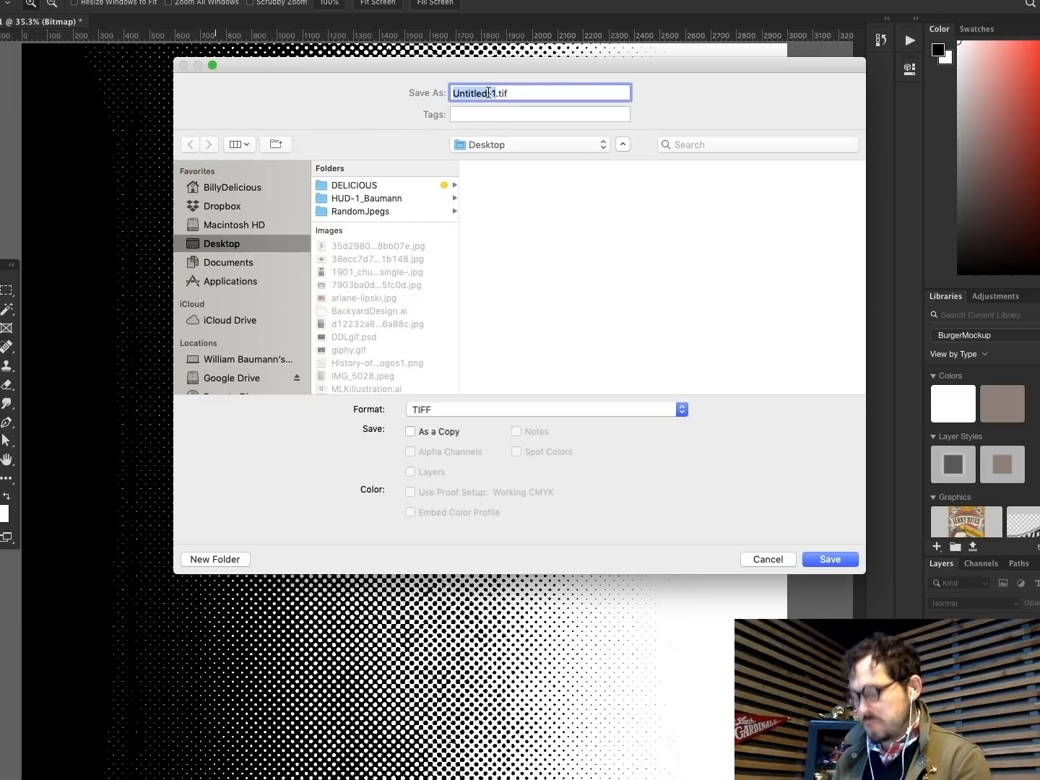
type("BigDots")
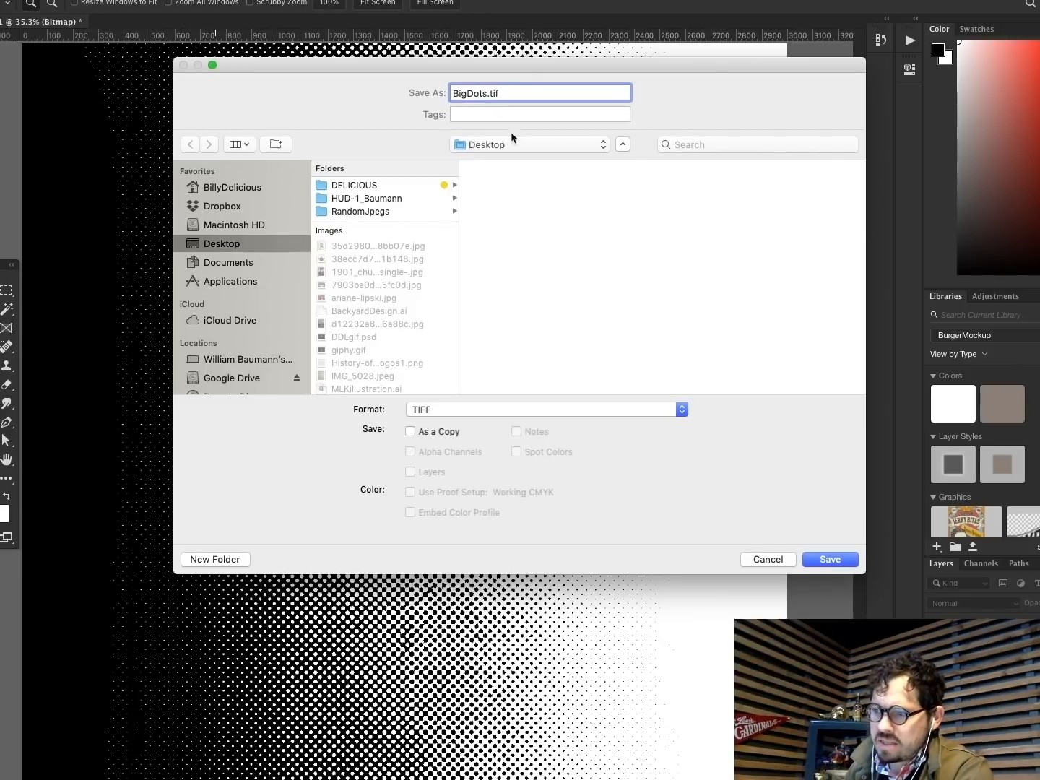
left_click(485, 411)
left_click(484, 411)
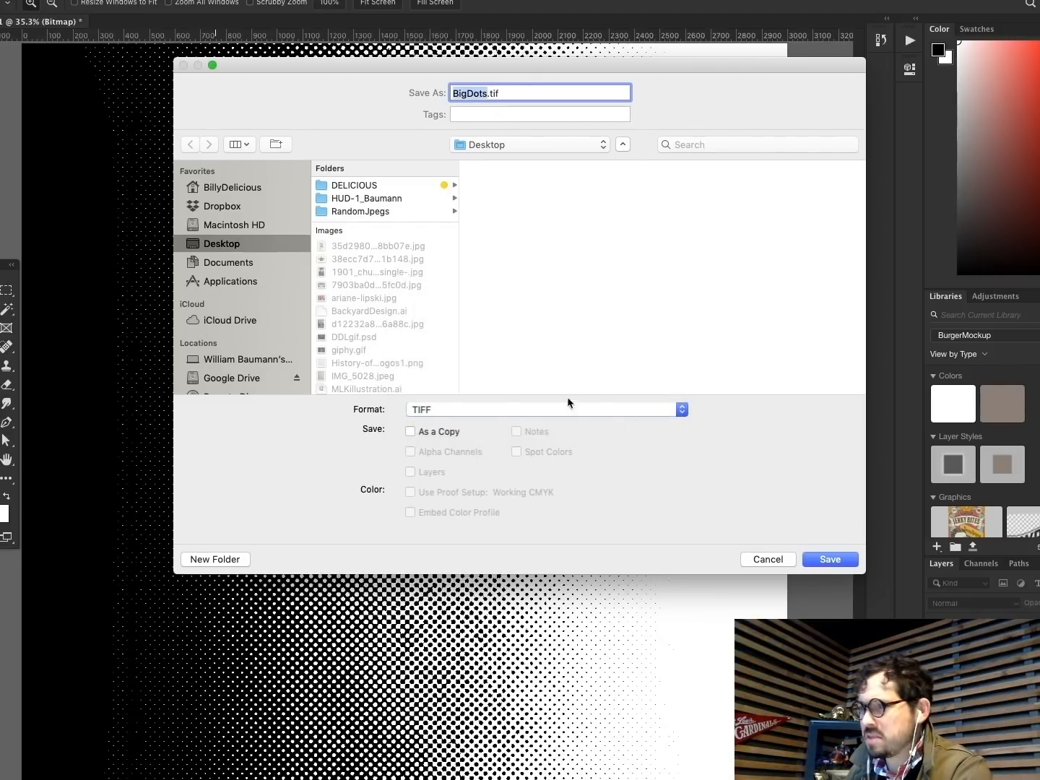
left_click(828, 561)
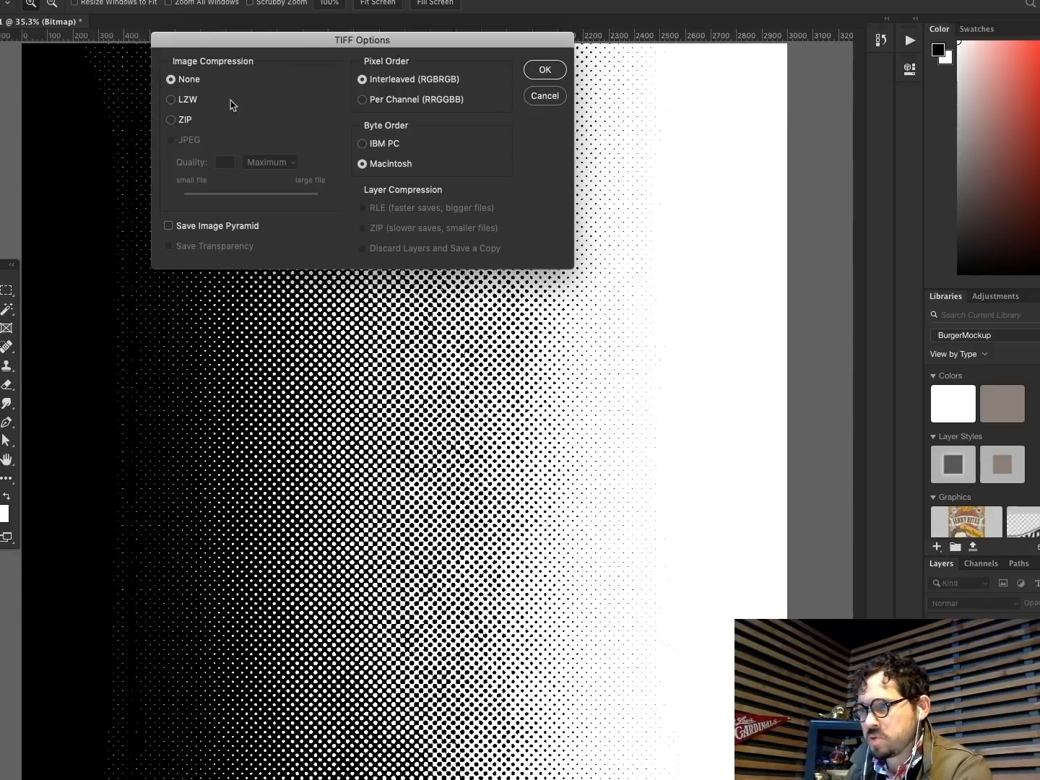
left_click(543, 71)
Step: Switch to Illustrator and delete the rough horizontal line above the portrait and the lined black texture beside the artboard
left_click(30, 2)
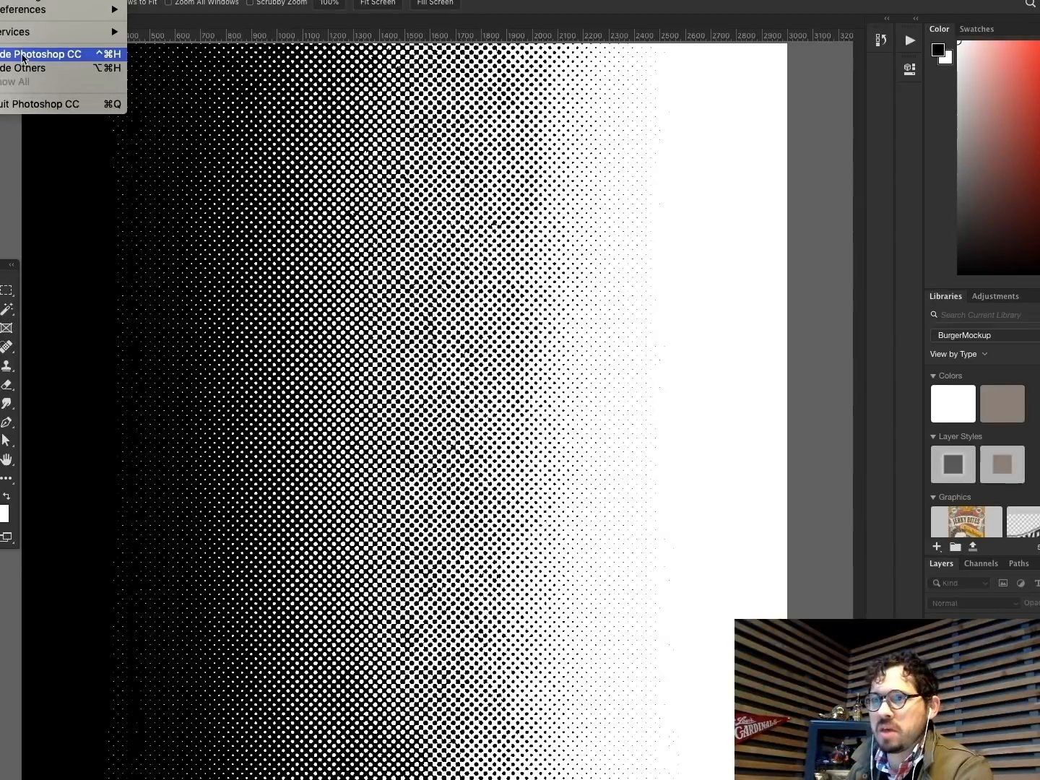
left_click(35, 51)
left_click(265, 112)
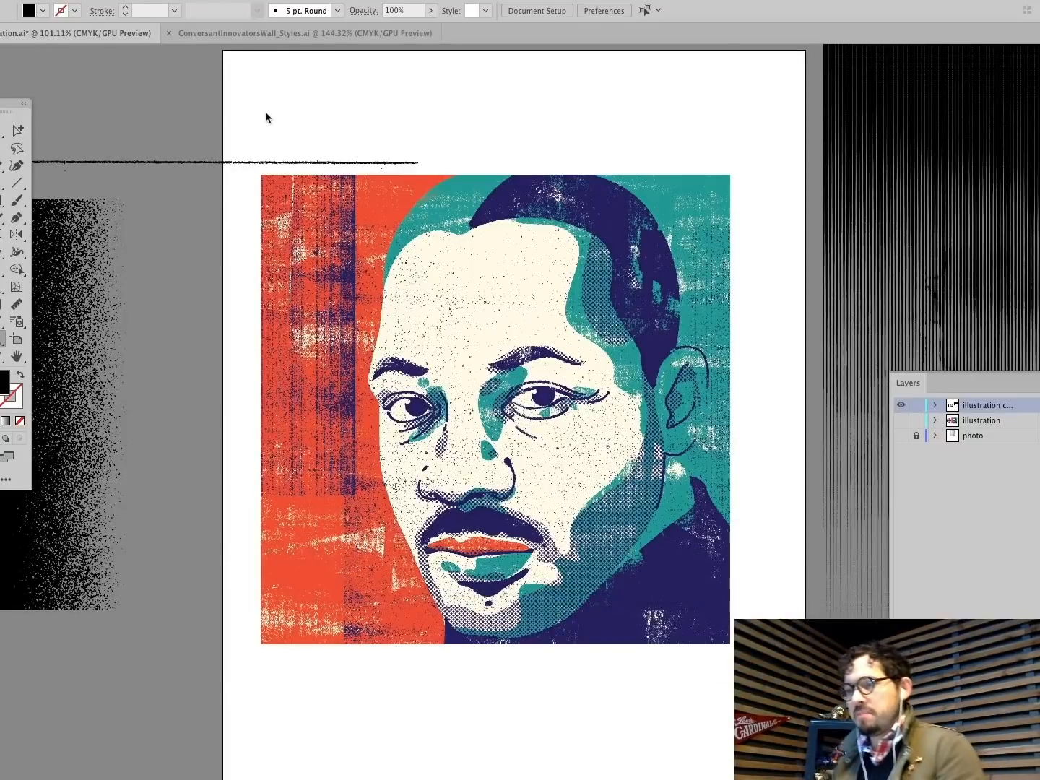
scroll(101, 139, "left", 5)
scroll(101, 139, "left", 2)
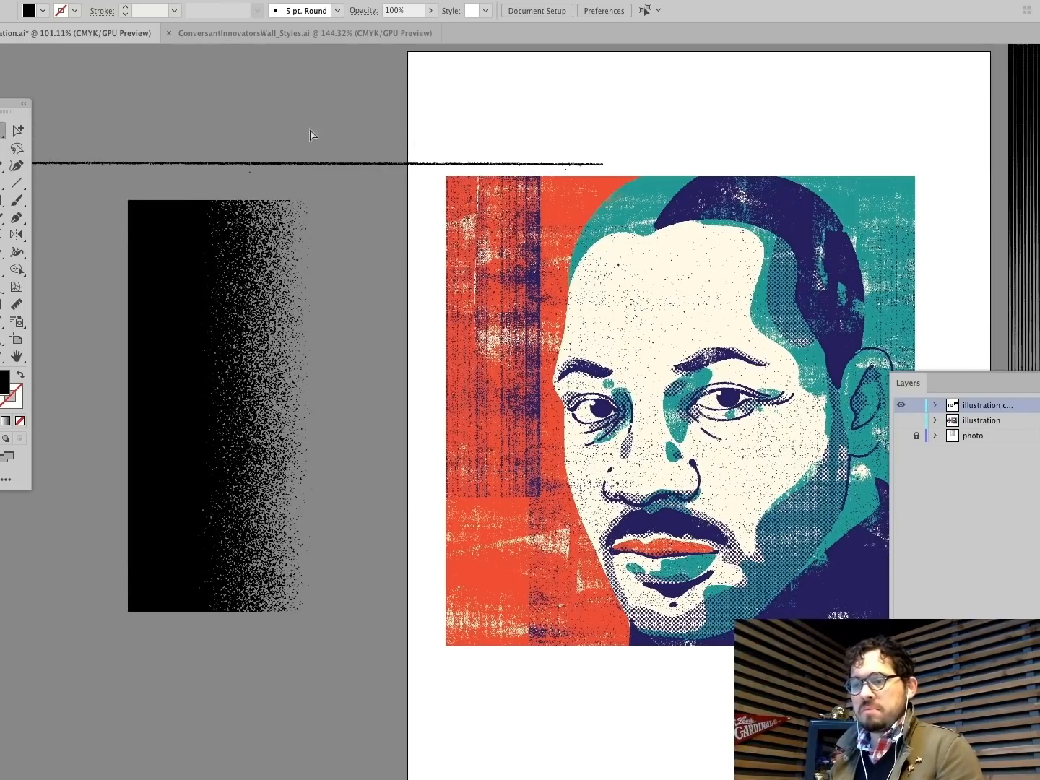
left_click(376, 164)
key("Delete")
scroll(377, 168, "right", 8)
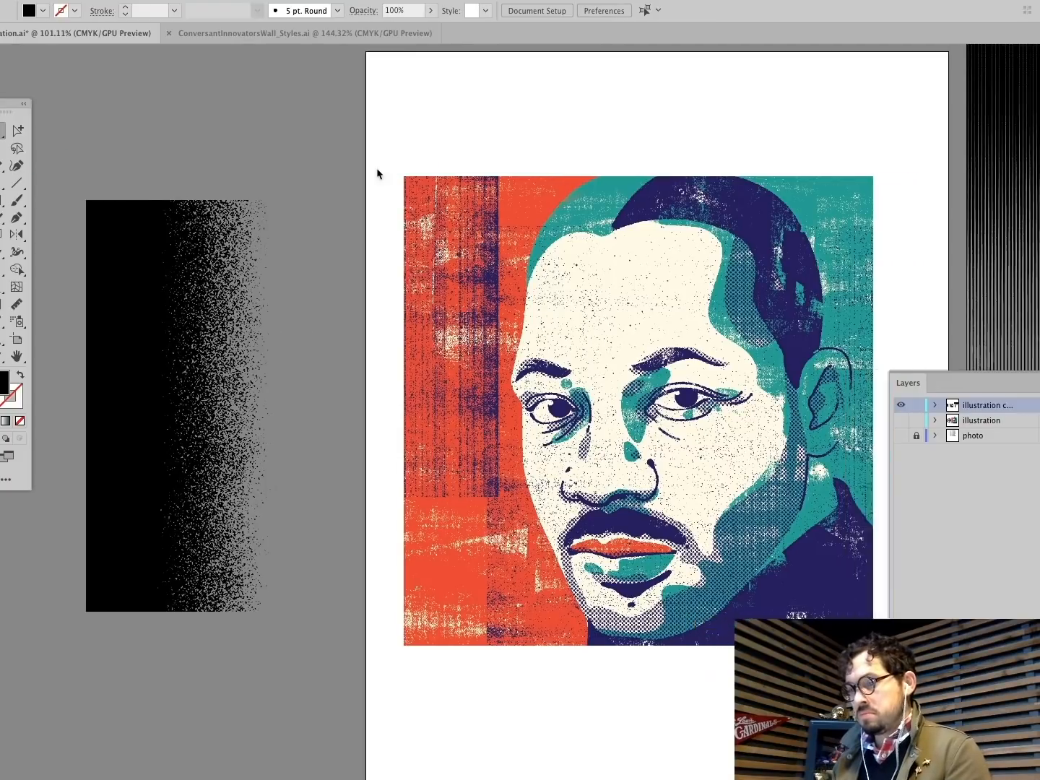
left_click(841, 191)
key("Delete")
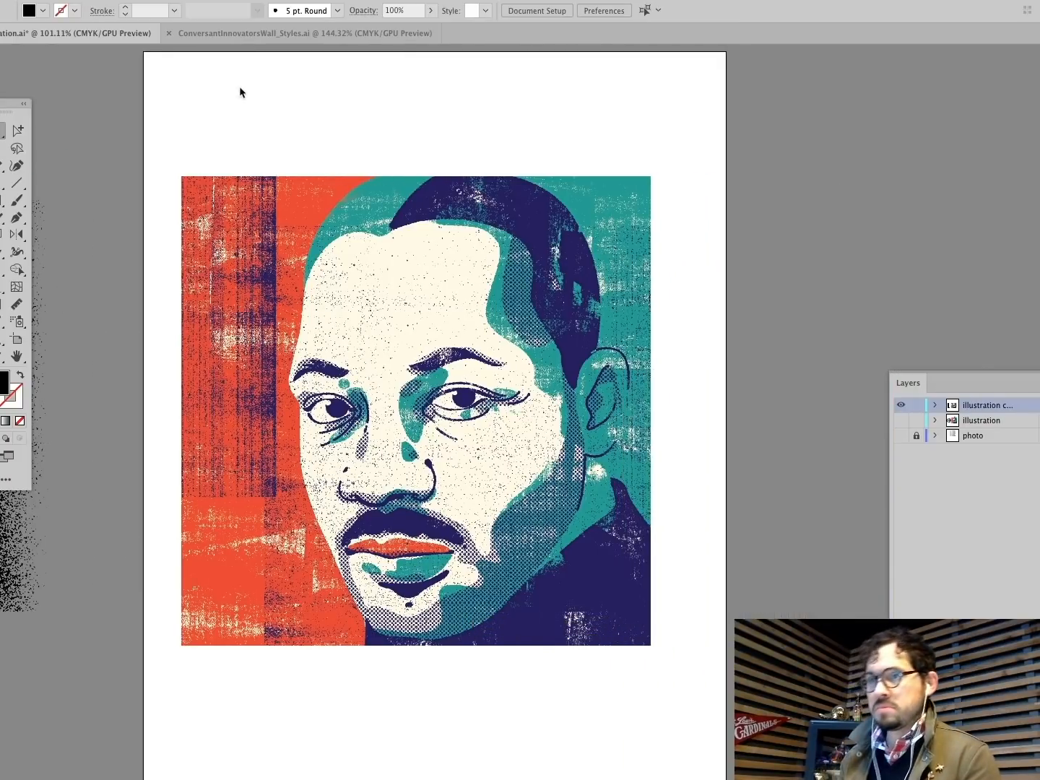
Step: Place BigDots.tif from the Desktop and position it so its dot gradient fades across the portrait's red background and face
left_click(68, 1)
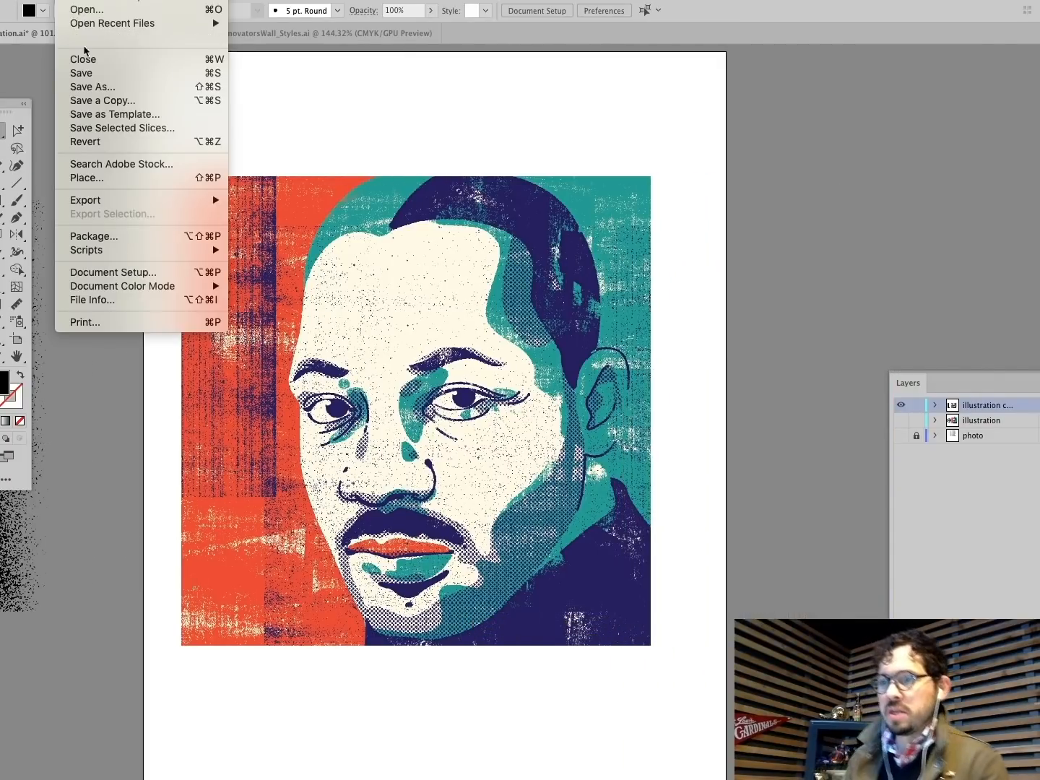
left_click(84, 177)
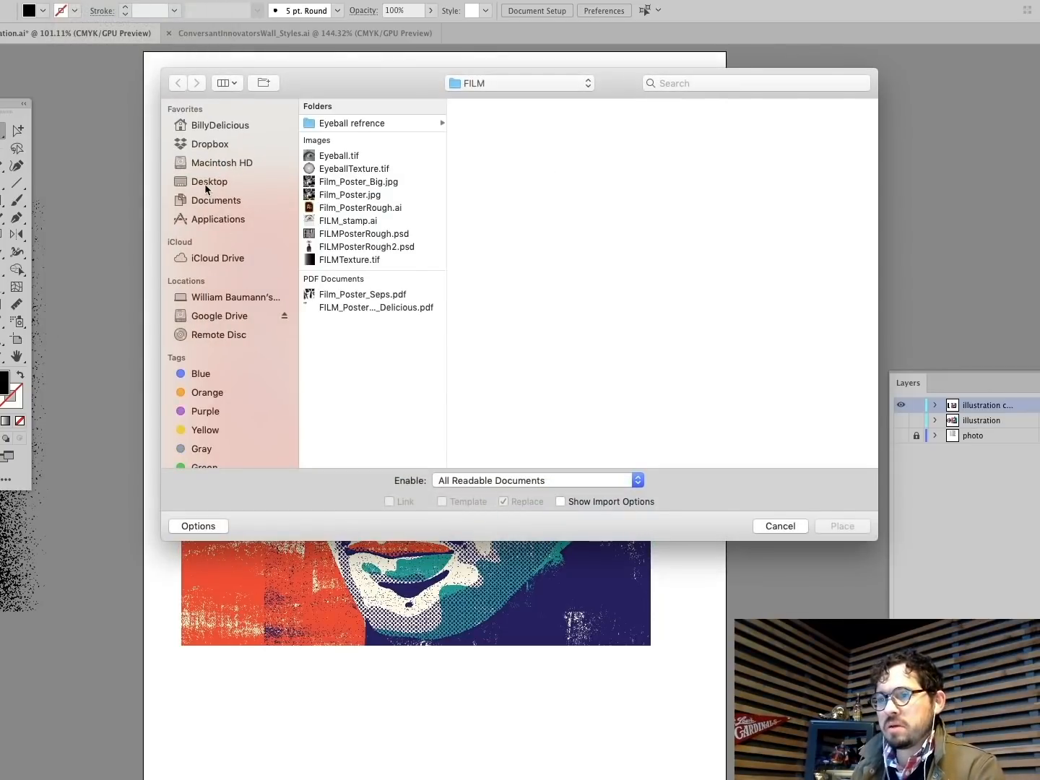
left_click(207, 181)
scroll(336, 289, "down", 1)
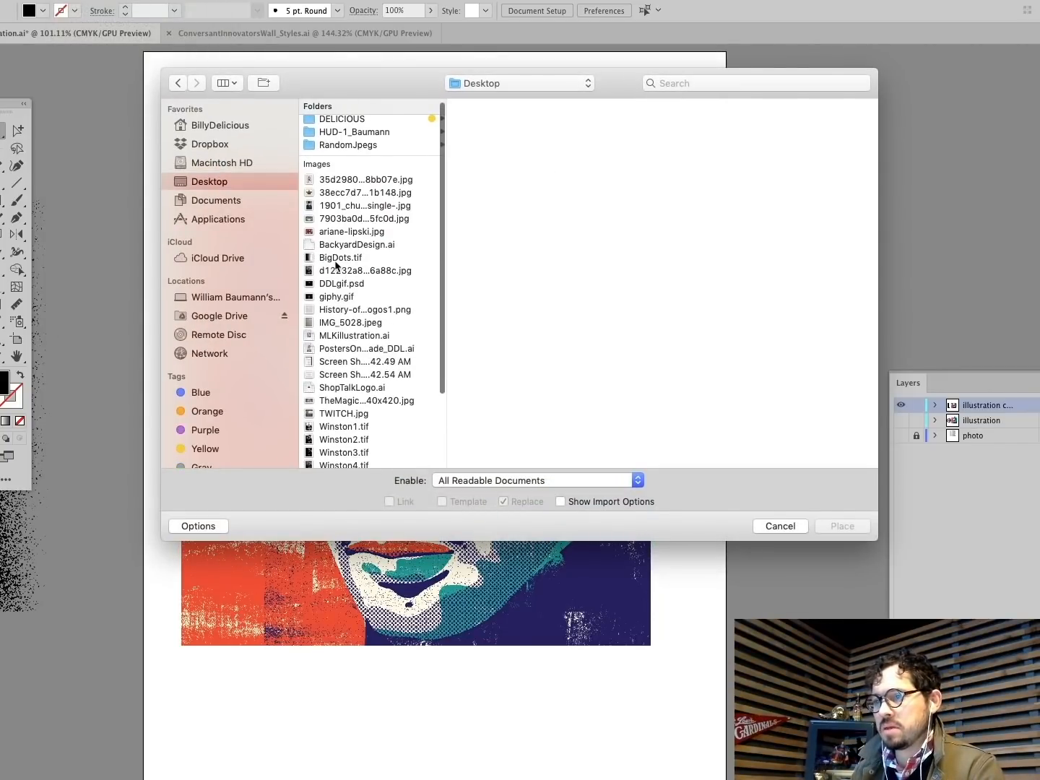
left_click(335, 258)
left_click(830, 525)
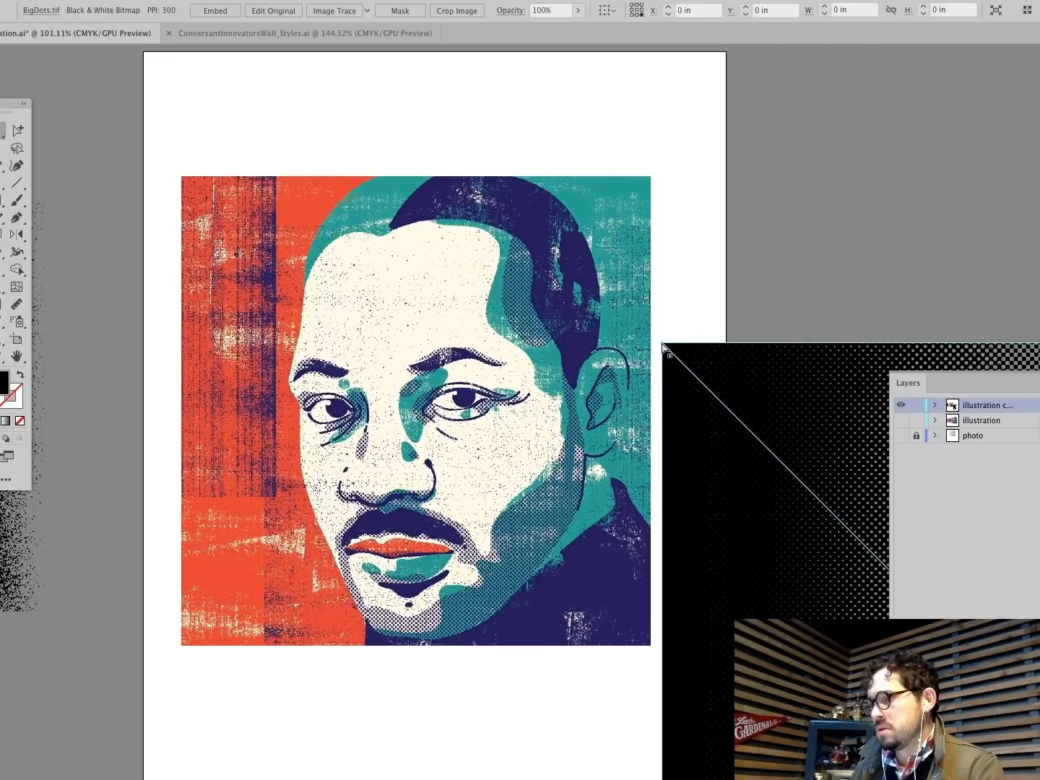
left_click_drag(823, 615, 167, 363)
left_click_drag(472, 438, 342, 426)
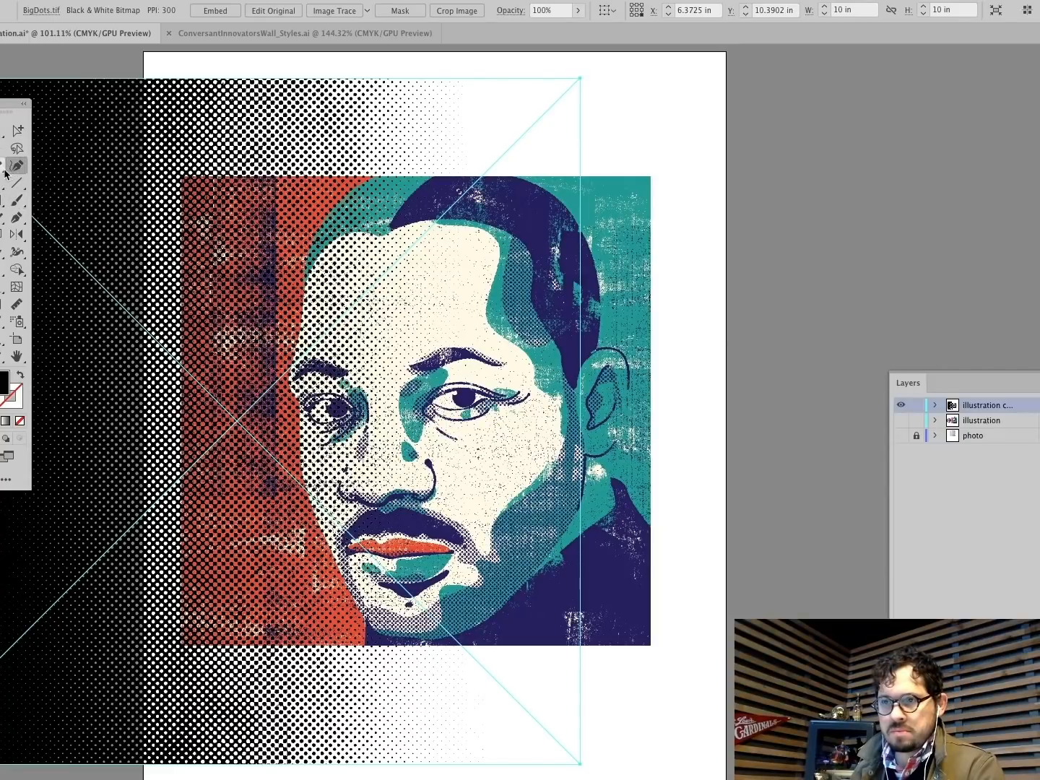
Step: Draw a closed black Pen tool shape over the portrait's red background, following the artwork's edges and the contour of the face and head
left_click_drag(4, 173, 49, 187)
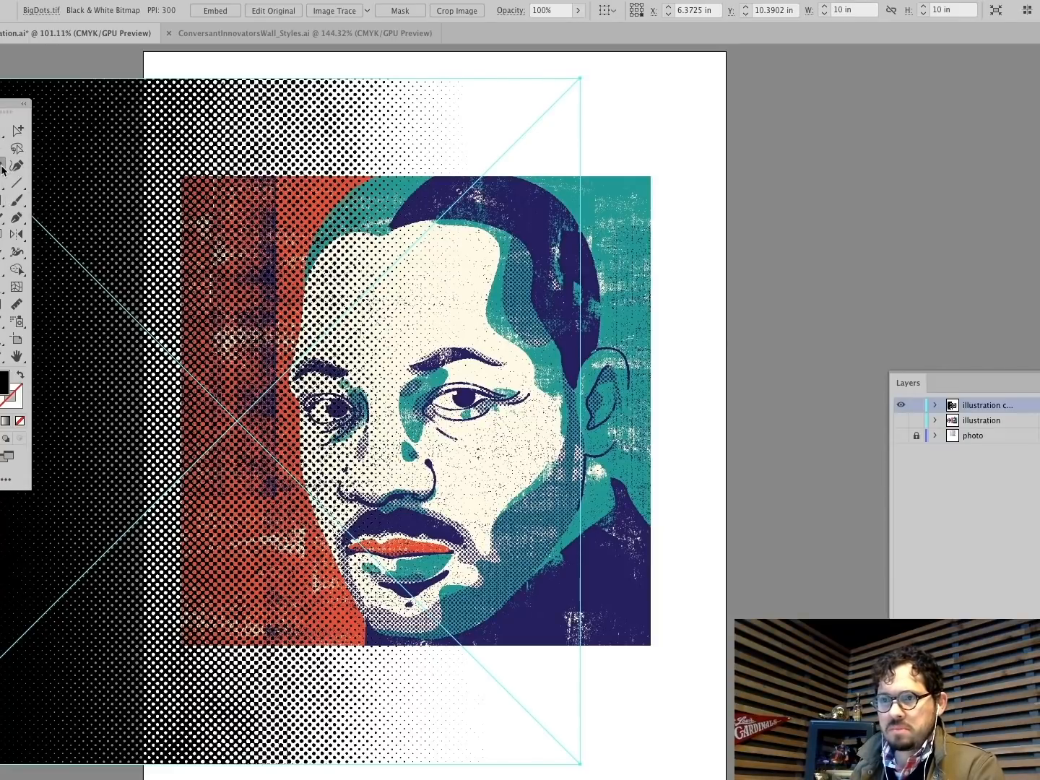
left_click(16, 218)
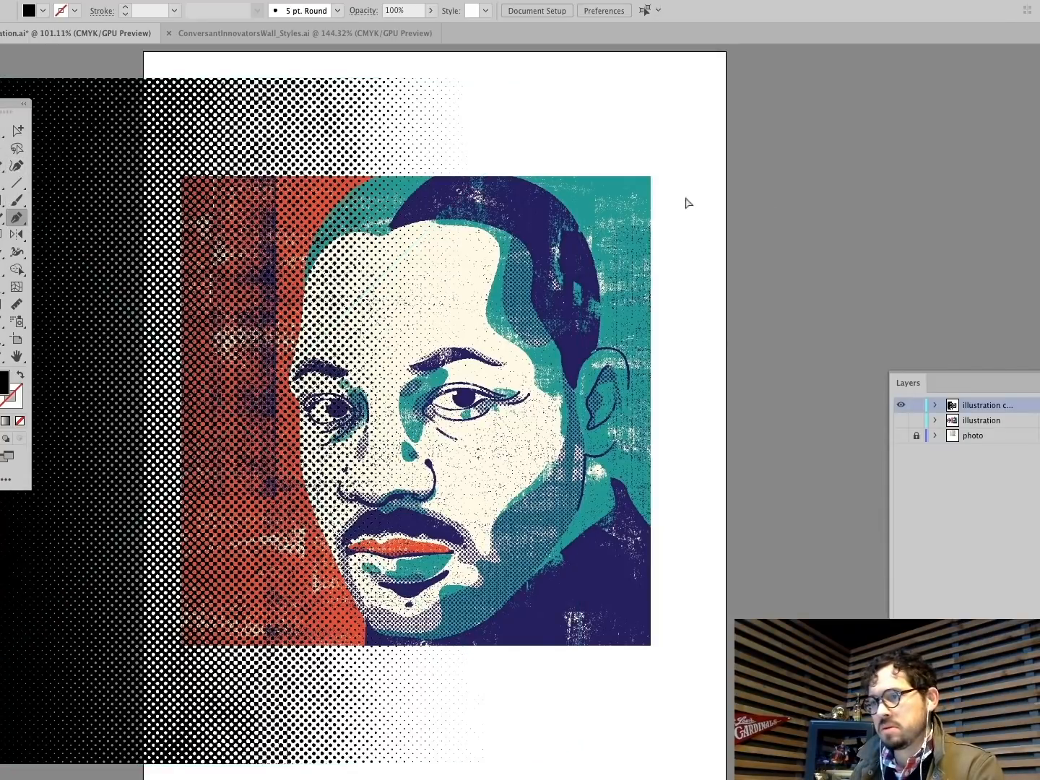
left_click(181, 177)
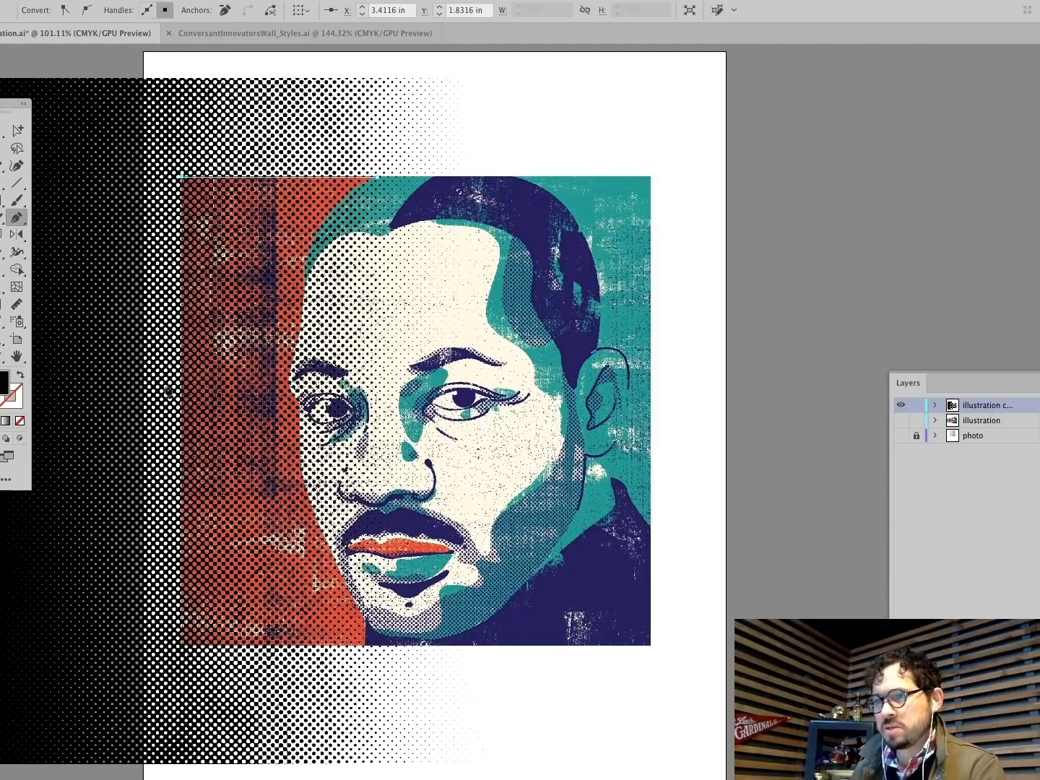
left_click(183, 645)
left_click_drag(365, 642, 361, 601)
left_click_drag(308, 409, 310, 388)
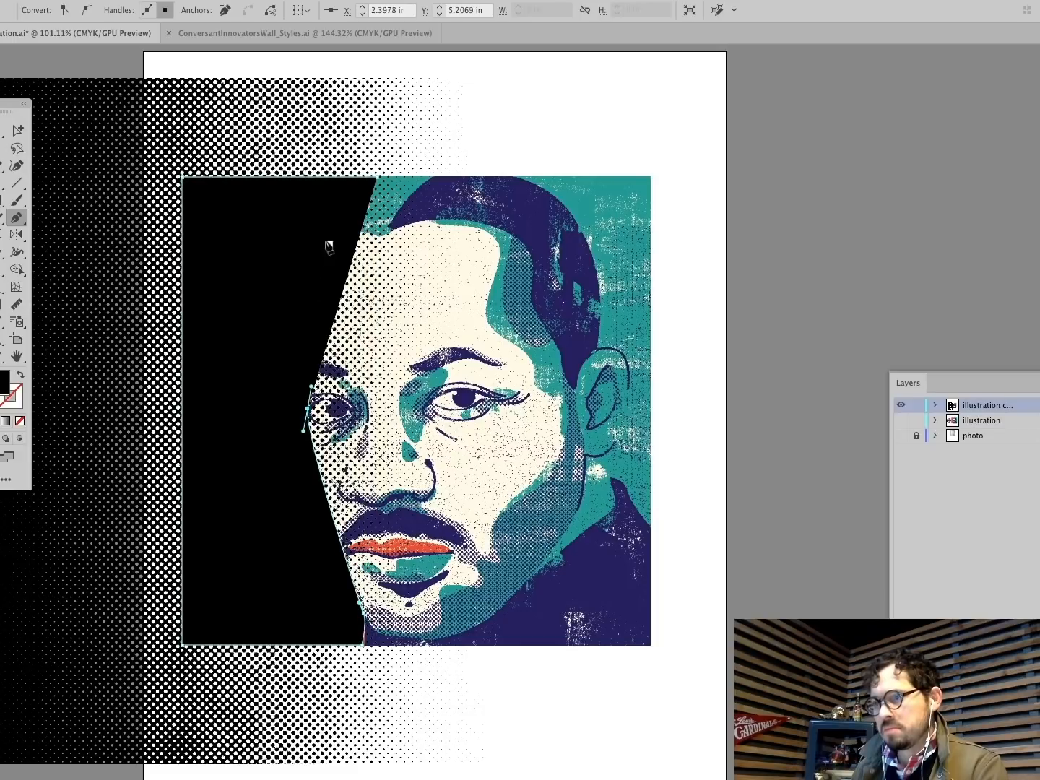
left_click_drag(331, 244, 362, 218)
left_click(367, 192)
left_click(377, 177)
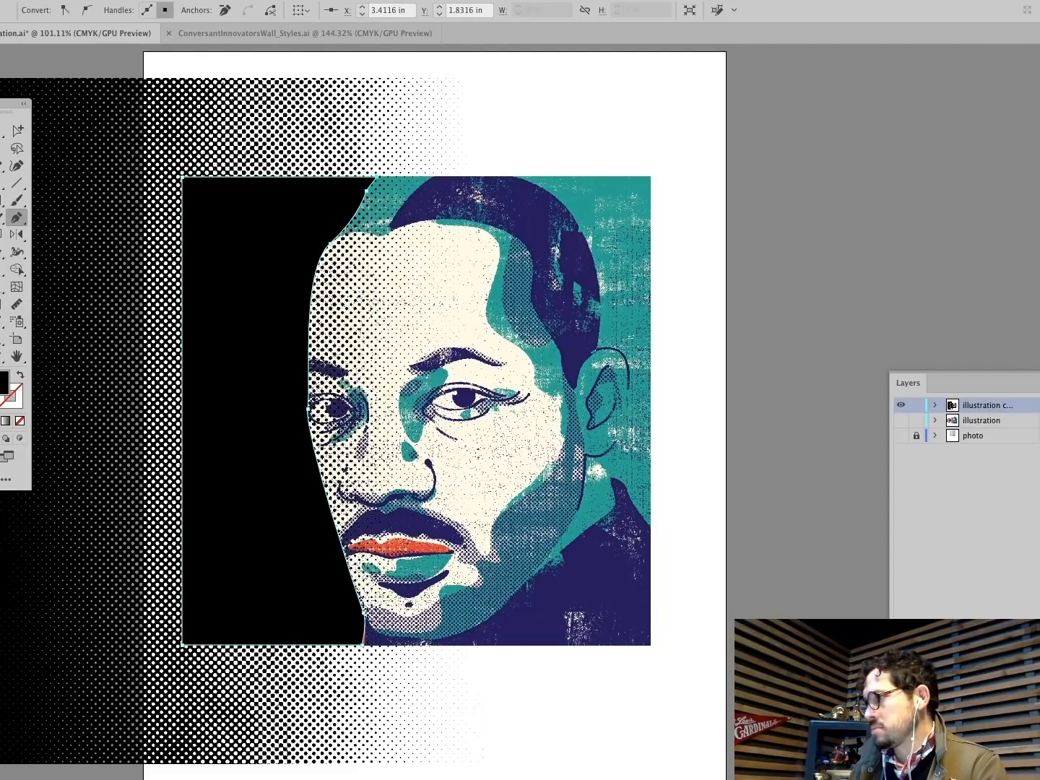
Step: Fill the drawn shape with the navy swatch and use it as a clipping mask for the dot texture
left_click(1039, 104)
left_click(910, 179)
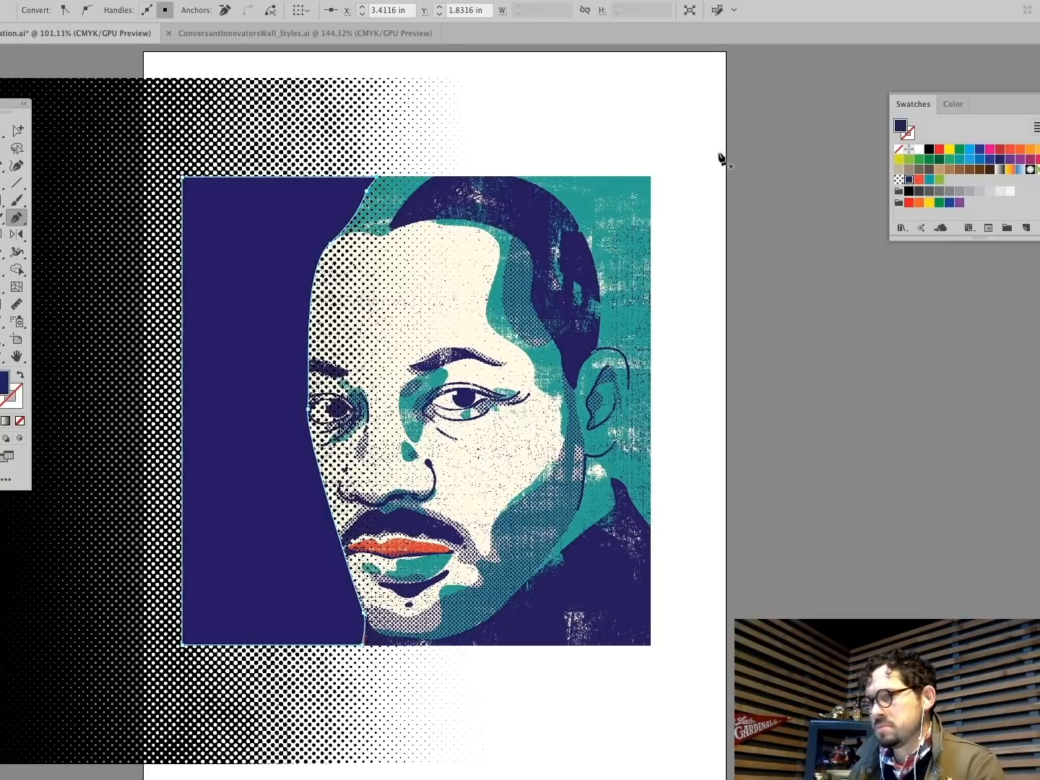
left_click(315, 130)
key("super+7")
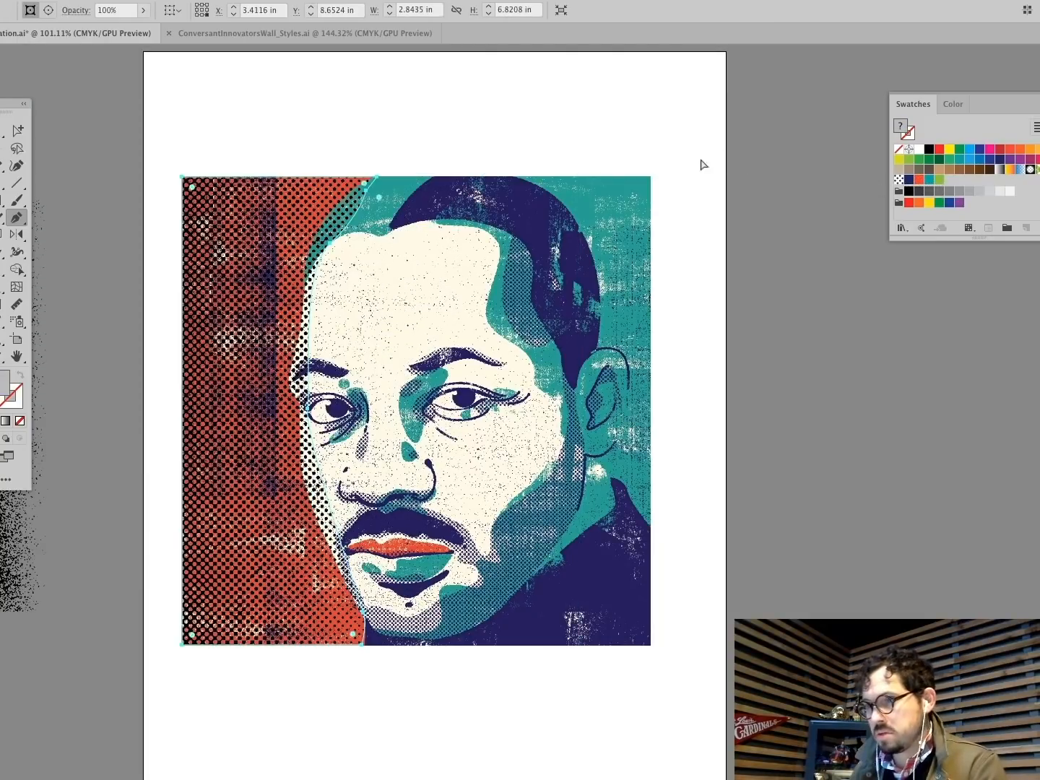
Step: Color the clipped dot texture navy and shift it left so the dots fade over the red background
left_click(734, 175, "super")
left_click(277, 292, "super")
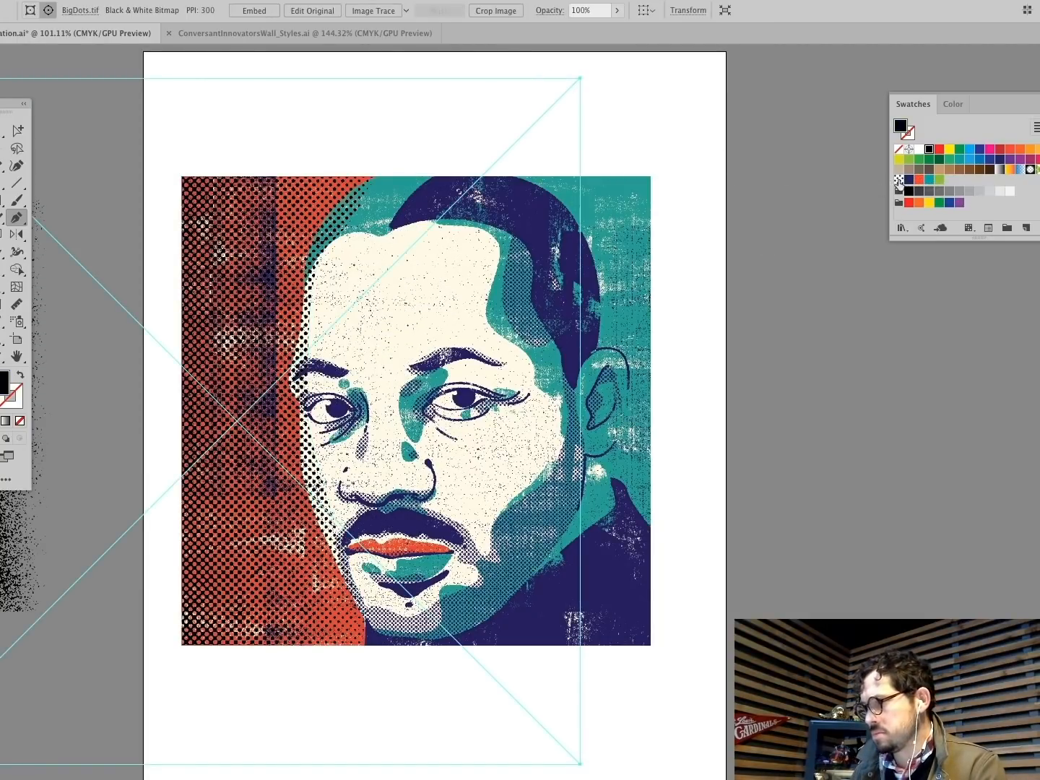
left_click(899, 181)
key("Return")
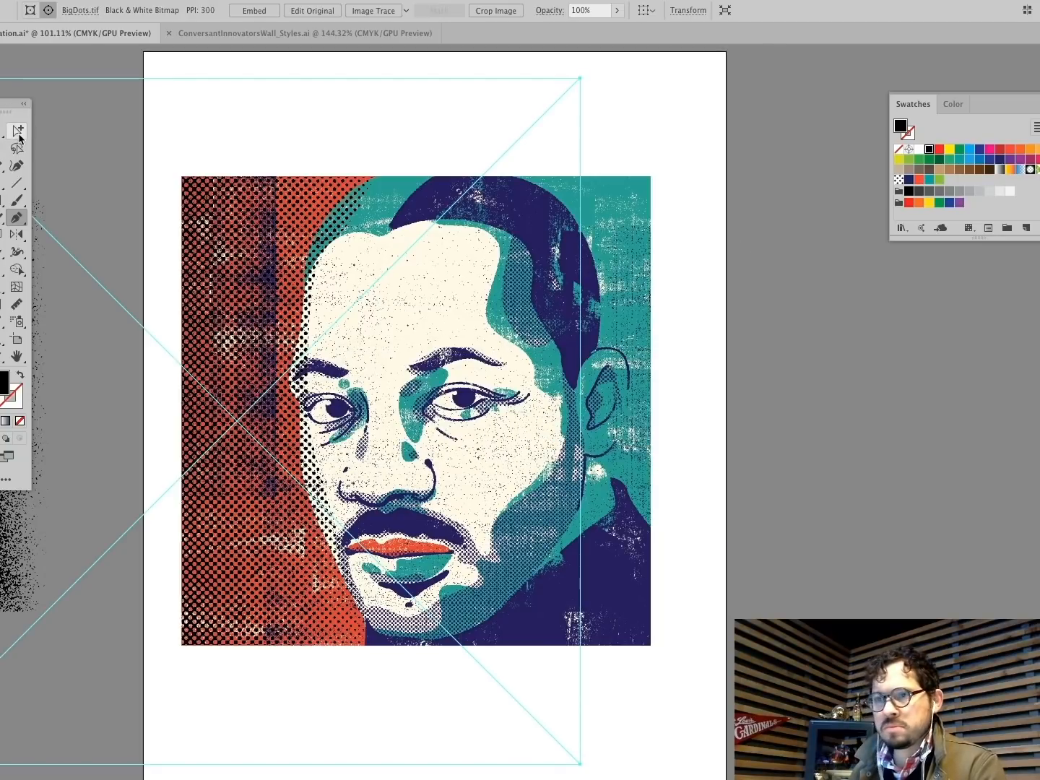
key("a")
key("super+shift+a")
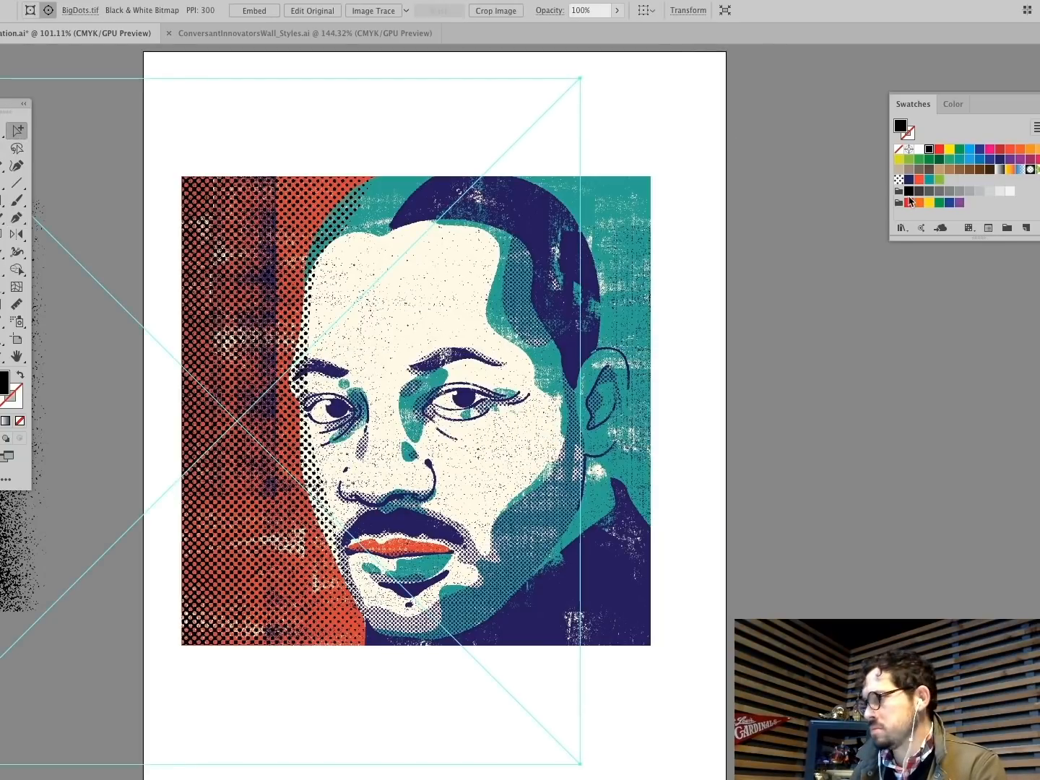
left_click(908, 178)
left_click(777, 152)
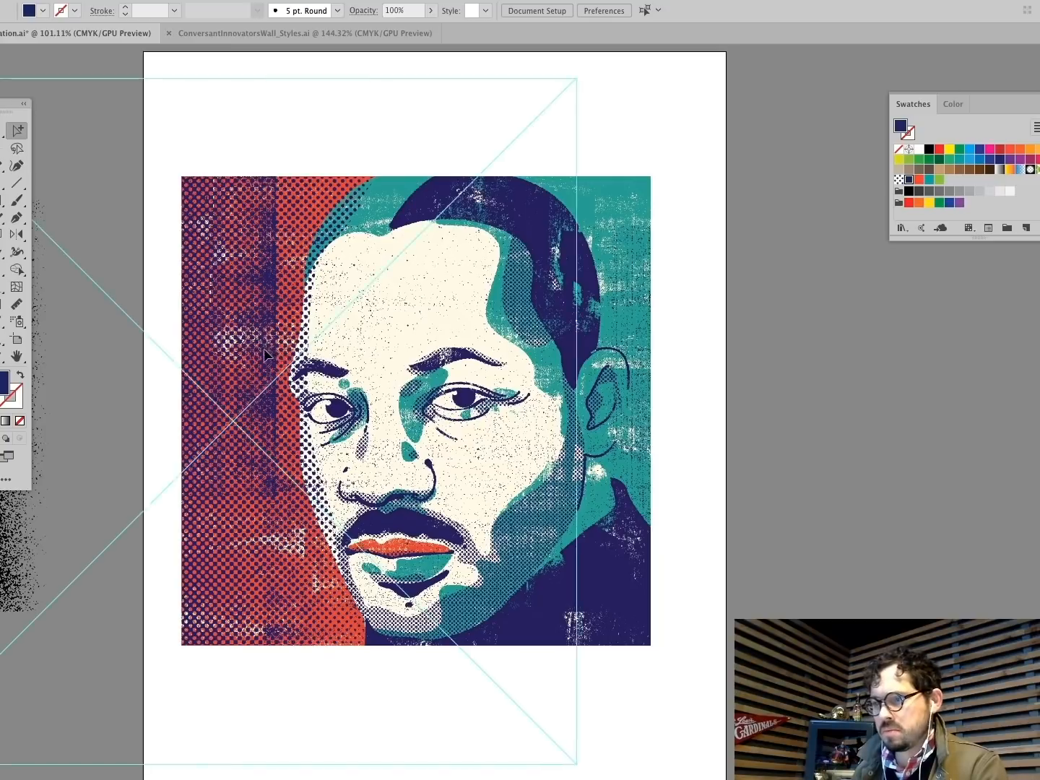
left_click(239, 357)
Step: Move the clipping path's anchor points beside the hair and brow outward to follow the head's contour
left_click(2, 130)
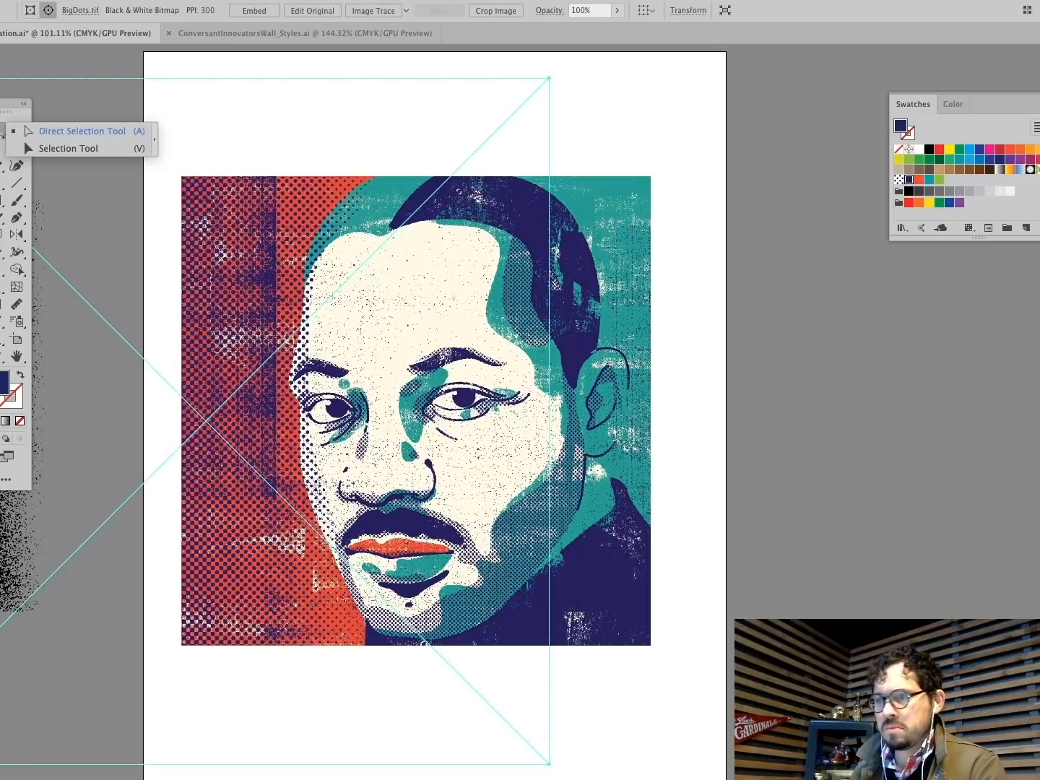
left_click(763, 165)
left_click(361, 205)
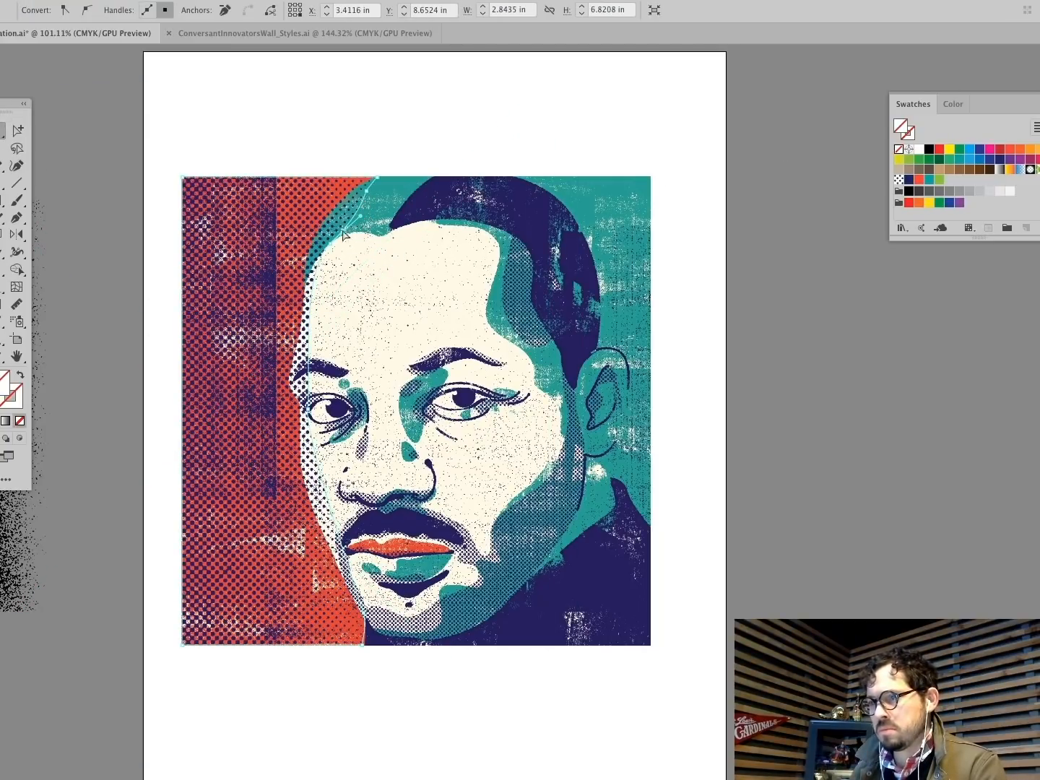
left_click_drag(330, 244, 315, 238)
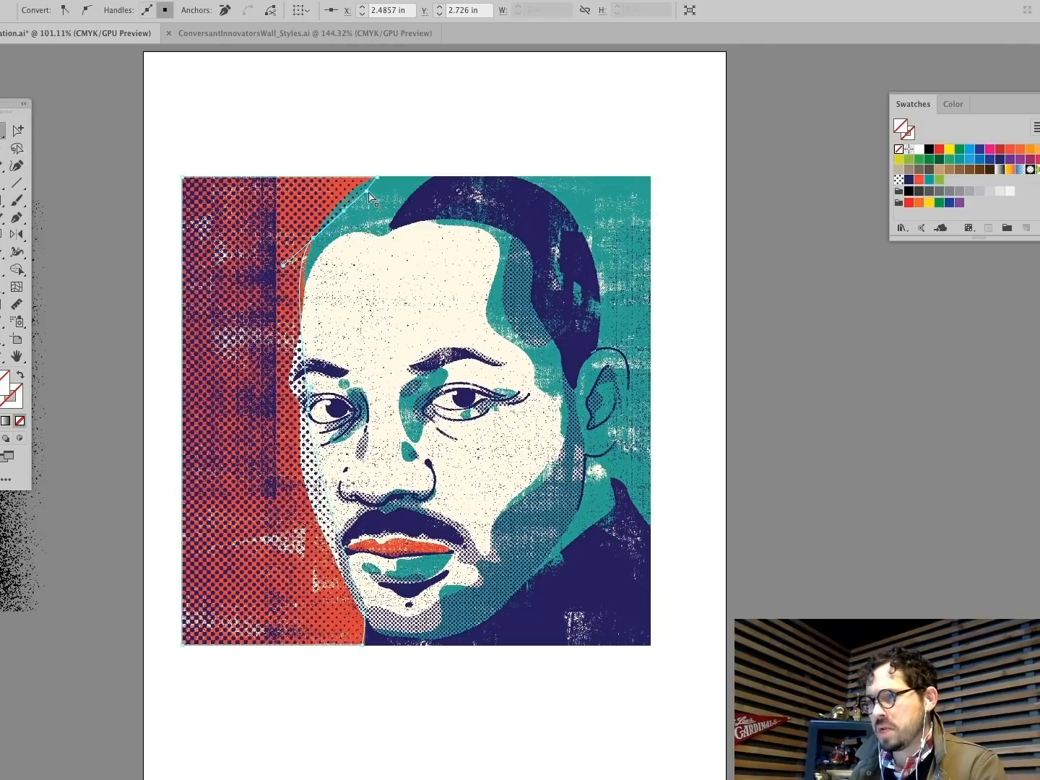
mouse_move(368, 191)
left_mouse_down()
mouse_move(343, 188)
mouse_move(355, 184)
left_mouse_up()
left_click_drag(304, 409, 289, 379)
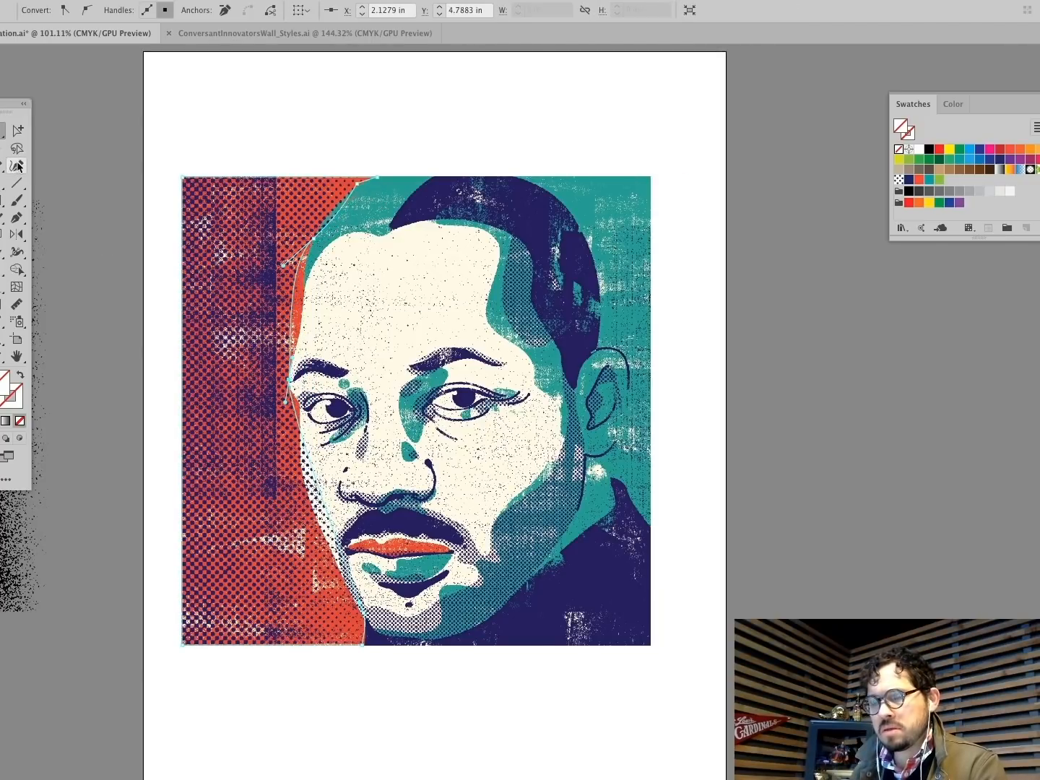
Step: Add and adjust anchor points on the clipping path beside the forehead and cheek so it hugs the face's edge
left_click(16, 217)
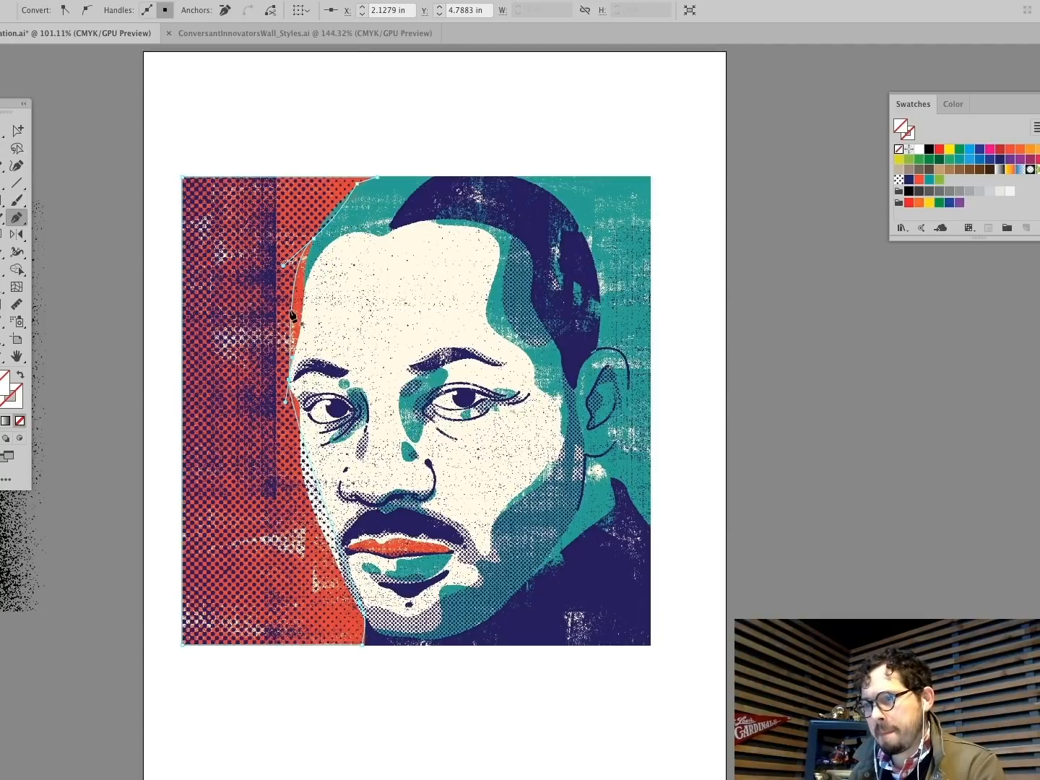
left_click(290, 309, "super")
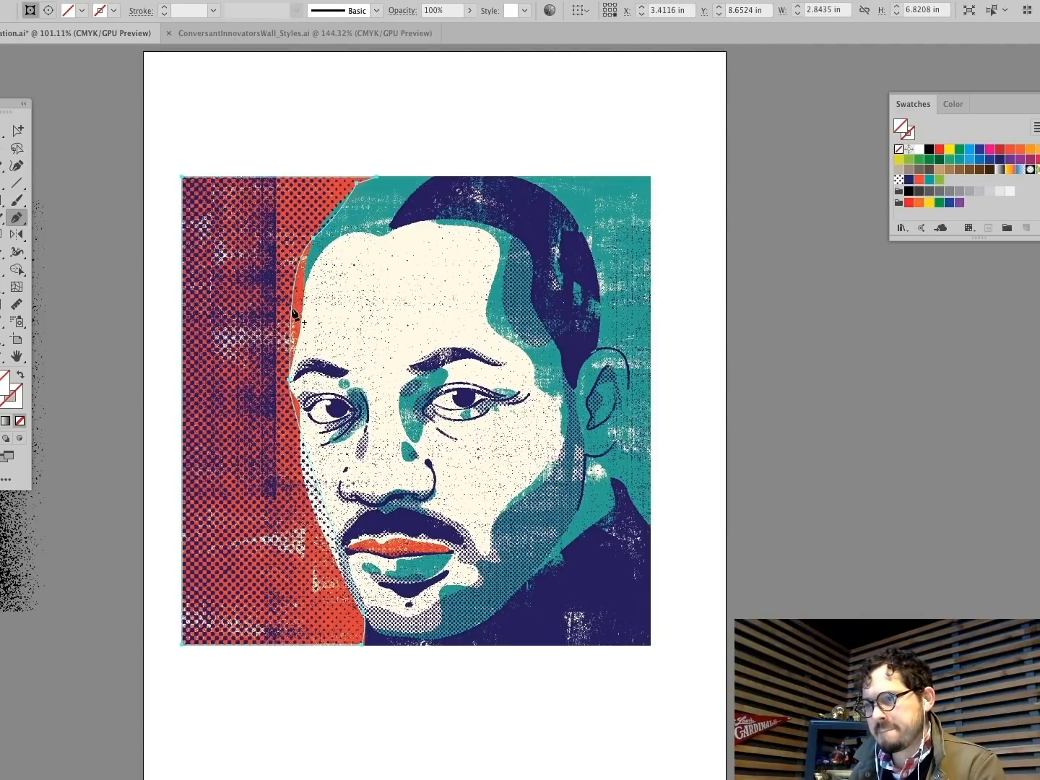
left_click_drag(293, 309, 294, 348)
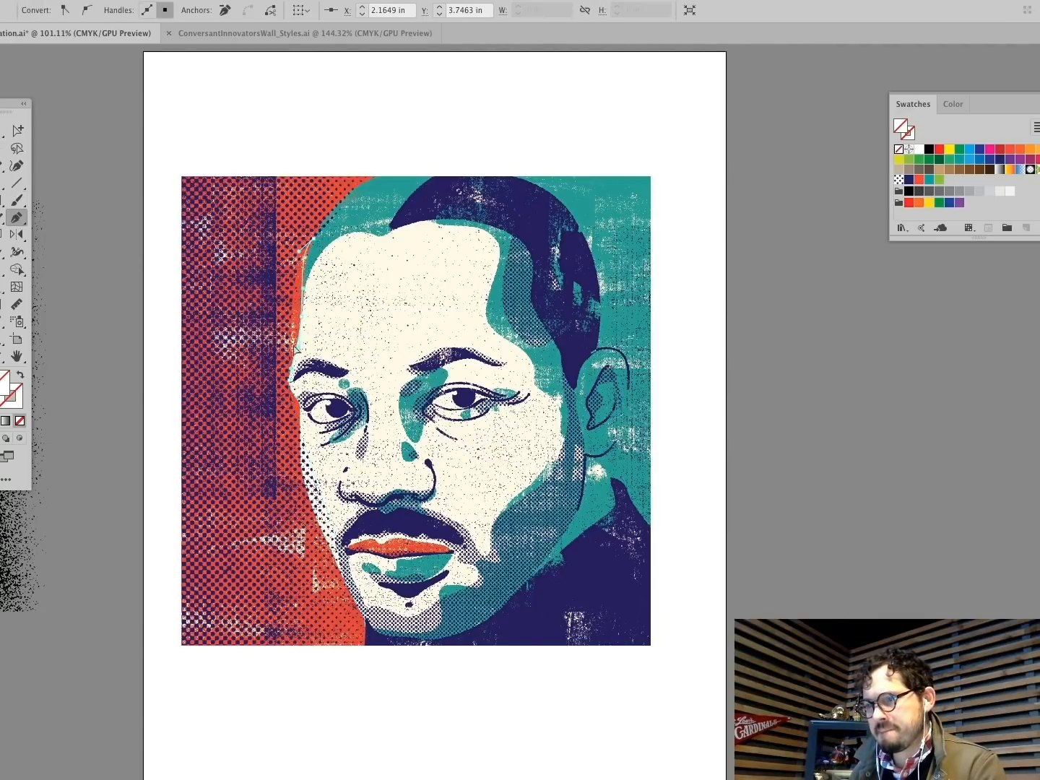
left_click(318, 485)
left_click_drag(318, 484, 305, 493)
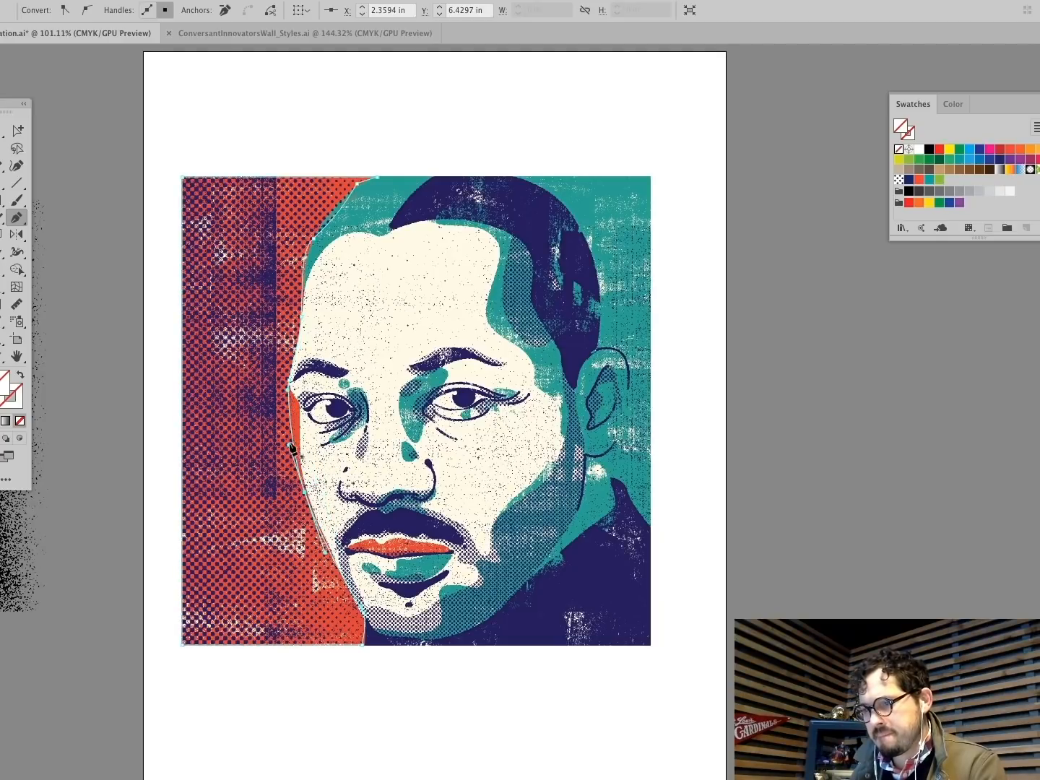
left_click(289, 421)
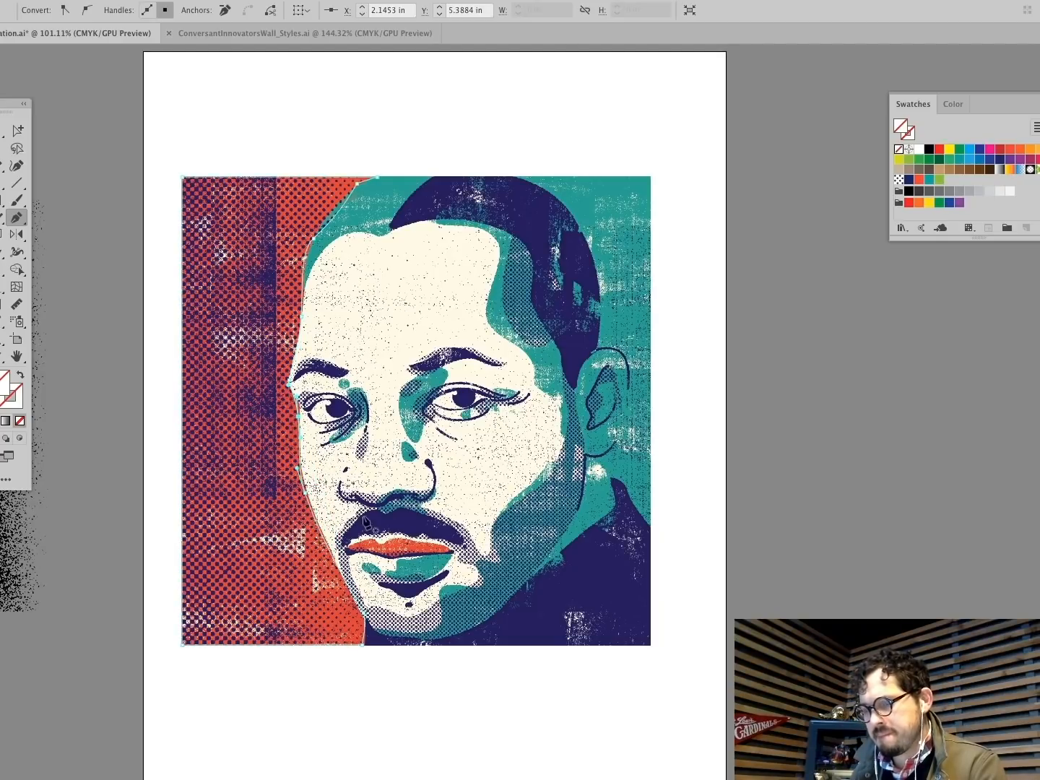
left_click(705, 501, "super")
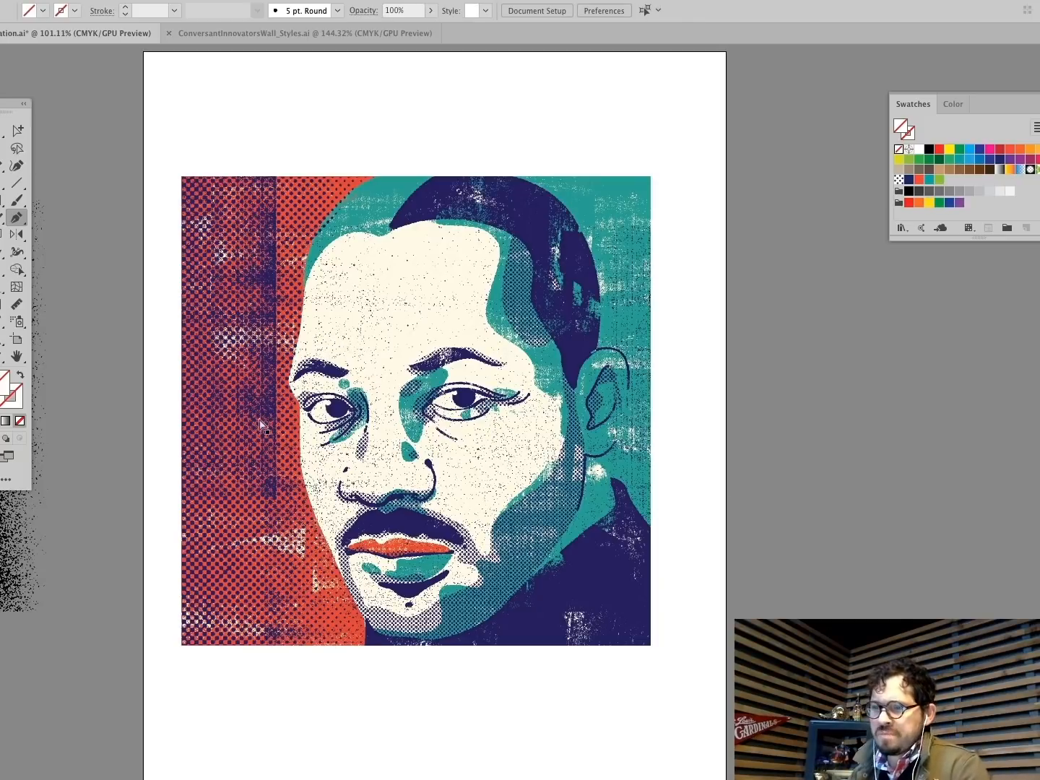
Step: Scale the clipped dot texture down to 394 PPI and reposition it over the red background
left_click(265, 459, "super")
mouse_move(267, 455)
left_mouse_down()
mouse_move(238, 490)
mouse_move(253, 517)
mouse_move(218, 462)
mouse_move(187, 467)
mouse_move(281, 459)
left_mouse_up()
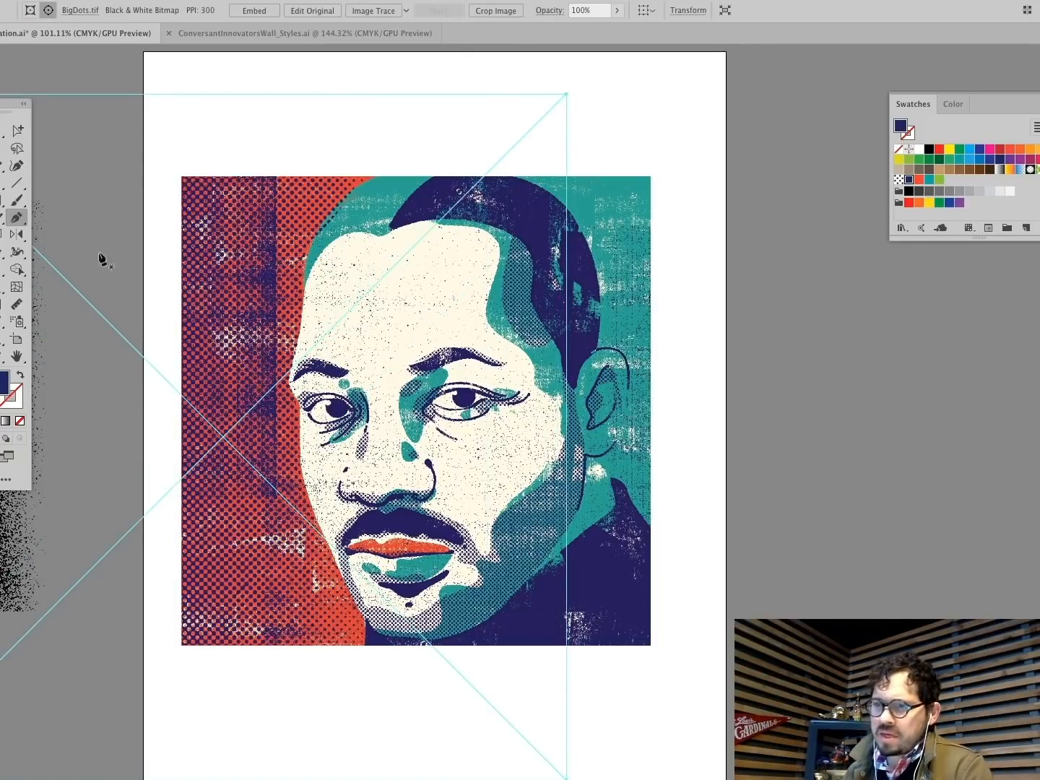
left_click_drag(657, 165, 722, 101)
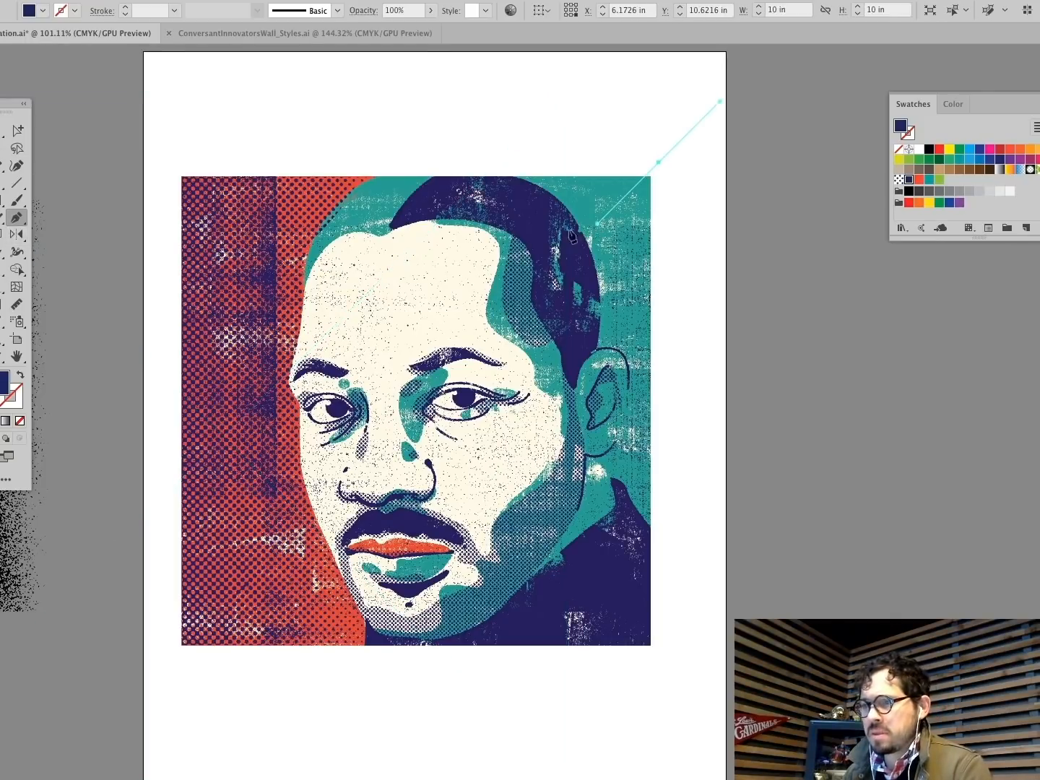
key("super+z")
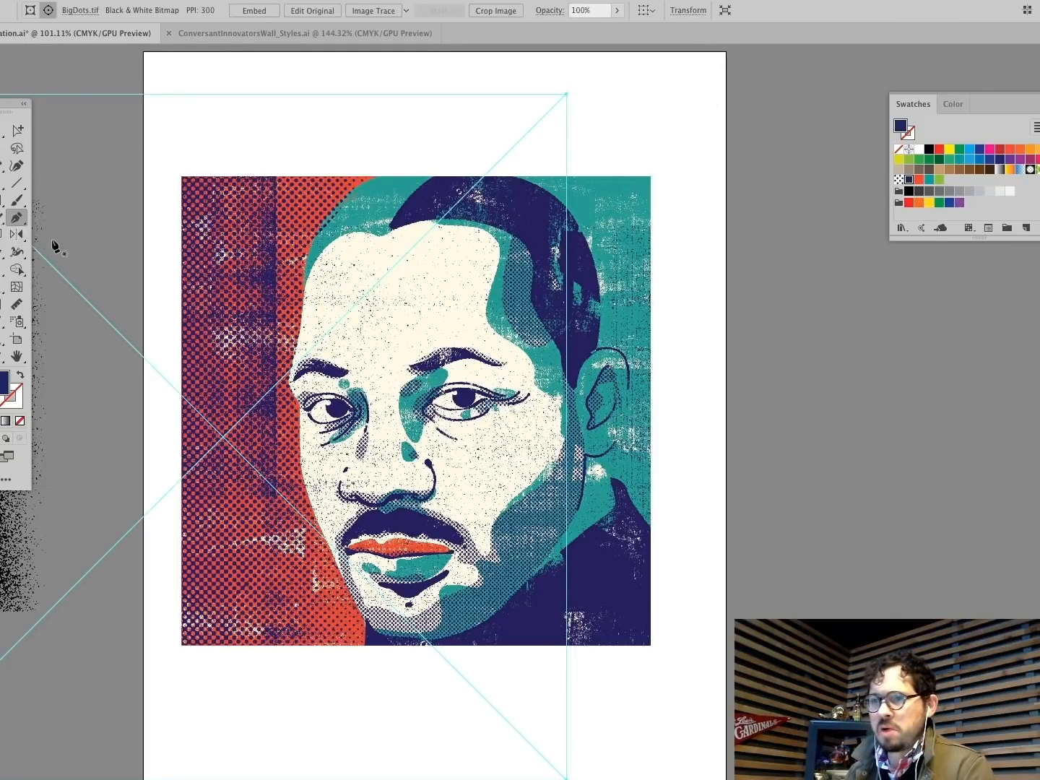
left_click(4, 234)
left_click_drag(582, 107, 508, 166)
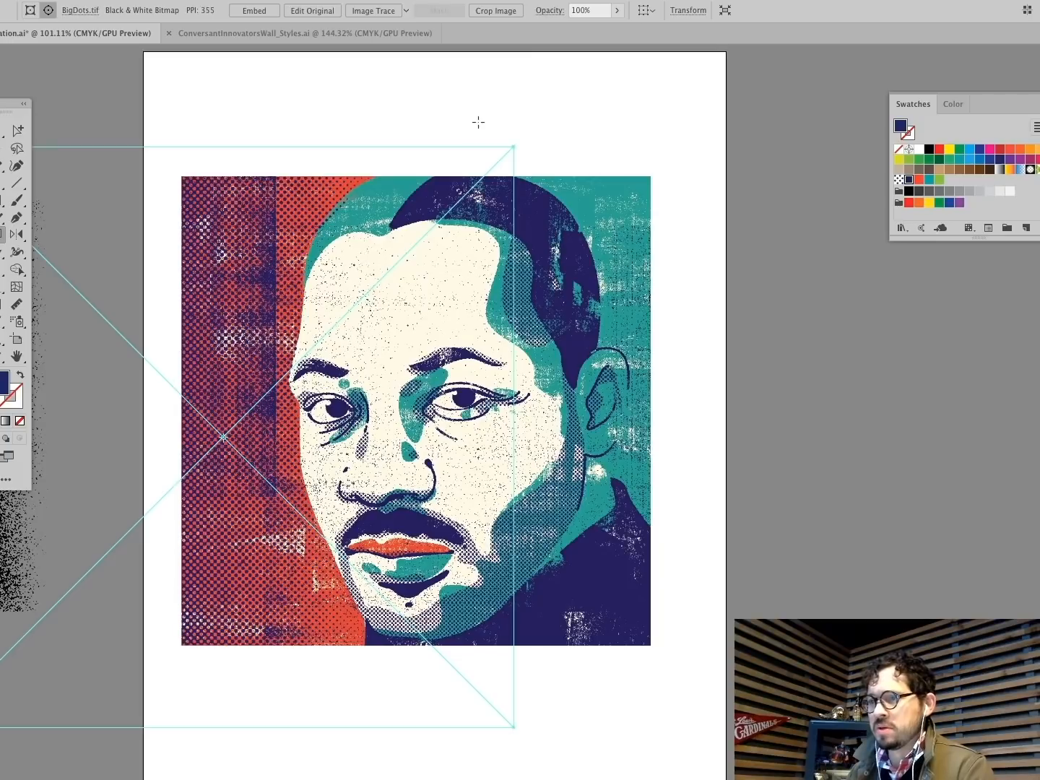
left_click_drag(491, 106, 463, 139)
left_click_drag(273, 286, 264, 276)
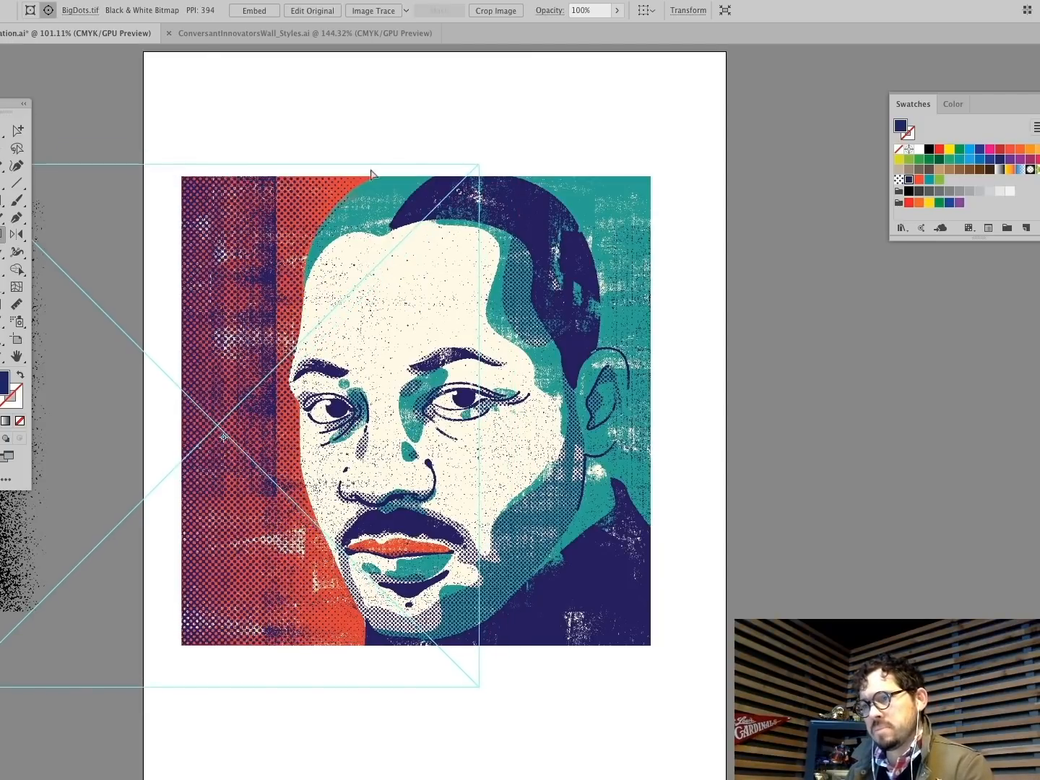
left_click(382, 137, "super")
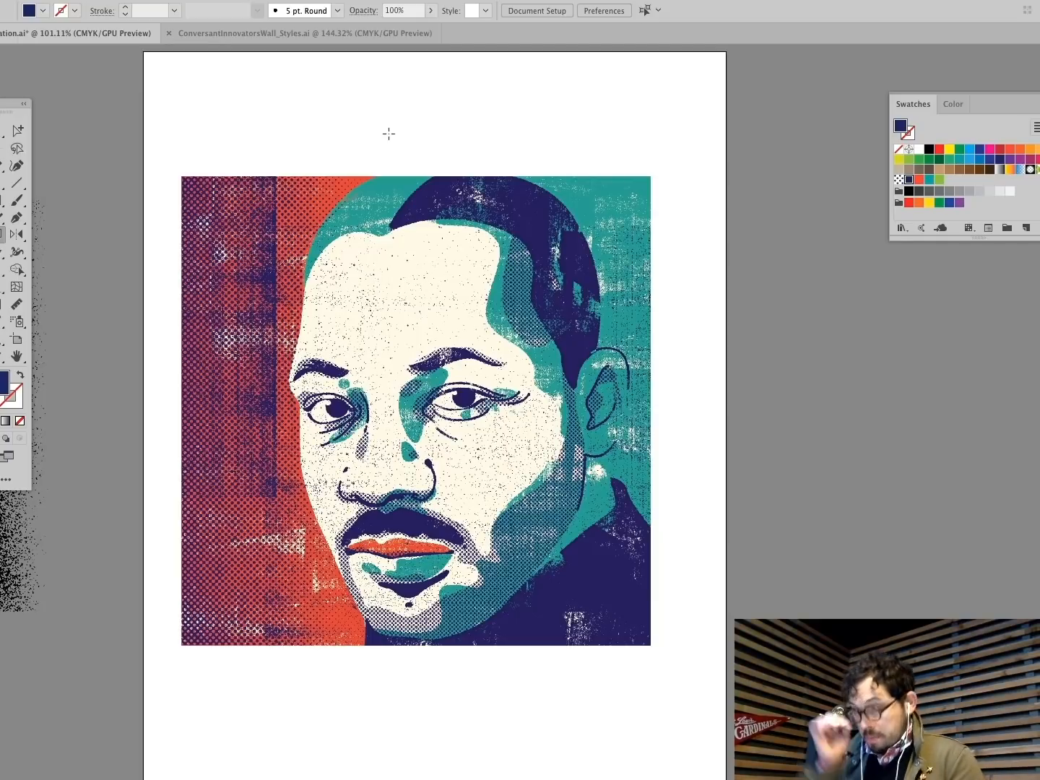
Step: Reflect the clipped dot texture so its dense side meets the face, and shift it slightly toward the face
left_click(258, 265)
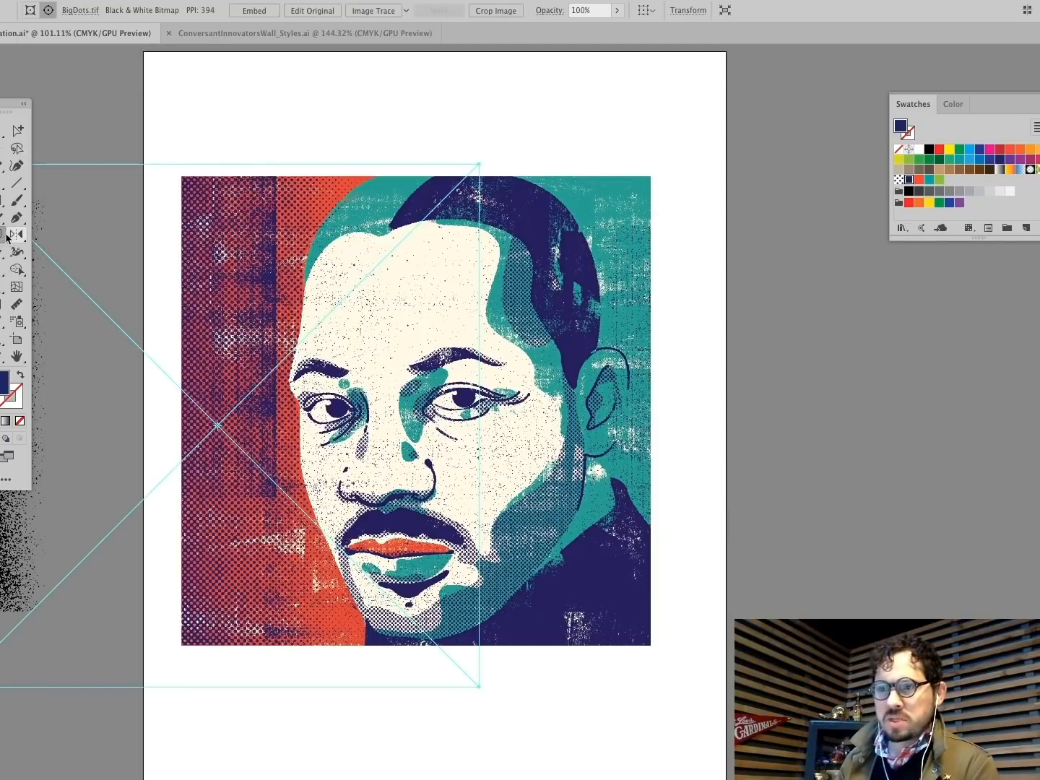
left_click(17, 235)
left_click_drag(607, 296, 398, 120)
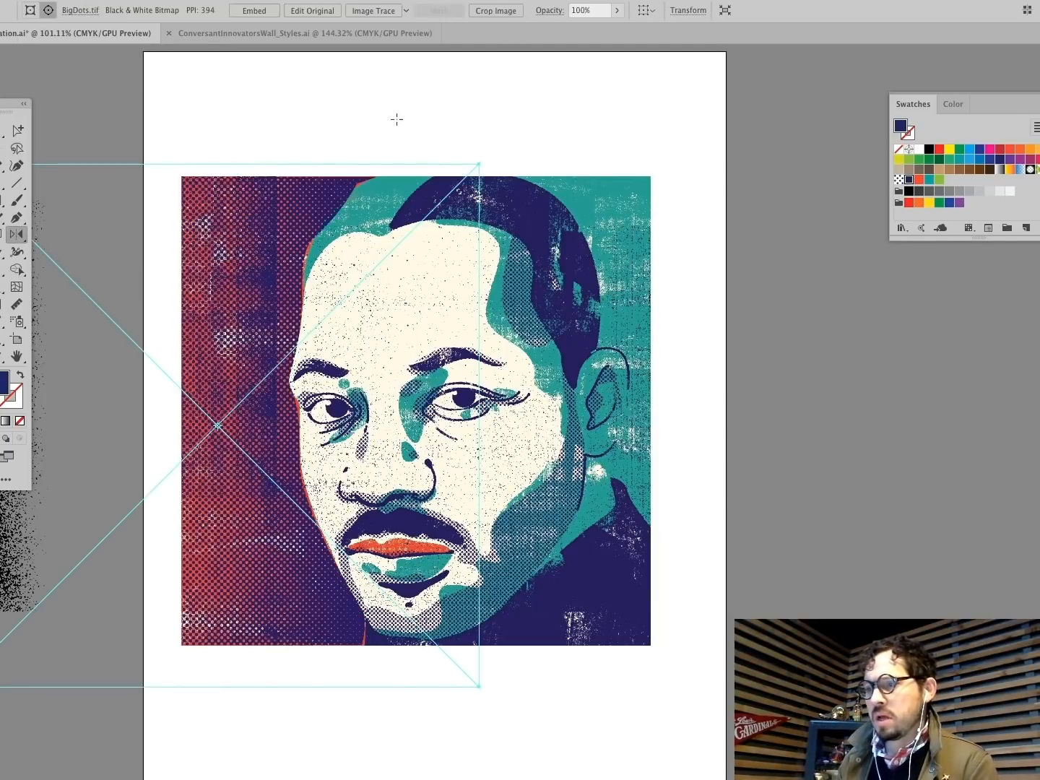
left_click(368, 83, "super")
left_click_drag(248, 303, 278, 299)
left_click(358, 143, "super")
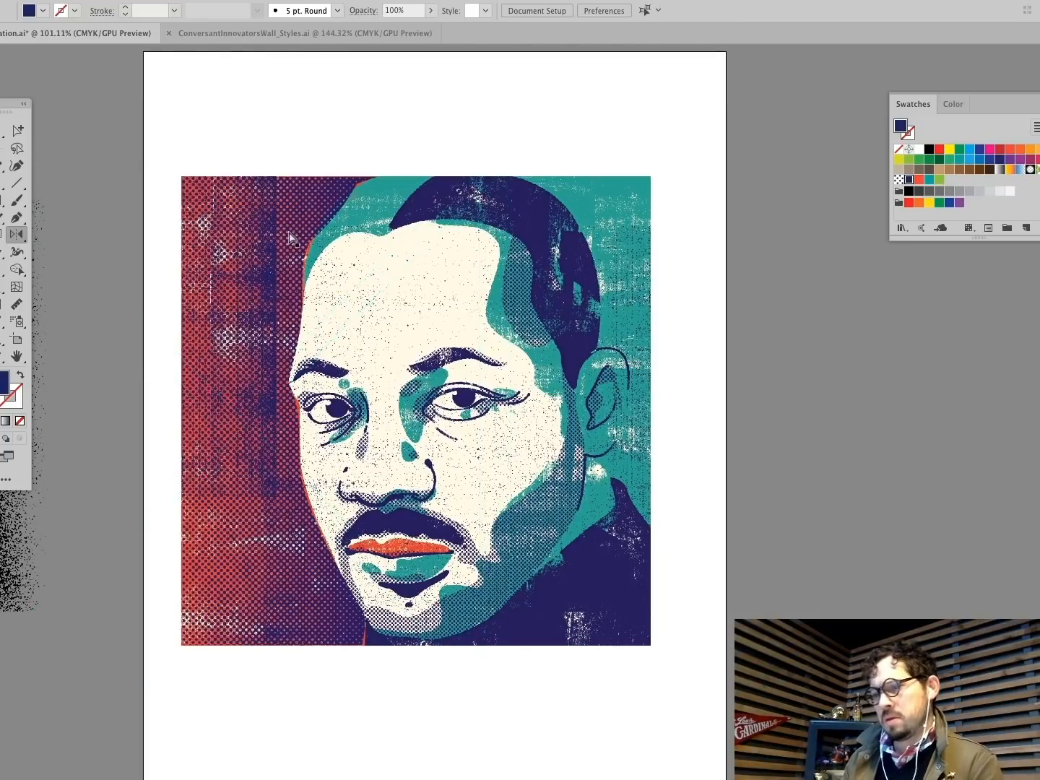
left_click_drag(263, 251, 275, 240)
left_click(302, 122, "super")
left_click(292, 247, "super")
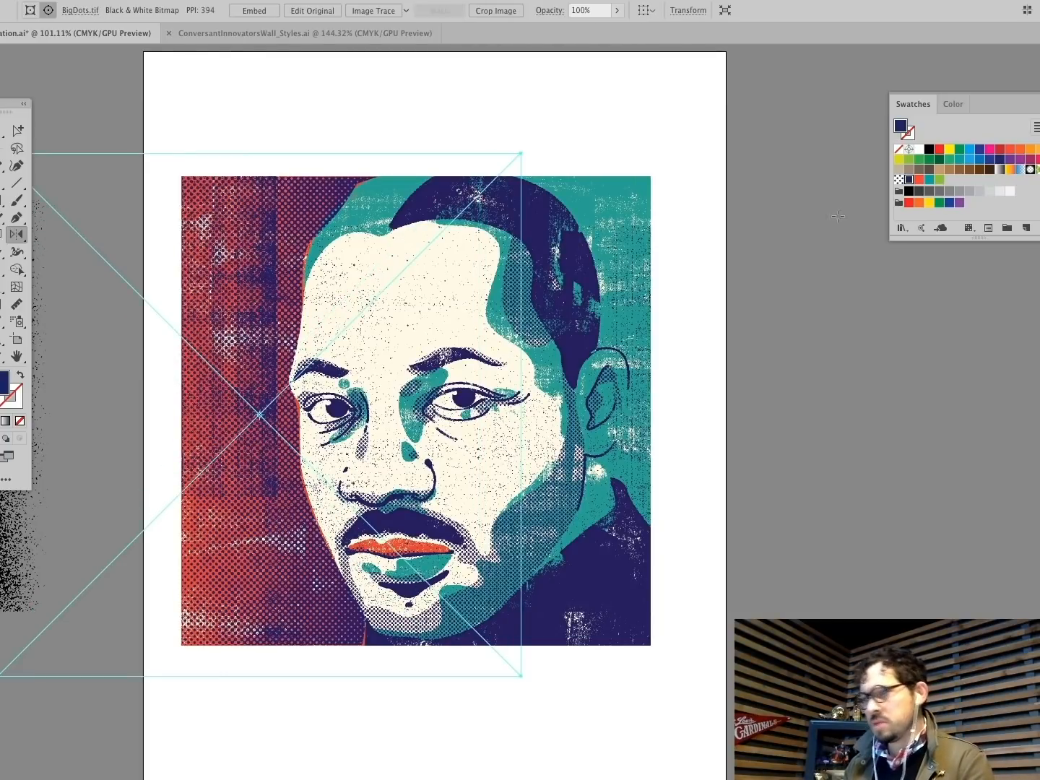
Step: Recolor the clipped dot texture with the teal swatch
left_click(939, 180)
left_click(931, 179)
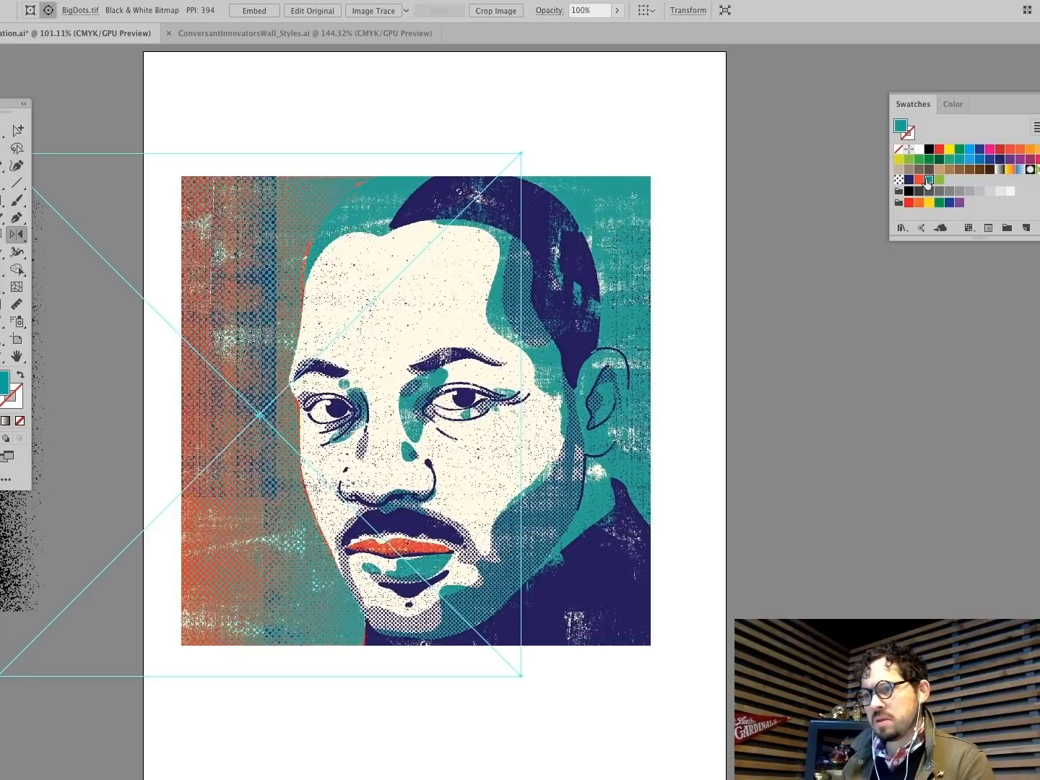
left_click(730, 149, "super")
left_click(266, 246, "super")
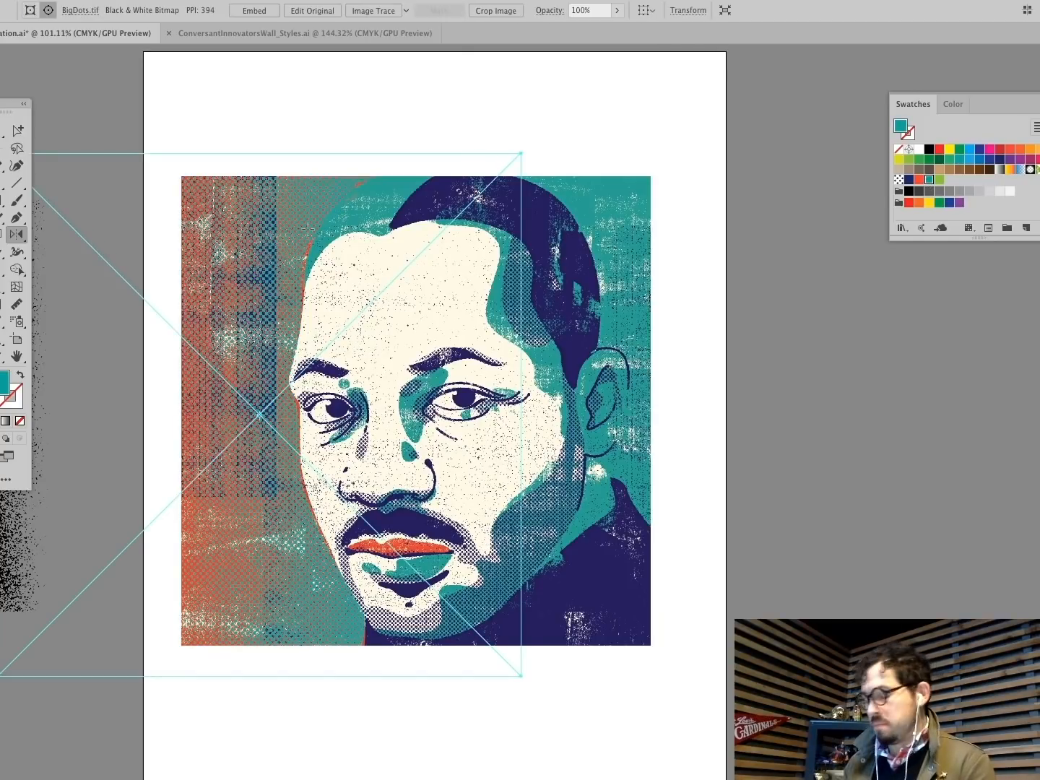
Step: Delete the clipped dot texture together with its clipping mask from the red background
left_click(17, 132)
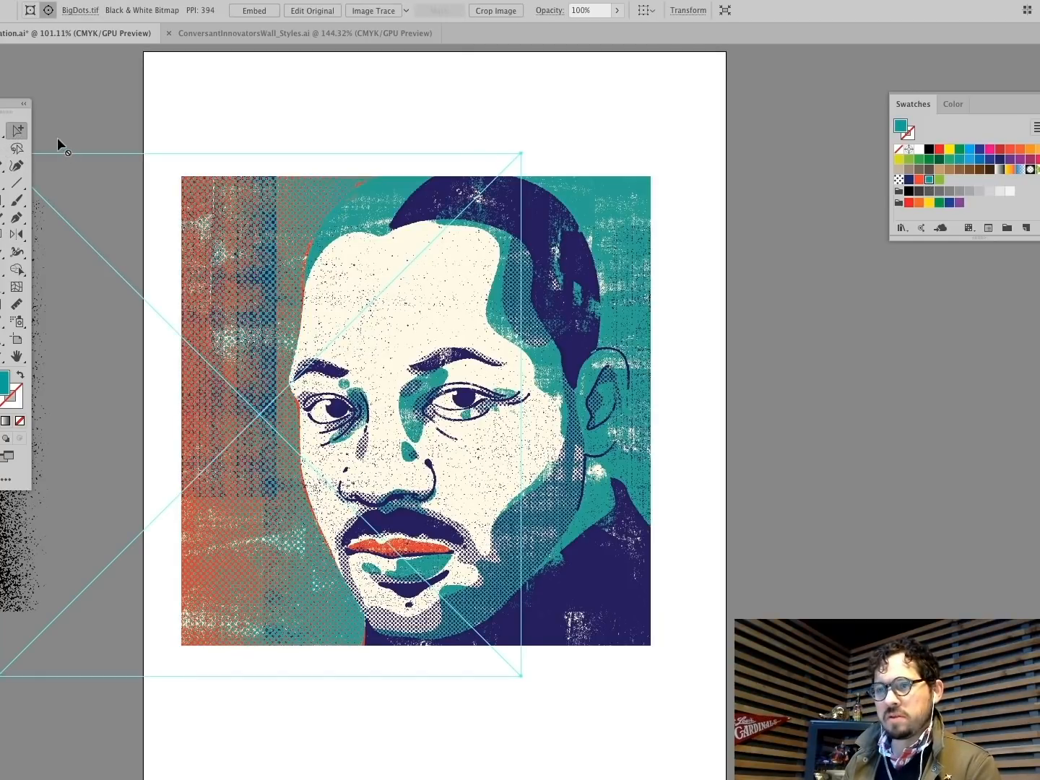
left_click(199, 113)
left_click(250, 204)
left_click(250, 205)
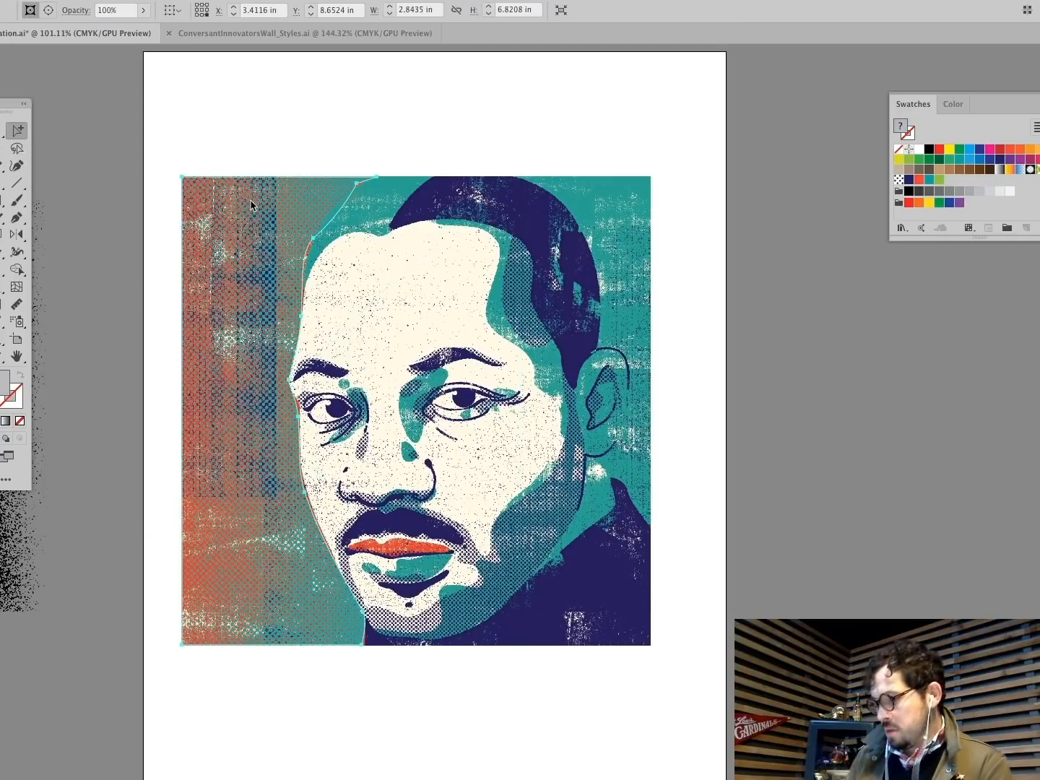
key("Delete")
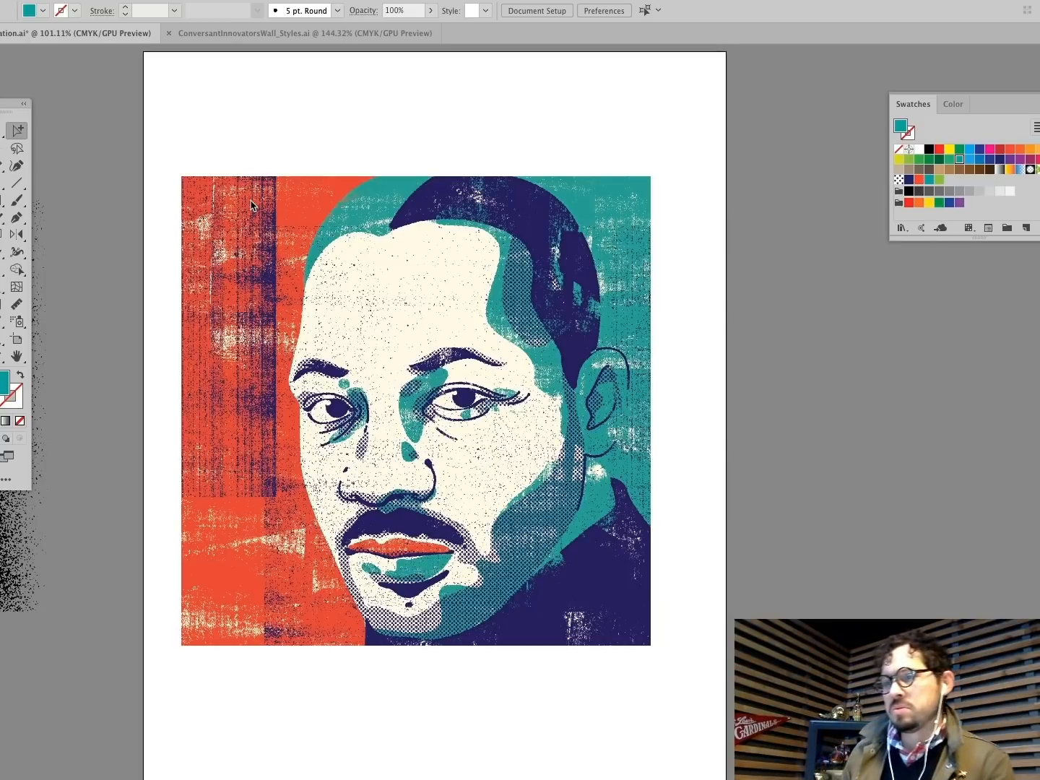
Step: Copy the halftone-filled shape from the temple to the front of the hairline and rotate it to fit the hair's edge
scroll(253, 193, "left", 5)
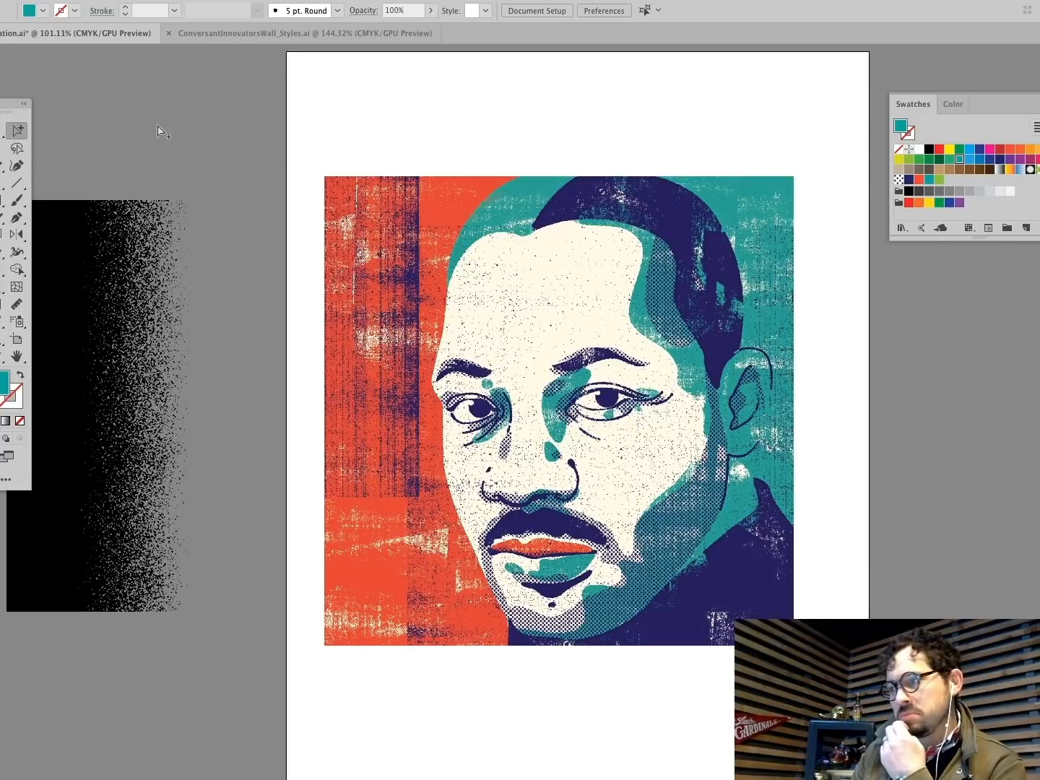
left_click(652, 289)
left_click(650, 285)
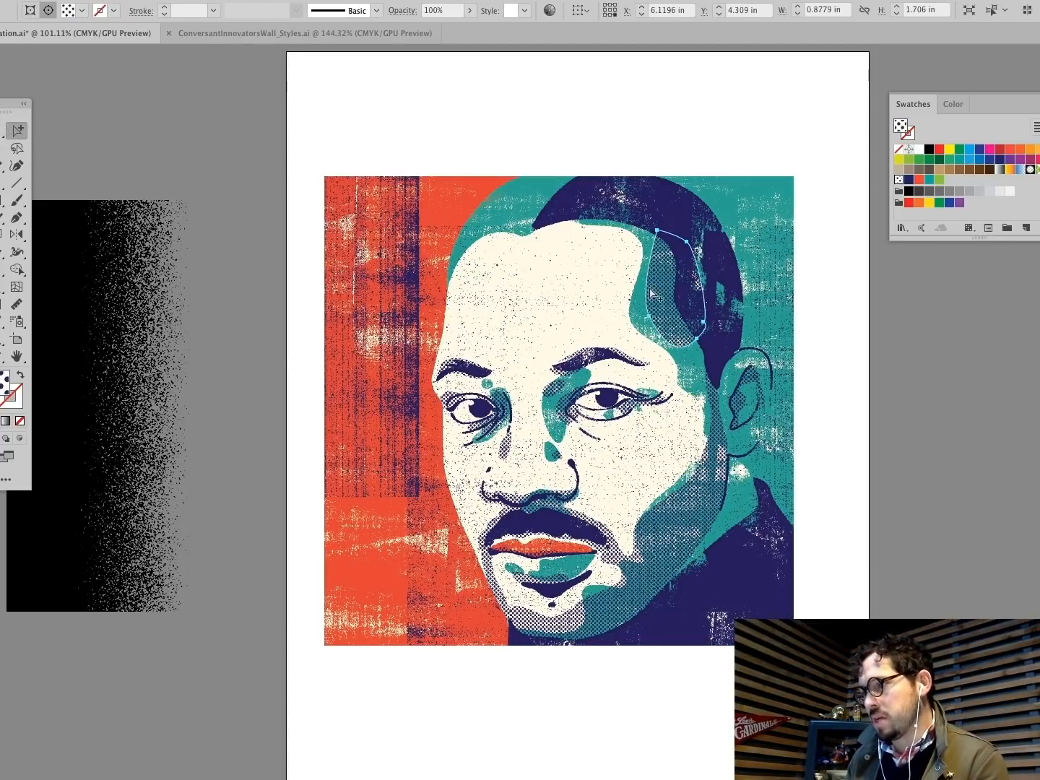
left_click_drag(650, 284, 525, 192)
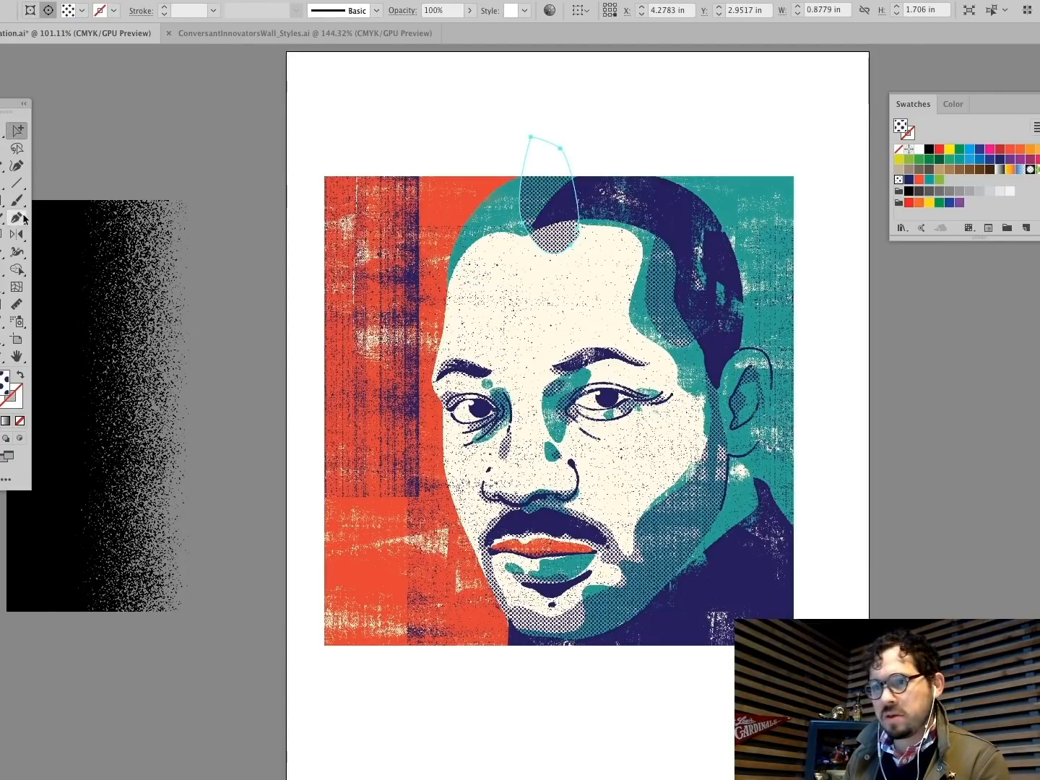
left_click(3, 235)
left_click_drag(16, 234, 58, 234)
left_click_drag(292, 153, 536, 107)
key("Delete")
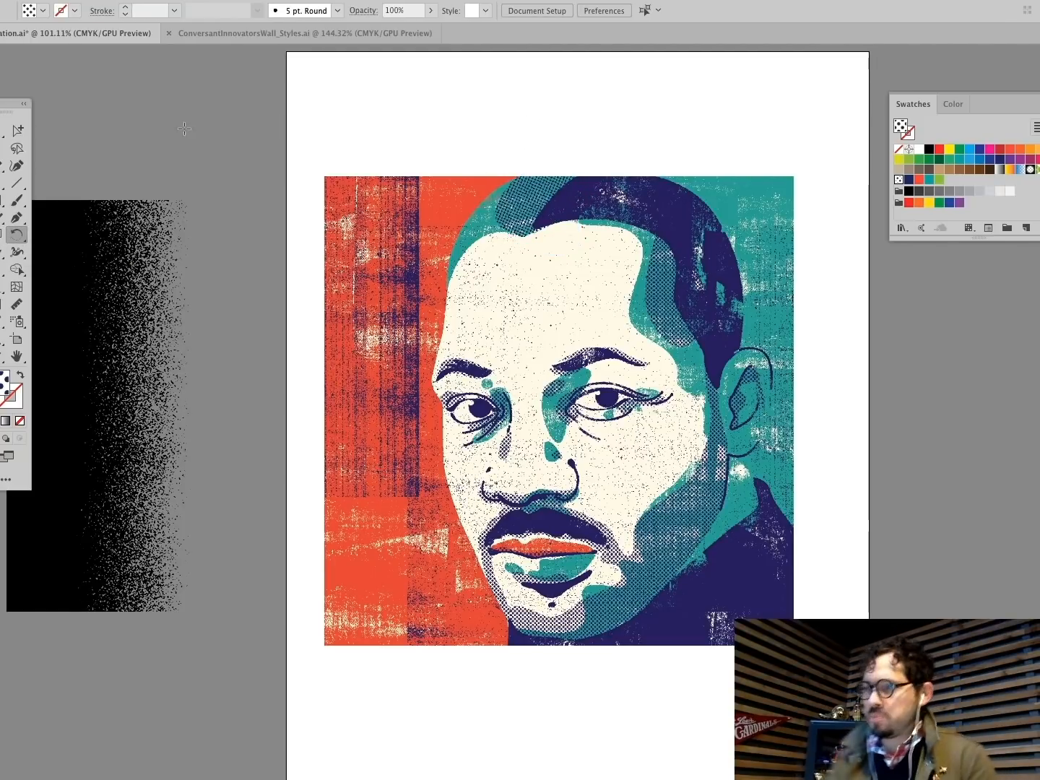